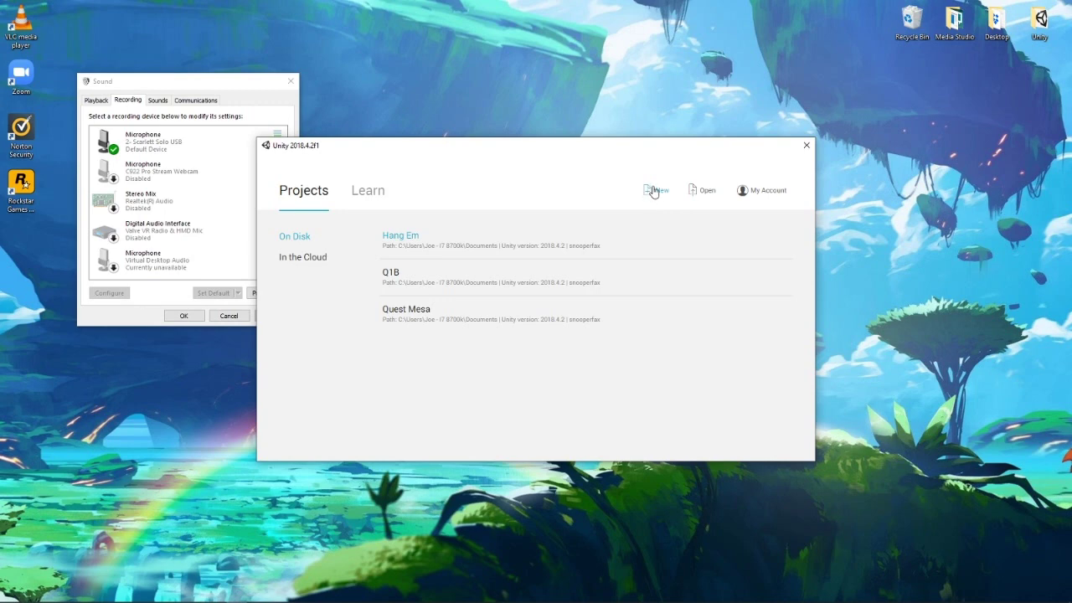
Step: Create a new 3D project named Tutorial Map in the default location
click(653, 191)
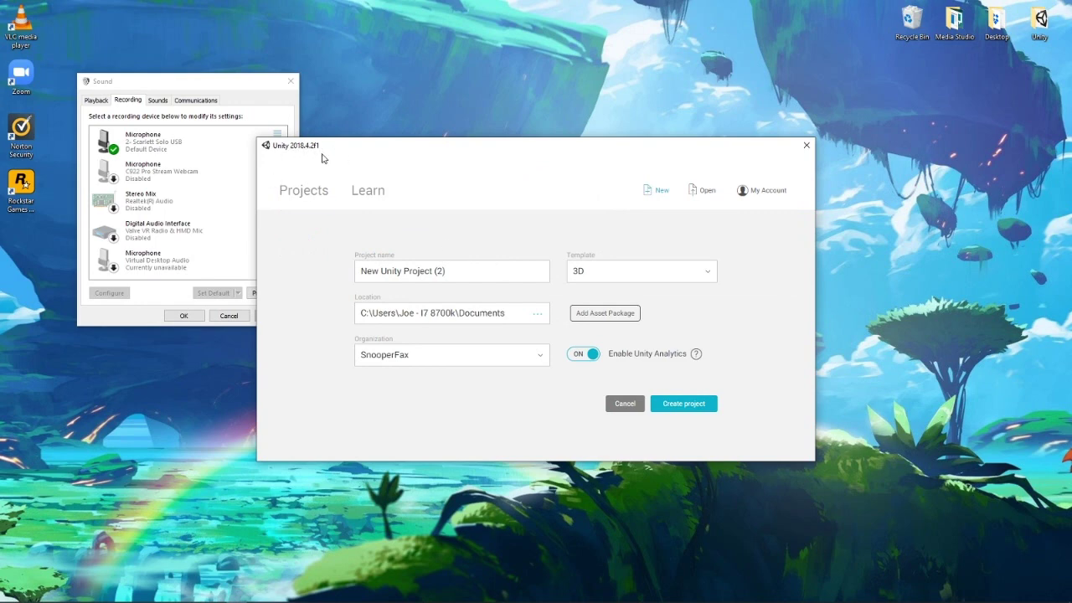
click(441, 273)
key(ctrl+a)
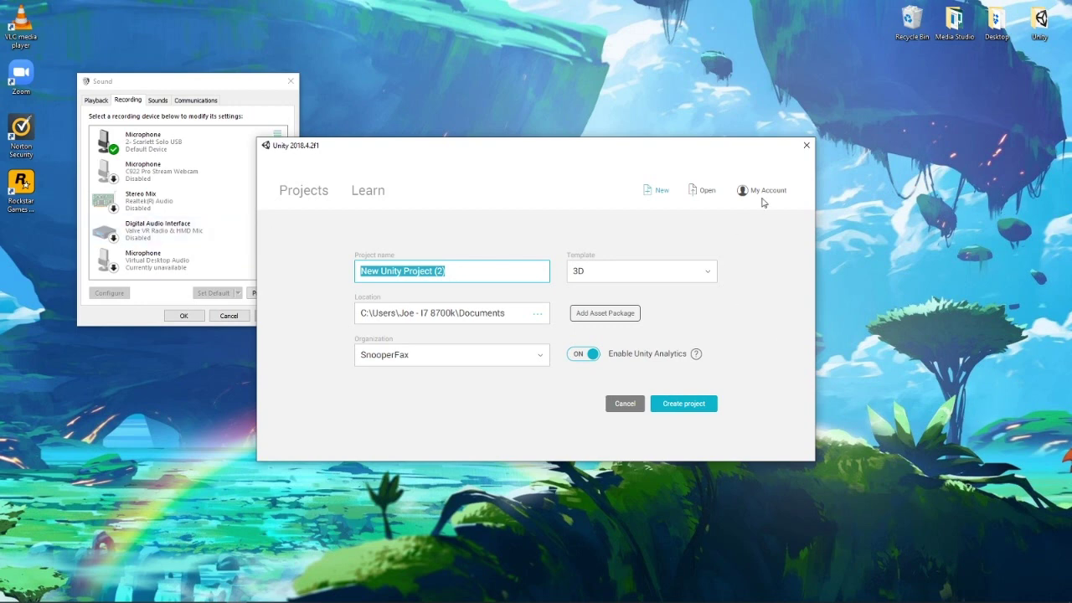
text(Tutorial)
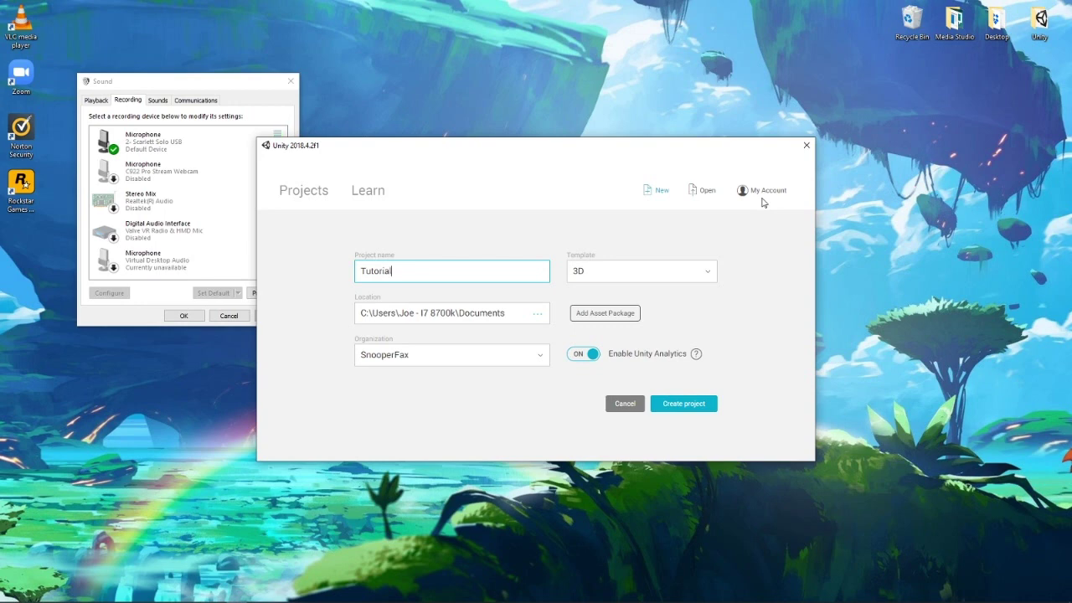
text( Map)
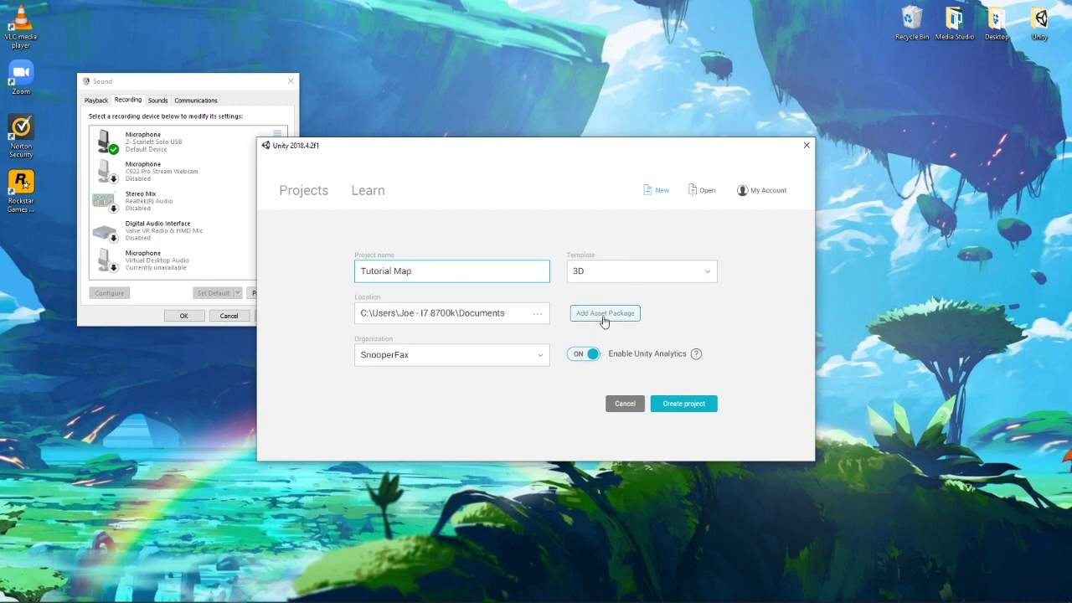
click(697, 406)
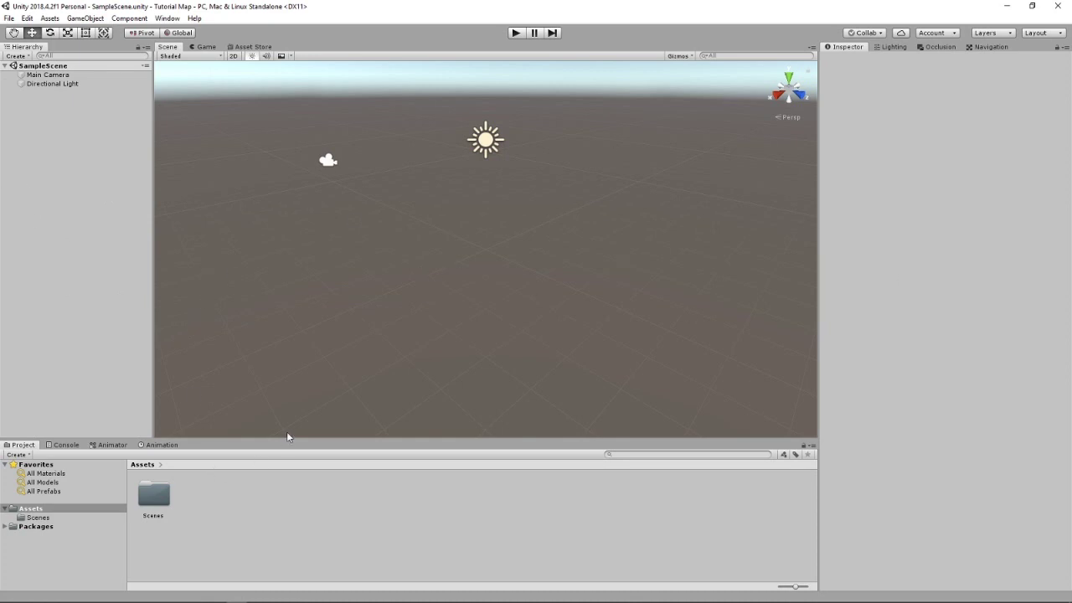
Step: Turn off automatic generation of lighting in the scene's lighting settings
click(892, 46)
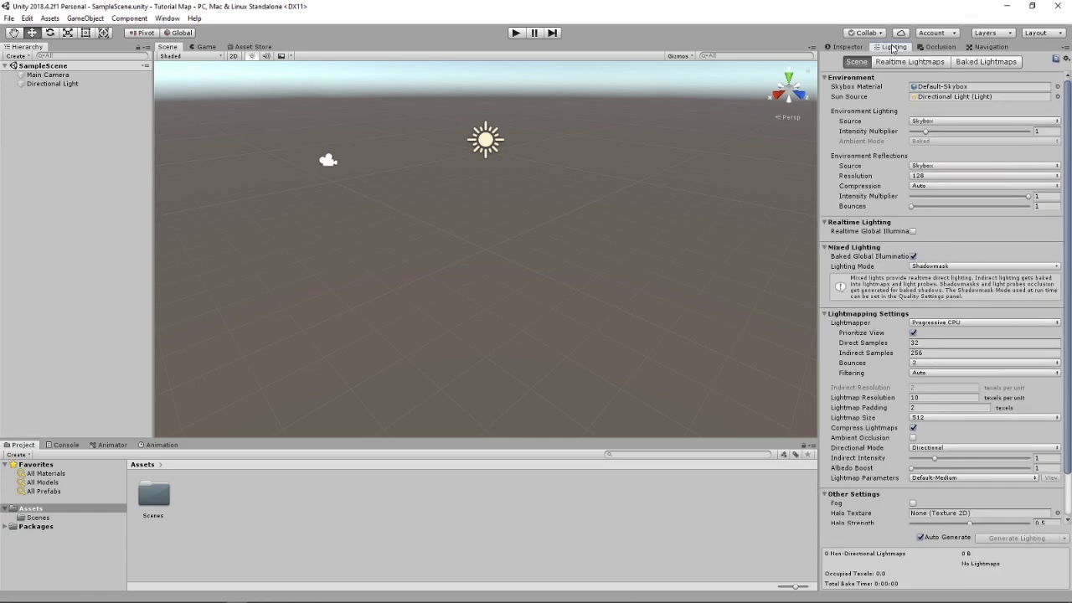
scroll(886, 424, down, 2)
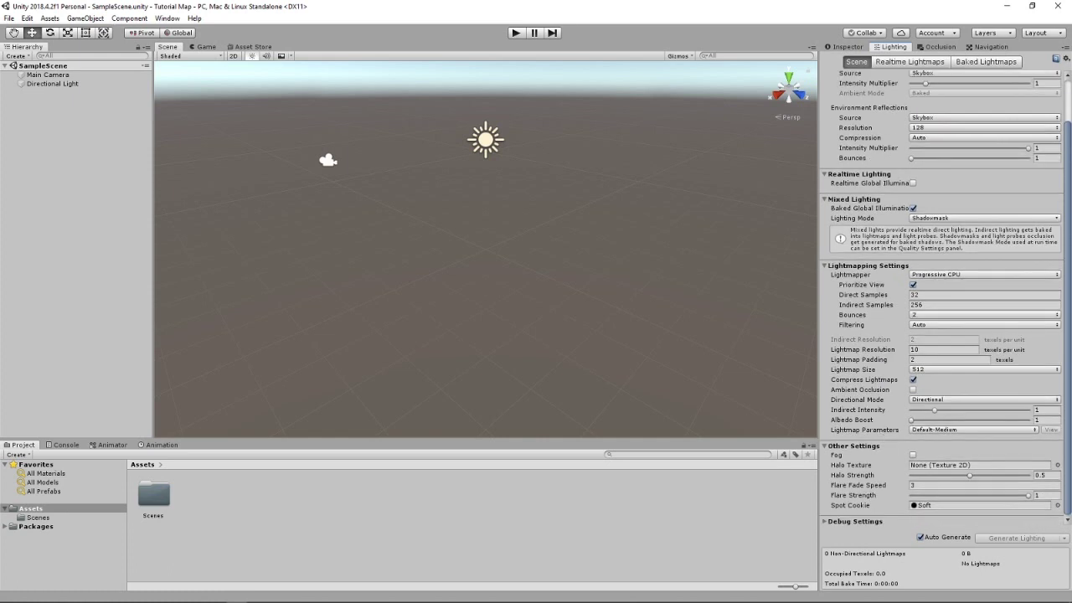
click(920, 536)
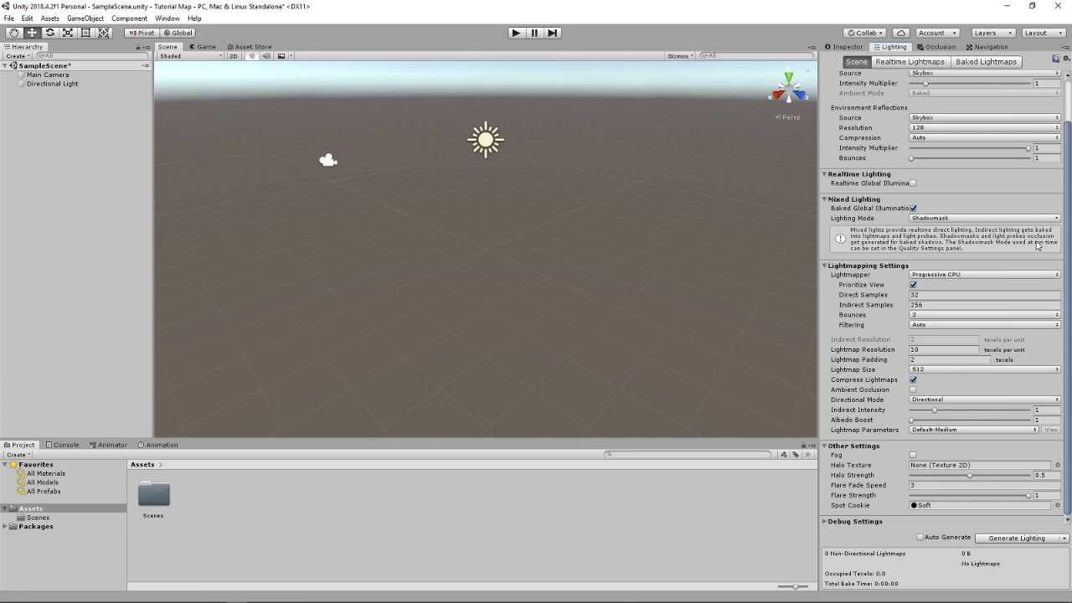
Step: Set the lightmapper to Enlighten and the lightmap size to 2048
scroll(1039, 245, up, 3)
scroll(960, 192, down, 2)
click(958, 275)
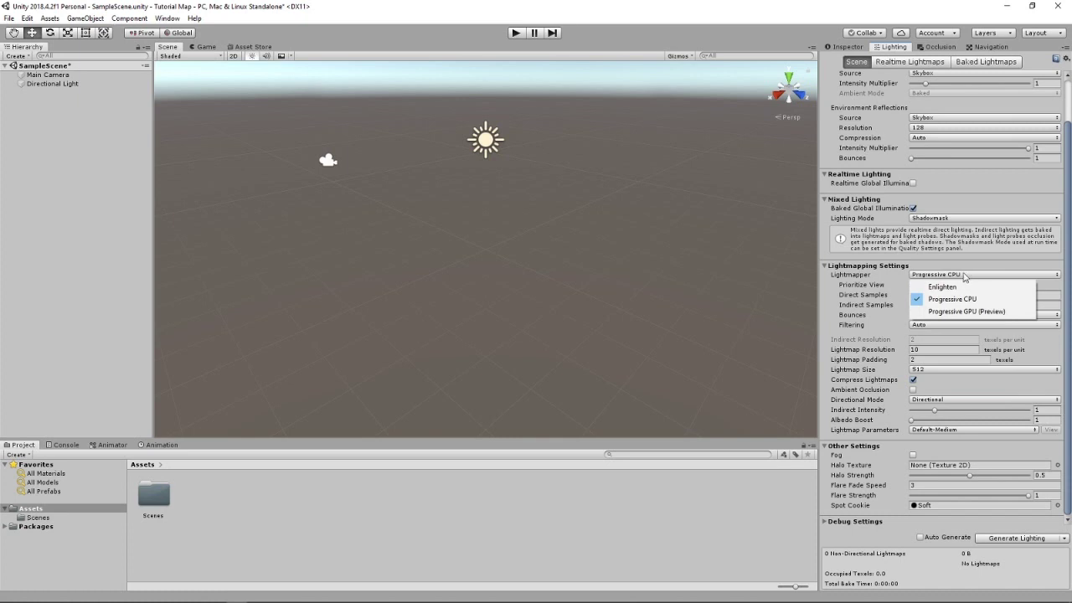
click(942, 287)
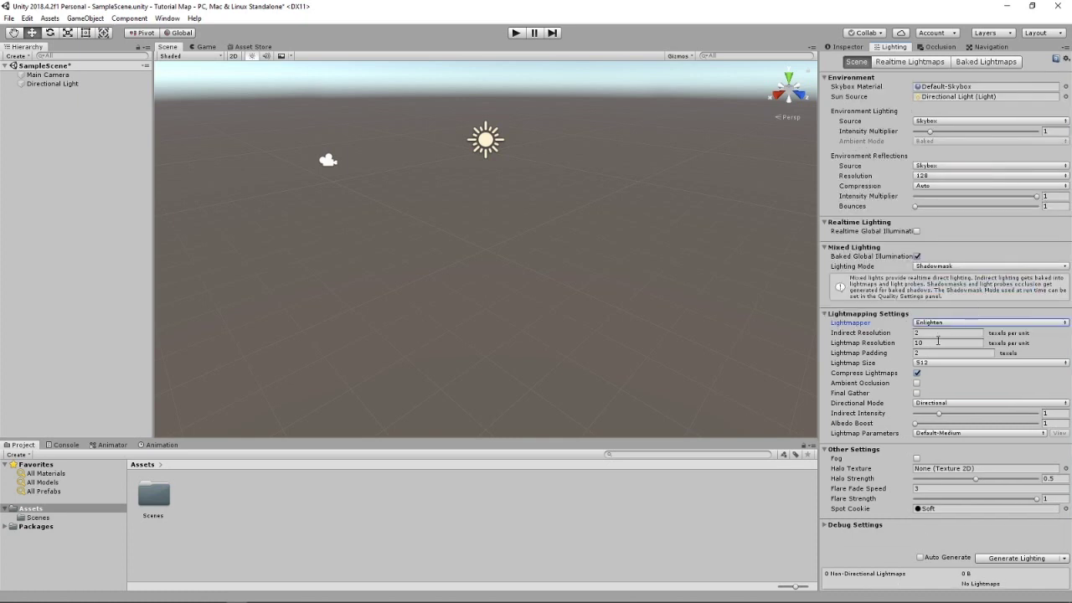
click(959, 364)
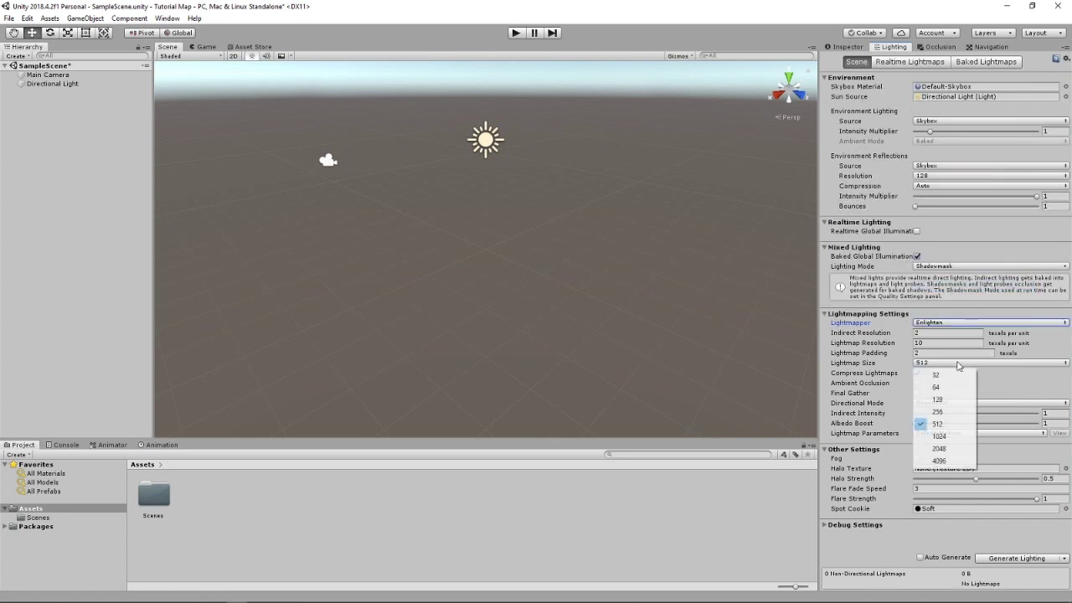
click(941, 450)
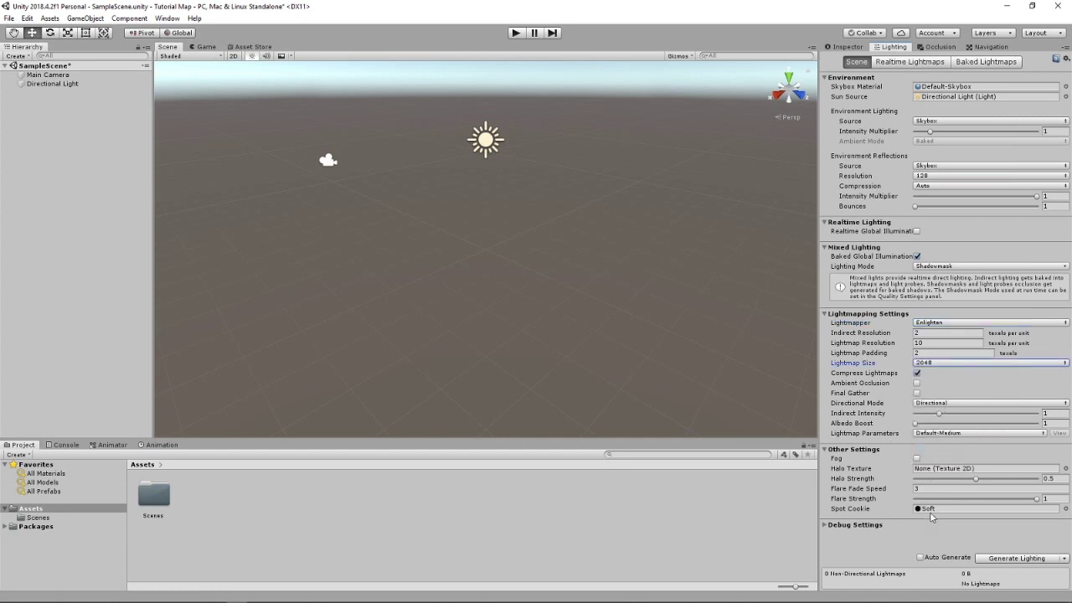
Step: Set the lightmap resolution to 3 and the indirect resolution to 1 texel per unit
click(928, 343)
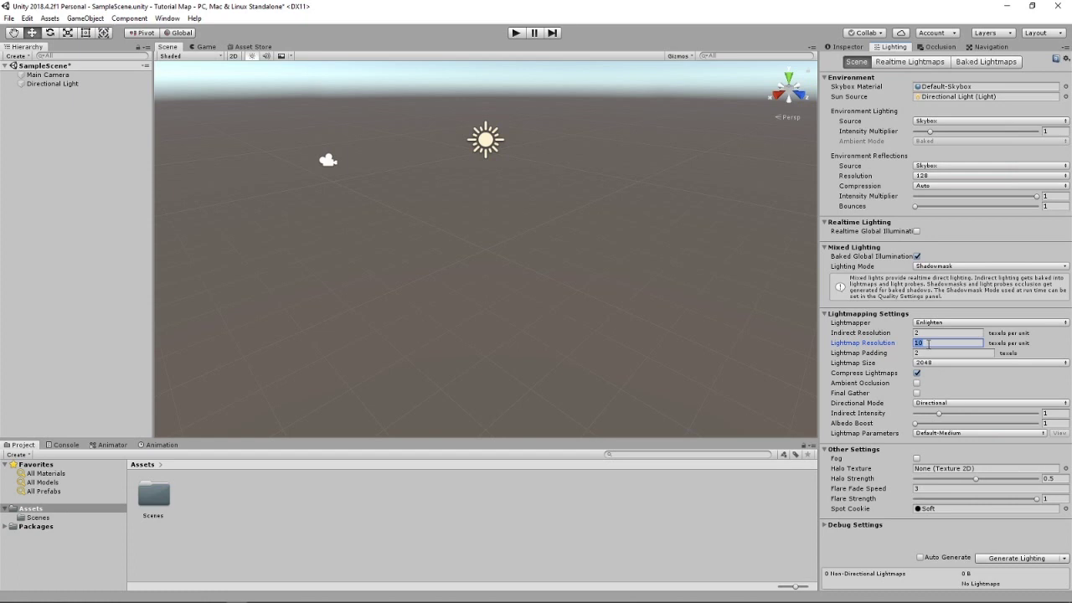
text(3)
click(929, 331)
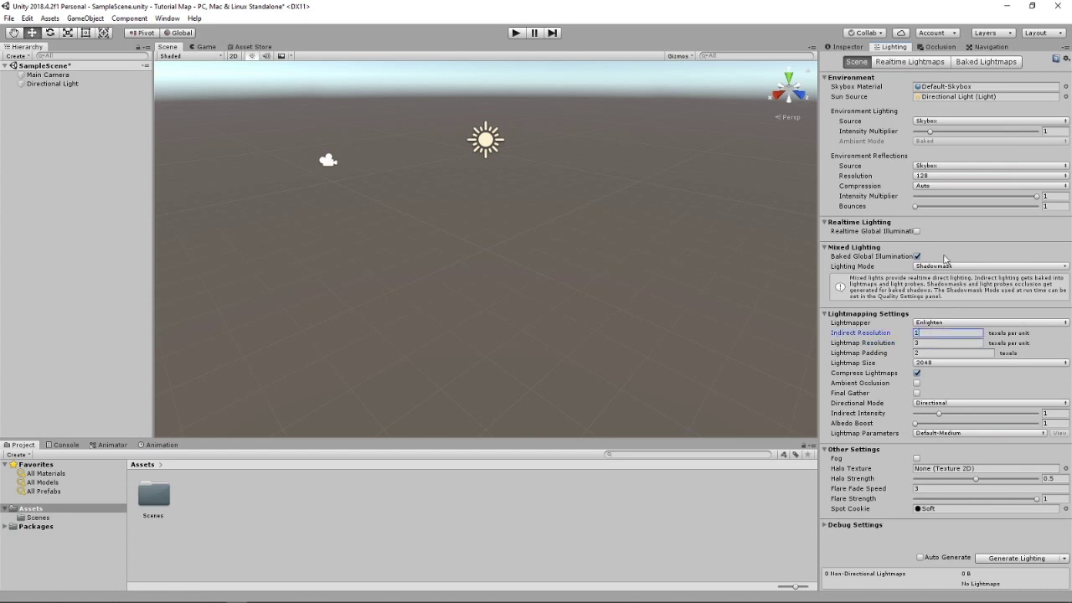
text(1)
Step: Change the environment lighting source to Color
click(959, 122)
click(959, 124)
click(960, 124)
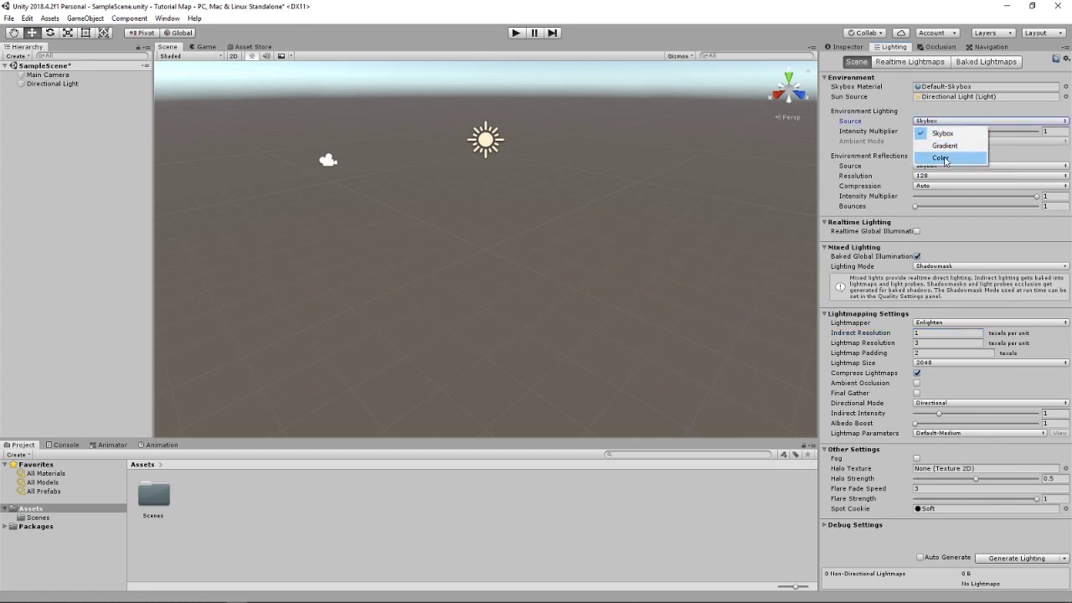
click(944, 155)
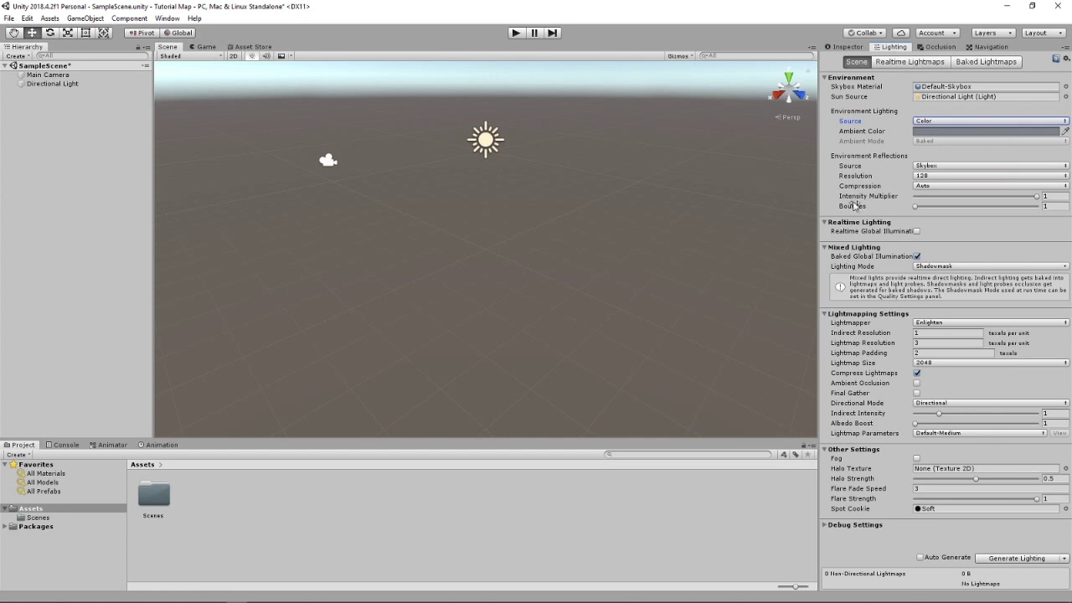
mouse_move(854, 205)
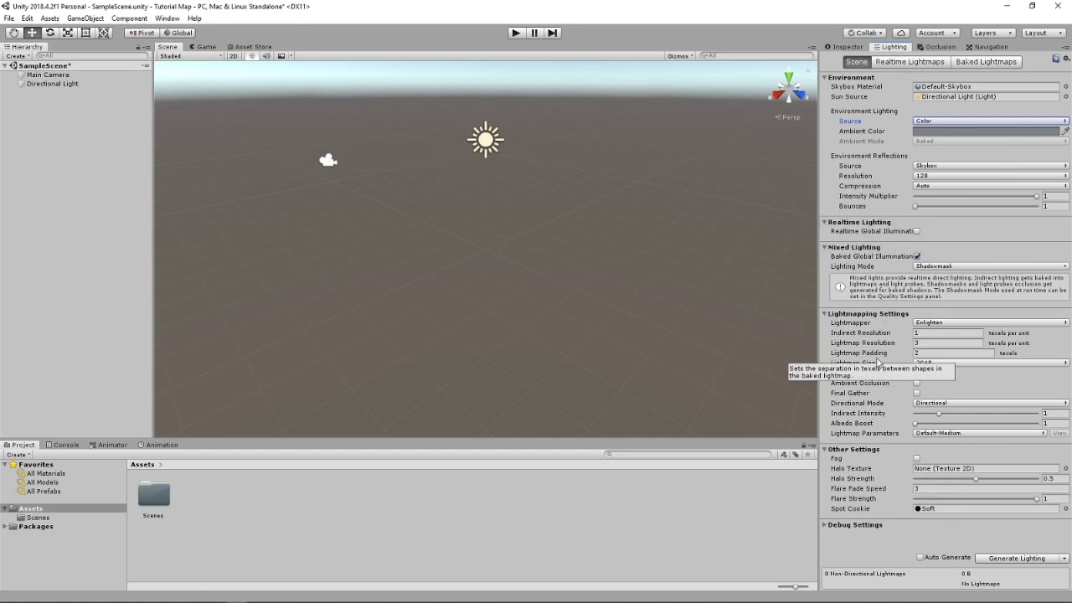
Step: Create an empty game object at the scene root and duplicate it three times
click(95, 77)
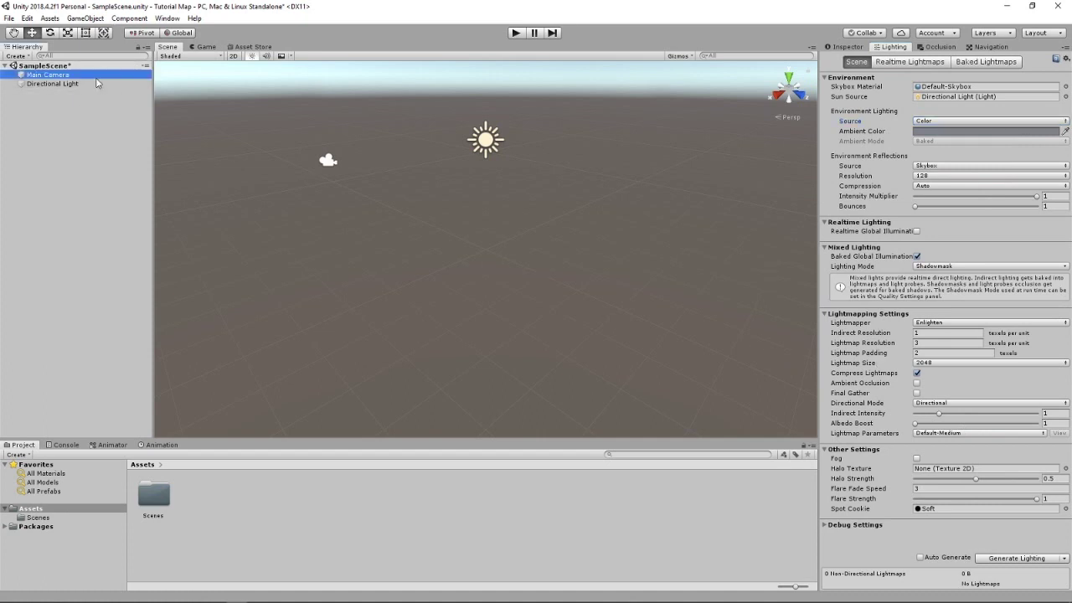
click(18, 56)
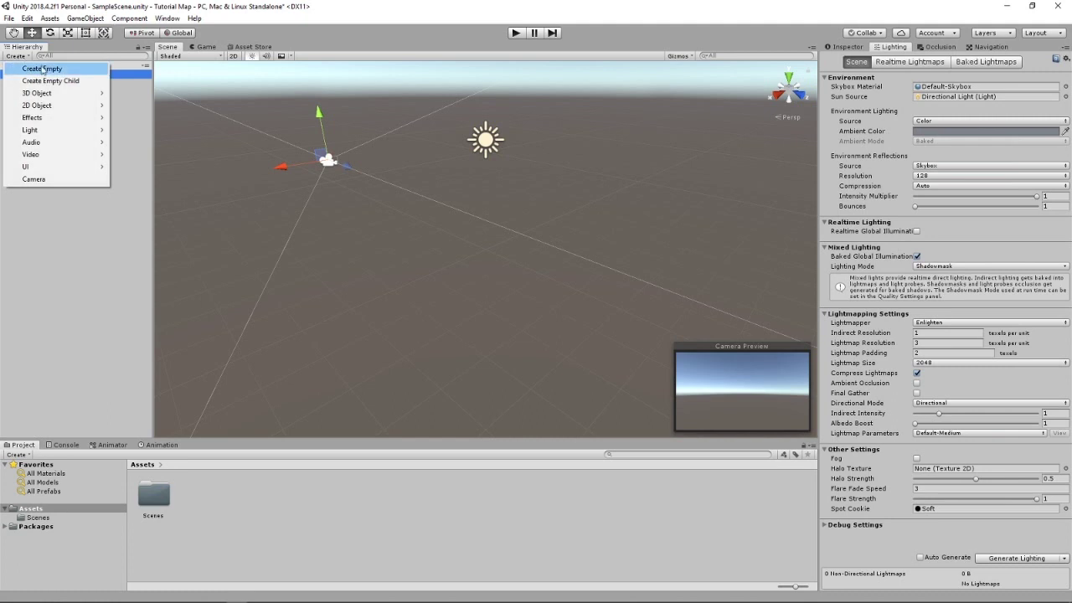
click(42, 68)
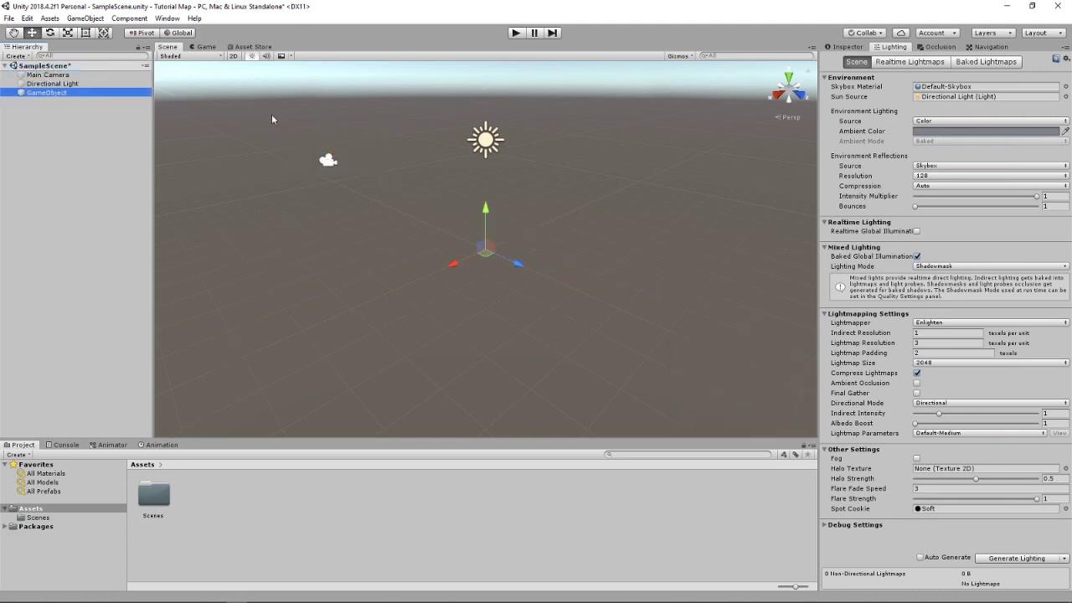
key(ctrl+d)
key(ctrl+d)
key(ctrl+d)
Step: Delete the last duplicate, GameObject (3), from the scene
click(70, 93)
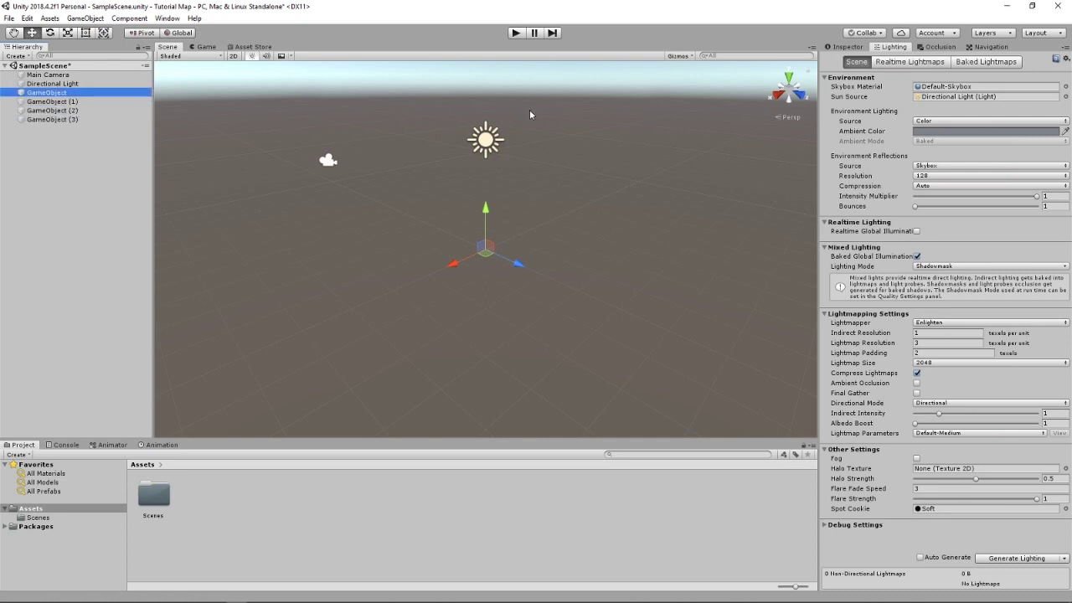
click(103, 121)
key(Delete)
Step: Rename the first empty game object as Props
click(75, 97)
click(854, 47)
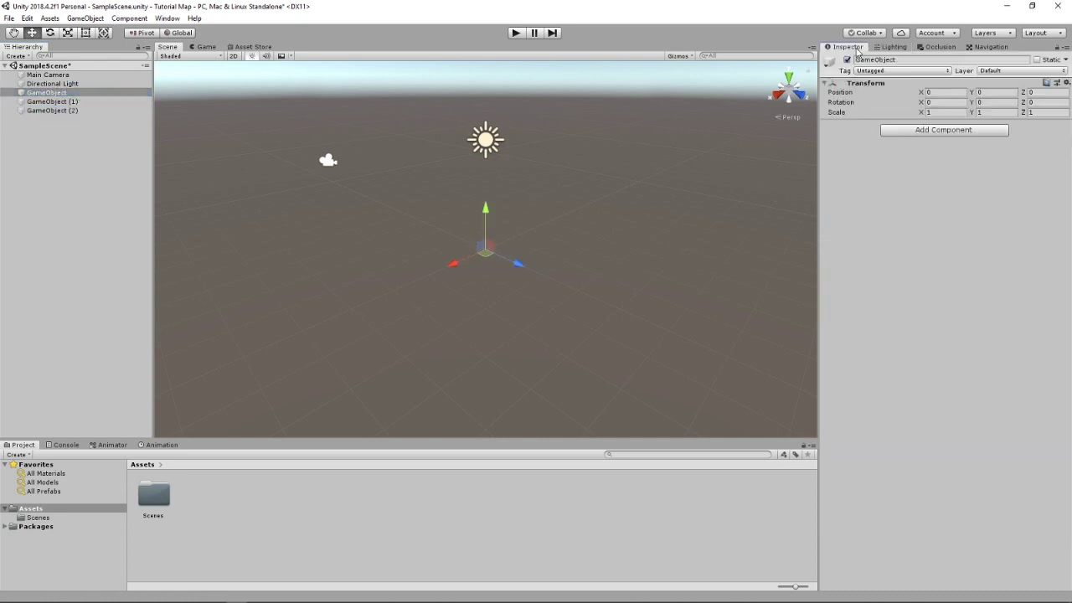
click(932, 59)
text(Props)
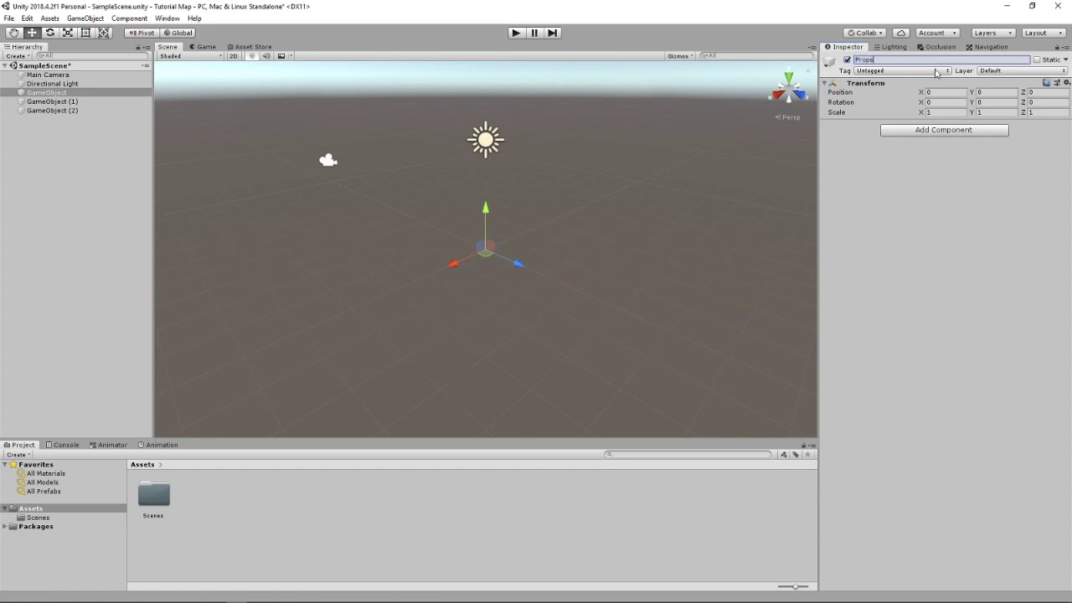
Step: Rename the empty object GameObject (1) as Onward
click(87, 101)
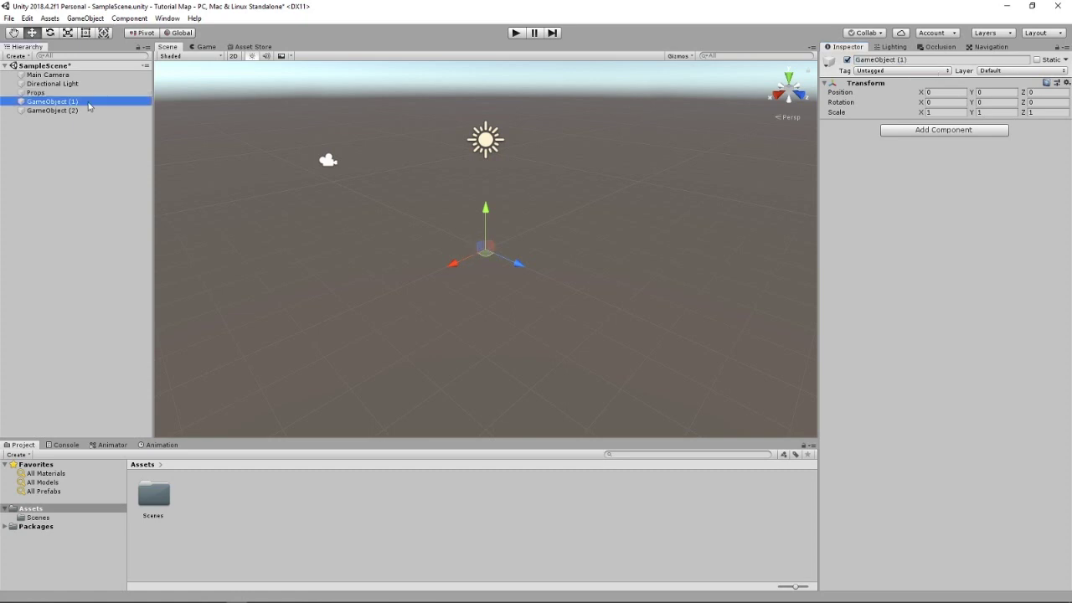
click(884, 60)
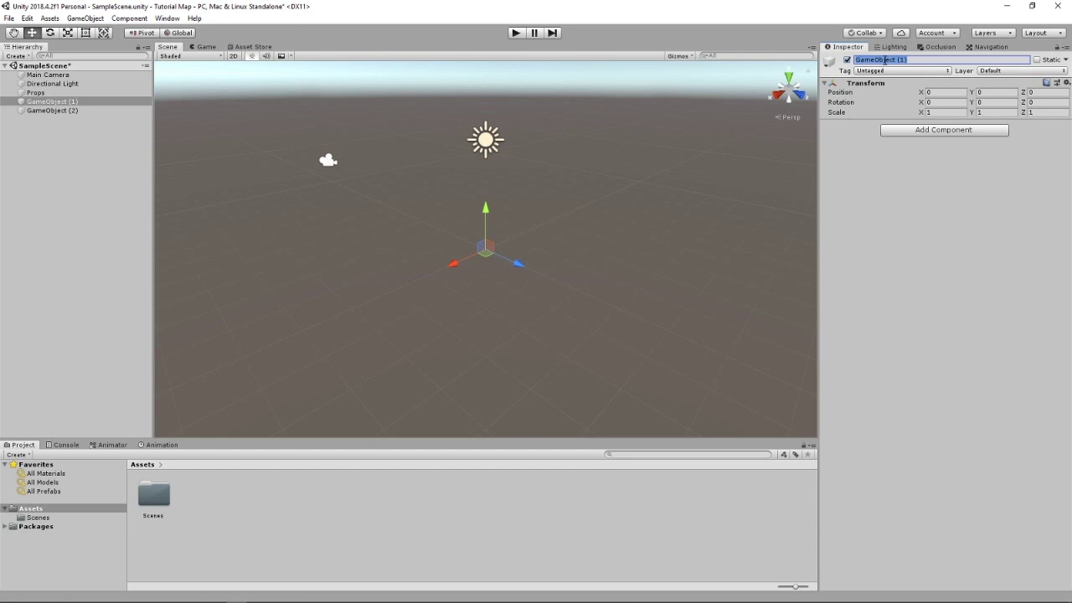
text(Onward)
key(Return)
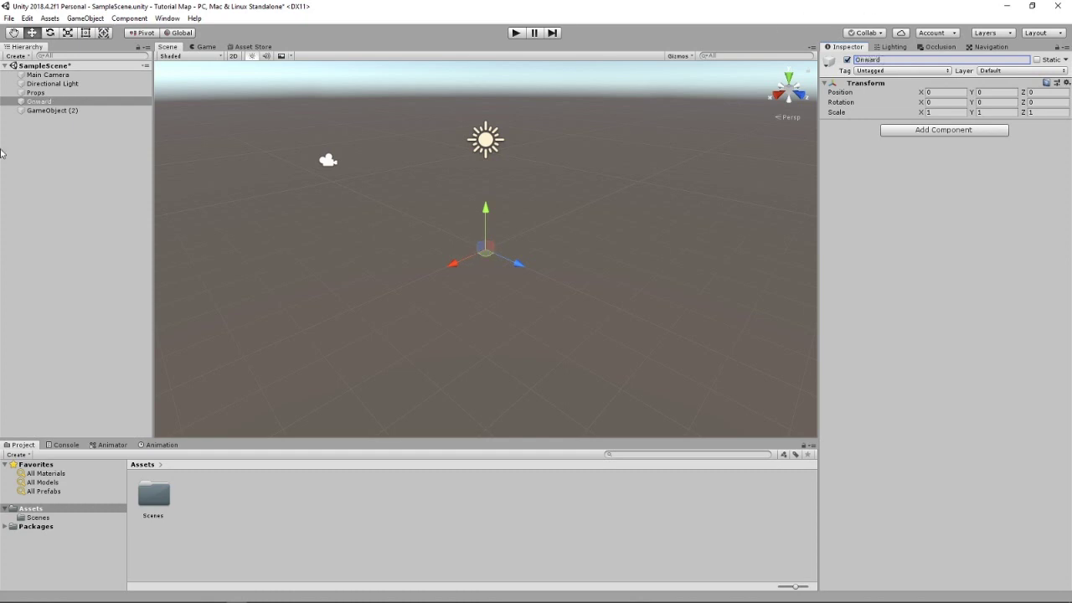
Step: Rename the remaining empty object, GameObject (2), as Scene
click(52, 111)
click(897, 58)
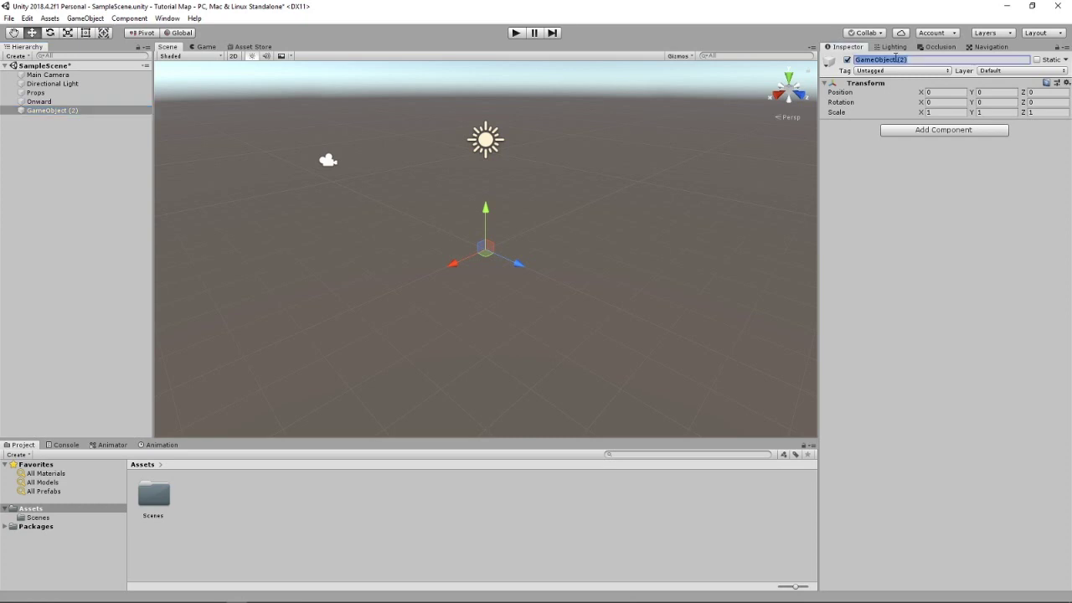
text(Scene)
key(Return)
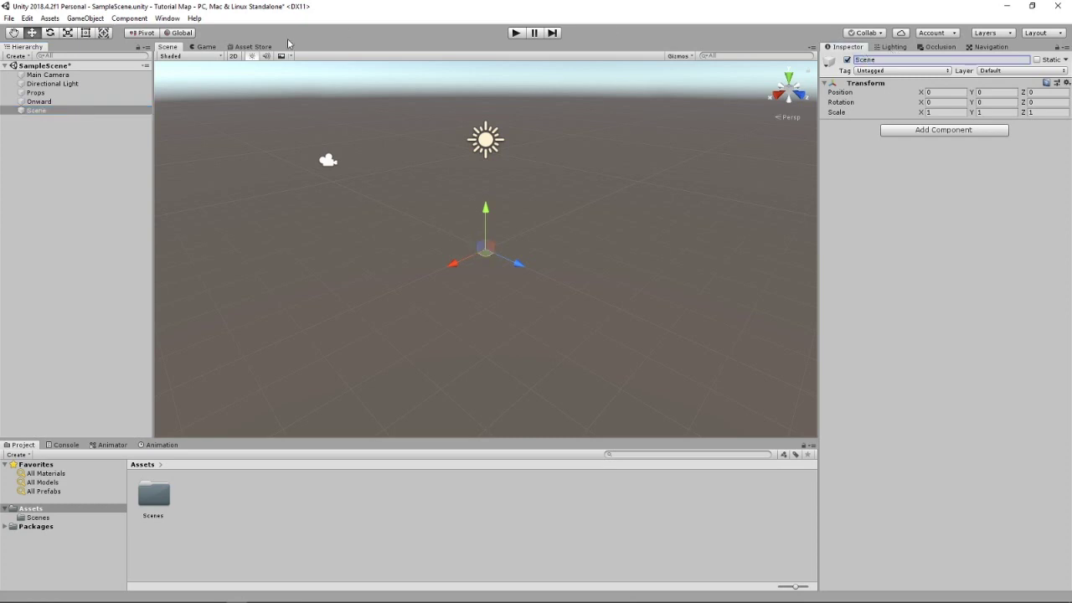
Step: Make the Main Camera and the Directional Light children of the Scene object
click(51, 84)
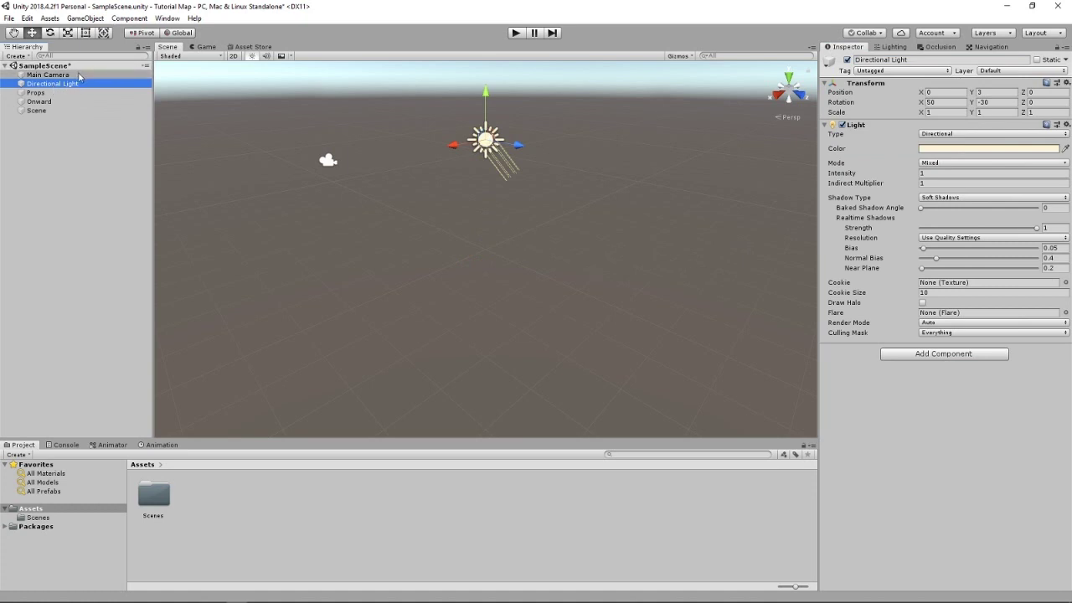
ctrl+click(76, 75)
drag(76, 78, 36, 110)
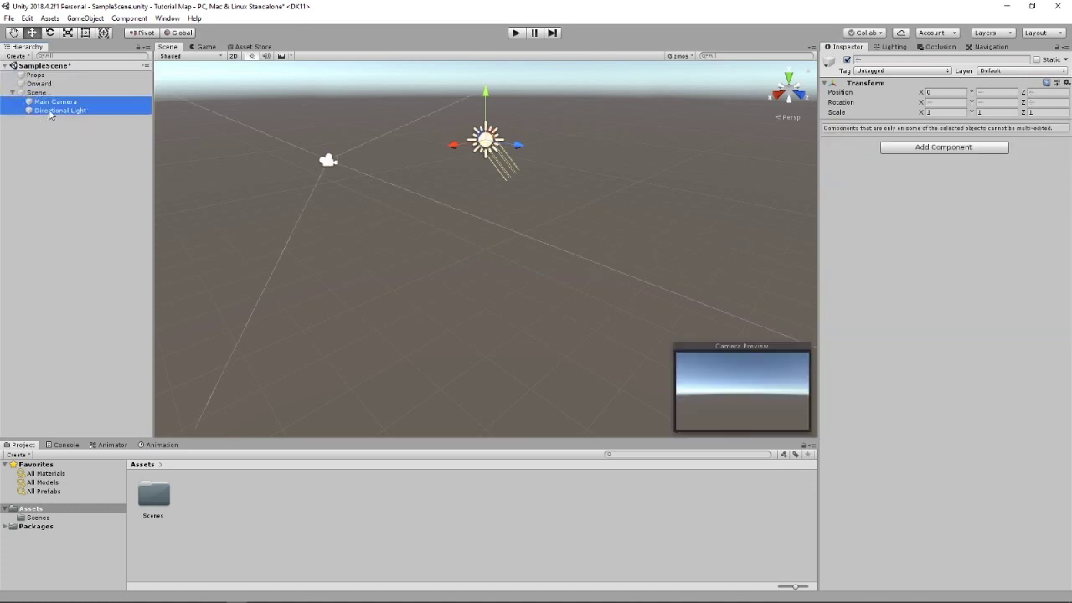
Step: Move the Scene object with its children along the Z axis to about Z 1.37
click(34, 94)
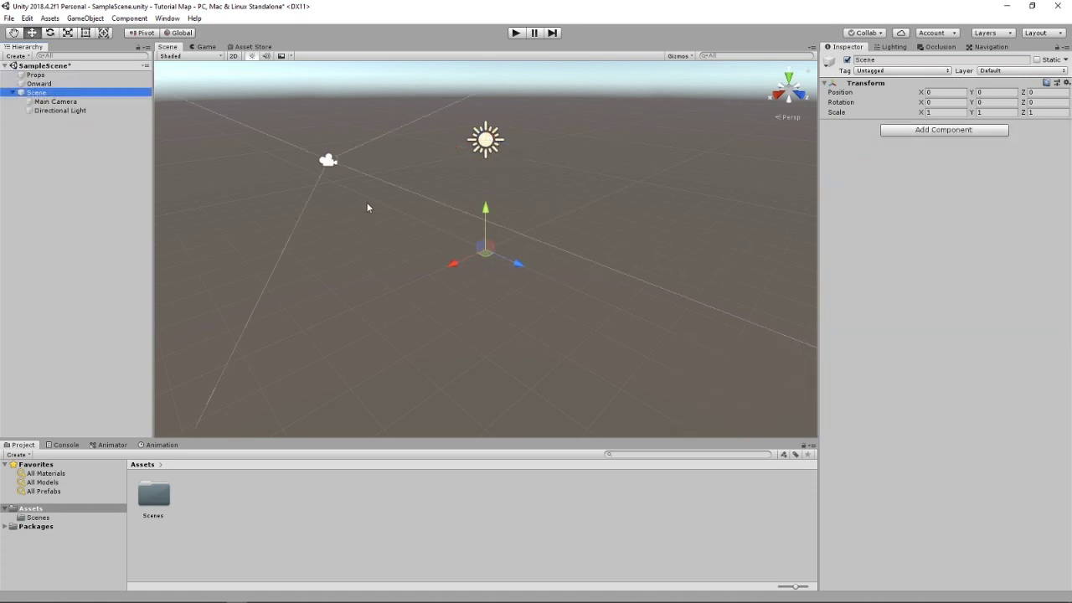
drag(515, 263, 561, 270)
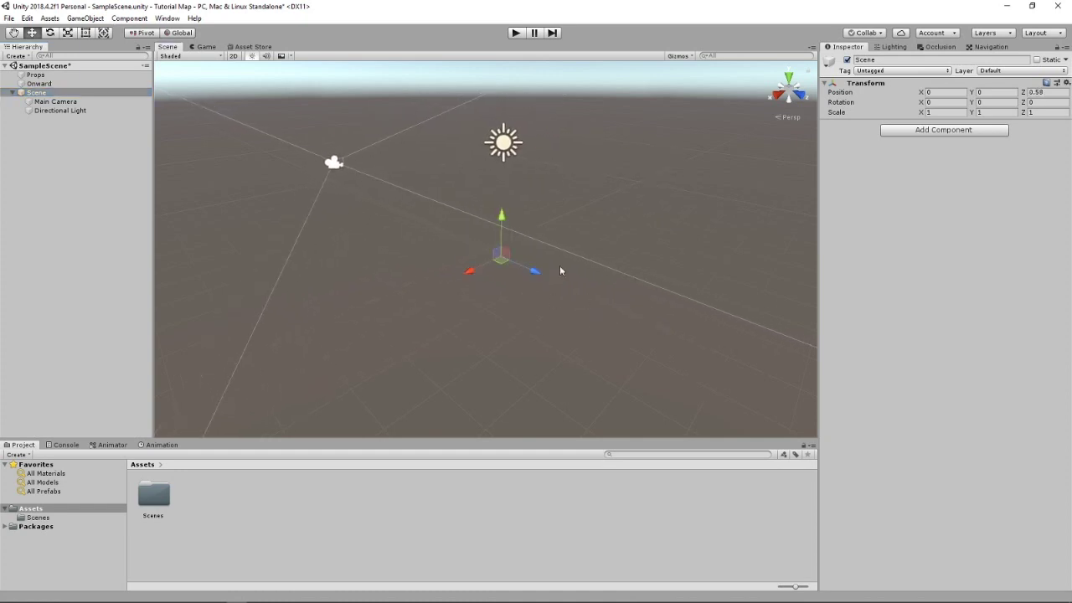
click(81, 95)
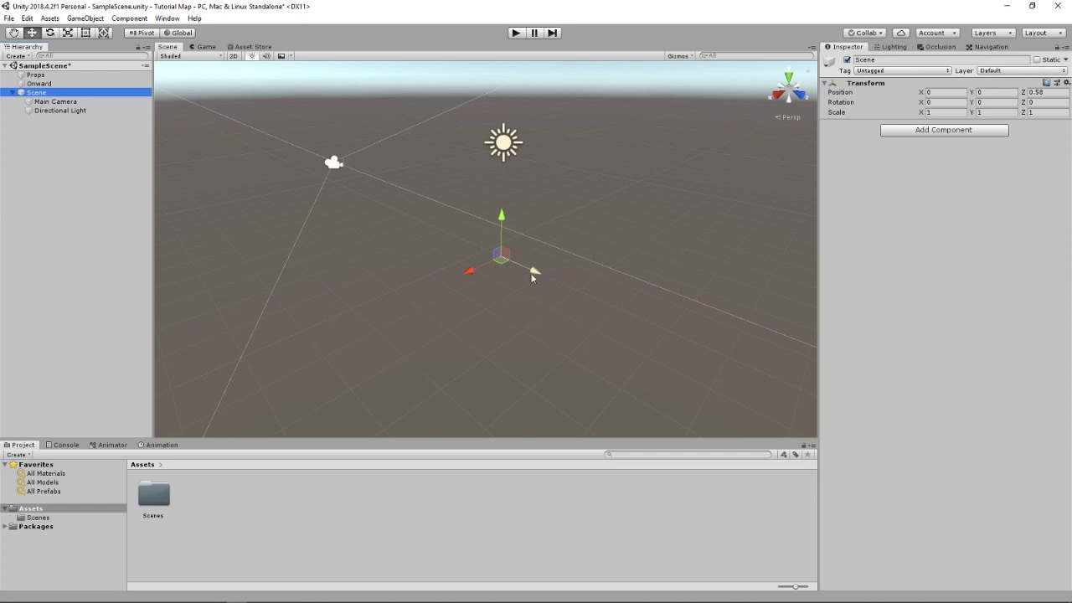
drag(532, 278, 559, 286)
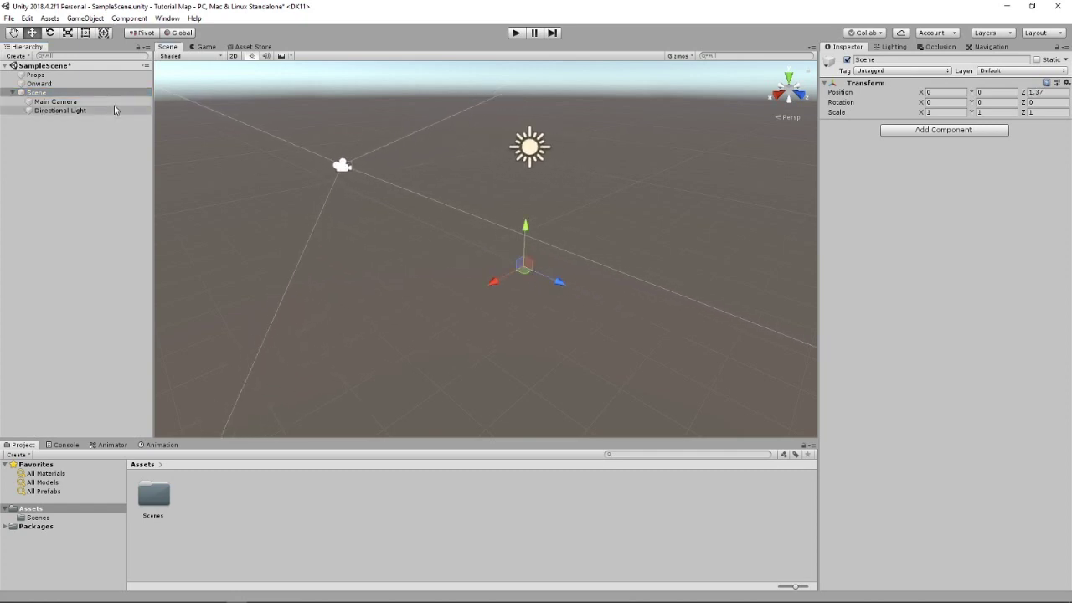
Step: Move the Main Camera slightly along the Z axis to about Z -9.9
click(70, 103)
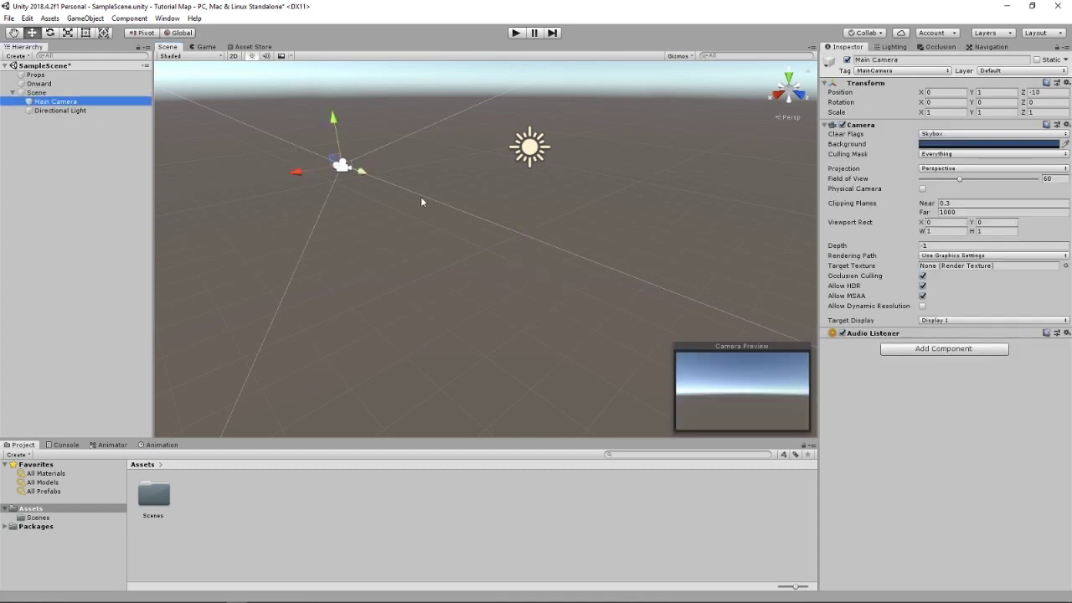
mouse_move(361, 171)
mouse_down()
mouse_move(493, 220)
mouse_move(364, 172)
mouse_up()
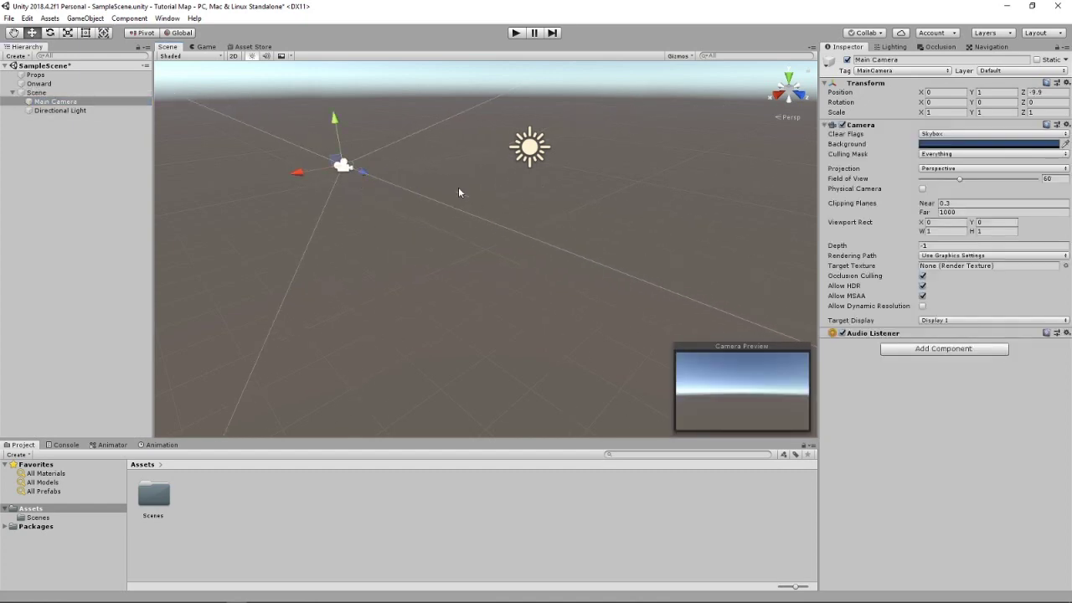
Step: Add a 3D plane to the scene and move it to about Y 1.27, Z -0.54
click(21, 56)
click(18, 56)
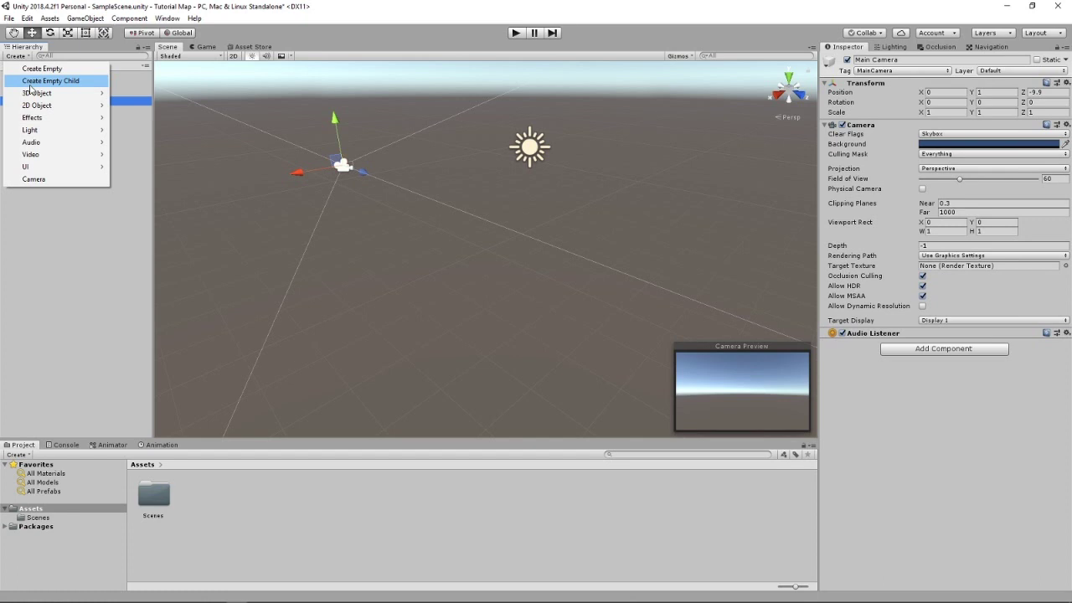
mouse_move(48, 96)
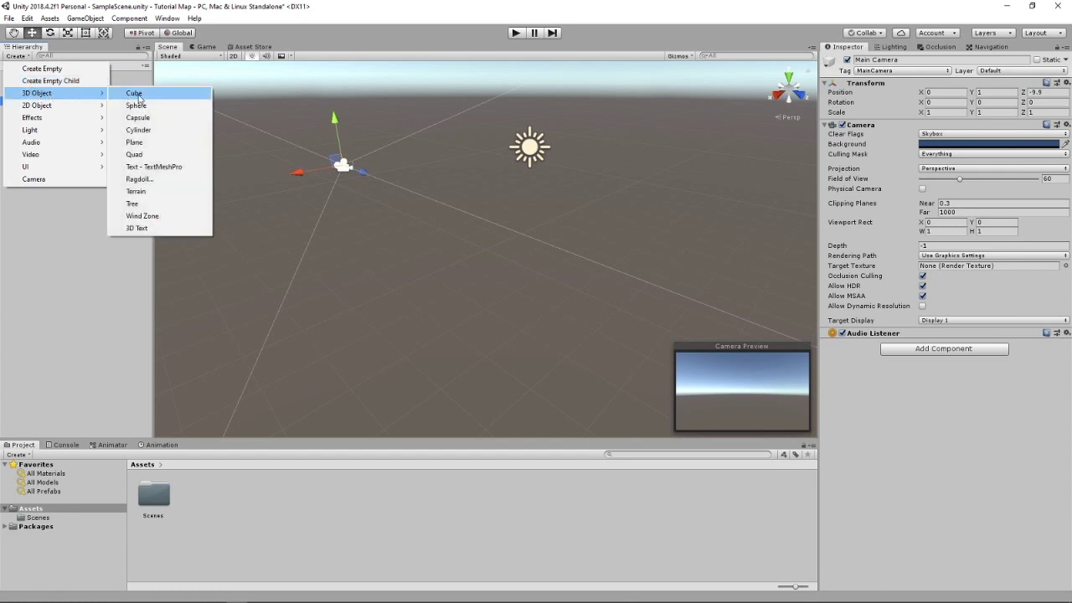
click(163, 147)
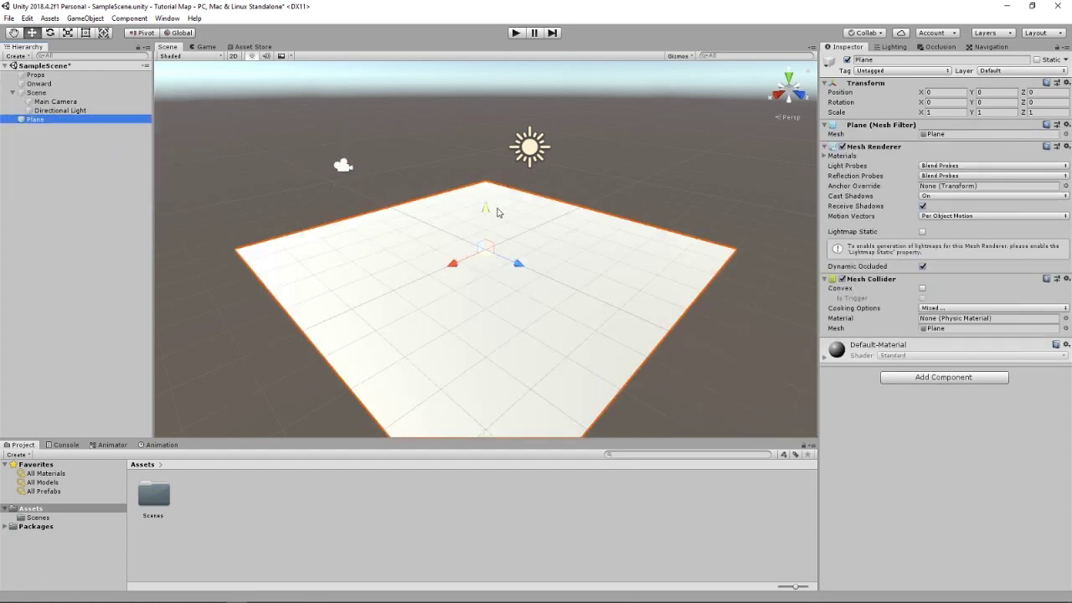
drag(486, 209, 467, 168)
drag(522, 214, 507, 206)
drag(472, 147, 471, 157)
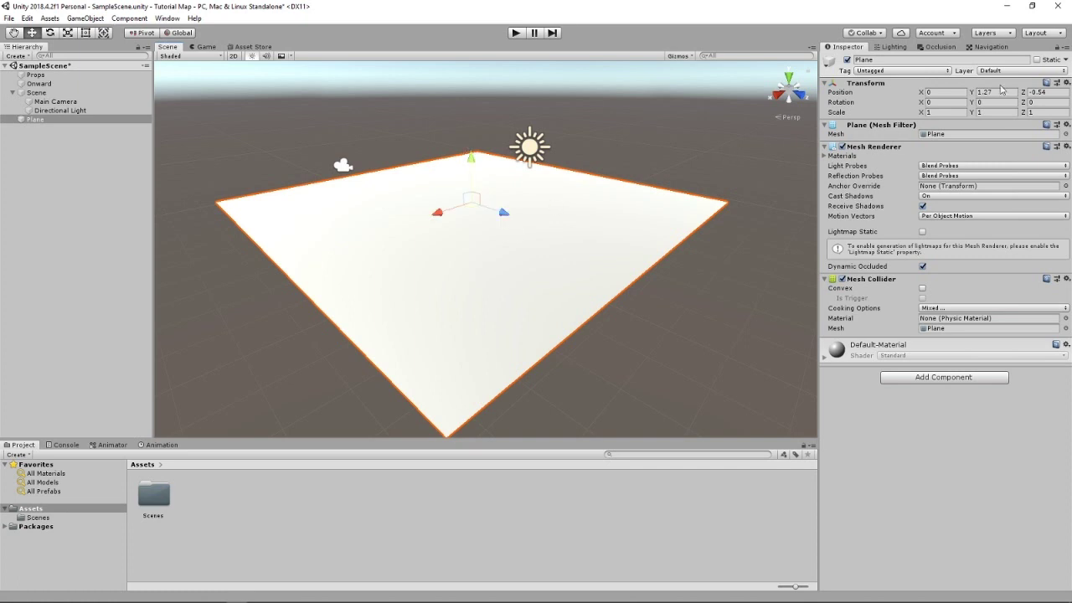
Step: Scale the plane to 10 along X and Z, and lower it to about Y 0.42
click(955, 114)
text(10)
click(1053, 113)
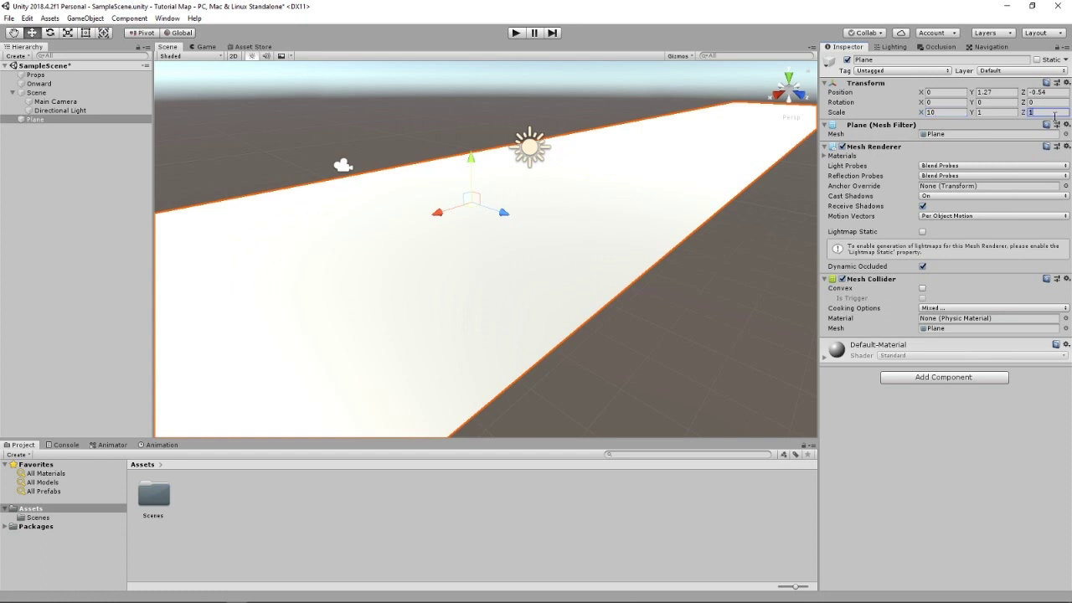
text(10)
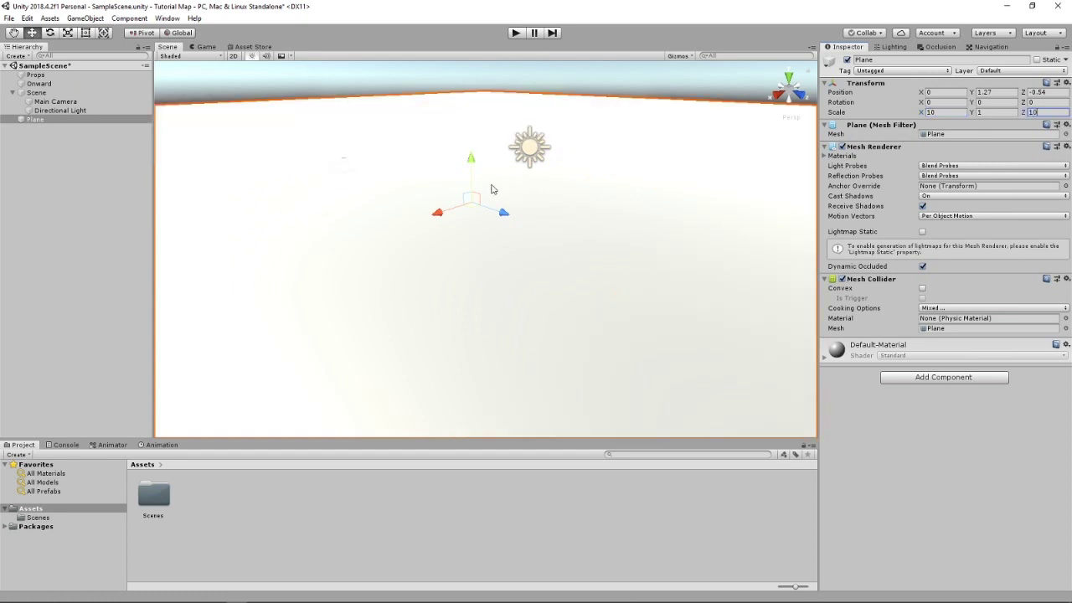
mouse_move(466, 170)
mouse_down()
mouse_move(479, 251)
mouse_move(478, 187)
mouse_up()
Step: Raise the Main Camera above the plane and lift the Directional Light to about Y 12.43
click(343, 165)
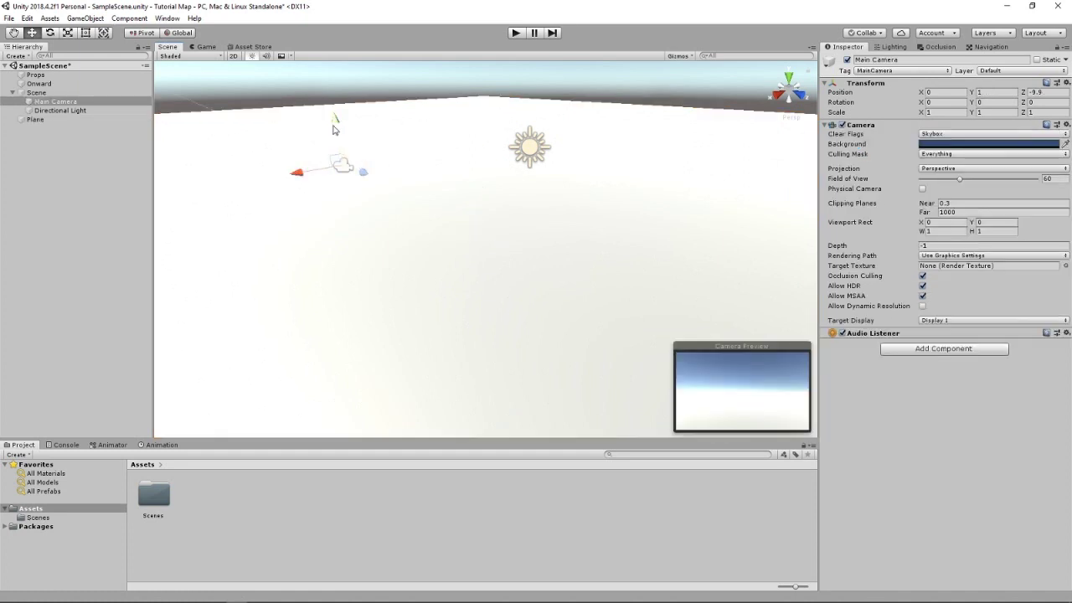
drag(335, 119, 332, 68)
click(522, 148)
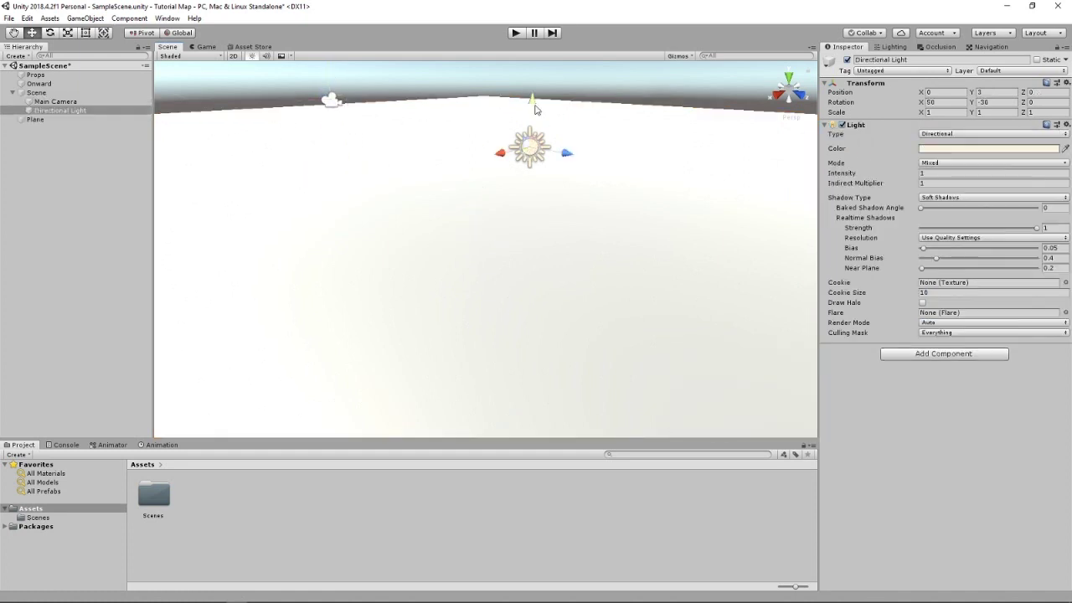
drag(535, 105, 497, 293)
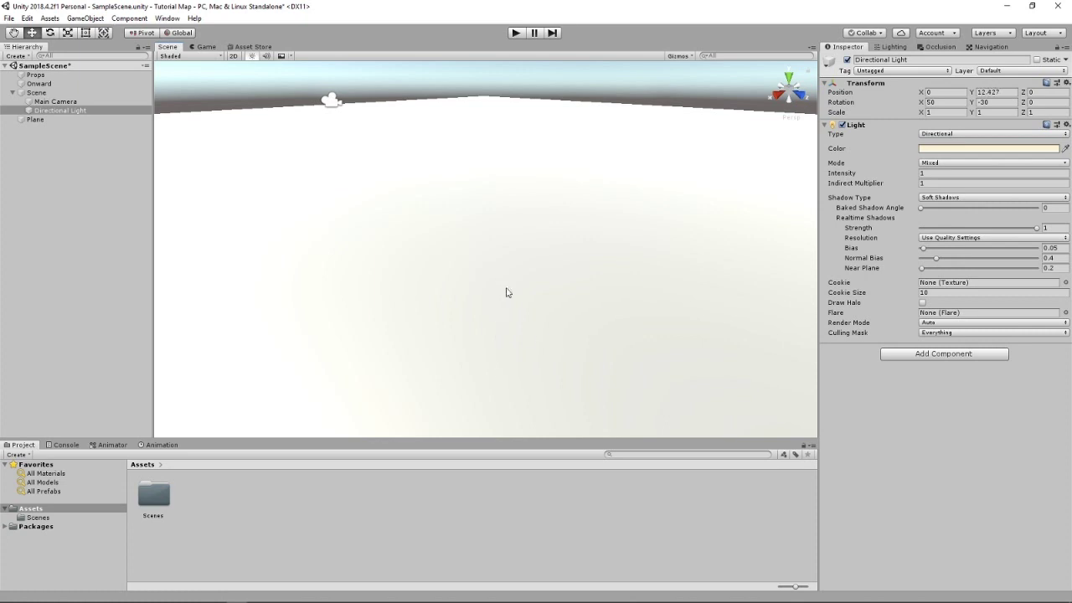
Step: Mark the plane as Static
right_drag(507, 289, 544, 219)
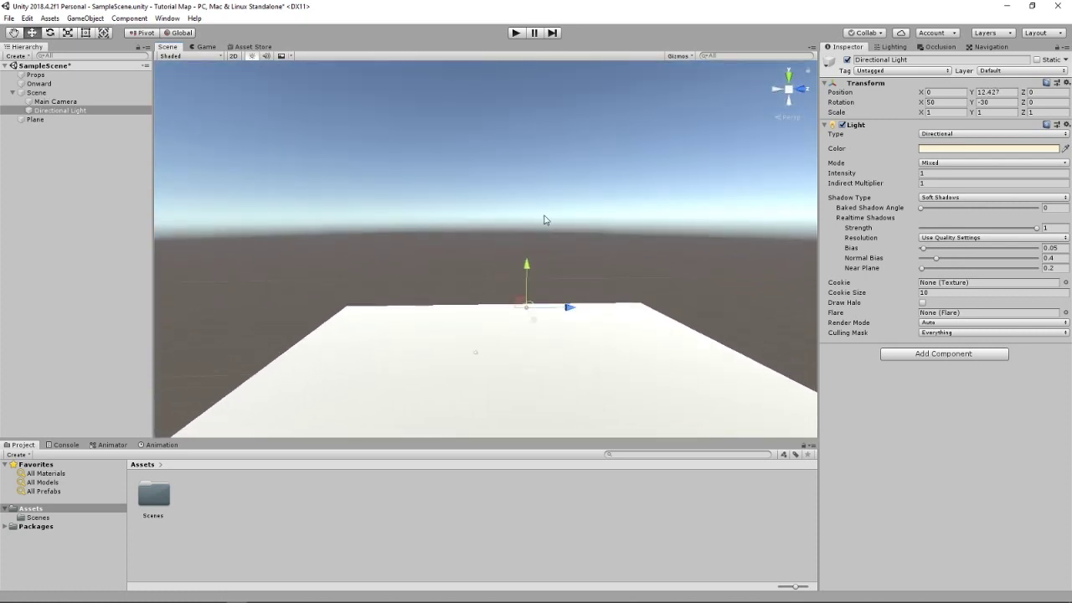
click(77, 120)
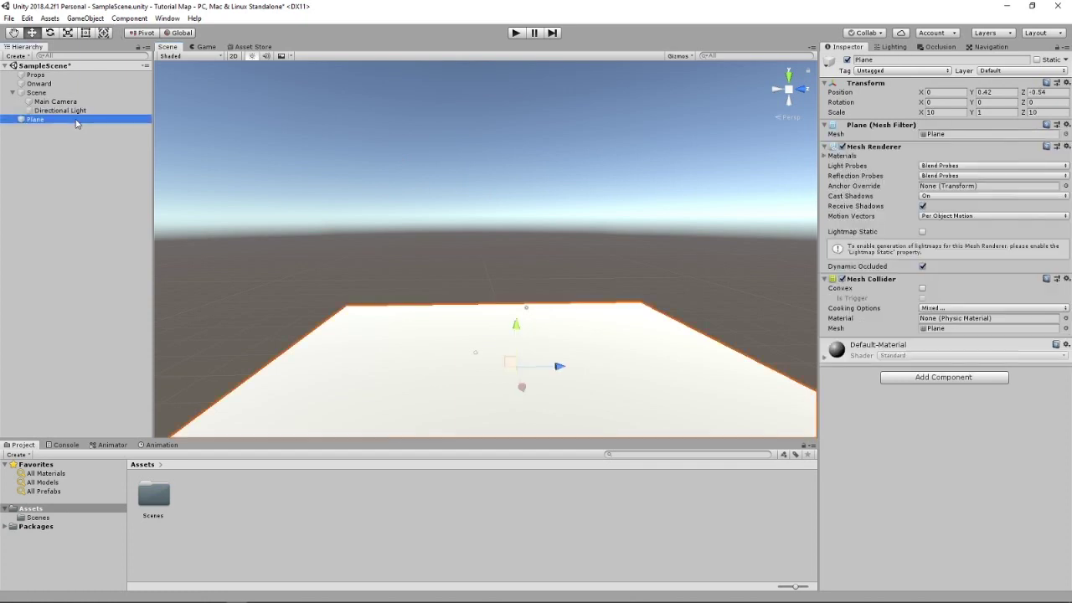
right_drag(420, 159, 425, 263)
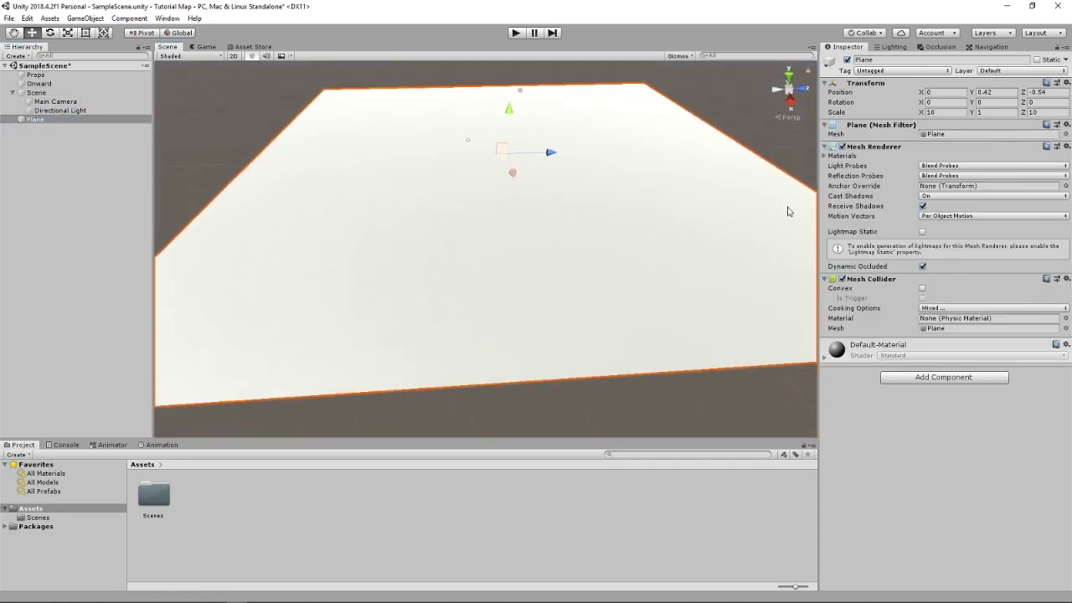
click(1037, 59)
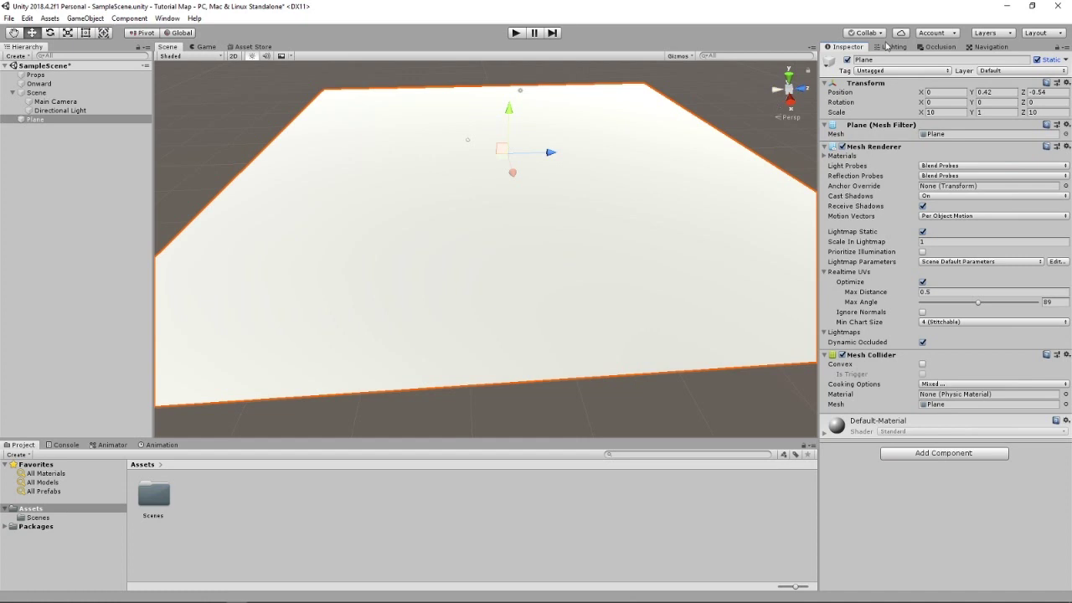
Step: Check which light is assigned as the Sun Source in the scene's lighting settings
click(50, 112)
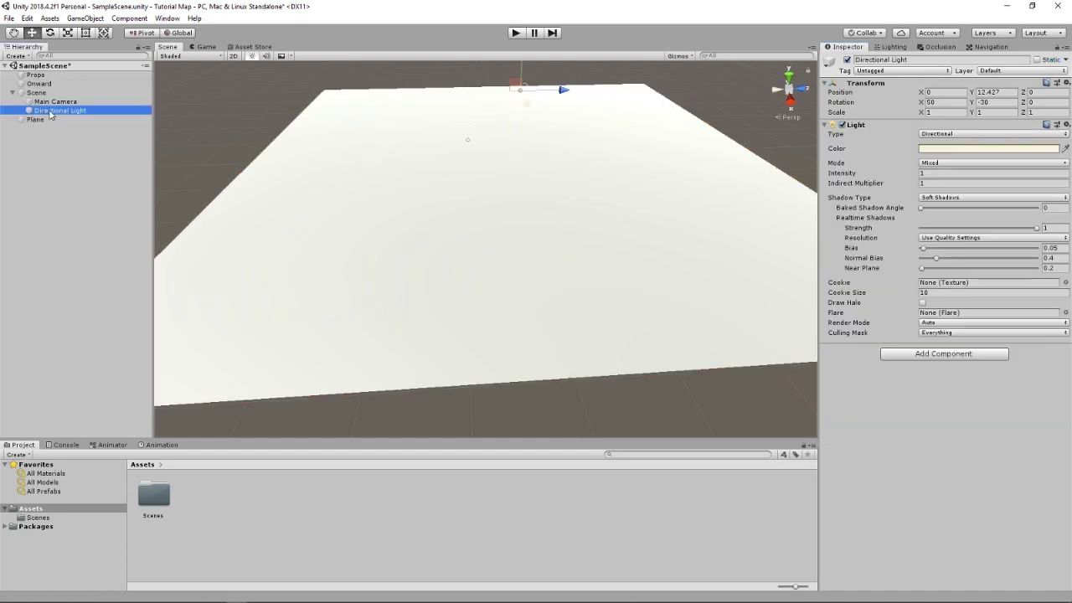
click(893, 47)
click(1010, 98)
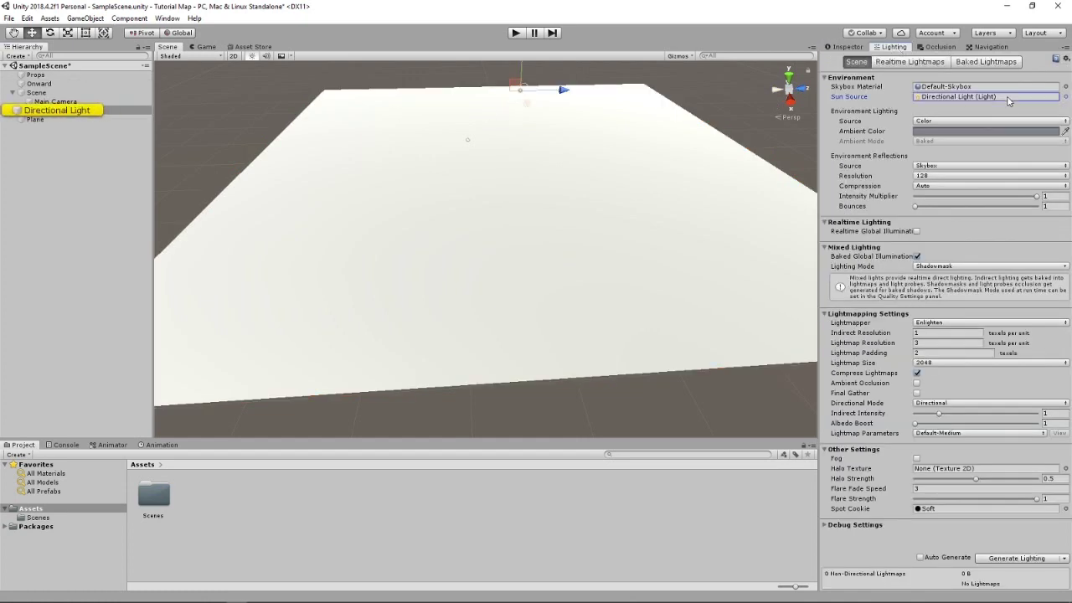
Step: Move the Directional Light to about X 17.7, Y 17.12, Z -2.98
click(115, 113)
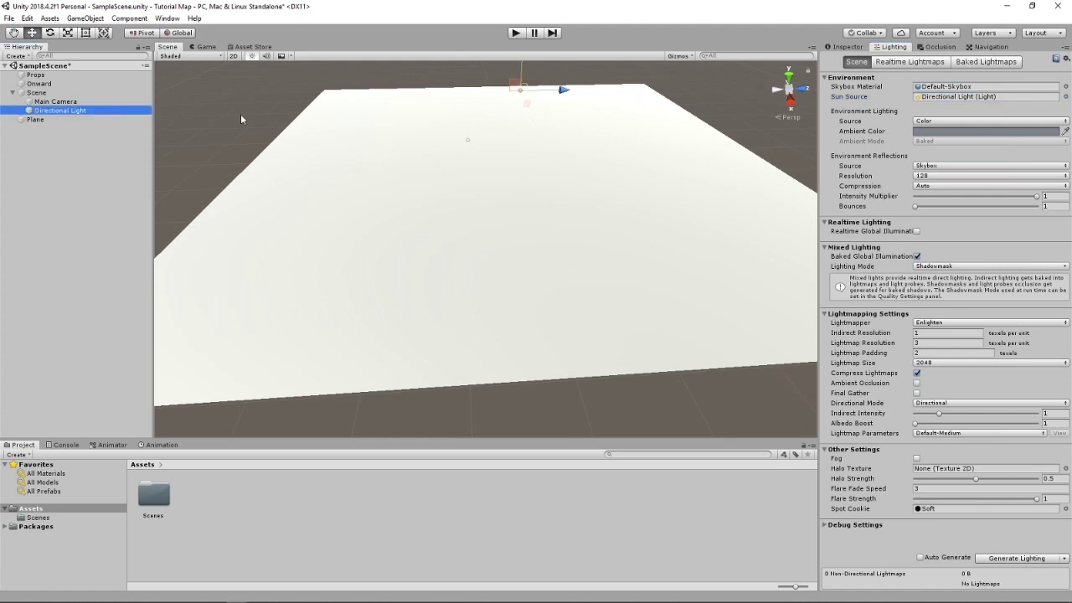
click(846, 47)
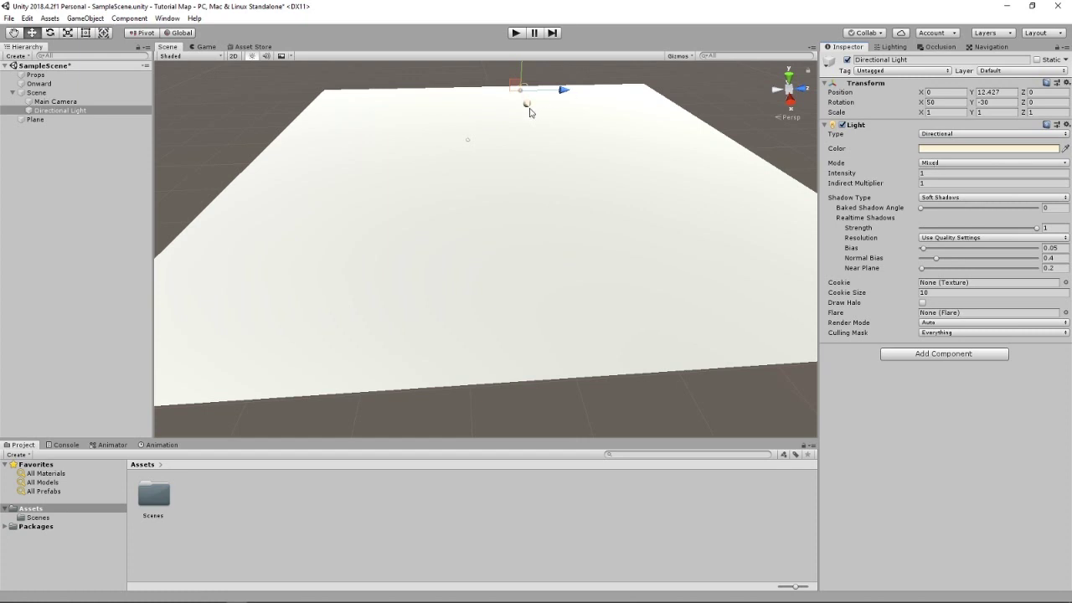
drag(527, 105, 558, 123)
drag(521, 81, 521, 46)
Step: Open the Asset Store and look over its home page and asset categories
click(250, 47)
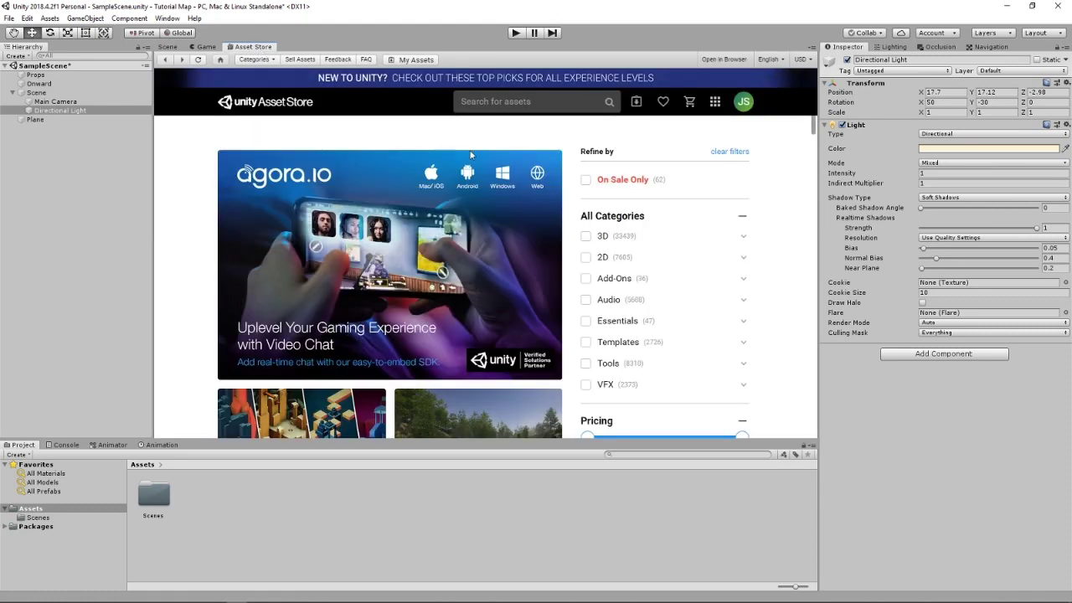
scroll(464, 159, down, 8)
scroll(469, 166, down, 2)
scroll(471, 168, up, 10)
scroll(679, 335, down, 4)
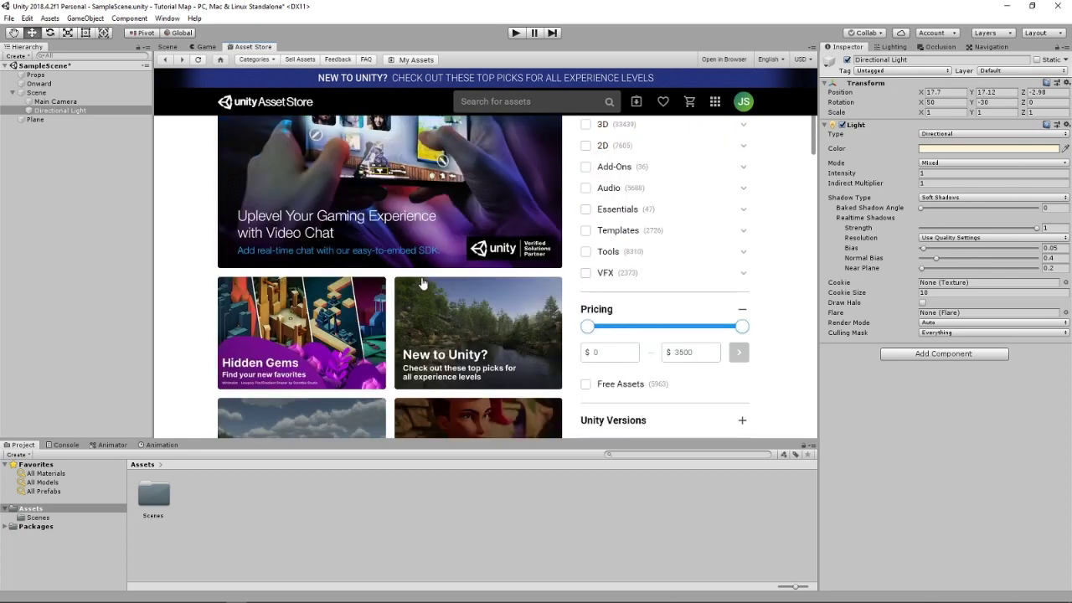
scroll(525, 282, up, 4)
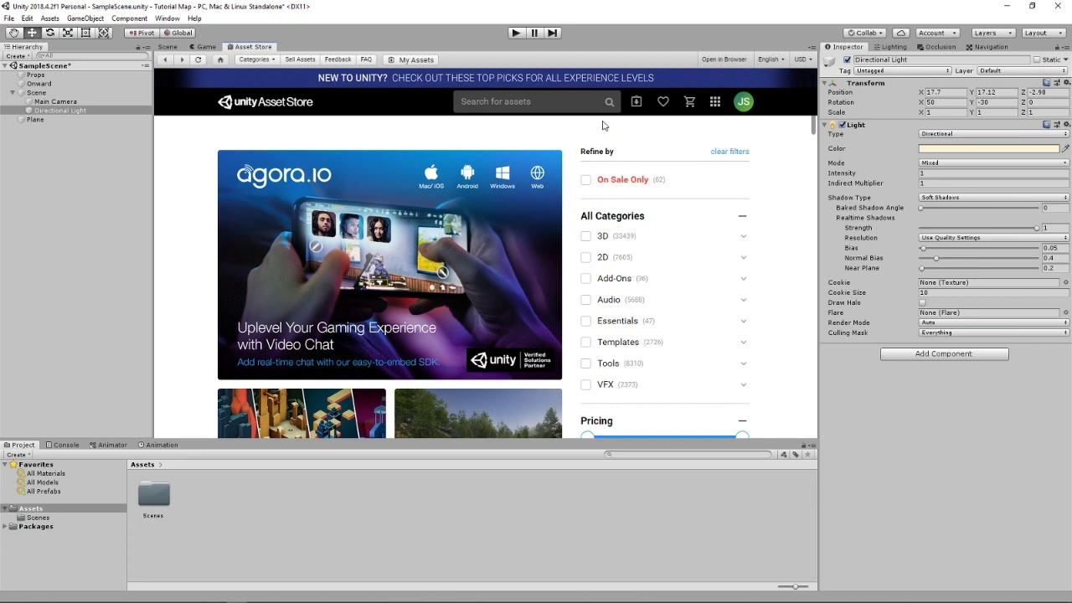
Step: Open the account's My Assets list and show 100 results per page
click(743, 107)
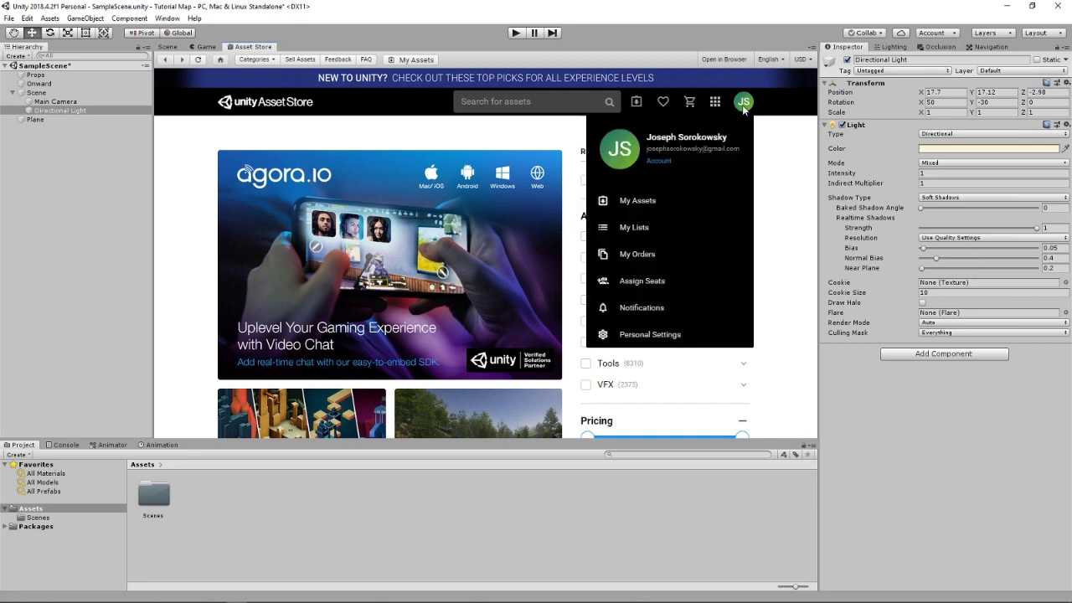
click(639, 201)
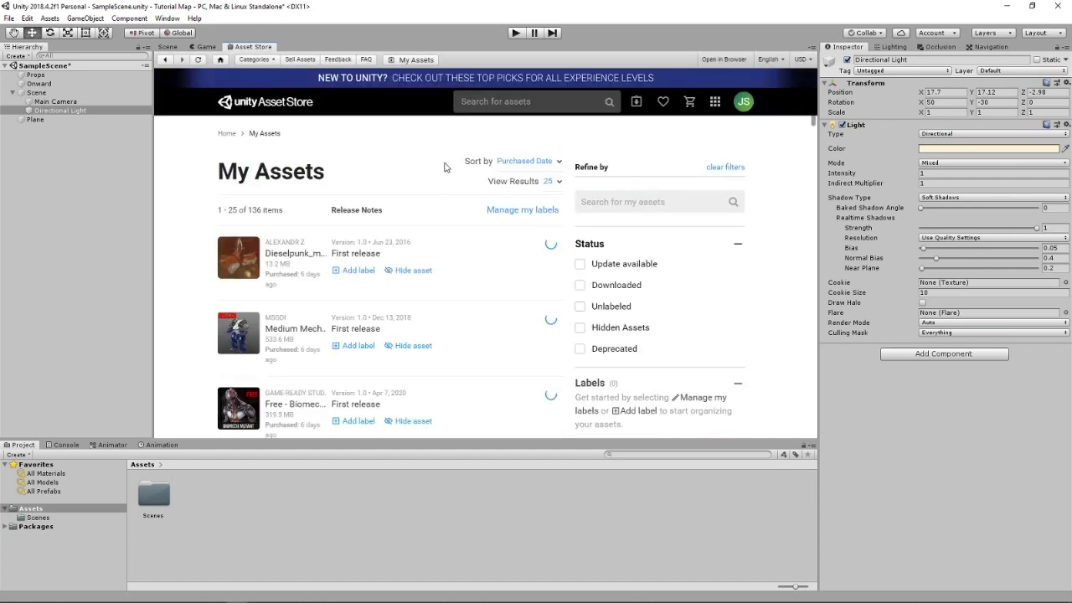
click(553, 183)
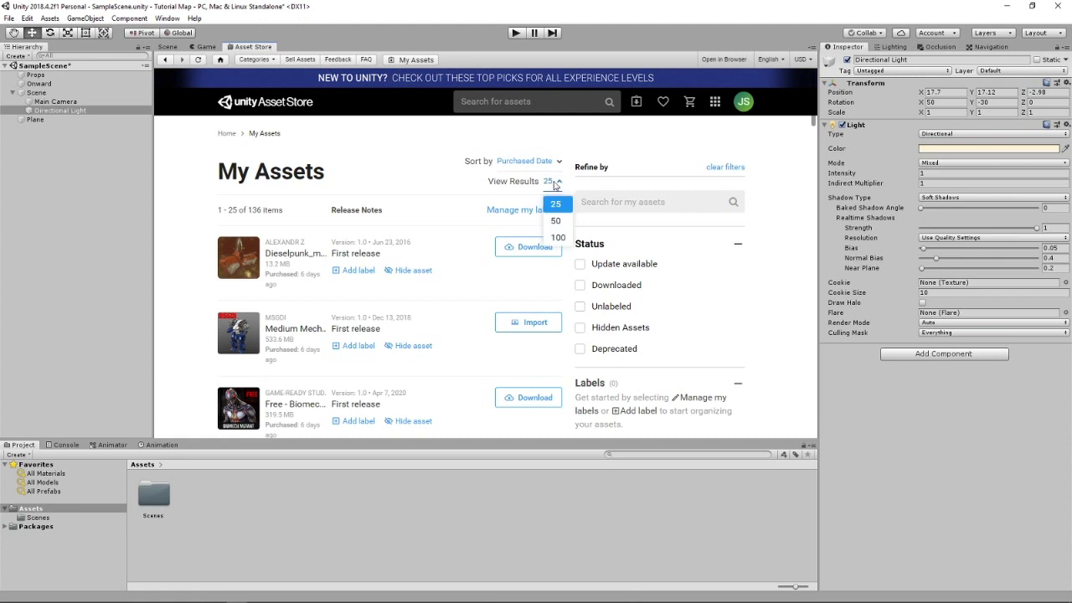
click(554, 236)
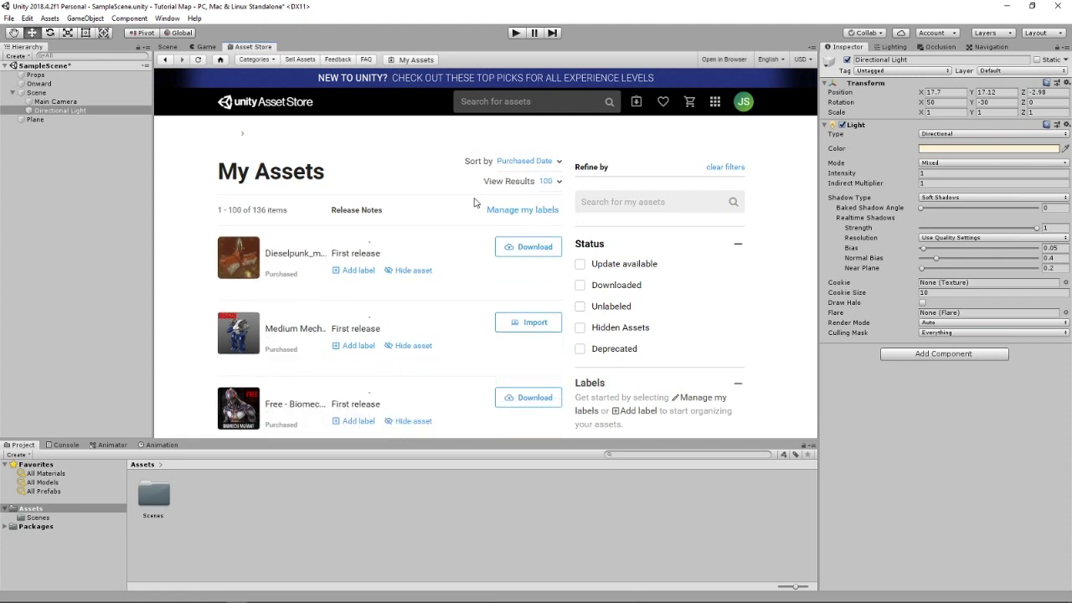
Step: Import the complete RPG/FPS Game Assets for PC/Mobile Urban Set package from the owned assets into the project
scroll(474, 203, down, 6)
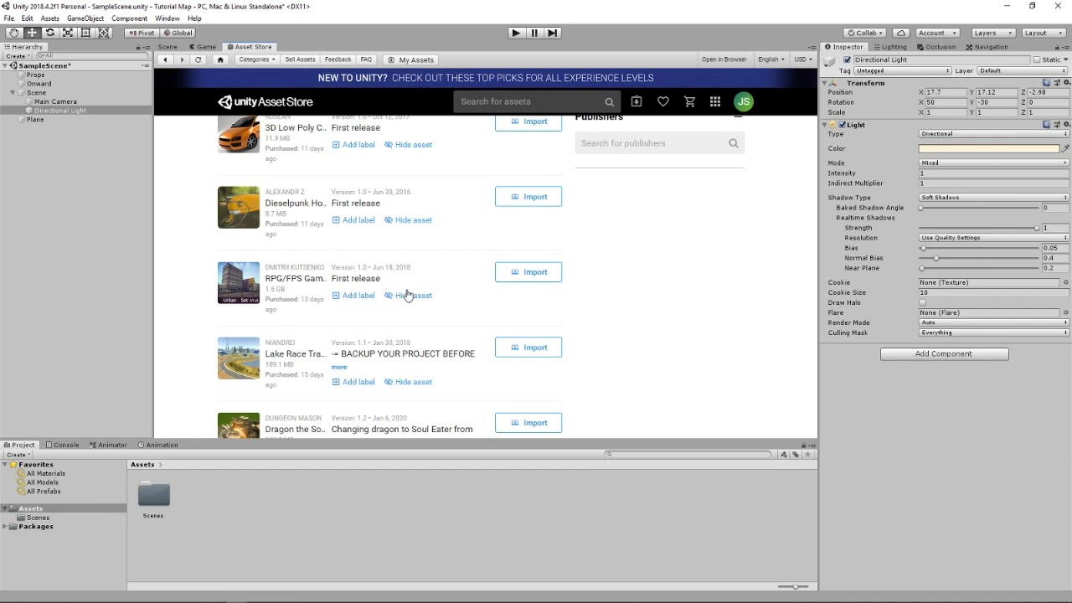
click(520, 274)
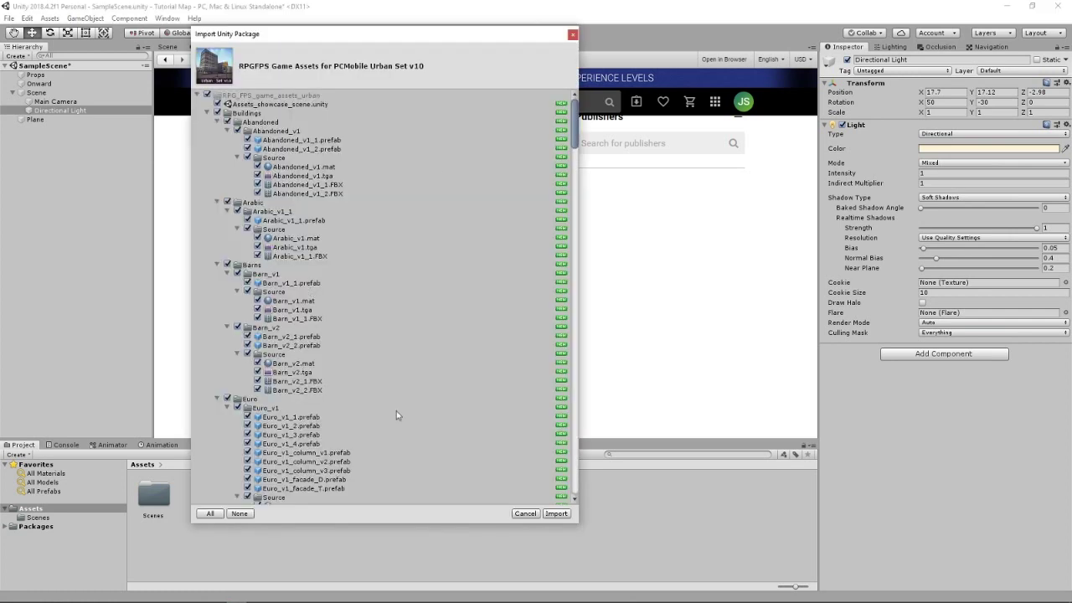
click(557, 513)
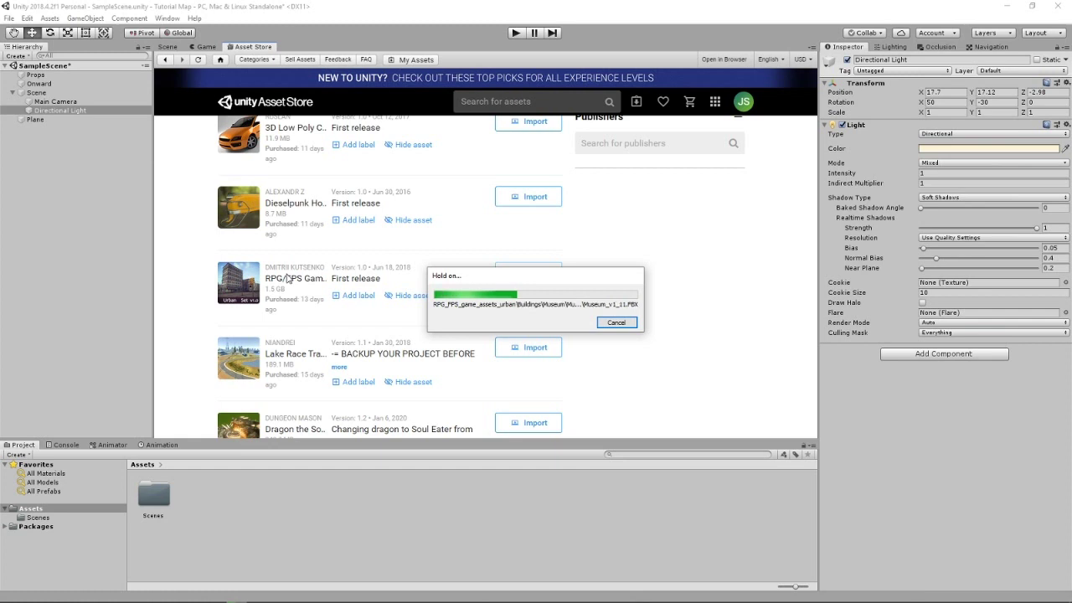
mouse_move(216, 598)
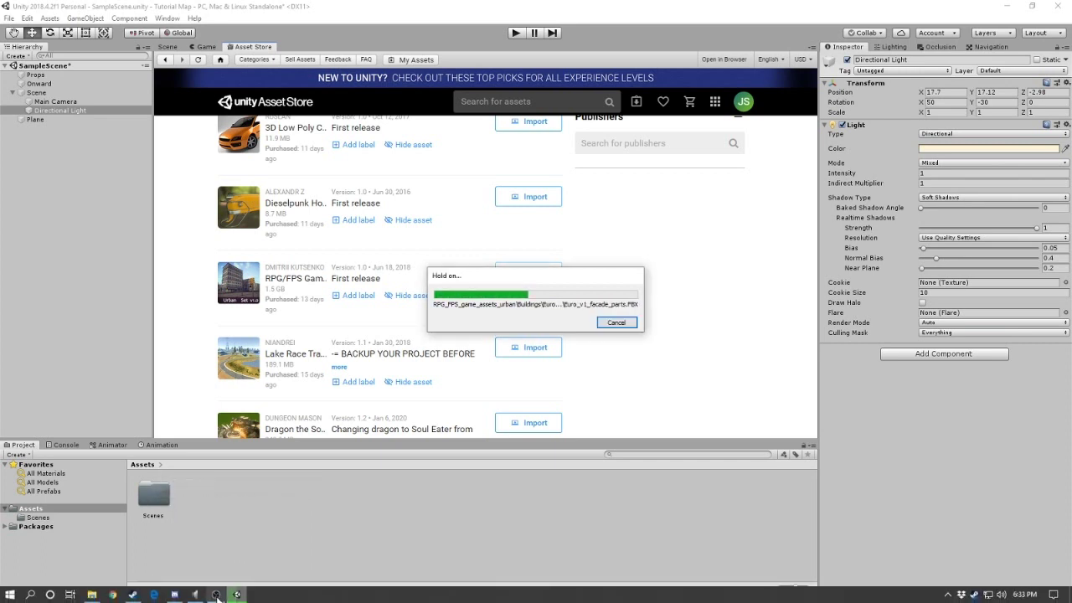
click(216, 594)
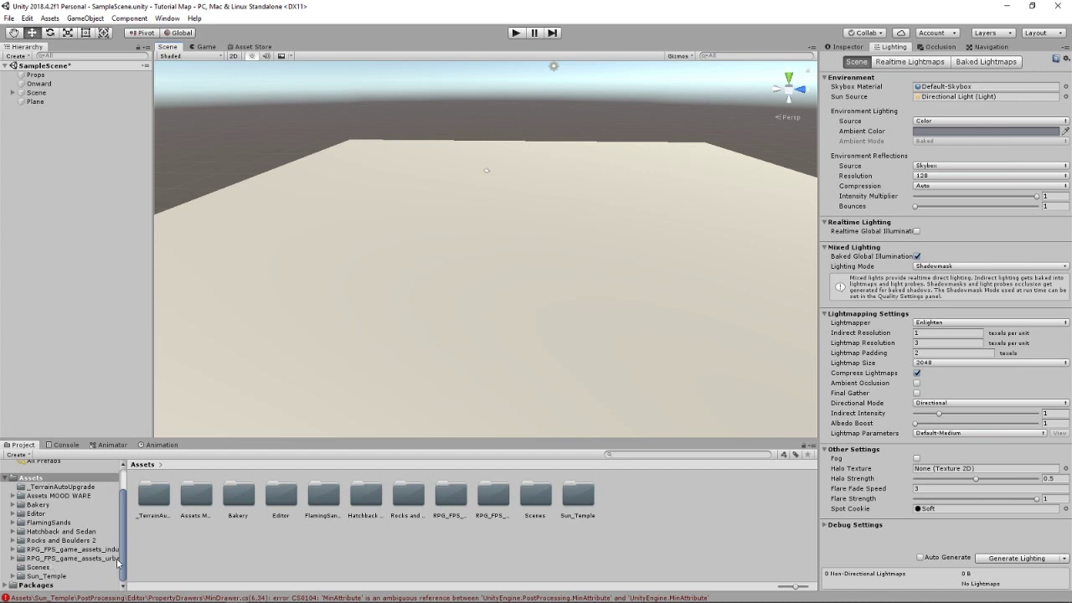
Step: Widen the project's folder tree and look through the Rocks and Boulders 2, Hatchback and Sedan, and FlamingSands folders
drag(126, 562, 193, 561)
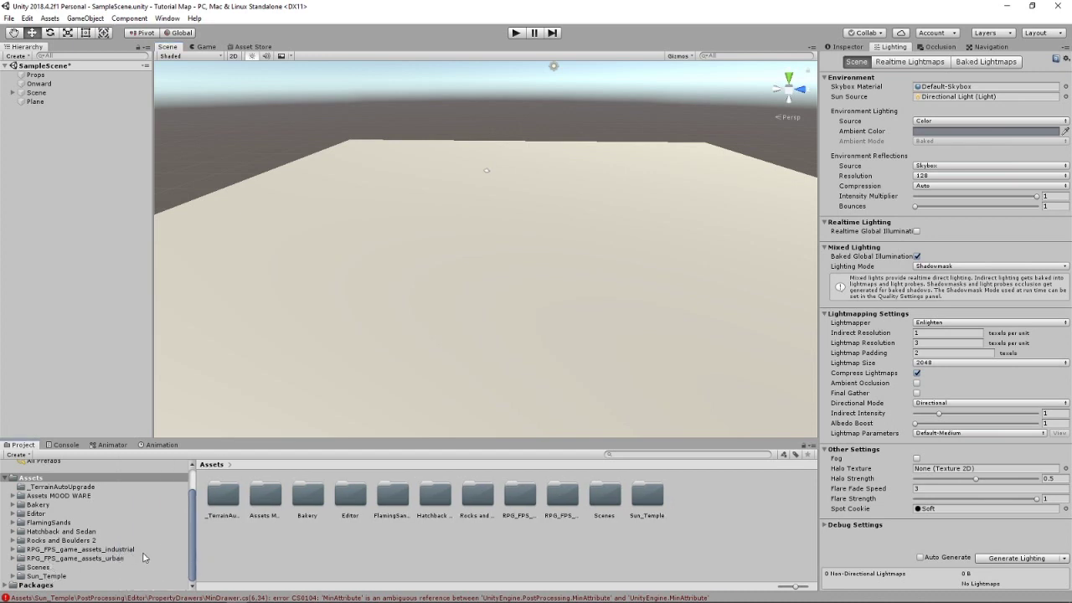
click(99, 541)
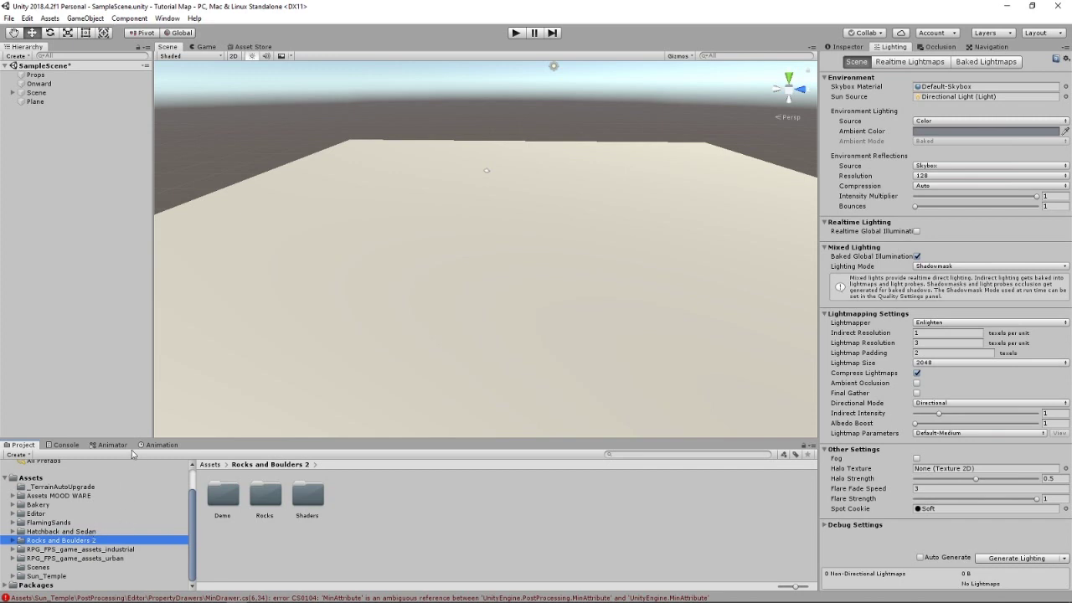
click(67, 532)
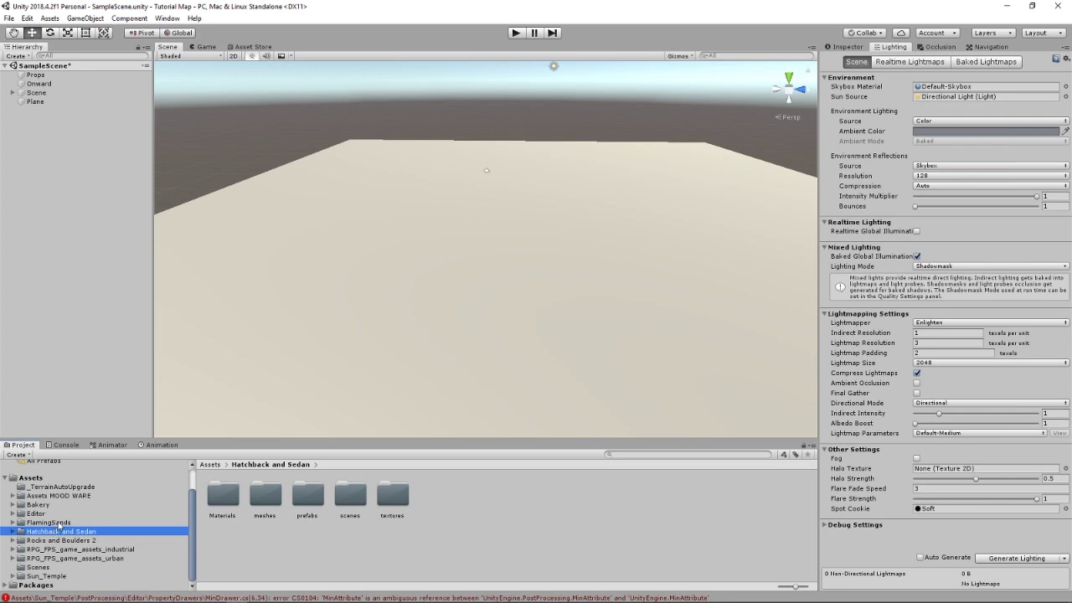
click(59, 522)
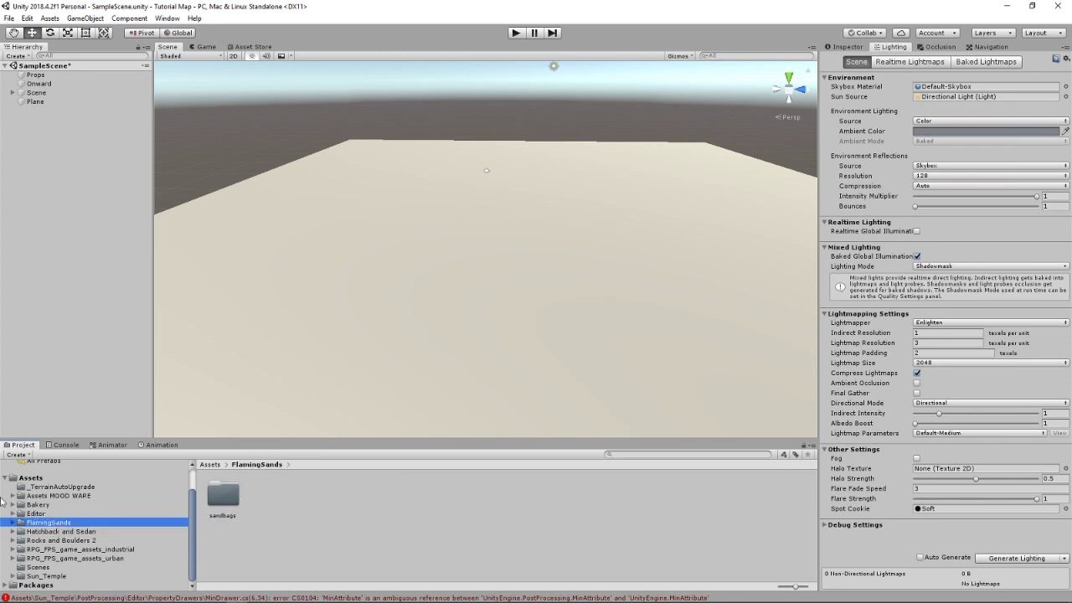
Step: Look through the project's Bakery and Assets MOOD WARE folders and the list of owned packages in the Asset Store
click(38, 505)
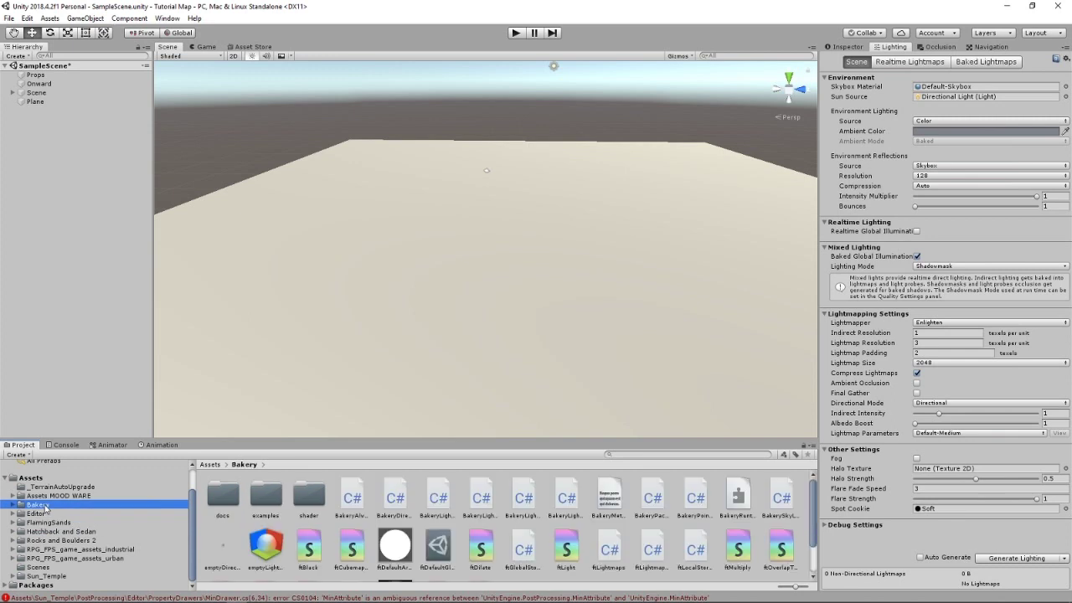
click(52, 495)
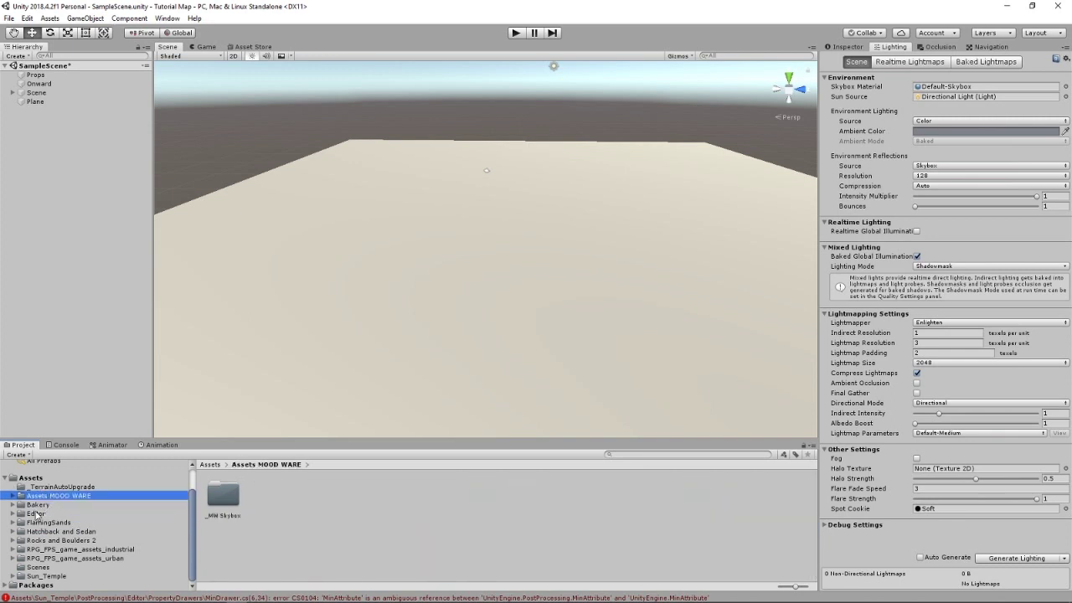
click(38, 504)
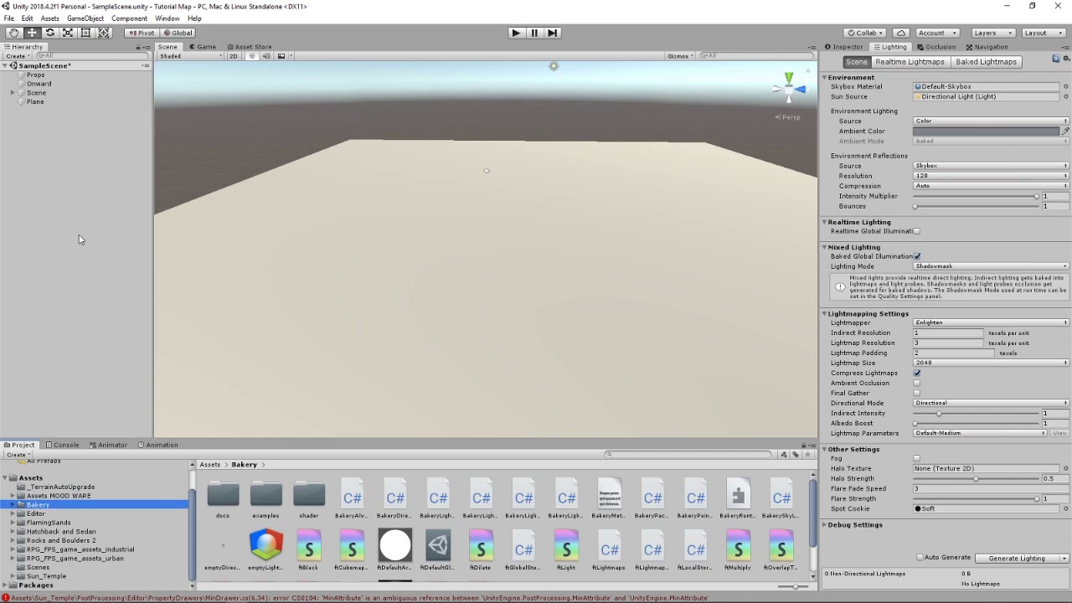
click(262, 48)
scroll(474, 317, up, 5)
scroll(474, 316, down, 5)
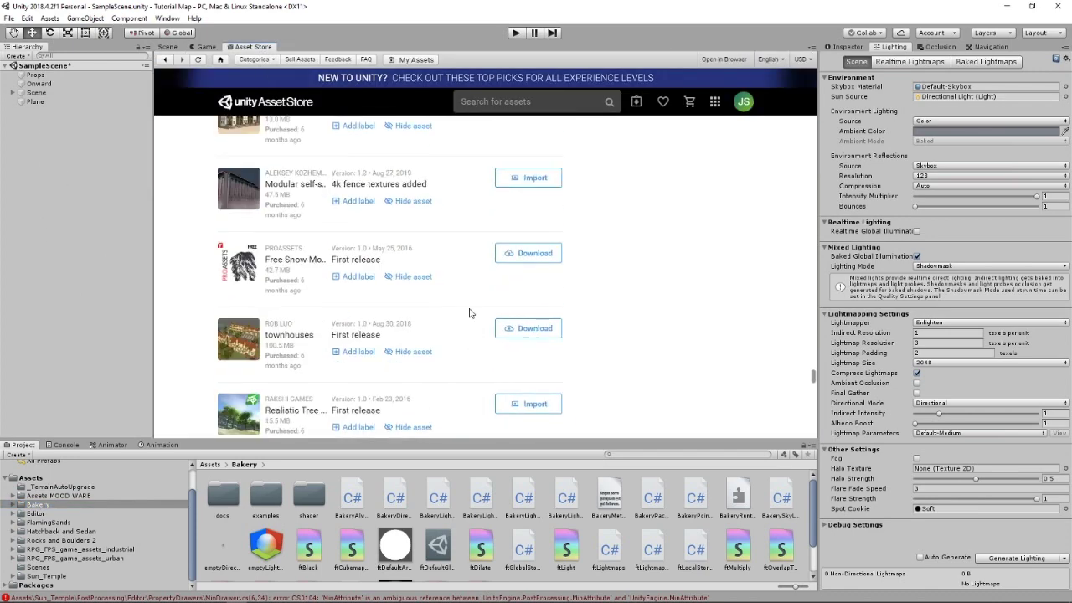
scroll(462, 328, down, 10)
click(168, 47)
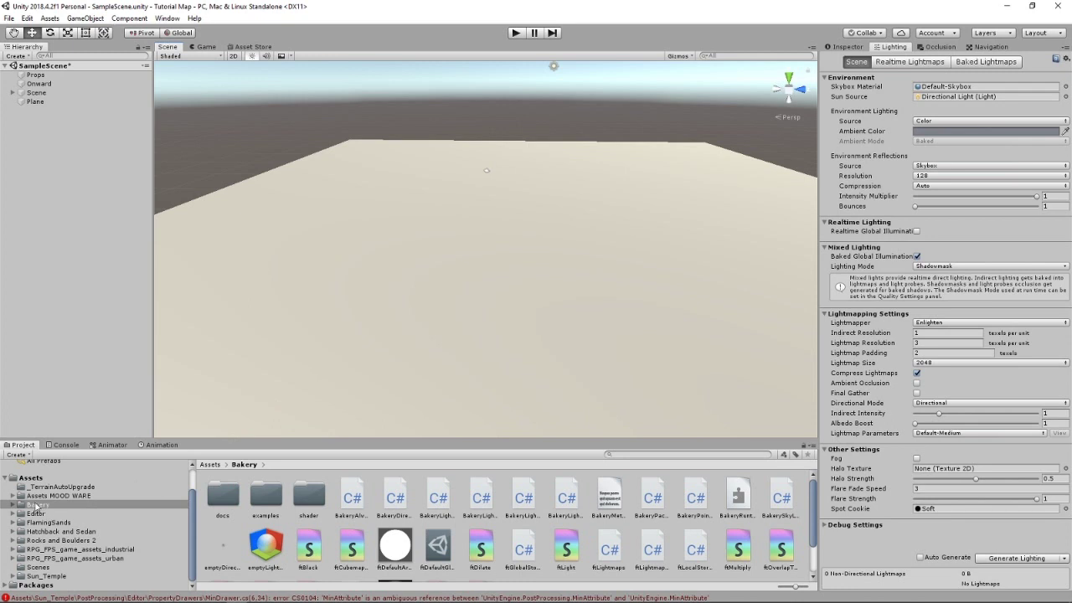
Step: Browse the _MW Skybox folder inside Assets MOOD WARE and open its MAT folder of skybox materials
click(35, 495)
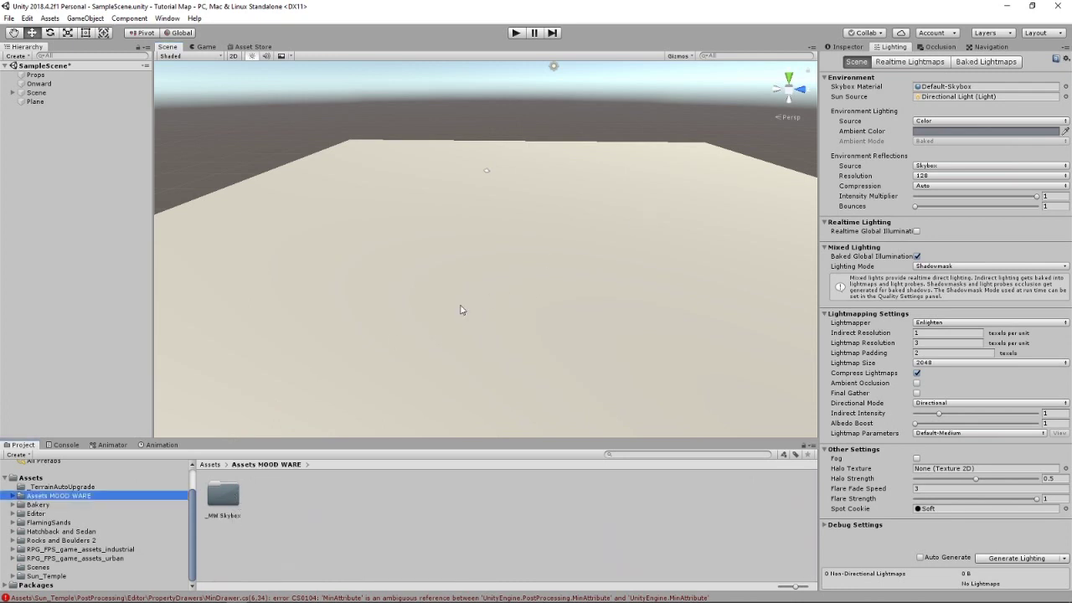
double_click(222, 503)
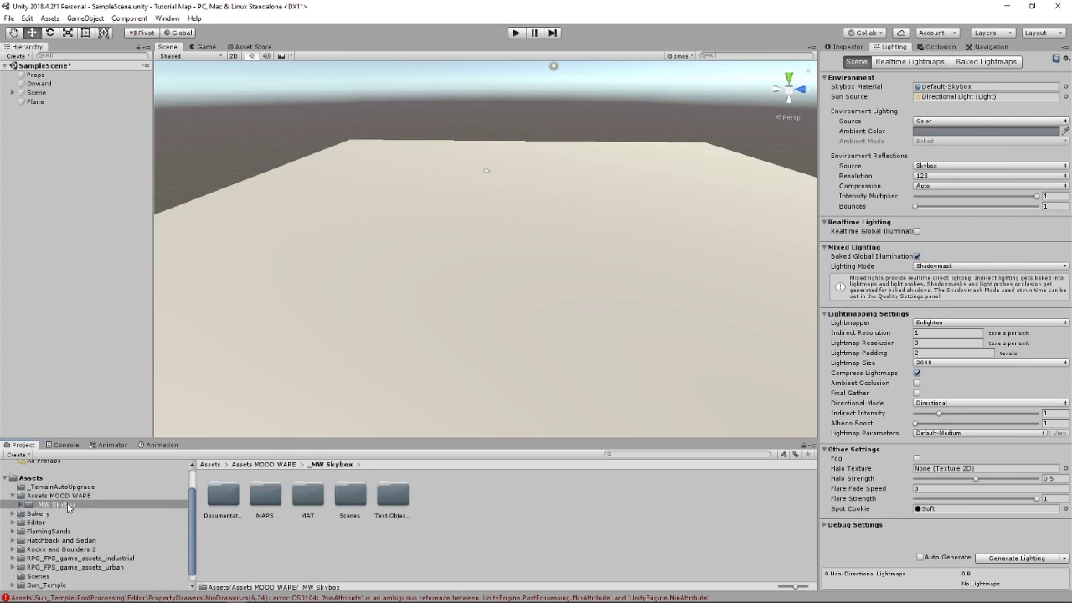
click(265, 500)
double_click(264, 500)
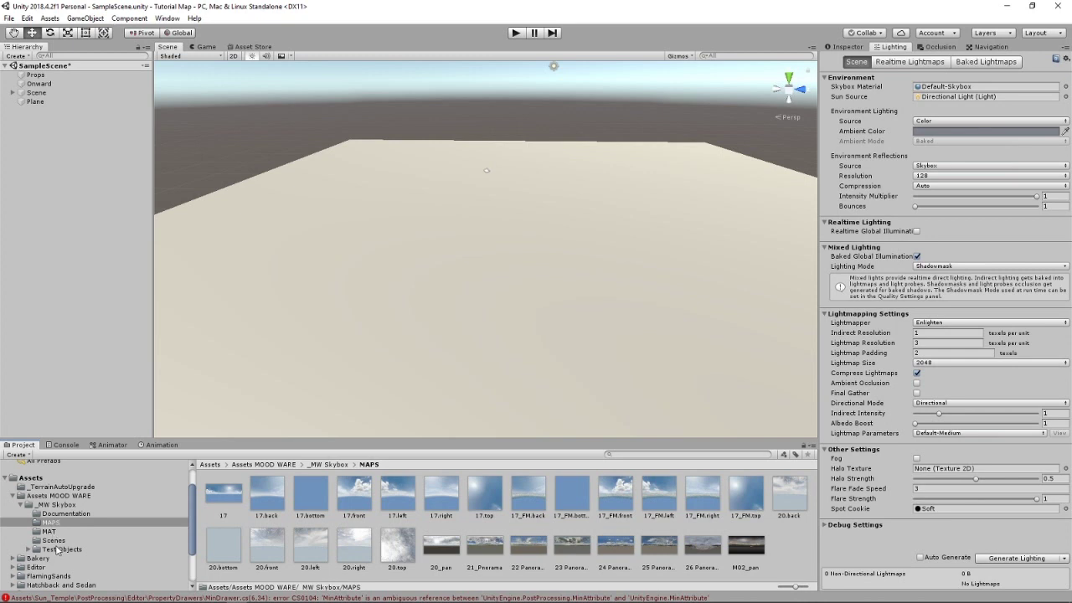
click(52, 540)
click(50, 531)
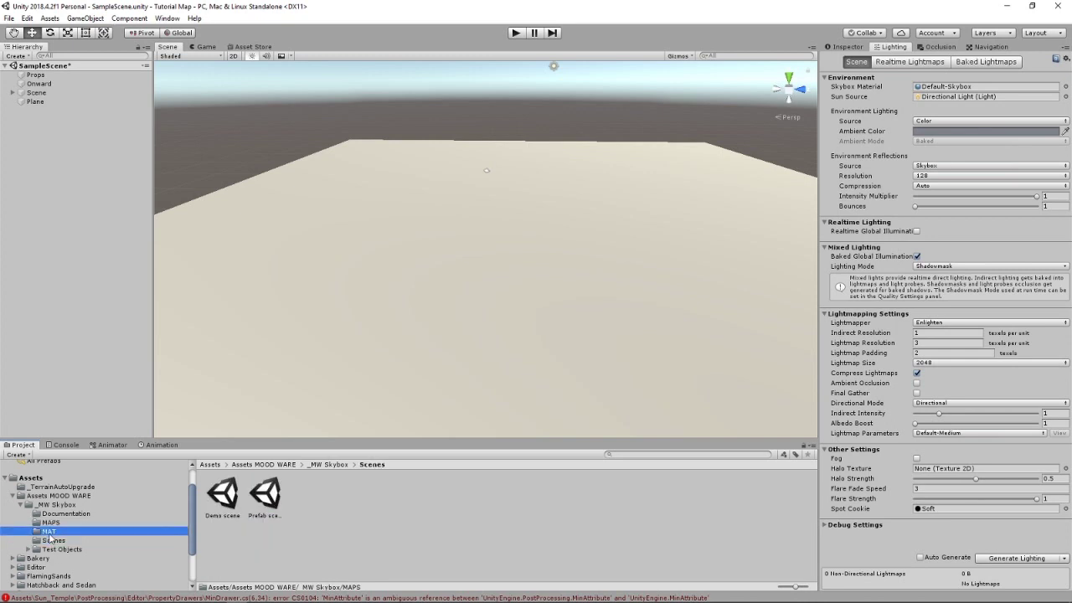
click(51, 505)
click(52, 540)
click(50, 531)
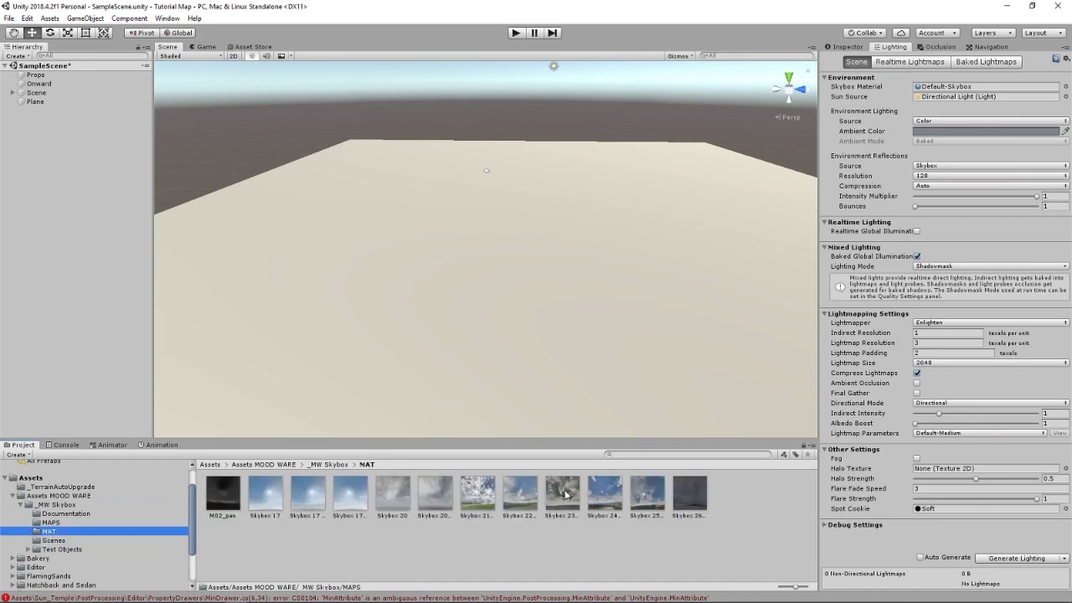
Step: Assign Skybox 23_pan 1 as the scene's skybox material and look around at the sky
drag(563, 494, 957, 88)
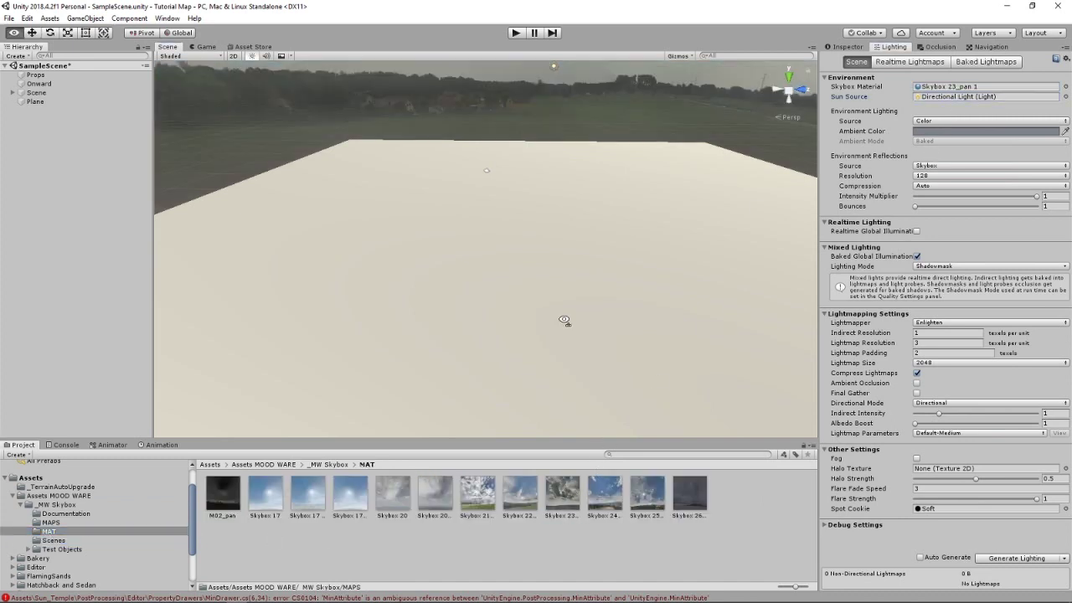
alt+drag(565, 320, 876, 151)
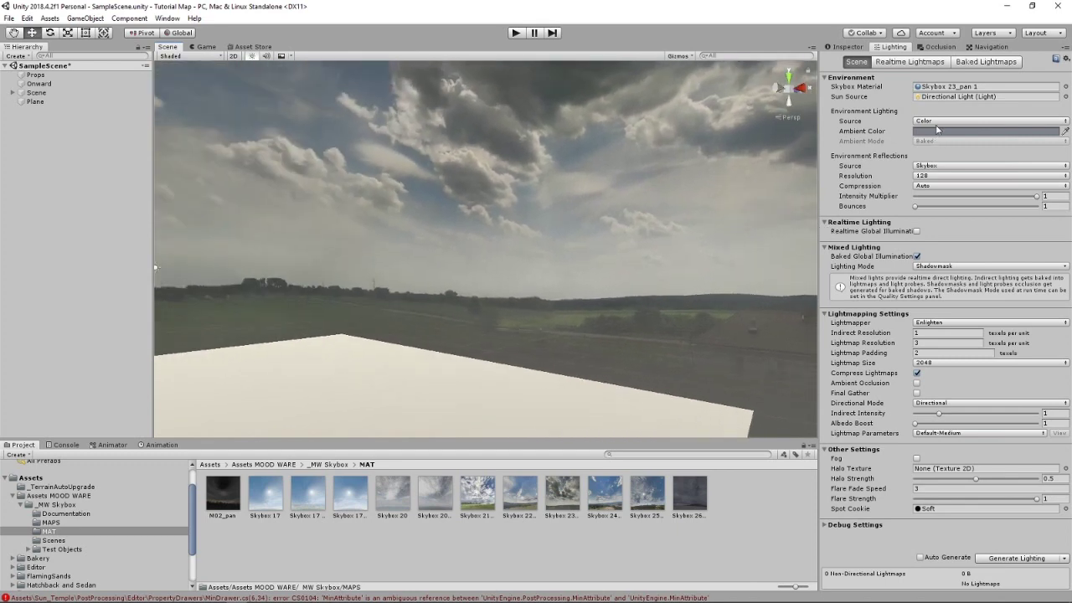
right_drag(737, 197, 565, 269)
Step: Set the environment lighting's ambient color to white (FFFFFF) and inspect the ground plane
click(925, 132)
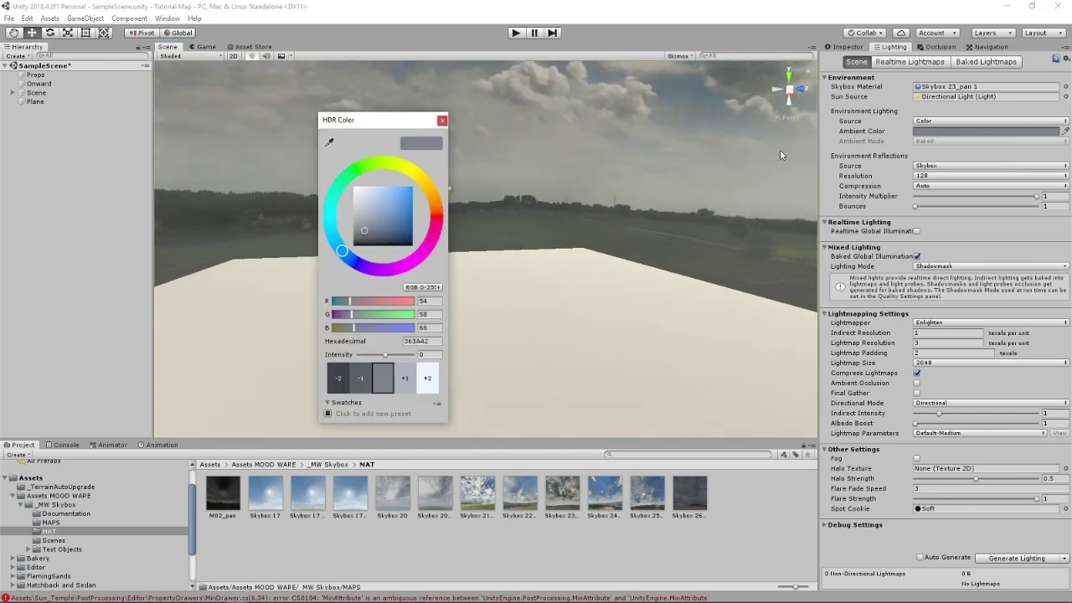
drag(364, 230, 349, 184)
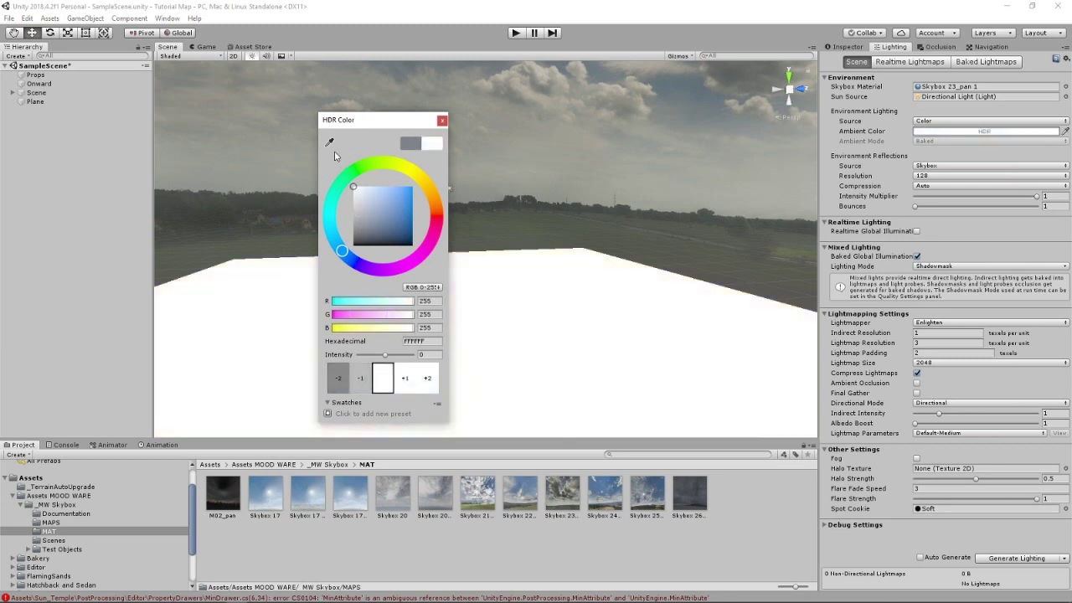
click(442, 120)
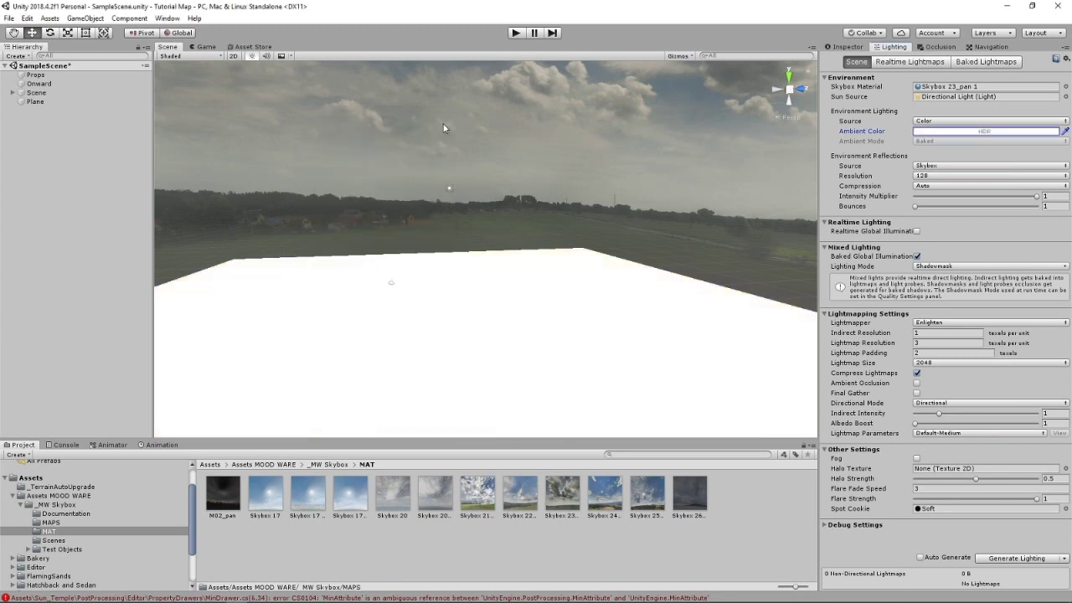
alt+drag(443, 218, 343, 327)
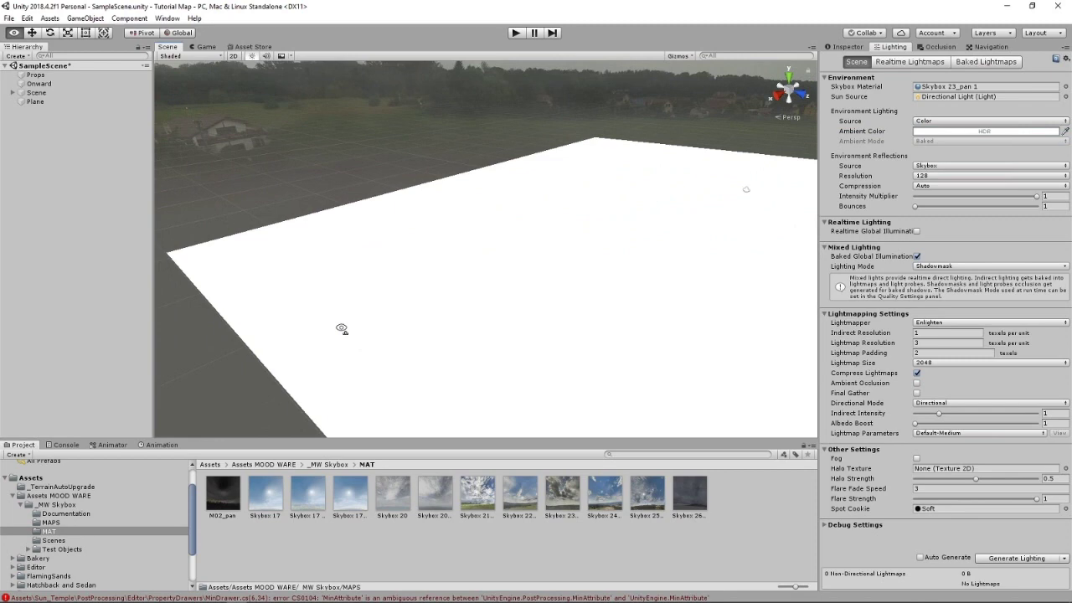
click(421, 303)
alt+drag(421, 304, 621, 218)
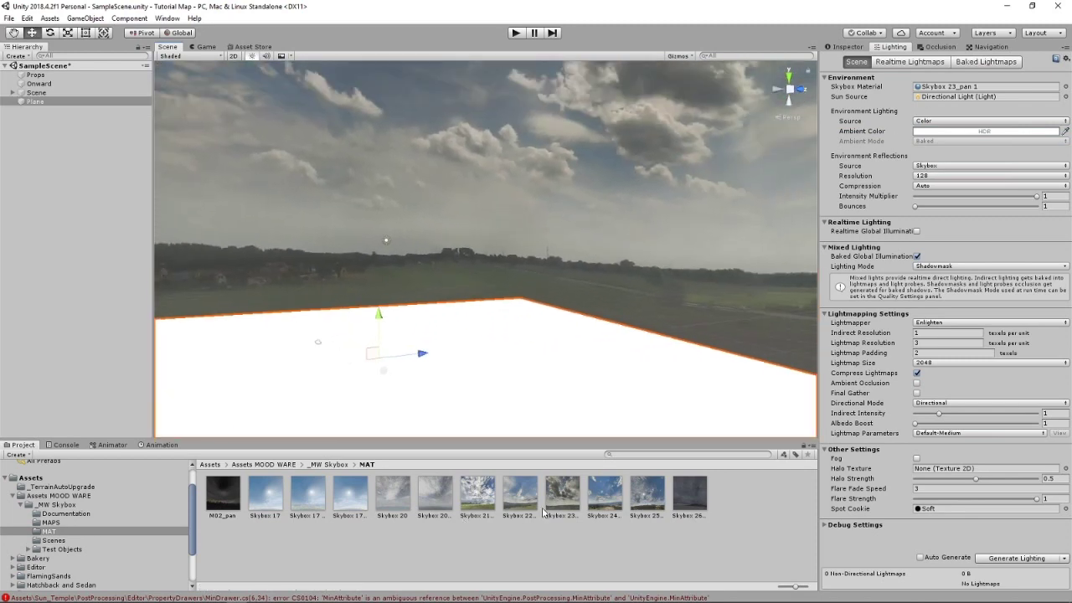
Step: Try Skybox 24_pan as the scene's skybox material and view it from several angles
drag(609, 497, 966, 87)
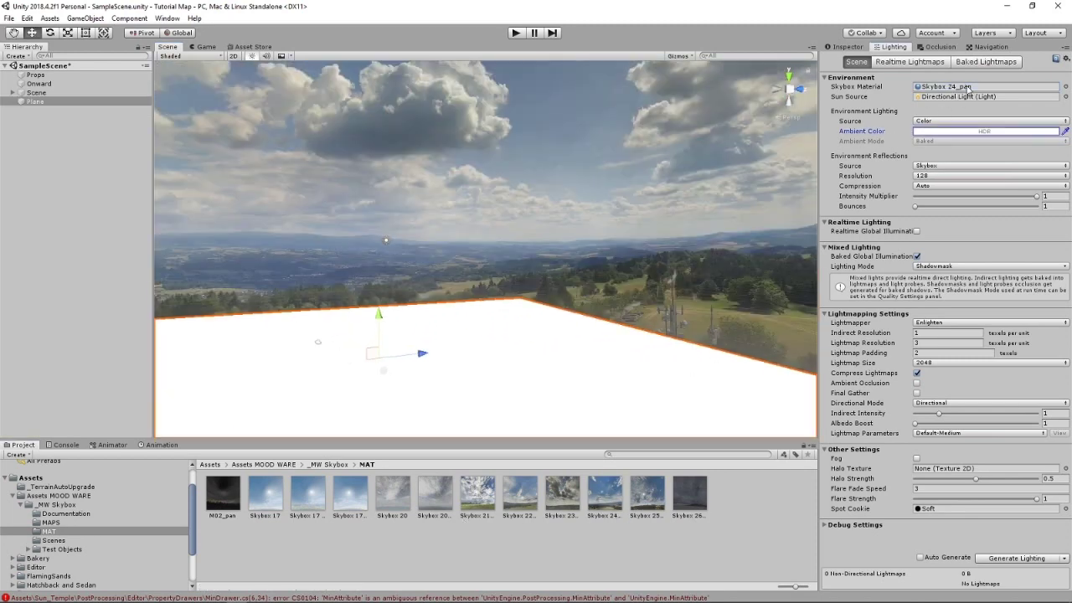
right_drag(530, 263, 680, 231)
alt+drag(680, 232, 402, 297)
Step: Set the scene's skybox material to Skybox 21_pan and inspect the sky and horizon all around the ground plane
drag(477, 495, 992, 89)
right_drag(498, 252, 290, 232)
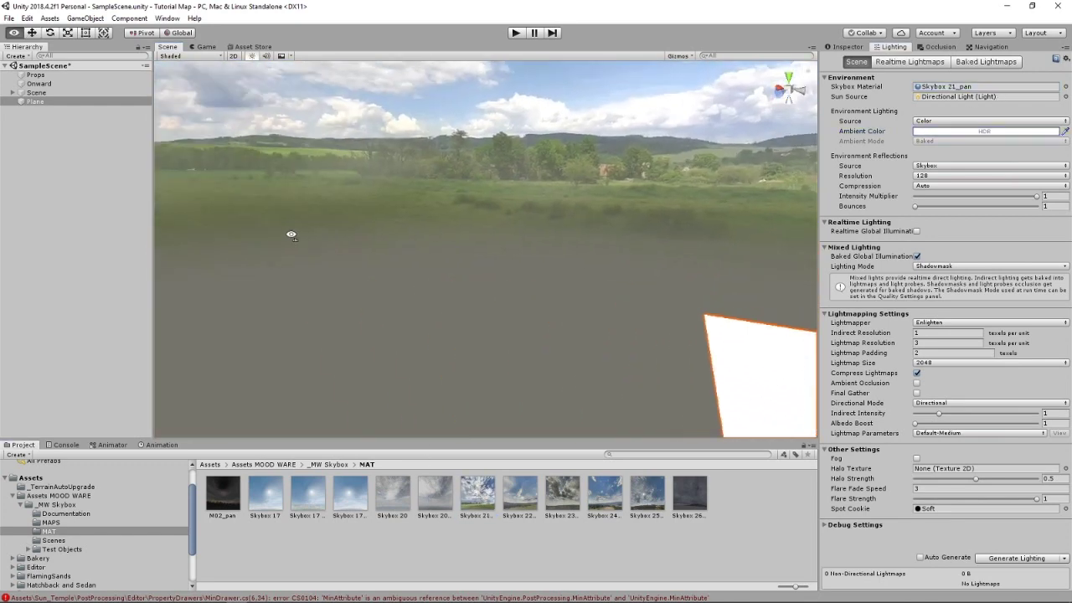
right_drag(401, 220, 737, 219)
right_drag(536, 251, 671, 255)
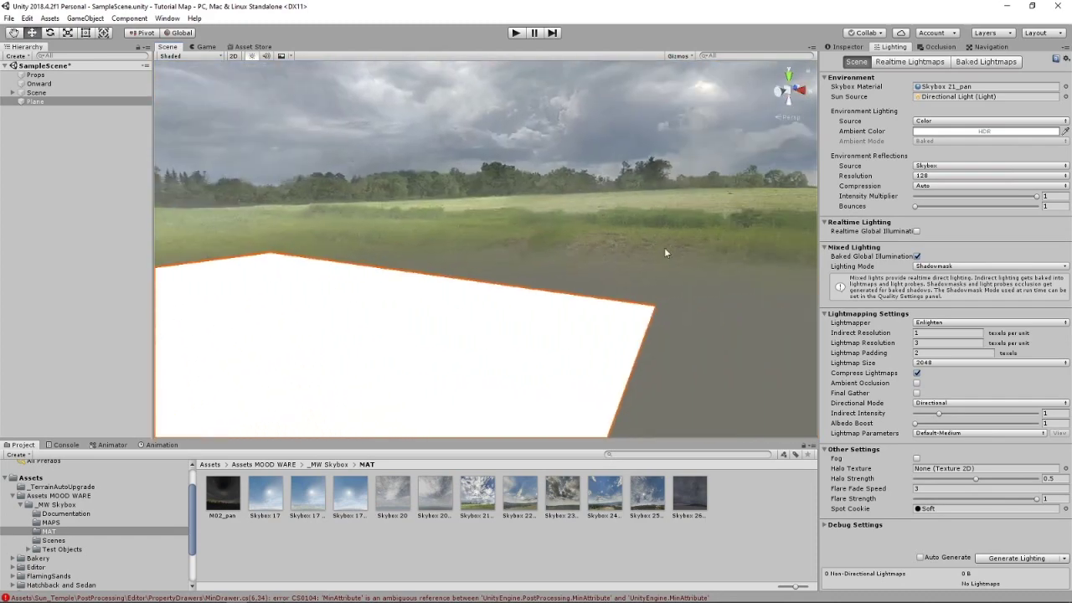
mouse_move(664, 251)
alt+mouse_down()
mouse_move(584, 323)
mouse_move(586, 335)
mouse_move(718, 203)
mouse_move(679, 252)
alt+mouse_up()
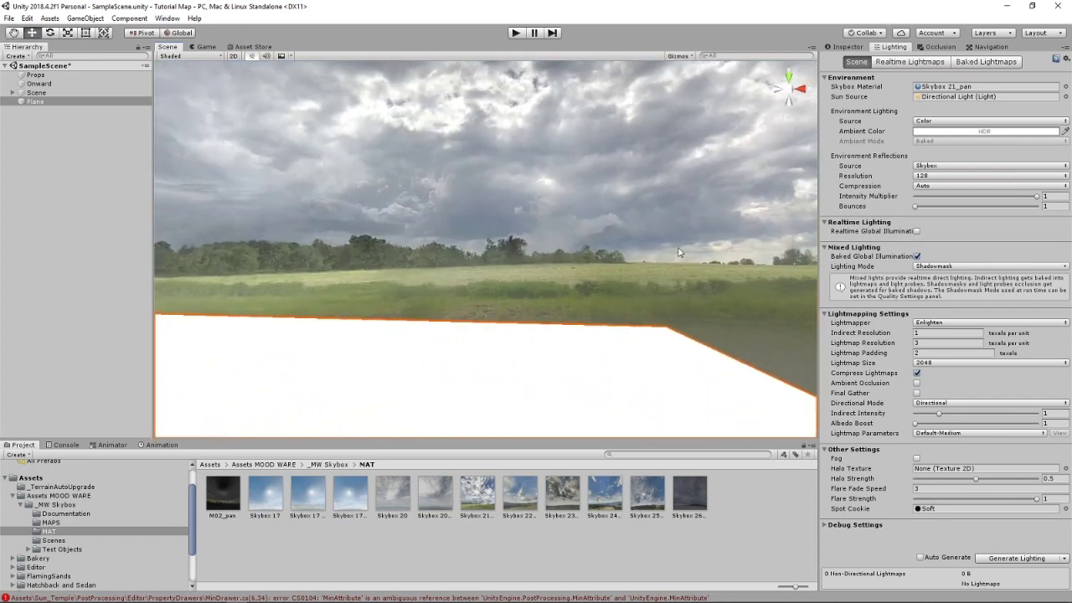
alt+drag(645, 285, 609, 226)
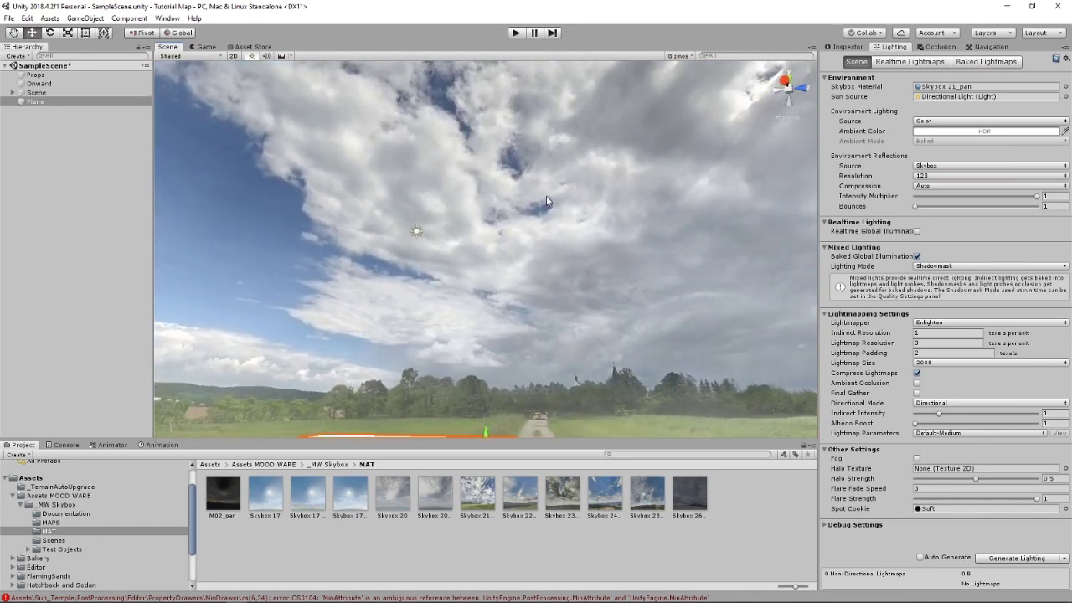
alt+drag(545, 201, 518, 212)
right_drag(519, 212, 564, 388)
scroll(579, 233, up, 4)
scroll(564, 387, down, 4)
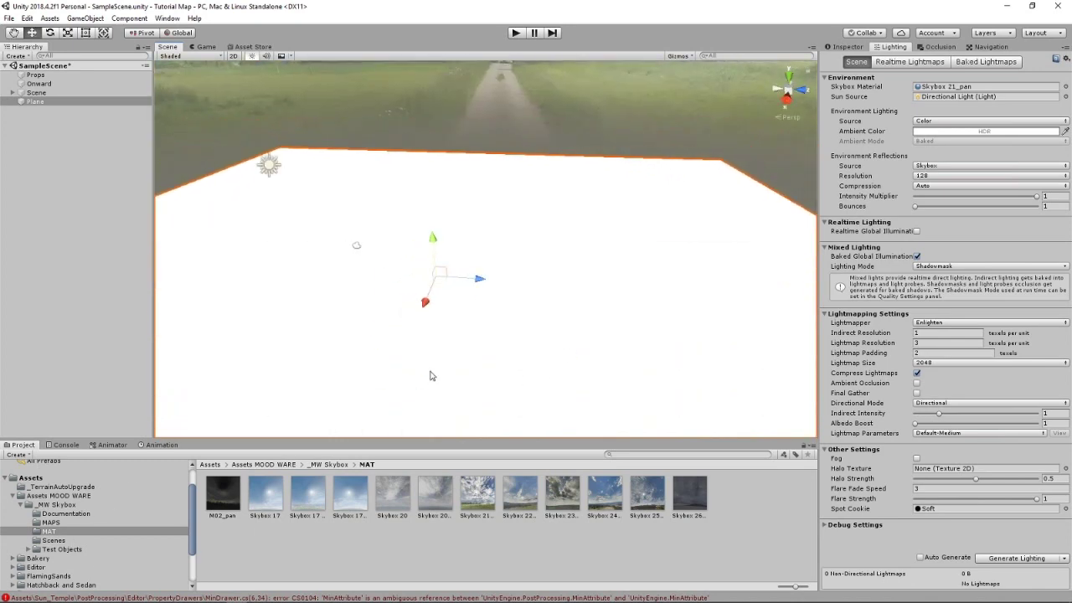
Step: Replace the ground plane's Mesh Collider component with a Box Collider
click(845, 48)
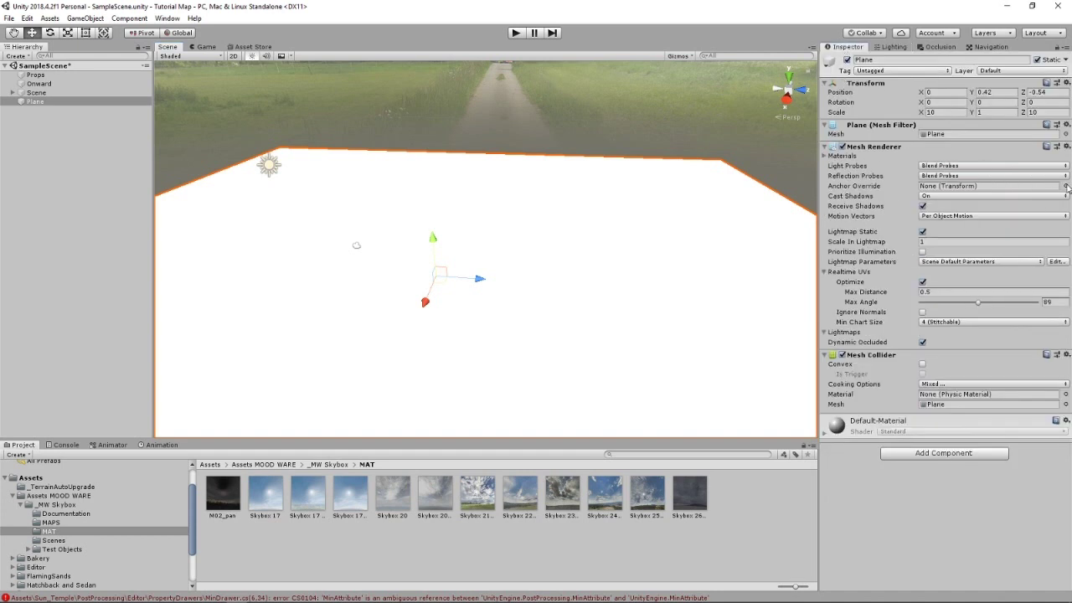
click(841, 156)
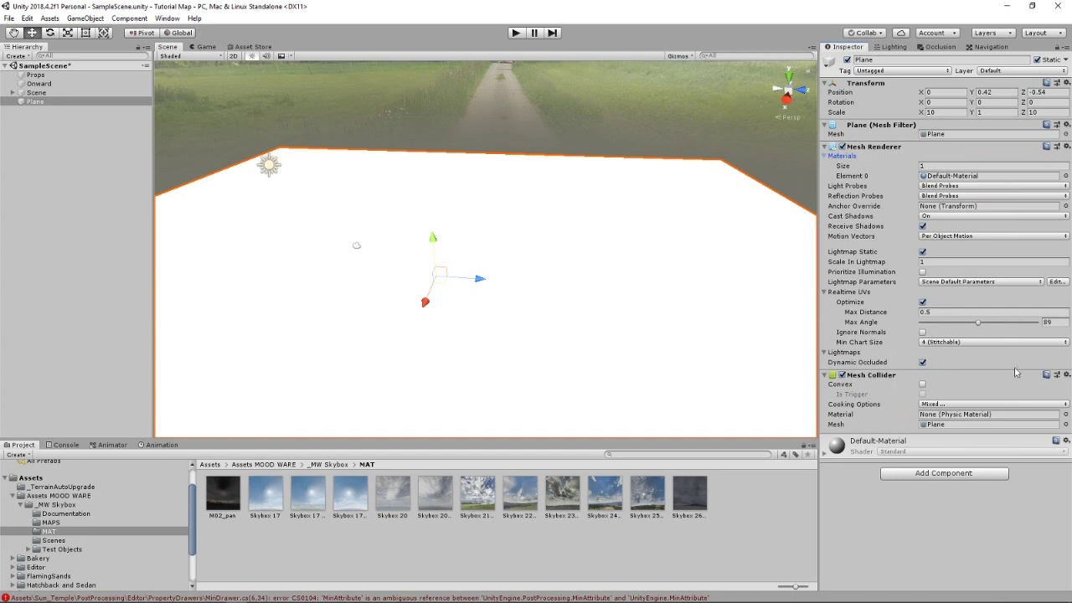
click(1066, 376)
click(977, 402)
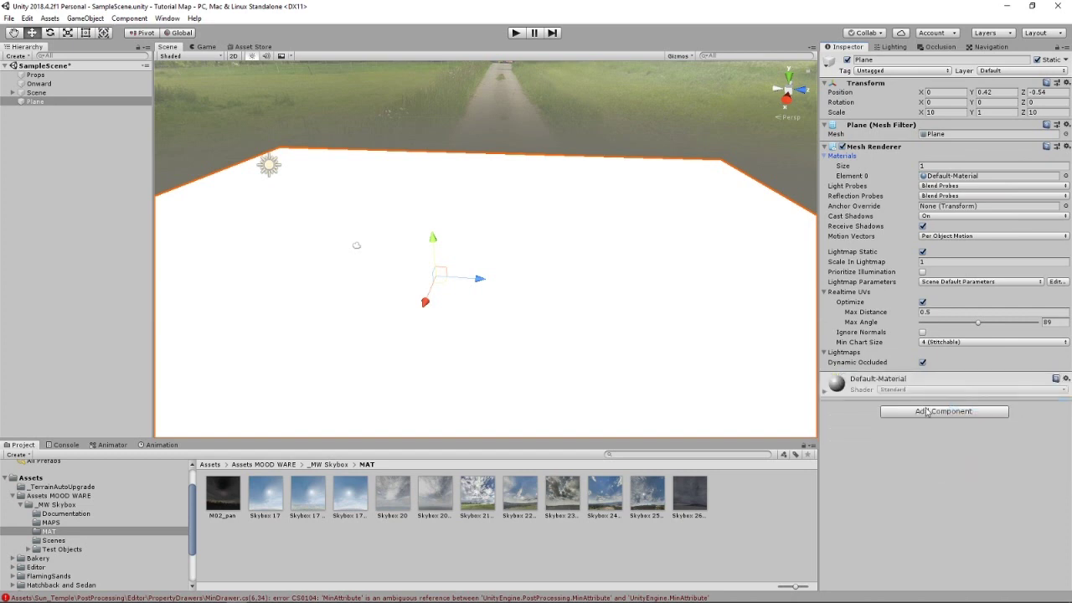
click(927, 412)
text(box)
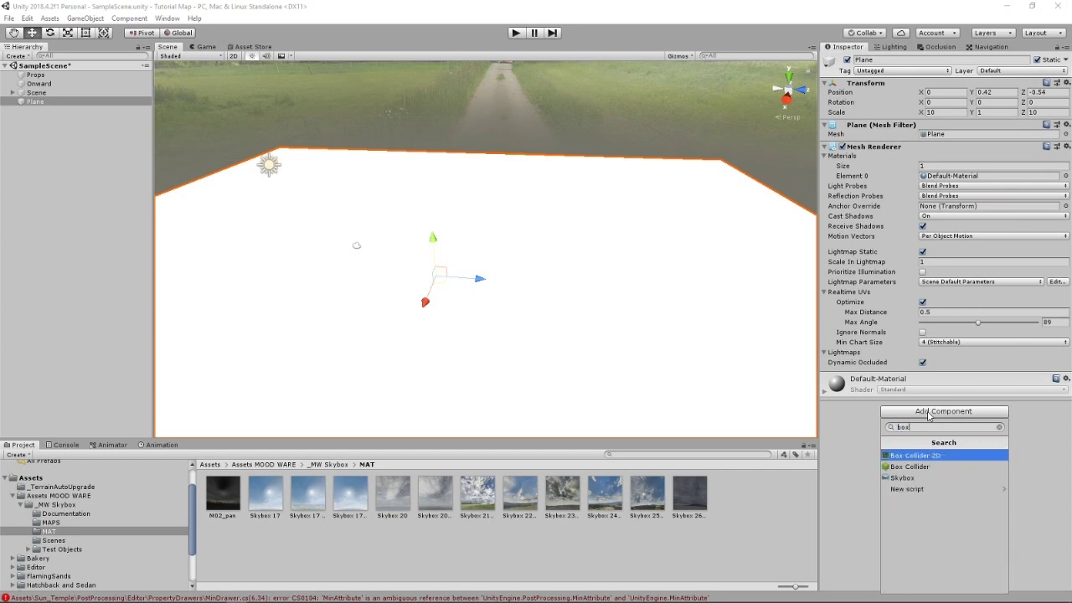
click(918, 467)
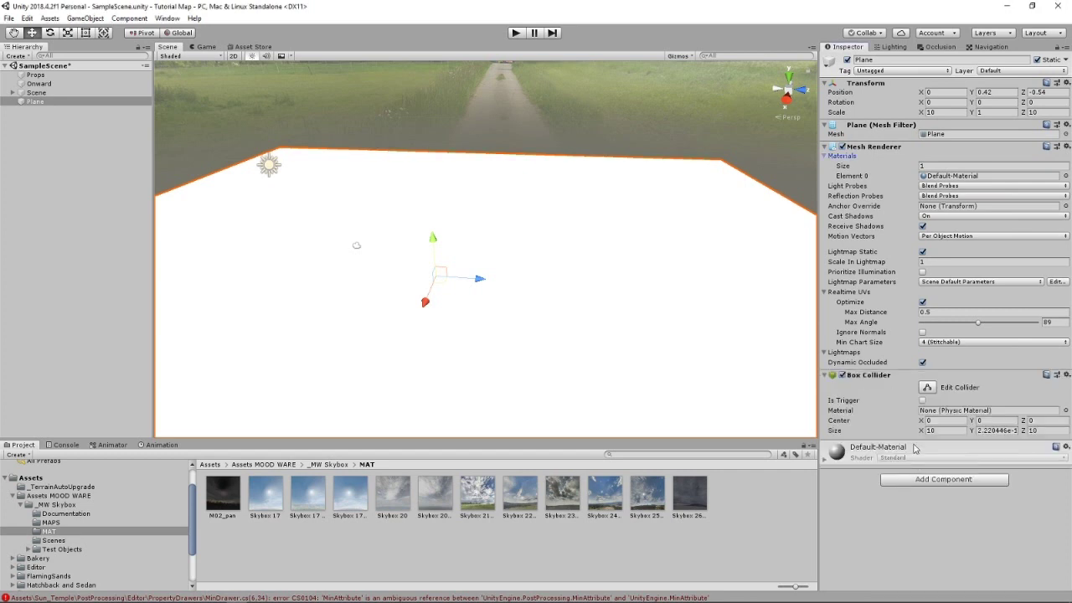
right_drag(652, 257, 816, 281)
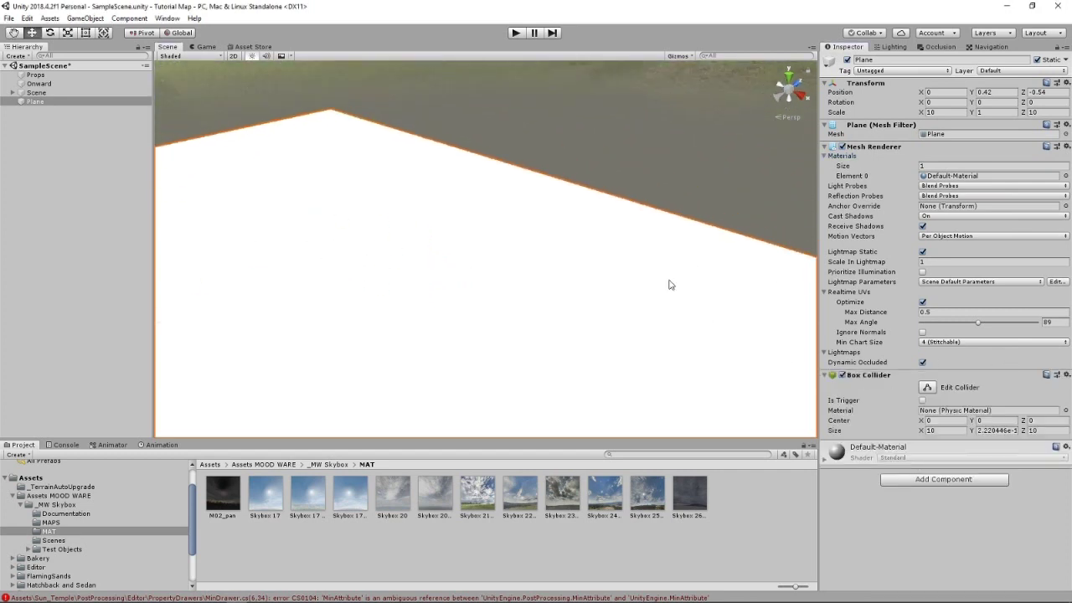
right_drag(670, 285, 854, 267)
right_drag(706, 272, 423, 262)
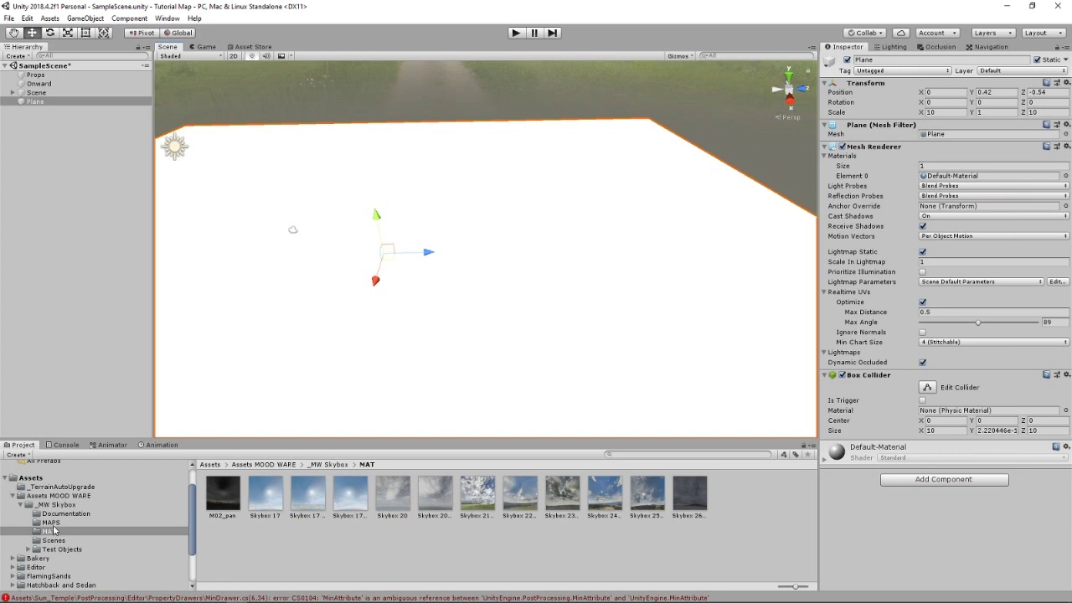
Step: Collapse the Assets MOOD WARE folder and open the Road_set_v1 folder within the RPG_FPS_game_assets_industrial road sets
click(20, 505)
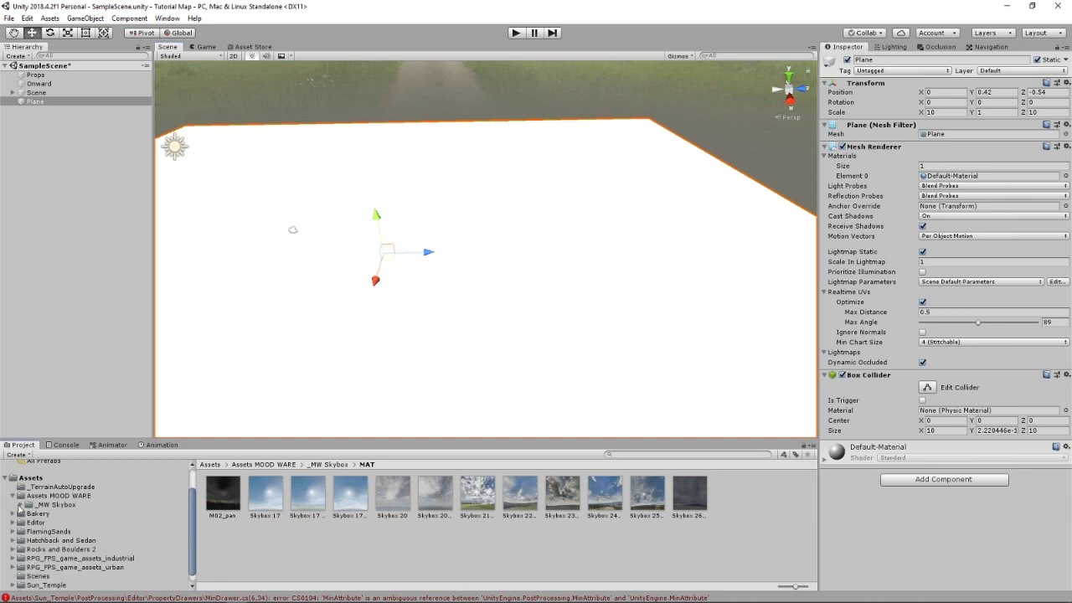
click(13, 495)
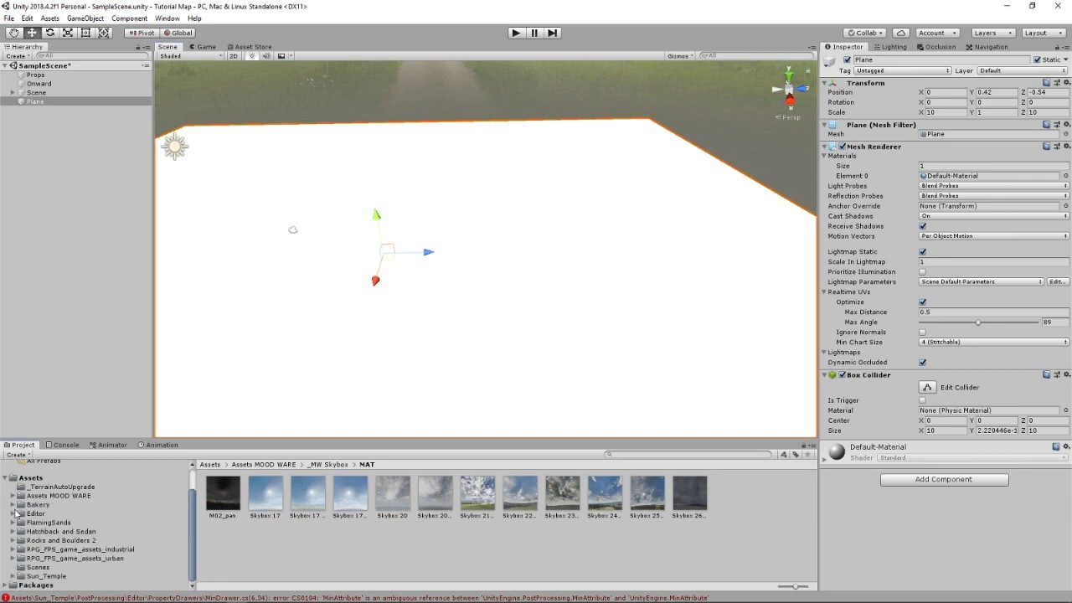
click(50, 549)
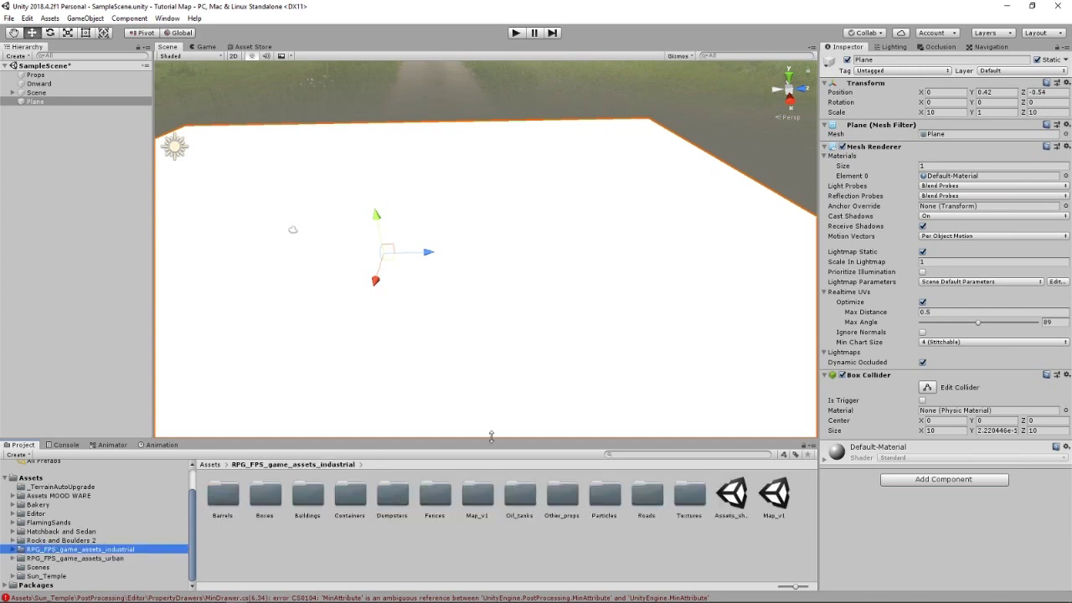
double_click(651, 500)
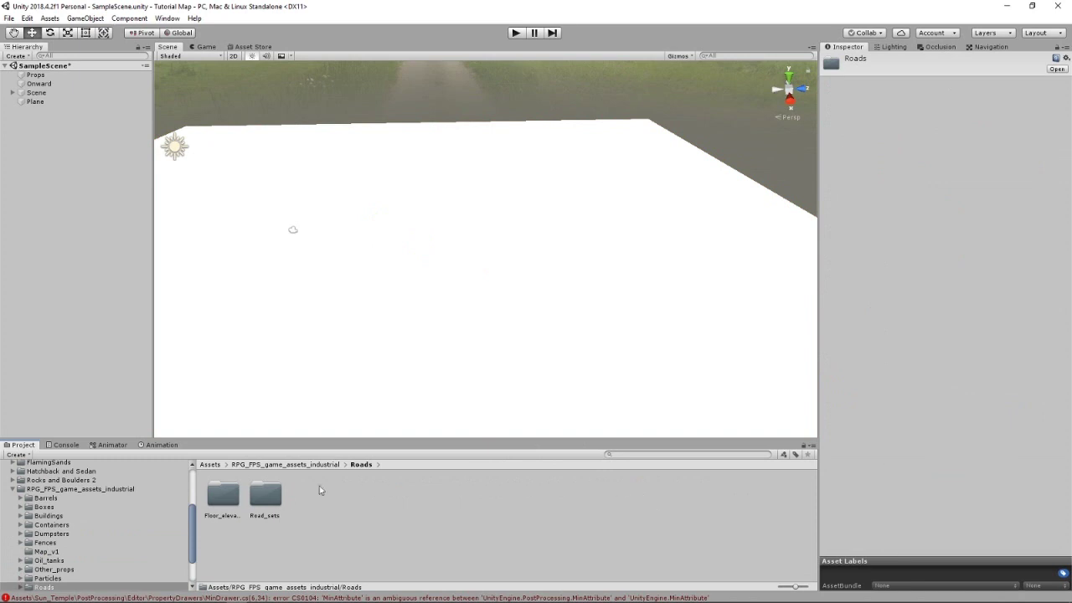
double_click(264, 495)
double_click(238, 497)
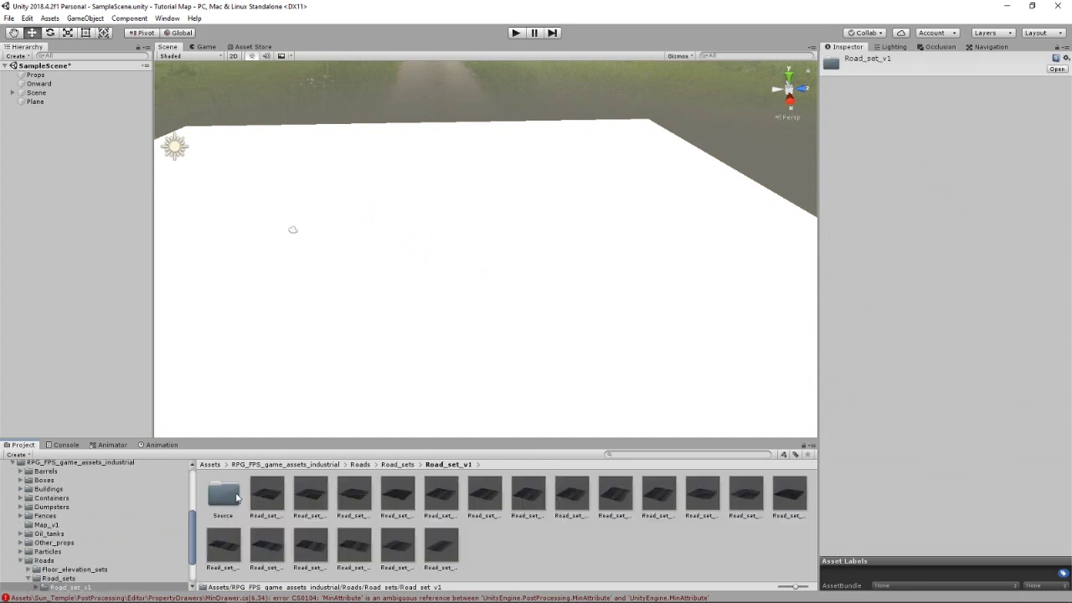
Step: Place the Road_set_v1_s_tile_2 road tile on the ground plane at about X -0.49, Y 0.63, Z 9.37
right_drag(600, 384, 564, 373)
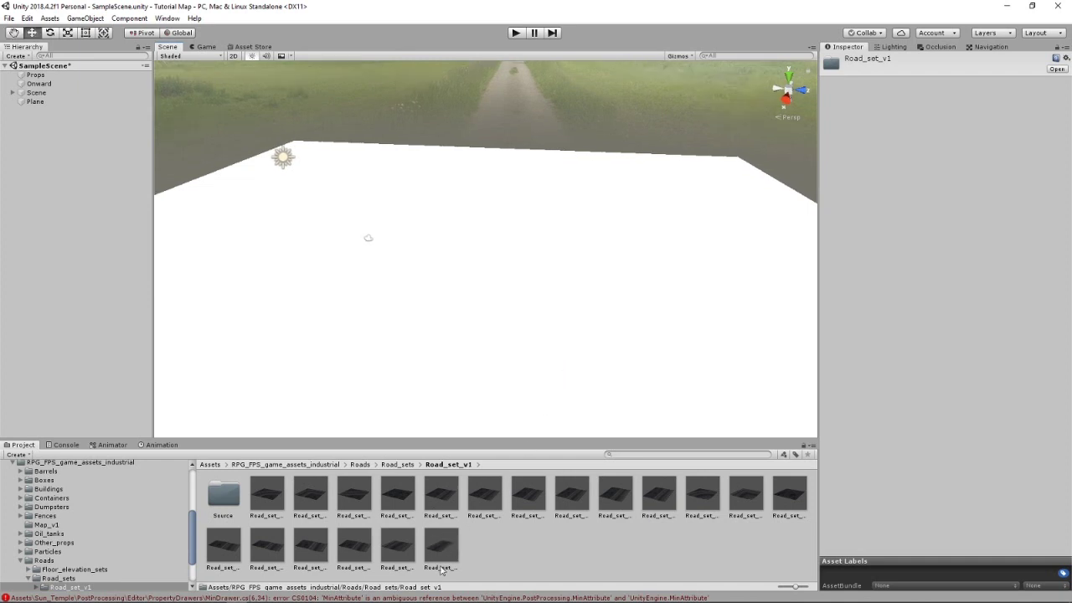
drag(441, 567, 490, 229)
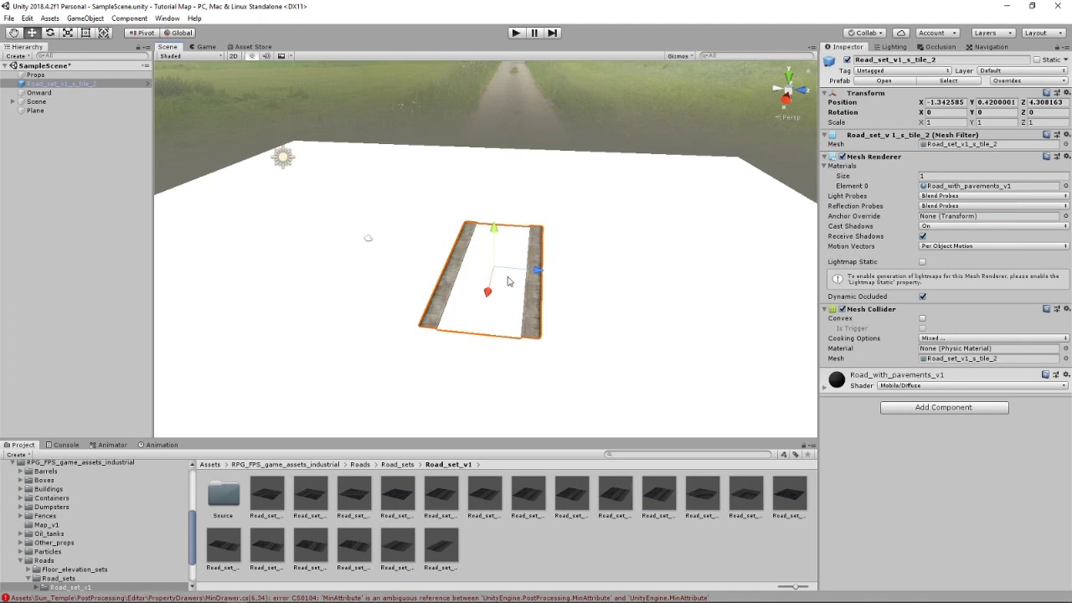
drag(494, 269, 547, 236)
right_drag(608, 232, 685, 253)
scroll(615, 259, up, 5)
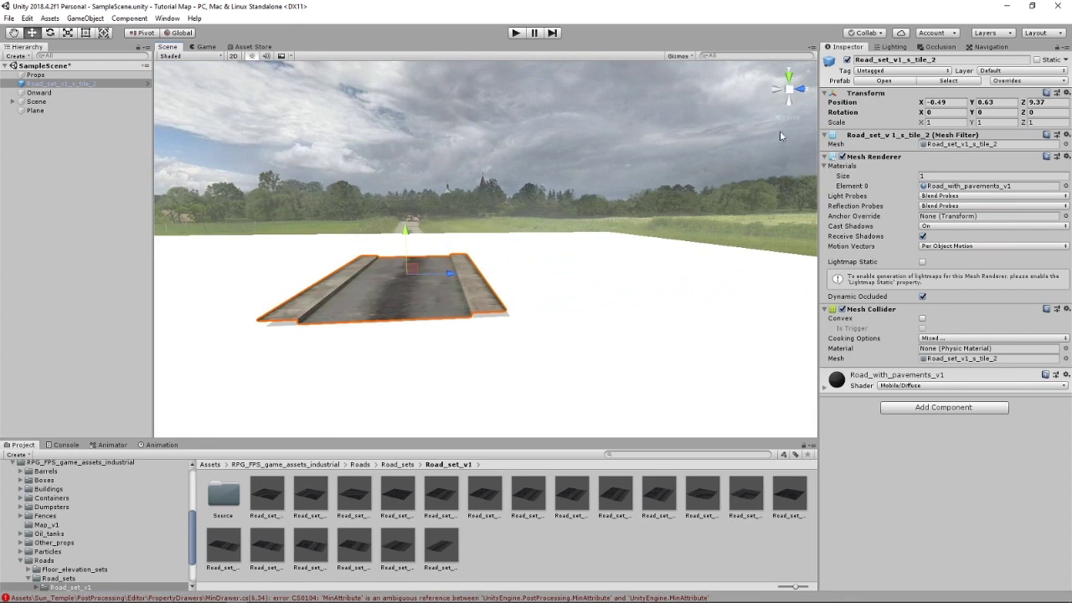
Step: Open the placed road tile's prefab for editing and bring the whole tile into view
right_drag(779, 131, 863, 87)
click(883, 80)
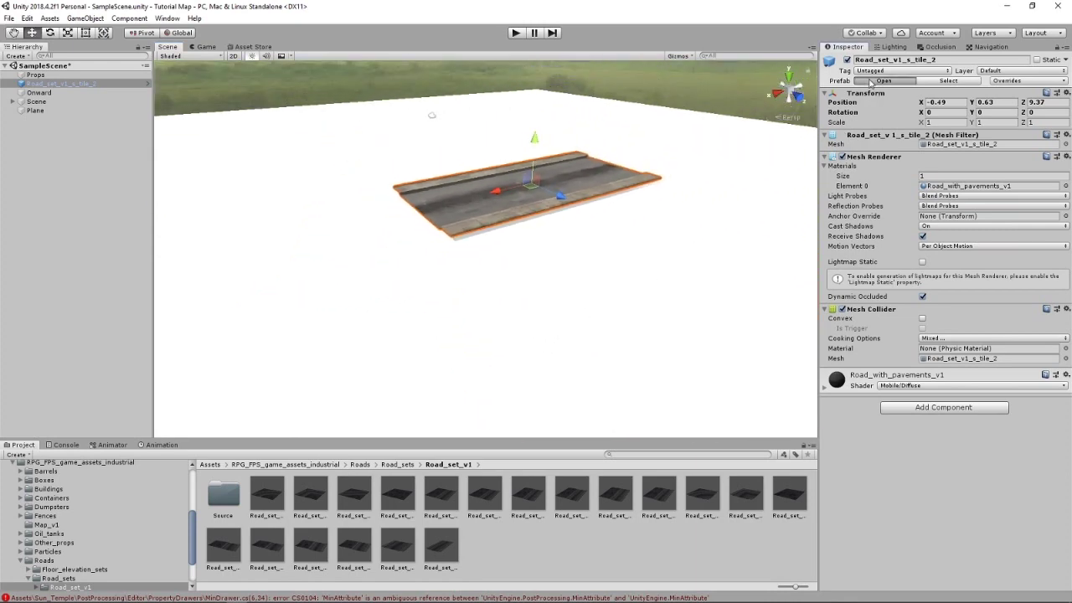
right_drag(529, 204, 751, 373)
key(w)
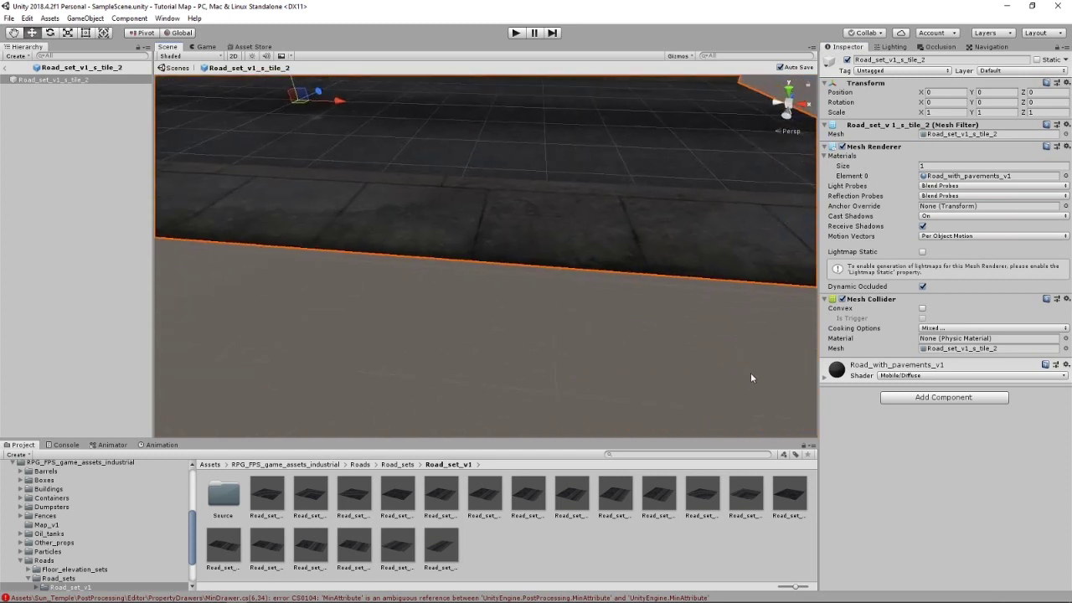
scroll(750, 374, down, 5)
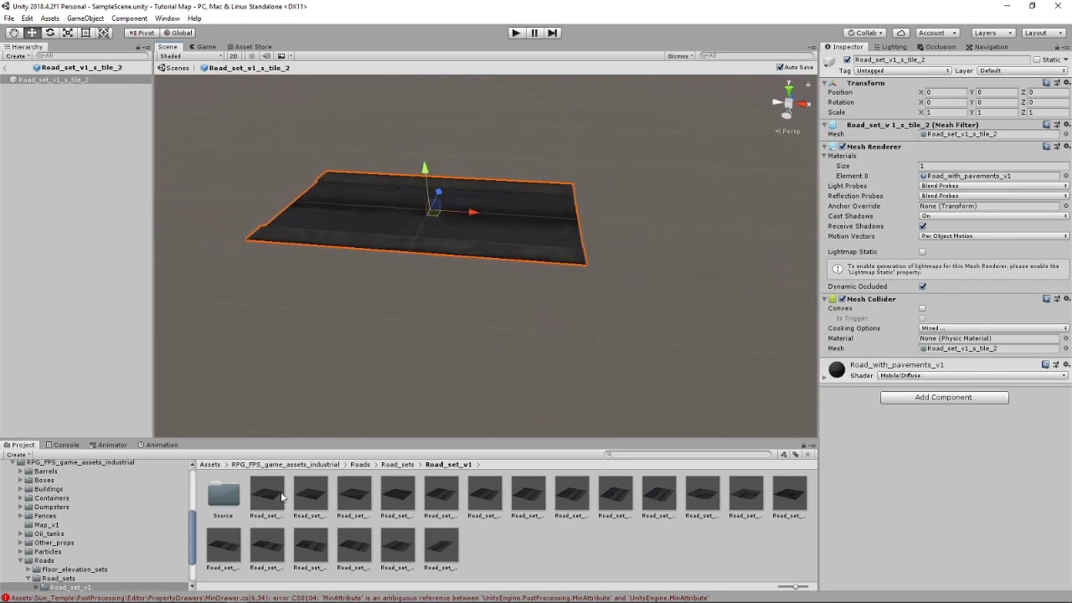
Step: Add a cube to the road tile prefab, move it to the tile's long edge at Y -0.32, Z -4.67, and save
click(20, 56)
mouse_move(81, 98)
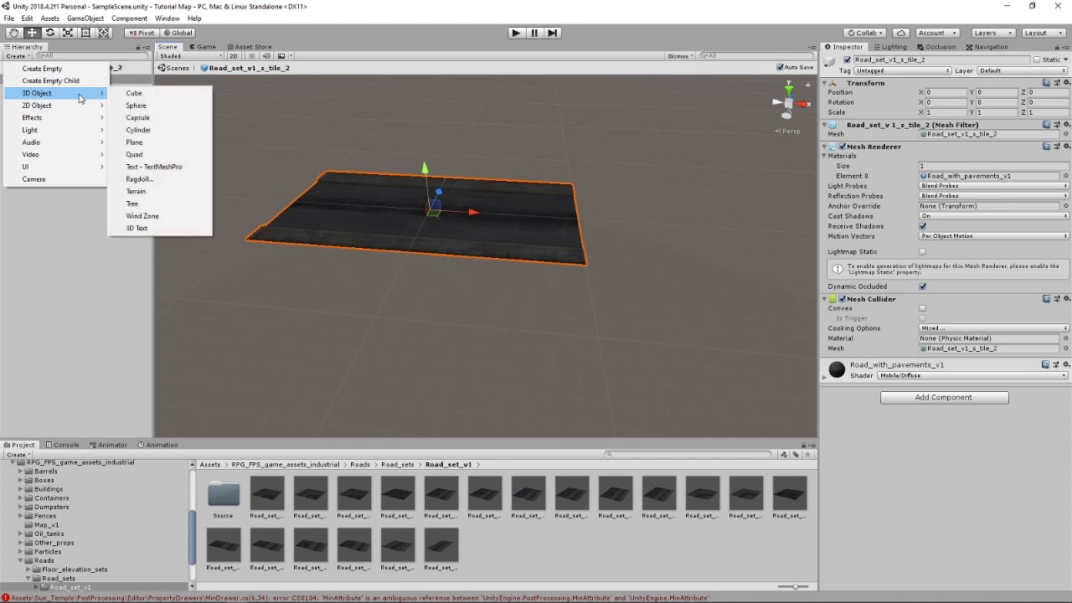
click(149, 99)
drag(446, 191, 406, 218)
key(ctrl+s)
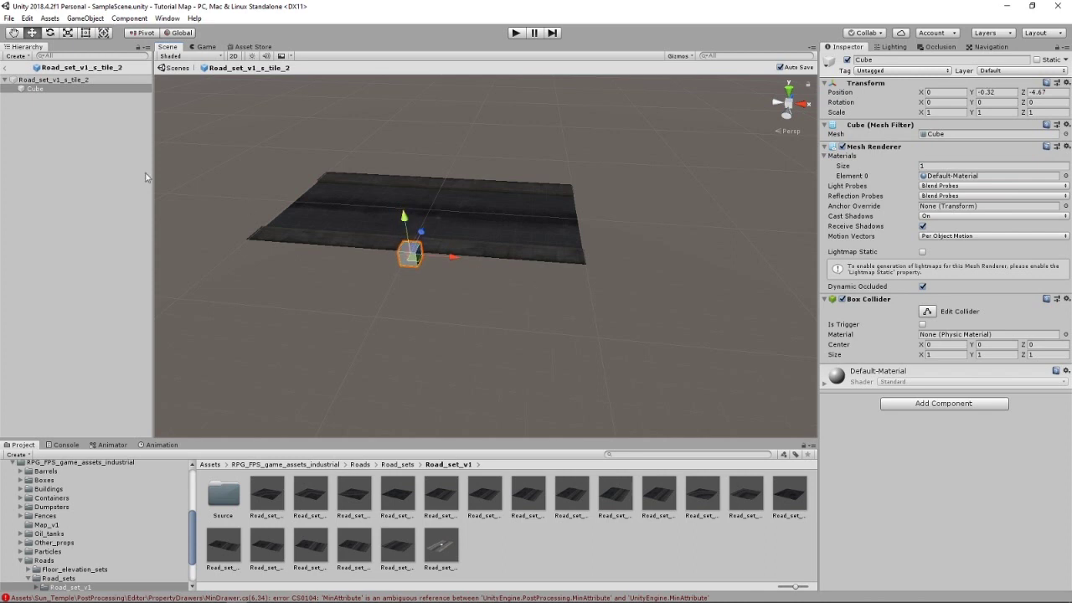
Step: Scale the cube to about 20.08 in X and 0.69 in Z so it runs along the road tile's edge
click(68, 32)
drag(420, 226, 203, 332)
right_drag(373, 251, 416, 242)
scroll(494, 240, up, 4)
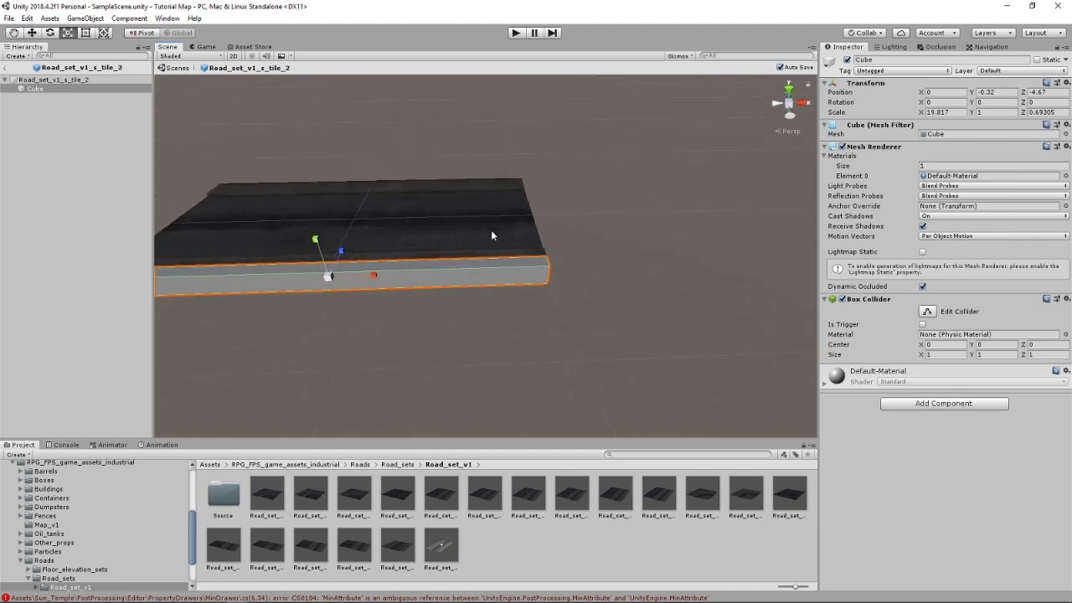
right_drag(491, 236, 229, 170)
drag(257, 177, 261, 178)
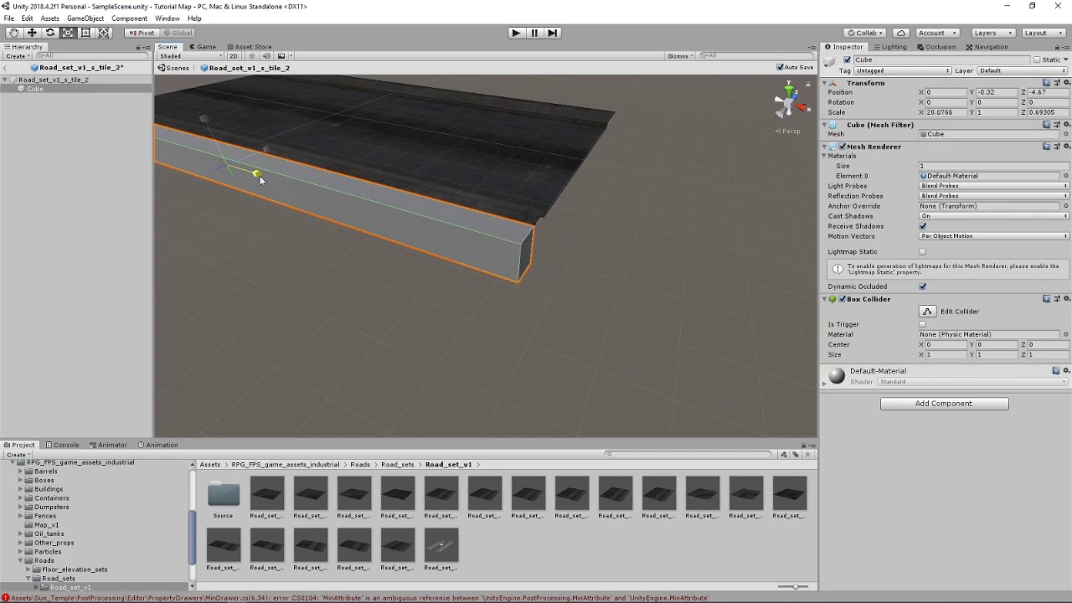
Step: Check the cube's other end against the road tile and set its X scale to 20
key(a)
right_drag(290, 241, 363, 269)
key(w)
key(w)
key(s)
key(d)
scroll(794, 161, up, 2)
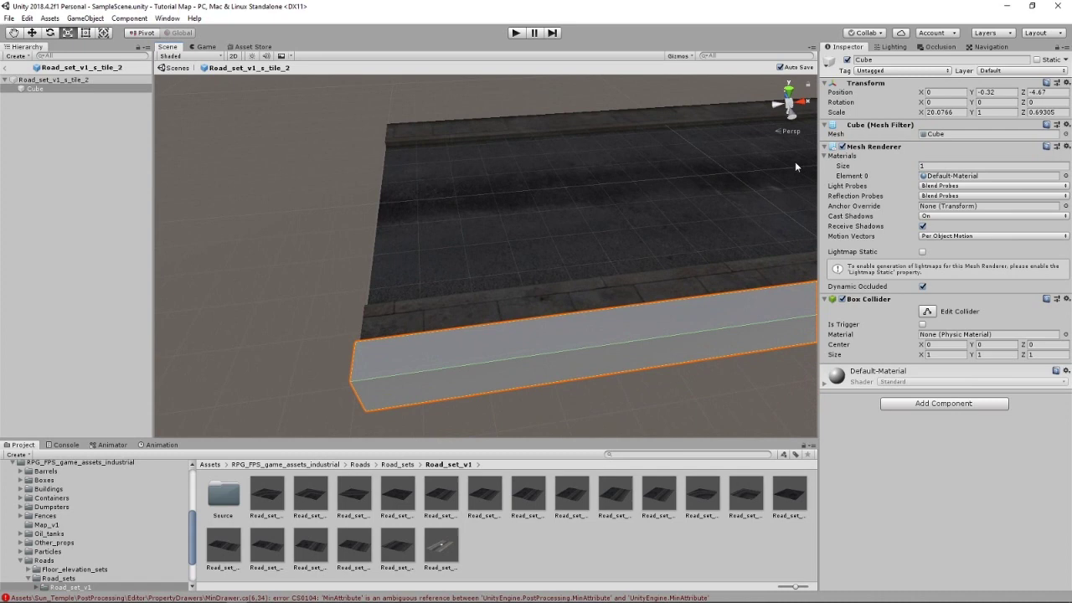
click(939, 109)
text(20)
Step: Set the cube's X scale to 19.95 and check its end against the road edge
right_drag(546, 201, 514, 257)
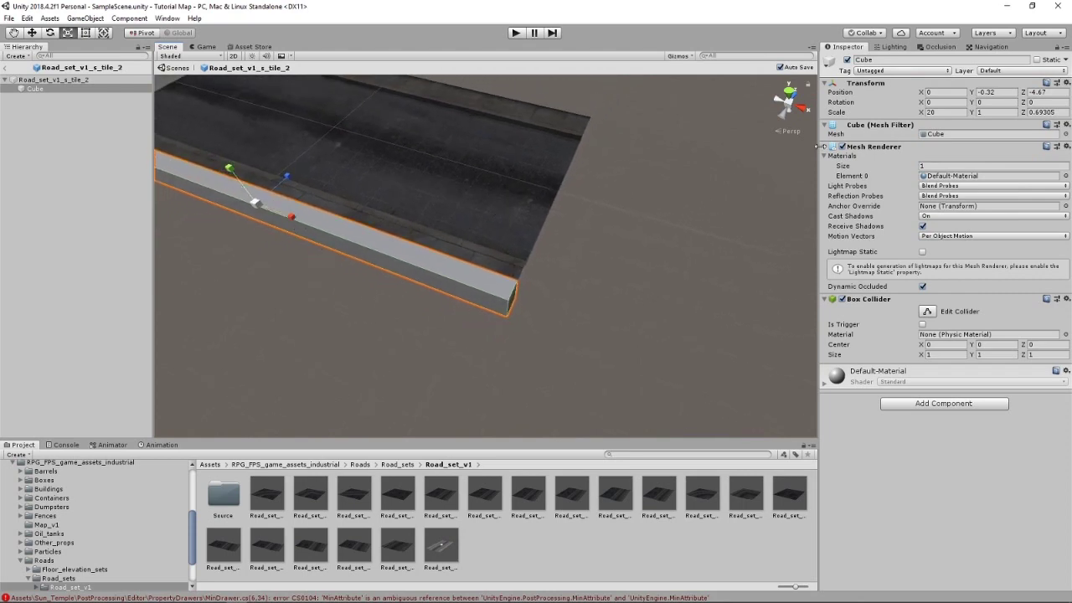
click(933, 113)
text(19.95)
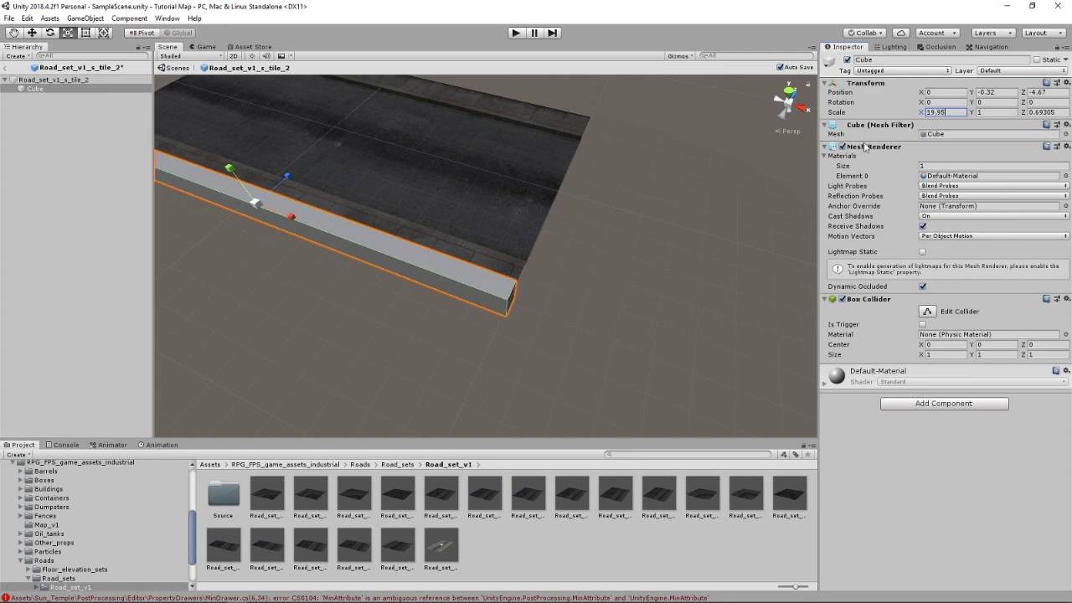
click(624, 211)
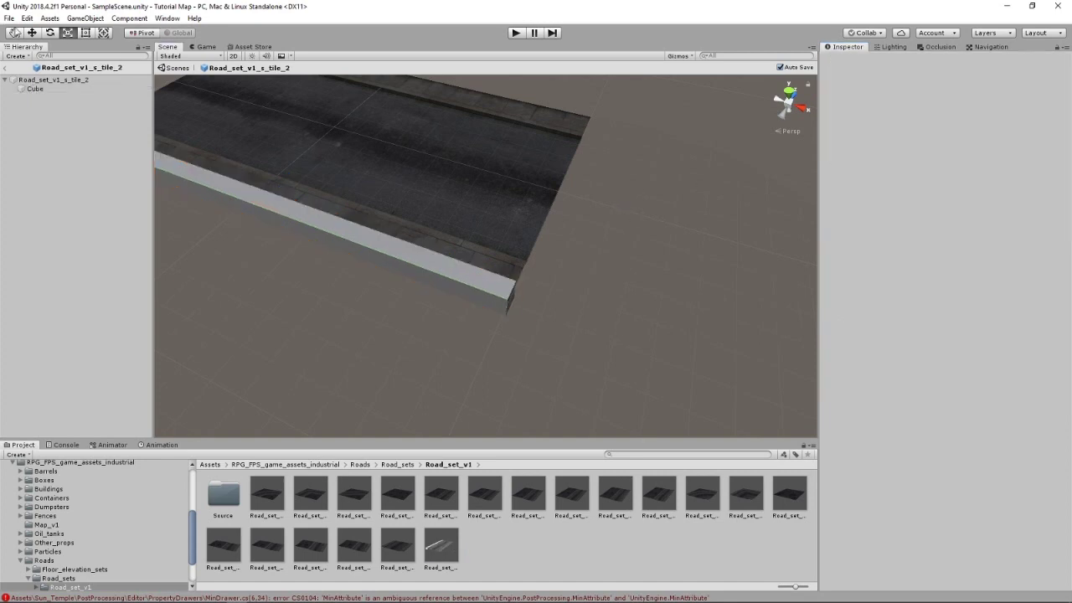
click(378, 257)
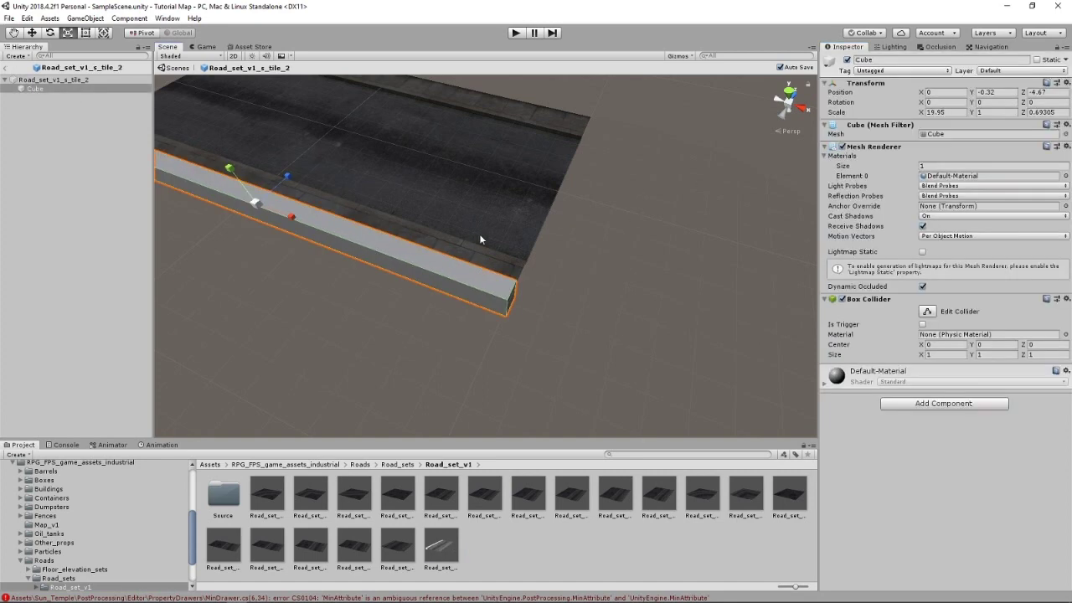
Step: Try Skybox 24_pan as the cube's material
click(1064, 177)
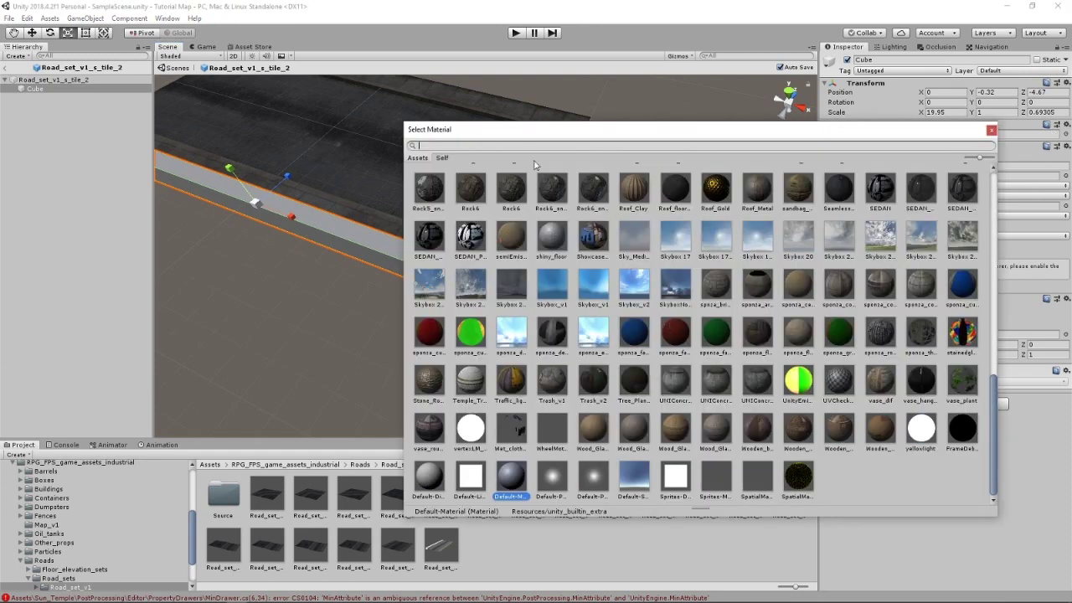
click(434, 291)
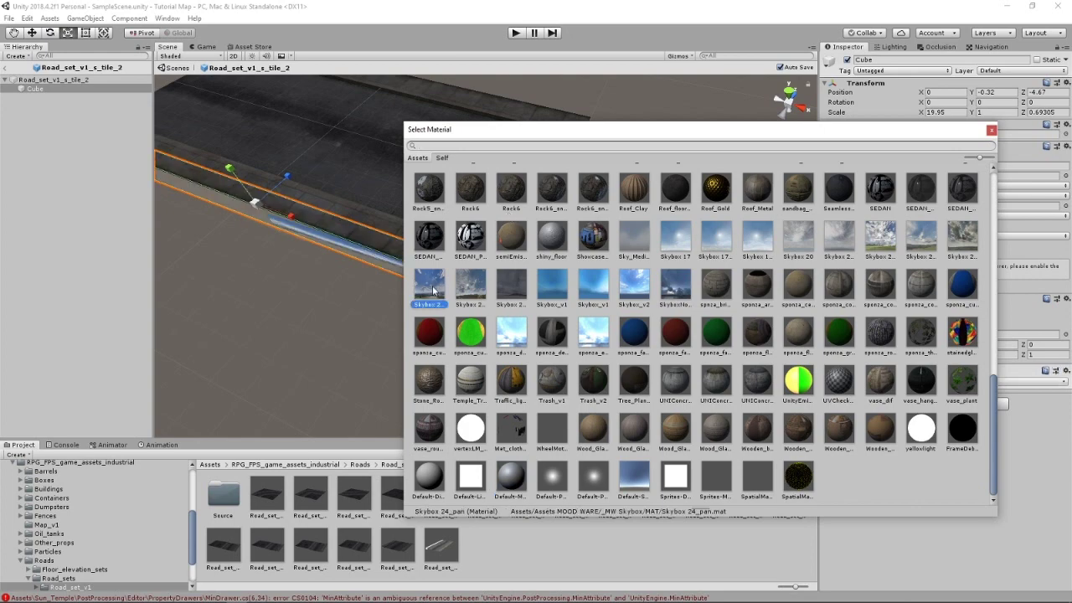
drag(539, 134, 402, 91)
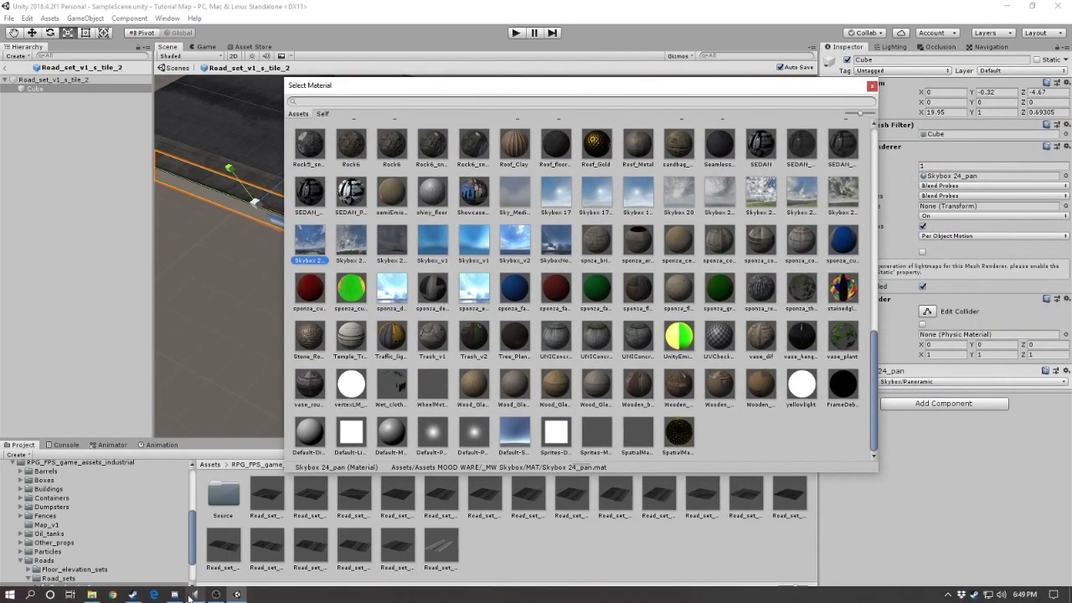
click(217, 595)
click(217, 595)
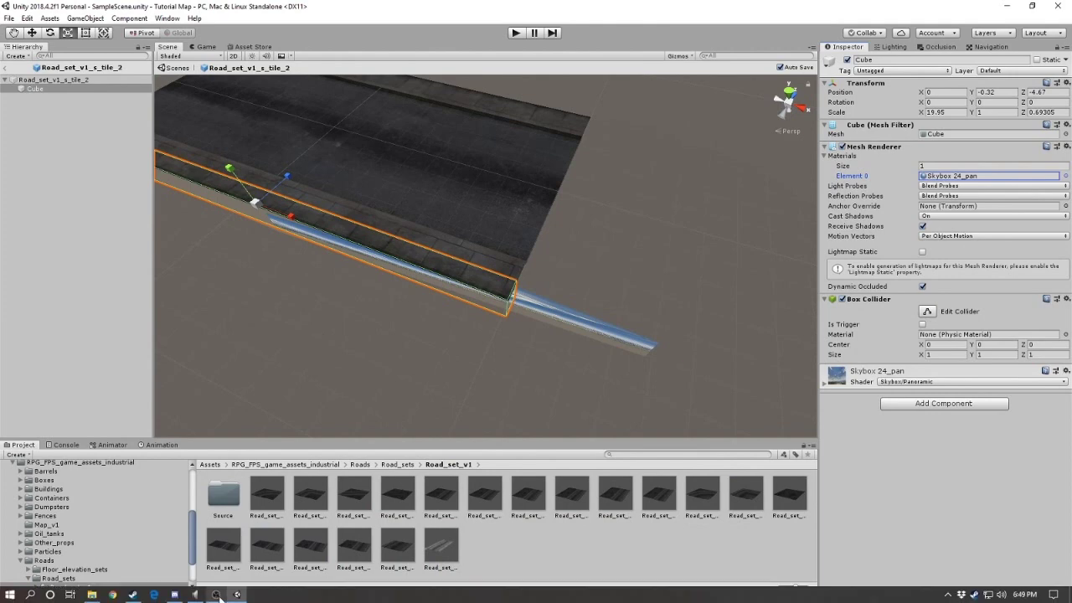
Step: Try the spnza_bricks_a_diff material on the cube
click(1065, 176)
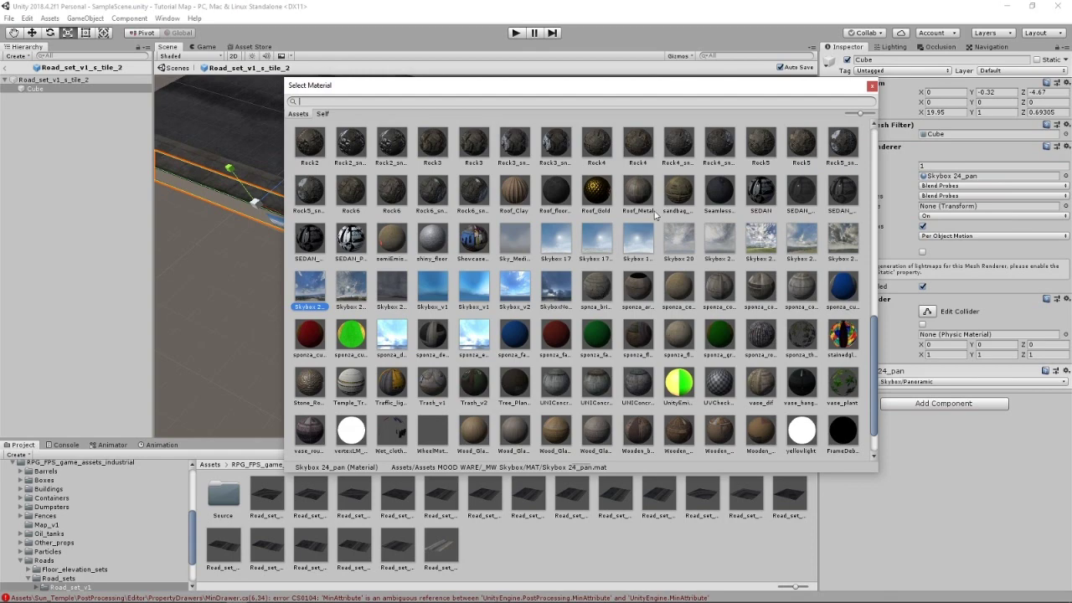
drag(764, 87, 647, 112)
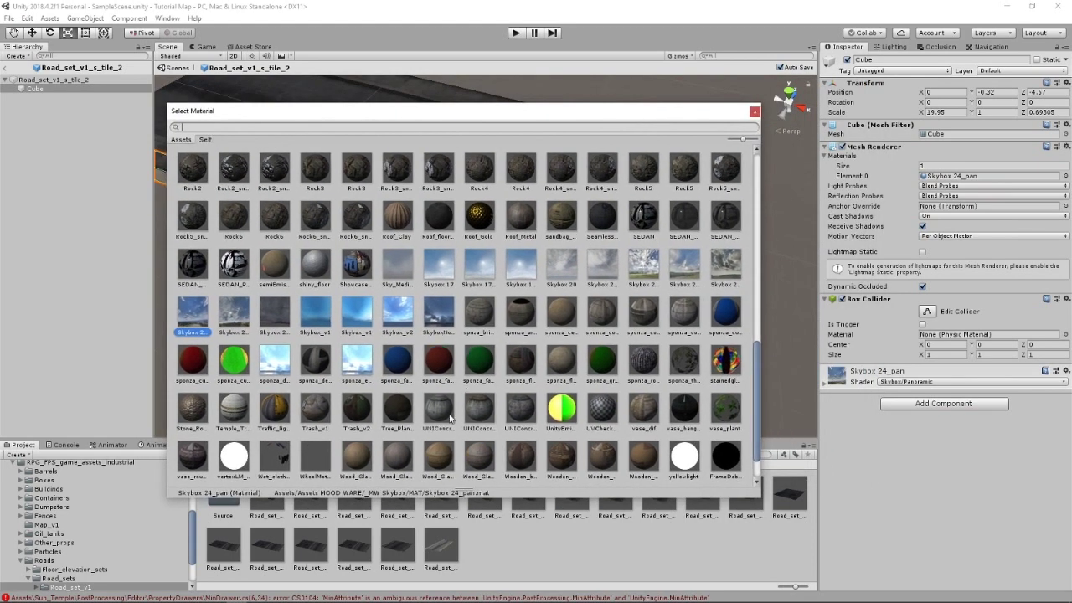
click(481, 317)
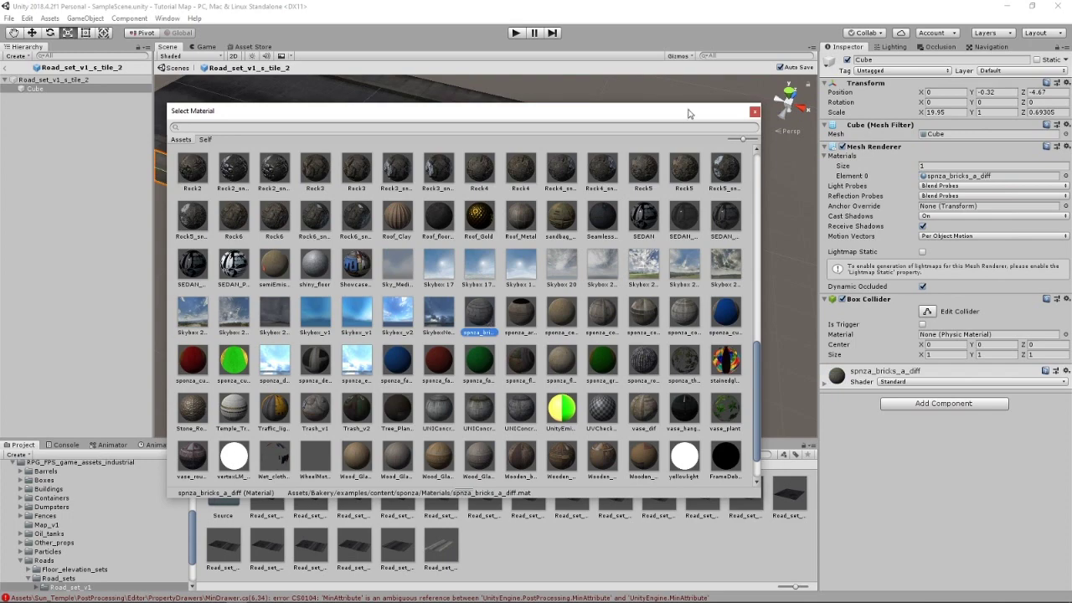
drag(689, 113, 881, 135)
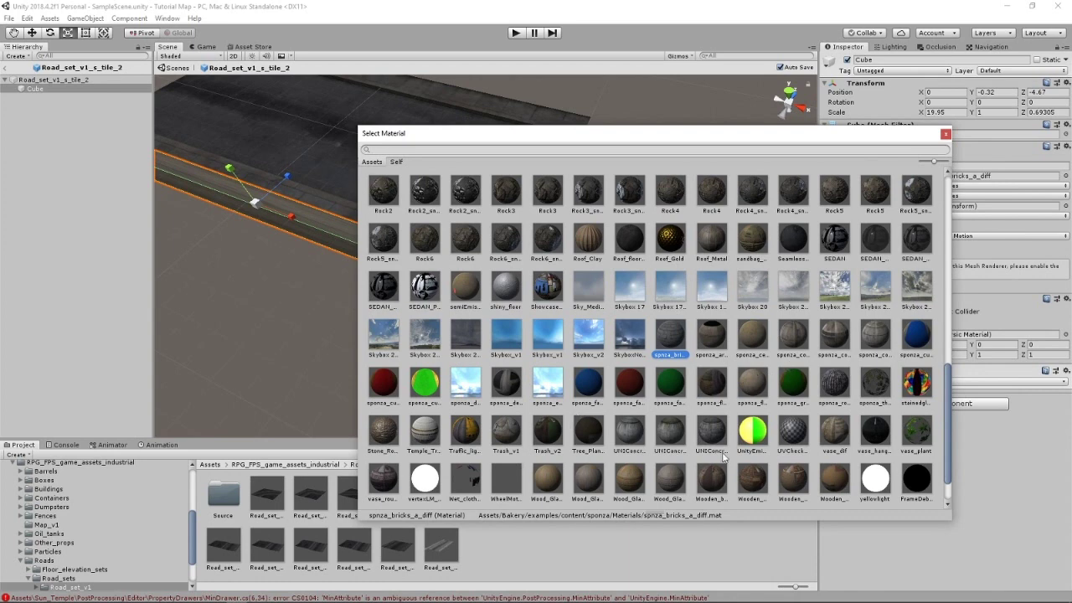
Step: Try the Plaster_White_Mossy material on the cube and view it beside the road
scroll(718, 447, up, 3)
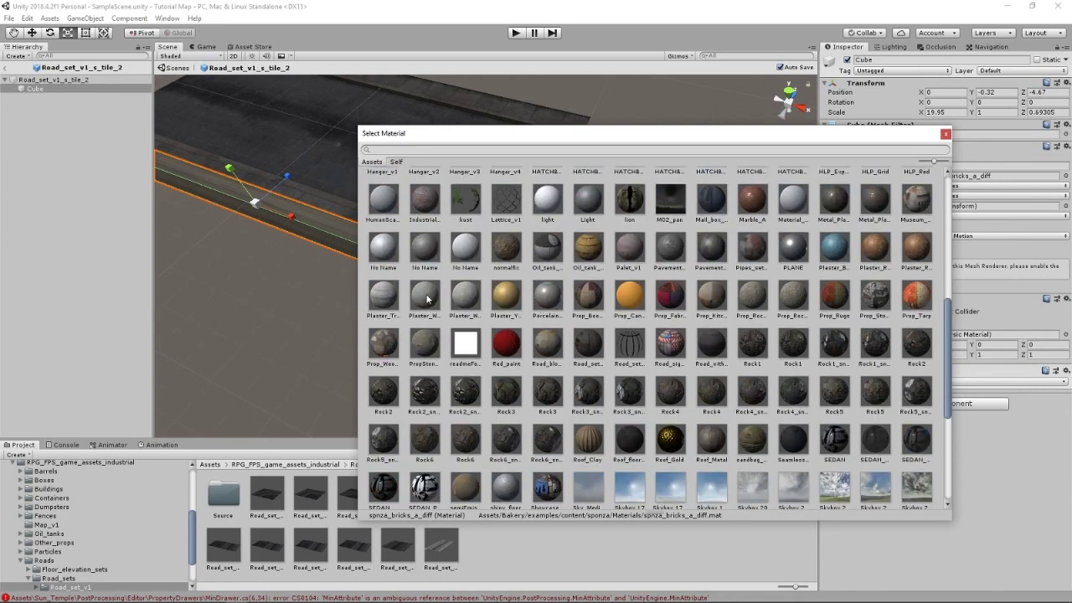
click(425, 296)
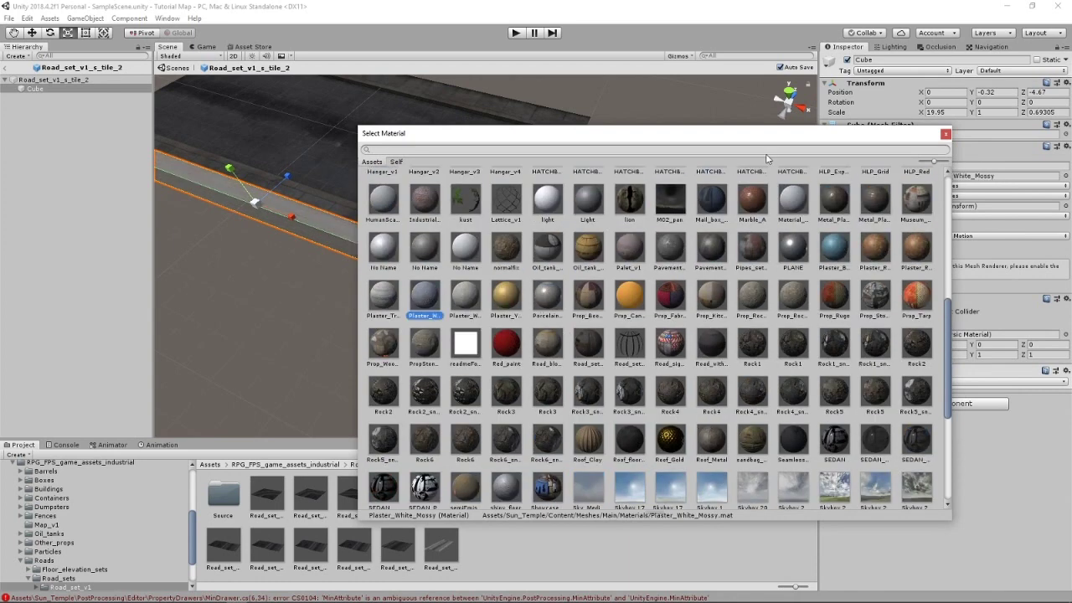
drag(806, 139, 605, 345)
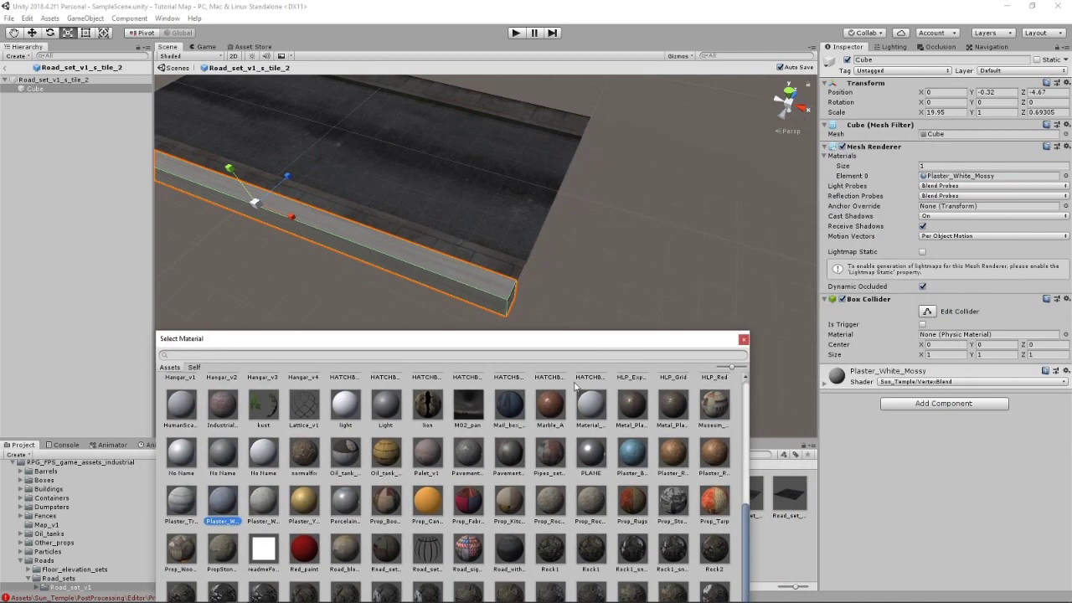
drag(637, 339, 772, 160)
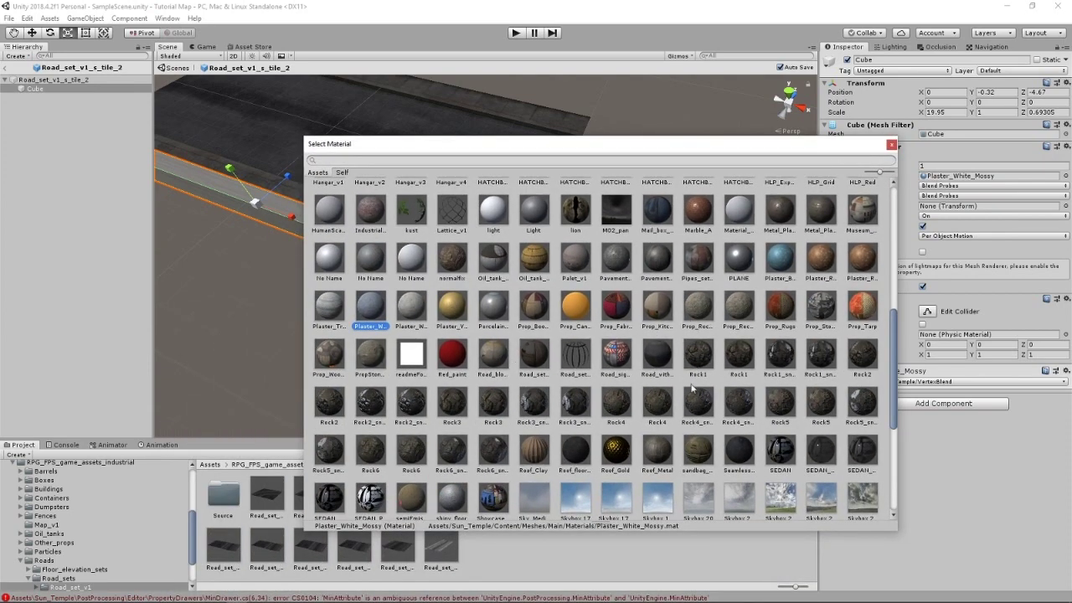
Step: Assign the Seamless_asphalt_v1 material to the cube and change its shader to Standard
click(740, 459)
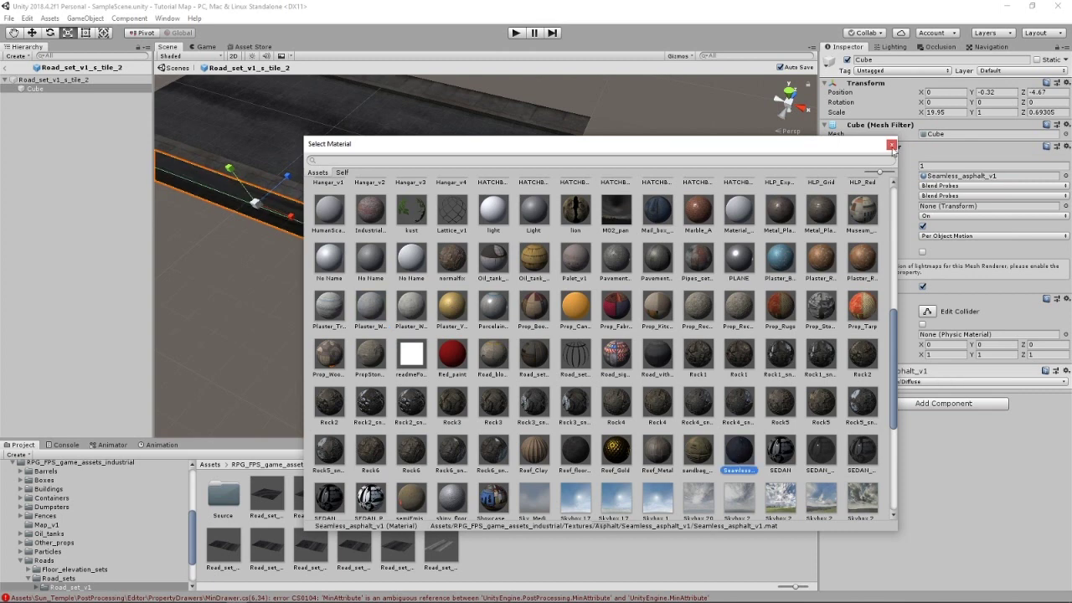
click(891, 144)
click(887, 381)
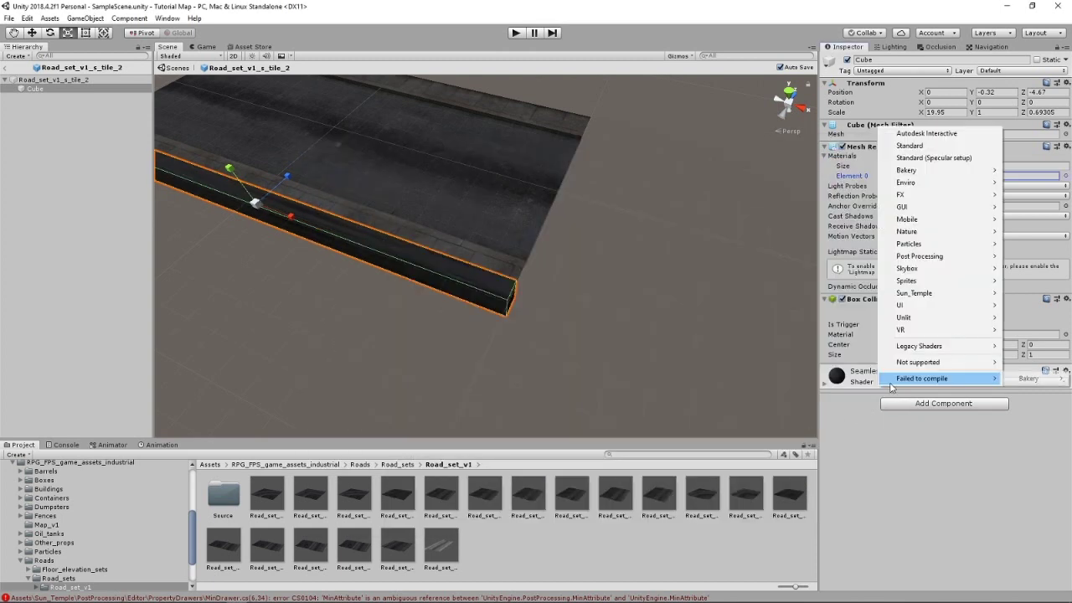
click(911, 147)
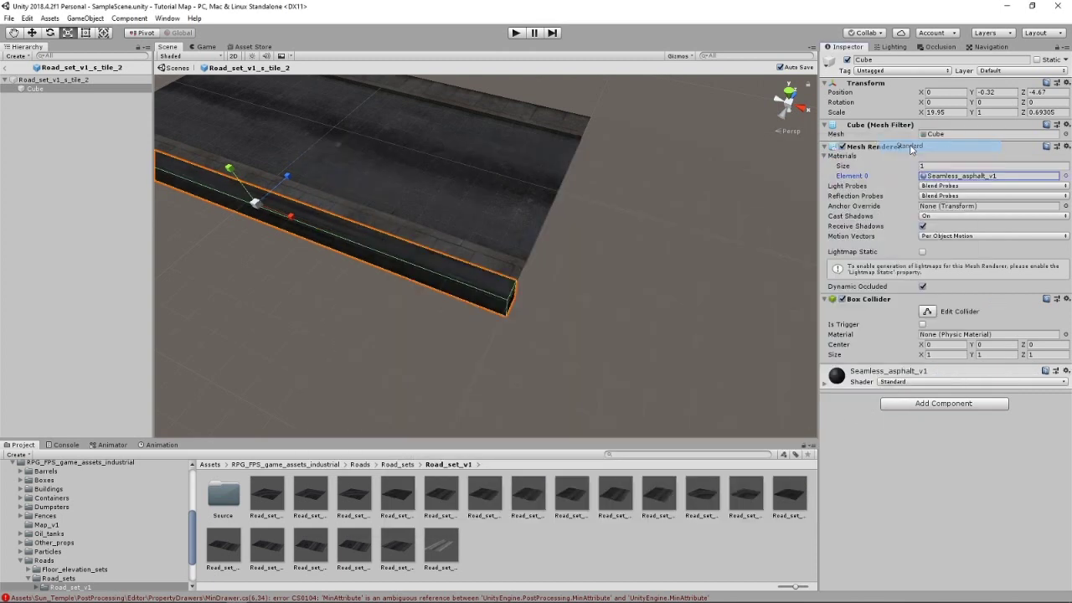
Step: Set the emission global illumination of the Seamless_asphalt_v1 material to Baked
click(825, 385)
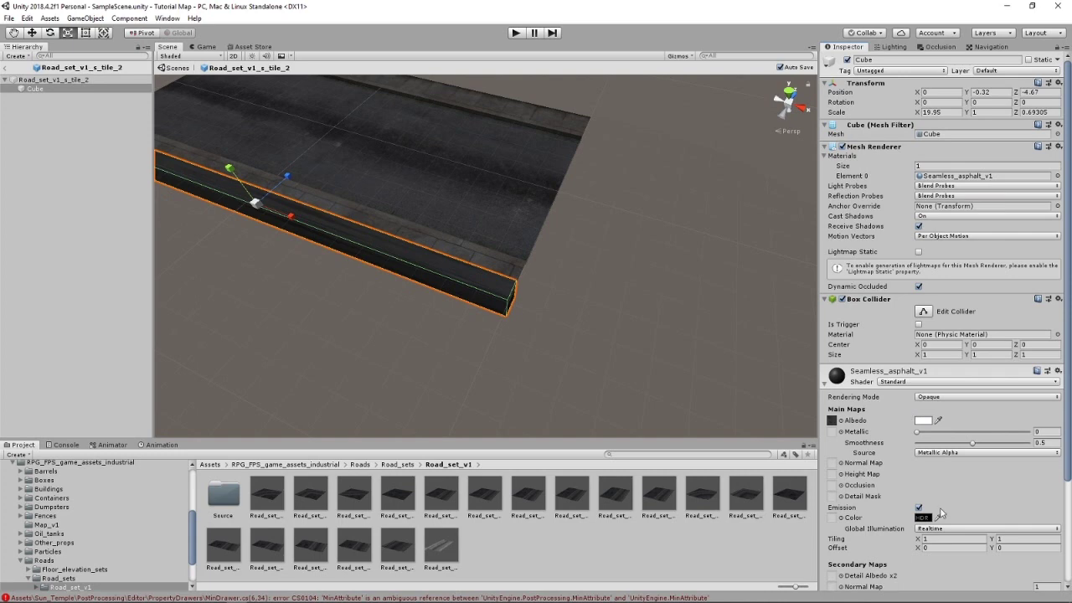
click(926, 529)
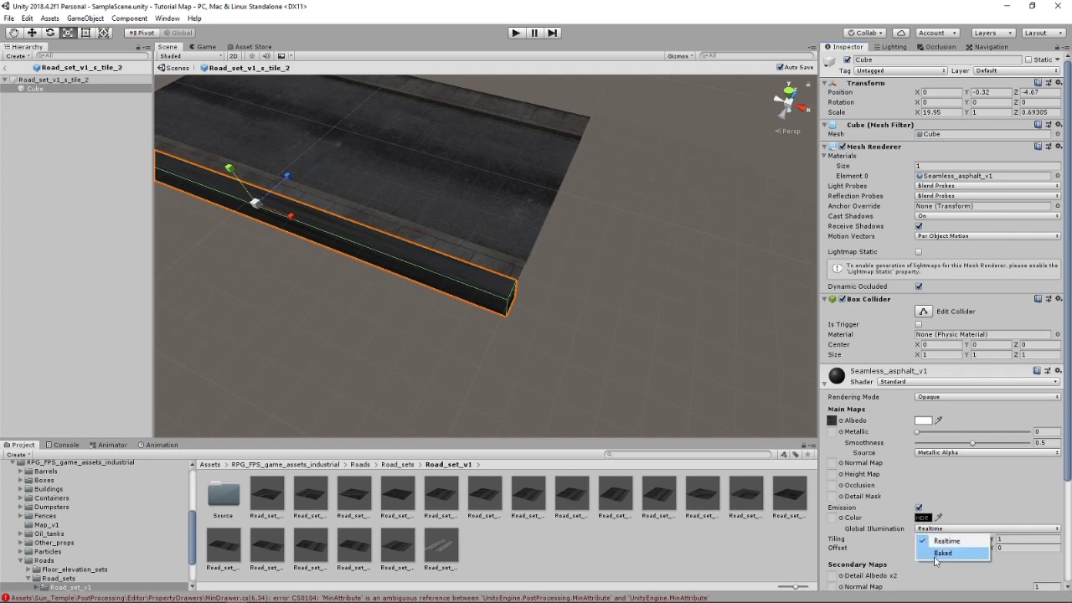
click(933, 549)
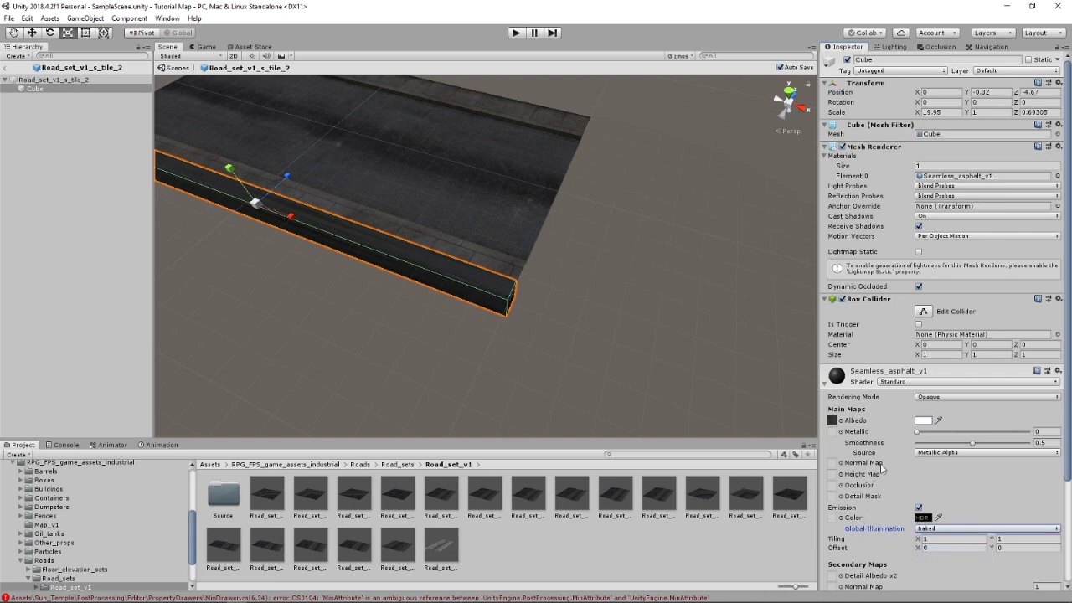
Step: Set the X tiling of the Seamless_asphalt_v1 material's main maps to 10
scroll(871, 500, down, 3)
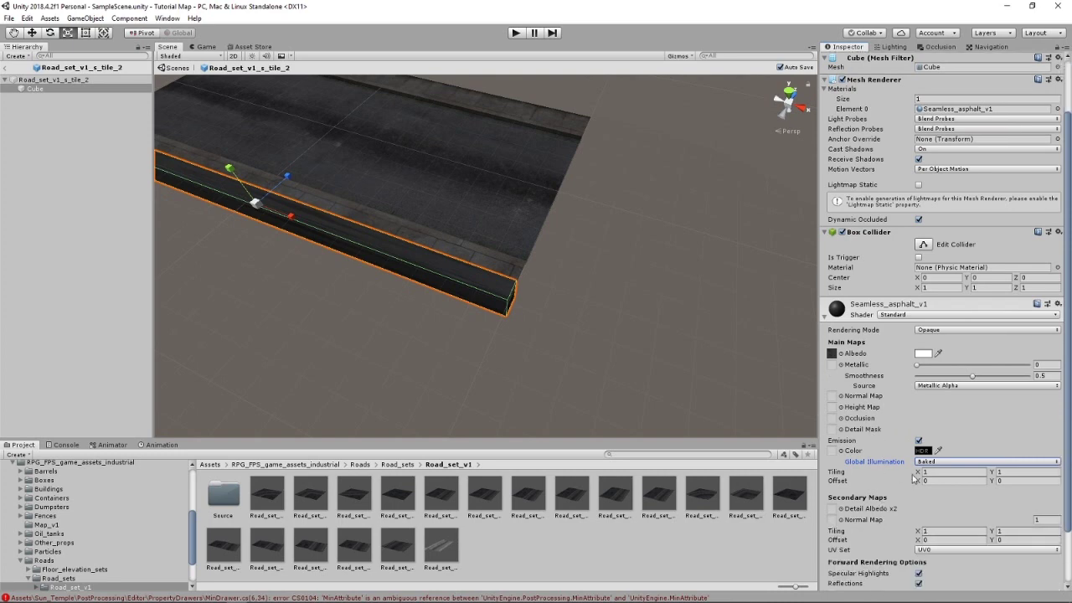
click(957, 473)
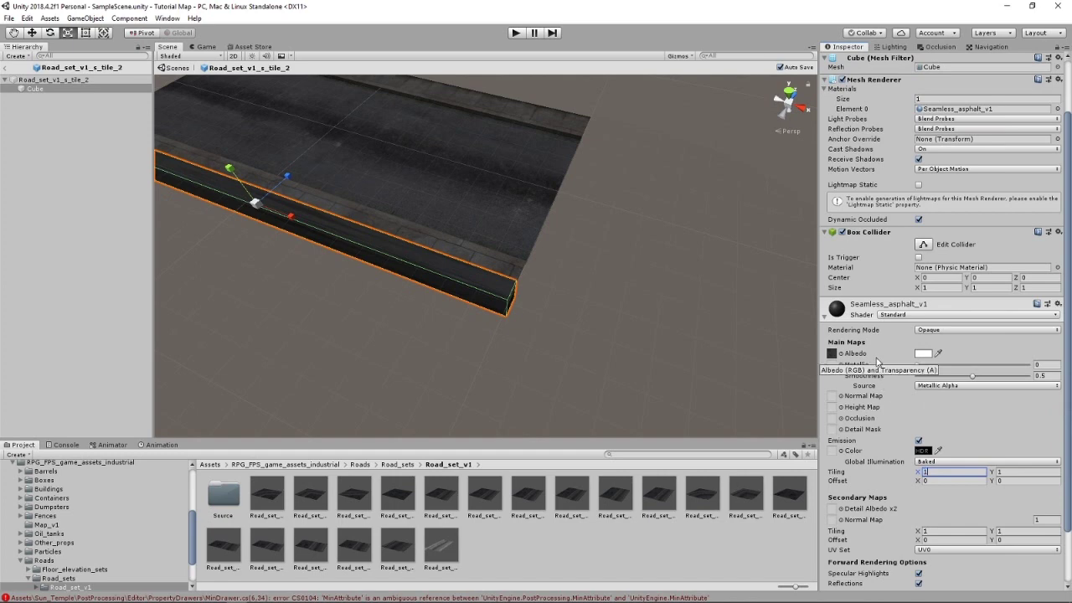
text(0)
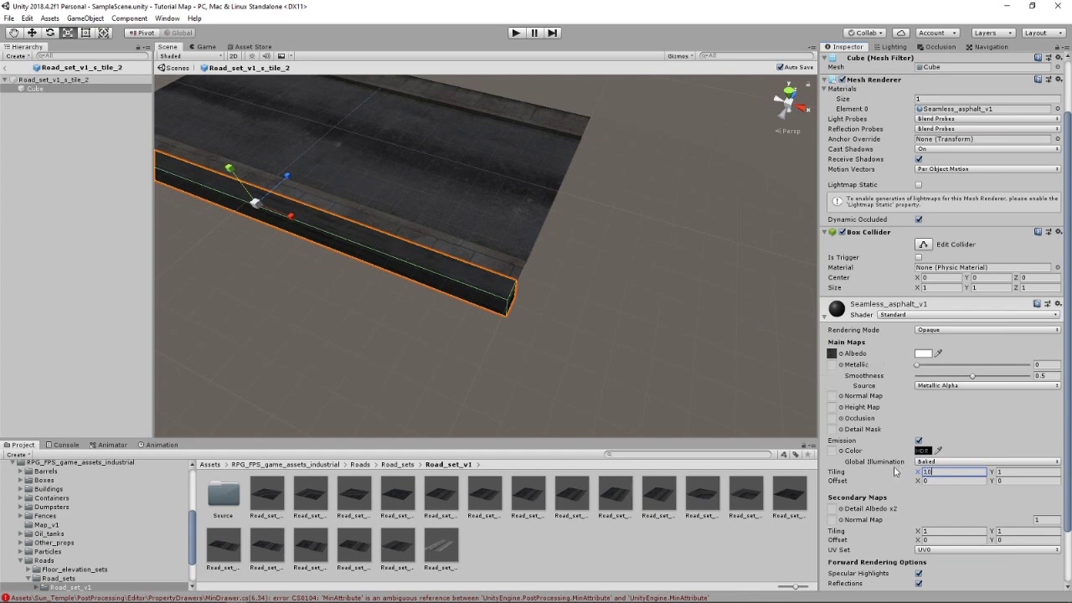
Step: Reduce the edging cube's height to a Y scale of about 0.8
right_drag(588, 268, 509, 246)
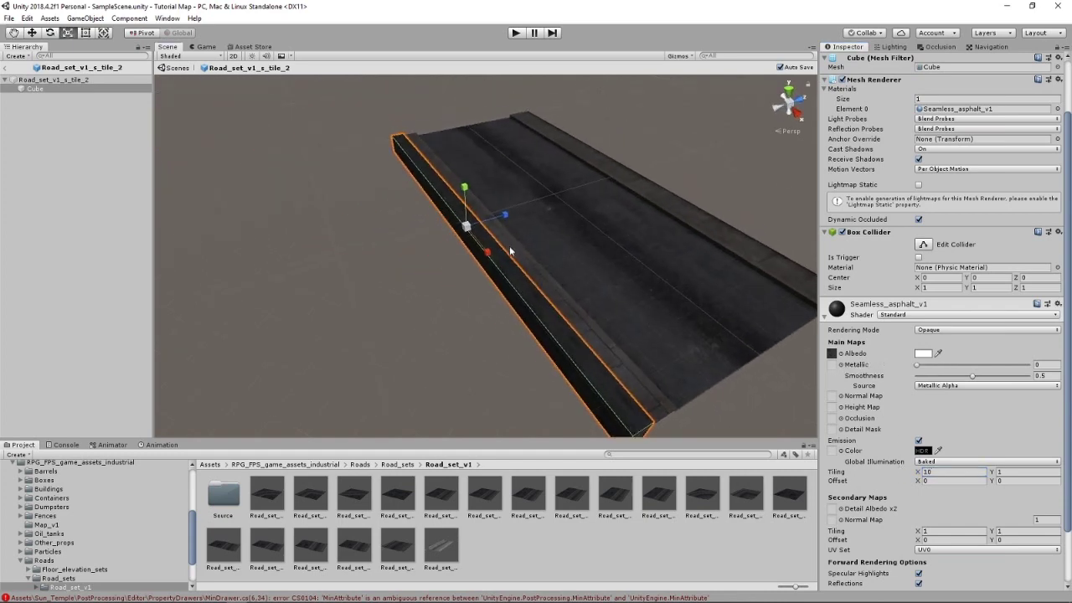
scroll(523, 282, up, 6)
scroll(526, 297, down, 5)
right_drag(526, 297, 653, 310)
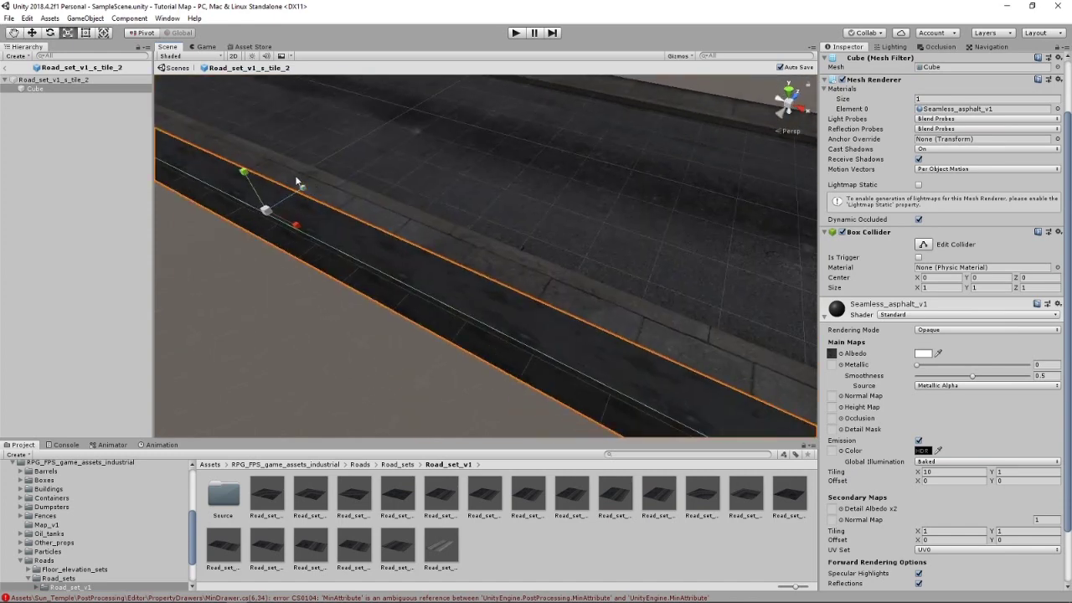
drag(243, 171, 243, 180)
Step: Examine the asphalt texture and fit of the edging cube from the side, its end and above the pavement
right_drag(513, 192, 701, 226)
scroll(631, 260, up, 3)
scroll(630, 260, up, 2)
right_drag(631, 260, 475, 213)
scroll(590, 223, down, 4)
scroll(475, 212, up, 3)
alt+drag(475, 216, 524, 201)
key(a)
right_drag(526, 201, 519, 190)
key(d)
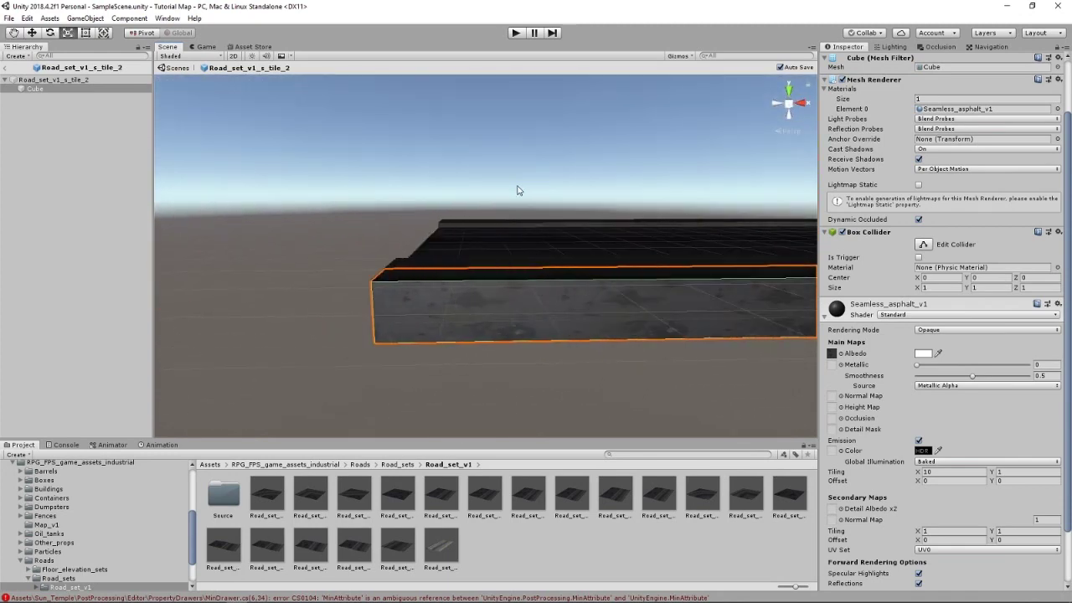
scroll(515, 193, up, 4)
alt+drag(513, 190, 371, 180)
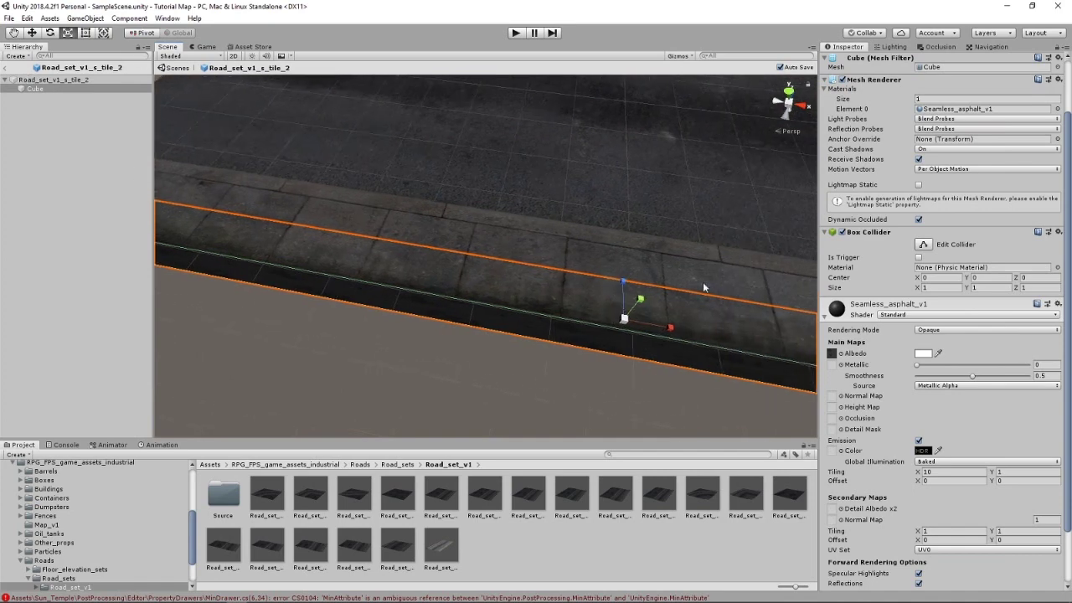
Step: Duplicate the edging cube twice and move the two copies along Z away from the road, side by side
click(33, 33)
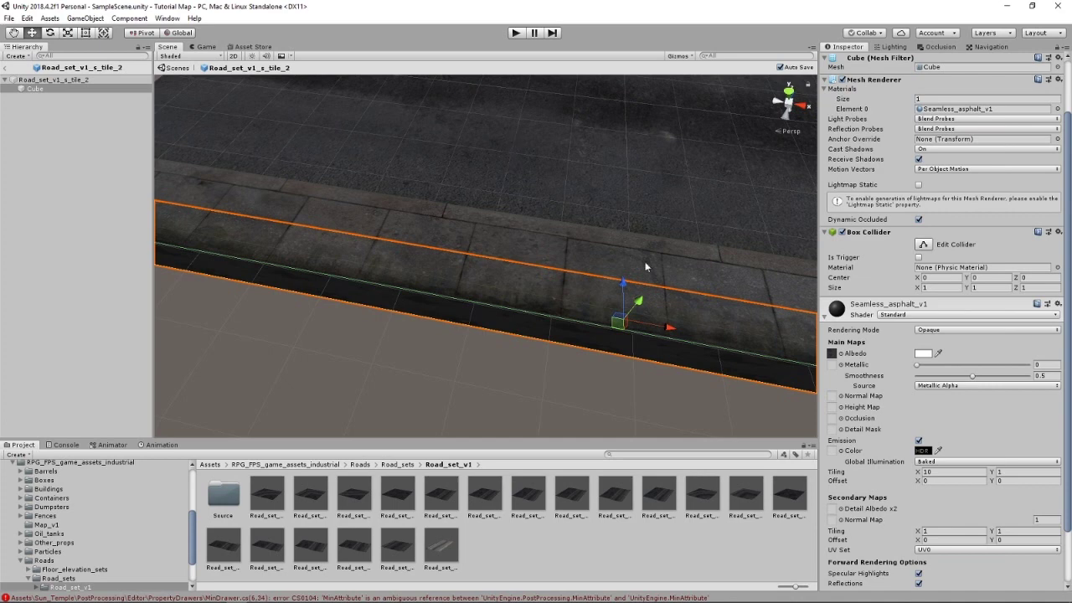
drag(625, 284, 621, 216)
key(ctrl+z)
key(ctrl+d)
key(ctrl+d)
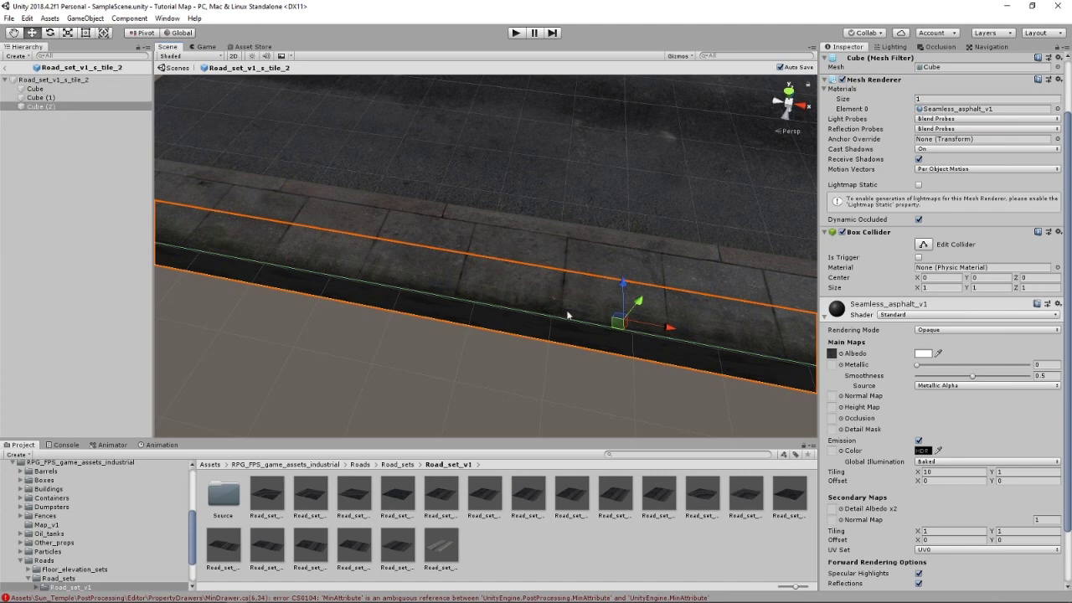
drag(620, 283, 490, 301)
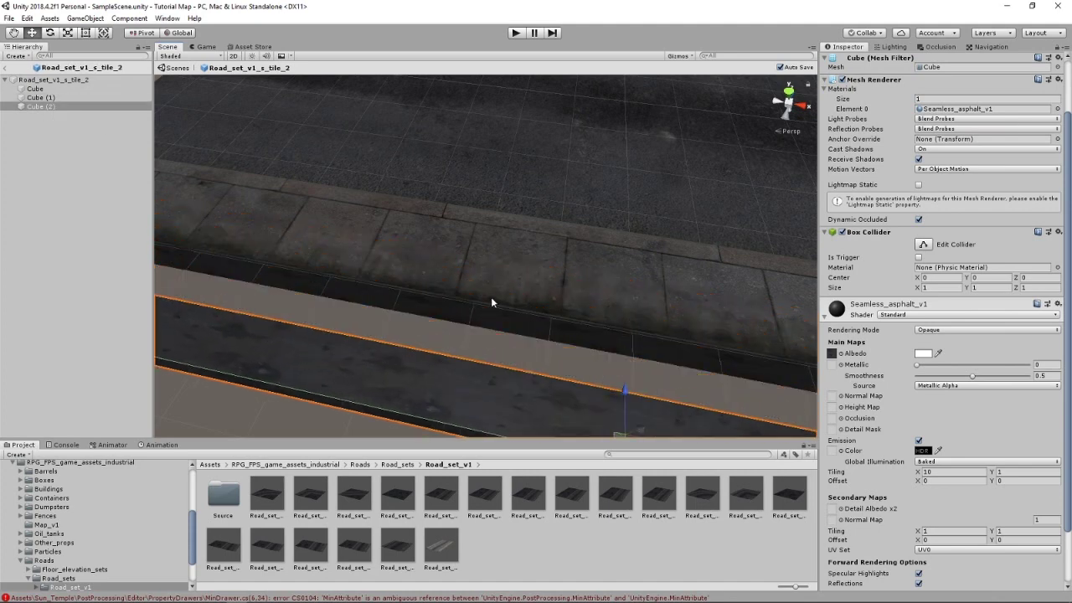
click(82, 98)
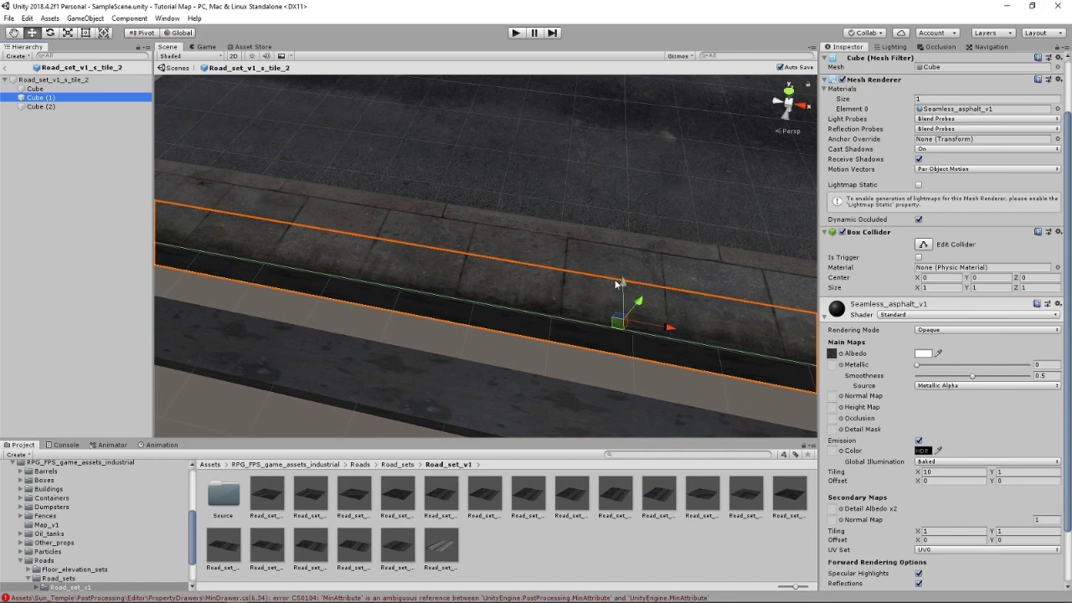
drag(622, 285, 594, 404)
right_drag(583, 291, 676, 332)
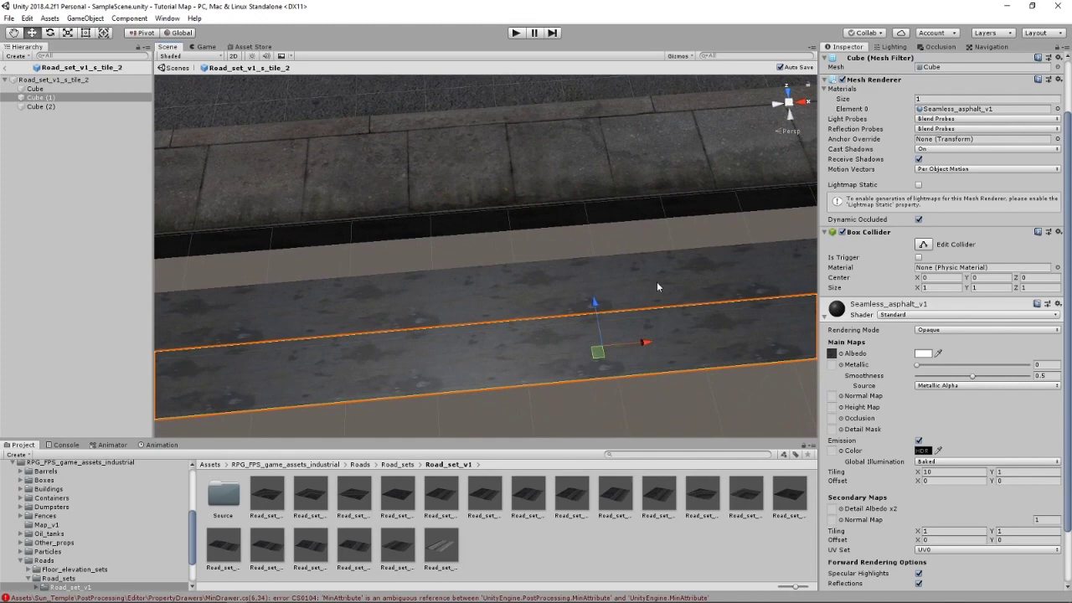
Step: Remove the extra copy Cube (1) and move Cube (2) to the road's opposite pavement edge at about Z 4.69
click(594, 283)
right_drag(550, 311, 435, 266)
scroll(559, 261, down, 10)
middle_drag(435, 265, 380, 276)
scroll(380, 276, up, 4)
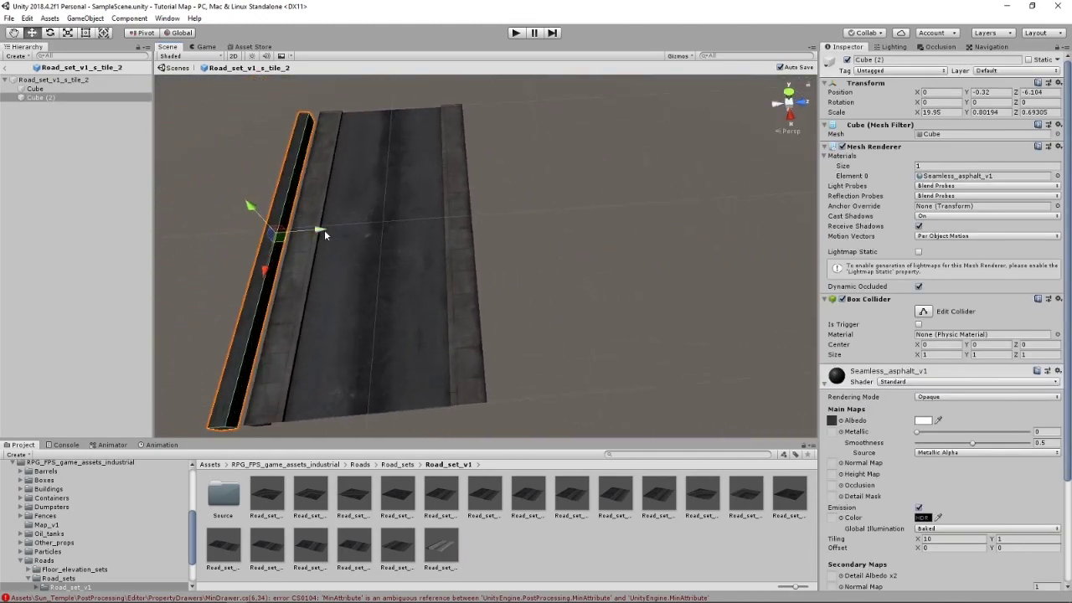
drag(324, 230, 519, 249)
right_drag(662, 242, 446, 142)
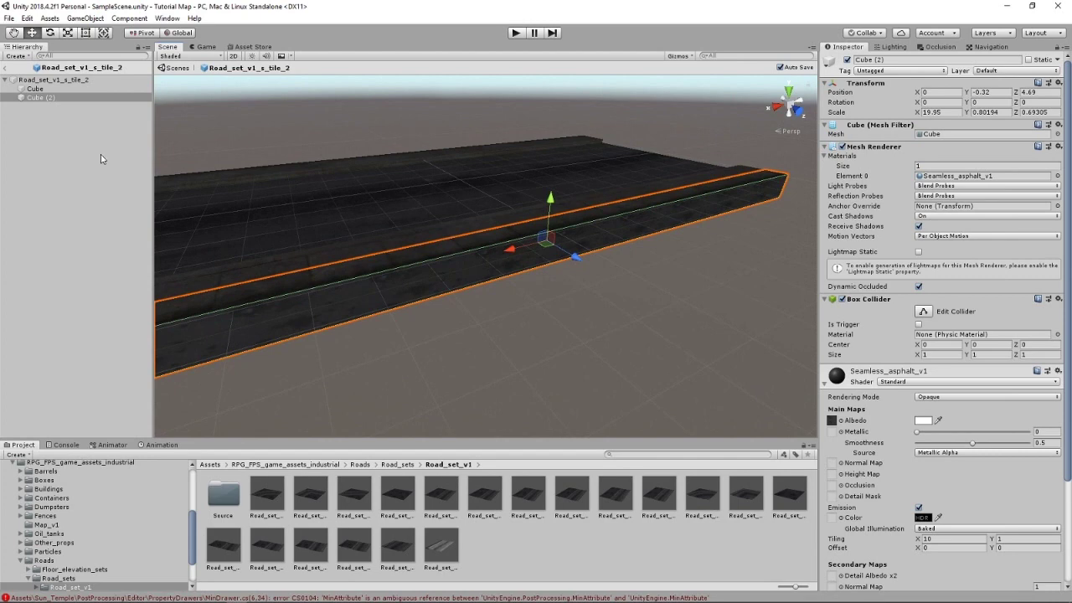
Step: Return from the prefab to SampleScene and examine the edging on the placed road tile
click(6, 71)
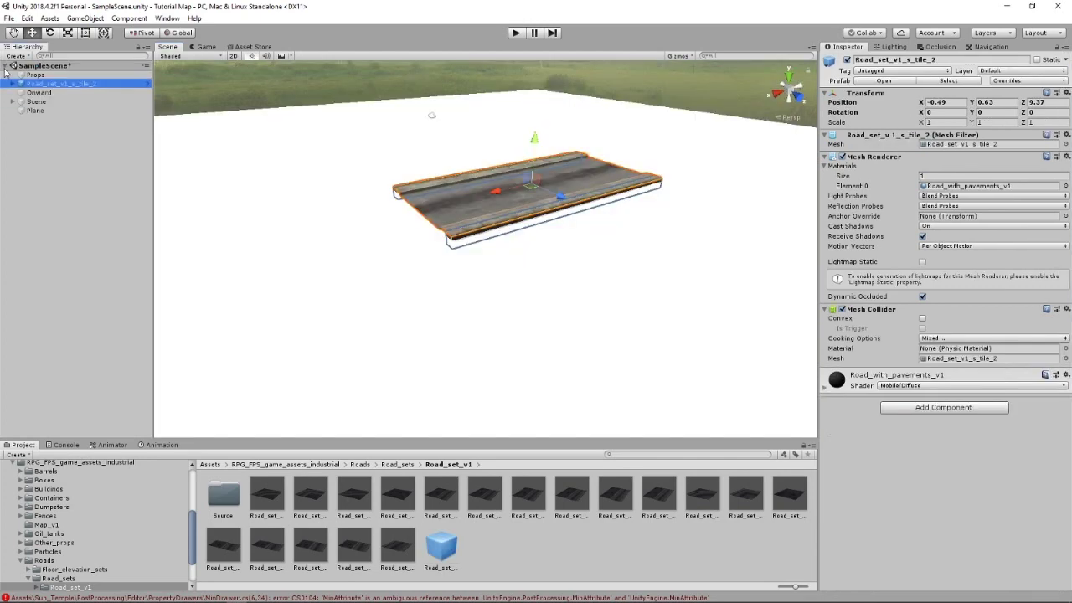
right_drag(402, 282, 365, 273)
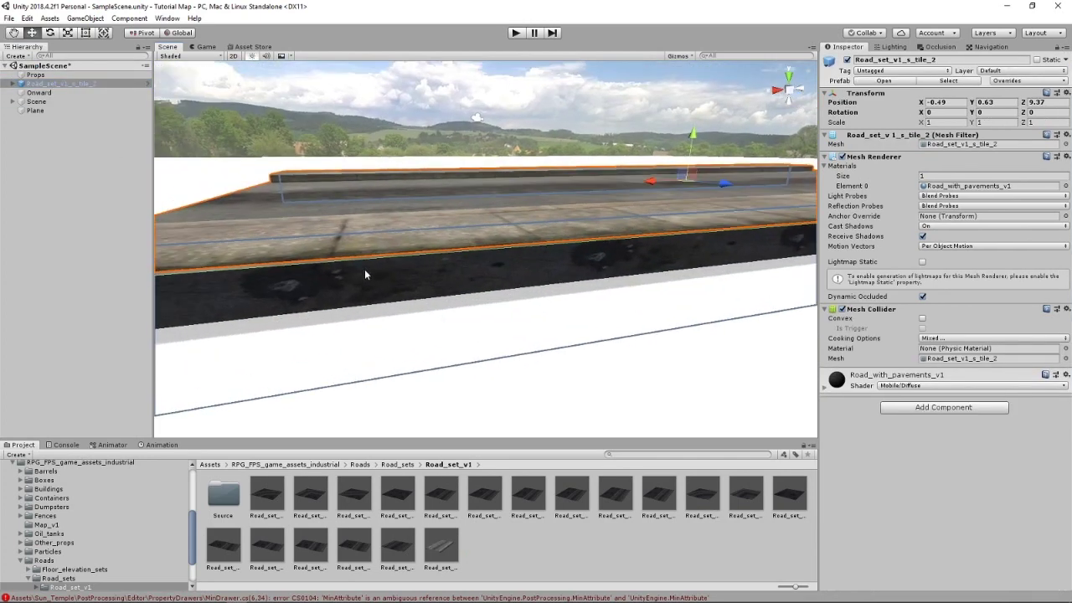
right_drag(590, 317, 560, 311)
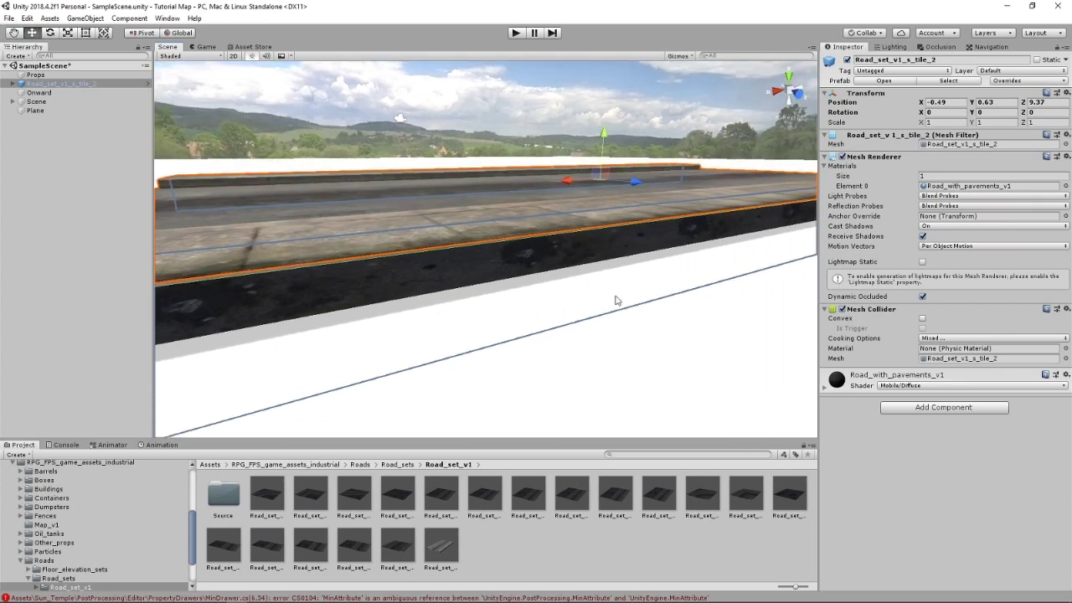
middle_drag(468, 295, 602, 296)
right_drag(438, 298, 505, 306)
scroll(502, 307, down, 8)
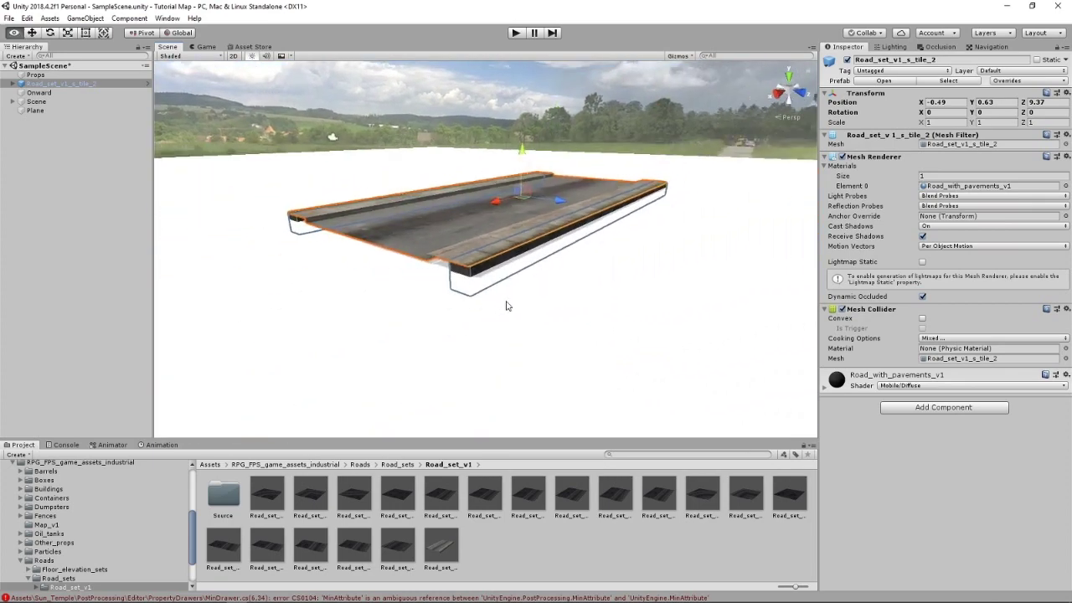
right_drag(436, 254, 612, 342)
scroll(506, 203, down, 5)
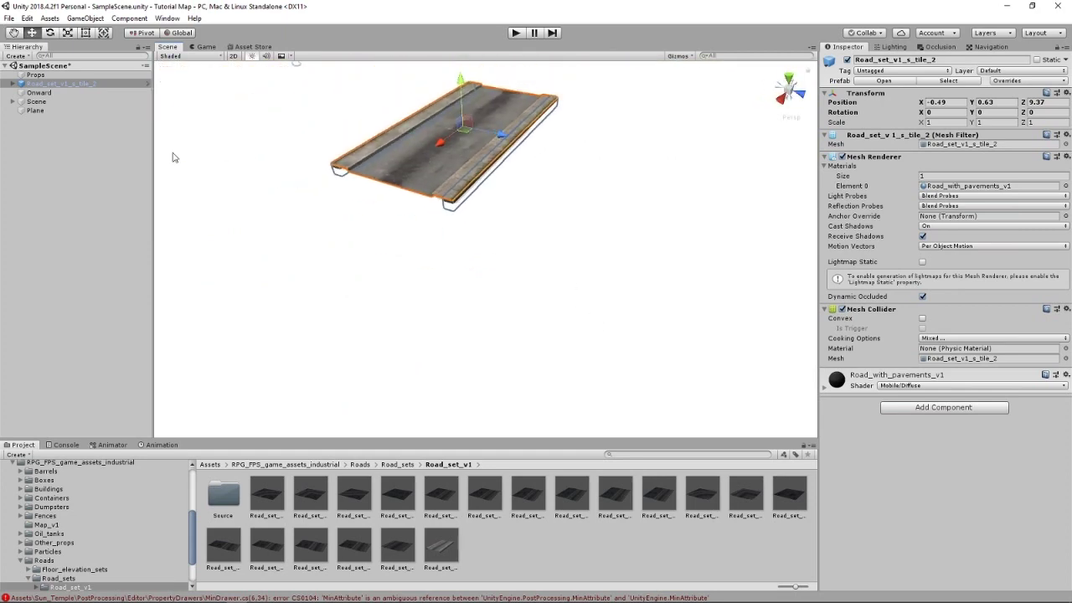
Step: Nest the road tile under the Props object and duplicate it
click(40, 86)
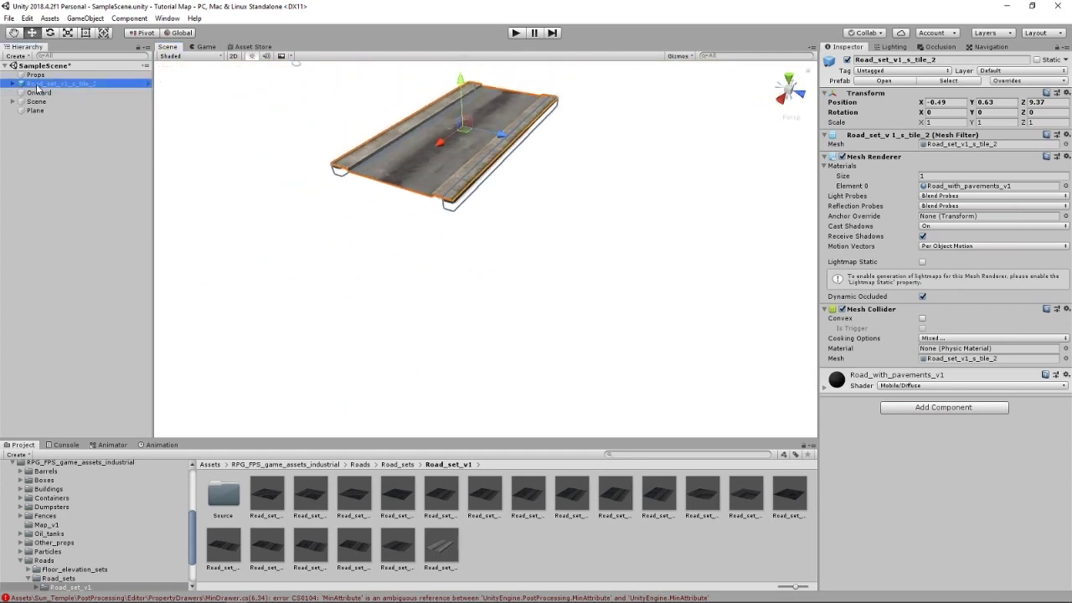
drag(36, 86, 37, 74)
key(ctrl+d)
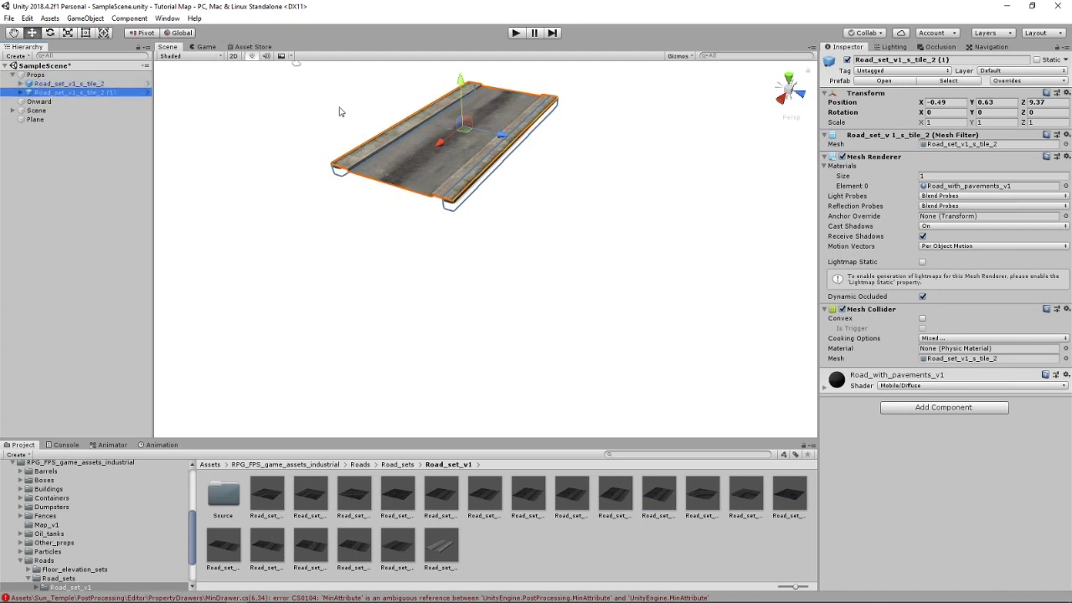
Step: Move the duplicated tile along X and vertex-snap it to the end of the first tile, at about X 19.46
drag(437, 146, 304, 239)
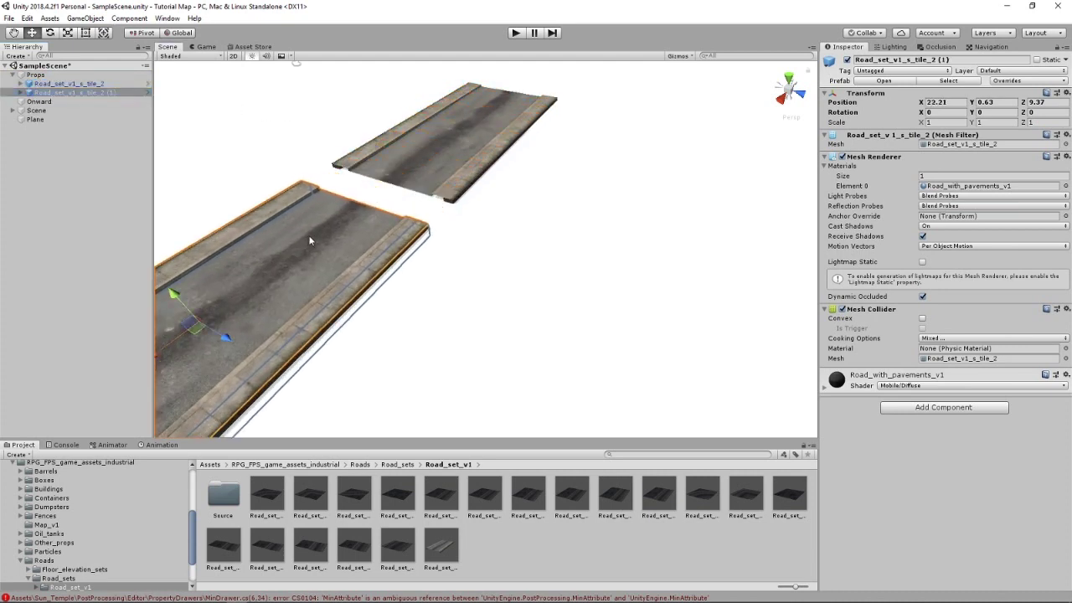
key(v)
drag(429, 232, 513, 298)
click(516, 300)
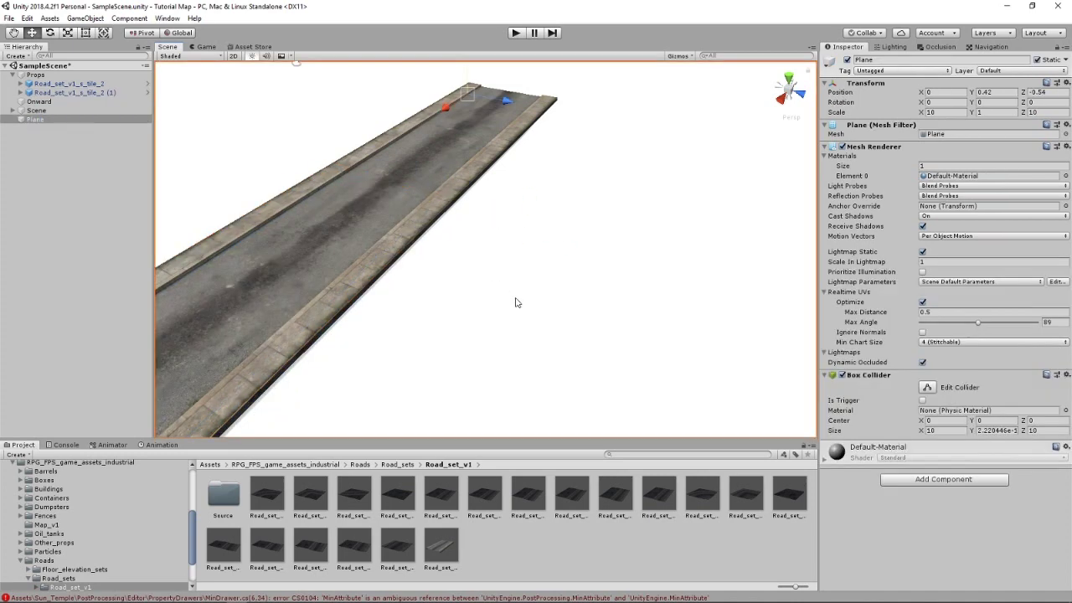
right_drag(640, 230, 569, 208)
alt+drag(645, 237, 362, 252)
Step: Duplicate both road tiles together and vertex-snap the copies to the other end of the road
click(362, 252)
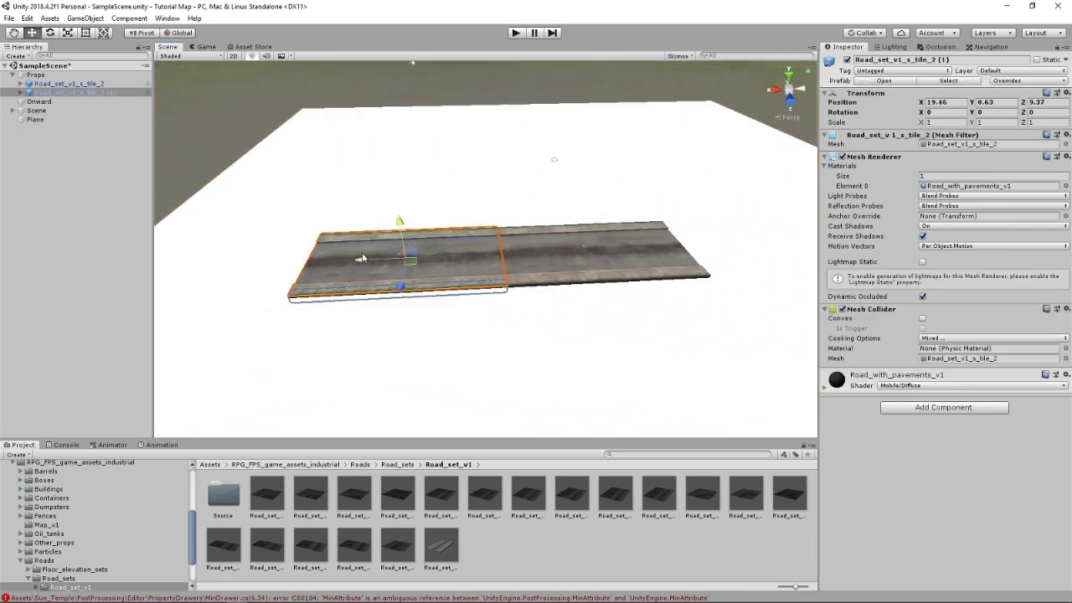
shift+click(615, 255)
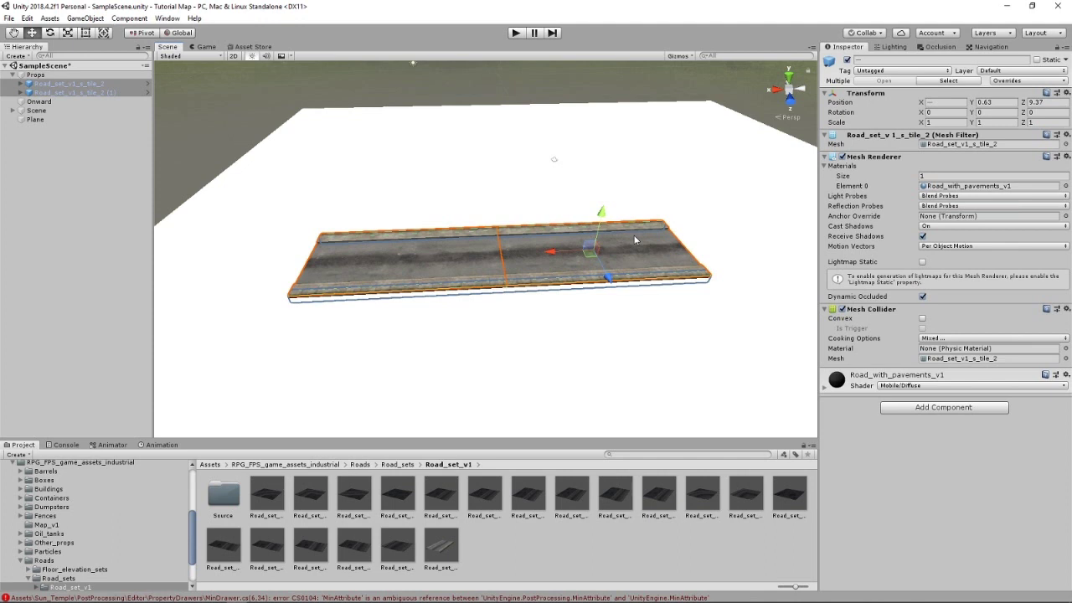
key(ctrl+d)
drag(553, 252, 946, 248)
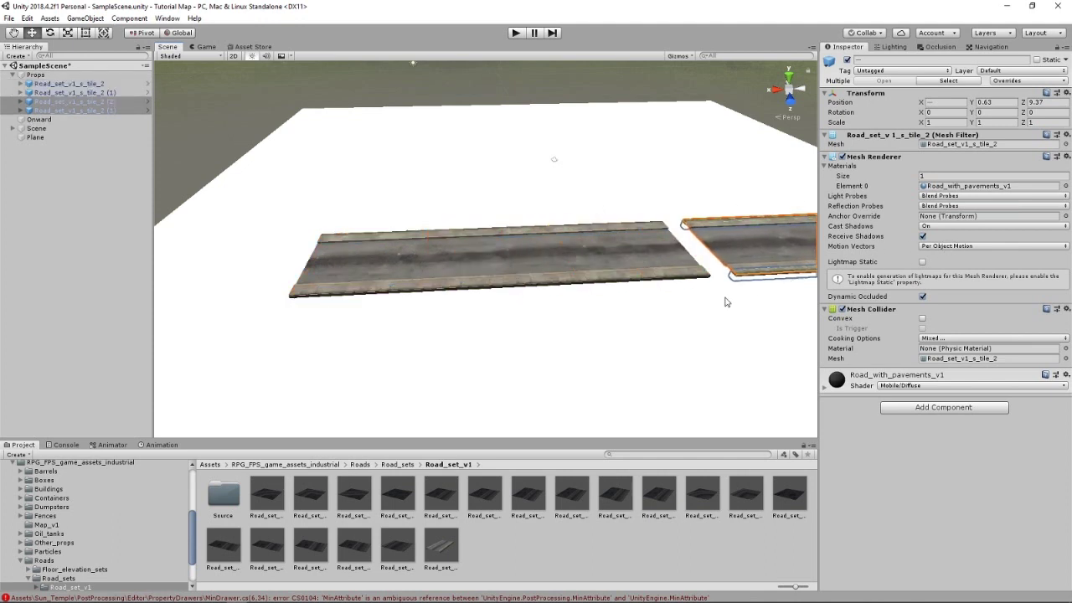
key(v)
drag(735, 279, 714, 278)
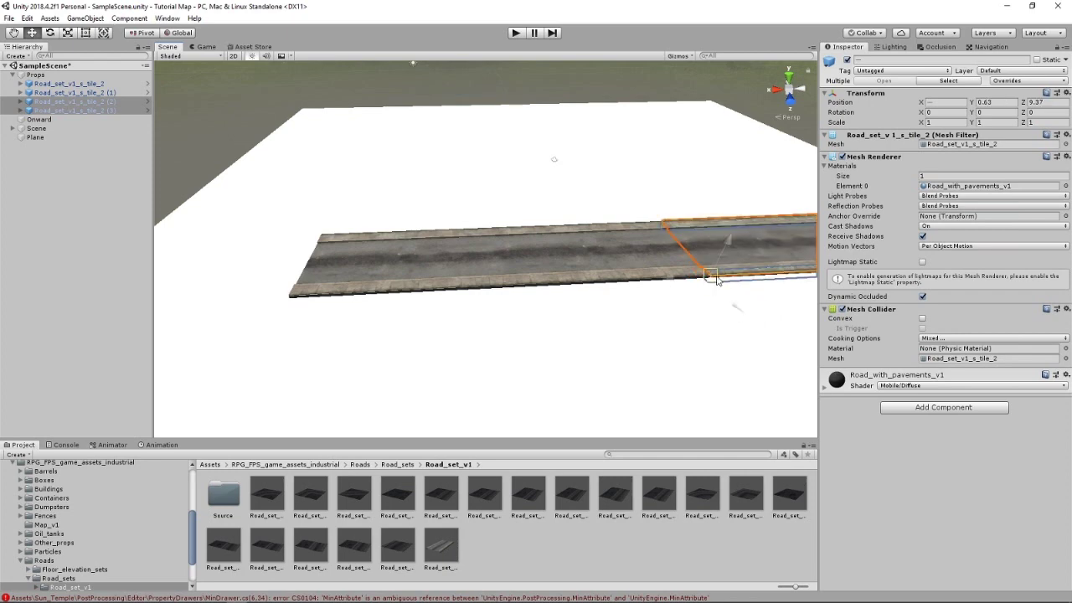
Step: Inspect the pavement corner where the copied tiles meet the original road section
right_drag(533, 335, 727, 301)
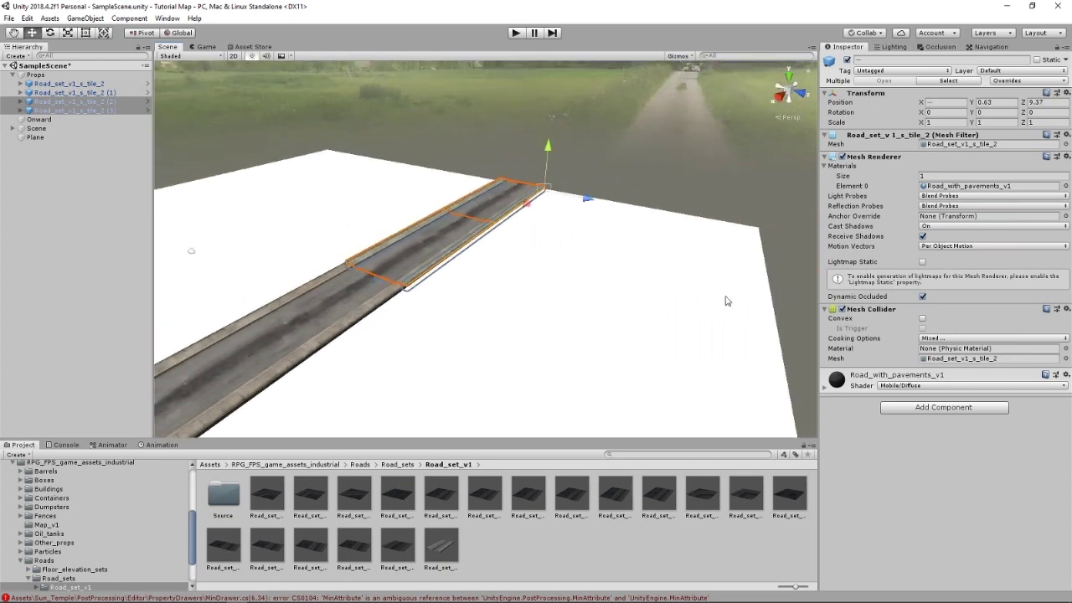
scroll(559, 277, up, 3)
right_drag(557, 275, 368, 299)
scroll(524, 276, up, 8)
key(v)
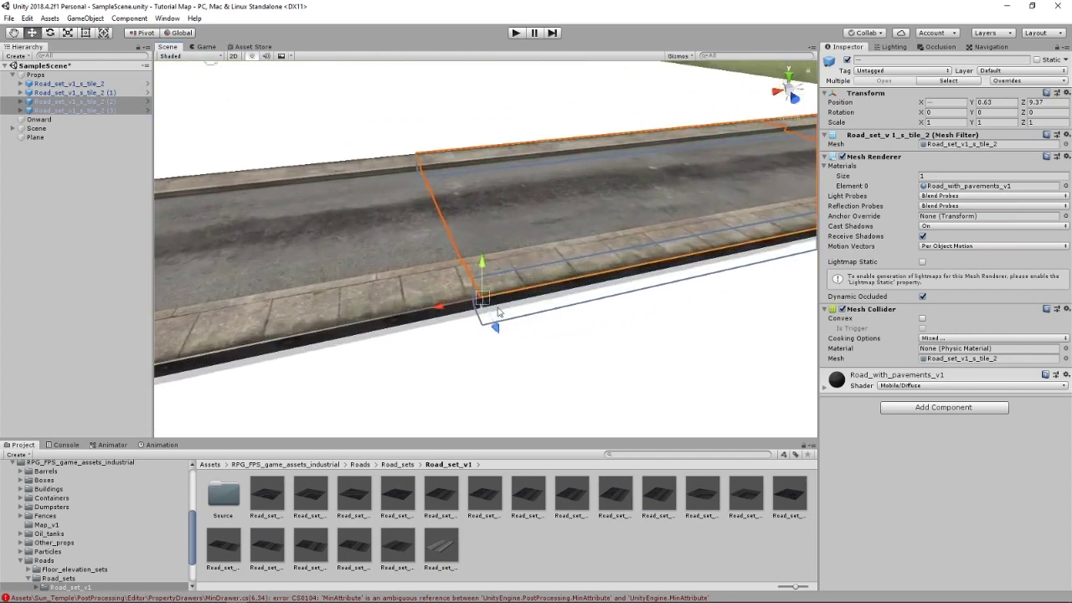
scroll(482, 361, up, 3)
scroll(479, 351, down, 3)
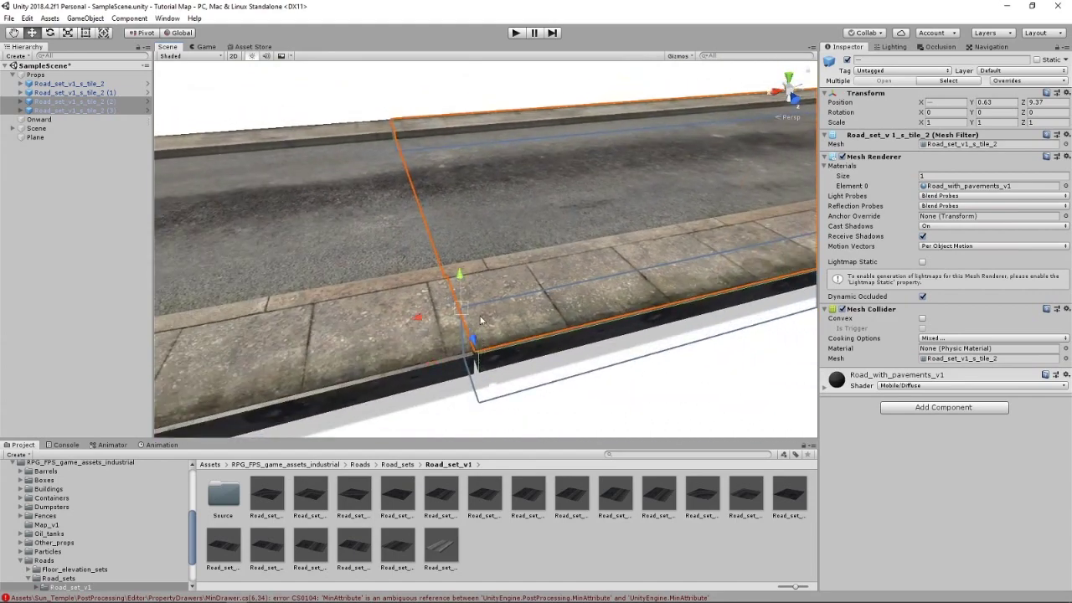
right_drag(478, 318, 477, 365)
scroll(477, 363, up, 3)
key(v)
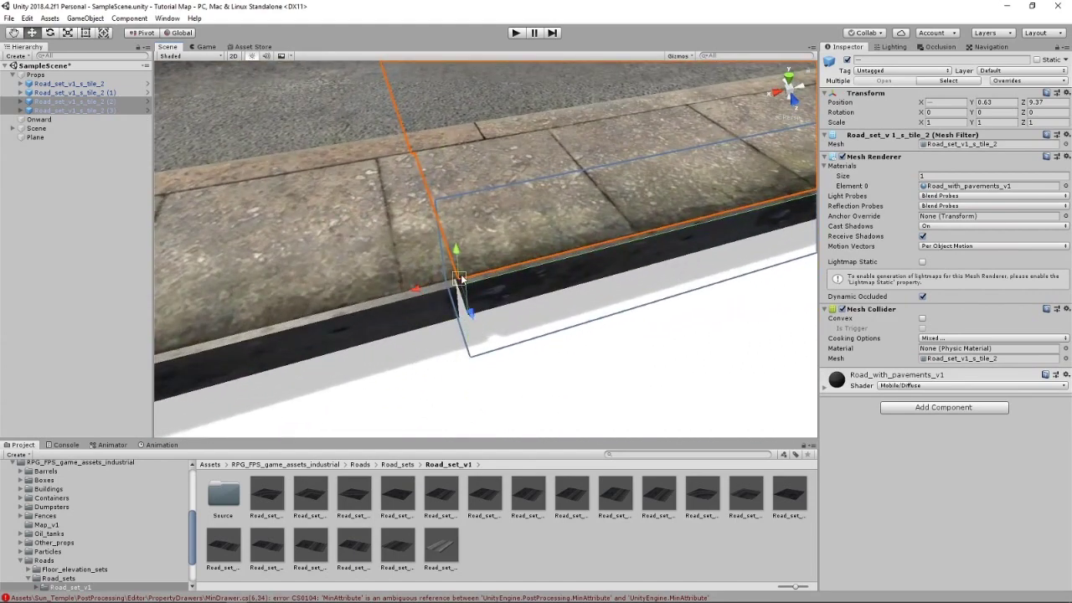
Step: Examine the side face of the asphalt edging at the seam between the two road sections
click(689, 394)
right_drag(688, 394, 608, 452)
scroll(587, 416, up, 4)
right_drag(586, 415, 559, 272)
scroll(545, 255, down, 4)
scroll(559, 272, up, 2)
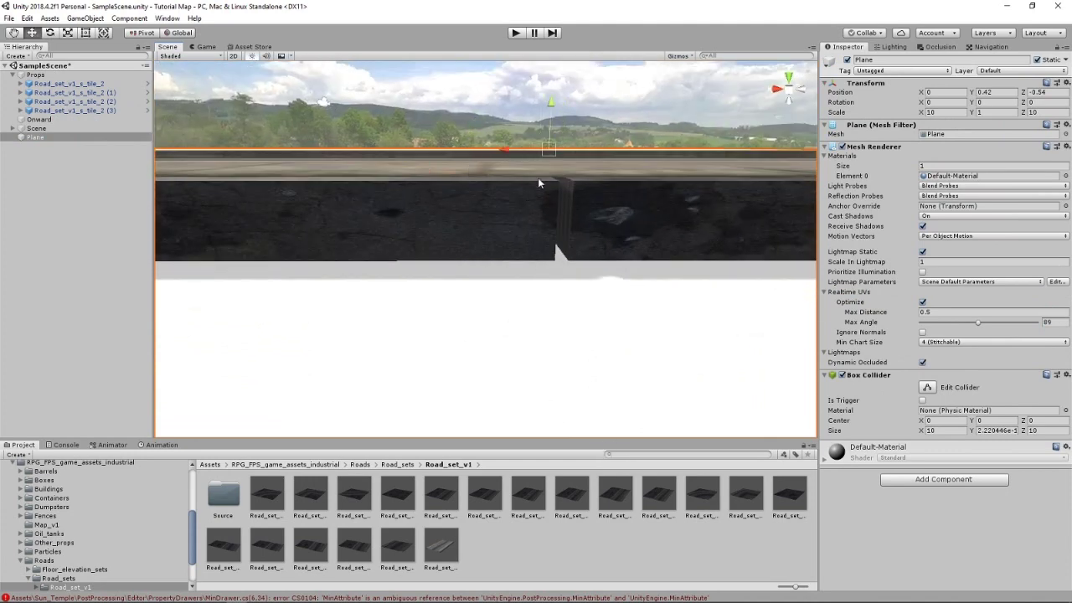
alt+drag(564, 239, 631, 287)
click(605, 253)
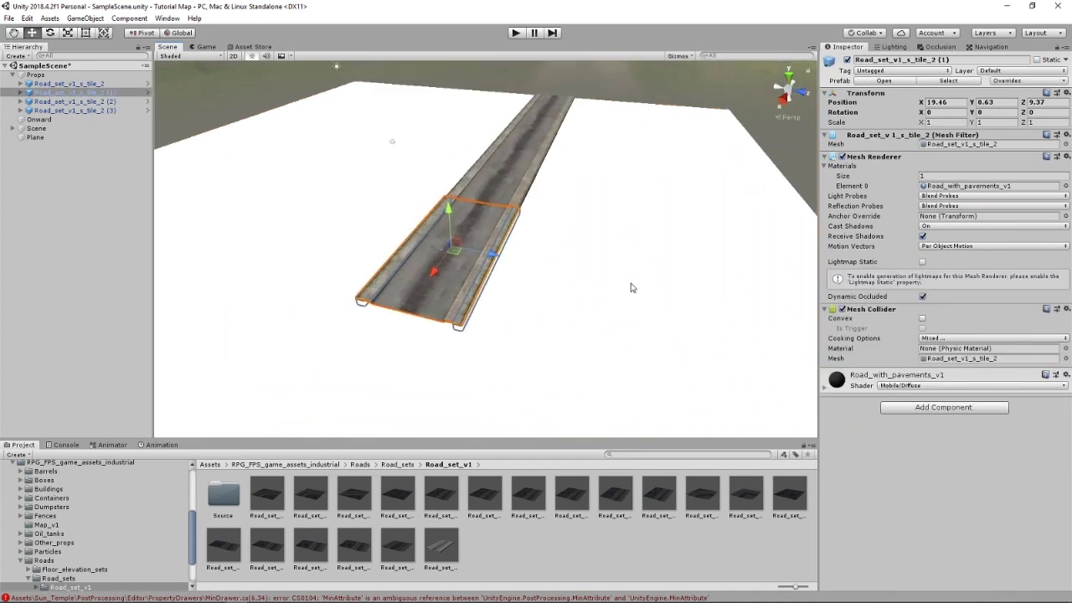
shift+click(514, 176)
shift+click(539, 128)
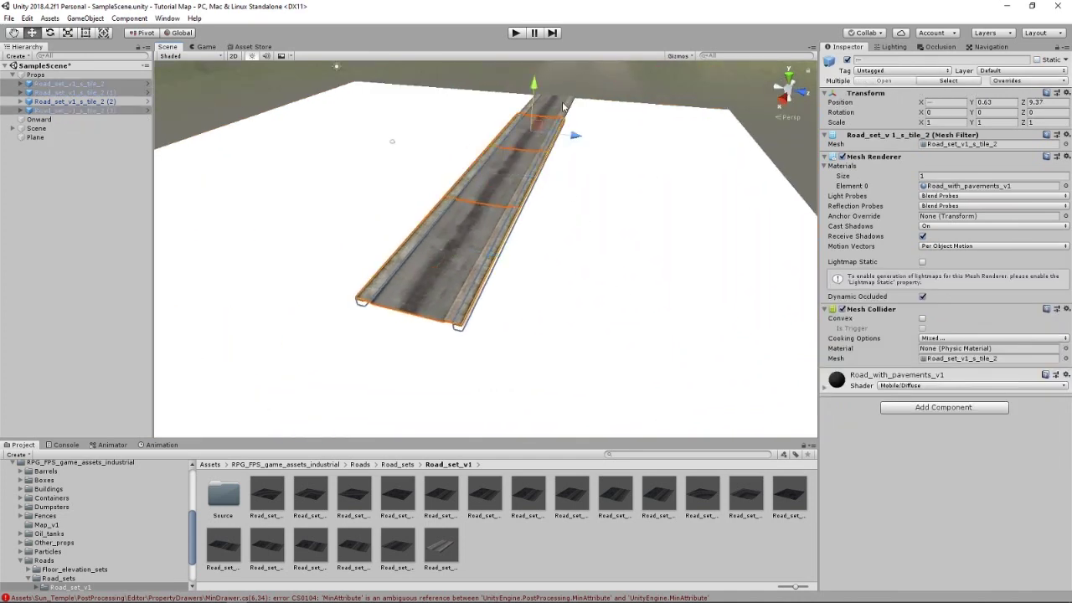
shift+click(562, 104)
alt+drag(553, 111, 511, 182)
click(698, 126)
alt+drag(698, 126, 660, 266)
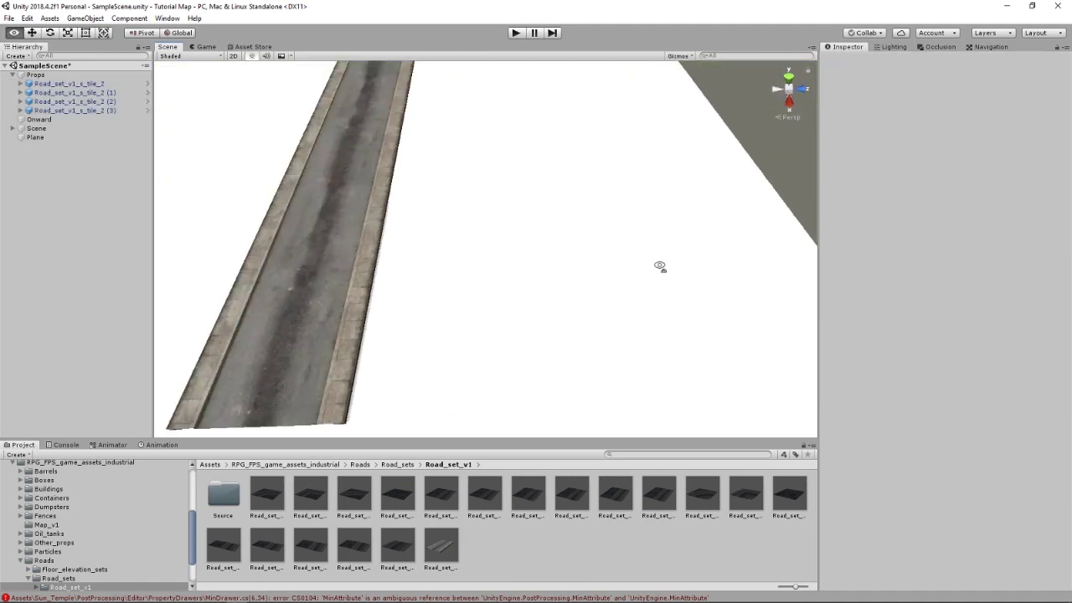
Step: Assign the Concrete_ceiling_v1 material to the ground plane
key(s)
right_drag(660, 266, 643, 176)
click(644, 180)
right_drag(661, 219, 538, 236)
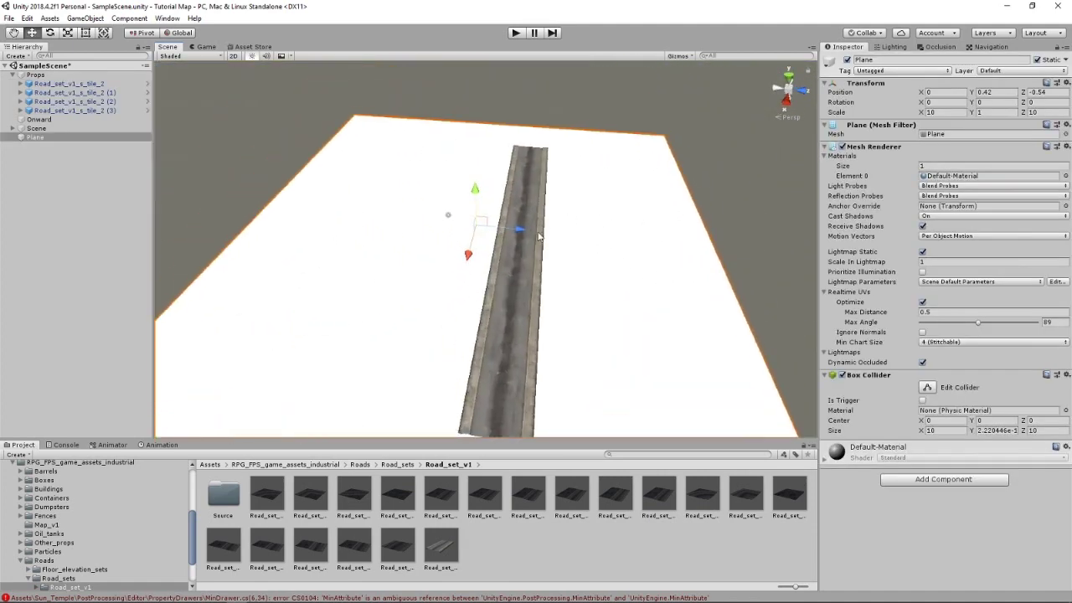
click(1065, 176)
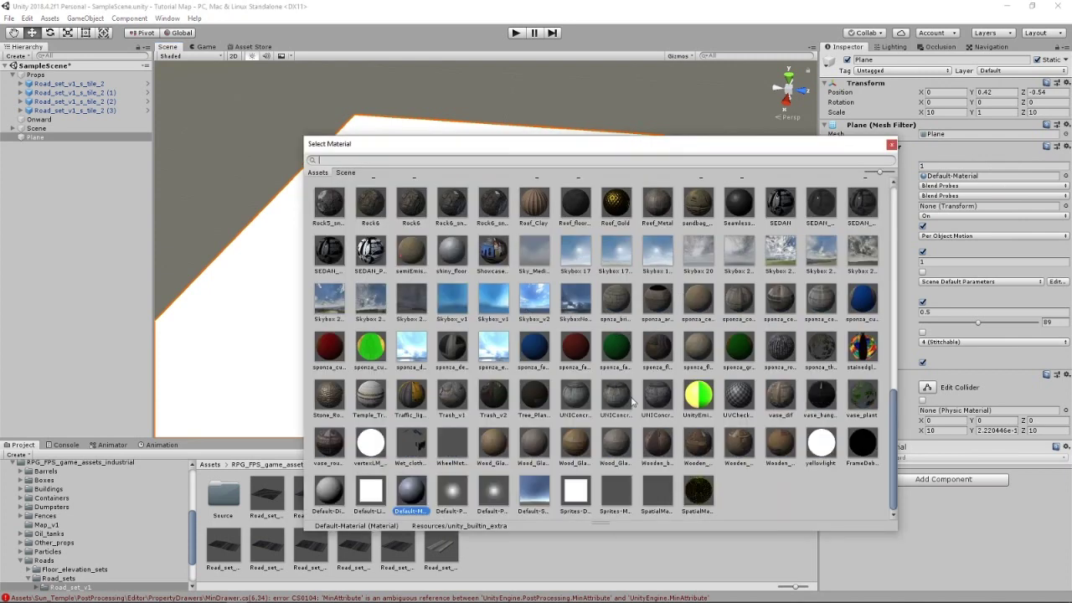
scroll(652, 422, up, 4)
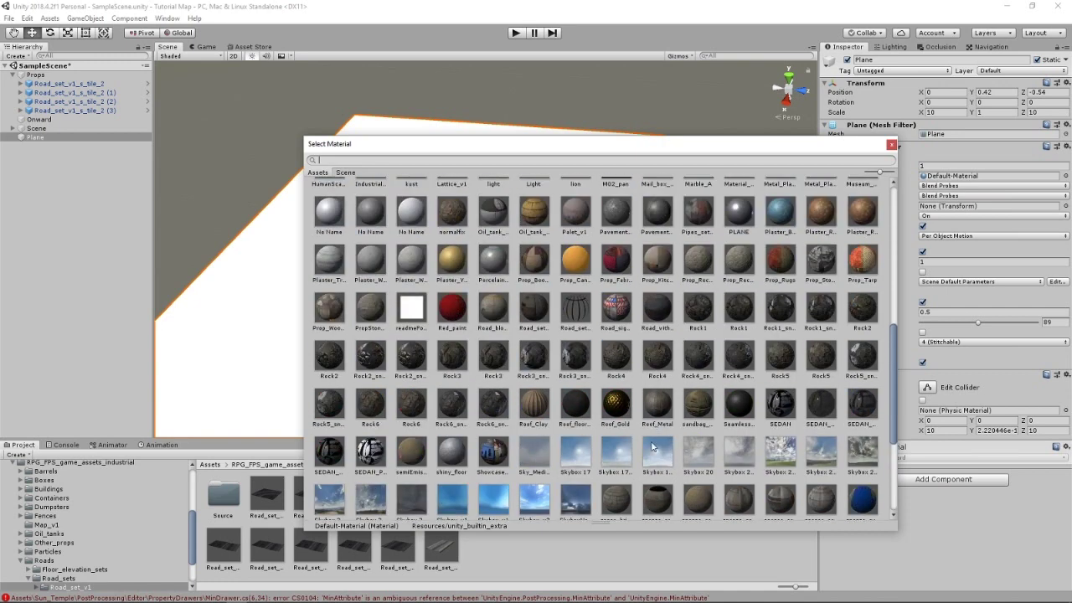
scroll(652, 448, up, 3)
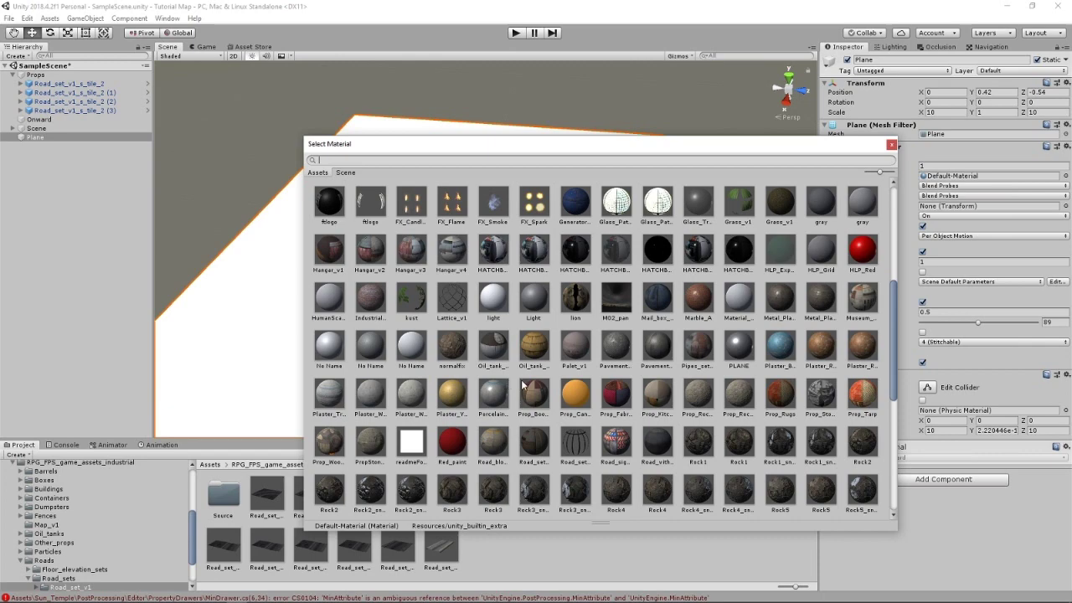
scroll(558, 374, up, 6)
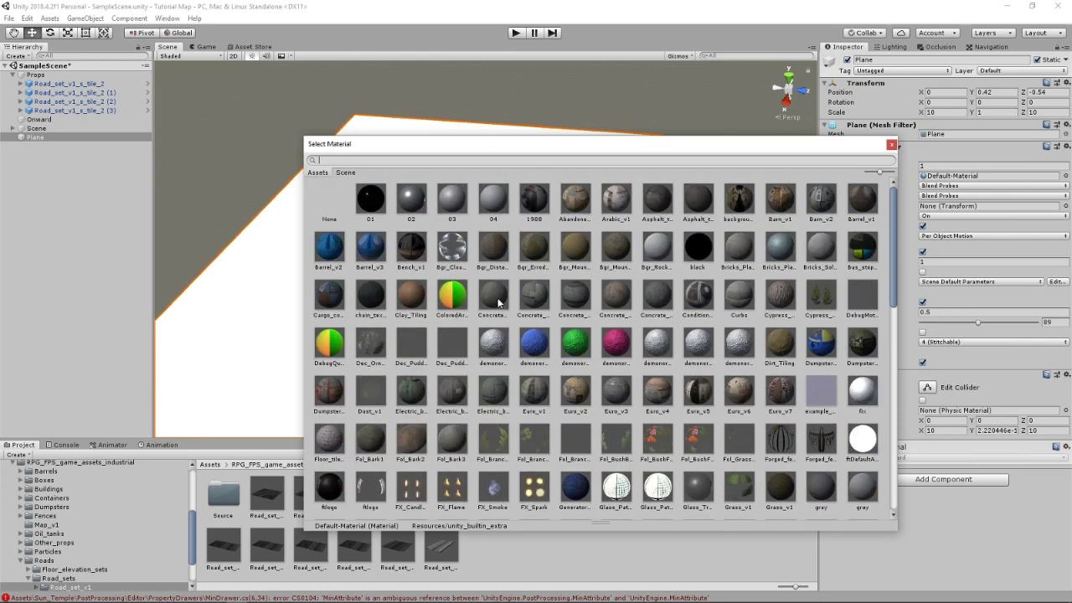
click(493, 297)
click(891, 144)
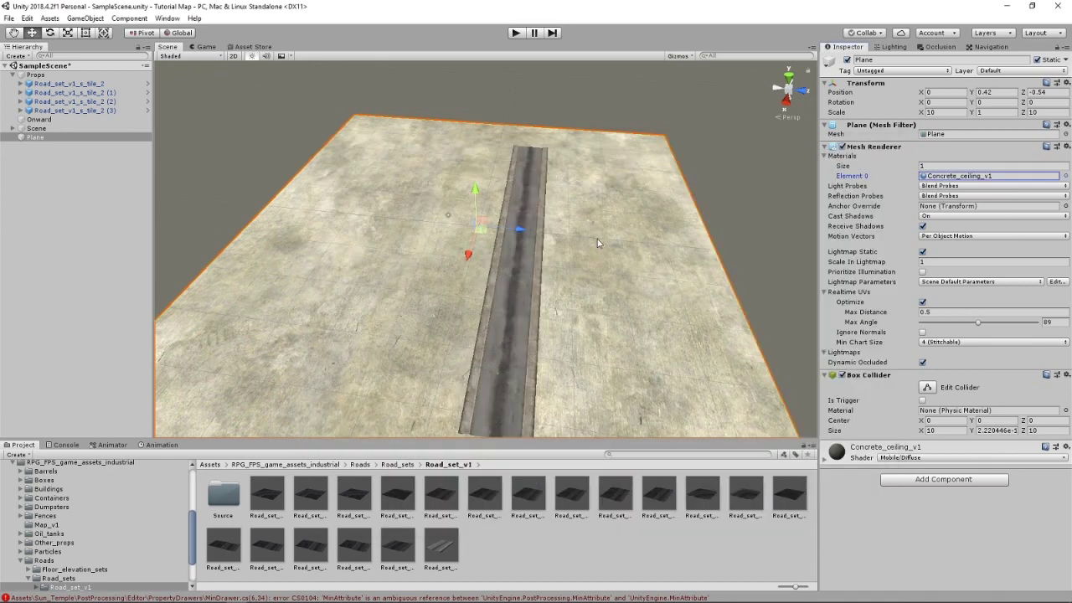
Step: Change the shader of the plane's Concrete_ceiling_v1 material to Standard
alt+drag(597, 239, 608, 288)
right_drag(608, 288, 609, 290)
right_drag(606, 348, 571, 276)
scroll(534, 293, up, 3)
scroll(534, 293, up, 5)
scroll(459, 296, up, 3)
alt+drag(466, 294, 532, 261)
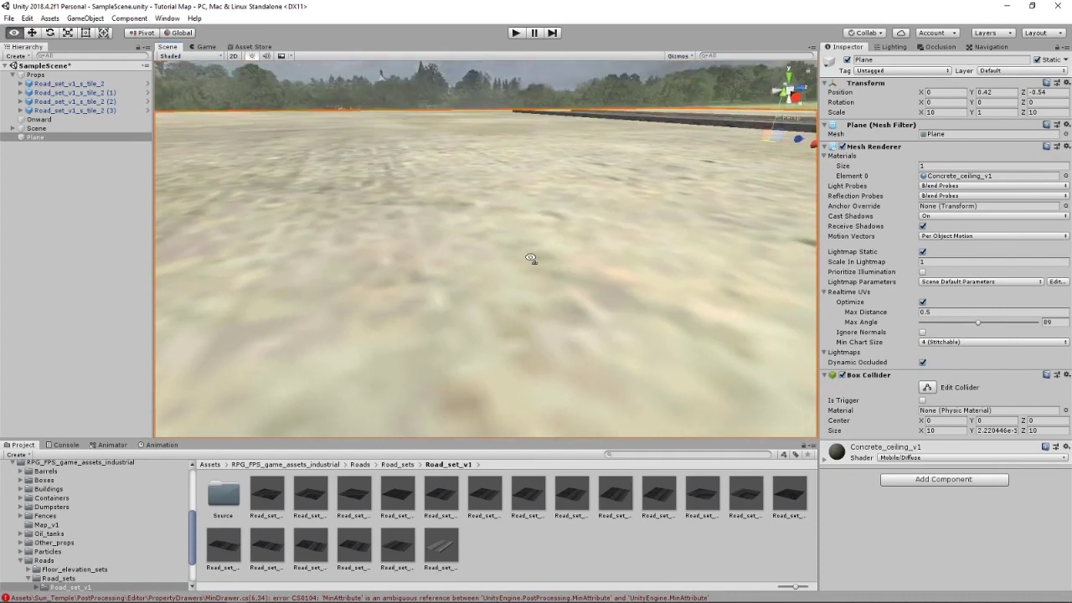
click(906, 458)
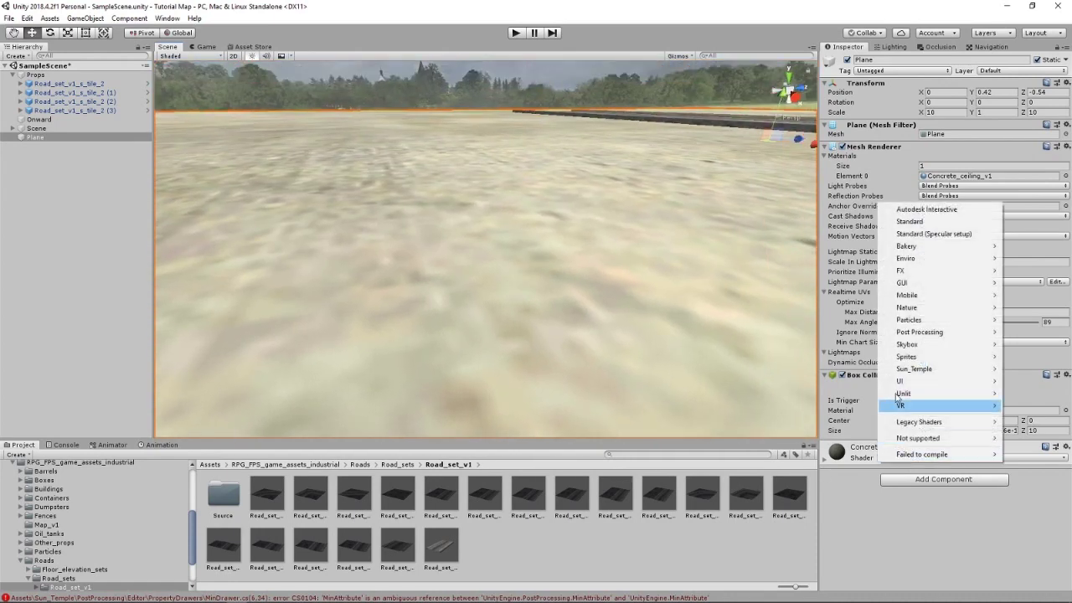
click(912, 226)
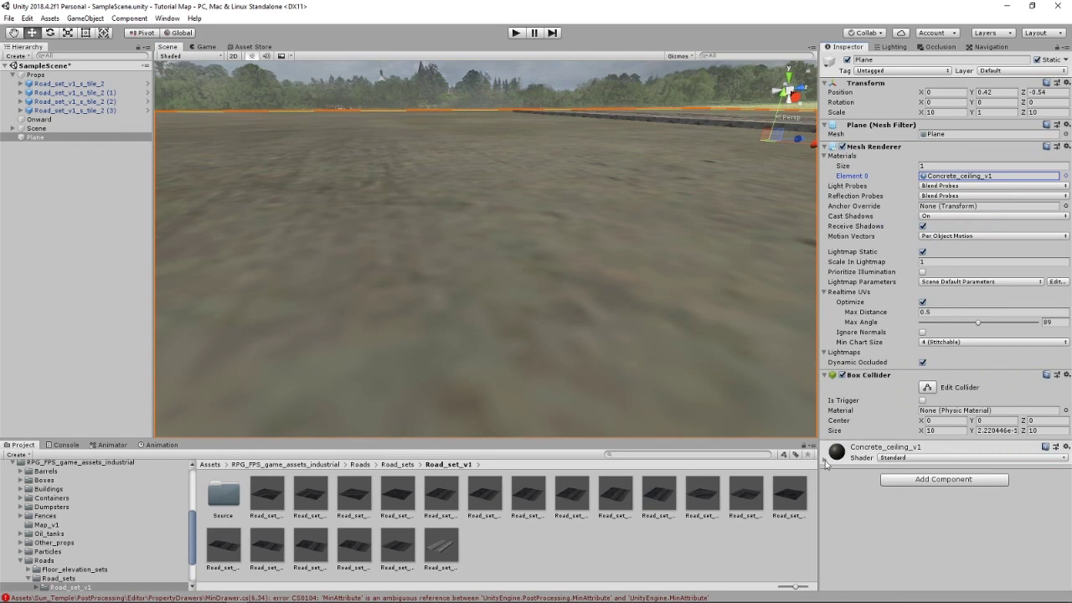
Step: Expand the concrete material's settings and set its albedo colour to white
click(824, 461)
click(924, 496)
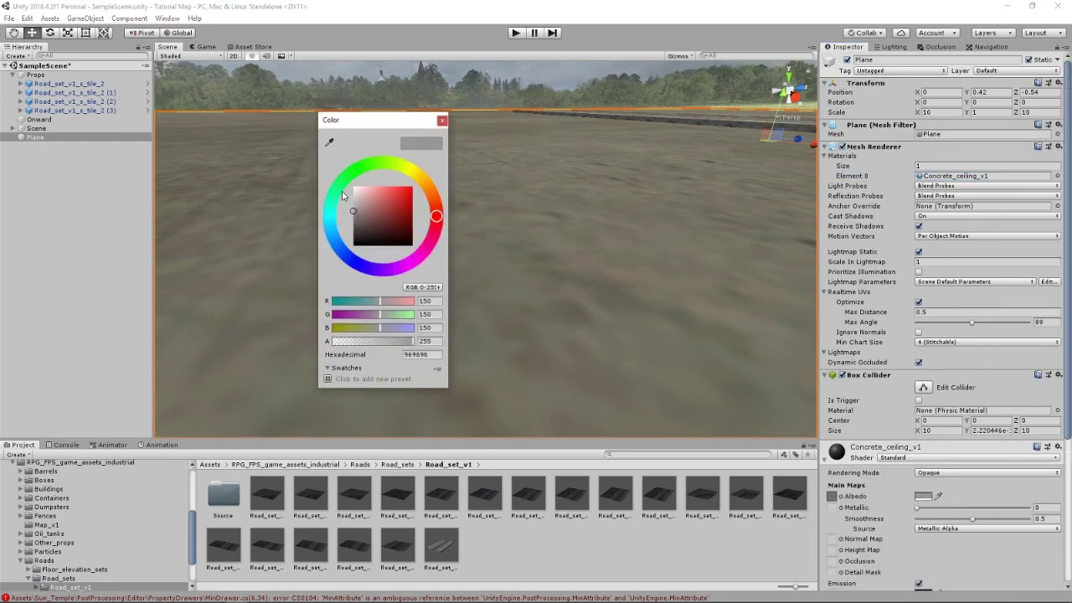
drag(356, 205, 343, 177)
click(441, 121)
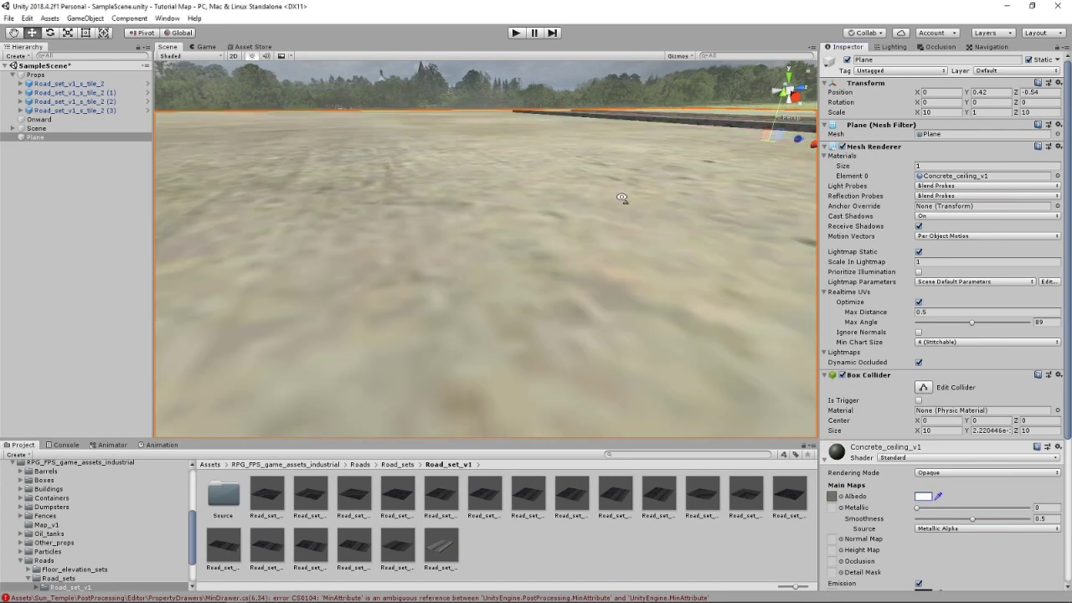
Step: Set the concrete material's metallic to 0.17, smoothness to 0.375 and emission global illumination to Baked
scroll(899, 480, down, 2)
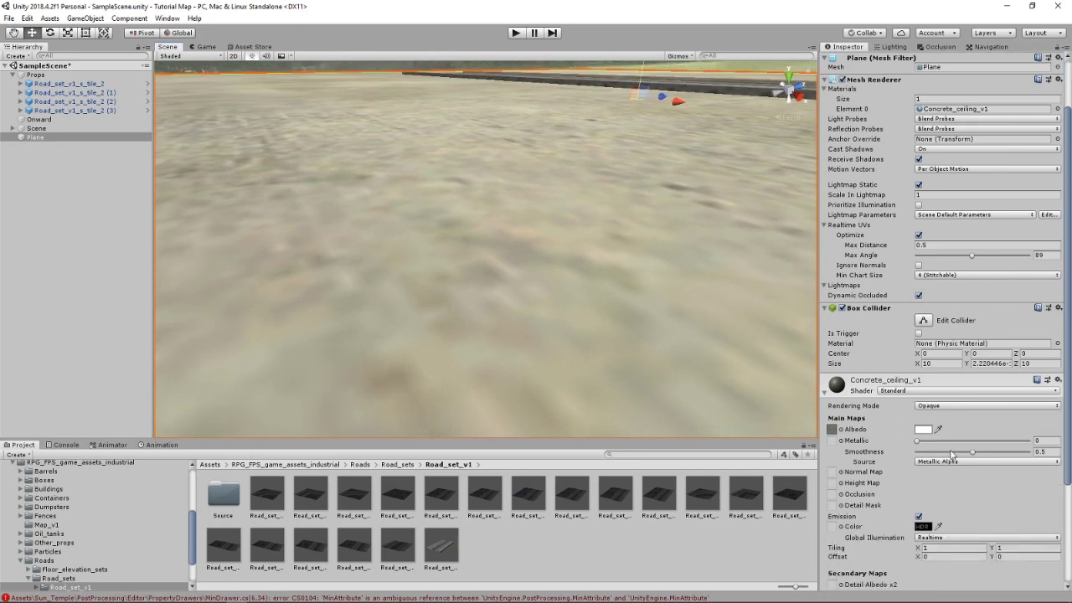
drag(918, 440, 960, 457)
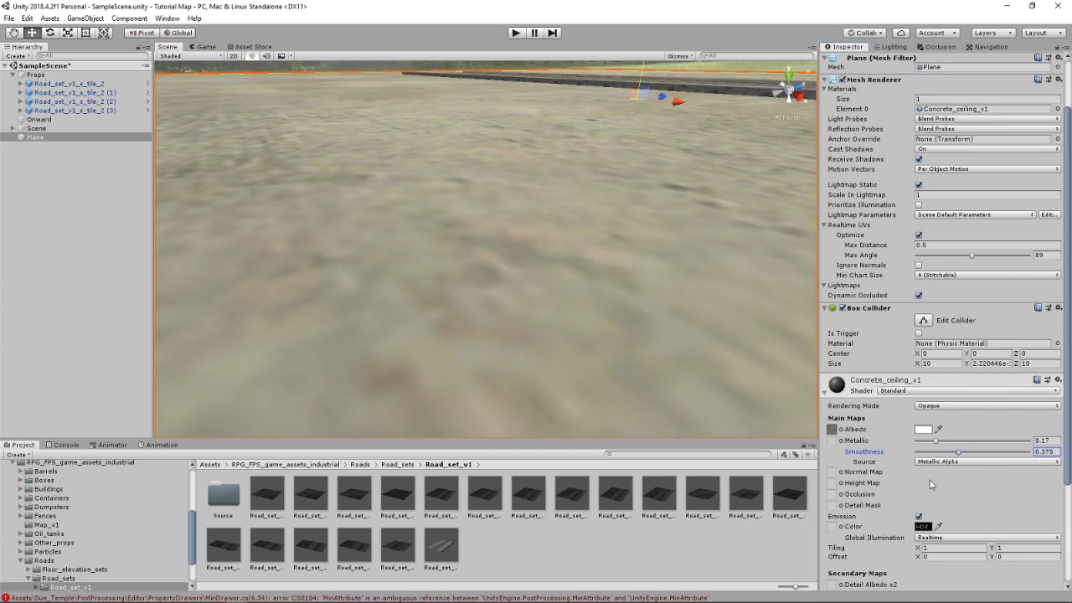
click(933, 538)
click(937, 555)
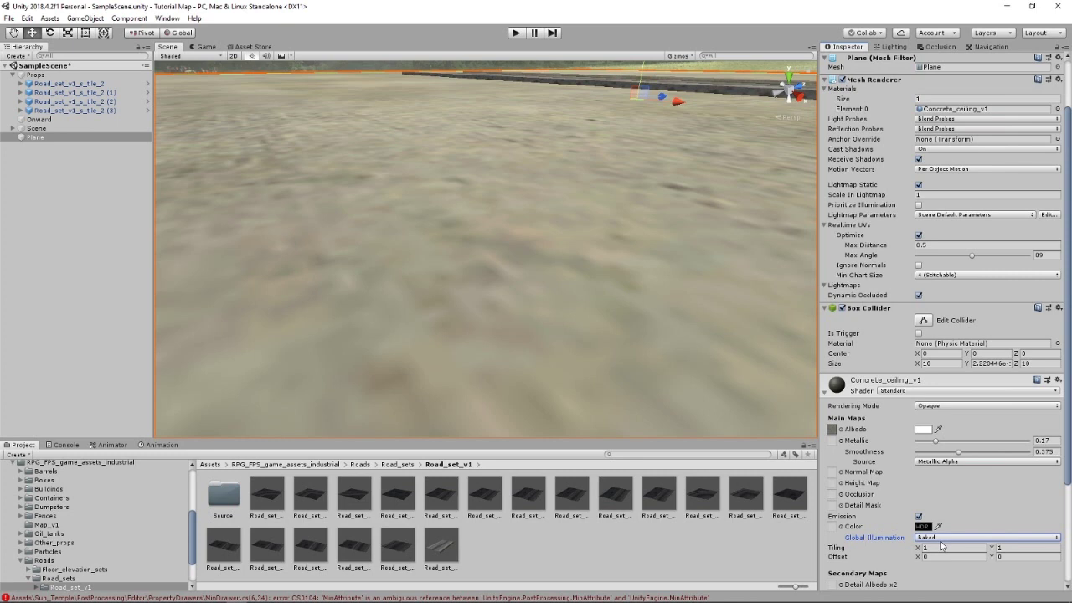
Step: Set the concrete material's main tiling to 10 in X and 10 in Y
scroll(969, 507, down, 3)
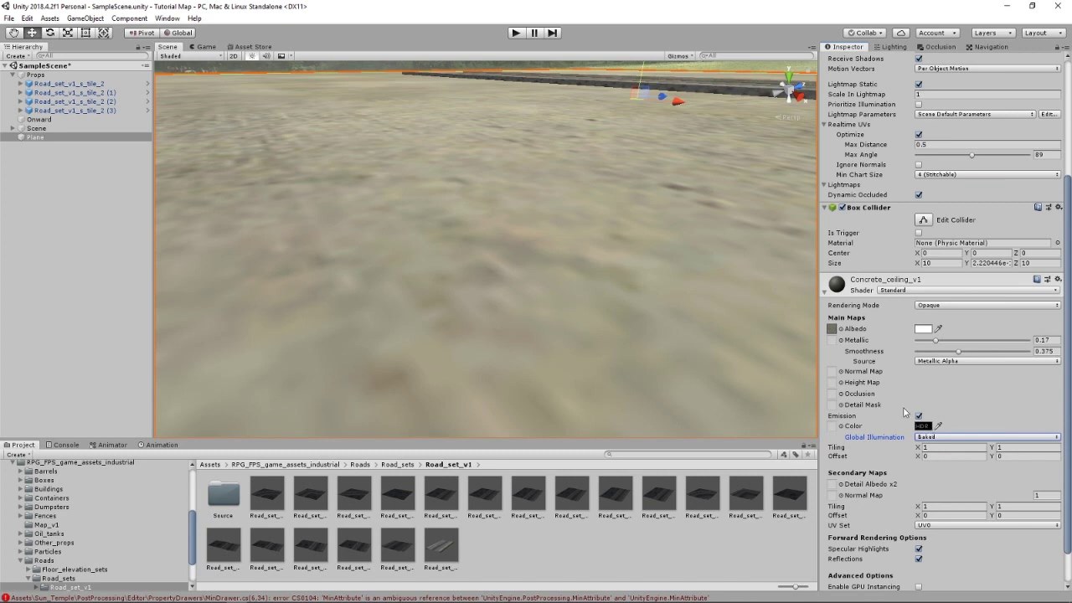
scroll(912, 462, down, 2)
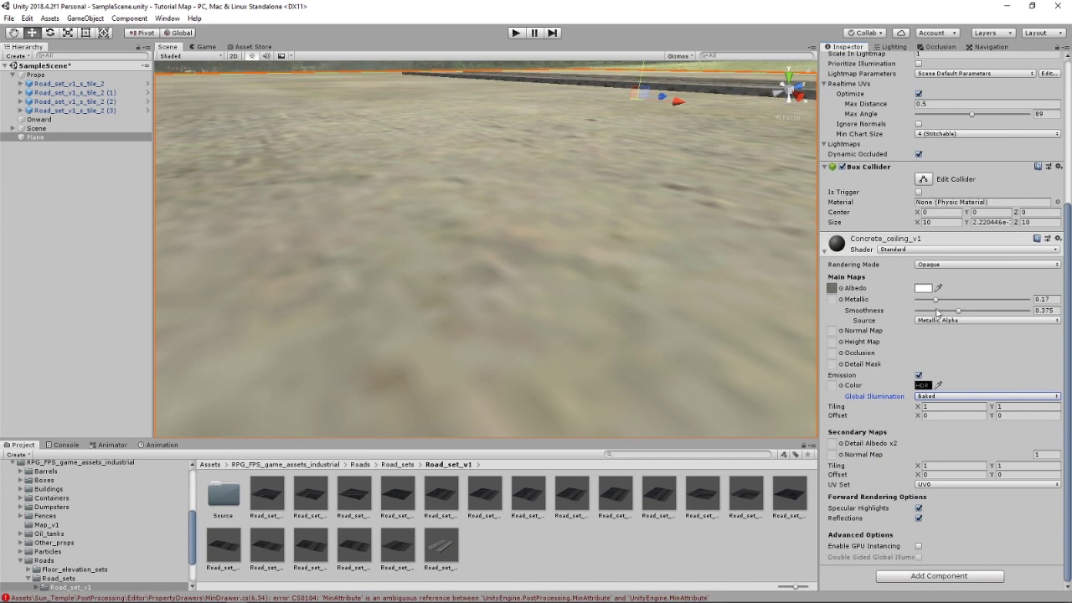
click(941, 406)
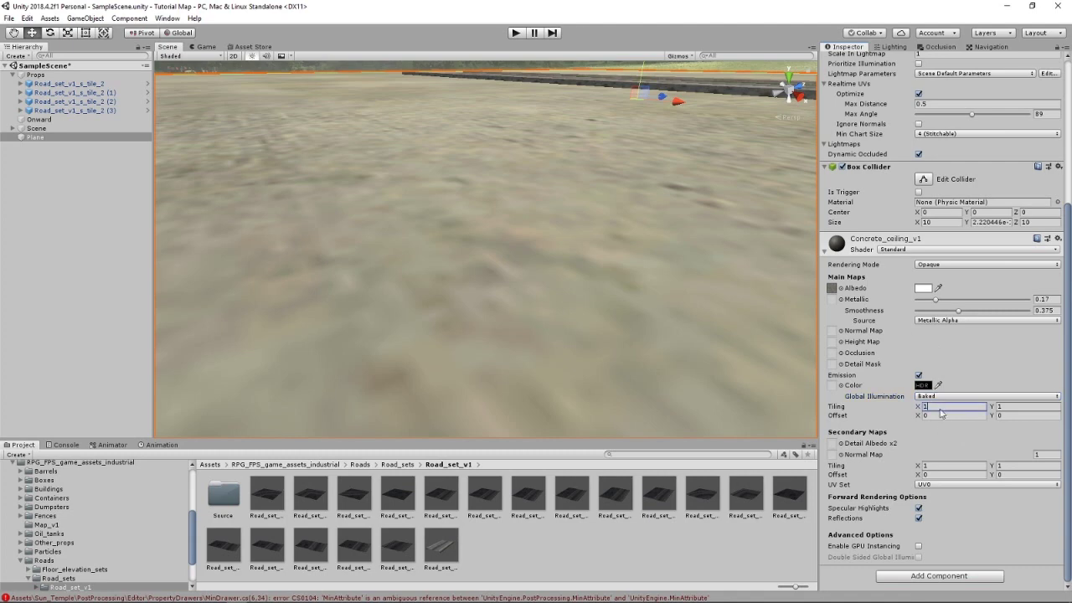
text(10)
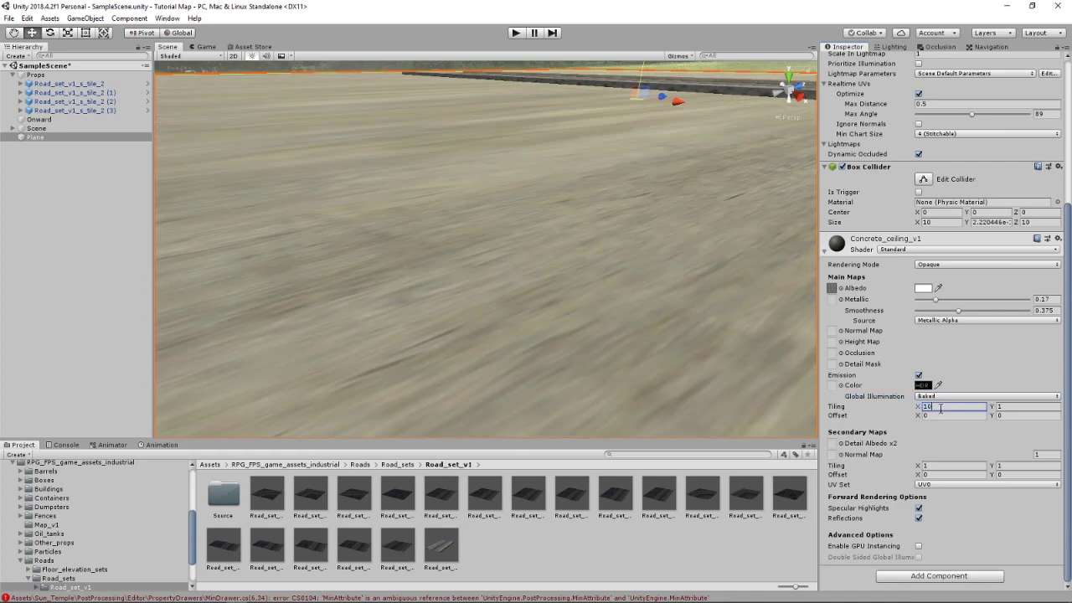
key(Tab)
text(10)
Step: Check the ground texture up close and set the main tiling to 15 in X and 15 in Y
right_drag(501, 303, 650, 385)
scroll(518, 342, down, 8)
scroll(561, 309, down, 2)
scroll(650, 385, down, 3)
alt+drag(591, 97, 766, 350)
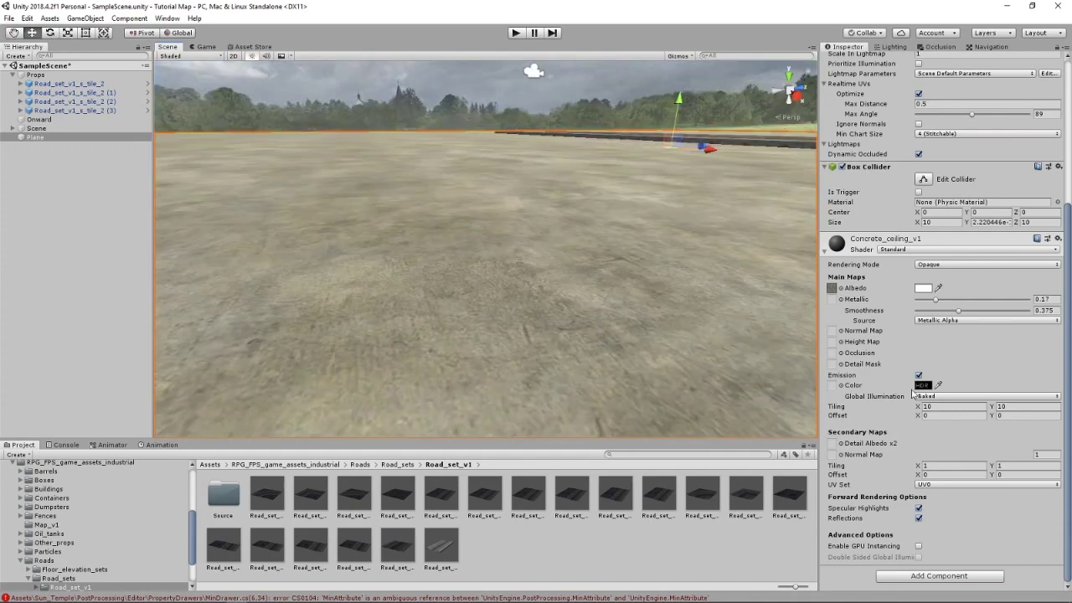
click(926, 406)
text(15)
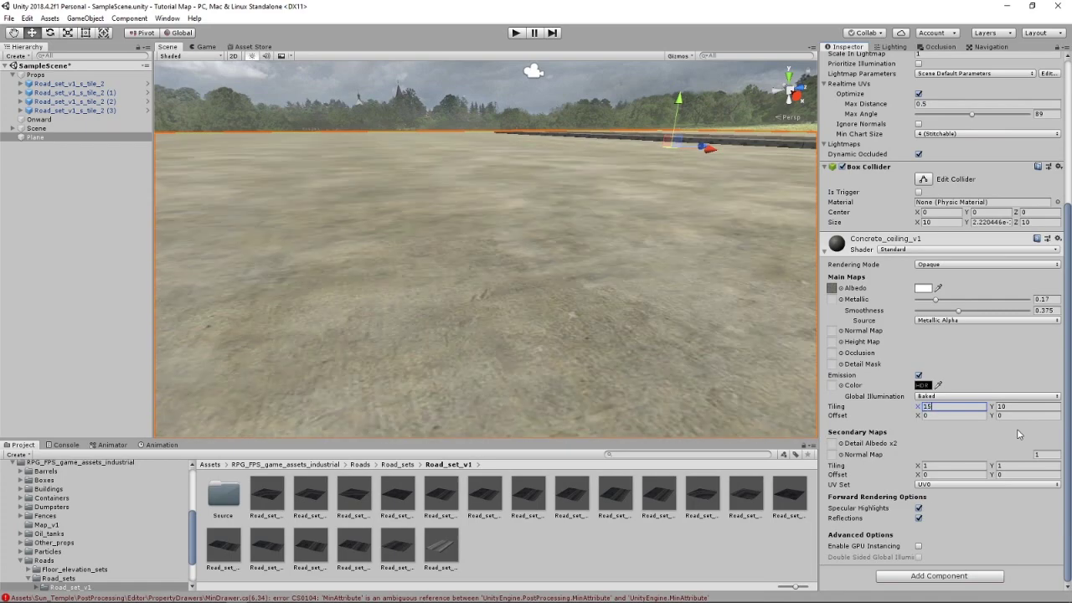
key(Tab)
text(15)
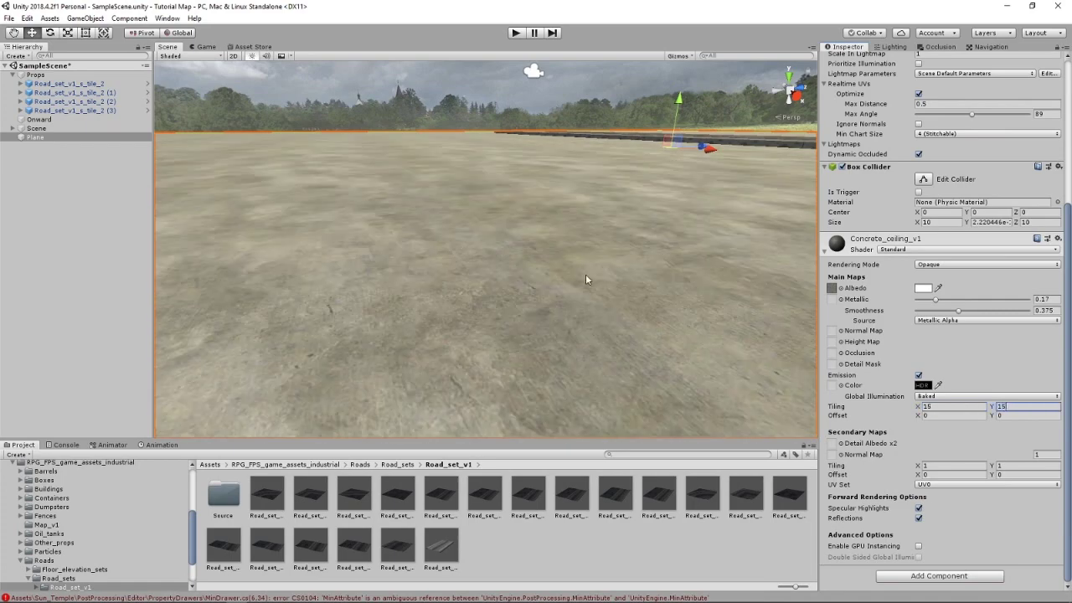
Step: Examine the tiled concrete ground from above and from eye level for visible texture repetition around the road
right_drag(423, 297, 482, 364)
scroll(481, 363, down, 20)
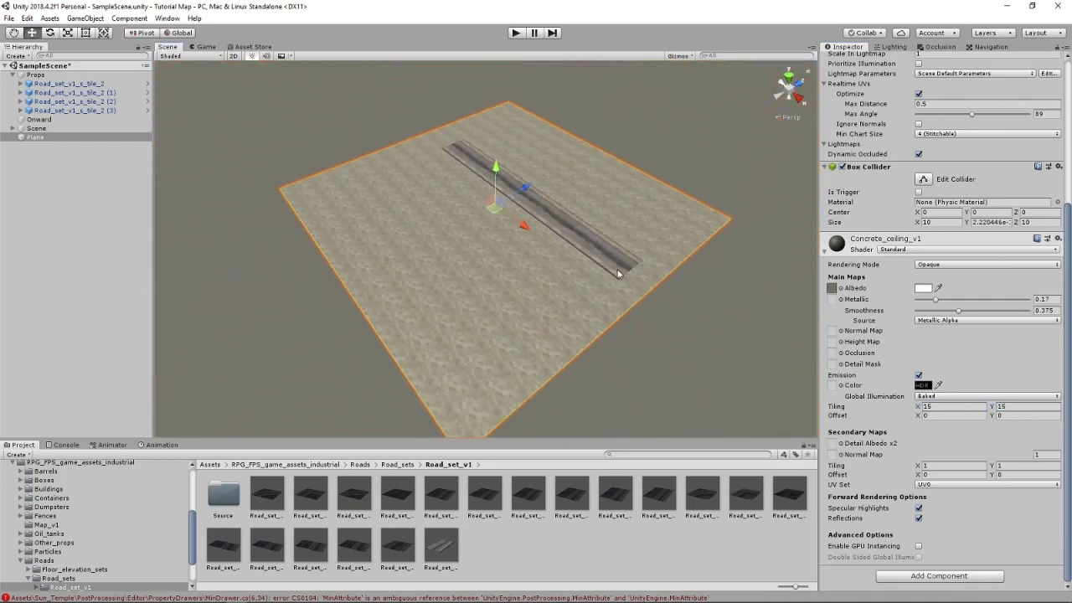
scroll(629, 279, up, 5)
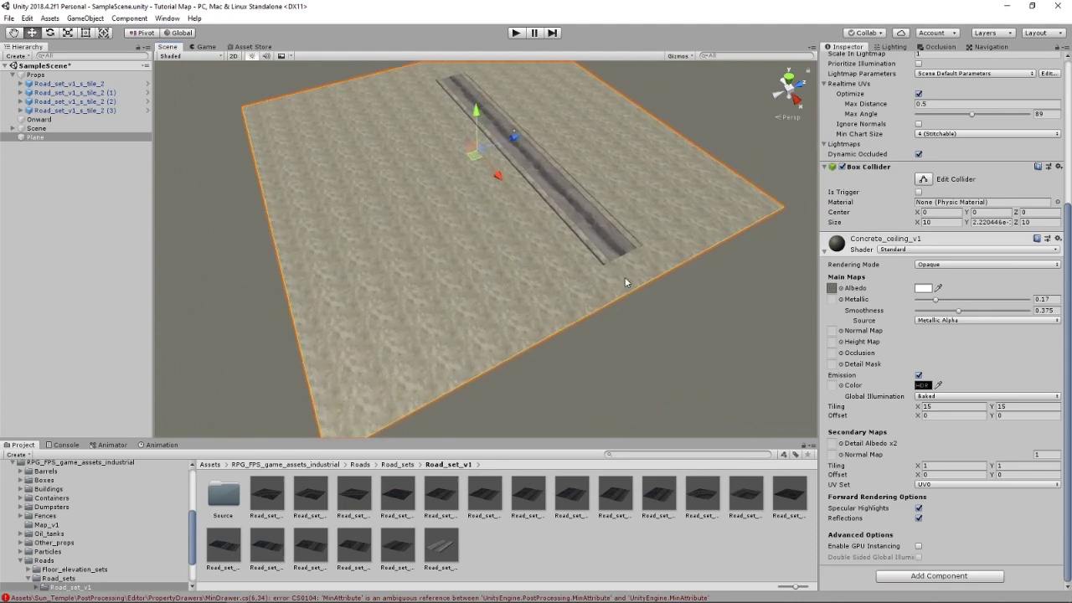
scroll(629, 278, up, 6)
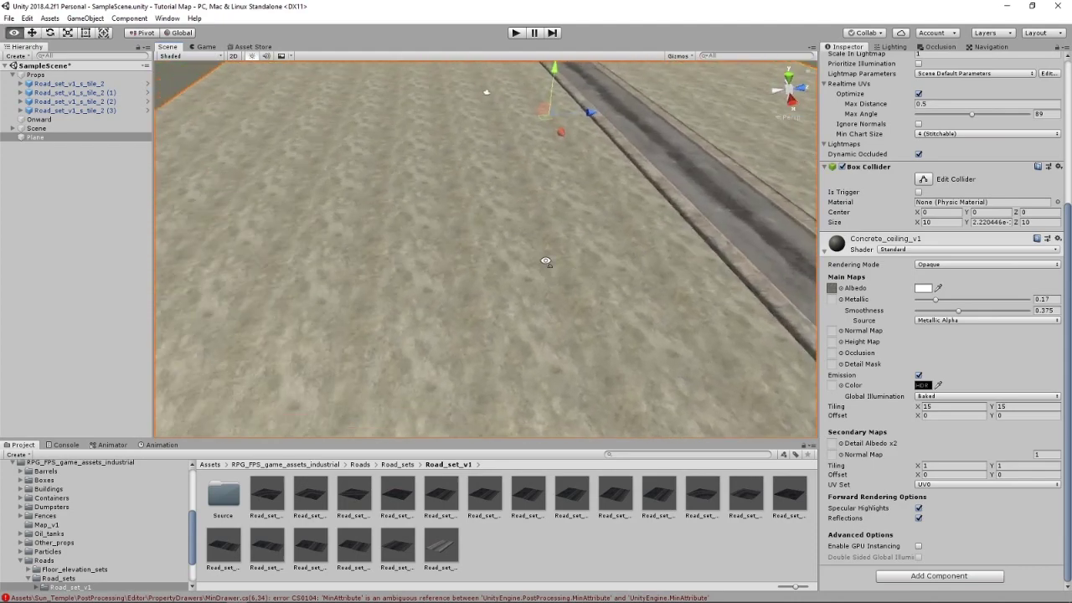
alt+drag(545, 261, 586, 235)
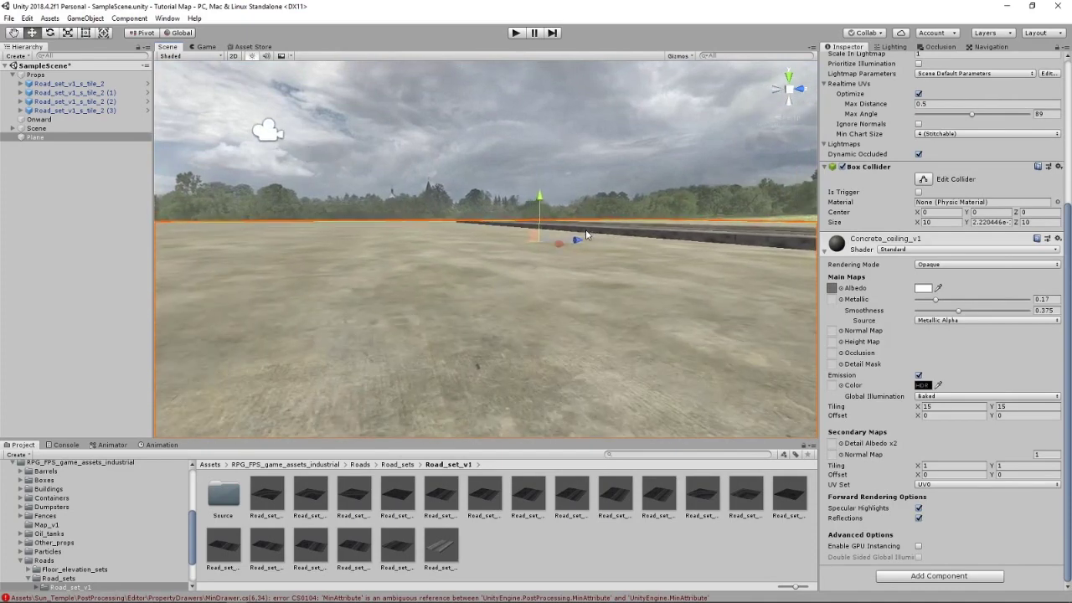
alt+drag(586, 236, 520, 231)
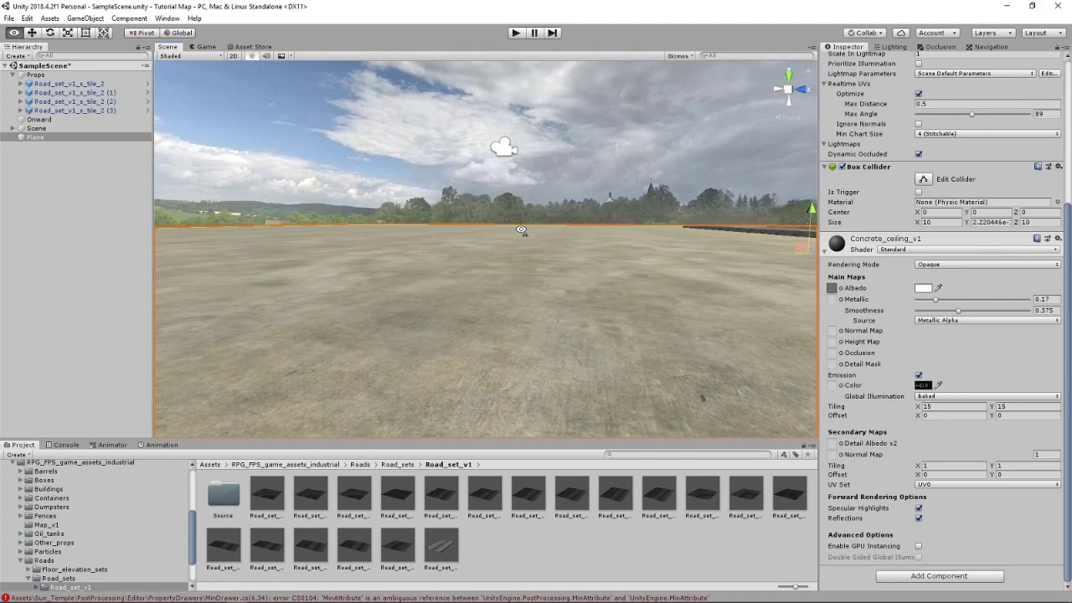
right_drag(521, 230, 673, 224)
right_drag(595, 214, 652, 244)
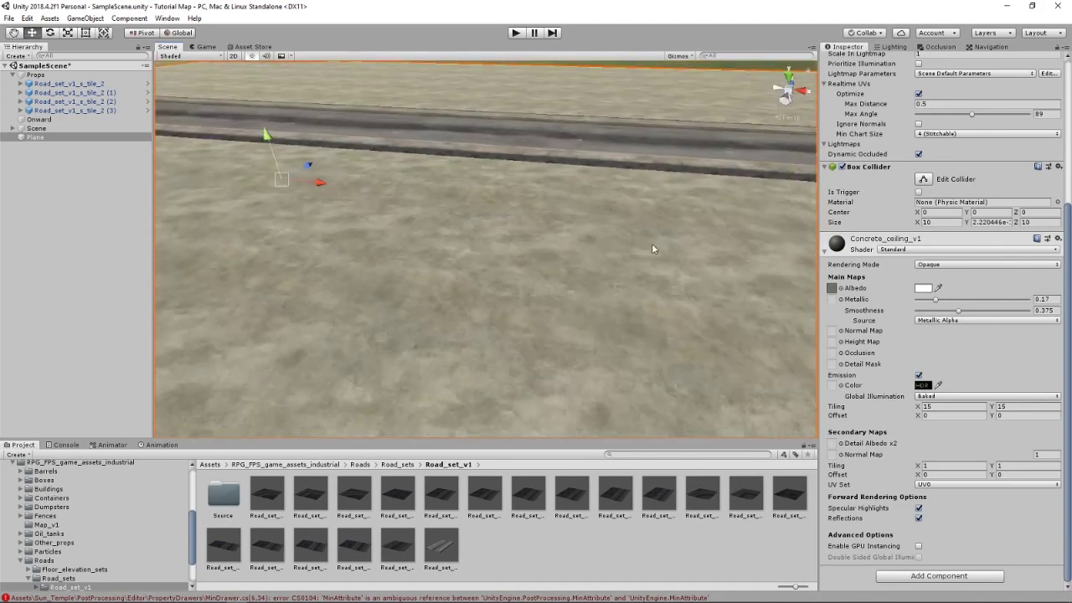
alt+drag(653, 248, 540, 200)
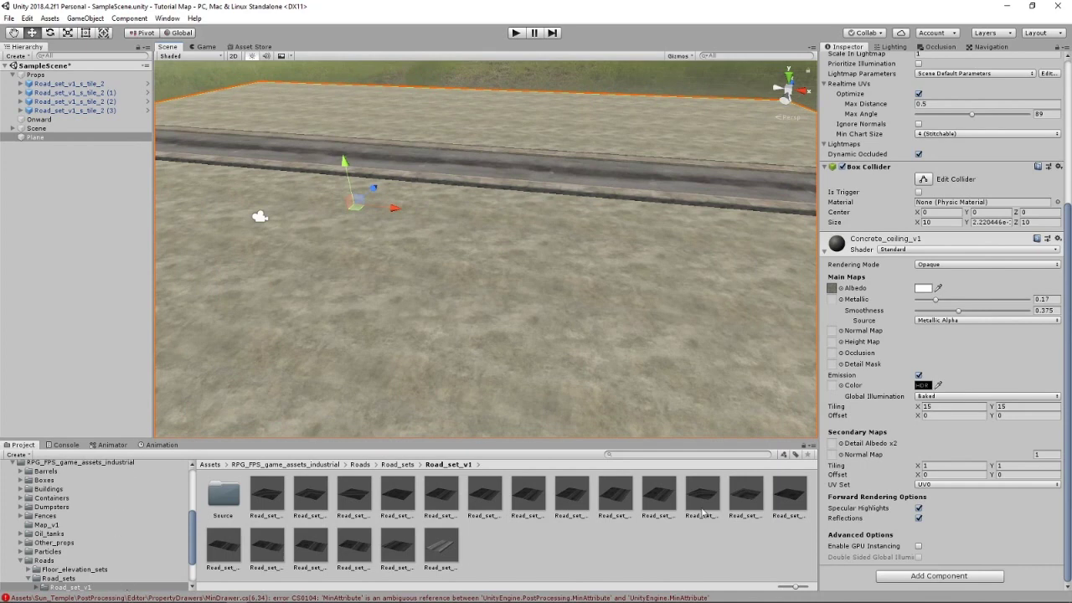
click(944, 468)
Step: Place the Rock2 prefab from the Rocks and Boulders 2 assets on the concrete ground beside the road and frame it
scroll(32, 515, up, 5)
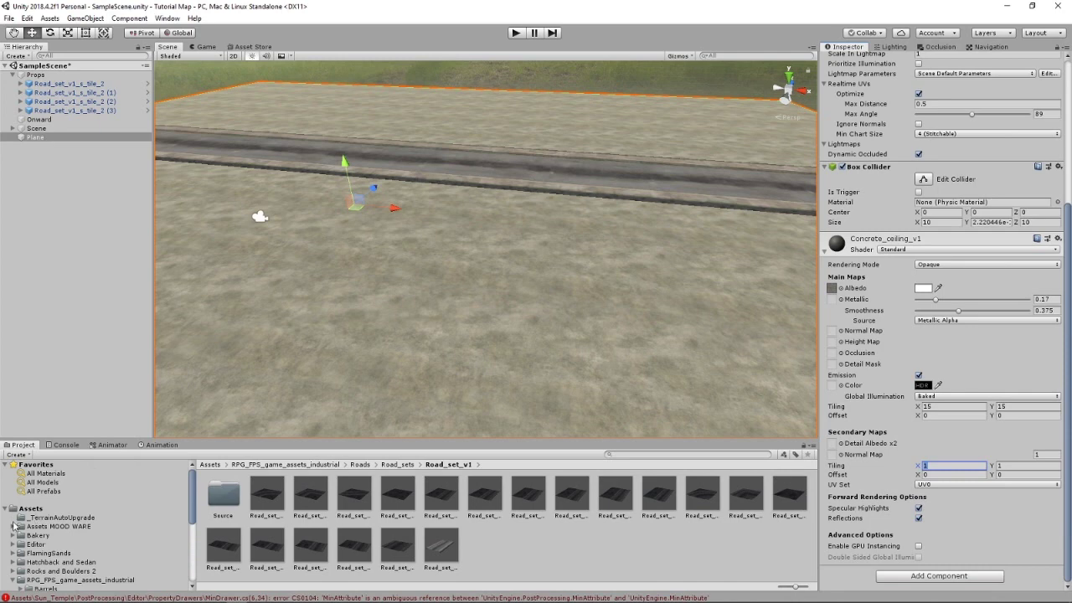
click(30, 572)
double_click(268, 498)
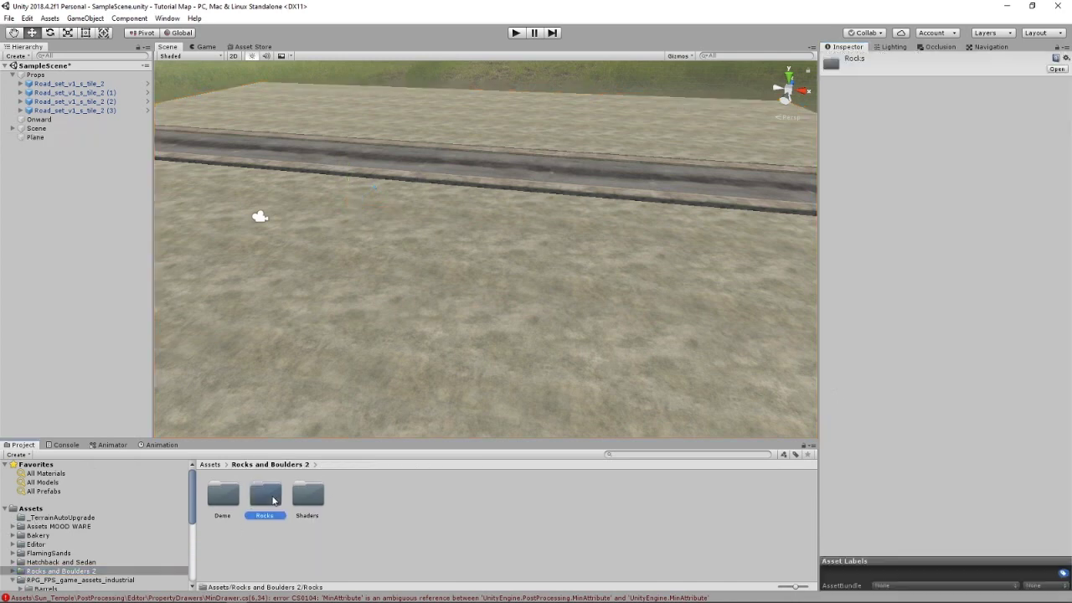
double_click(222, 494)
right_drag(515, 361, 509, 372)
drag(272, 556, 405, 288)
right_drag(656, 326, 596, 313)
key(f)
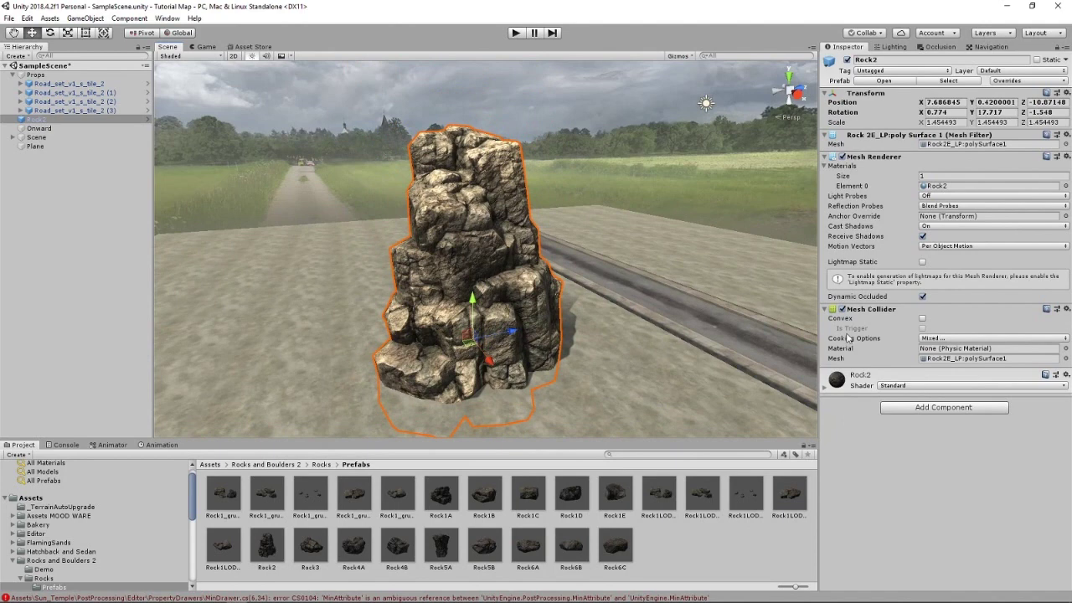
Step: Enable Lightmap Static and full Static on the Rock2 object and parent it under Props with the road tiles
click(923, 262)
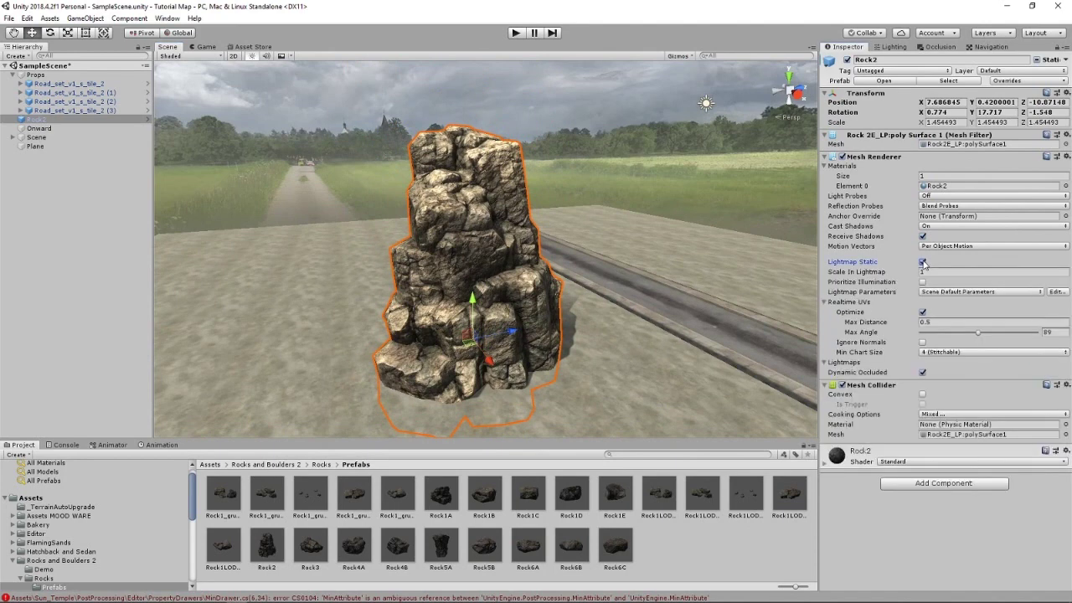
click(1036, 60)
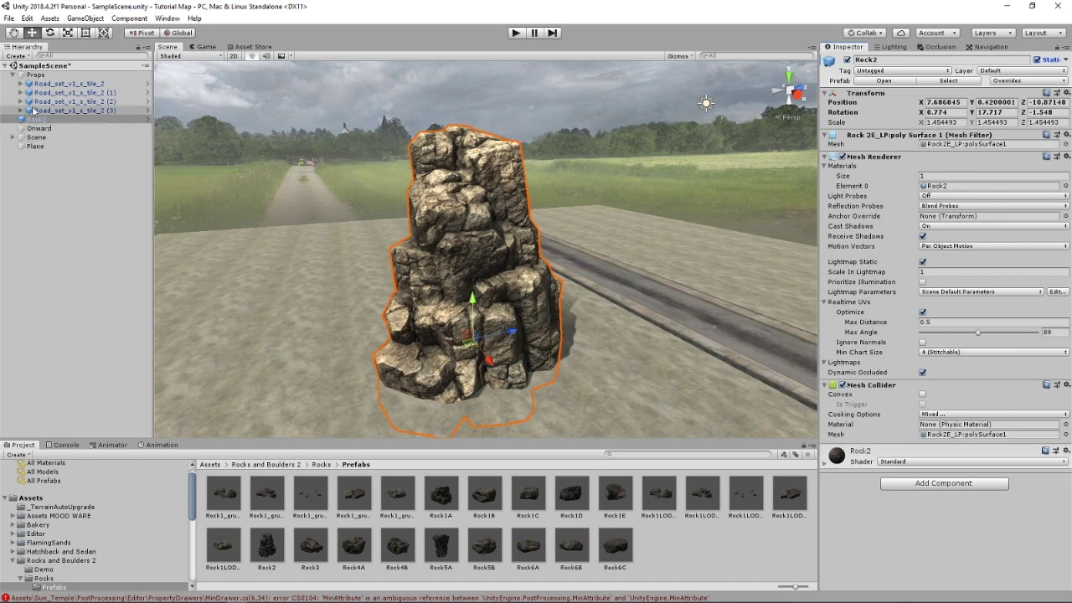
shift+click(57, 84)
drag(52, 109, 38, 75)
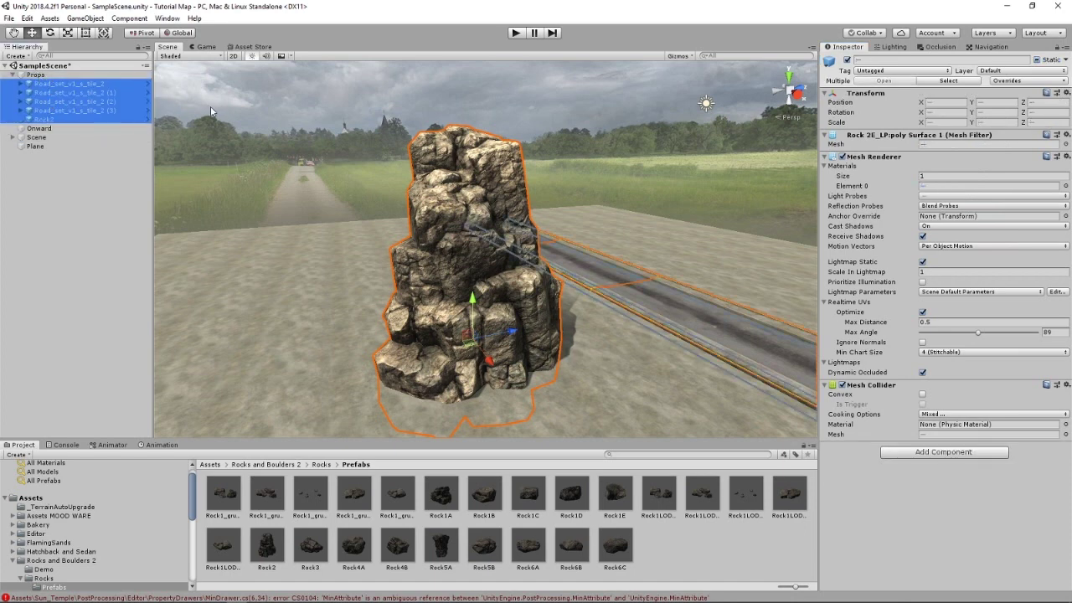
Step: Add a Mesh Renderer component to the Props parent object
click(35, 75)
click(943, 130)
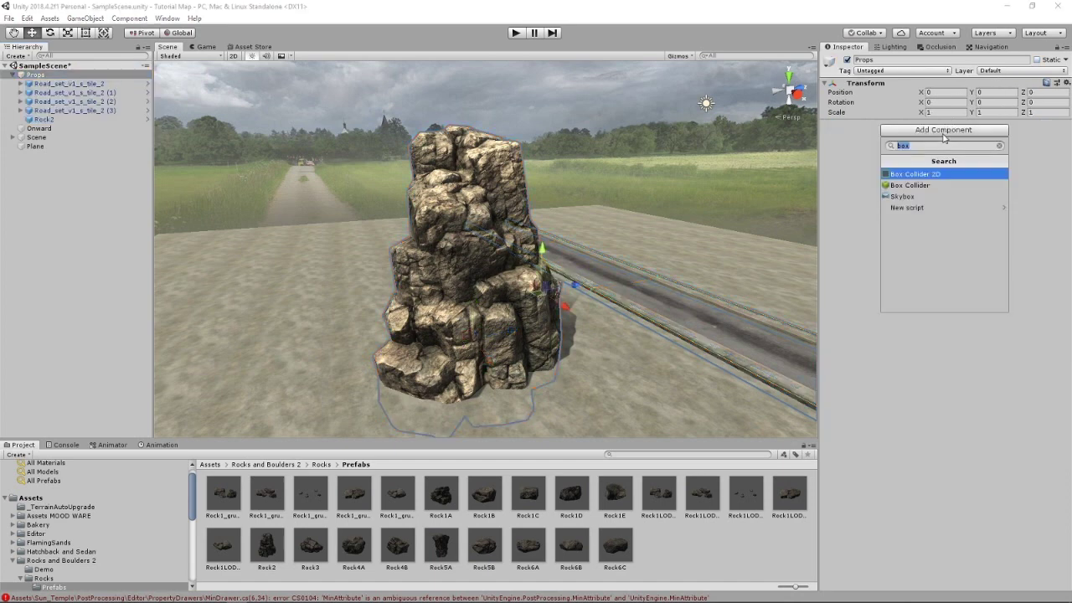
text(mn)
key(BackSpace)
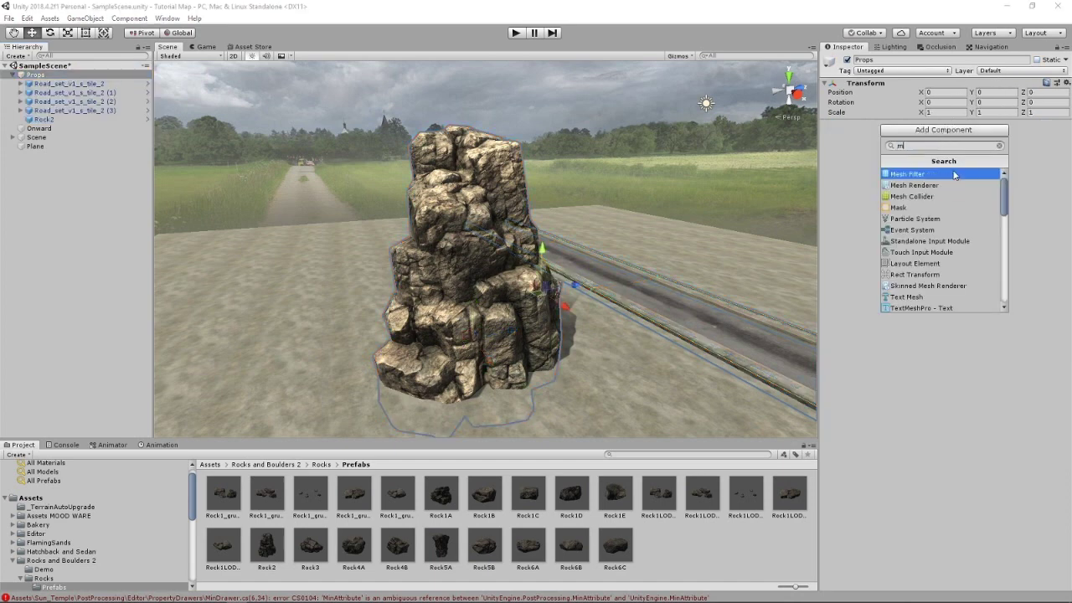
click(950, 185)
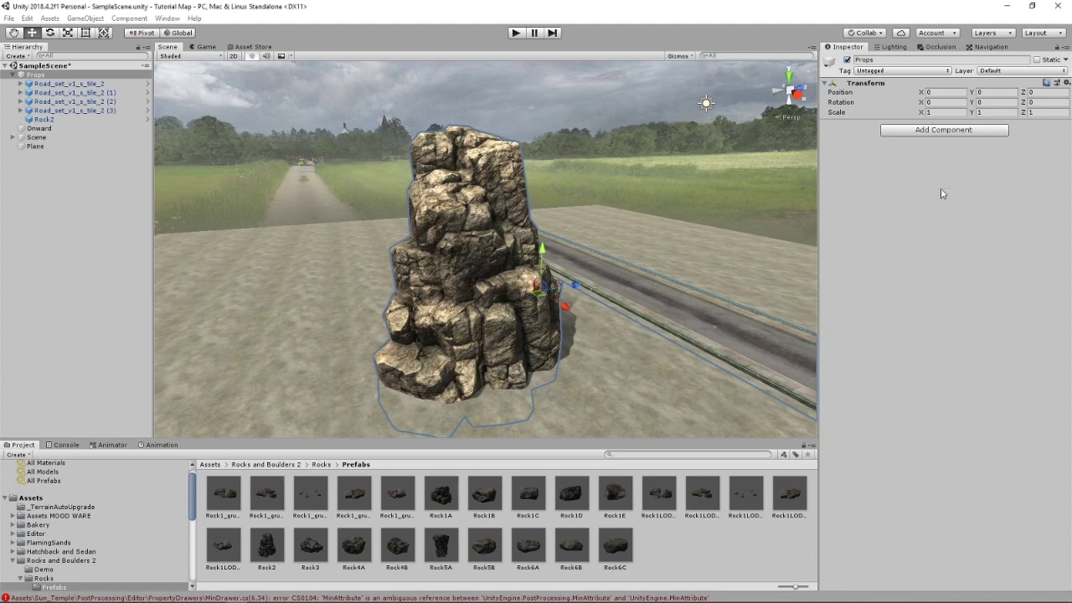
Step: Enable Lightmap Static and full Static on Props, applying both settings to all its child objects
click(922, 231)
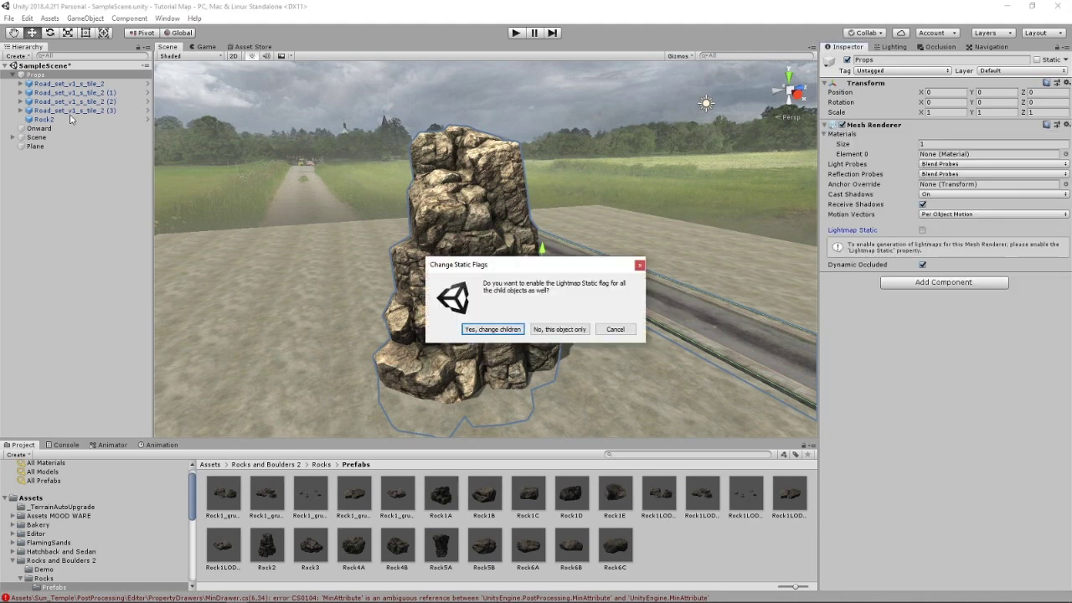
click(492, 329)
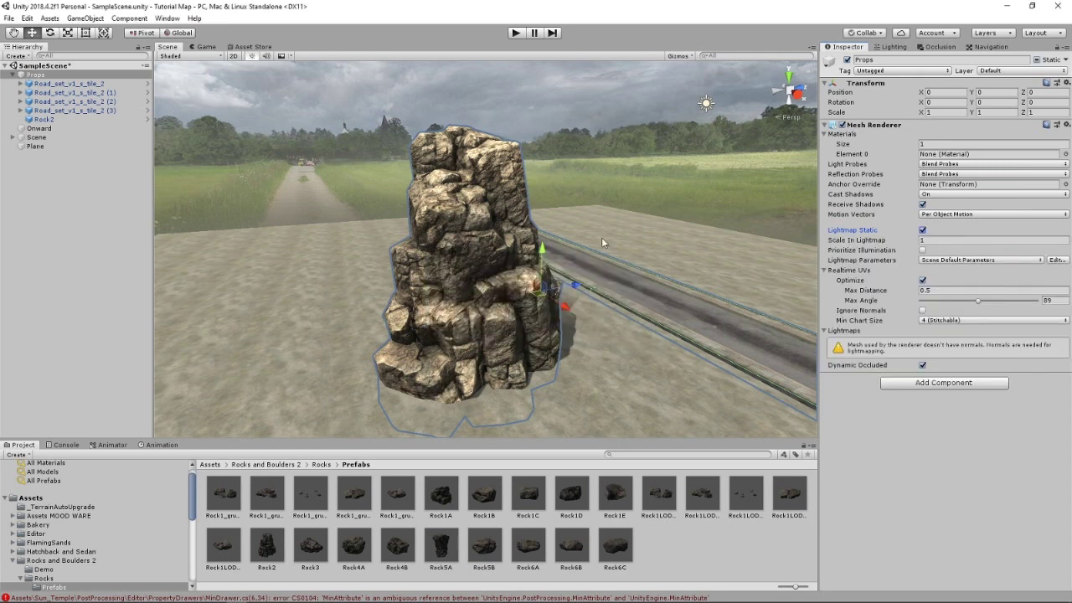
click(1037, 60)
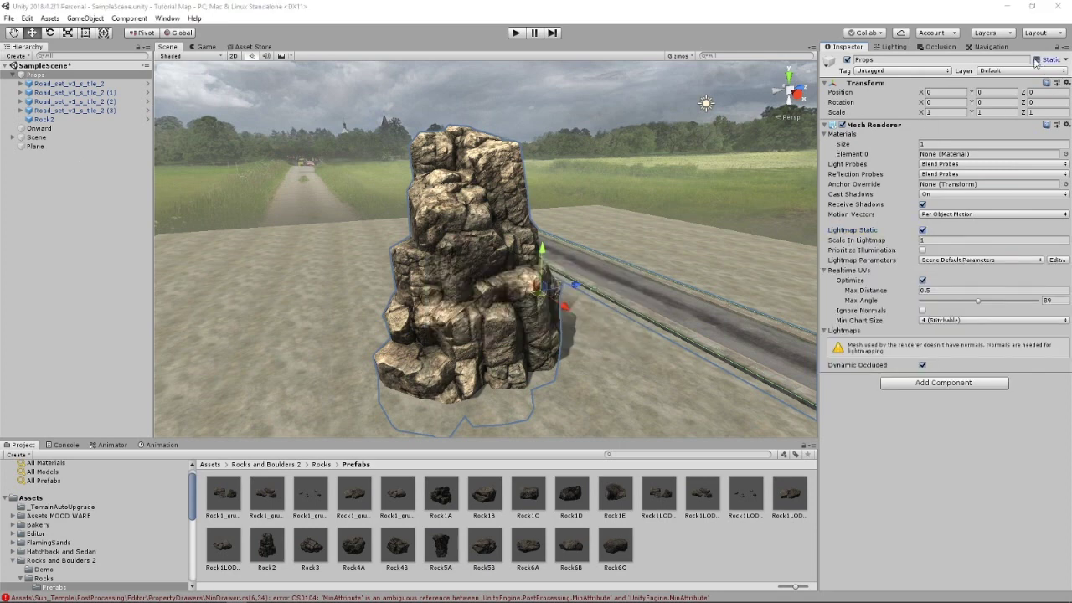
click(503, 328)
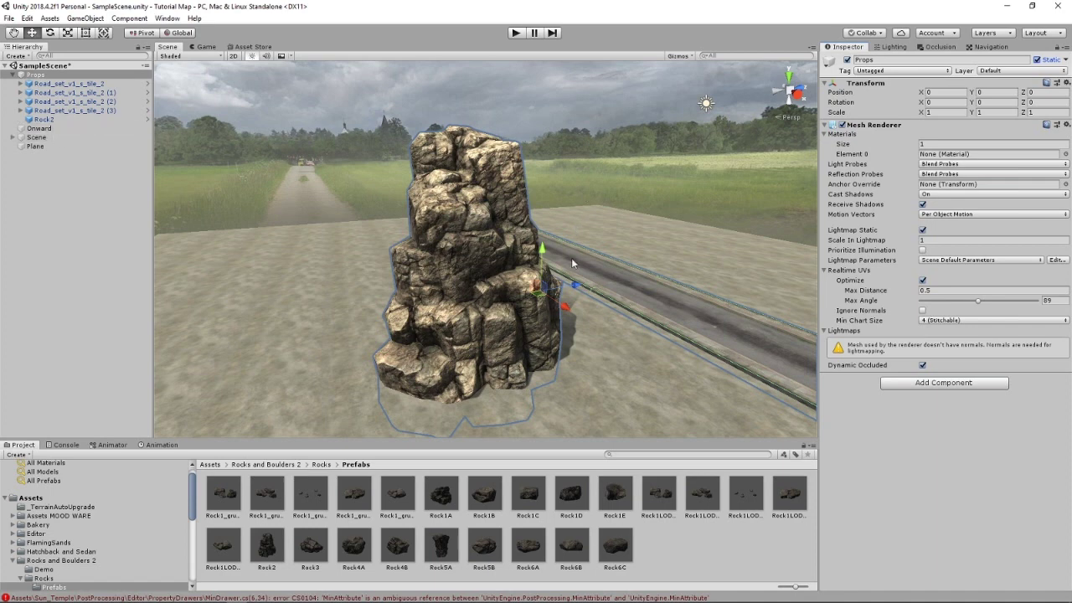
Step: Move the whole Props group along the Z axis to about -5.66
drag(559, 279, 671, 303)
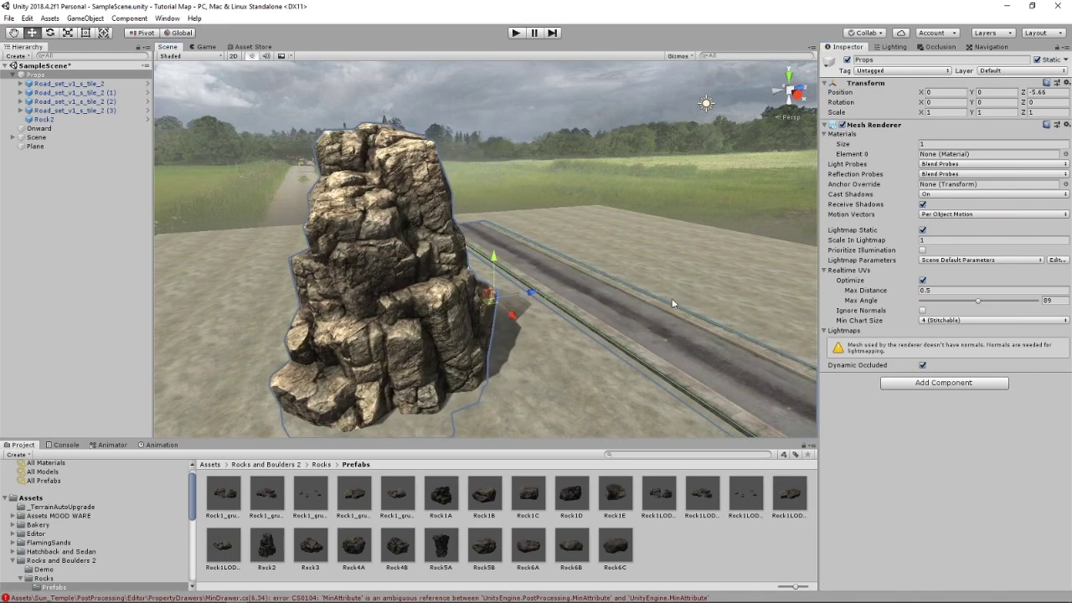
right_drag(641, 219, 681, 227)
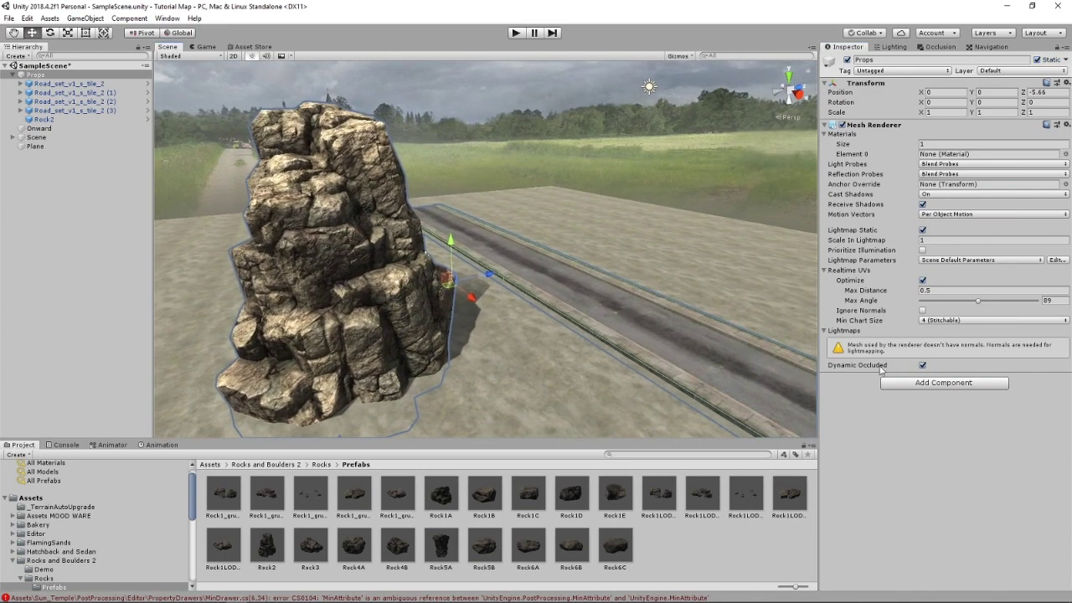
Step: Expand the Rock2 object's material settings and examine its rock texture up close
click(254, 272)
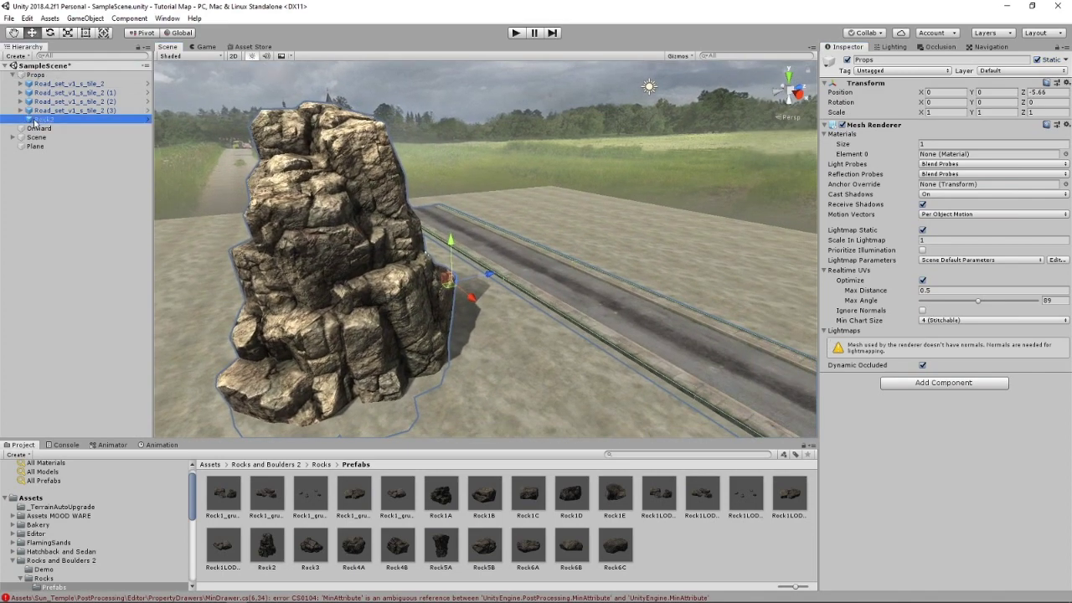
click(828, 465)
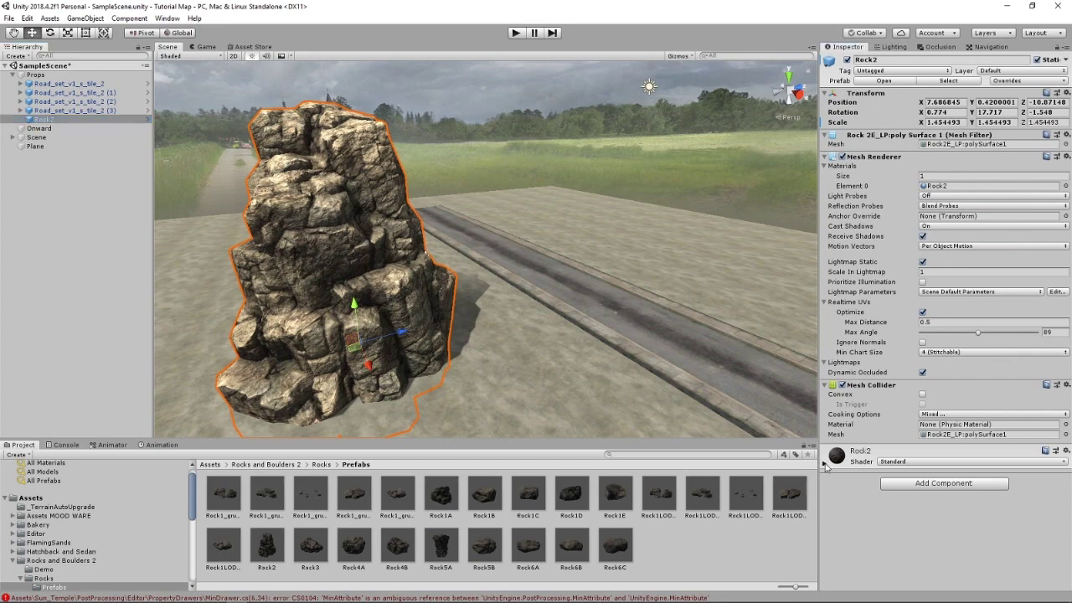
scroll(900, 378, down, 4)
right_drag(628, 280, 543, 162)
scroll(581, 181, up, 9)
scroll(582, 182, down, 3)
scroll(651, 249, up, 5)
right_drag(651, 249, 560, 136)
scroll(554, 221, down, 4)
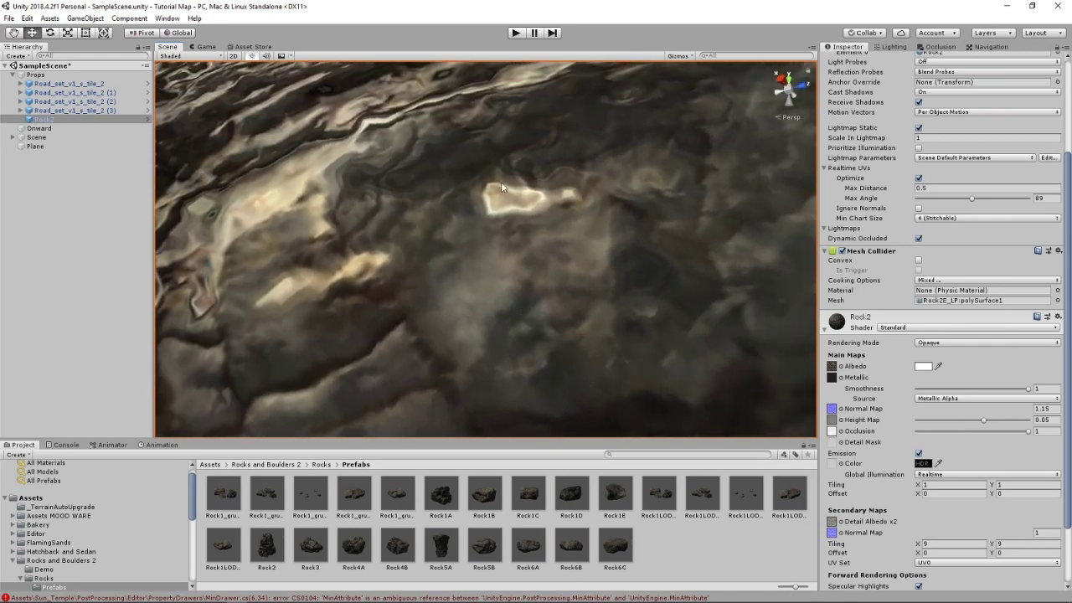
right_drag(501, 185, 450, 286)
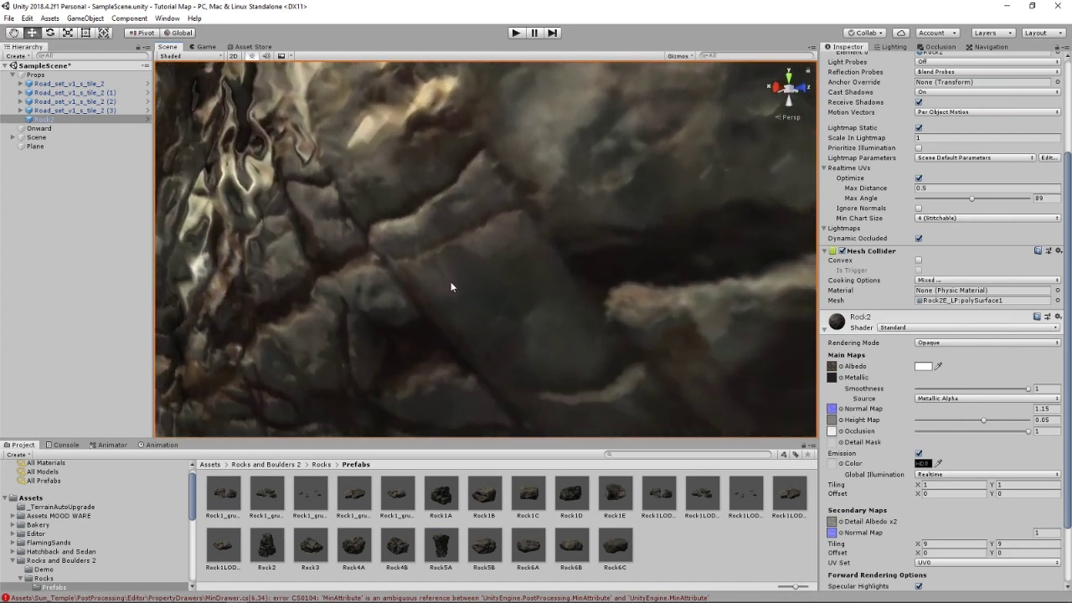
key(f)
Step: Set the Rock2 material's emission Global Illumination to Baked and clear its Height Map to None
click(949, 474)
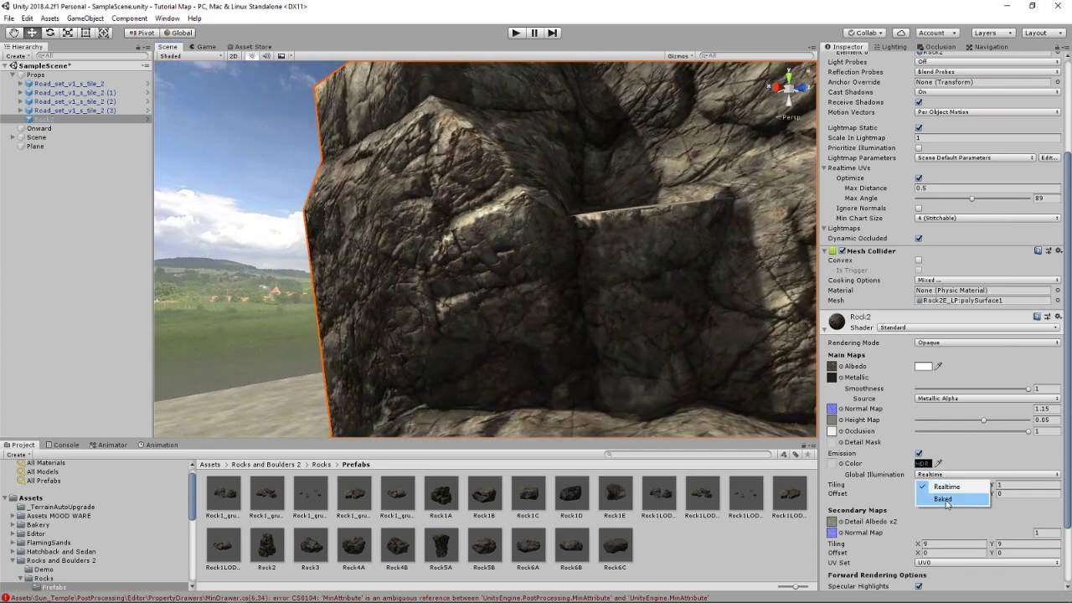
click(944, 499)
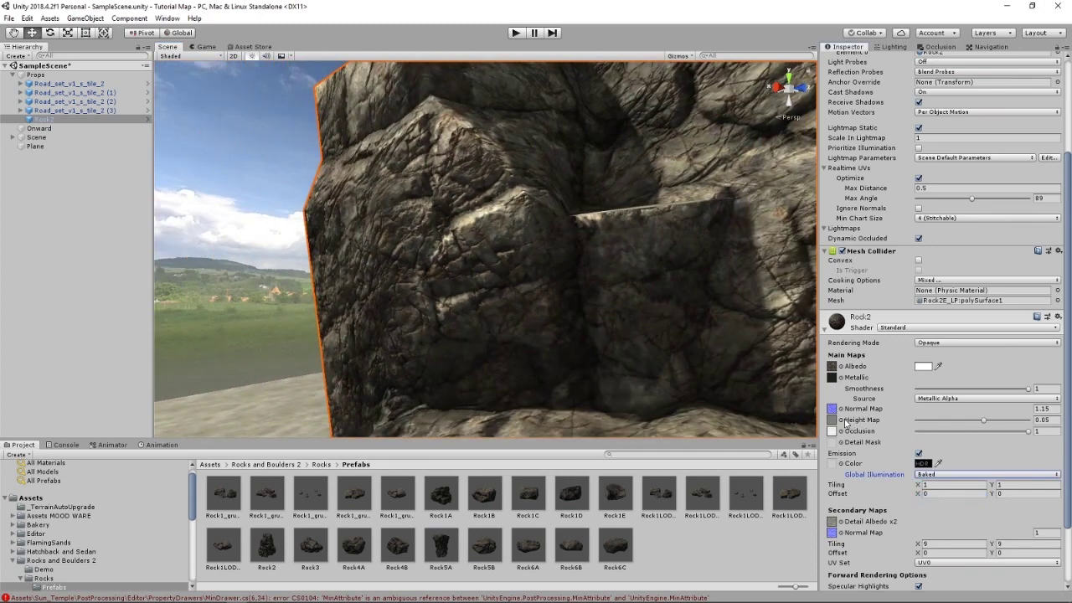
click(840, 419)
scroll(400, 267, down, 3)
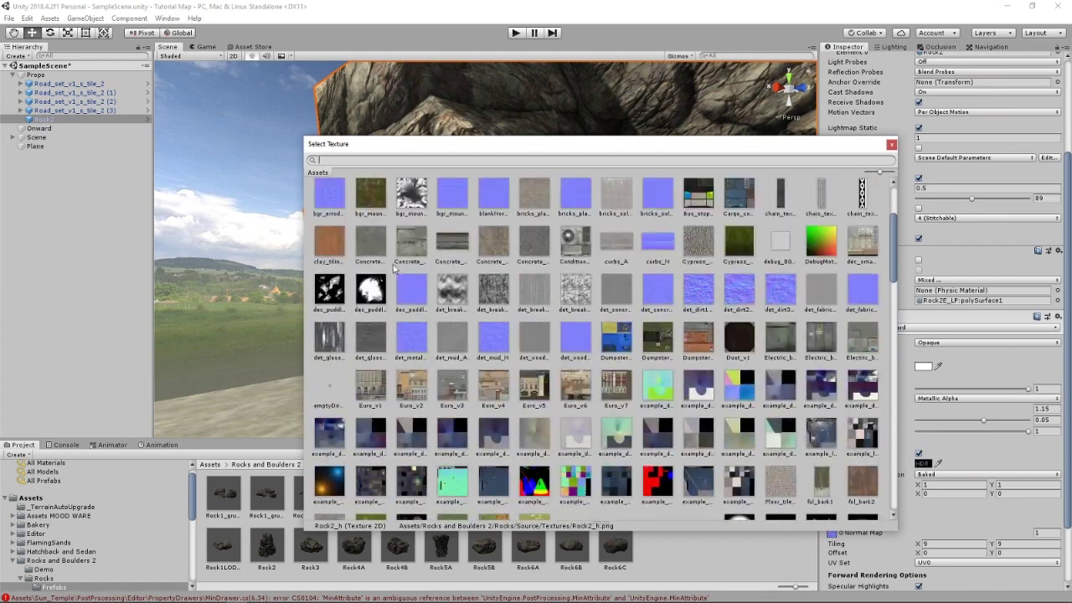
scroll(393, 266, up, 3)
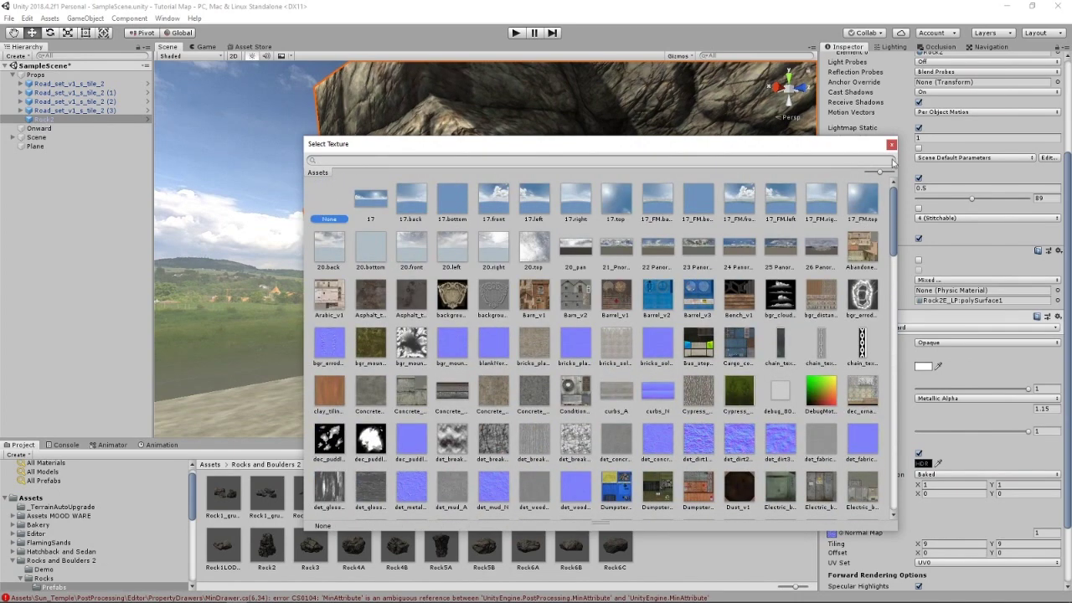
click(891, 144)
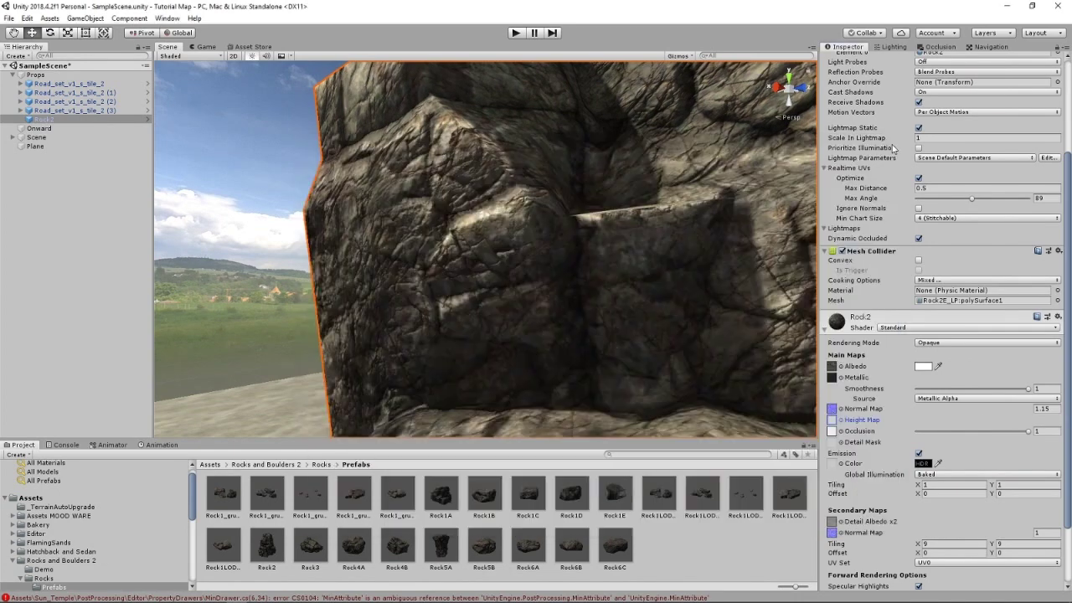
Step: Lower the Rock2 material's Smoothness to about 0.58 and its Occlusion to about 0.595
click(982, 388)
click(987, 431)
drag(986, 432, 982, 432)
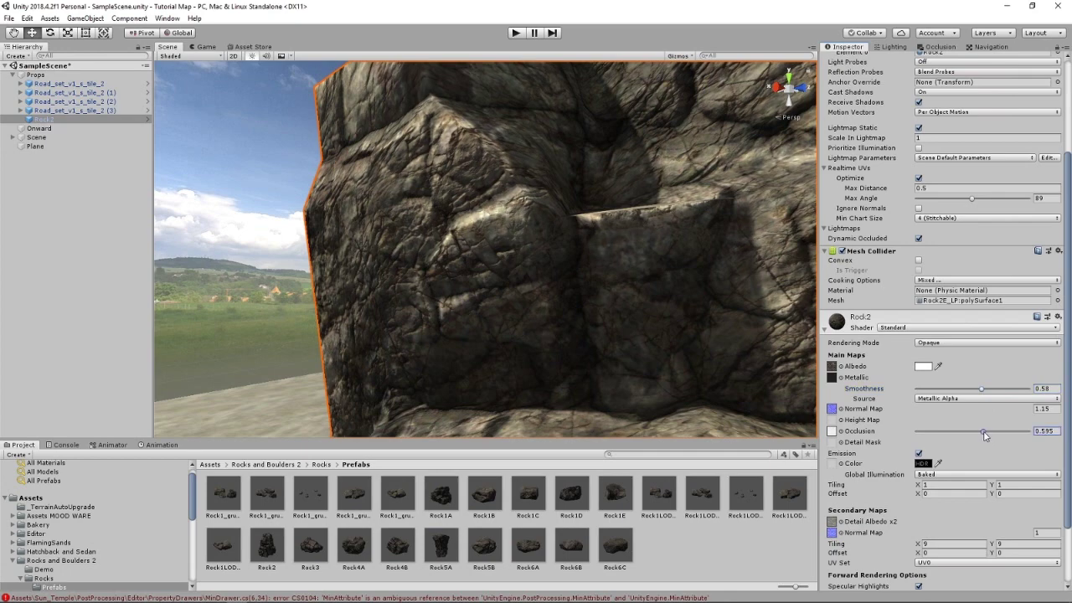
Step: Scale the Rock2 object to 4 on the X, Y and Z axes
right_drag(457, 147, 791, 242)
scroll(582, 276, down, 7)
alt+drag(789, 242, 679, 357)
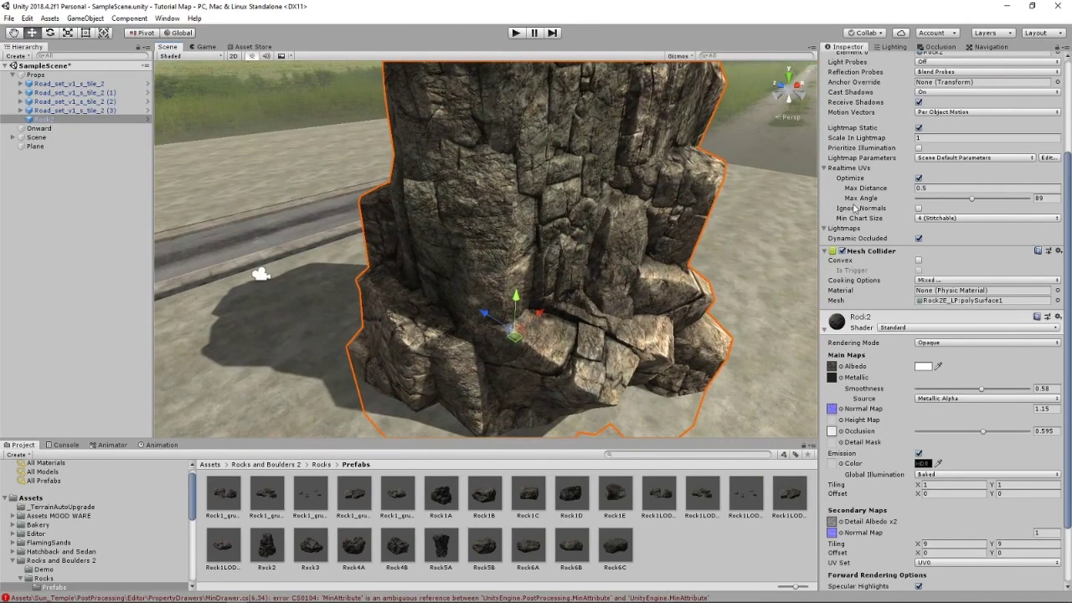
scroll(858, 200, up, 5)
click(959, 122)
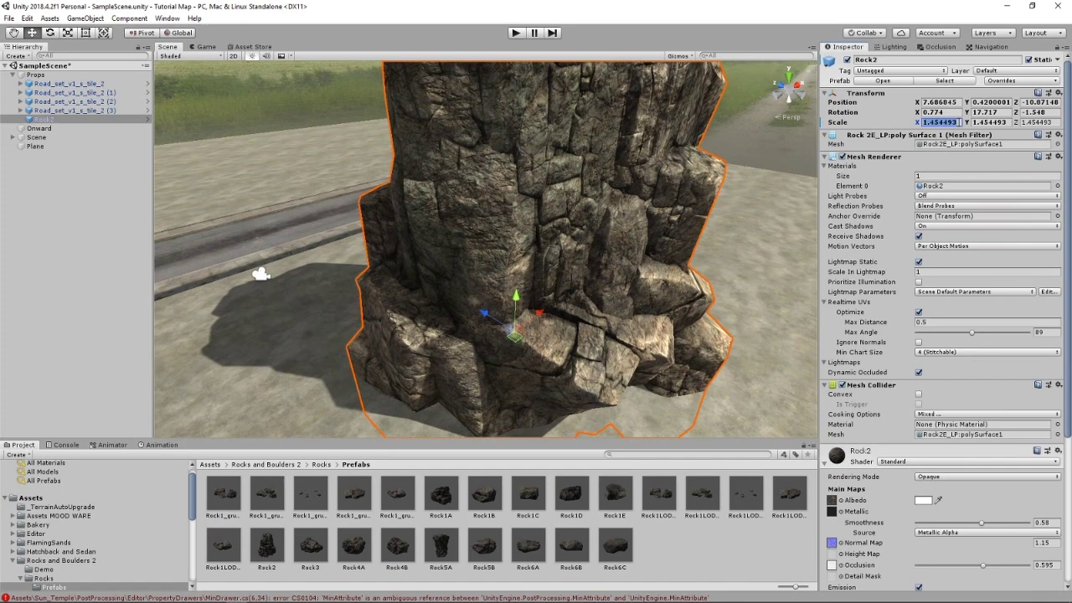
text(4)
key(Tab)
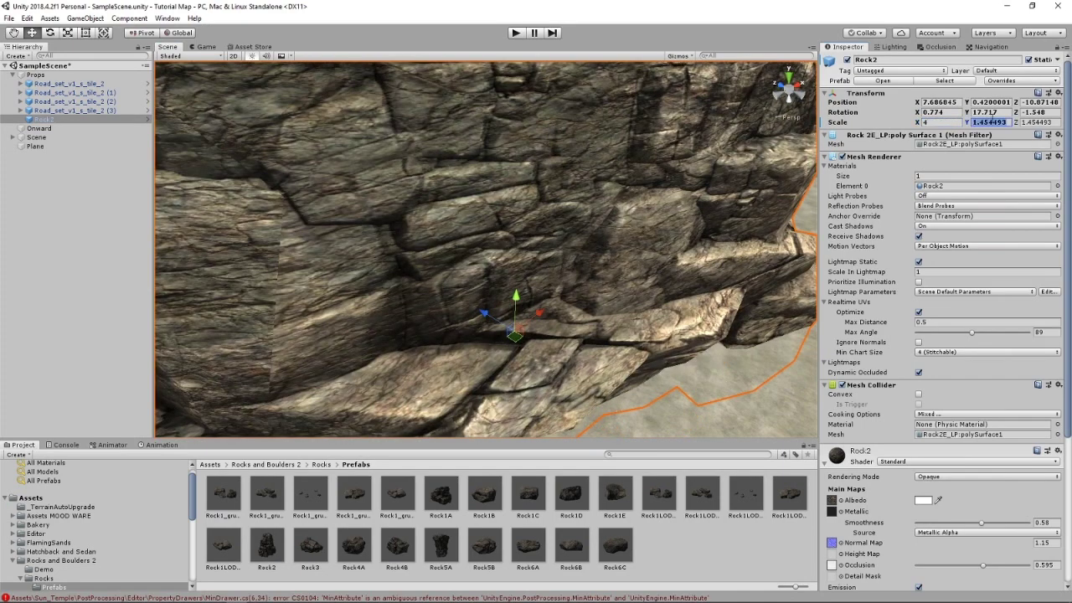
text(4)
key(Tab)
text(4)
Step: Reposition the enlarged rock away from the road to about -23.73 on Z and raise it to about 3.74 on Y
alt+drag(634, 238, 704, 259)
right_drag(704, 259, 653, 249)
scroll(650, 249, down, 10)
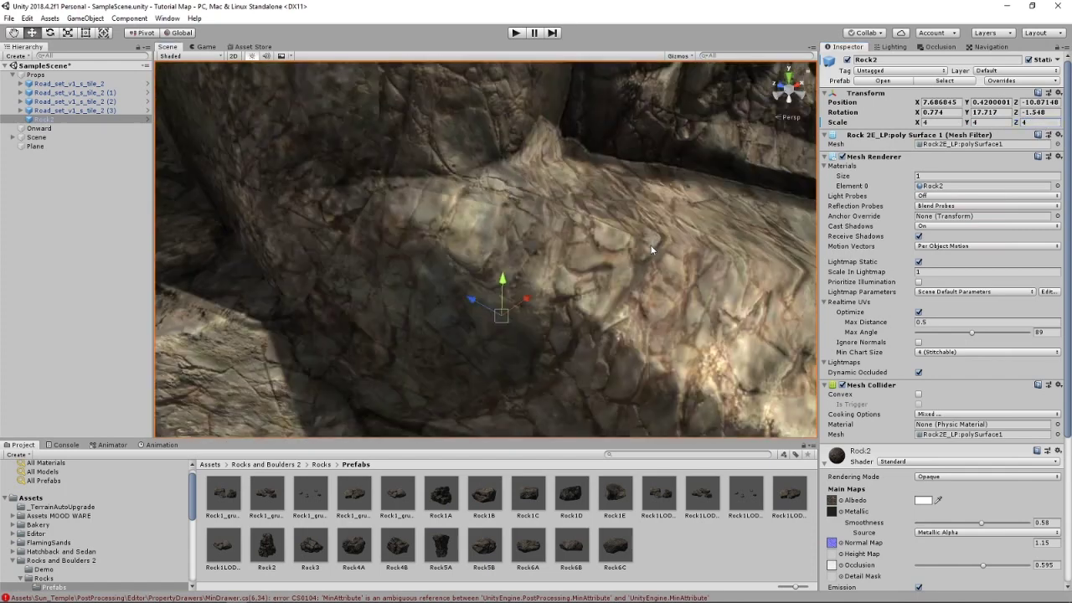
drag(507, 262, 574, 305)
right_drag(569, 304, 633, 272)
right_drag(475, 350, 452, 370)
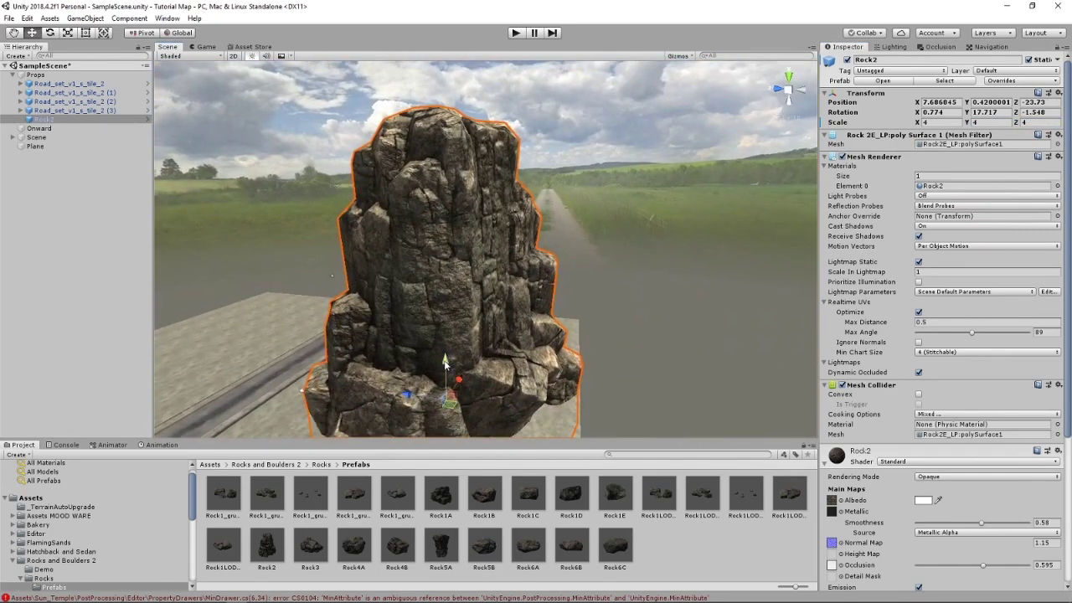
drag(446, 363, 445, 339)
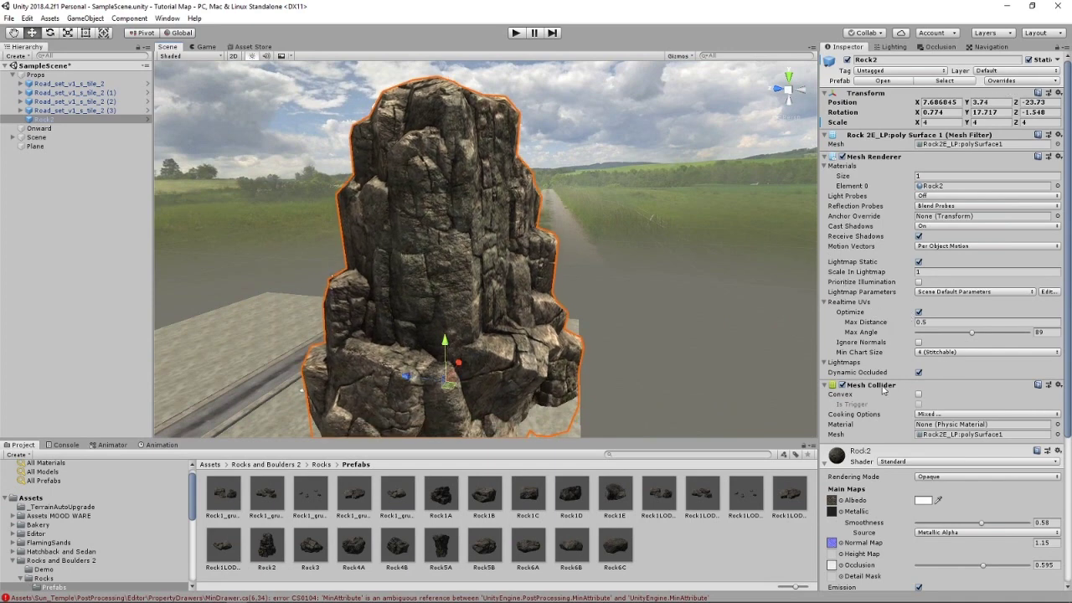
Step: Set the Rock2 material's Secondary Maps tiling to 27 in X and 27 in Y
scroll(883, 390, down, 4)
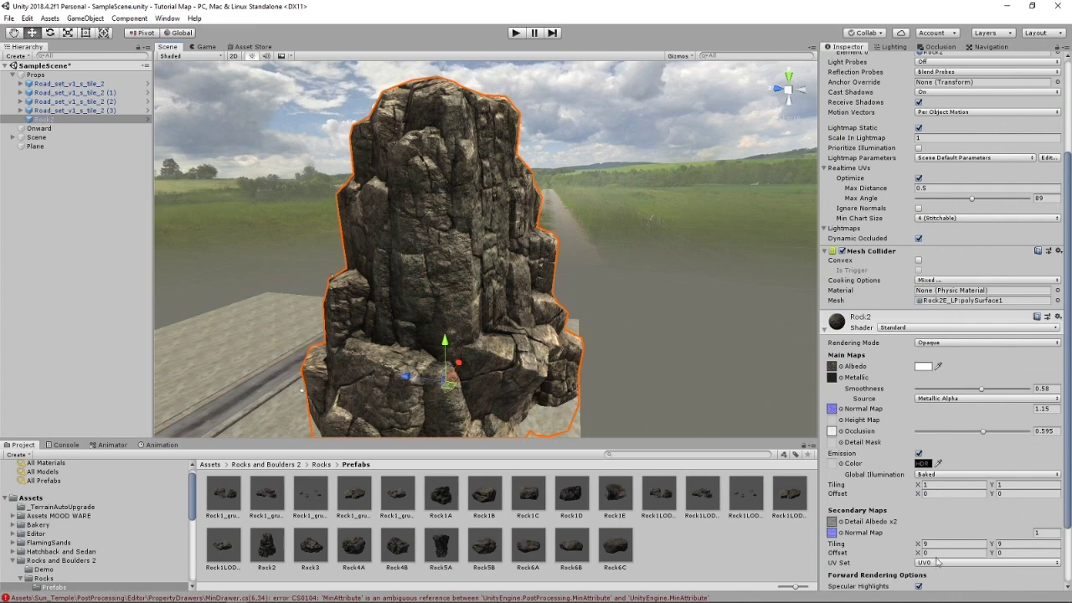
click(936, 543)
scroll(963, 363, up, 5)
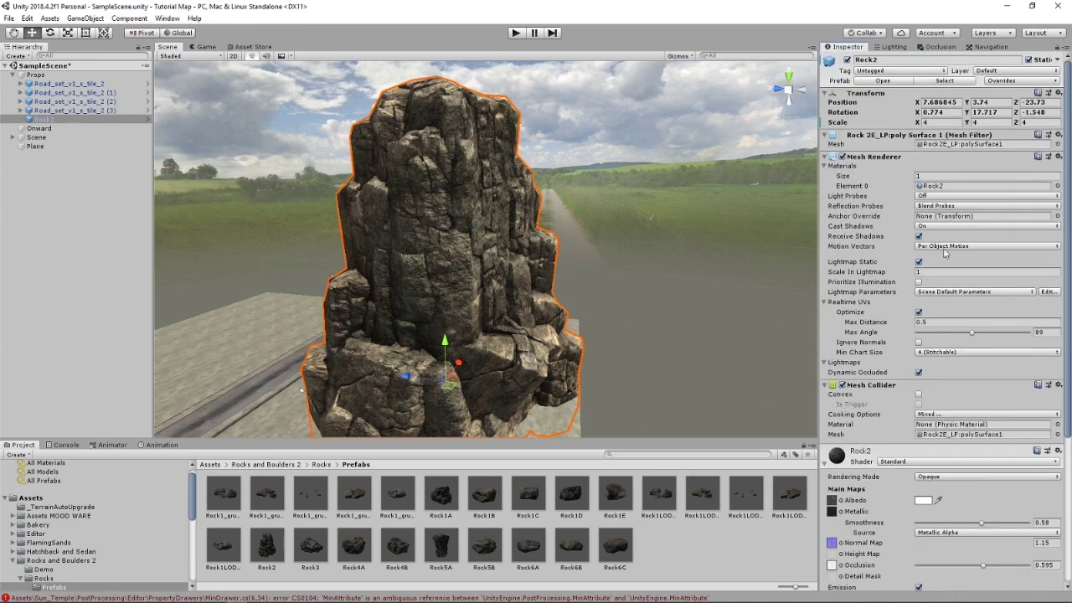
scroll(971, 335, down, 5)
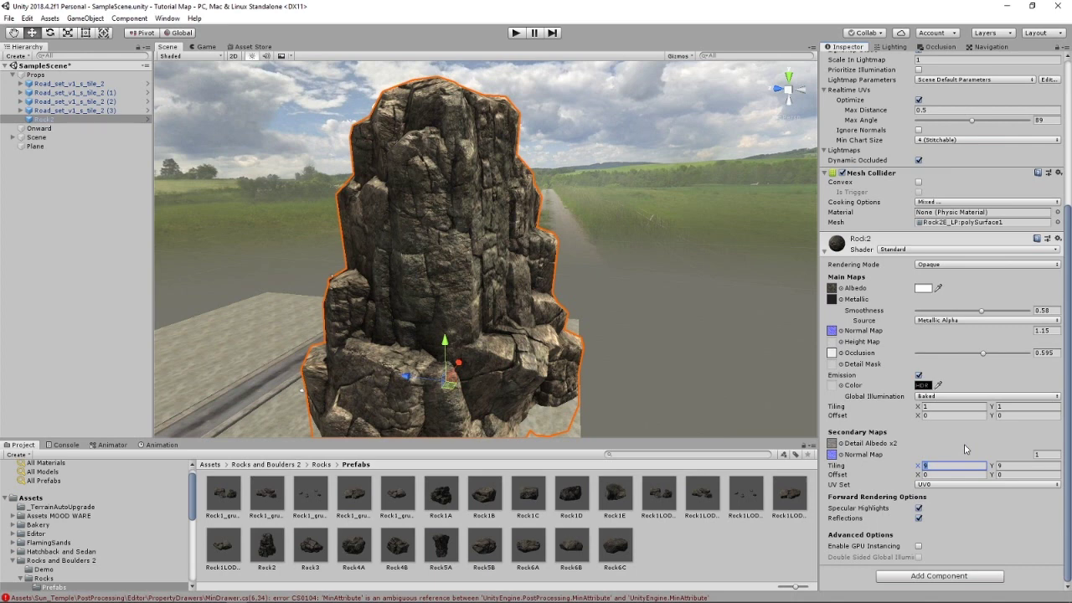
text(27)
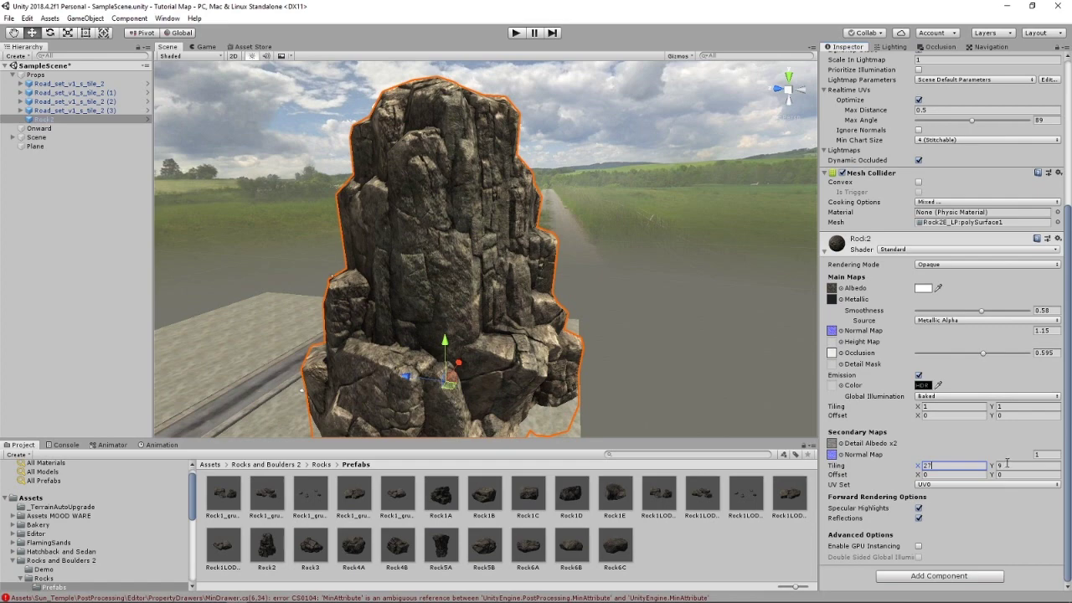
click(1006, 464)
text(27)
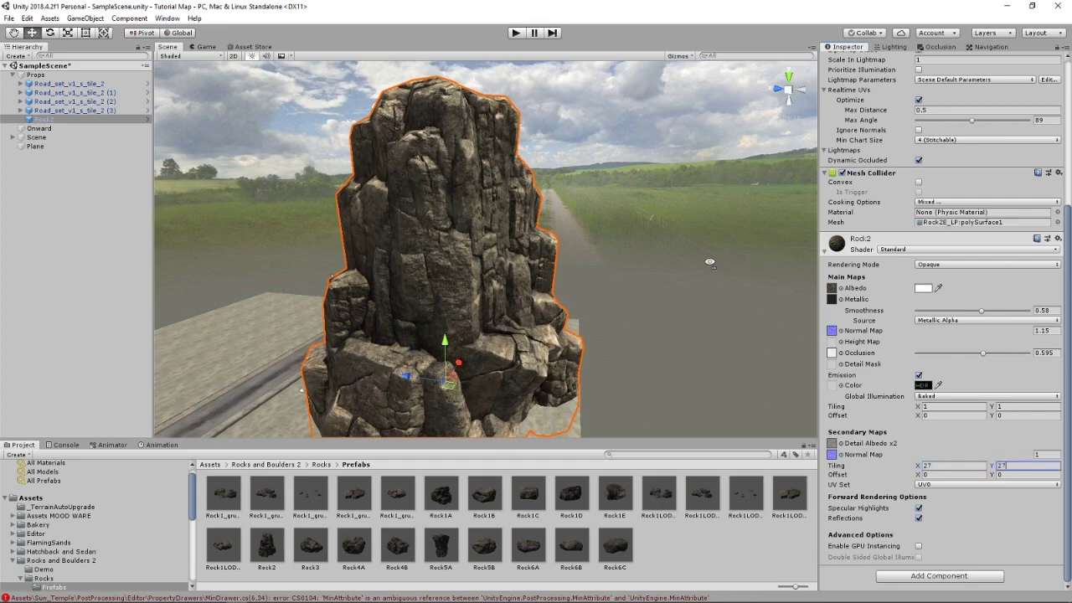
Step: Examine the rock's detail texture up close, along its base and from below for sharpness and repetition
key(w)
right_drag(710, 263, 631, 261)
scroll(641, 292, up, 4)
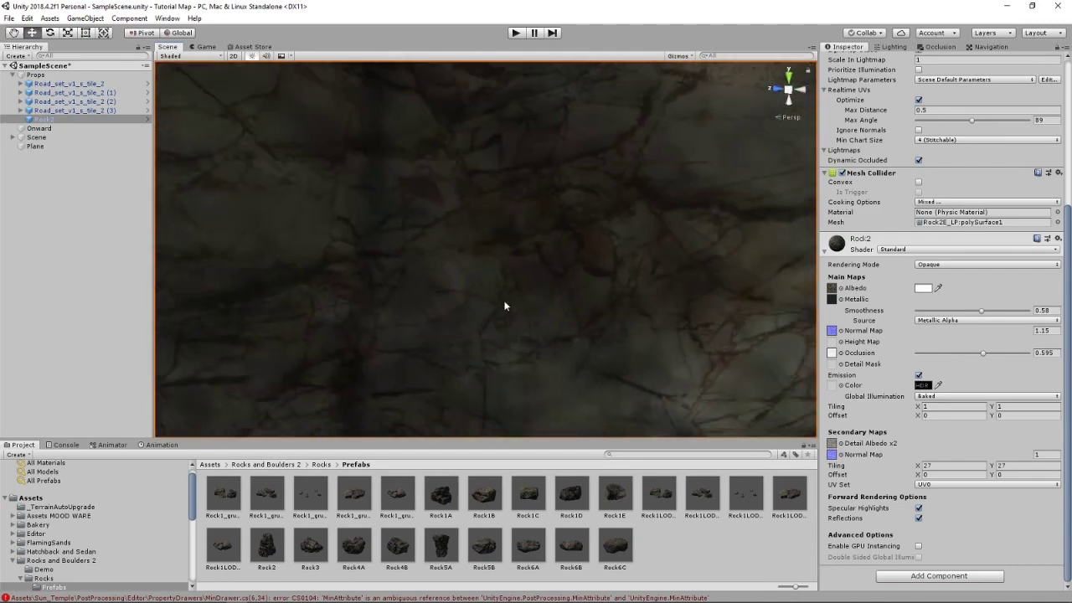
scroll(523, 279, down, 5)
right_drag(522, 279, 630, 284)
scroll(430, 340, down, 2)
scroll(566, 293, down, 1)
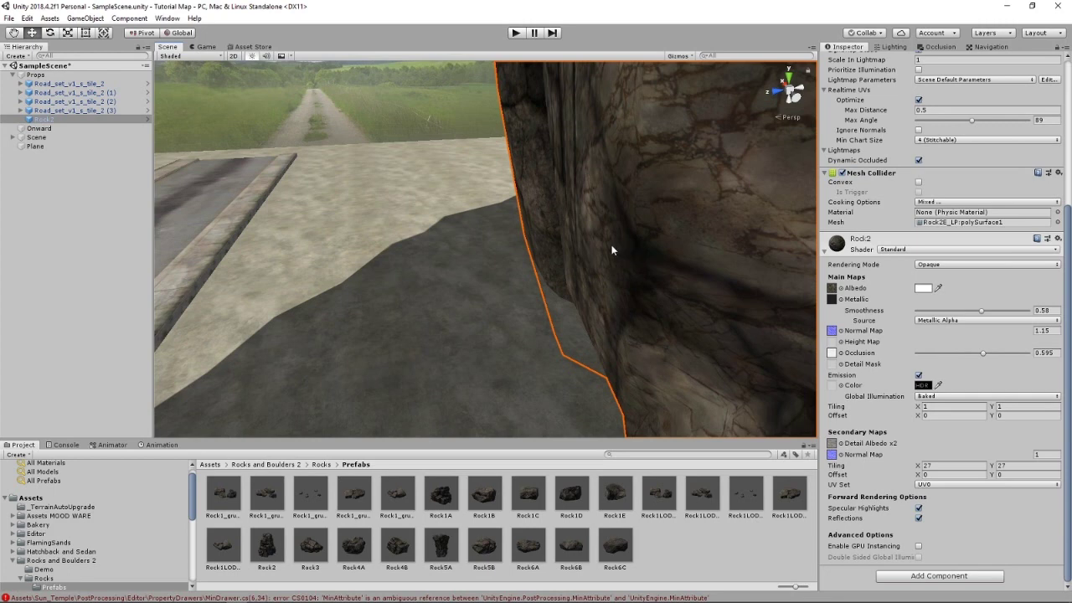
right_drag(606, 236, 631, 295)
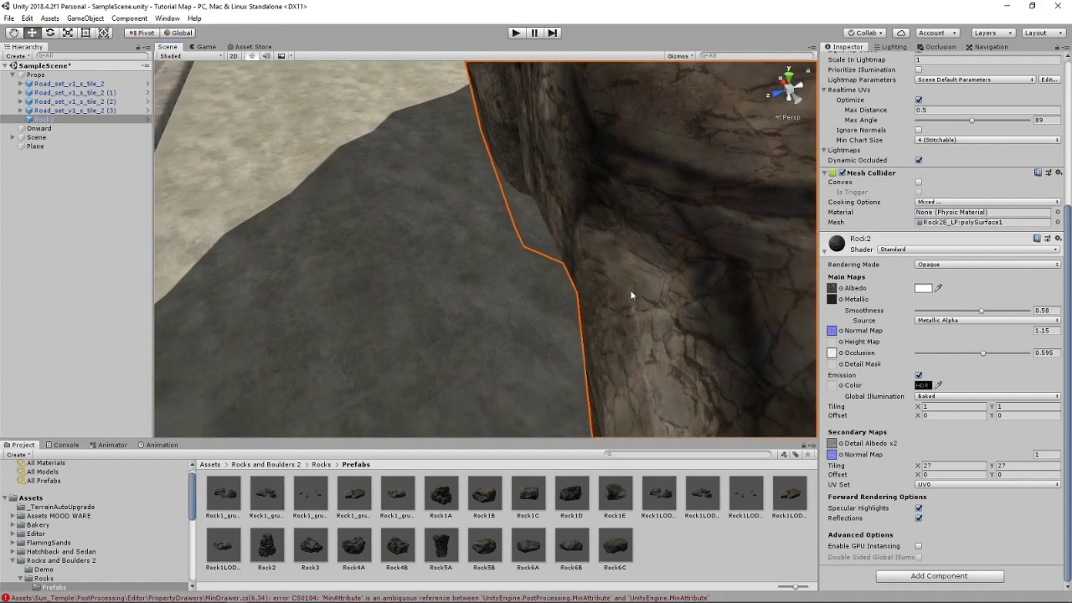
right_drag(604, 261, 671, 216)
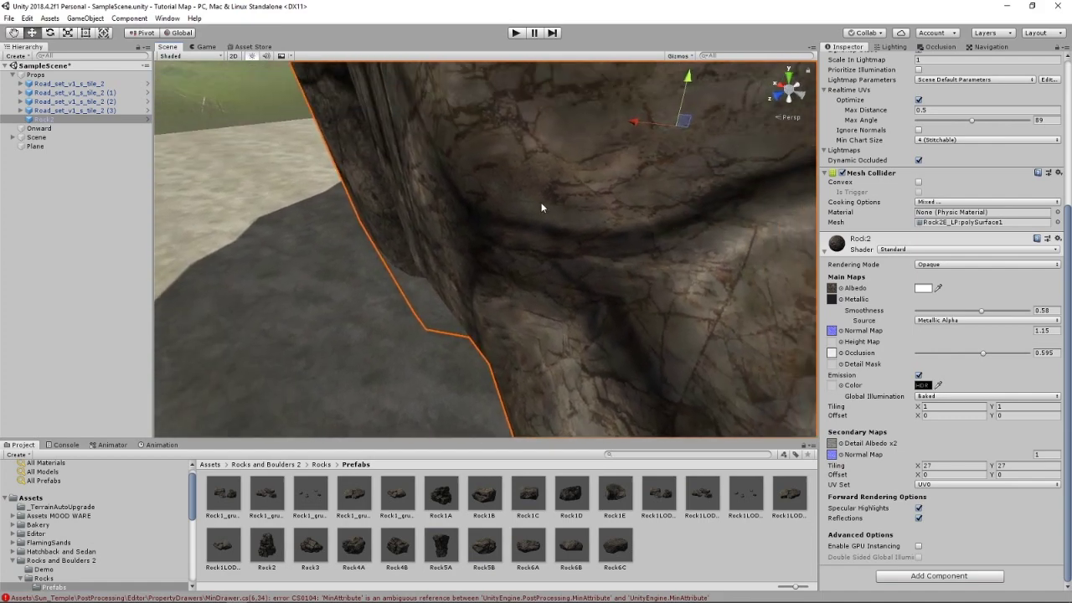
right_drag(542, 206, 579, 205)
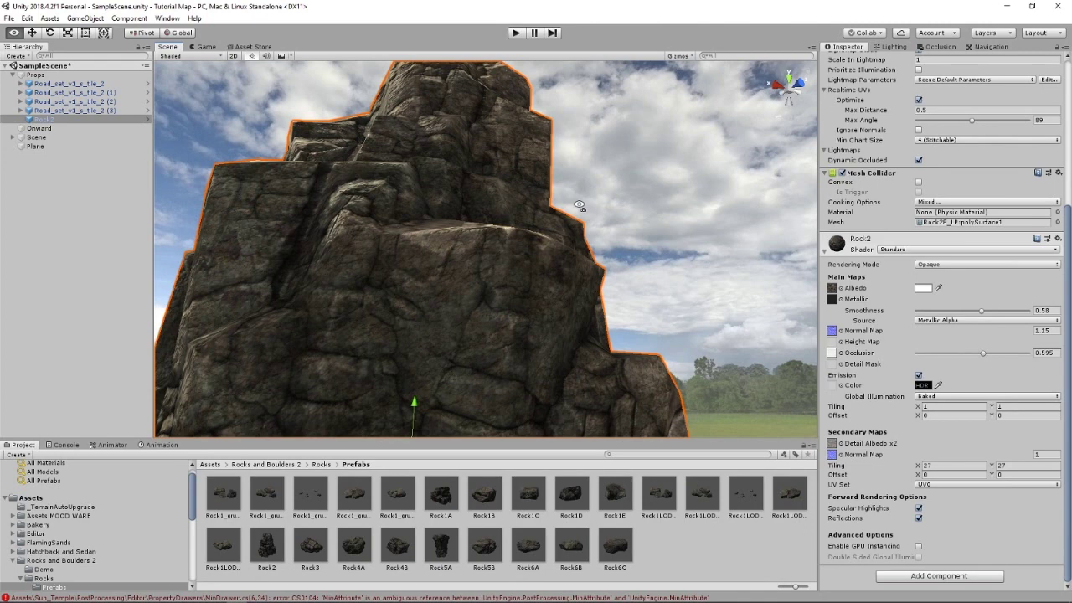
Step: Add the Rock5A prefab to the concrete ground beside the large Rock2 object
right_drag(579, 205, 578, 206)
right_drag(682, 150, 648, 304)
right_drag(531, 339, 395, 369)
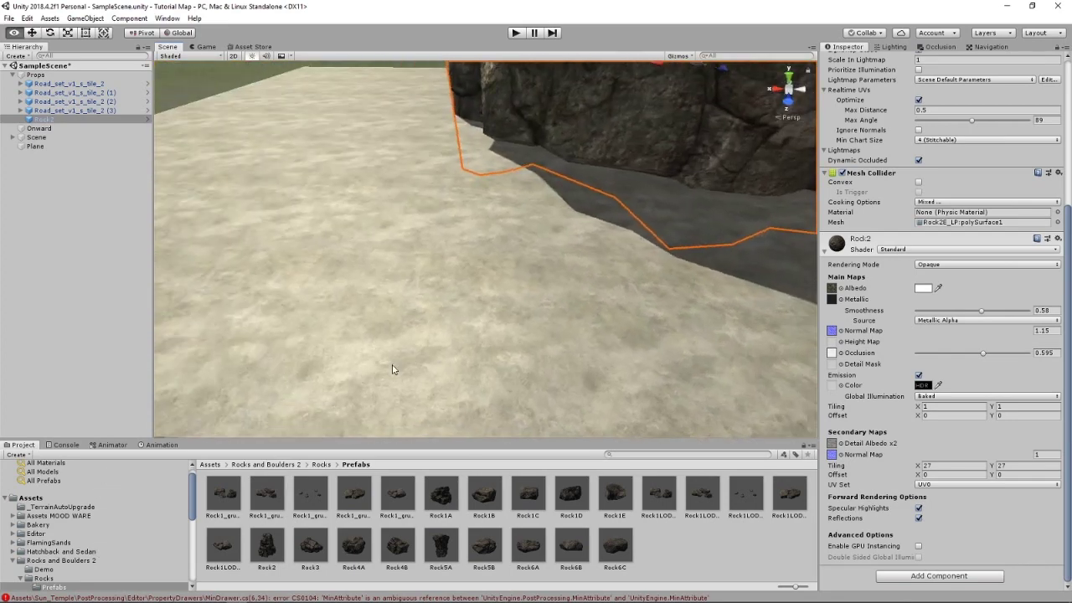
right_drag(426, 337, 553, 310)
right_drag(469, 310, 445, 552)
drag(445, 553, 567, 345)
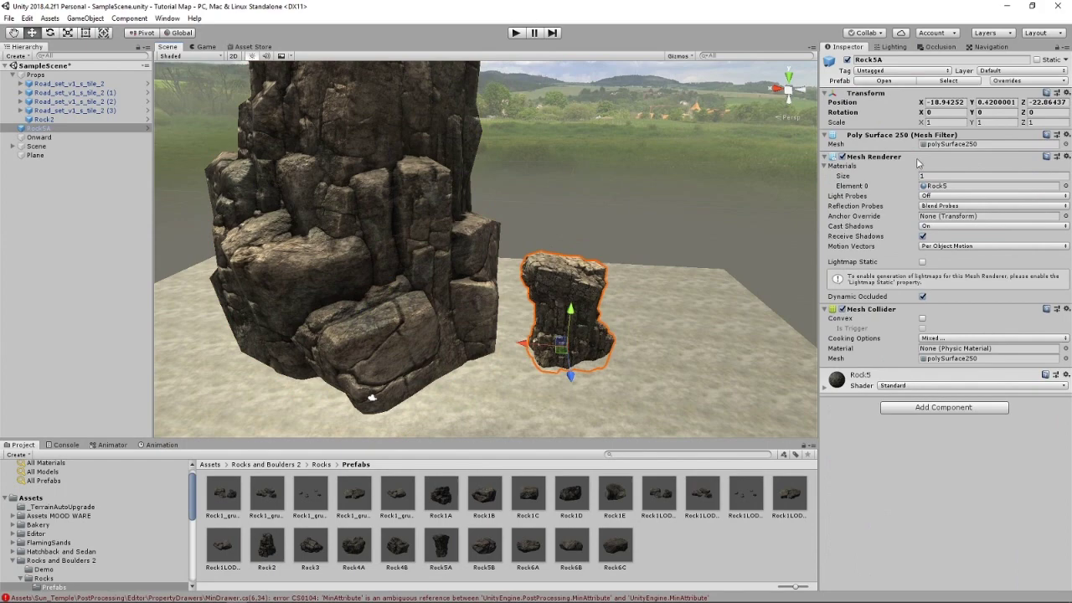
Step: Remove the height map texture from the Rock5 material and make Rock5A lightmap static
click(826, 389)
click(843, 479)
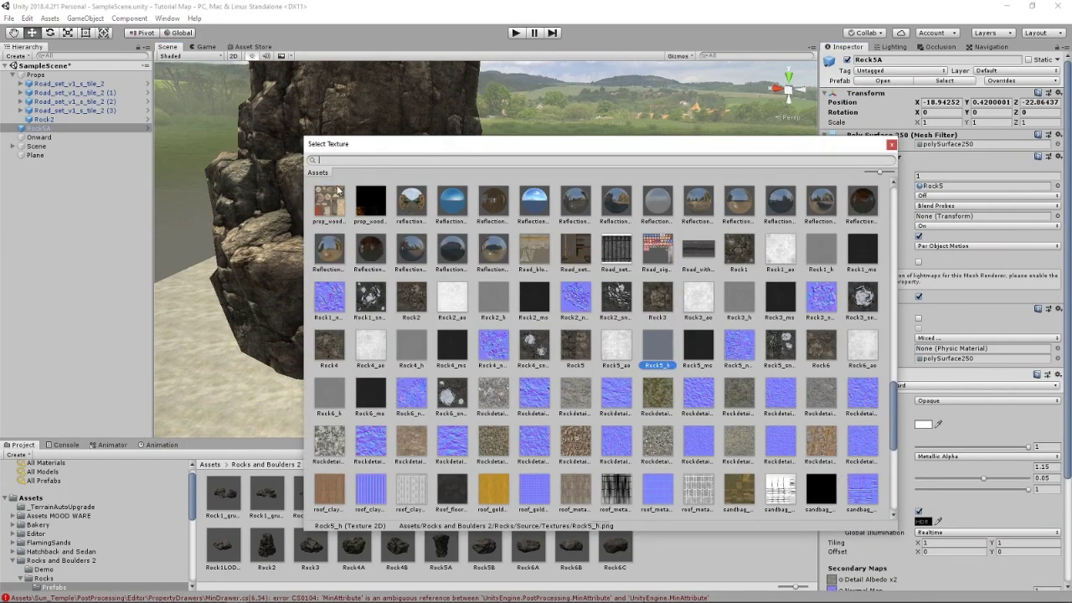
scroll(357, 250, up, 15)
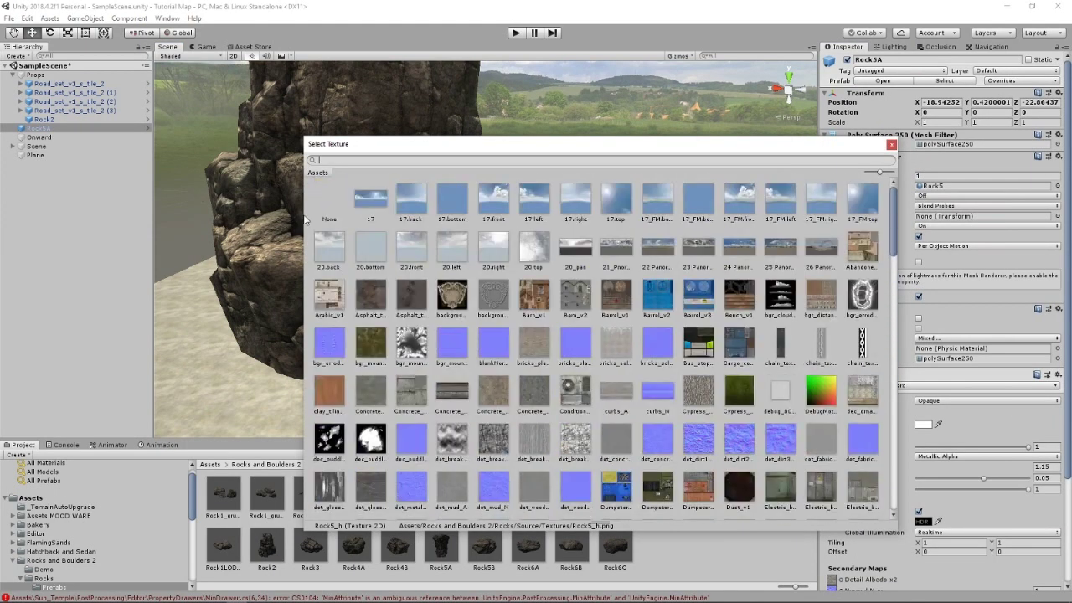
click(329, 209)
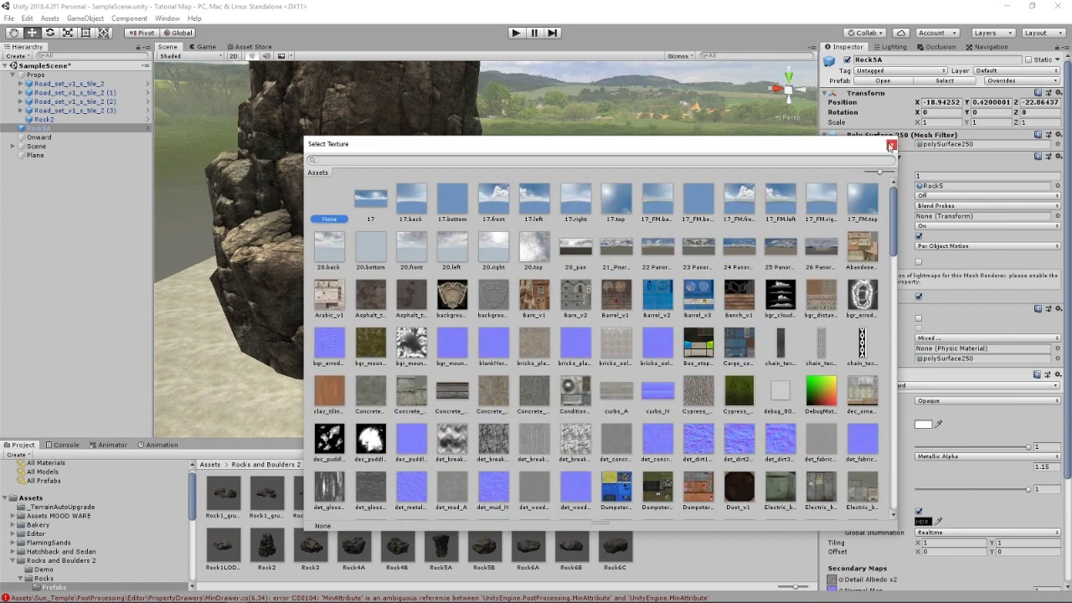
click(890, 145)
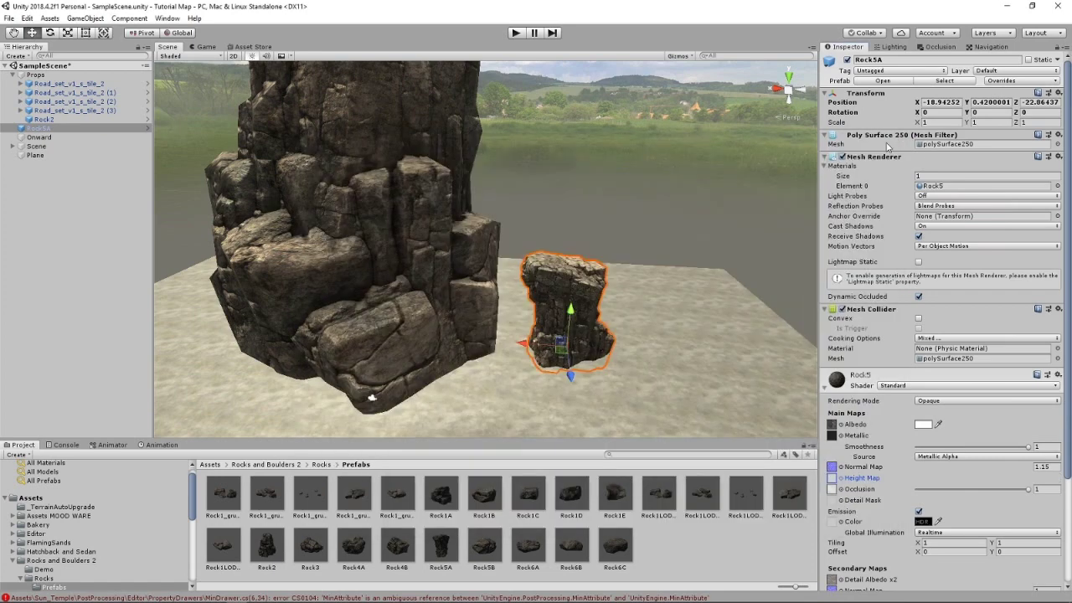
click(919, 262)
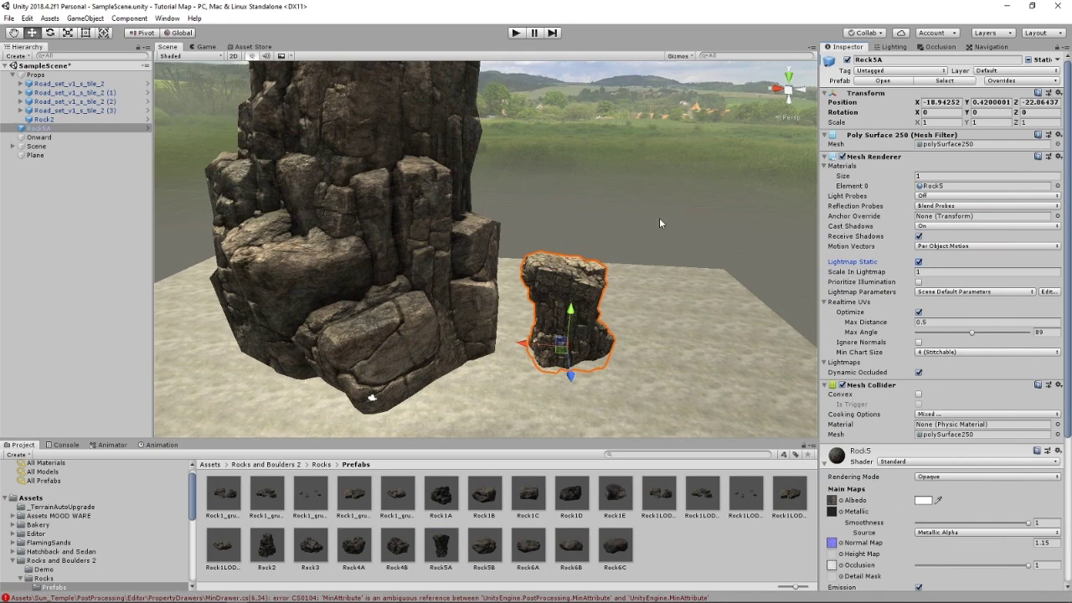
Step: Scale the Rock5A object to 4 on the X, Y and Z axes
click(946, 123)
text(4)
click(993, 125)
text(4)
click(1035, 125)
text(4)
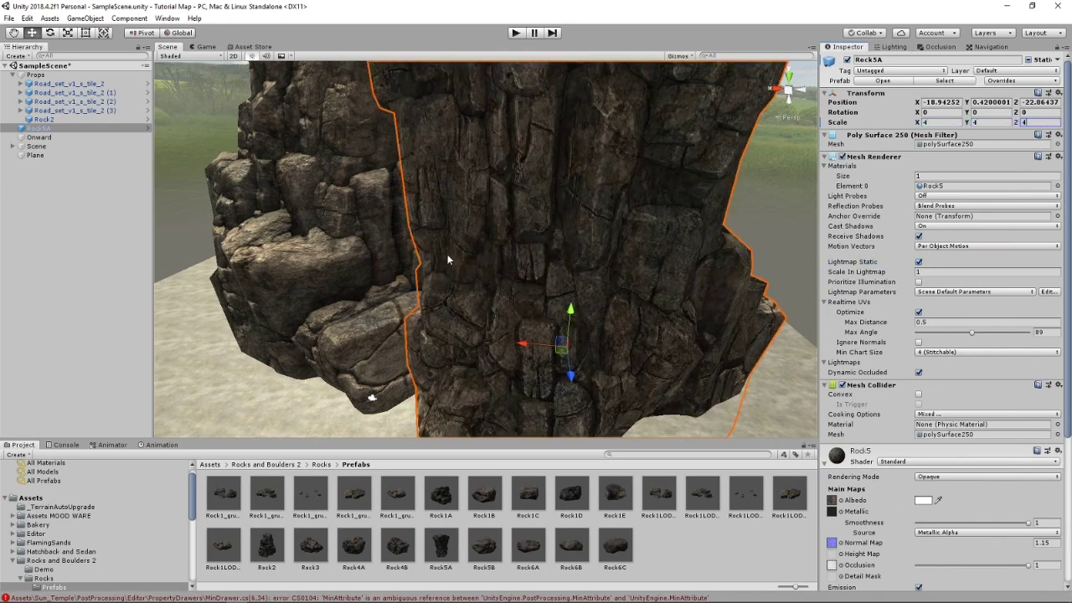
Step: Shift the enlarged Rock5A horizontally against Rock2 so that the two rocks overlap
right_drag(449, 259, 551, 303)
scroll(550, 298, down, 5)
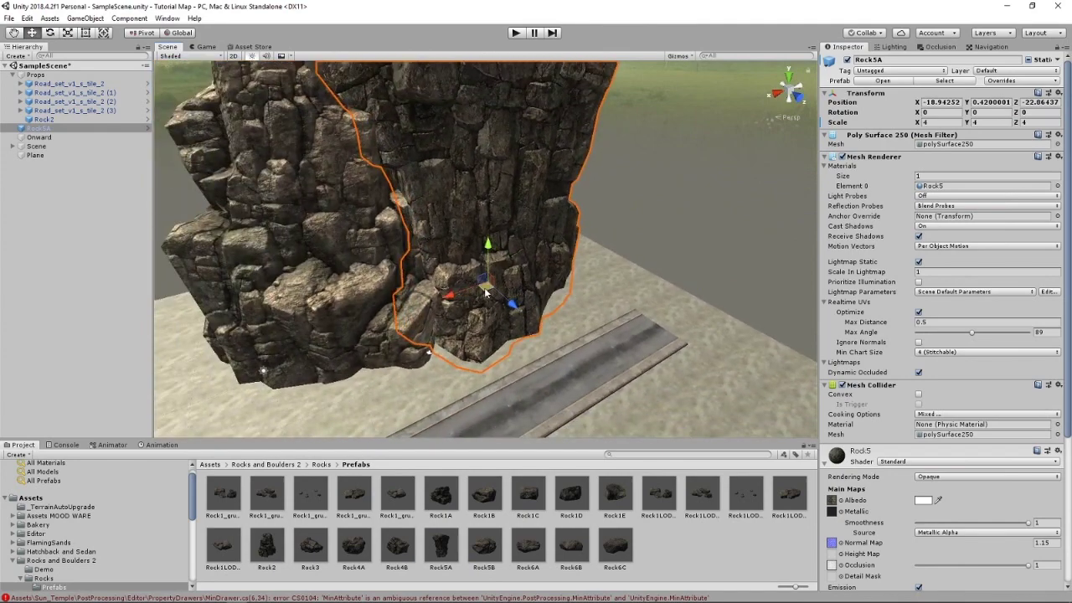
drag(494, 293, 462, 281)
Step: Set the Rock5 material's Secondary Maps tiling to 27 in X and 27 in Y
scroll(940, 476, down, 10)
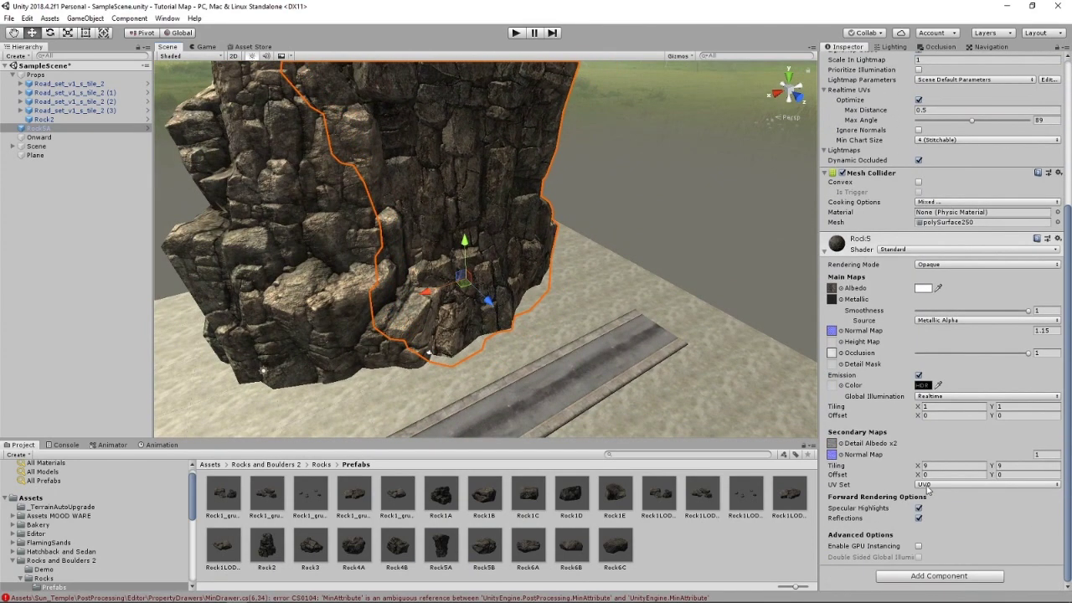
click(941, 475)
click(936, 465)
text(27)
key(Tab)
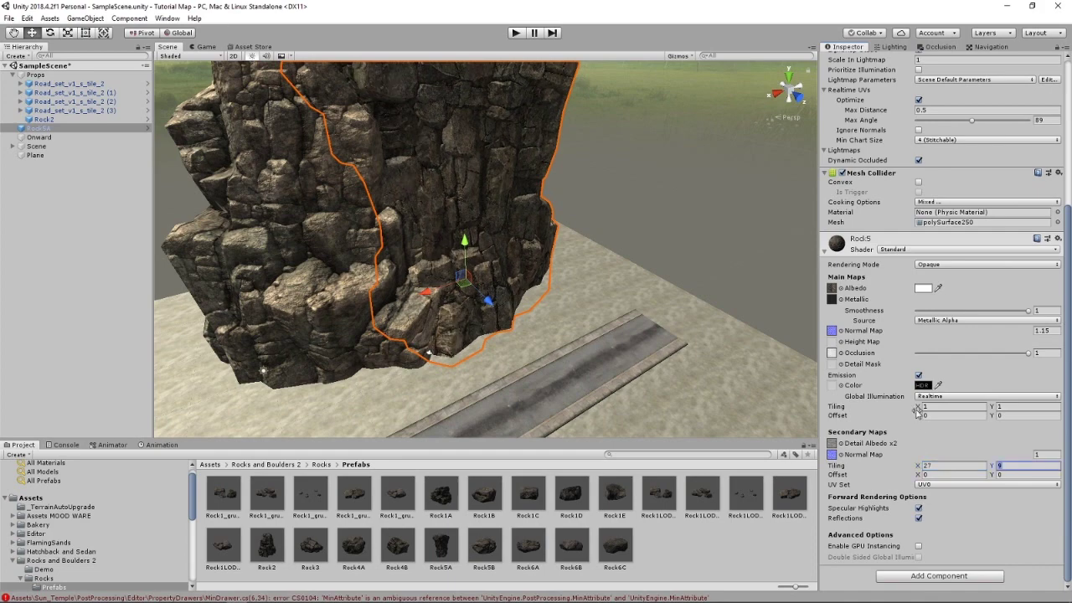
text(27)
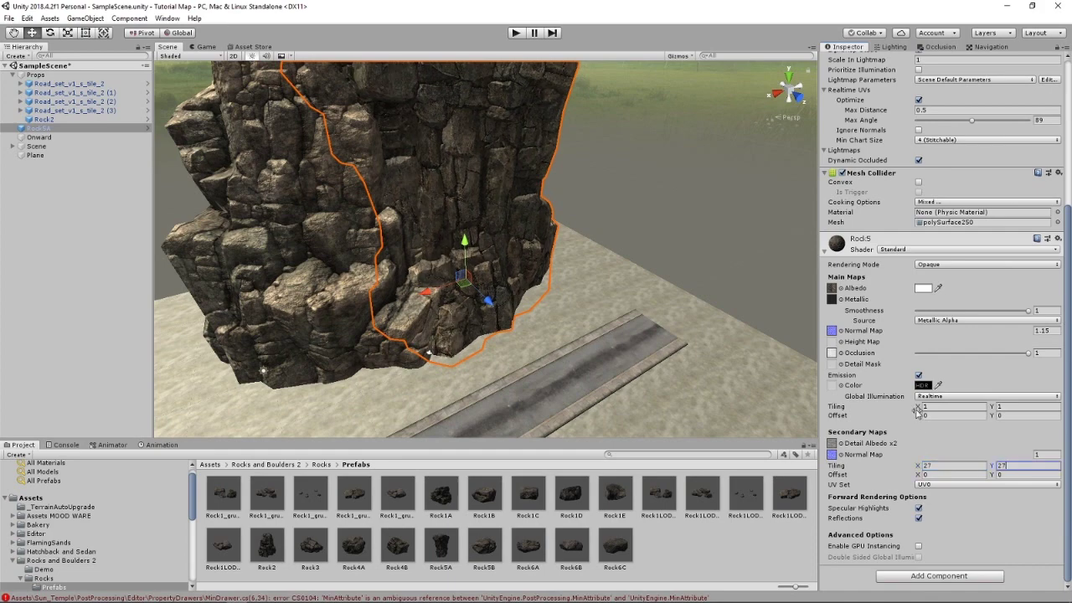
click(622, 105)
Step: Duplicate Rock2, place the copy on the other side of Rock5A at about X -25, Z -15, and rotate it to about -123 on Y
right_drag(634, 201, 526, 221)
scroll(634, 176, down, 2)
scroll(526, 221, down, 6)
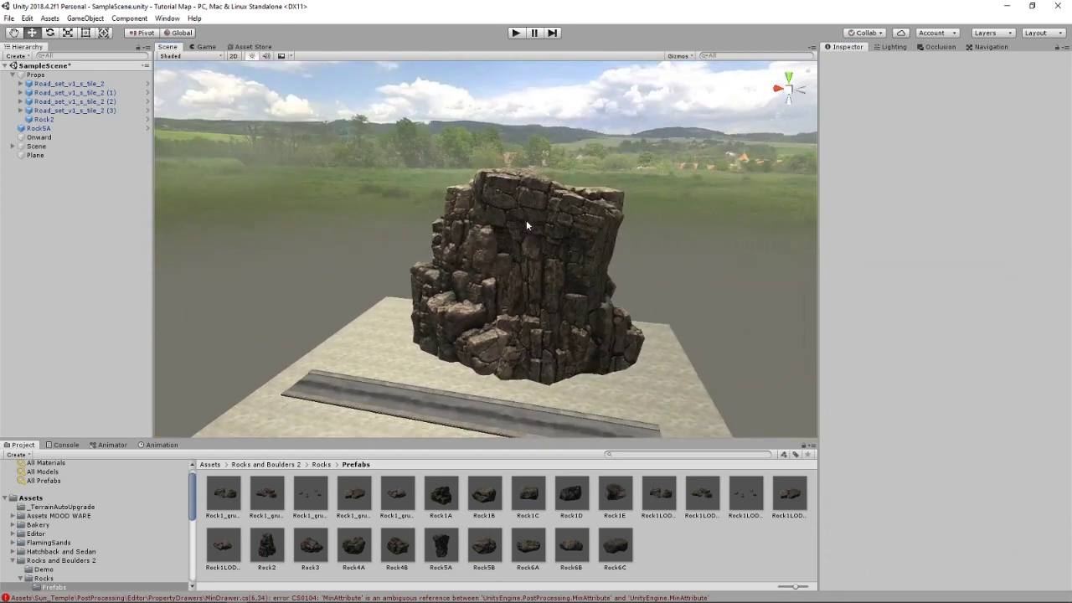
scroll(526, 220, up, 5)
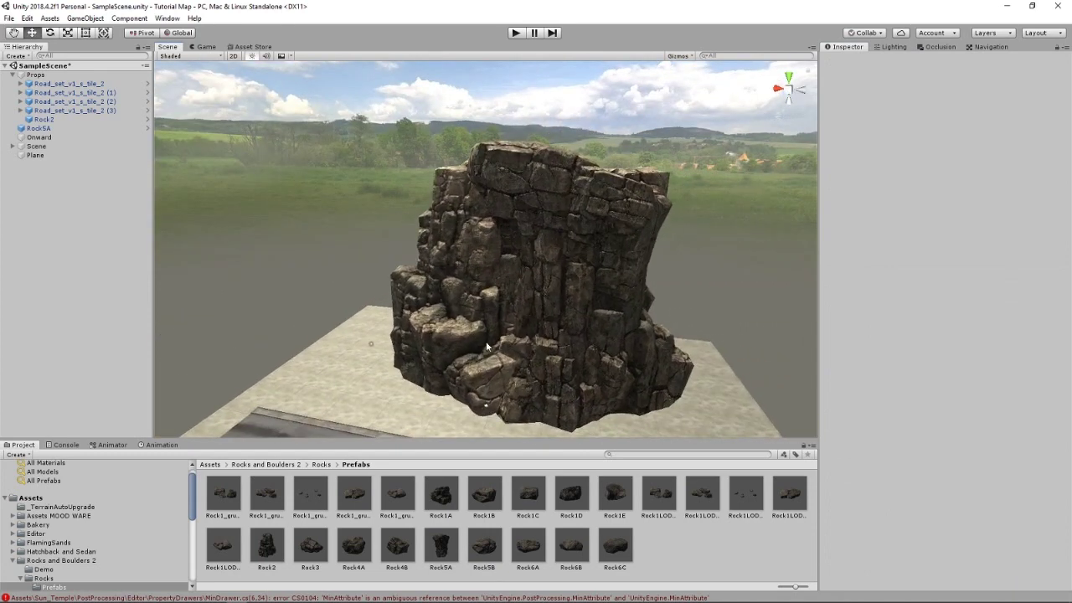
click(455, 342)
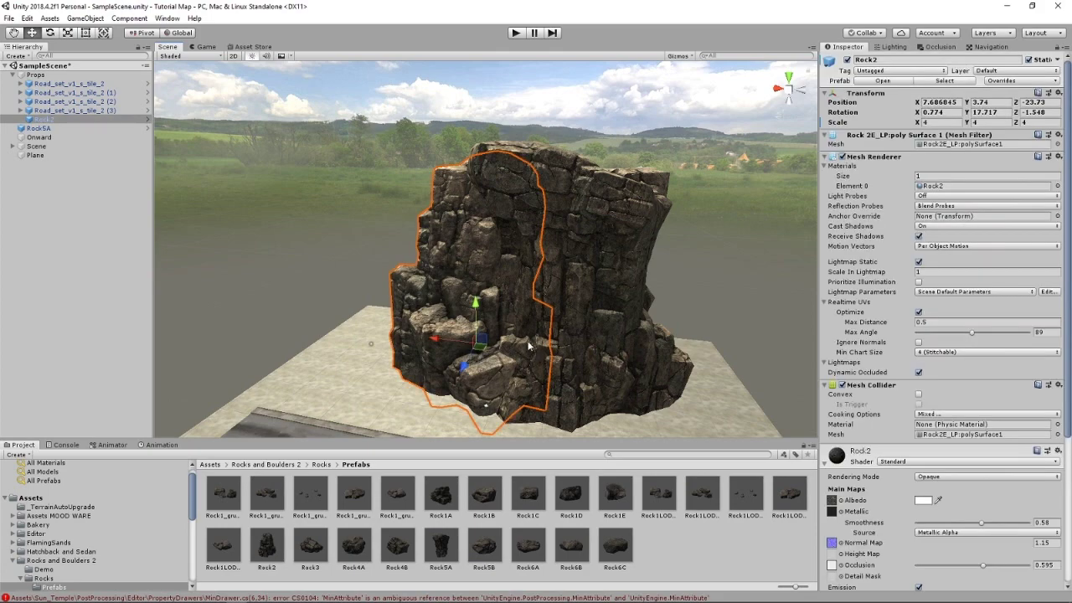
drag(436, 339, 871, 387)
click(49, 34)
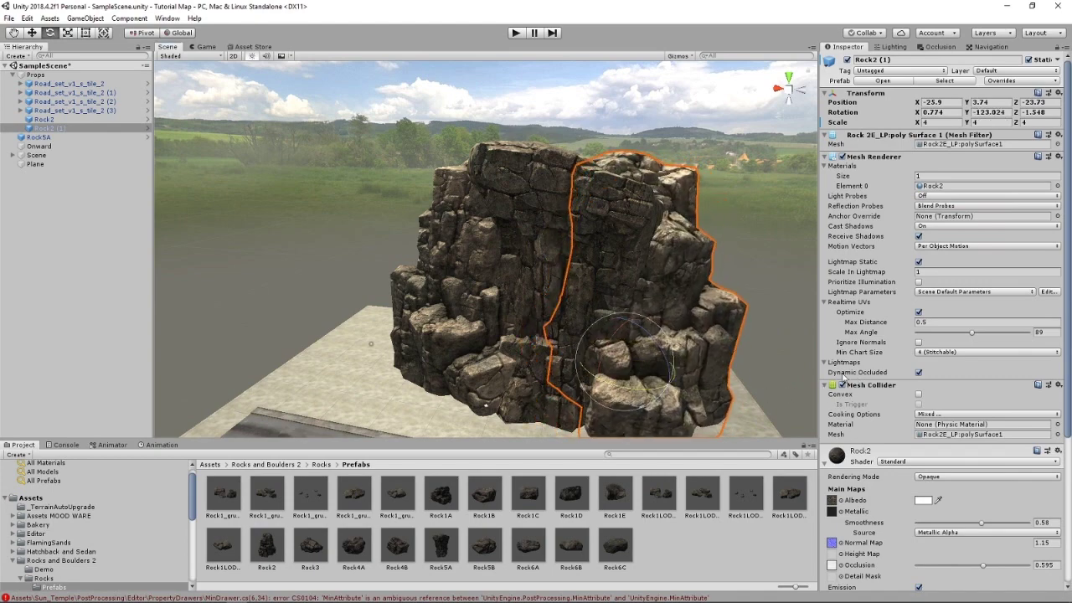
click(36, 36)
drag(625, 361, 616, 385)
Step: Duplicate Rock5A and place the copy beside the original Rock2 to lengthen the cliff wall
right_drag(293, 215, 392, 255)
alt+drag(392, 255, 468, 126)
click(467, 129)
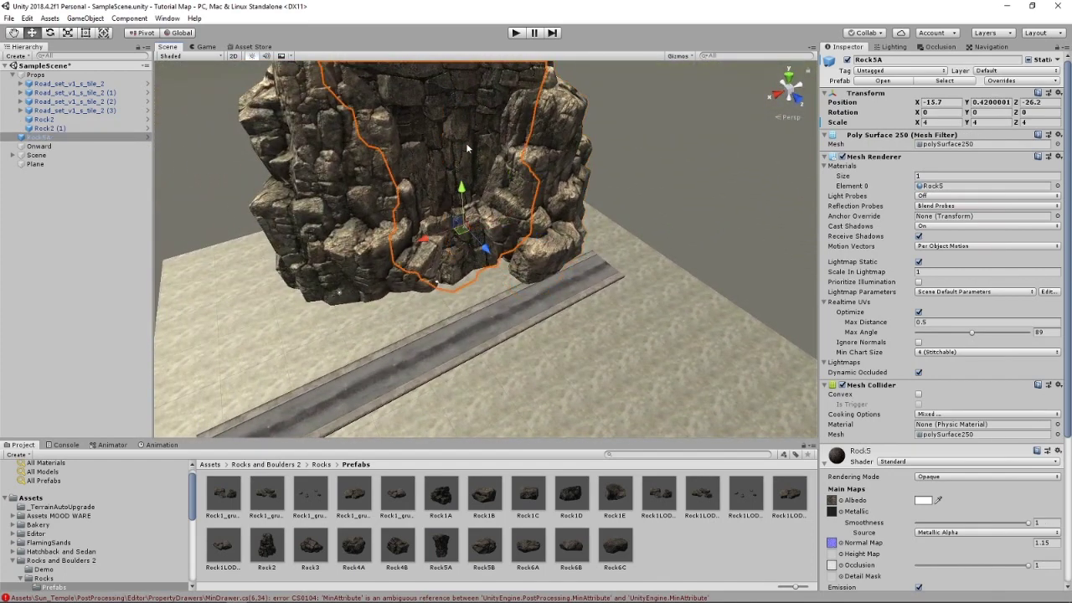
key(ctrl+d)
drag(461, 233, 385, 282)
key(e)
click(457, 329)
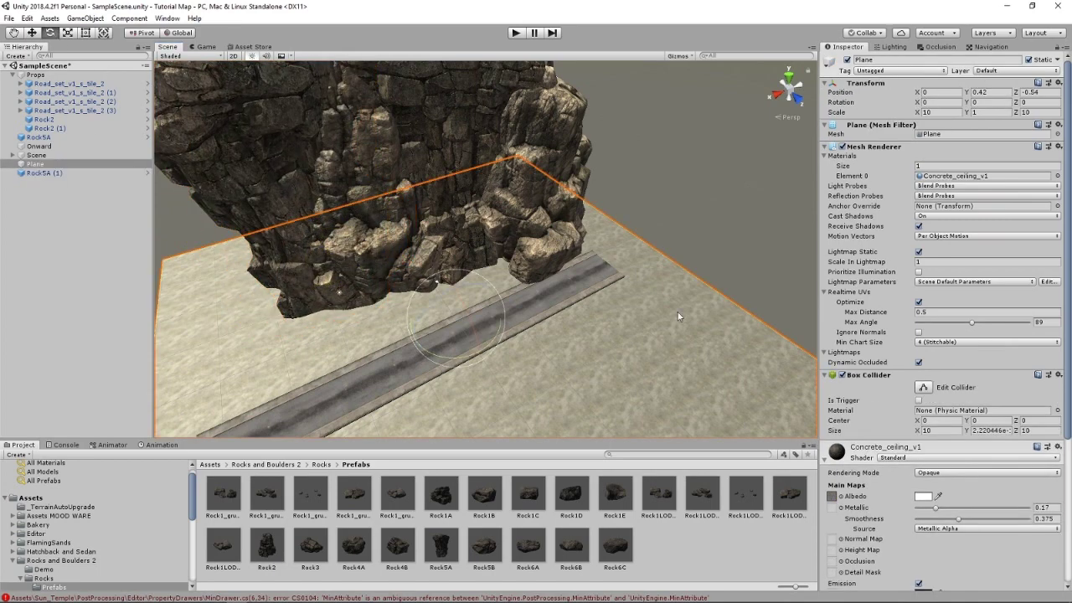
Step: Select all four cliff rocks and move them together away from the road to the edge of the ground plane
right_drag(727, 246, 672, 194)
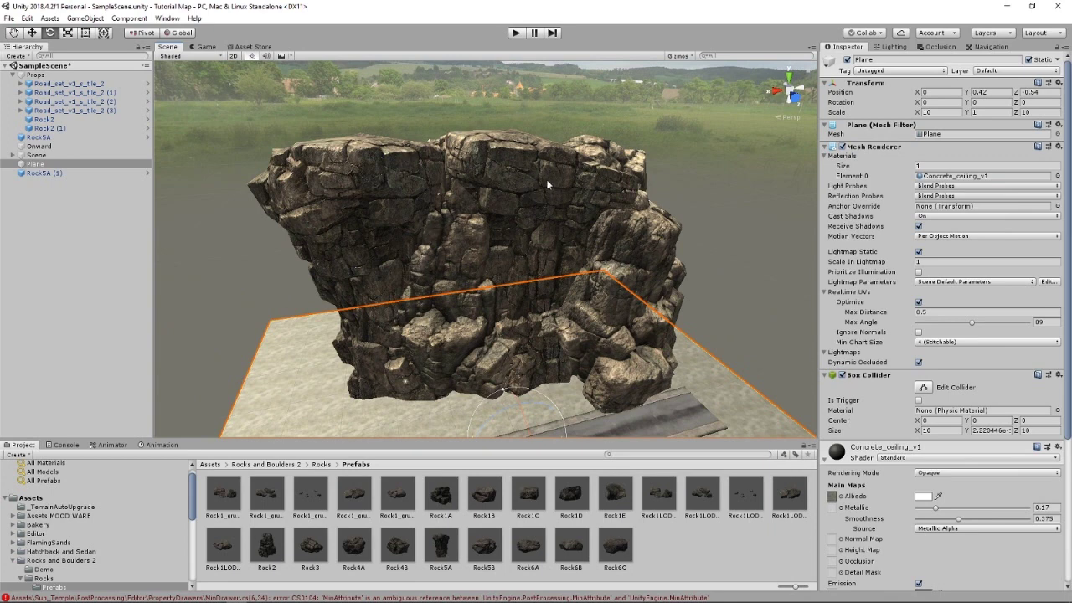
alt+drag(672, 222, 448, 200)
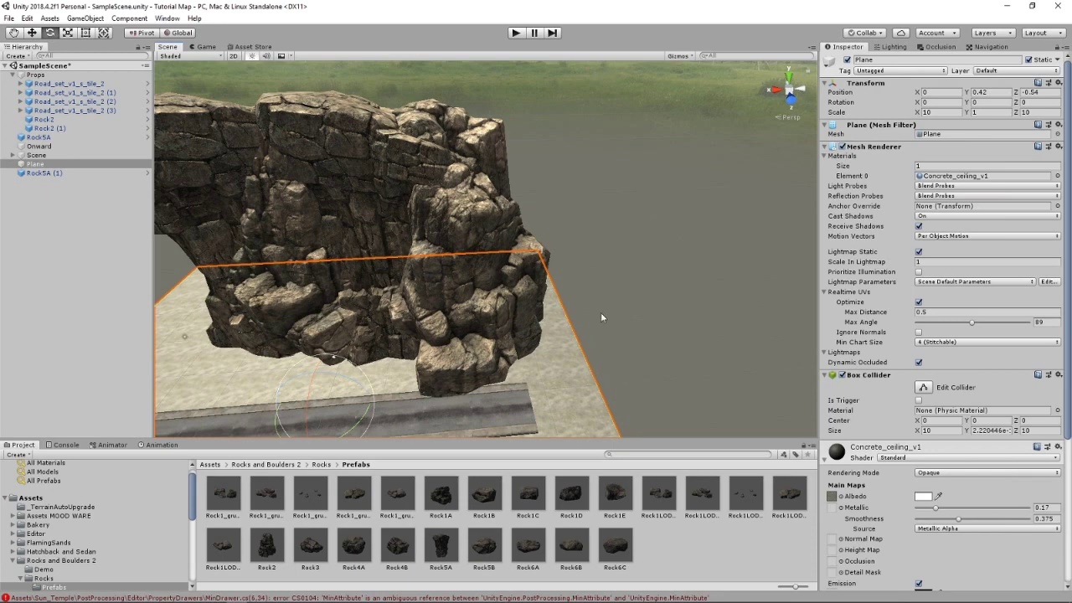
alt+drag(601, 317, 562, 231)
click(562, 231)
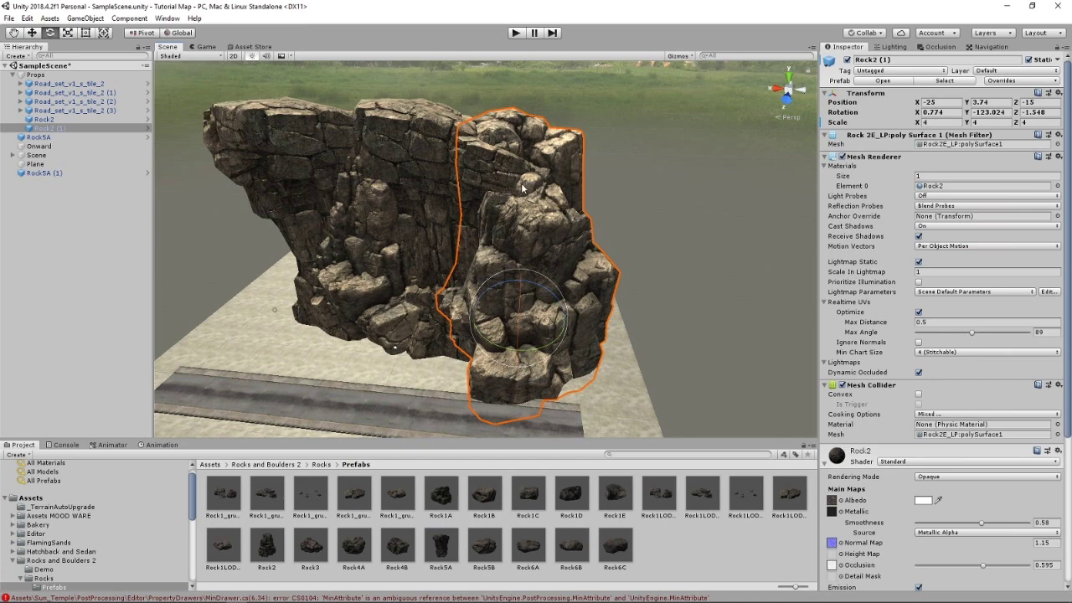
alt+drag(522, 187, 503, 239)
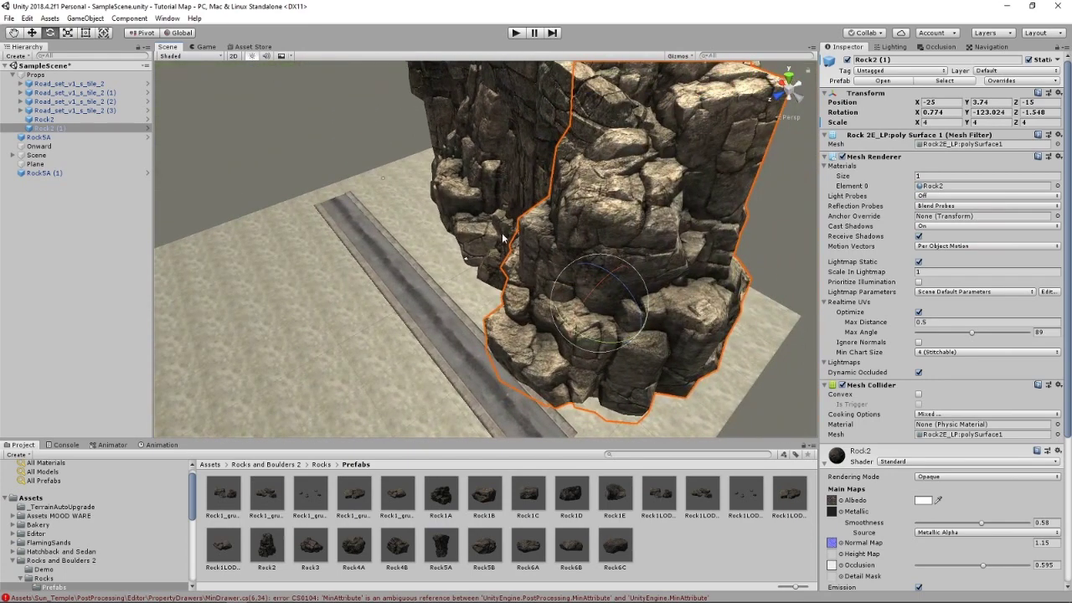
shift+click(536, 162)
shift+click(481, 144)
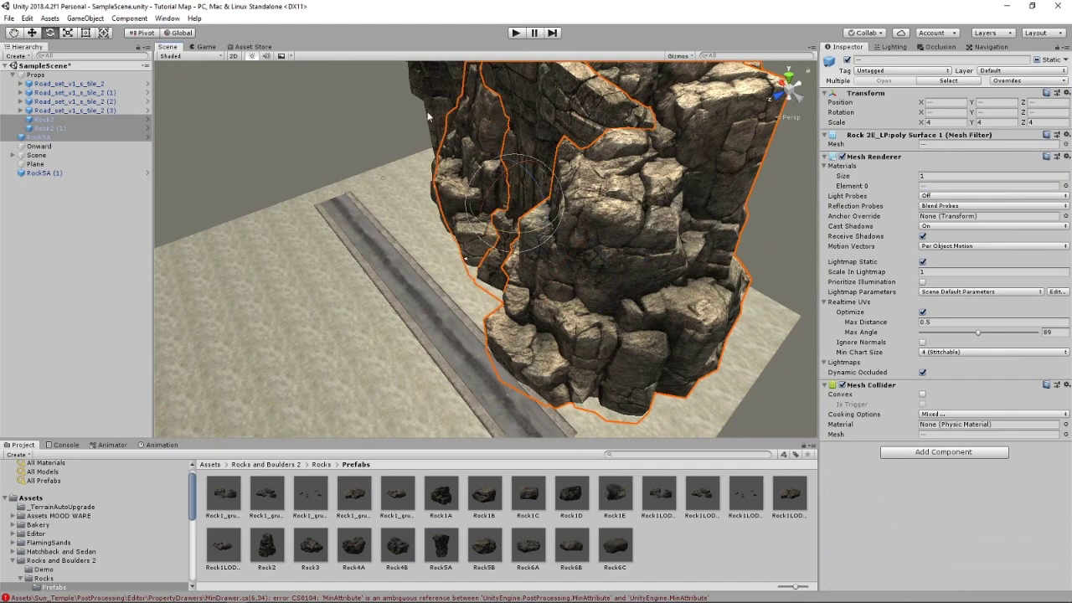
shift+click(432, 118)
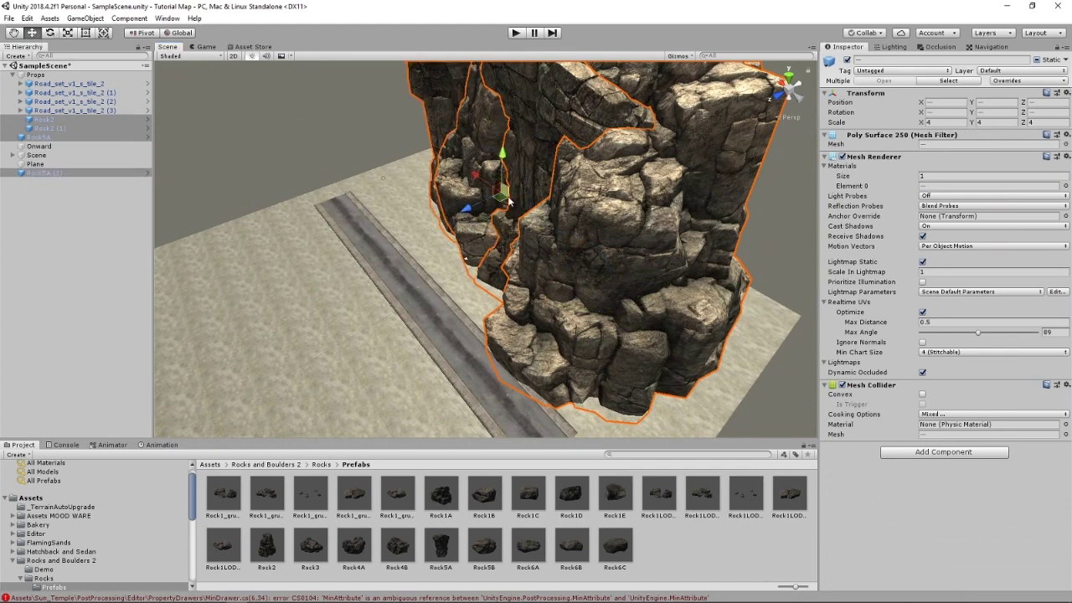
drag(500, 202, 606, 184)
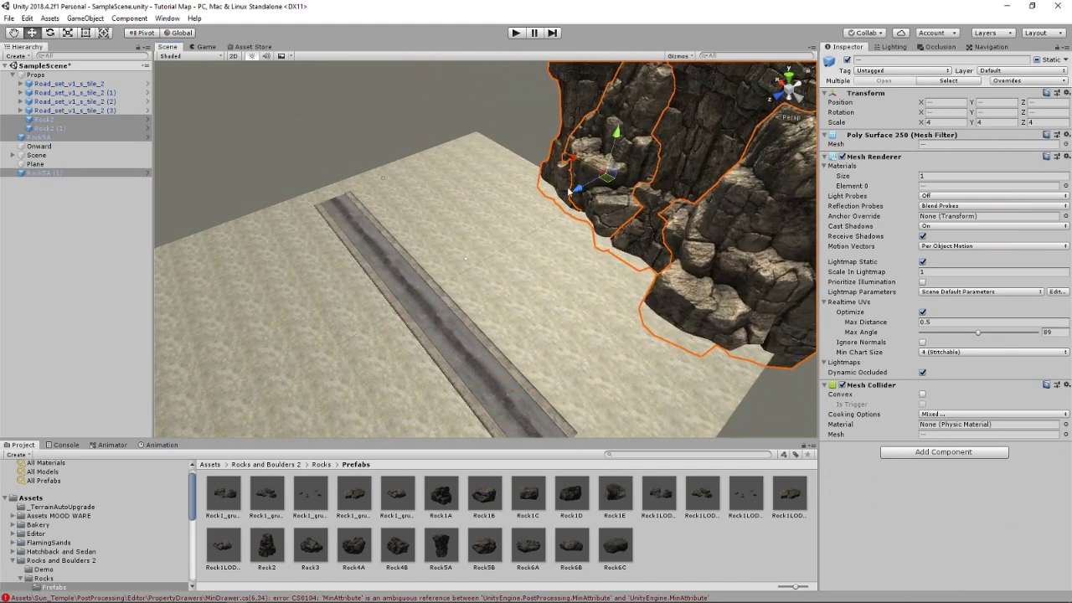
Step: Duplicate Rock2 (1) and place the copy, turned to a different angle, at the end of the cliff by the plane's corner
right_drag(512, 242, 624, 178)
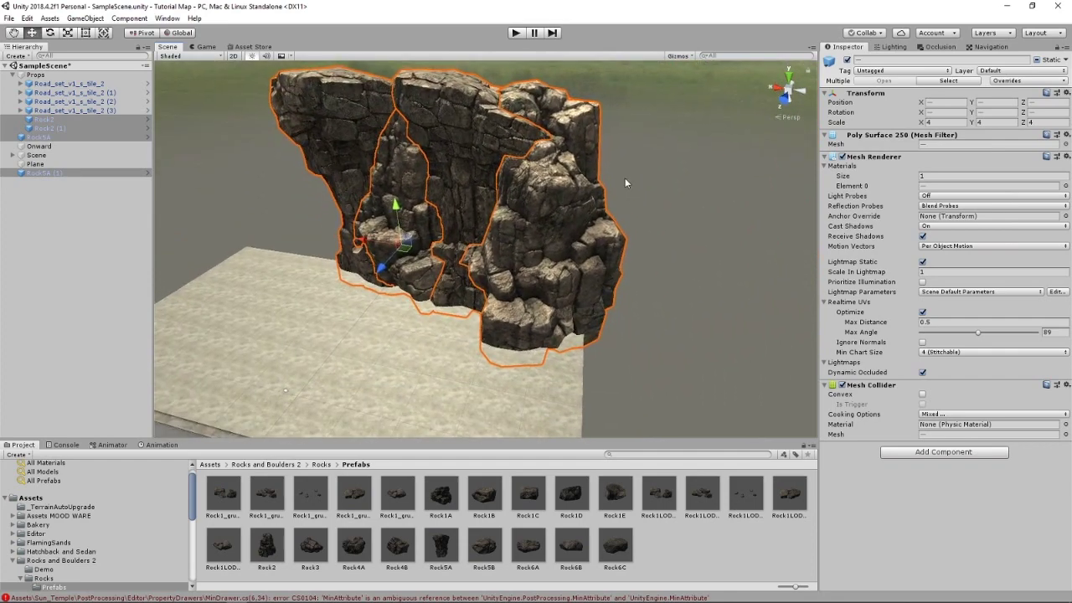
scroll(624, 166, down, 5)
scroll(623, 171, down, 5)
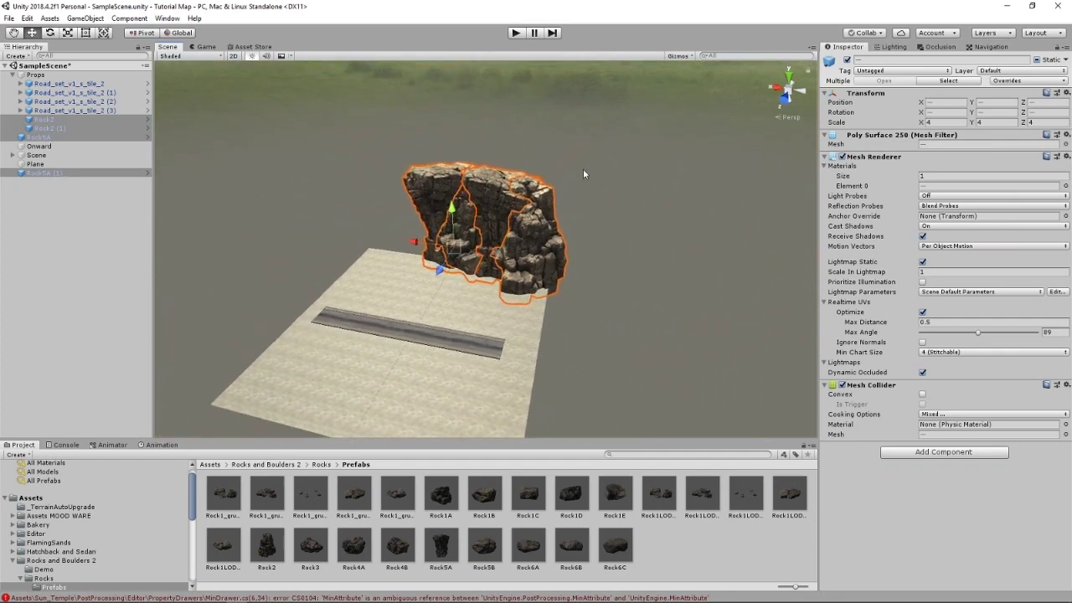
click(542, 253)
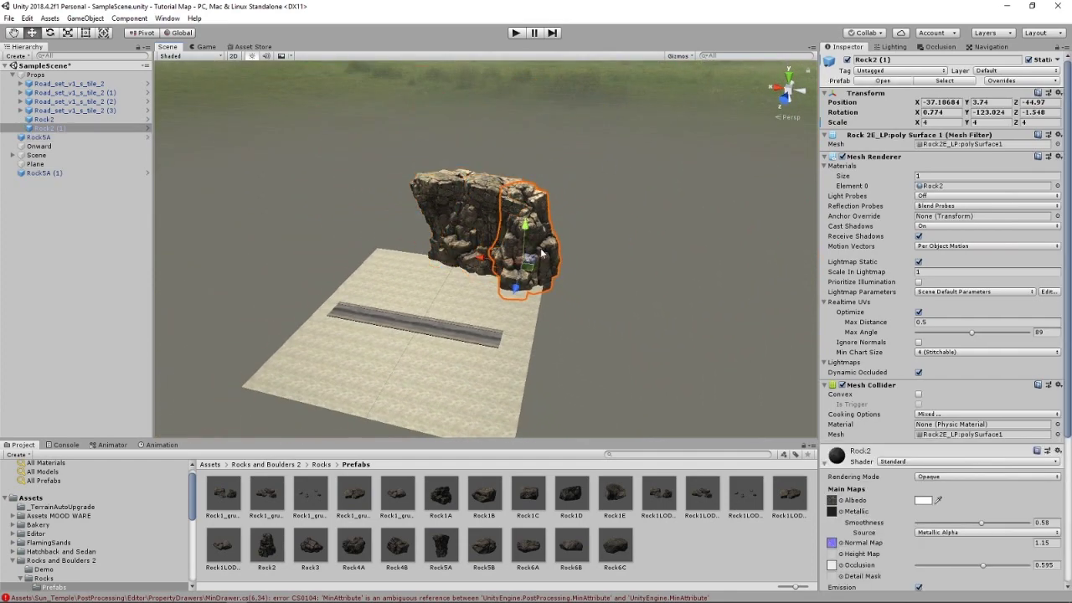
key(ctrl+d)
drag(531, 271, 458, 313)
key(e)
drag(359, 119, 442, 181)
click(443, 181)
shift+click(494, 196)
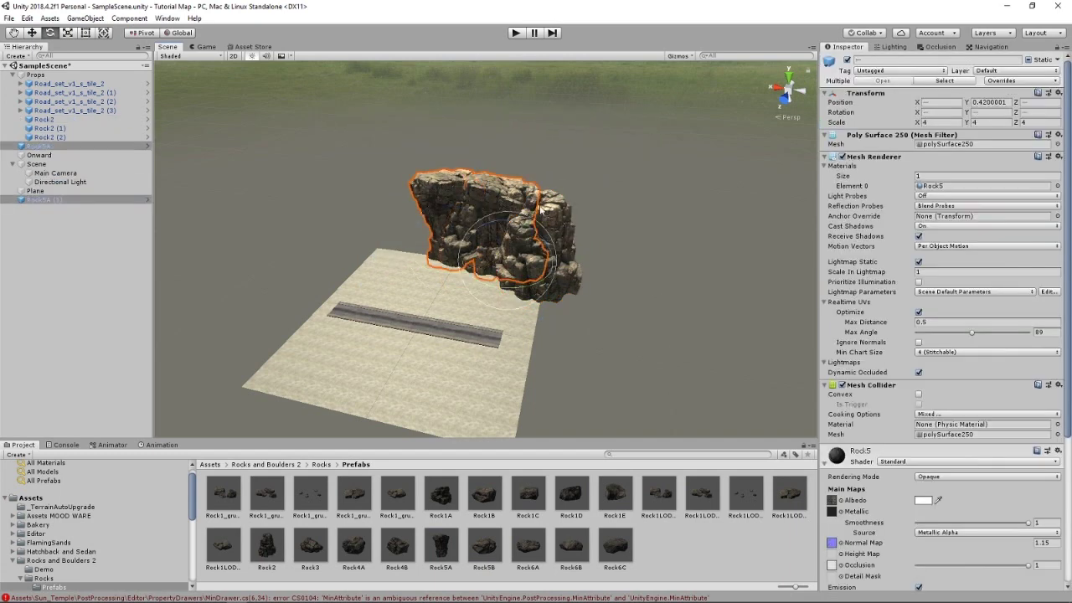
shift+click(553, 212)
shift+click(526, 219)
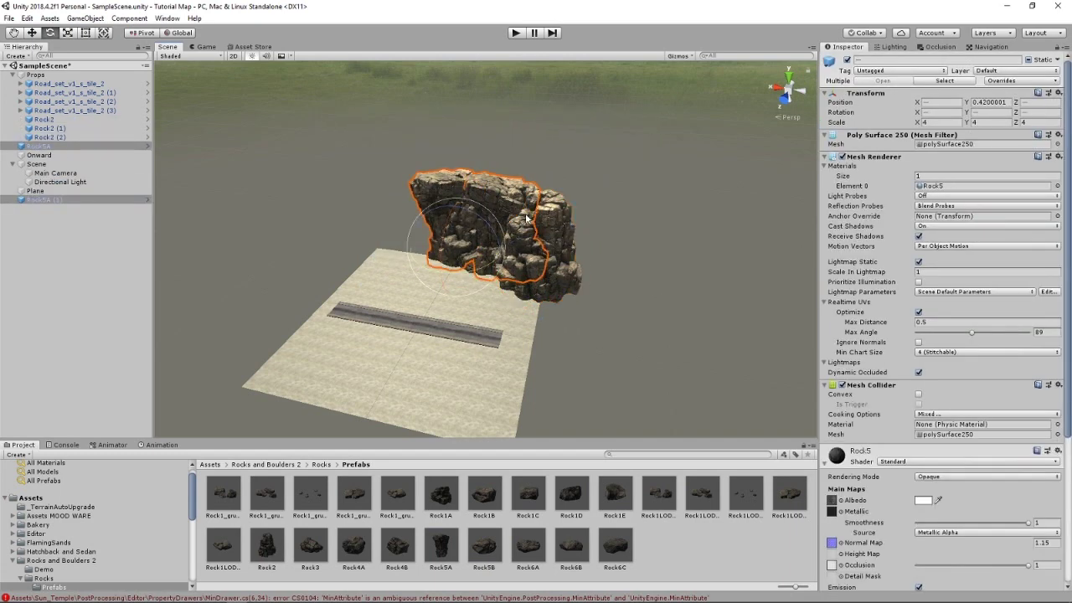
scroll(546, 209, up, 5)
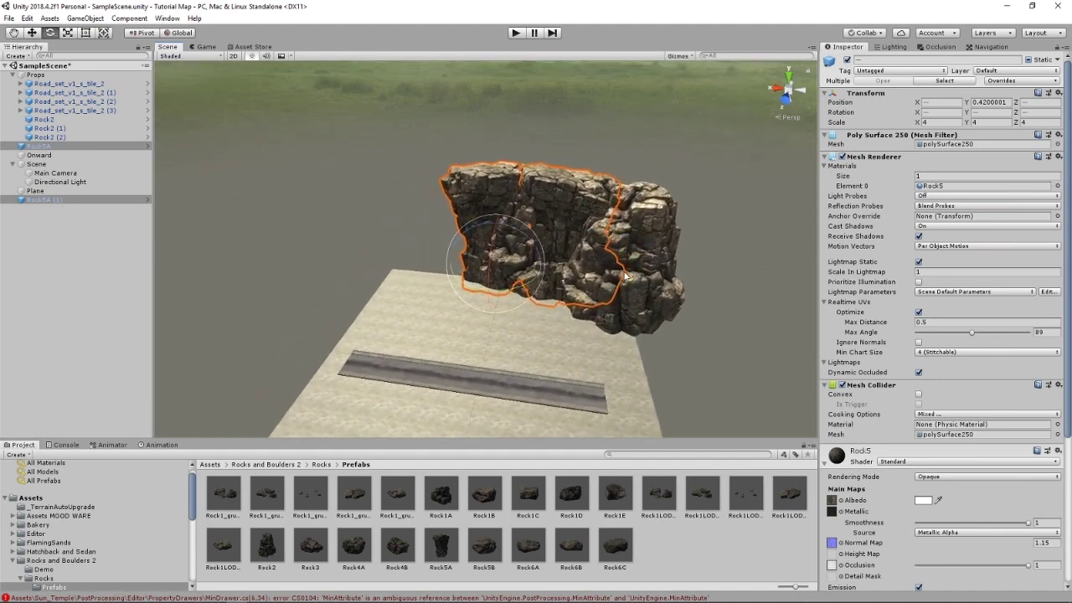
scroll(624, 274, up, 1)
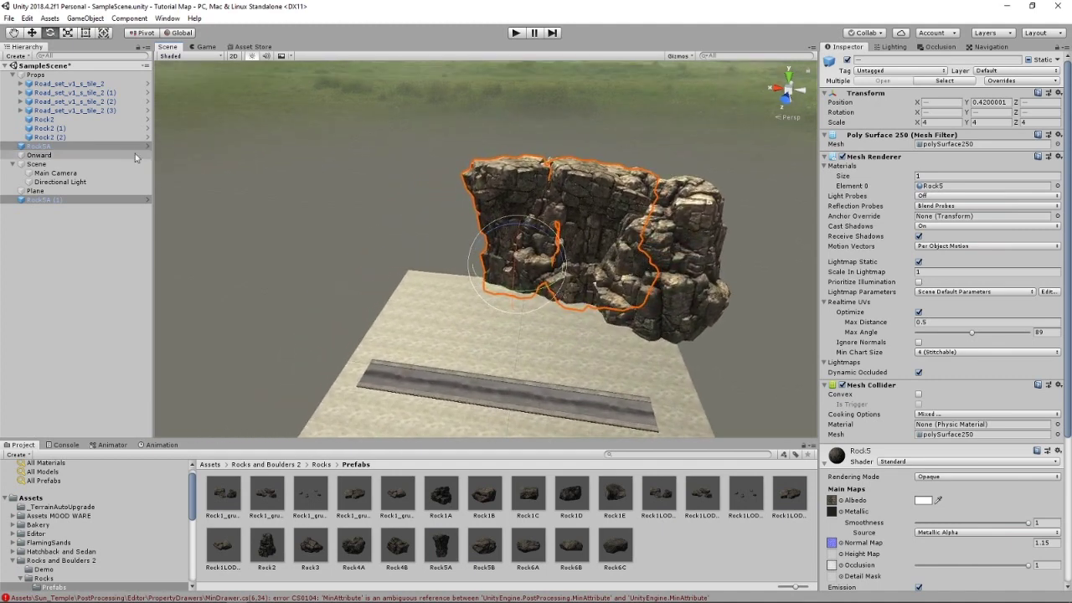
click(51, 153)
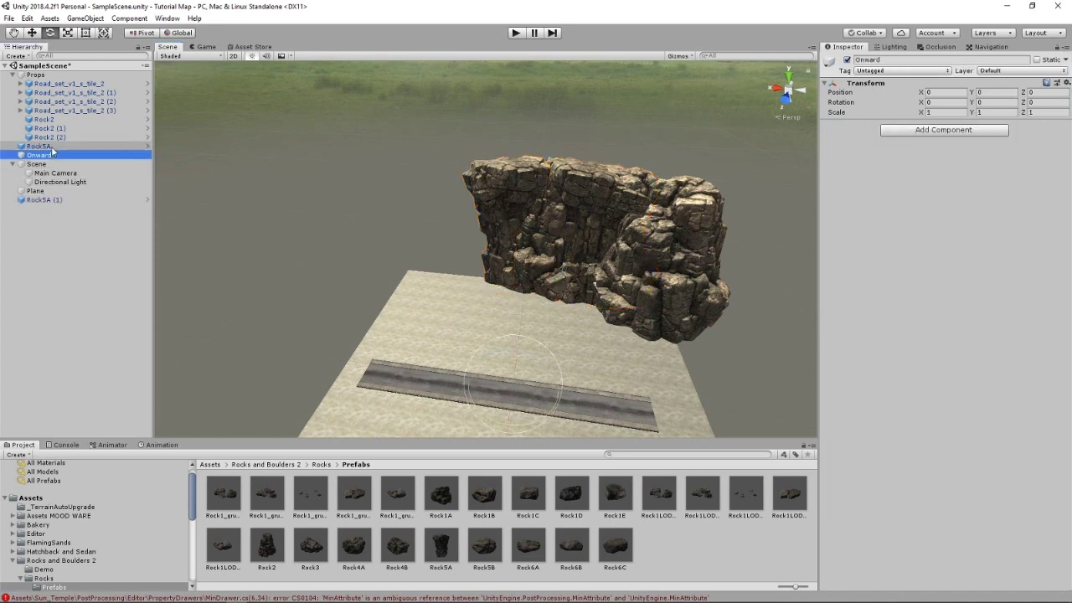
Step: Move the Rock5A and Rock5A (1) objects into the Props group
click(51, 147)
ctrl+click(56, 200)
drag(54, 146, 53, 141)
Step: Duplicate all five cliff rocks in Props and move the copies to the opposite side of the road as a second wall
shift+click(49, 122)
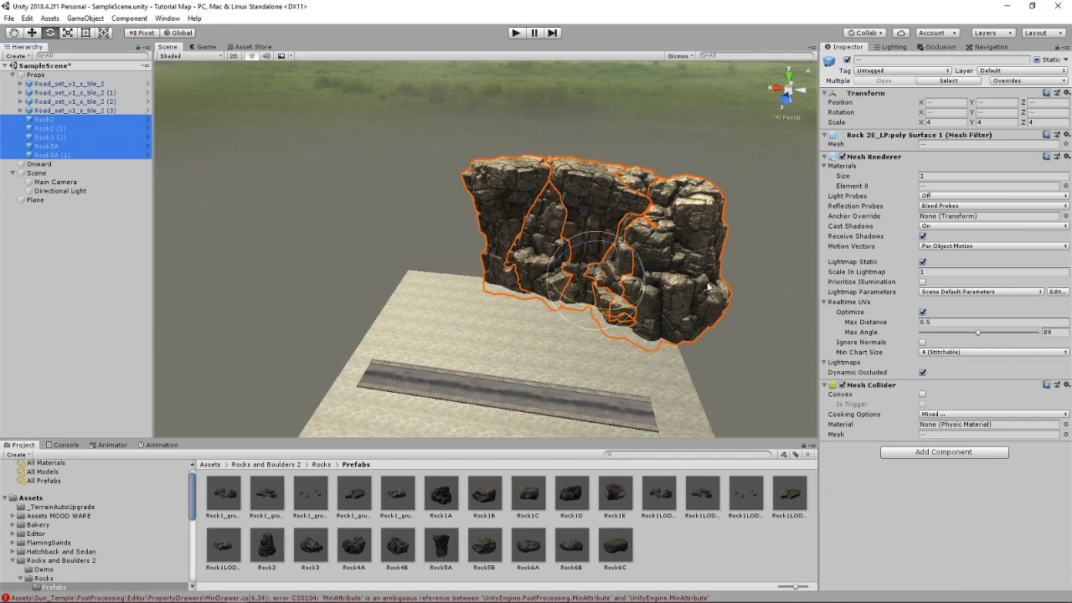
key(ctrl+d)
click(34, 37)
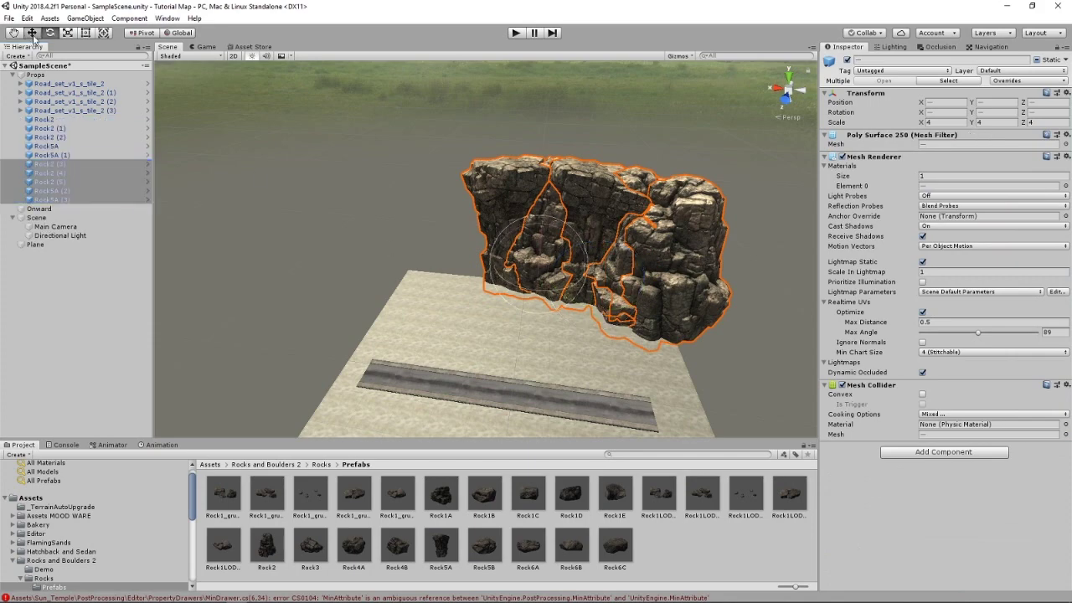
drag(531, 268, 489, 420)
right_drag(598, 242, 479, 334)
alt+drag(478, 333, 532, 335)
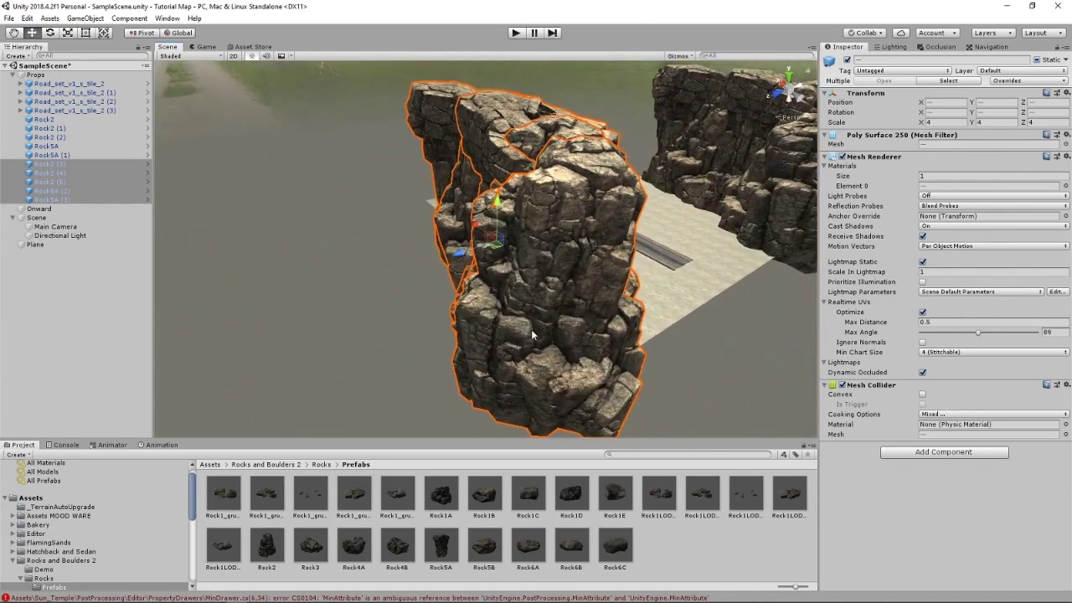
Step: Examine both cliff walls and the road between them from several angles to check the copied wall's placement
right_drag(513, 327, 630, 269)
key(w)
key(d)
alt+drag(627, 268, 381, 224)
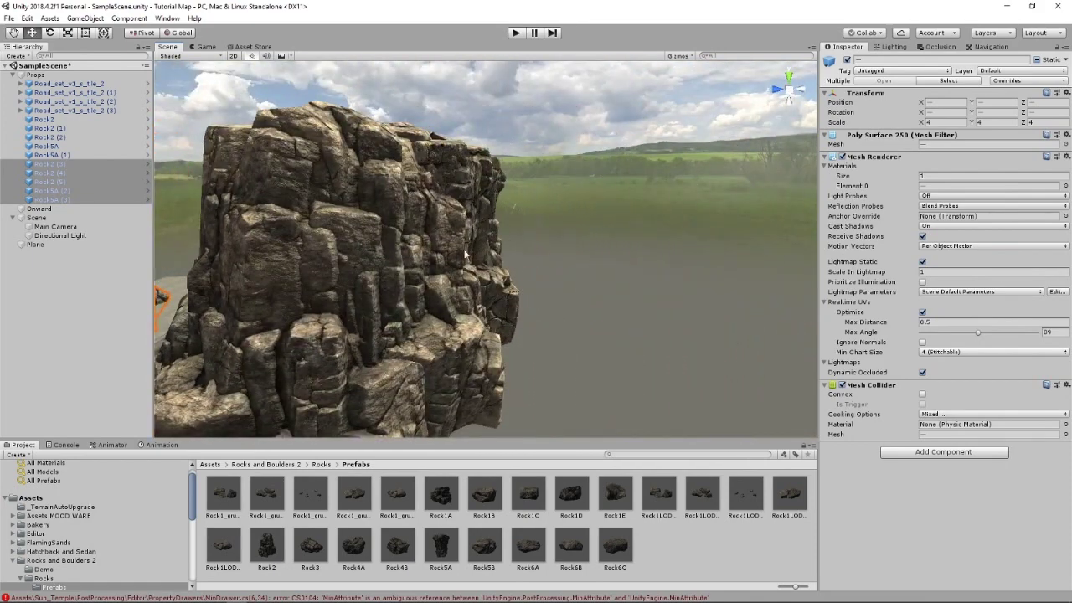
alt+drag(465, 255, 532, 322)
key(s)
right_drag(534, 324, 566, 253)
key(a)
scroll(565, 248, up, 10)
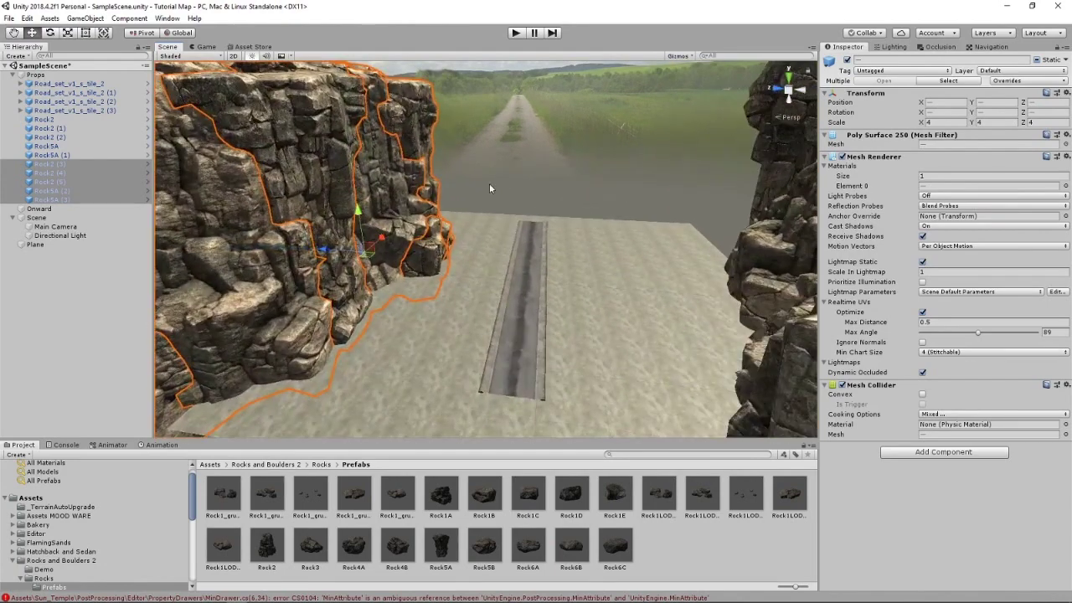
right_drag(489, 186, 482, 316)
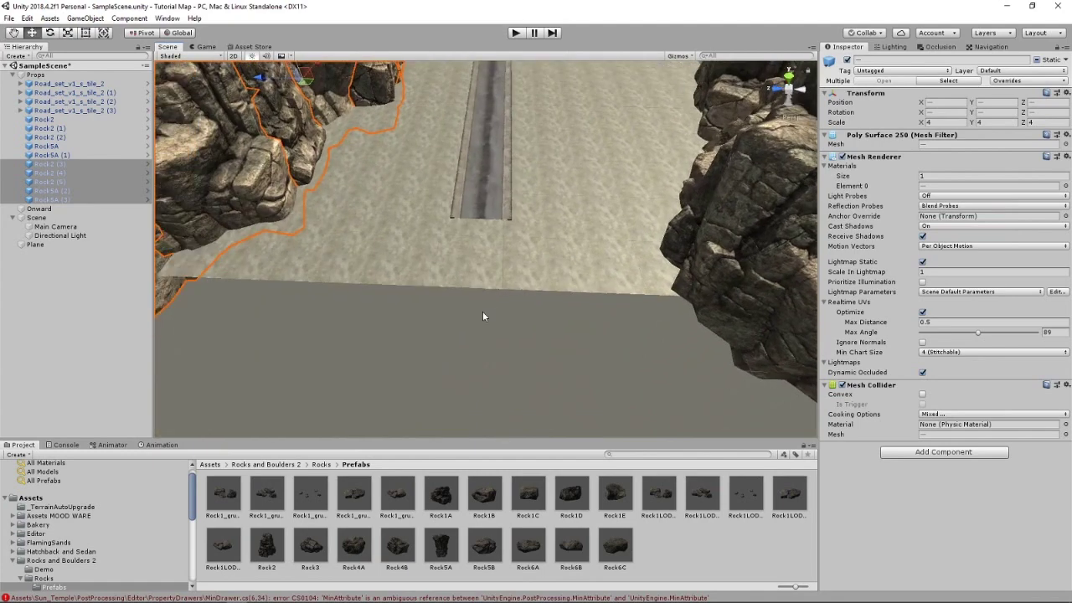
Step: Open the Hangars folder under Buildings, Industrial in the RPG_FPS_game_assets_industrial pack
scroll(59, 542, down, 3)
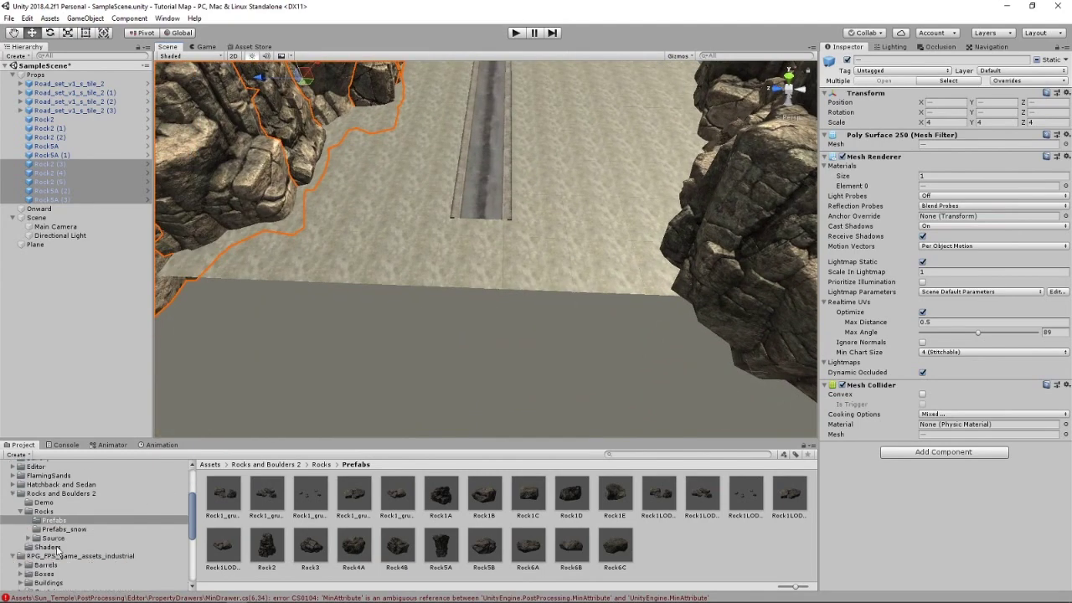
right_drag(335, 377, 376, 306)
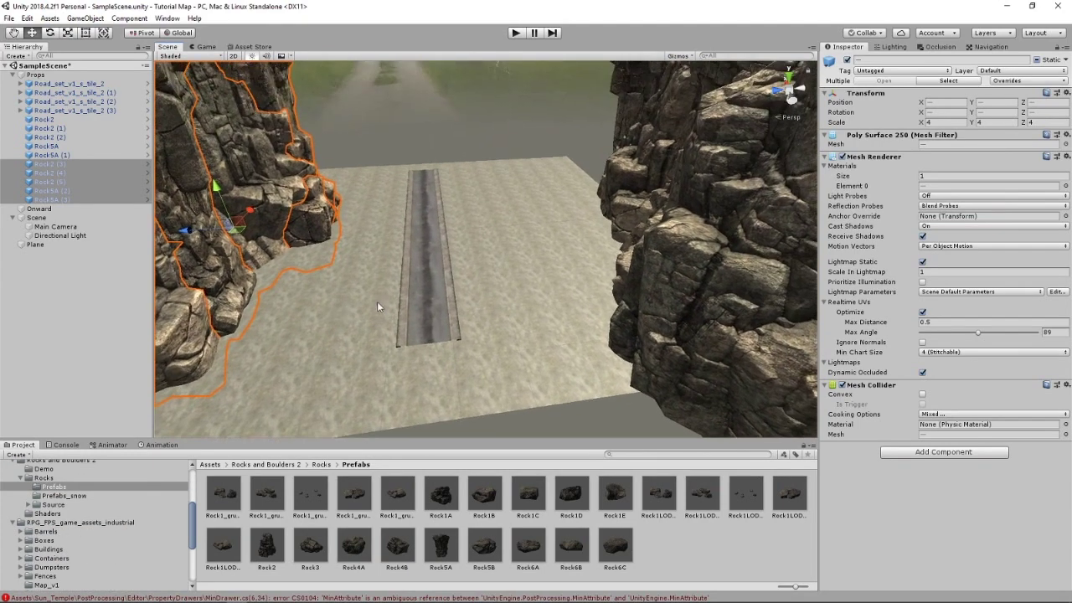
right_drag(507, 303, 487, 257)
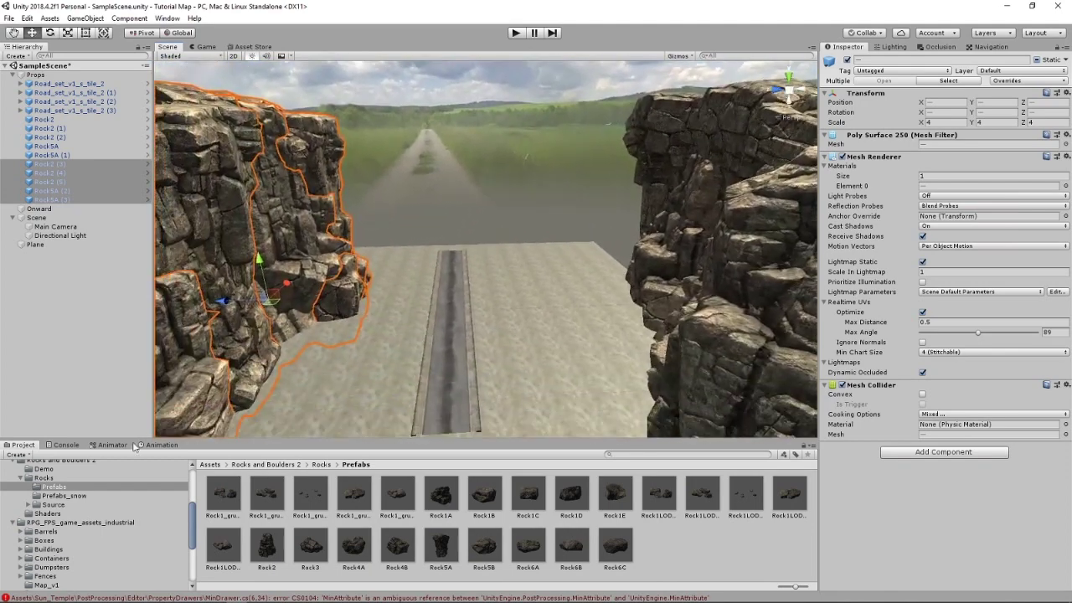
click(56, 523)
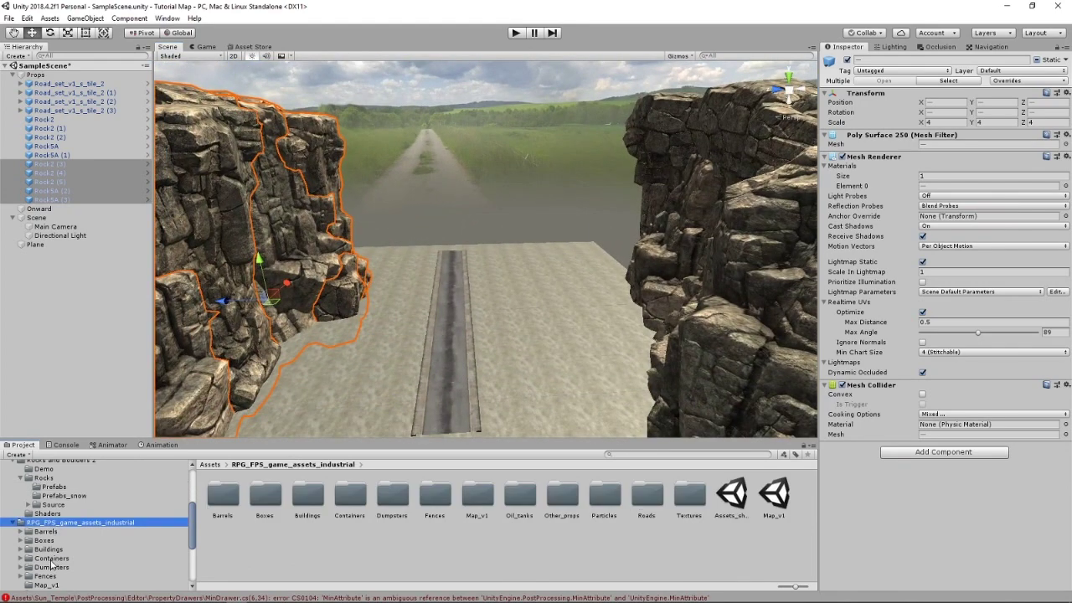
click(50, 559)
click(50, 549)
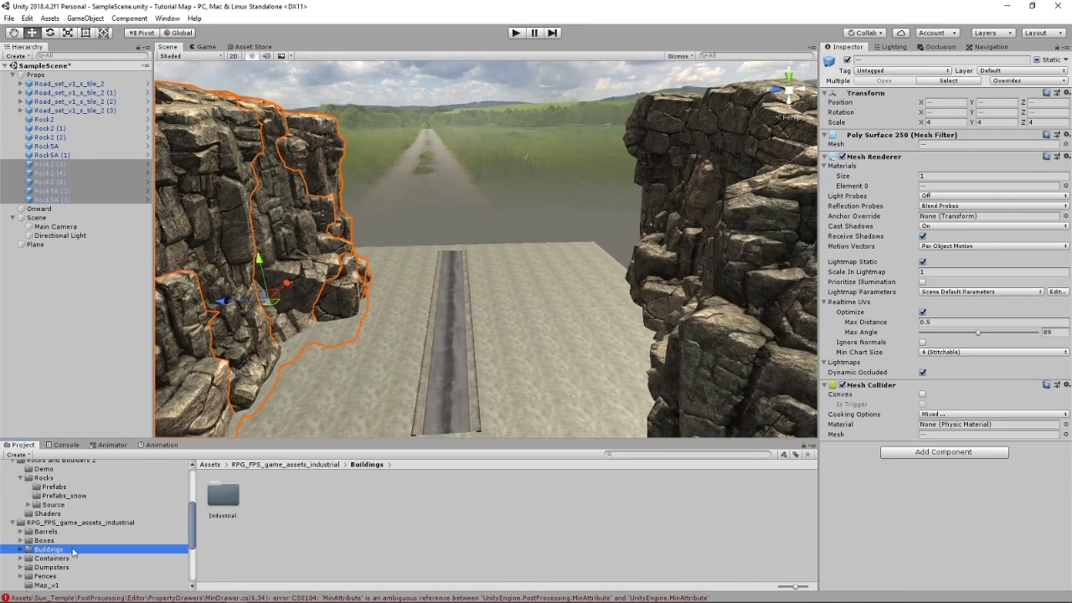
double_click(224, 497)
double_click(224, 497)
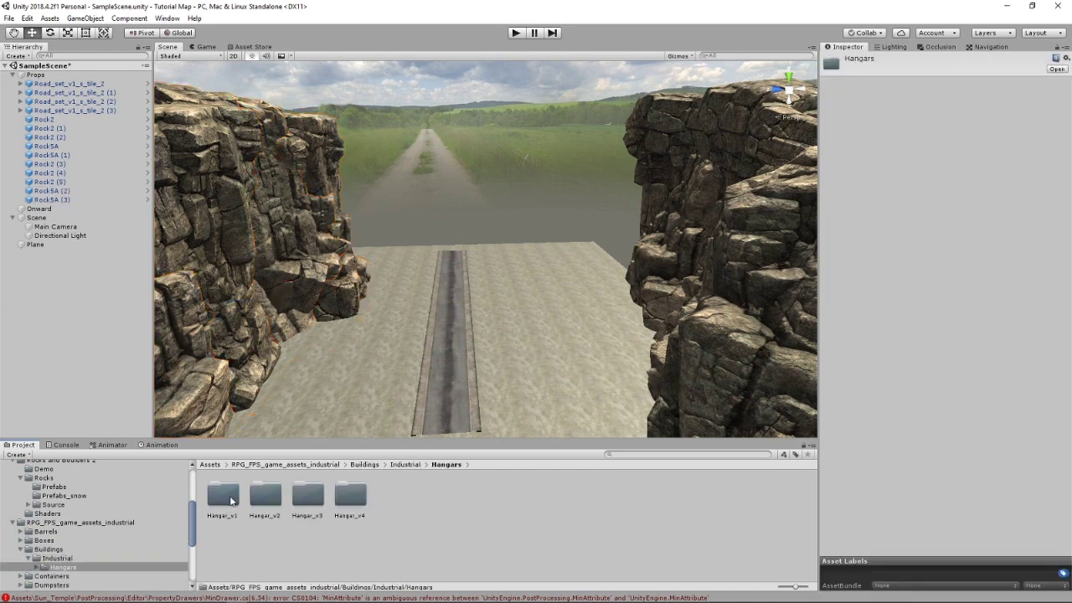
scroll(69, 533, down, 5)
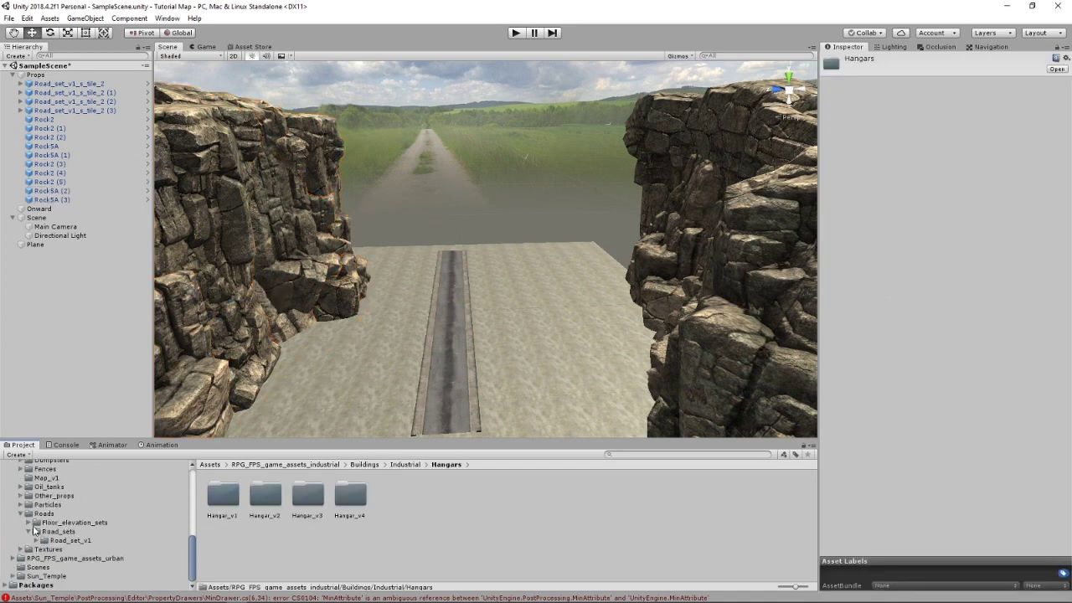
scroll(51, 502, up, 2)
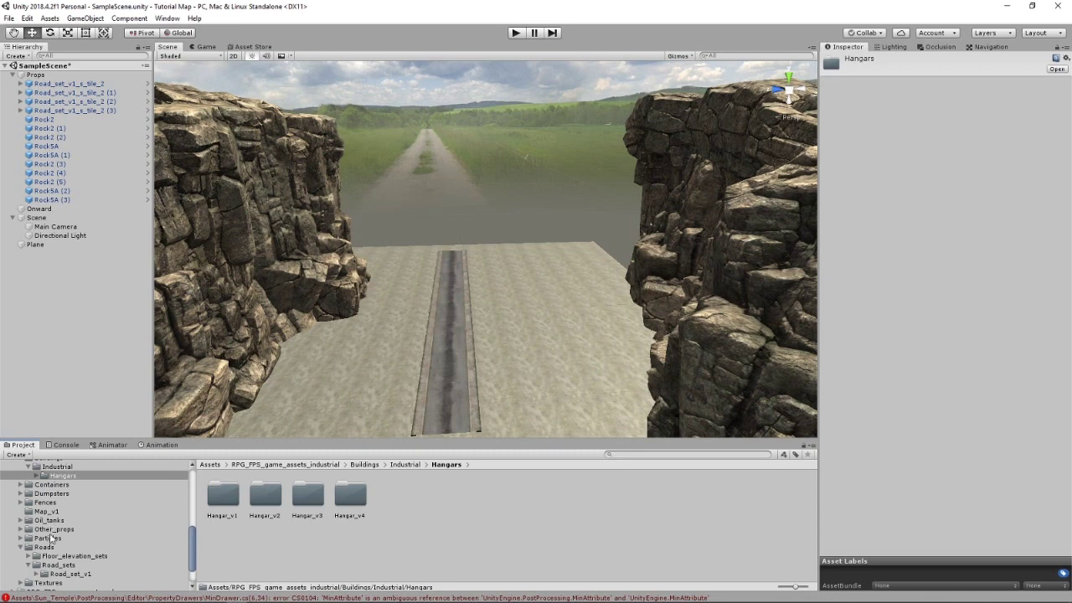
Step: Place the Hangar_v2 prefab from its folder on the ground plane beside the road
double_click(283, 494)
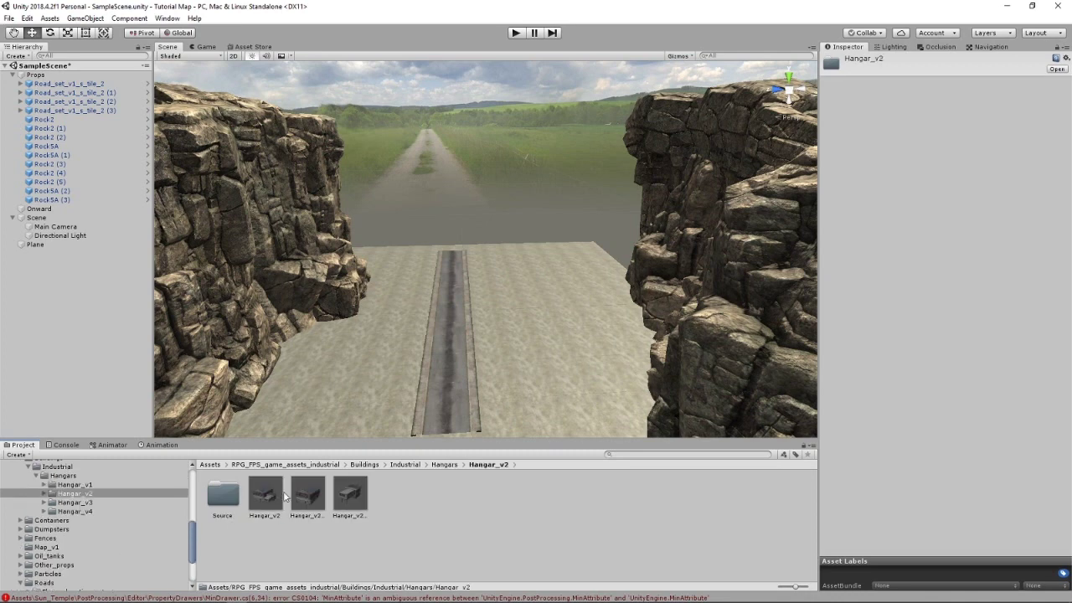
drag(322, 496, 520, 299)
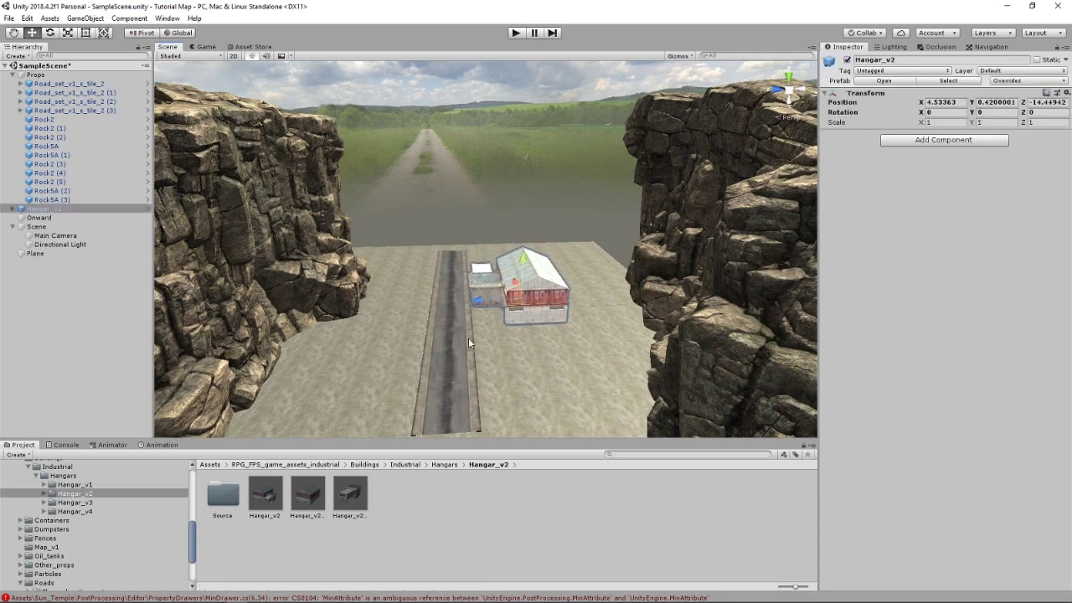
right_drag(468, 339, 465, 367)
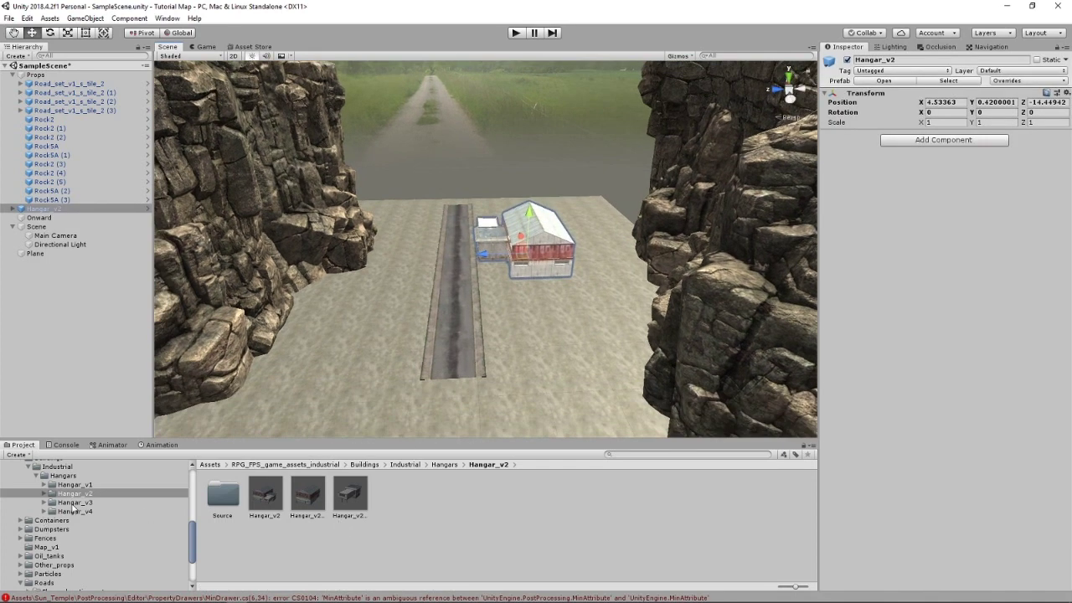
Step: Place the Hangar_v3 prefab near the end of the road, on the opposite side from Hangar_v2
click(74, 502)
drag(274, 495, 384, 358)
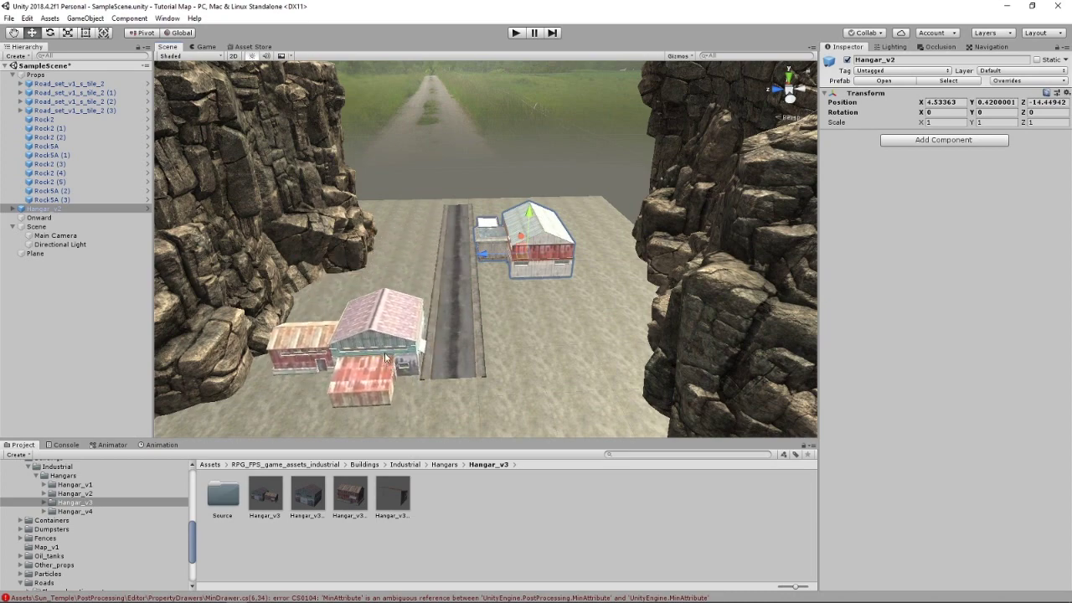
right_drag(536, 274, 285, 446)
scroll(471, 291, up, 3)
key(d)
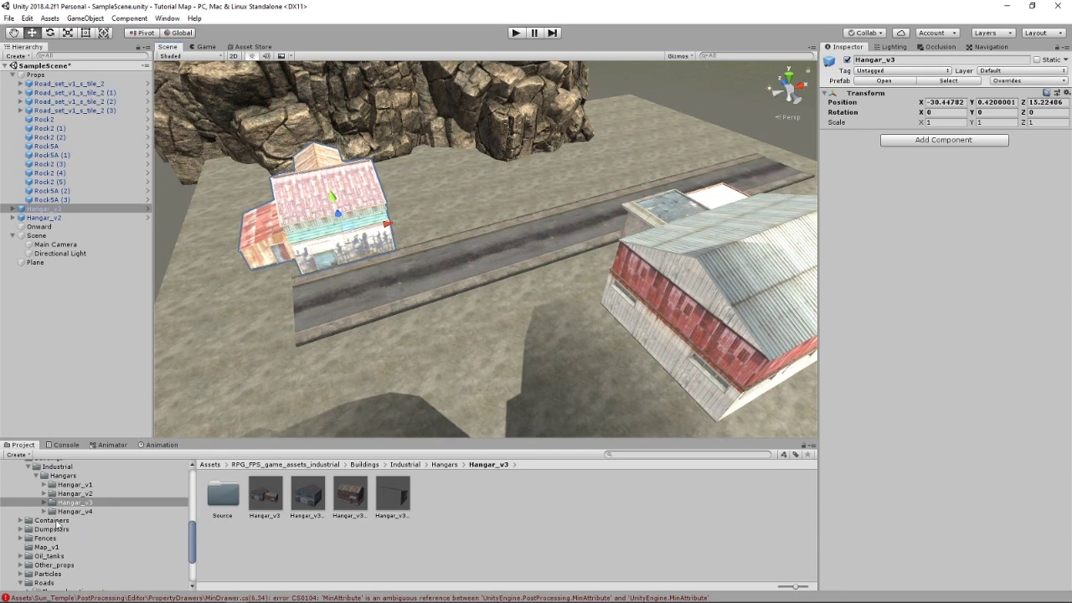
Step: Browse the RPG_FPS_game_assets_urban buildings, checking Barn_v1, and open the Arabic_v1_1 folder
scroll(65, 541, down, 3)
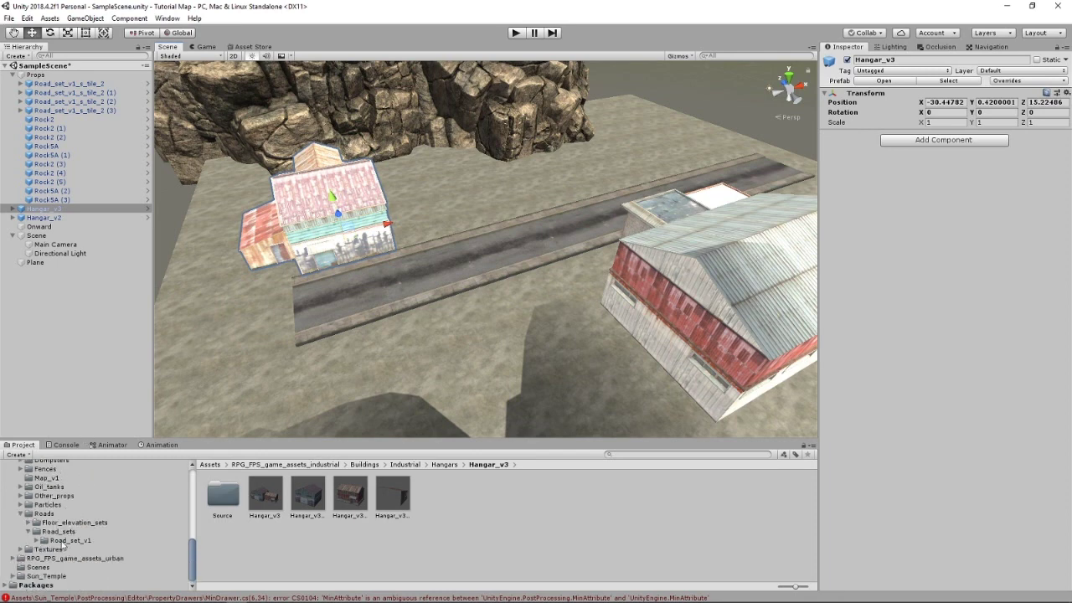
click(60, 559)
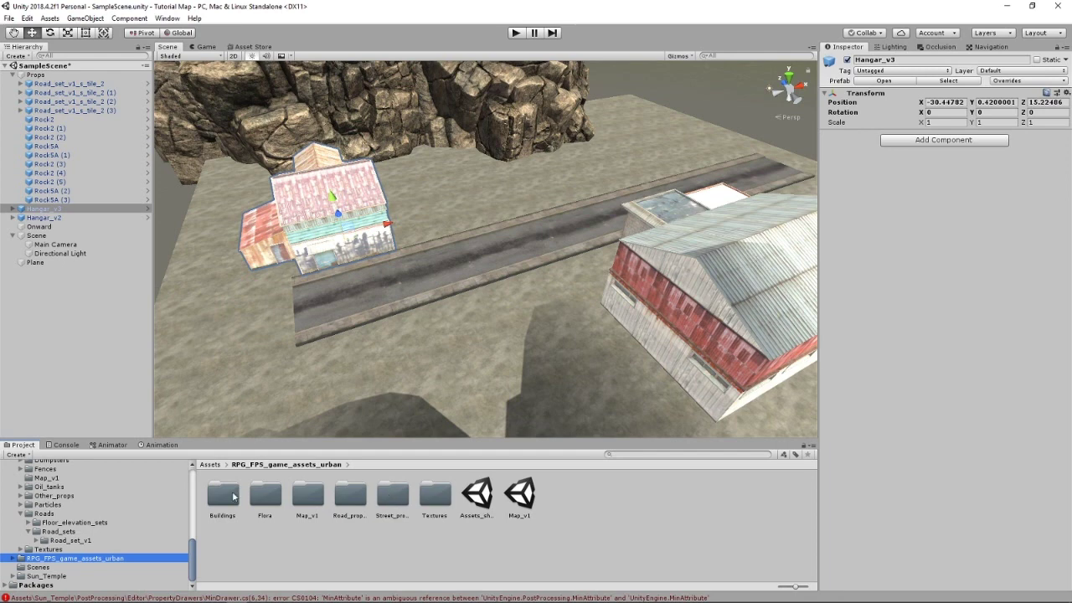
double_click(234, 498)
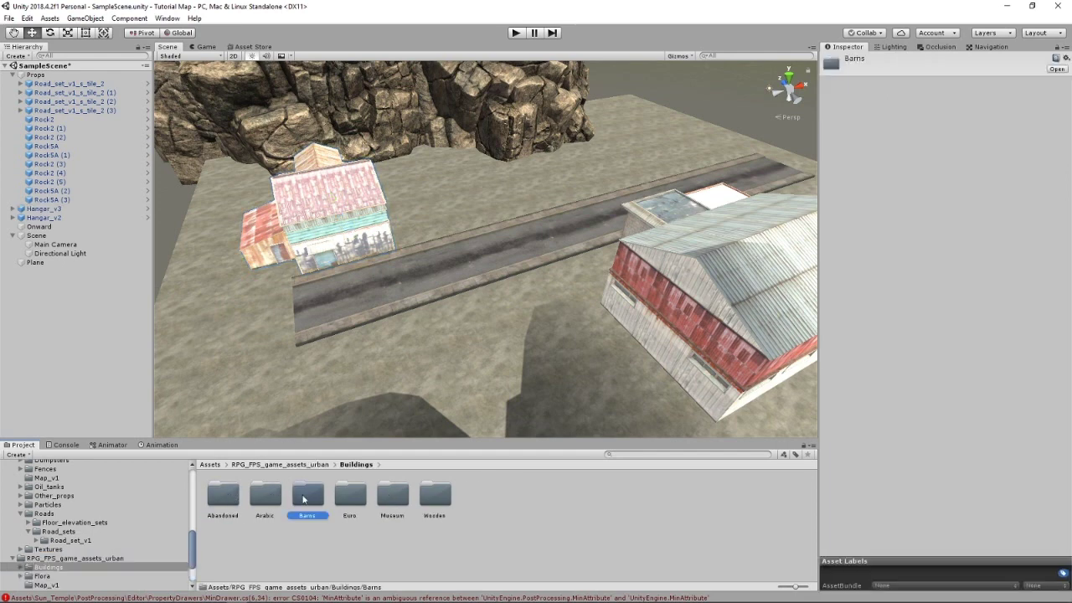
double_click(303, 490)
double_click(231, 501)
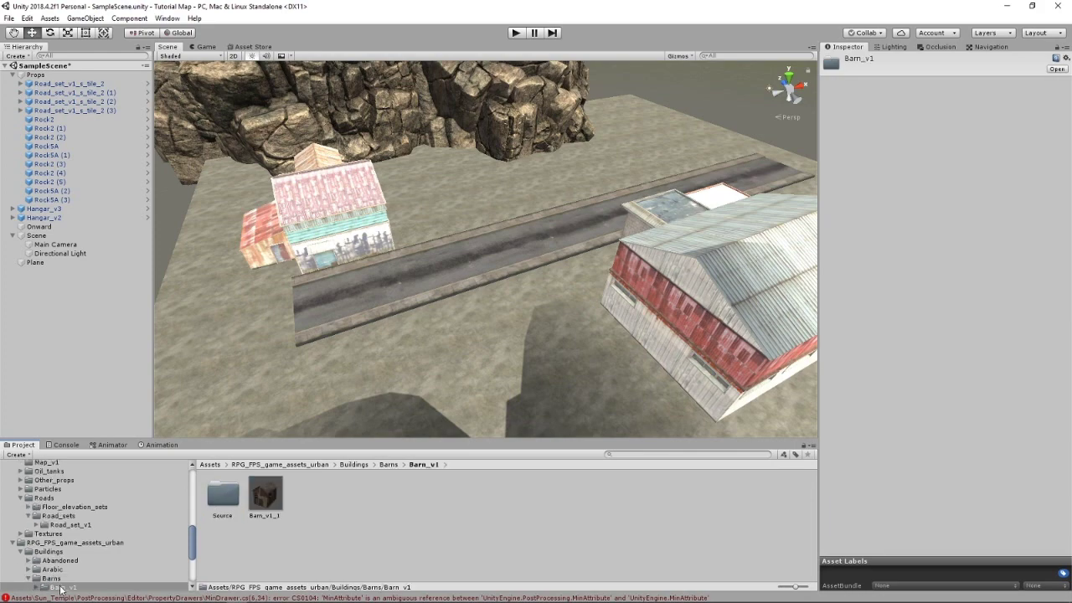
click(54, 570)
double_click(223, 494)
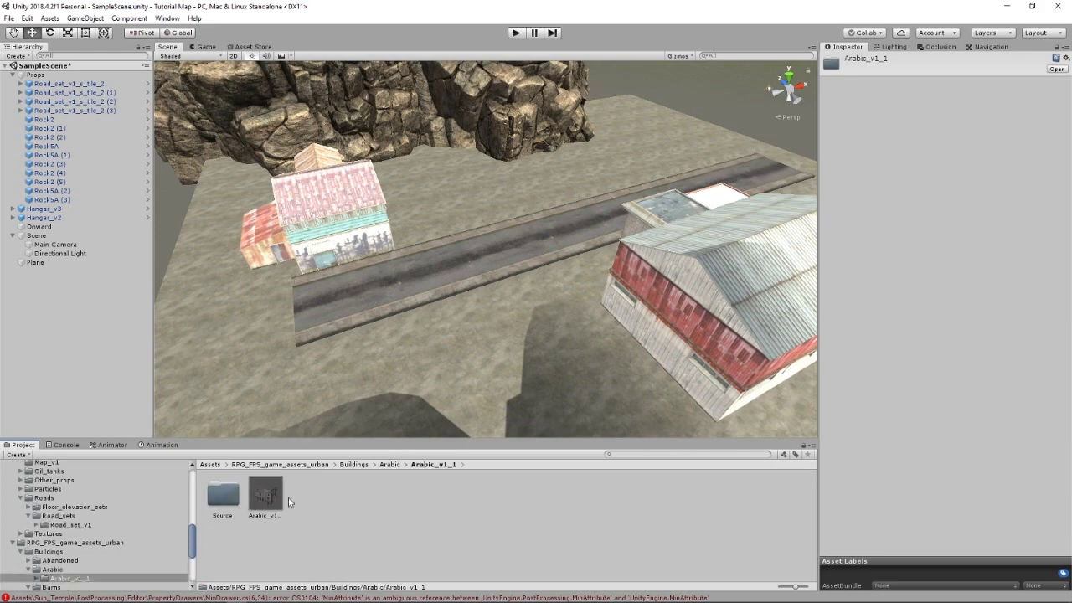
Step: Place the Arabic_v1_1 building beside the road next to Hangar_v2, at about X -23.58, Z -15.14
drag(267, 496, 507, 372)
right_drag(285, 337, 379, 366)
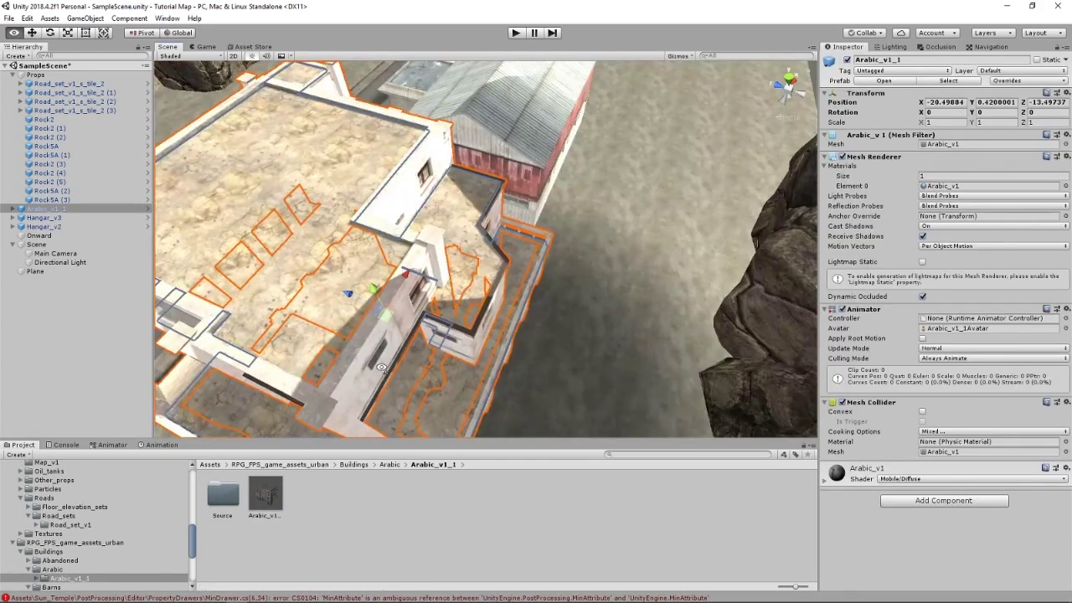
right_drag(293, 367, 399, 342)
scroll(402, 339, down, 6)
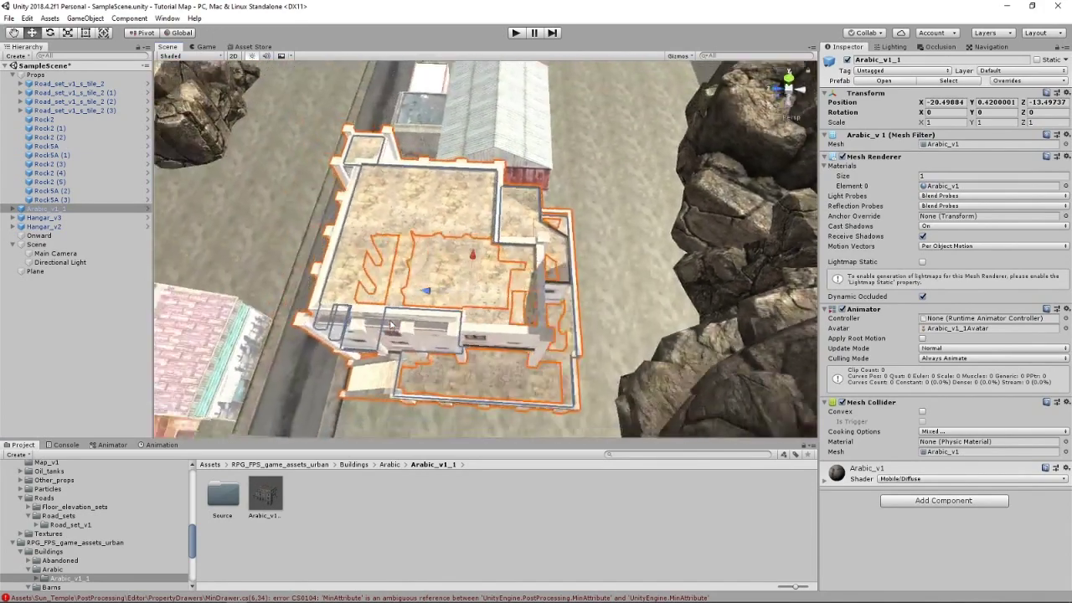
middle_drag(457, 303, 587, 297)
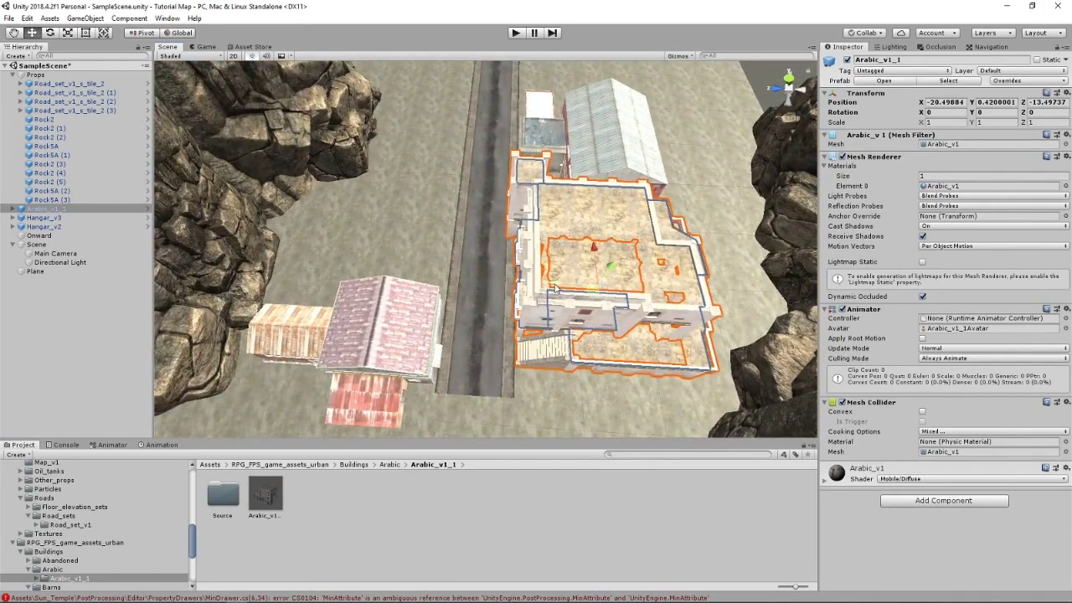
drag(552, 289, 611, 311)
click(616, 297)
click(611, 303)
right_drag(398, 319, 461, 306)
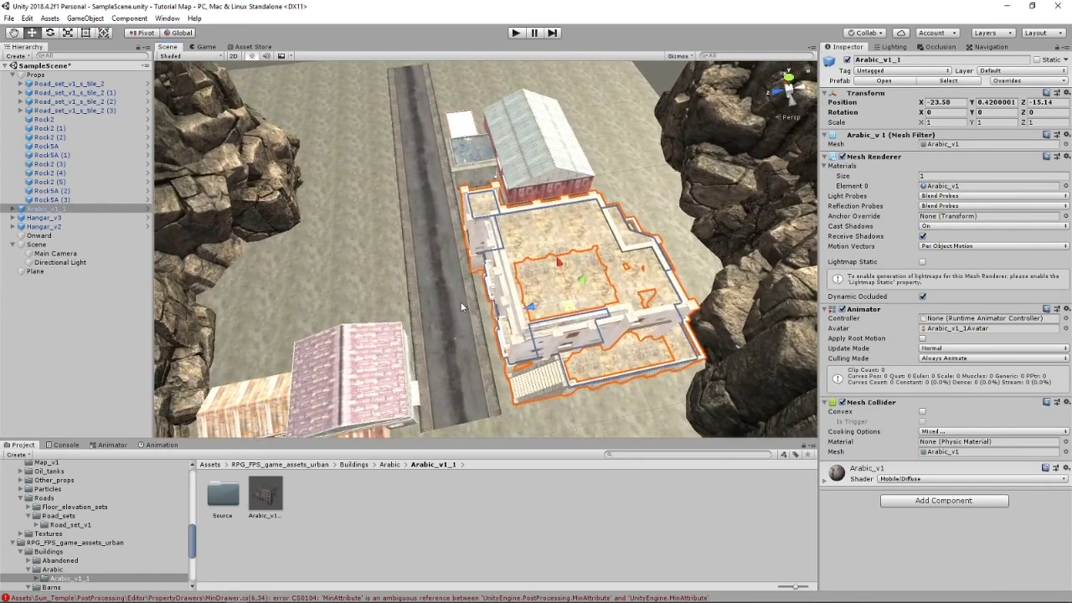
alt+drag(461, 307, 415, 316)
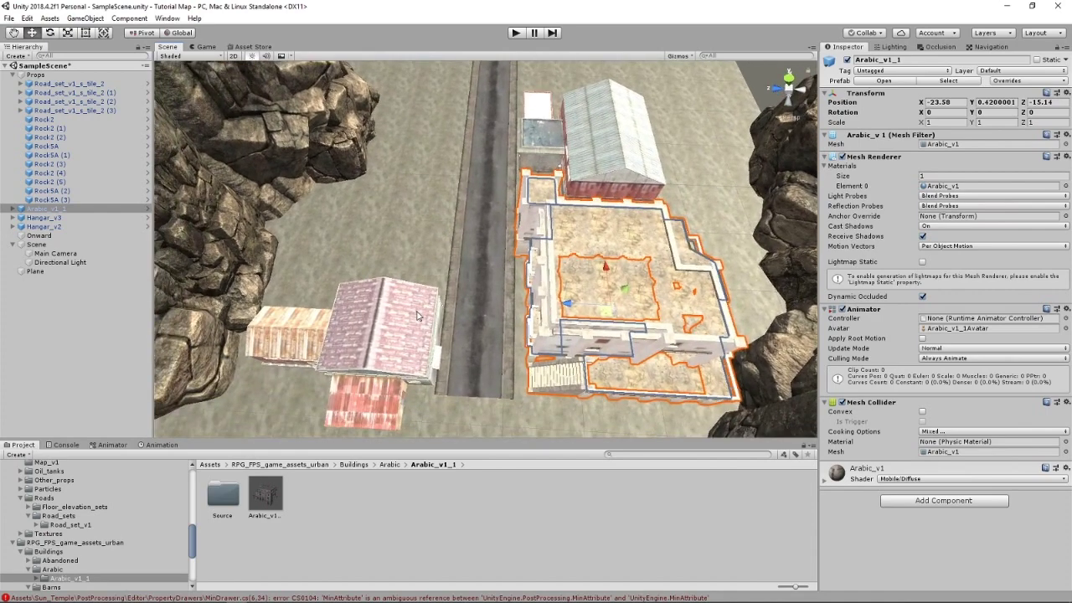
Step: Duplicate the Arabic_v1_1 building and move the copy across the road to its far end, at about X 25.8, Z 17.5
key(ctrl+d)
drag(604, 309, 426, 85)
right_drag(456, 207, 422, 170)
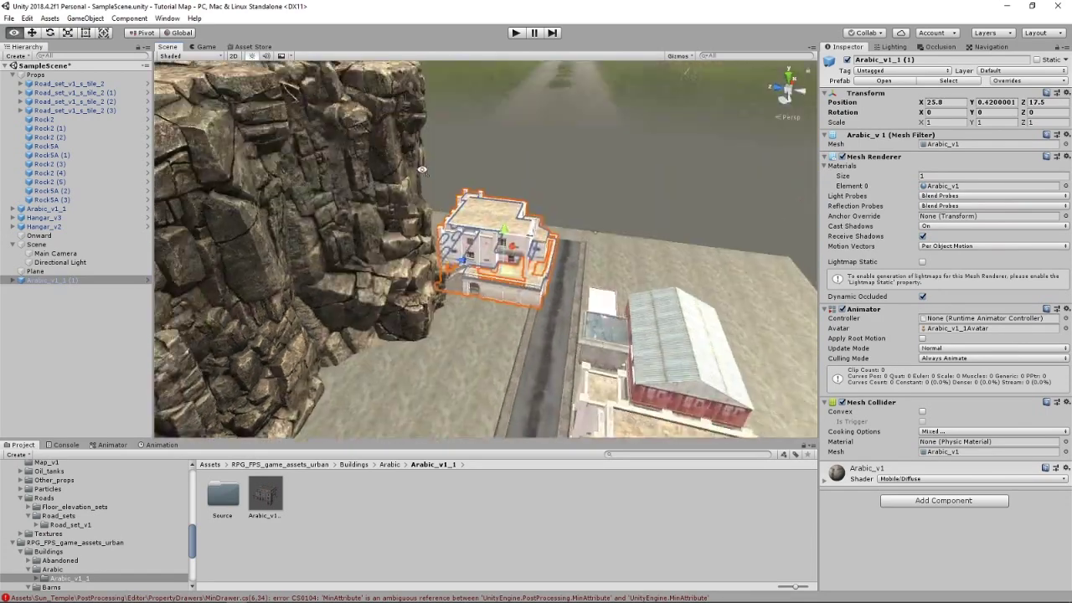
alt+drag(421, 169, 407, 237)
Step: Reposition individual rocks in the copied cliff wall, including Rock2 (3), to vary its shape
click(407, 237)
drag(309, 299, 269, 287)
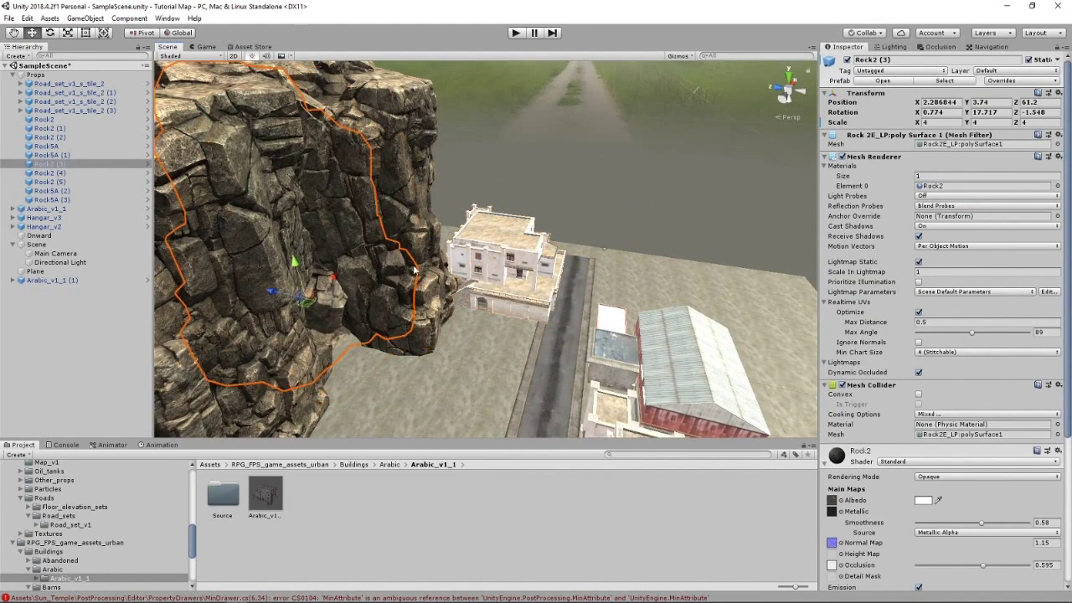
click(410, 232)
drag(362, 288, 370, 245)
right_drag(494, 221, 363, 229)
click(491, 319)
drag(431, 291, 359, 245)
click(400, 307)
click(194, 358)
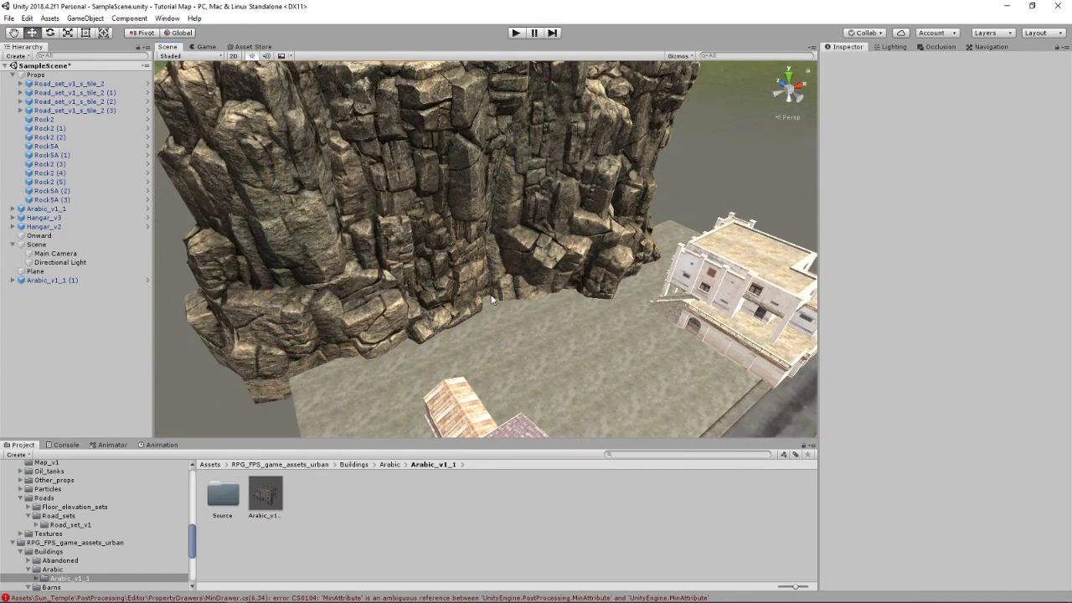
Step: Select Rock2 in the original cliff wall behind Hangar_v2 and shift it to a slightly different position
right_drag(569, 326, 523, 235)
scroll(494, 259, up, 3)
alt+drag(494, 262, 331, 353)
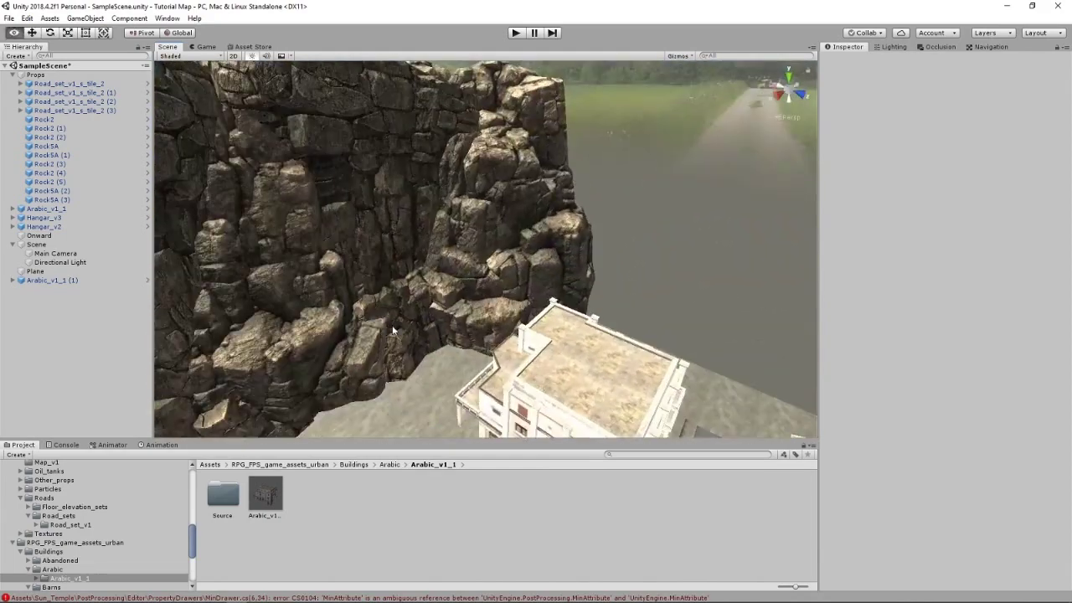
click(377, 337)
key(f)
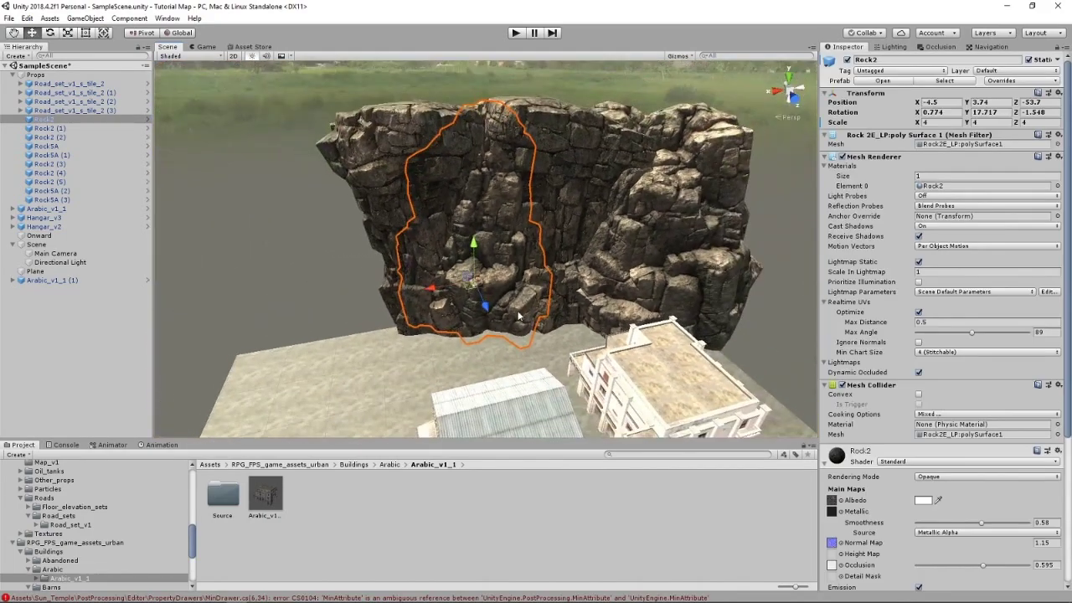
drag(483, 307, 544, 285)
Step: Rotate the rock next to Rock2 in the original cliff wall to a different angle
click(50, 32)
click(621, 261)
drag(610, 308, 506, 290)
Step: Rotate Rock2 (2) at the end of the original cliff wall behind the Arabic building to a different angle
click(754, 290)
scroll(754, 291, down, 2)
right_drag(744, 302, 791, 322)
scroll(716, 330, down, 8)
click(542, 232)
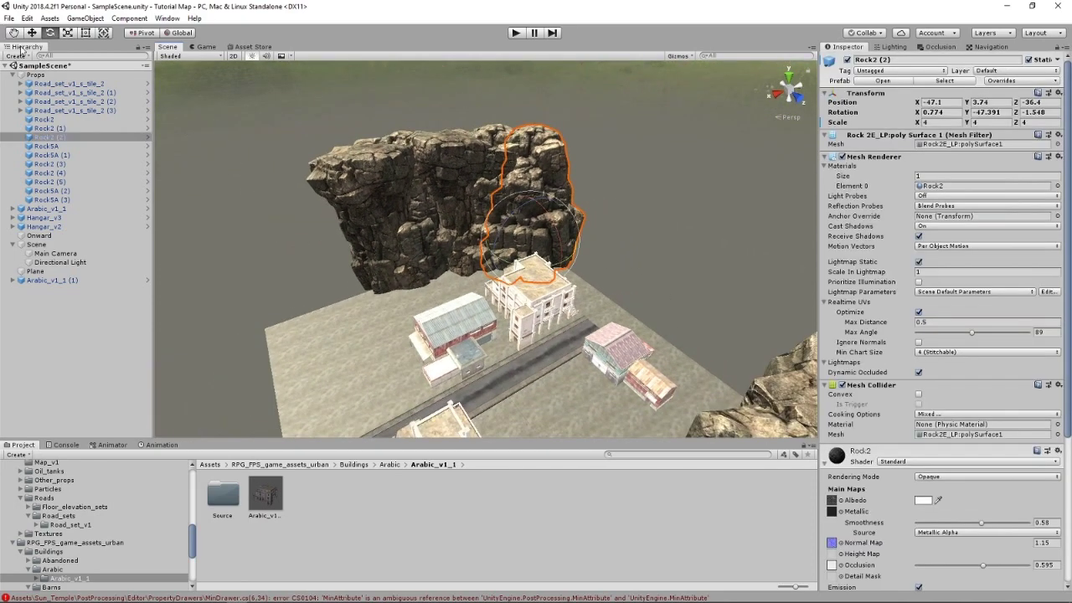
drag(534, 266, 697, 257)
click(643, 221)
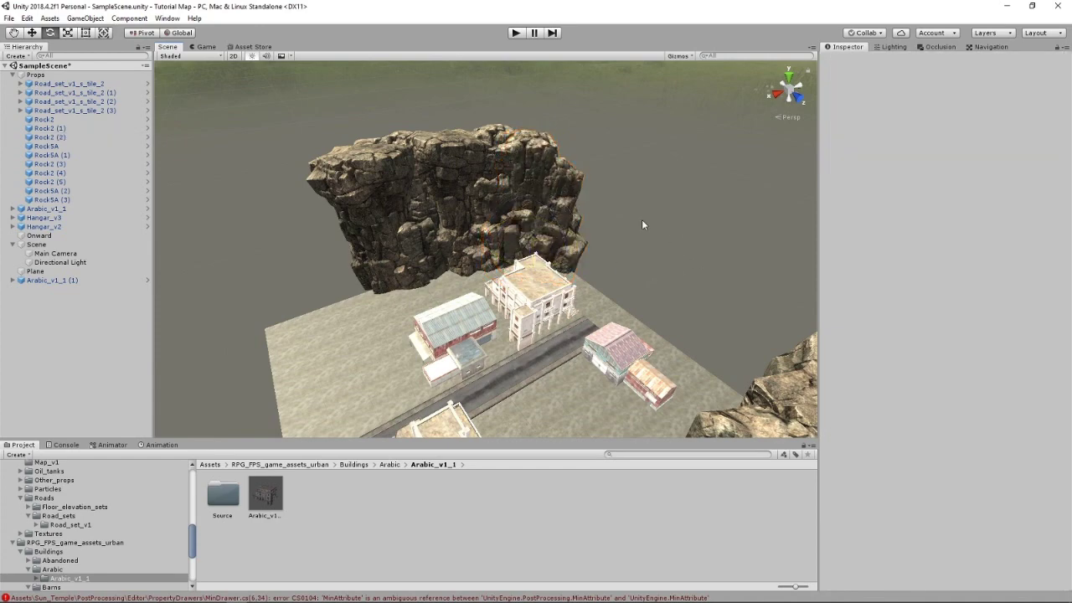
Step: Select the copied Arabic building, Arabic_v1_1 (1), and move it farther from the road to X 34, Z 20.76
right_drag(641, 197, 605, 243)
scroll(655, 208, up, 3)
scroll(632, 228, up, 3)
click(605, 243)
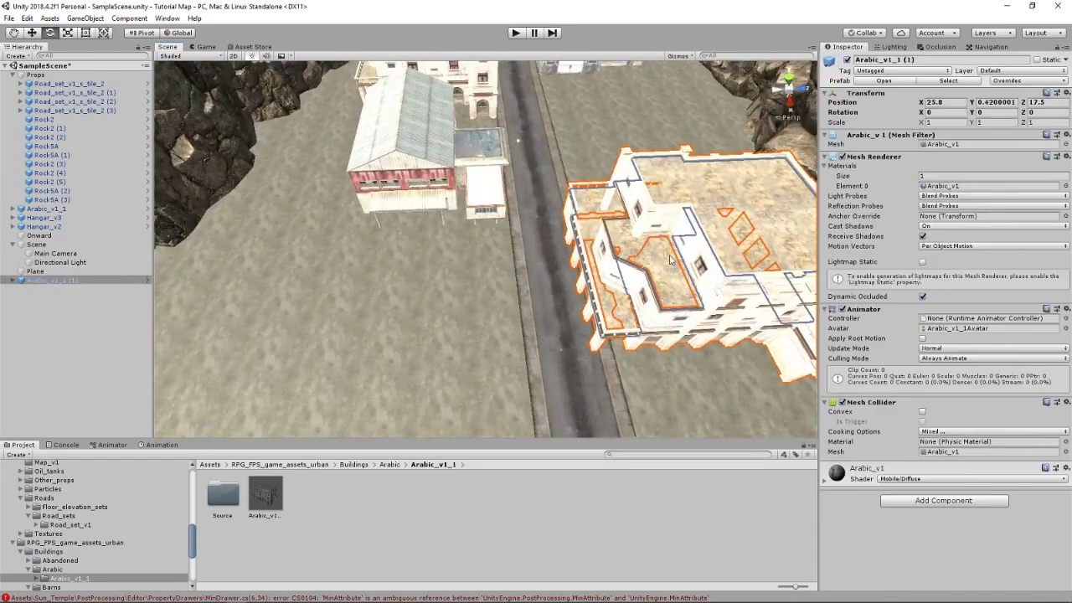
right_drag(469, 237, 537, 241)
alt+drag(539, 242, 529, 299)
click(32, 33)
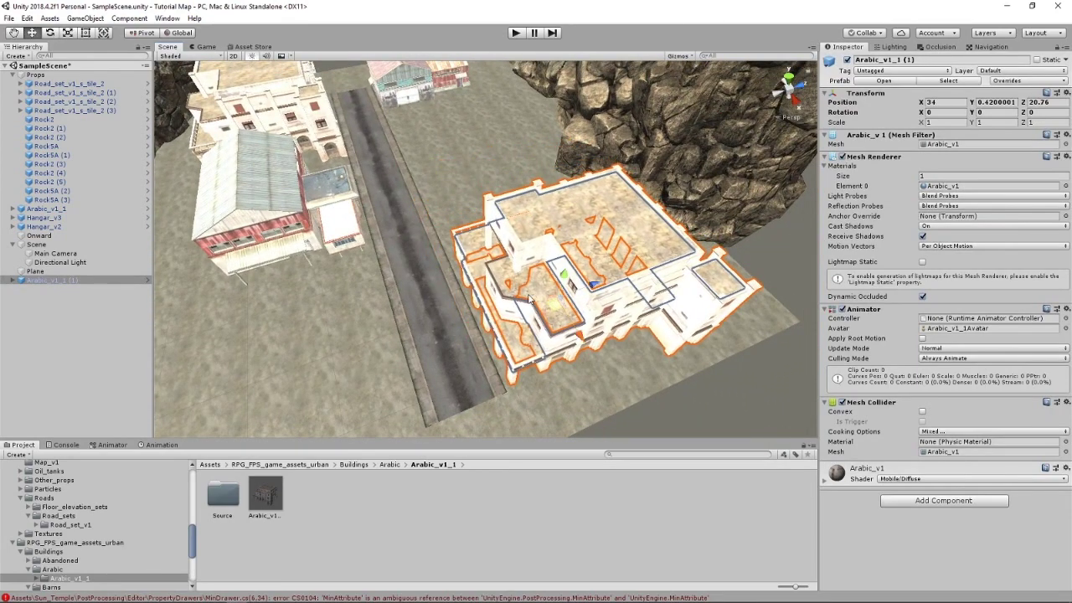
Step: Remove the Animator component from the Arabic_v1_1 (1) building
right_drag(618, 193, 576, 164)
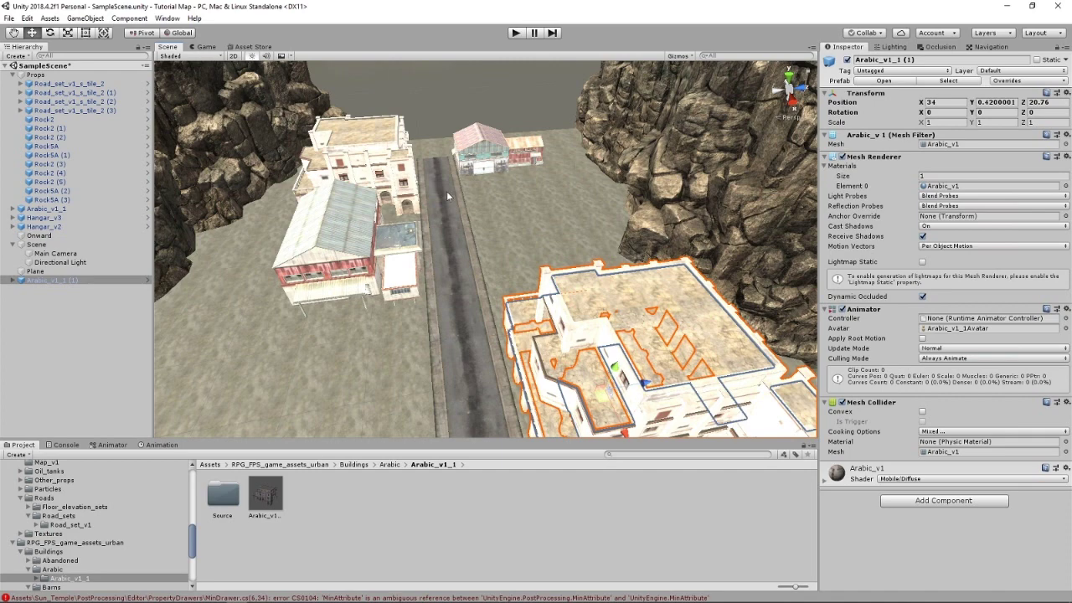
right_drag(446, 190, 473, 202)
key(f)
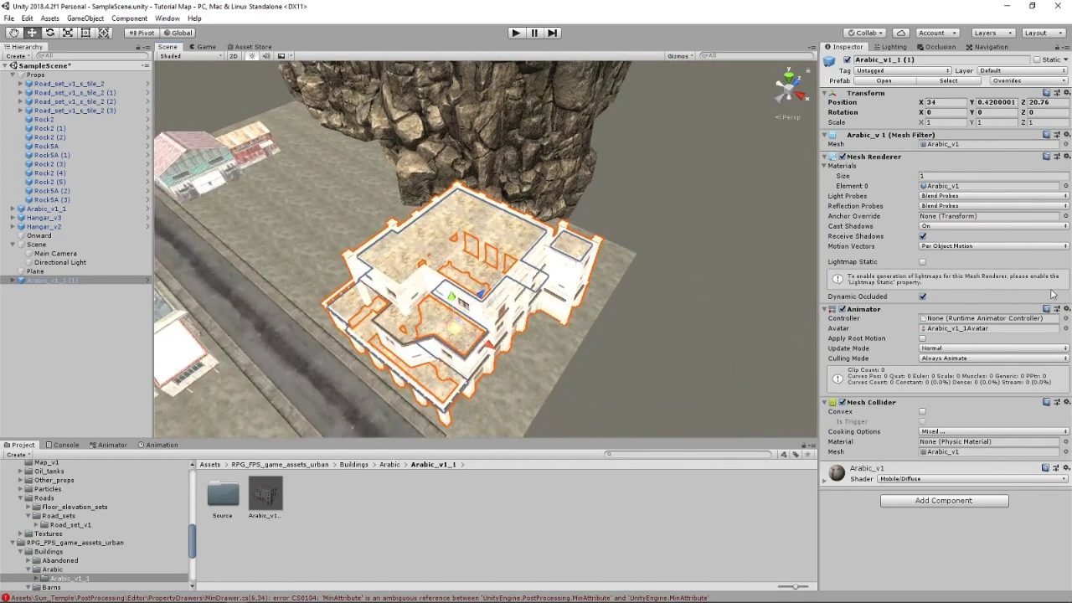
click(1065, 309)
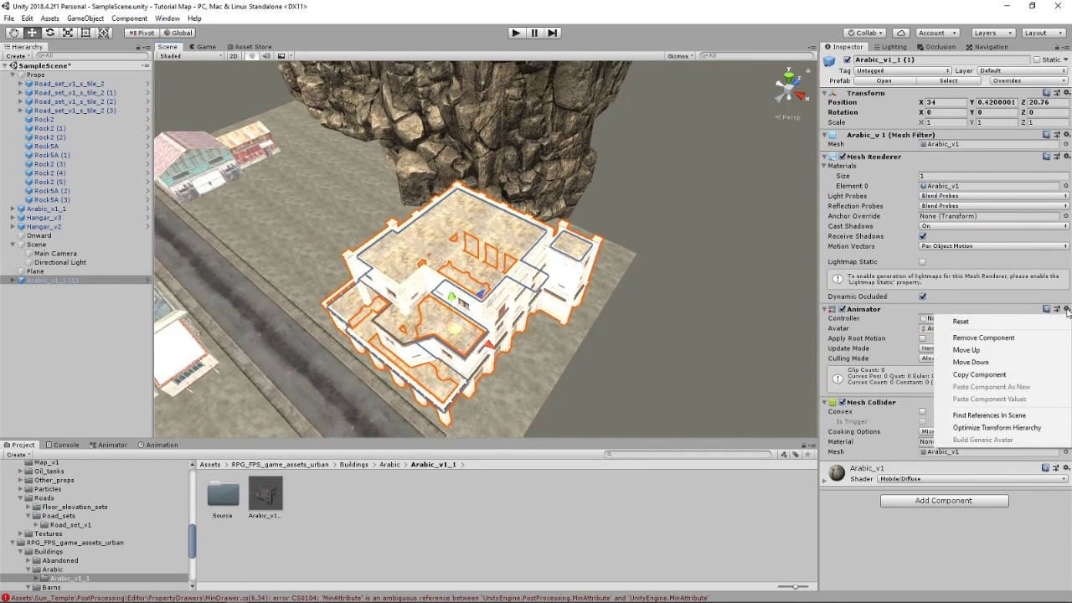
click(983, 337)
Step: Switch the Arabic_v1 building material to the Standard shader and set its albedo colour to white (FFFFFF)
right_drag(710, 196, 584, 184)
click(906, 396)
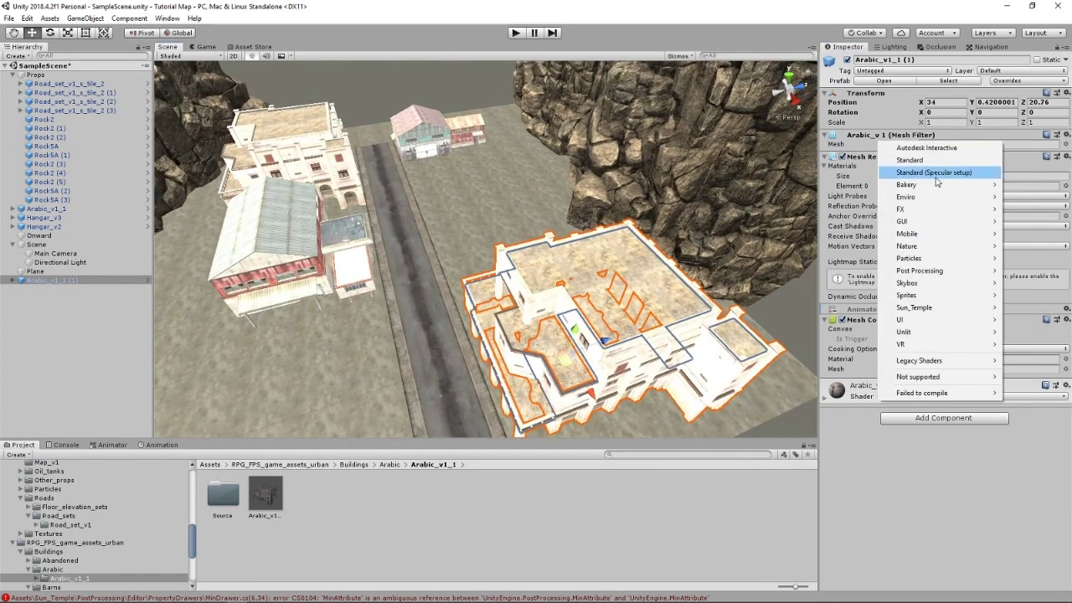
click(925, 159)
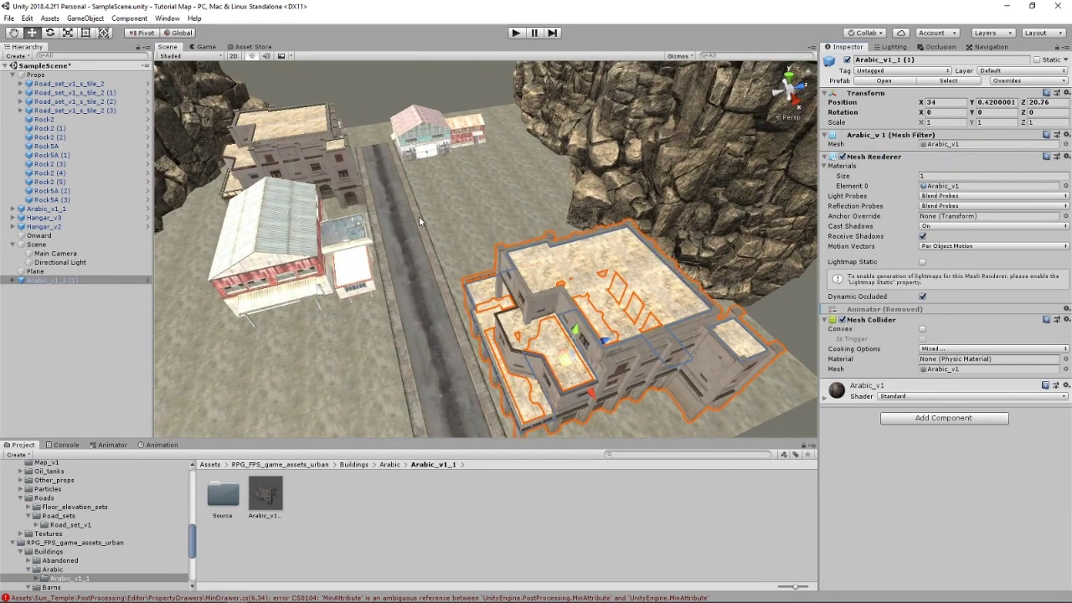
click(825, 400)
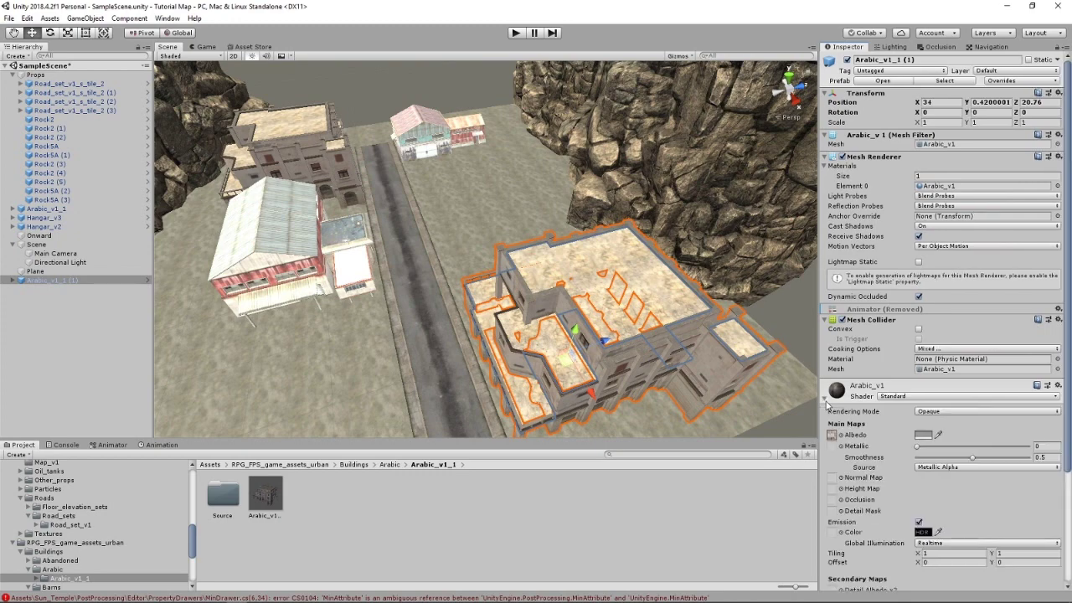
click(921, 435)
drag(353, 210, 352, 185)
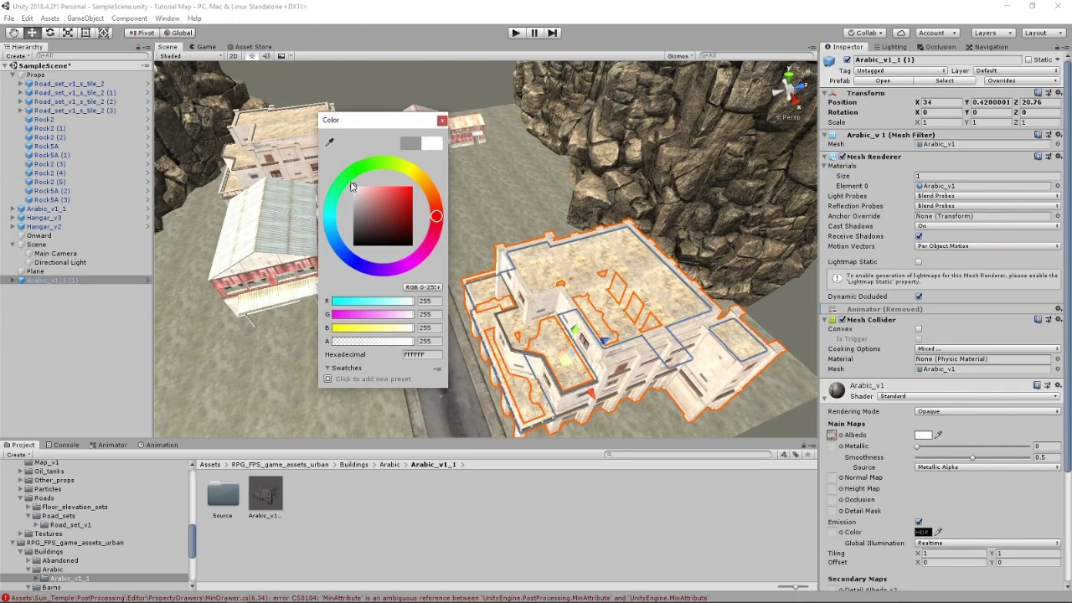
click(442, 120)
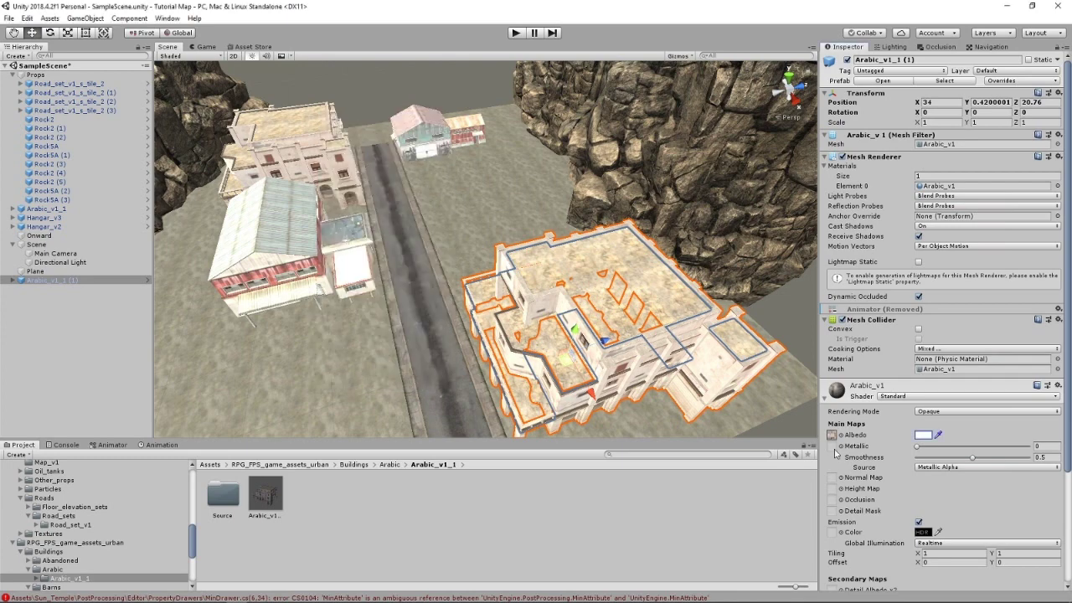
Step: Set the Arabic_v1 material's emission Global Illumination to Baked
click(976, 544)
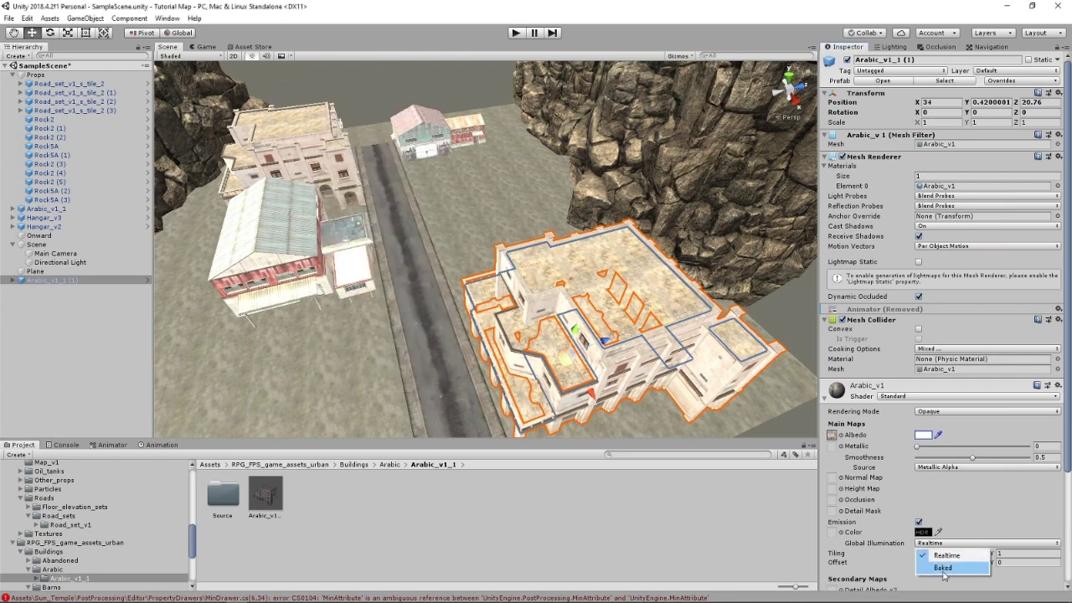
click(946, 567)
scroll(965, 523, down, 3)
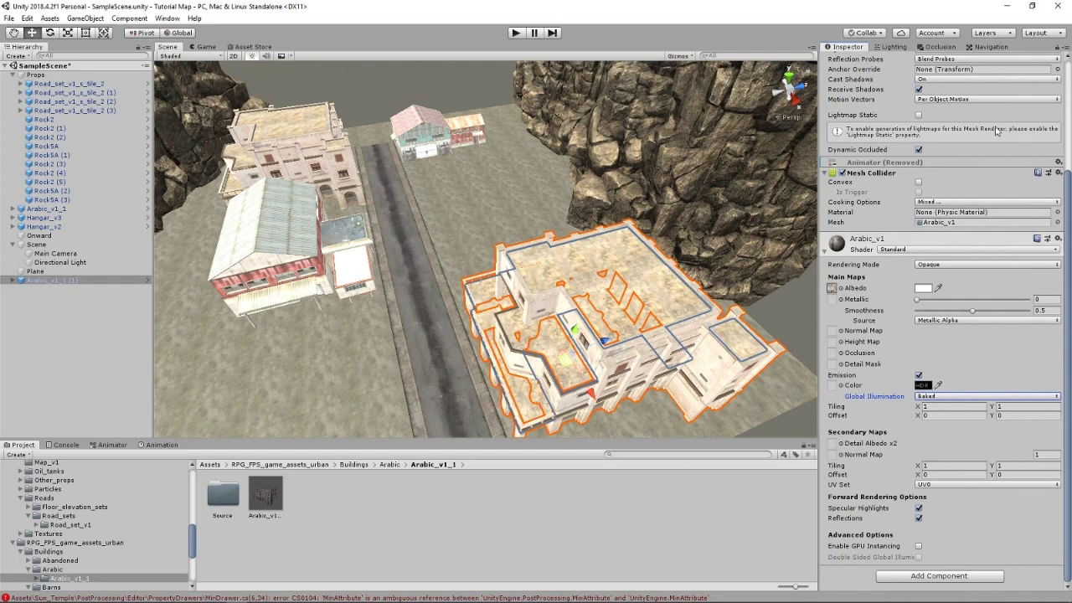
scroll(917, 254, up, 3)
Step: Open the Helpers folder within the Sun_Temple Prefabs assets
right_drag(335, 293, 297, 335)
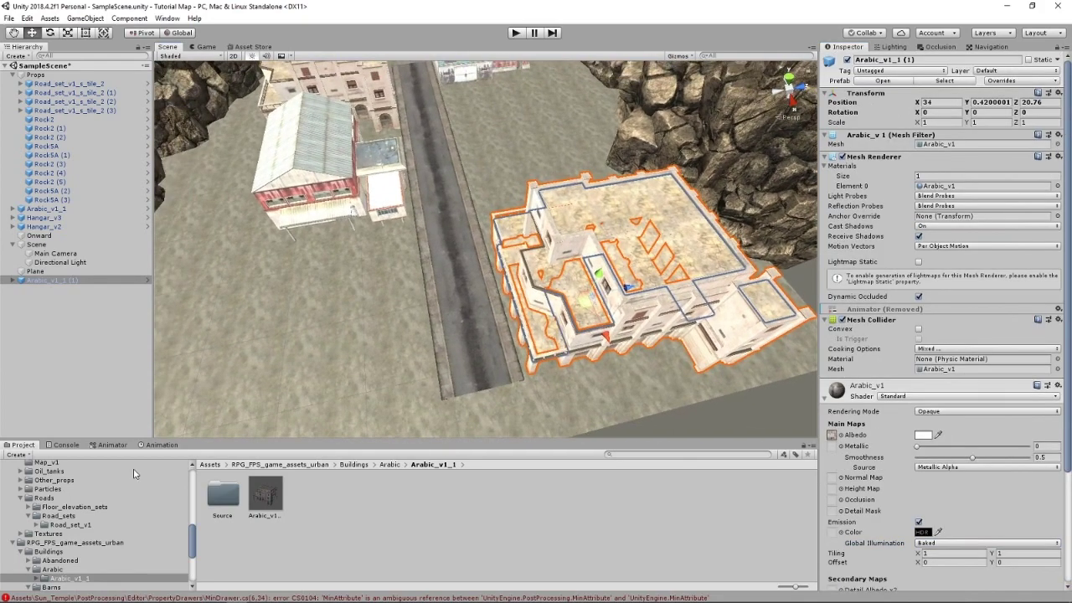
right_drag(519, 280, 450, 308)
scroll(452, 335, up, 4)
right_drag(456, 355, 438, 321)
scroll(399, 364, down, 6)
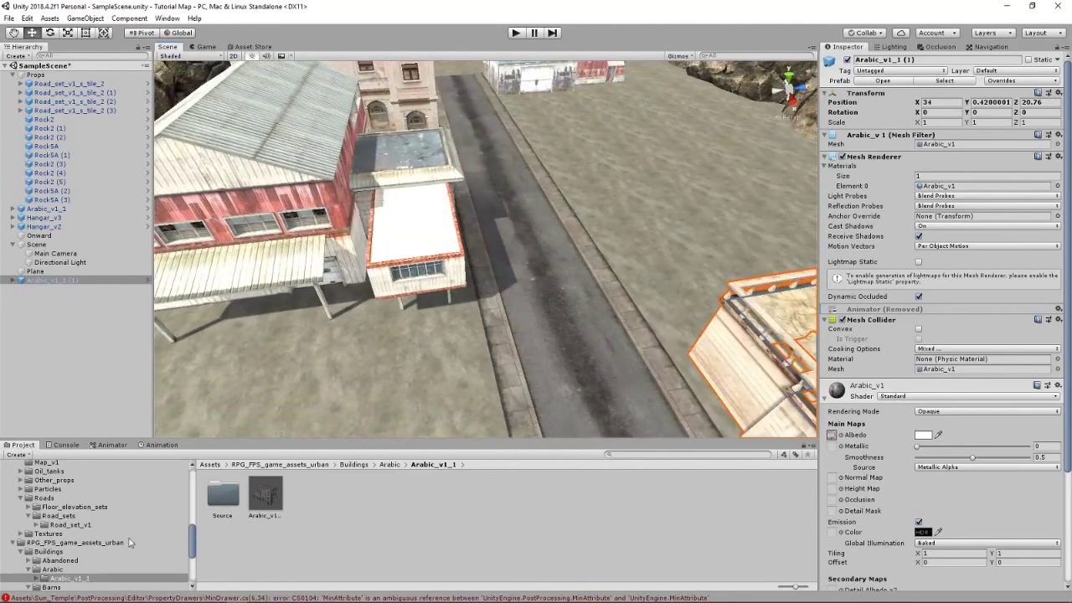
scroll(66, 521, down, 5)
click(46, 576)
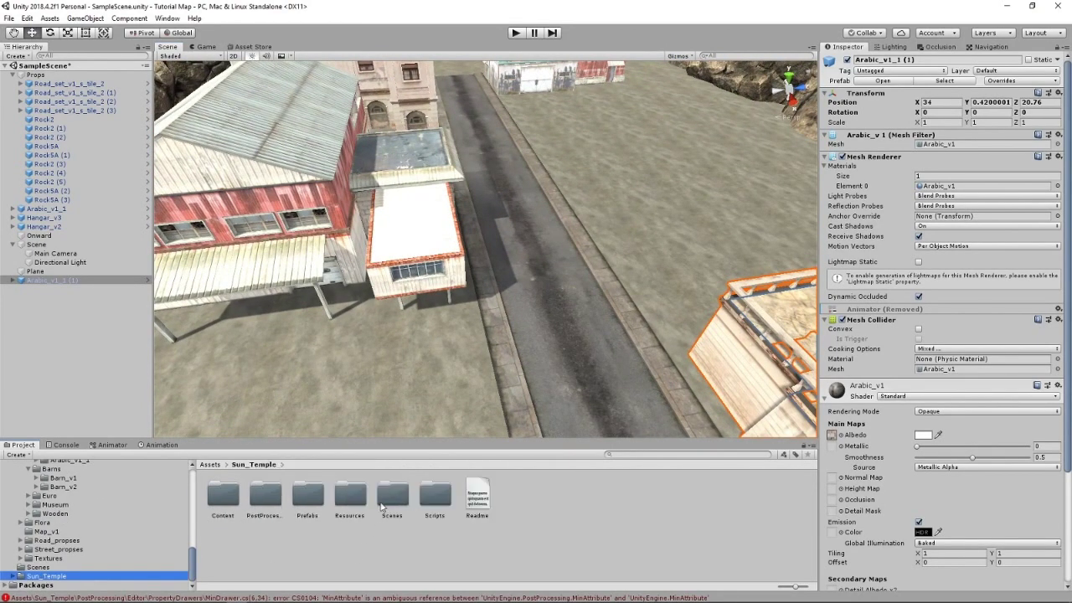
double_click(298, 502)
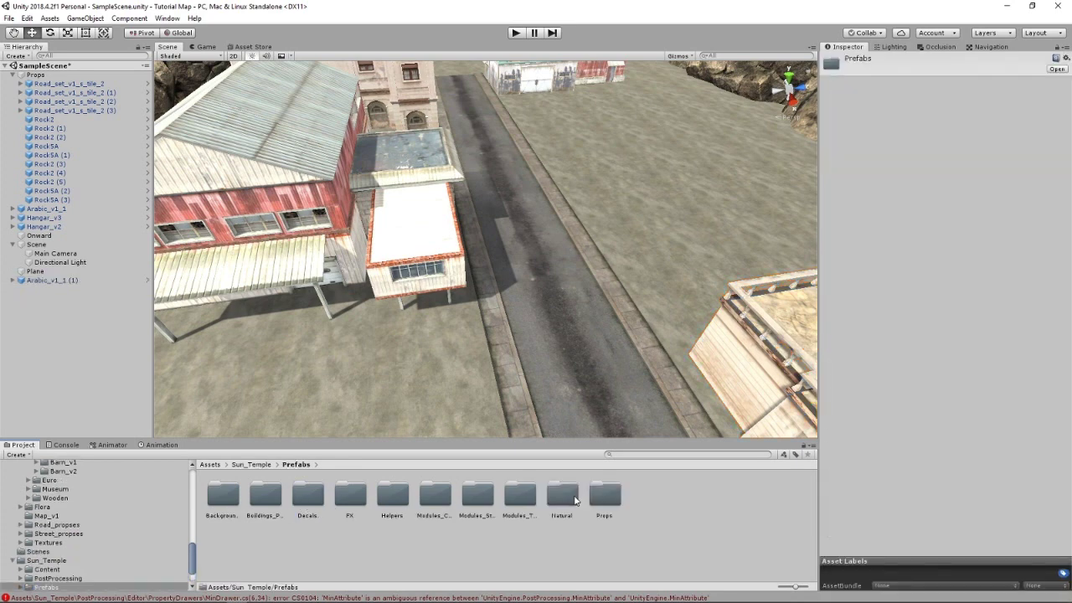
double_click(393, 495)
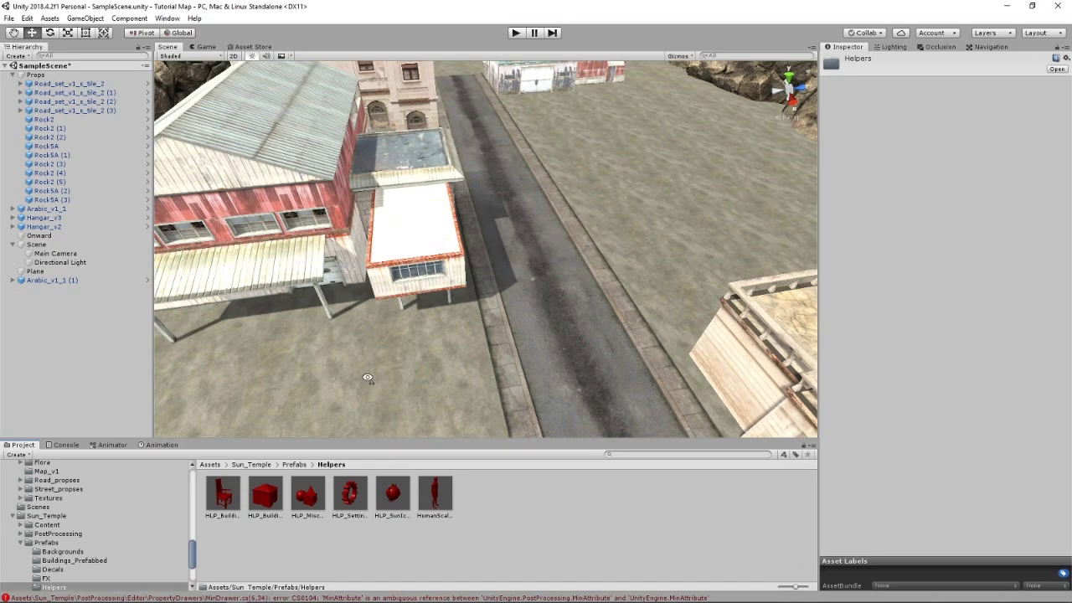
Step: Place the HumanScale_1.8M figure on the copied Arabic building's terrace and move it toward the doorway as a size reference
right_drag(366, 377, 494, 314)
key(w)
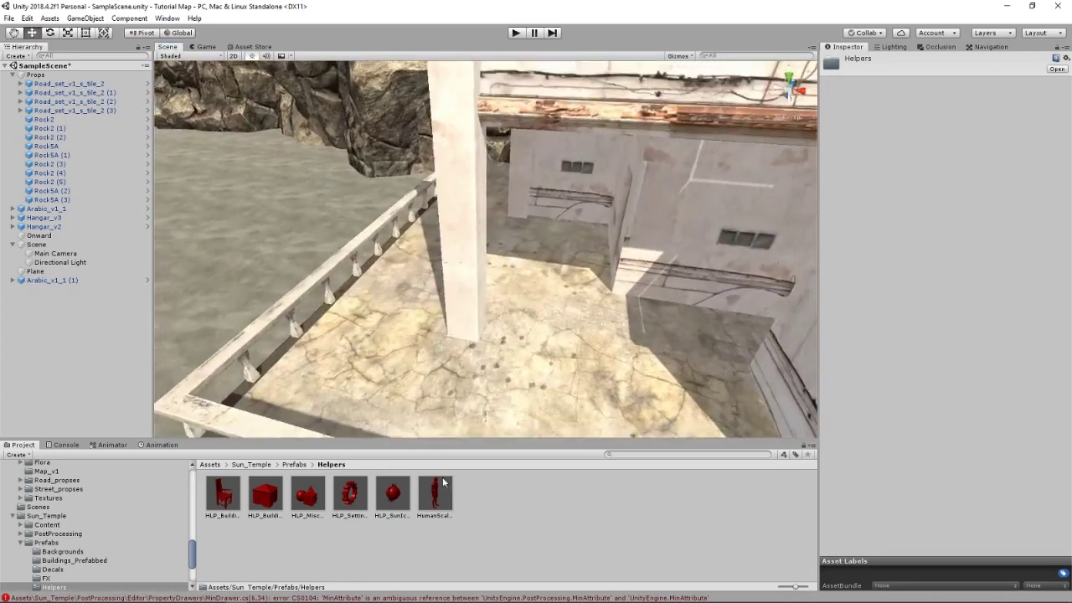
drag(435, 494, 501, 395)
right_drag(500, 394, 737, 277)
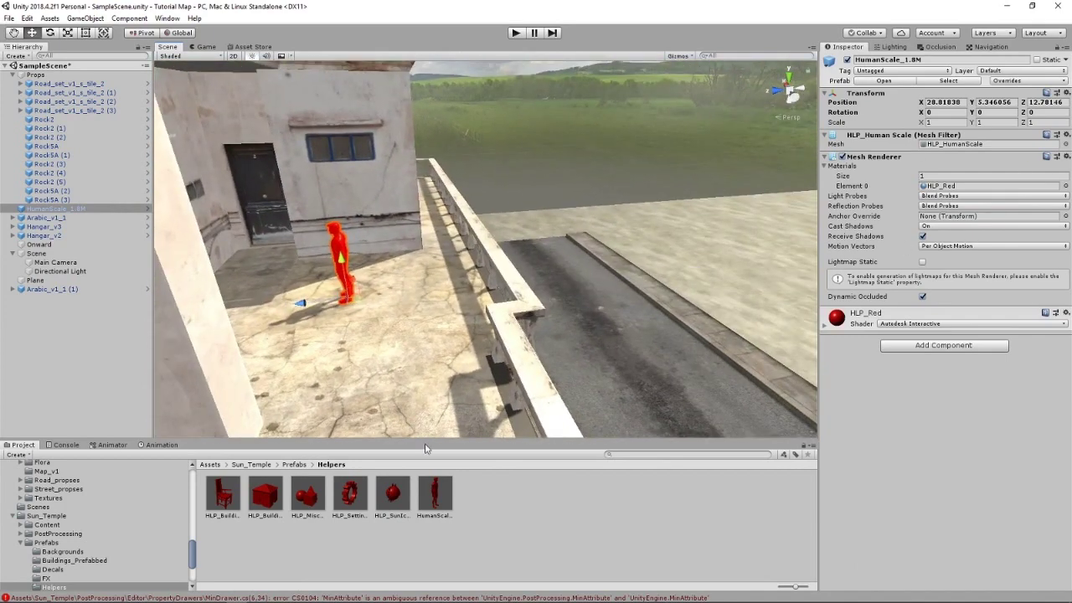
right_drag(511, 296, 471, 263)
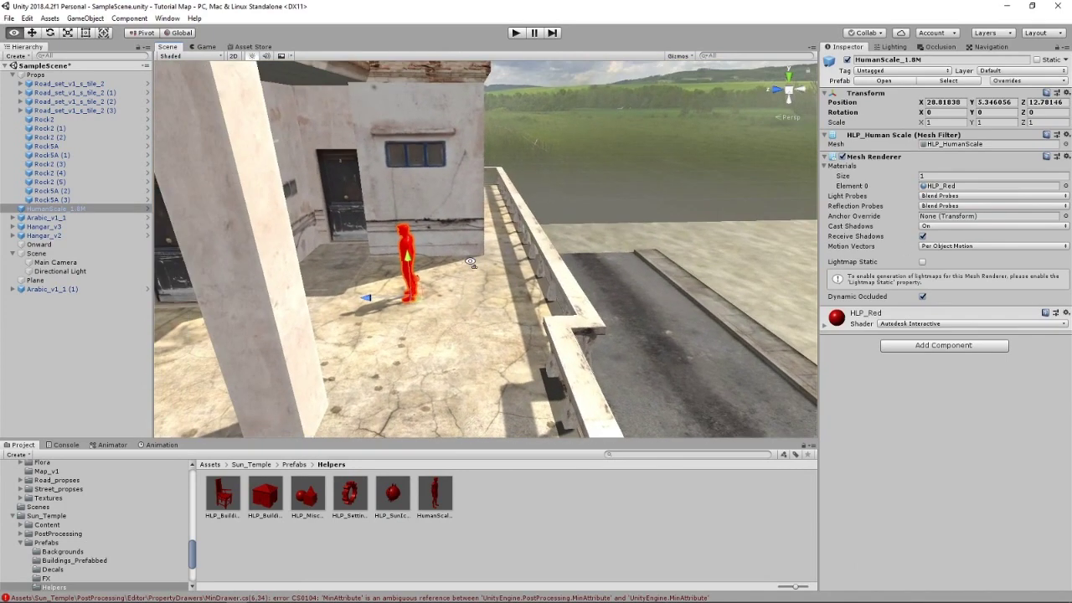
drag(418, 306, 365, 282)
right_drag(364, 282, 424, 252)
Step: Open the Arabic_v1_1 building's prefab for editing and set its root object's Y scale to 0.8
click(424, 253)
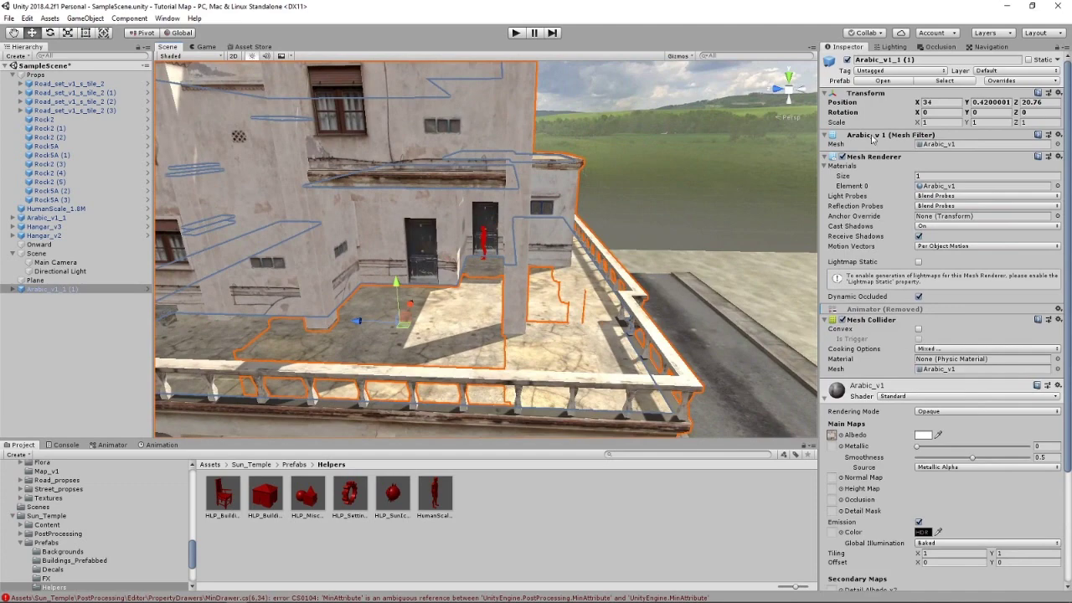
key(f)
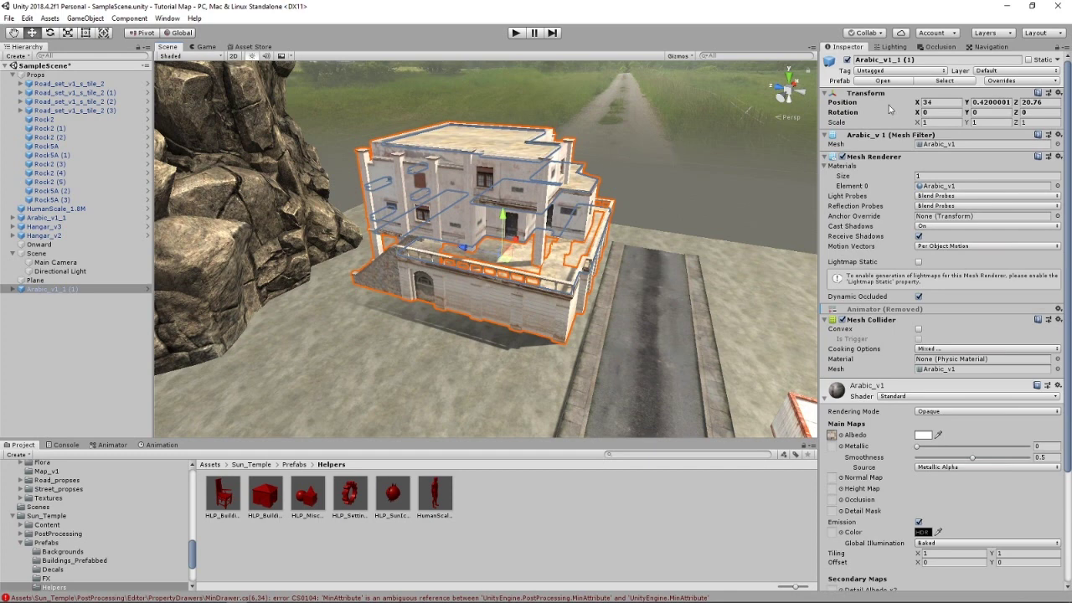
click(977, 123)
click(896, 92)
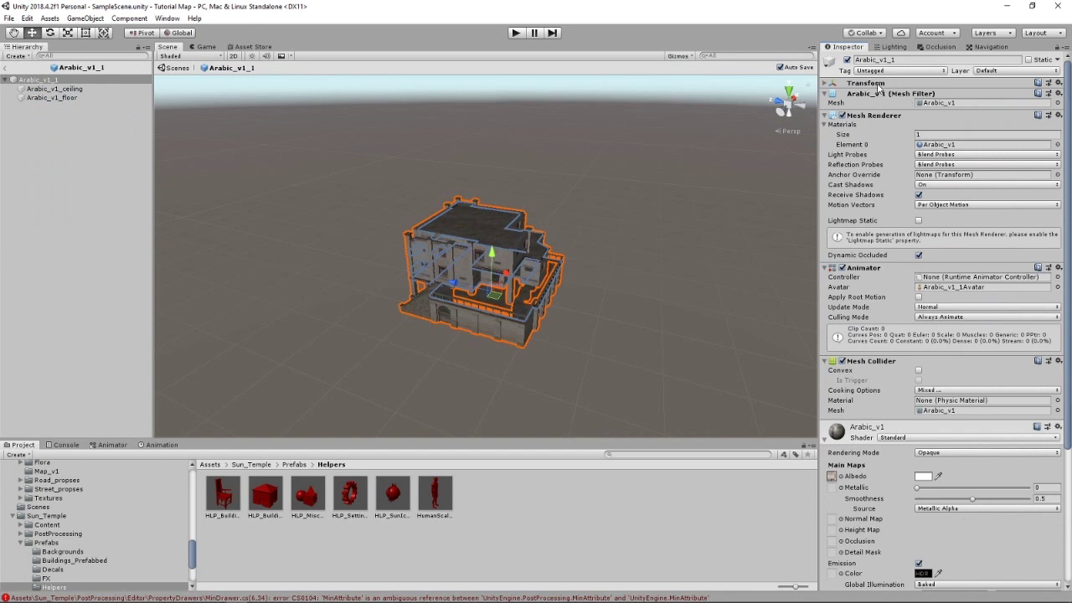
click(878, 86)
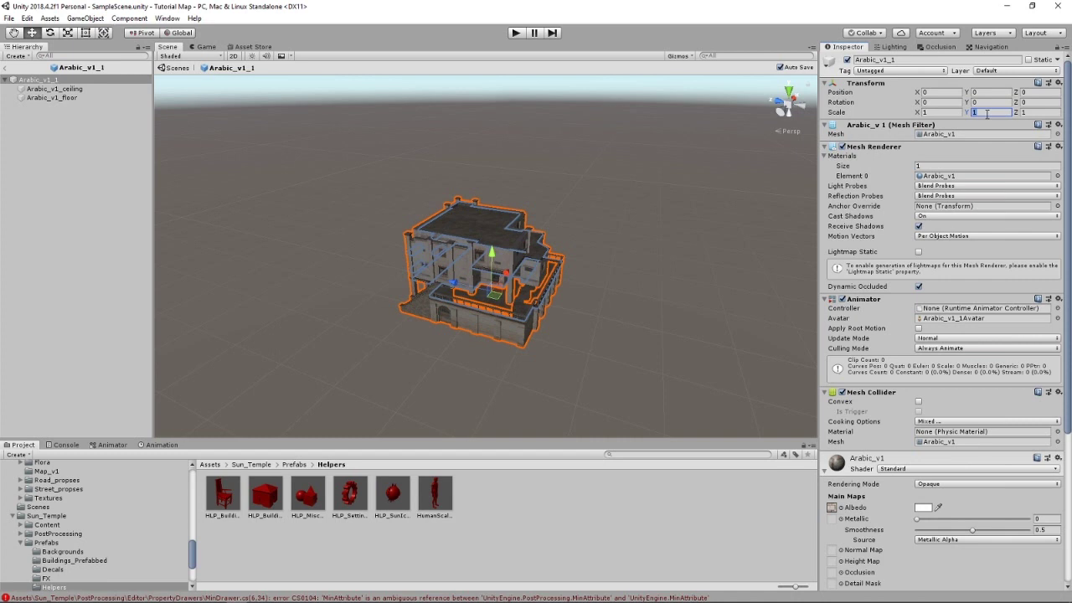
text(0.8)
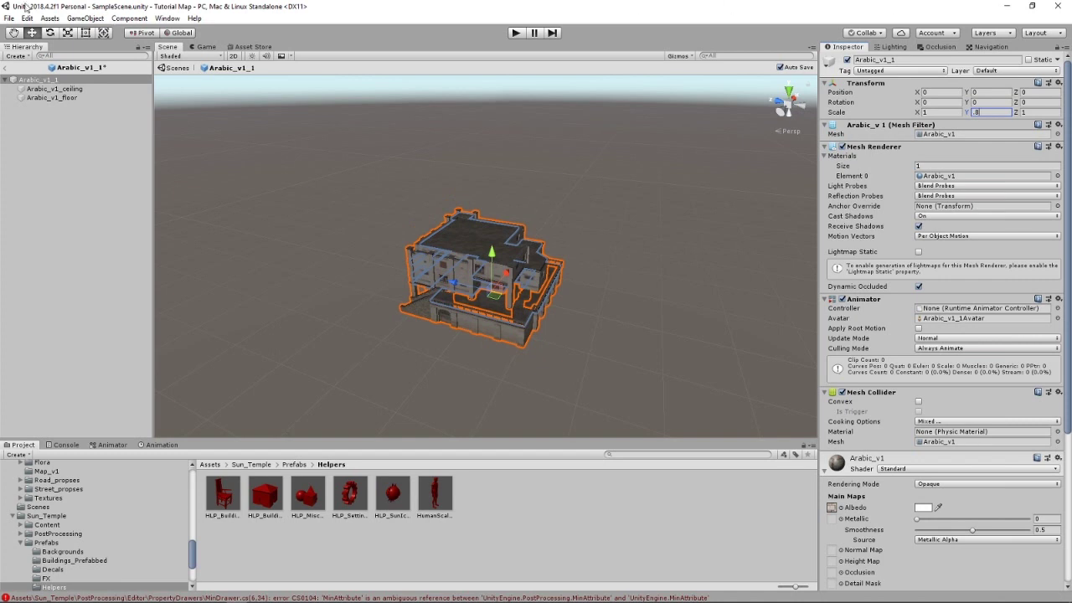
Step: Select Arabic_v1_floor in the prefab and switch its Concrete_floor_v1 material to the Standard shader
click(35, 91)
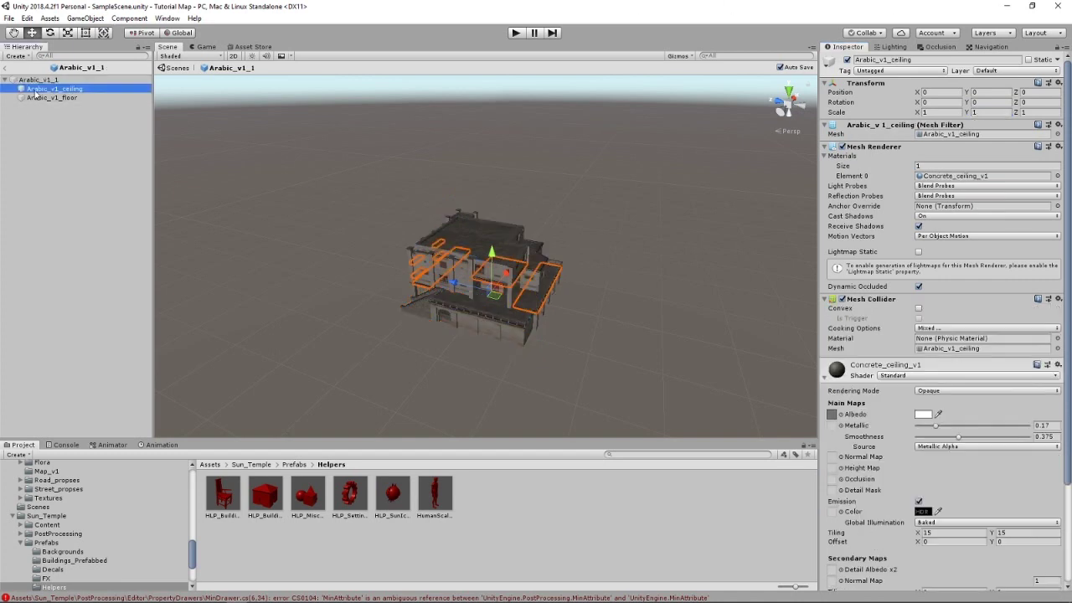
click(40, 99)
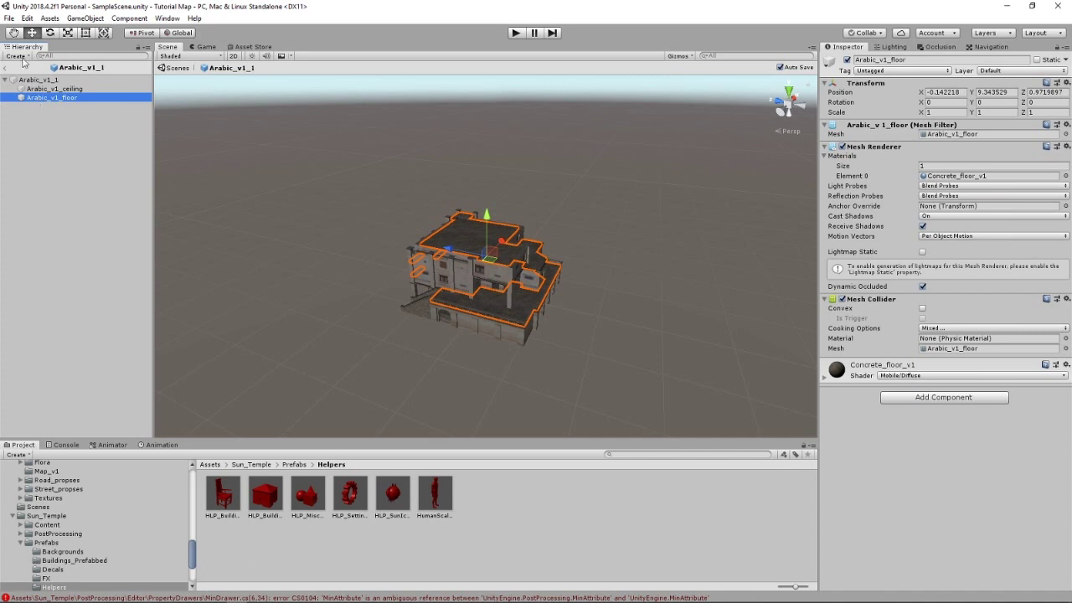
ctrl+click(61, 90)
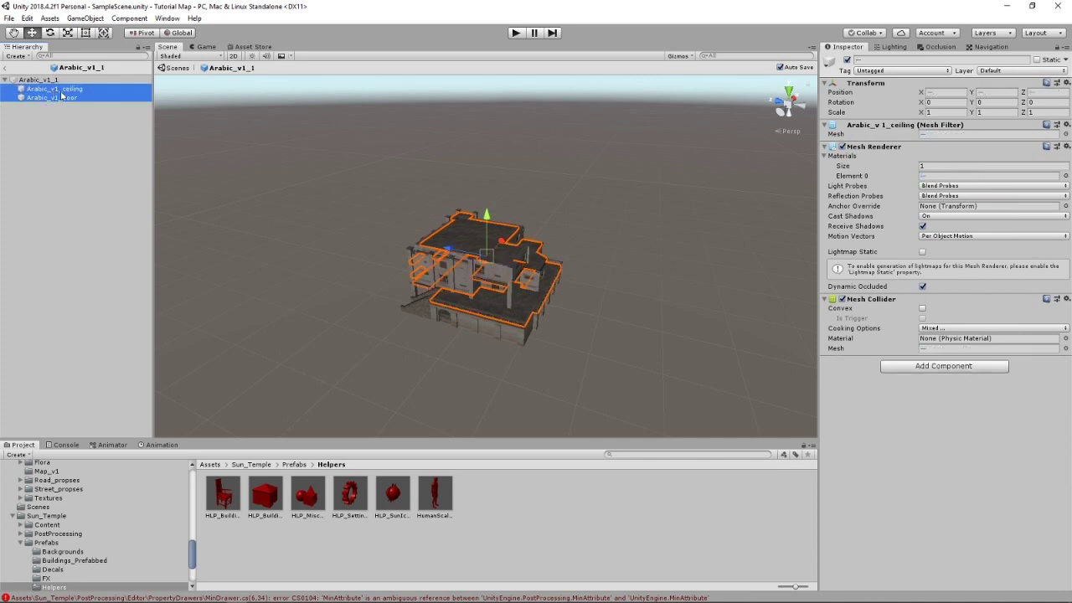
click(112, 88)
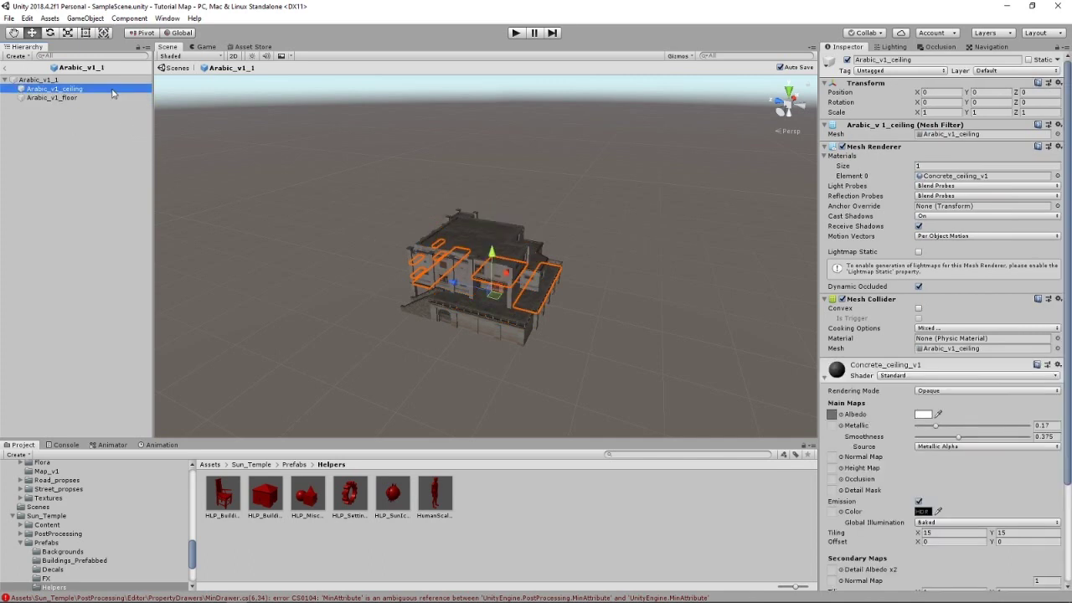
click(84, 97)
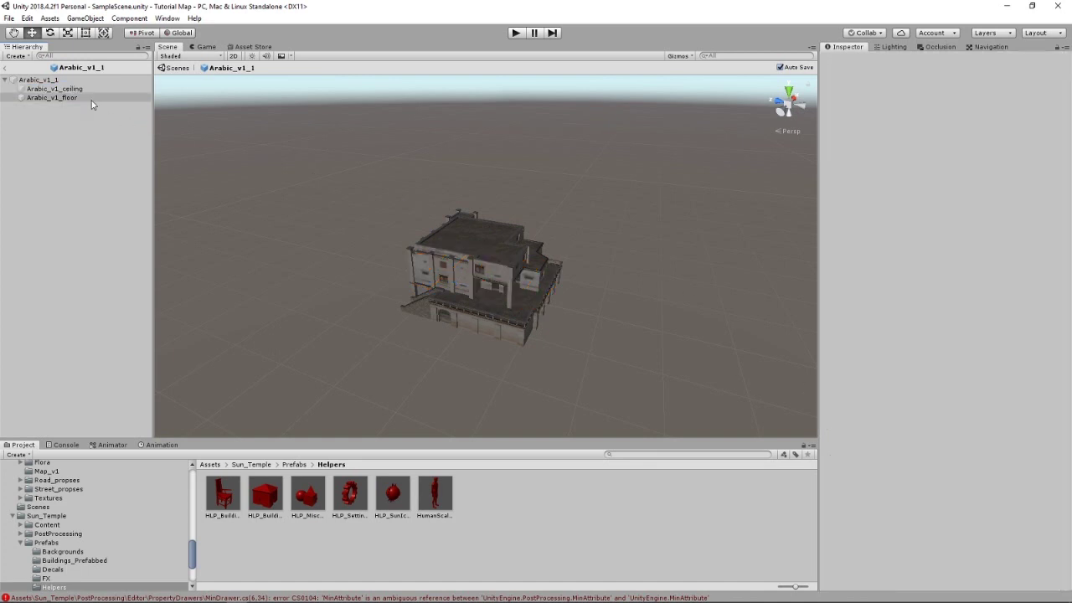
click(947, 375)
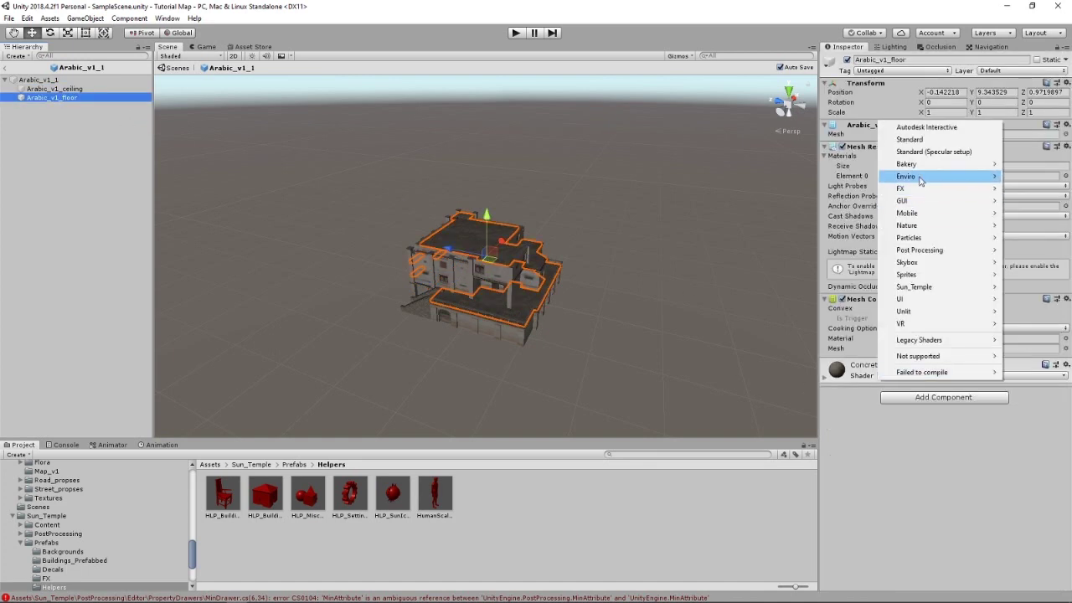
click(921, 138)
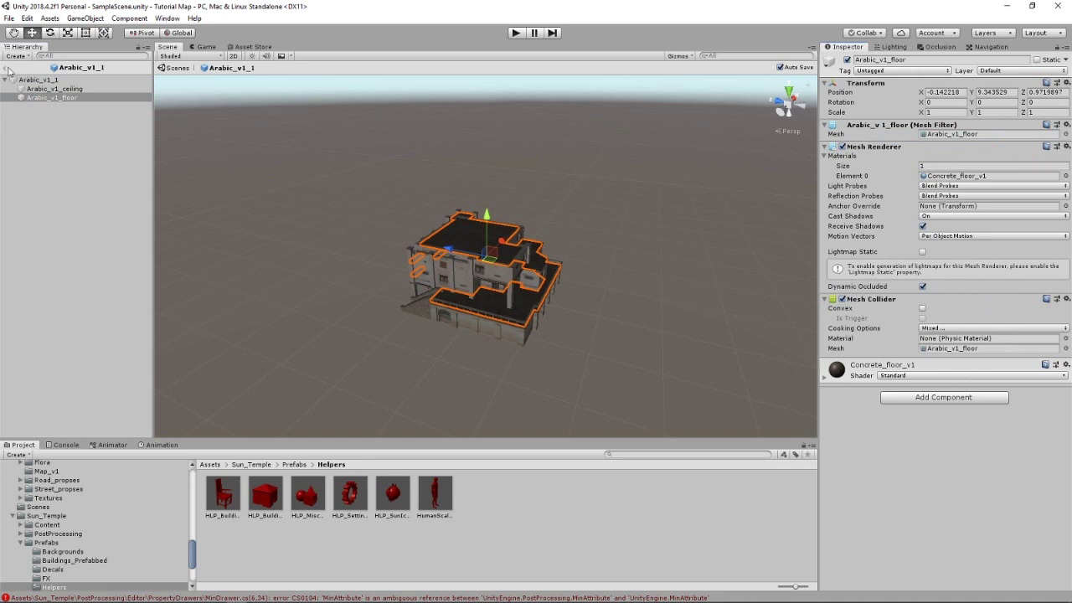
Step: Set the Concrete_floor_v1 material's albedo colour to white (FFFFFF)
click(826, 378)
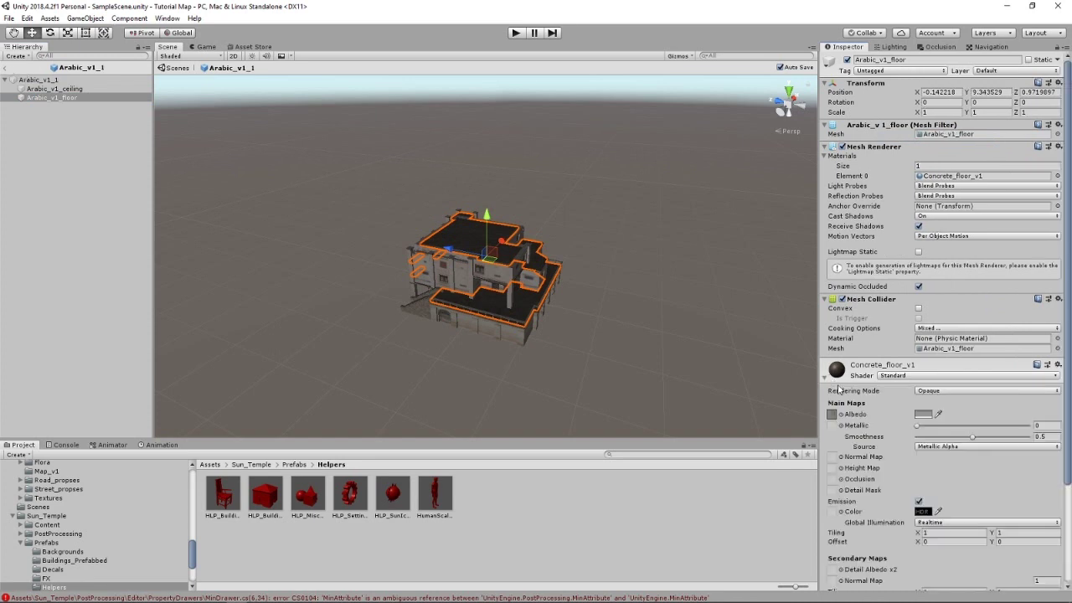
click(923, 414)
drag(354, 211, 353, 186)
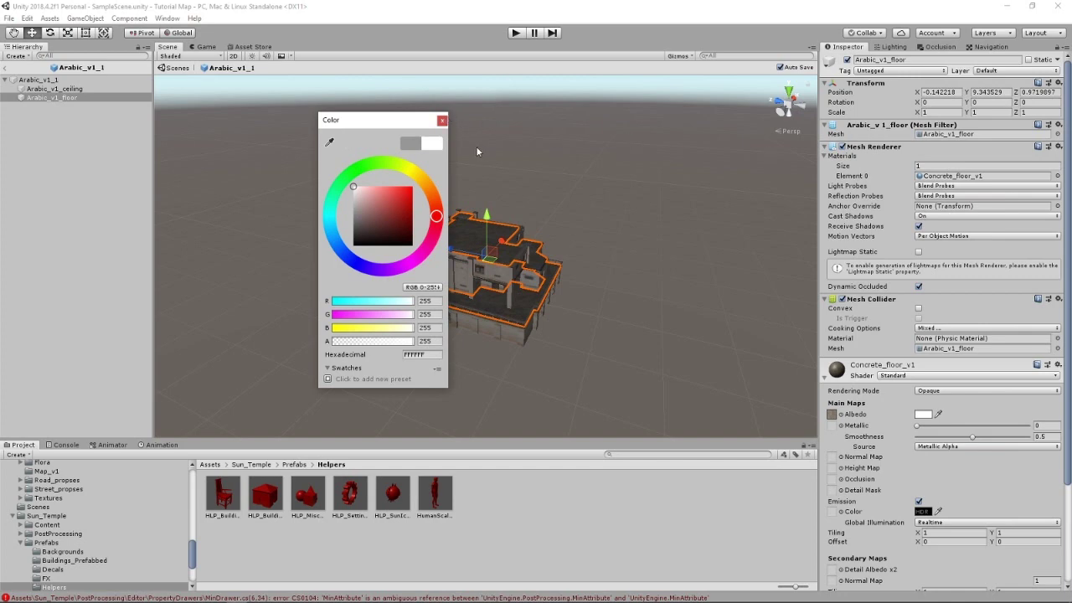
Step: Close the colour picker and leave the Arabic_v1_1 prefab to return to the full scene
click(443, 122)
click(5, 68)
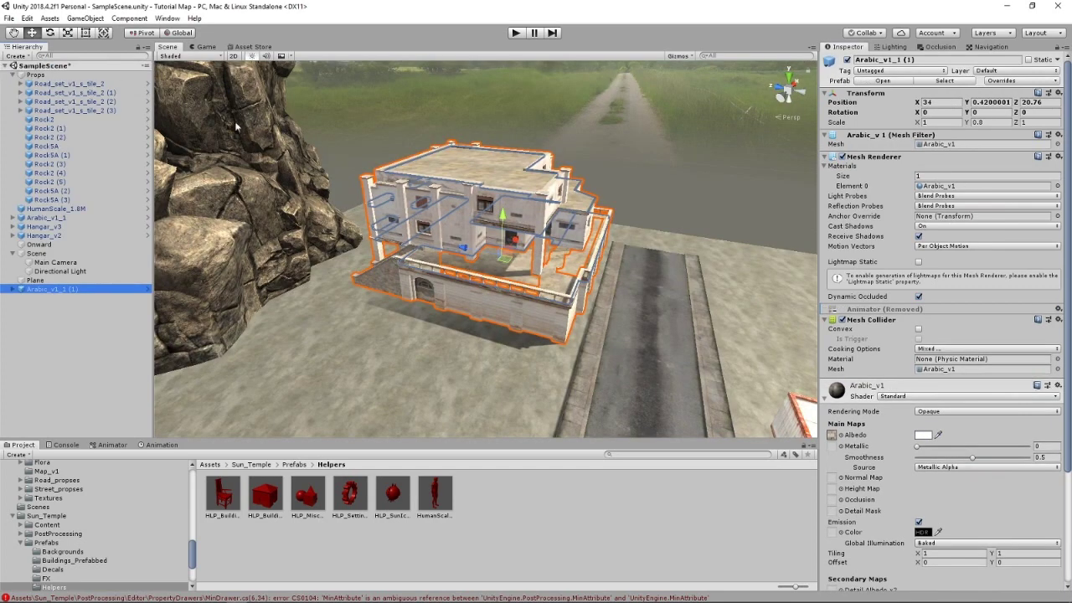
right_drag(475, 199, 285, 231)
key(d)
scroll(331, 197, down, 4)
scroll(368, 260, down, 3)
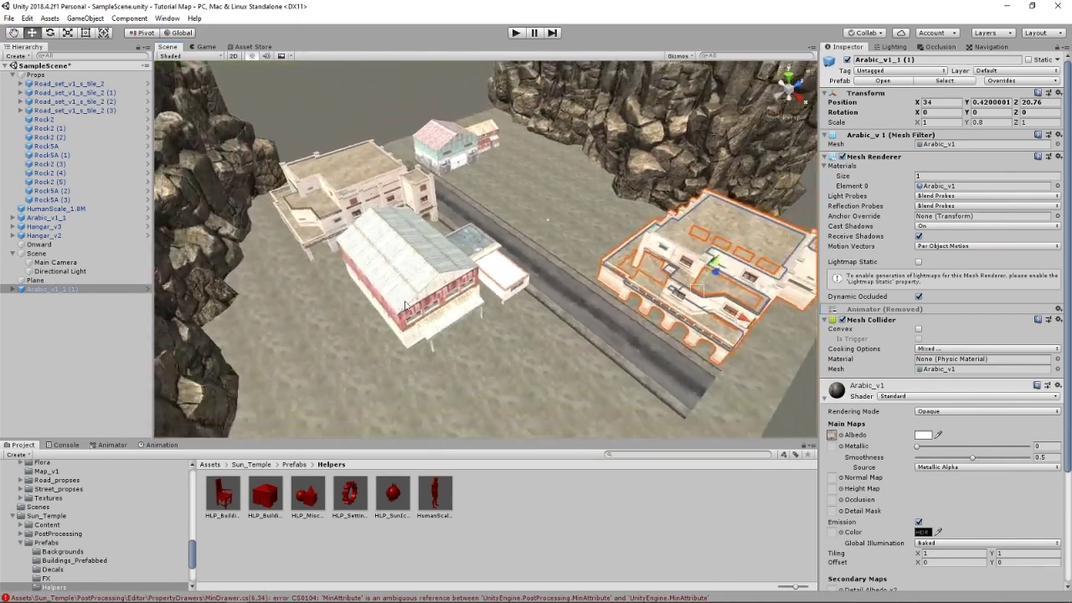
Step: Duplicate Hangar_v3, rotate the copy 90° about Y and place it beside Hangar_v2 along the road at about X 27, Z -13.7
click(413, 284)
alt+drag(562, 173, 510, 198)
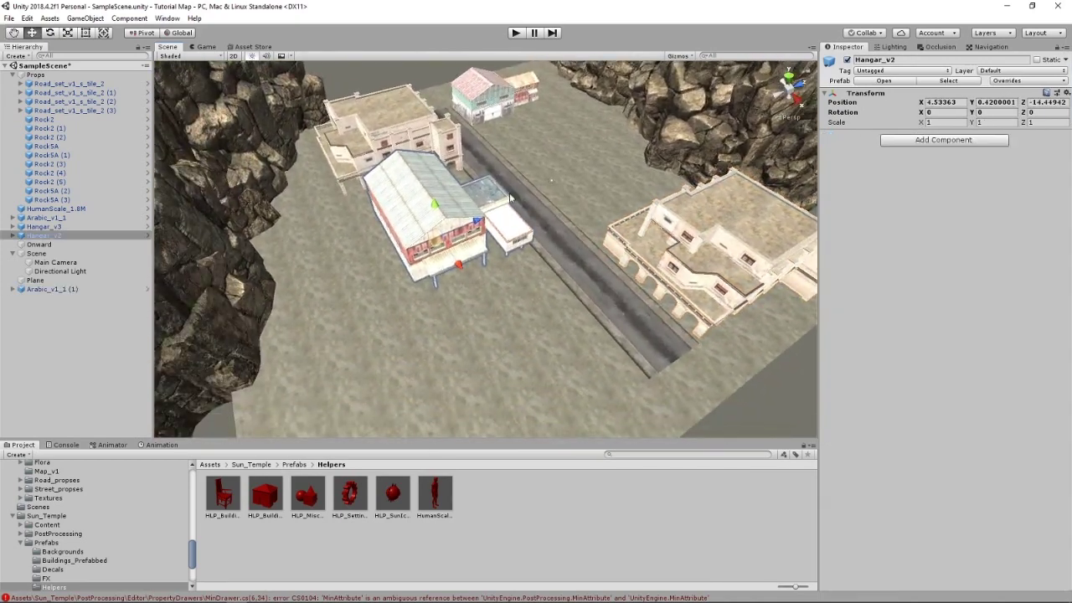
click(485, 107)
click(701, 254)
right_drag(549, 138, 515, 167)
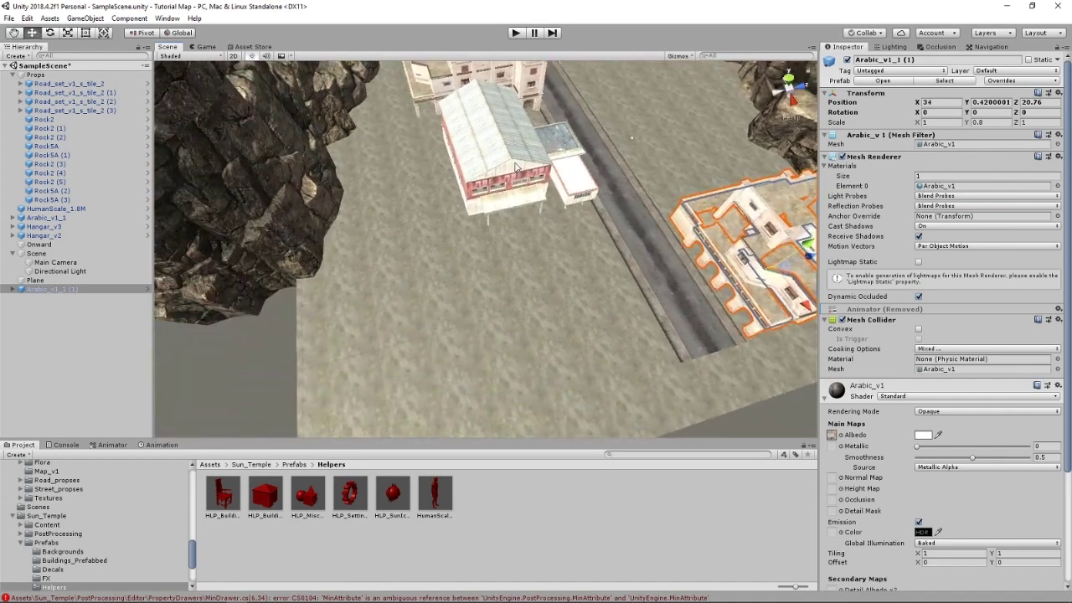
alt+drag(515, 168, 580, 132)
click(519, 86)
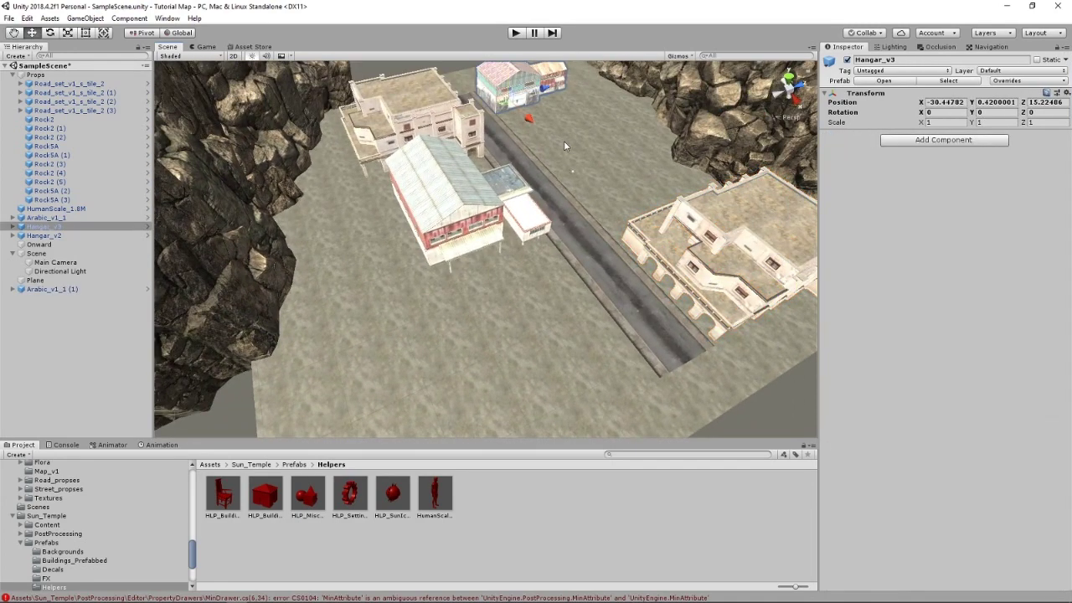
key(ctrl+d)
drag(507, 113, 478, 365)
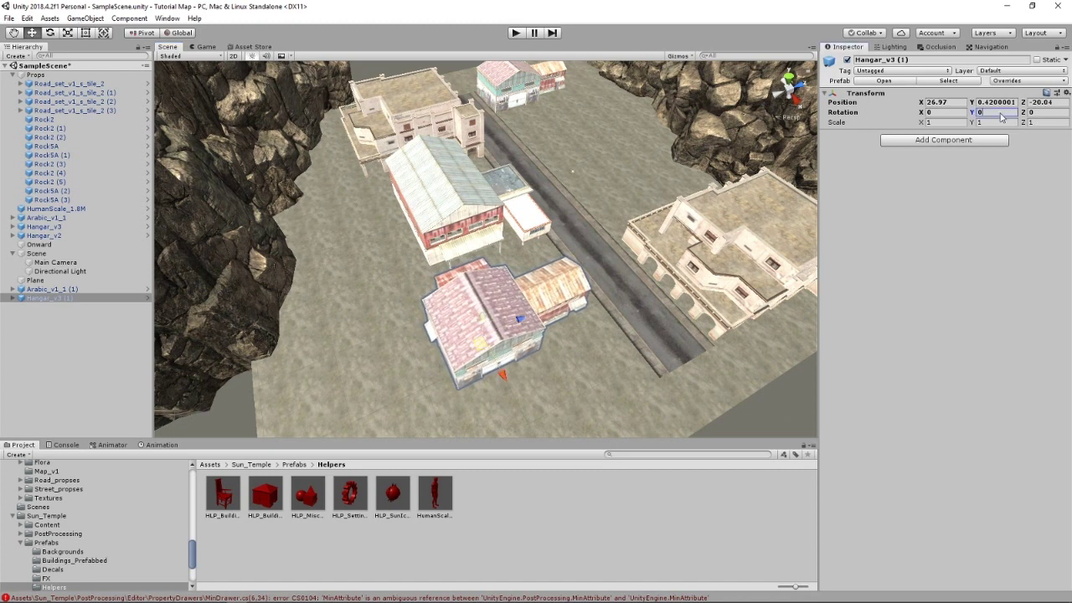
text(90)
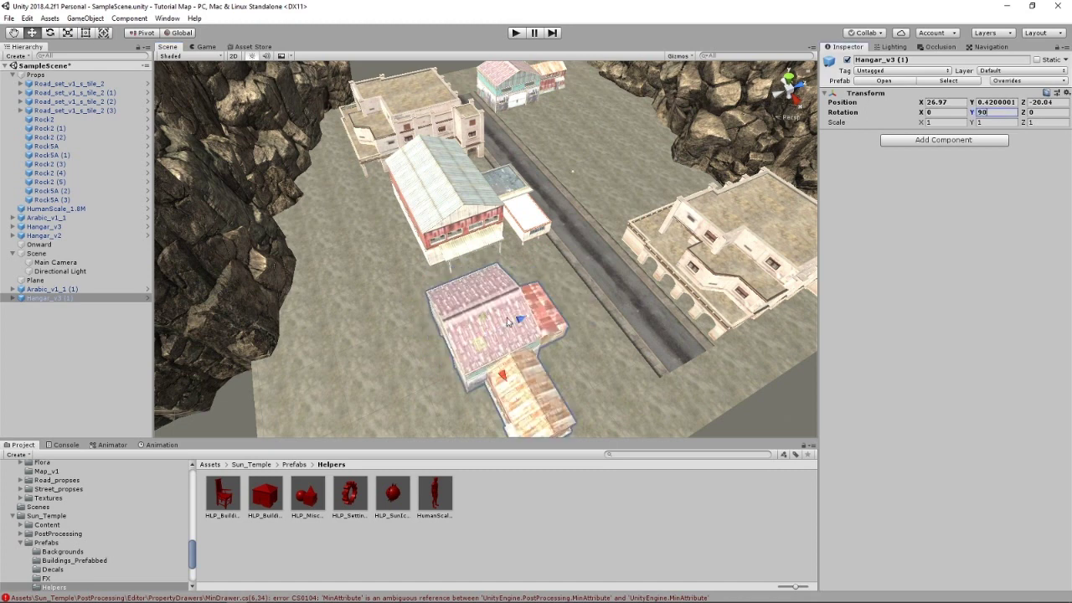
drag(508, 322, 558, 313)
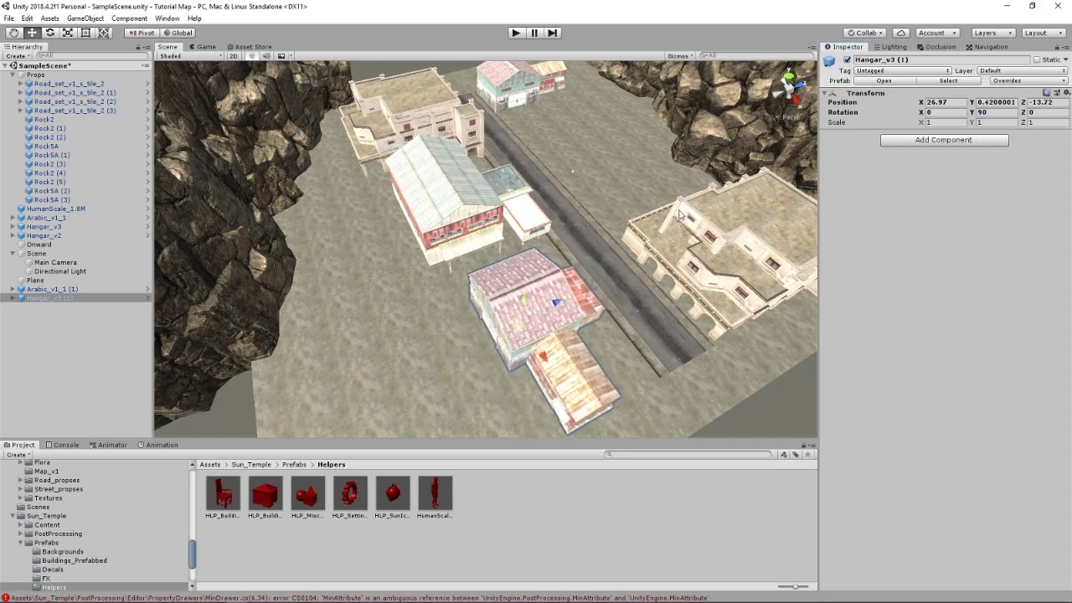
Step: Duplicate Hangar_v2, move the copy across the road to about Z 22.1 and rotate it 180° about Y
right_drag(680, 215, 584, 164)
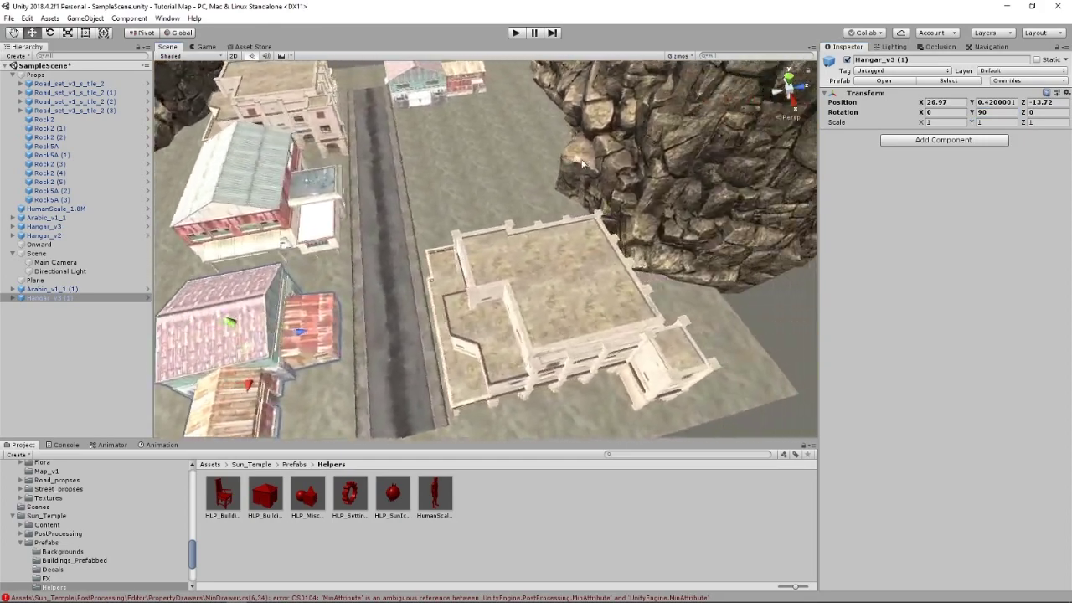
alt+drag(582, 158, 528, 194)
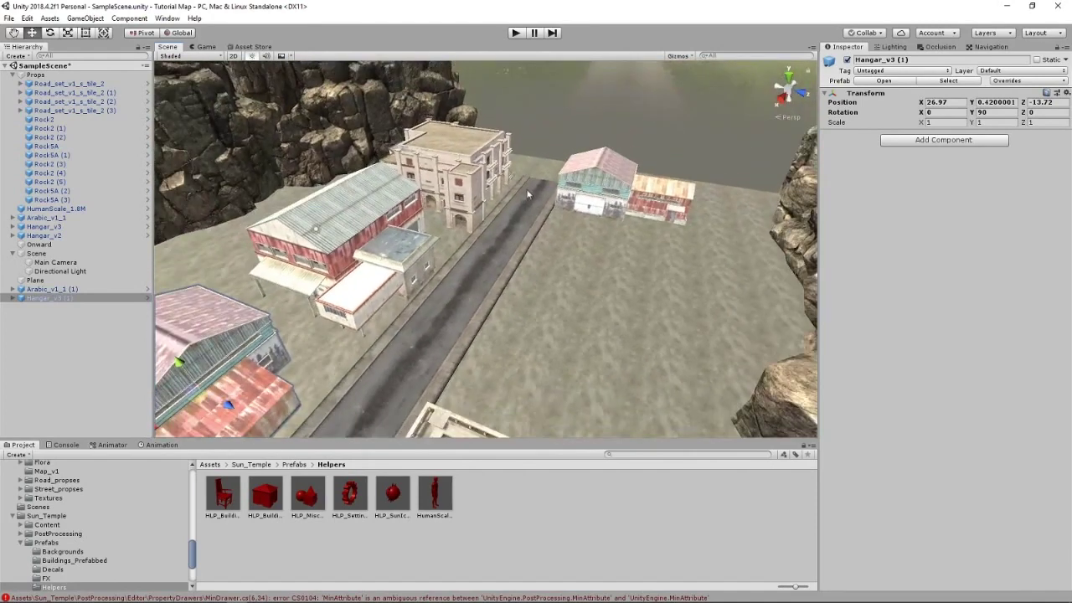
click(381, 245)
key(ctrl+d)
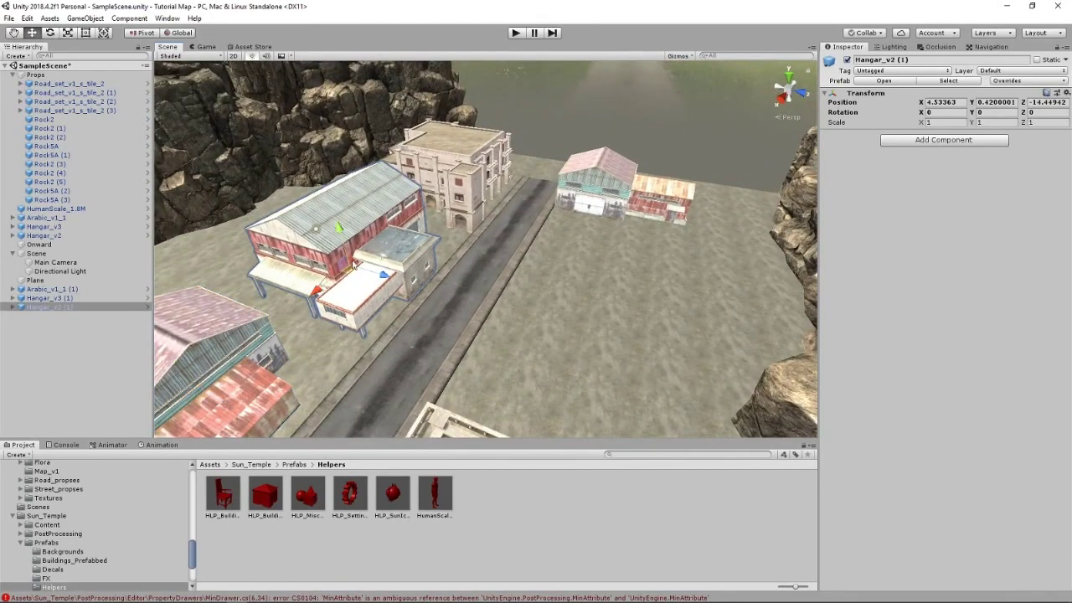
drag(383, 275, 563, 325)
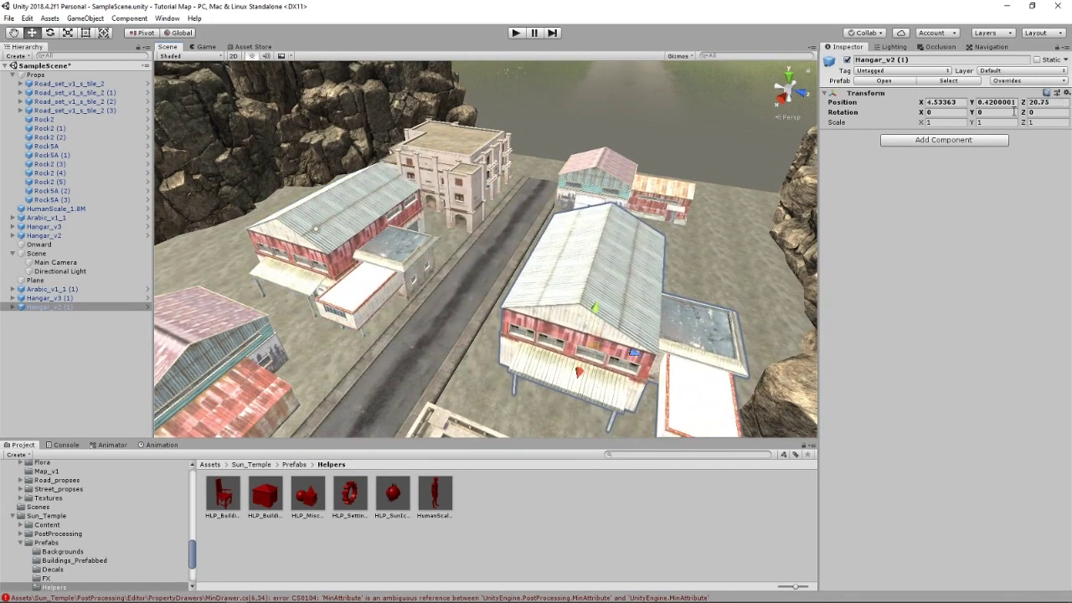
text(10)
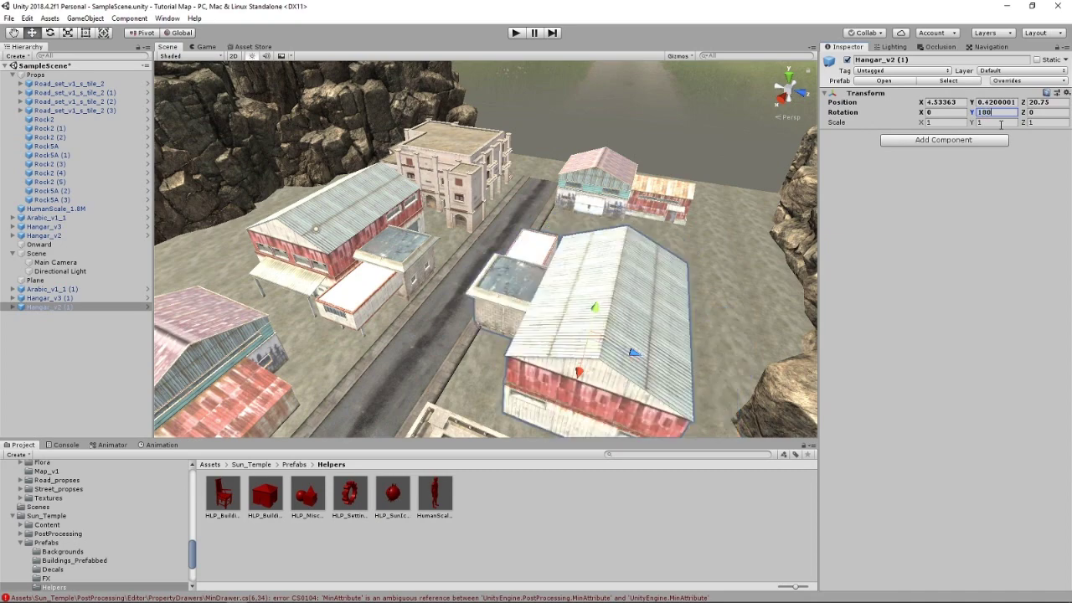
right_drag(517, 251, 539, 276)
drag(598, 295, 614, 300)
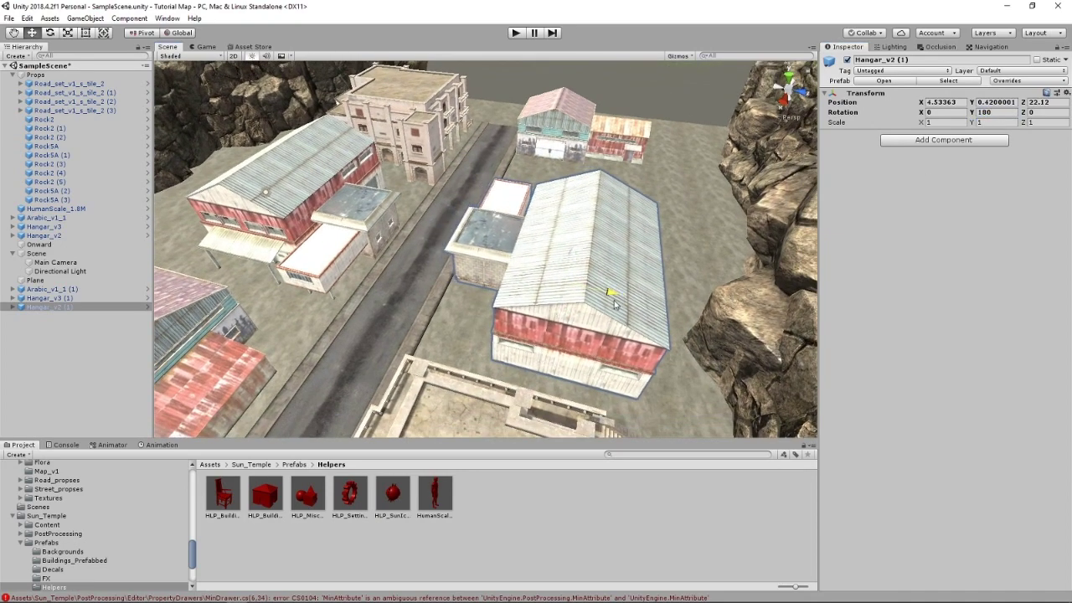
Step: Duplicate the original Hangar_v3, rotate the copy 90° about Y and place it near the cliff at about X -21, Z 33.1
scroll(596, 290, up, 1)
middle_drag(335, 277, 516, 259)
right_drag(517, 258, 627, 259)
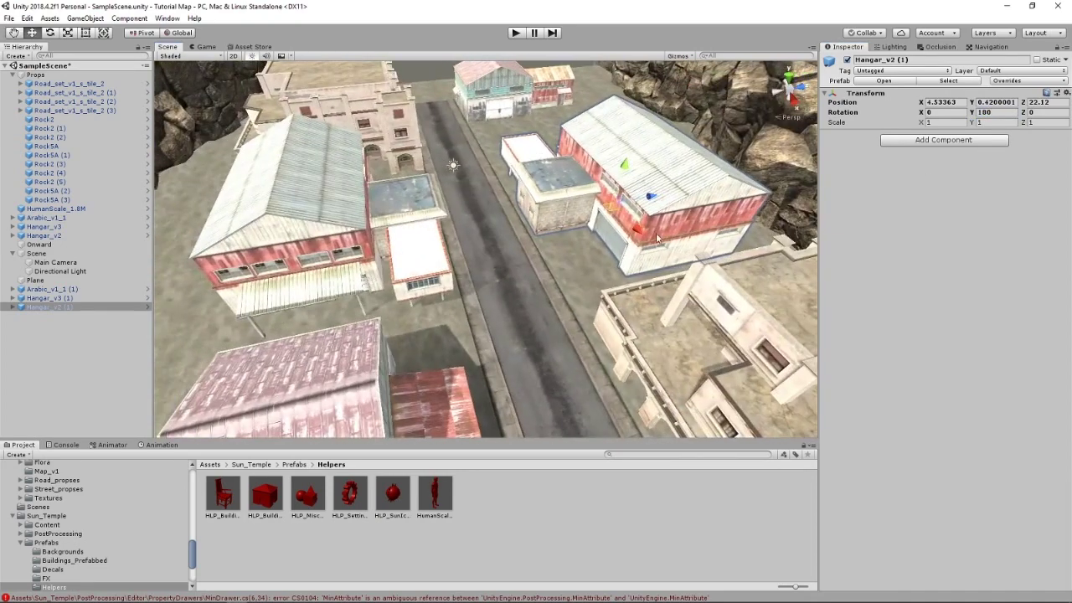
key(s)
right_drag(653, 201, 544, 103)
click(544, 103)
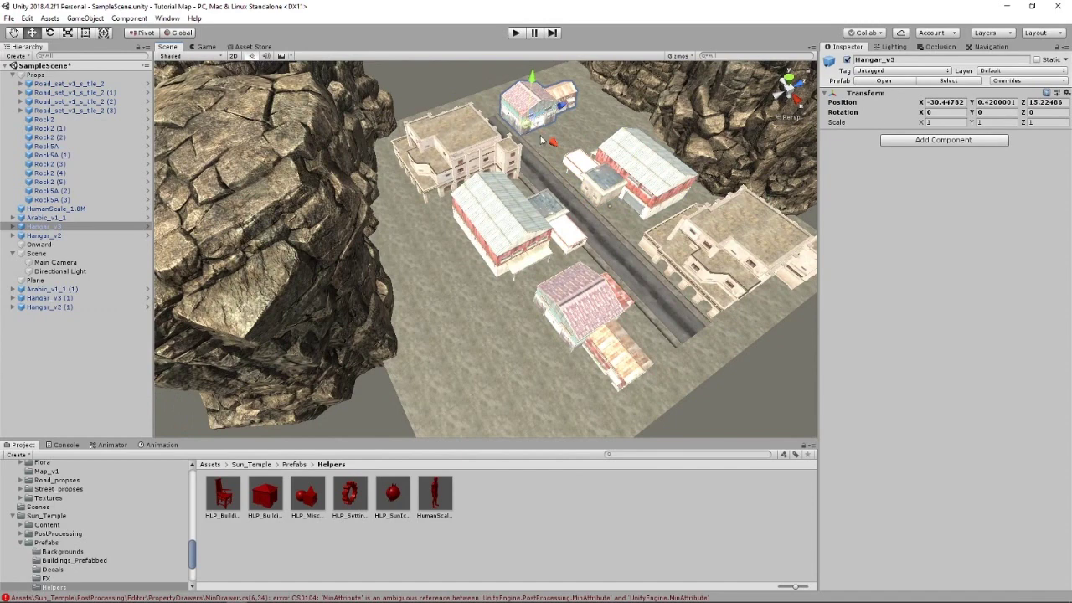
drag(552, 142, 578, 170)
key(ctrl+d)
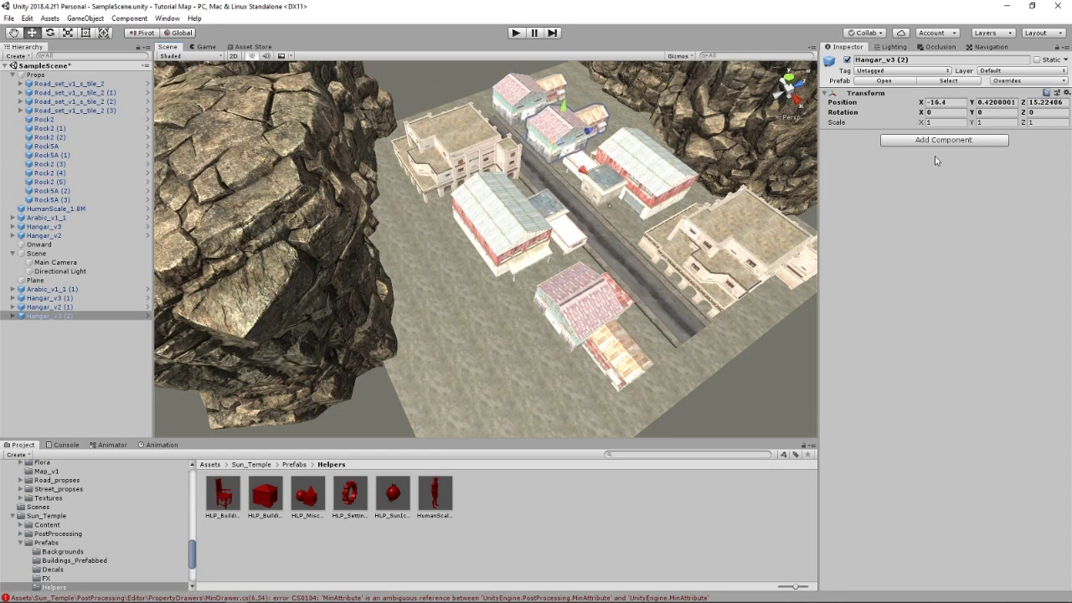
drag(587, 132, 626, 115)
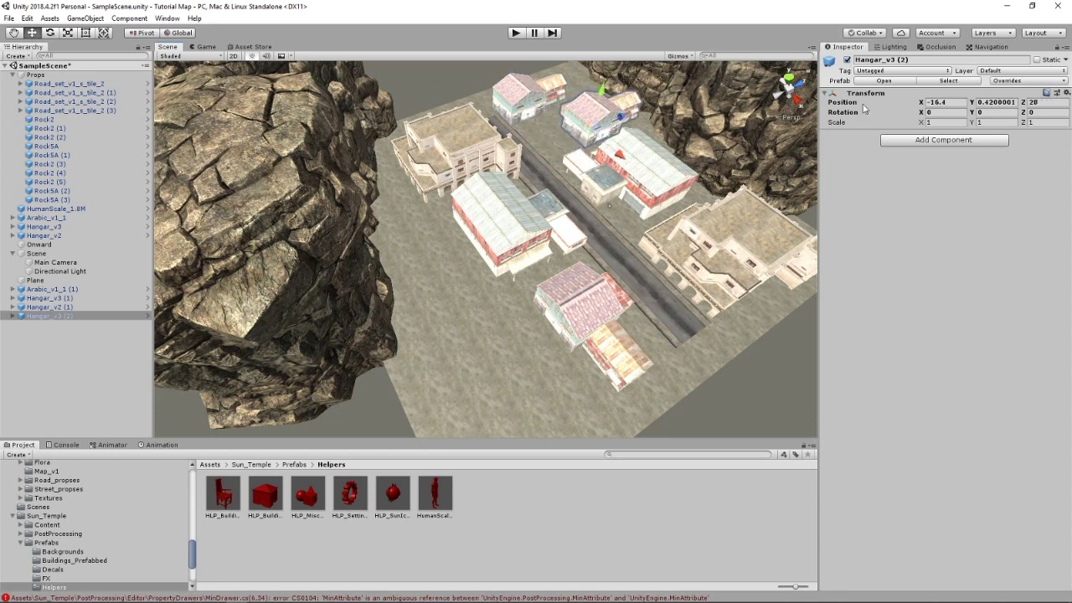
text(90)
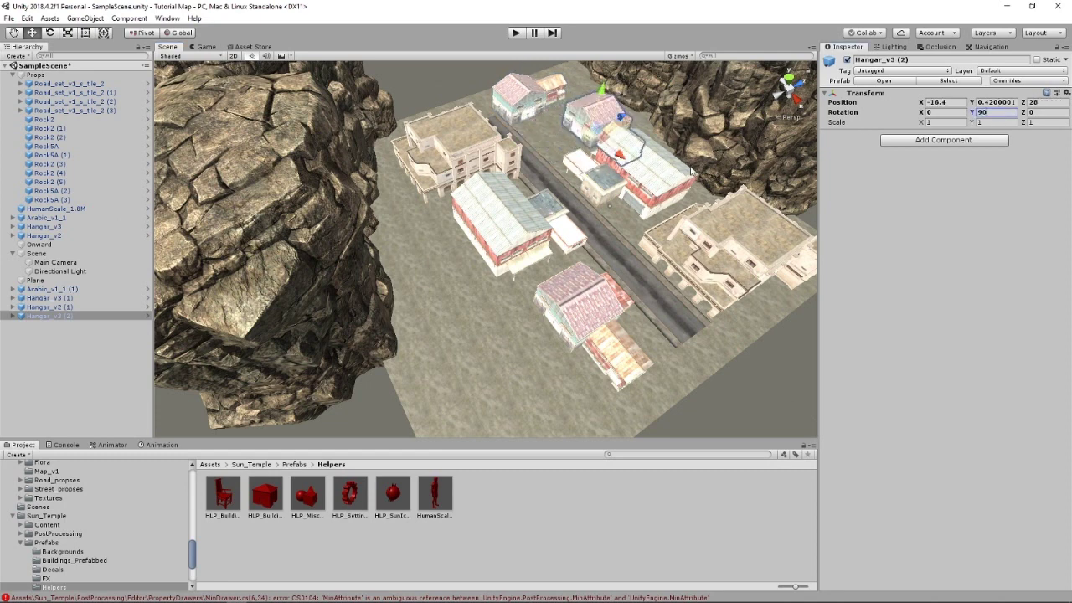
drag(592, 138, 599, 123)
Step: Inspect the new Hangar_v3 copy from ground level and nudge it to about X -21.3, Z 32.4
right_drag(603, 156, 648, 122)
alt+drag(649, 123, 586, 166)
scroll(616, 228, up, 8)
right_drag(586, 166, 707, 348)
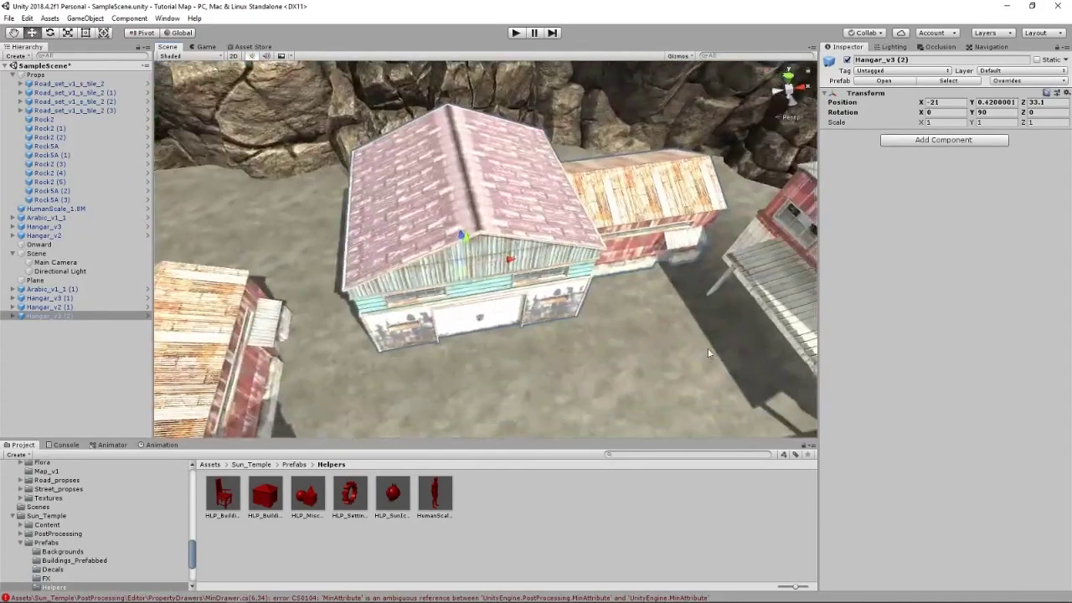
scroll(614, 308, up, 5)
right_drag(615, 308, 260, 223)
scroll(421, 275, up, 4)
right_drag(421, 276, 459, 179)
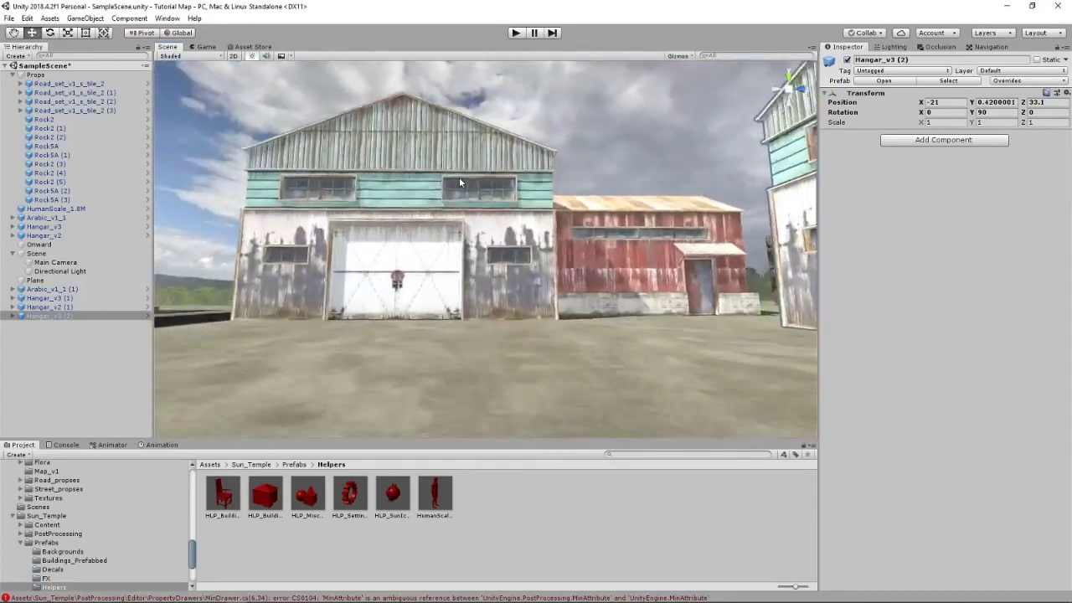
scroll(444, 215, up, 3)
right_drag(444, 215, 658, 283)
scroll(586, 277, up, 6)
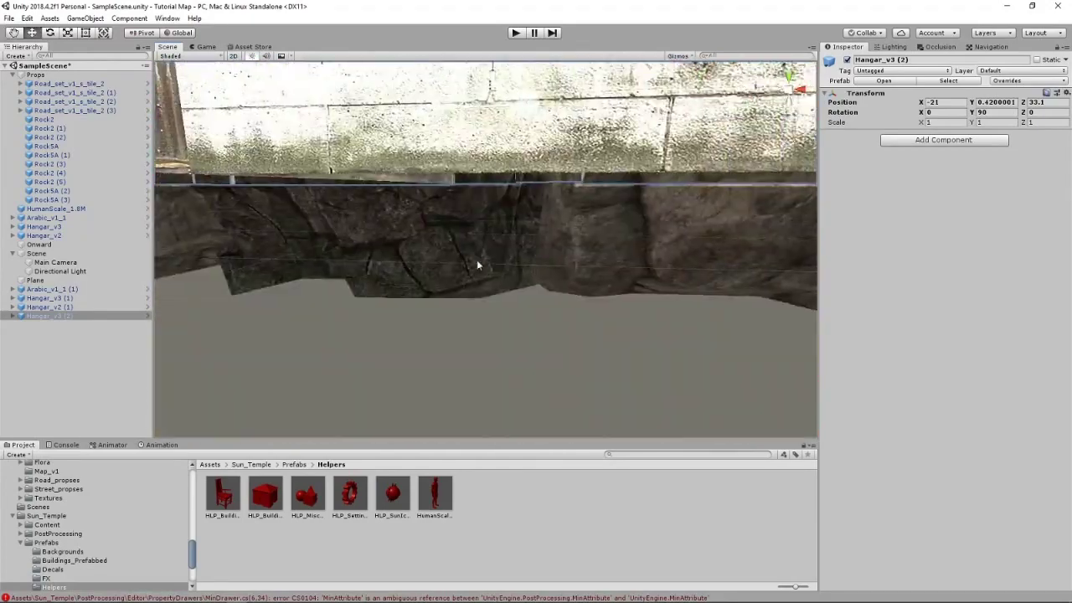
right_drag(476, 263, 566, 338)
alt+drag(566, 338, 544, 299)
key(f)
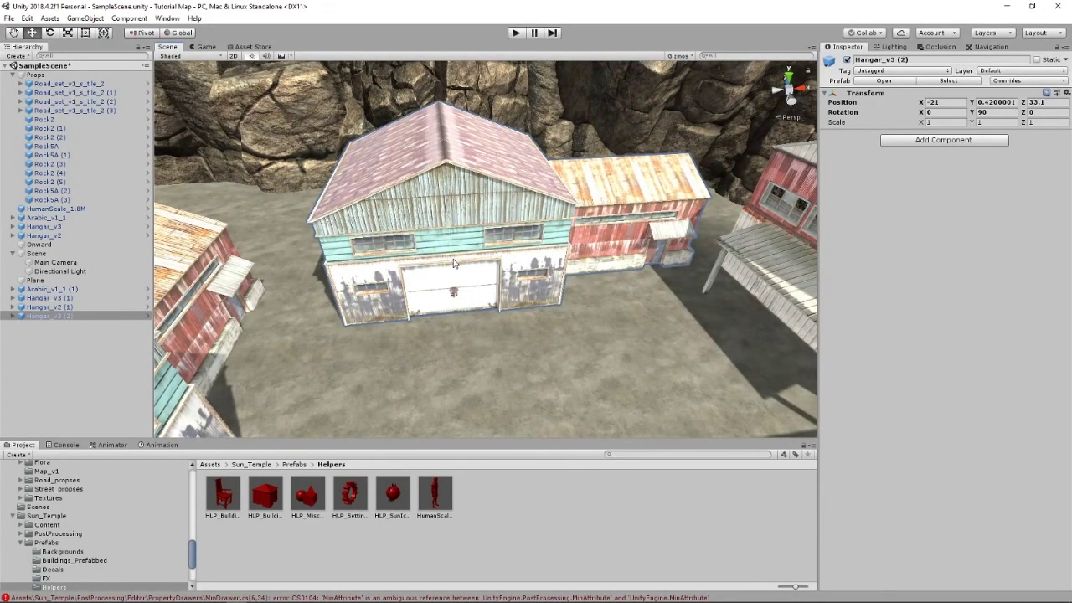
mouse_move(452, 263)
mouse_down()
mouse_move(428, 273)
mouse_move(447, 271)
mouse_up()
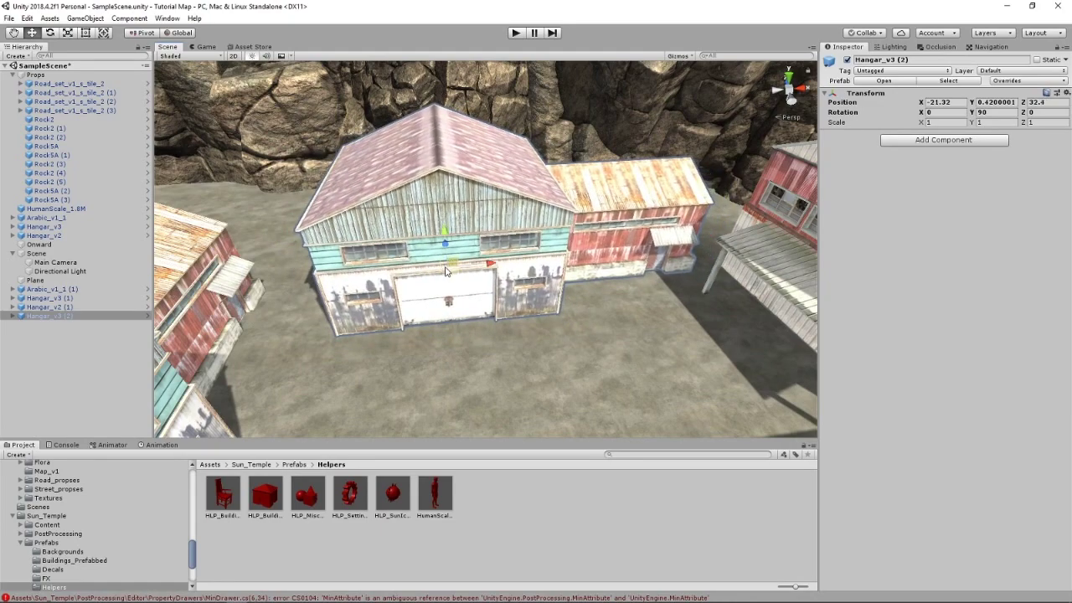
Step: Move the original Hangar_v3 away from the road to about X -37, Z 23.3
right_drag(408, 280, 677, 249)
key(s)
key(s)
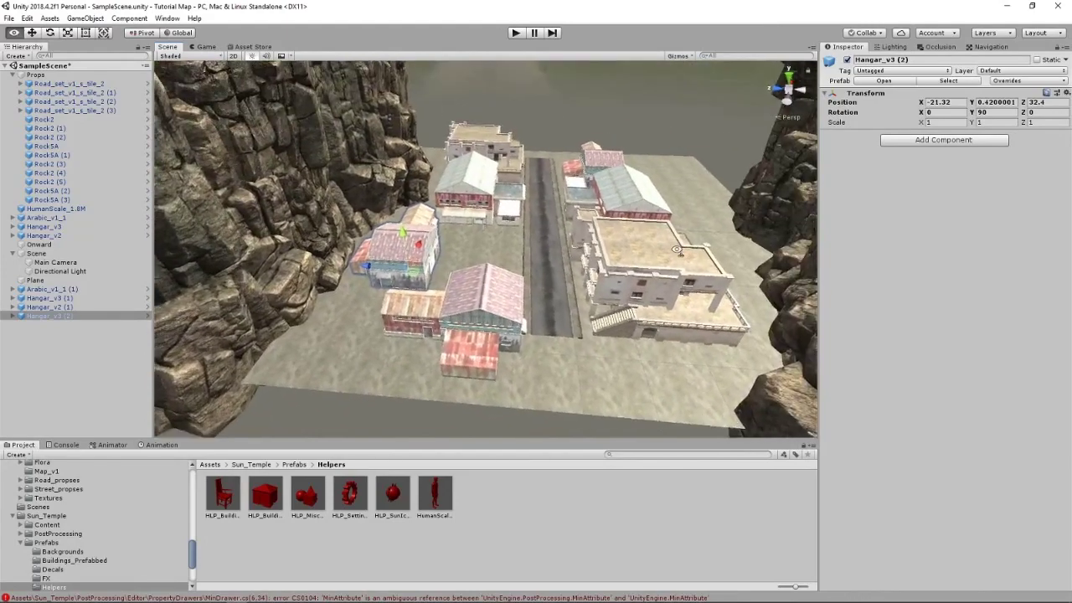
click(472, 310)
drag(487, 332, 431, 340)
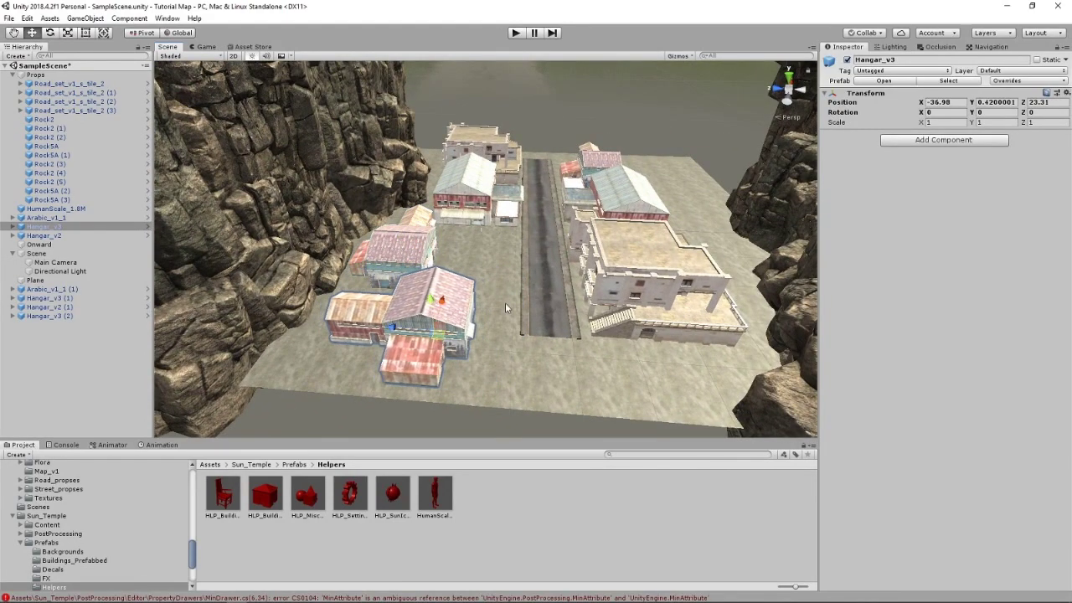
Step: Delete the existing HumanScale_1.8M reference figure from the scene
right_drag(662, 251, 575, 239)
key(d)
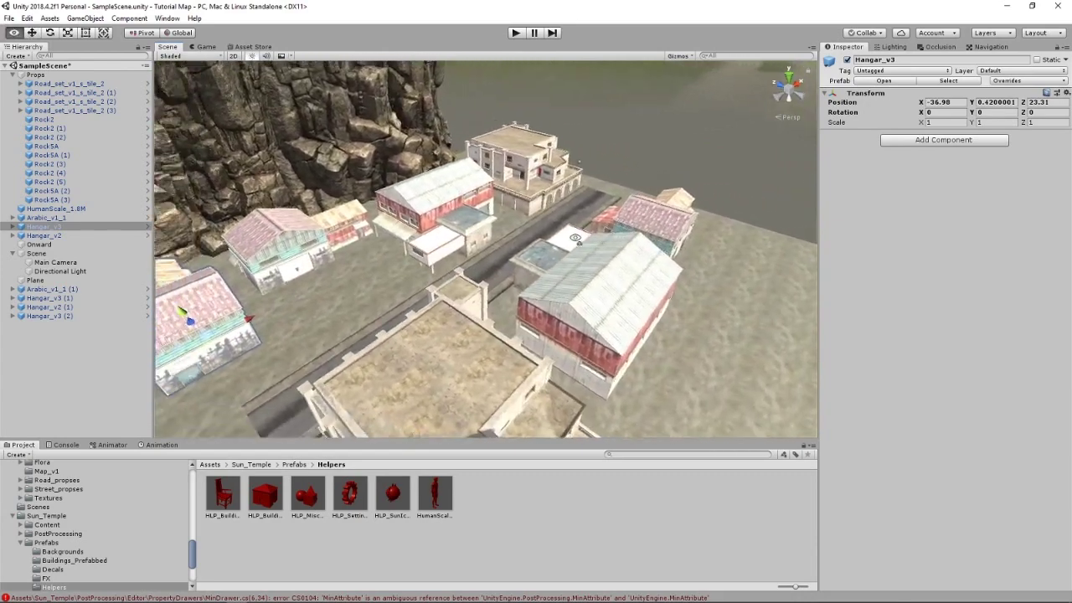
alt+drag(575, 239, 558, 265)
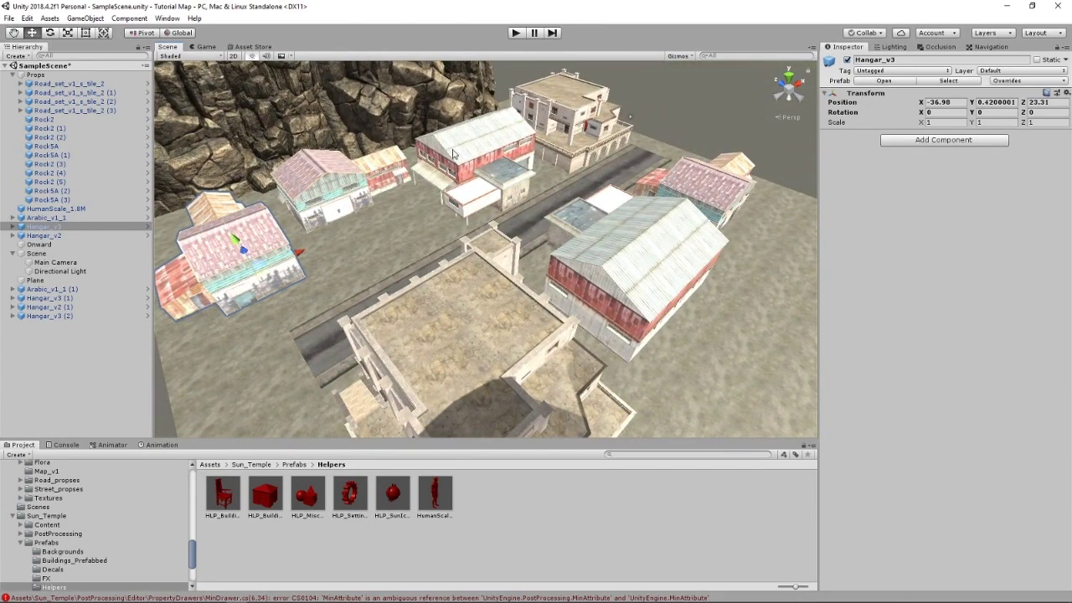
key(d)
right_drag(703, 184, 571, 270)
key(Delete)
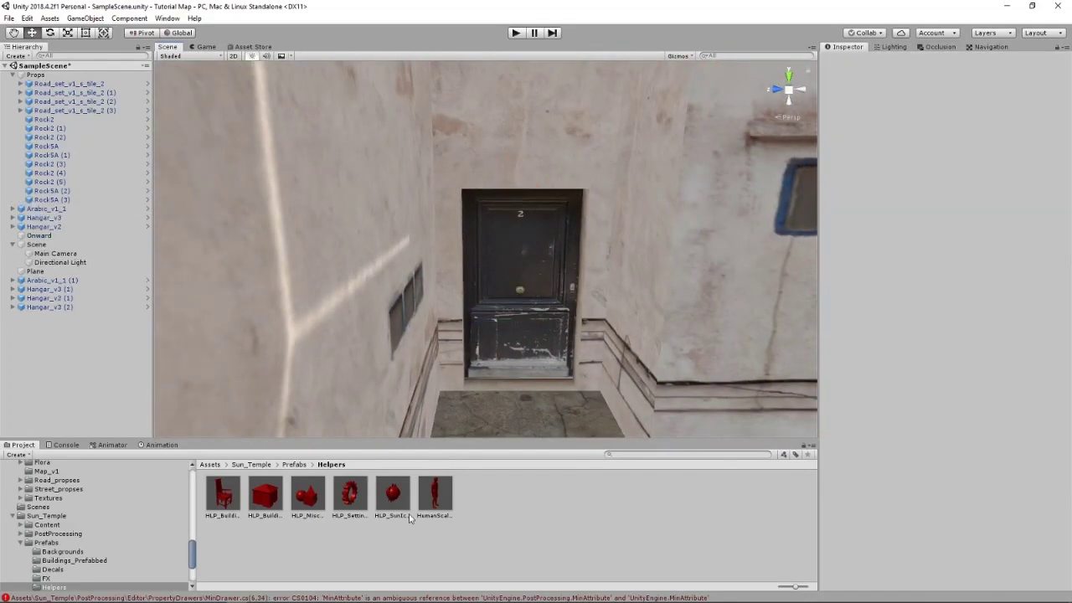
Step: Compare the Arabic building's door numbered 2 with a HumanScale figure placed in front of it, and delete the figure
drag(433, 496, 540, 408)
right_drag(534, 311, 540, 275)
scroll(565, 297, down, 8)
scroll(476, 327, down, 8)
scroll(643, 244, up, 8)
key(w)
key(d)
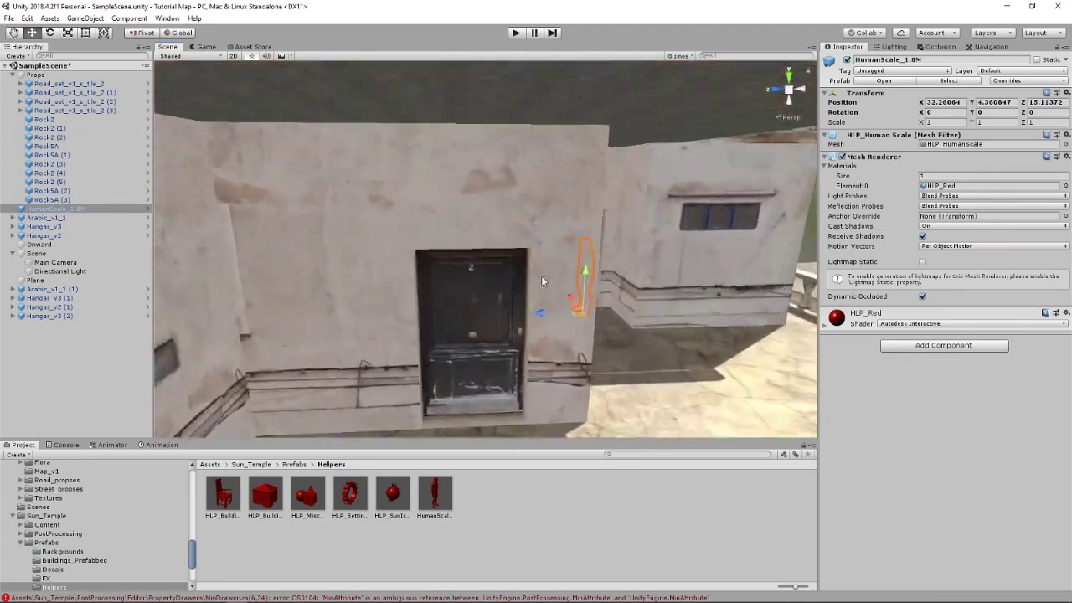
key(a)
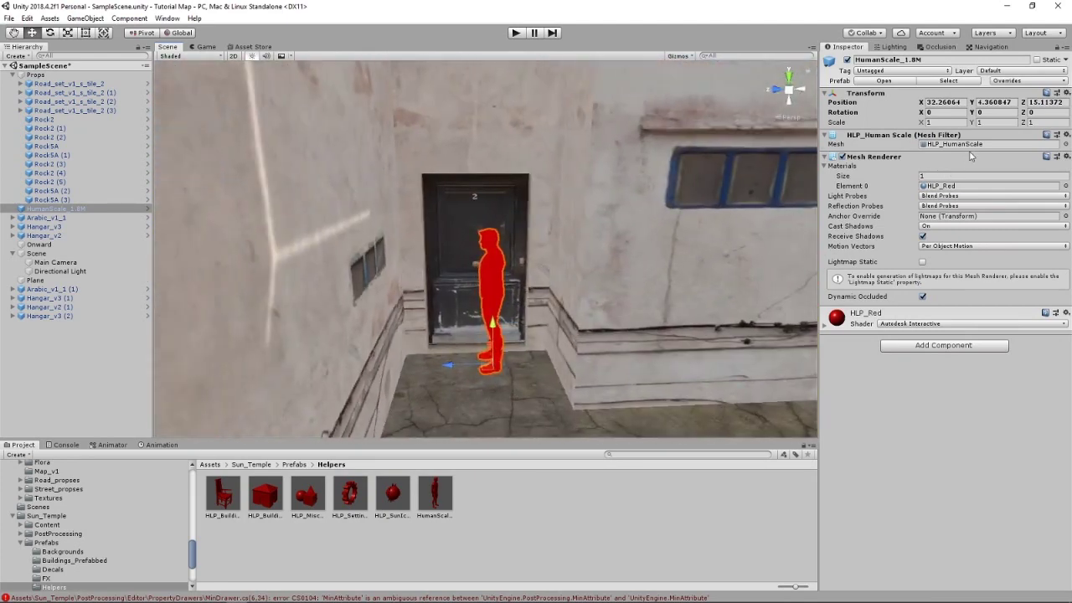
key(Delete)
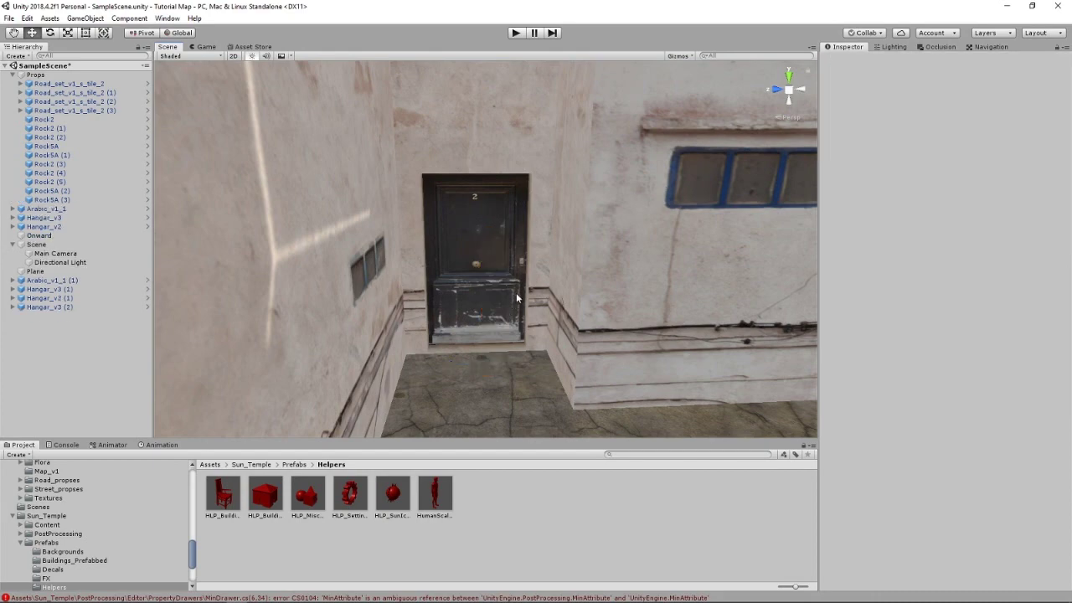
Step: Select all four road tiles and shift them together in the negative X direction, toward the far end of town
right_drag(516, 297, 325, 315)
key(a)
scroll(326, 316, down, 10)
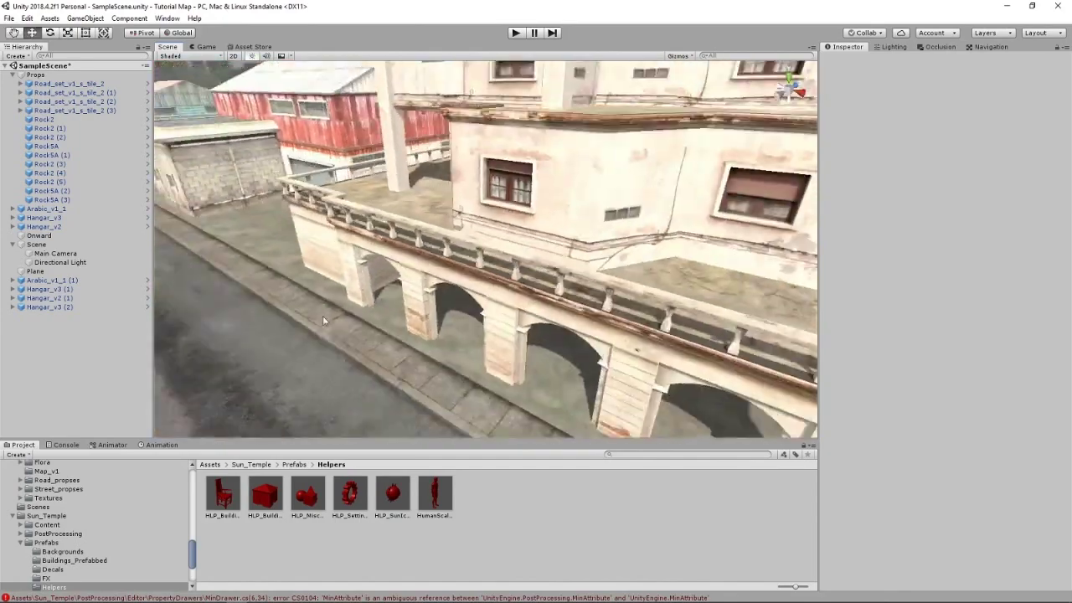
click(565, 318)
right_drag(564, 317, 516, 332)
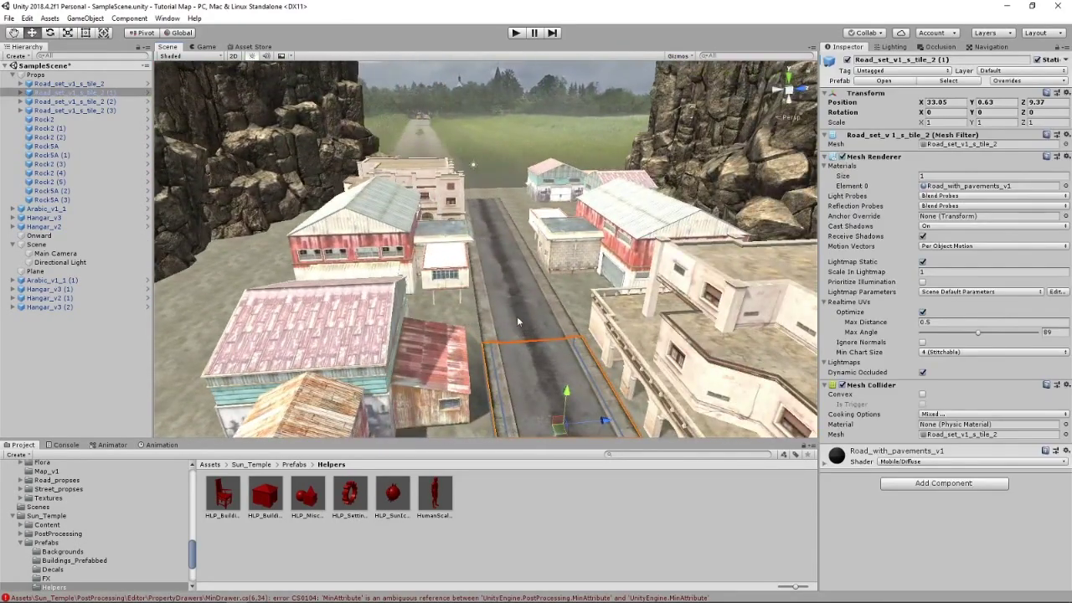
shift+click(517, 314)
shift+click(495, 239)
shift+click(500, 211)
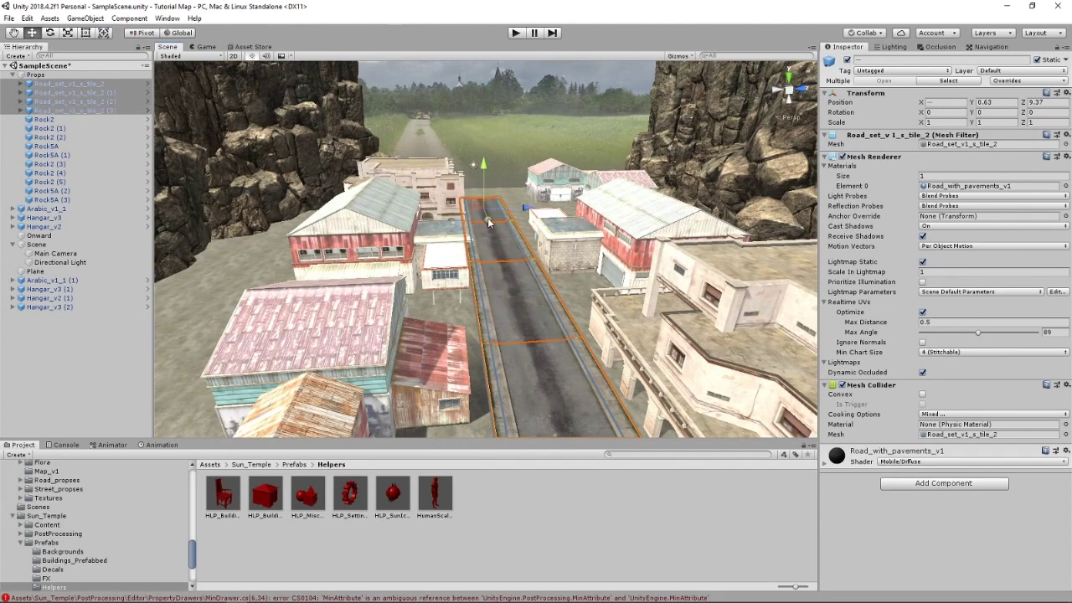
key(f)
scroll(550, 295, down, 3)
middle_drag(550, 295, 651, 308)
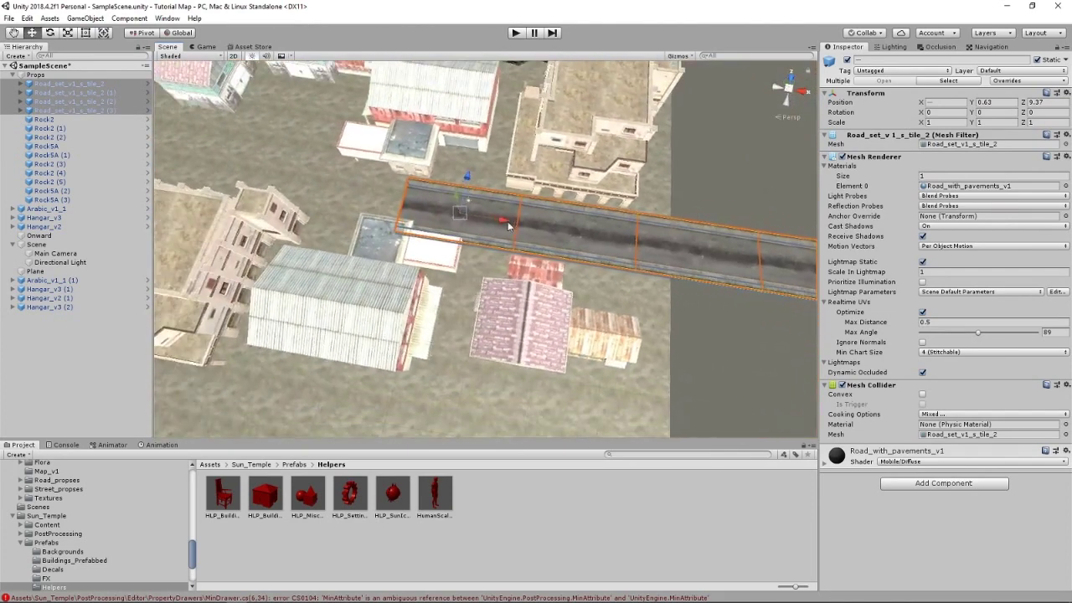
drag(504, 222, 356, 199)
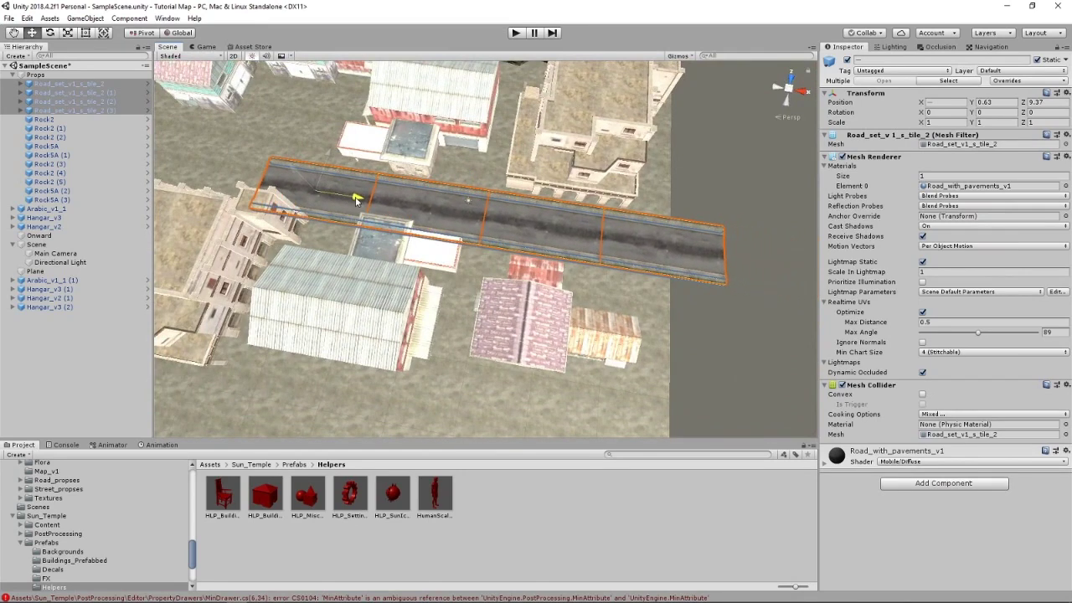
Step: Duplicate the two far-end road tiles and vertex-snap the copies onto the road's end to extend it in negative X
middle_drag(762, 270, 728, 297)
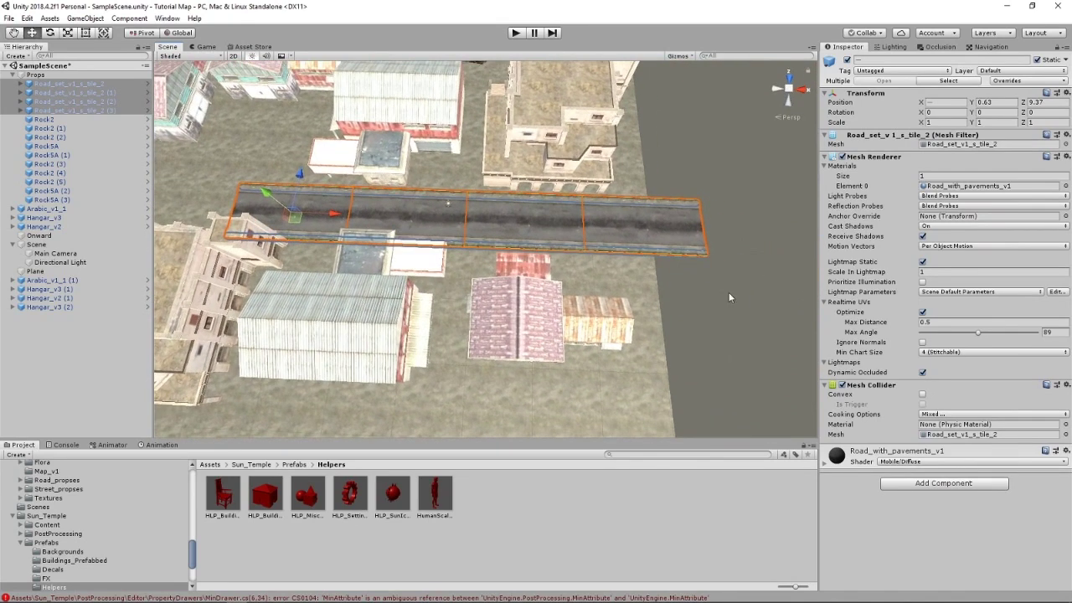
click(340, 203)
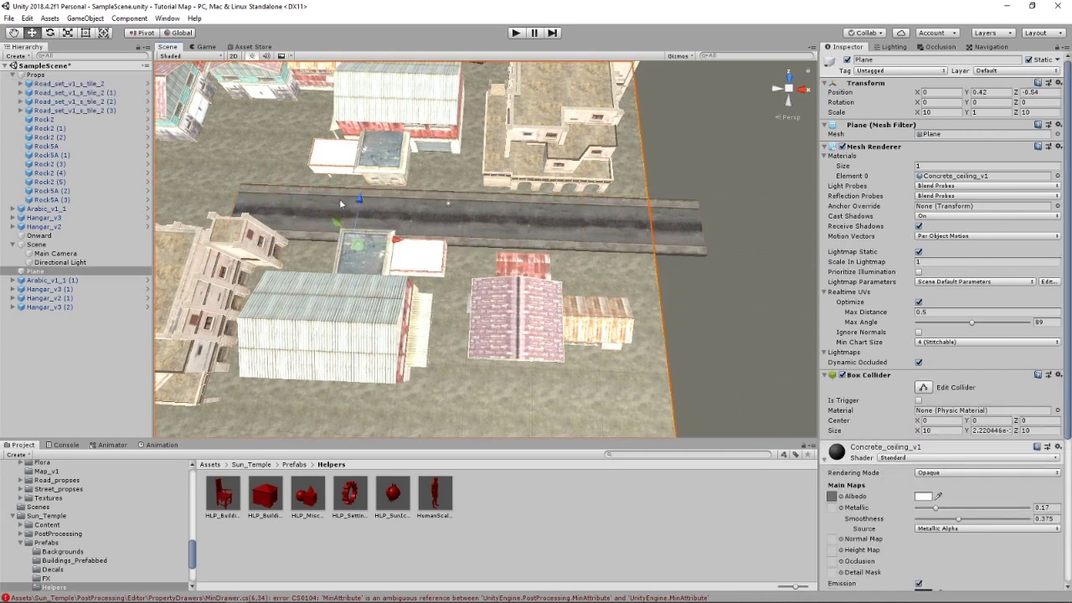
click(310, 199)
ctrl+click(380, 205)
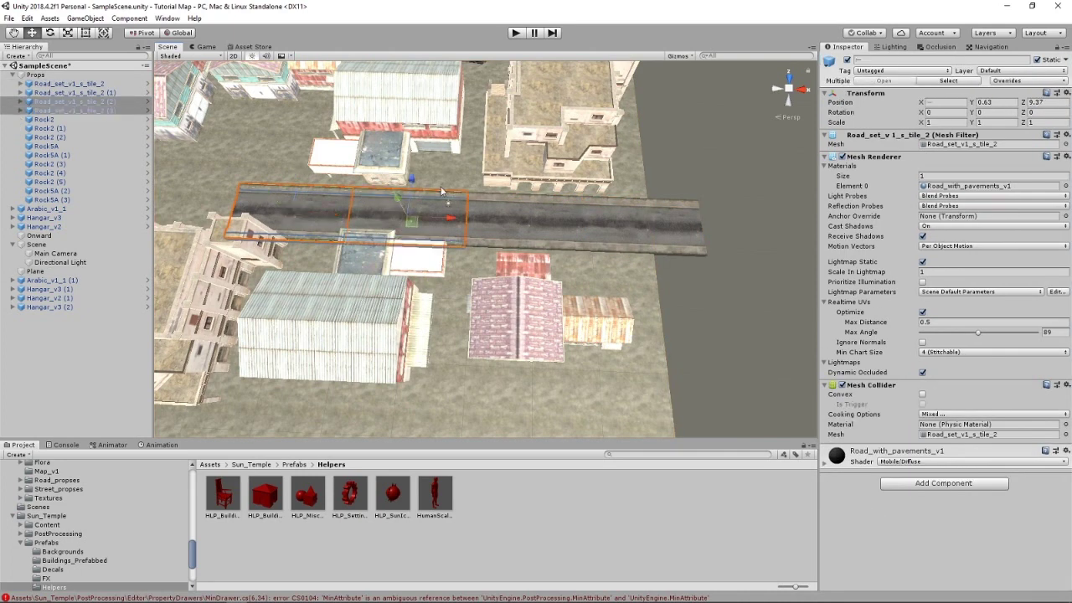
key(ctrl+d)
drag(327, 220, 87, 190)
right_drag(463, 220, 407, 168)
key(w)
right_drag(494, 276, 523, 259)
alt+drag(522, 260, 576, 298)
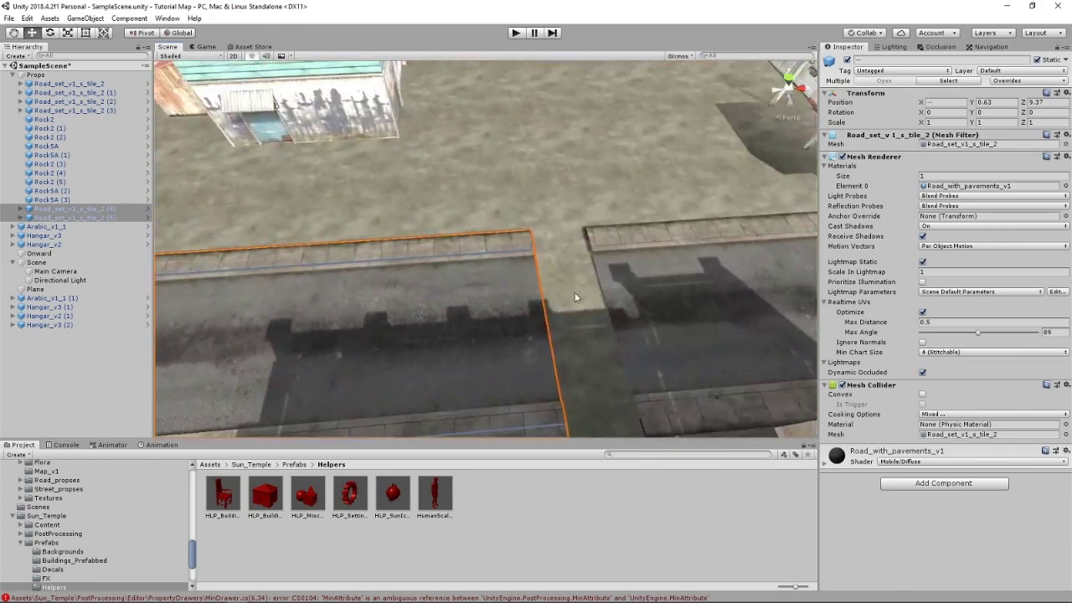
drag(530, 234, 584, 226)
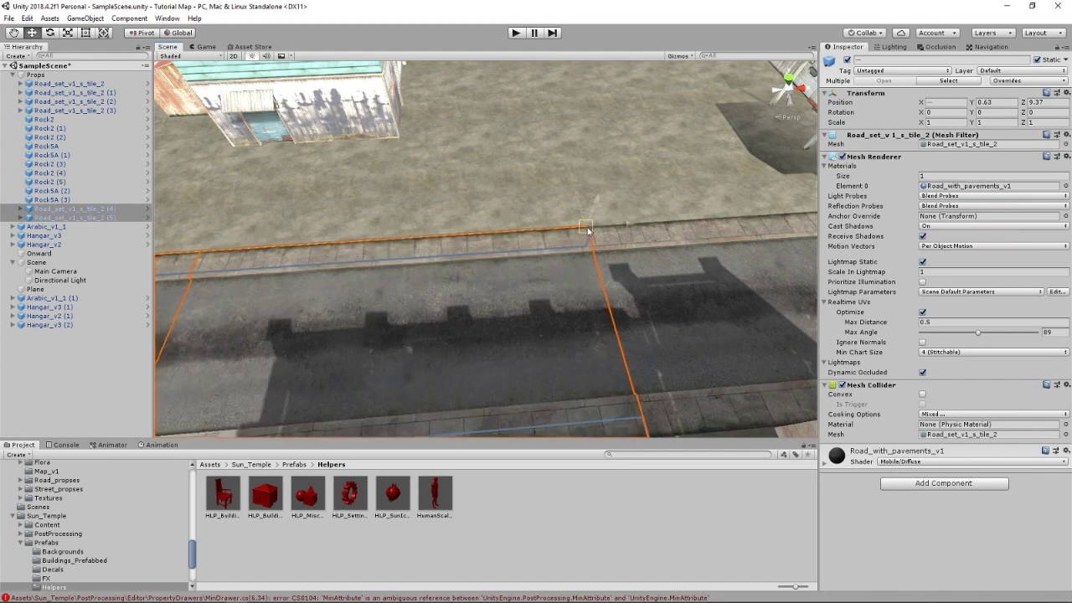
Step: Reselect the two new road tiles and re-snap their corner to the adjoining tile, at about Y 0.62, Z 9.41
click(637, 115)
right_drag(548, 238, 589, 241)
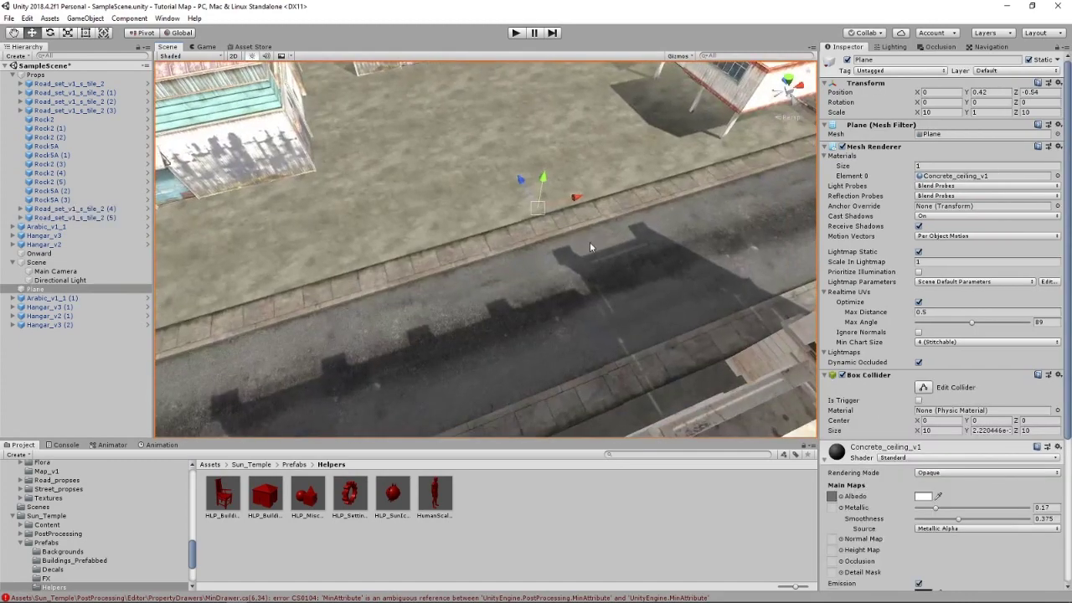
click(525, 267)
key(ctrl+z)
key(ctrl+z)
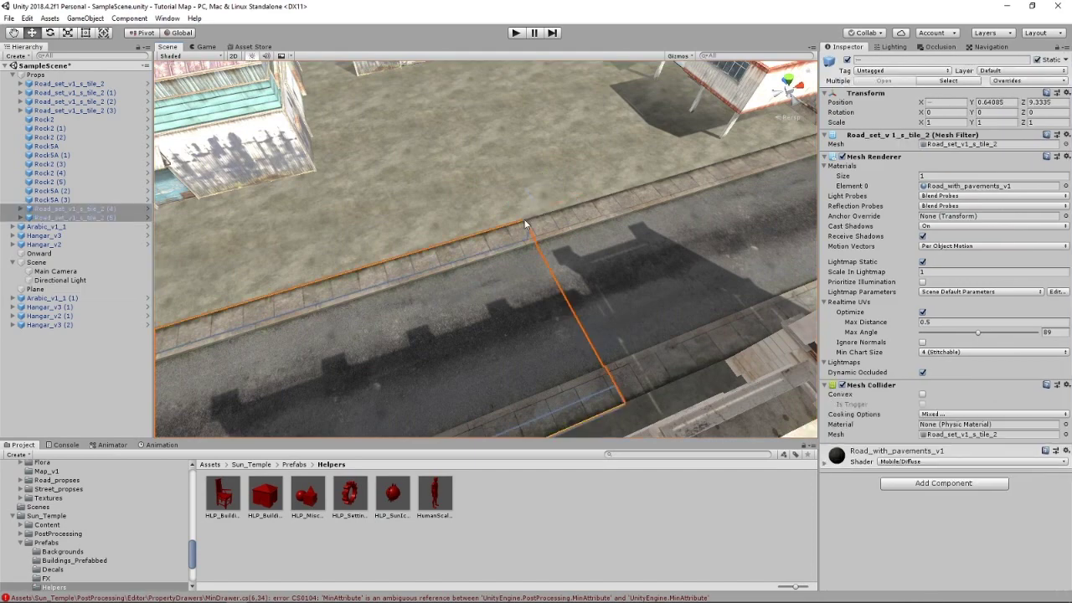
drag(526, 224, 524, 219)
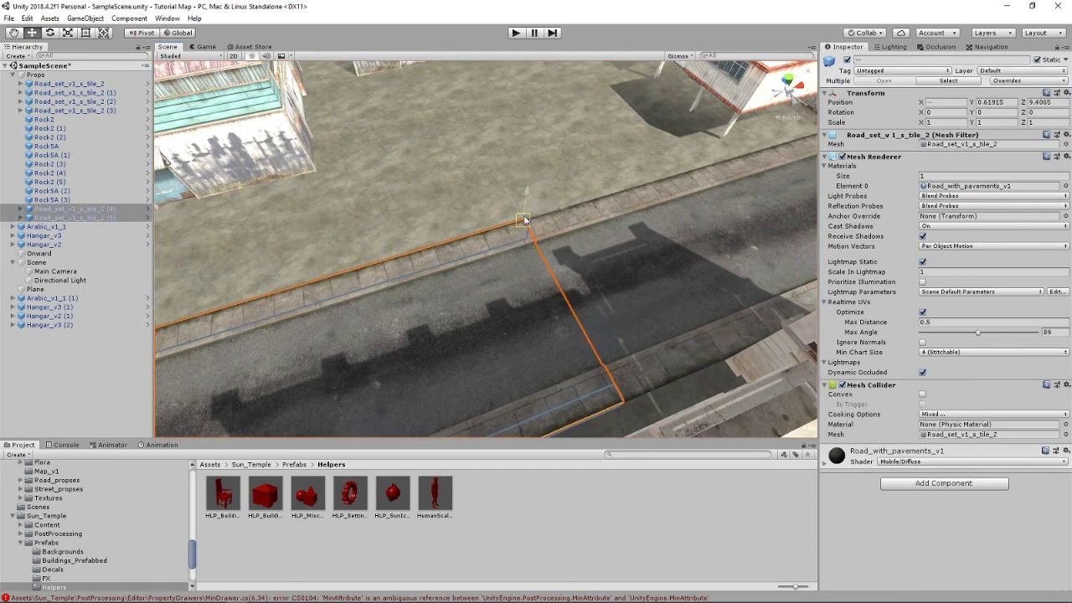
click(396, 189)
Step: Move Hangar_v3 along Z toward the extended road to about Z 18.25
alt+drag(388, 192, 292, 312)
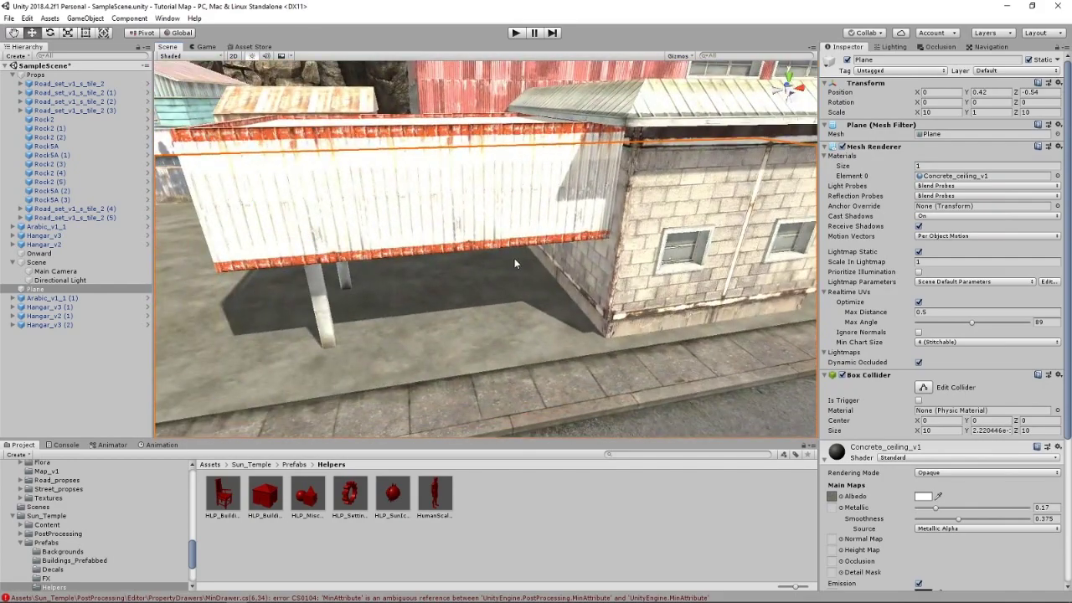
right_drag(515, 264, 248, 240)
key(w)
click(405, 246)
key(d)
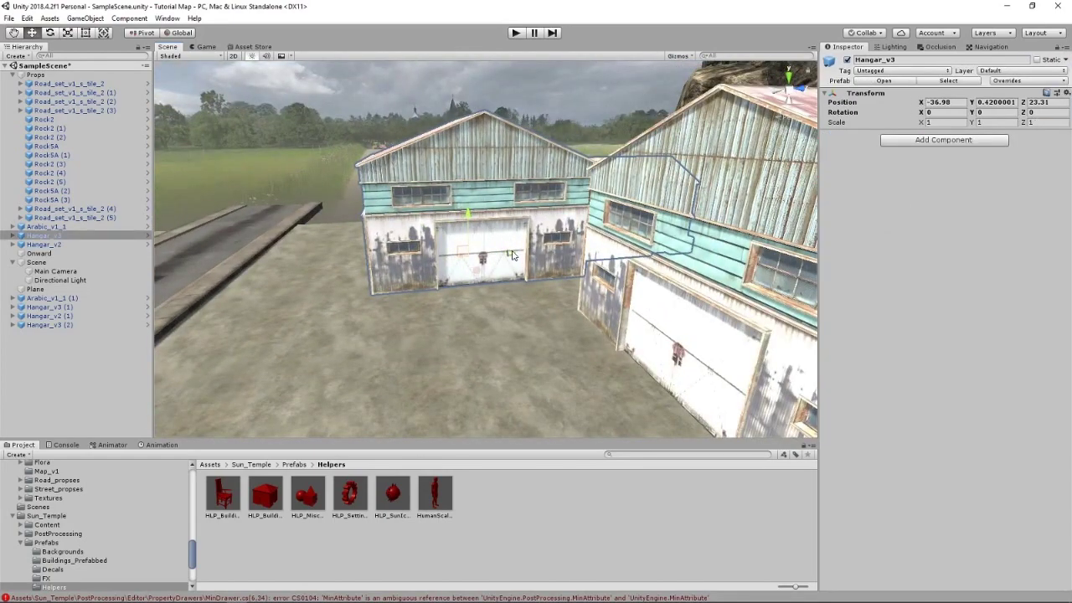
drag(512, 255, 433, 258)
right_drag(509, 280, 590, 340)
scroll(591, 343, down, 5)
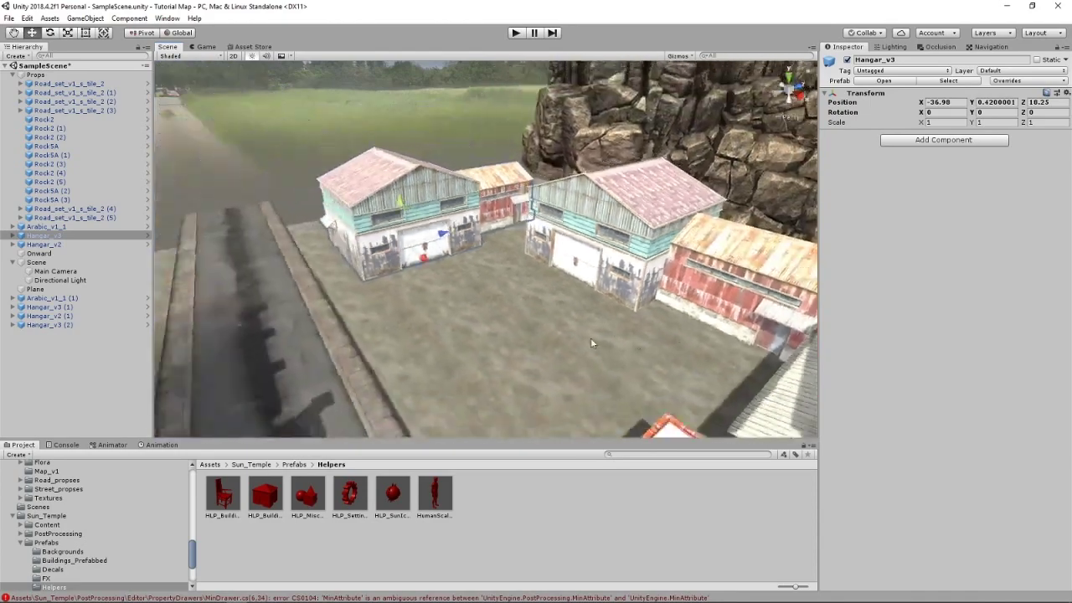
Step: Move the cliff rock Rock5A (1) to about X 14.1, Z -53.4 at the map's edge
alt+drag(591, 343, 421, 299)
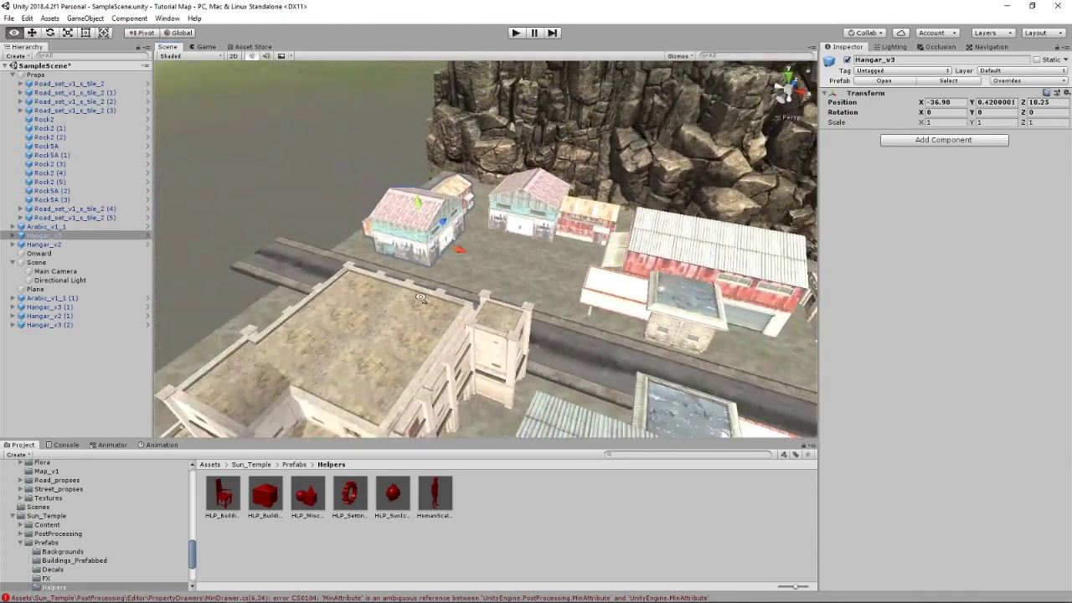
right_drag(421, 298, 336, 238)
key(w)
key(d)
key(w)
key(w)
right_drag(265, 196, 794, 414)
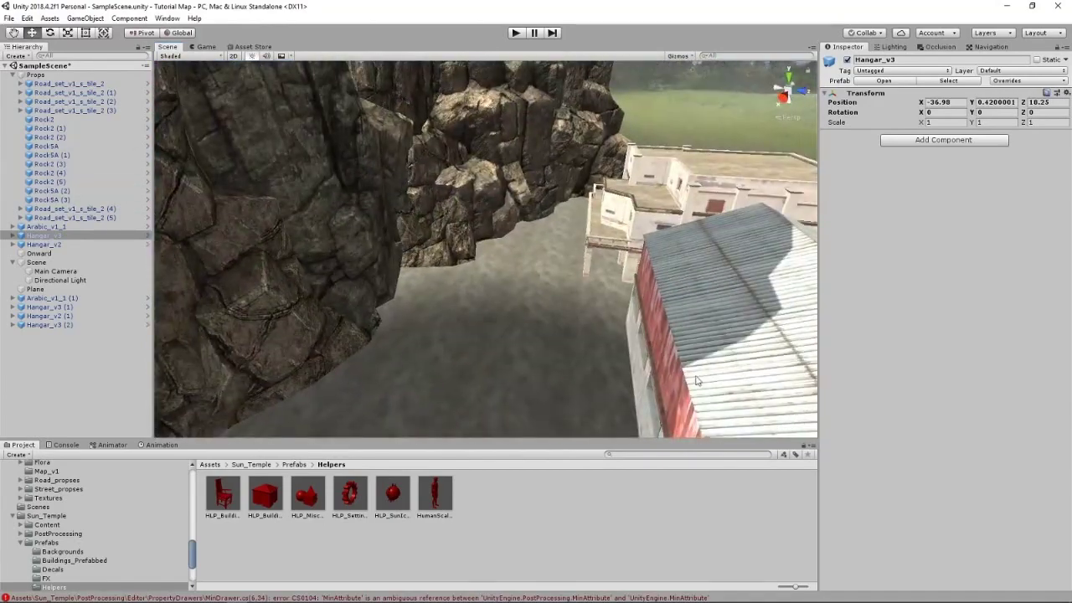
scroll(508, 251, down, 8)
click(440, 245)
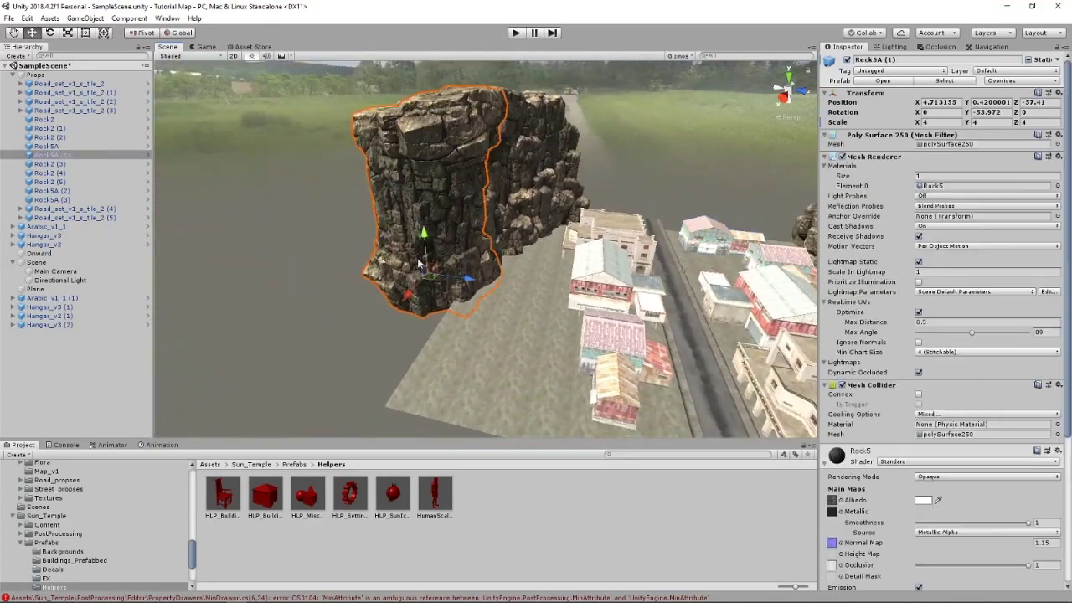
middle_drag(412, 262, 492, 220)
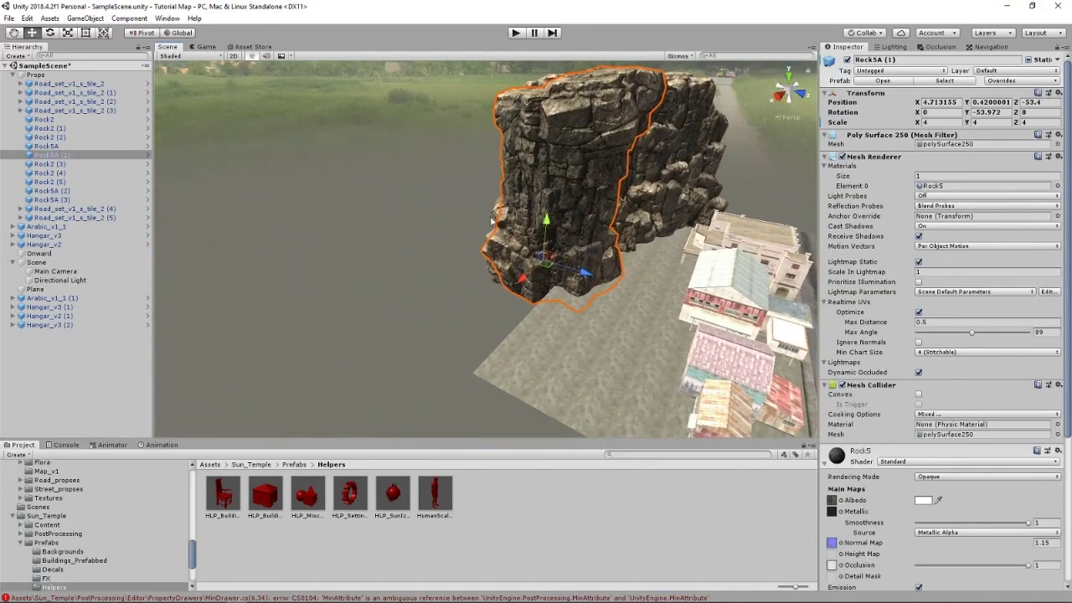
drag(520, 282, 504, 296)
Step: Move the cliff rock Rock5A, beside Rock2, closer to the buildings at about Z -45.5
right_drag(662, 226, 552, 264)
key(d)
click(550, 273)
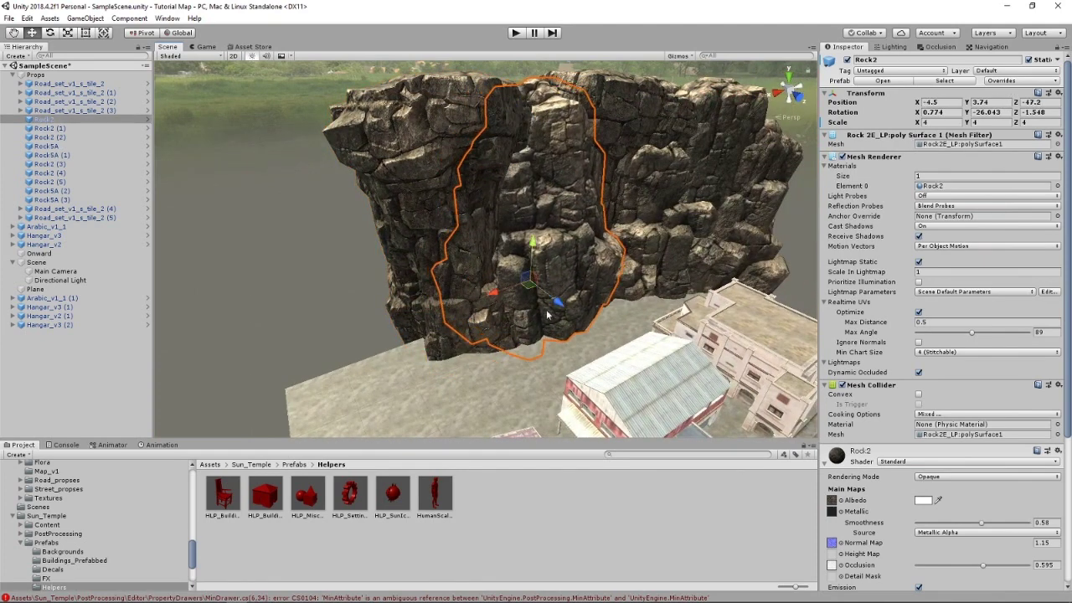
click(614, 212)
drag(620, 287, 627, 308)
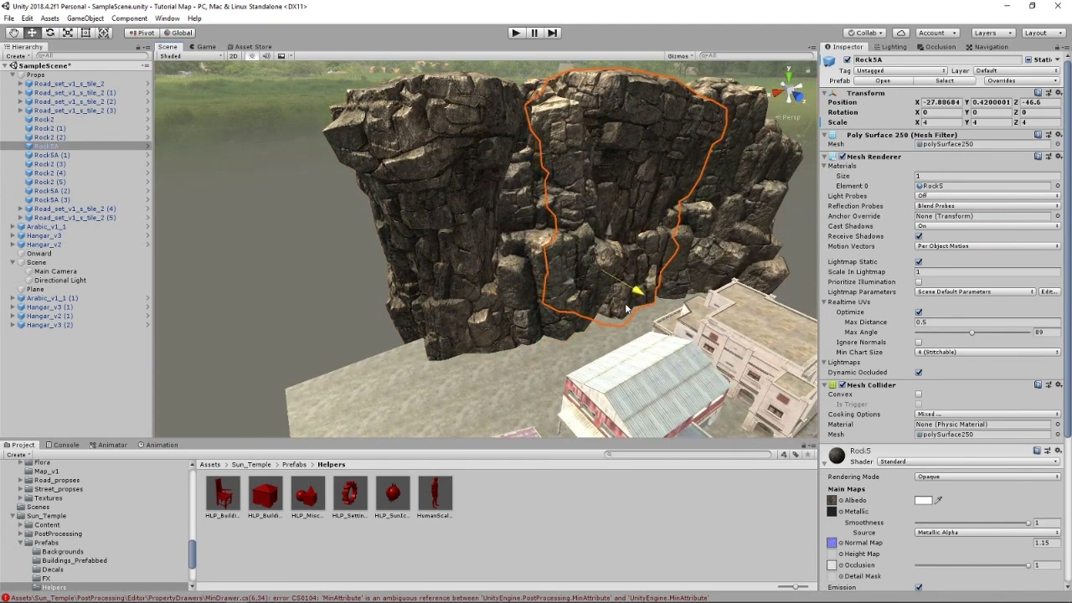
right_drag(459, 272, 553, 231)
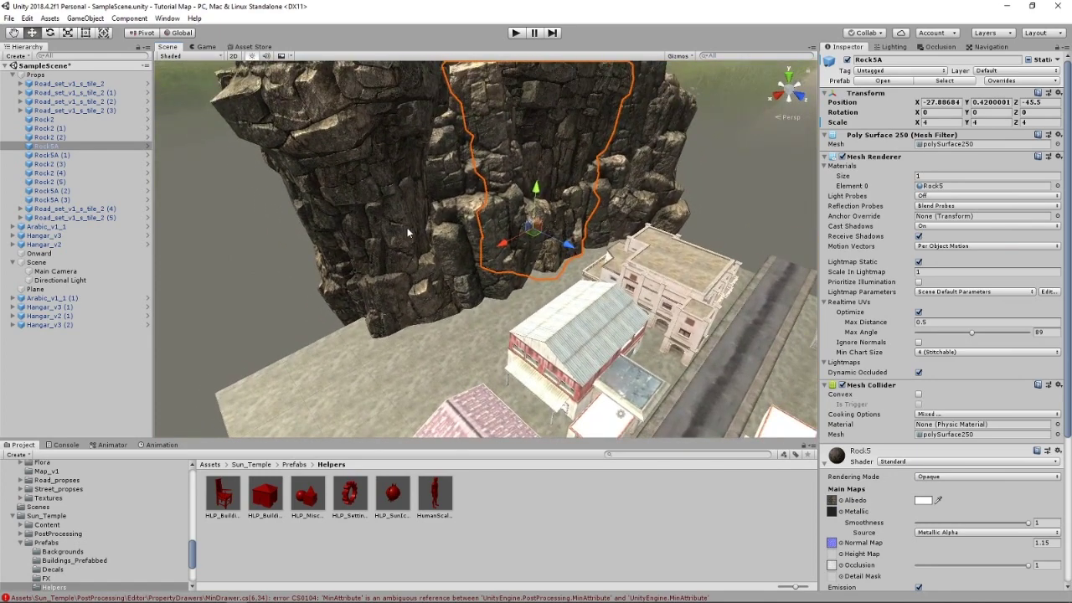
Step: Duplicate Rock5A (1), slide the copy along positive X to lengthen the cliff, and select the neighbouring Rock2 for moving
click(386, 258)
key(ctrl+d)
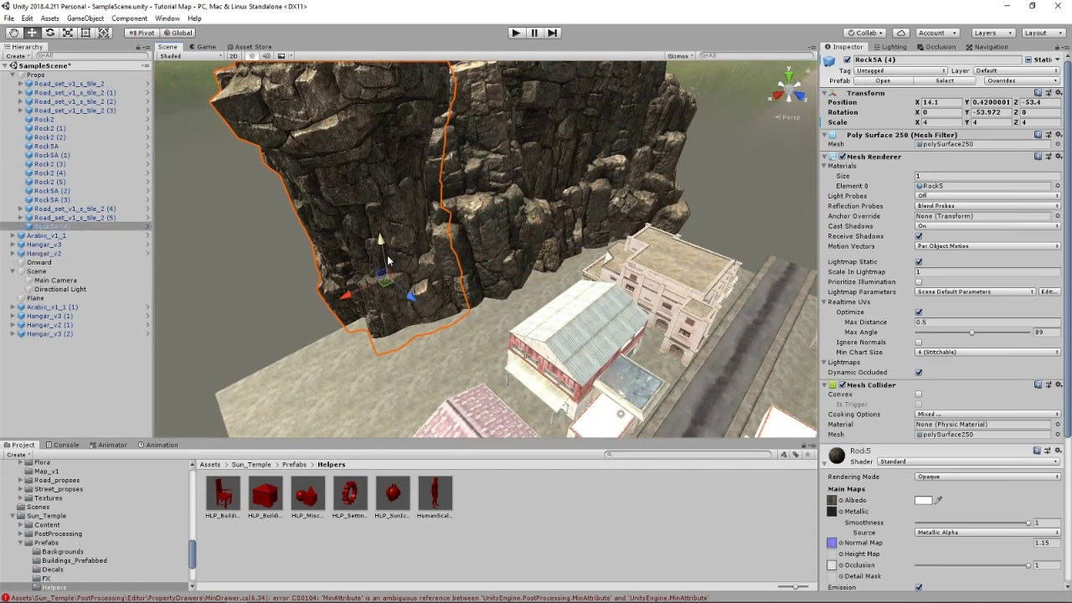
drag(346, 296, 441, 326)
click(49, 33)
click(485, 238)
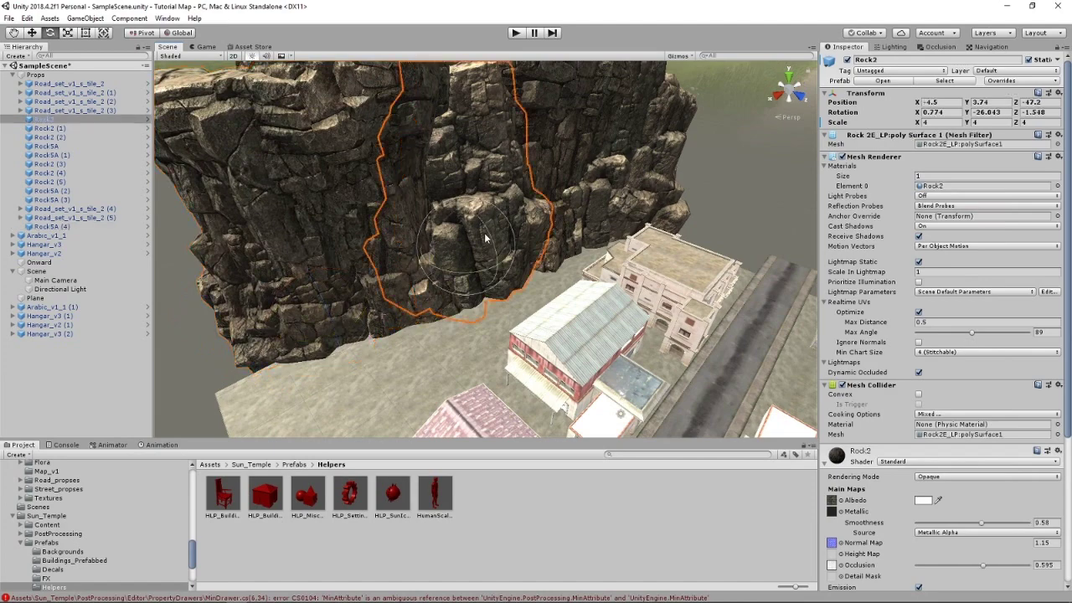
click(32, 34)
key(ctrl+b)
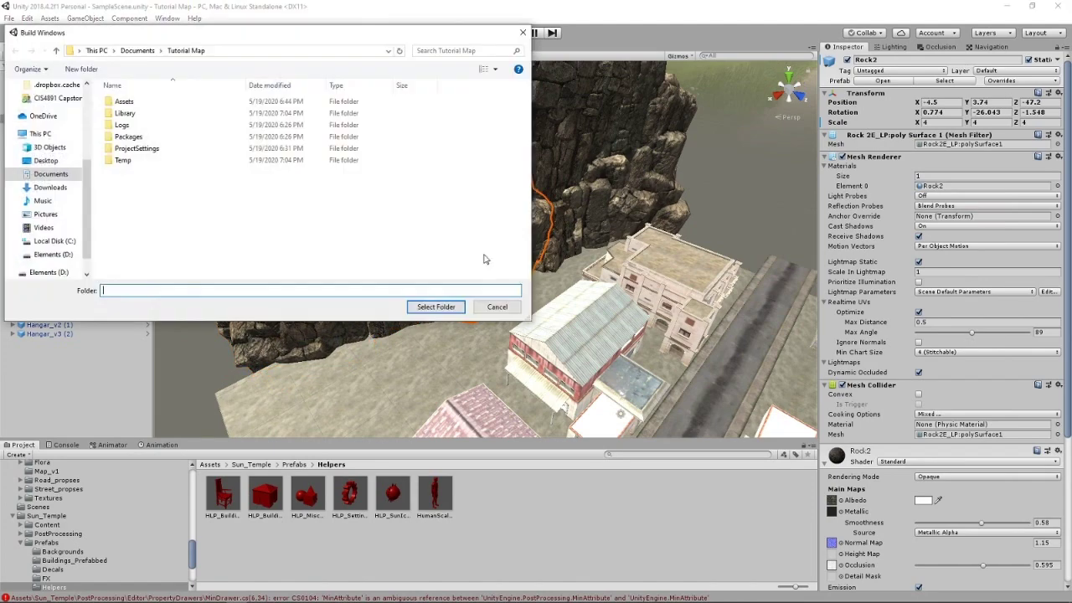
click(527, 33)
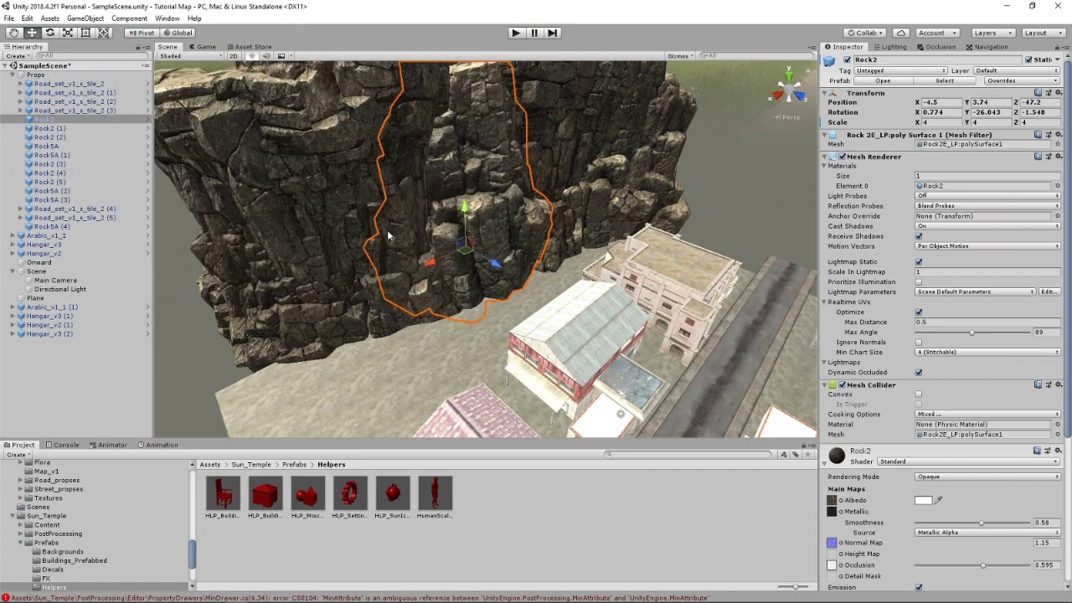
drag(430, 264, 343, 288)
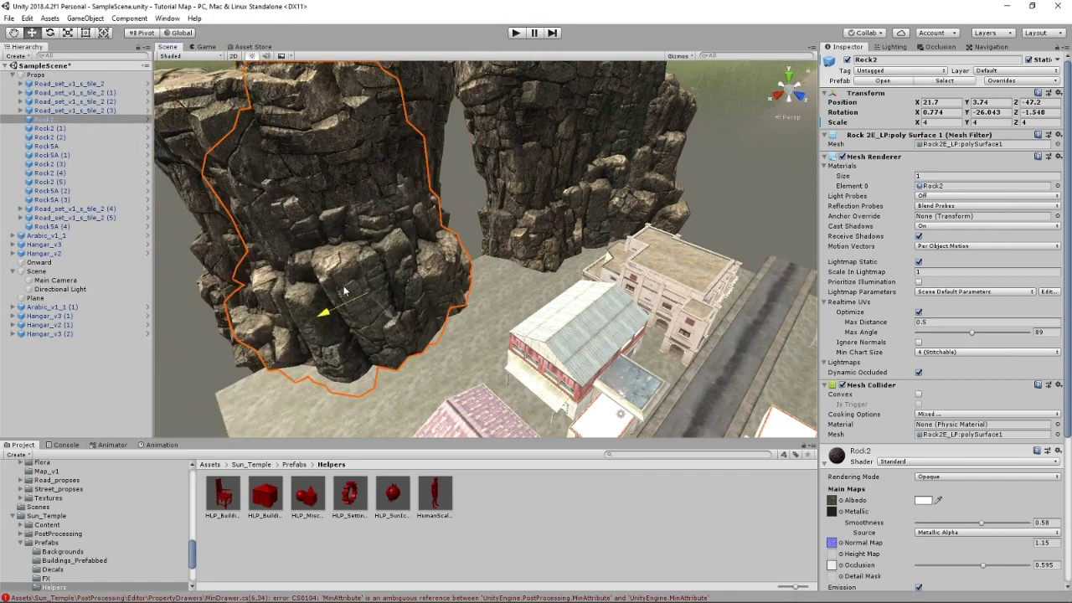
key(ctrl+z)
Step: Duplicate Rock2 and place the copy at the cliff's open end, at about X 46.33, Y -0.9
key(ctrl+d)
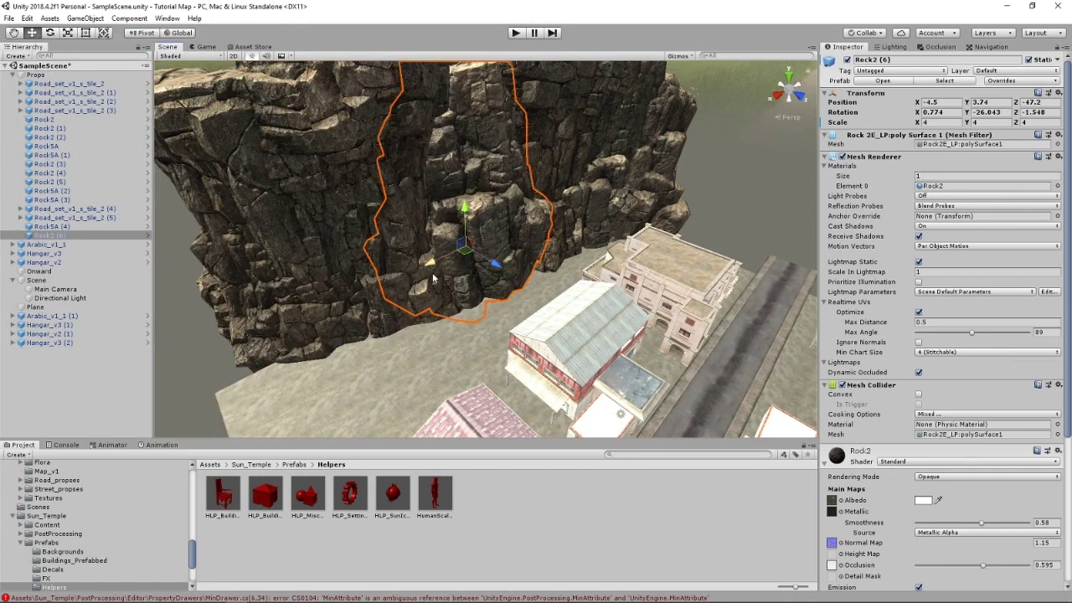
drag(431, 264, 273, 332)
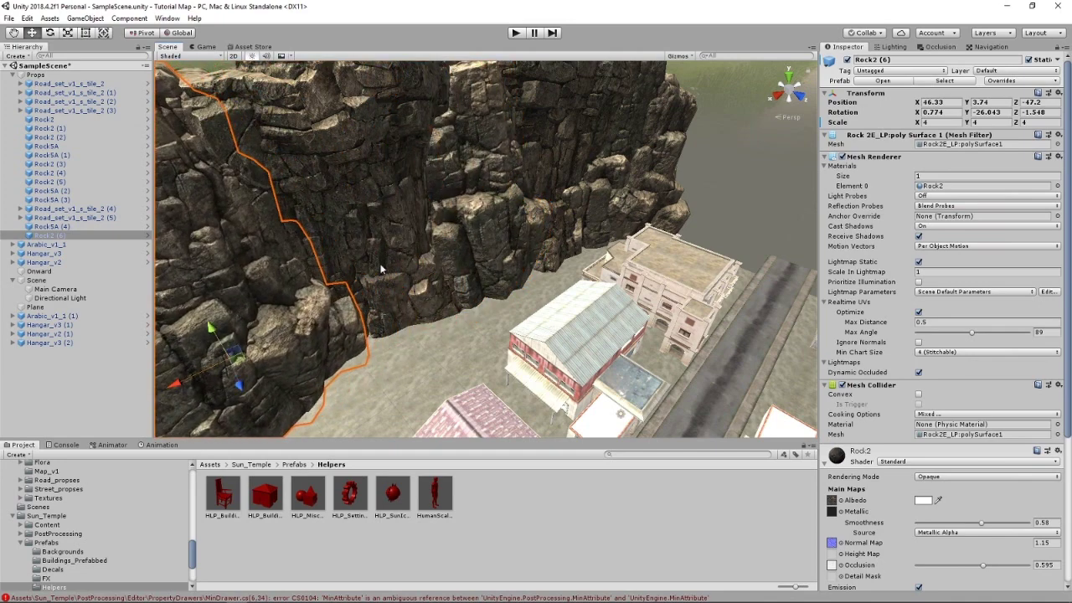
right_drag(442, 268, 354, 255)
drag(352, 255, 358, 273)
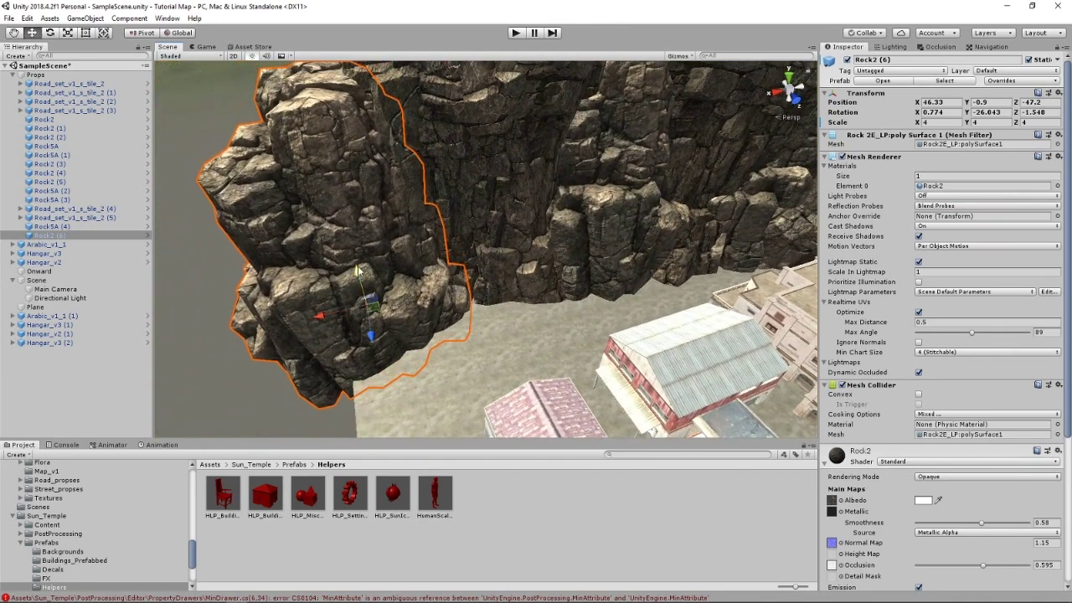
Step: Duplicate Rock2 (3) in the opposite cliff and slide the copy behind the Arabic building to about X 41.32
right_drag(572, 212, 677, 221)
right_drag(544, 235, 743, 298)
click(521, 206)
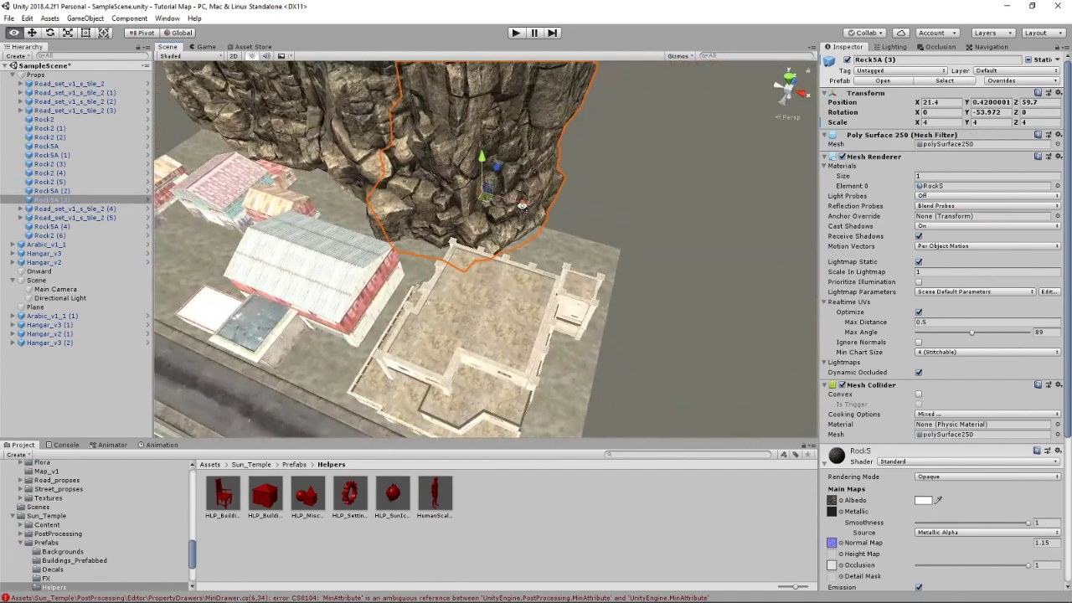
right_drag(523, 206, 489, 162)
click(317, 237)
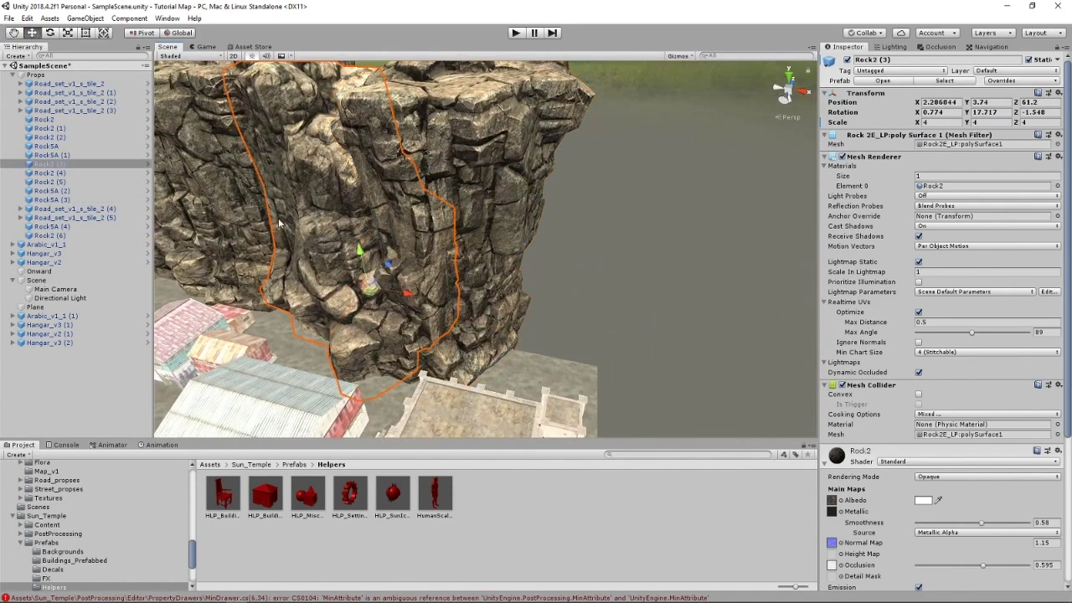
right_drag(279, 223, 244, 204)
key(ctrl+d)
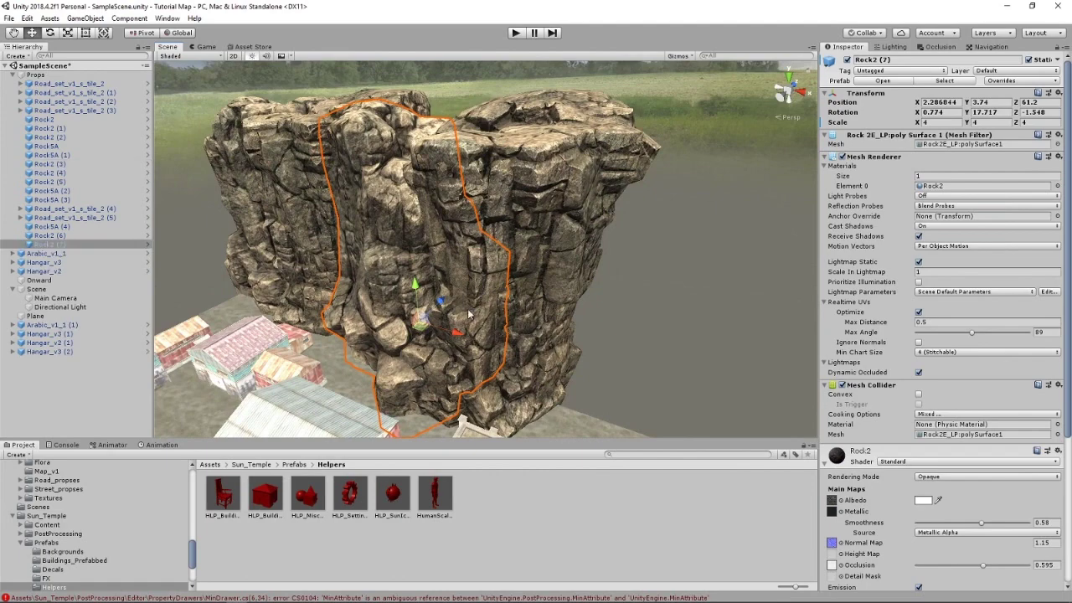
drag(452, 331, 596, 337)
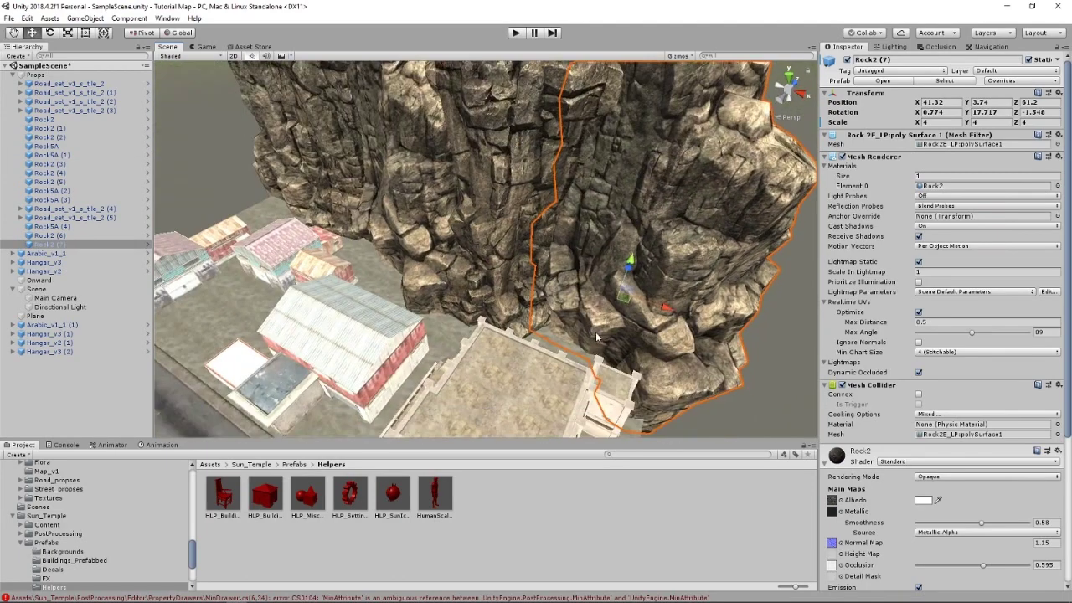
Step: Fine-tune the position of the cliff rock Rock2 (7) behind the Arabic building
drag(628, 281, 631, 273)
middle_drag(632, 273, 562, 261)
drag(558, 266, 567, 258)
Step: Move the opposite cliff's end rocks toward the road, Rock5A (4) to about Z -36.2 and Rock2 (6) to about Z -34.1
alt+drag(728, 264, 393, 242)
click(392, 239)
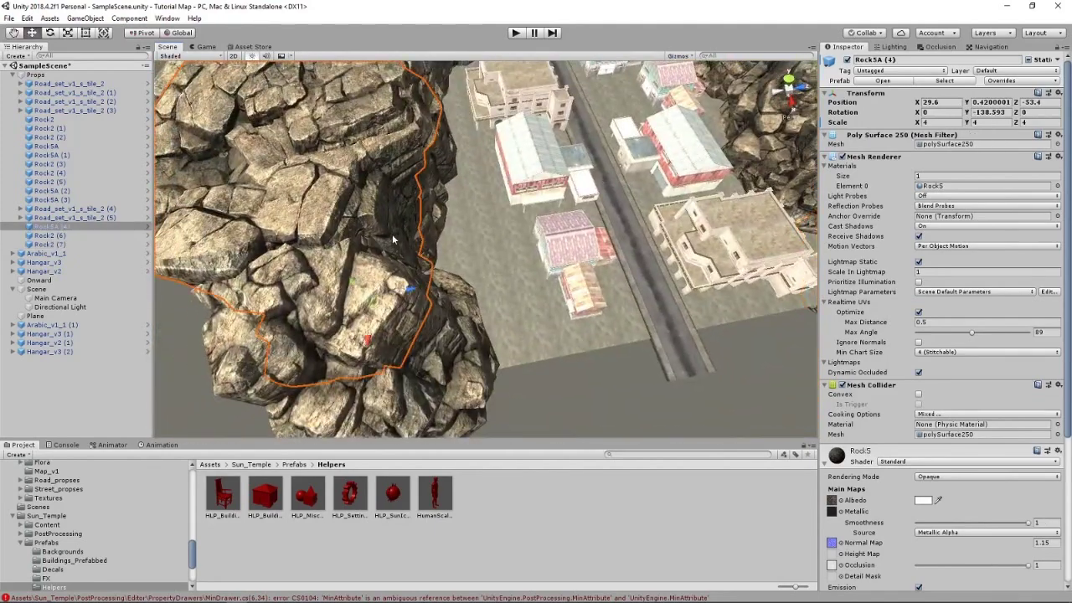
drag(411, 291, 490, 283)
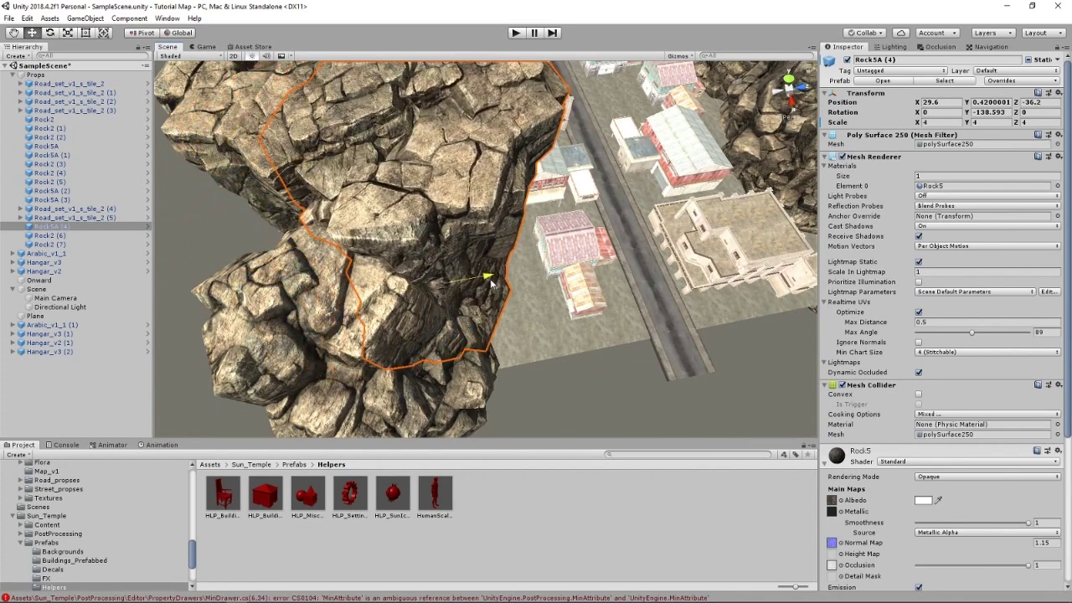
click(459, 379)
drag(450, 362, 509, 353)
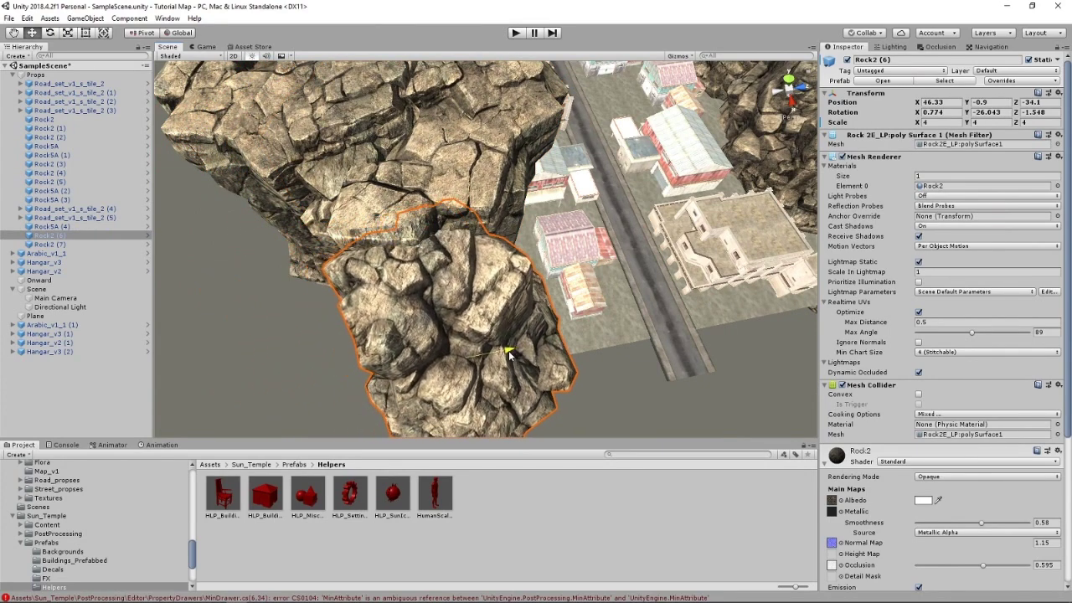
Step: Duplicate Rock2 (6) and place the copy beyond the cliff's open end, at about X 63.4, Z -11.9
right_drag(669, 303, 753, 275)
alt+drag(753, 276, 520, 232)
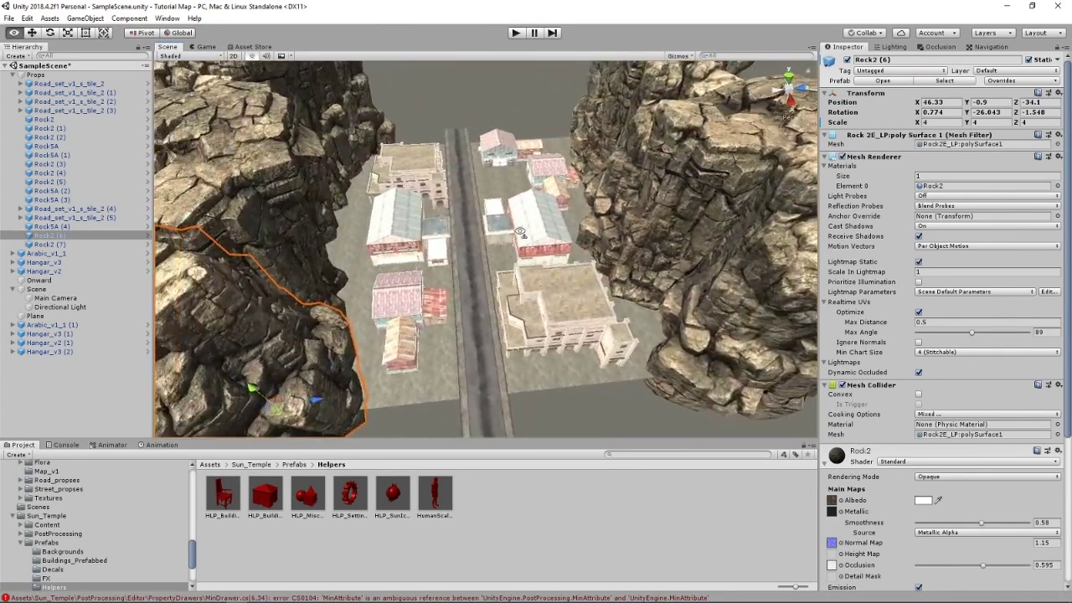
right_drag(437, 267, 291, 157)
alt+drag(290, 156, 397, 218)
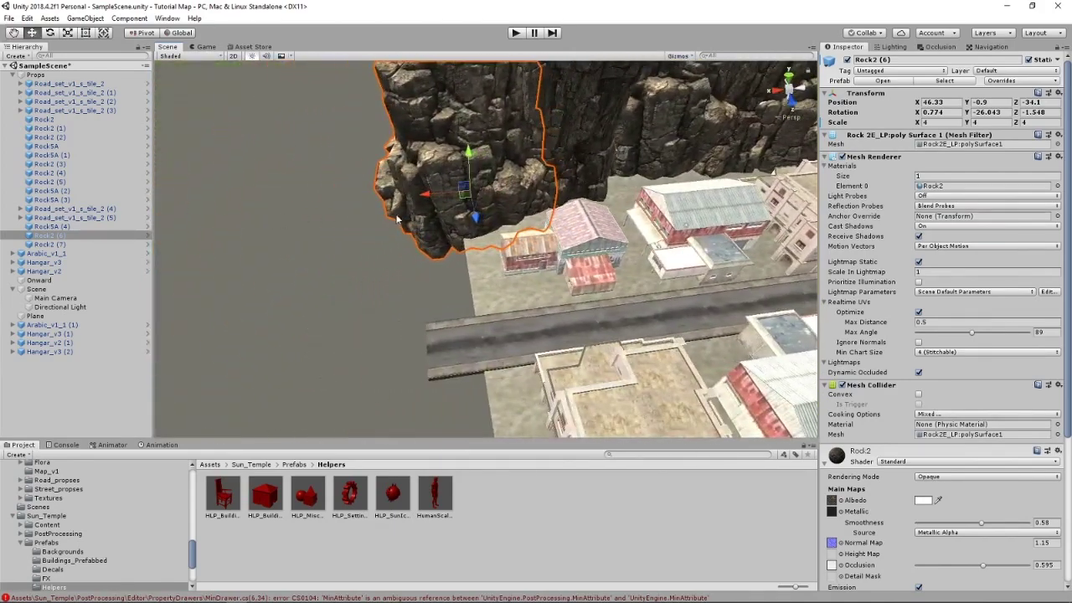
key(ctrl+d)
drag(465, 193, 389, 255)
right_drag(457, 283, 433, 226)
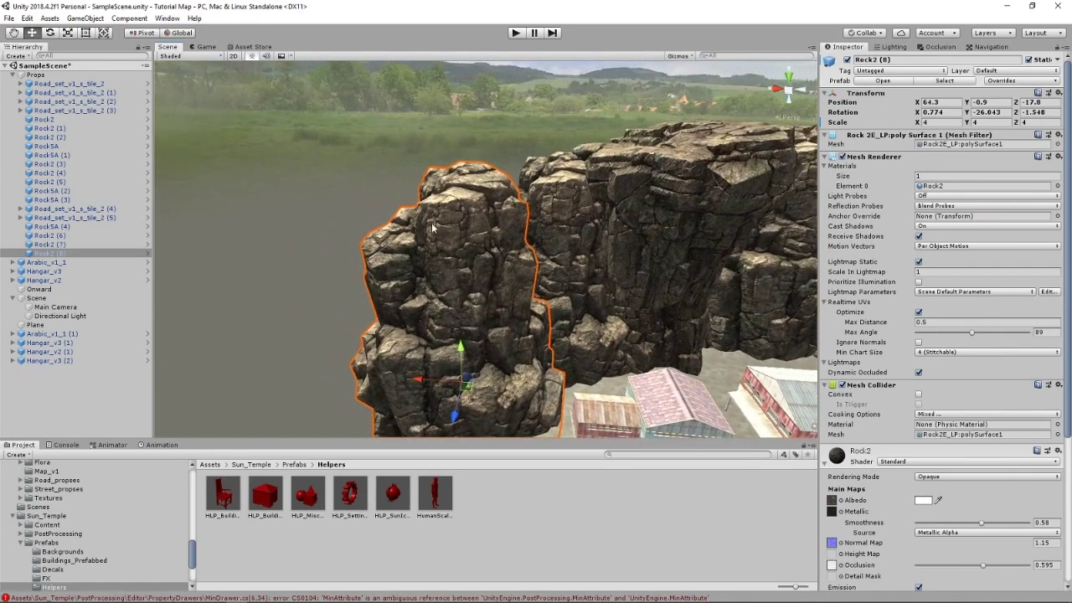
alt+drag(570, 308, 550, 349)
drag(458, 360, 498, 347)
Step: Duplicate Rock5A (4), place the copy in the cliff gap at about X 59.7, Y -3.8, Z -25, and rotate it
click(660, 218)
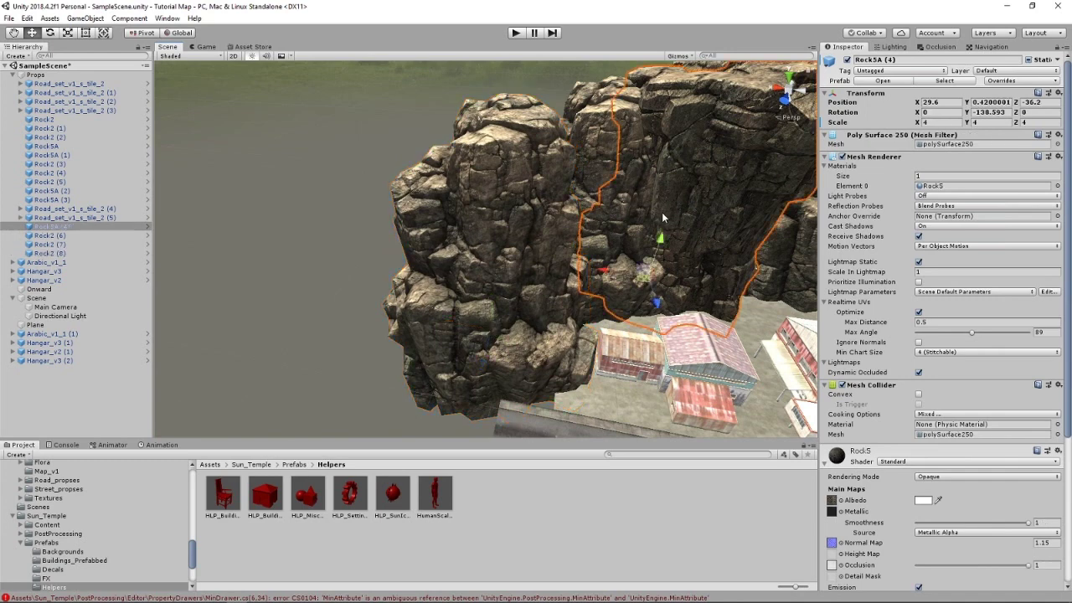
key(ctrl+d)
drag(641, 287, 518, 273)
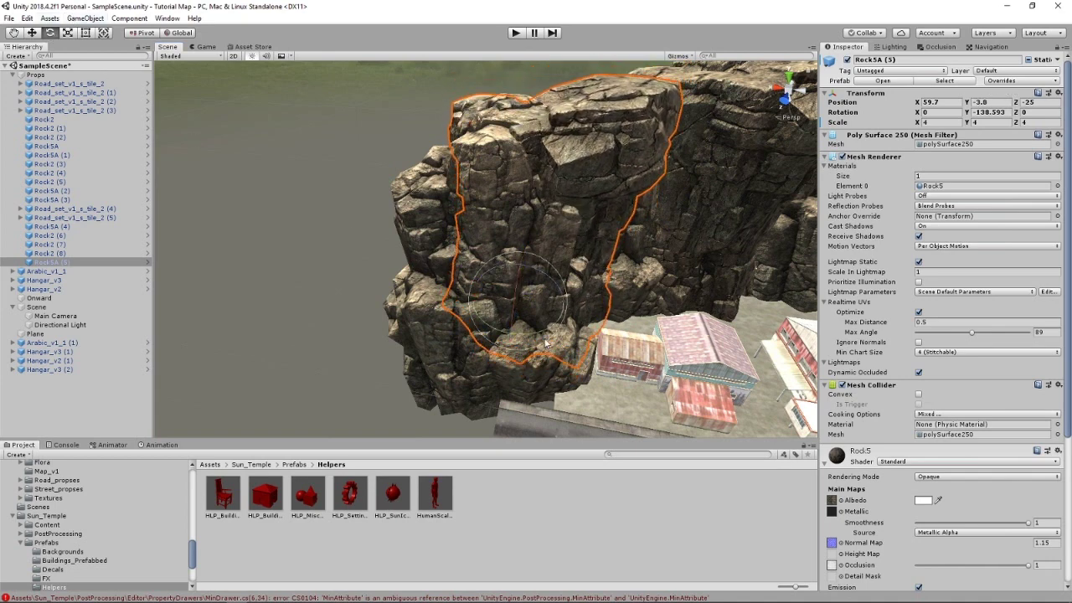
drag(545, 343, 722, 288)
Step: Move the hangar Hangar_v3 (1) slightly away from the cliff end, to about X 25.17
alt+drag(528, 248, 693, 251)
click(503, 283)
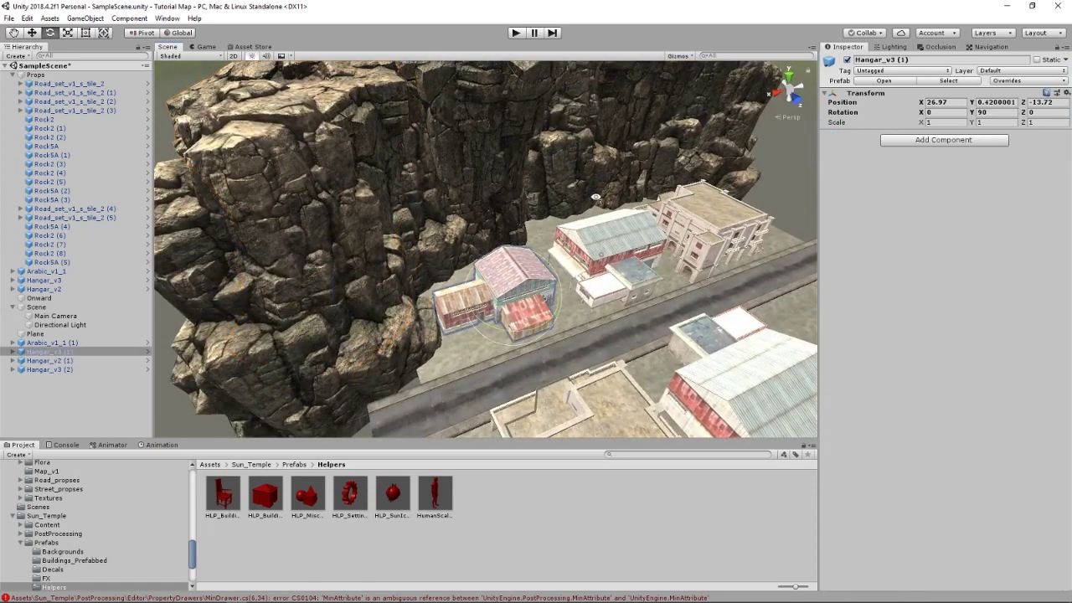
key(w)
right_drag(590, 194, 495, 151)
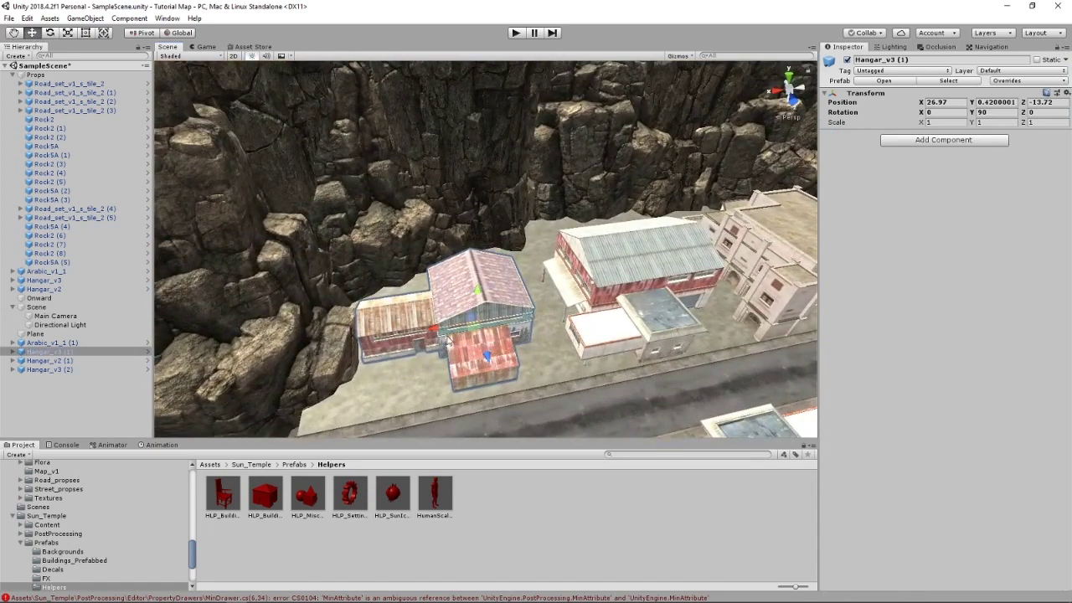
drag(448, 339, 449, 337)
right_drag(402, 218, 564, 166)
key(w)
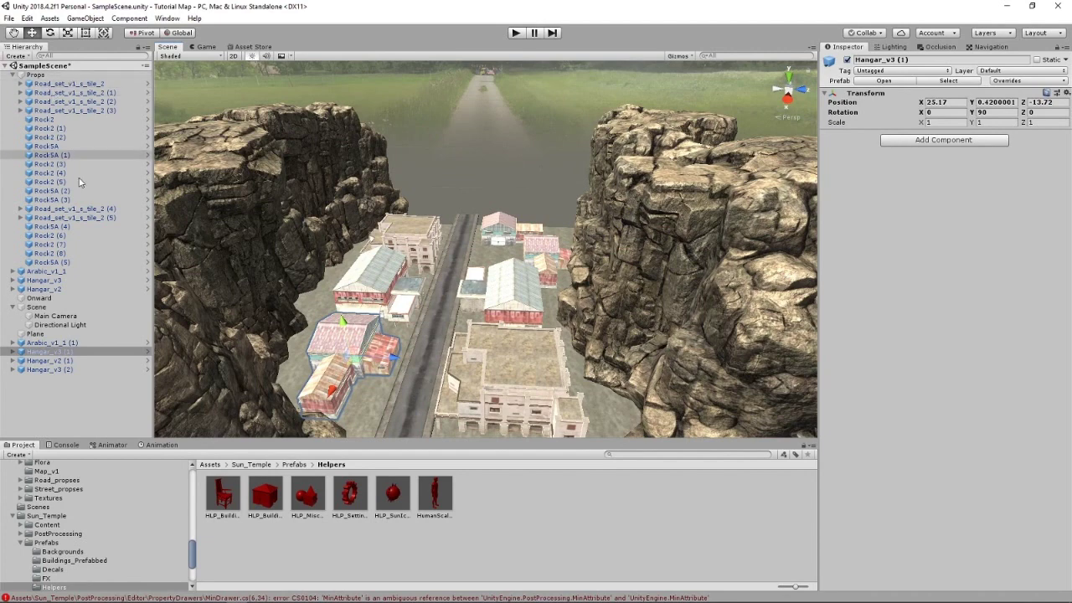
Step: Parent all the Arabic buildings and hangars under the Props object
click(80, 369)
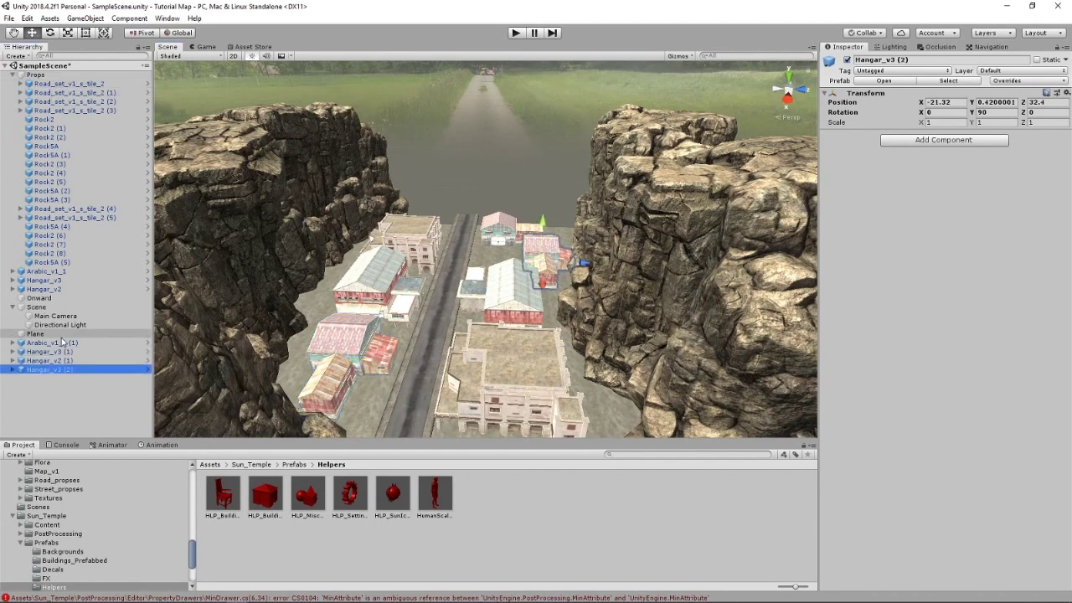
shift+click(62, 342)
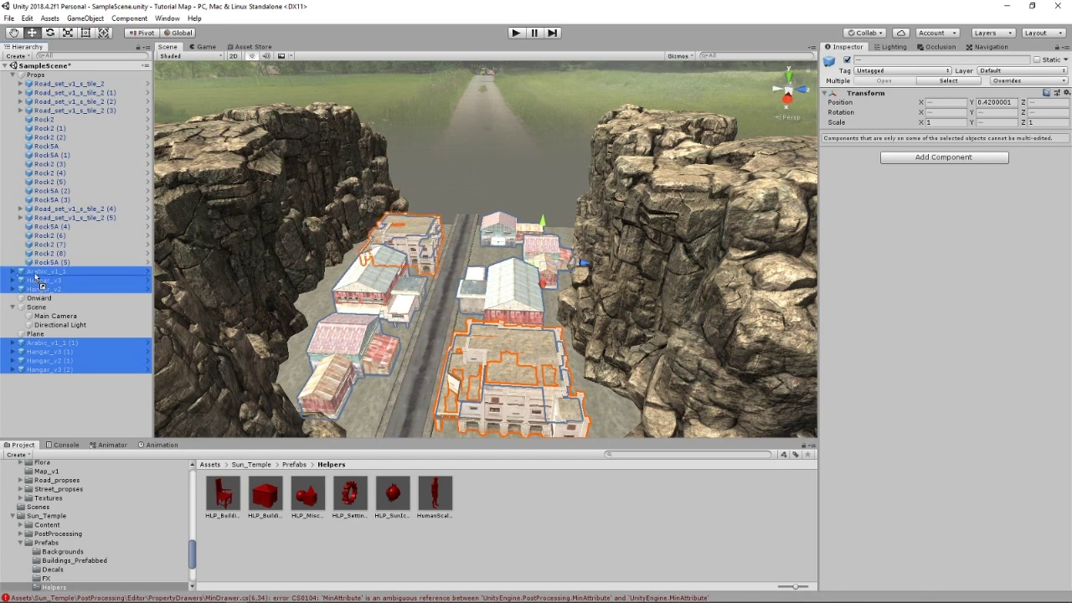
drag(36, 270, 36, 270)
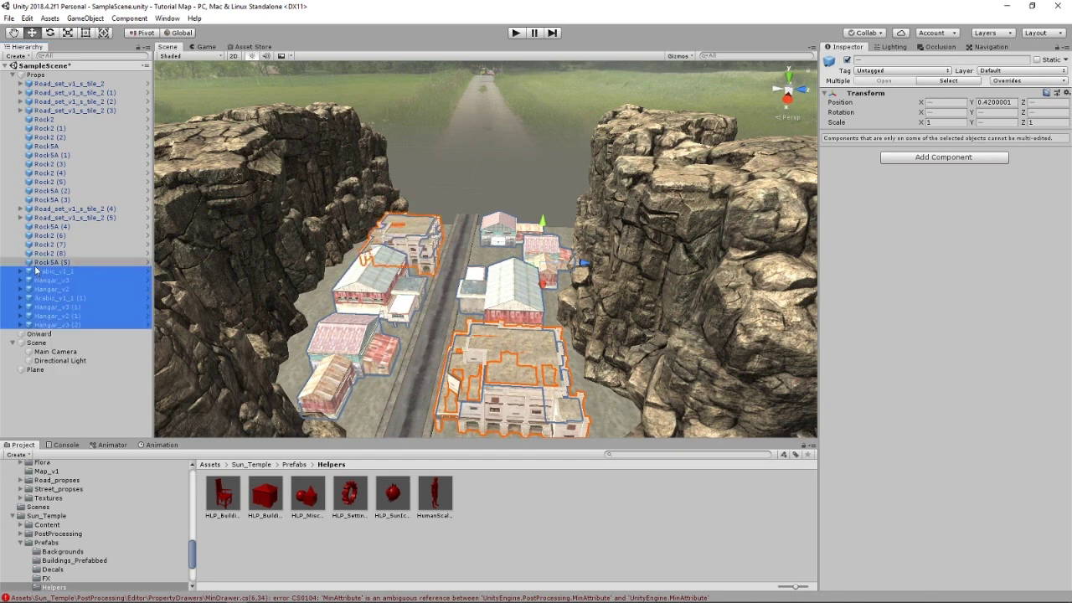
click(544, 149)
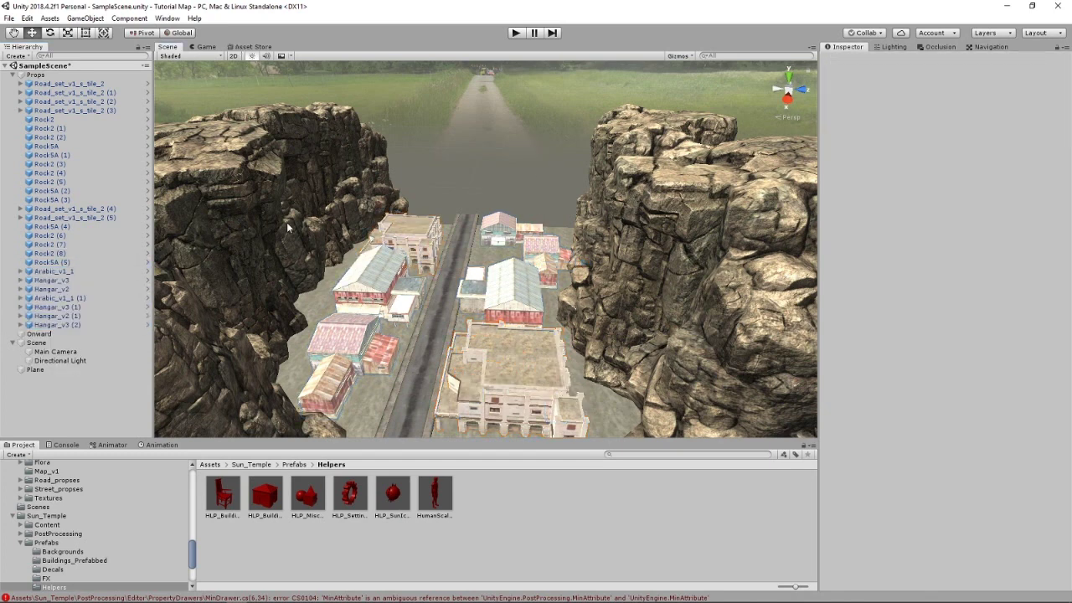
Step: Shift the end rock Rock2 (8) slightly away from the road along Z and deselect it
right_drag(407, 169, 444, 290)
click(444, 291)
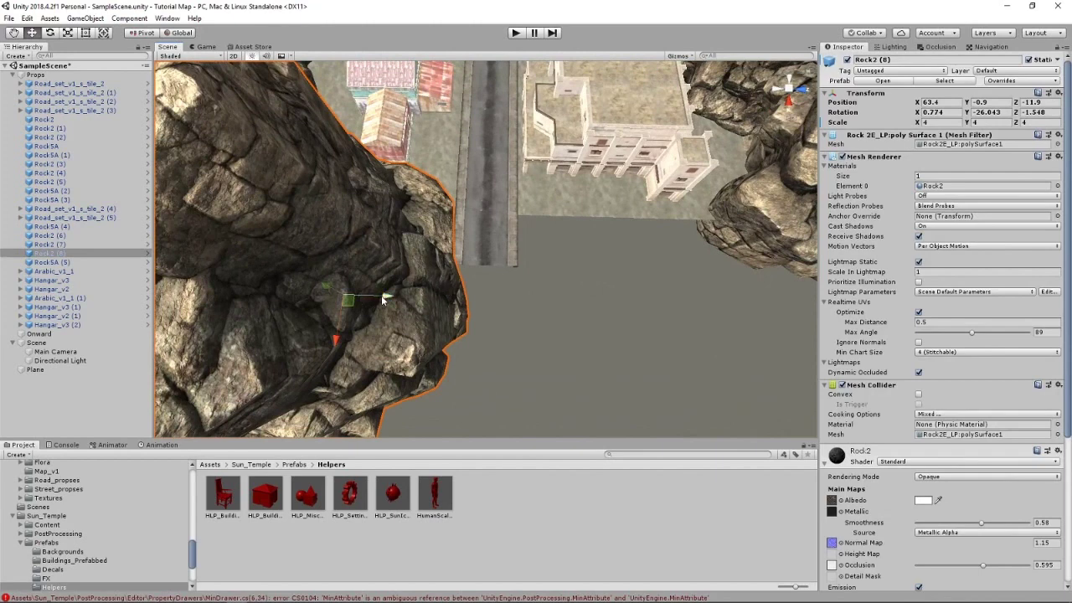
drag(381, 297, 369, 296)
click(603, 219)
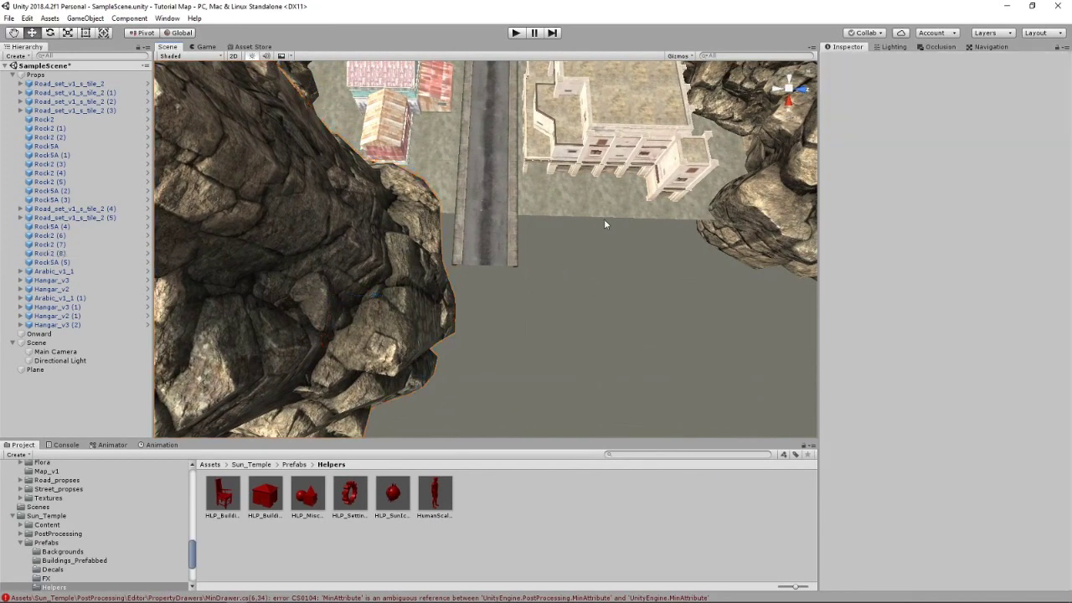
Step: Create a 3D cube and place it beside the road's open end at about X 69.46, Z 7.17
click(16, 57)
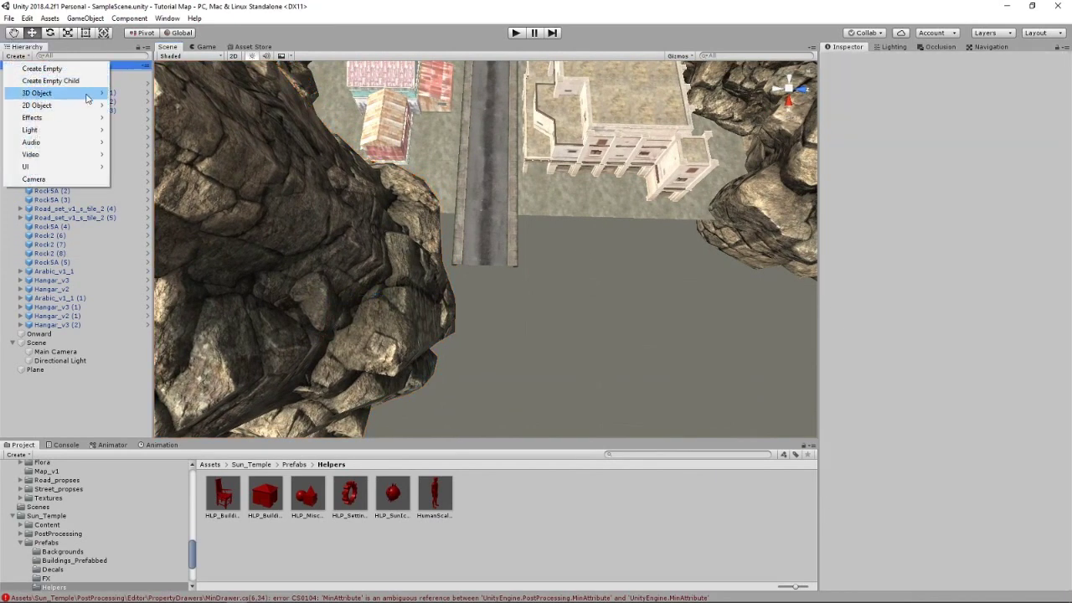
mouse_move(92, 98)
click(147, 94)
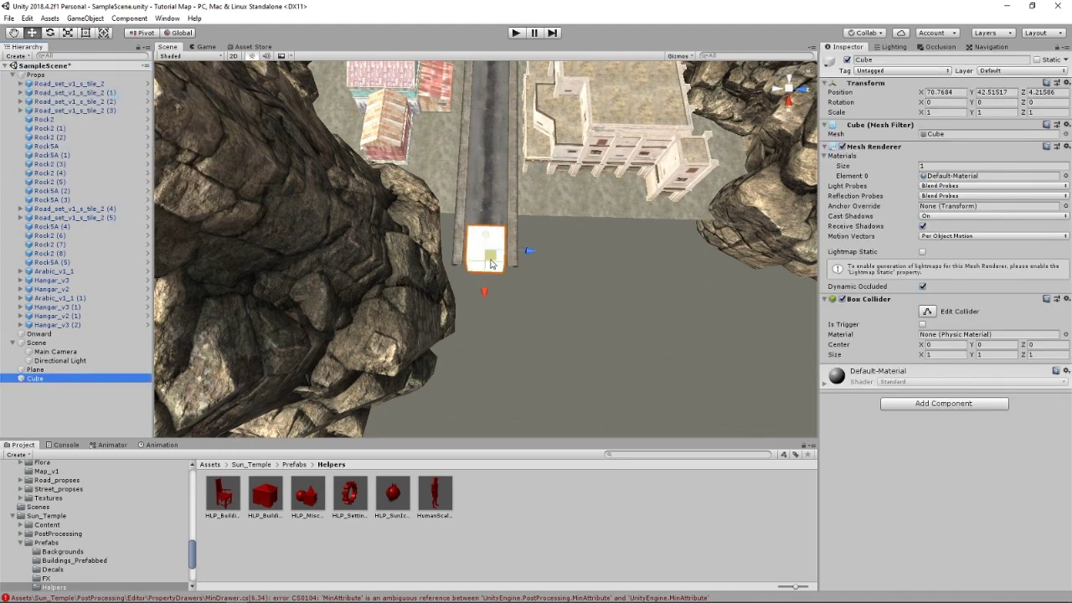
drag(492, 263, 598, 226)
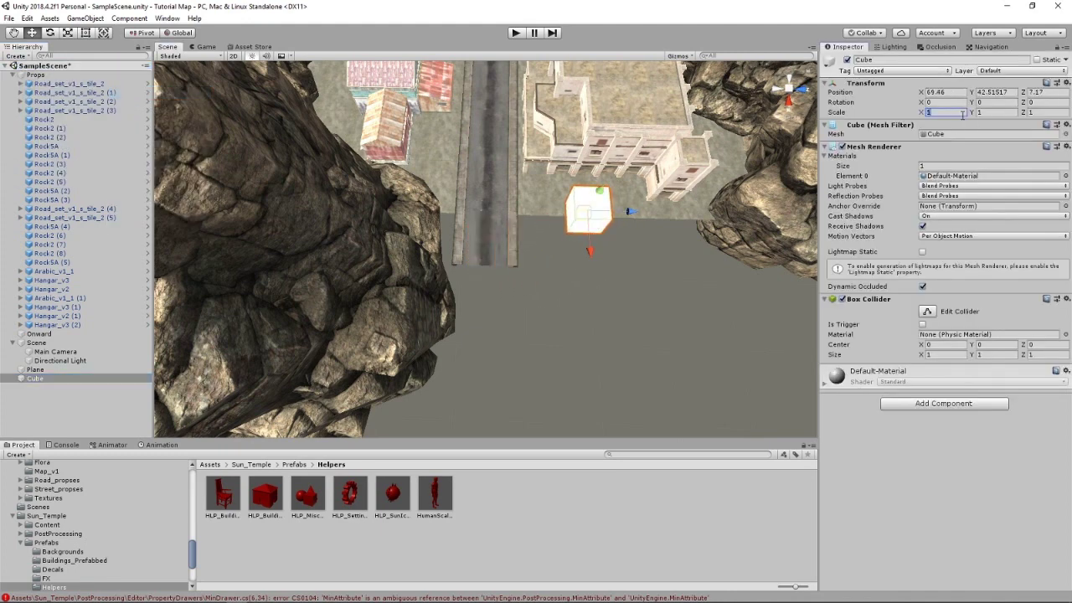
Step: Scale the cube into a wall with Y set to 30 and Z set to 50
text(50)
key(BackSpace)
key(BackSpace)
text(50)
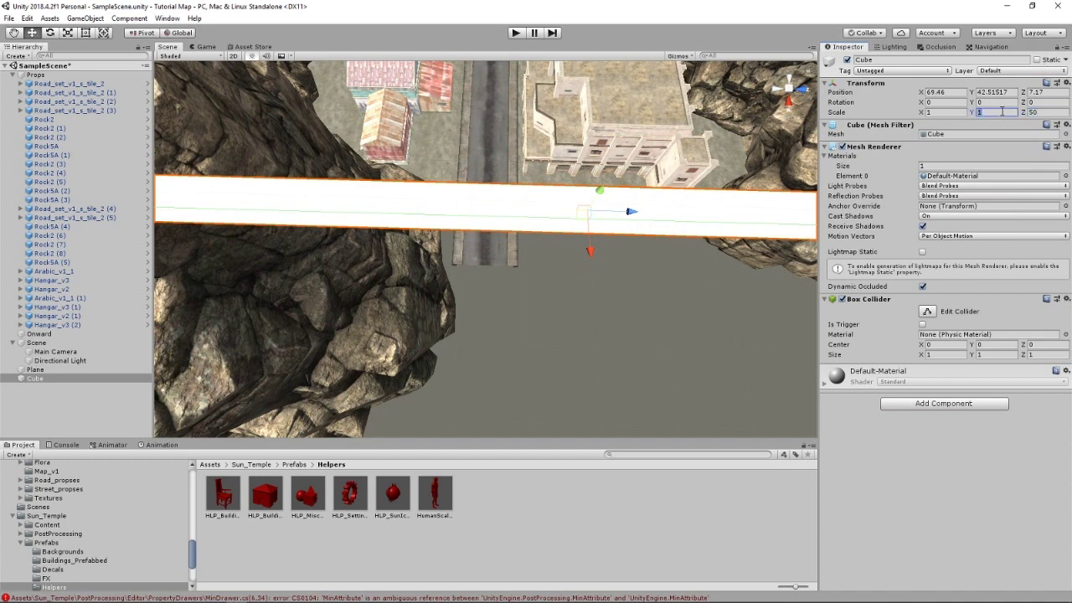
text(30)
Step: Lower the cube wall to the ground and place it behind the Arabic building at about X 49.39, Y 4.88, Z 33.92
right_drag(245, 269, 536, 243)
middle_drag(452, 184, 598, 273)
right_drag(597, 273, 750, 191)
scroll(611, 163, down, 5)
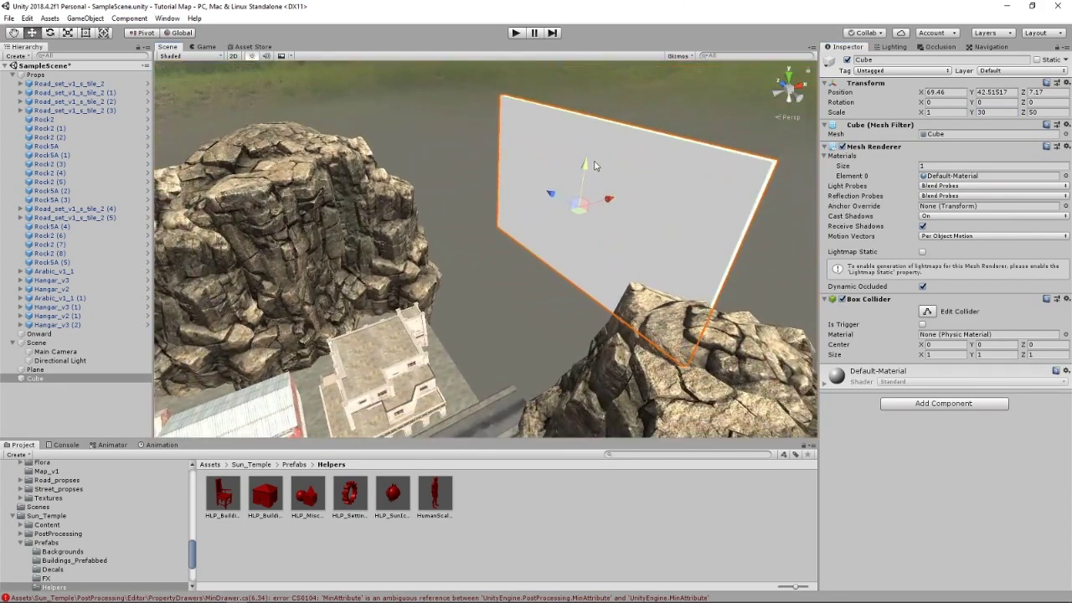
drag(593, 166, 578, 427)
right_drag(538, 312, 609, 328)
alt+drag(609, 328, 555, 308)
drag(563, 266, 358, 228)
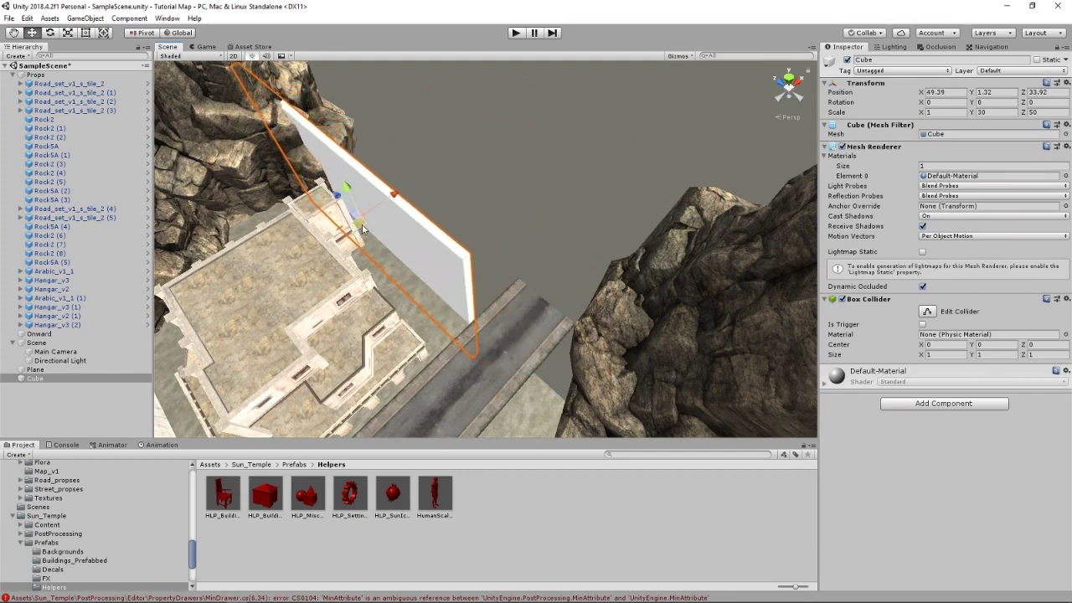
middle_drag(362, 228, 541, 180)
drag(518, 187, 515, 173)
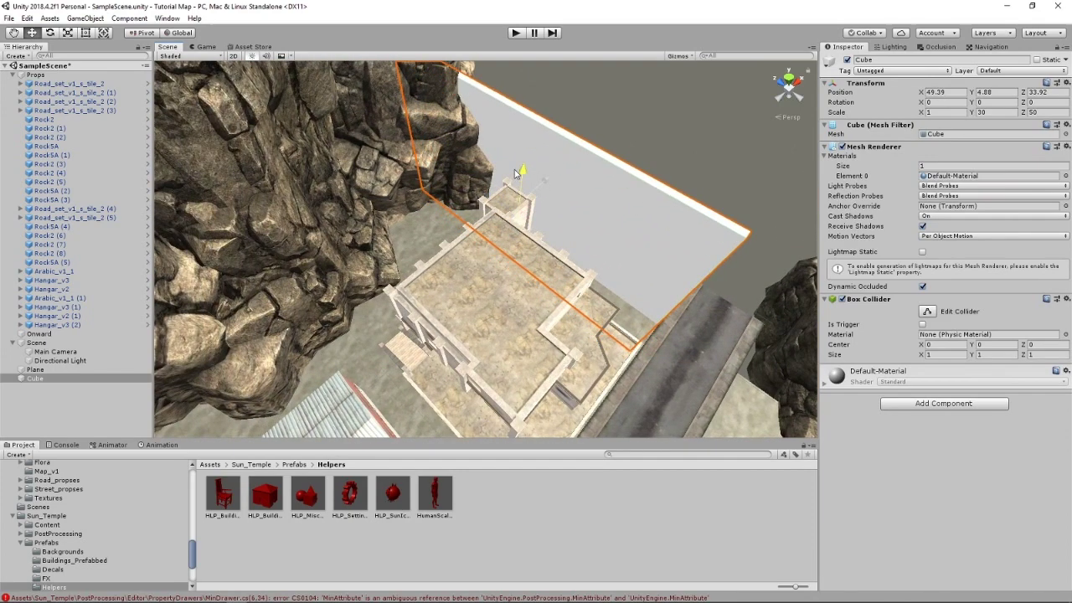
Step: Duplicate the cube wall and slide the copy to the other side of the road, at about Z -26.52
alt+drag(331, 204, 441, 204)
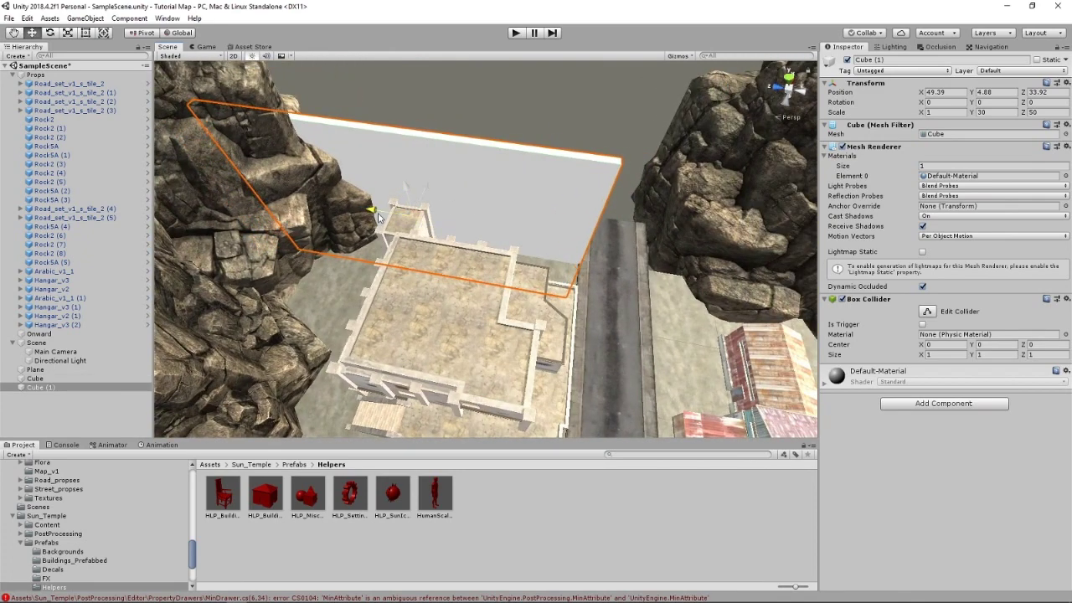
drag(377, 216, 507, 186)
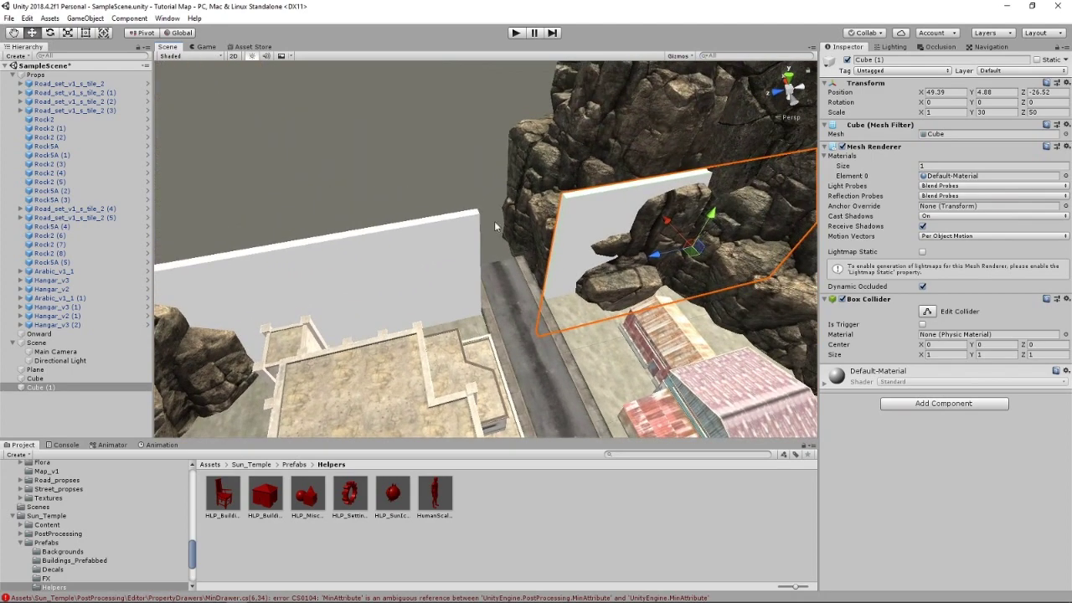
Step: Duplicate both cube walls together, move the copies to the road's opposite end at about X -48.6, and deselect them
alt+drag(386, 225, 345, 221)
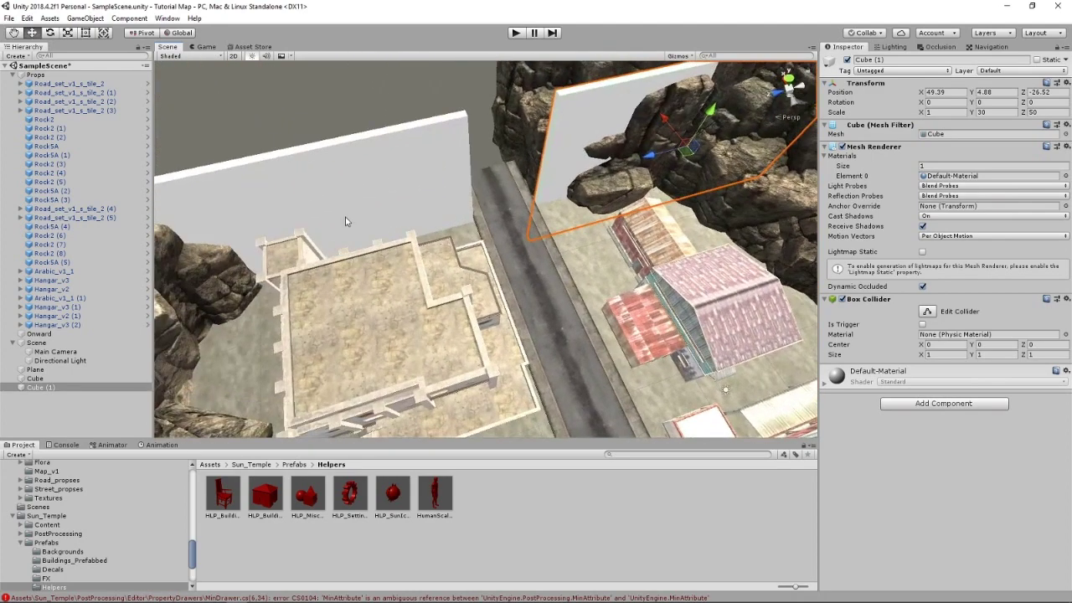
shift+click(345, 192)
key(ctrl+d)
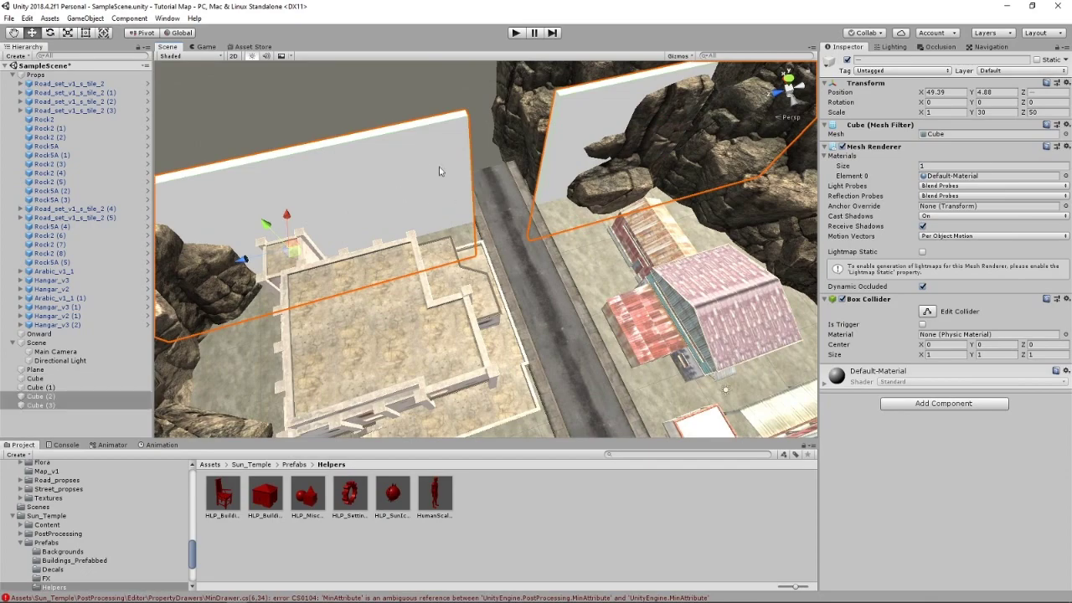
drag(287, 213, 580, 489)
right_drag(451, 288, 638, 351)
right_drag(503, 339, 628, 314)
scroll(598, 322, down, 4)
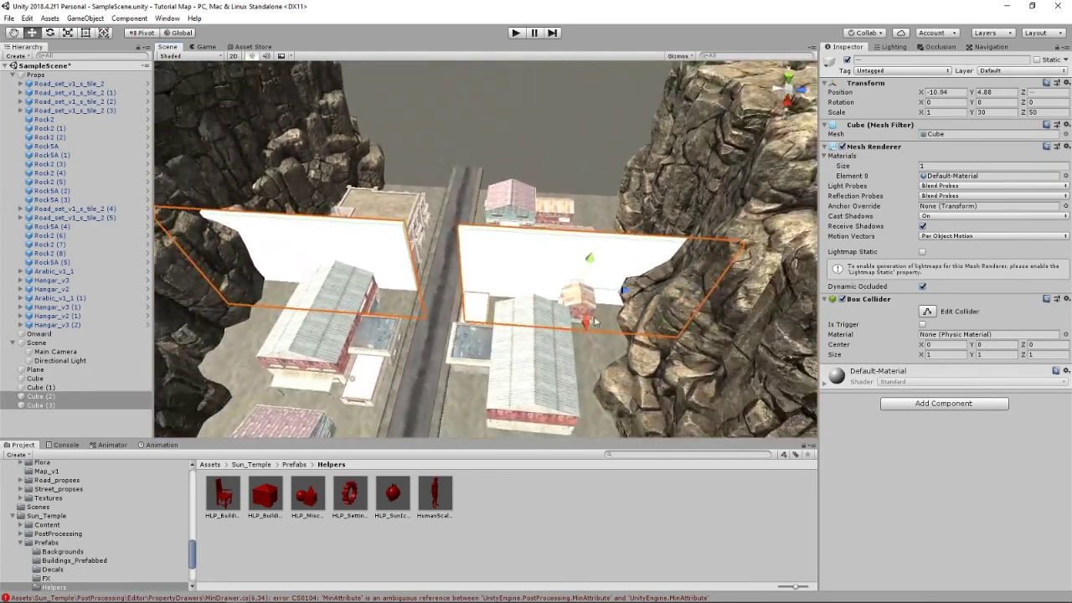
drag(589, 323, 565, 190)
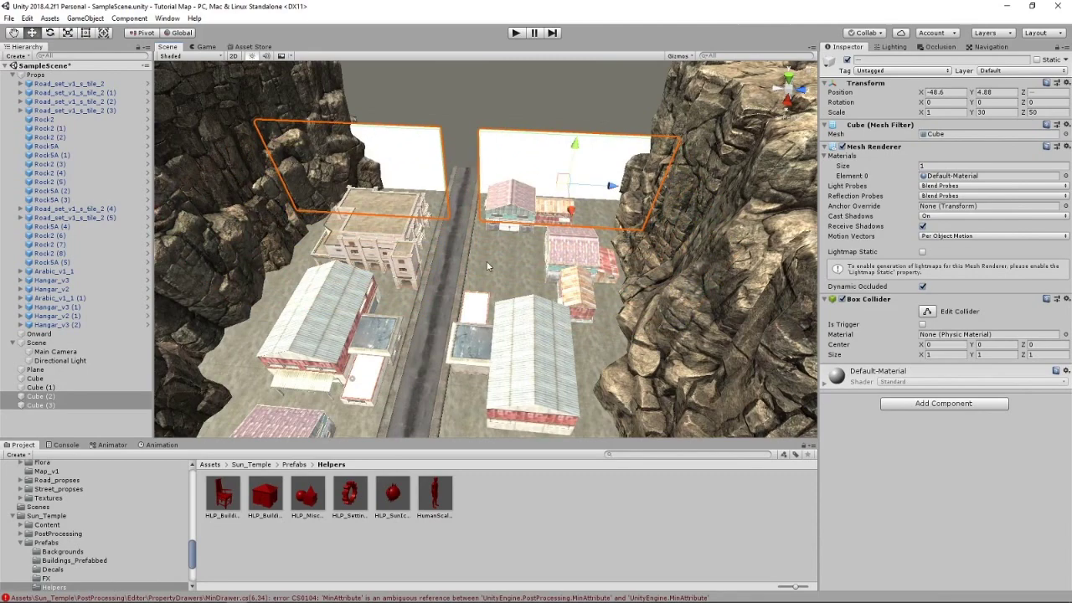
right_drag(488, 266, 487, 172)
scroll(488, 174, up, 4)
right_drag(586, 252, 605, 400)
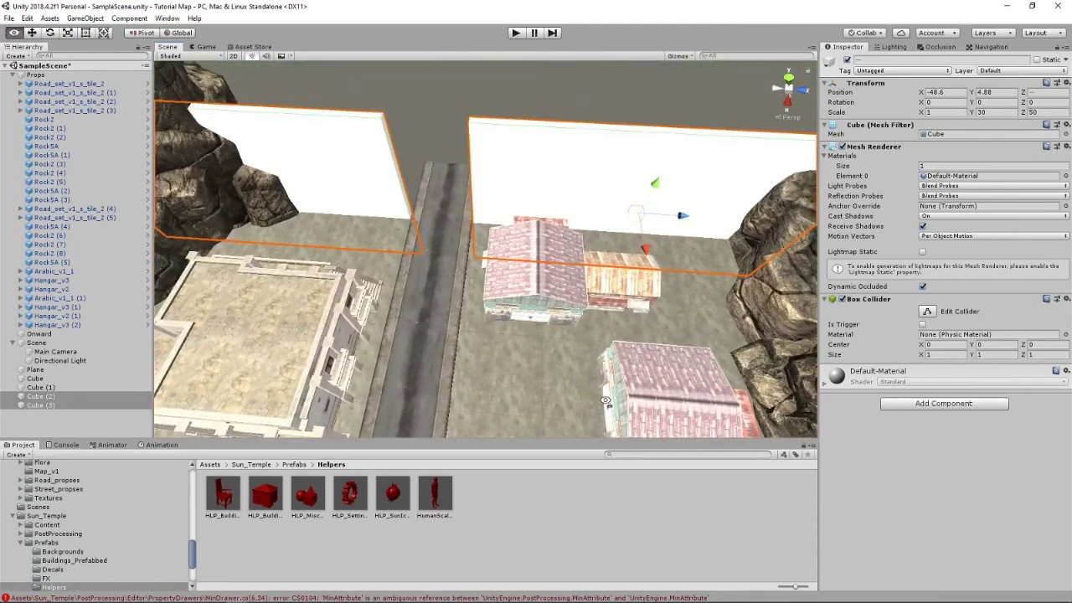
alt+drag(538, 345, 513, 259)
click(583, 264)
Step: Move the cliff rock Rock2 (5) beside the far wall inward to about Z 61.2
right_drag(701, 240, 560, 208)
right_drag(650, 240, 412, 361)
alt+drag(412, 360, 397, 392)
click(397, 391)
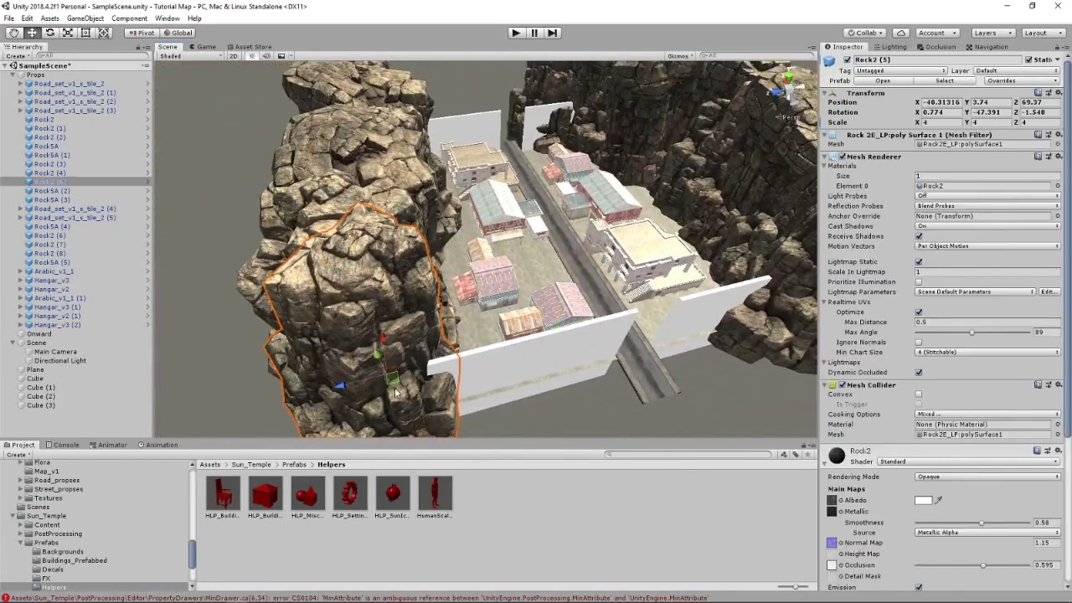
key(f)
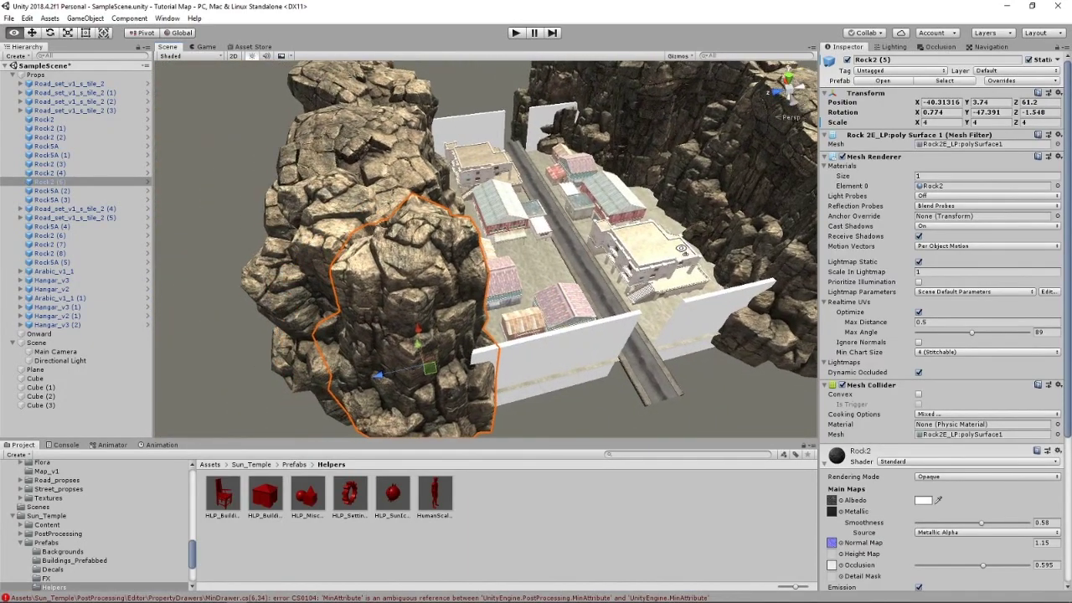
Step: Select the Arabic building Arabic_v1_1 together with the neighbouring hangar Hangar_v2, slide both along the road toward the nearby end wall, and deselect them
key(w)
key(d)
right_drag(624, 292, 624, 292)
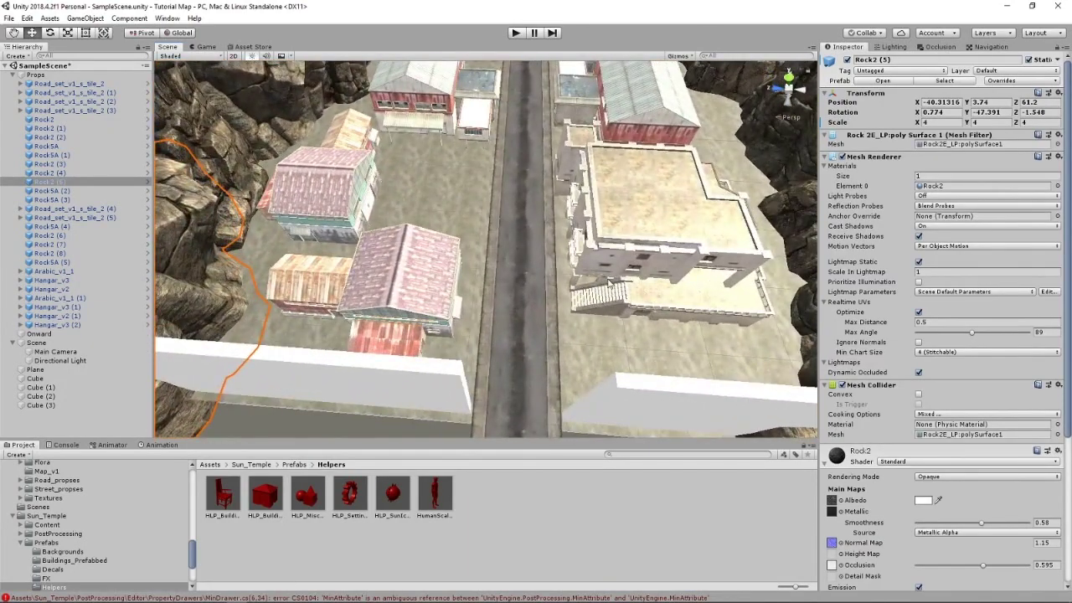
right_drag(596, 256, 621, 246)
click(615, 234)
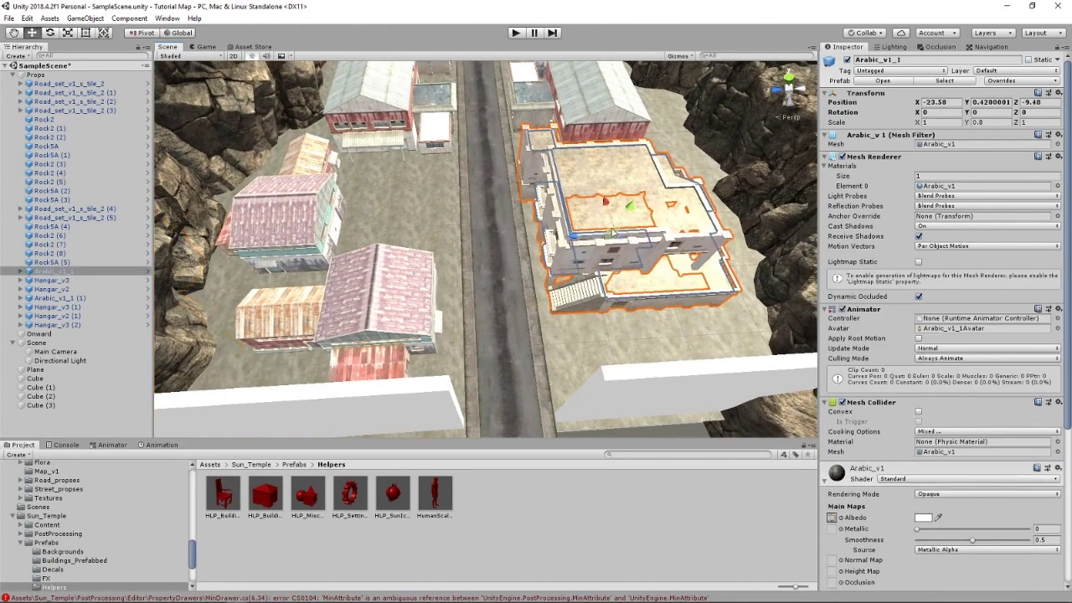
alt+drag(616, 233, 667, 228)
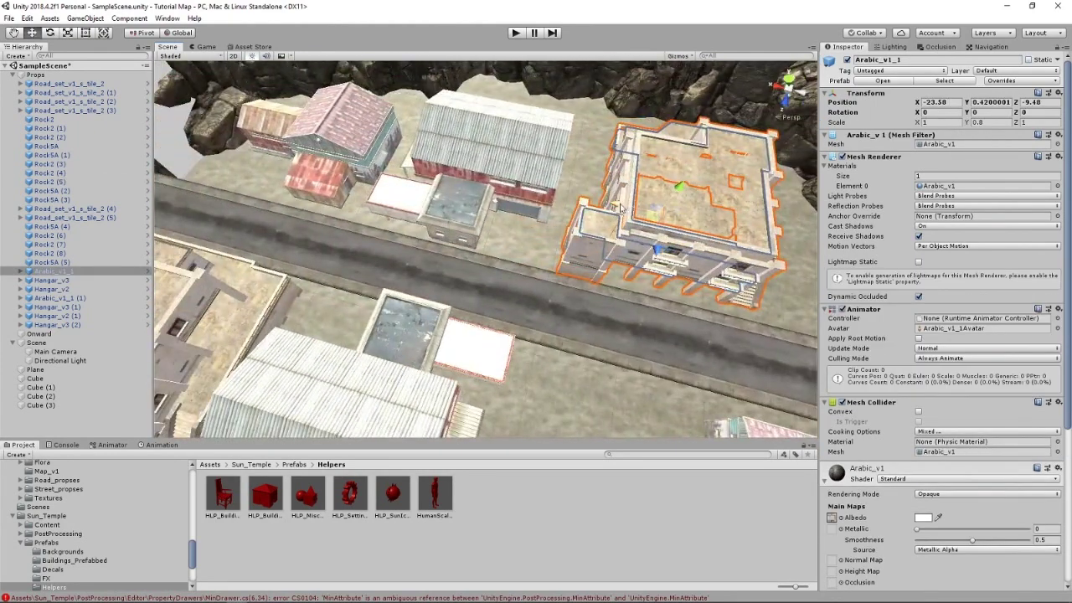
shift+click(502, 167)
drag(432, 174, 471, 180)
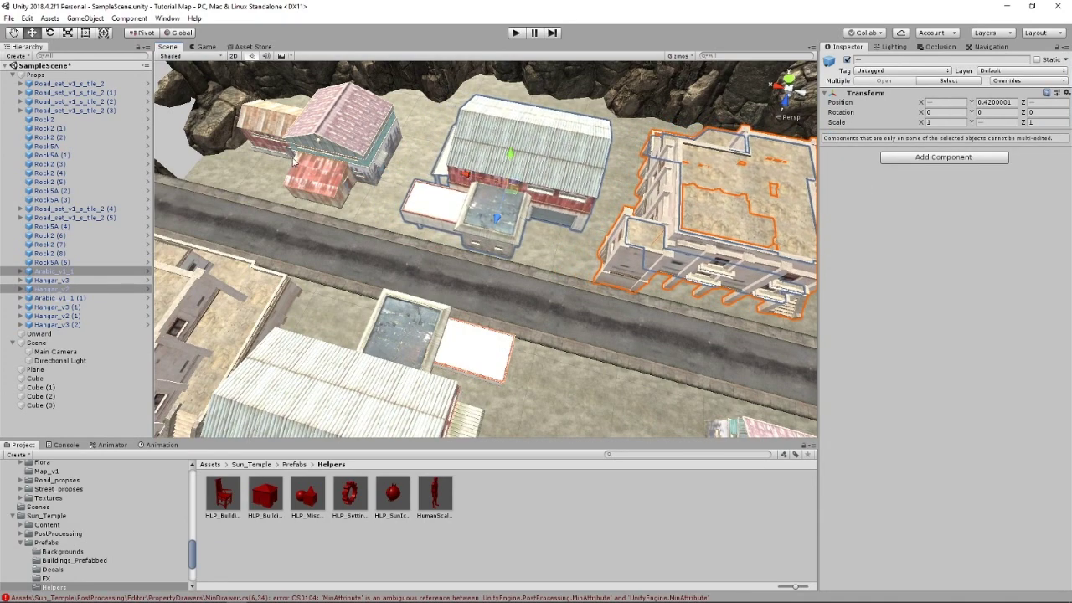
right_drag(280, 162, 401, 151)
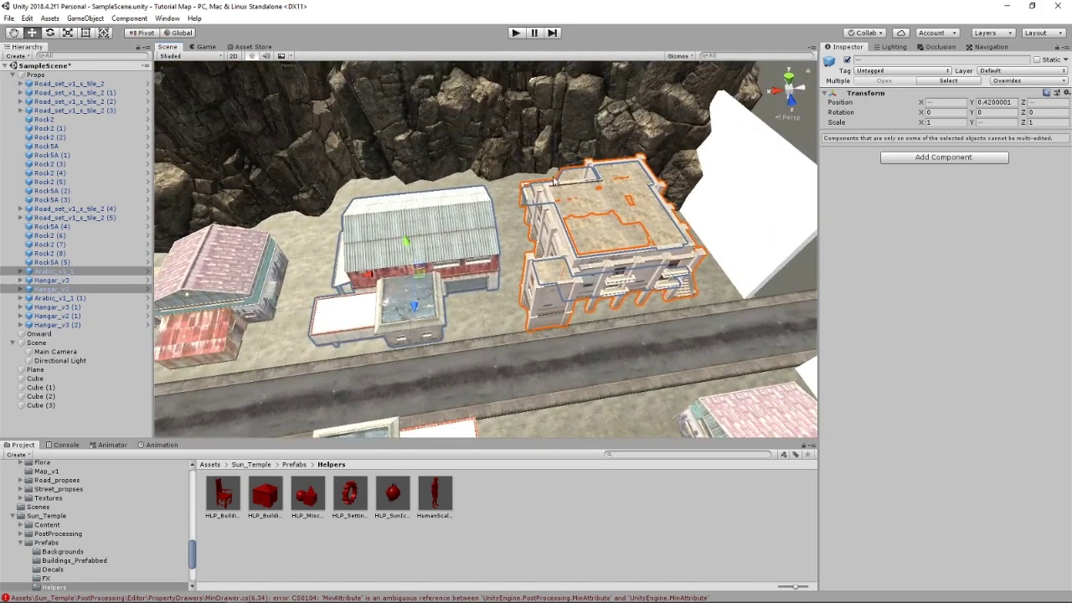
alt+drag(554, 180, 691, 160)
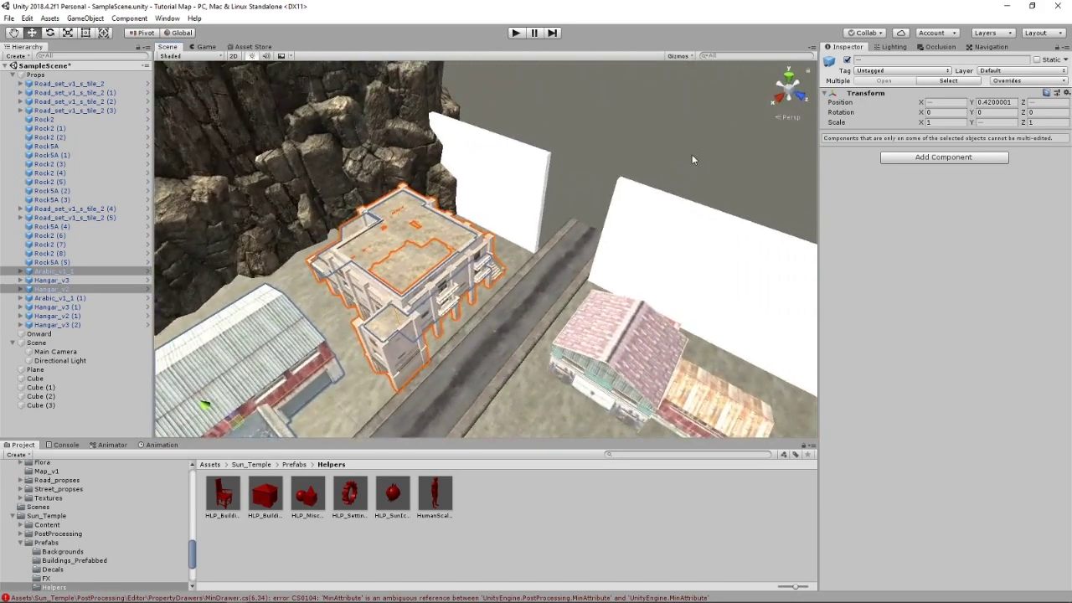
click(612, 125)
Step: Select all four cube walls at both road ends and assign them the spnza_bricks_a_diff material
key(d)
right_drag(612, 126, 443, 241)
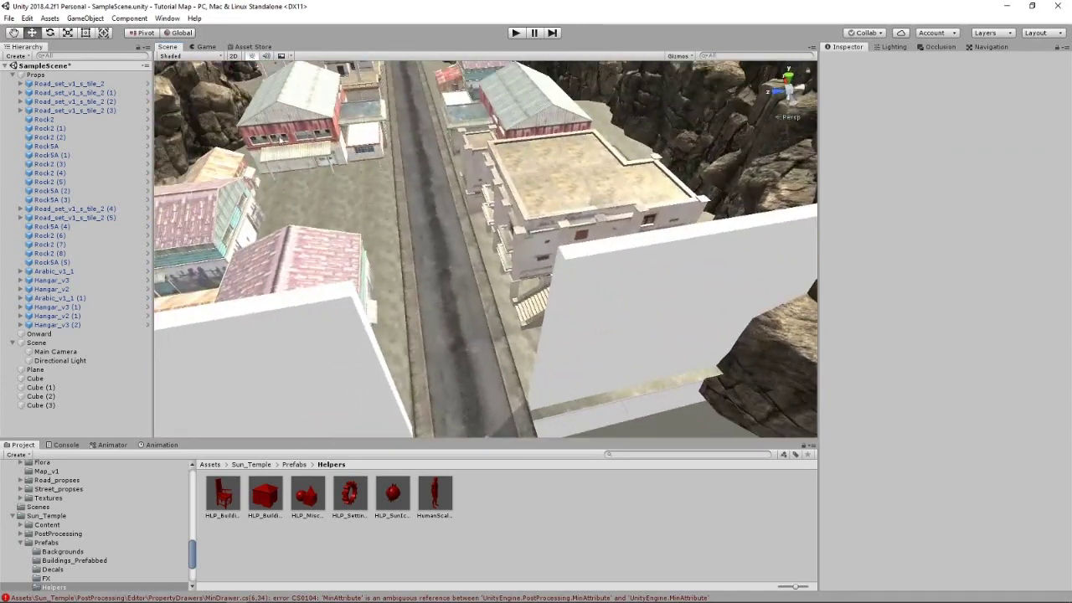
click(292, 357)
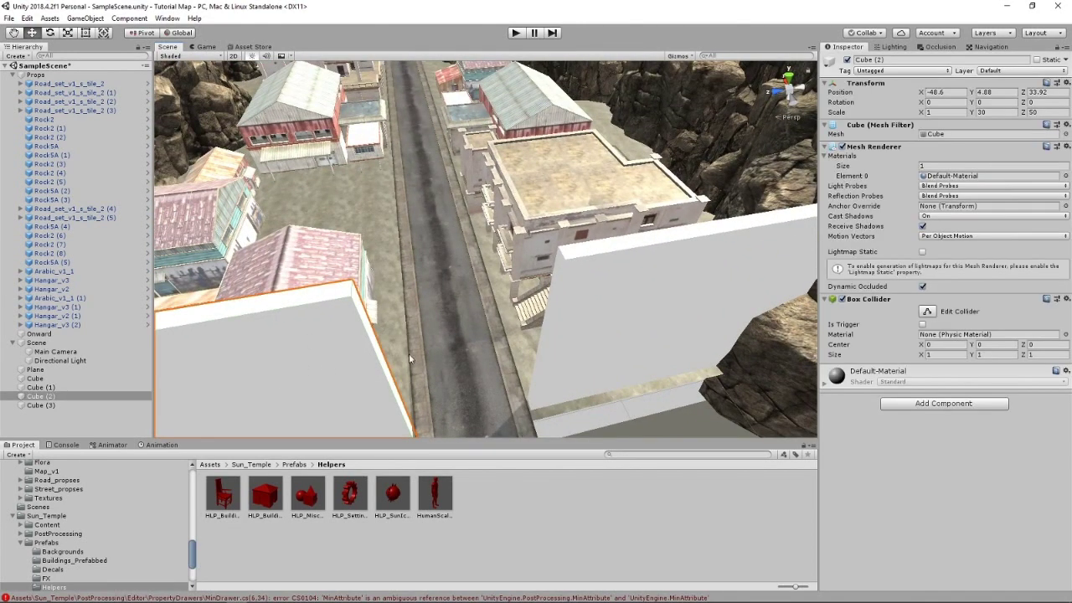
shift+click(606, 290)
alt+drag(483, 176, 452, 138)
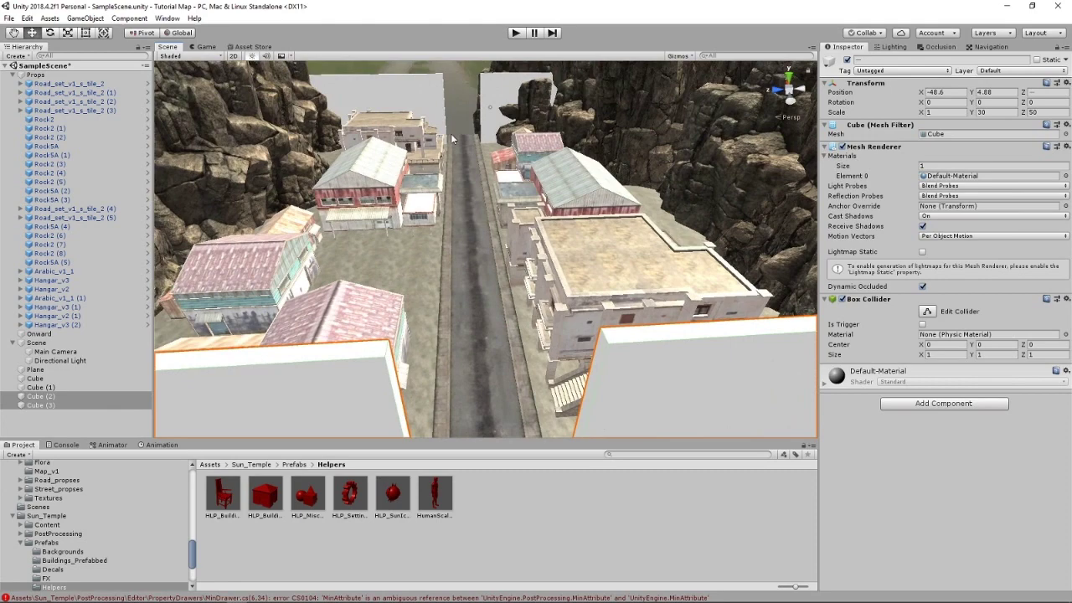
shift+click(417, 88)
shift+click(507, 85)
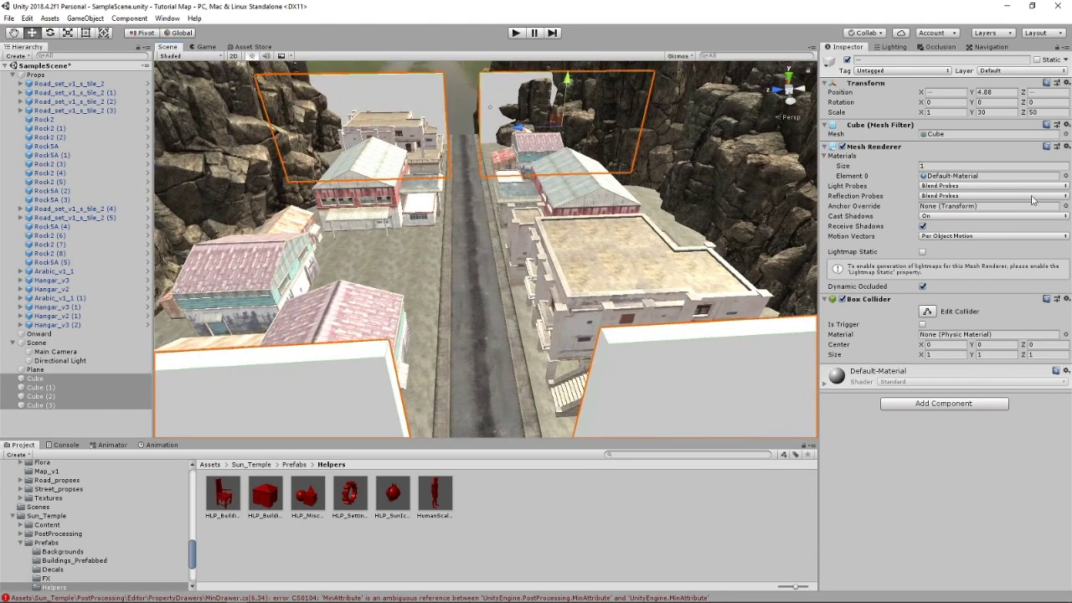
click(1066, 175)
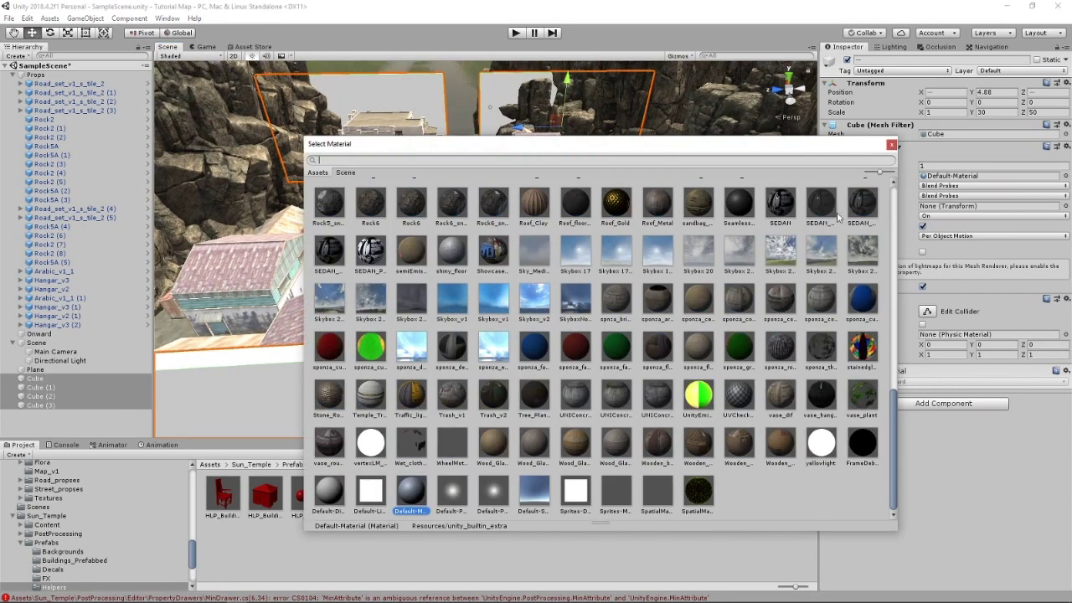
click(612, 301)
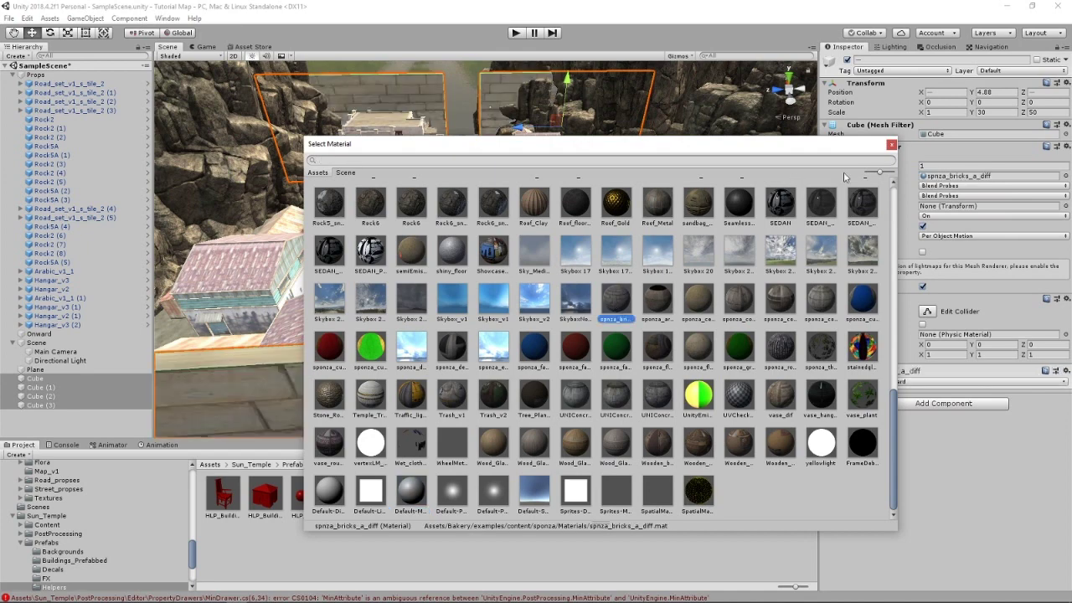
click(891, 145)
Step: Expand the walls' brick material settings and set its main tiling to X 10, Y 10
right_drag(586, 214, 456, 234)
scroll(618, 237, up, 4)
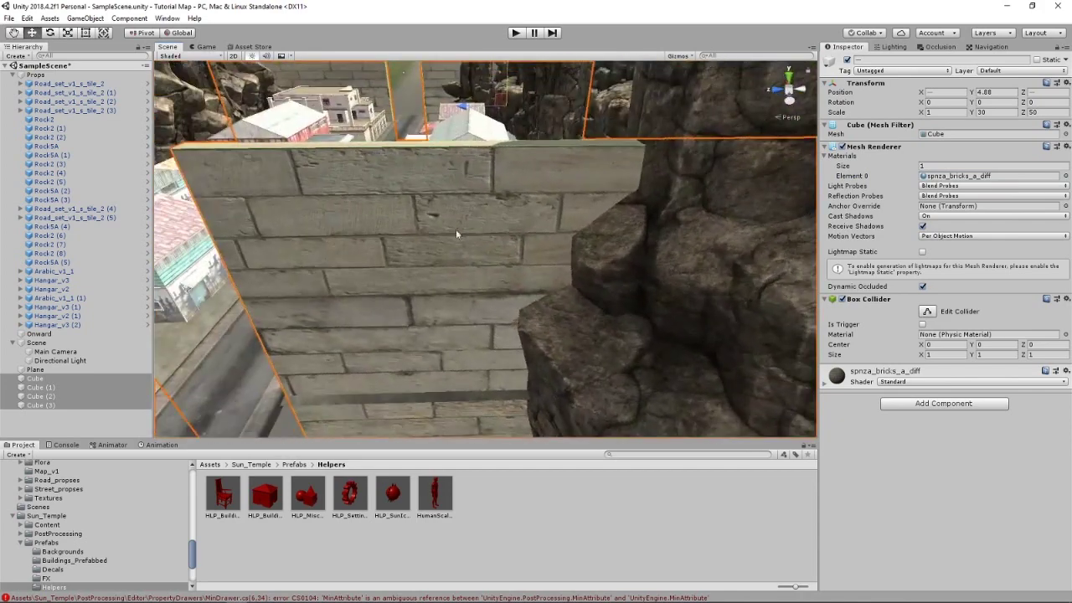
click(822, 384)
scroll(905, 433, down, 1)
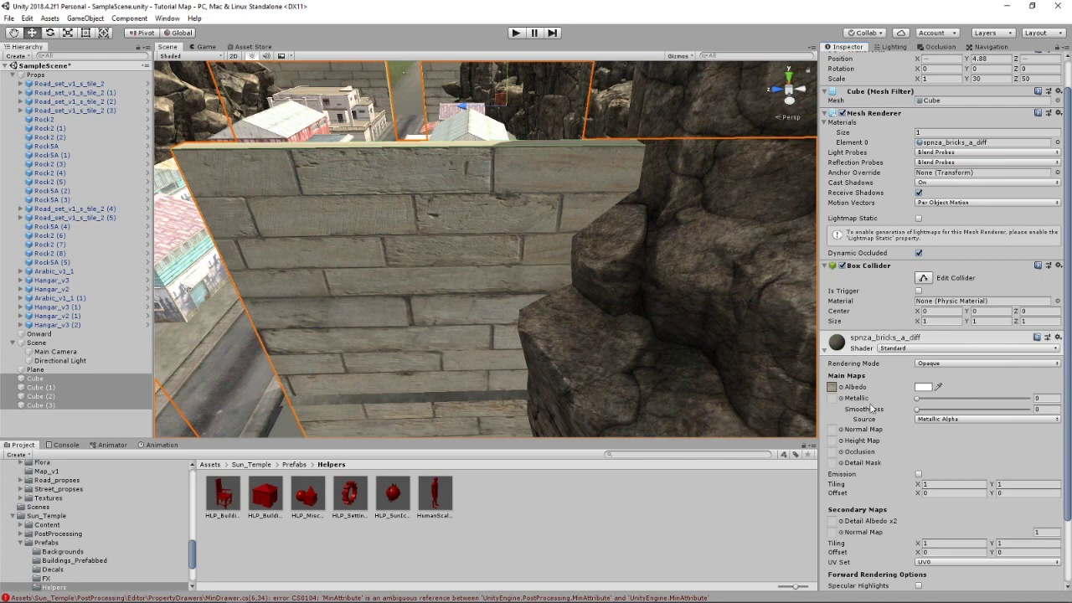
click(950, 484)
text(10)
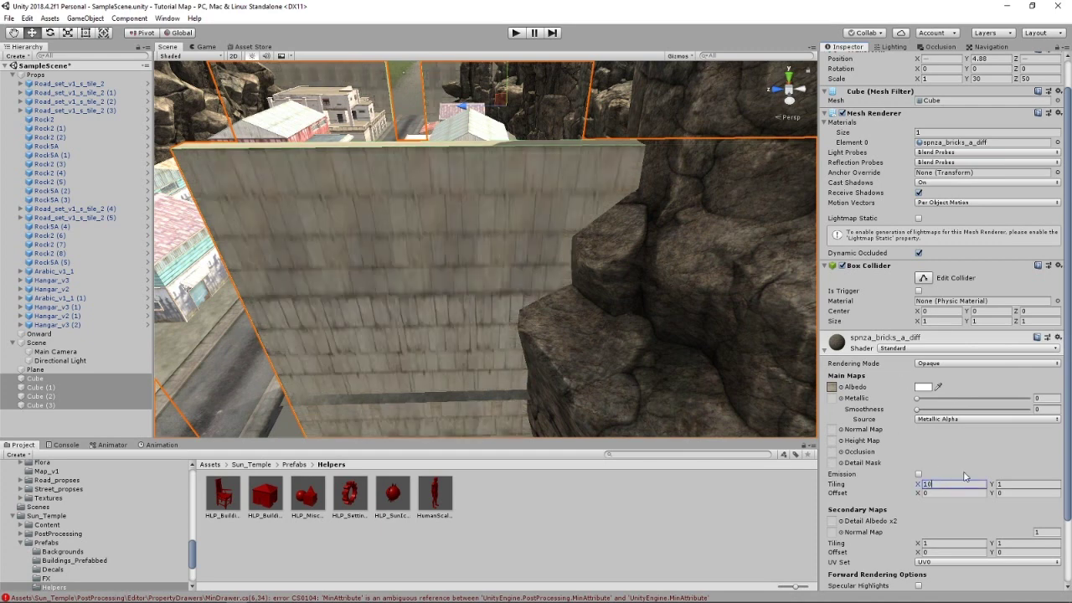
key(Tab)
text(10)
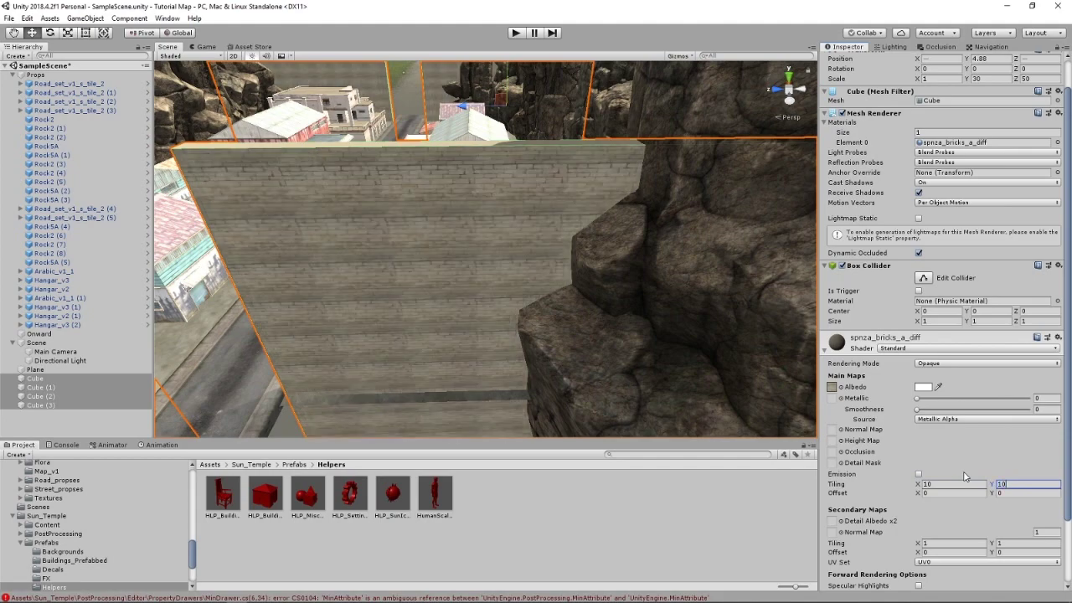
Step: Set the brick material's main tiling to X 5, Y 5 and deselect the walls
right_drag(608, 235, 700, 397)
key(w)
click(952, 483)
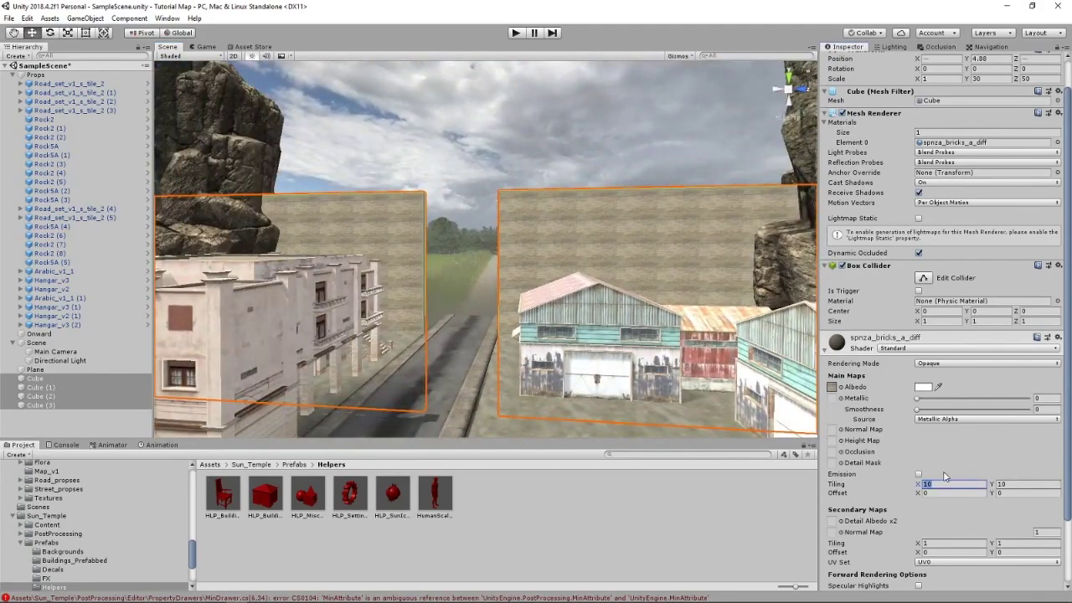
text(5)
click(1003, 484)
text(5)
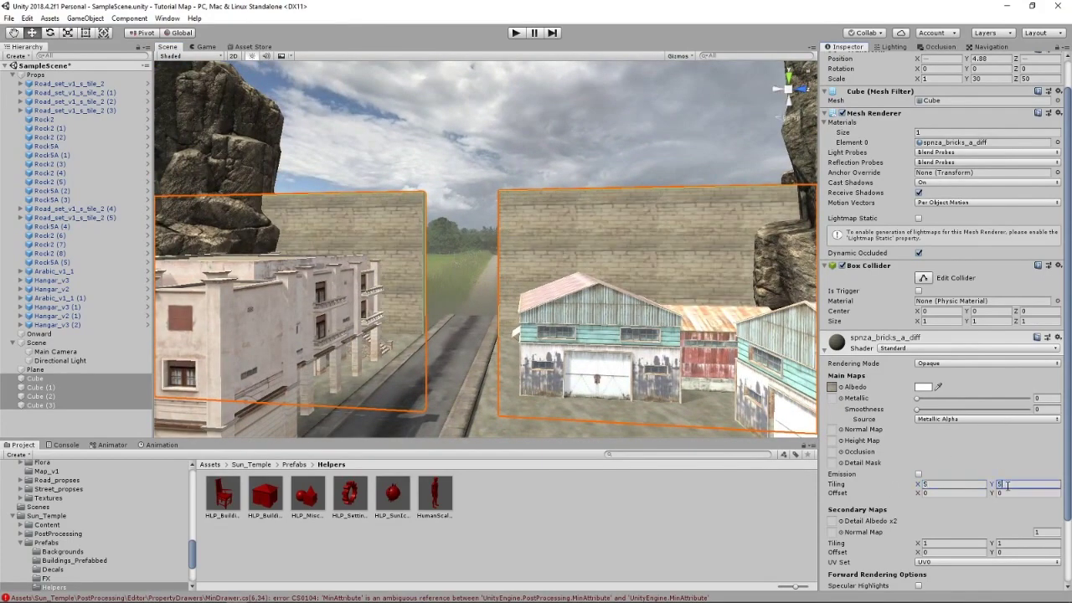
click(512, 169)
Step: Check the brick texture up close, then select all four cube walls and set their Y scale to 20
right_drag(512, 169, 645, 380)
key(w)
scroll(540, 267, up, 5)
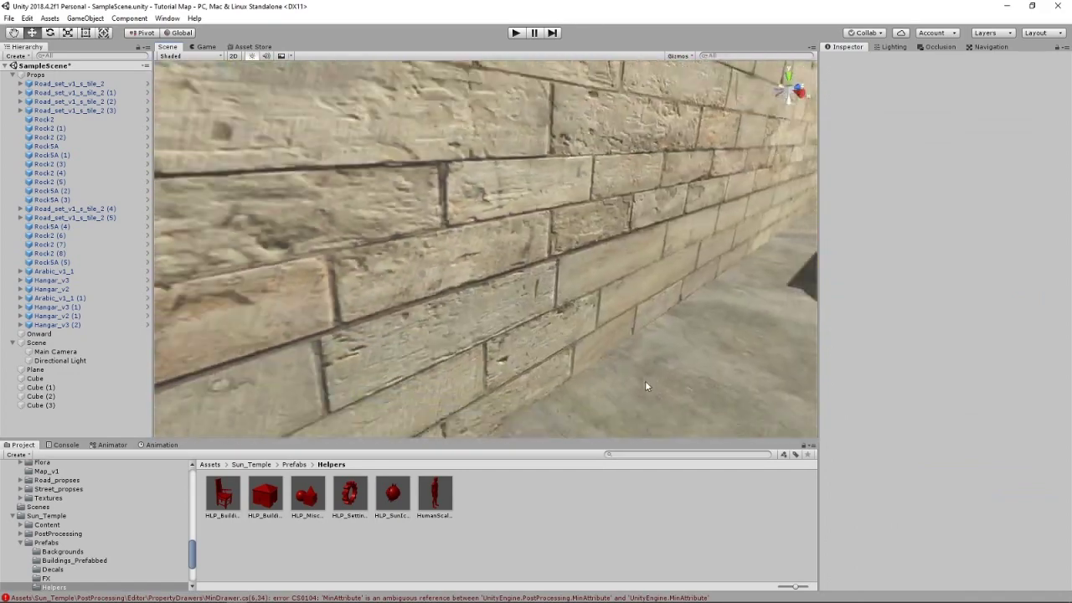
scroll(645, 380, down, 3)
right_drag(536, 310, 382, 249)
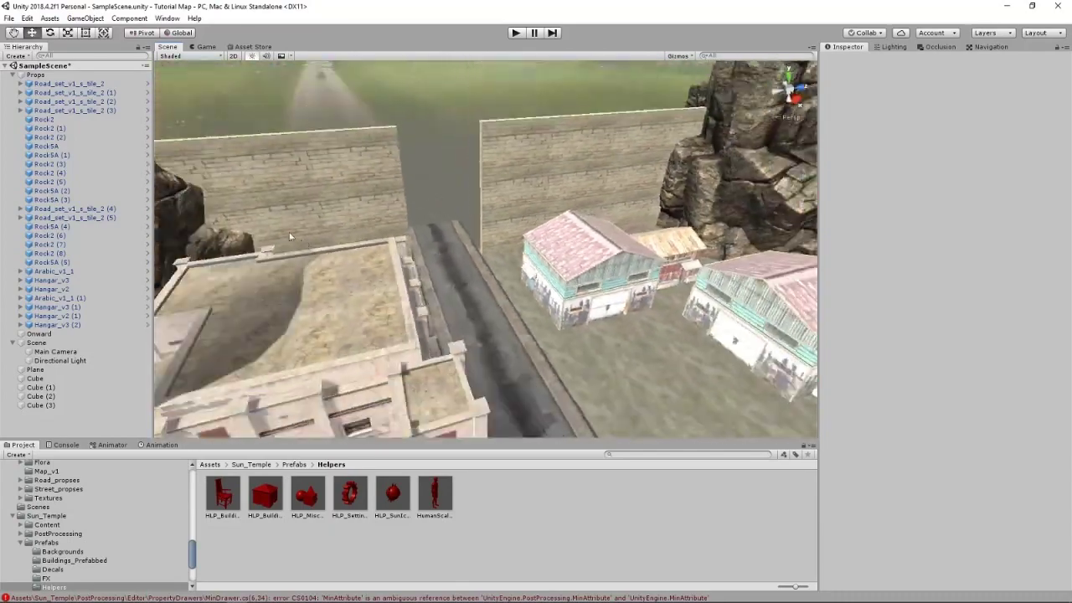
click(319, 182)
ctrl+click(572, 171)
right_drag(572, 171, 576, 116)
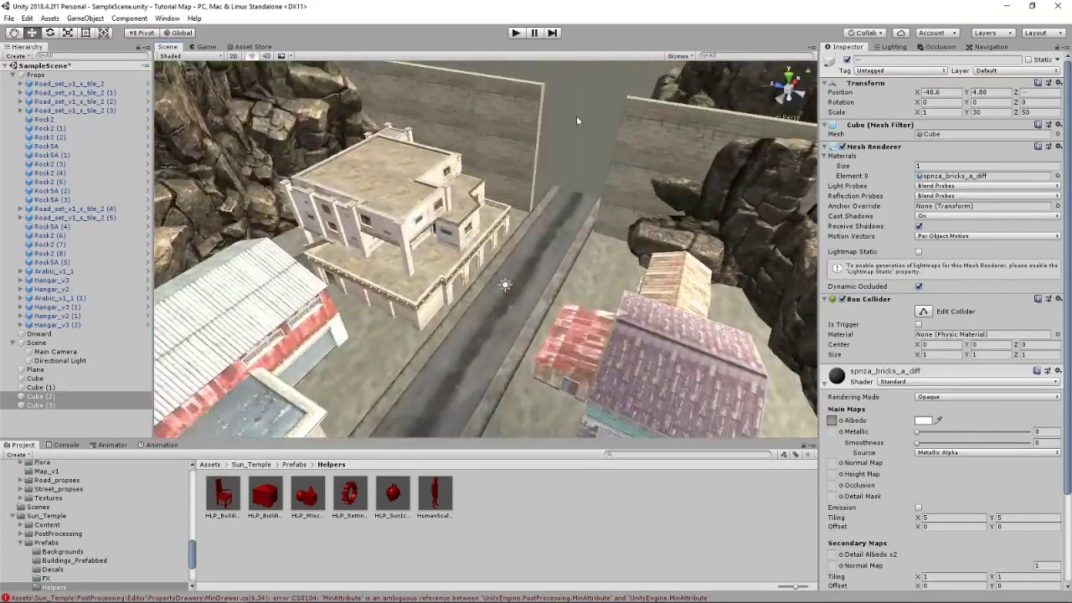
ctrl+click(511, 142)
ctrl+click(686, 155)
click(985, 113)
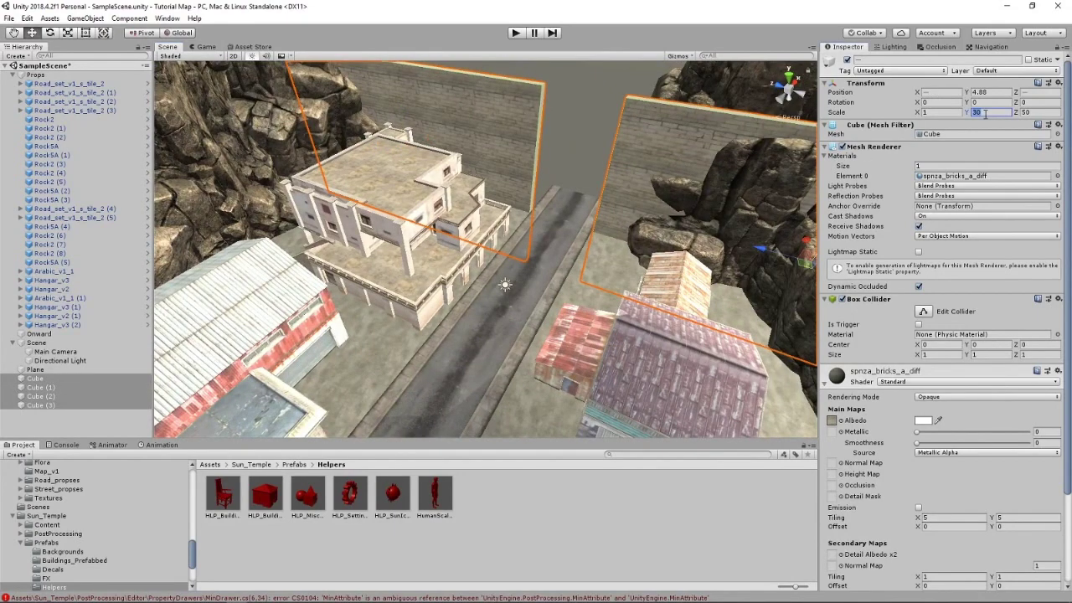
text(20)
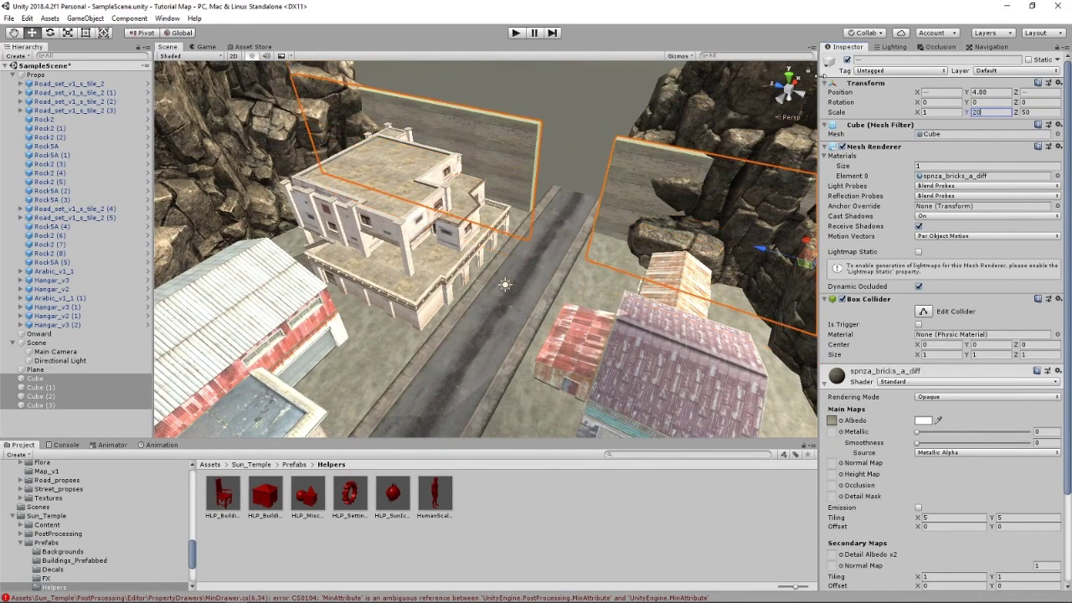
Step: Slide the cliff rock Rock2 (8) beside the end wall slightly away from the road along Z
right_drag(493, 109, 595, 180)
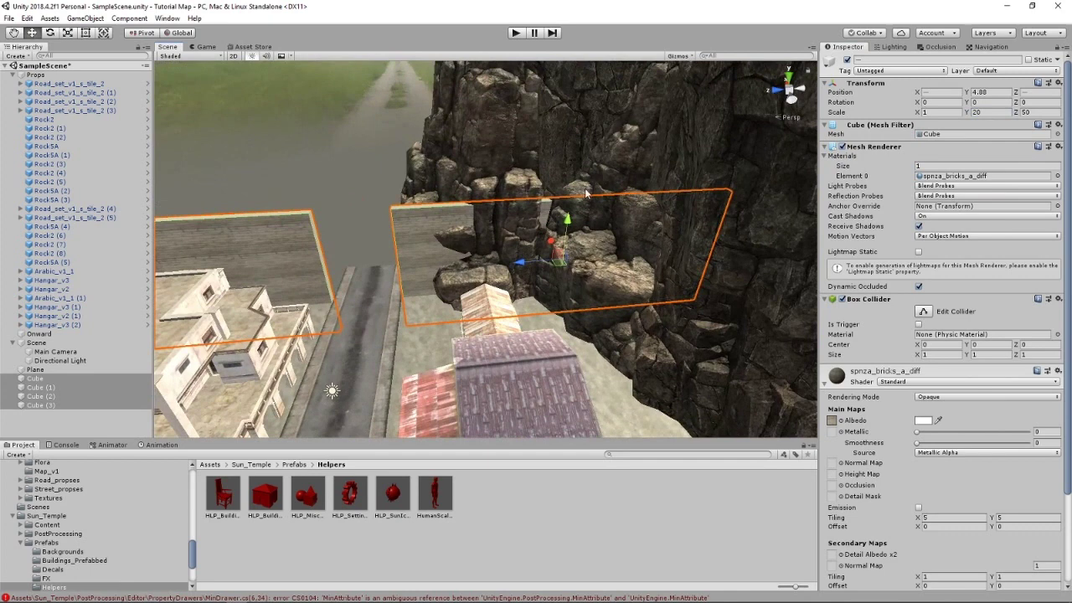
click(519, 189)
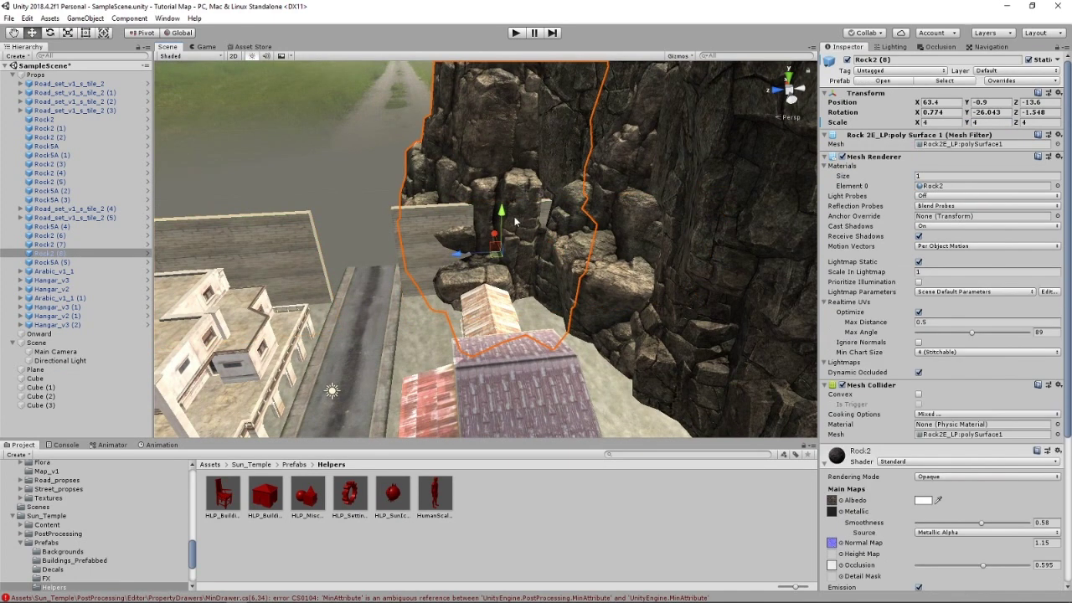
drag(463, 257, 480, 259)
right_drag(521, 262, 564, 291)
click(629, 286)
scroll(536, 272, up, 5)
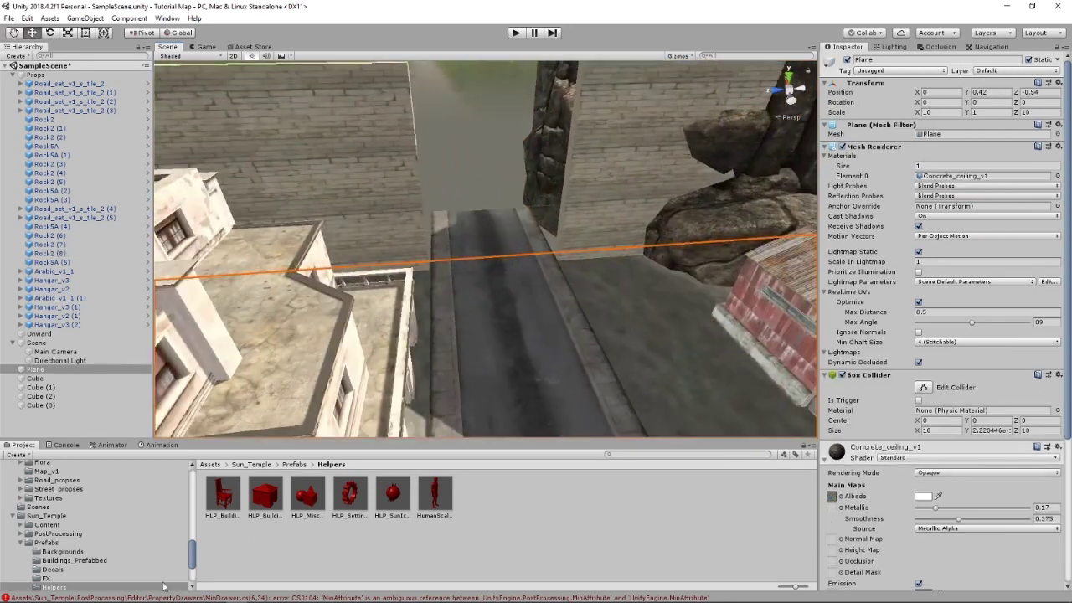
Step: Browse the Sun_Temple prefab folders Modules_Temple, Natural, Modules_Structs and Modules_Common for a piece to close the road opening
click(47, 516)
scroll(49, 535, down, 3)
click(57, 532)
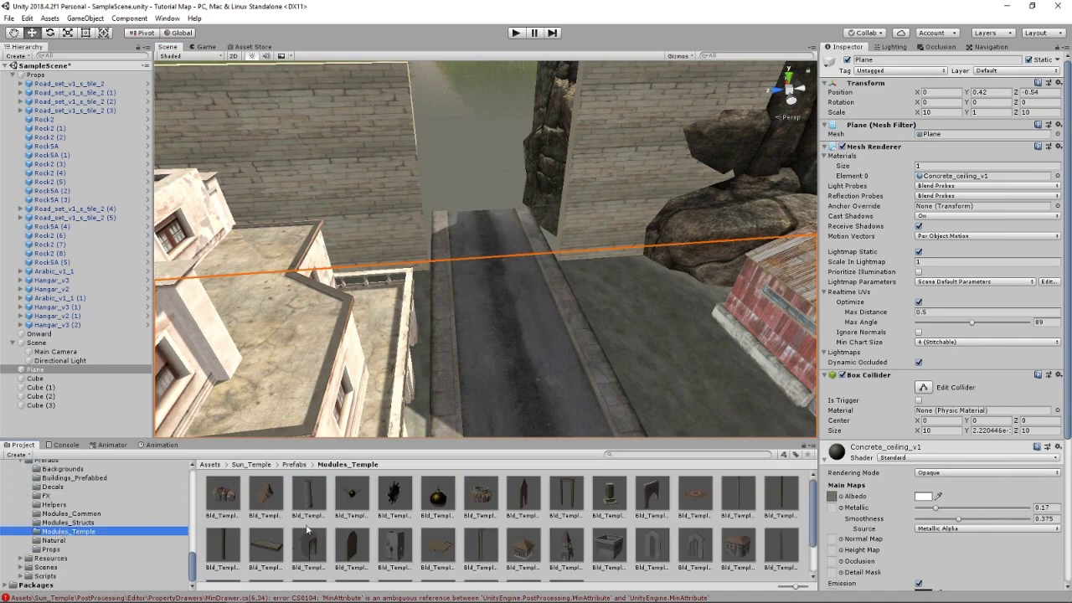
scroll(544, 552, down, 2)
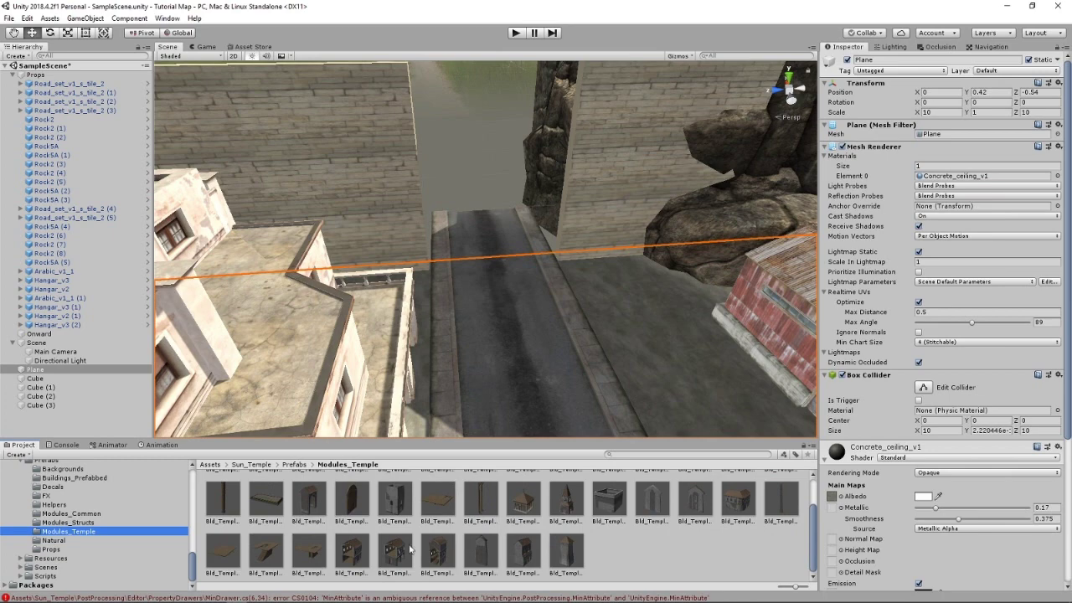
scroll(379, 560, up, 2)
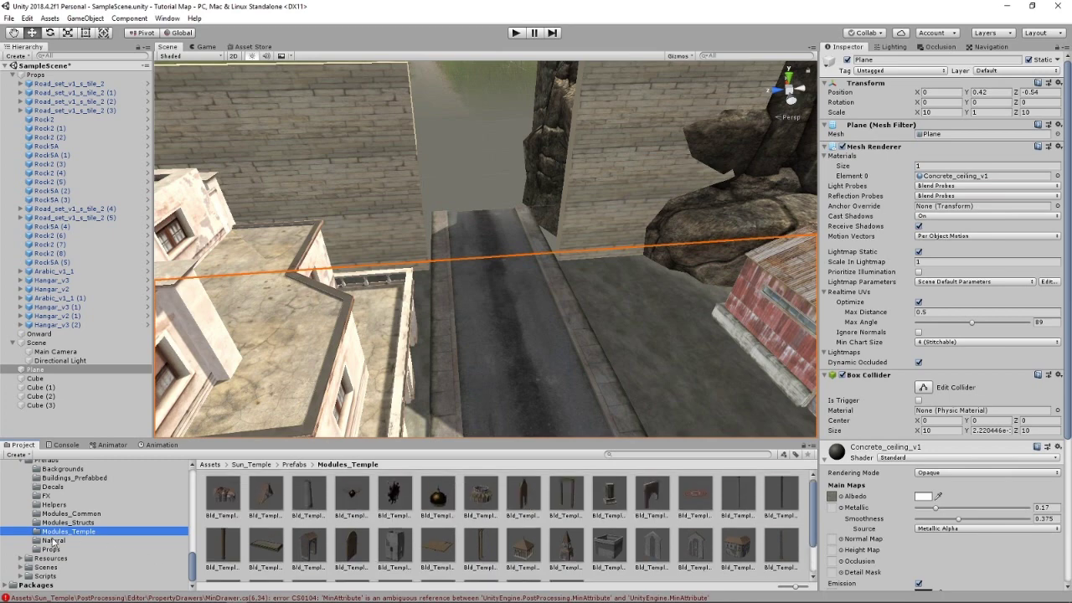
click(53, 541)
click(62, 523)
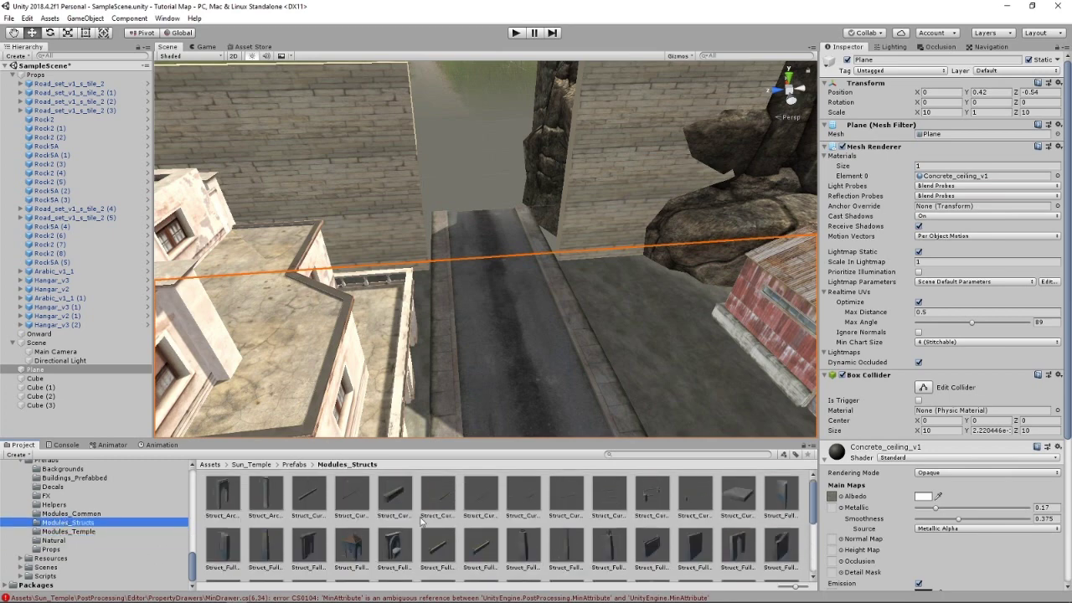
scroll(414, 535, down, 4)
click(62, 513)
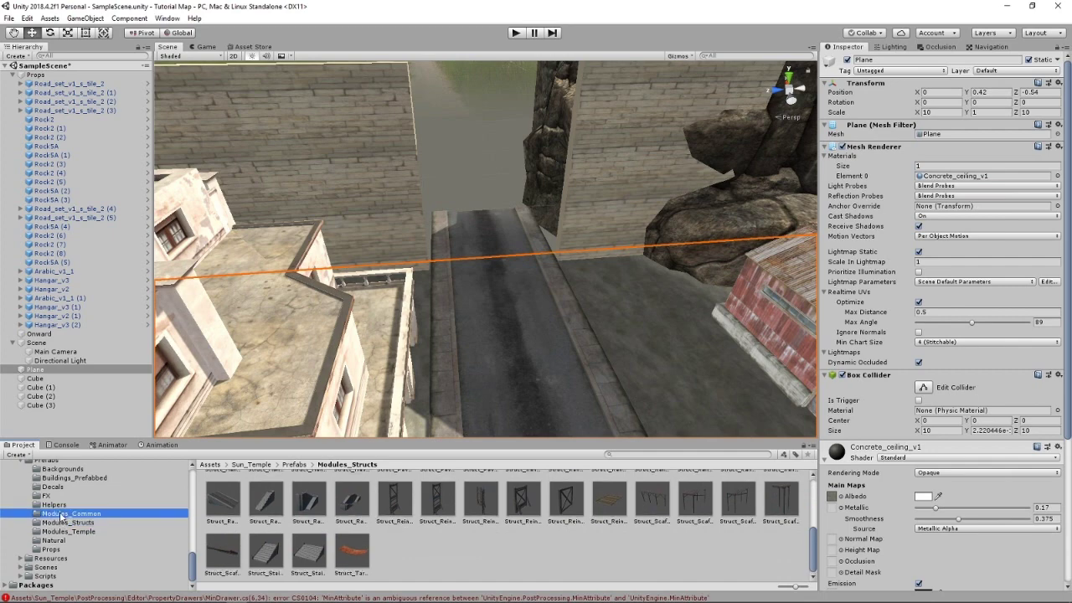
scroll(453, 525, down, 5)
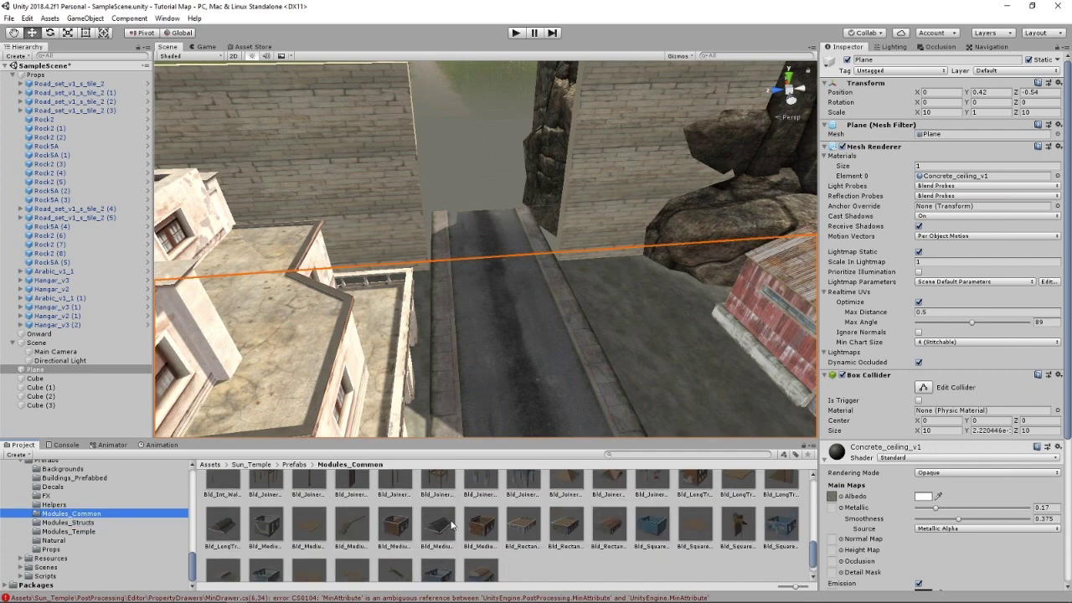
scroll(452, 525, up, 5)
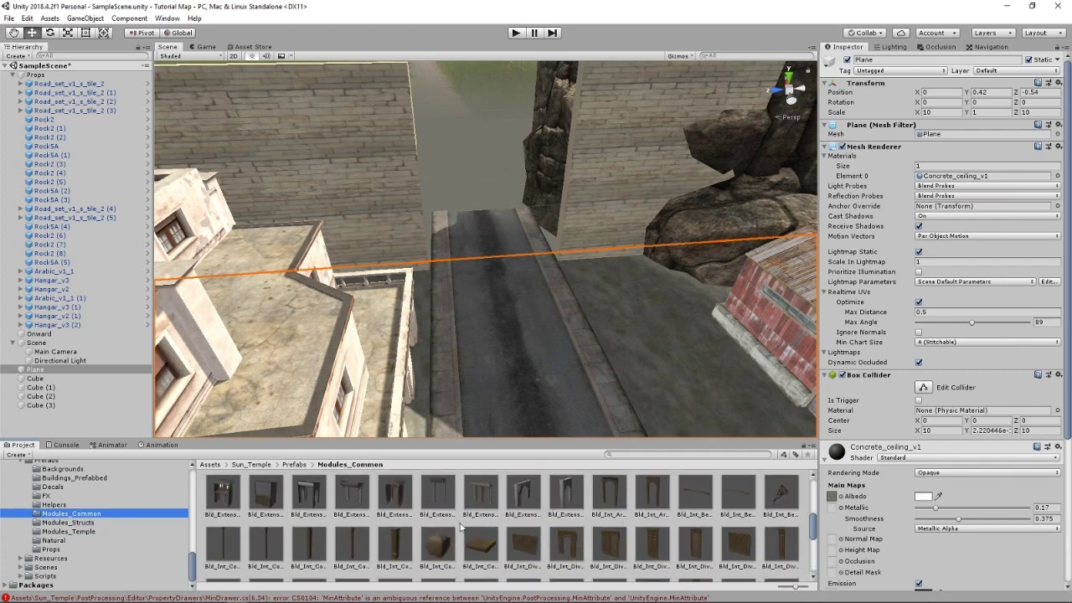
click(102, 522)
scroll(435, 533, up, 3)
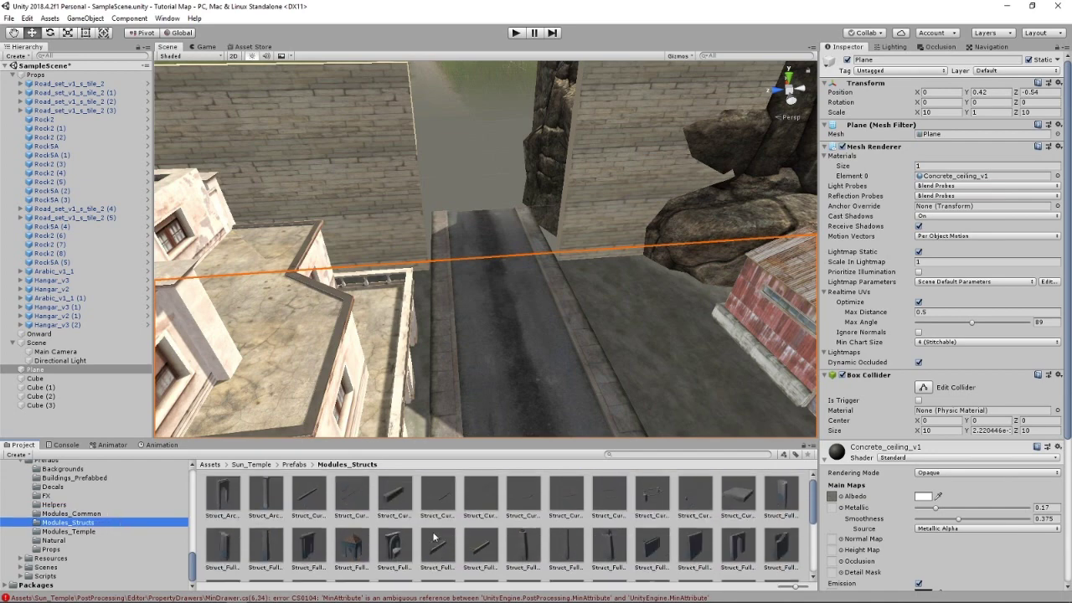
Step: Place the Bld_TempleTower_Arc_Gate_A prefab from Modules_Temple at the road's end, in the gap between the two brick walls
click(107, 533)
scroll(376, 519, down, 1)
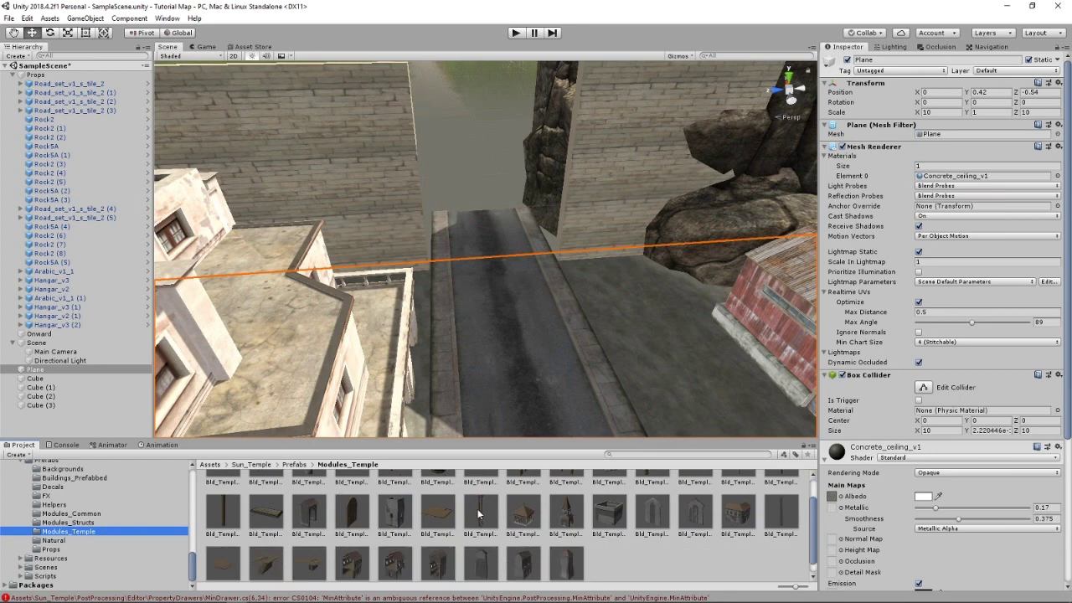
drag(351, 542, 494, 266)
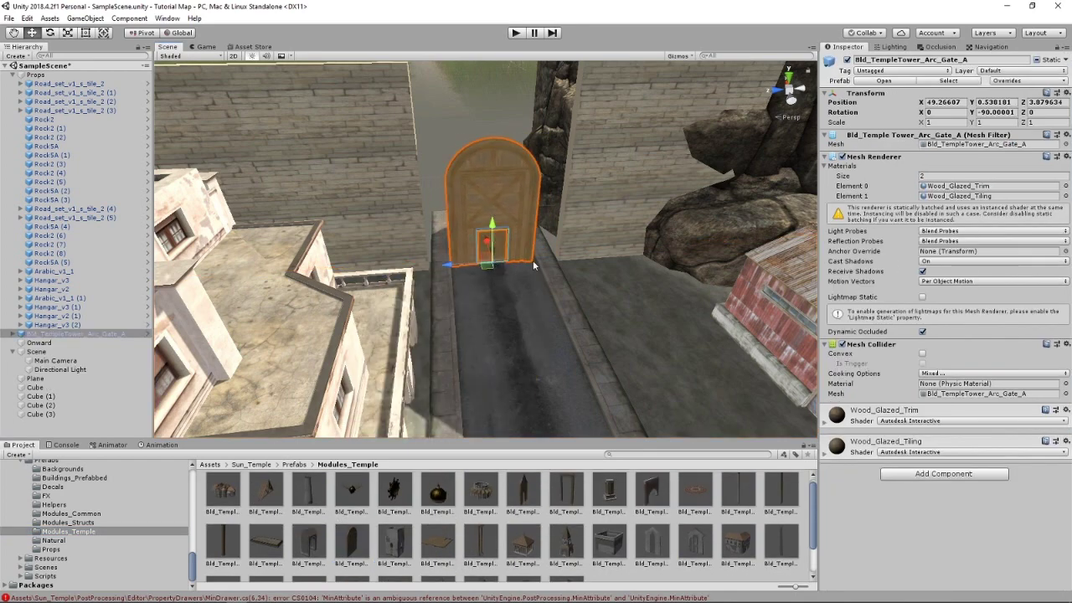
Step: Try scaling the arched gate to 5 on the X, Y and Z axes
click(945, 123)
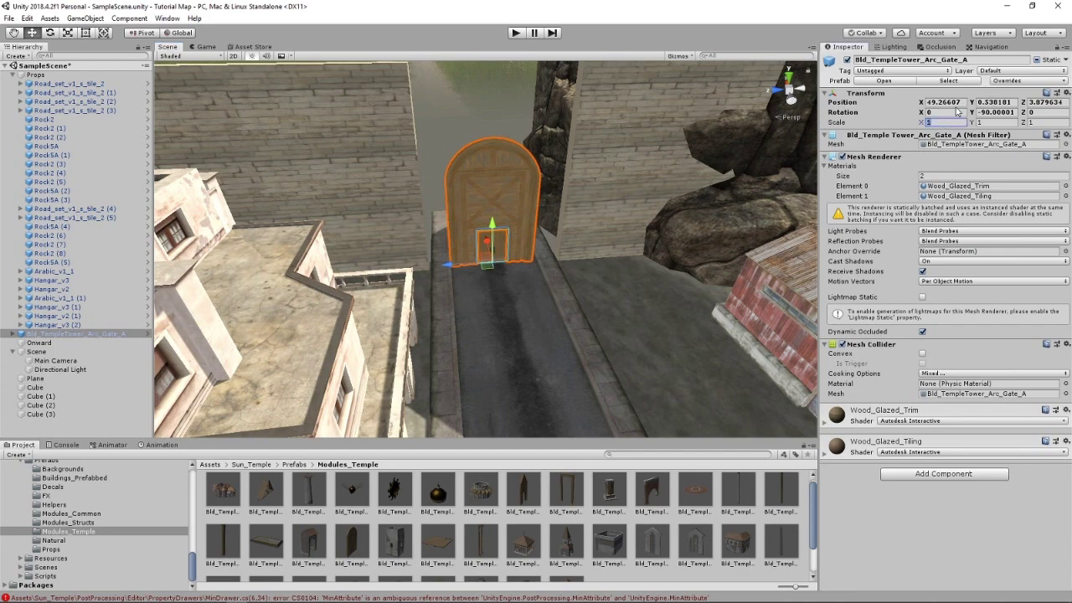
text(5)
click(1031, 123)
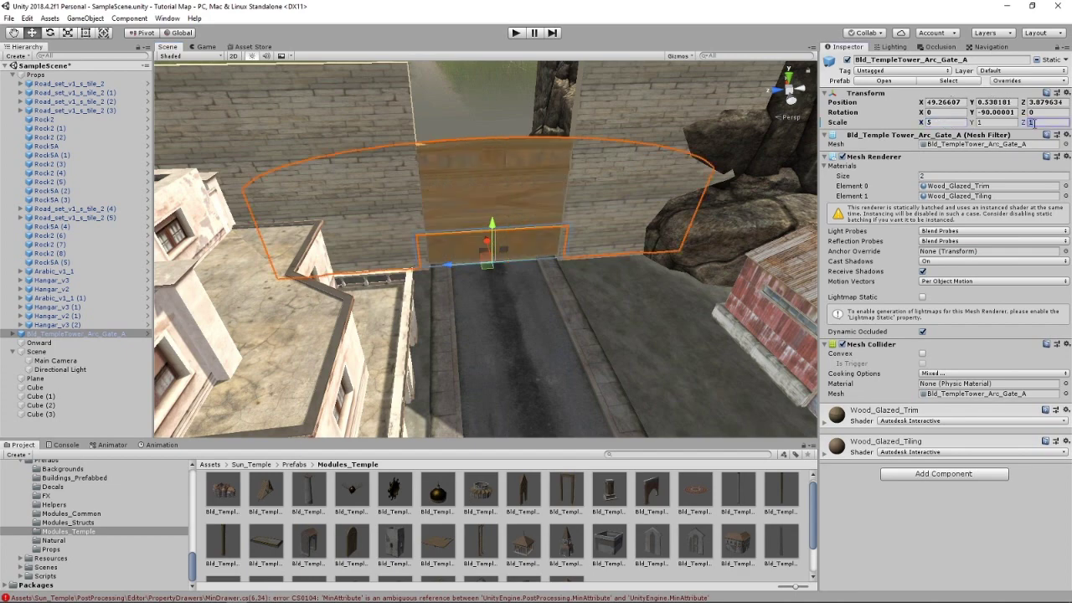
text(5)
click(988, 123)
text(5)
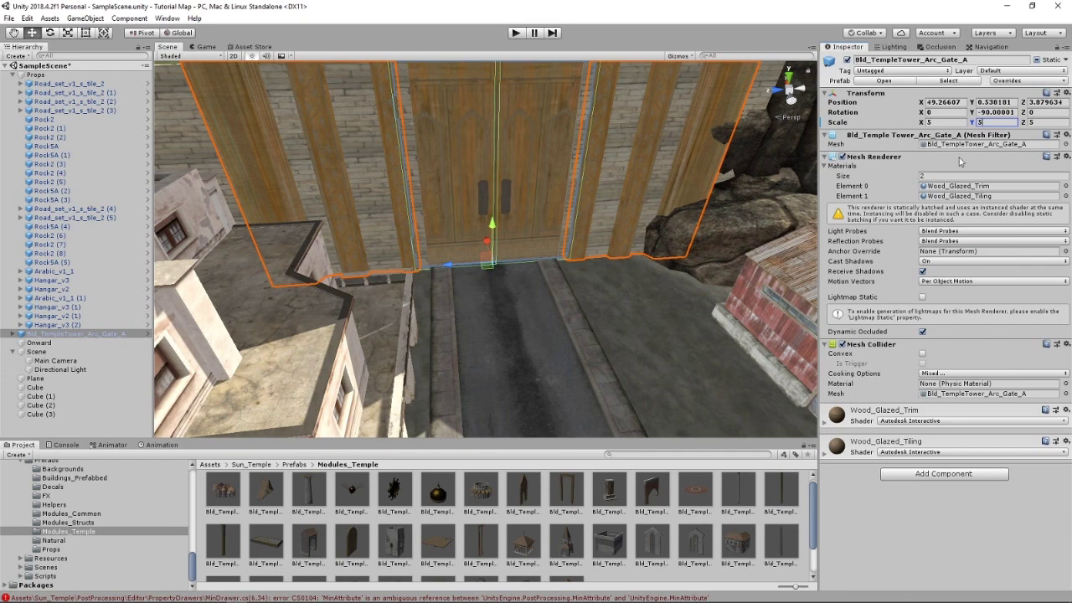
Step: Set the gate's scale to 2 on all axes and position it across the wall opening at about X 48.65, Y 0.21, Z 3.61
click(939, 123)
text(2)
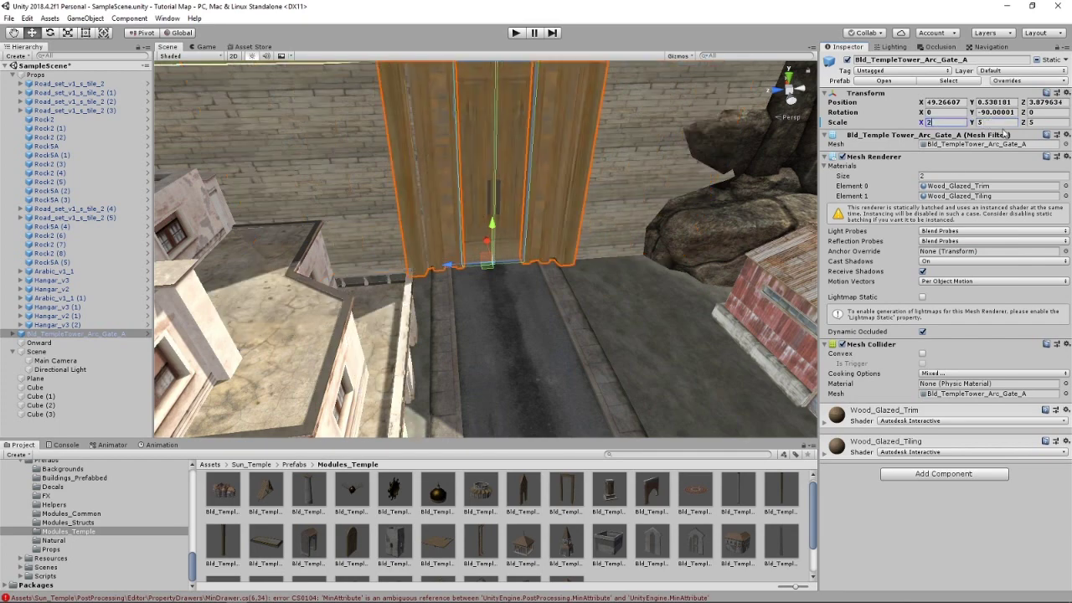
click(996, 122)
text(2)
click(1031, 123)
text(2)
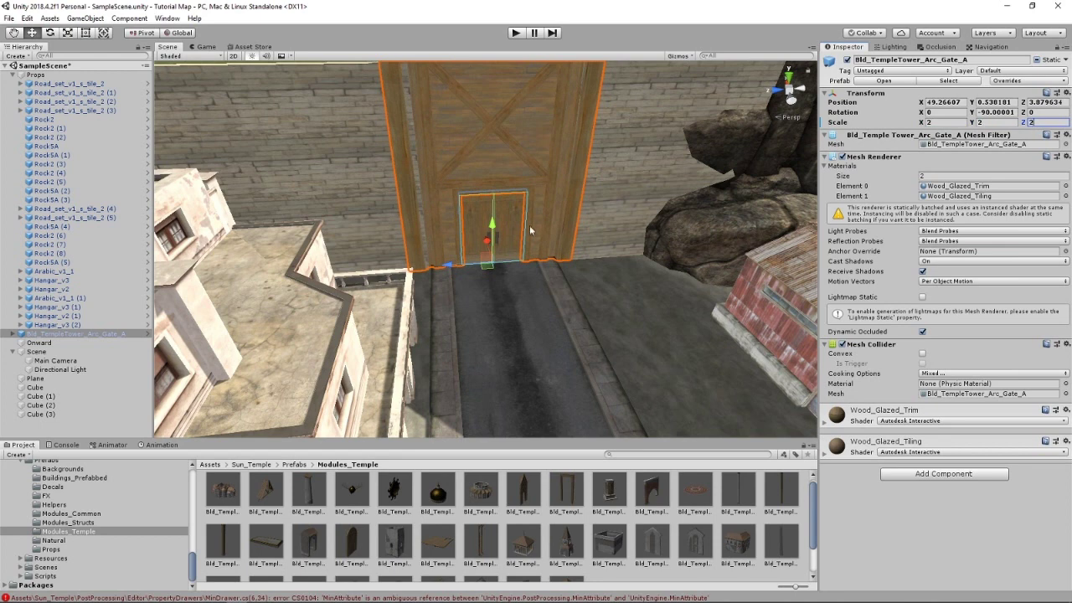
drag(494, 224, 455, 278)
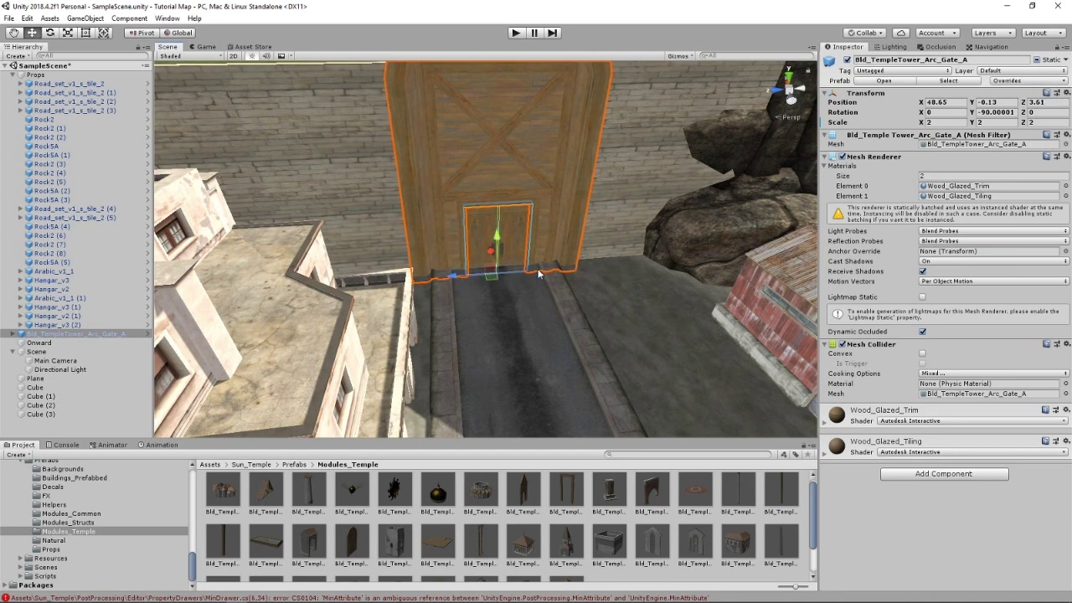
drag(498, 239, 498, 236)
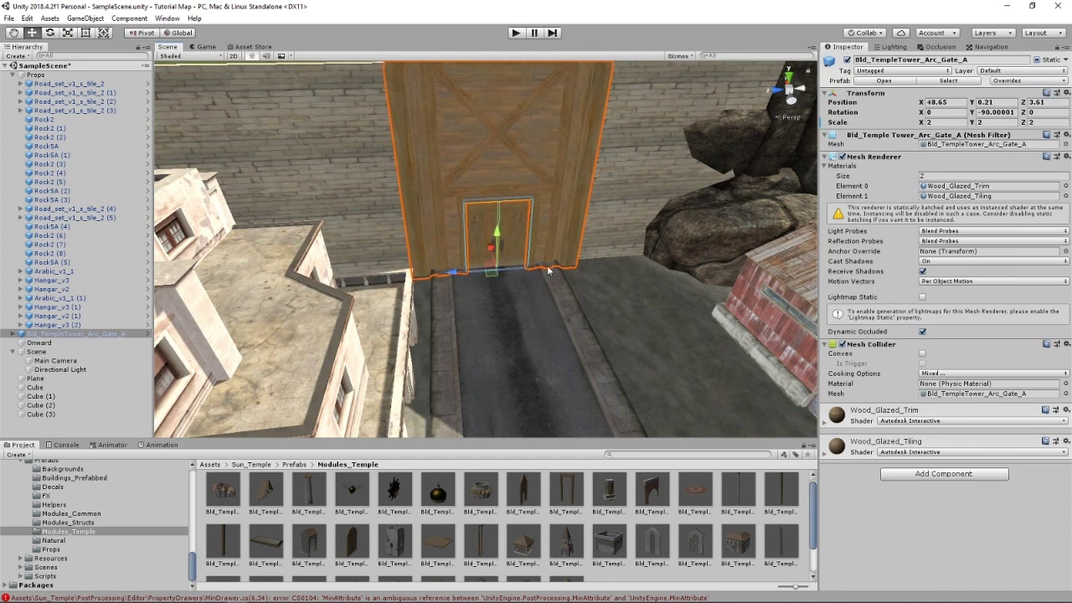
Step: Duplicate the gate and move the copy along X to about -47.79, closing the wall opening at the road's opposite end
alt+drag(550, 270, 468, 295)
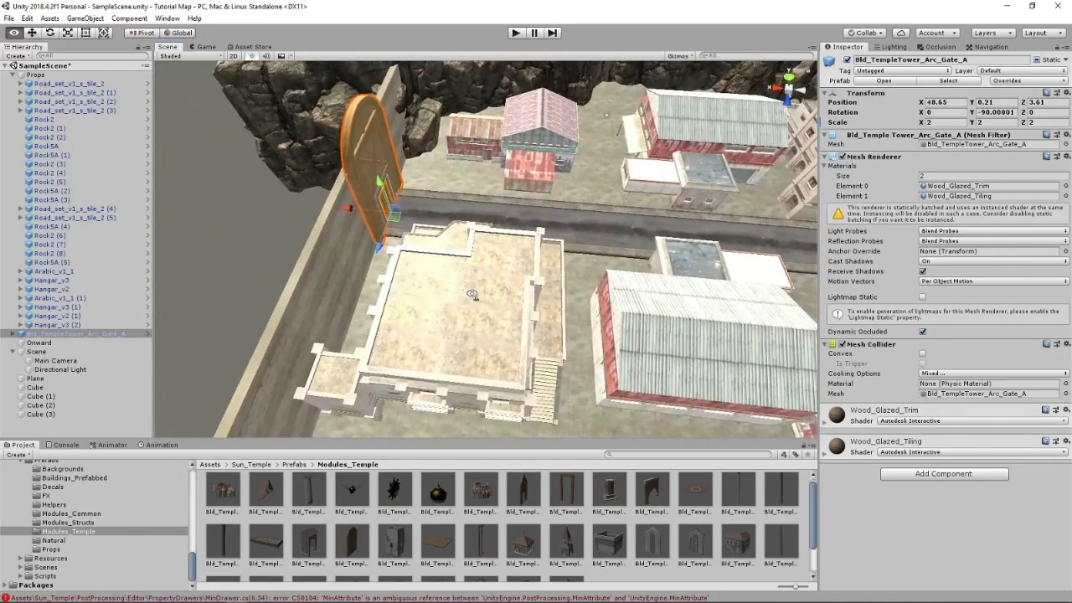
key(ctrl+d)
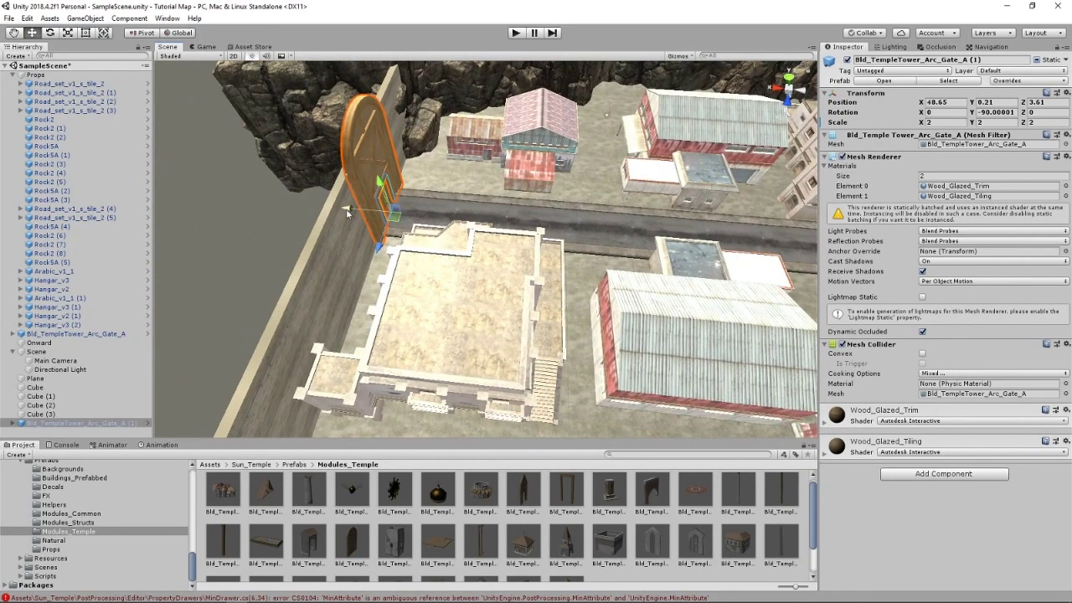
drag(346, 209, 740, 254)
right_drag(523, 272, 656, 213)
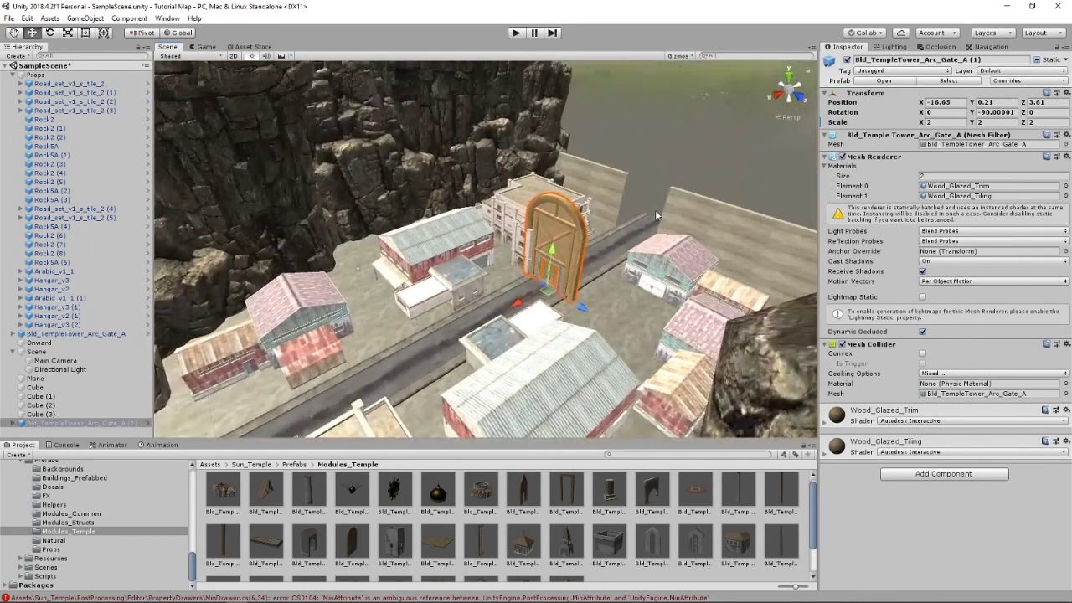
drag(517, 306, 615, 244)
right_drag(546, 285, 615, 213)
scroll(615, 213, up, 6)
scroll(517, 210, up, 4)
right_drag(517, 210, 423, 288)
scroll(584, 315, up, 8)
scroll(495, 275, down, 8)
alt+drag(498, 279, 487, 310)
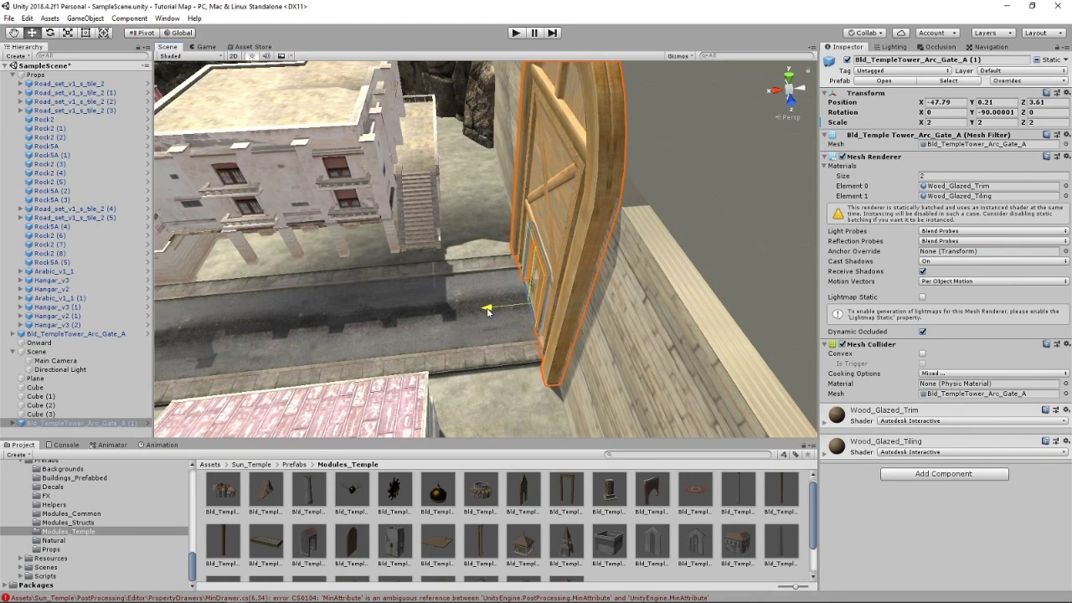
Step: Check both gates against the walls and road from street level and from above
scroll(486, 309, down, 5)
right_drag(486, 308, 620, 285)
key(f)
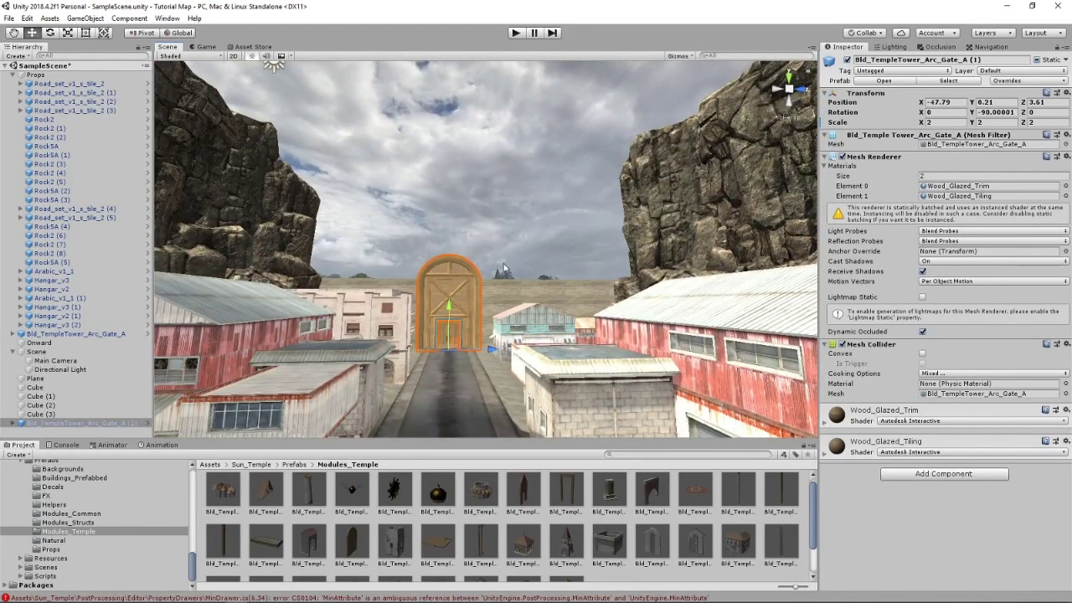
right_drag(528, 273, 542, 205)
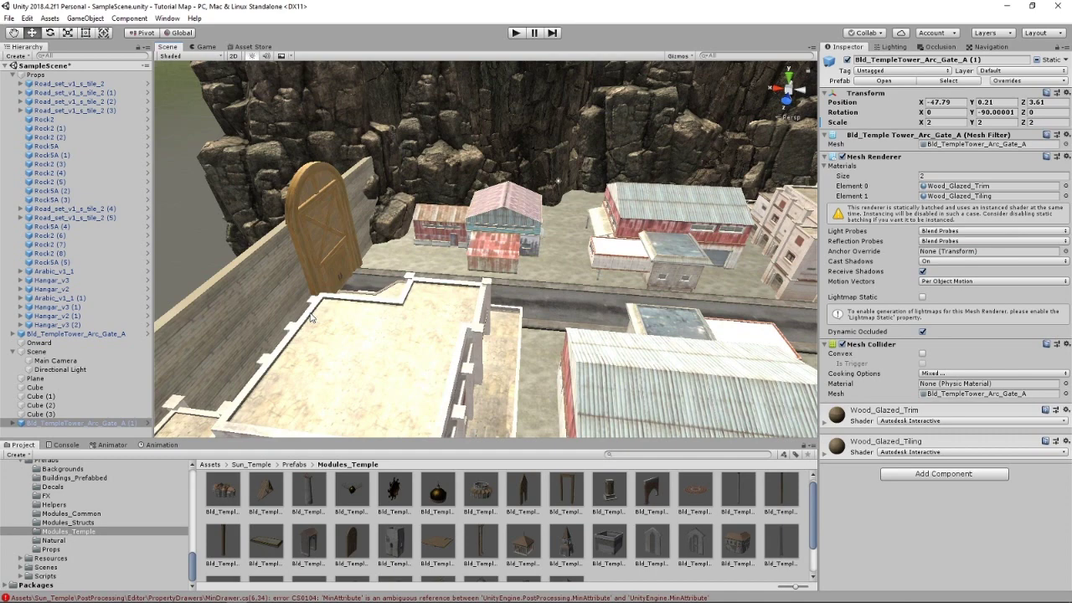
alt+drag(309, 317, 526, 254)
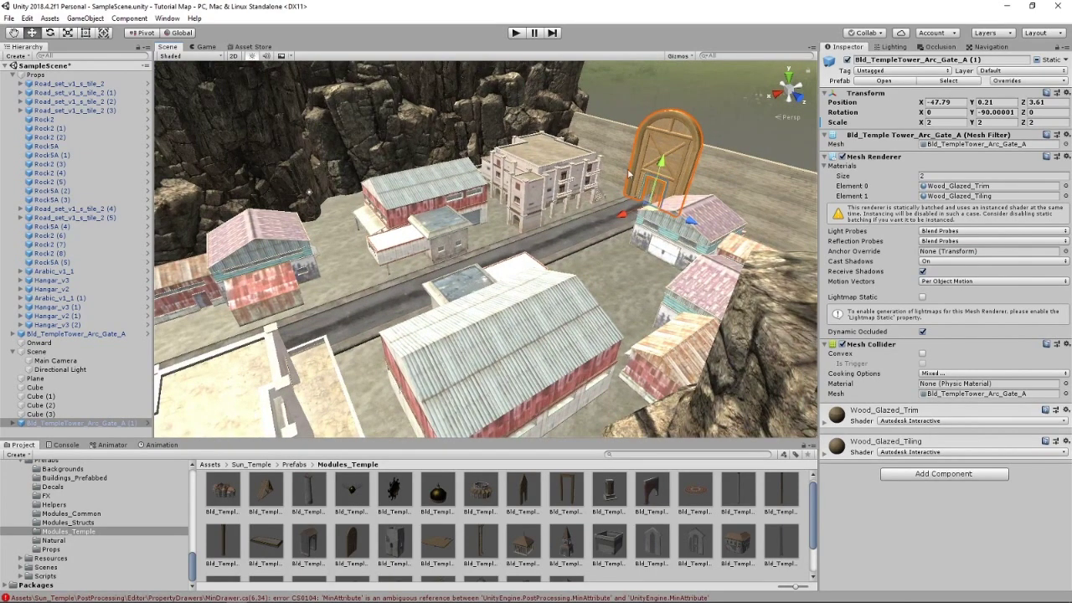
alt+drag(691, 147, 425, 175)
alt+drag(506, 173, 618, 178)
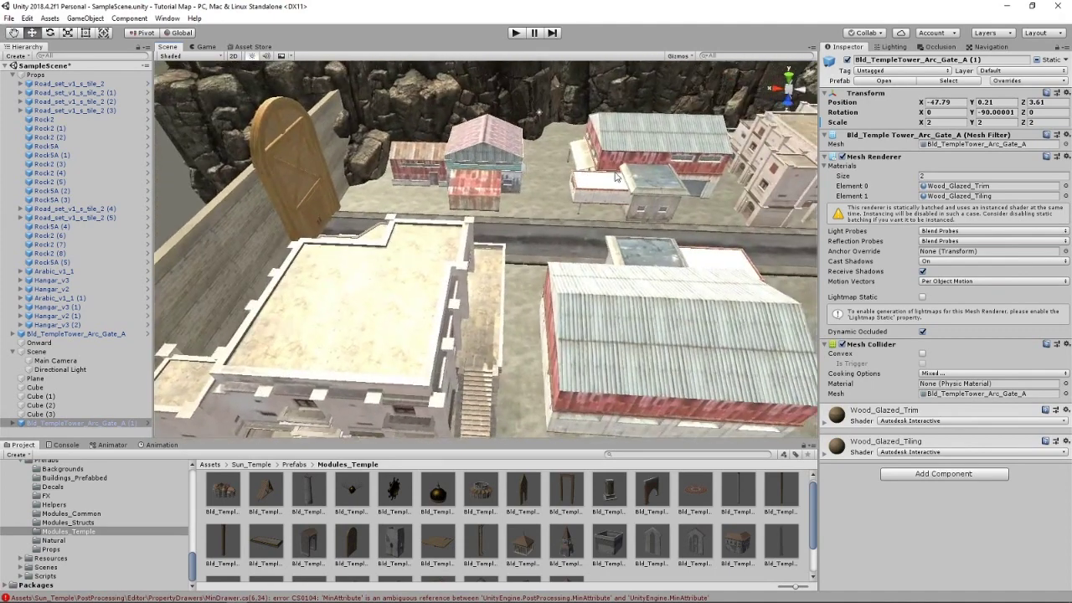
Step: Select the original gate and switch its Wood_Glazed_Trim and Wood_Glazed_Tiling materials to the Standard shader
click(280, 144)
alt+drag(327, 206, 505, 224)
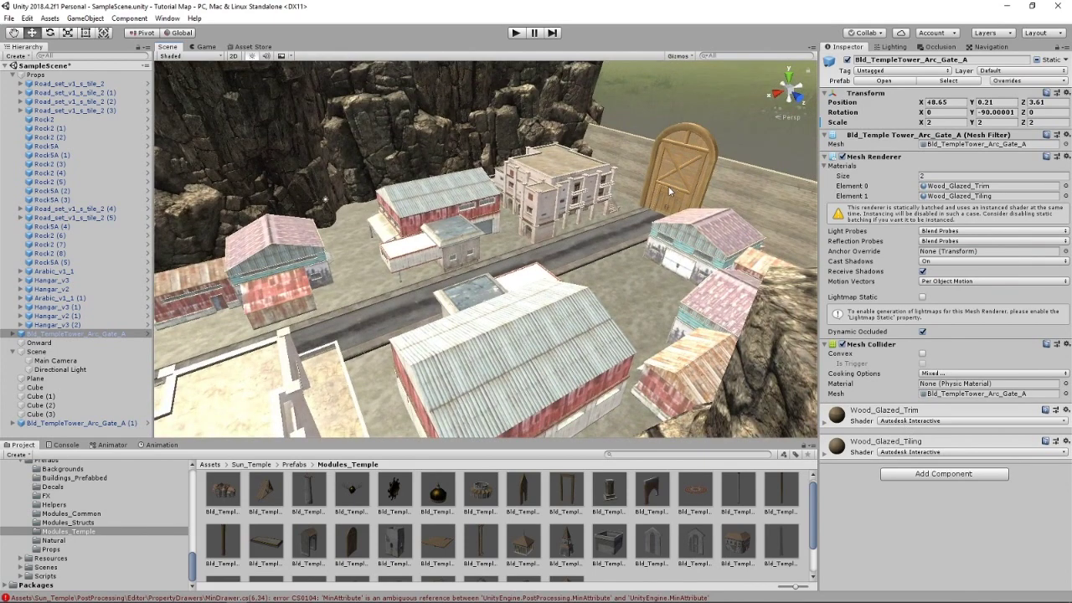
click(908, 421)
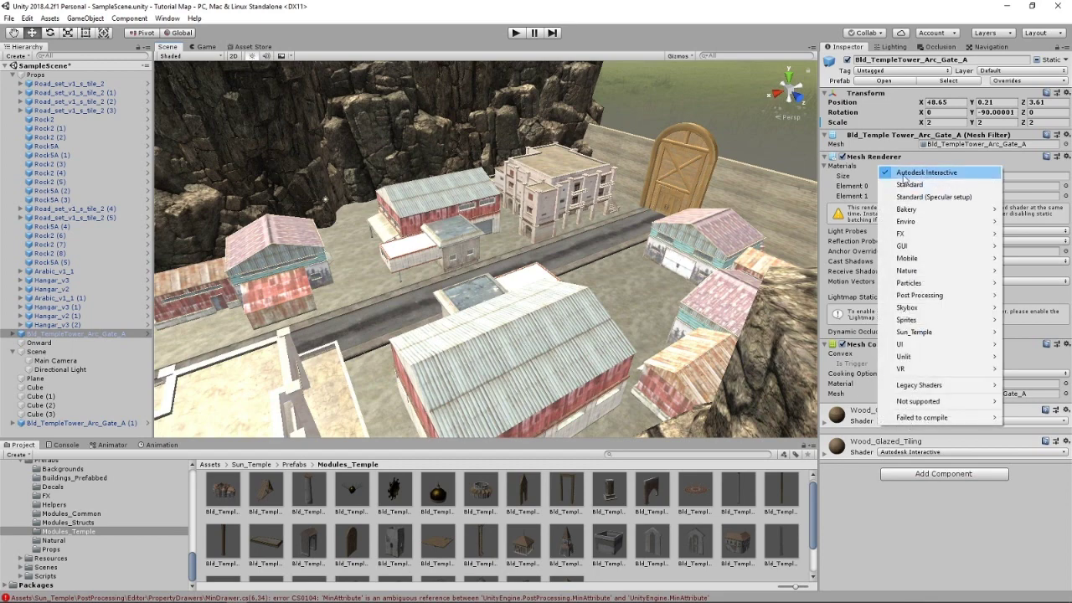
click(904, 186)
click(908, 451)
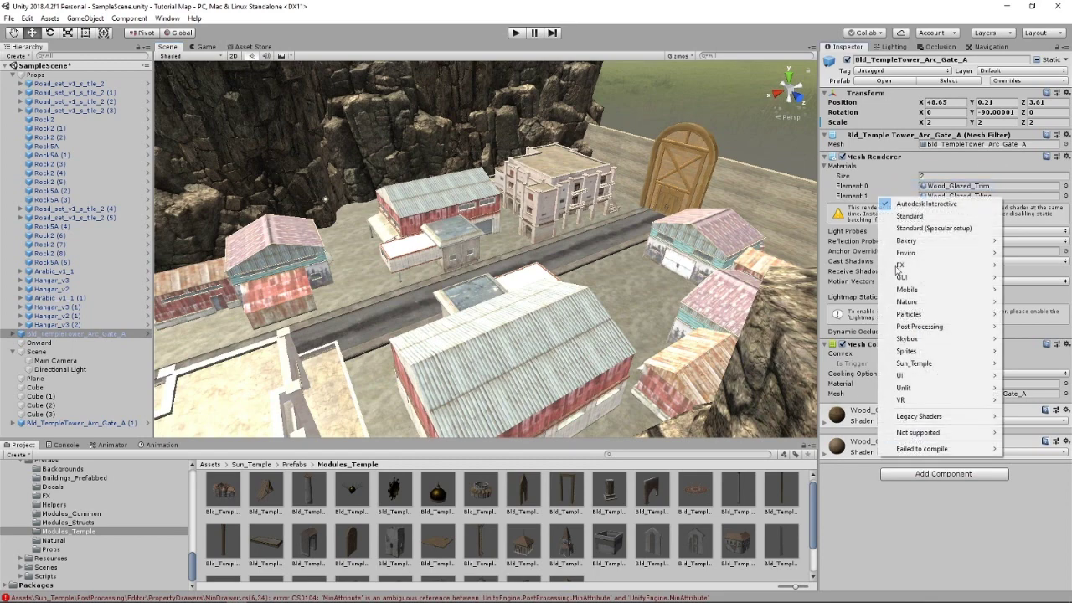
click(903, 218)
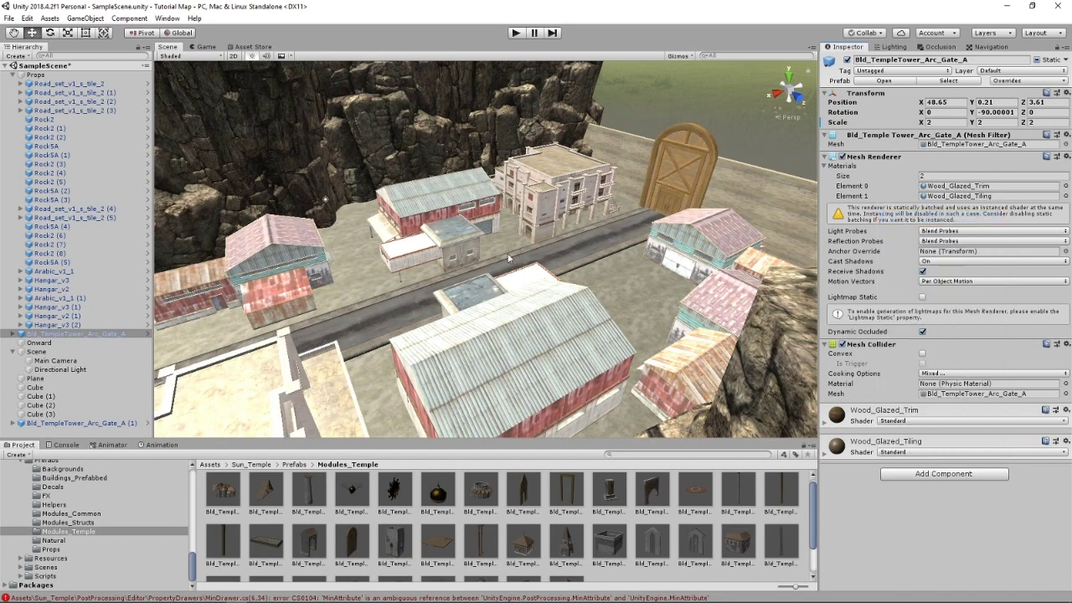
Step: Collapse the Props group and look over the gate, walls and buildings from above
right_drag(508, 259, 377, 262)
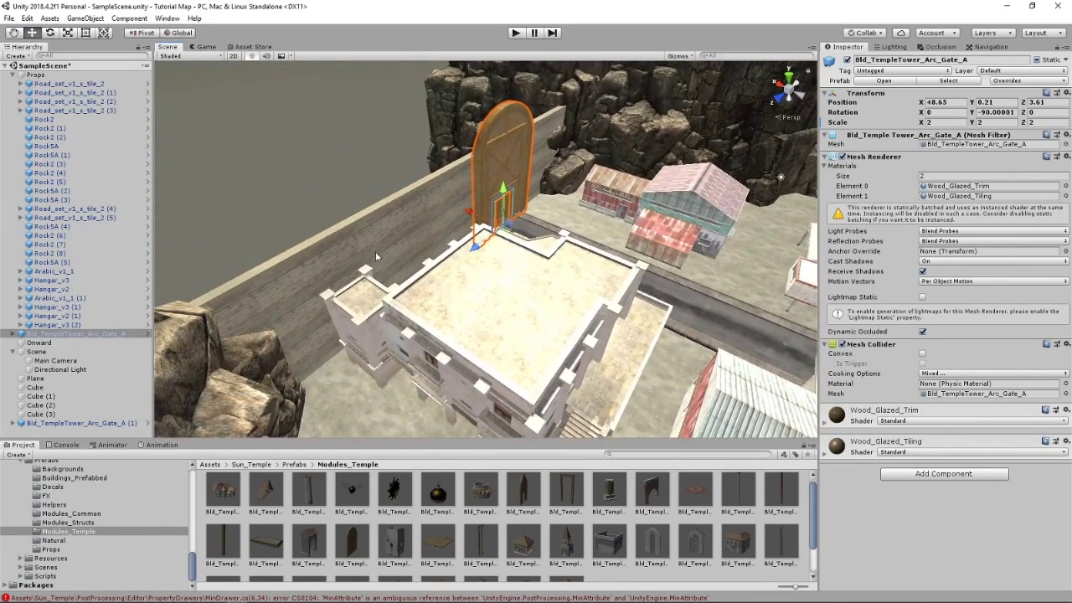
click(13, 74)
right_drag(343, 230, 484, 242)
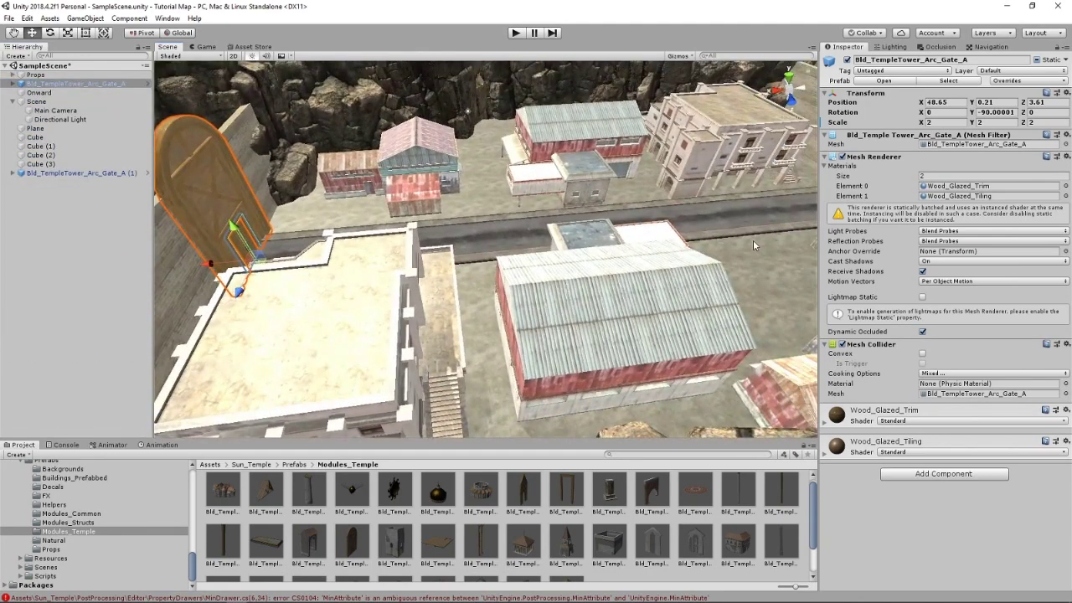
click(757, 272)
alt+drag(756, 271, 569, 217)
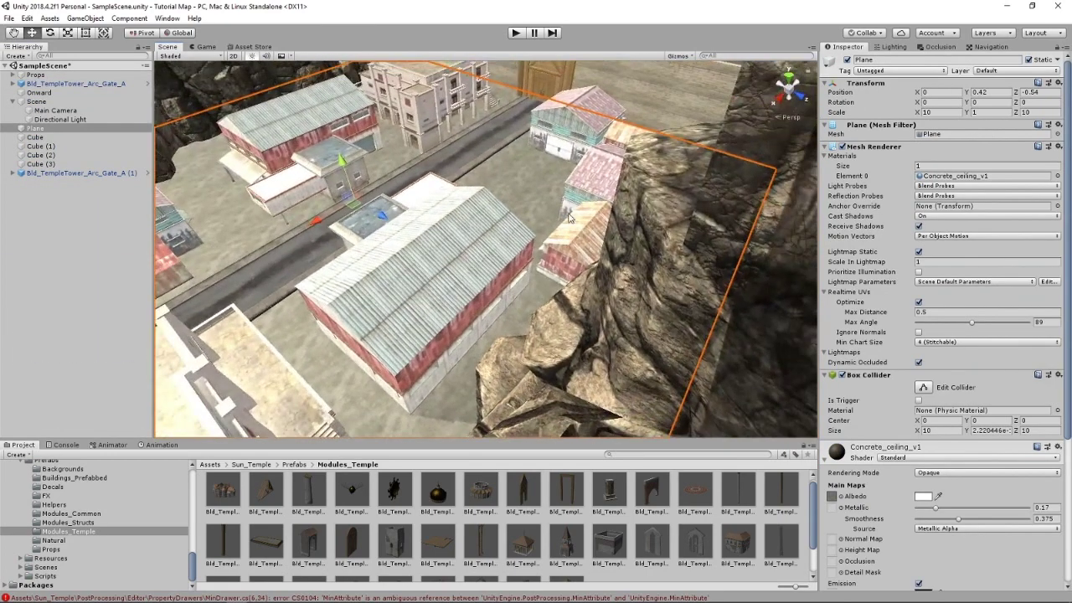
Step: Select the hangar Hangar_v2 (1), expand it and inspect its child objects Object084 and Object085
click(568, 217)
click(401, 244)
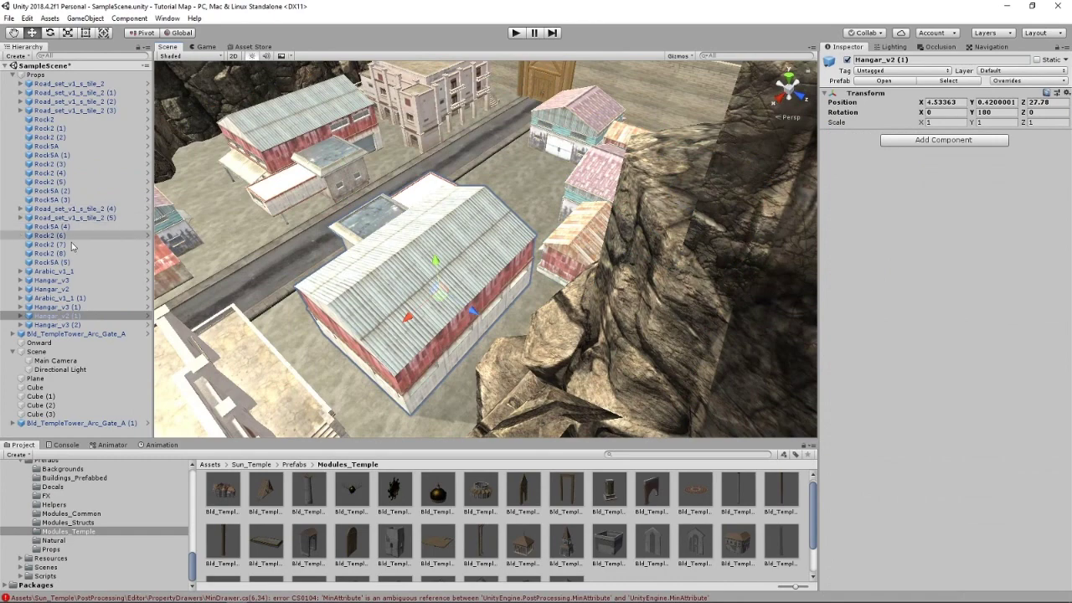
click(18, 318)
click(21, 317)
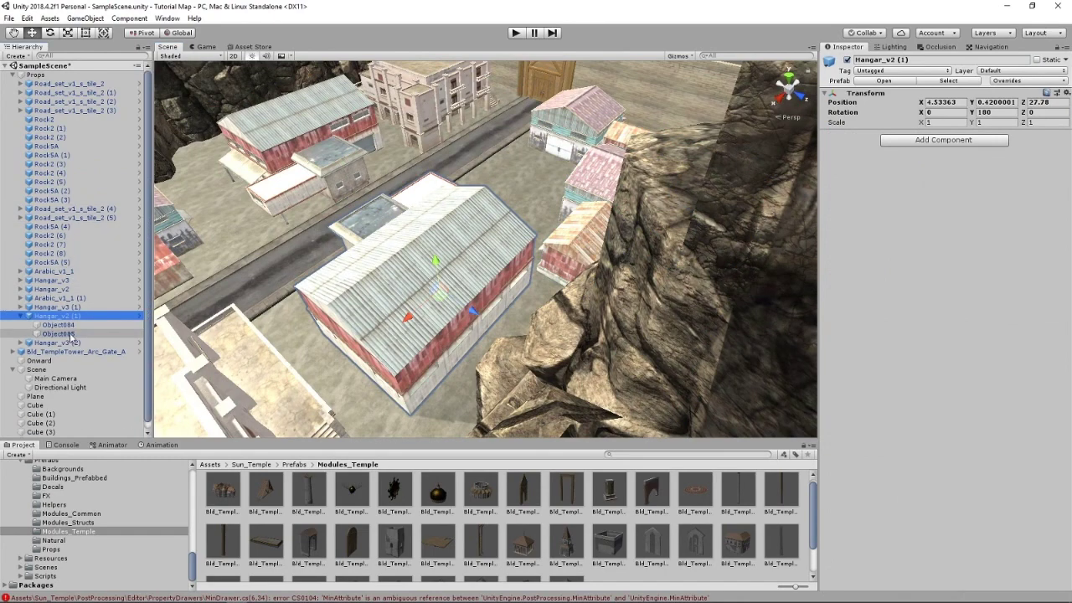
click(57, 325)
click(59, 333)
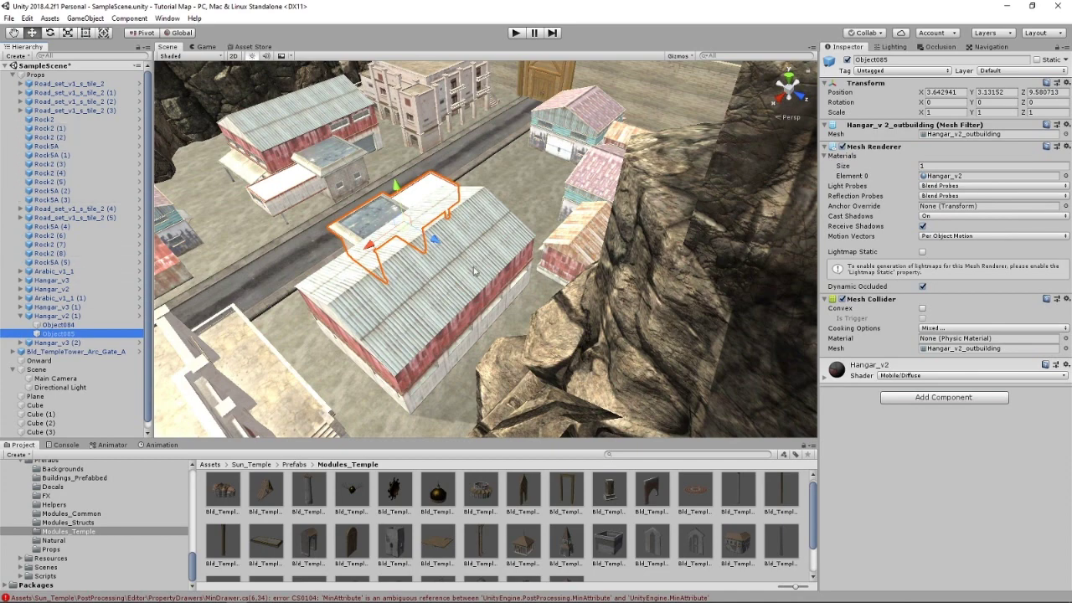
Step: Inspect the brick end wall Cube (2) and the copied gate, and look over the hangars and road
alt+drag(473, 270, 466, 204)
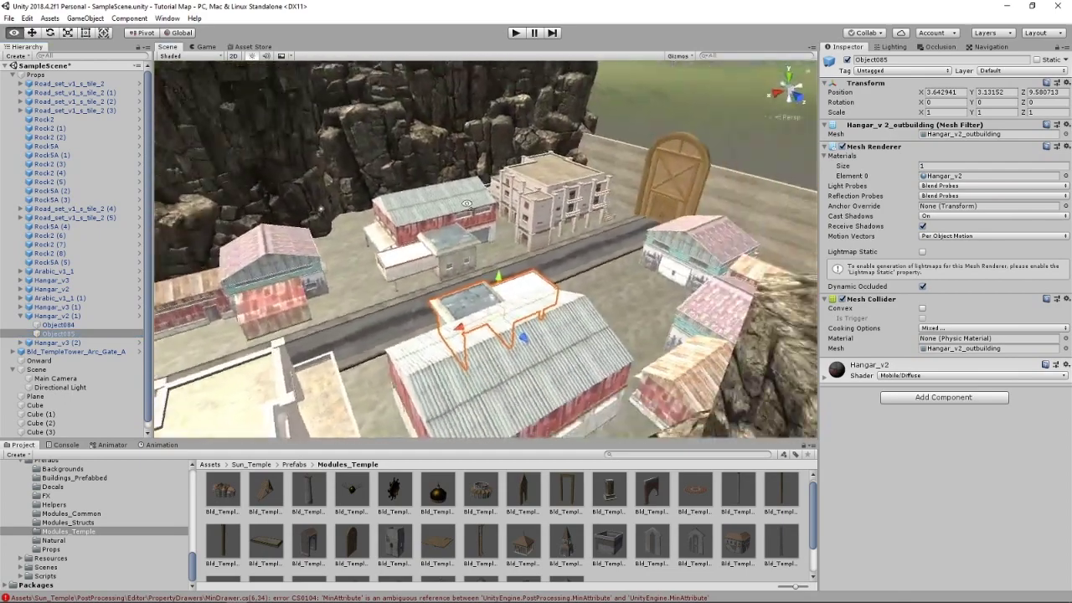
right_drag(466, 203, 522, 200)
scroll(522, 200, up, 5)
click(734, 98)
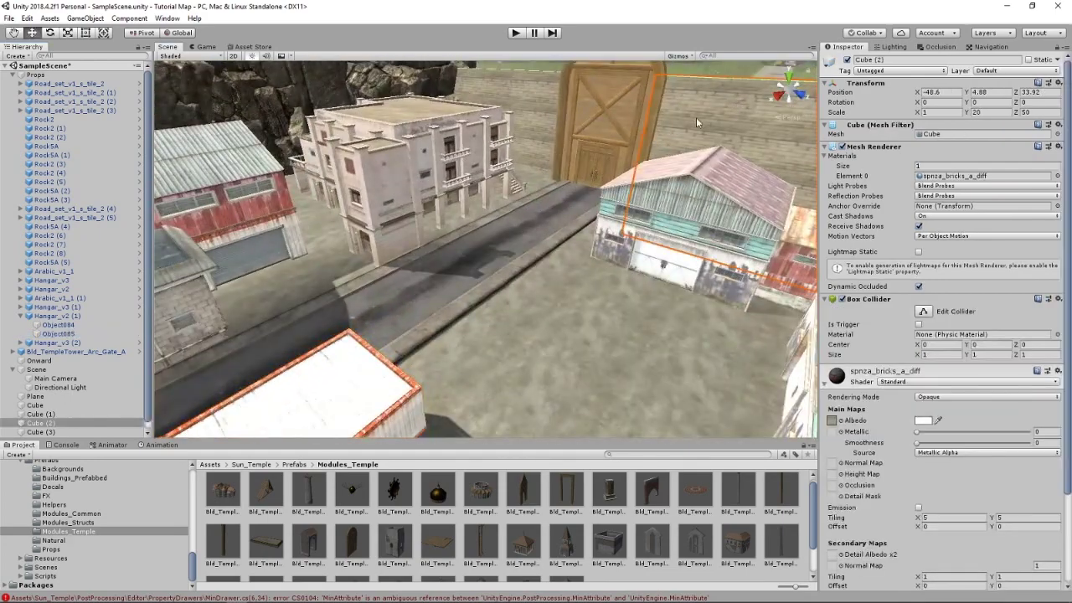
scroll(841, 381, down, 3)
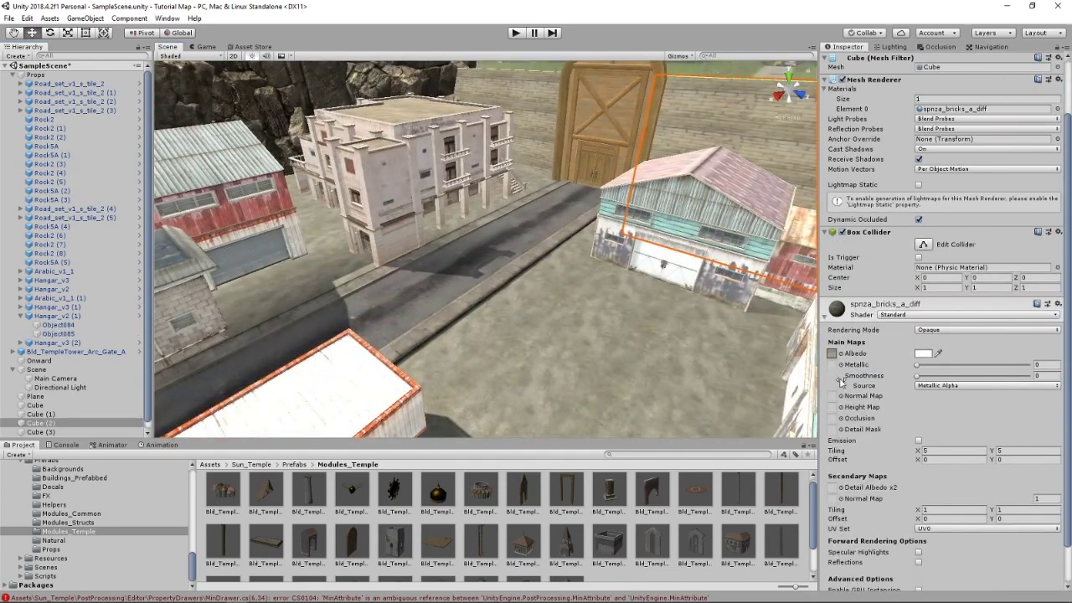
click(571, 125)
alt+drag(588, 167, 620, 259)
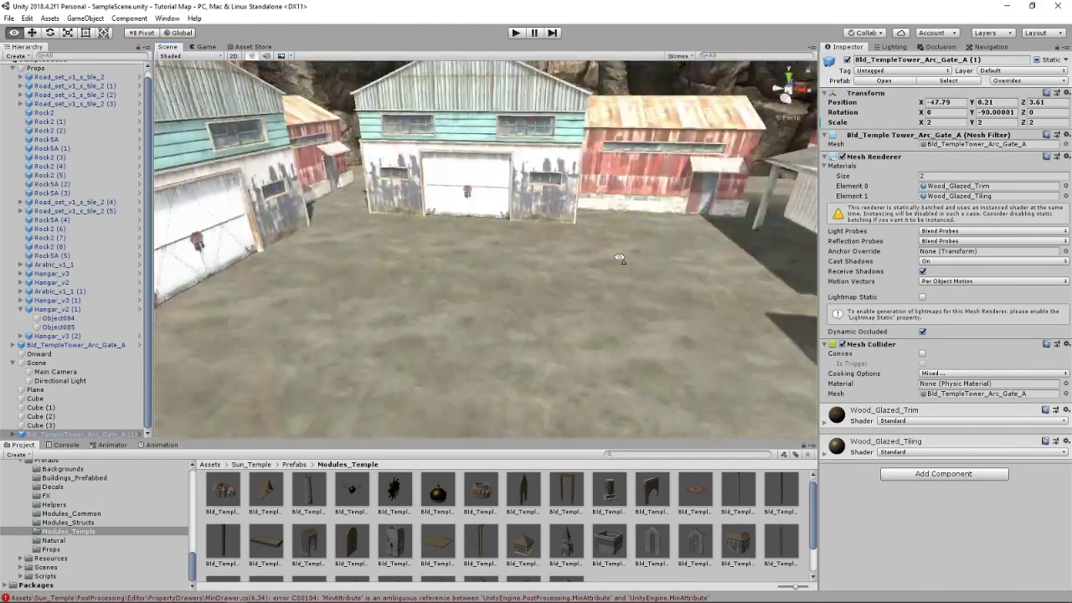
right_drag(620, 259, 661, 335)
right_drag(481, 337, 711, 301)
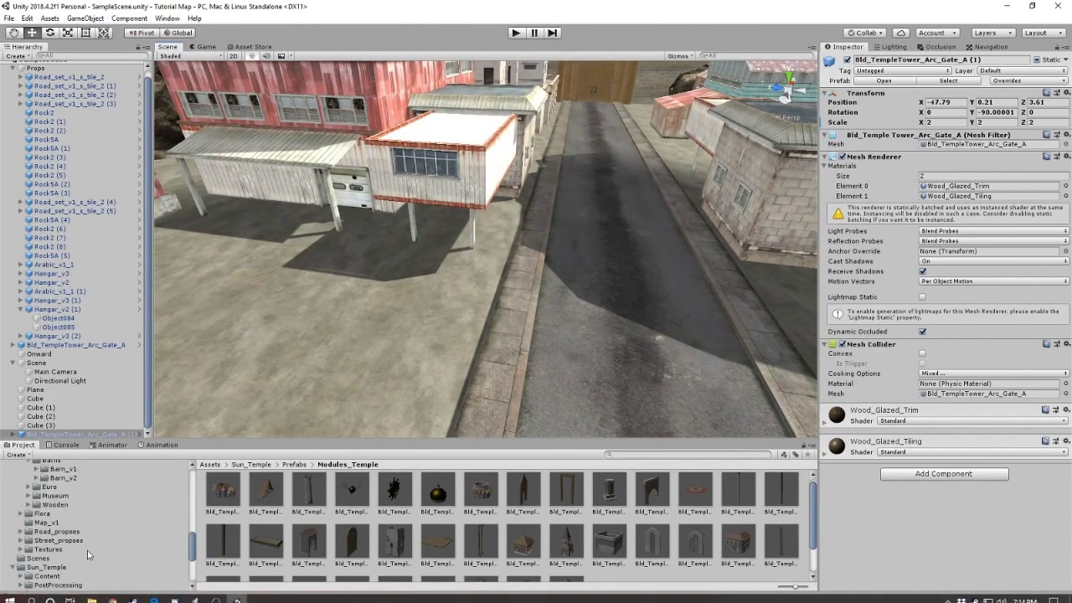
Step: Open the prefabs folder of the Hatchback and Sedan asset package
scroll(77, 517, up, 10)
scroll(79, 523, down, 4)
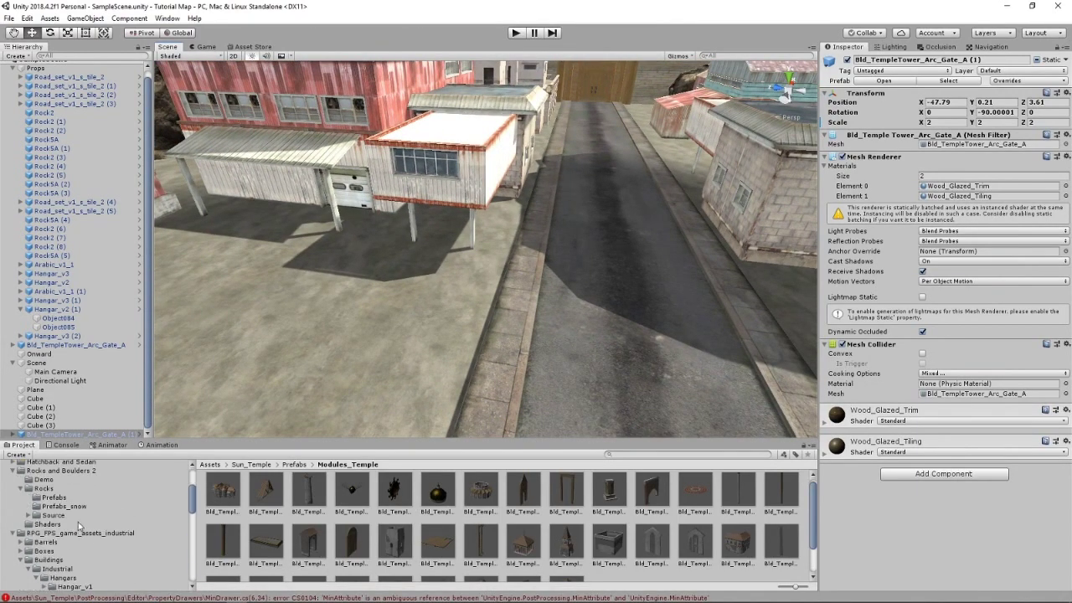
click(77, 463)
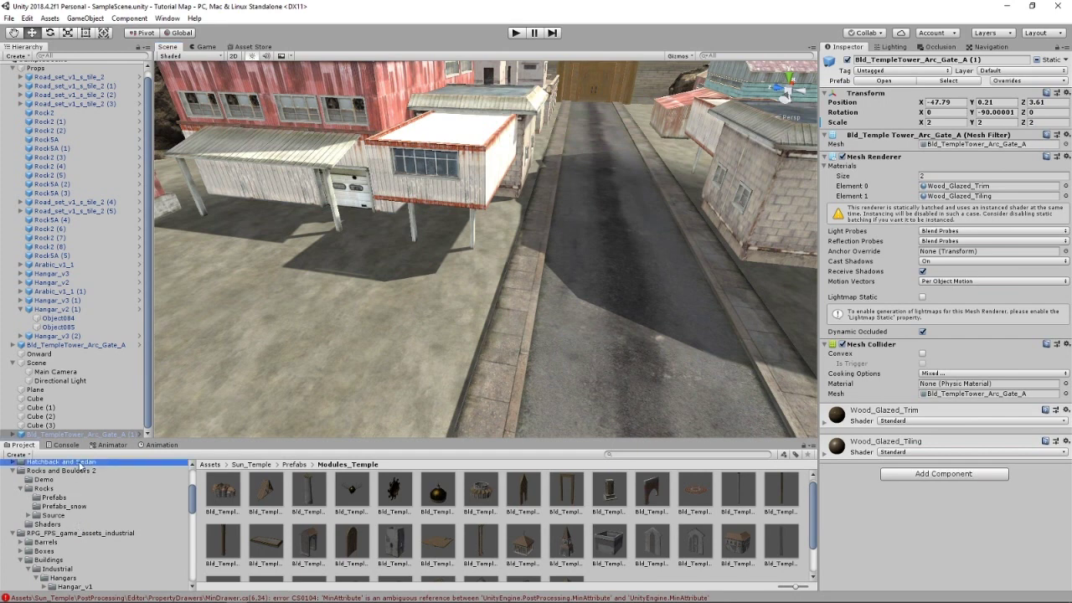
double_click(299, 493)
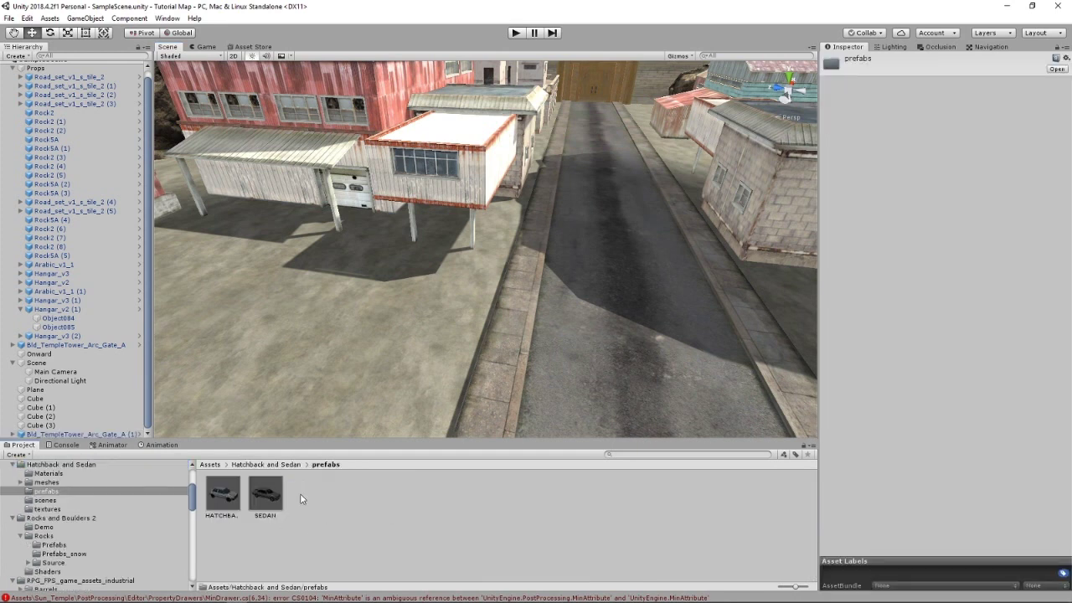
Step: Place the hatchback prefab on the road between the buildings and remove its Animator component
mouse_move(228, 497)
mouse_down()
mouse_move(530, 333)
mouse_move(581, 286)
mouse_up()
mouse_move(360, 283)
right_down()
mouse_move(520, 297)
mouse_move(736, 352)
mouse_move(872, 433)
right_up()
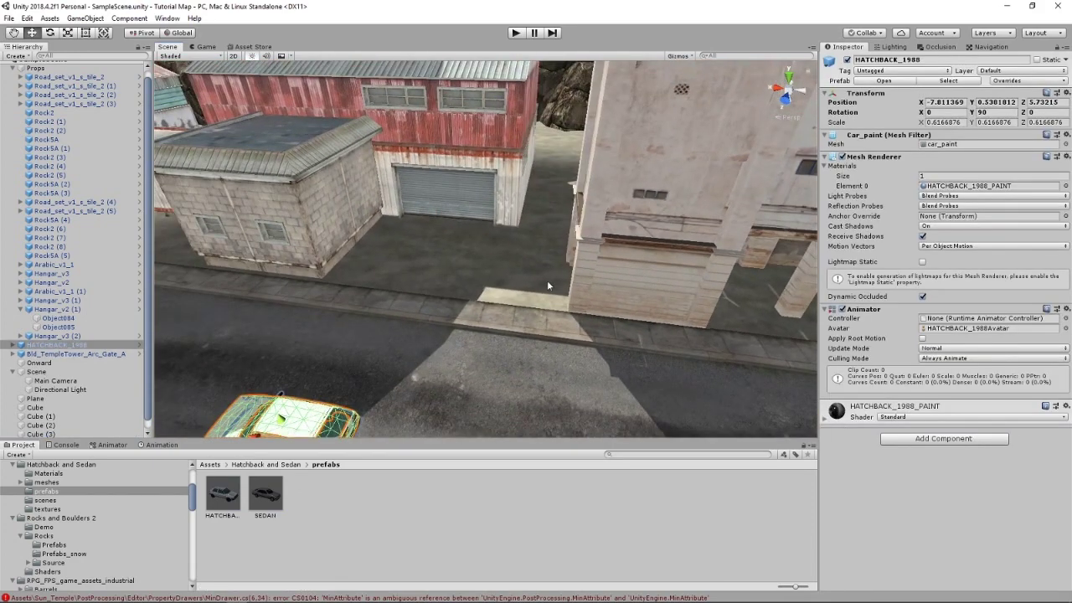
click(1066, 312)
click(963, 339)
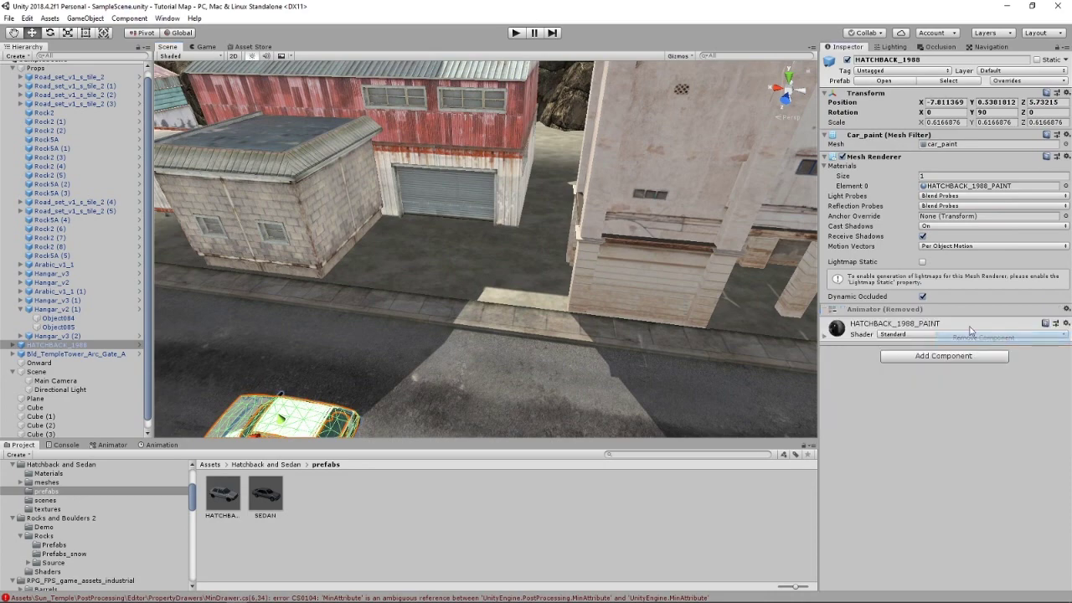
Step: Duplicate the hatchback three times and spread the copies along the same lane at X 2.75, 21.02 and 29.49
key(f)
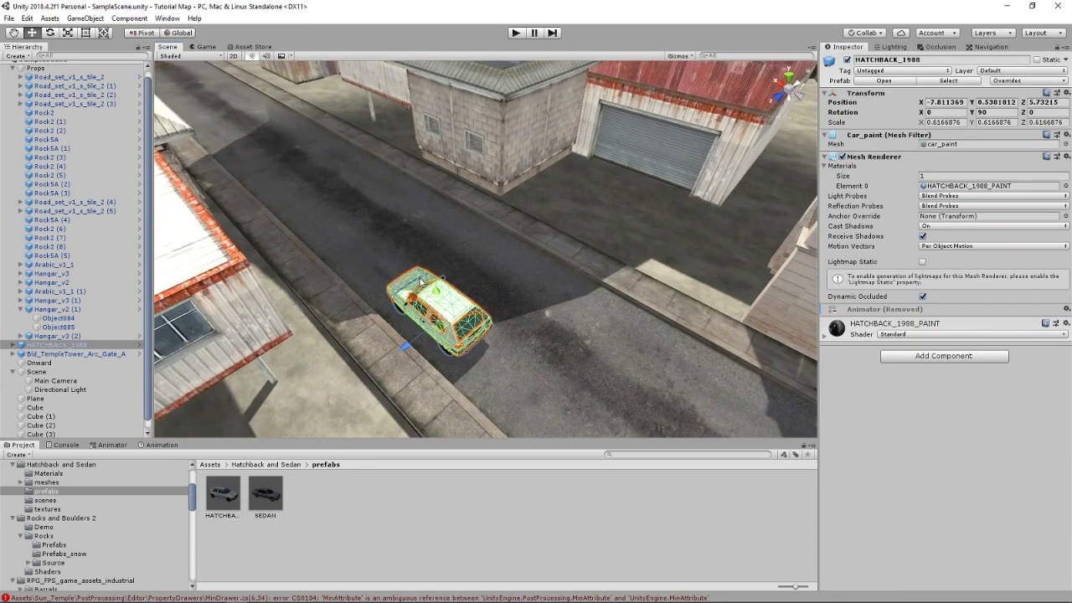
key(ctrl+d)
drag(416, 324, 289, 197)
key(ctrl+d)
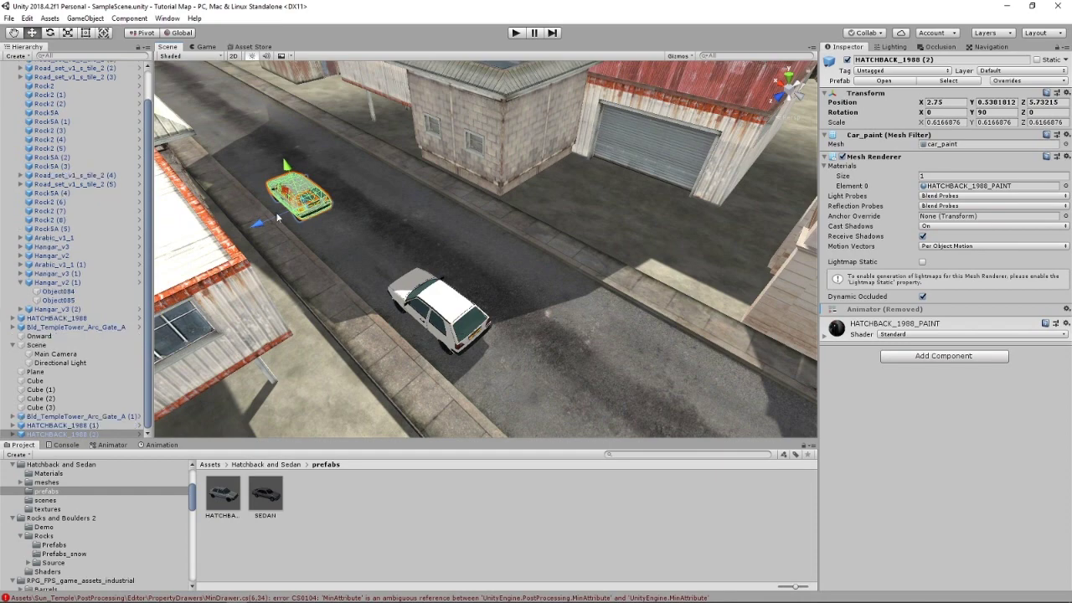
mouse_move(286, 194)
mouse_down()
mouse_move(167, 108)
mouse_move(176, 102)
mouse_up()
right_drag(324, 216, 293, 247)
scroll(338, 236, down, 10)
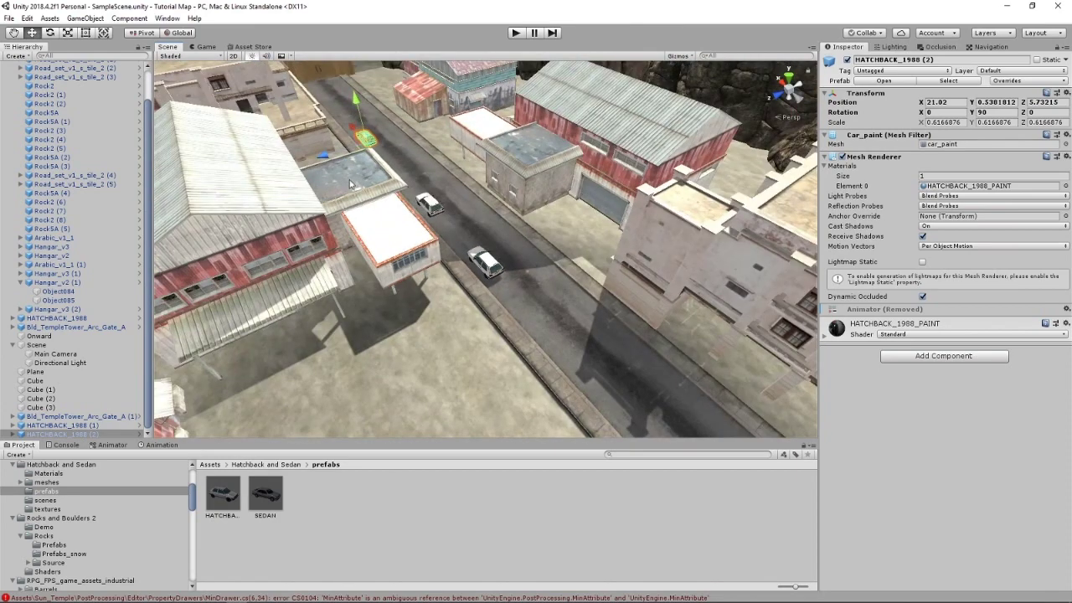
right_drag(377, 212, 345, 181)
key(ctrl+d)
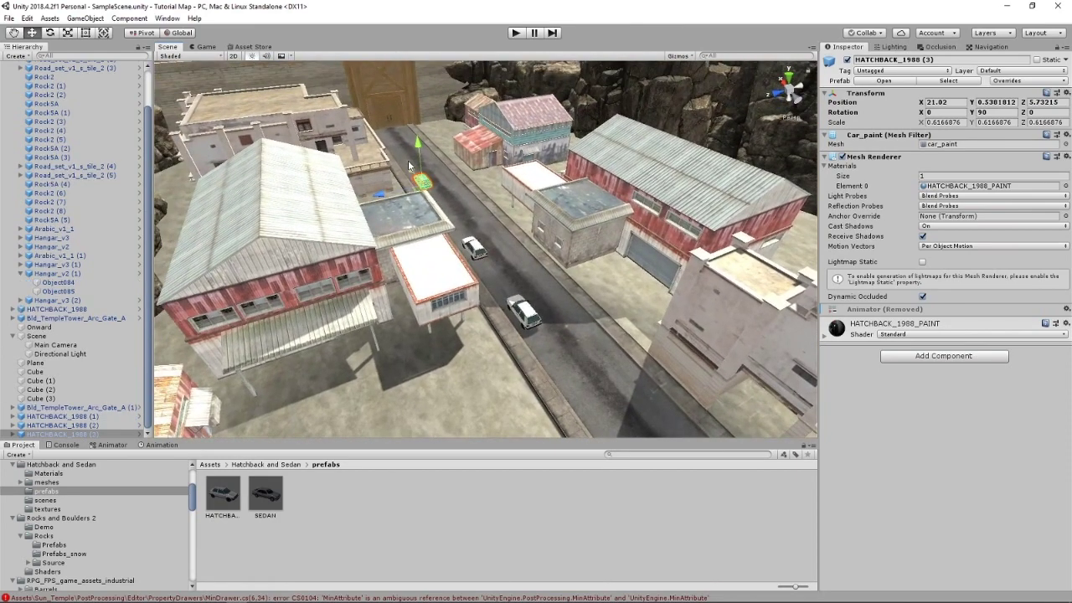
mouse_move(412, 171)
mouse_down()
mouse_move(375, 135)
mouse_move(410, 174)
mouse_up()
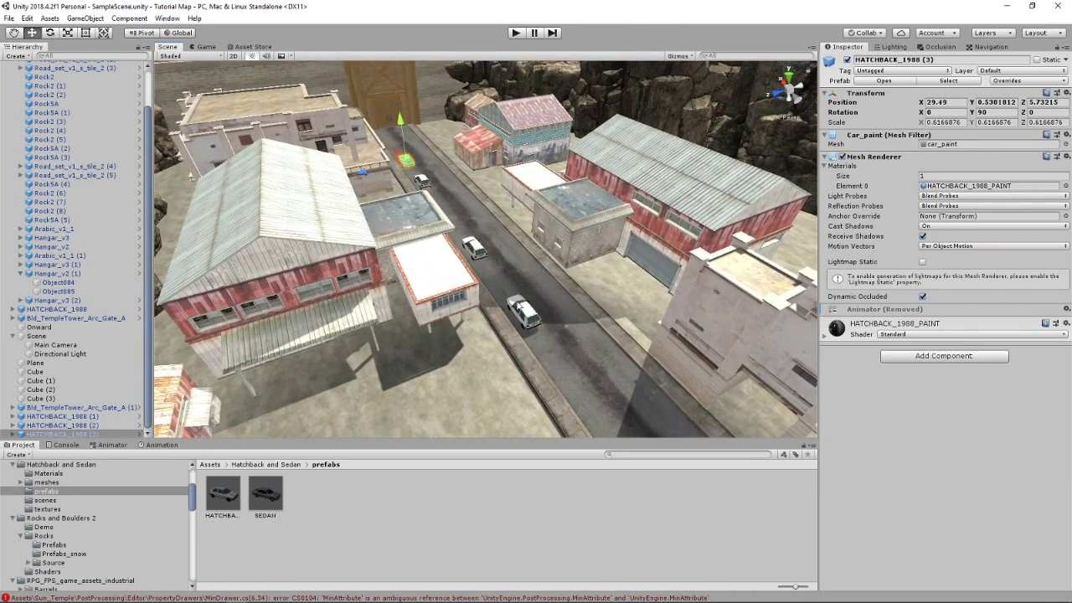
Step: Duplicate all four hatchbacks together and move the copies into the opposite lane at Z 1.87
ctrl+click(521, 309)
ctrl+click(471, 244)
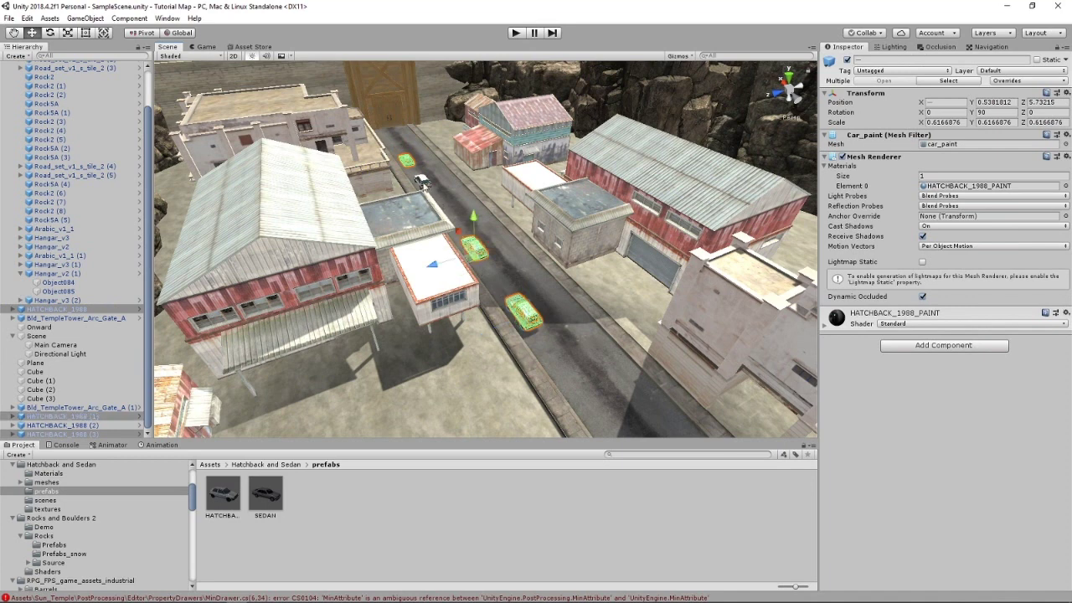
ctrl+click(422, 184)
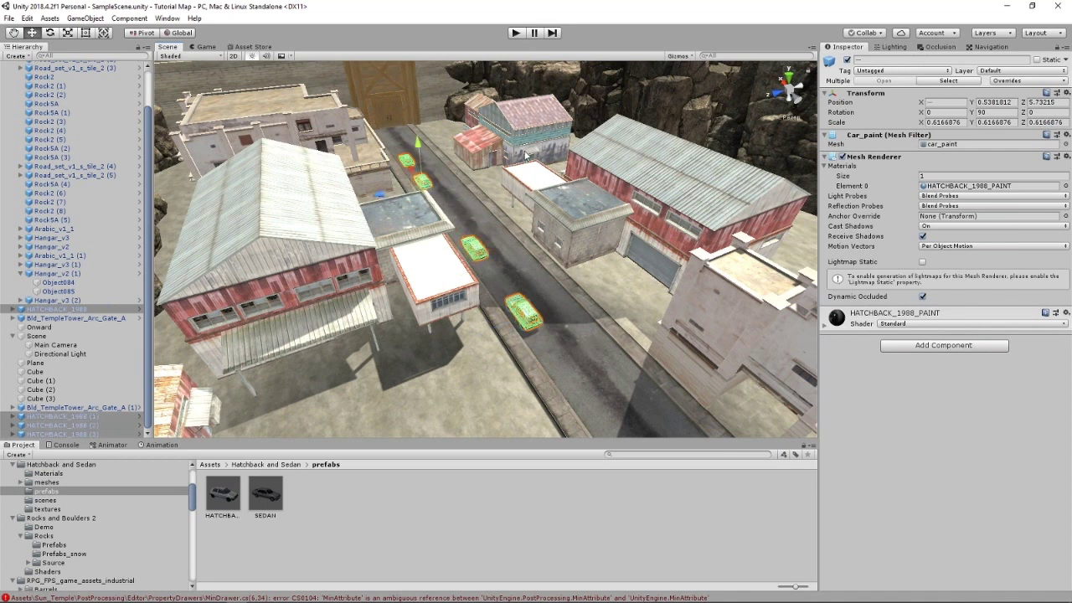
key(ctrl+d)
drag(436, 270, 466, 254)
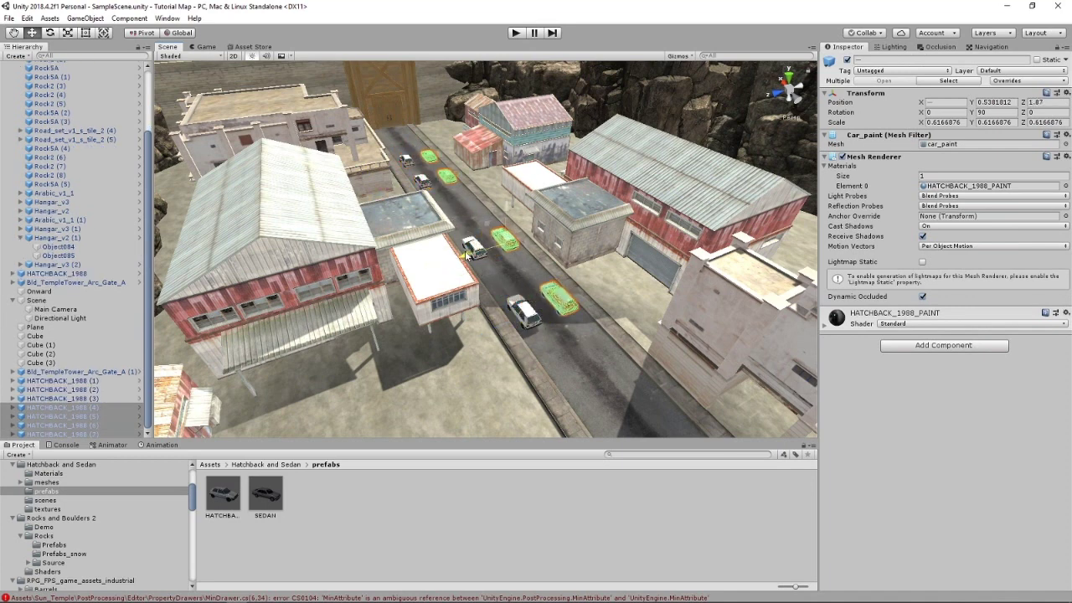
Step: Turn the four copied hatchbacks to face the opposite direction, with a Y rotation of -90
click(1003, 110)
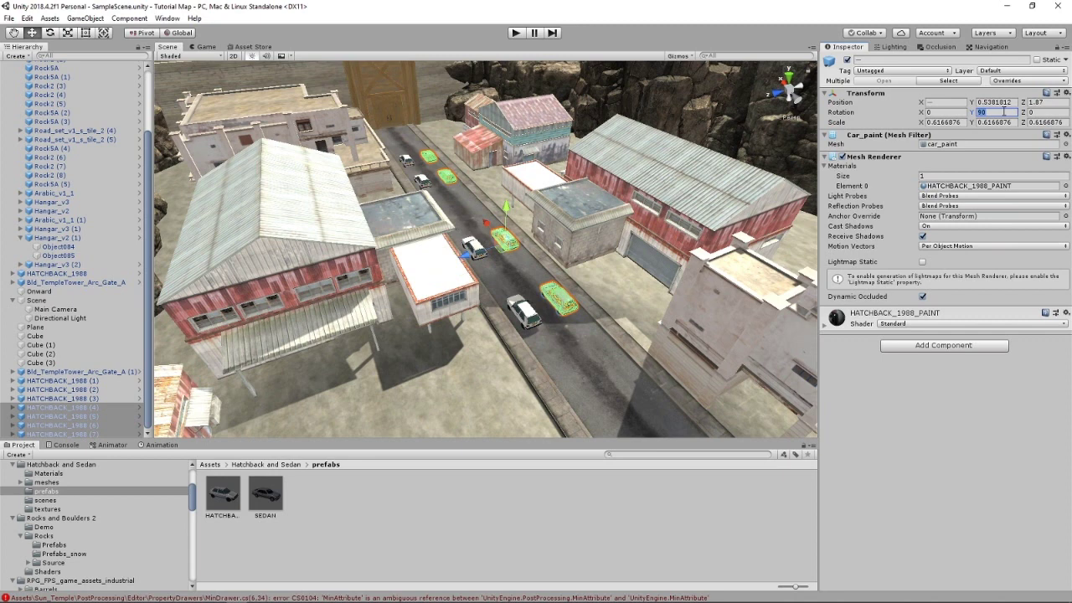
text(-90)
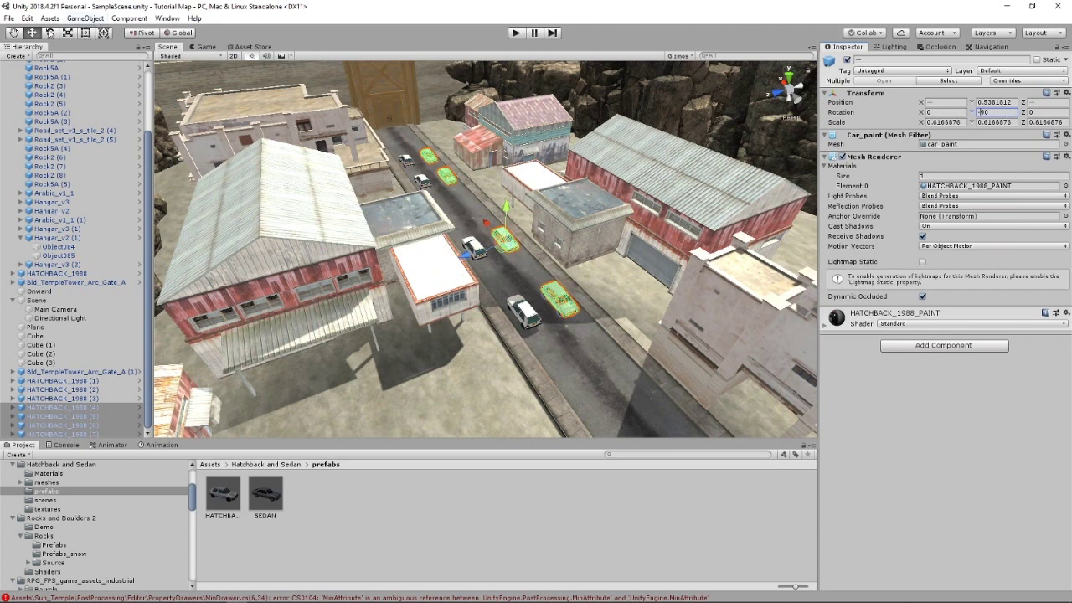
click(51, 32)
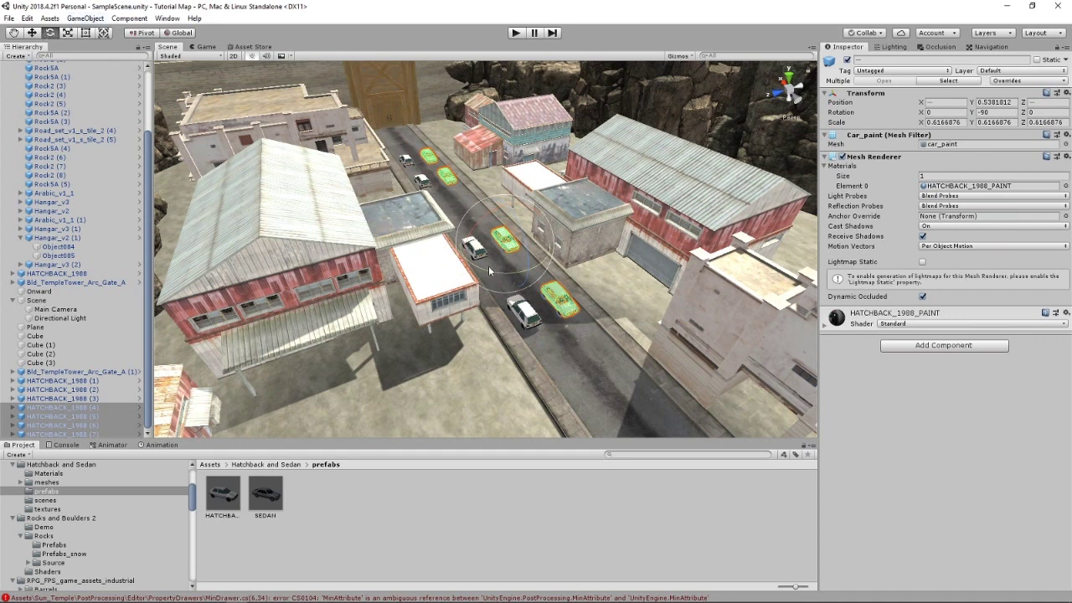
drag(492, 274, 568, 283)
shift+click(632, 279)
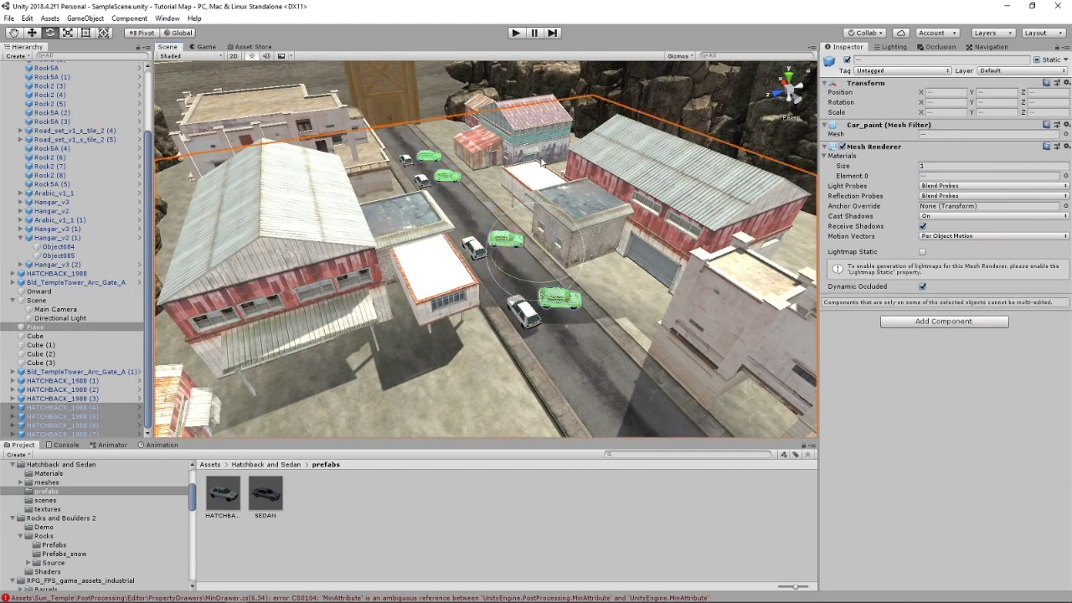
shift+click(541, 122)
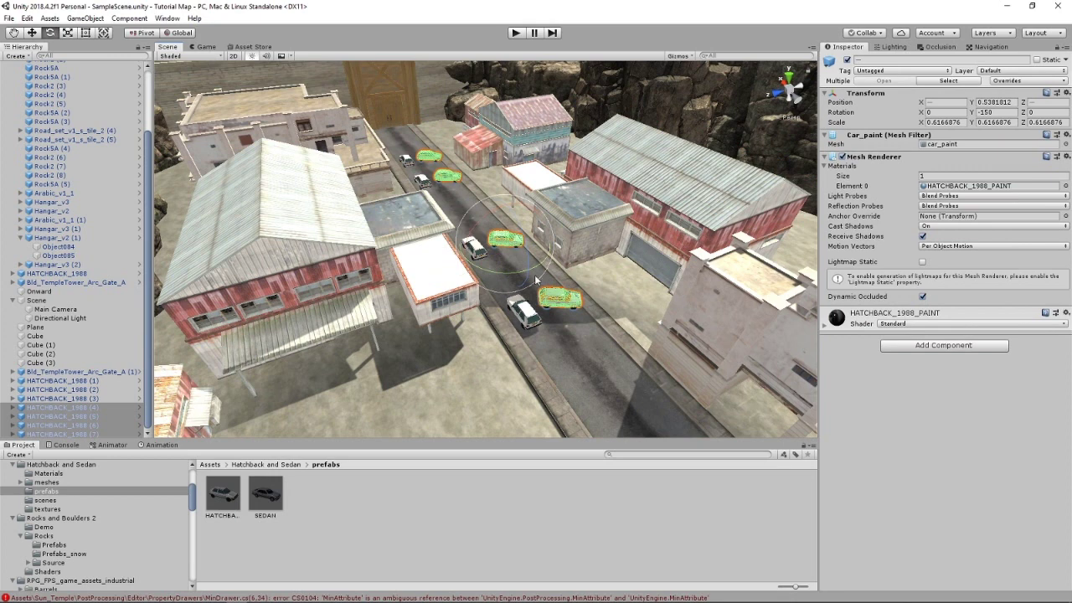
drag(508, 280, 411, 306)
click(645, 280)
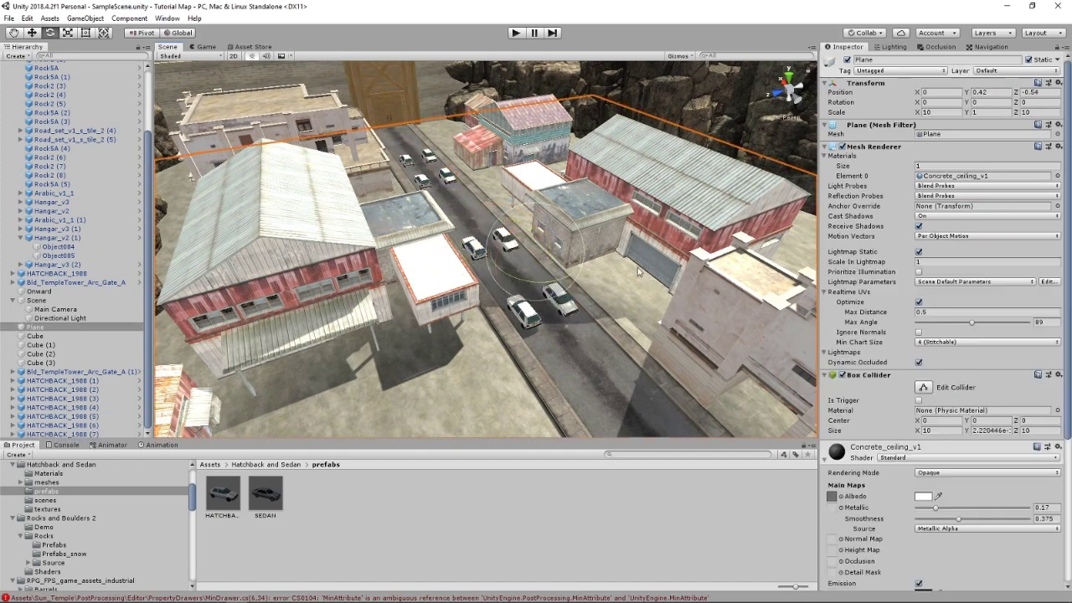
Step: Move HATCHBACK_1988 (6) along its lane to X -40.43, close to the gate at the road's end
click(473, 248)
click(58, 424)
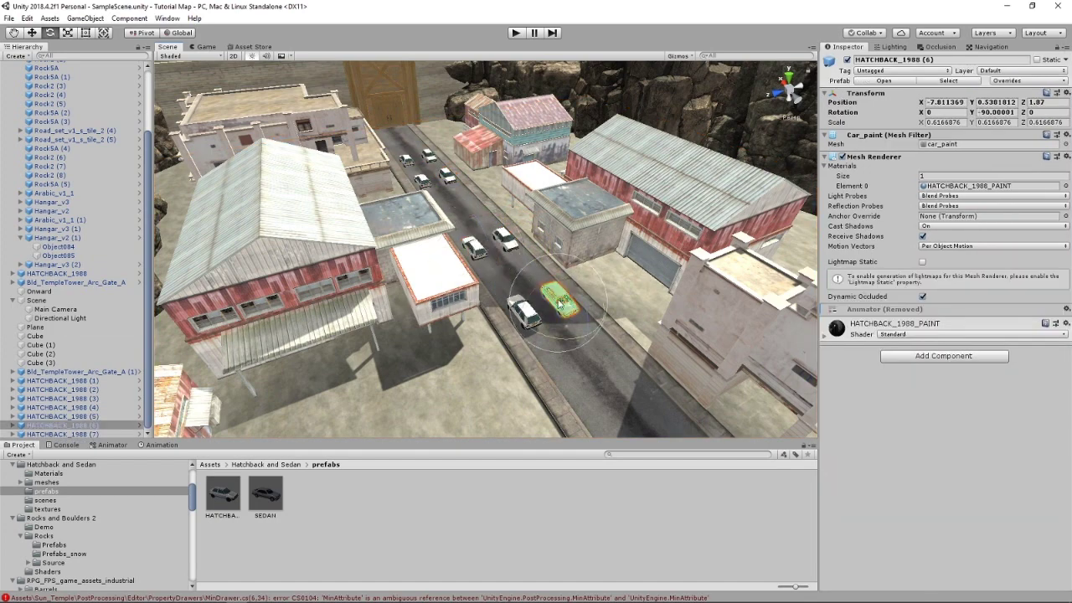
click(31, 32)
key(f)
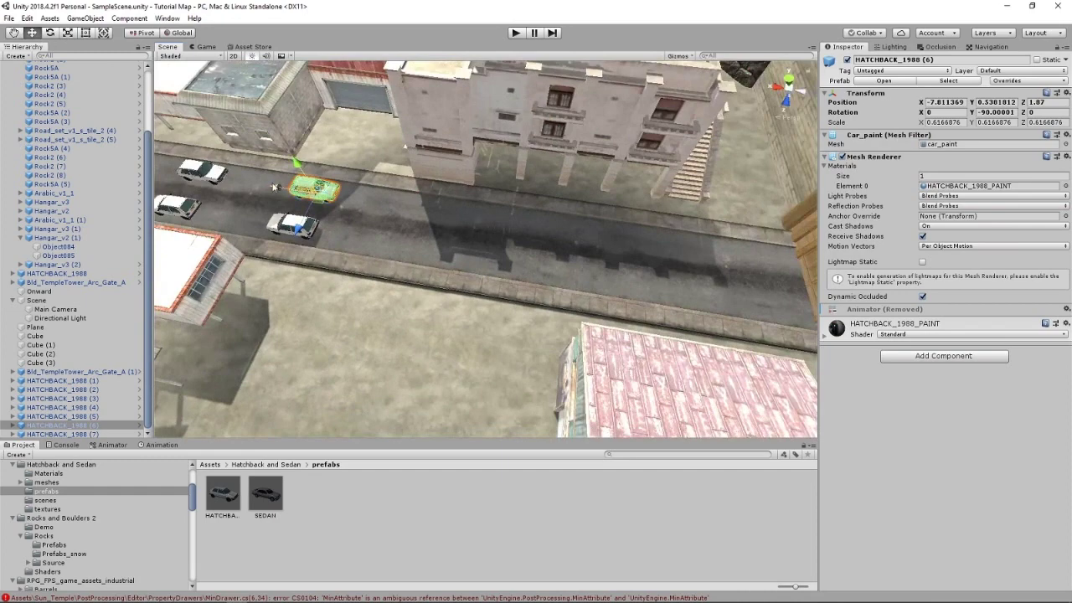
mouse_move(273, 186)
mouse_down()
mouse_move(620, 263)
mouse_move(670, 251)
mouse_move(660, 249)
mouse_up()
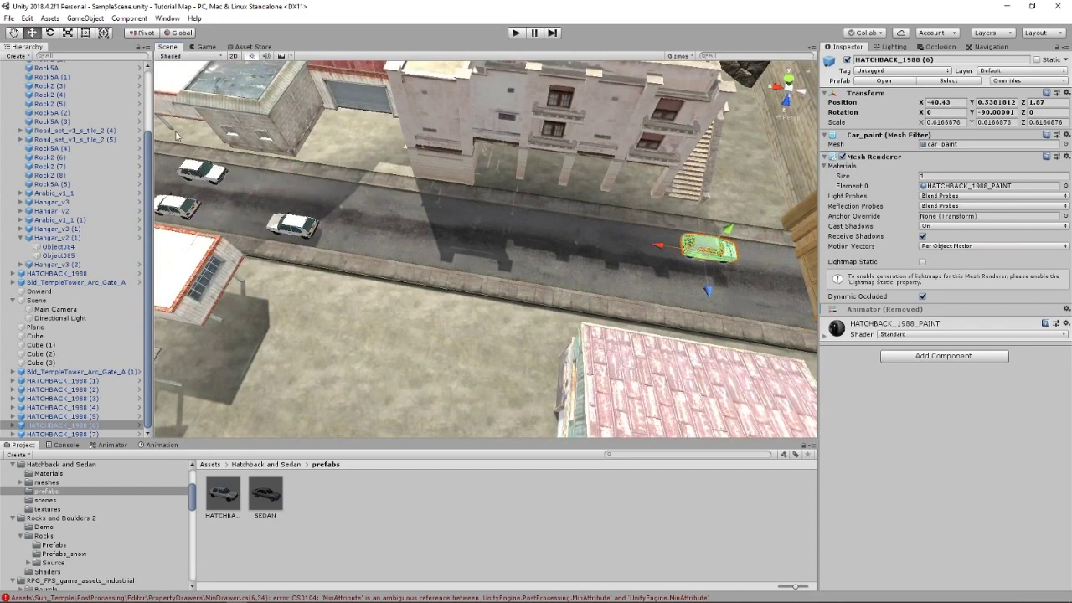
Step: Shift the original hatchback slightly along its lane, away from the other cars in that lane
key(a)
right_drag(176, 135, 408, 250)
click(557, 309)
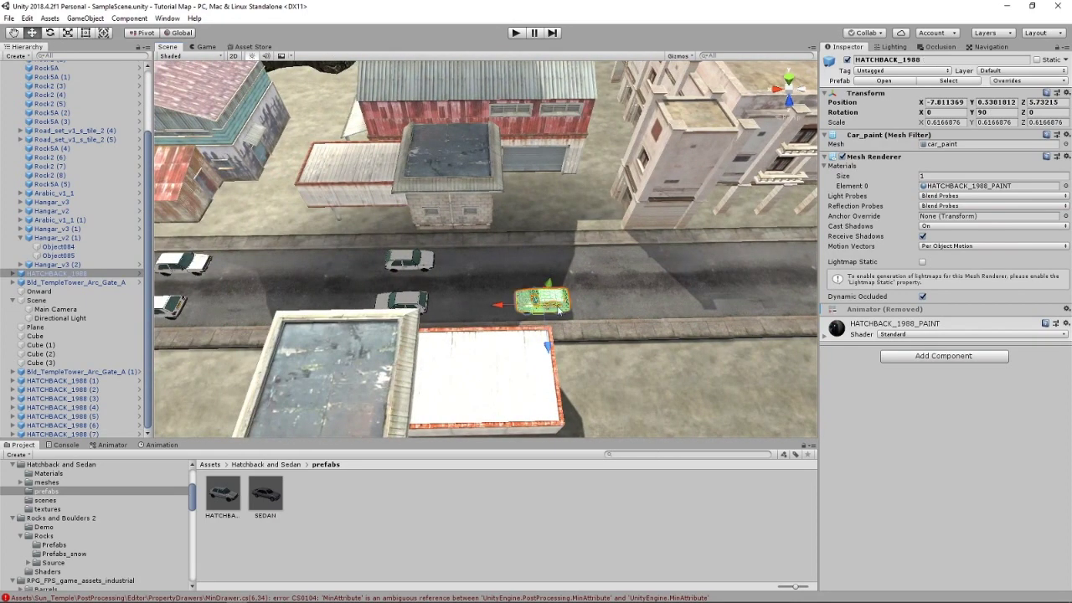
drag(517, 311, 558, 308)
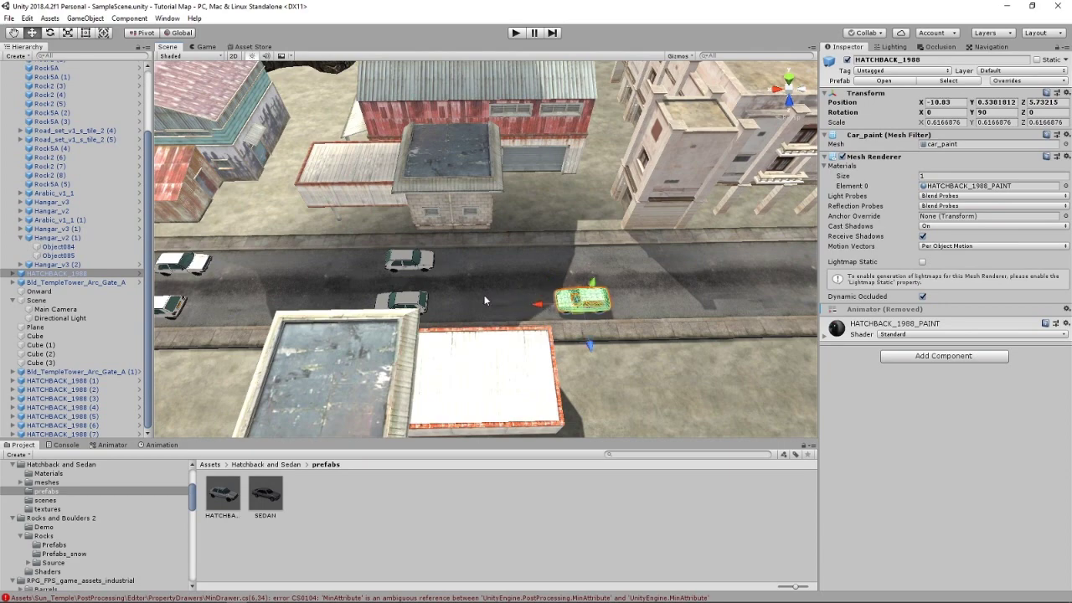
Step: Move HATCHBACK_1988 (1) along its lane towards the cars behind it, and shift HATCHBACK_1988 (4) slightly the same way
click(417, 294)
click(417, 301)
key(a)
right_drag(417, 300, 419, 301)
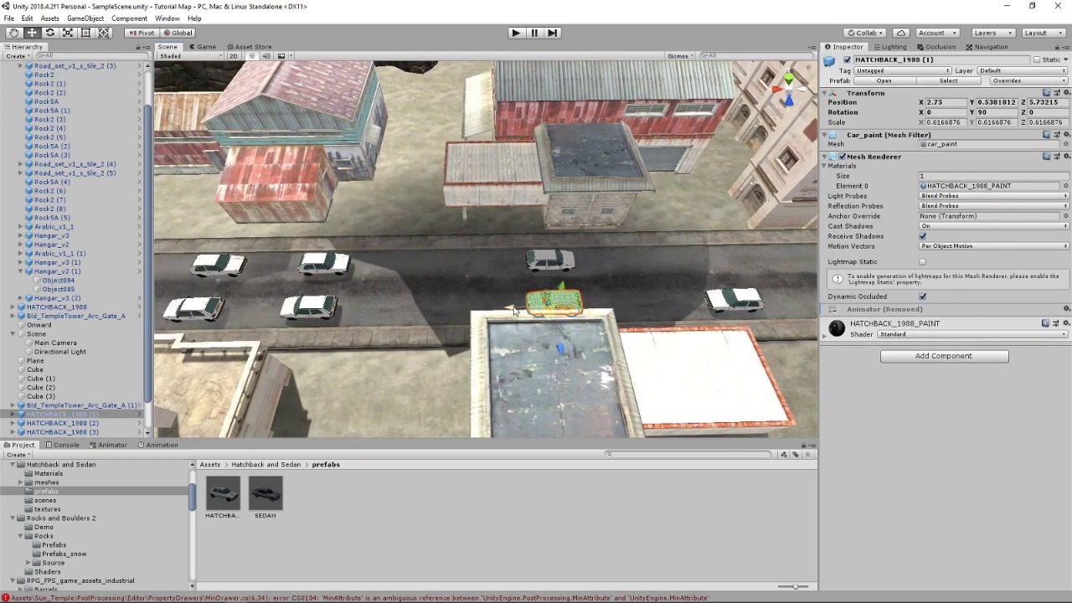
mouse_move(514, 310)
mouse_down()
mouse_move(393, 307)
mouse_move(397, 297)
mouse_up()
click(558, 267)
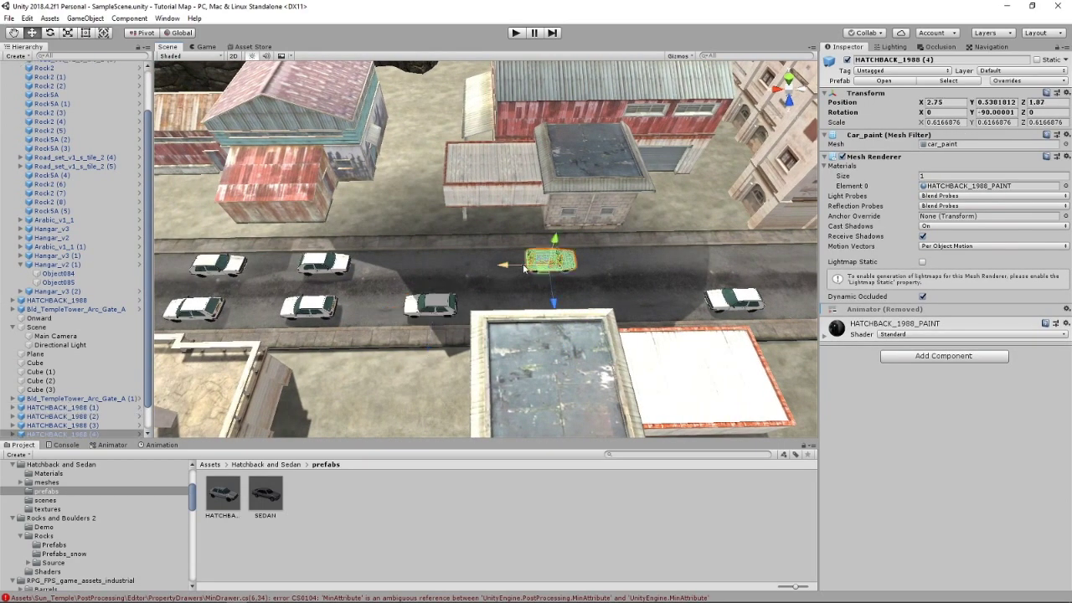
drag(511, 268, 473, 268)
Step: Move HATCHBACK_1988 (7) off its lane to the roadside near the hangars and turn it at an angle
click(335, 270)
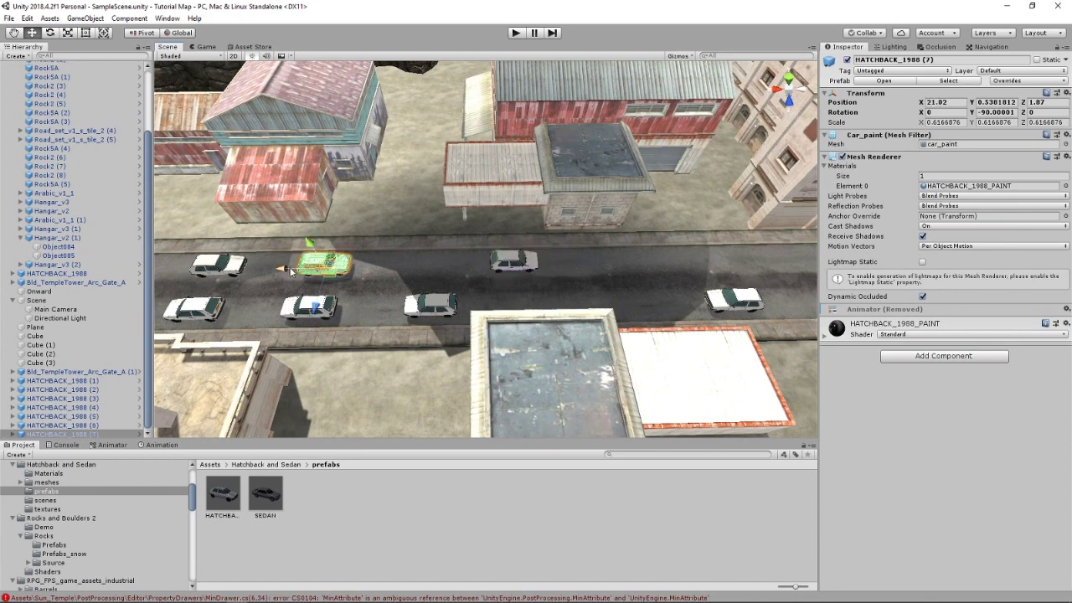
mouse_move(282, 269)
mouse_down()
mouse_move(352, 280)
mouse_move(396, 238)
mouse_move(482, 252)
mouse_up()
click(49, 33)
Step: Turn HATCHBACK_1988 (2) to a Y rotation of about 75 and move it onto the curb at X 21.54, Z 7.2
click(303, 297)
middle_drag(361, 322, 542, 272)
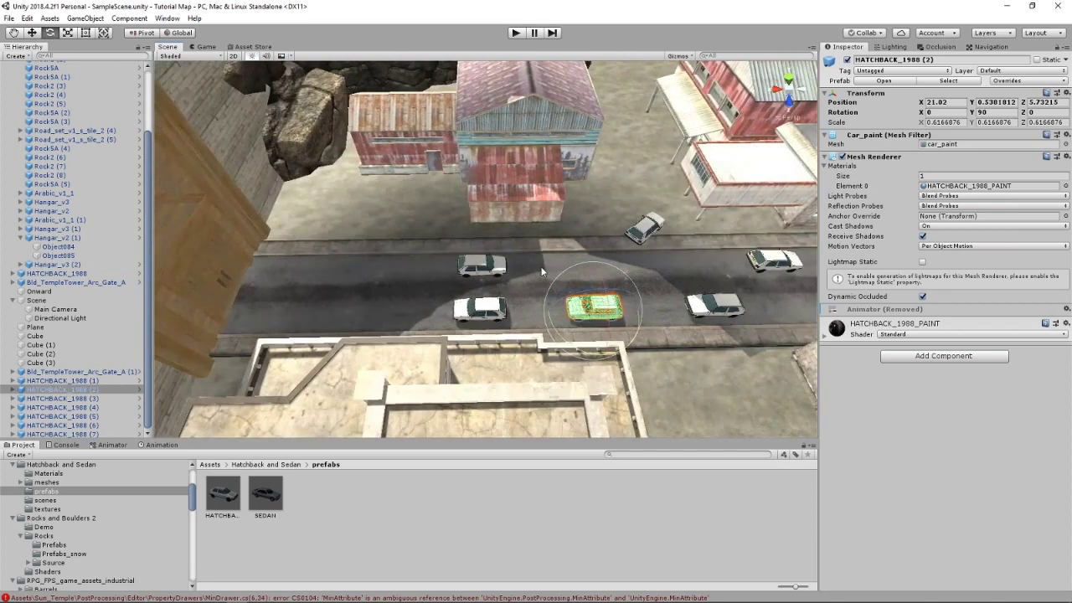
drag(626, 349, 653, 339)
click(31, 36)
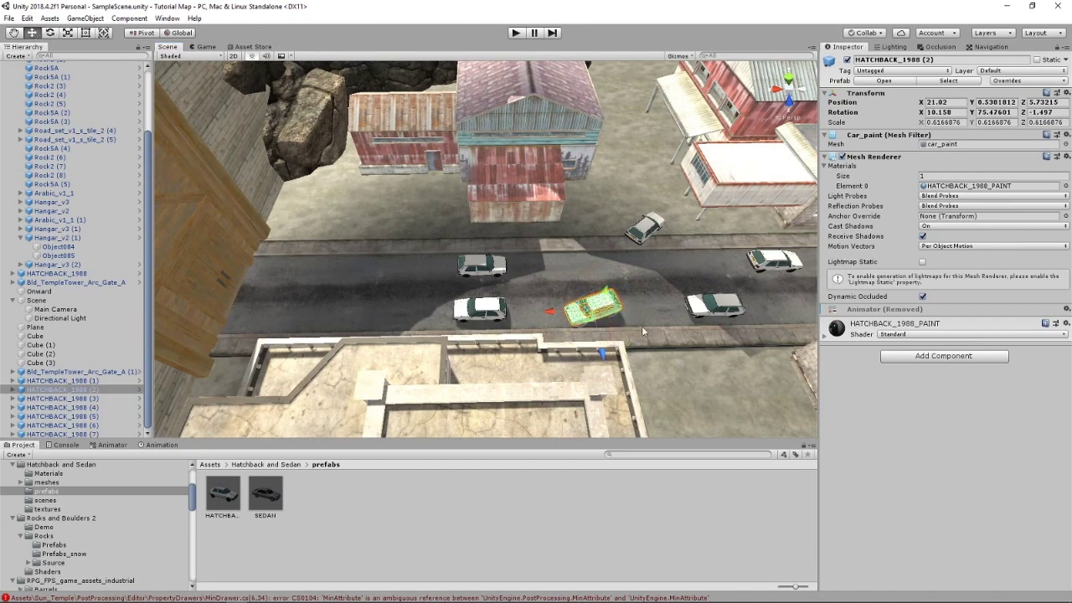
mouse_move(589, 321)
mouse_down()
mouse_move(576, 342)
mouse_move(585, 338)
mouse_up()
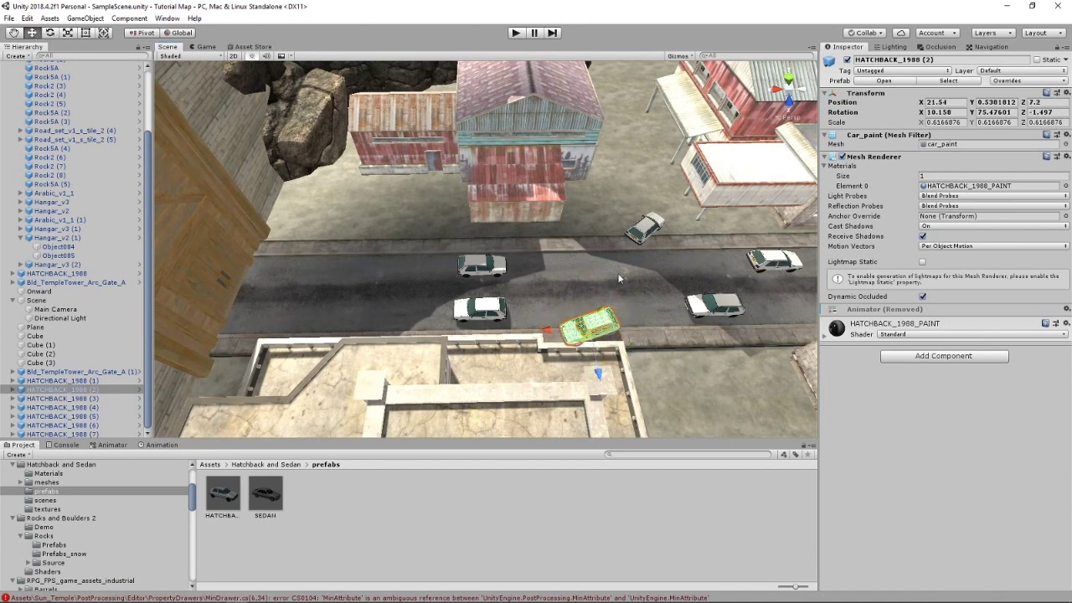
Step: Move HATCHBACK_1988 (3) along its lane to X 44.83, Z 6.19, and HATCHBACK_1988 (5) along the other lane to X 40.18, Z 0.86
click(473, 308)
drag(475, 324, 261, 329)
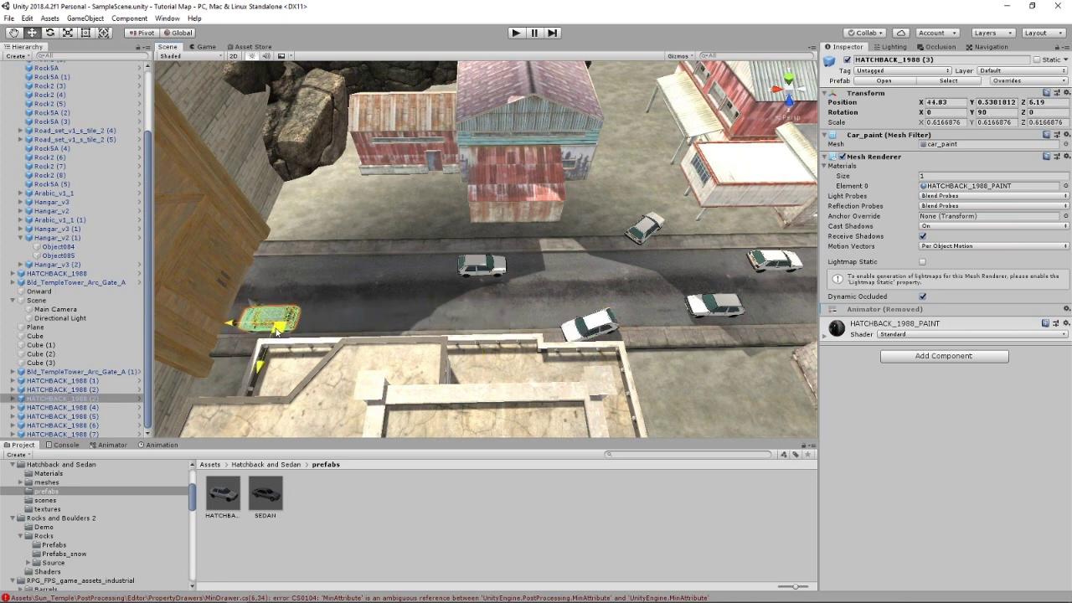
click(502, 267)
mouse_move(471, 284)
mouse_down()
mouse_move(385, 272)
mouse_move(315, 280)
mouse_move(343, 289)
mouse_up()
right_drag(509, 284, 594, 211)
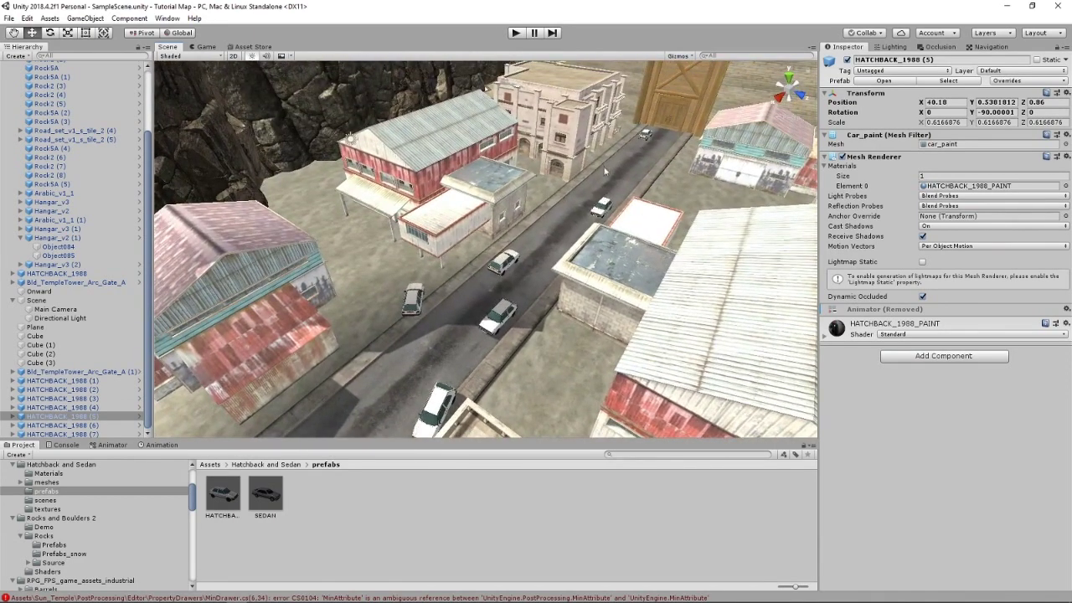
Step: Duplicate hatchbacks (1), (2), (4), (5) and (7) together and move the copies along the road towards the gate near HATCHBACK_1988 (3)
right_drag(465, 269, 450, 307)
shift+click(522, 242)
shift+click(527, 192)
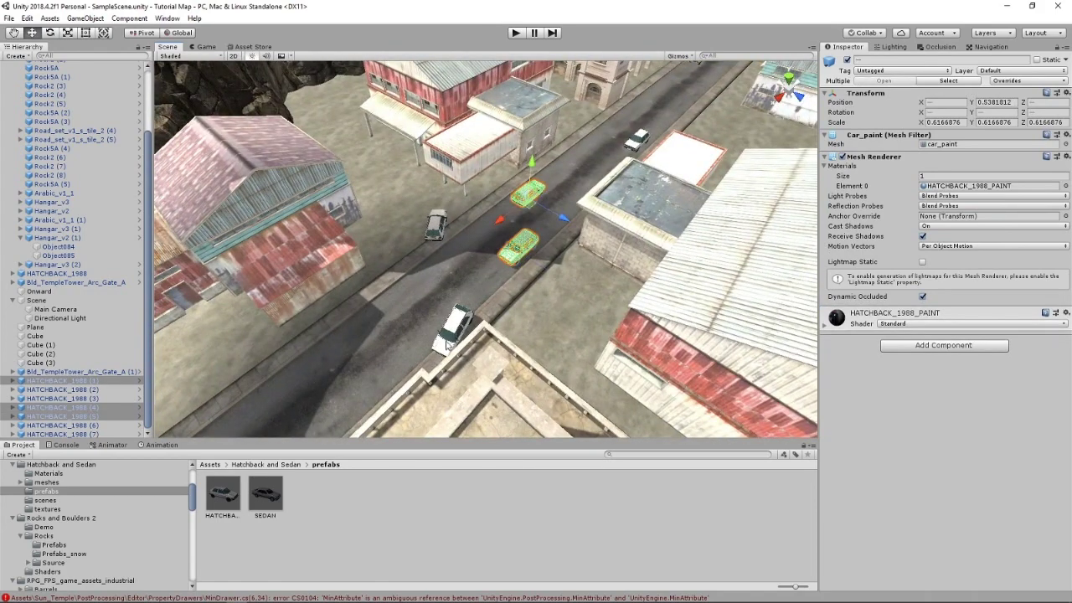
shift+click(452, 328)
shift+click(435, 225)
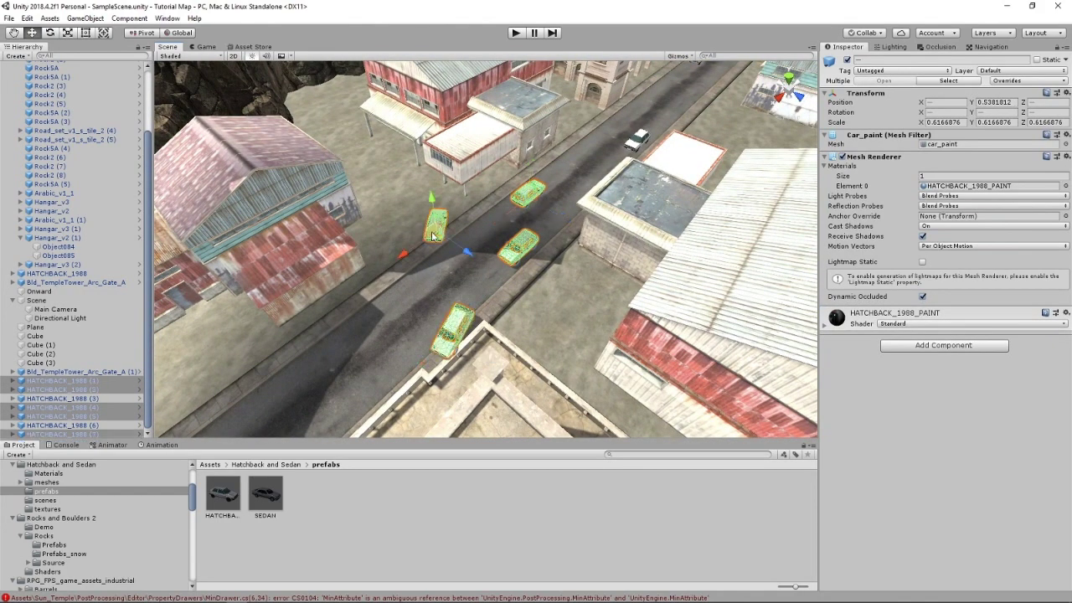
key(ctrl+d)
drag(426, 365, 196, 493)
right_drag(424, 291, 193, 354)
alt+drag(194, 355, 228, 314)
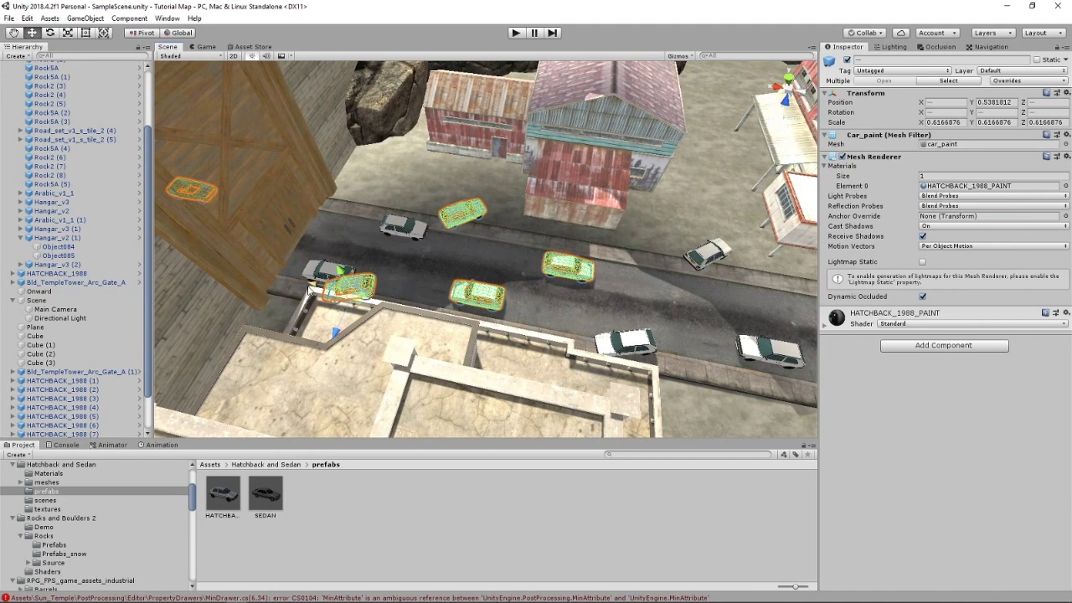
Step: Move HATCHBACK_1988 (11) off the road to X 37.36, Z -6.66, and HATCHBACK_1988 (9) to X 44.93, Z 10.1 with a Y rotation of about 31
click(473, 211)
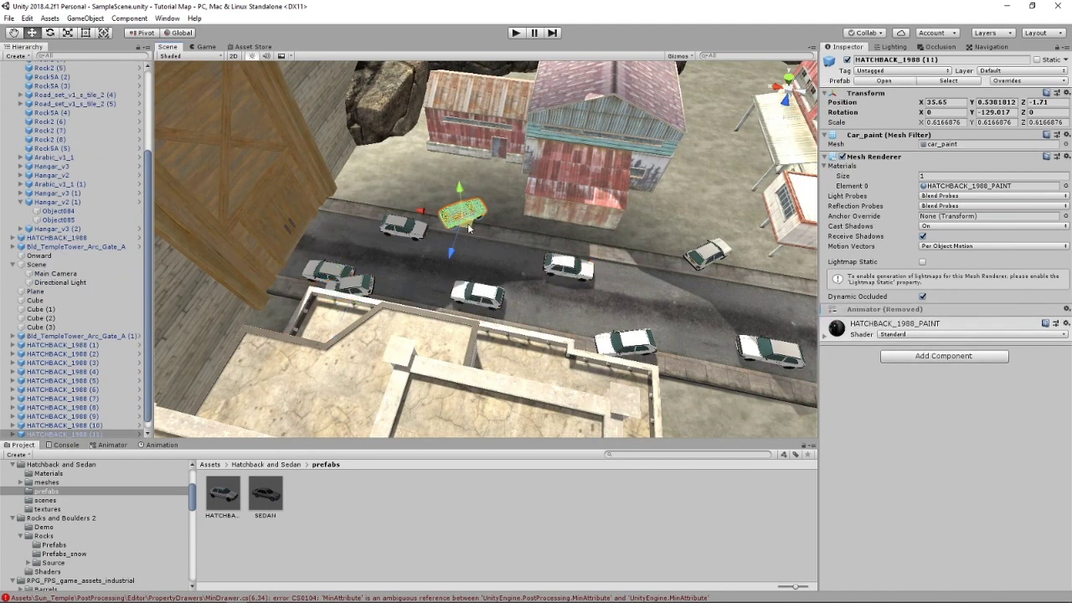
mouse_move(469, 228)
mouse_down()
mouse_move(557, 339)
mouse_move(364, 199)
mouse_move(408, 182)
mouse_move(470, 179)
mouse_move(465, 185)
mouse_up()
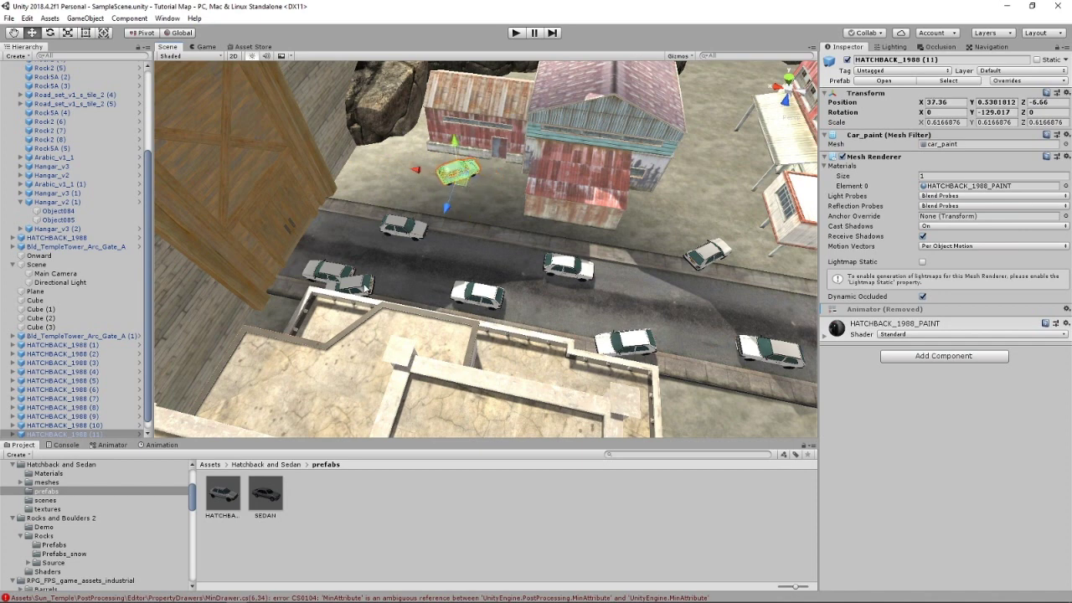
click(364, 288)
mouse_move(364, 289)
mouse_down()
mouse_move(452, 183)
mouse_move(490, 255)
mouse_move(569, 314)
mouse_move(354, 284)
mouse_up()
right_drag(355, 283, 267, 193)
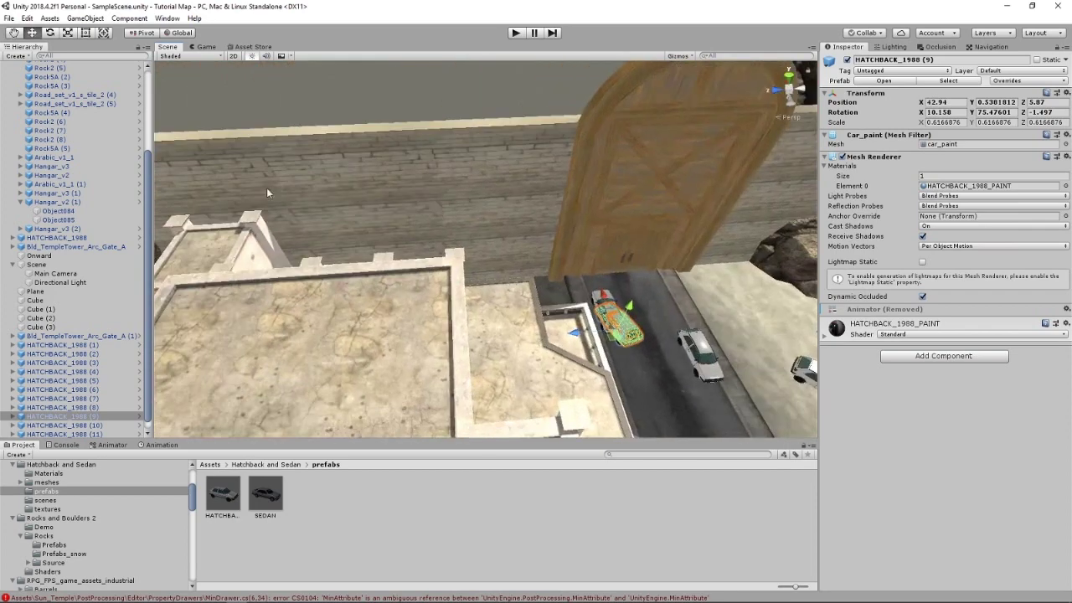
right_drag(523, 190, 374, 306)
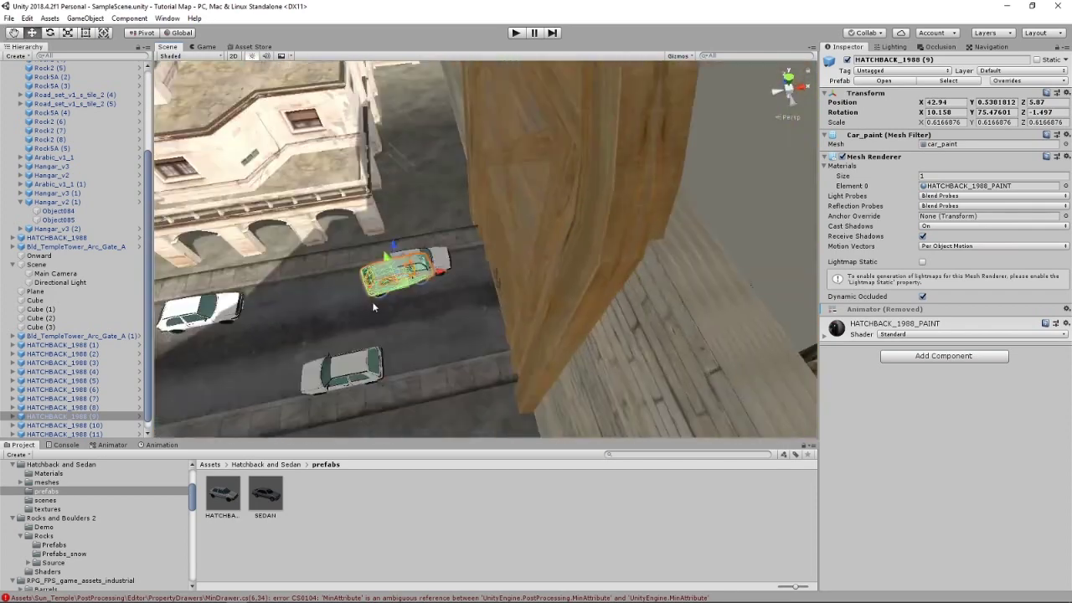
middle_drag(374, 306, 444, 299)
drag(448, 289, 547, 212)
click(50, 33)
right_drag(382, 256, 466, 211)
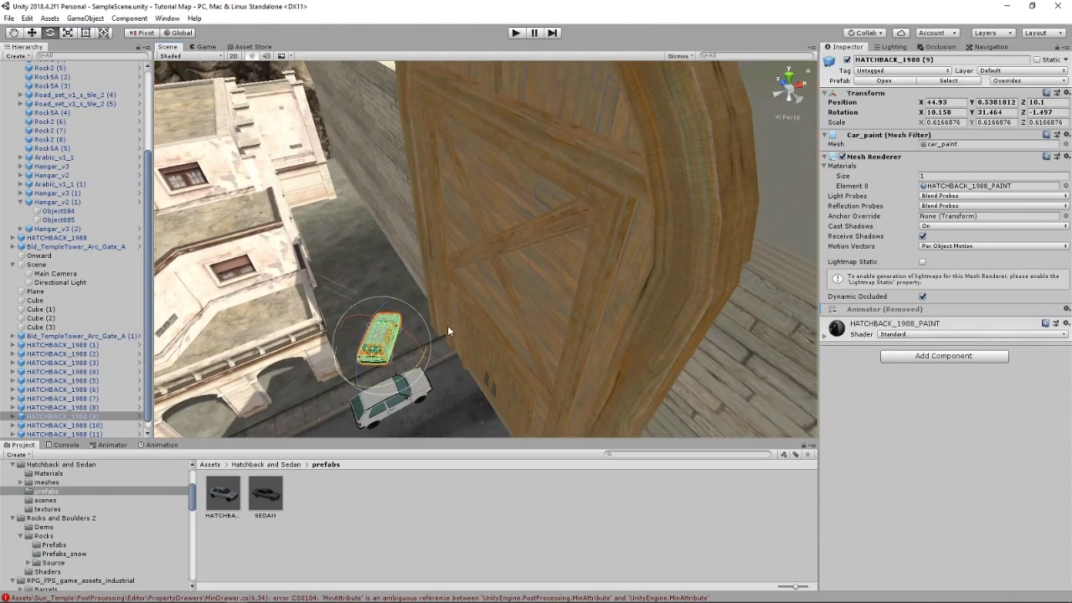
Step: Level HATCHBACK_1988 (2) on the curb by setting its X and Z rotation to 0
right_drag(422, 360, 344, 385)
right_drag(389, 322, 214, 219)
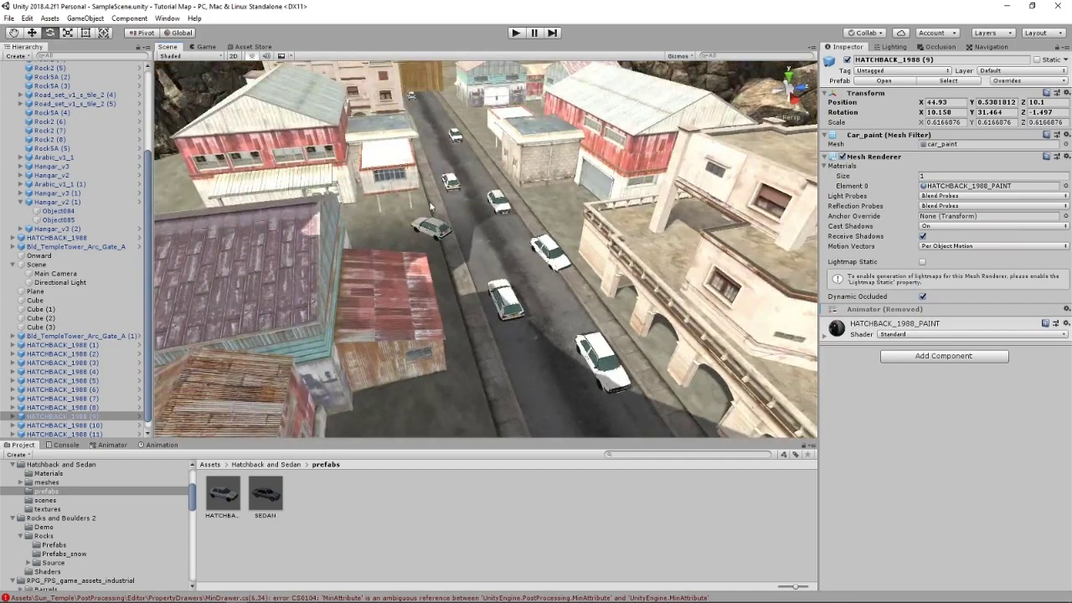
mouse_move(431, 207)
alt+mouse_down()
mouse_move(440, 219)
mouse_move(447, 200)
mouse_move(518, 338)
mouse_move(572, 351)
mouse_move(649, 286)
alt+mouse_up()
click(596, 254)
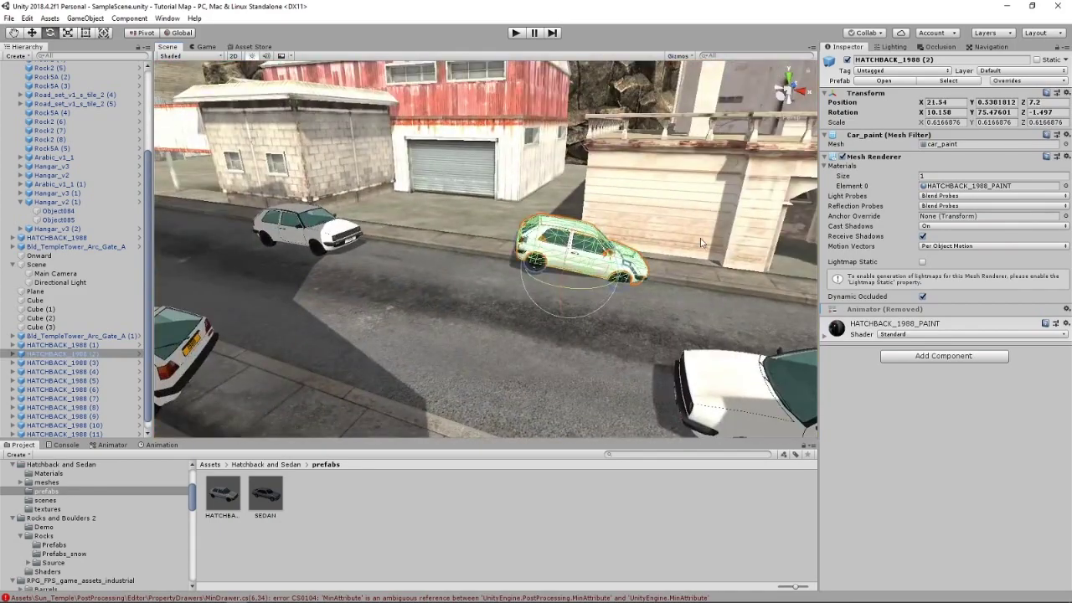
click(1053, 111)
text(0)
click(947, 112)
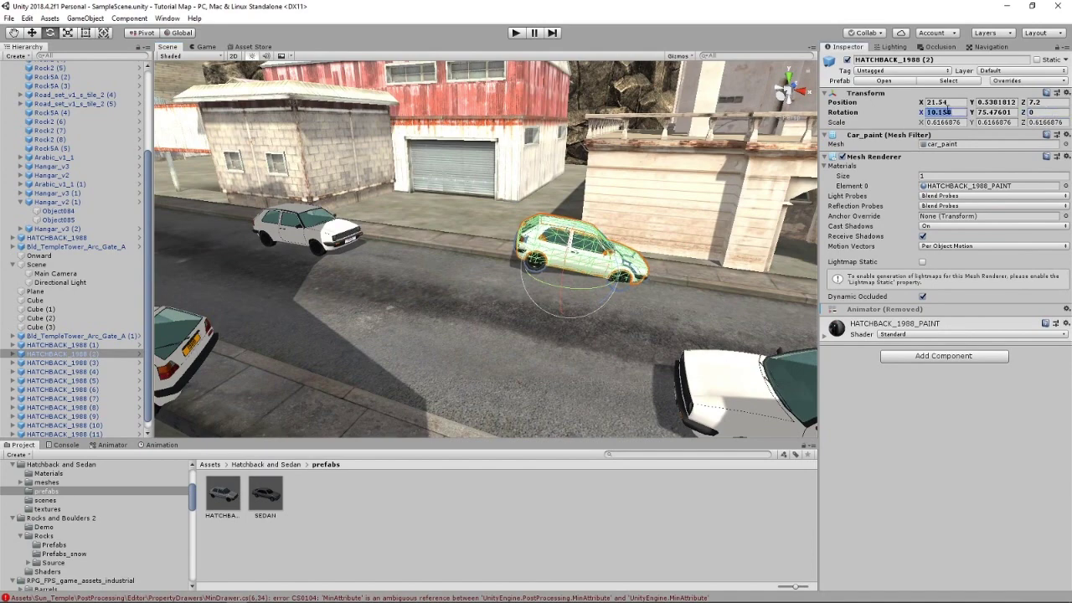
text(0)
Step: Shift the original hatchback to X -11.33 and add two copies of it along the same lane towards the far gate
mouse_move(542, 183)
right_down()
mouse_move(484, 272)
mouse_move(521, 311)
mouse_move(488, 344)
mouse_move(465, 312)
mouse_move(469, 330)
mouse_move(416, 361)
mouse_move(557, 316)
mouse_move(570, 238)
mouse_move(657, 5)
mouse_move(193, 381)
mouse_move(312, 286)
mouse_move(445, 231)
right_up()
click(507, 343)
key(w)
key(s)
double_click(56, 237)
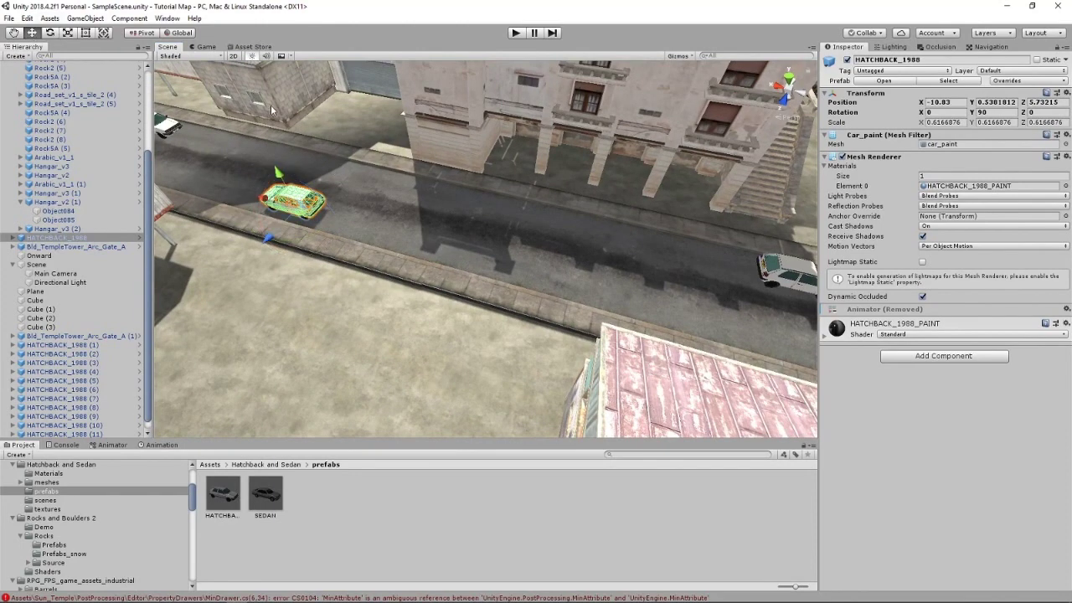
mouse_move(263, 201)
mouse_down()
mouse_move(379, 245)
mouse_move(266, 214)
mouse_up()
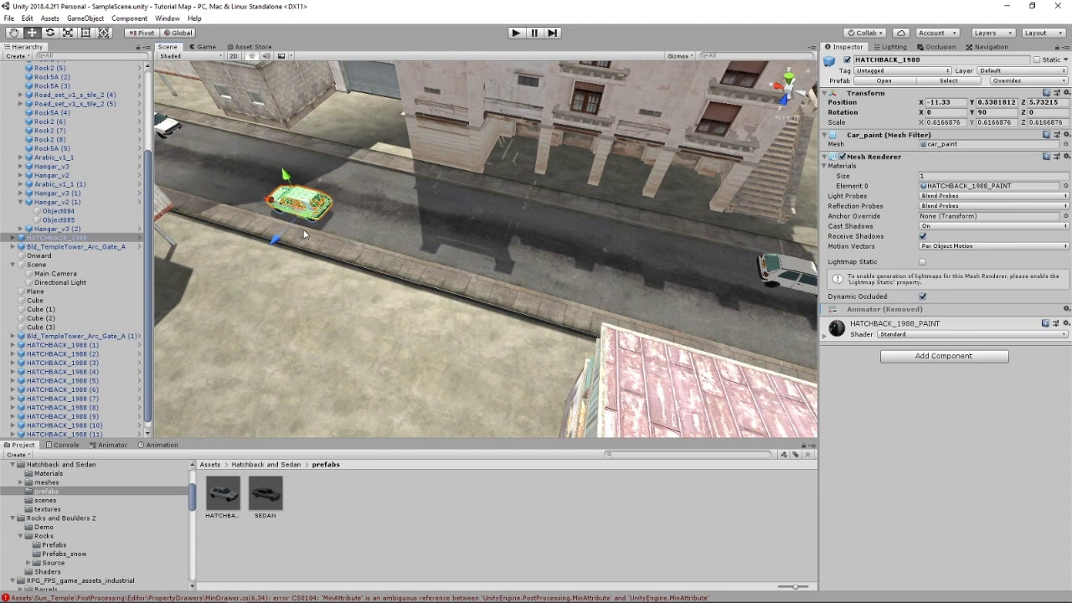
key(ctrl+d)
mouse_move(301, 207)
mouse_down()
mouse_move(429, 267)
mouse_move(349, 237)
mouse_up()
key(ctrl+d)
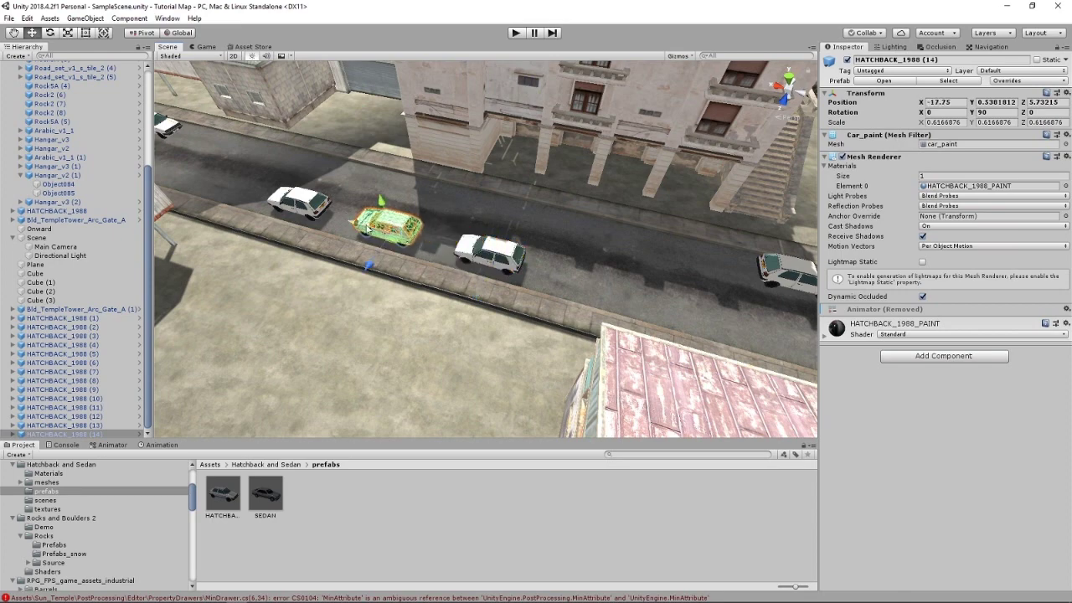
Step: Turn the original hatchback to a Y rotation of about 73 and move it to X -13.96, Z 6.21, close to the next car
right_drag(581, 252, 652, 275)
click(179, 270)
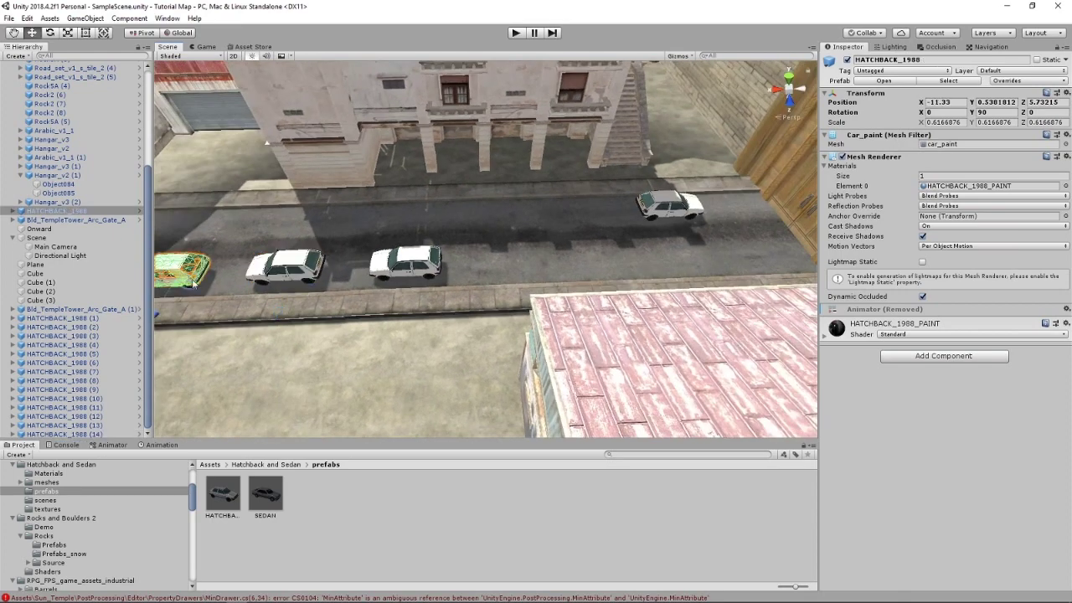
click(52, 33)
right_drag(369, 155, 276, 201)
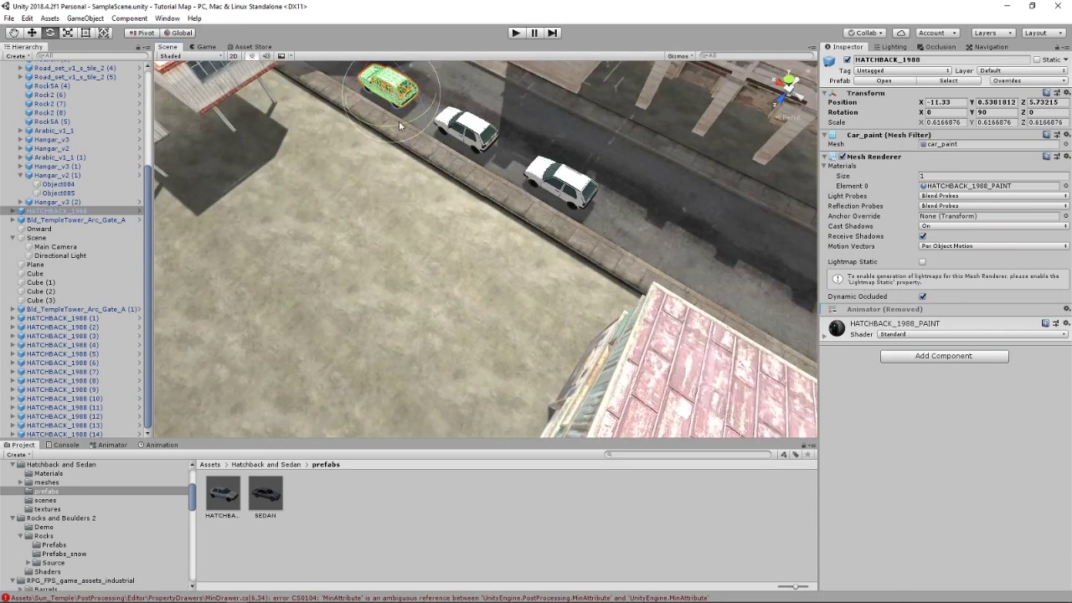
mouse_move(398, 120)
mouse_down()
mouse_move(467, 113)
mouse_move(393, 107)
mouse_up()
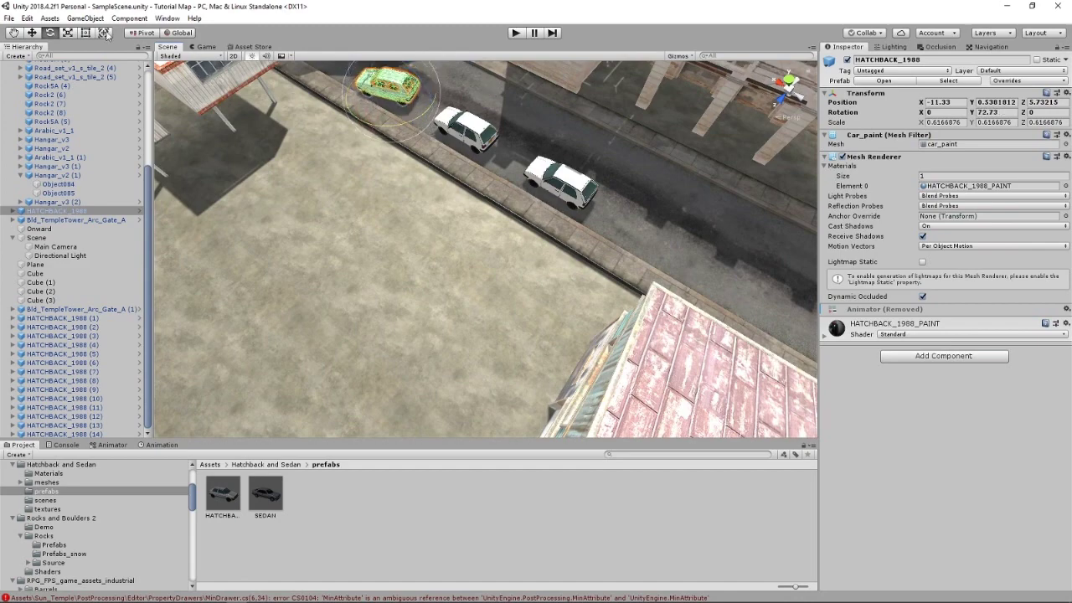
key(w)
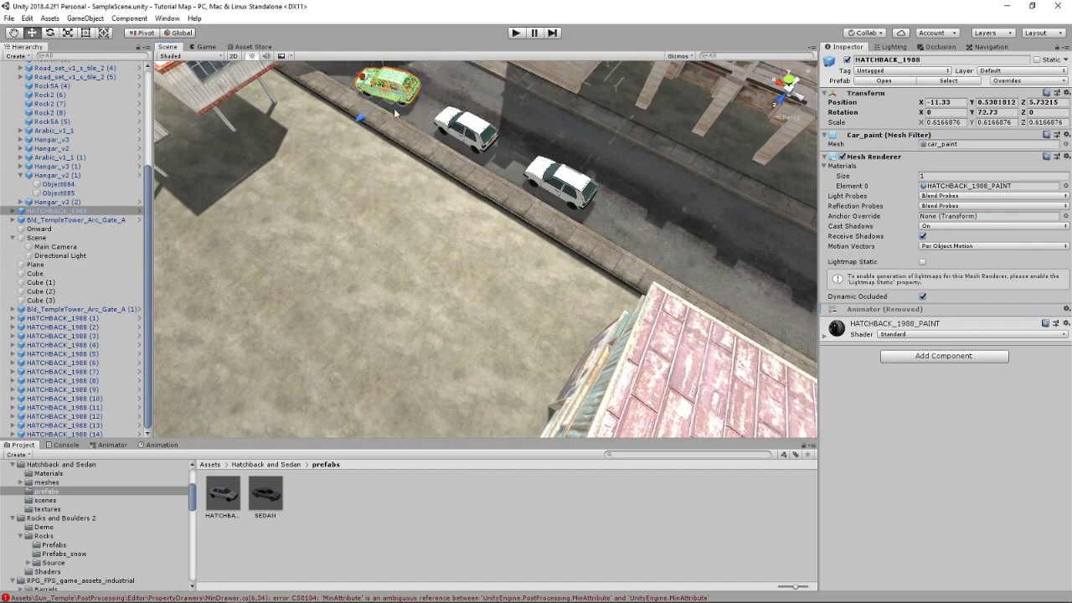
click(393, 108)
click(387, 104)
drag(388, 103, 415, 128)
click(49, 32)
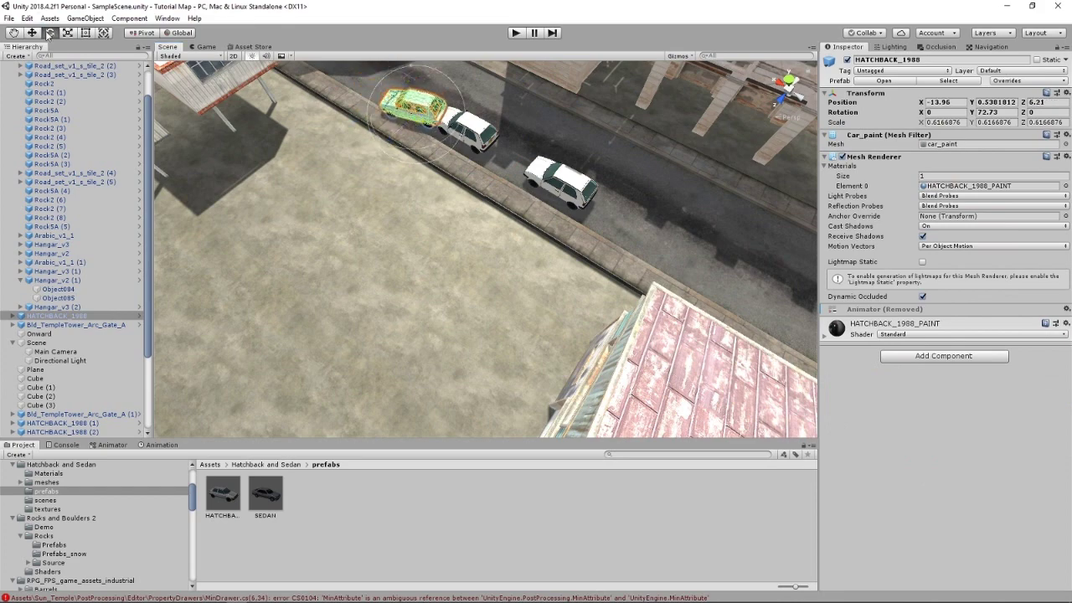
Step: Move HATCHBACK_1988 (14) away from the turned hatchback to X -19.43, Z 5.46
click(602, 137)
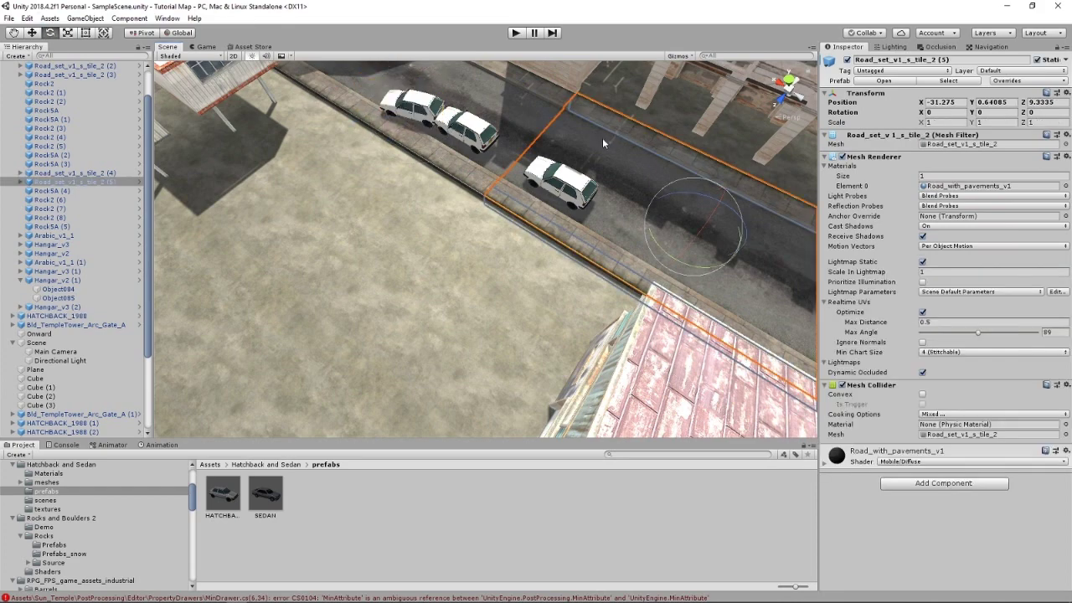
click(466, 130)
click(32, 32)
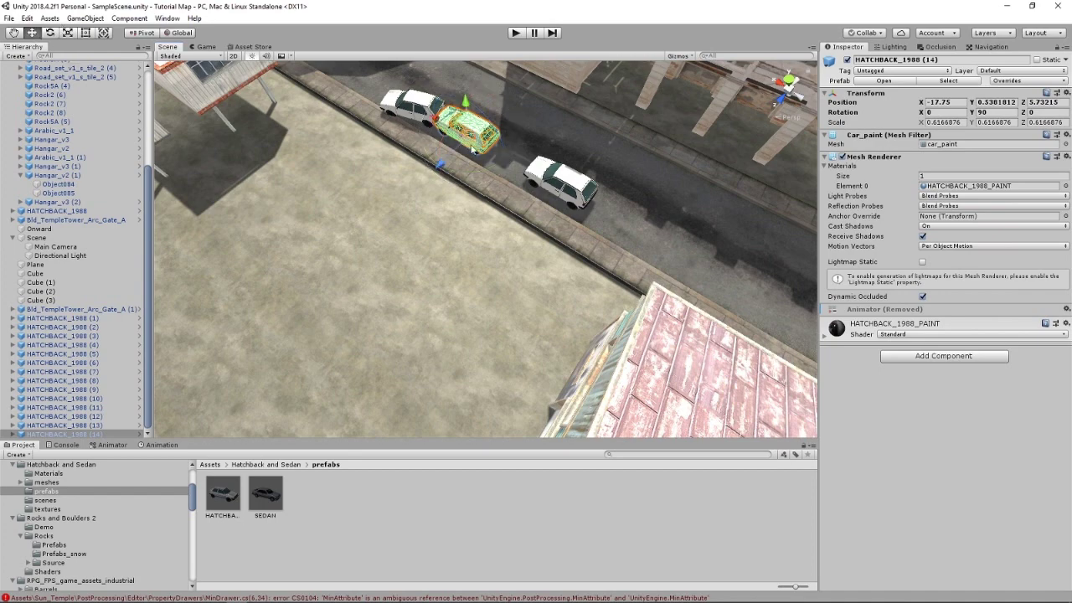
drag(467, 145, 497, 158)
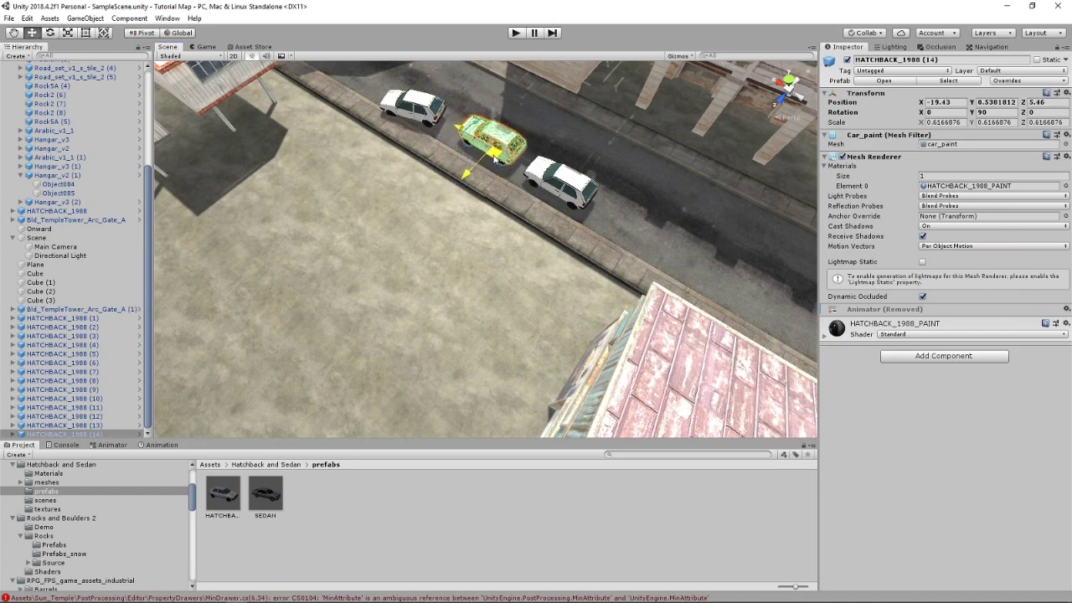
Step: Open the hatchback prefab, examine the mesh of its COLLIDER object around the door and windows, and return to the scene
mouse_move(485, 175)
right_down()
mouse_move(544, 126)
mouse_move(438, 137)
right_up()
alt+drag(438, 138, 450, 219)
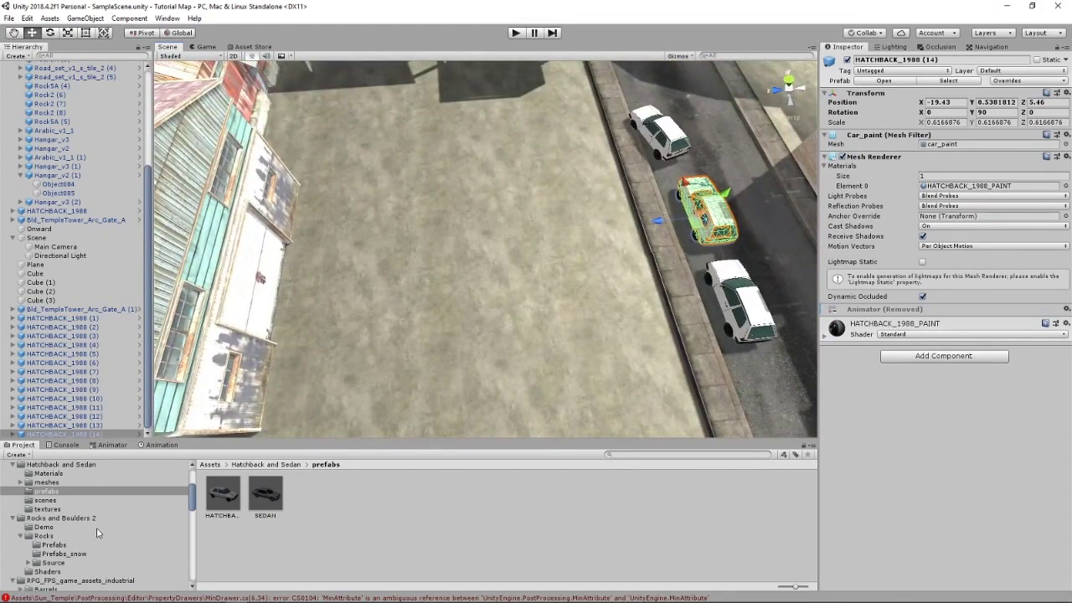
click(879, 81)
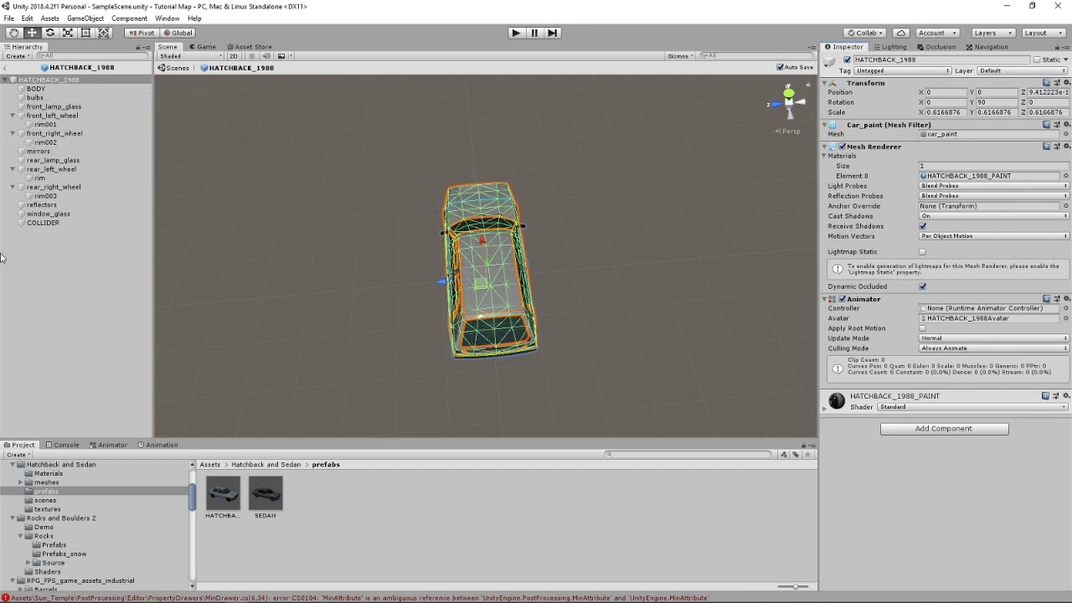
right_drag(310, 304, 476, 314)
scroll(640, 186, up, 5)
scroll(476, 314, up, 8)
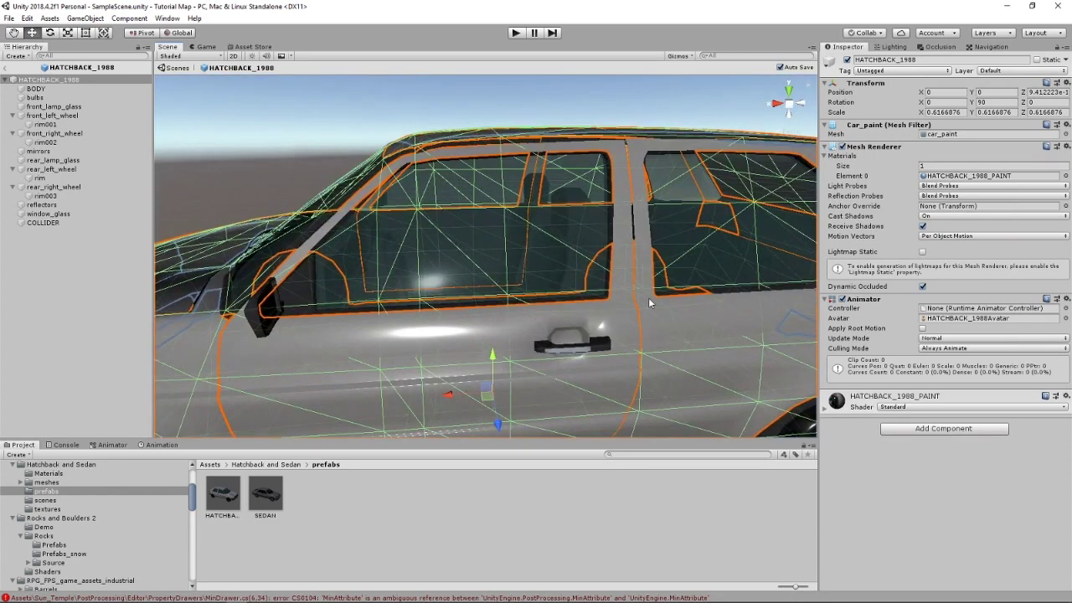
click(43, 223)
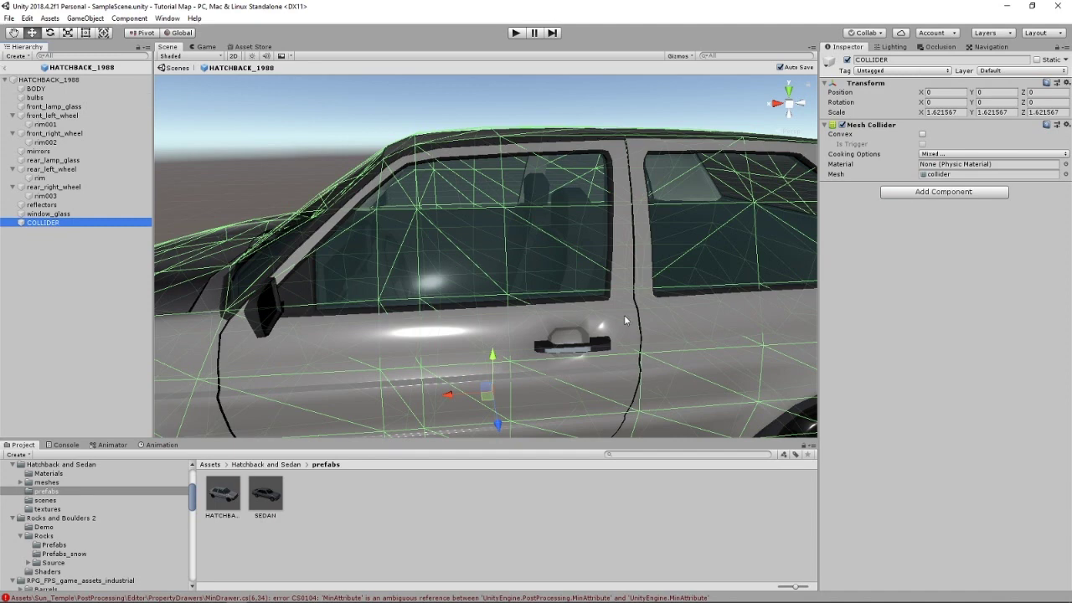
click(7, 69)
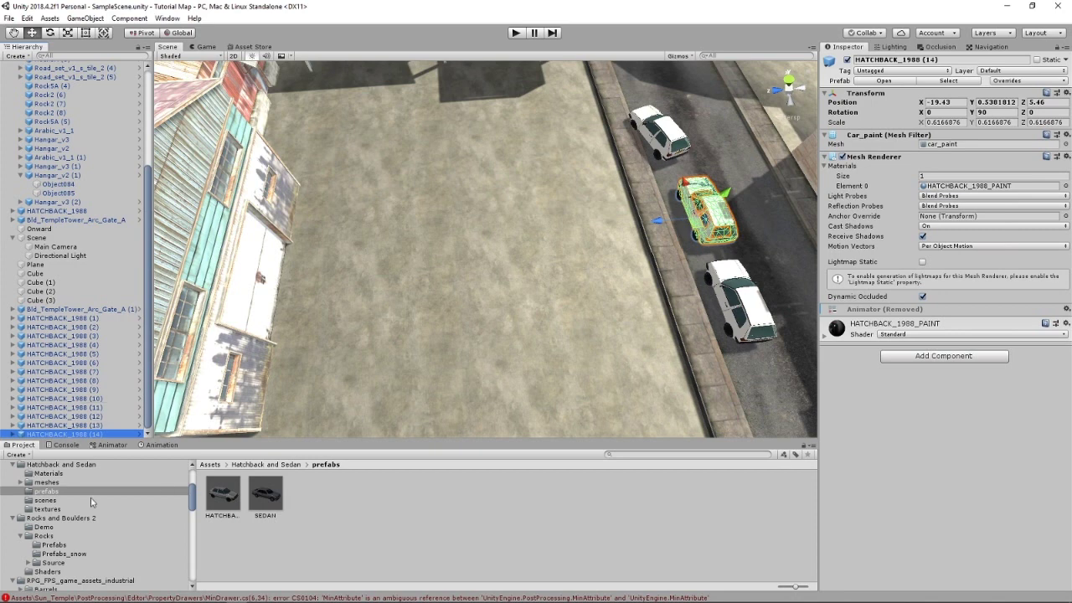
Step: Place the sandbags prefab from the FlamingSands assets on the open ground in front of the hangar's white door
scroll(37, 502, up, 3)
click(37, 554)
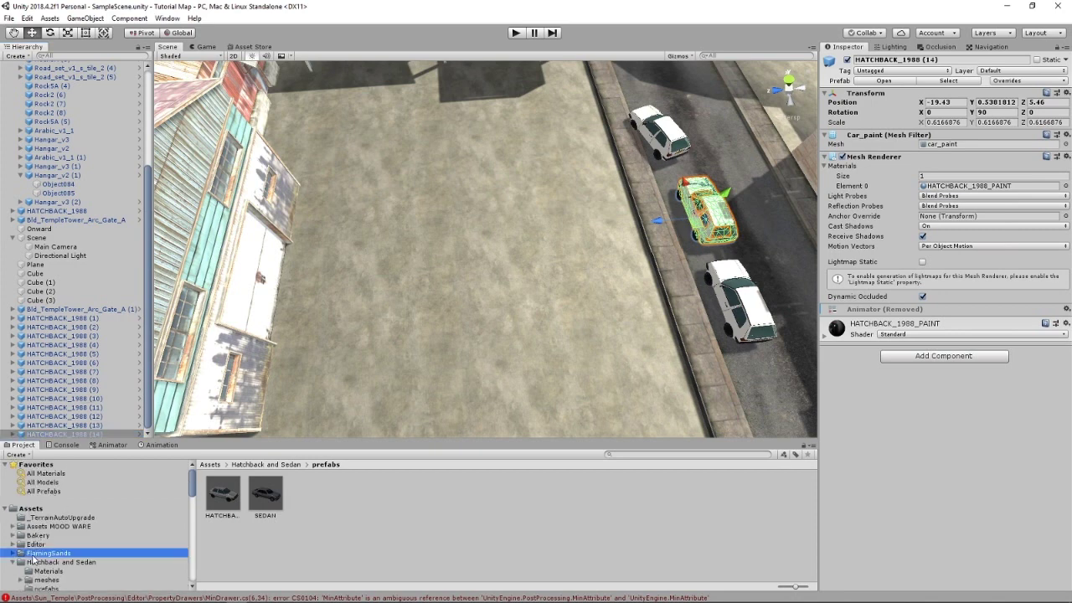
click(223, 505)
double_click(223, 502)
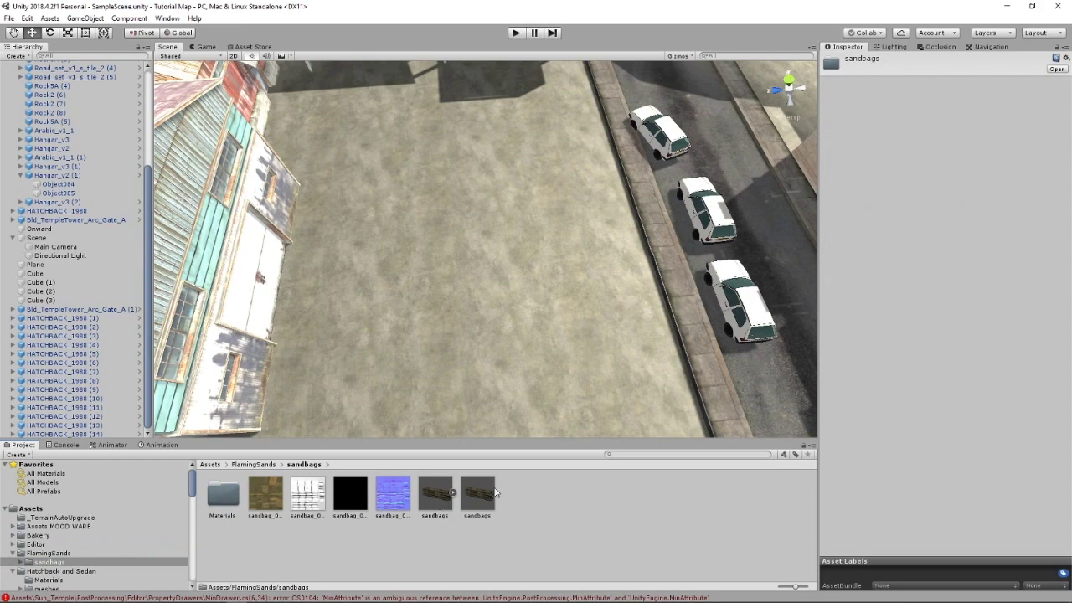
drag(484, 494, 352, 234)
alt+drag(524, 212, 235, 151)
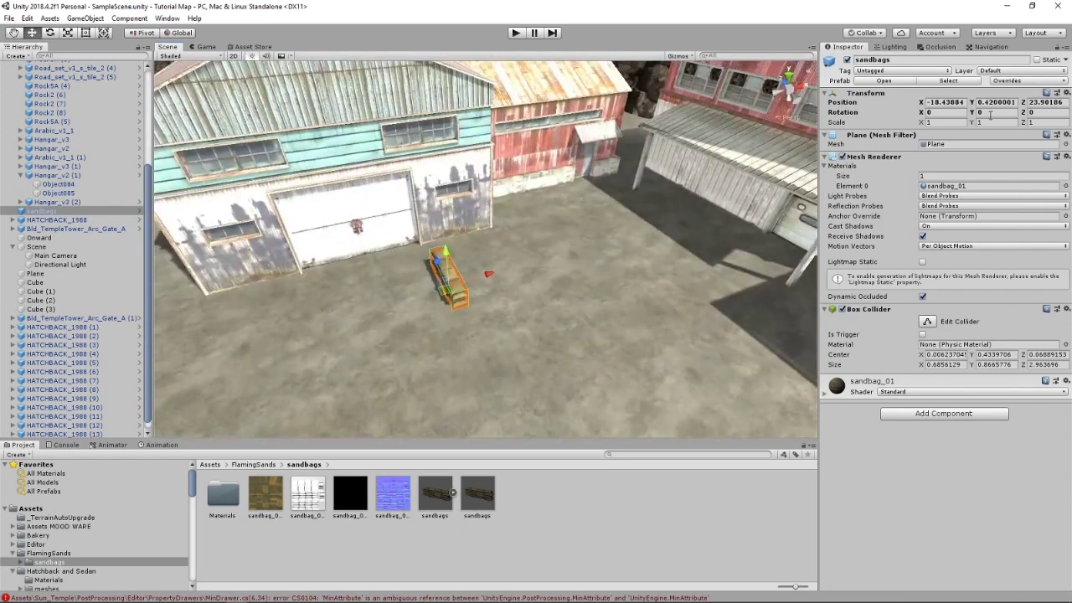
Step: Open the sandbags prefab and replace its Box Collider with a Mesh Collider
click(893, 81)
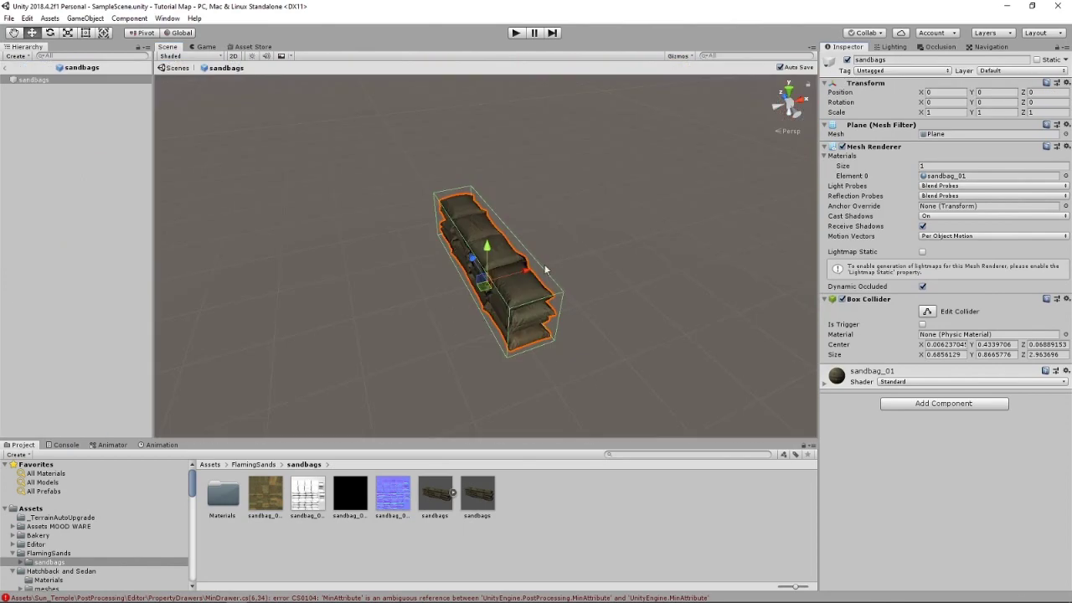
click(1066, 299)
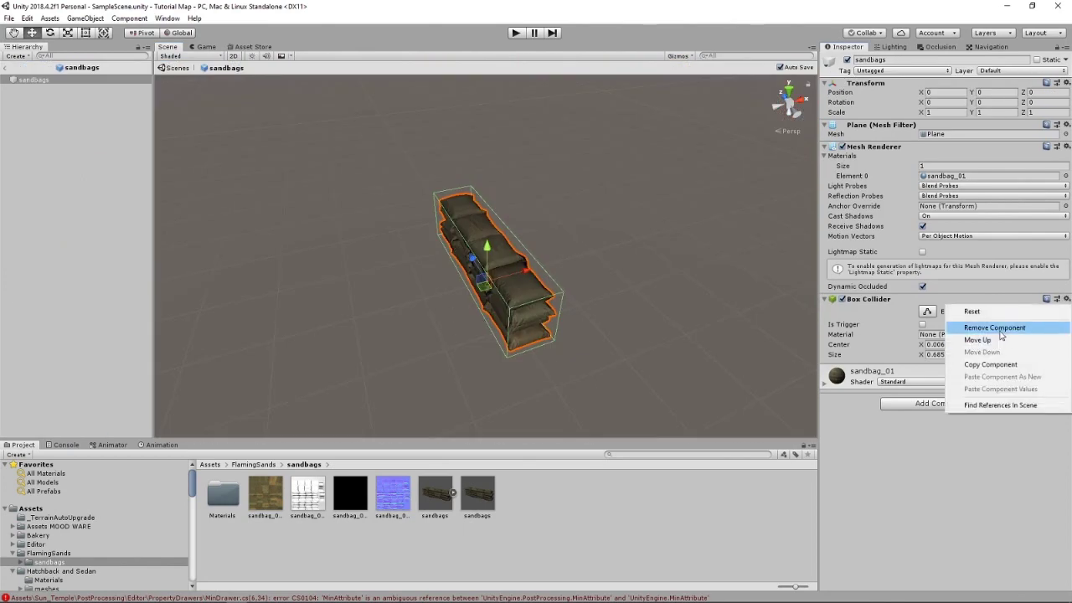
click(1002, 332)
click(898, 337)
text(m)
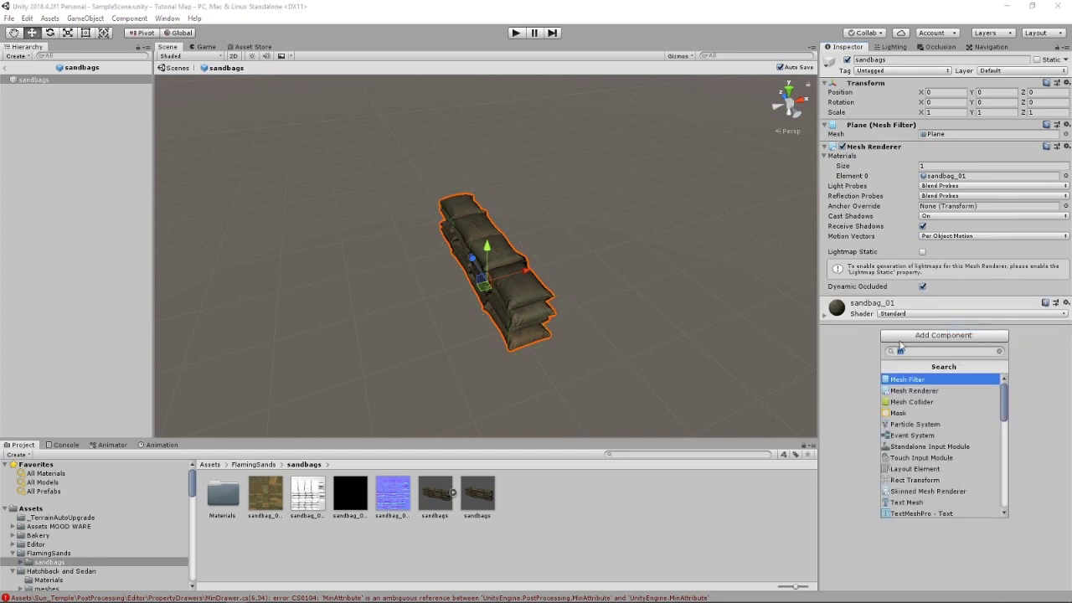
click(910, 402)
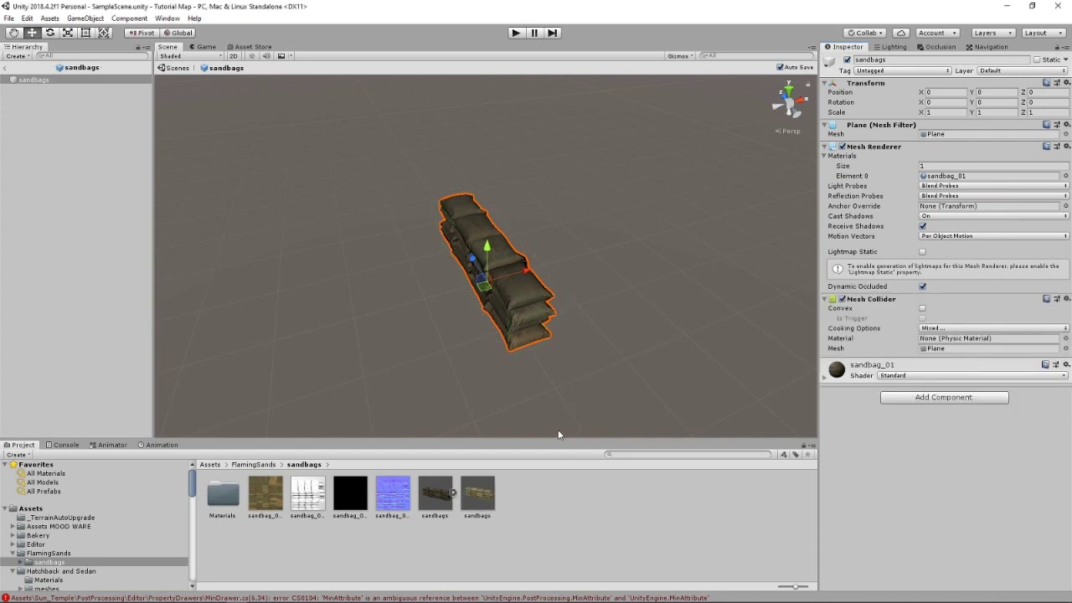
Step: Examine the sandbags prefab from the side along with its assigned material and mesh, and return to the scene
right_drag(456, 313, 592, 351)
key(Left)
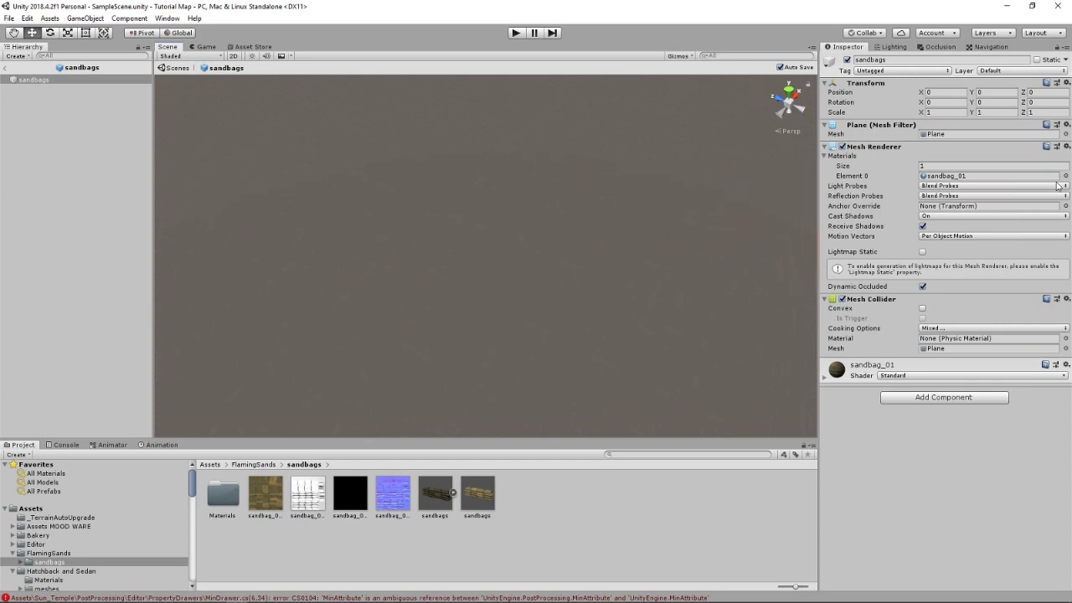
alt+drag(1066, 181, 1066, 174)
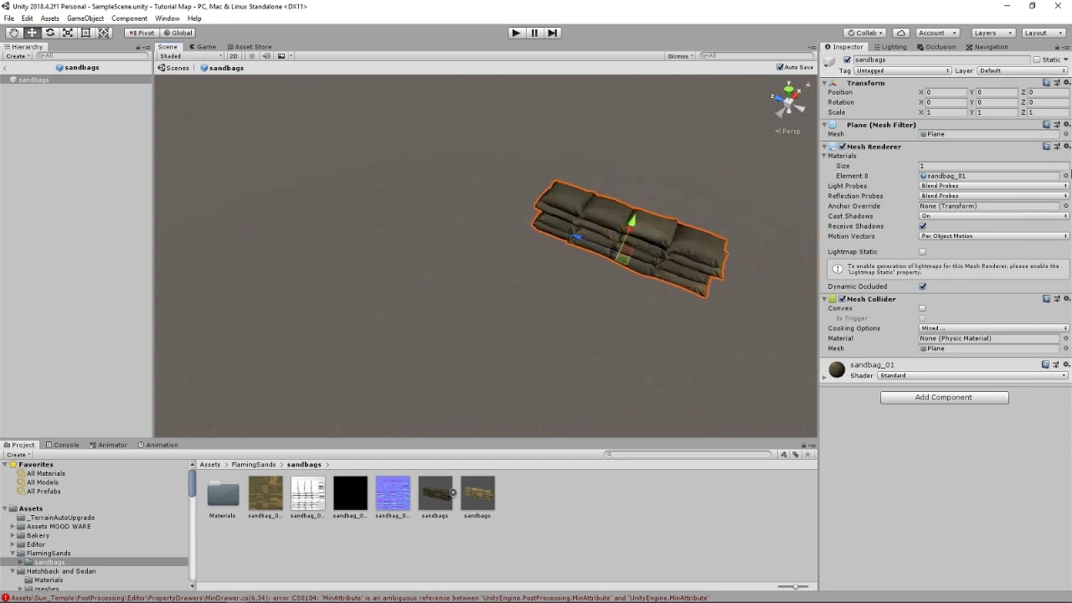
click(1065, 175)
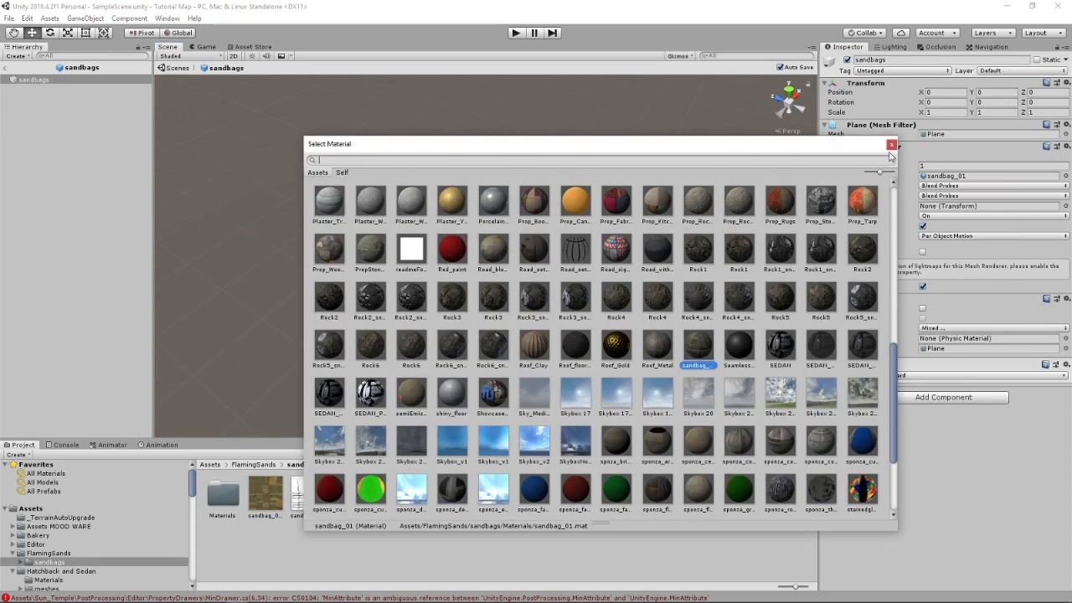
click(891, 145)
click(1065, 134)
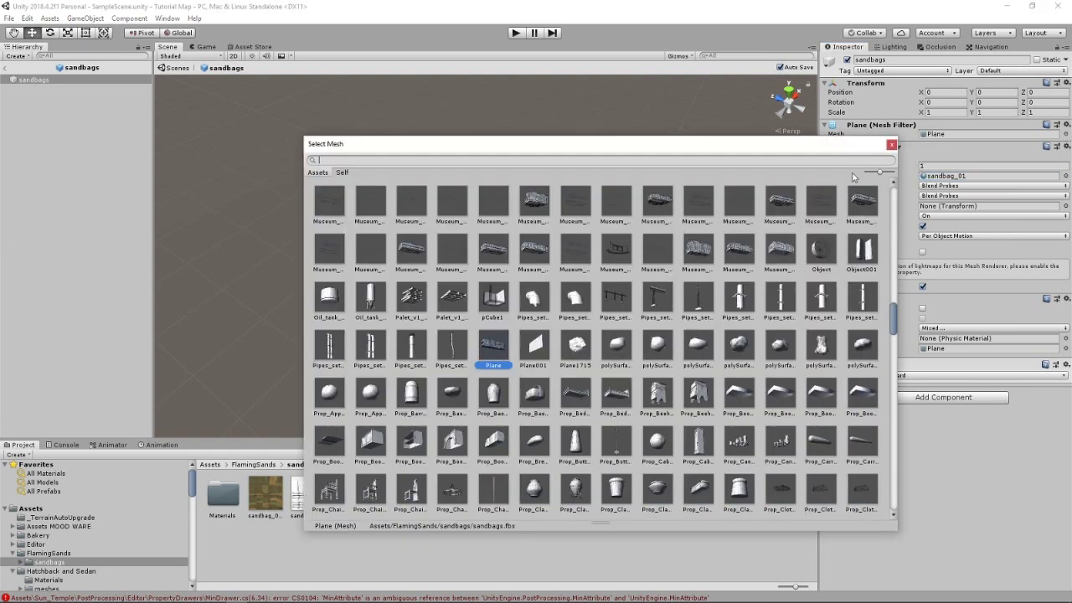
click(891, 145)
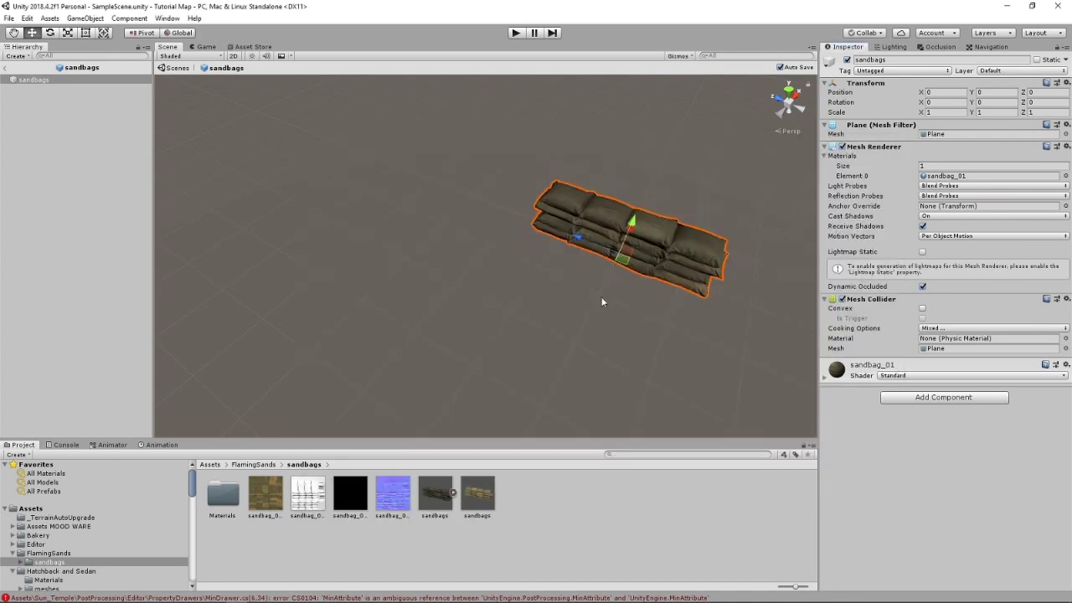
click(4, 68)
Step: Set the sandbags down on the ground beside the hangar door at X -18.407, Y 0.381, Z 24.331
right_drag(429, 311, 657, 308)
drag(694, 274, 692, 282)
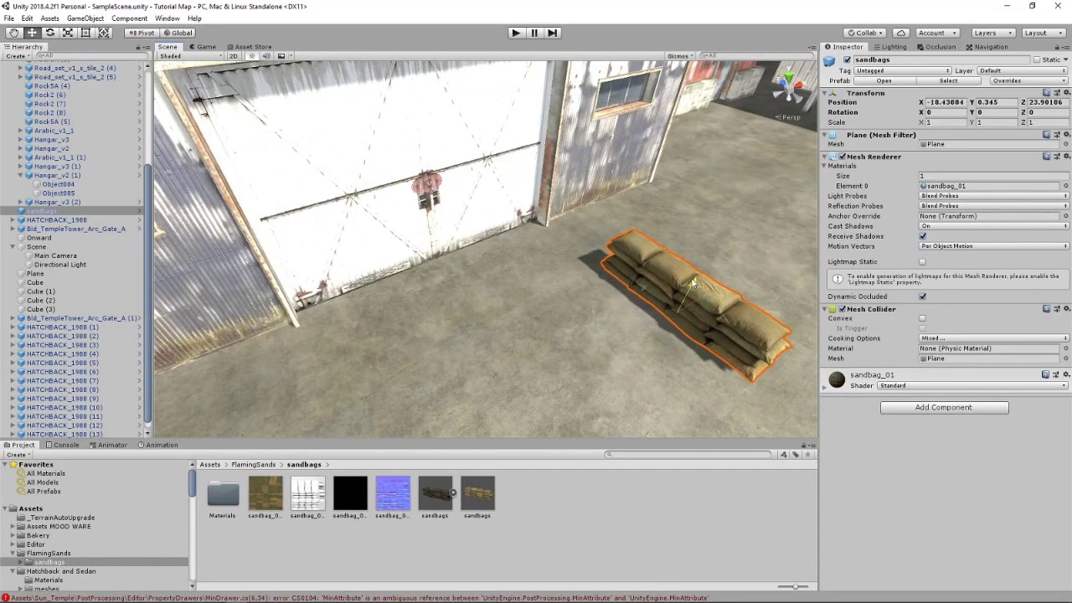
key(f)
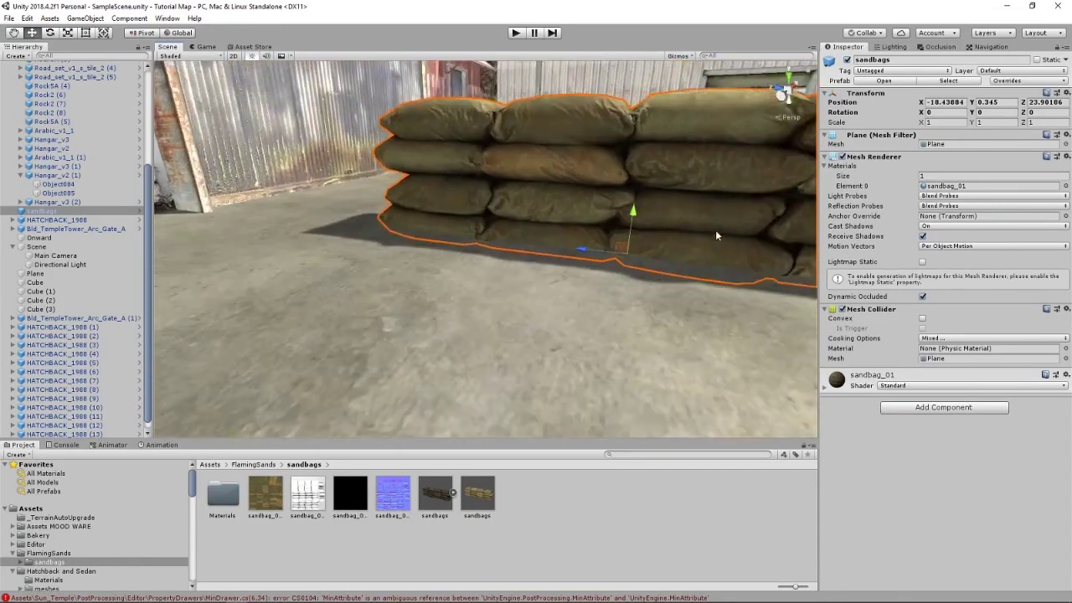
drag(442, 215, 385, 237)
alt+drag(586, 239, 507, 262)
scroll(508, 263, down, 8)
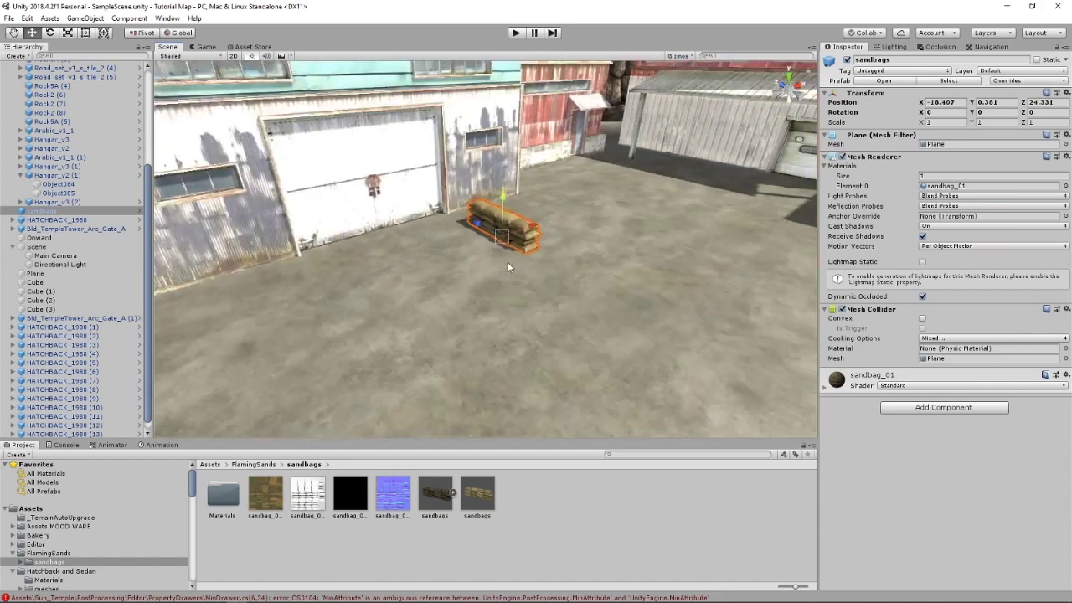
Step: Duplicate the sandbags and move the copy to X -24.91 on the opposite side of the hangar's white door
scroll(510, 263, down, 3)
scroll(575, 263, up, 4)
right_drag(574, 263, 537, 278)
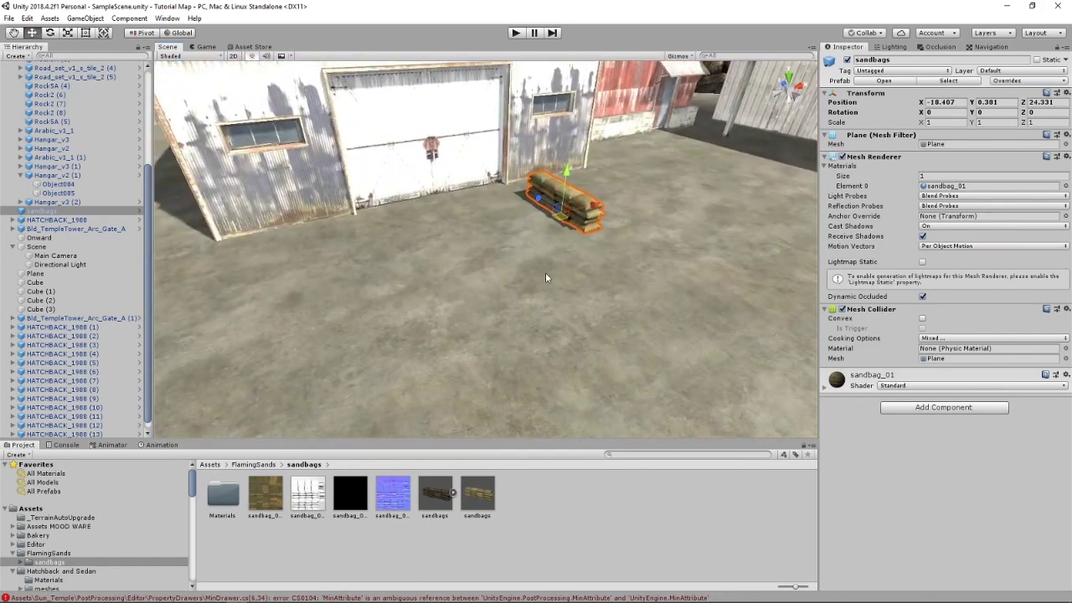
key(ctrl+d)
drag(569, 194, 426, 248)
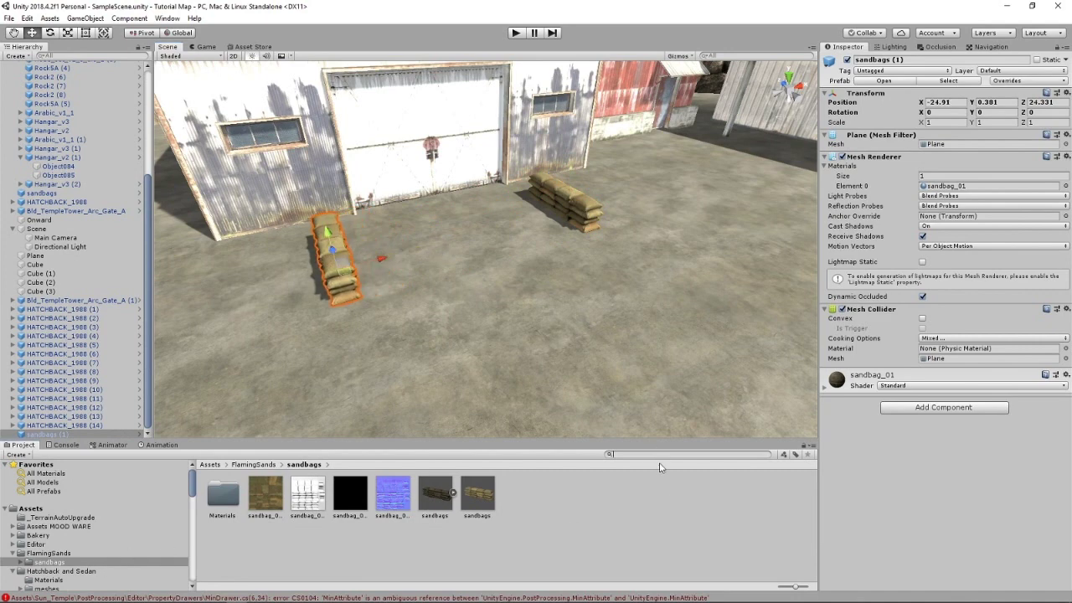
Step: Search the assets for "helper", open the Helpers folder and place the HumanScale_1.8M prefab beside the original sandbags
text(helpe)
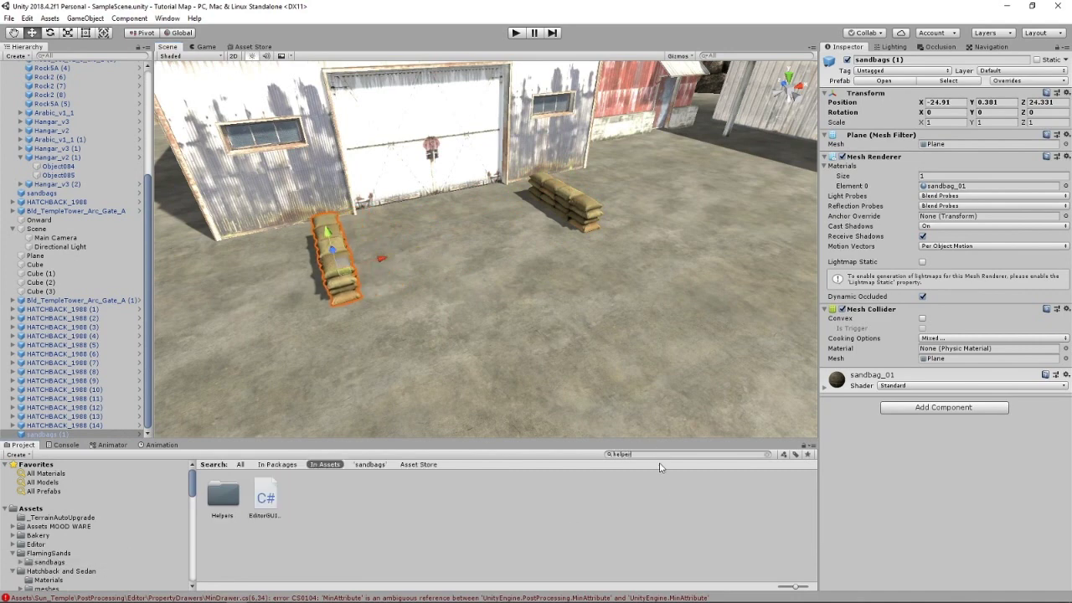
text(r)
double_click(223, 495)
drag(435, 494, 550, 243)
alt+drag(413, 302, 531, 346)
scroll(633, 364, up, 8)
scroll(530, 347, down, 3)
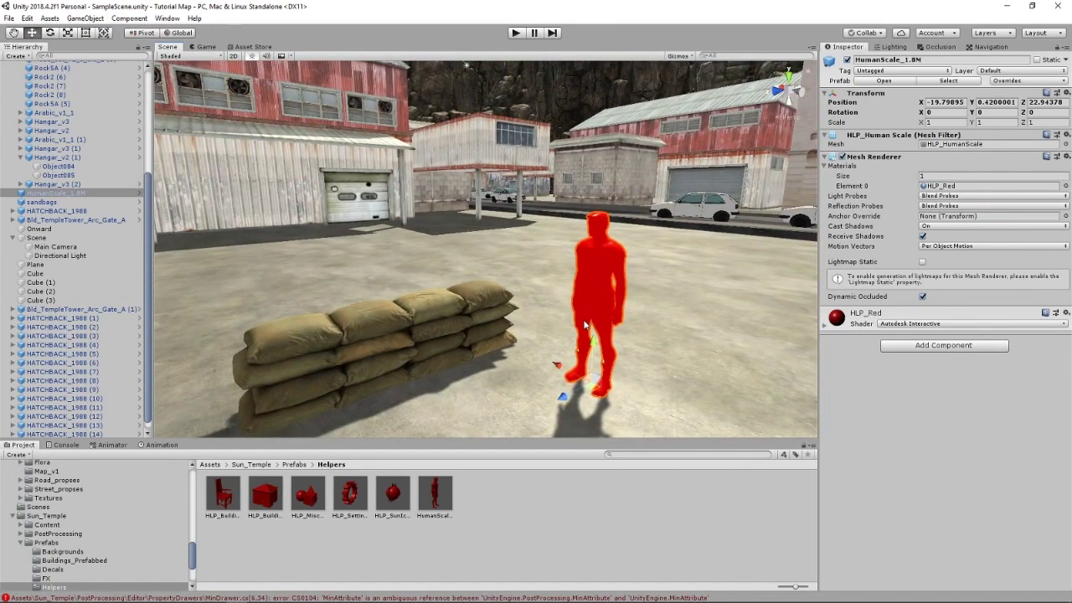
Step: Duplicate the sandbags next to the human figure and raise the copy to Y 1.104 as an upper layer
click(467, 330)
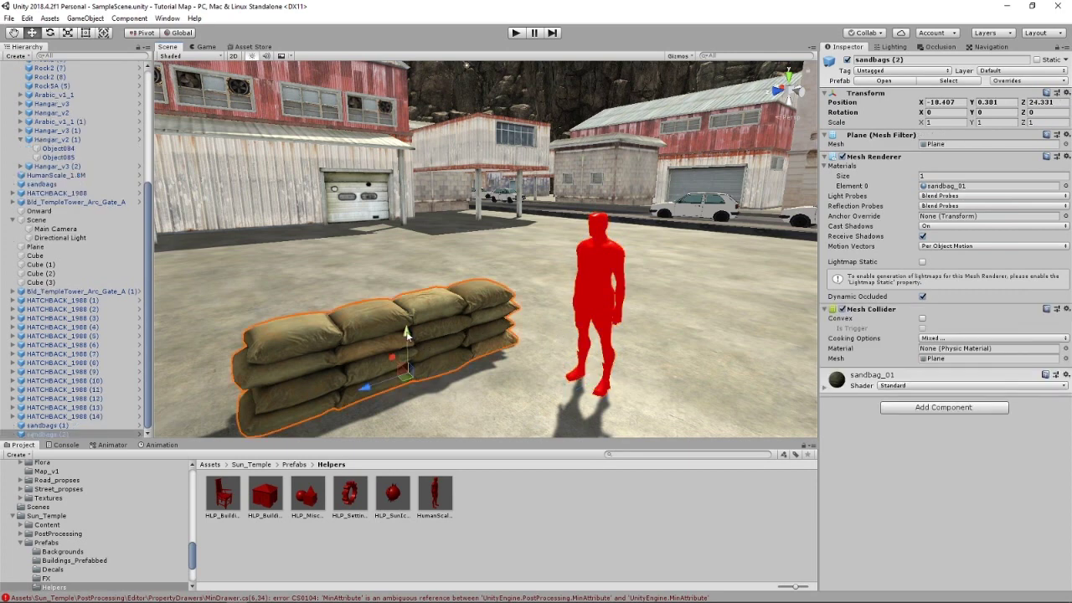
drag(405, 333, 399, 281)
right_drag(556, 211, 538, 251)
scroll(538, 251, up, 3)
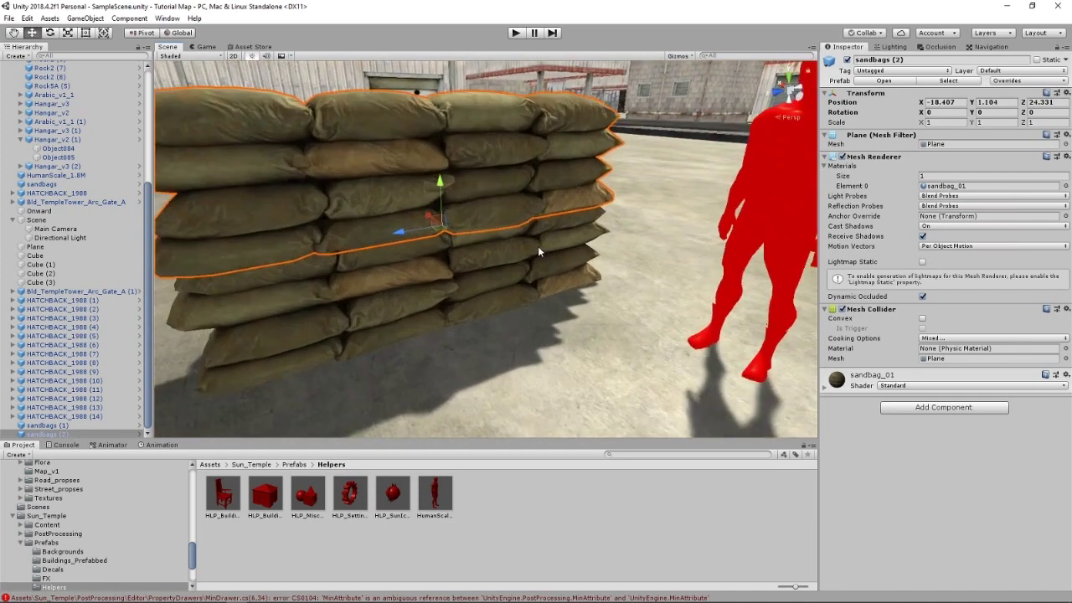
Step: Fit the upper sandbags onto the lower ones at Y 1.138, Z 24.399 and check the stack against the human figure
scroll(442, 273, up, 5)
mouse_move(368, 167)
mouse_down()
mouse_move(371, 139)
mouse_move(367, 154)
mouse_up()
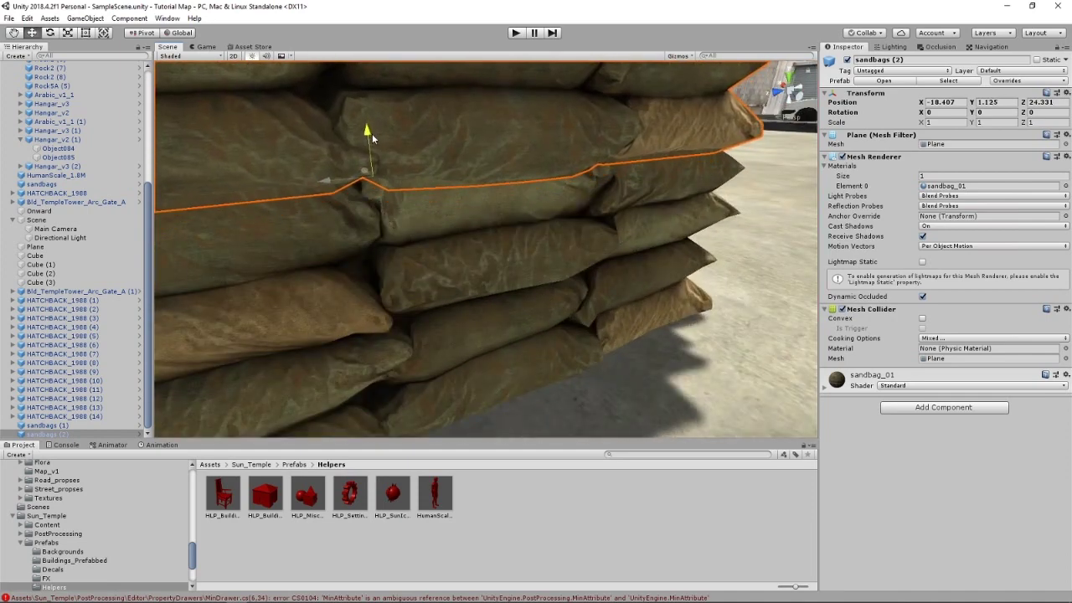
drag(327, 189, 298, 183)
scroll(355, 204, down, 10)
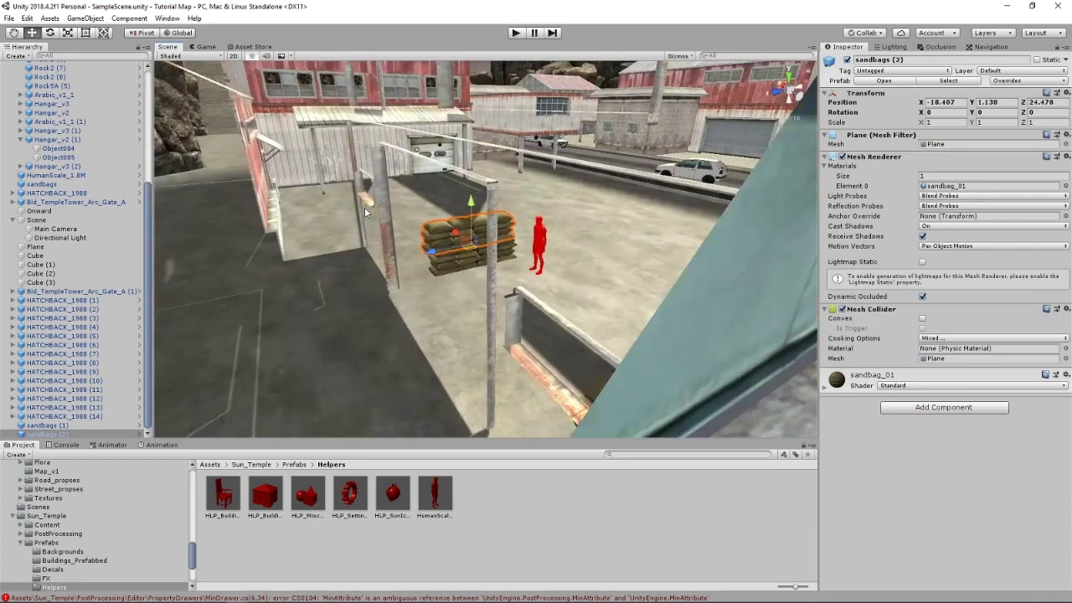
scroll(367, 222, up, 5)
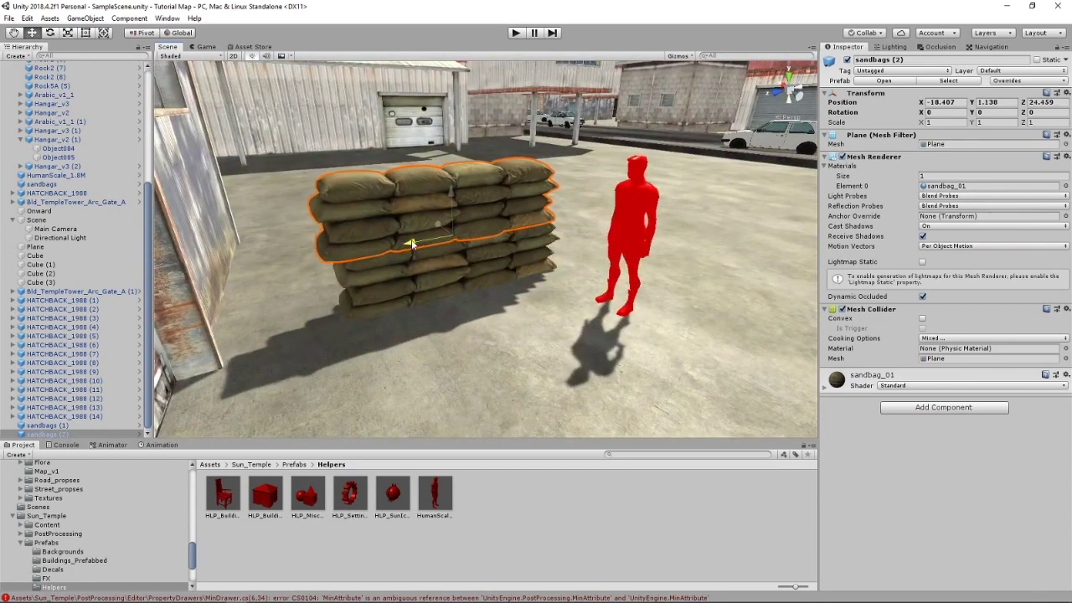
click(712, 267)
right_drag(683, 289, 589, 312)
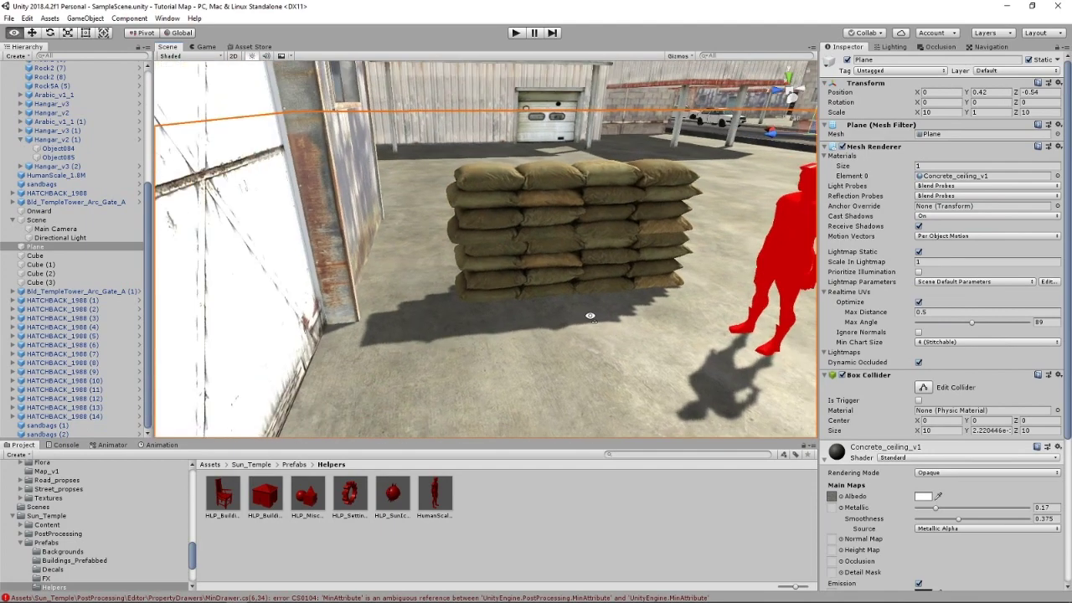
scroll(578, 310, up, 5)
scroll(572, 313, down, 8)
Step: Duplicate both layers of the sandbag stack and move the copy farther out from the hangar, keeping X at -18.407
click(502, 240)
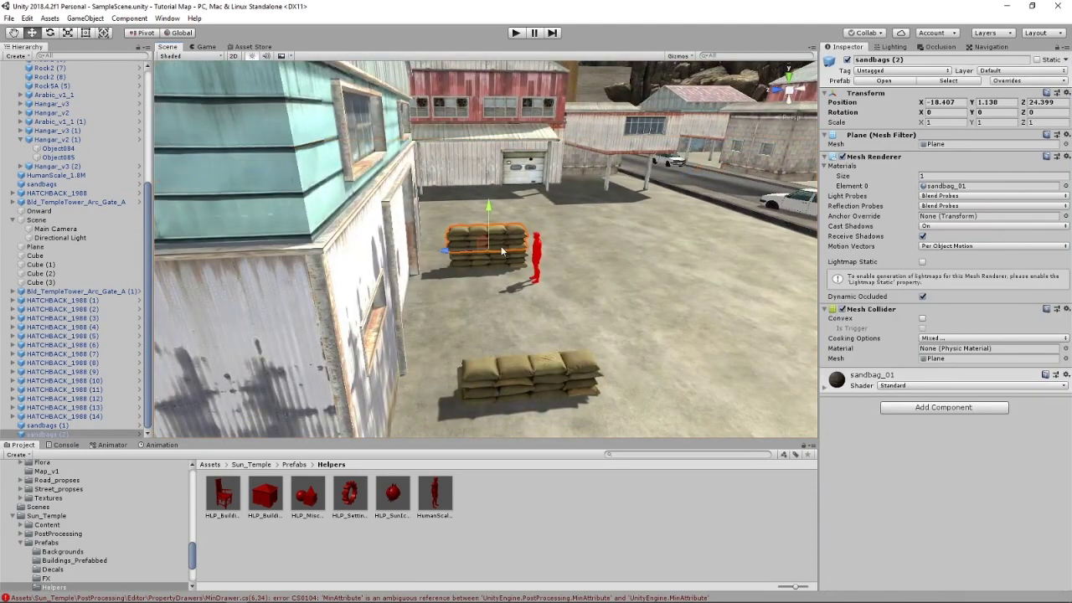
shift+click(507, 267)
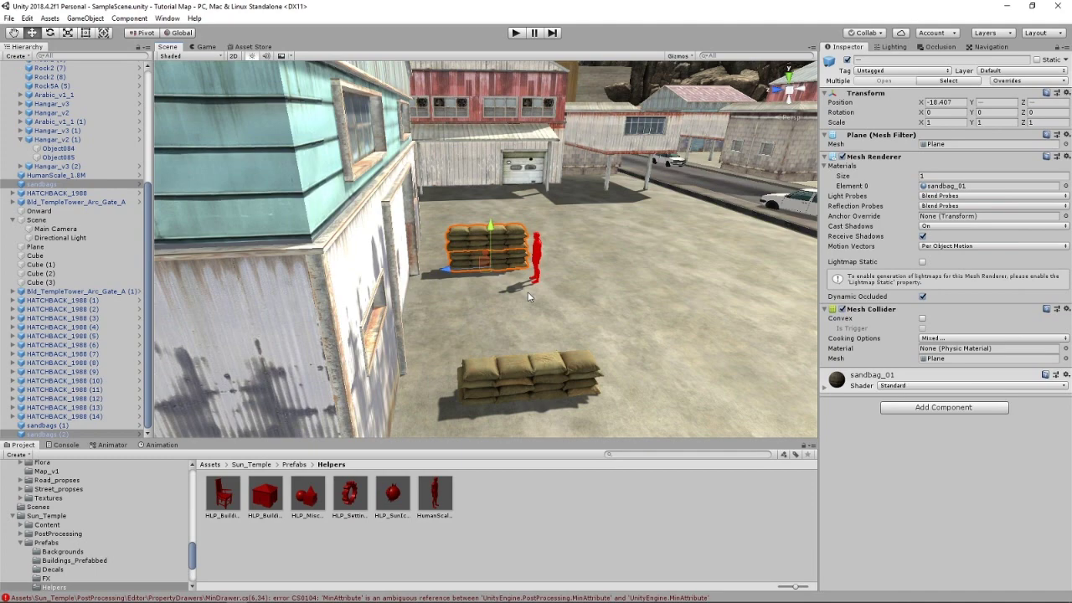
key(ctrl+d)
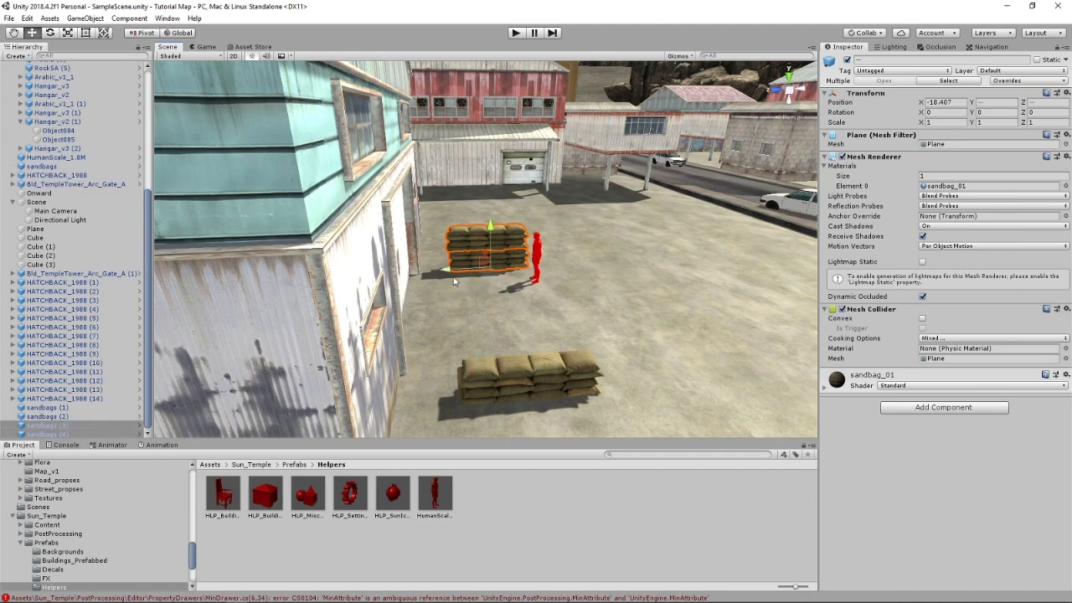
right_drag(591, 250, 394, 240)
key(s)
key(f)
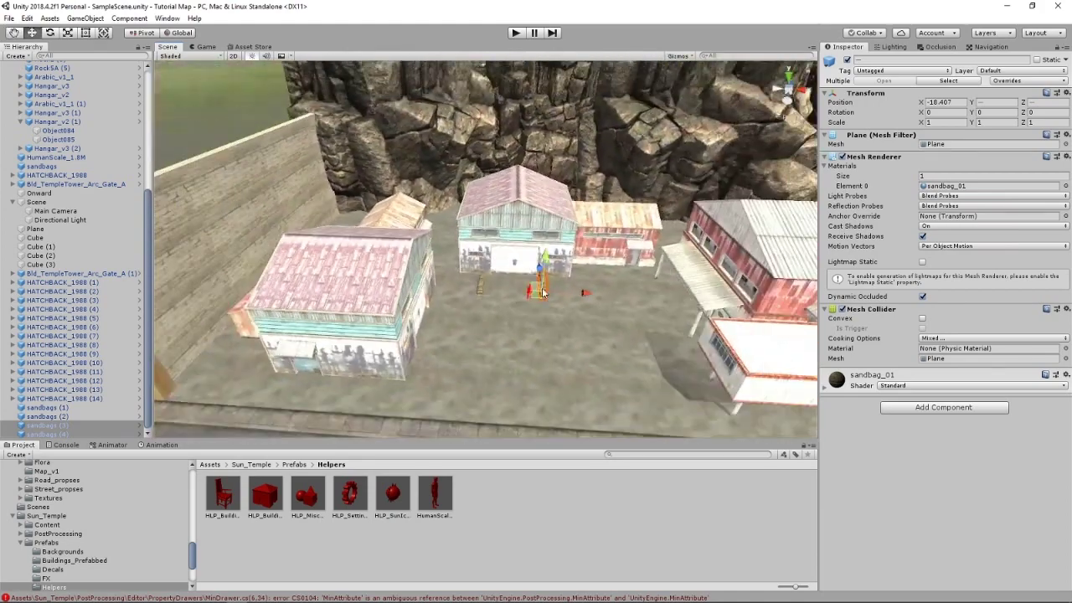
mouse_move(538, 298)
mouse_down()
mouse_move(536, 366)
mouse_move(539, 271)
mouse_move(541, 313)
mouse_up()
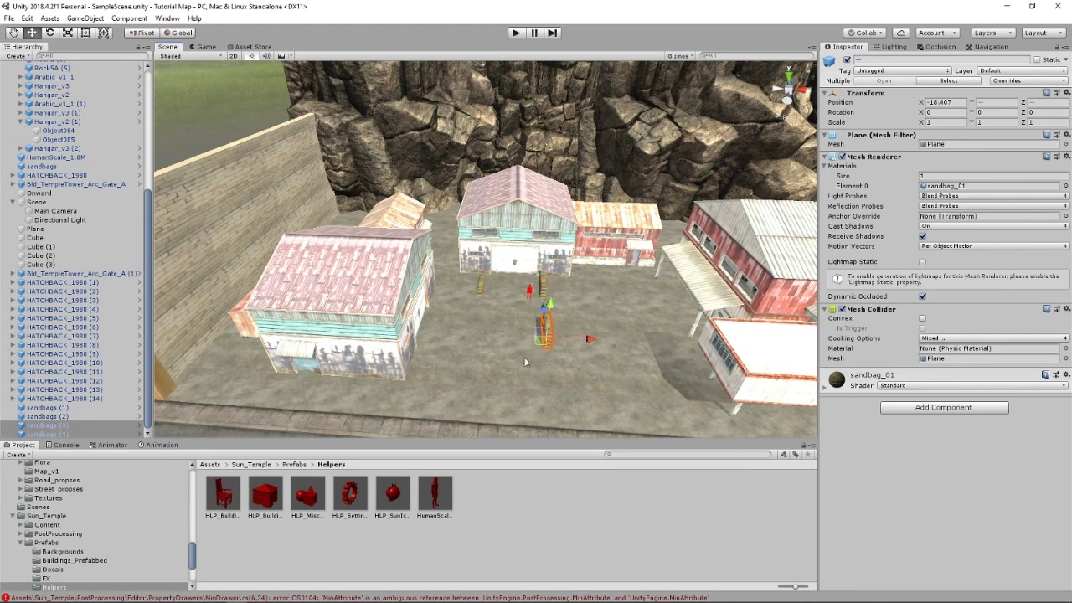
Step: Duplicate the stack across to X -25.3, and make two more copies as a facing pair nearer the road
key(ctrl+d)
drag(583, 351, 509, 354)
key(ctrl+d)
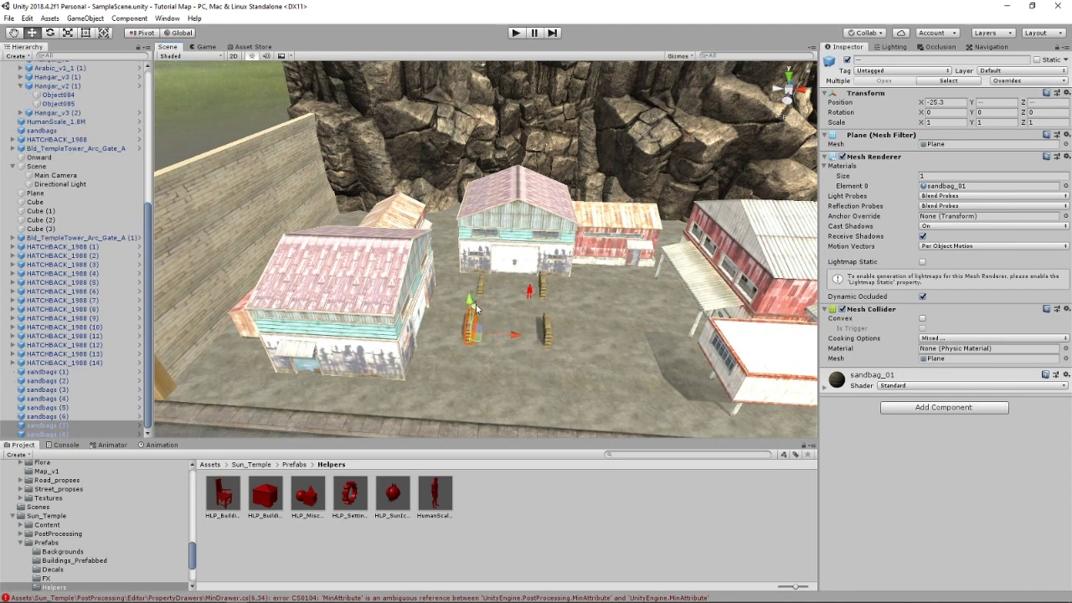
drag(474, 311, 467, 356)
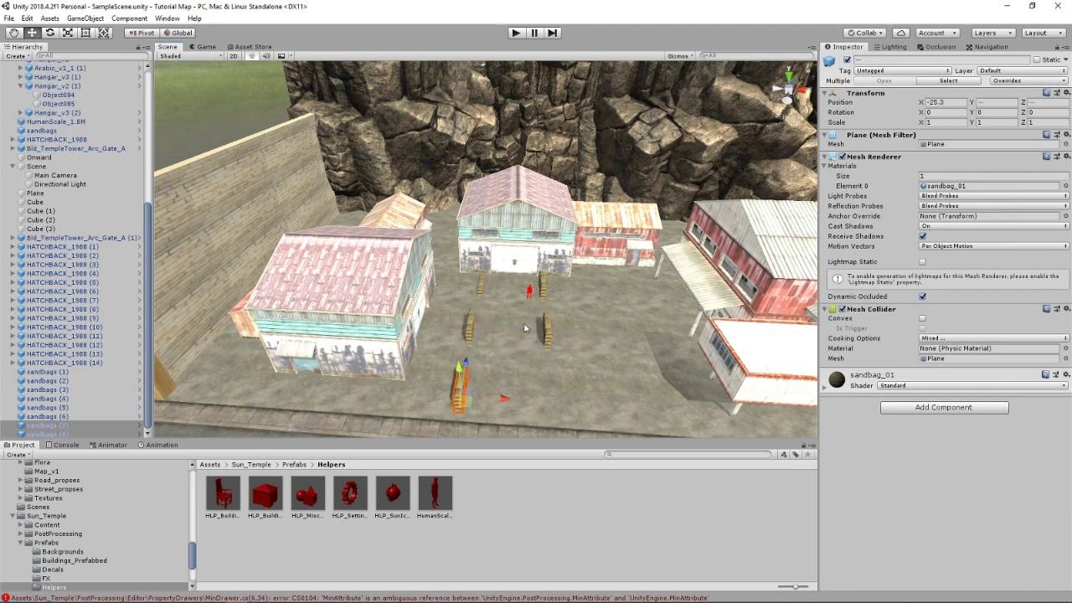
key(ctrl+d)
drag(504, 402, 589, 397)
Step: Delete the middle two-layer sandbag stack at X -25.3
click(469, 327)
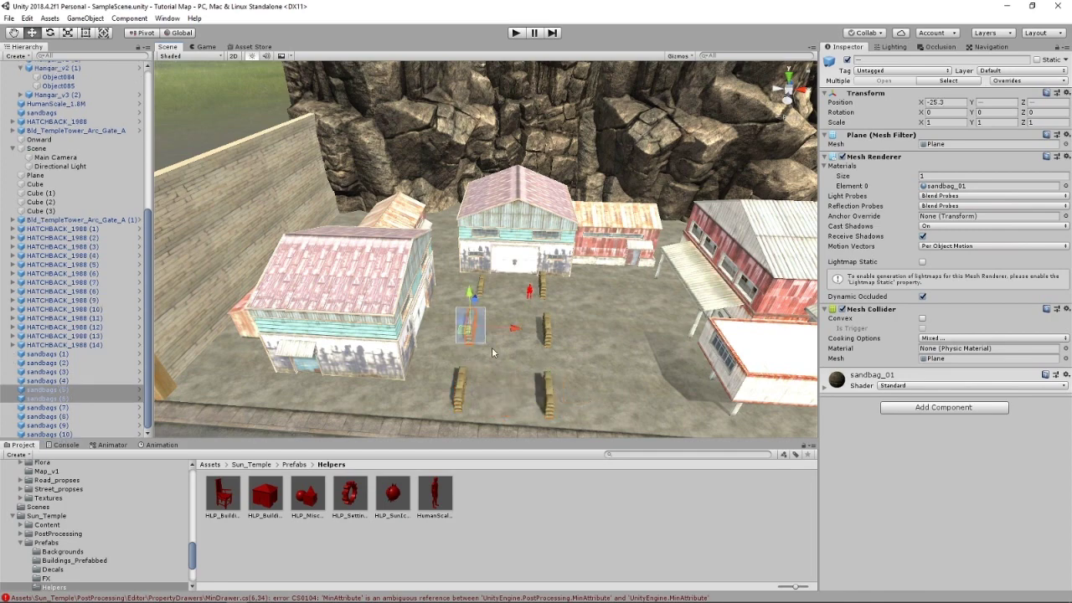
key(Delete)
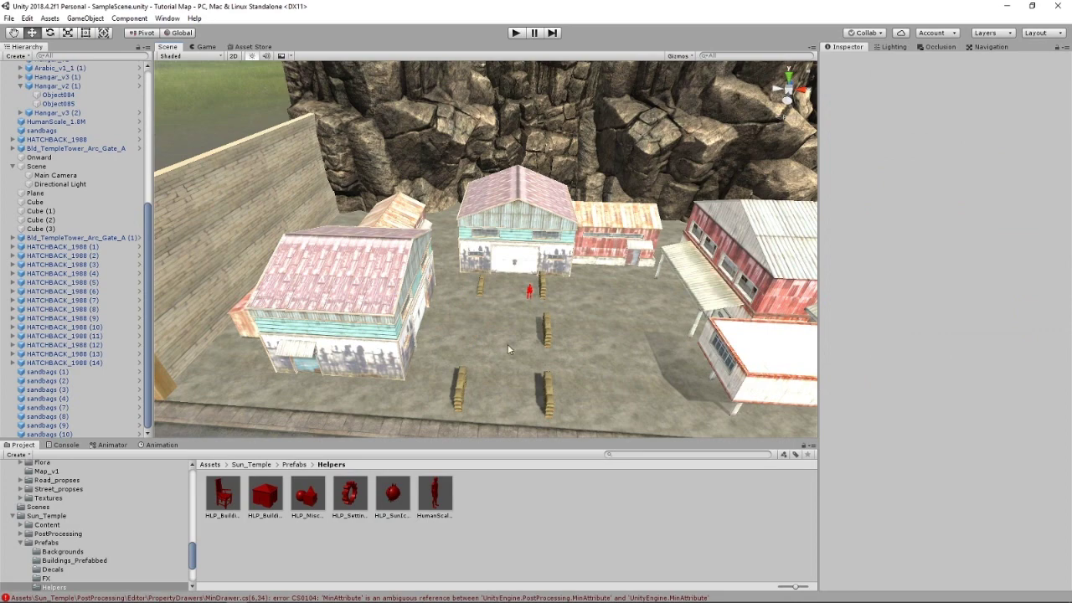
Step: Duplicate the single-layer sandbags by the hangar door, move the copy to X -26.94, Z 22.66 and set its Y rotation to 90
right_drag(637, 312, 392, 298)
key(w)
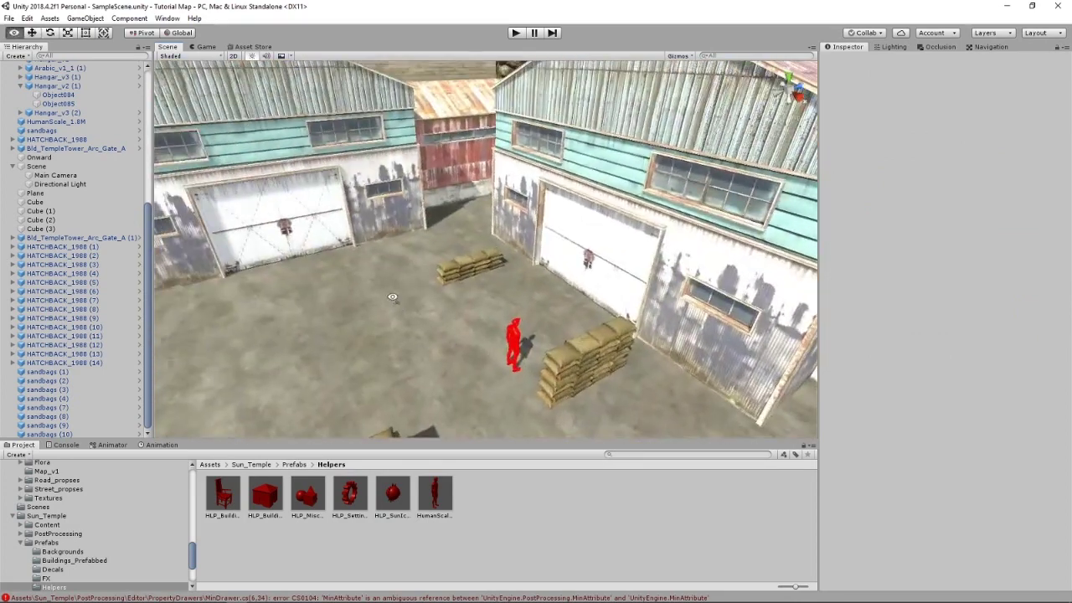
click(453, 281)
key(ctrl+d)
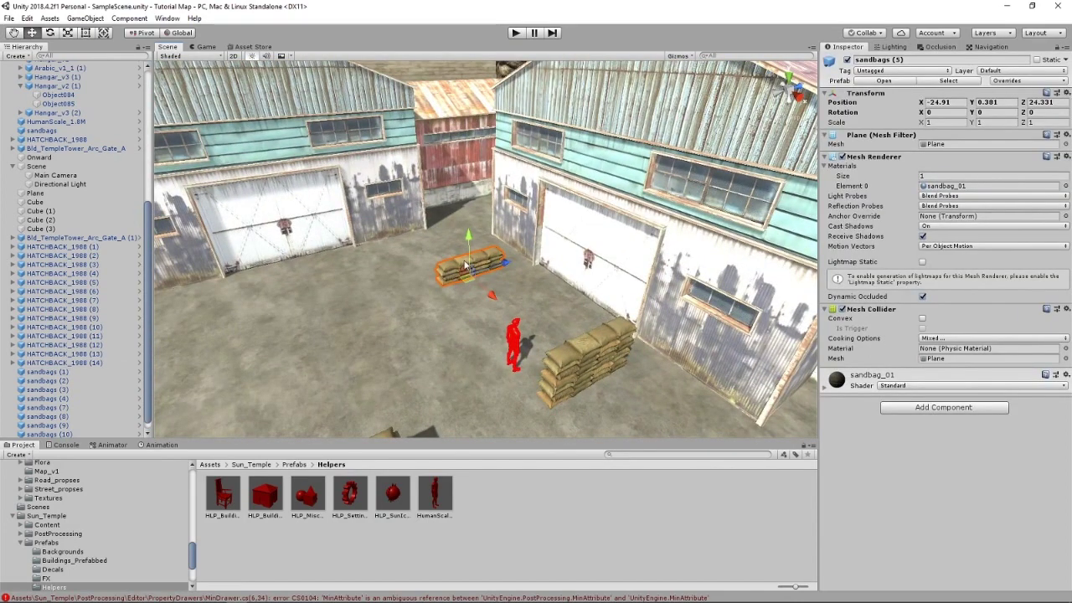
drag(476, 279, 441, 273)
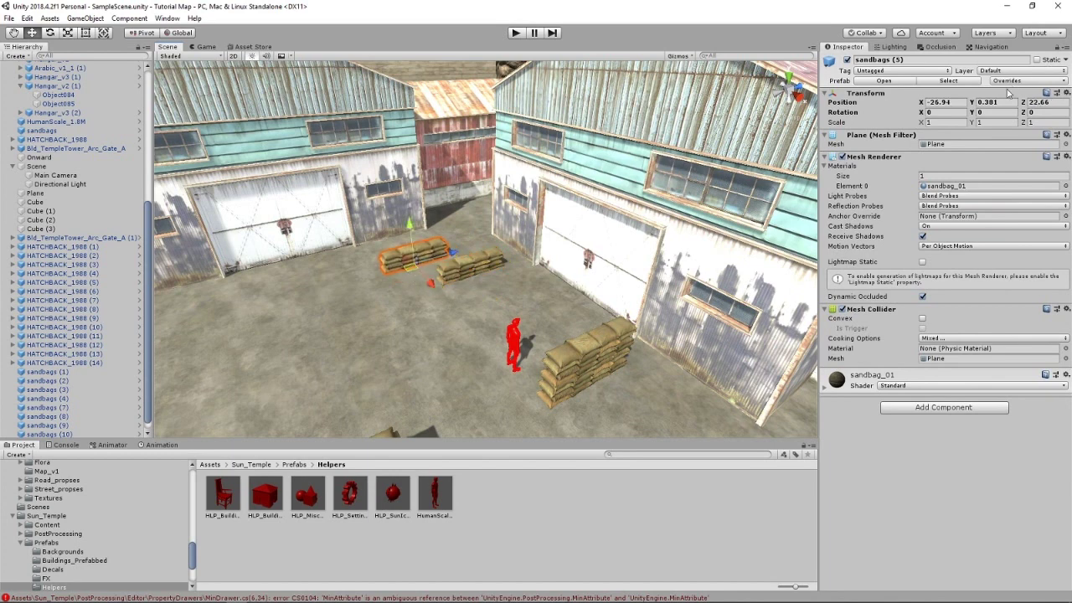
click(989, 112)
text(90)
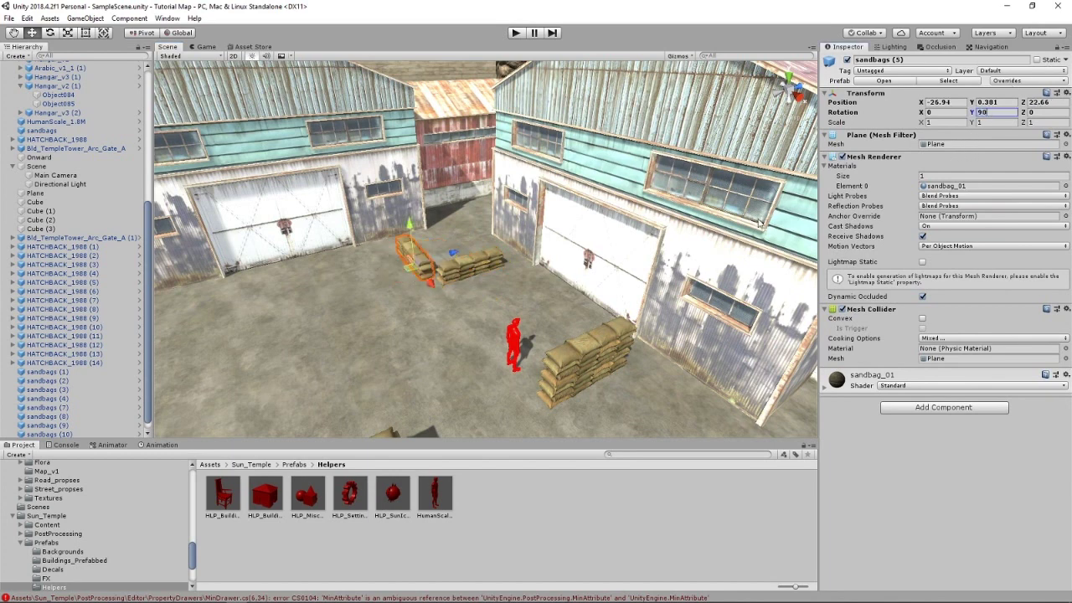
Step: Move the rotated single-layer sandbags by the hangar door to X -26.13, Z 22.55
drag(408, 270, 414, 283)
right_drag(413, 282, 582, 276)
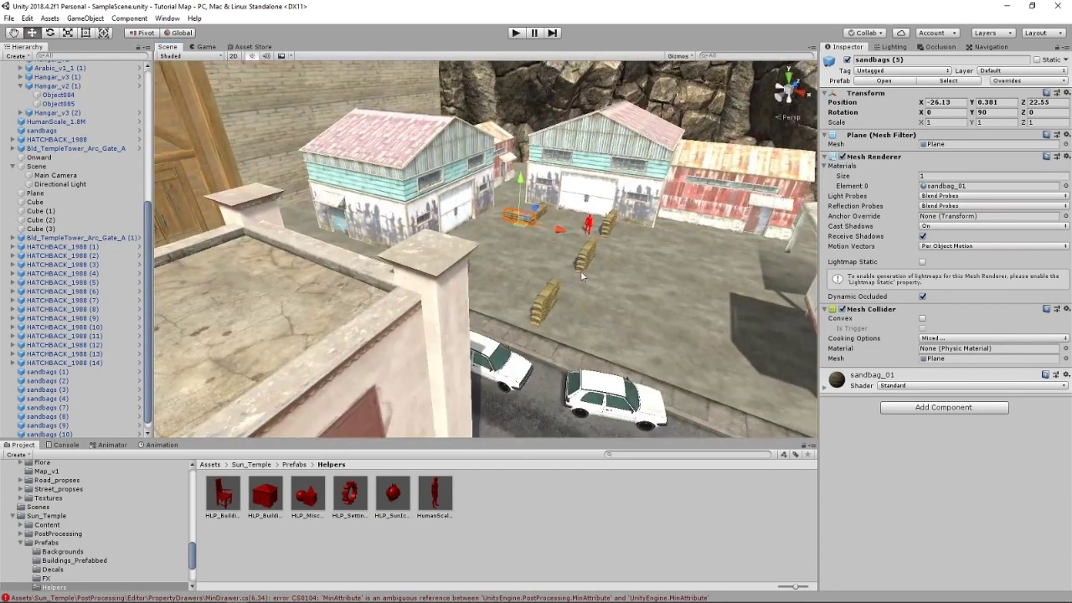
right_drag(582, 337, 489, 301)
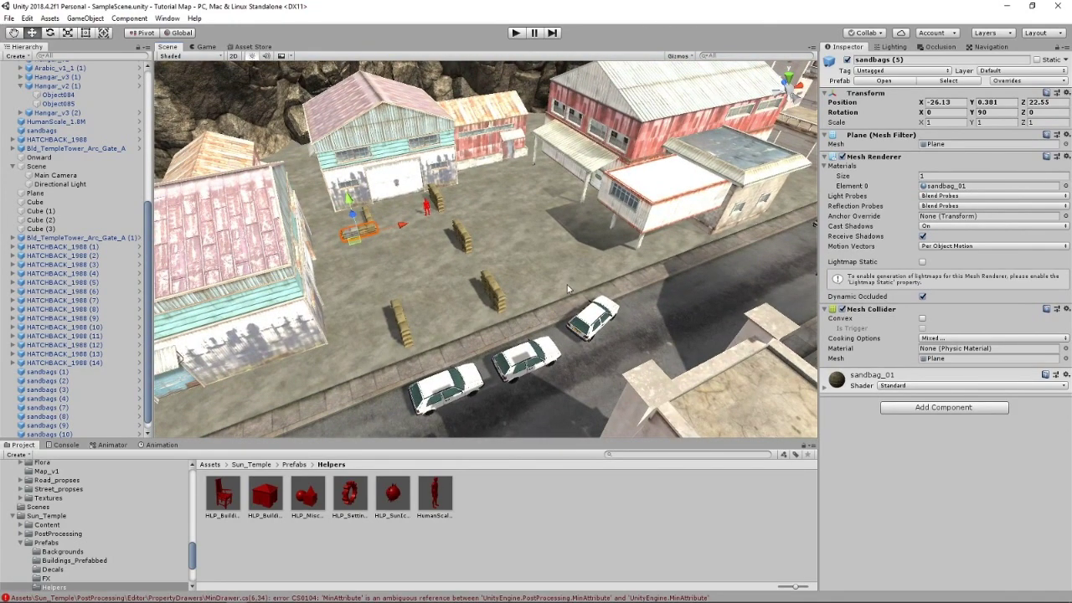
Step: Duplicate the rotated sandbags and move the copy to X -42.17, Z 12.41, beside the hangar near the wooden gate
key(ctrl+d)
drag(351, 243, 289, 389)
right_drag(289, 389, 541, 279)
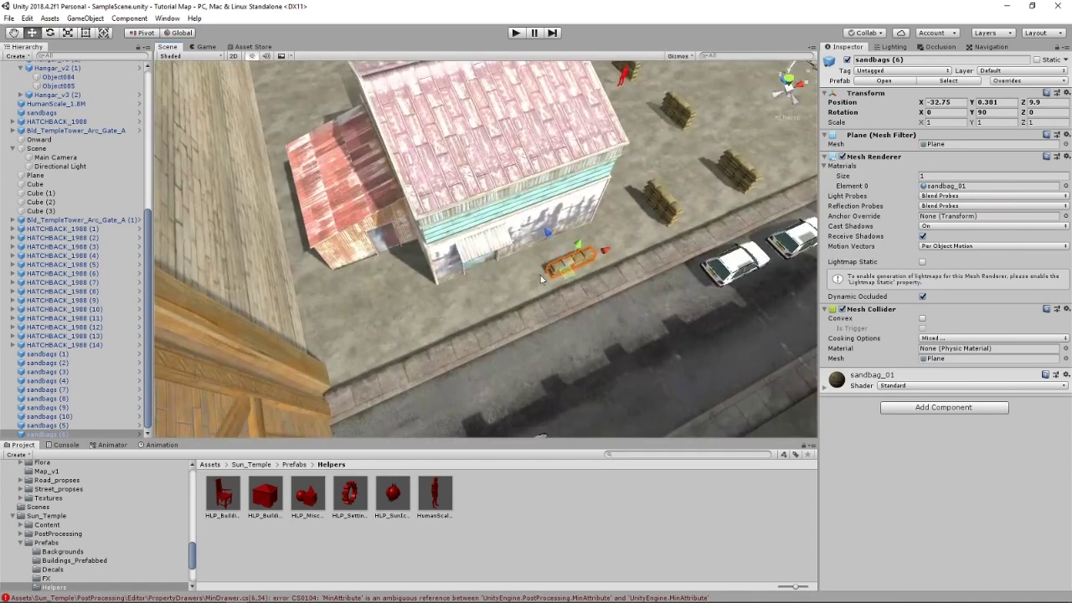
drag(564, 278, 406, 301)
right_drag(629, 238, 446, 226)
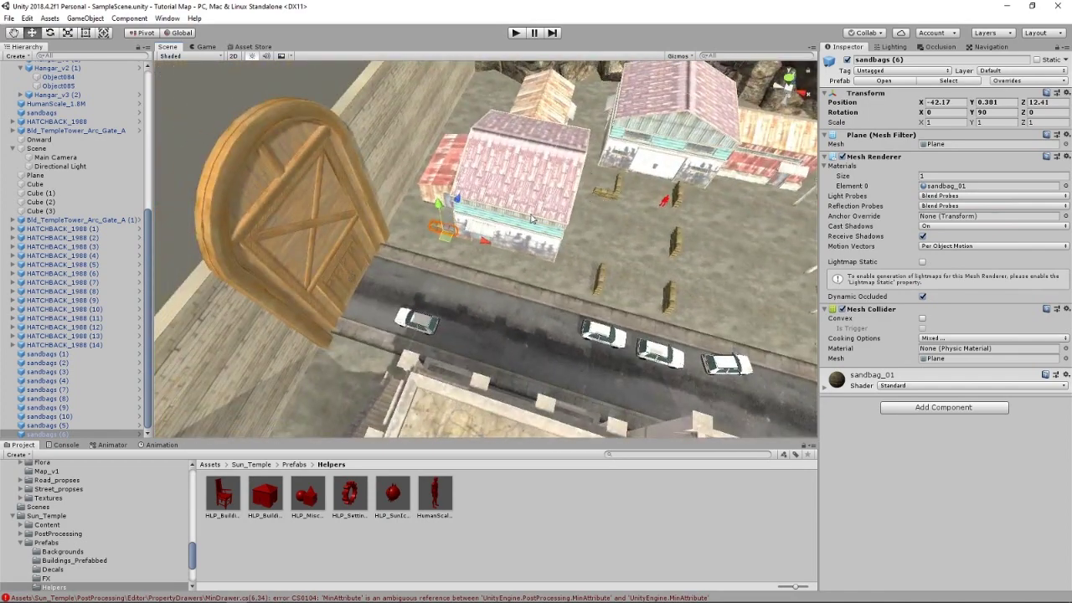
Step: Place one sandbag copy at the roadside at X -45.01, Z 9.65, and another across the road at X -44.48, Z -2.02
key(ctrl+d)
mouse_move(450, 249)
mouse_down()
mouse_move(404, 247)
mouse_move(448, 255)
mouse_up()
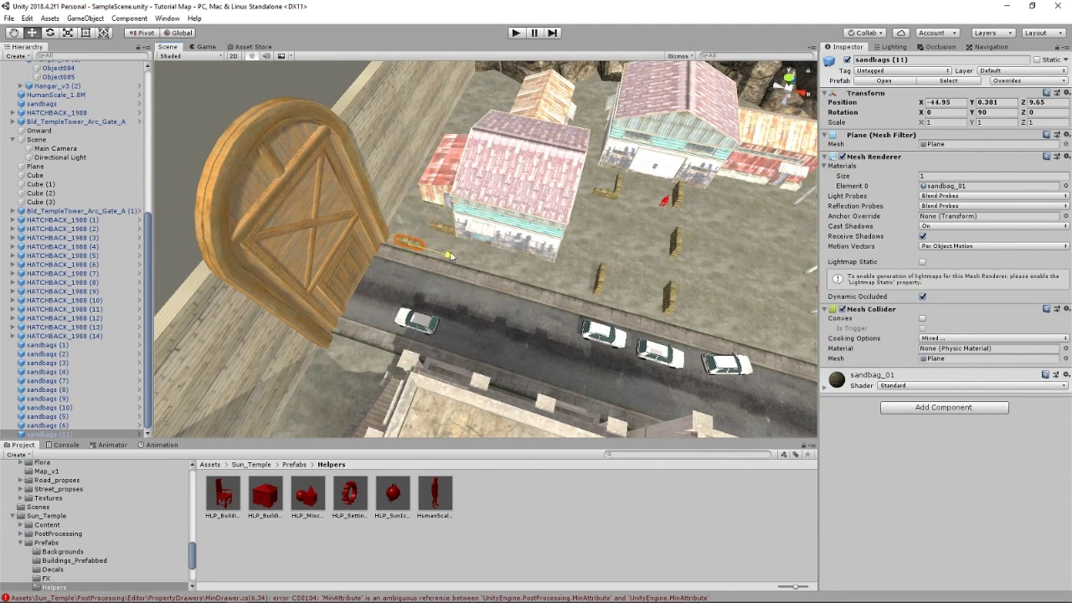
key(ctrl+d)
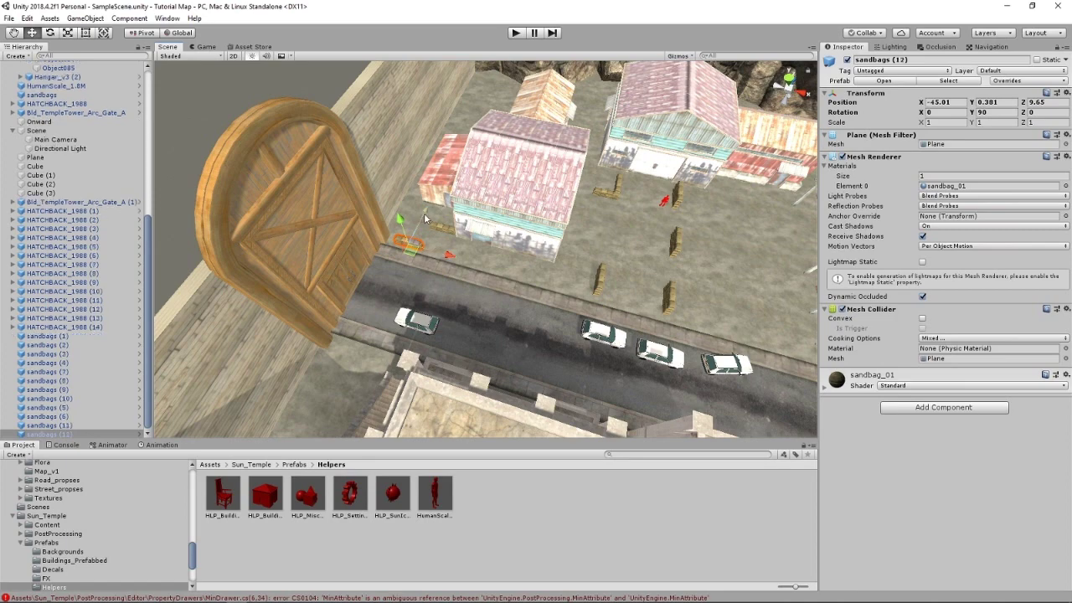
drag(414, 227, 375, 302)
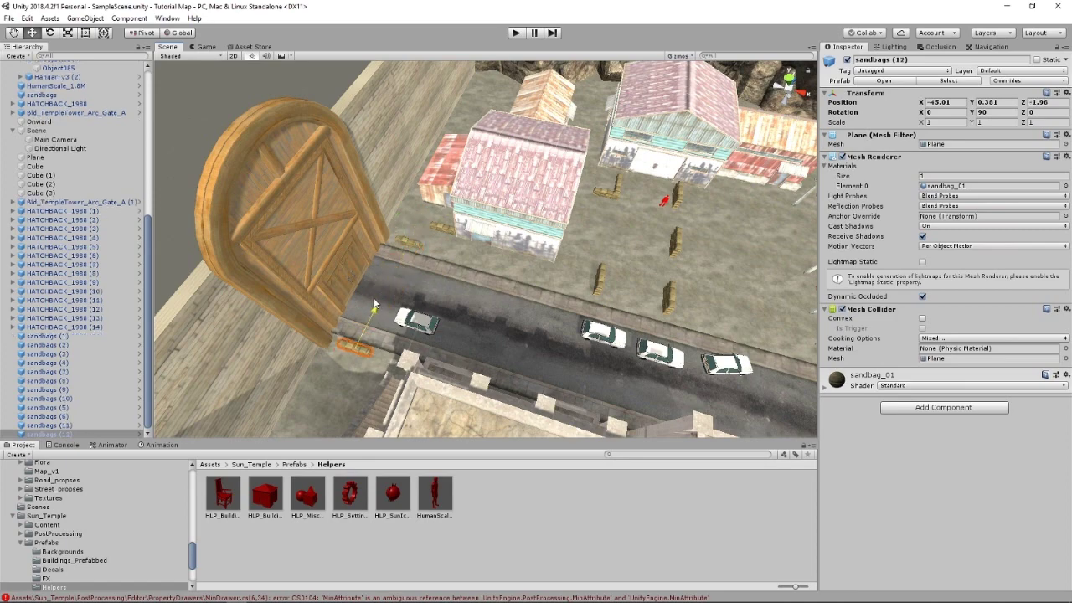
right_drag(536, 266, 362, 201)
key(w)
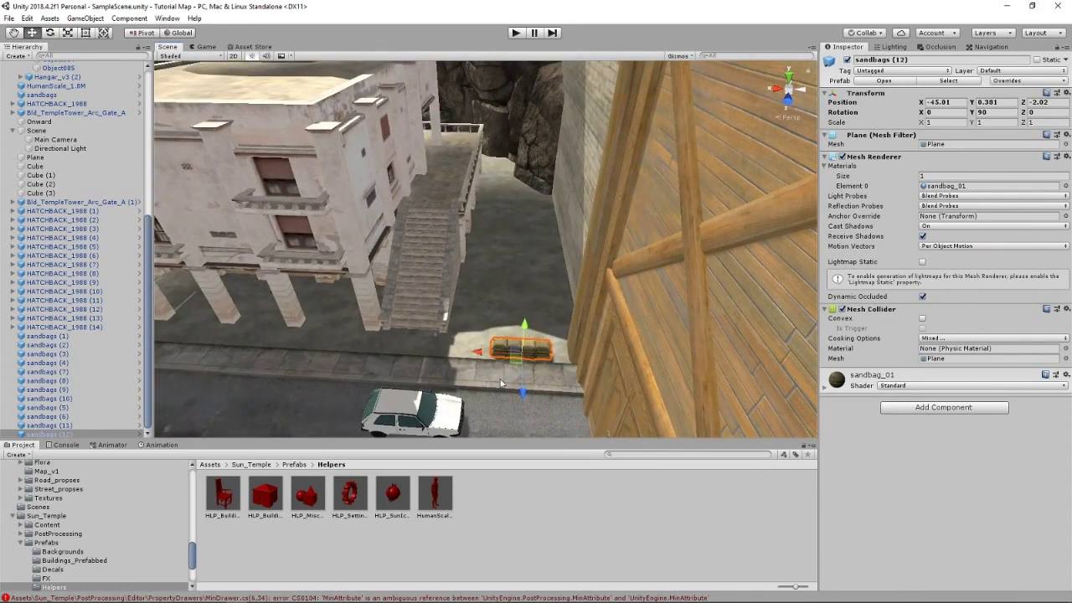
drag(475, 351, 461, 352)
right_drag(470, 340, 665, 315)
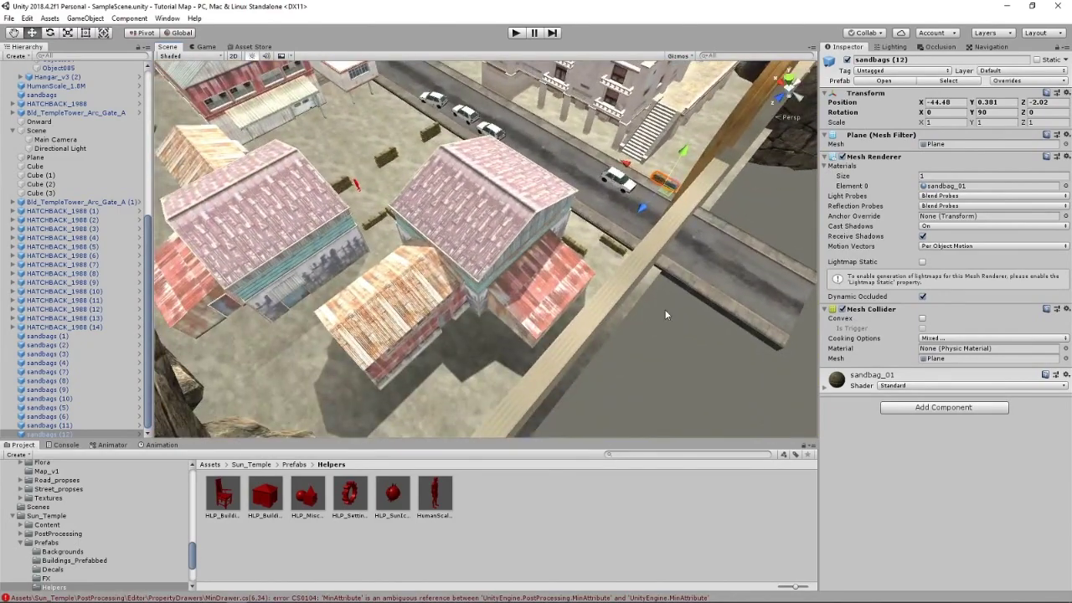
Step: Duplicate the sandbags behind the hangar near the rocks, setting Y rotation to 0 and position to X -38.43, Z 35.91
key(ctrl+d)
drag(642, 207, 503, 346)
right_drag(503, 347, 484, 374)
drag(476, 340, 355, 345)
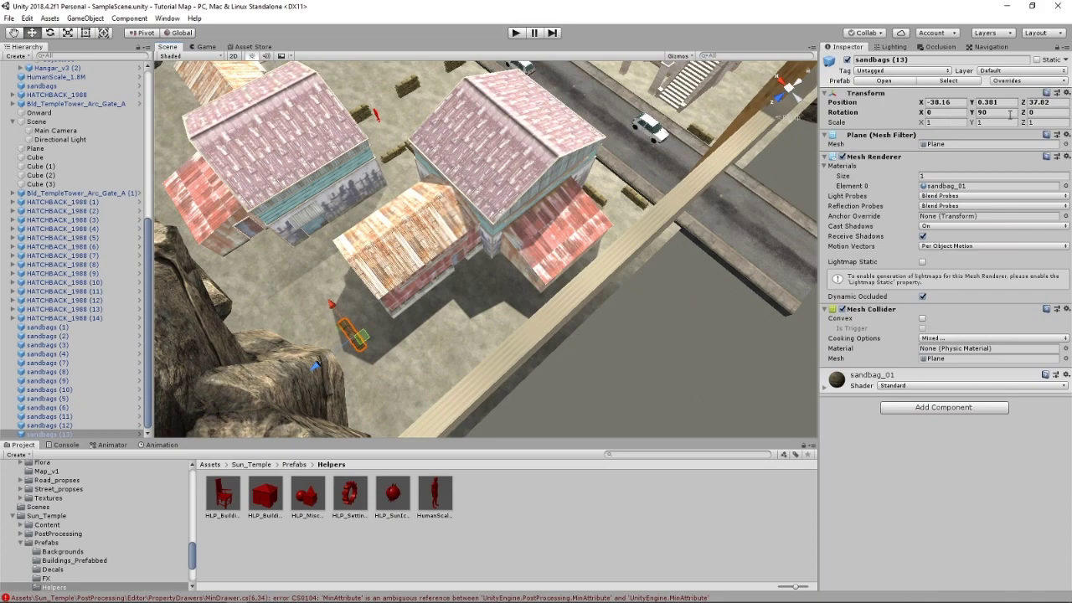
text(0)
right_drag(494, 252, 536, 316)
key(a)
key(w)
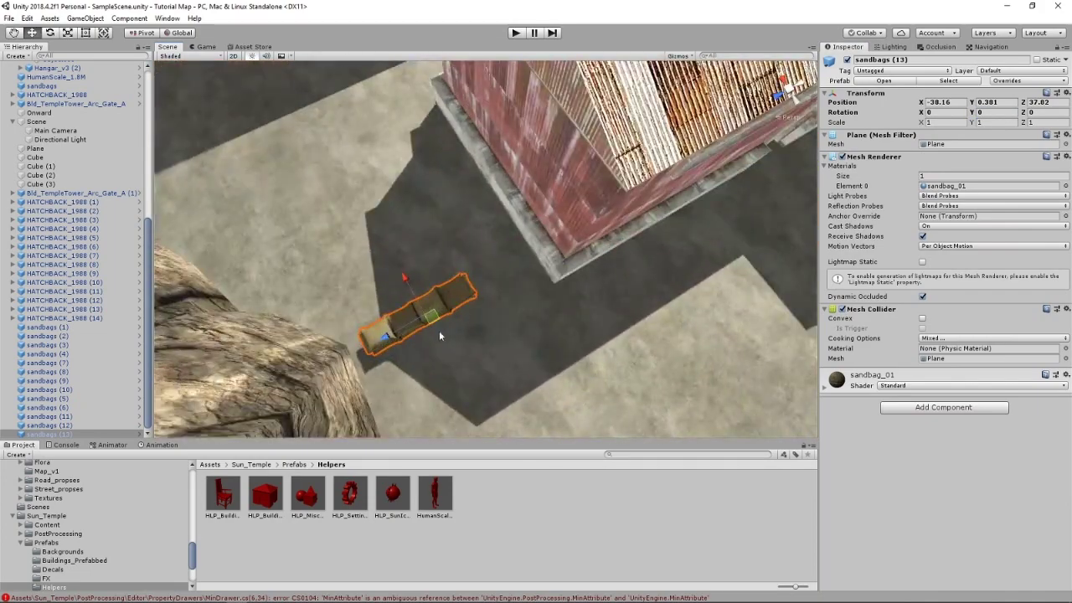
drag(436, 321, 490, 290)
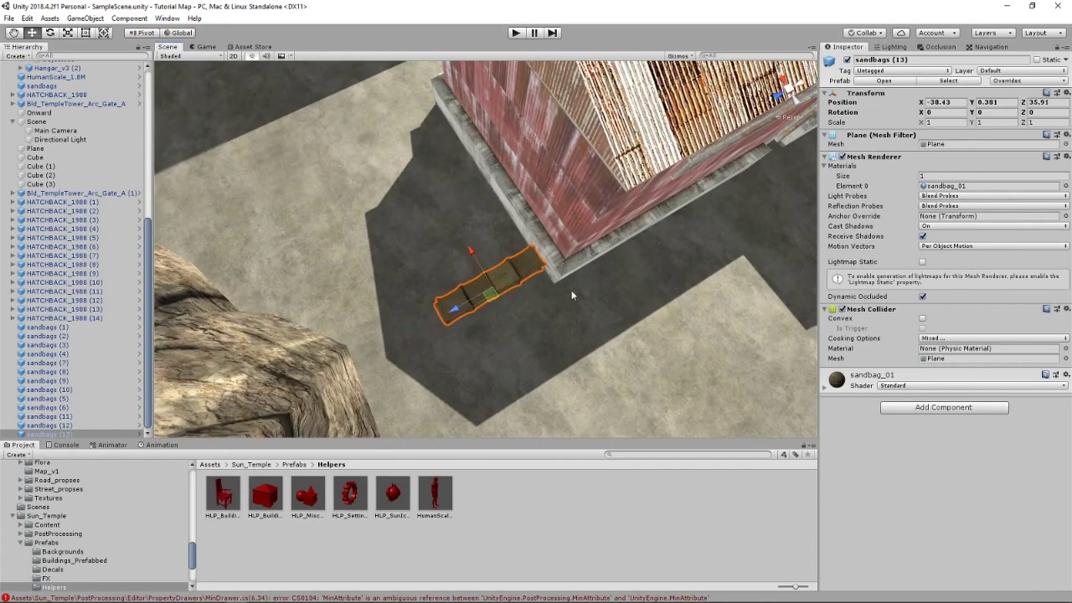
Step: Duplicate the sandbags behind the hangar and move the copy into the gap between the rusty-roofed shed and the large red hangar
alt+drag(574, 293, 460, 237)
scroll(590, 262, down, 5)
scroll(461, 237, down, 3)
alt+drag(536, 244, 397, 310)
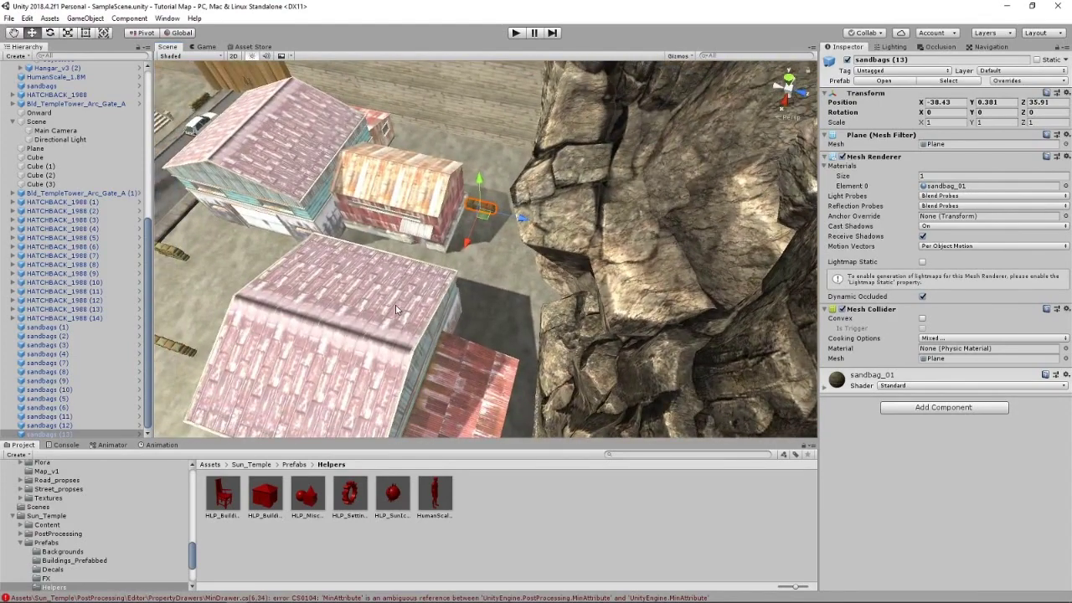
key(ctrl+d)
drag(481, 223, 327, 278)
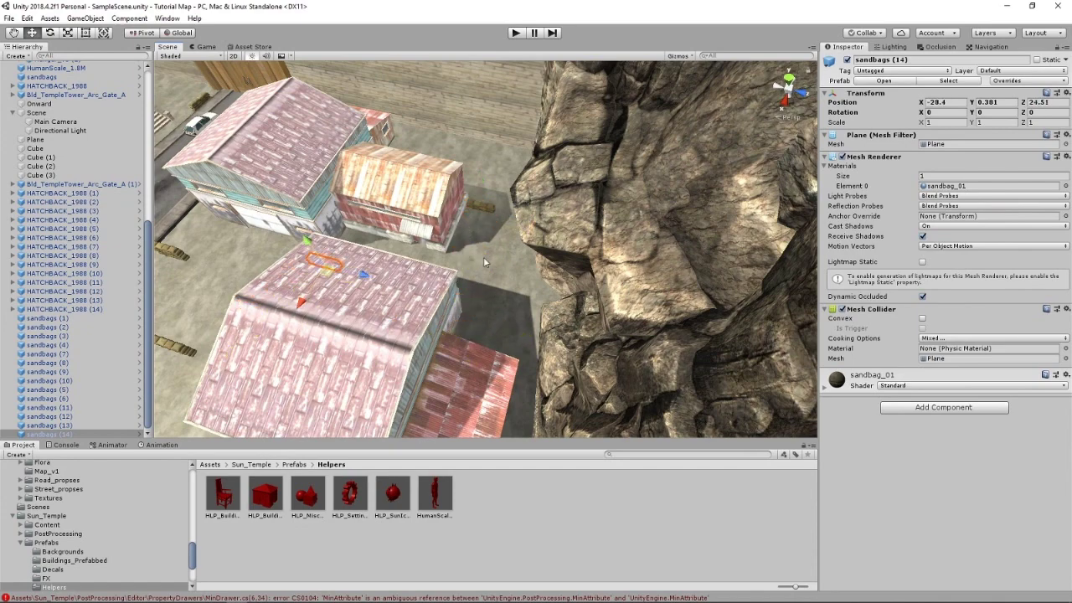
right_drag(720, 259, 525, 277)
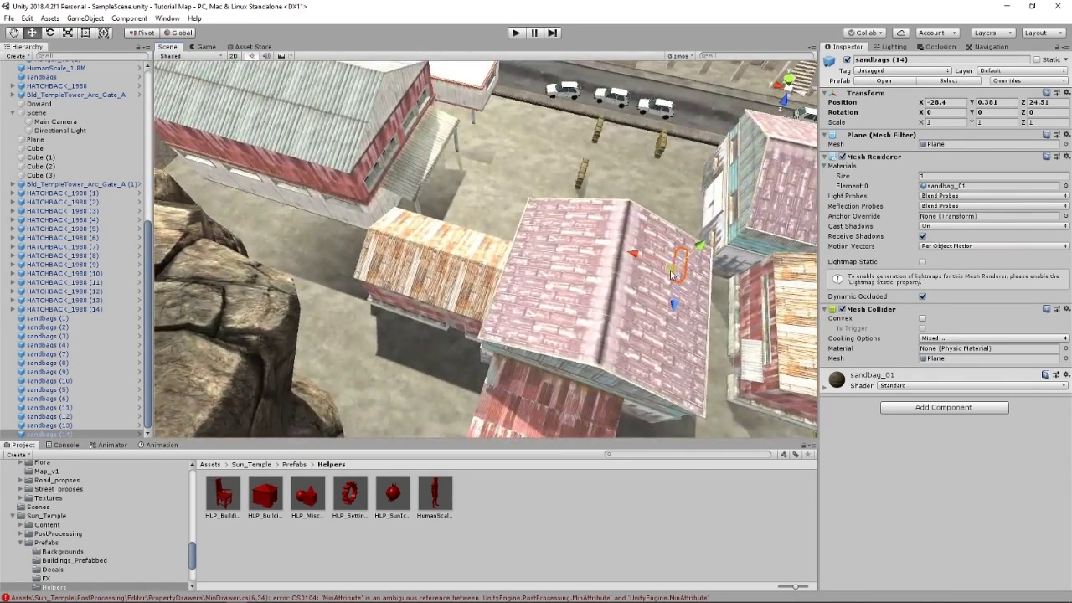
drag(670, 274, 344, 247)
Step: Duplicate the middle sandbags in the yard and move the copy to X -6.16, Z 12.26, beside the large hangar's white-roofed annex
right_drag(584, 243, 701, 261)
scroll(500, 283, up, 3)
key(d)
drag(585, 285, 637, 322)
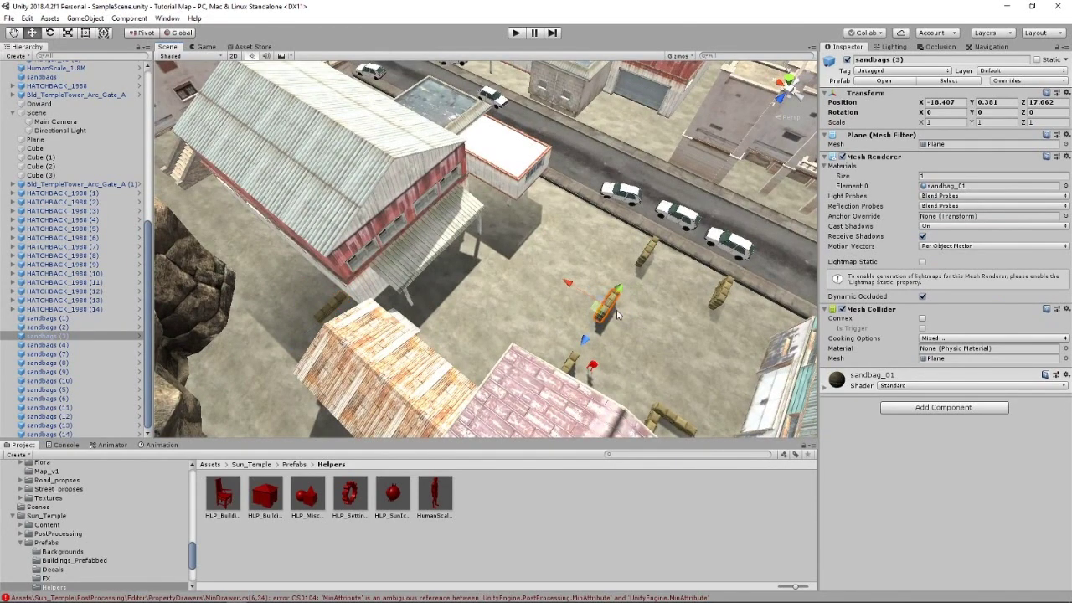
key(ctrl+d)
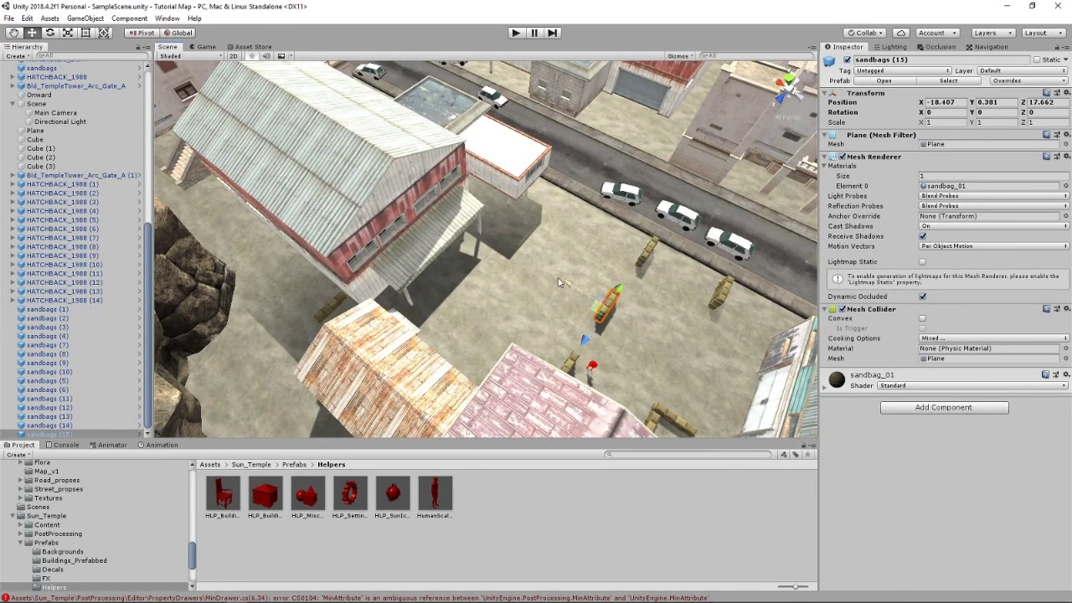
drag(570, 286, 425, 210)
scroll(427, 211, up, 10)
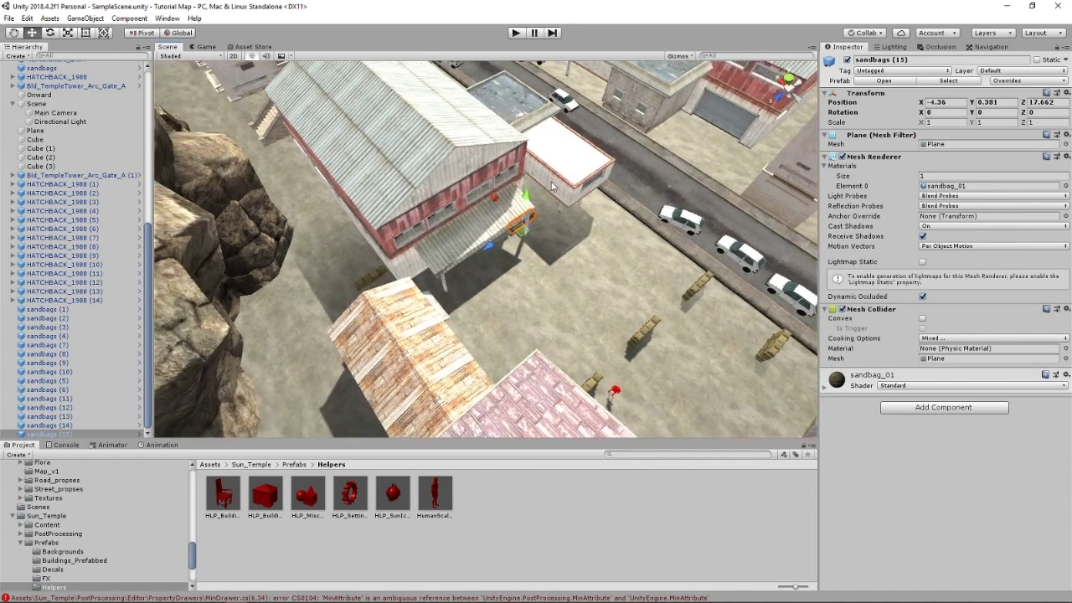
drag(241, 176, 402, 127)
scroll(499, 195, down, 8)
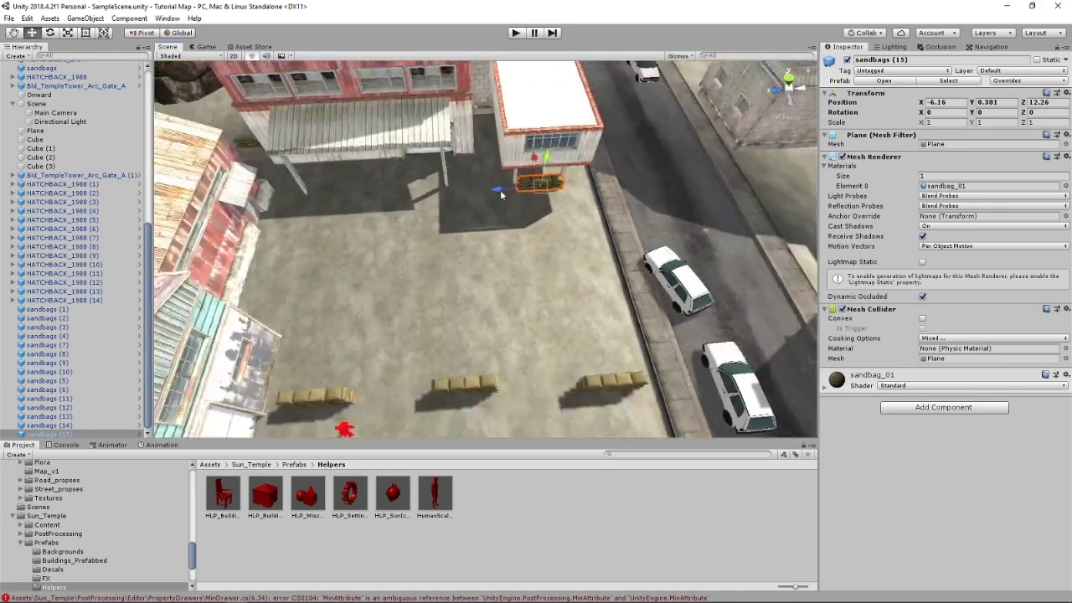
Step: Duplicate the annex sandbags and move the copy along X to 16.56, between the large hangar and the Arabic building
right_drag(501, 194, 453, 174)
right_drag(597, 170, 536, 159)
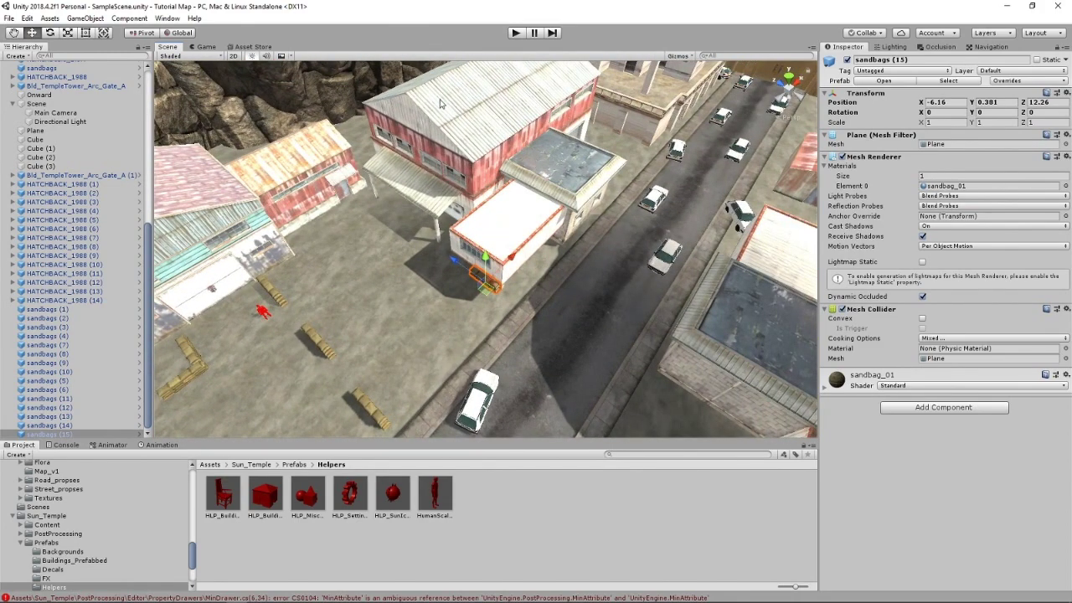
alt+drag(529, 157, 484, 152)
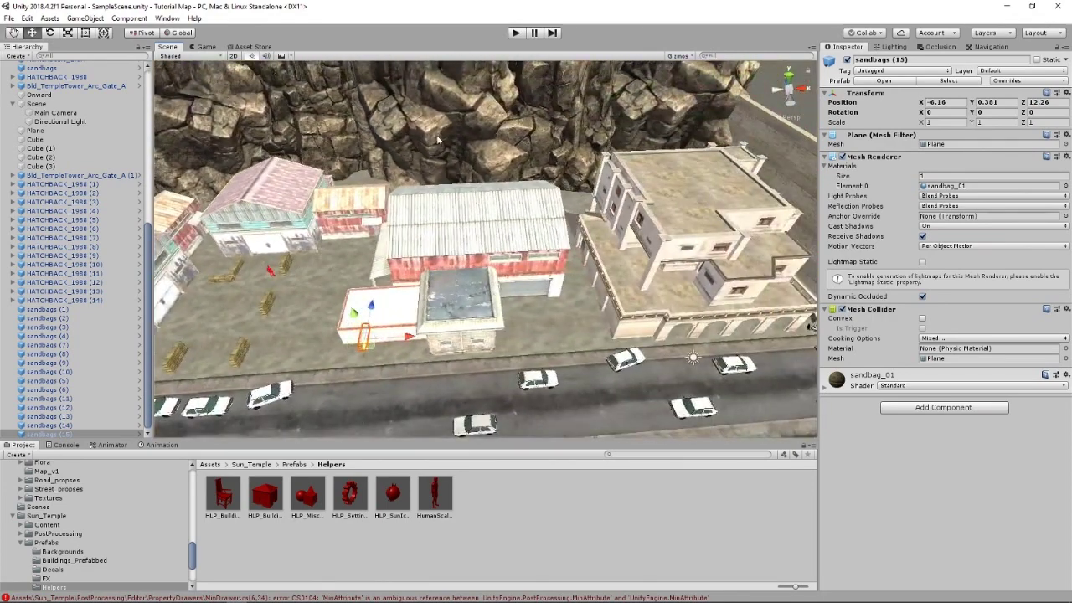
key(ctrl+d)
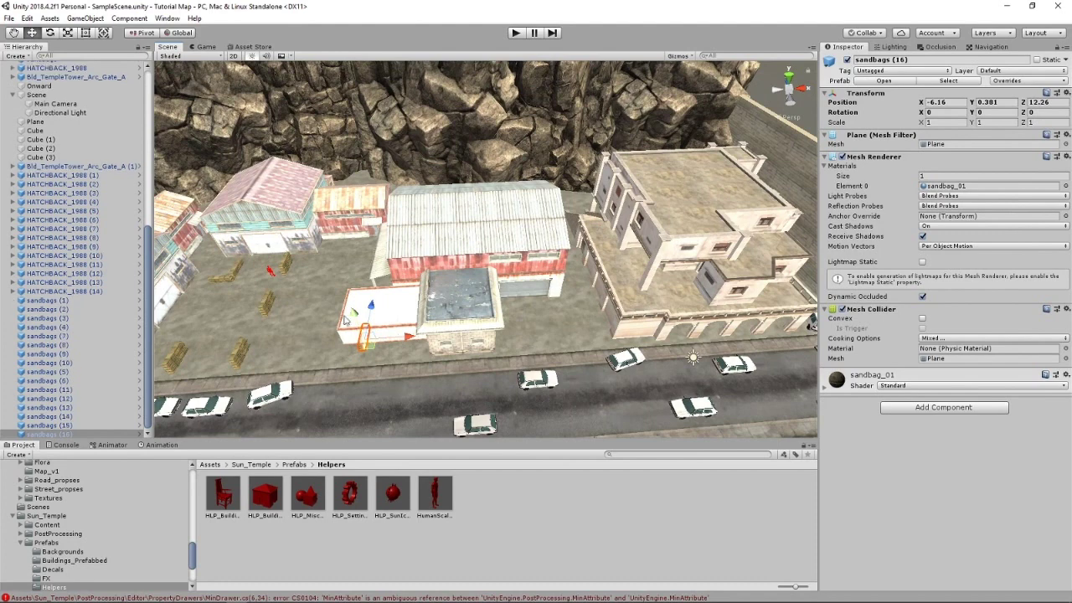
drag(381, 334, 611, 332)
Step: Duplicate the sandbags once more and move the copy behind the Arabic building to X 35.18, Z 35.62
key(ctrl+d)
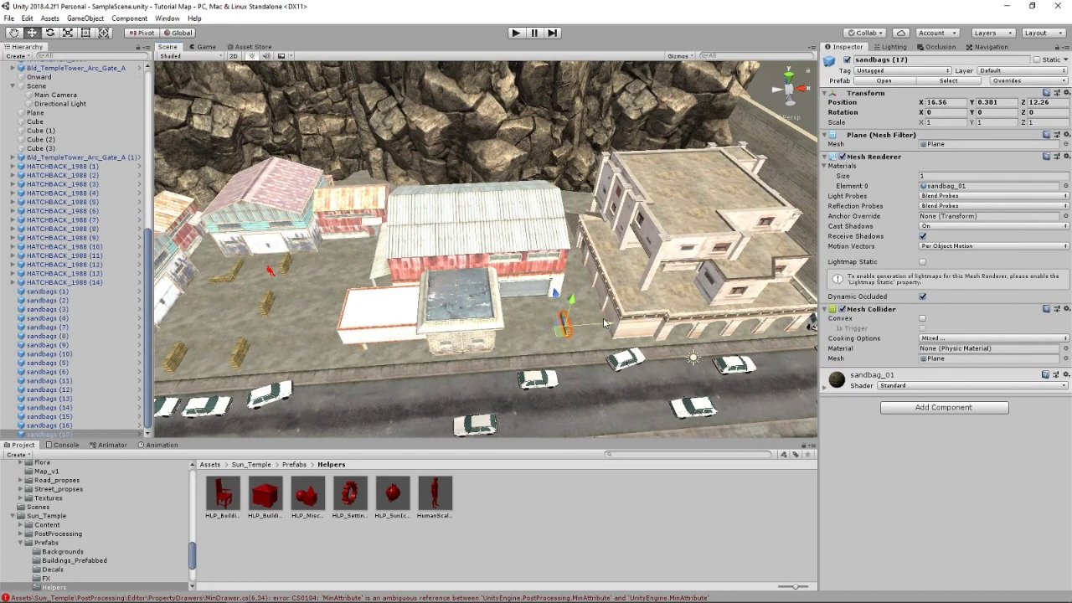
drag(607, 326, 658, 310)
right_drag(500, 303, 659, 316)
key(a)
drag(658, 316, 488, 168)
key(ctrl+z)
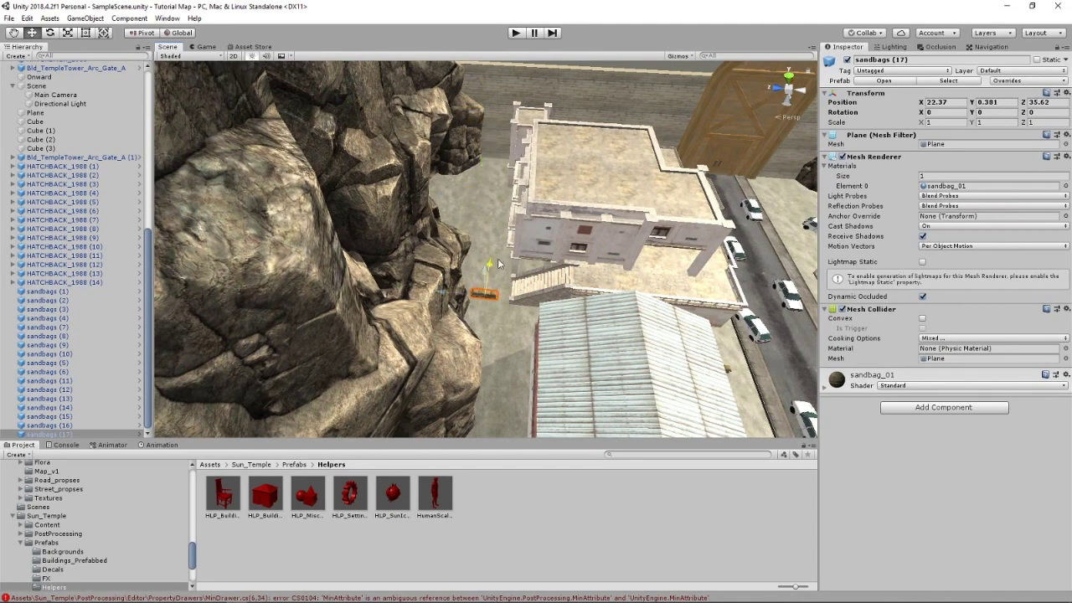
drag(494, 261, 502, 183)
right_drag(382, 227, 668, 246)
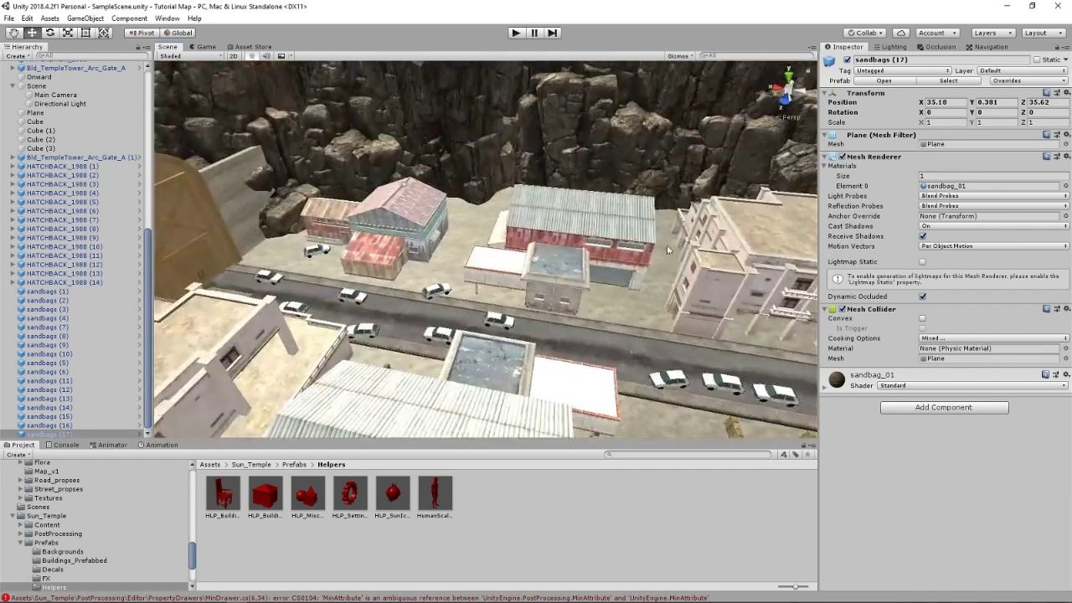
right_drag(636, 280, 676, 315)
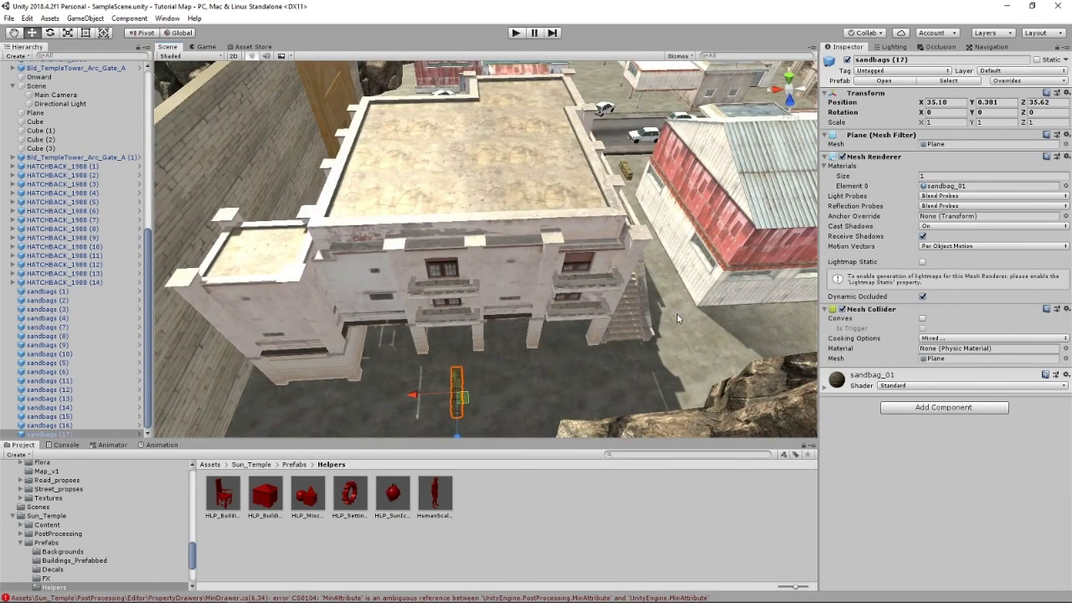
alt+drag(639, 255, 377, 285)
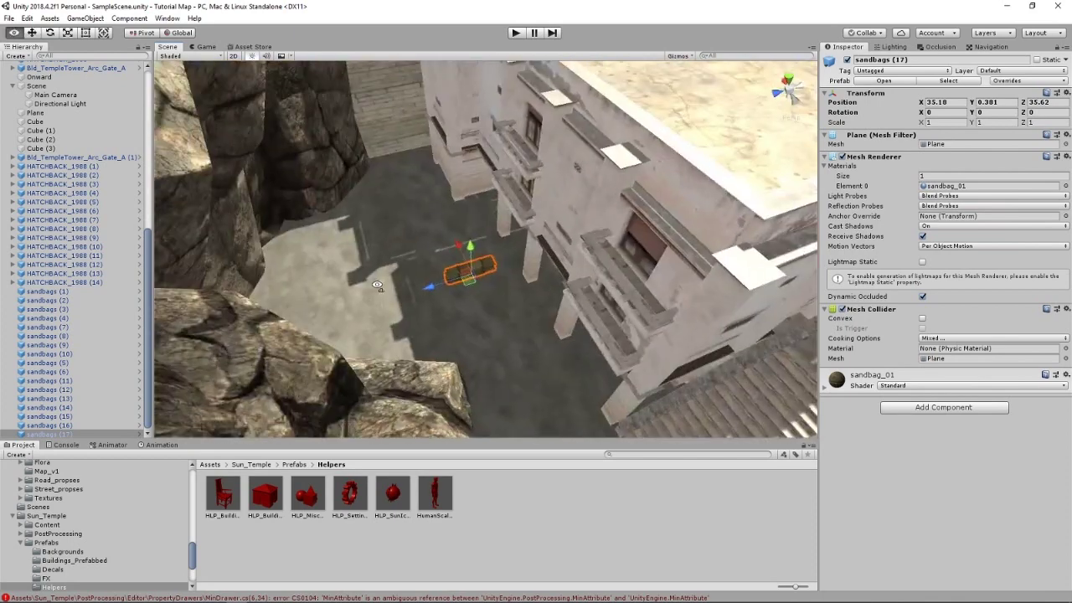
alt+drag(472, 305, 521, 312)
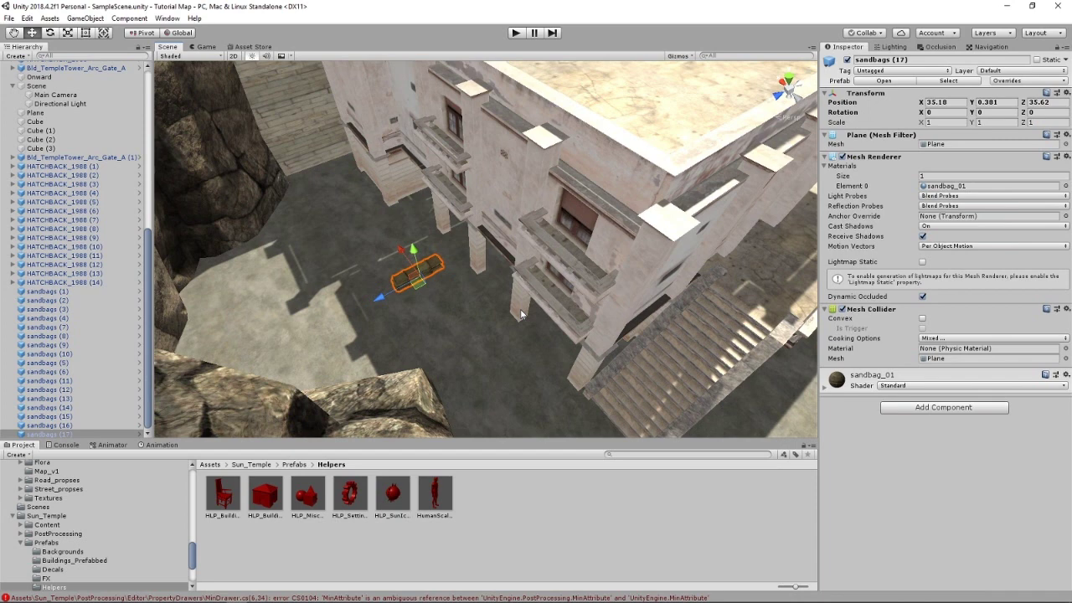
alt+drag(462, 263, 539, 267)
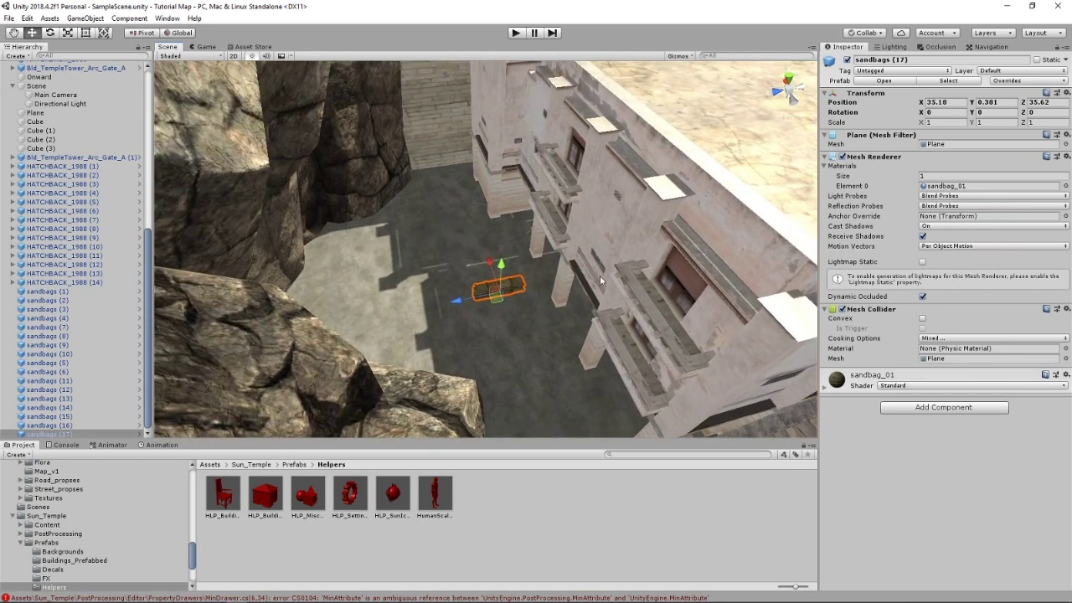
click(642, 201)
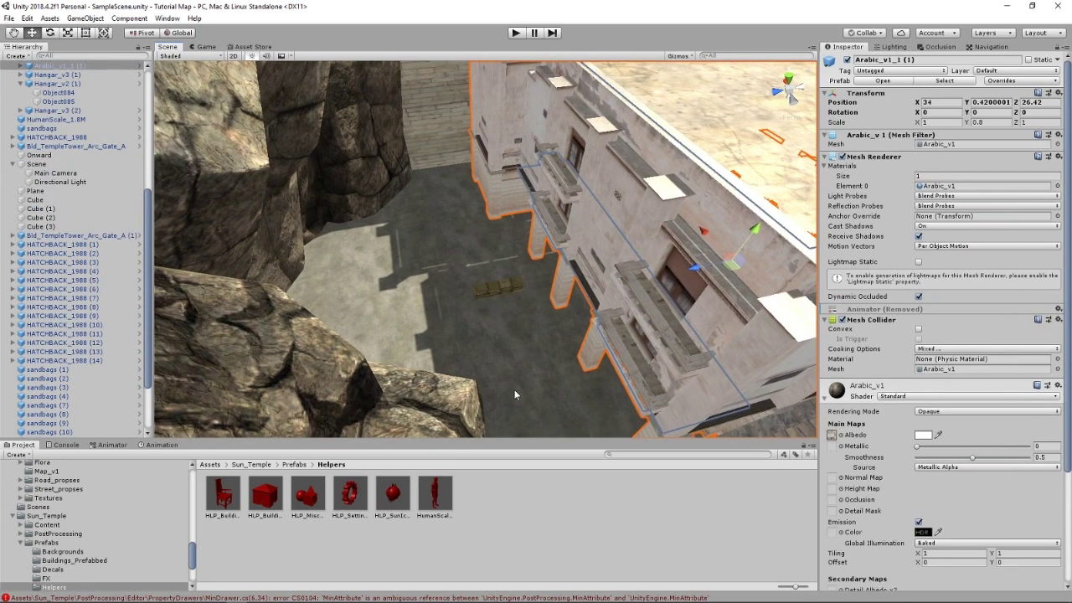
key(ctrl+z)
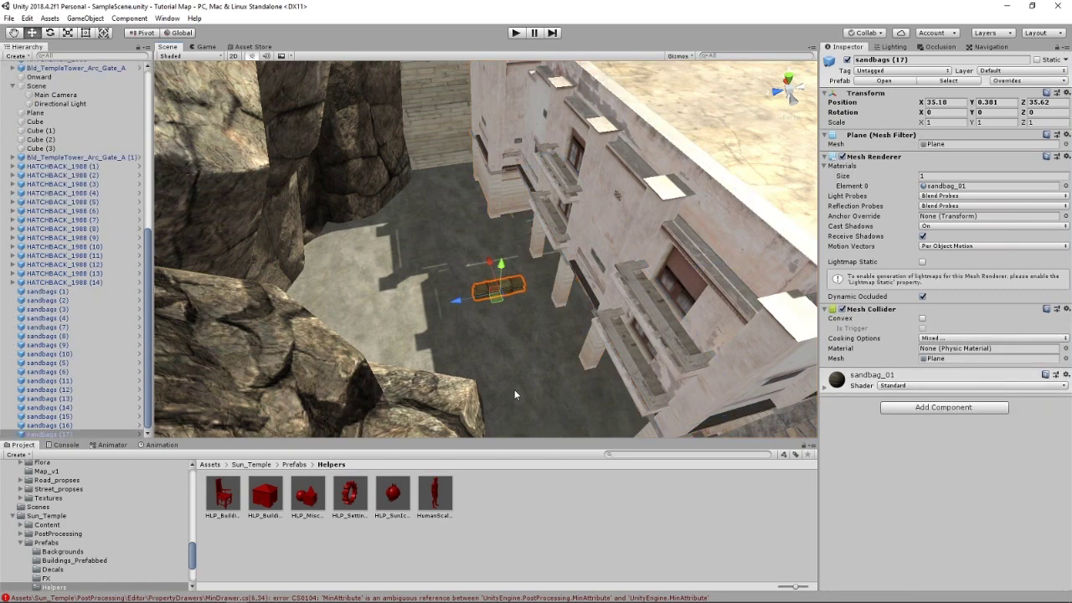
mouse_move(514, 390)
right_down()
mouse_move(485, 357)
mouse_move(569, 248)
right_up()
click(628, 193)
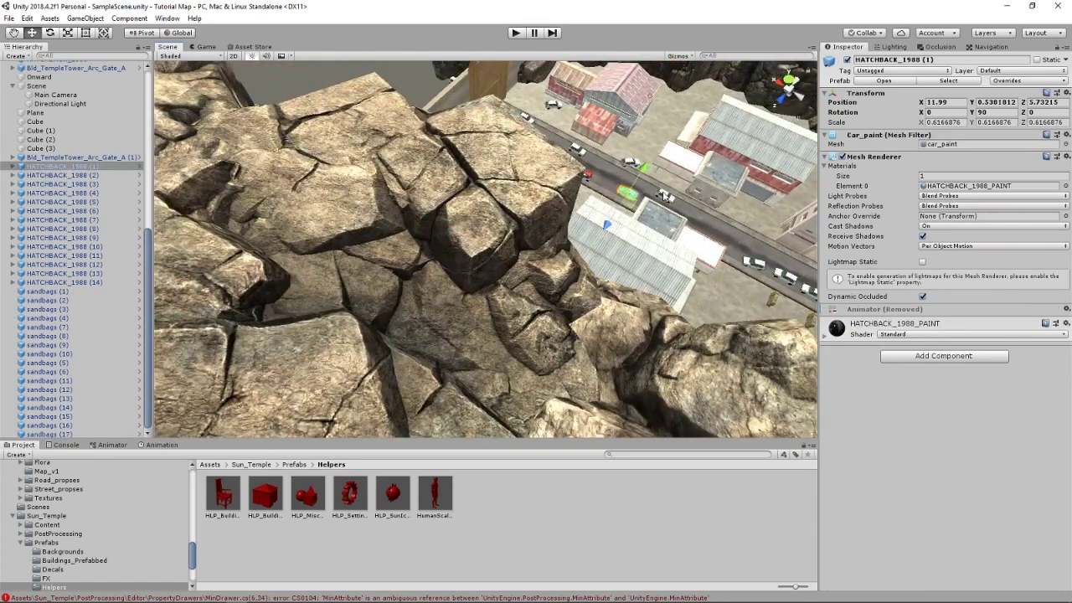
shift+click(664, 195)
shift+click(630, 161)
shift+click(576, 150)
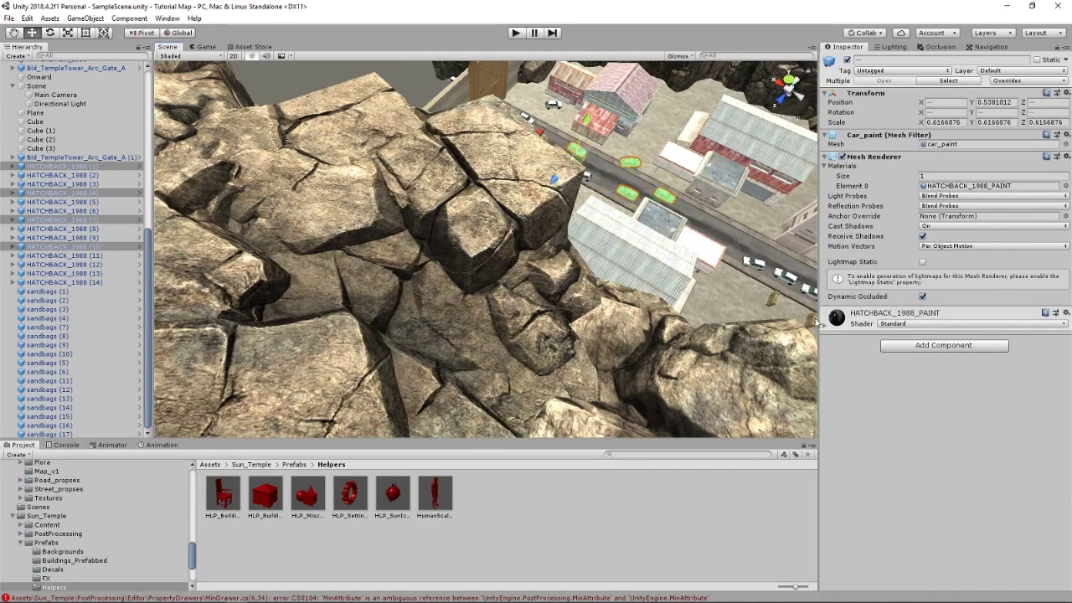
click(736, 157)
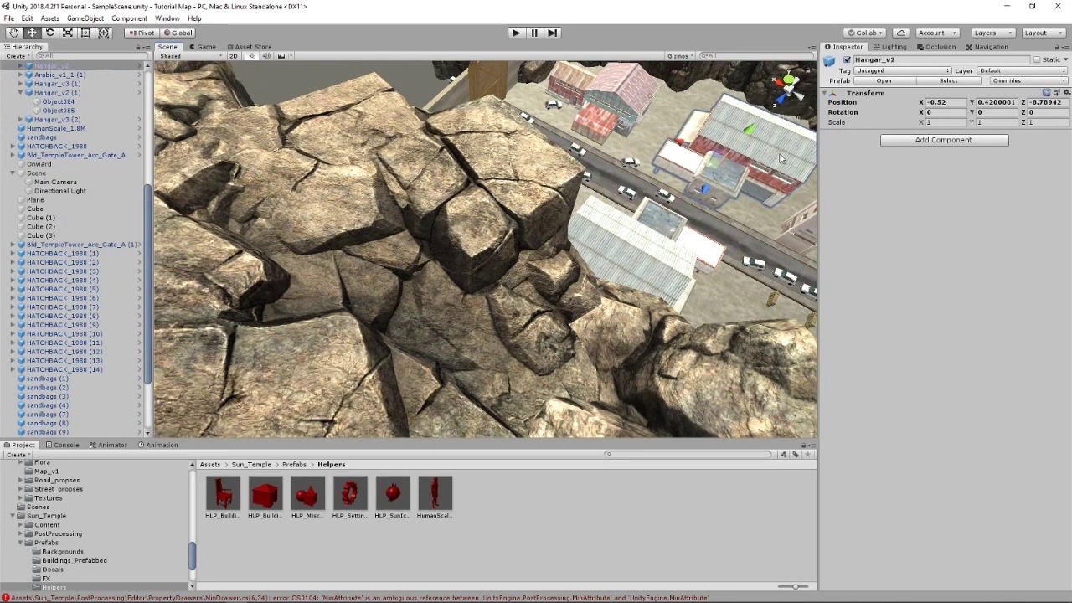
key(ctrl+z)
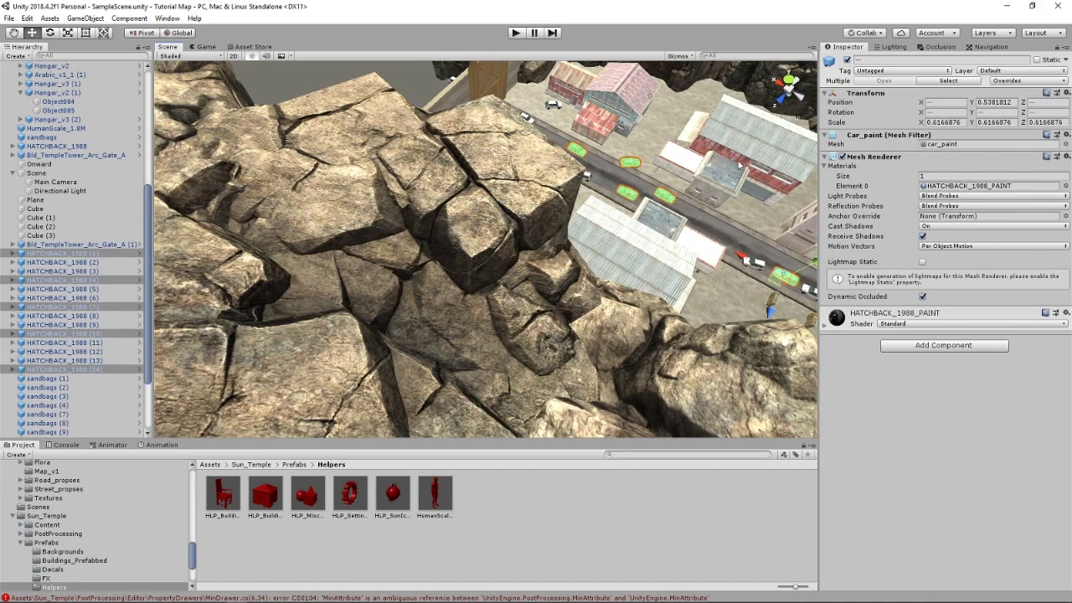
Step: Duplicate the yard sandbags and the ones between the large hangar and the Arabic building, and move both copies along Z across the road
right_drag(607, 158, 652, 176)
scroll(603, 163, up, 5)
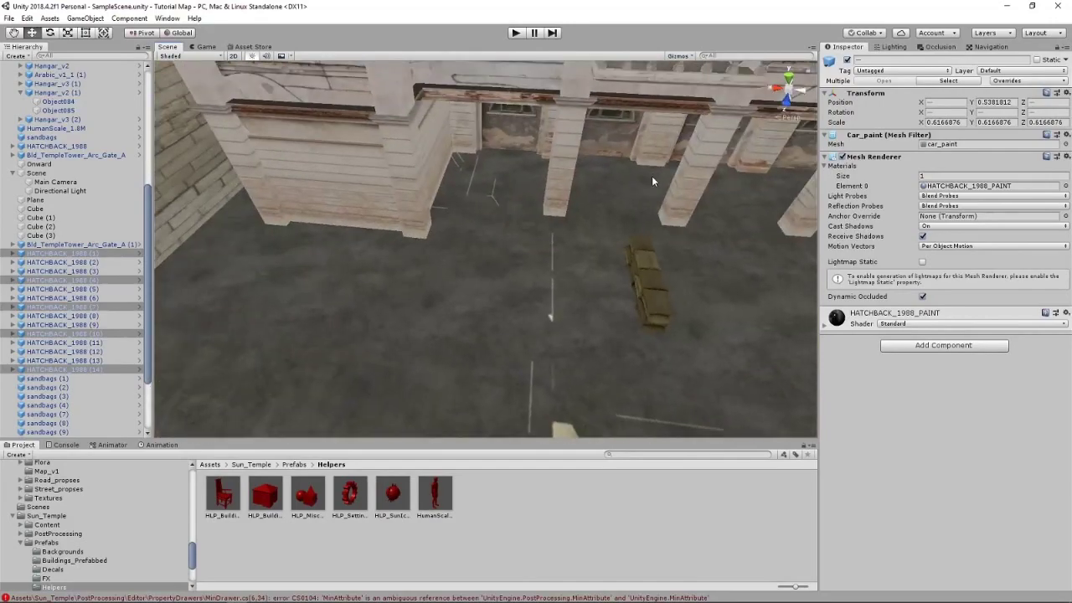
mouse_move(605, 269)
right_down()
mouse_move(596, 230)
mouse_move(570, 232)
mouse_move(630, 172)
mouse_move(709, 155)
mouse_move(591, 345)
mouse_move(566, 328)
mouse_move(477, 317)
mouse_move(603, 264)
right_up()
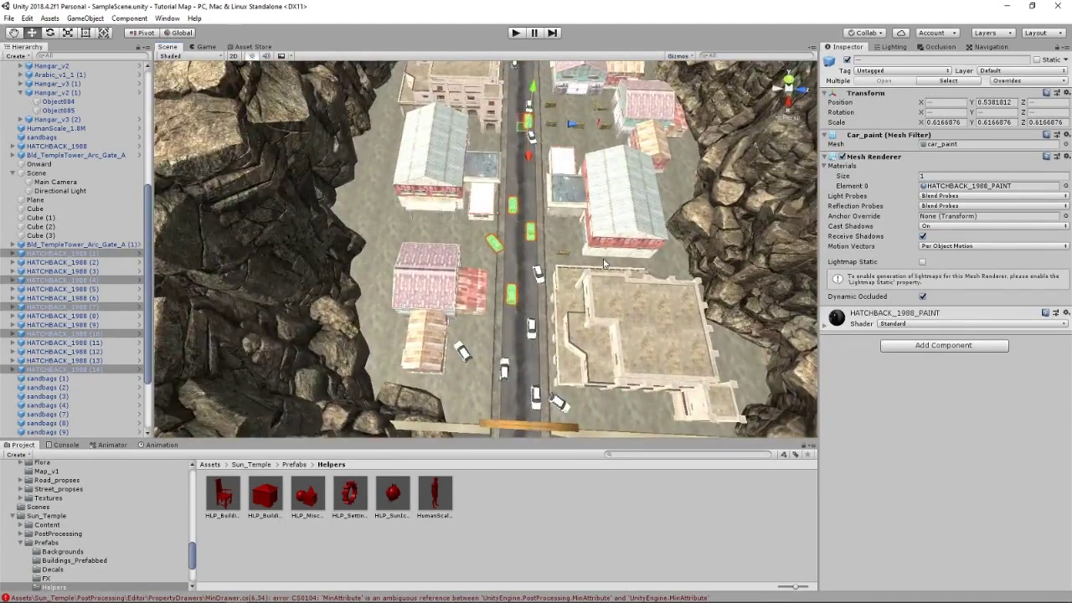
click(602, 130)
click(575, 130)
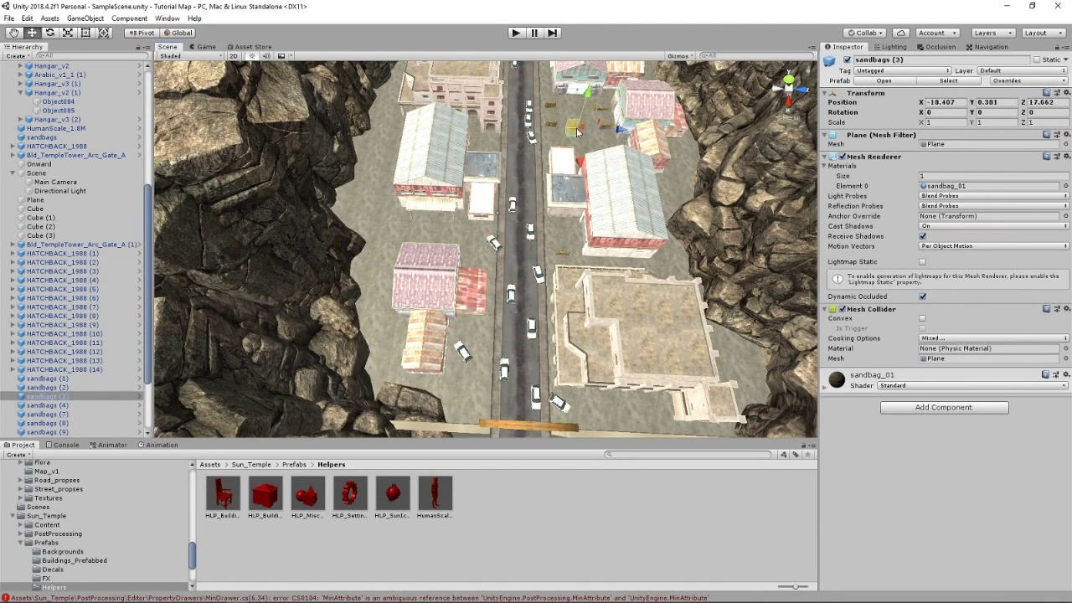
click(600, 111)
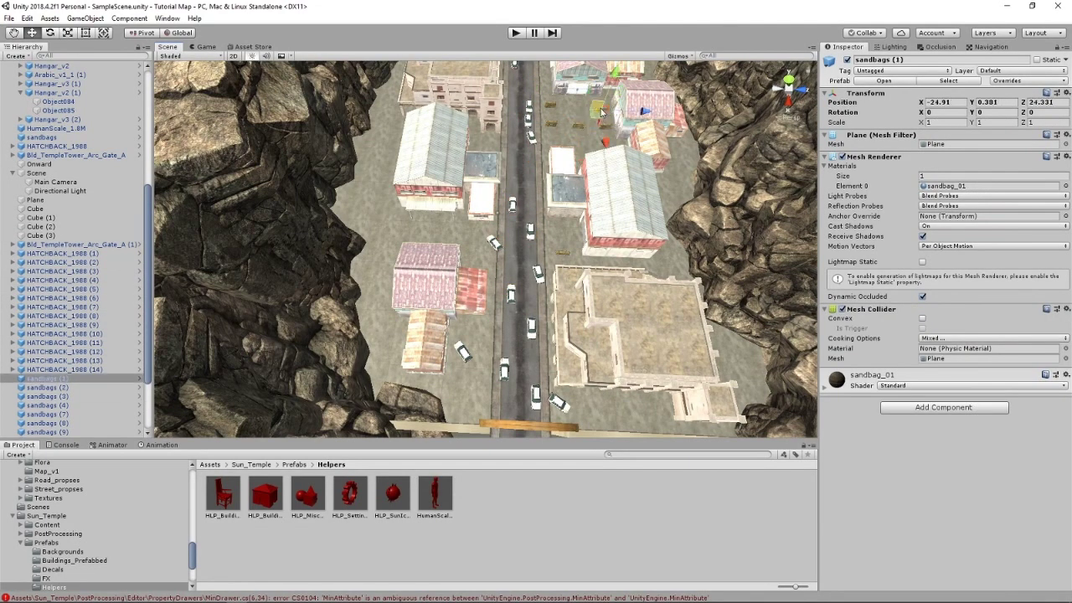
shift+click(566, 255)
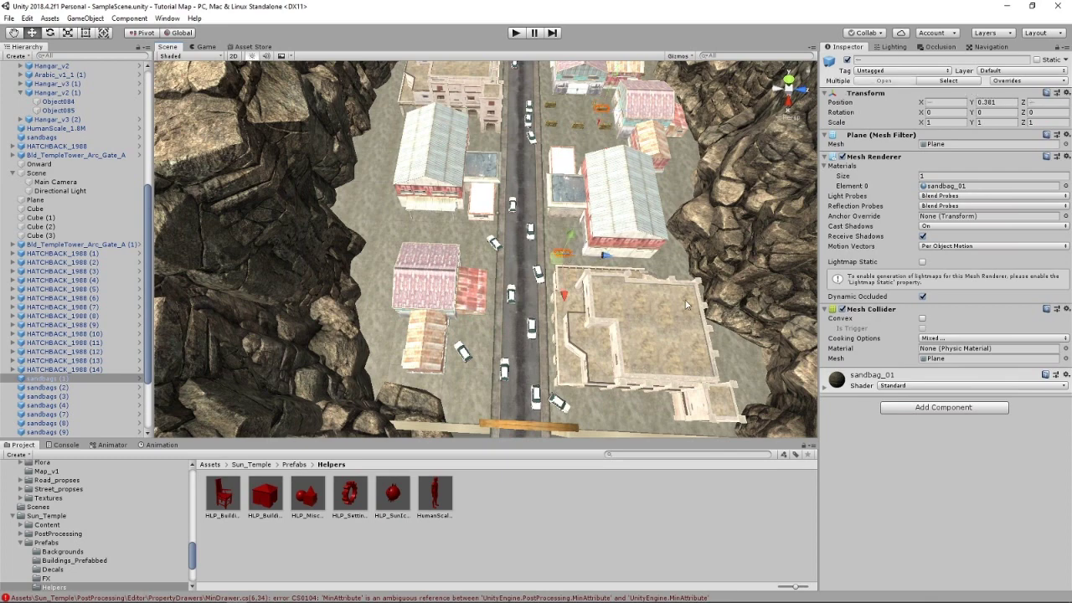
key(ctrl+d)
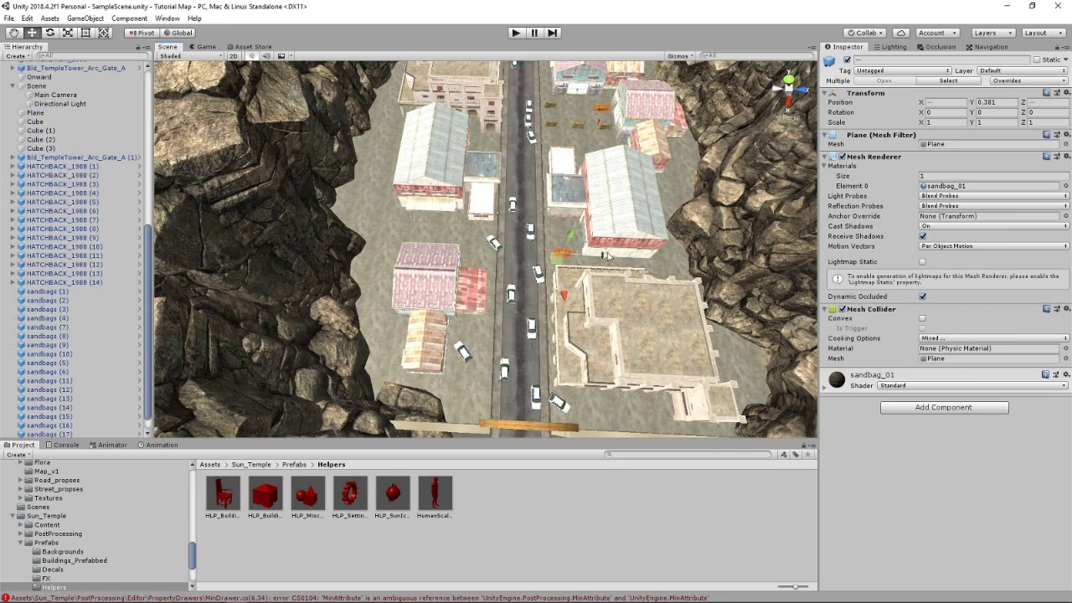
drag(608, 255, 417, 247)
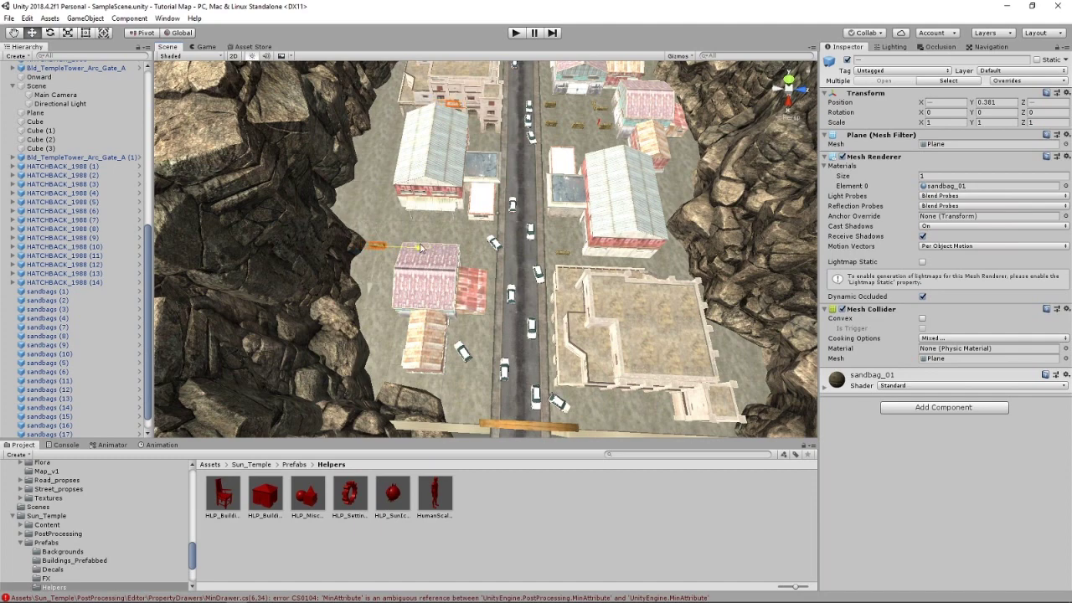
Step: Select only the copied sandbags (18) and move them along Z to -30.7, behind the opposite hangar
scroll(96, 339, down, 1)
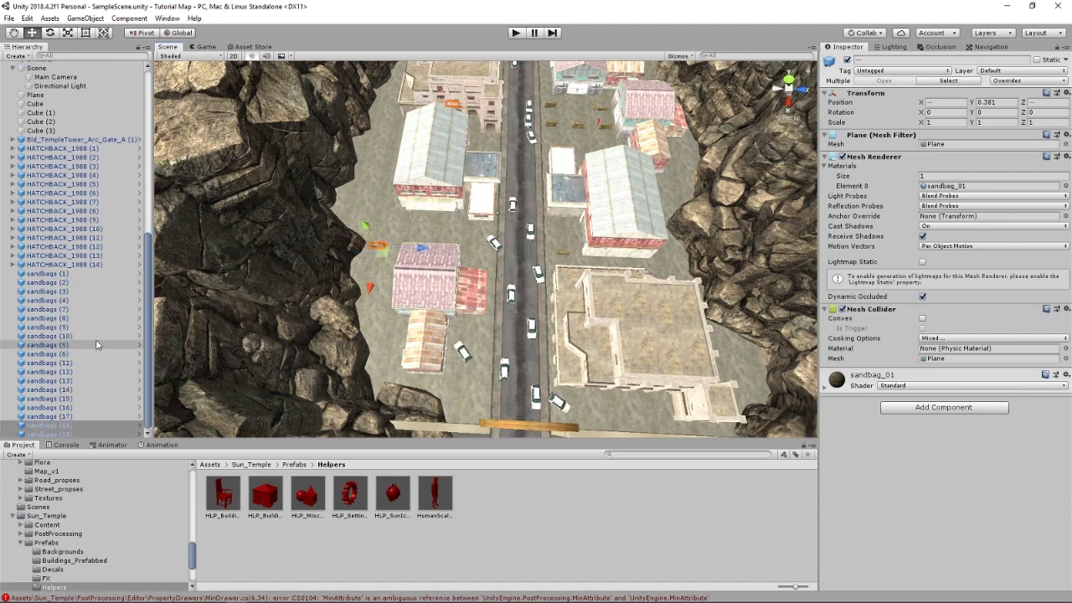
click(84, 426)
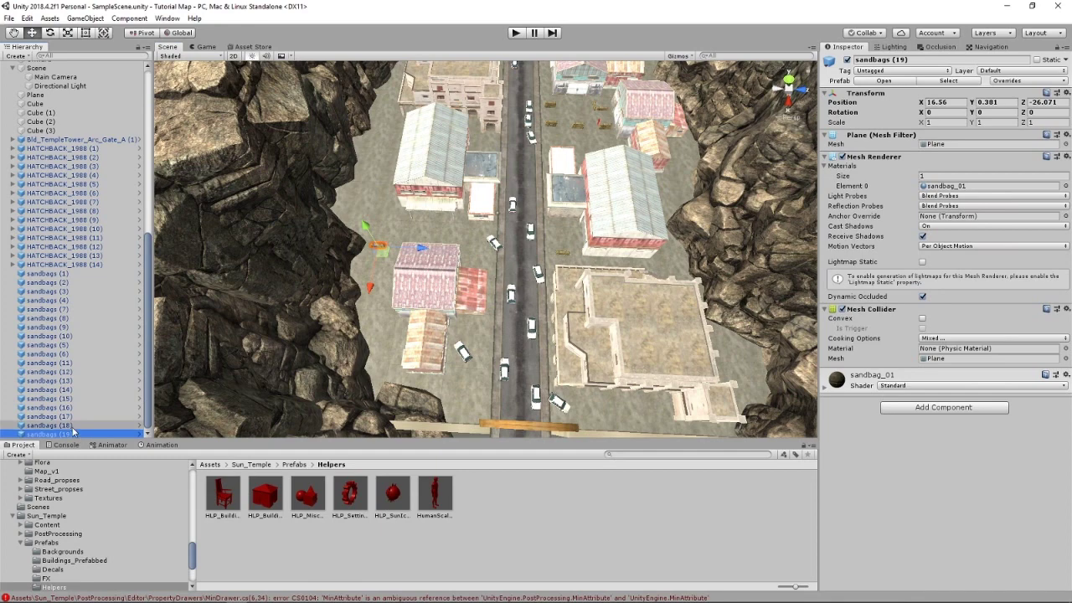
drag(484, 103, 405, 146)
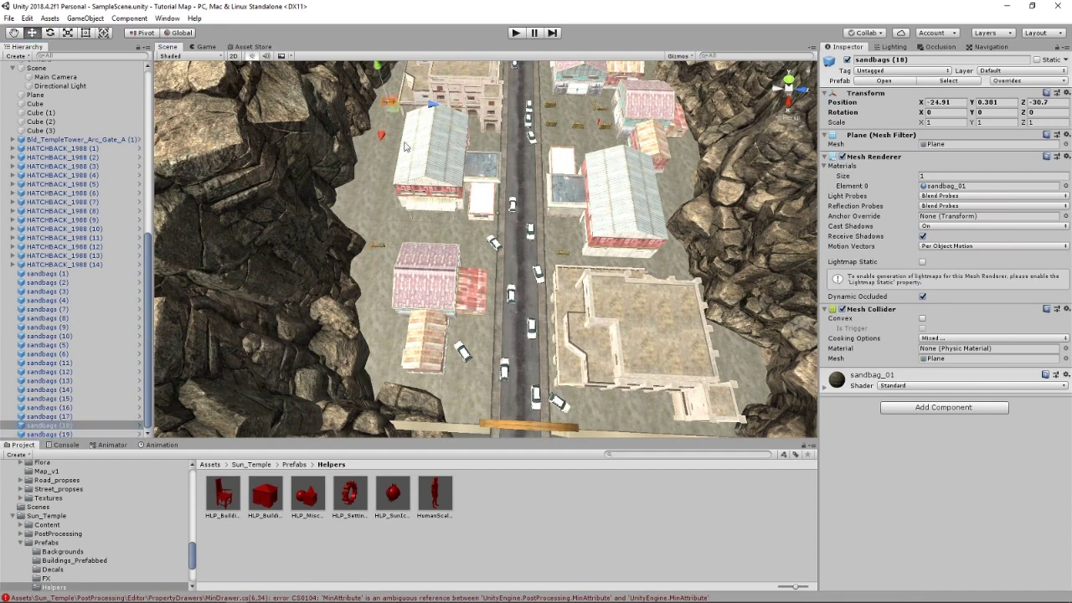
Step: Move sandbags (3) and (4) together from the yard across the road to X 1.07, beside the opposite large hangar
click(575, 126)
right_drag(521, 177, 543, 144)
scroll(543, 144, up, 4)
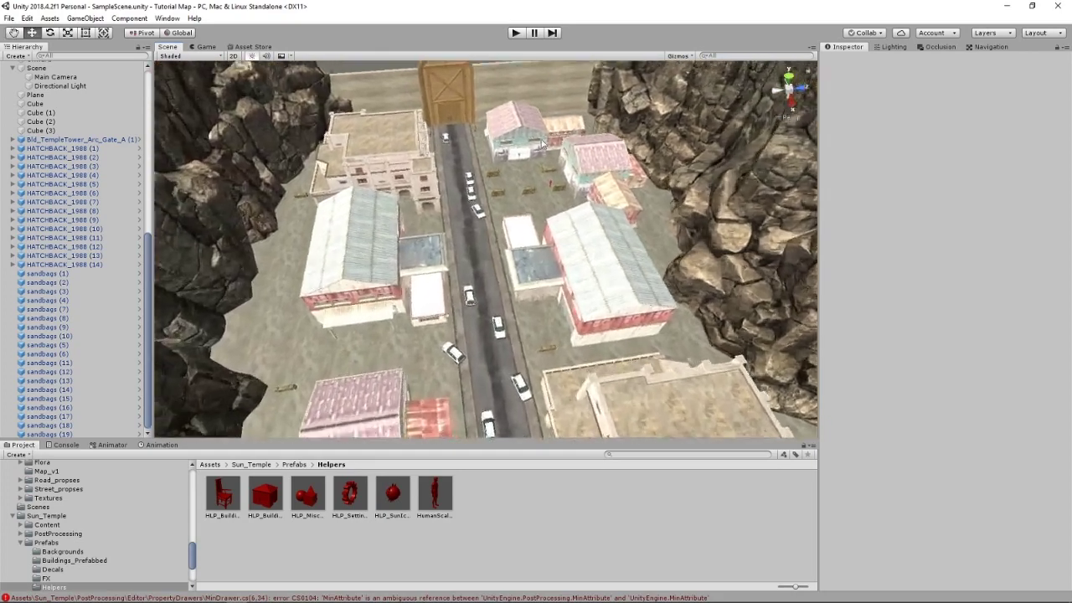
scroll(541, 144, up, 5)
click(531, 138)
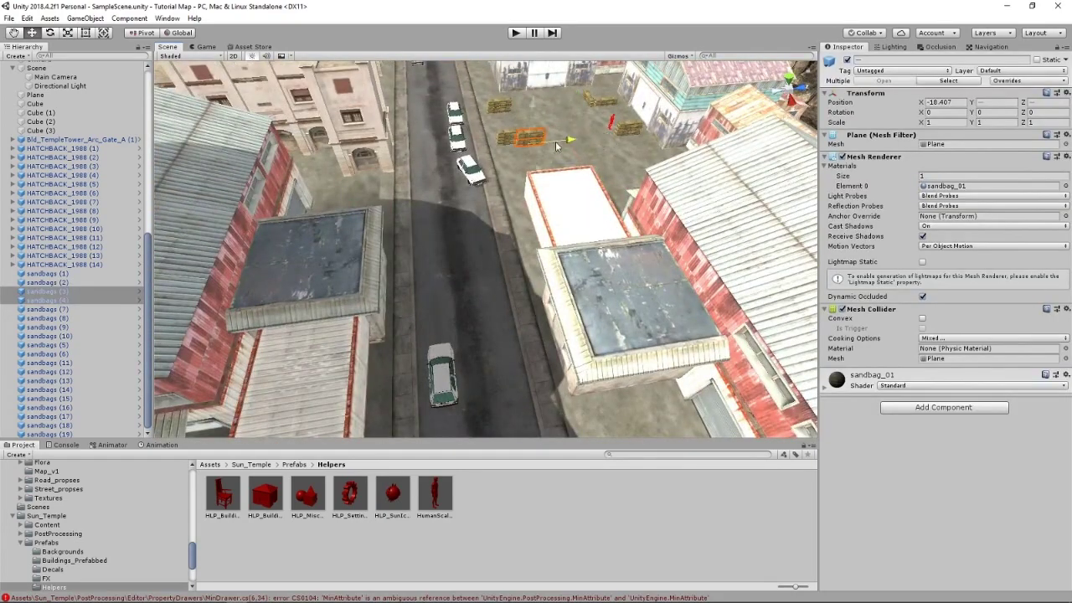
drag(555, 146, 187, 178)
scroll(188, 178, down, 10)
middle_drag(188, 177, 412, 221)
scroll(402, 231, up, 2)
drag(413, 219, 483, 310)
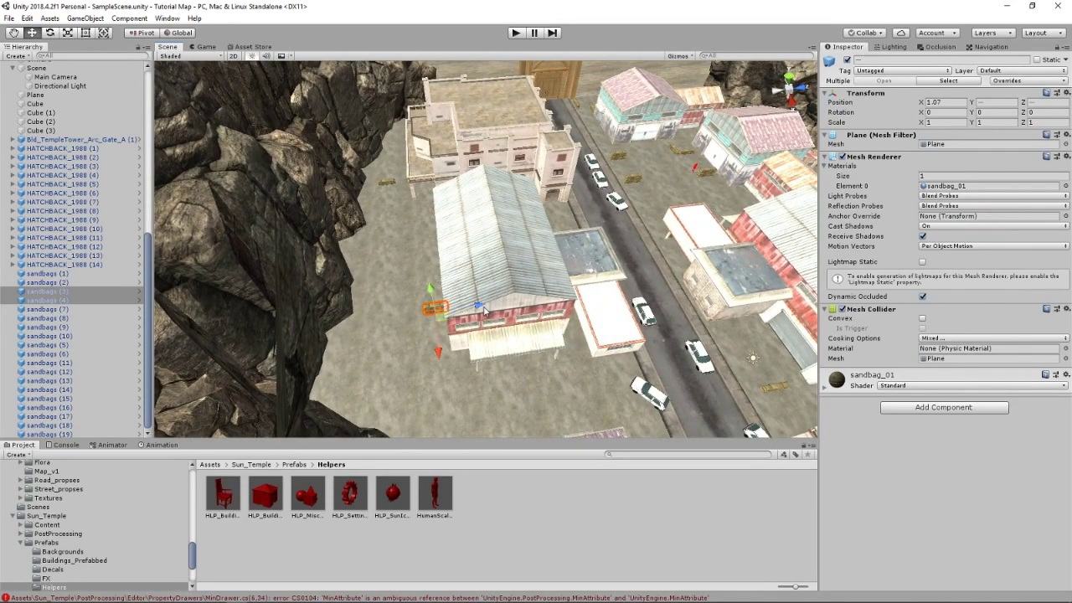
Step: Shift the Rock2 piece behind the hangar along Z toward the buildings, and place Rock5A (4) at X 25.19, Z -36.2
middle_drag(469, 310, 500, 300)
scroll(501, 298, up, 6)
key(f)
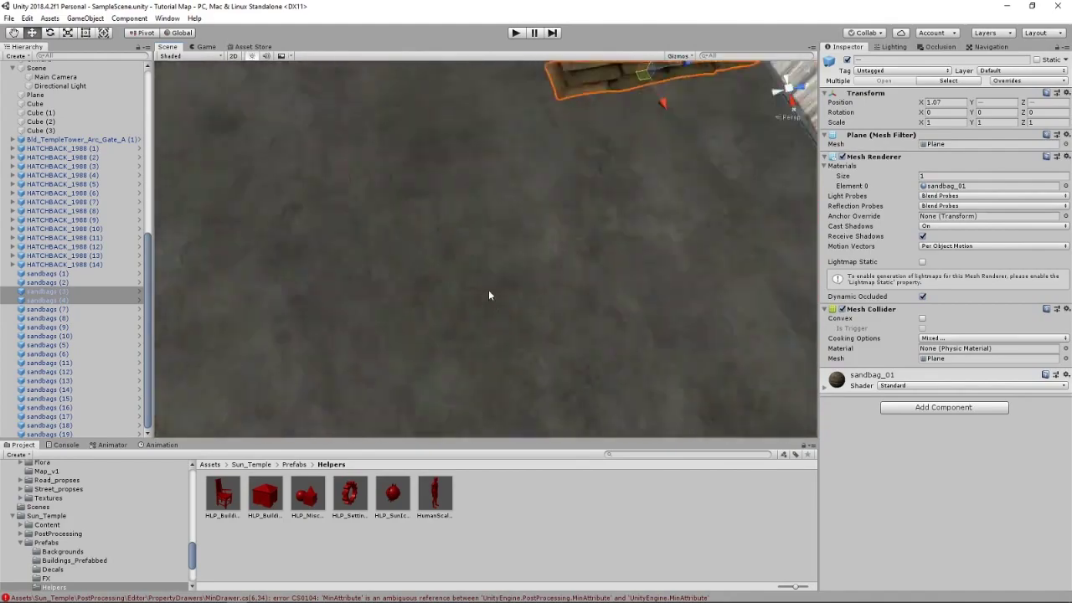
right_drag(605, 185, 444, 205)
scroll(443, 206, down, 8)
alt+drag(515, 282, 395, 193)
click(395, 194)
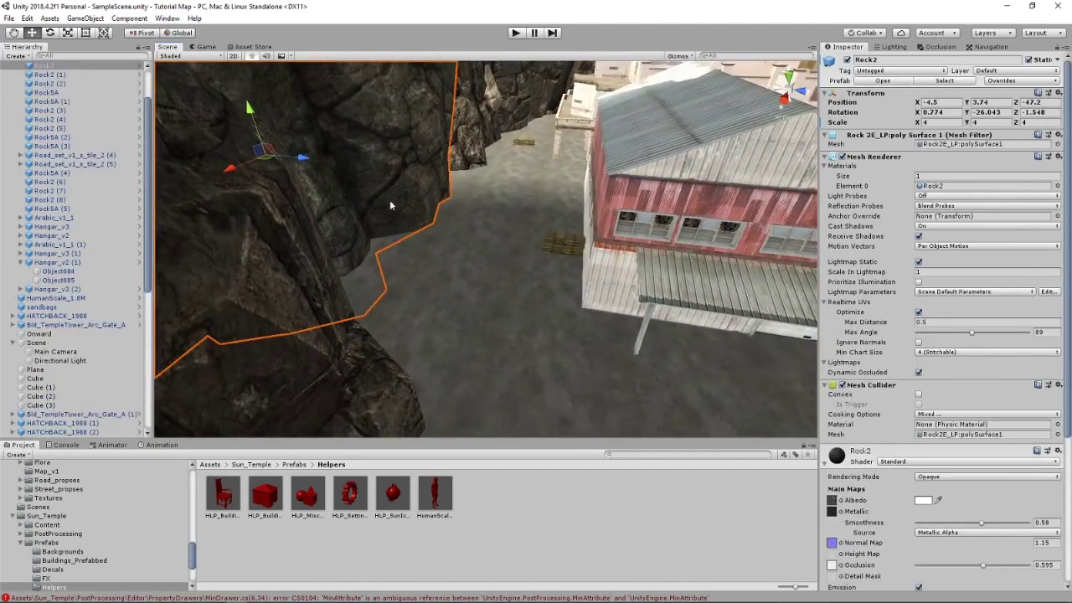
drag(304, 164, 355, 169)
click(290, 335)
alt+drag(291, 335, 249, 297)
scroll(248, 293, down, 5)
drag(340, 243, 509, 343)
right_drag(509, 343, 564, 330)
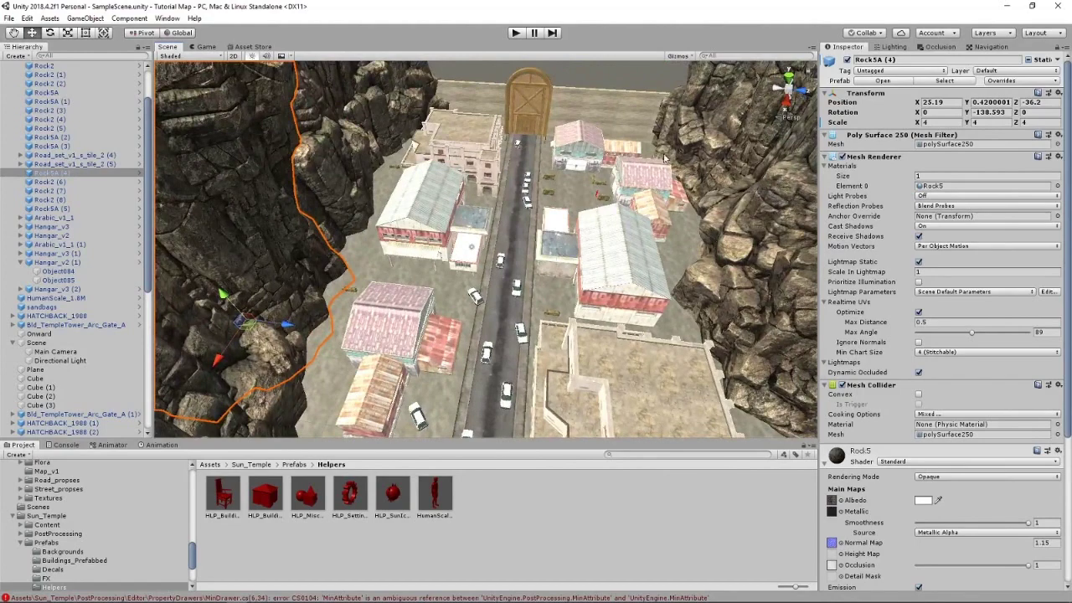
Step: Collapse the Props and Scene groups in the scene hierarchy
alt+drag(664, 156, 624, 332)
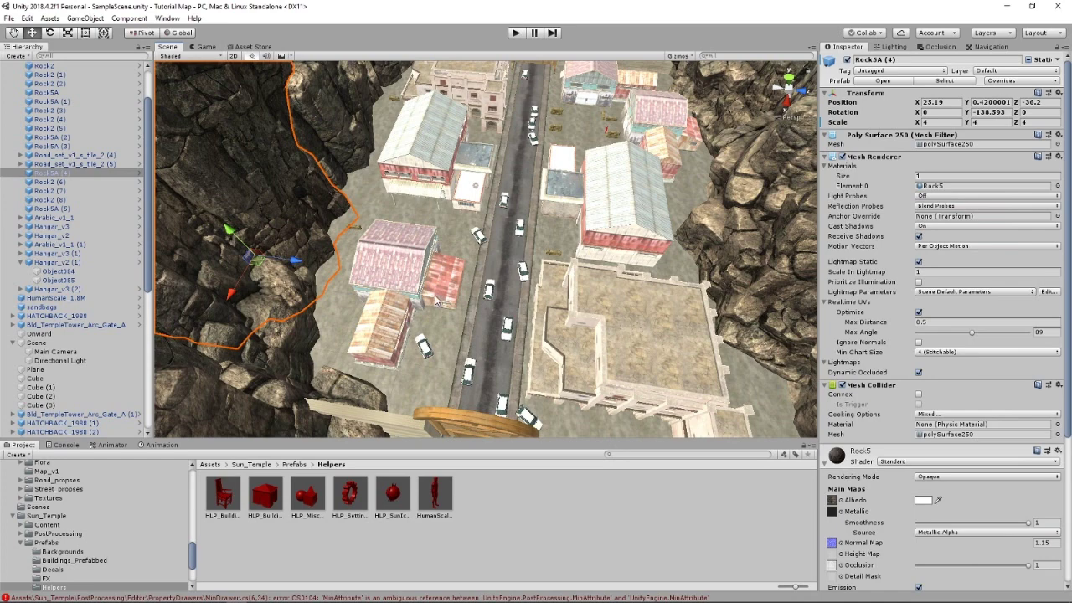
scroll(74, 270, down, 5)
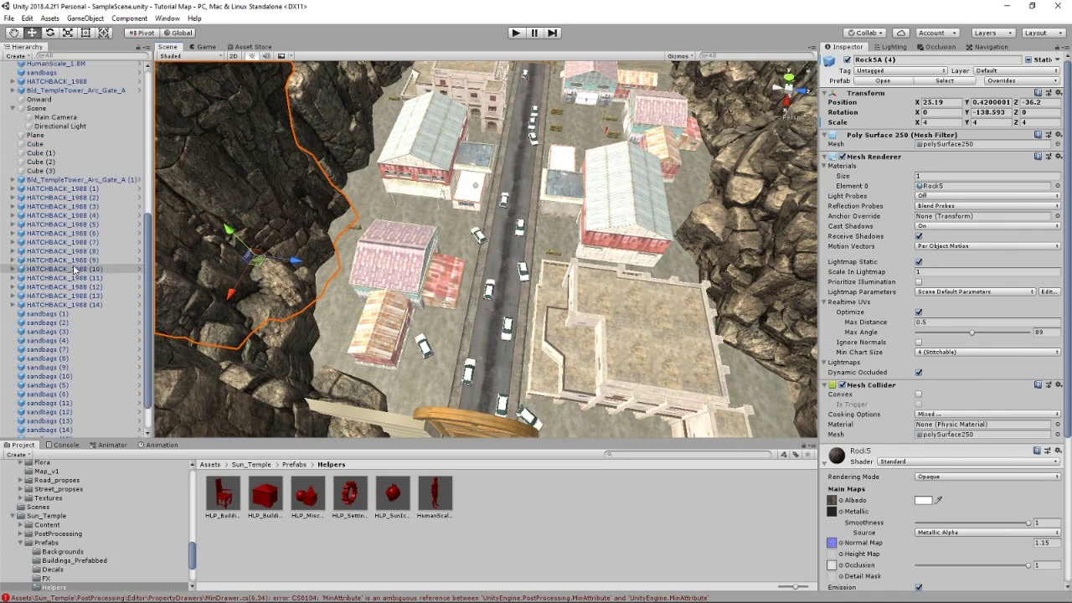
scroll(73, 266, up, 9)
click(13, 75)
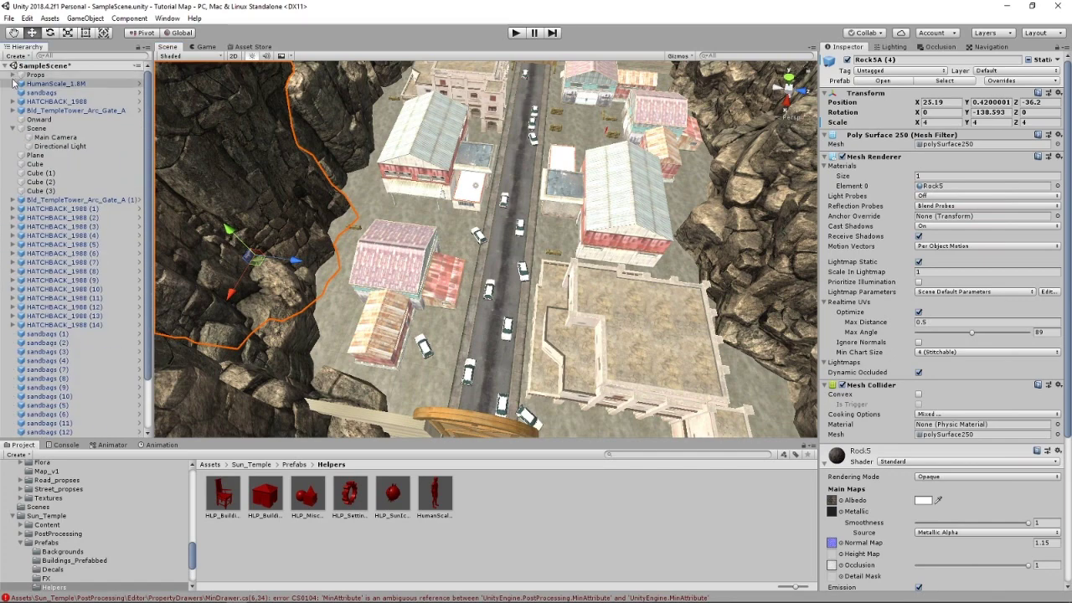
click(13, 128)
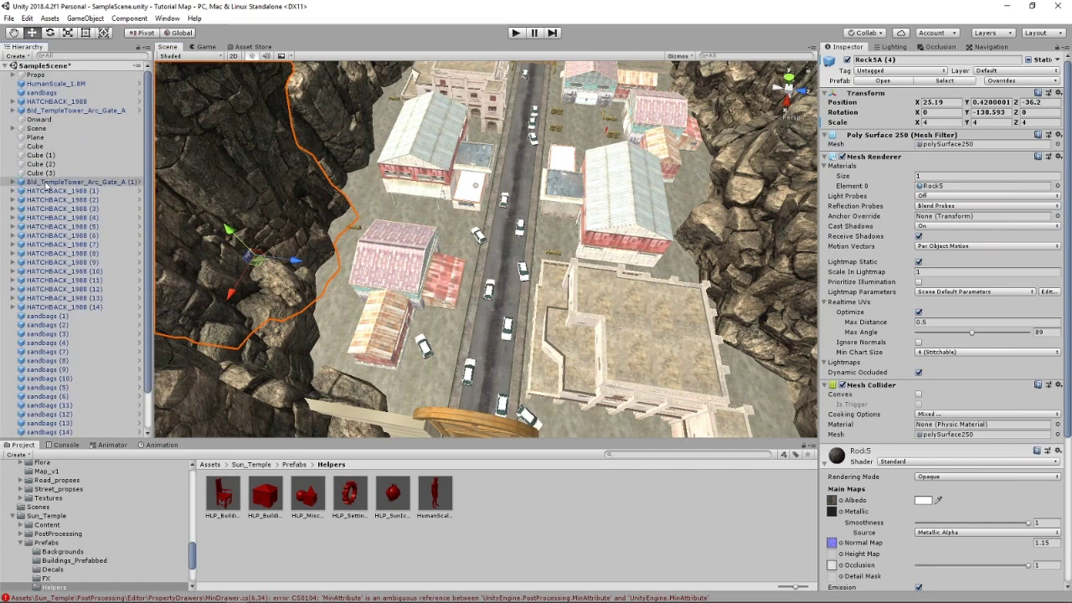
Step: Parent all objects from Plane through sandbags (19), including cubes, second gate and numbered hatchbacks, under Props, and collapse the group
click(48, 186)
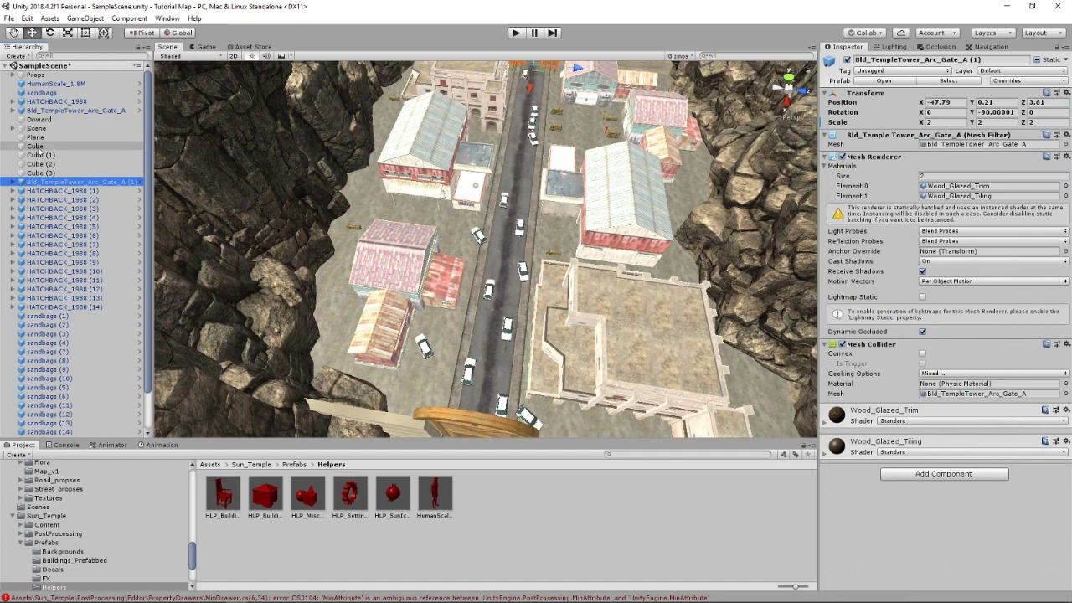
click(37, 146)
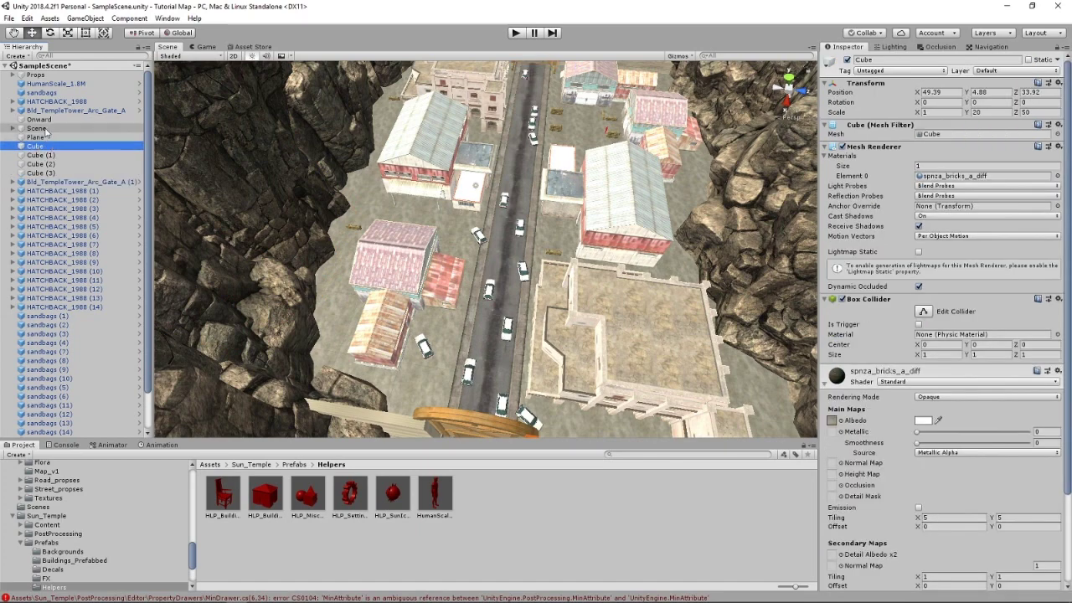
click(35, 136)
scroll(51, 251, down, 2)
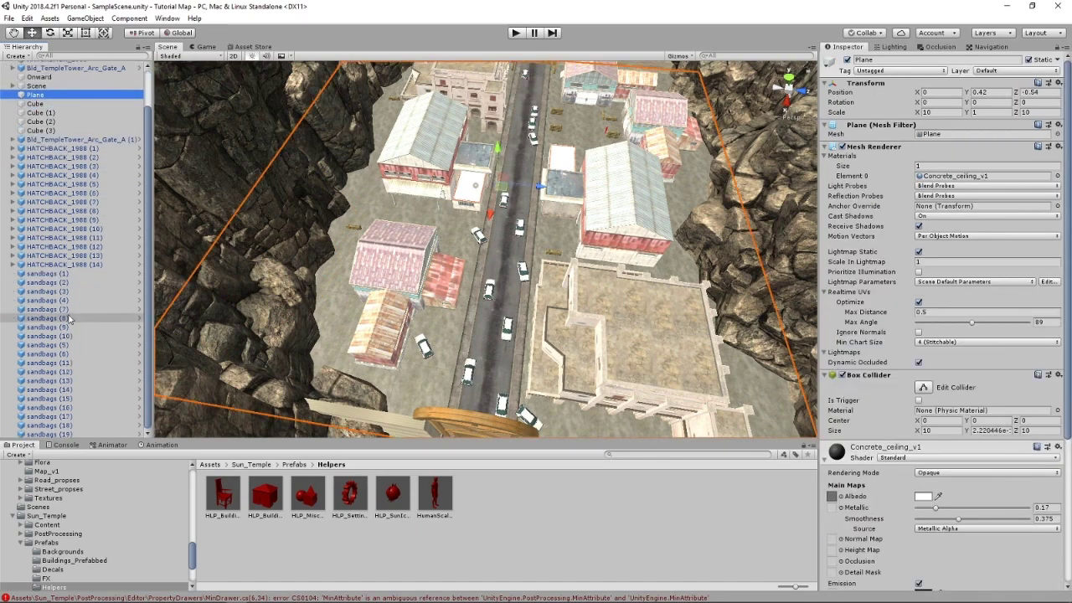
shift+click(77, 434)
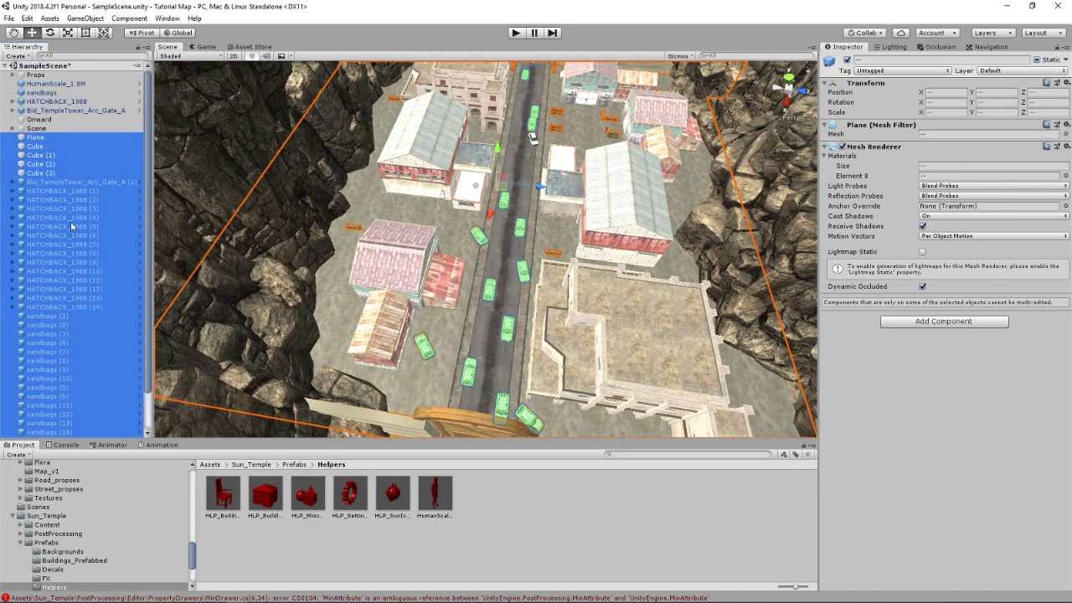
scroll(70, 221, up, 2)
drag(53, 76, 57, 147)
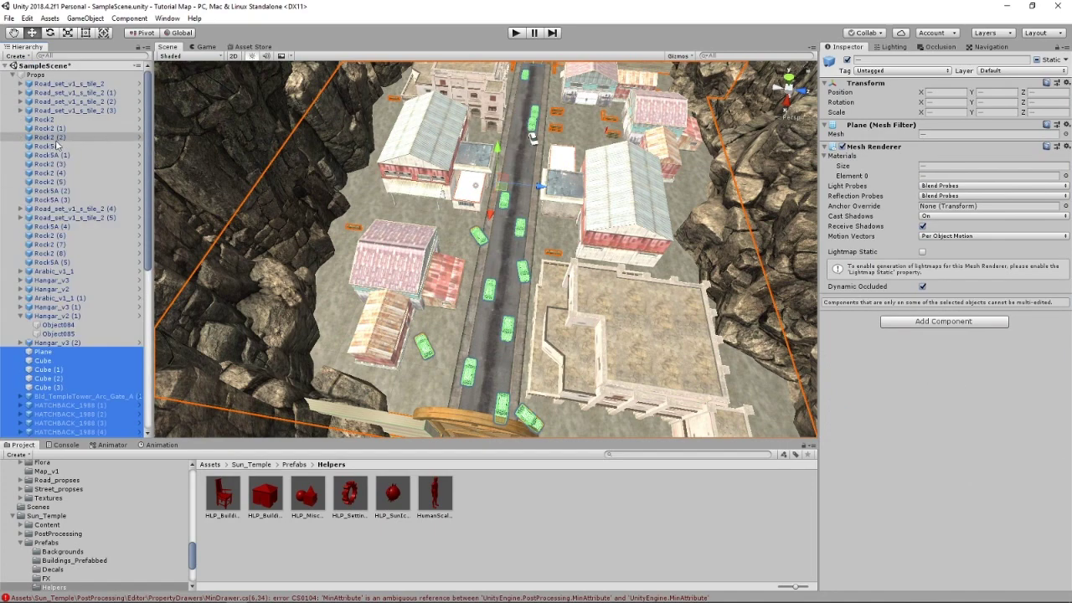
click(13, 75)
Step: Delete HumanScale_1.8M and parent the remaining sandbags, HATCHBACK_1988 and Bld_TempleTower_Arc_Gate_A under the Props group
click(45, 84)
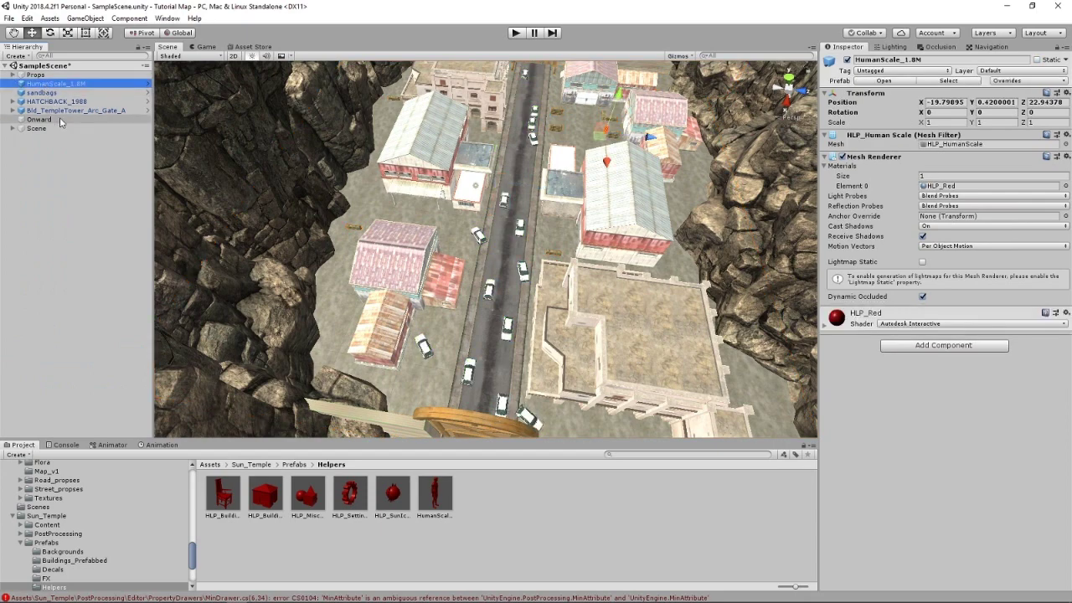
key(Delete)
click(67, 102)
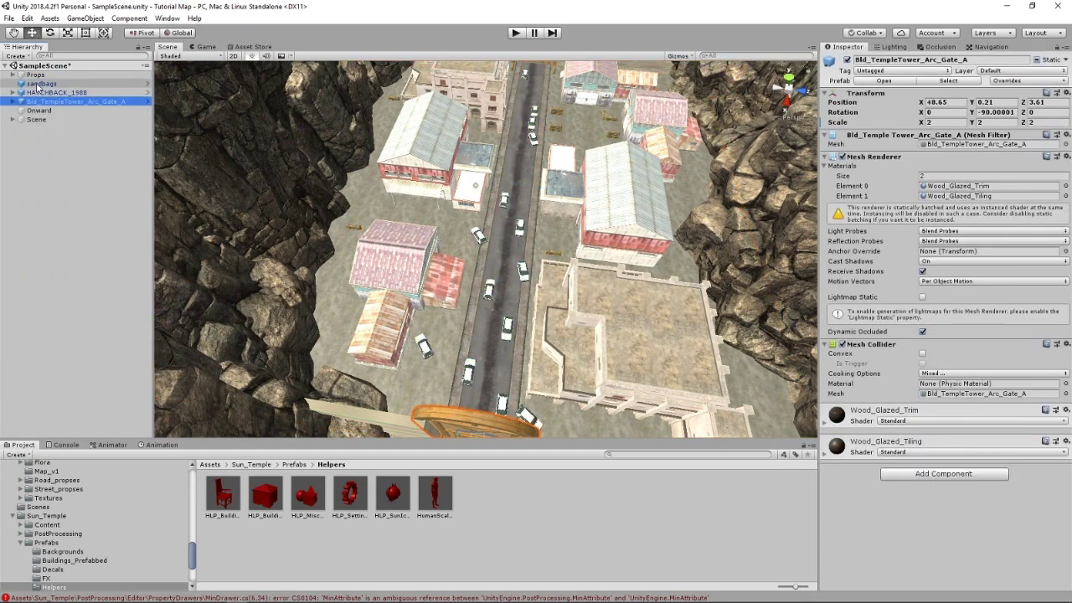
shift+click(40, 84)
drag(49, 97, 36, 77)
scroll(25, 167, up, 5)
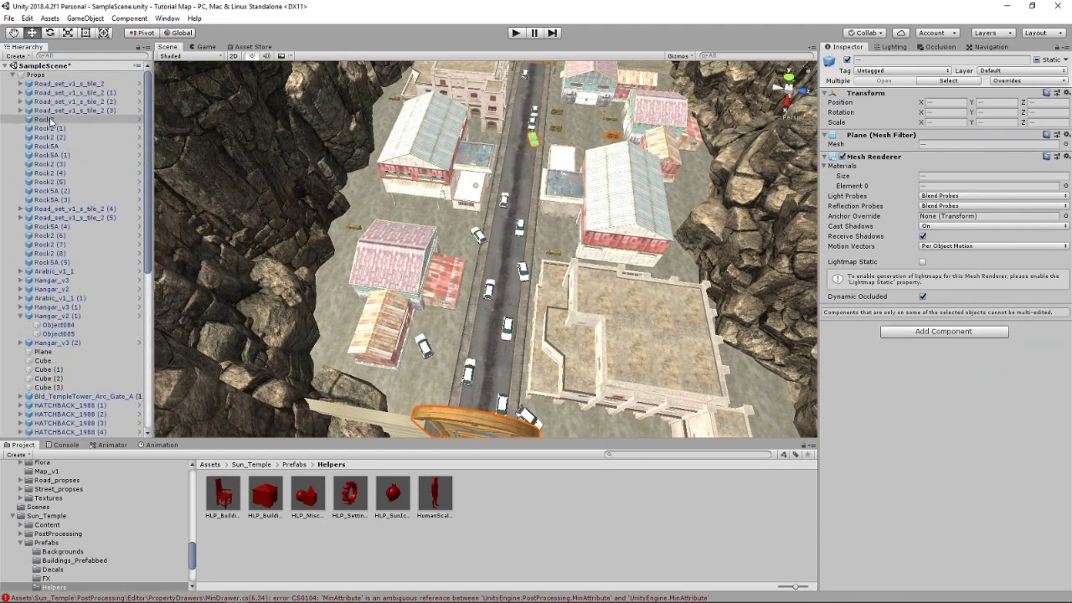
click(13, 75)
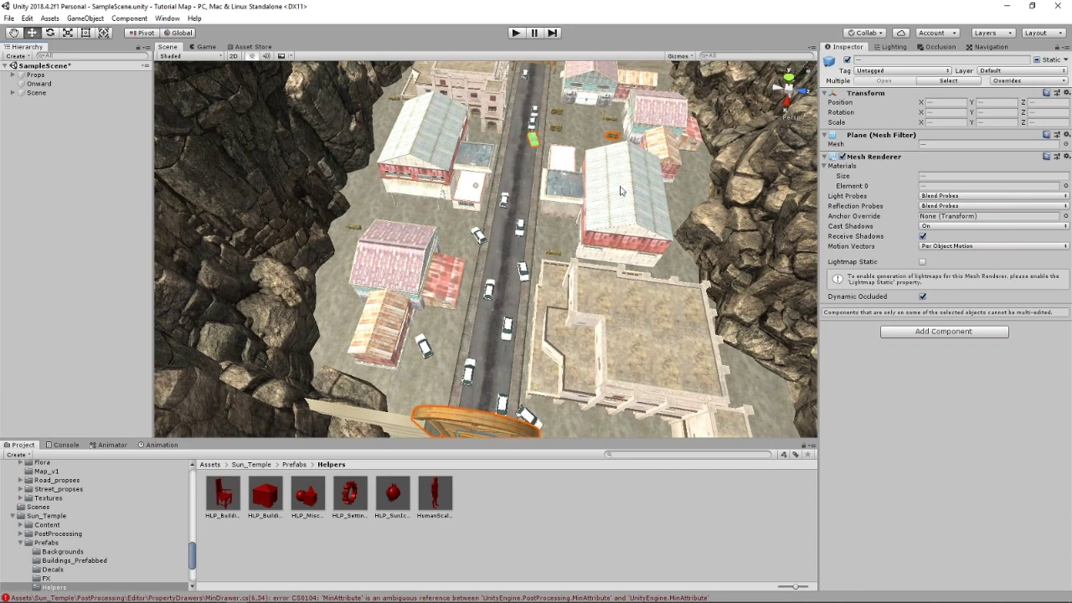
Step: Expand the Scene group while keeping Props collapsed, and select its Directional Light to view the light settings
click(677, 191)
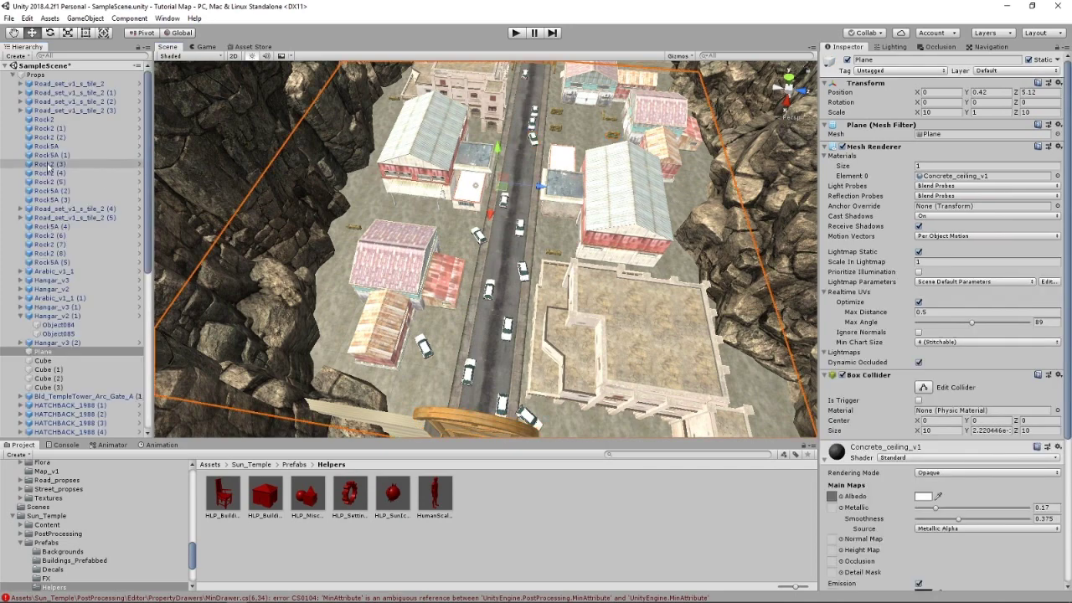
click(13, 93)
click(14, 83)
click(22, 93)
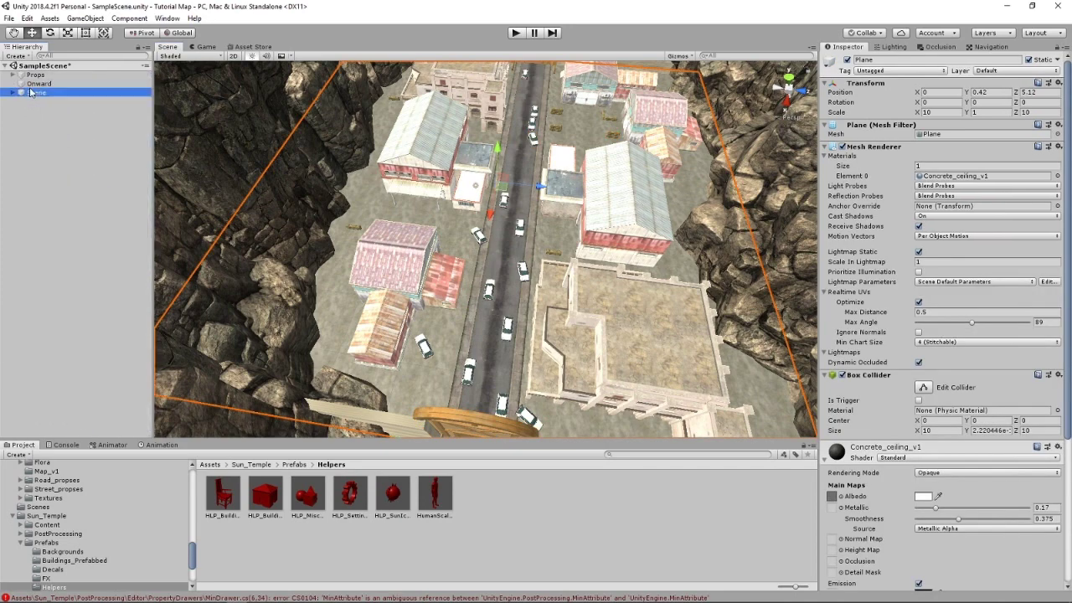
click(11, 93)
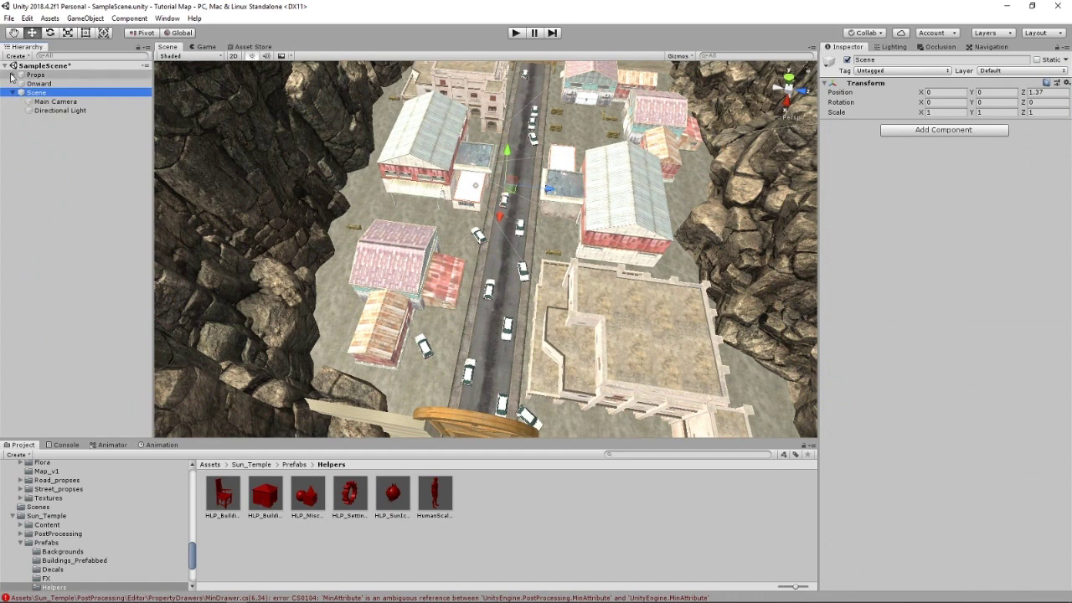
click(12, 74)
click(13, 74)
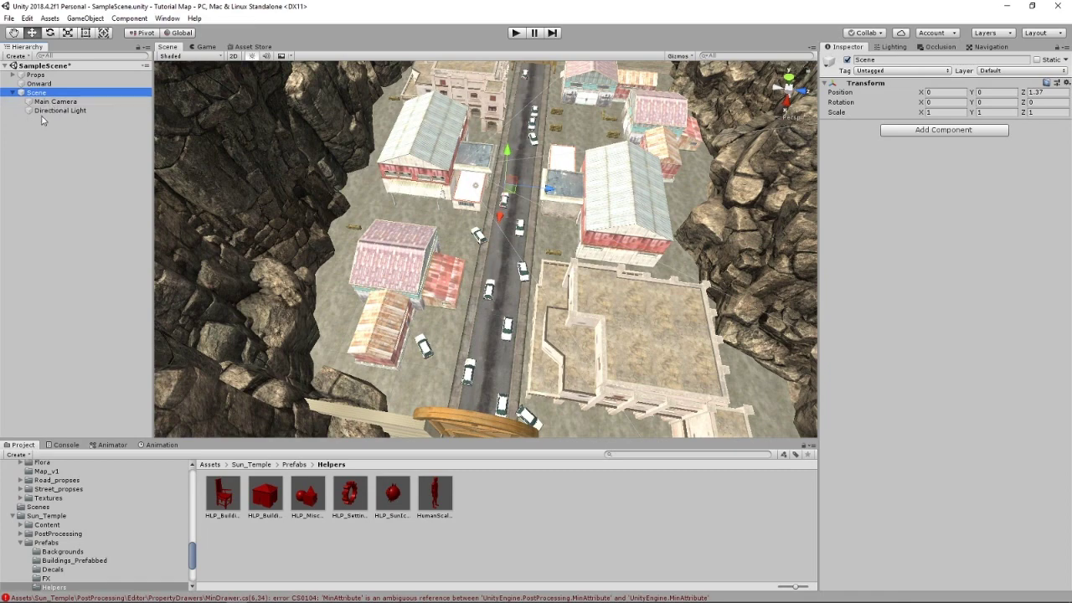
click(51, 110)
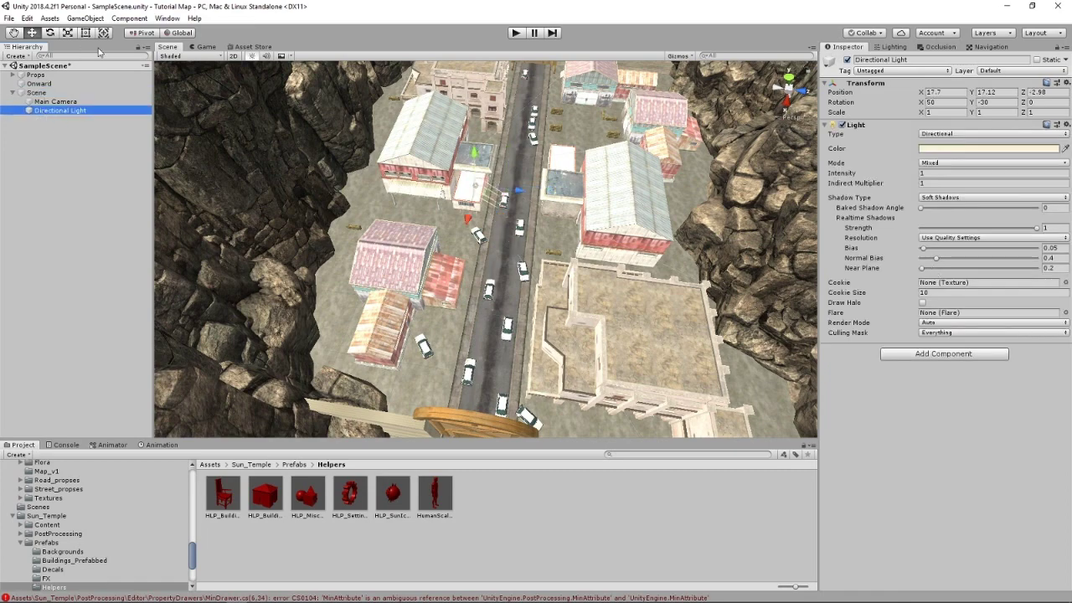
Step: Search the Asset Store for "bakery" and open the Bakery - GPU Lightmapper page to read its description and features
click(255, 47)
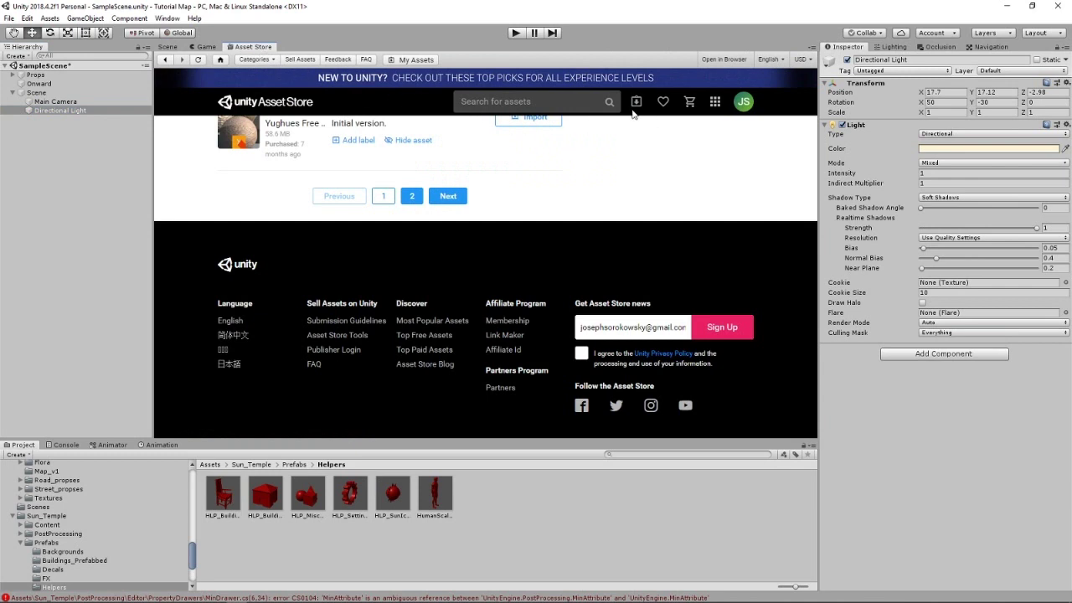
click(597, 102)
text(bakery)
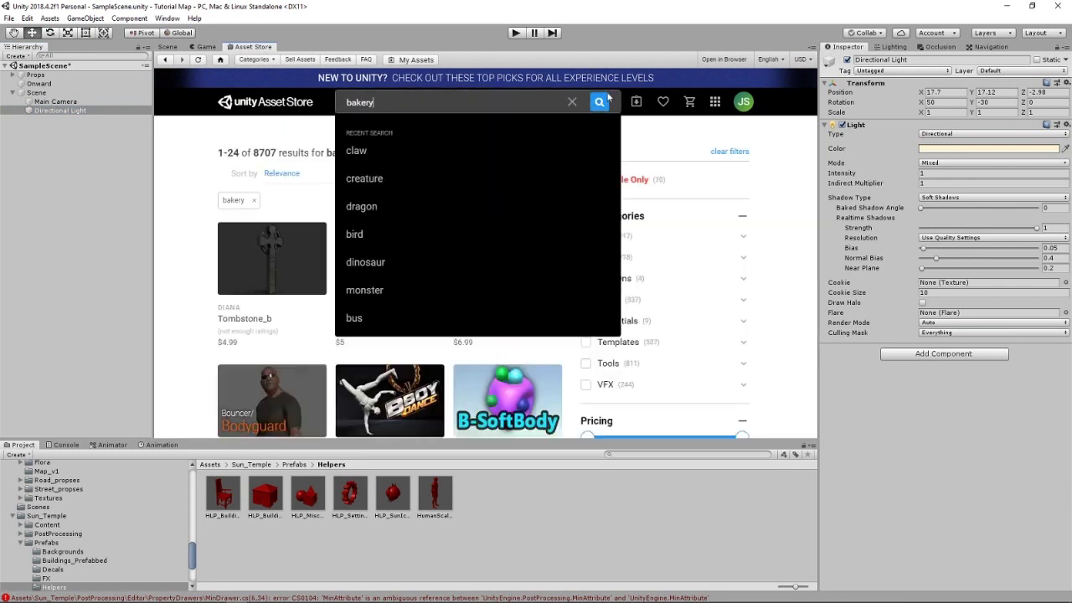
click(599, 101)
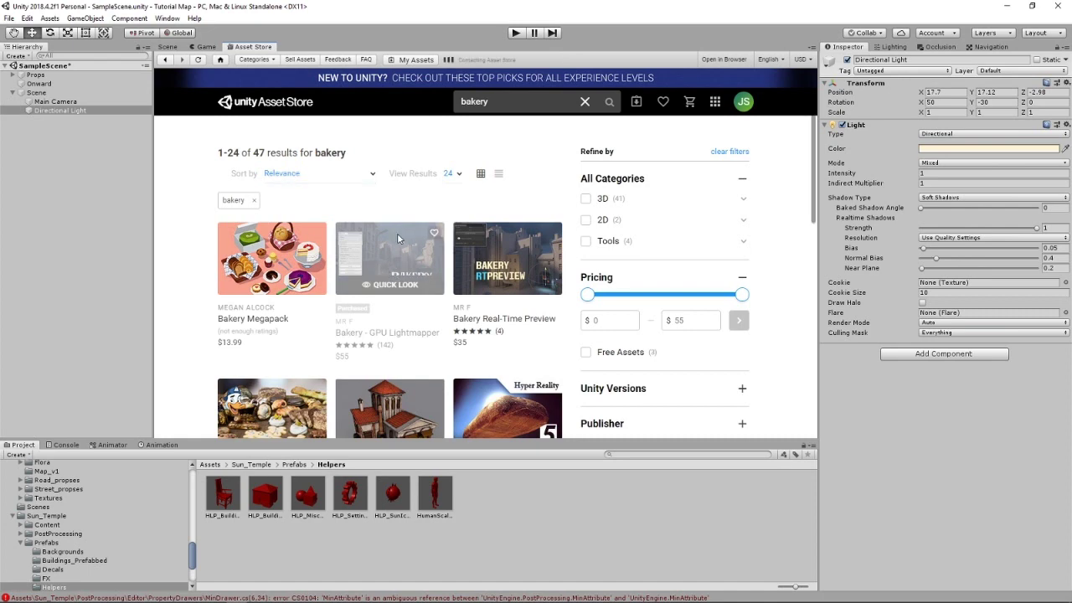
click(396, 232)
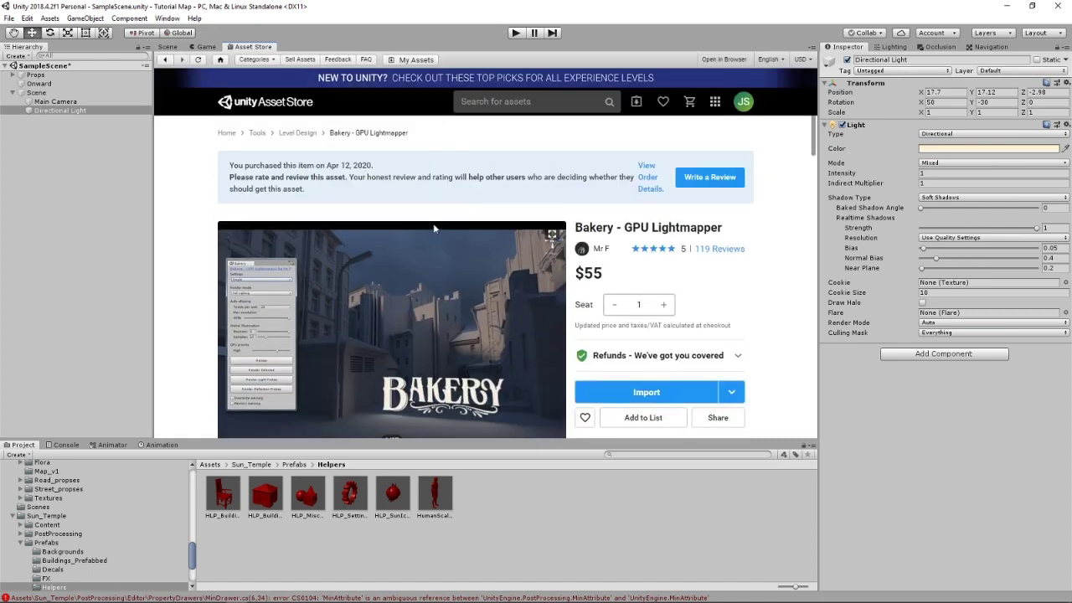
scroll(381, 210, down, 5)
scroll(377, 198, down, 7)
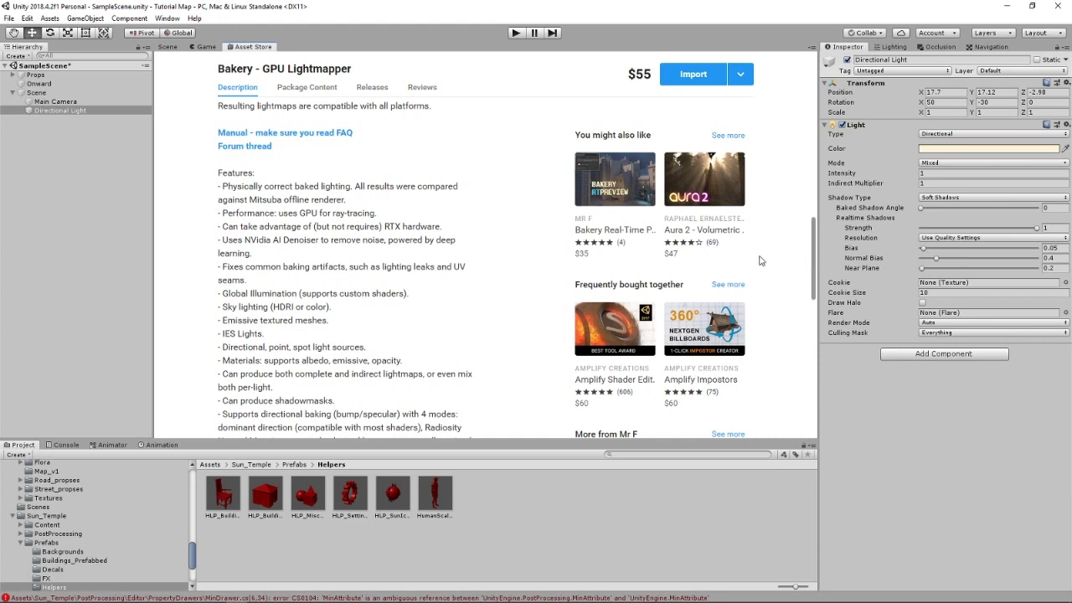
Step: Import the Bakery - GPU Lightmapper package from its Asset Store page into the project
click(168, 47)
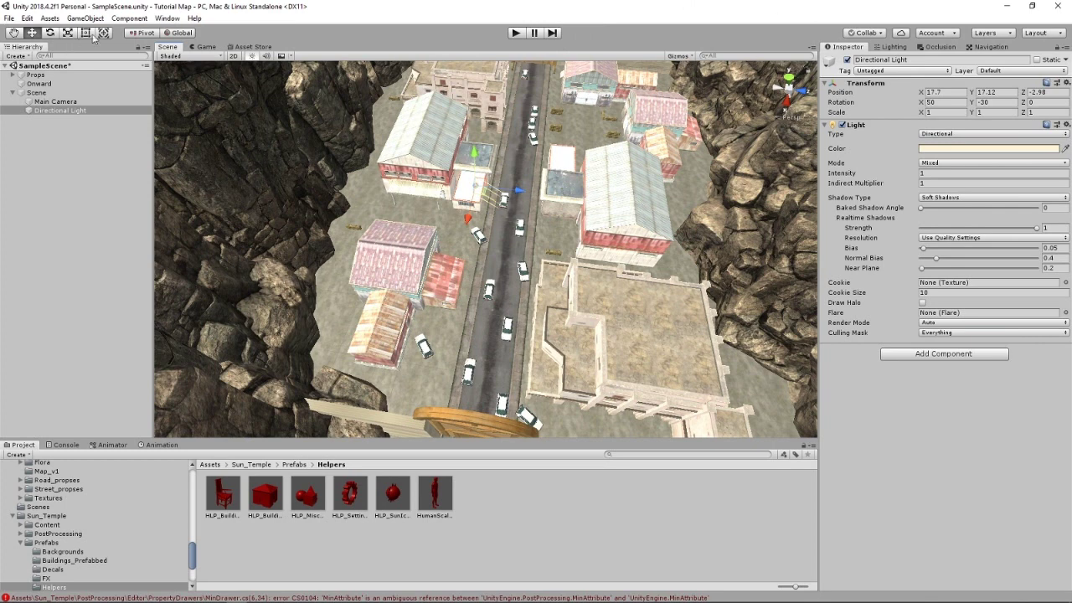
click(258, 47)
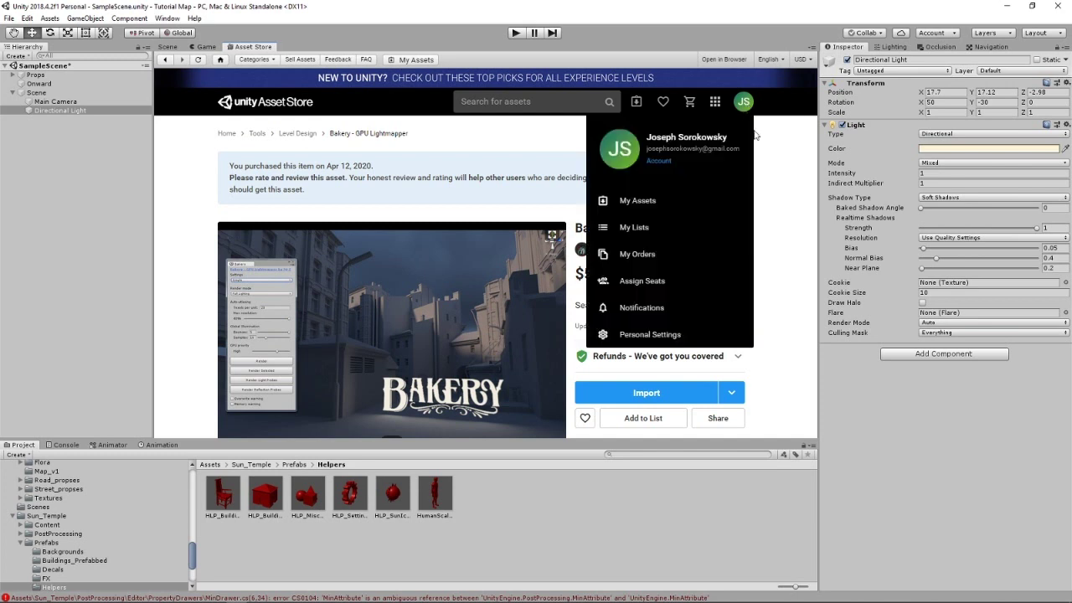
click(674, 395)
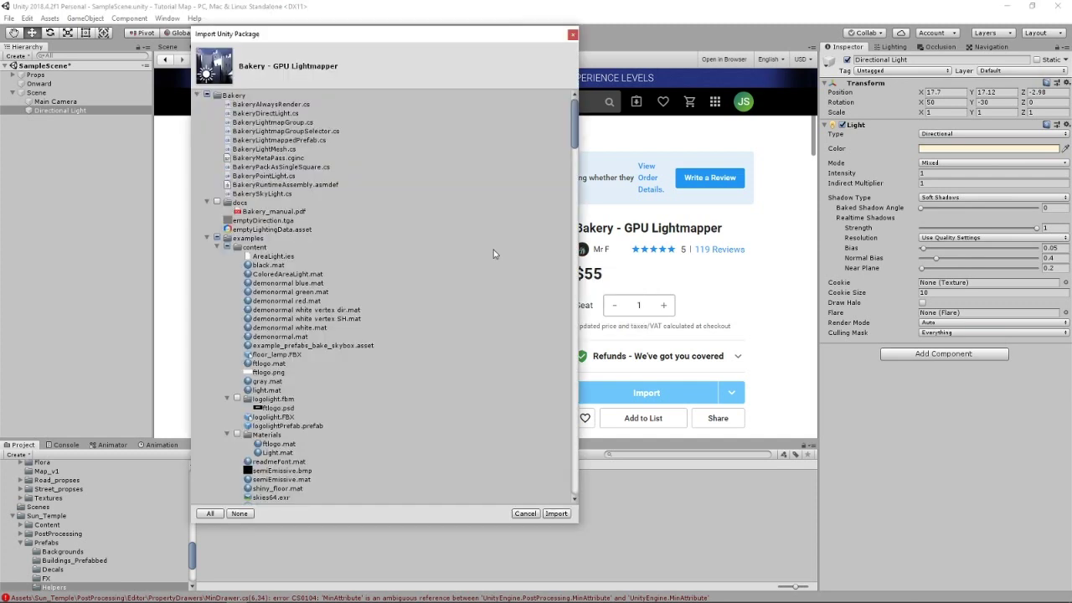
click(557, 514)
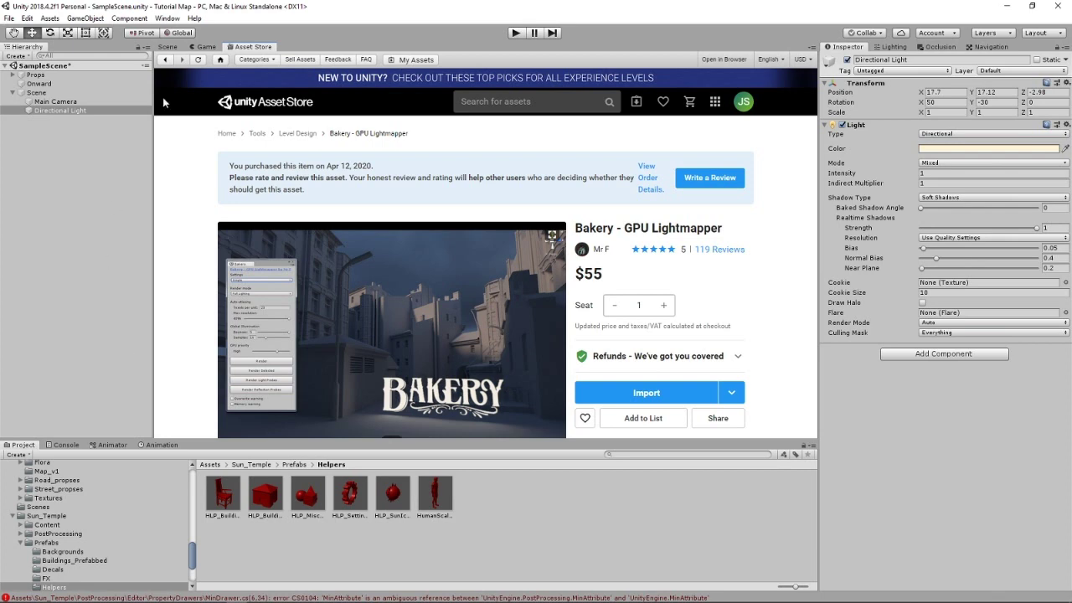
Step: Return to the Bakery - GPU Lightmapper store page and start its package import again
click(165, 47)
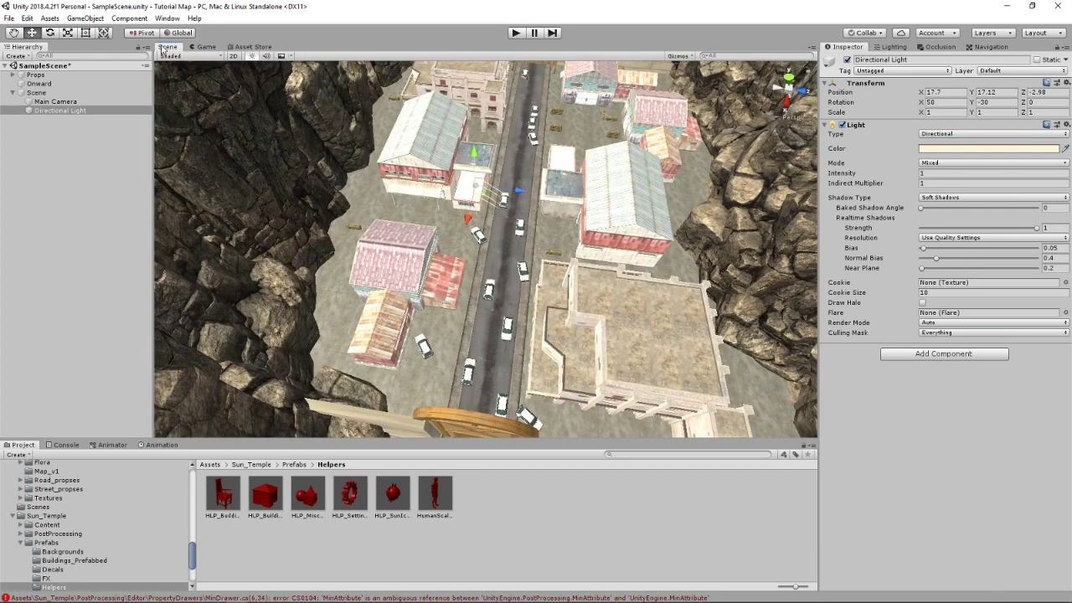
click(265, 48)
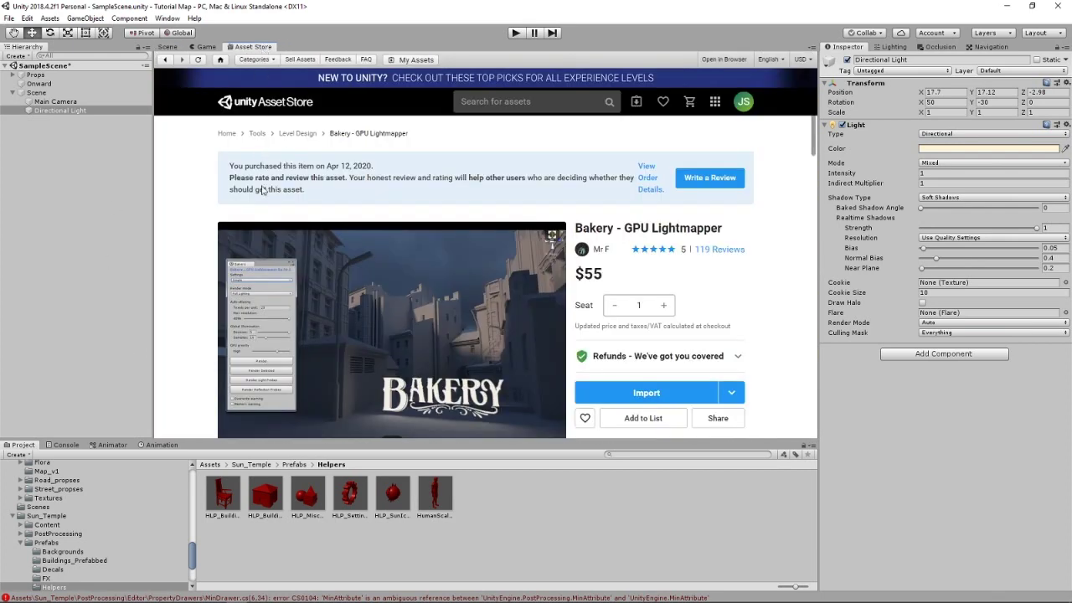
click(657, 385)
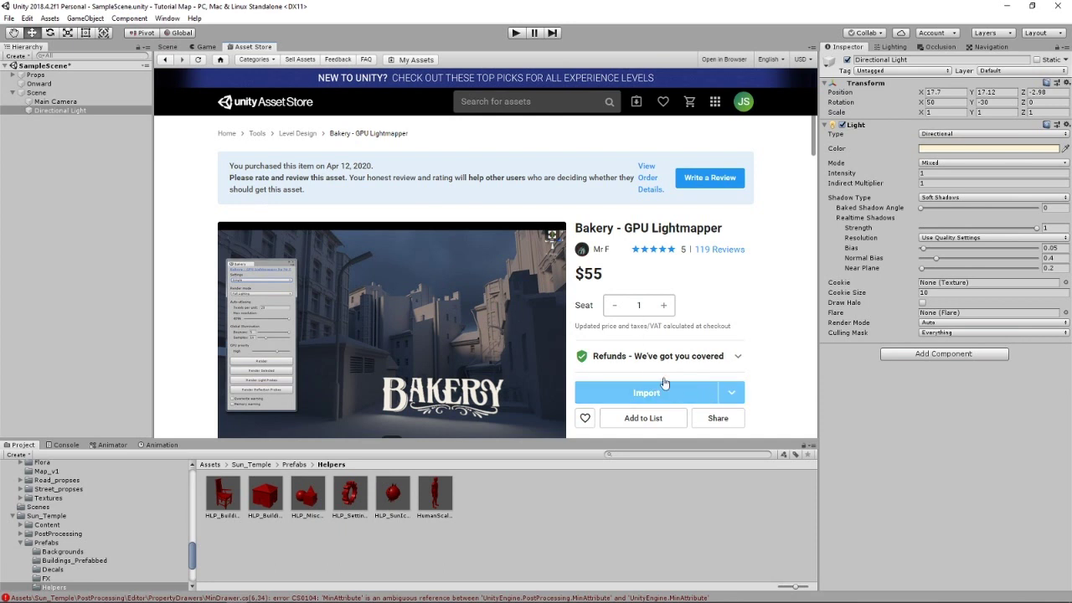
Step: Show the contents of the Bakery folder in the project assets
scroll(105, 524, up, 10)
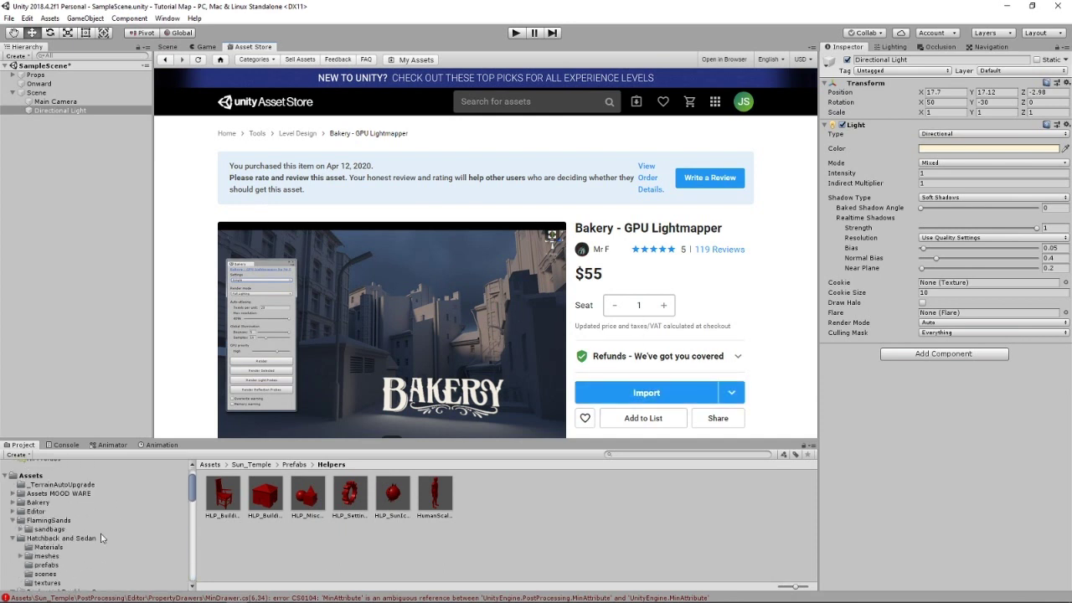
click(19, 501)
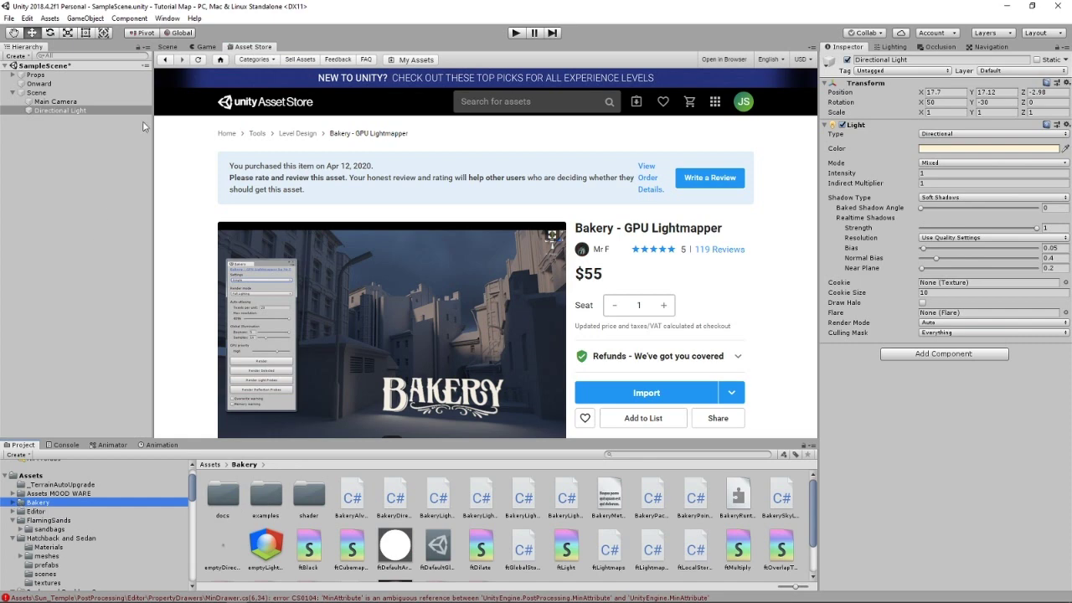
mouse_move(434, 601)
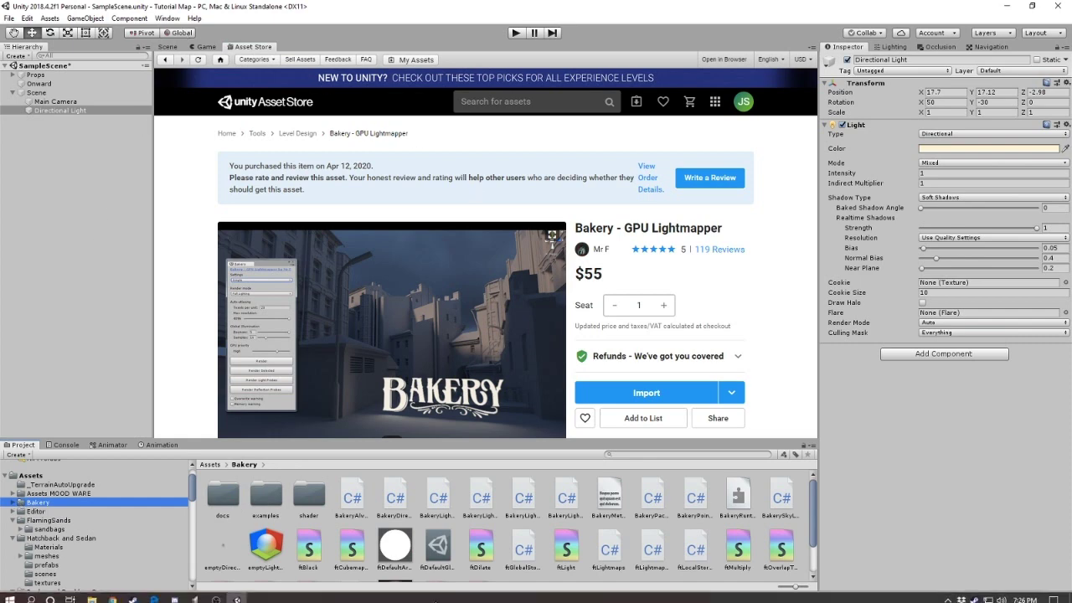
click(237, 599)
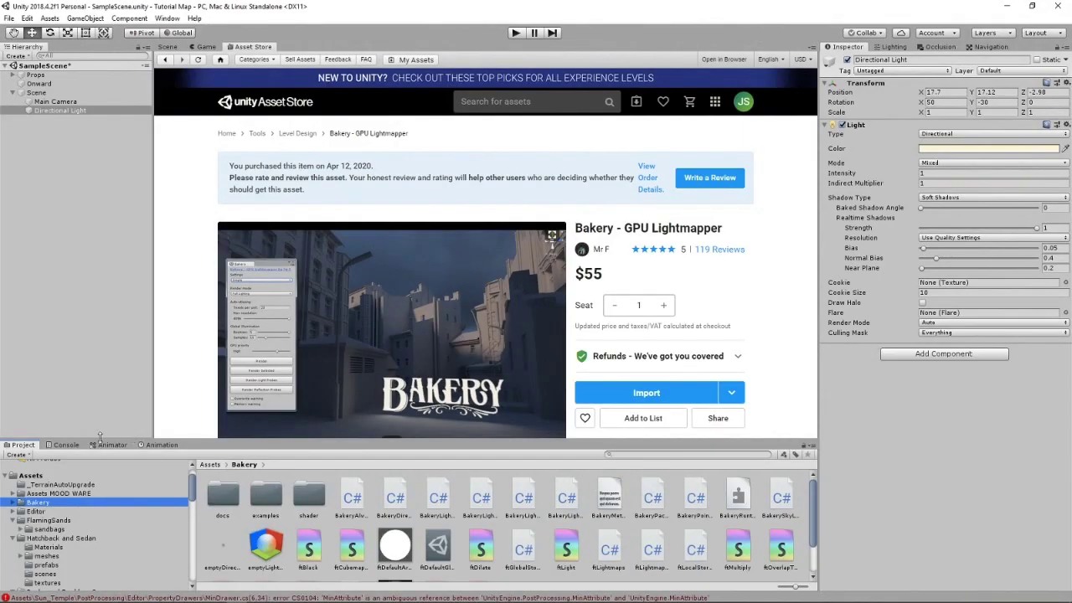
Step: Copy the name UnityEngine.PostProcessing.MinAttribute from the console's MinDrawer.cs ambiguous reference error
click(67, 444)
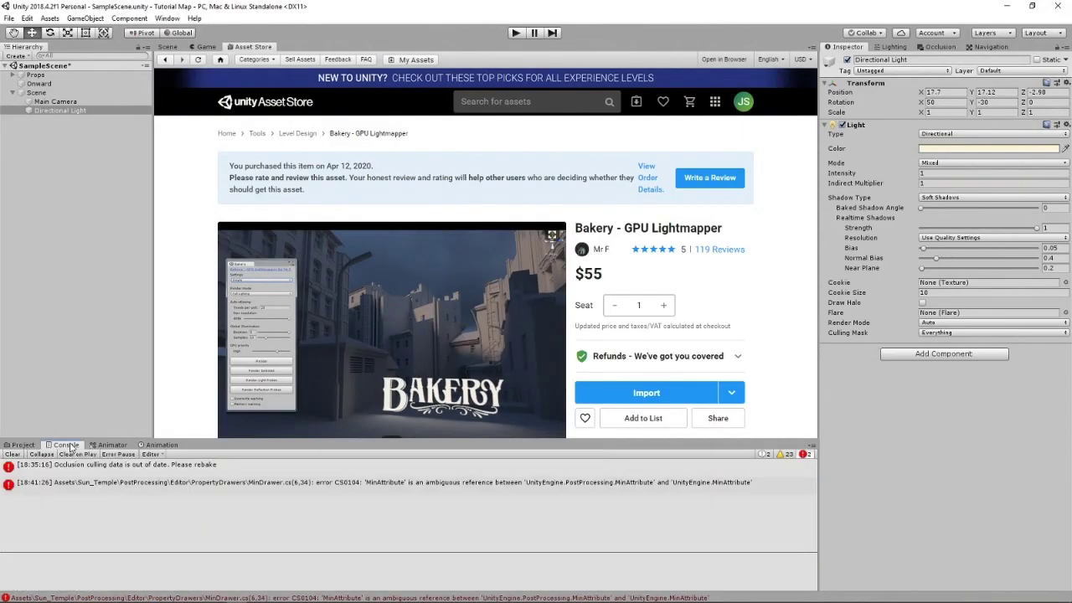
click(122, 484)
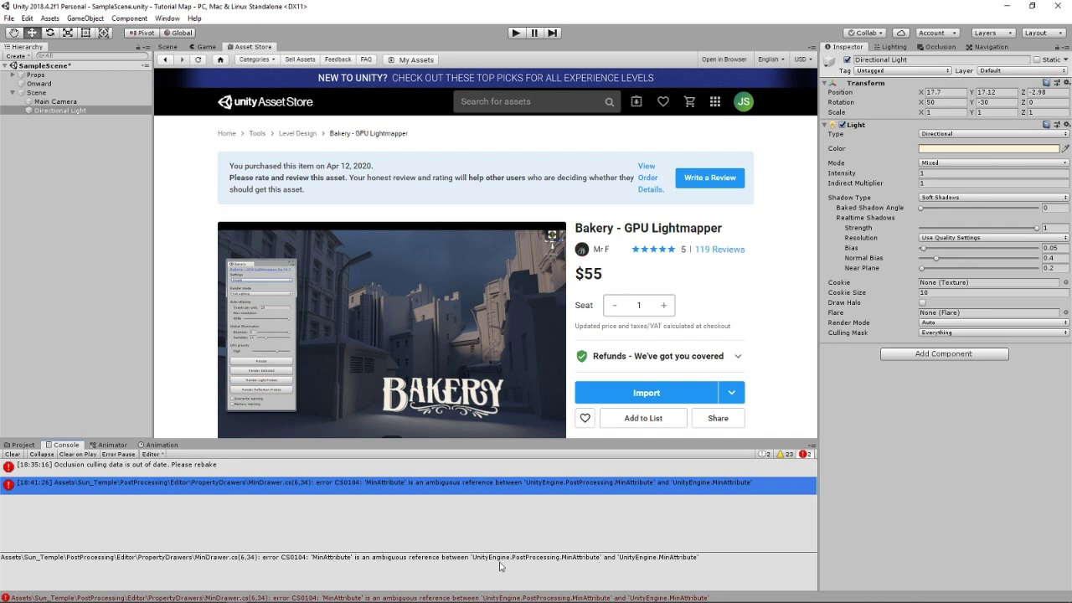
drag(474, 559, 600, 563)
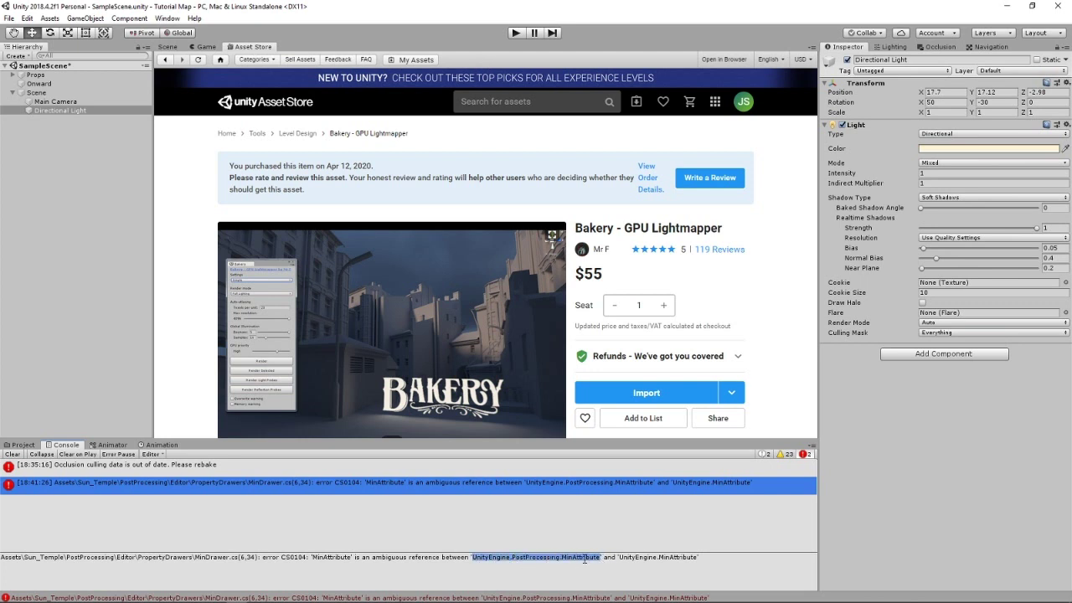
right_click(584, 559)
click(605, 569)
Step: Open MinDrawer.cs from the error in Visual Studio and replace MinAttribute inside typeof on line 6 with the copied UnityEngine.PostProcessing.MinAttribute
double_click(636, 492)
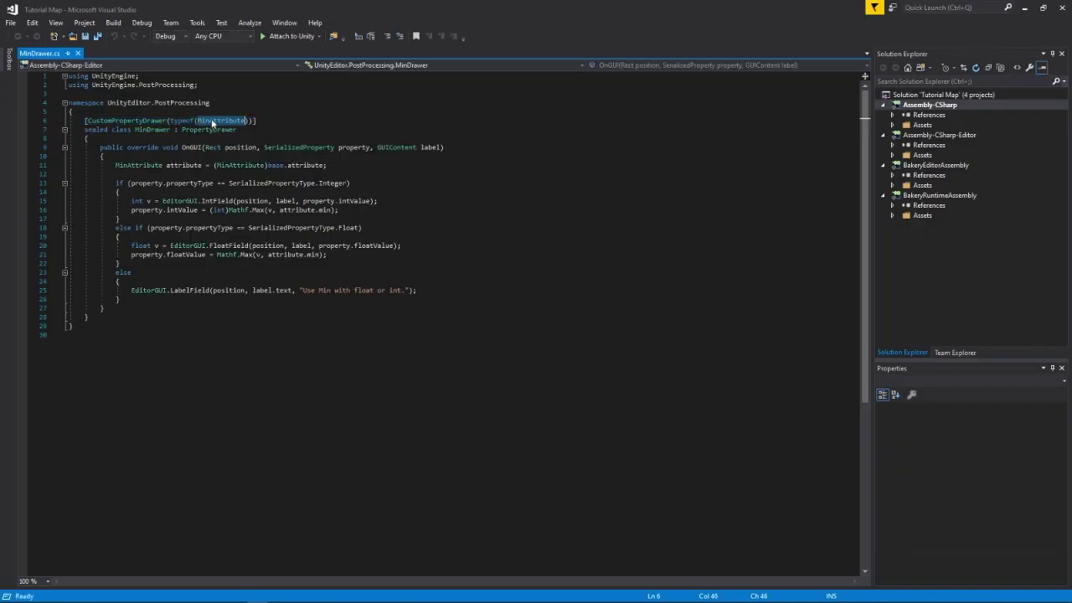
right_click(212, 122)
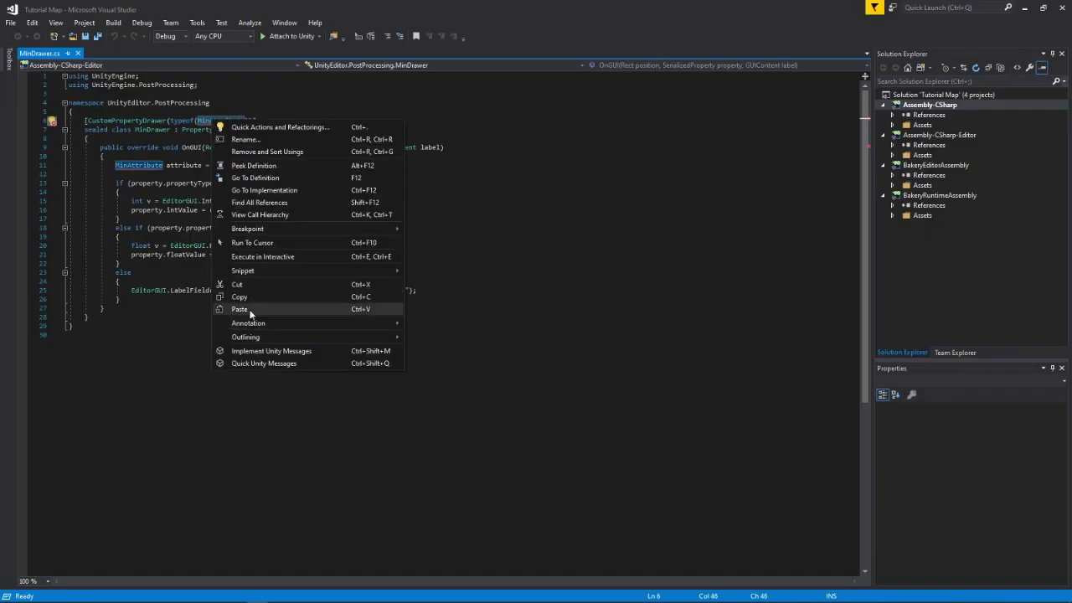
click(239, 309)
Step: Replace both MinAttribute references in the attribute assignment on line 11 with UnityEngine.PostProcessing.MinAttribute
click(134, 167)
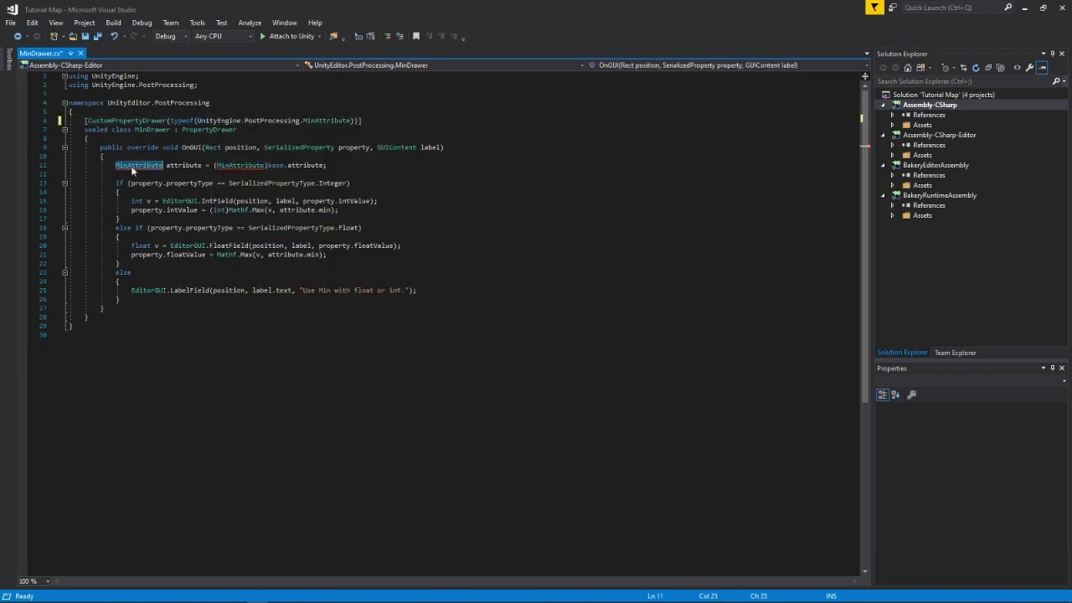
right_click(134, 166)
click(177, 360)
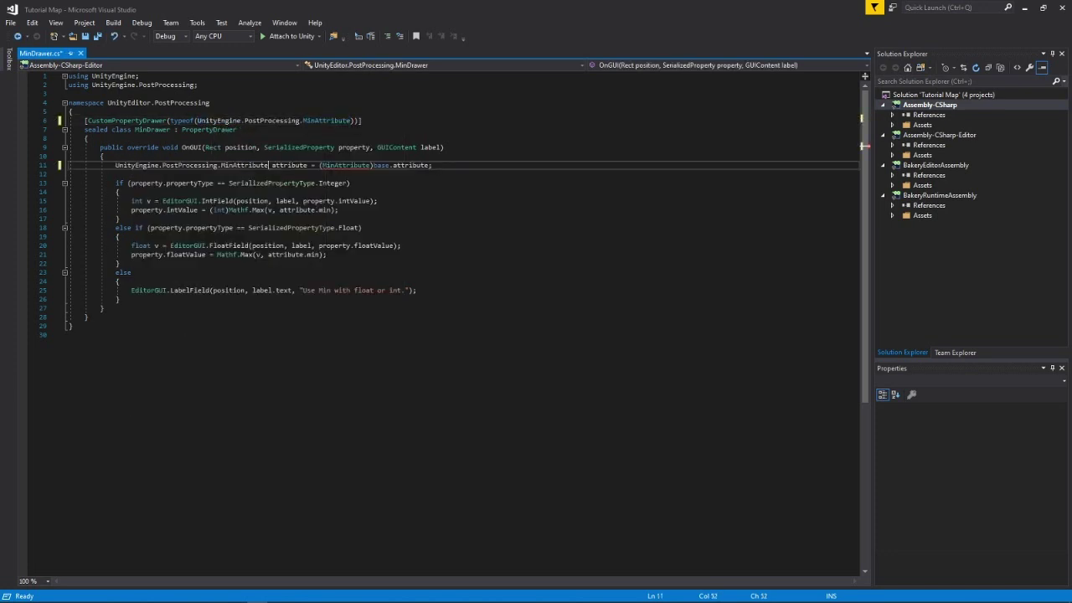
double_click(345, 165)
right_click(343, 168)
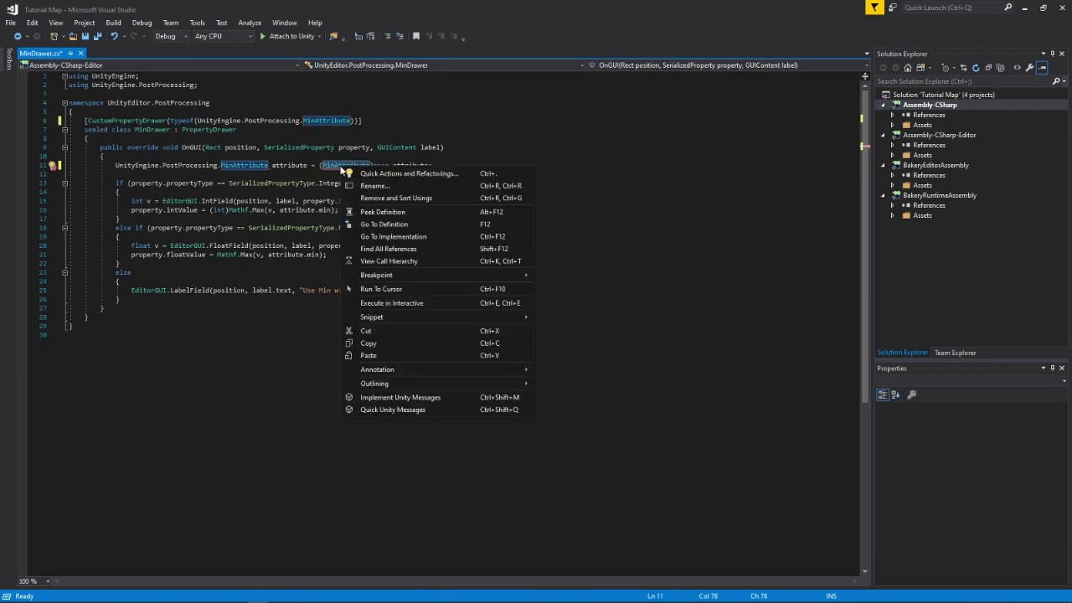
click(374, 355)
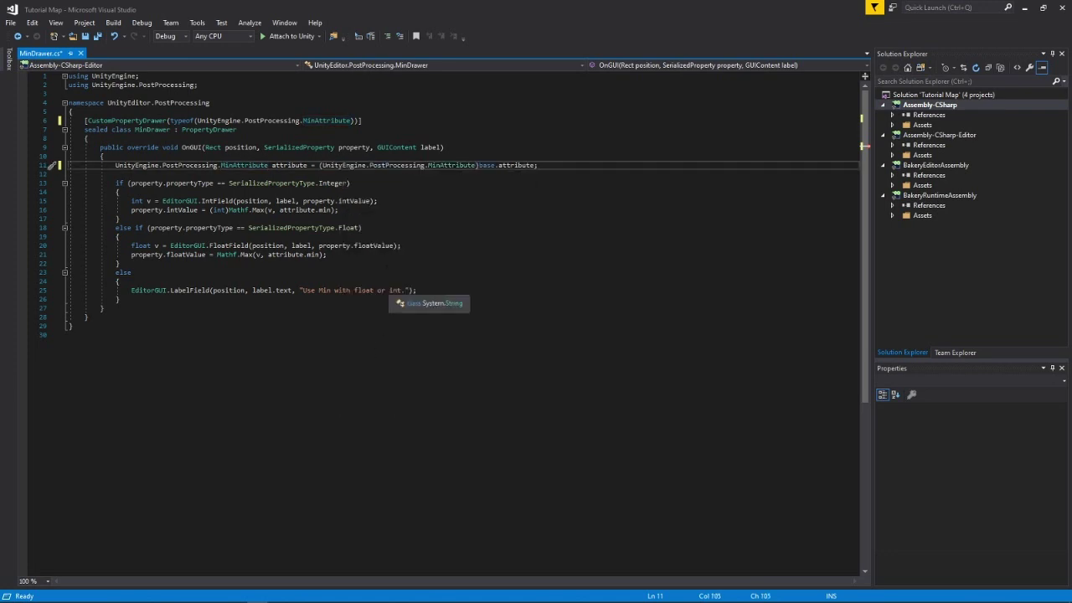
Step: Save all changed files and switch back to Unity for the scripts to recompile
click(10, 23)
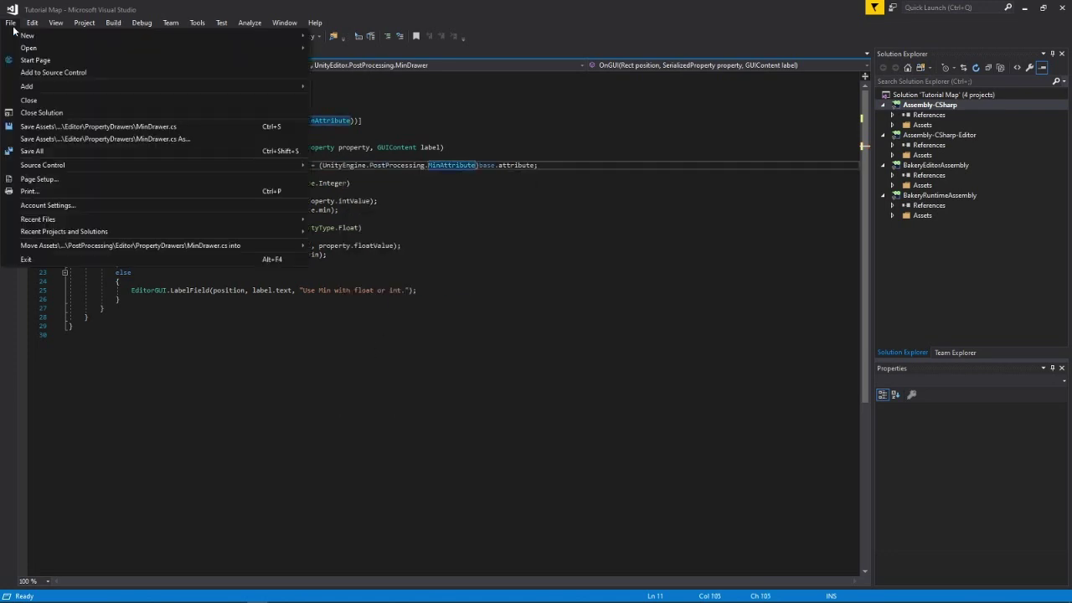
click(29, 151)
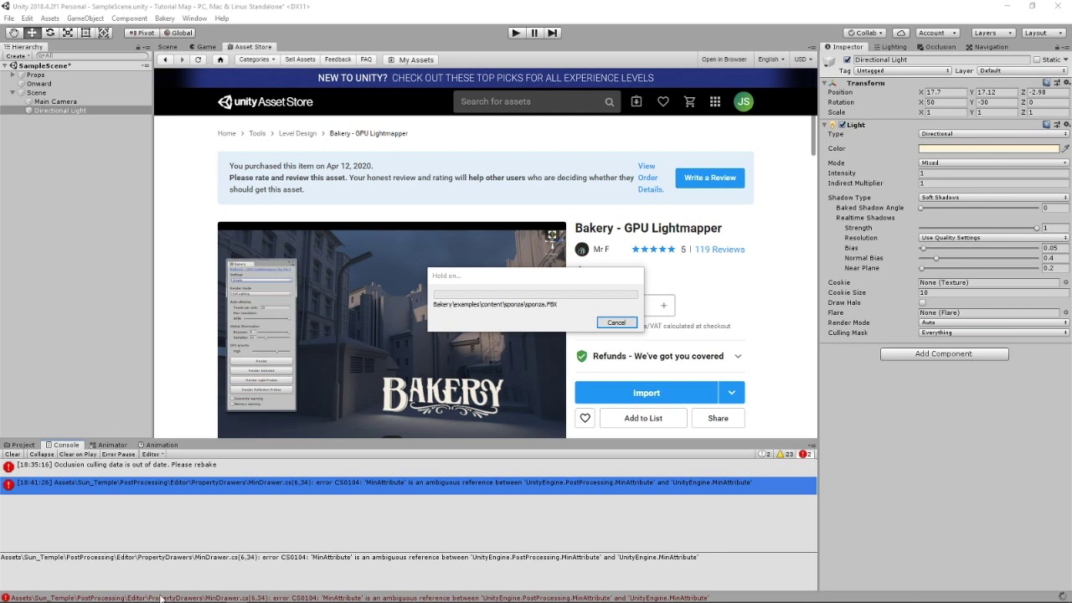
mouse_move(163, 599)
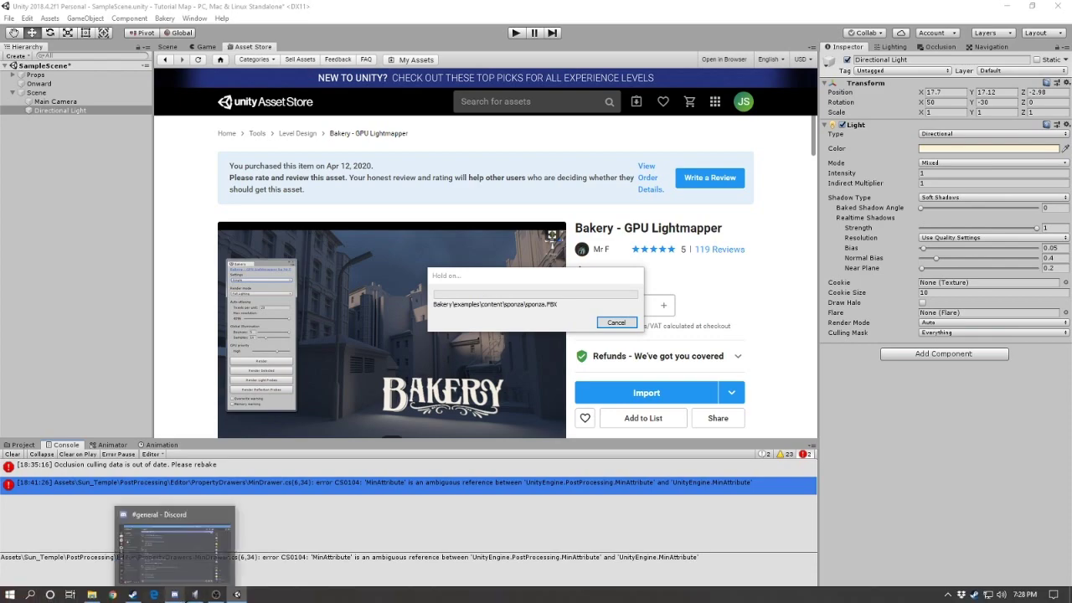
click(273, 545)
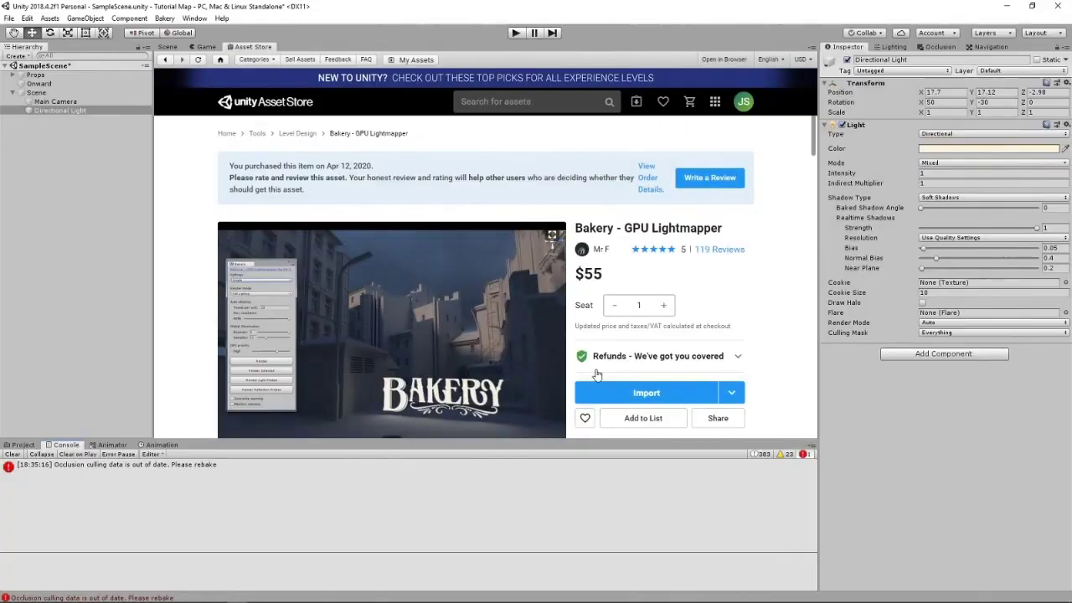
click(89, 470)
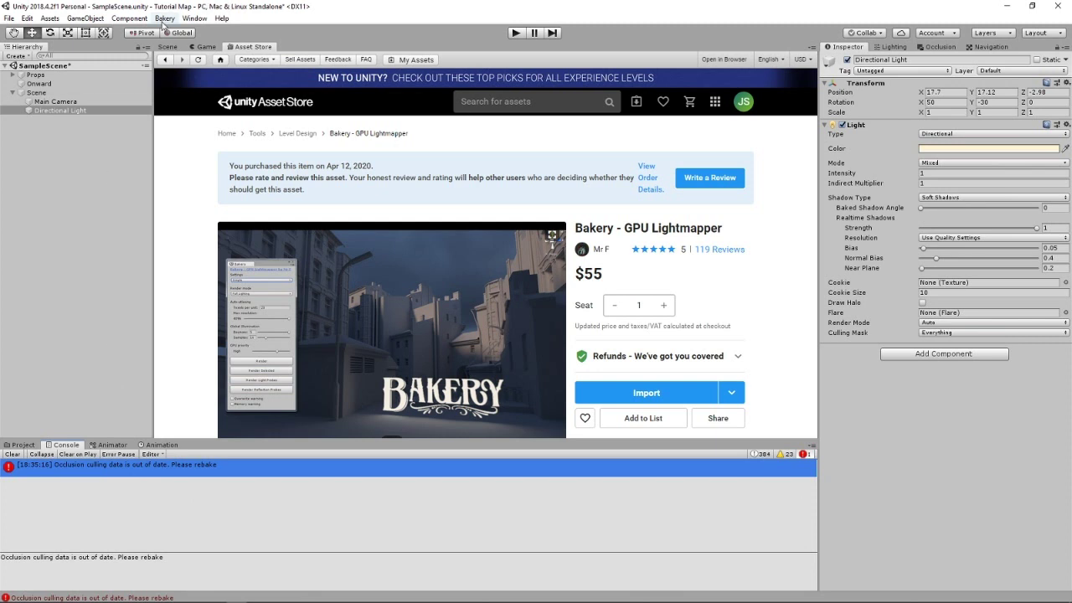
click(164, 19)
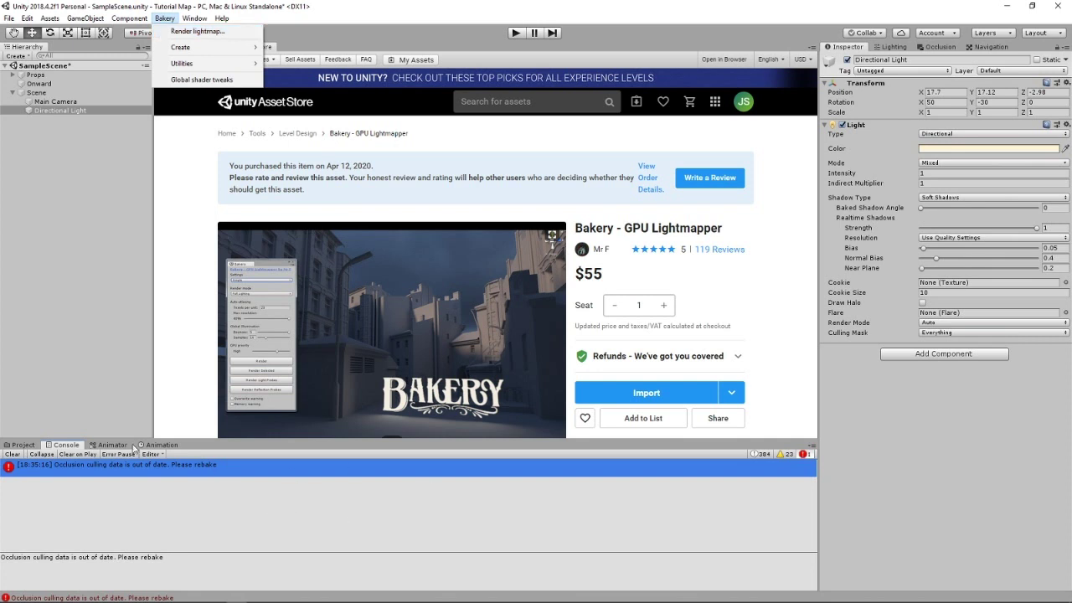
mouse_move(144, 18)
click(349, 8)
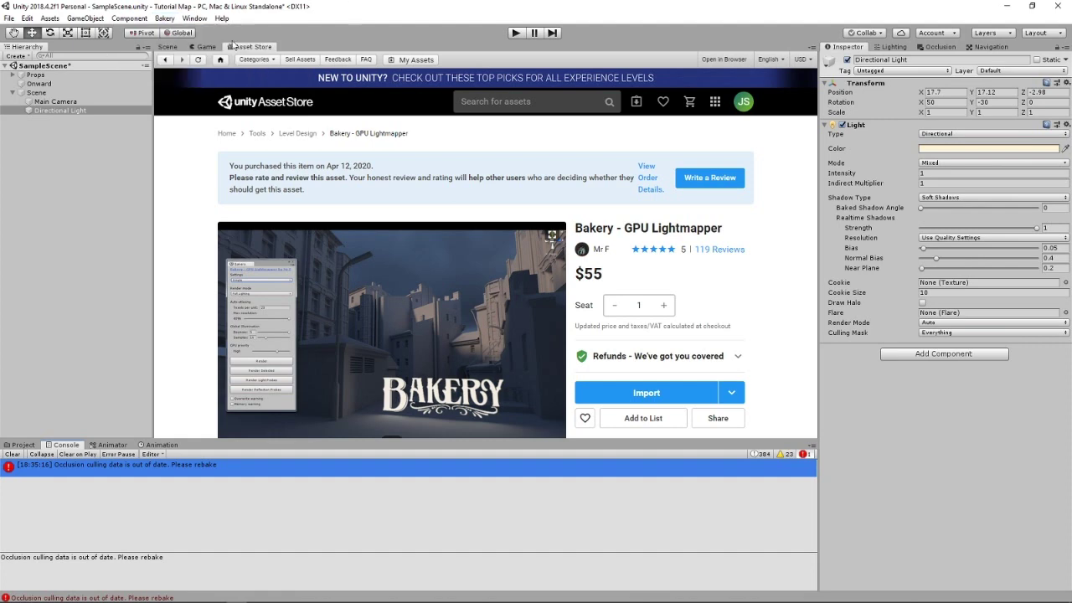
Step: Switch to the scene view and create a Bakery Skylight in the scene
click(173, 48)
click(164, 20)
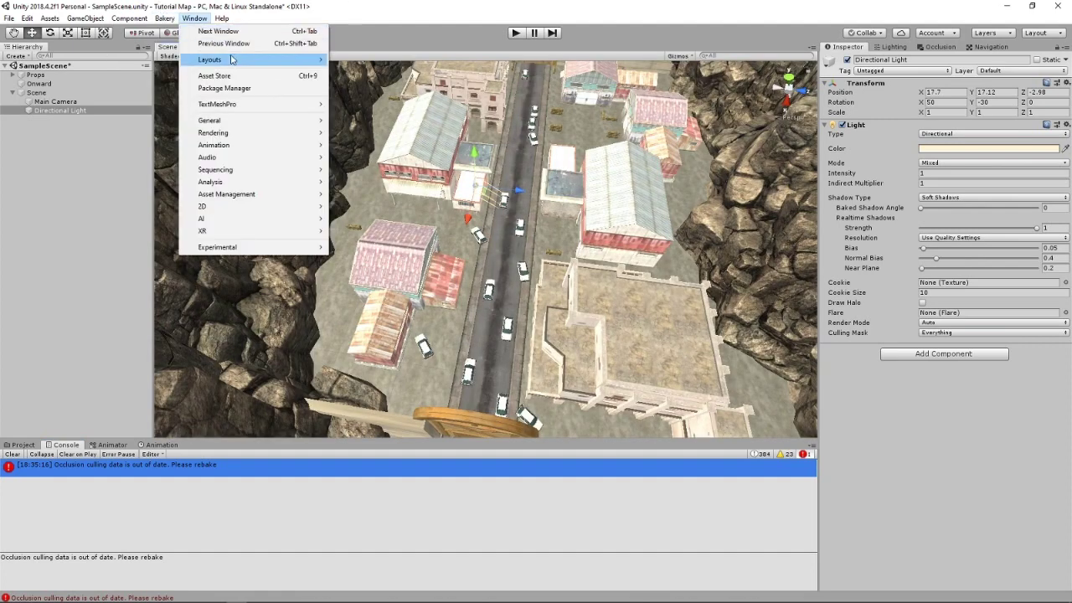
mouse_move(258, 50)
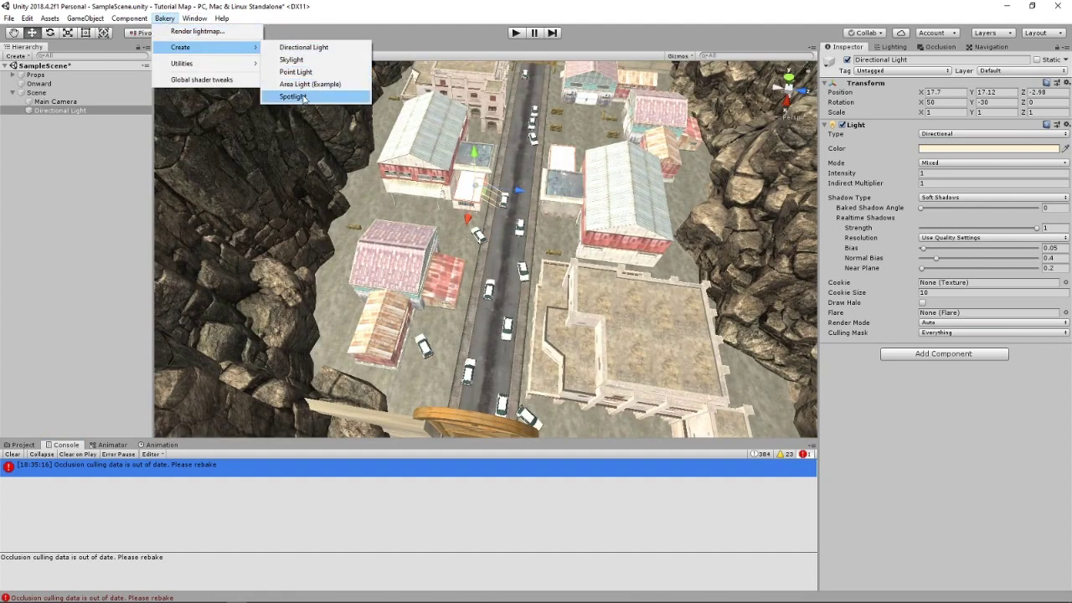
click(291, 59)
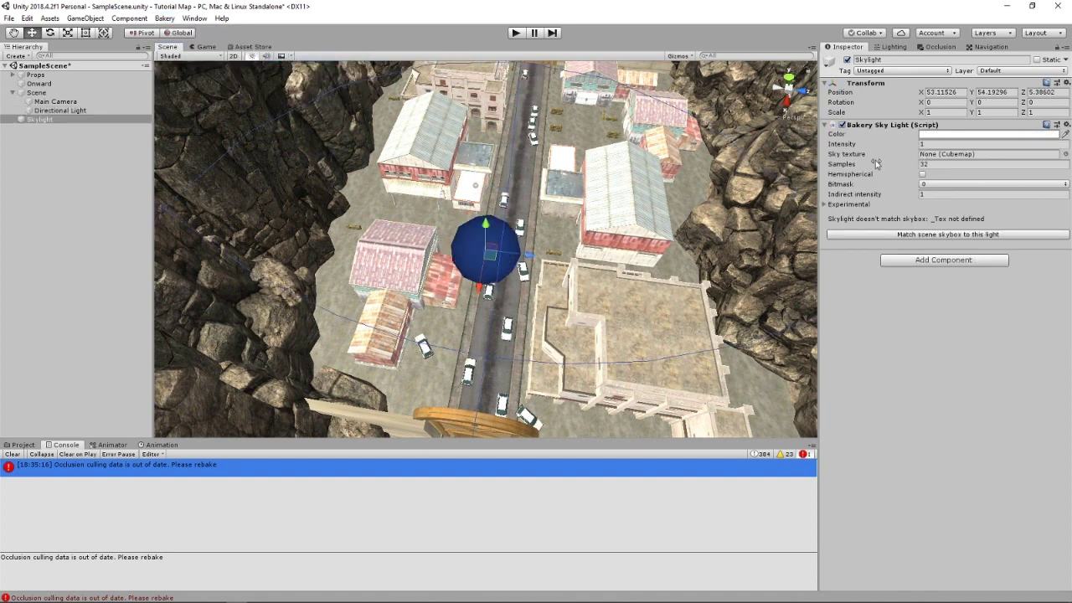
right_drag(599, 310, 578, 369)
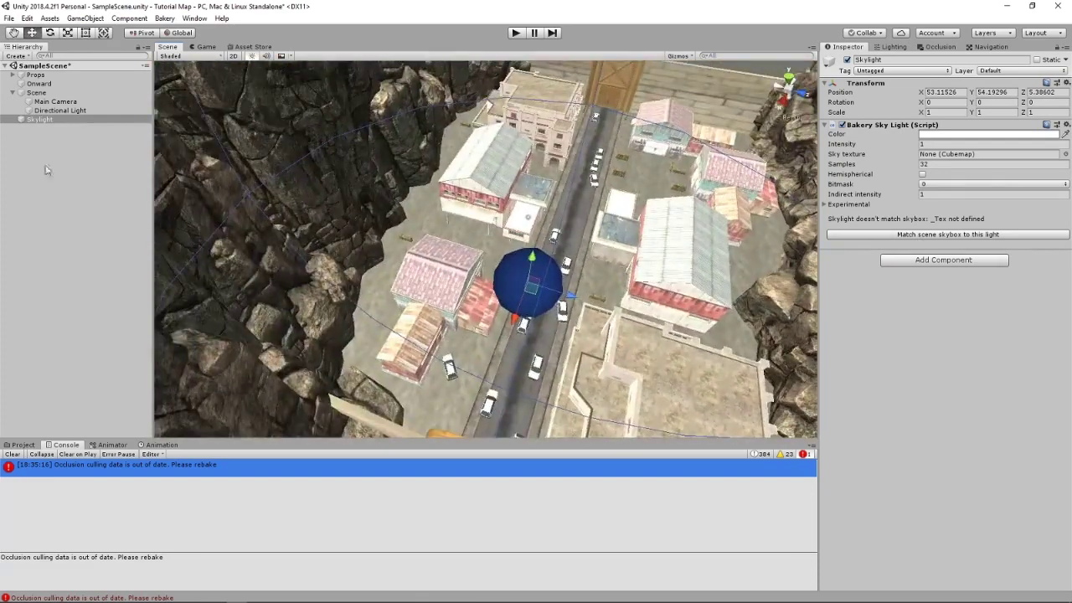
Step: Set the color of the Directional Light to pure white, FFFFFF
click(87, 112)
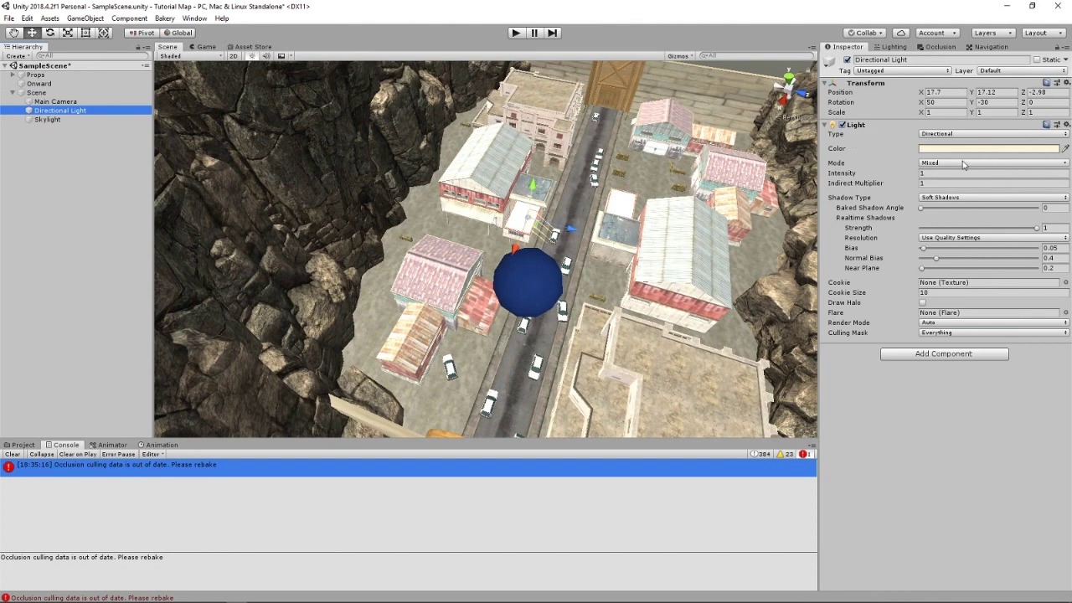
click(932, 149)
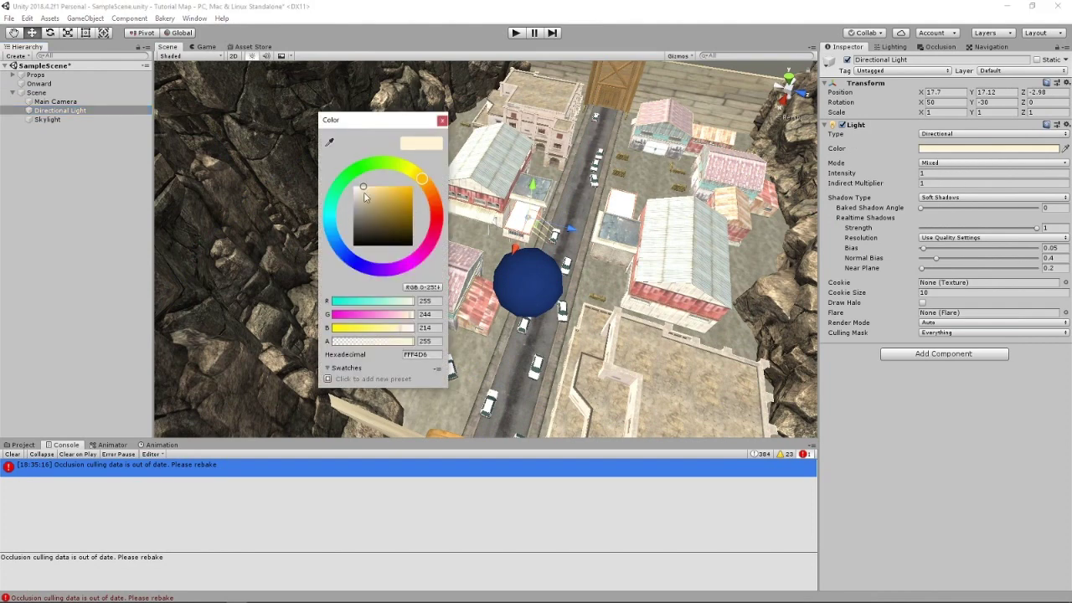
click(353, 186)
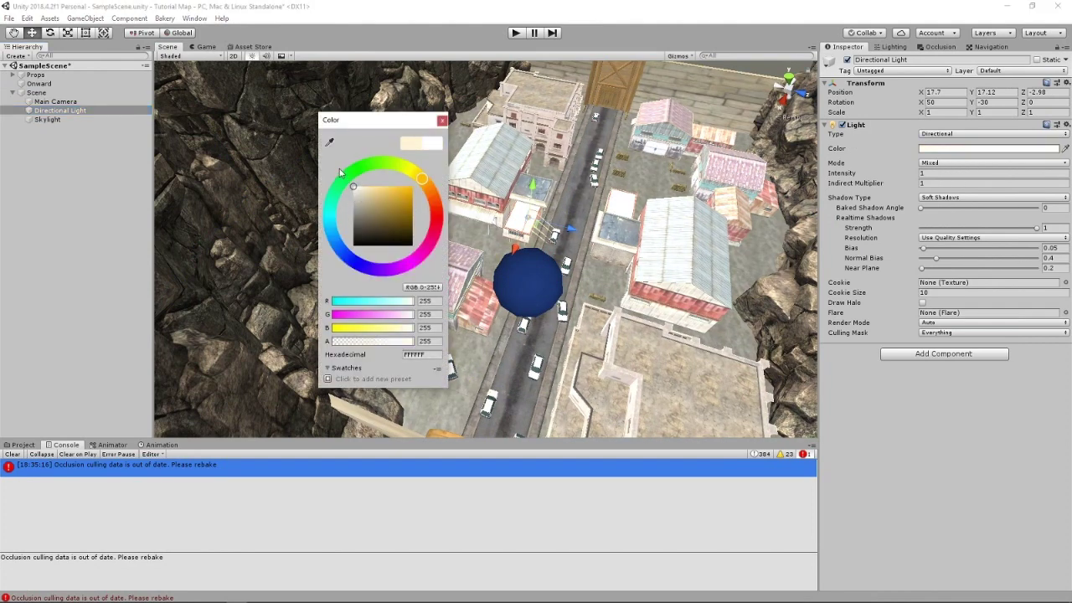
click(443, 121)
right_drag(527, 281, 485, 124)
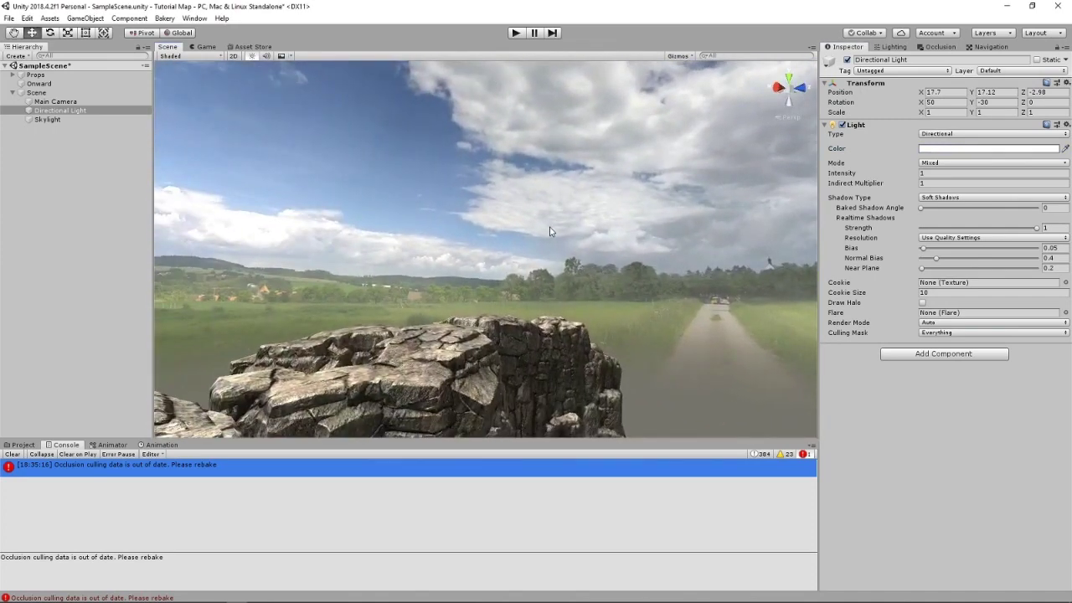
click(943, 353)
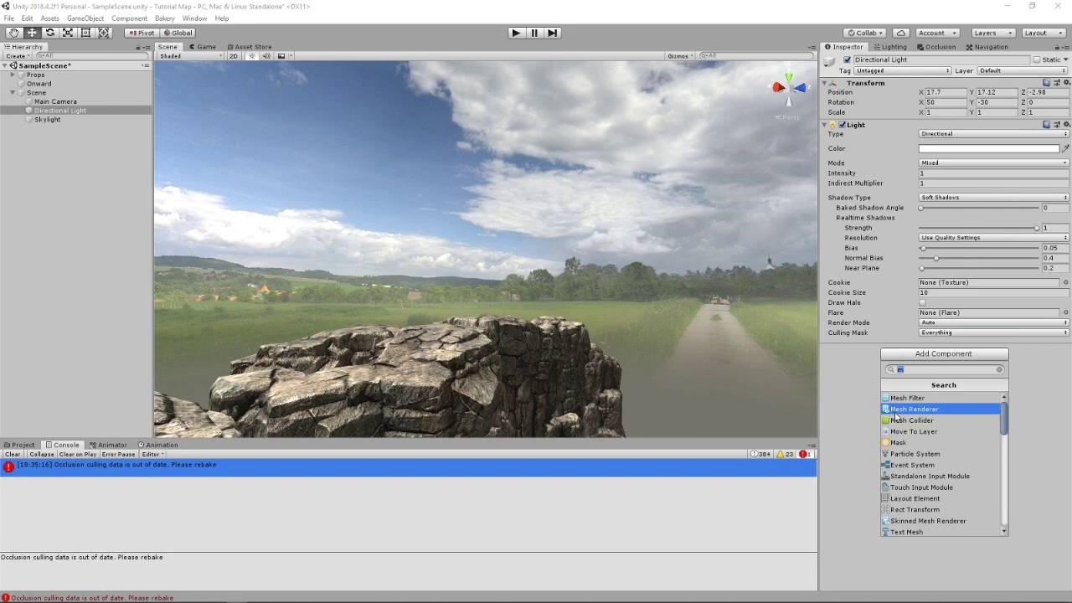
click(894, 411)
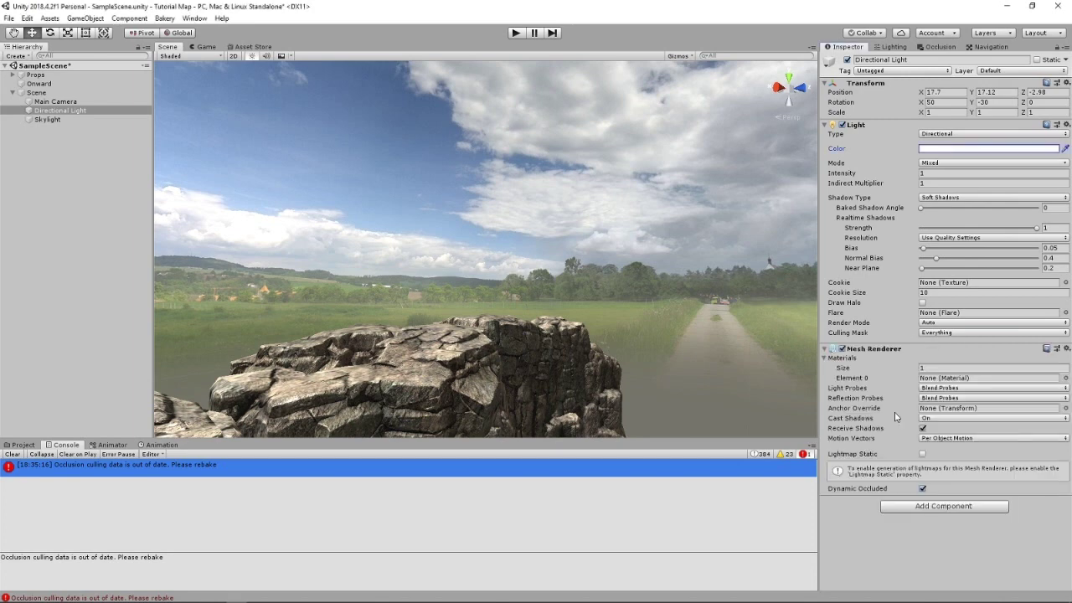
click(1066, 350)
click(940, 376)
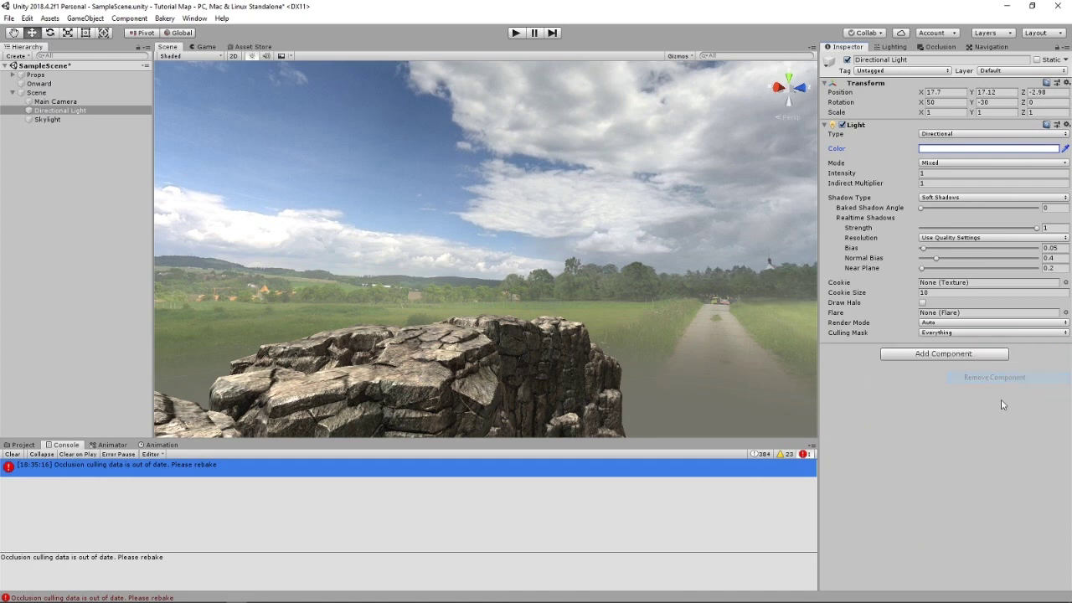
Step: Add a Bakery Direct Light component to the Directional Light and raise the light above the town to about Y 37.5
click(934, 355)
text(bakery)
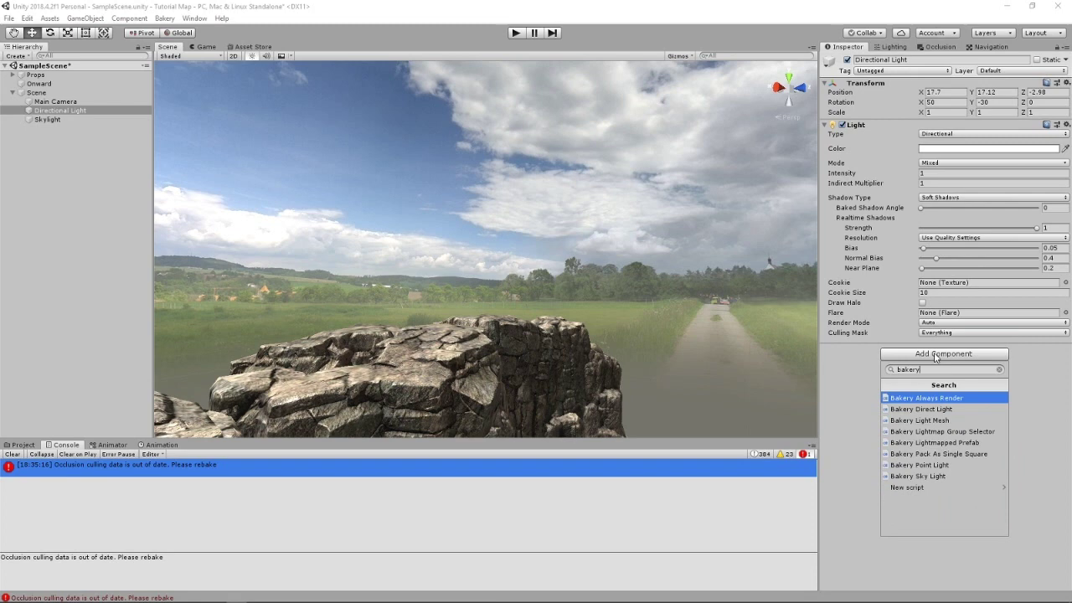
click(919, 411)
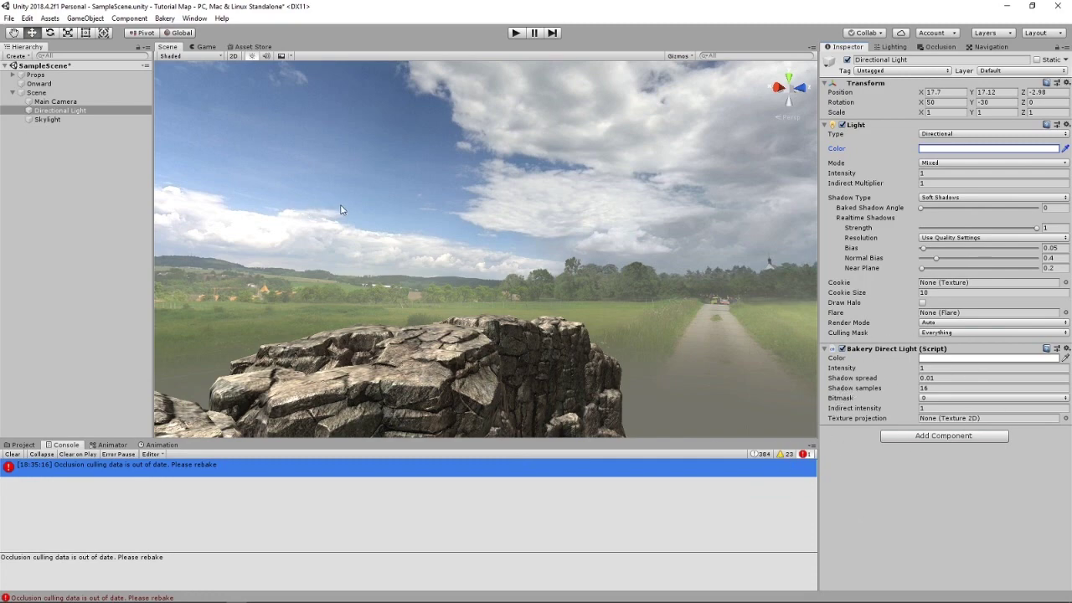
right_drag(386, 219, 499, 378)
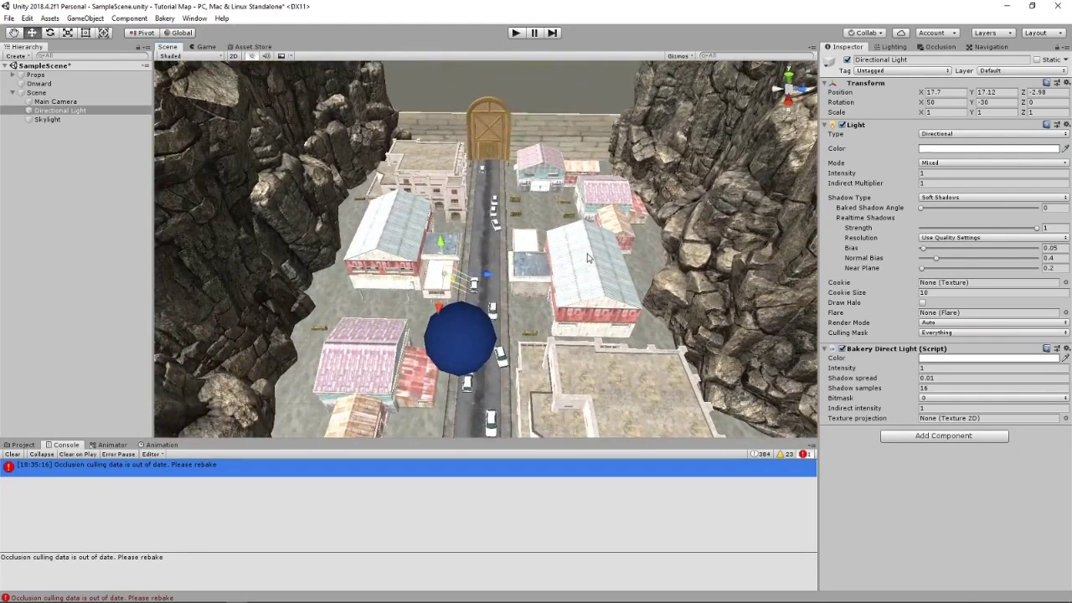
drag(449, 252, 442, 149)
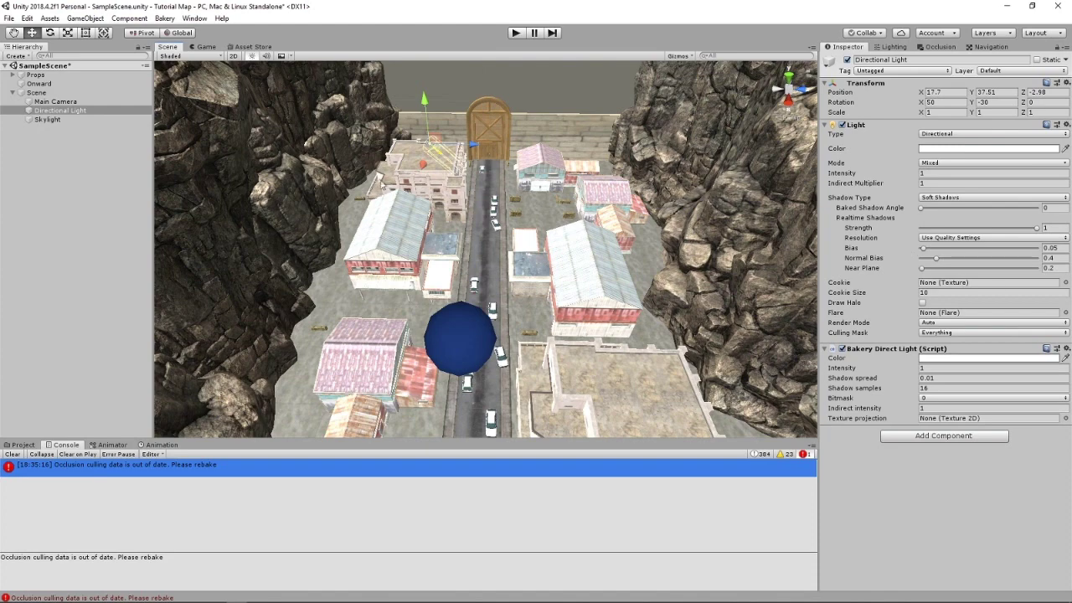
Step: Clear the Static flag on the Props object only, then re-enable it for Props and all its children
click(55, 122)
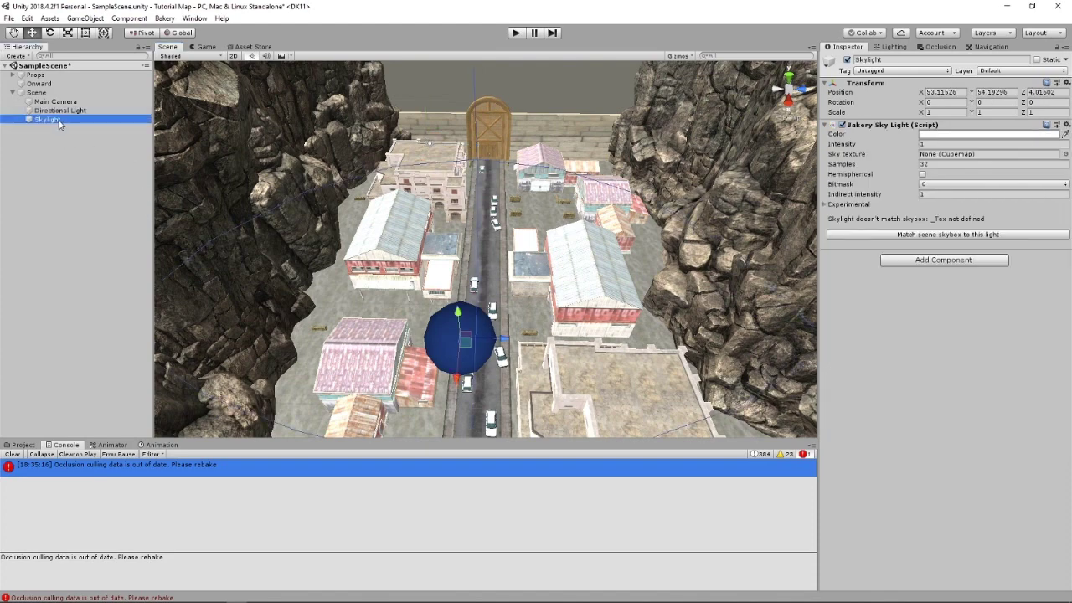
click(36, 75)
click(1038, 60)
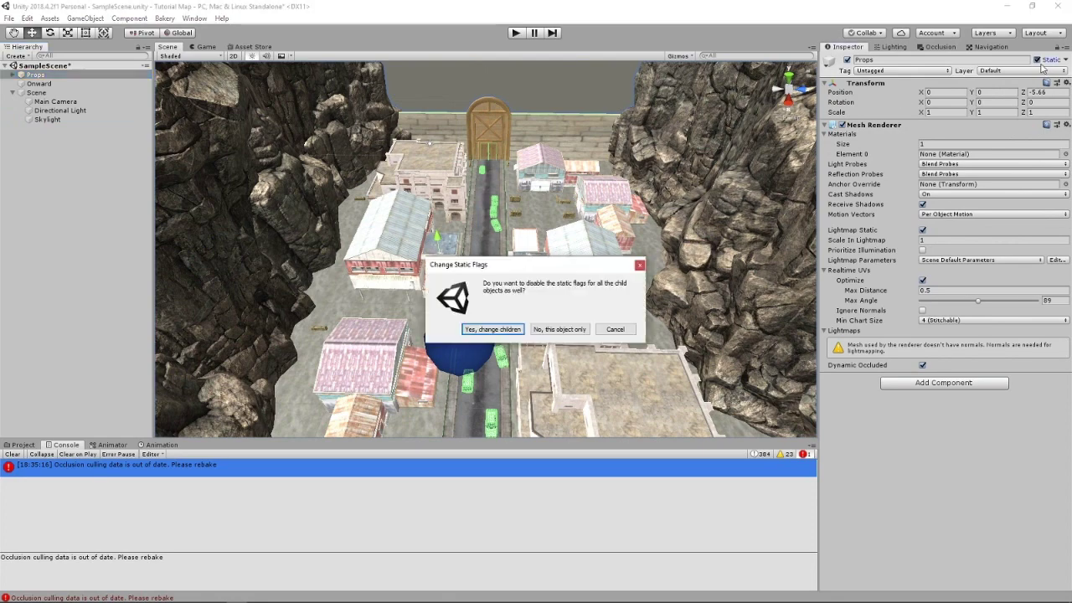
click(573, 332)
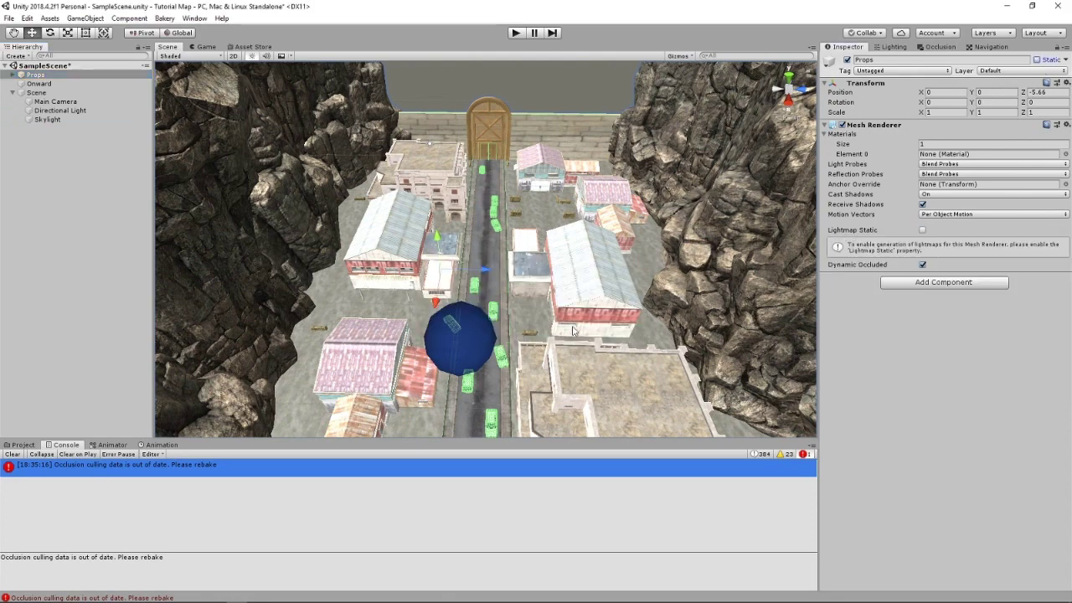
click(1039, 61)
click(492, 328)
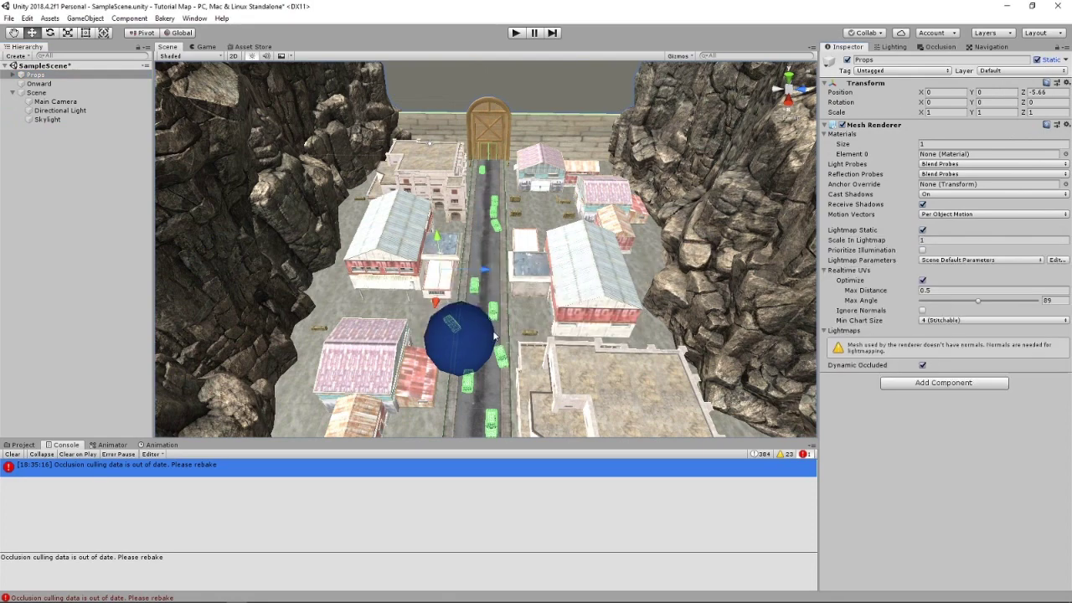
Step: Turn Lightmap Static off for Props only, then back on for Props and all its children
click(922, 230)
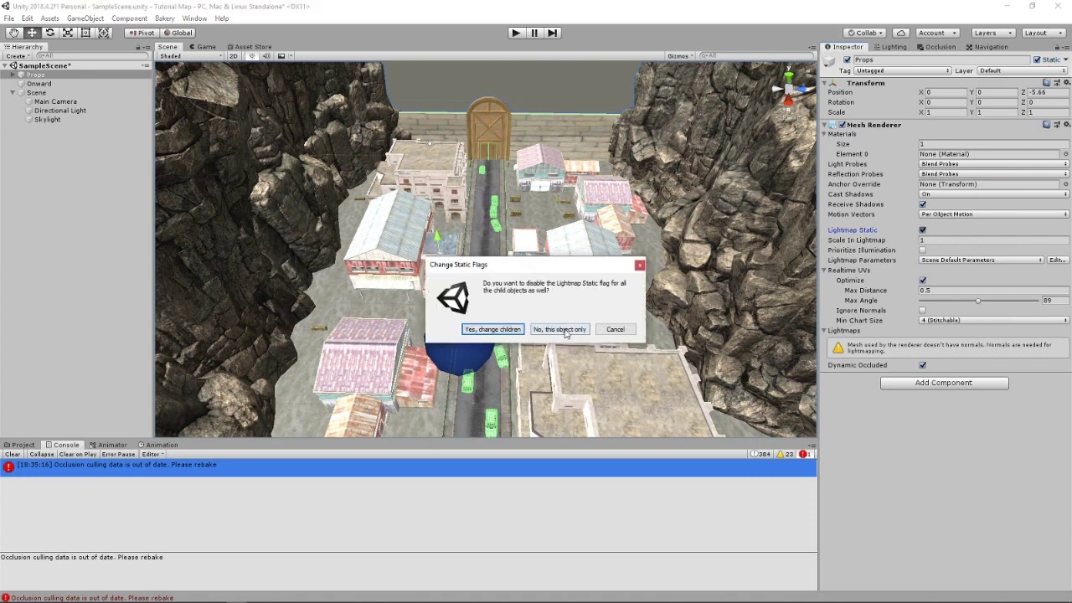
click(578, 328)
click(922, 231)
click(492, 330)
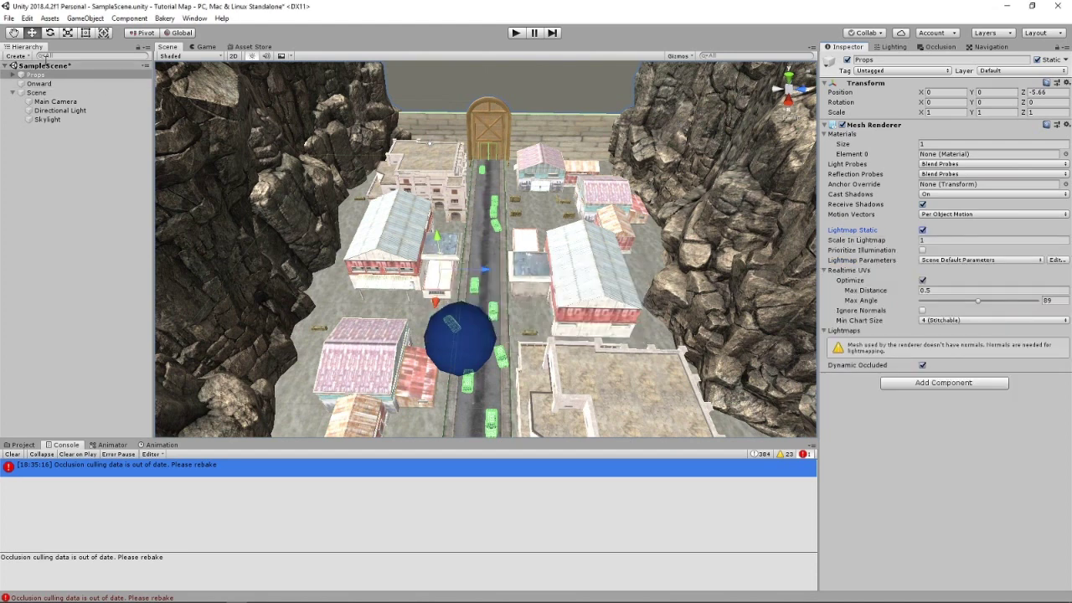
Step: Save the scene under the new name Tutorial Scene in the project's Assets folder
click(9, 17)
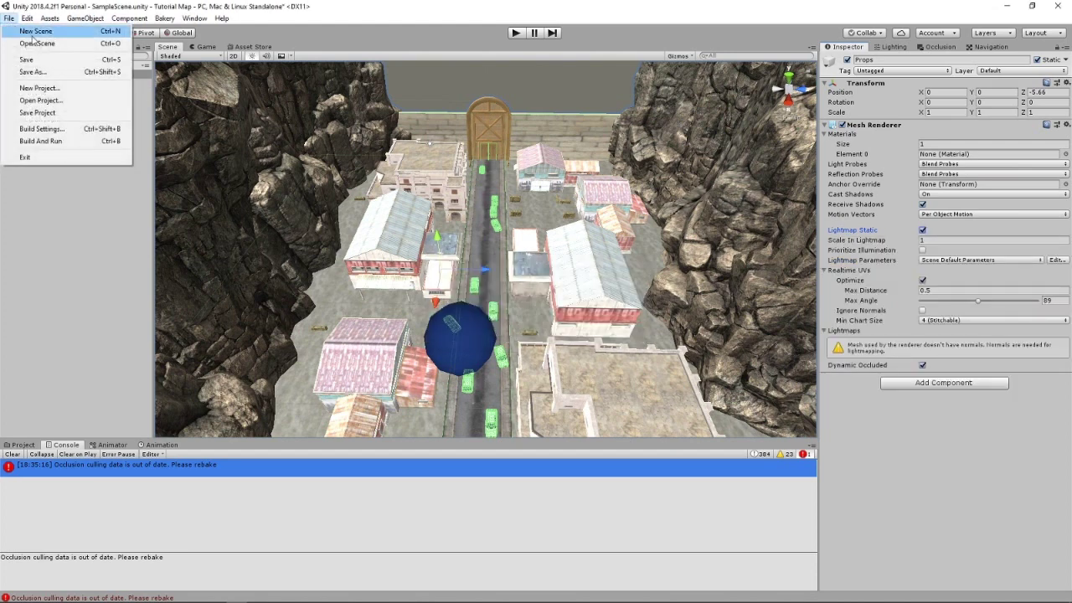
click(35, 71)
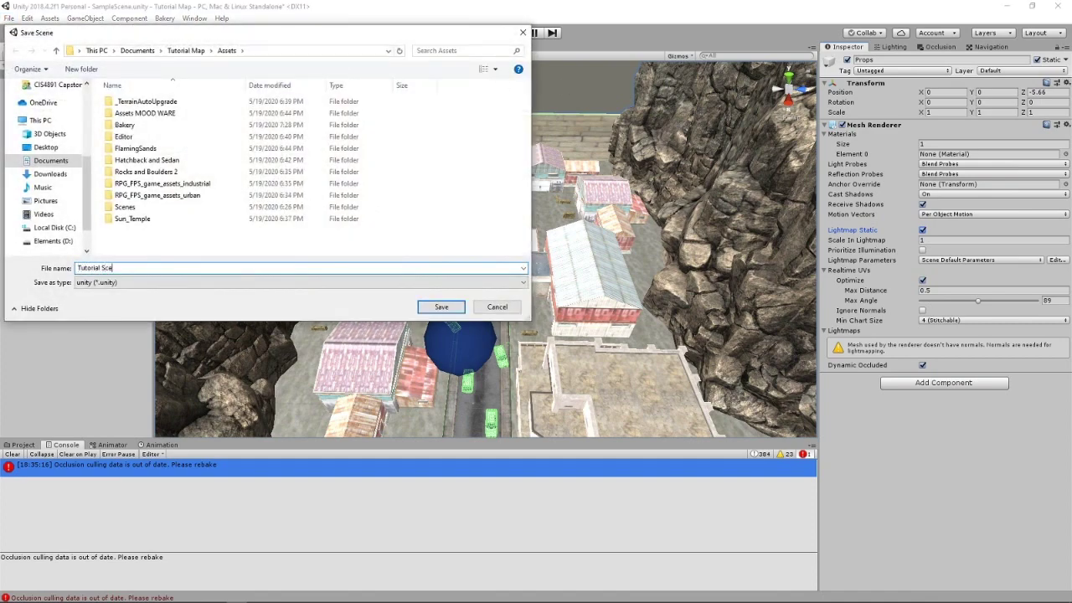
text(Tutorial Scene)
click(460, 306)
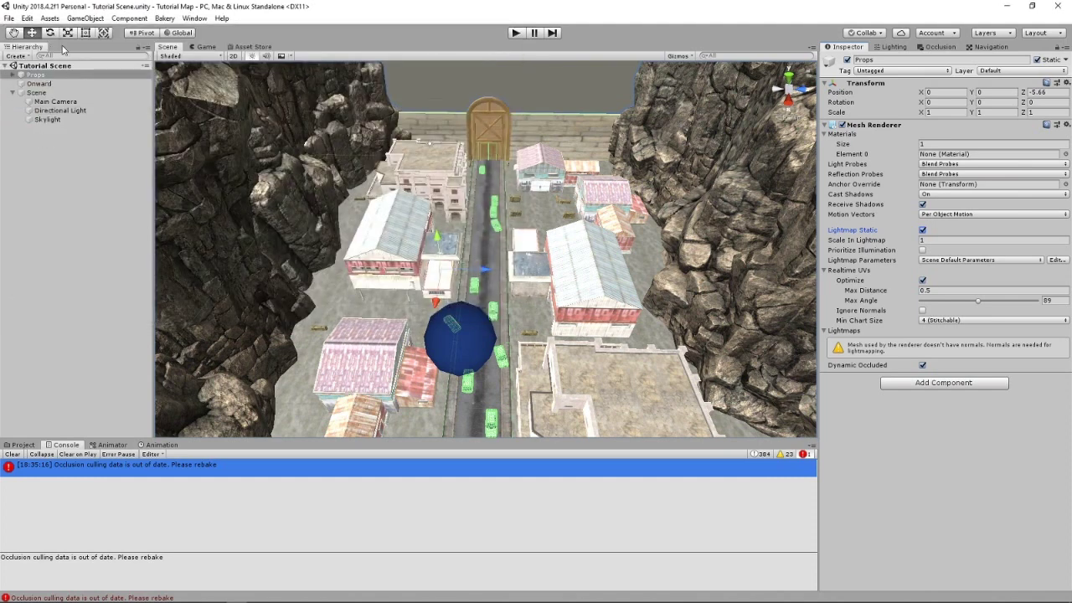
Step: Open the Bakery lightmap rendering window, dock it beside the Hierarchy, and switch the project to linear lighting
click(164, 17)
click(177, 32)
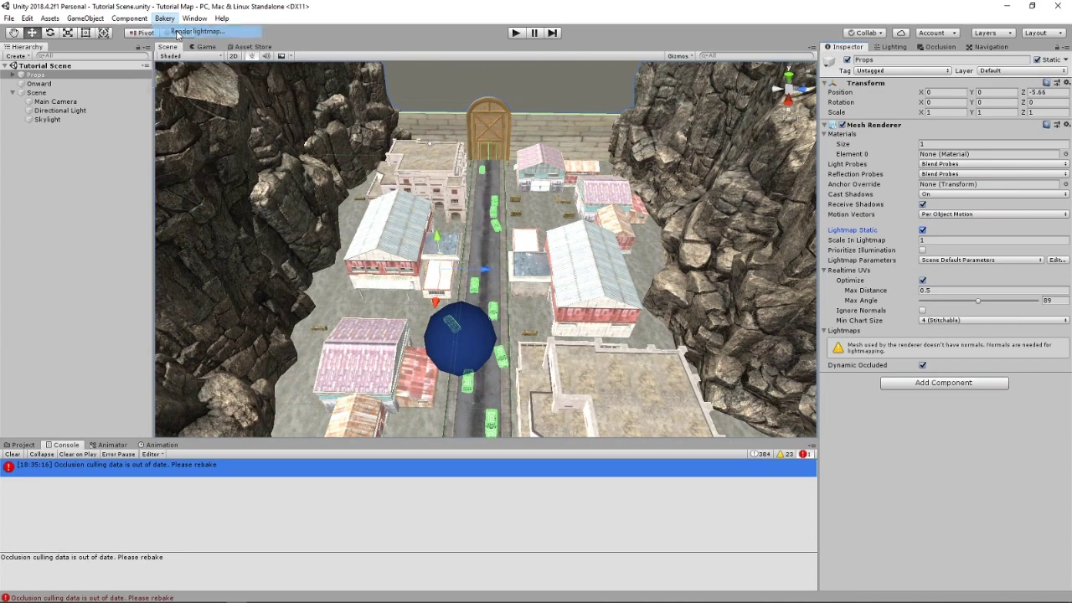
drag(70, 14, 80, 56)
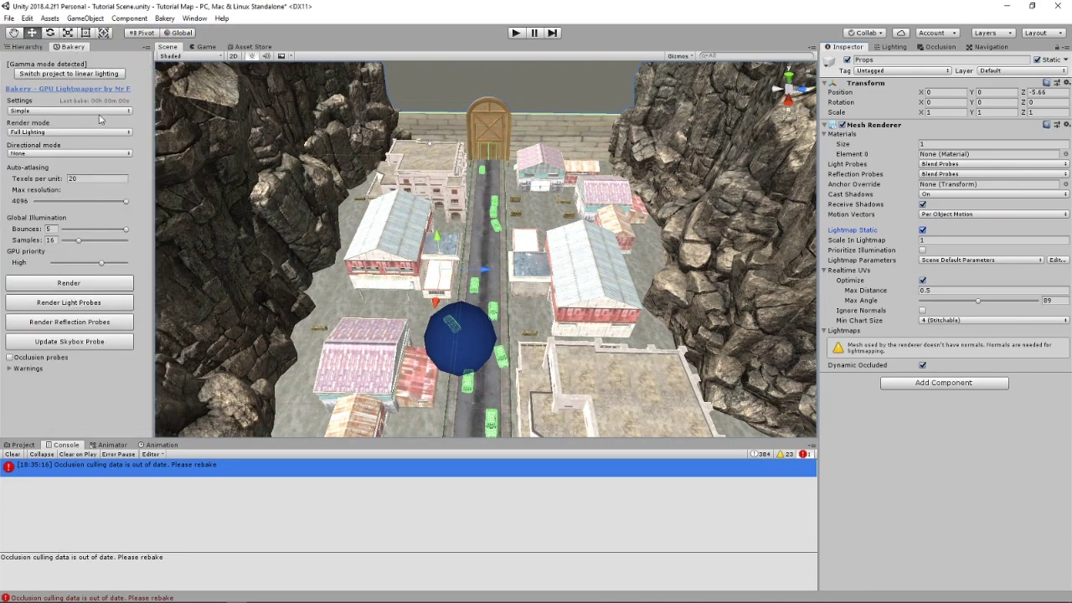
click(83, 74)
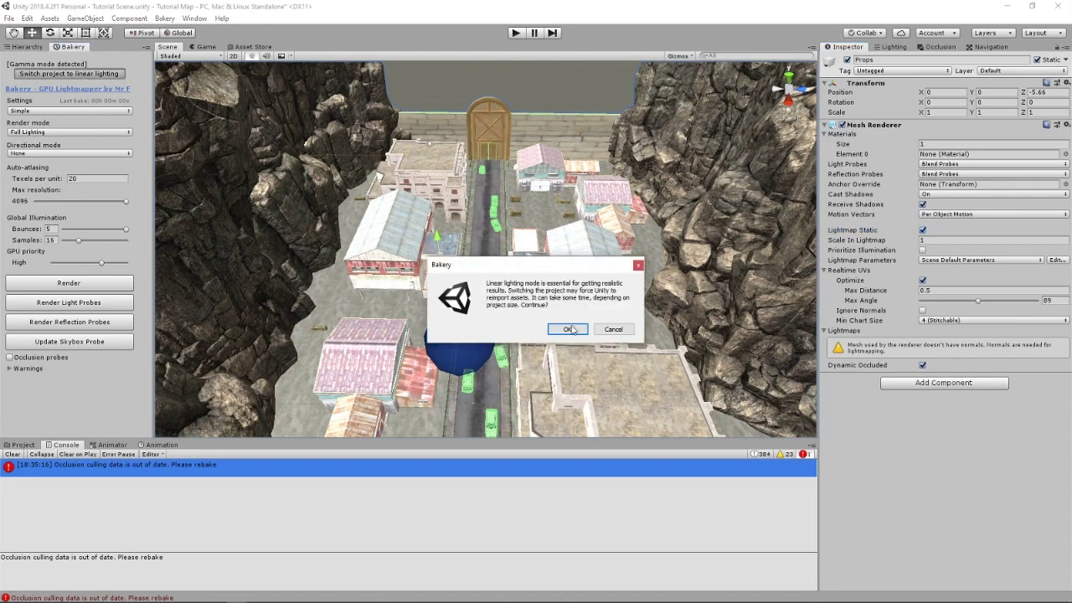
click(570, 329)
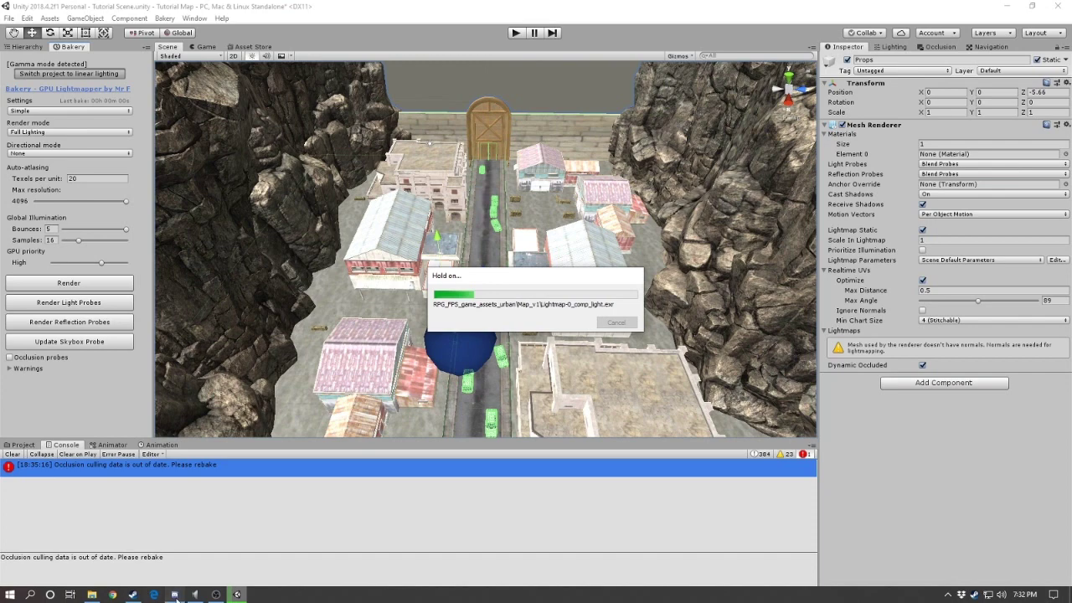
click(174, 594)
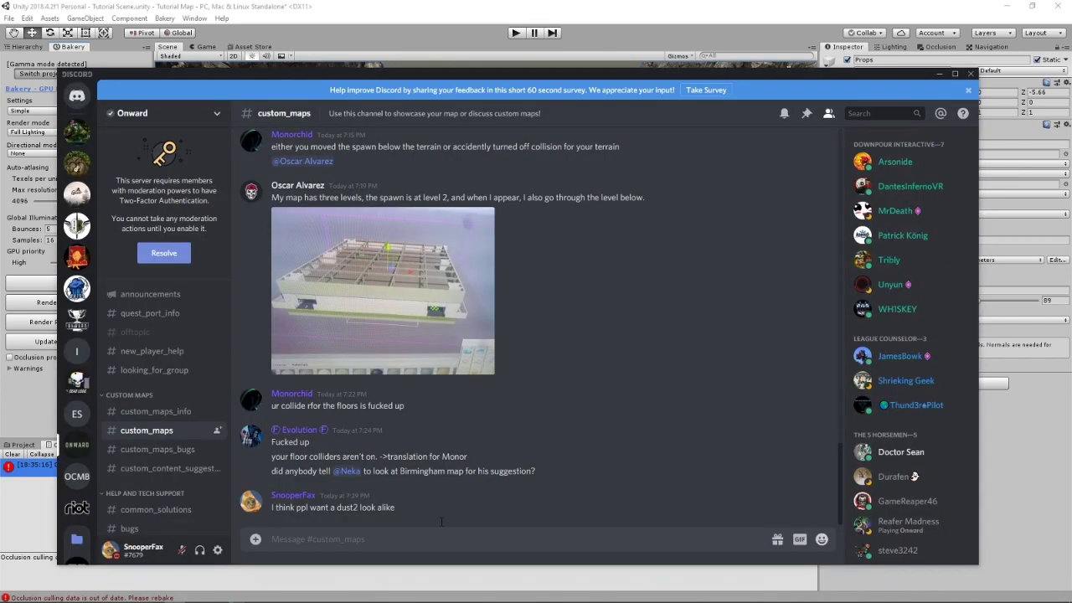
click(939, 75)
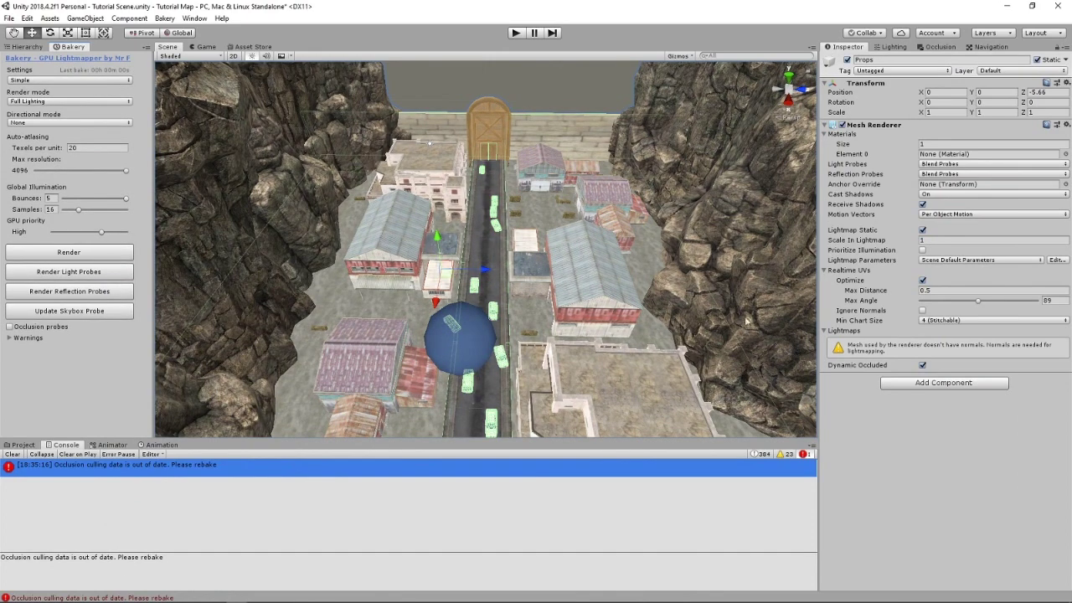
Step: Set Bakery to Experimental settings with the Shadowmask render mode and the Dominant Direction directional mode
click(77, 81)
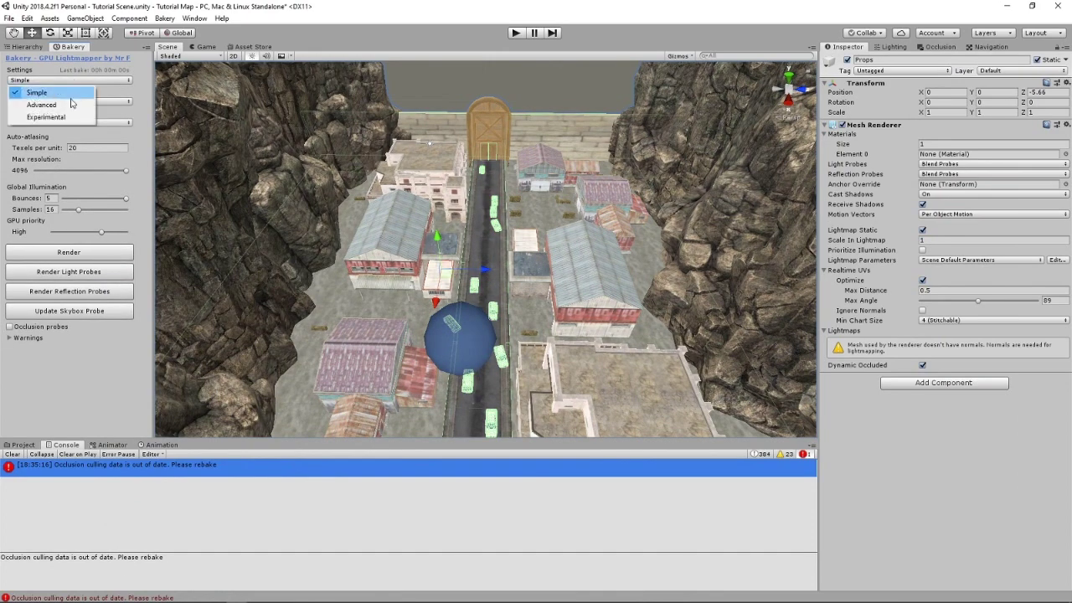
click(51, 117)
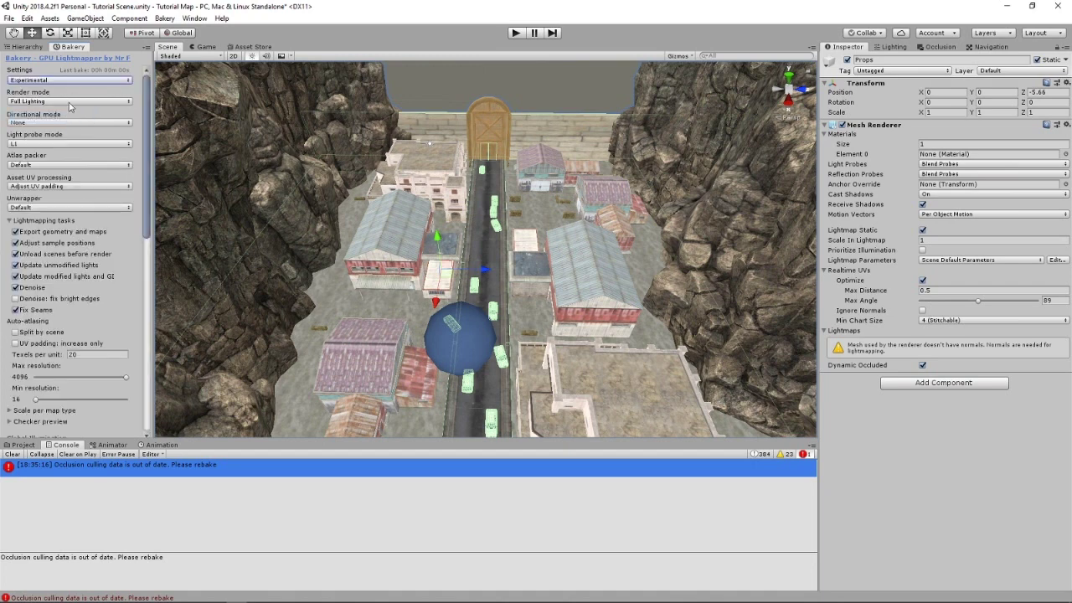
click(69, 101)
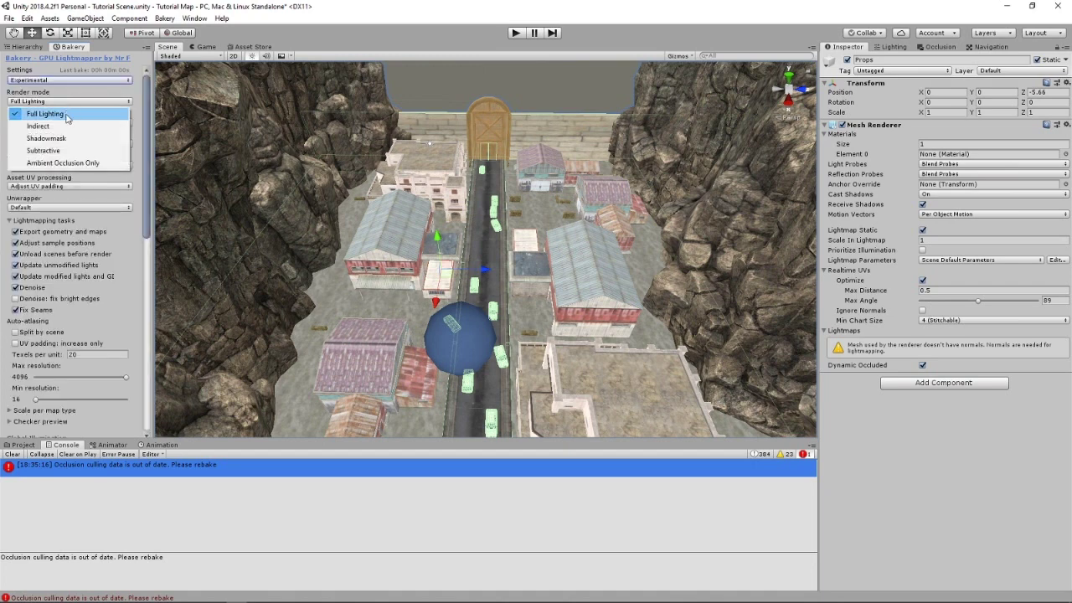
click(70, 138)
click(71, 122)
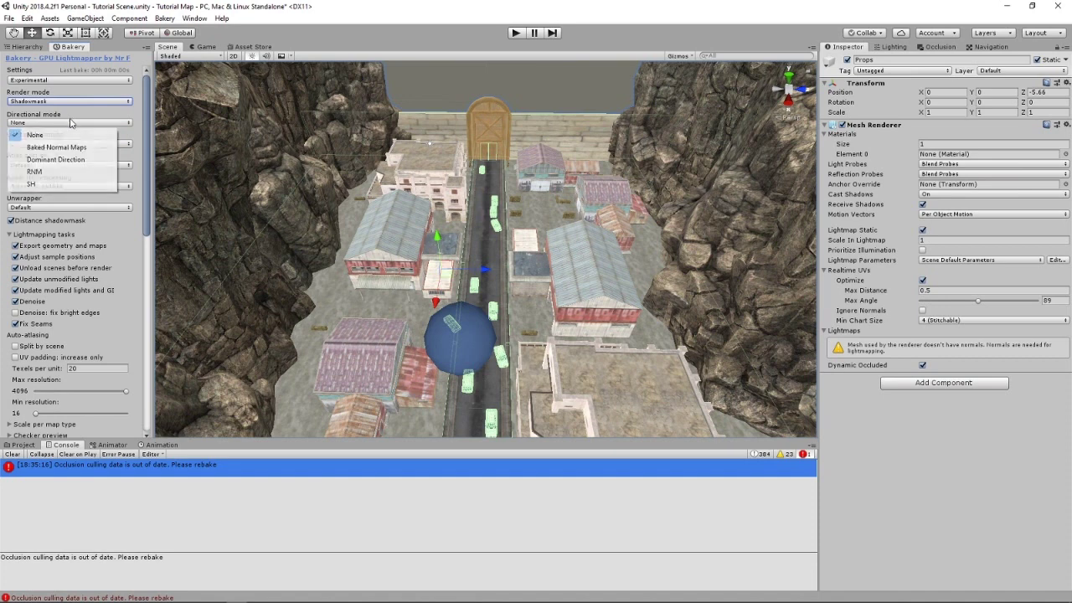
click(58, 146)
click(58, 145)
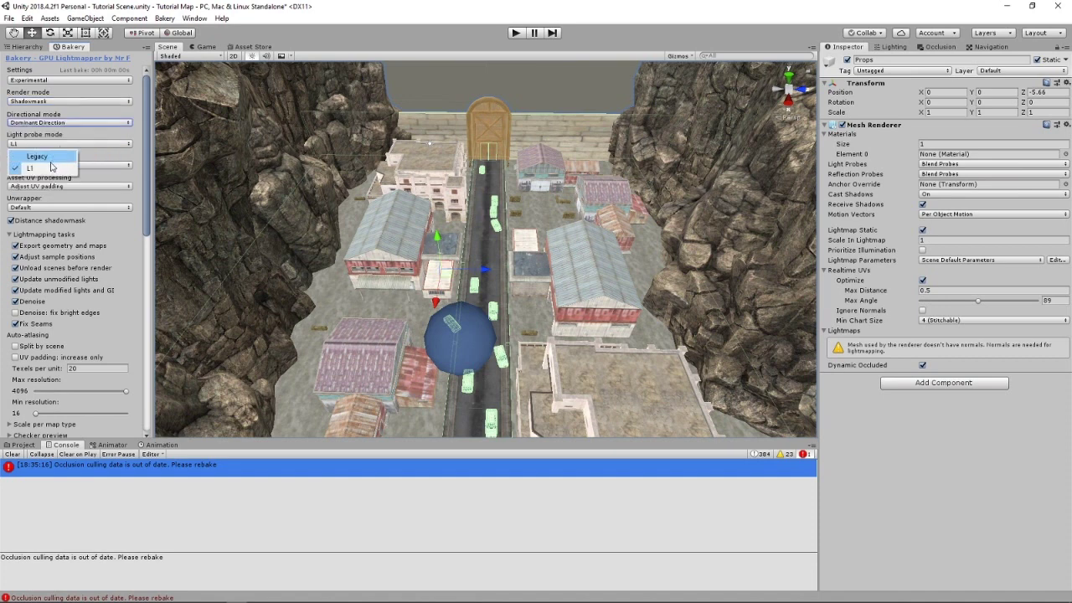
click(138, 159)
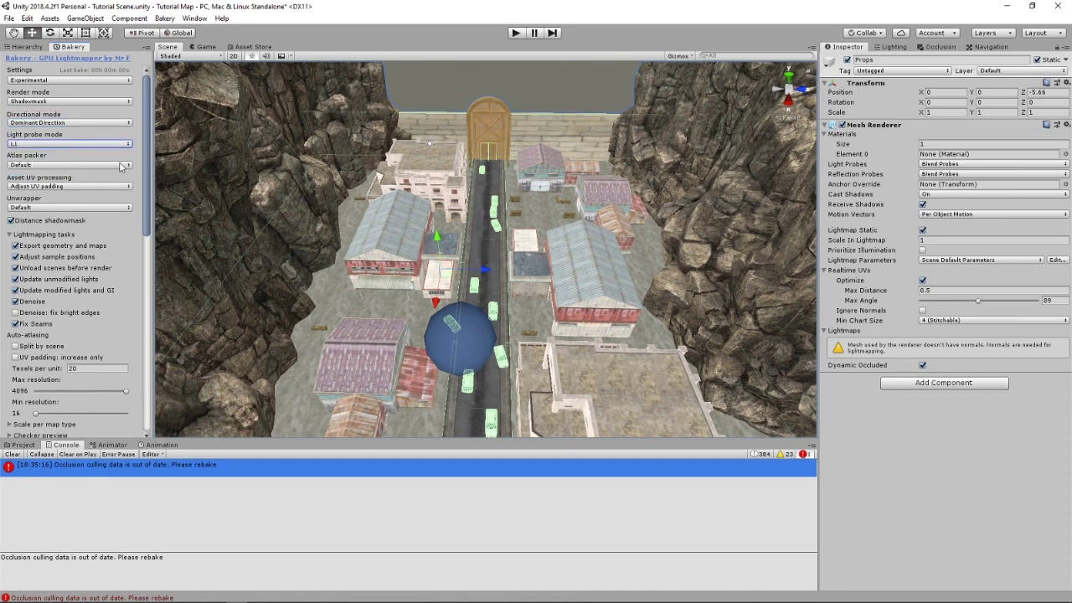
click(137, 165)
click(139, 168)
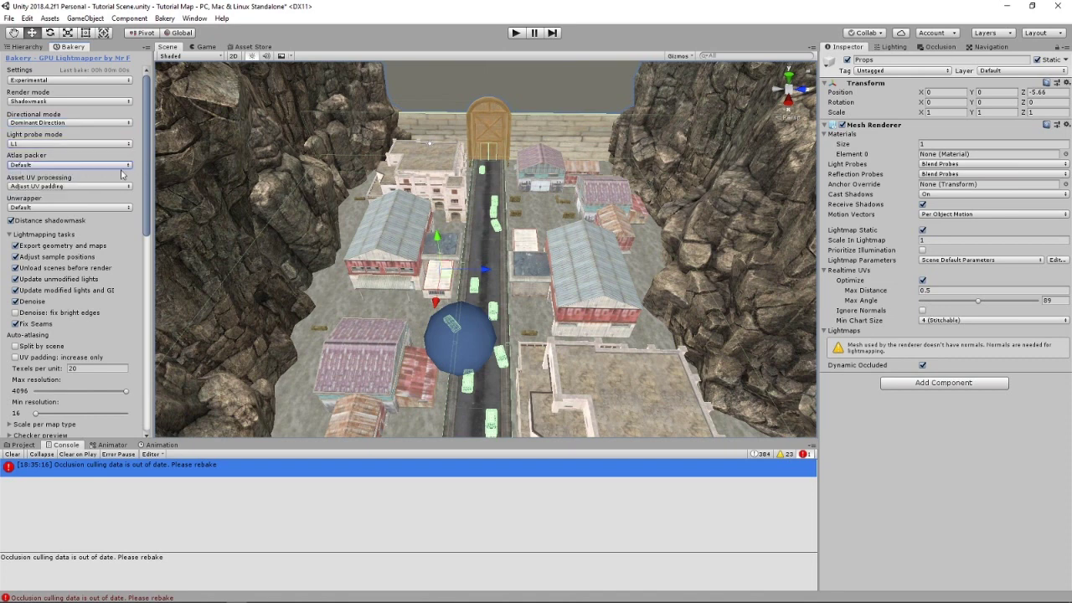
Step: Set Bakery's texels per unit to 3 and enable Denoise: fix bright edges and UV padding: increase only
scroll(58, 205, down, 3)
click(90, 268)
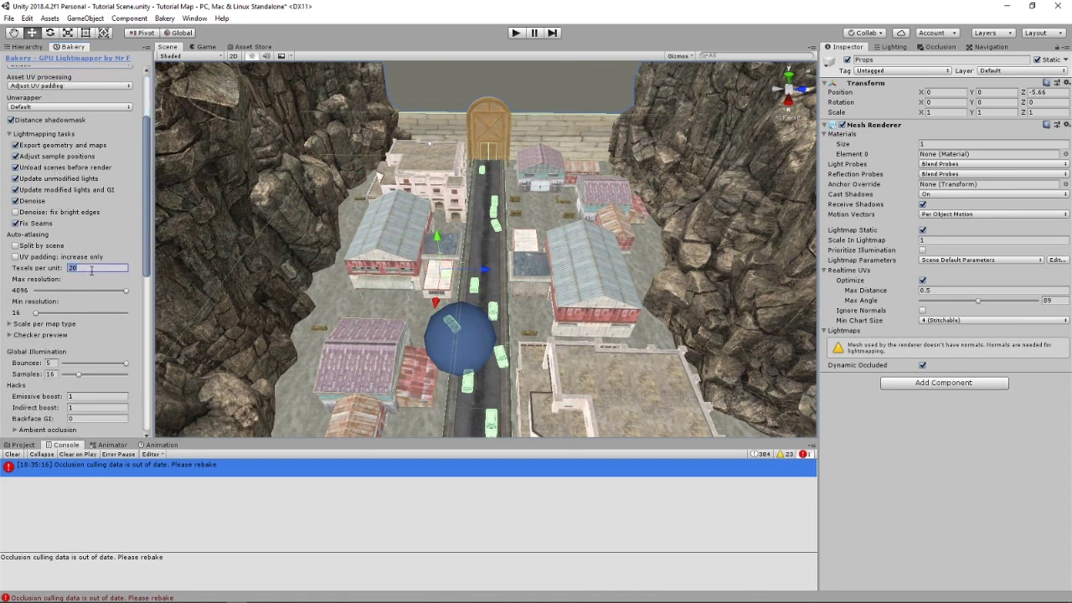
text(3)
click(16, 212)
click(15, 256)
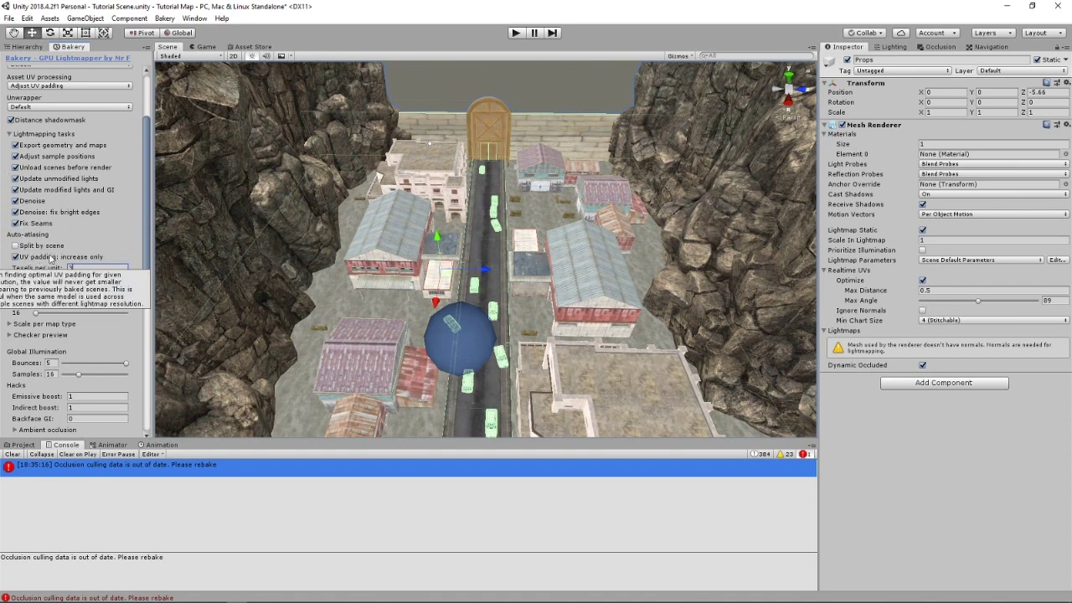
Step: Set Bakery's maximum and minimum lightmap resolution to 2048 and its tile size to 4096, and deselect Props
scroll(50, 251, down, 2)
scroll(59, 197, down, 2)
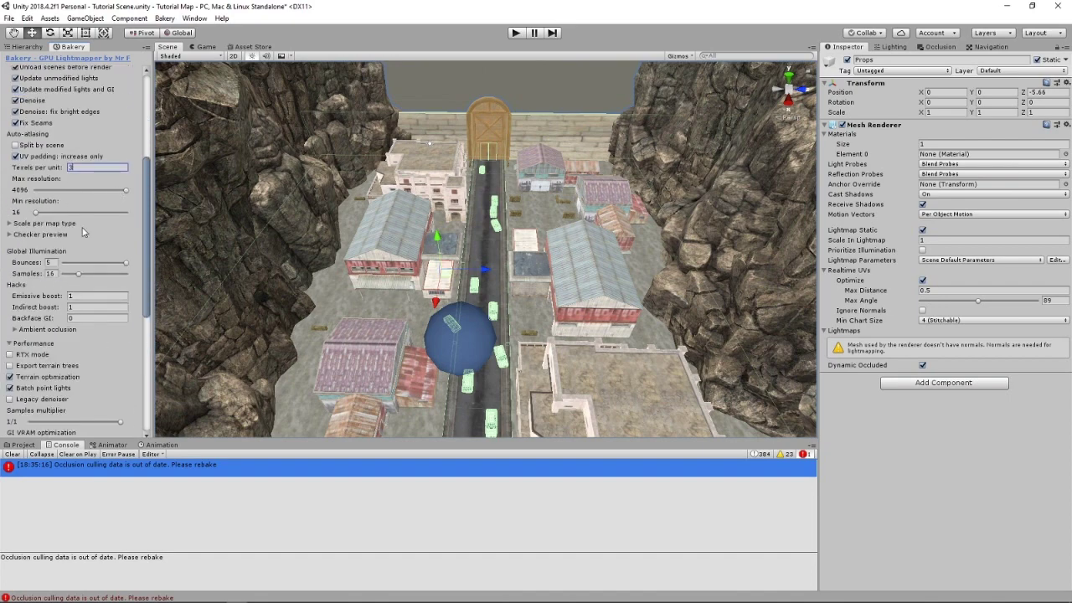
scroll(88, 243, down, 3)
drag(128, 125, 115, 127)
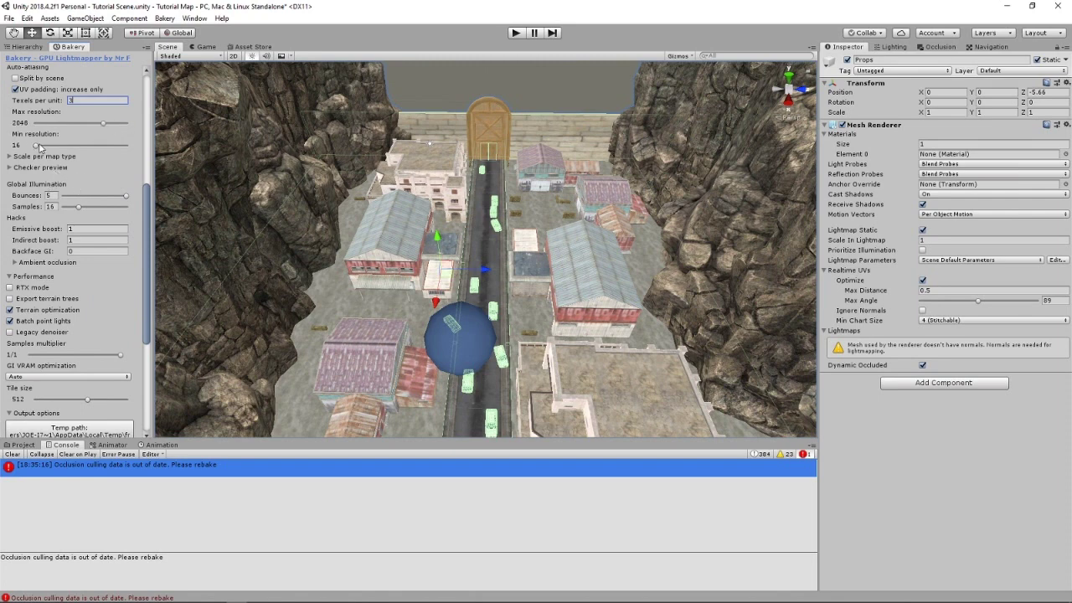
drag(41, 146, 120, 147)
drag(95, 399, 138, 400)
click(552, 94)
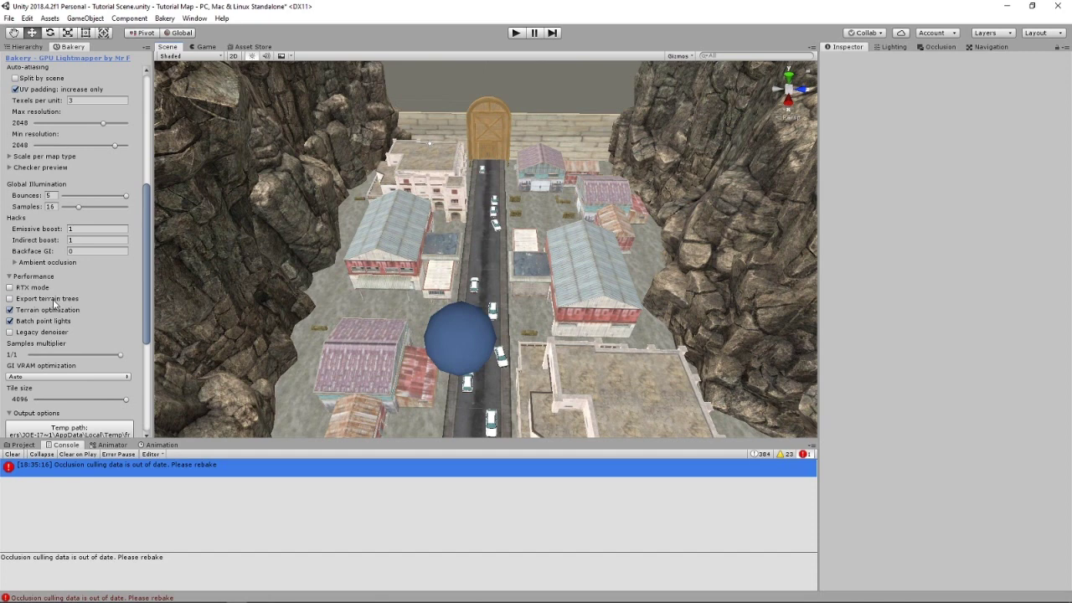
Step: Disable Terrain optimization in Bakery and enable Legacy denoiser and Beep on finish
mouse_move(55, 298)
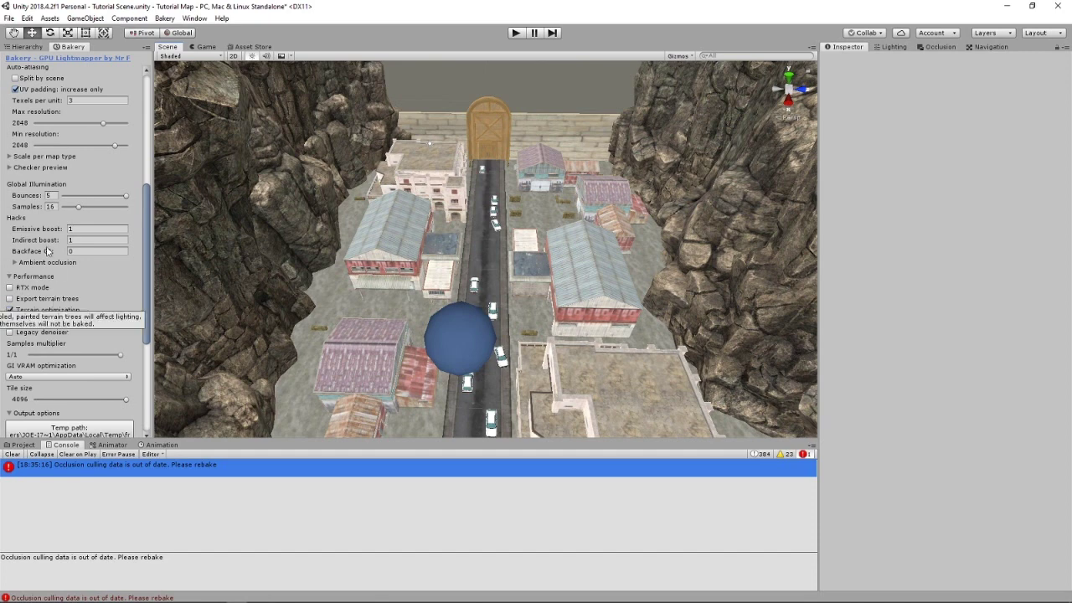
mouse_move(23, 304)
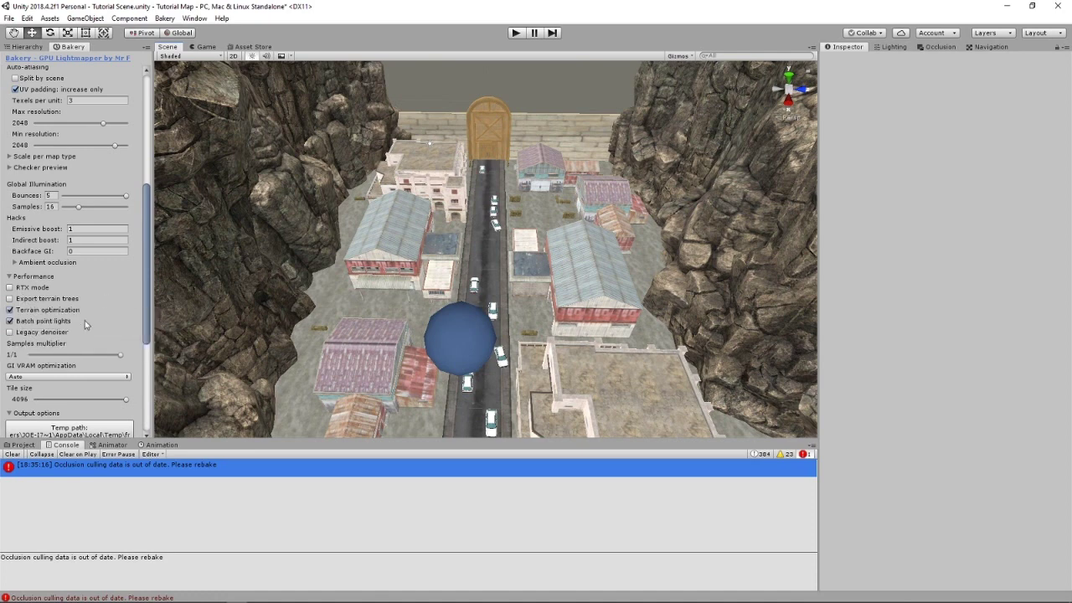
click(33, 310)
click(48, 333)
scroll(95, 332, down, 5)
scroll(55, 425, down, 1)
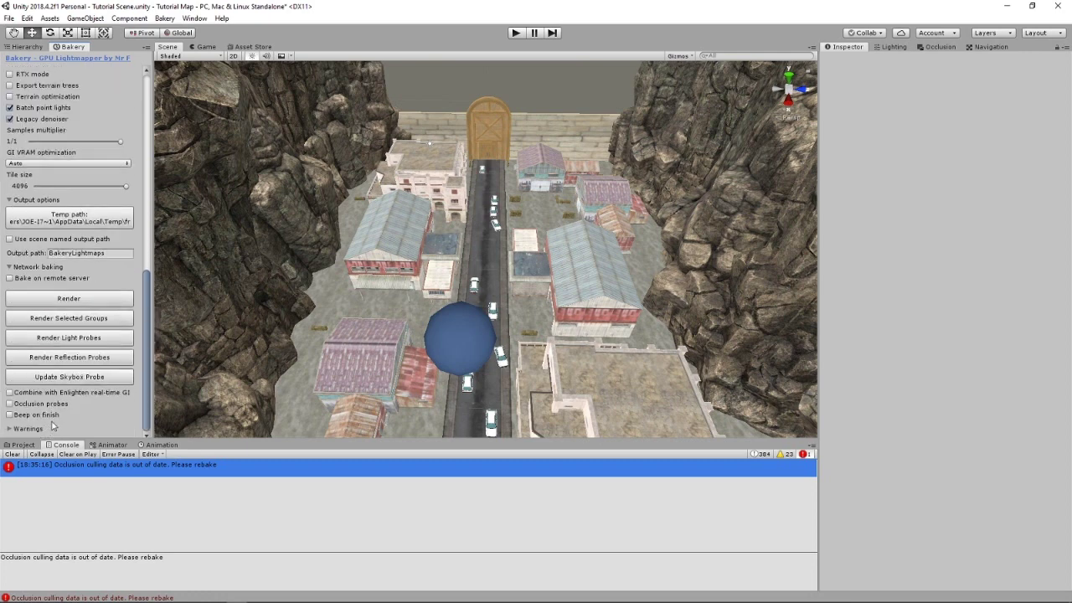
click(50, 415)
Step: Show the scene's lighting settings and render the lightmaps with Bakery, using the default temp path
click(890, 47)
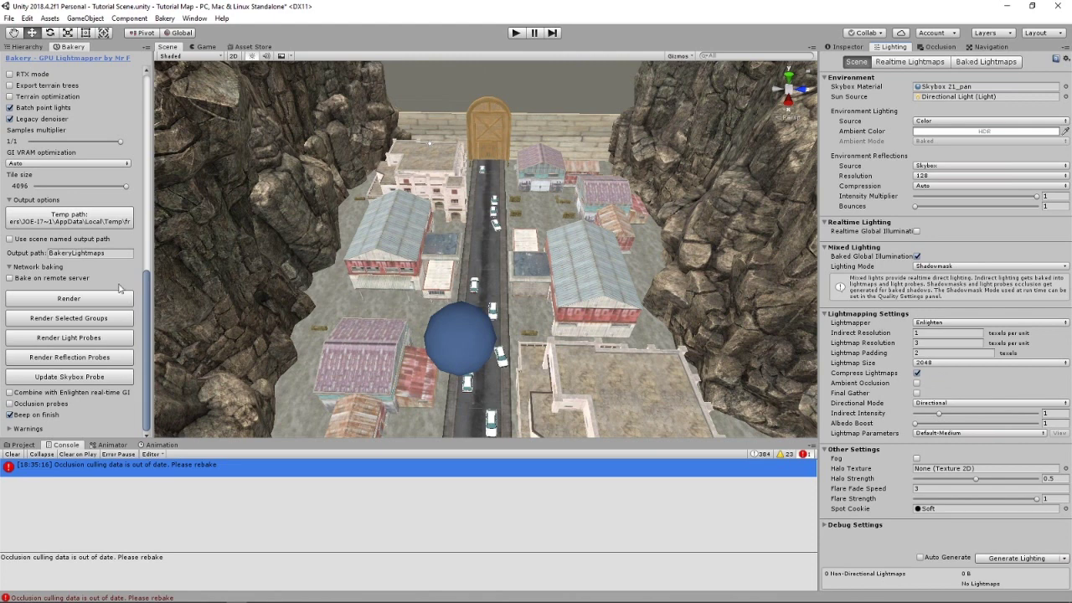
click(85, 300)
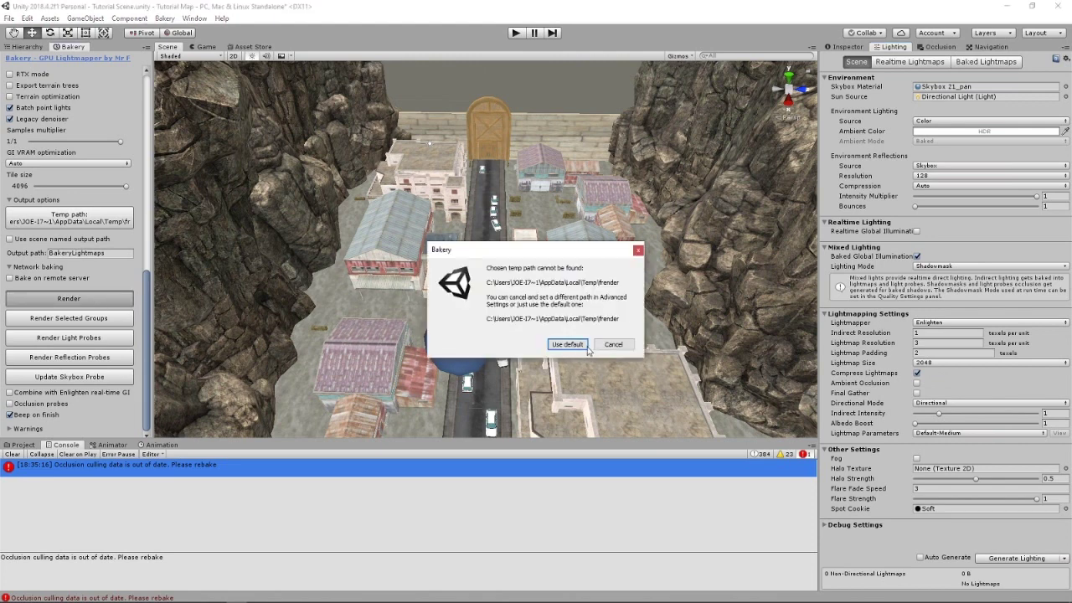
click(579, 345)
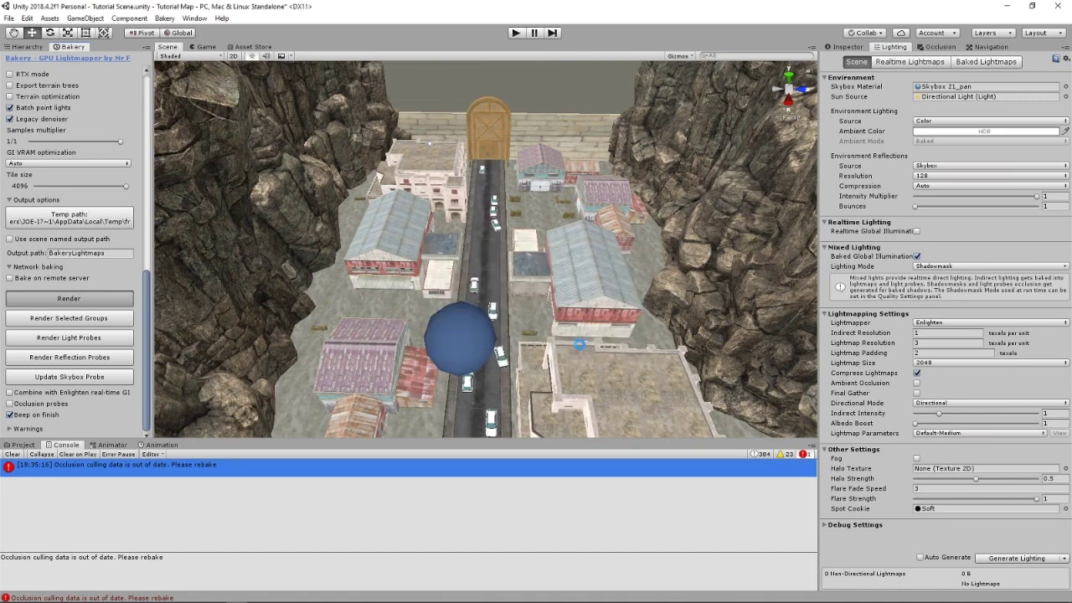
click(569, 330)
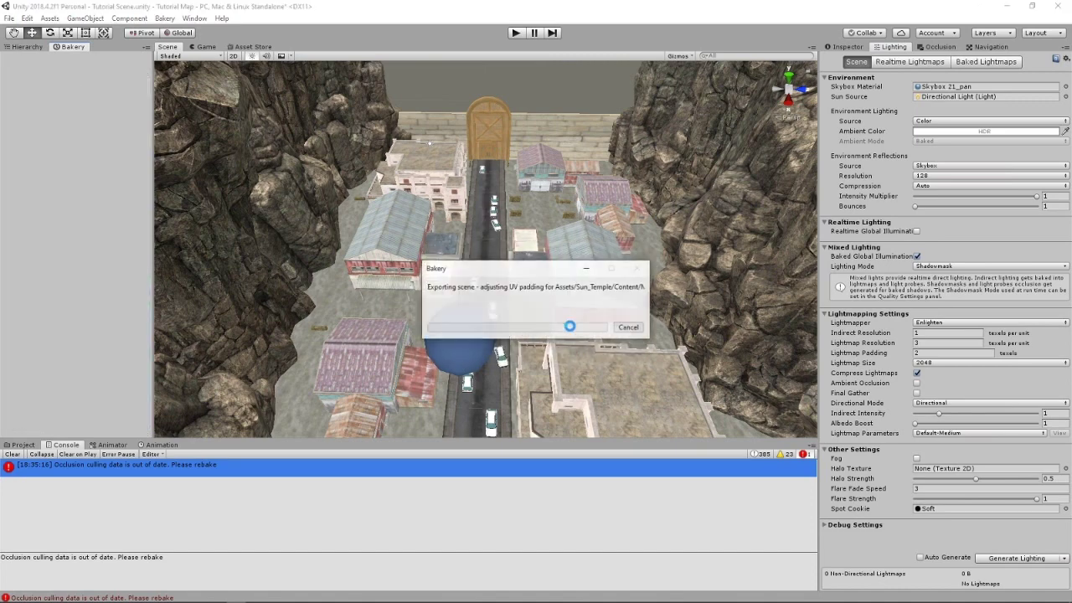
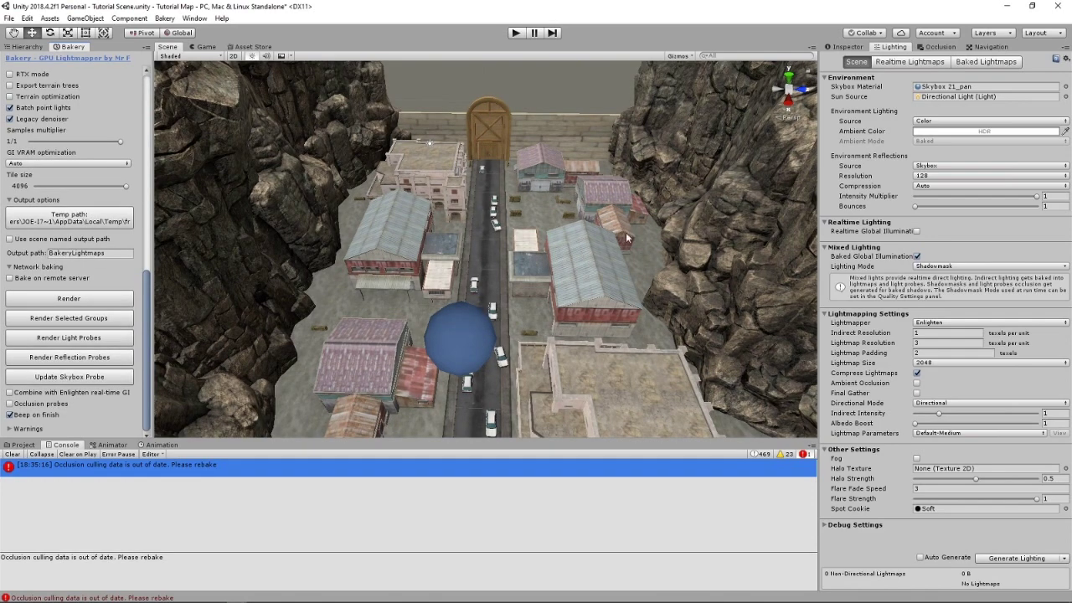
Step: Examine the baked lighting on the map's buildings, road and cliffs from several angles
right_drag(607, 157, 641, 176)
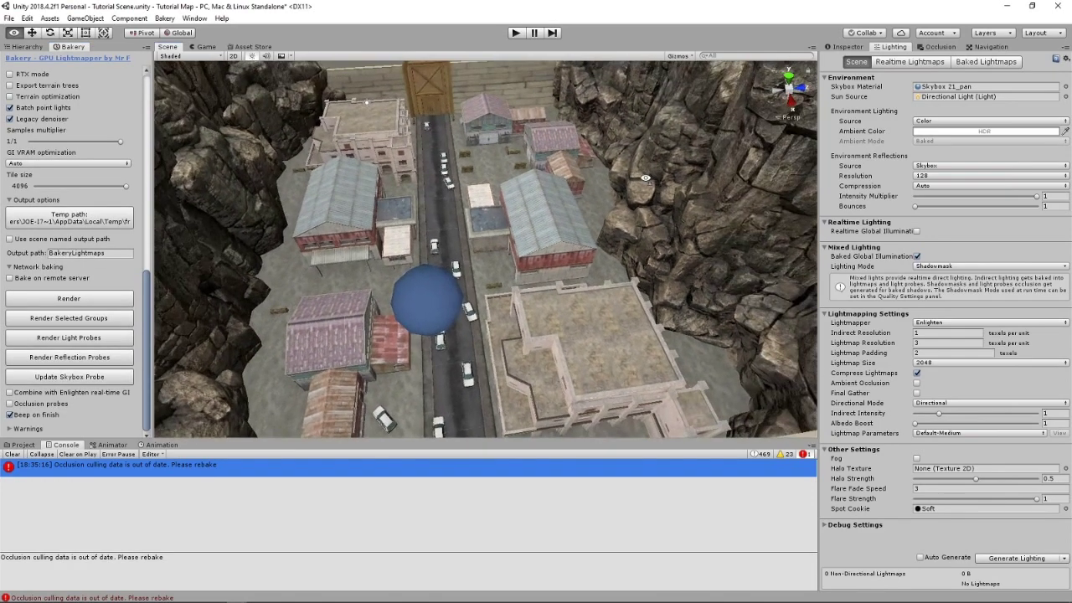
scroll(637, 181, up, 5)
alt+drag(572, 239, 577, 148)
scroll(569, 157, up, 4)
alt+drag(542, 195, 624, 238)
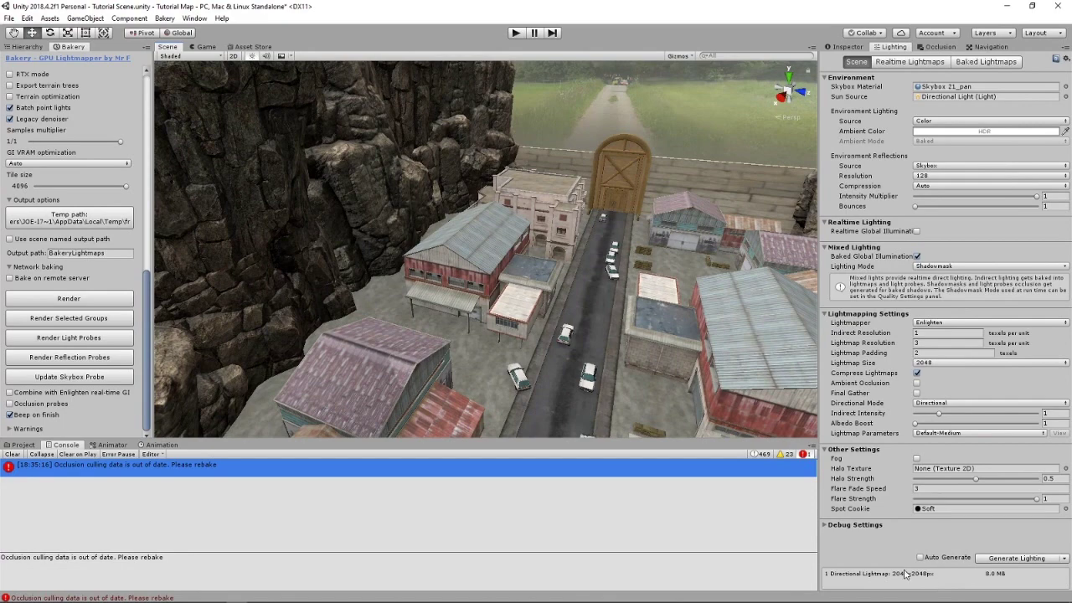
right_drag(507, 288, 602, 340)
scroll(527, 251, up, 5)
right_drag(527, 251, 352, 321)
scroll(557, 238, up, 4)
scroll(563, 190, down, 5)
scroll(529, 233, down, 2)
scroll(352, 325, down, 5)
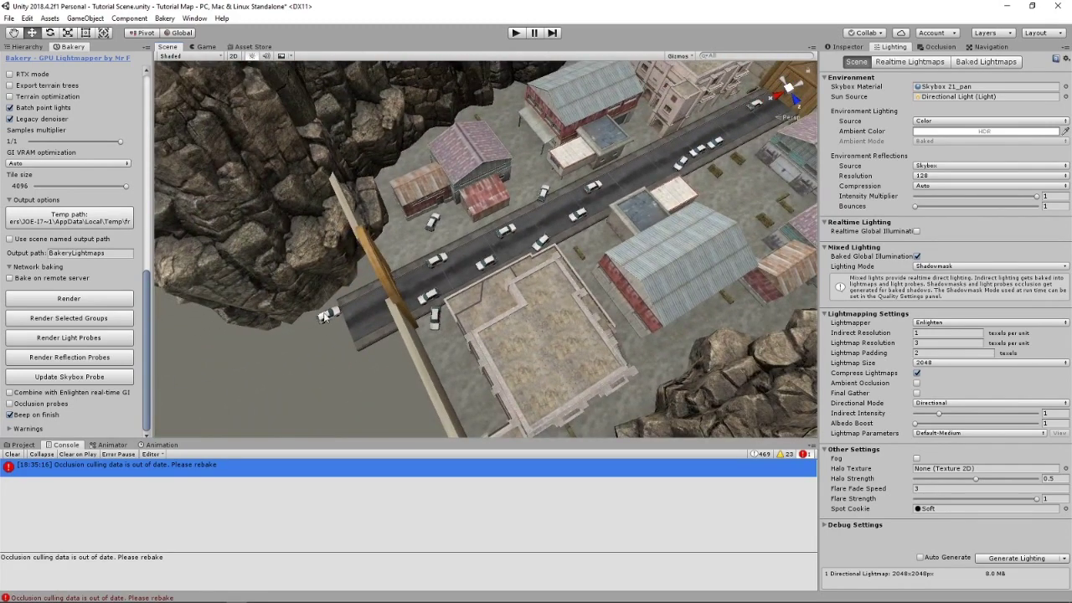
Step: Move the hatchback parked outside the gate onto the road inside it, at about X 44.6, Z 6.52, and show its properties
click(325, 314)
drag(285, 338, 379, 289)
click(846, 47)
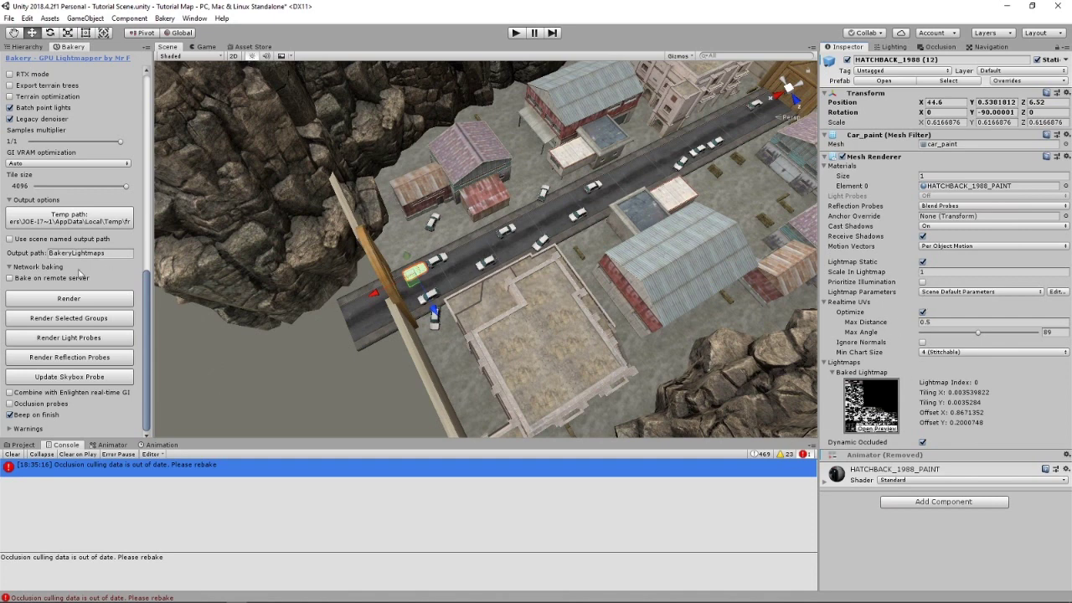
Step: Locate the sun source Directional Light and set its Bakery Direct Light baked contribution to Direct And Indirect
click(26, 48)
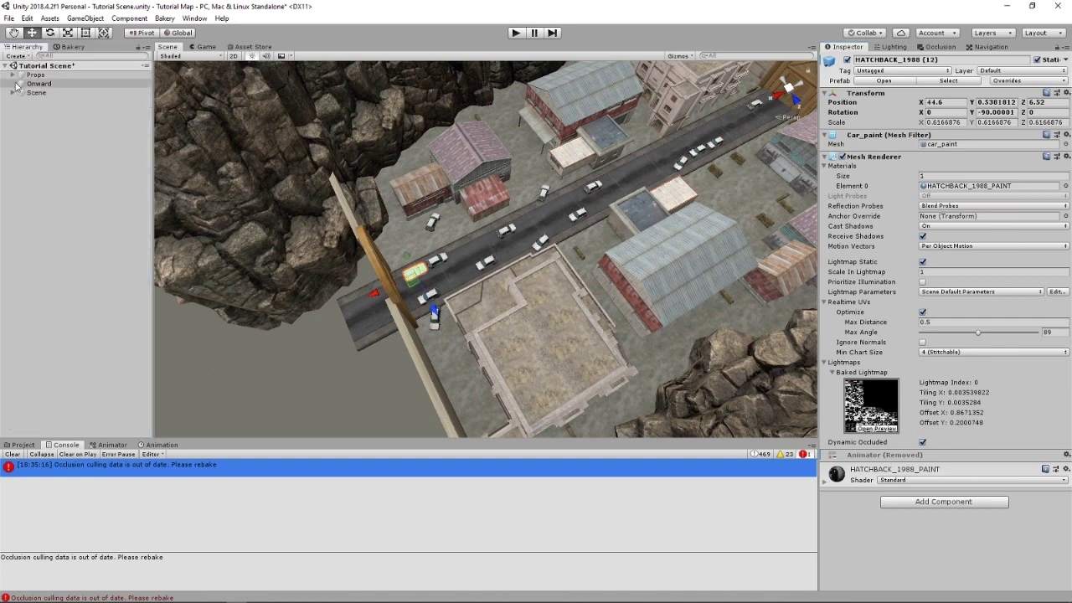
click(444, 265)
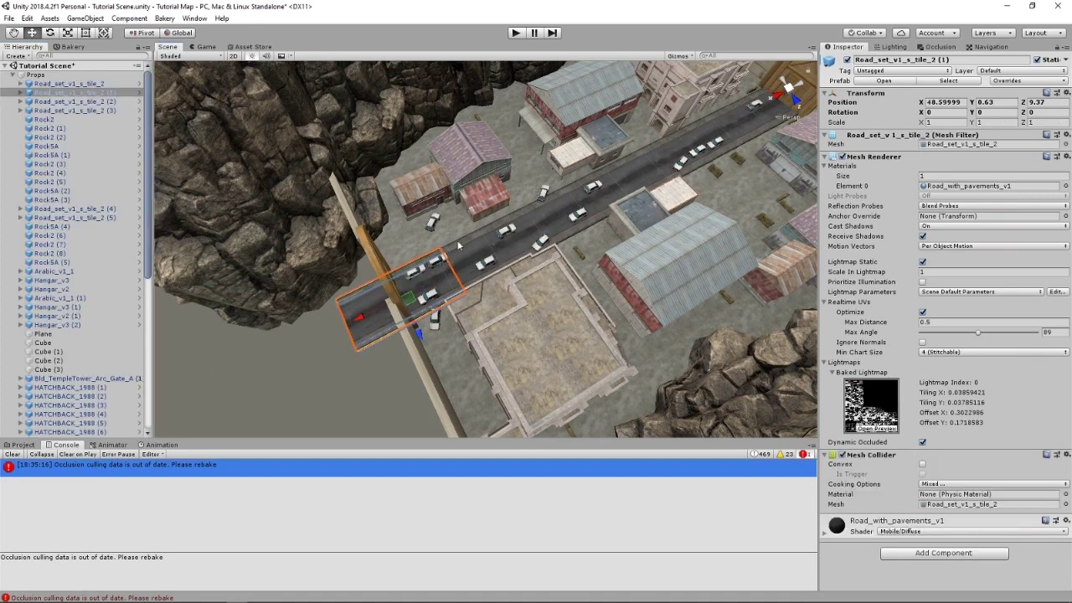
mouse_move(458, 245)
alt+mouse_down()
mouse_move(437, 193)
mouse_move(459, 230)
alt+mouse_up()
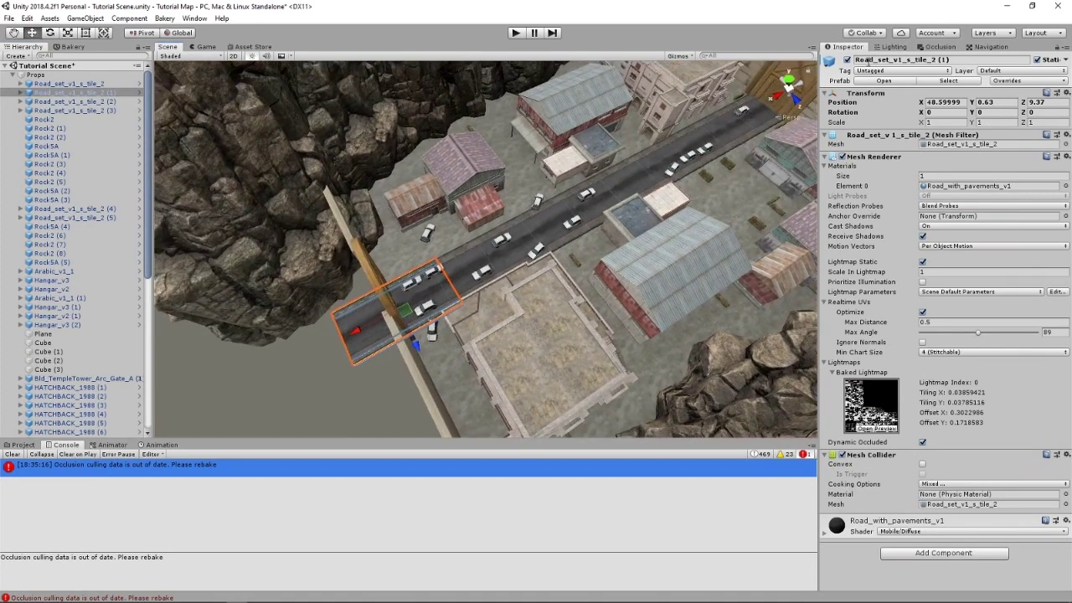
click(904, 47)
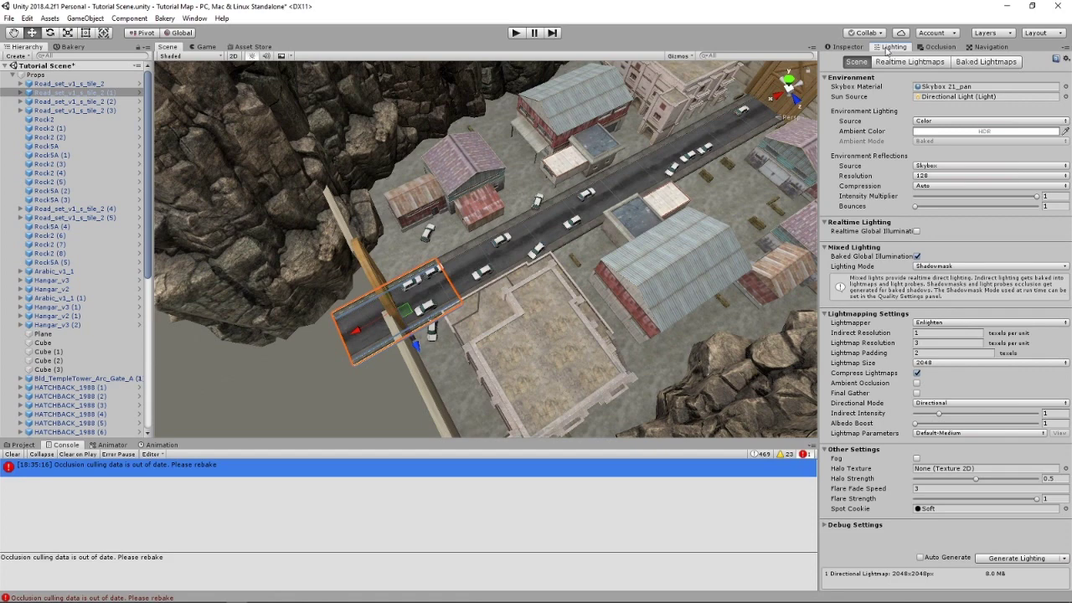
click(939, 97)
double_click(939, 96)
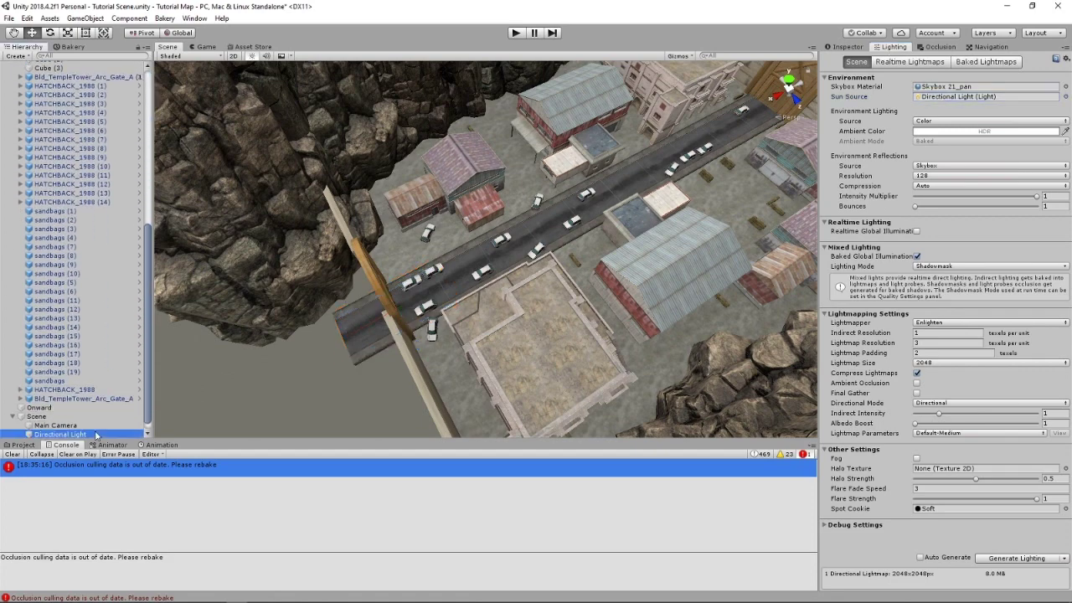
click(856, 48)
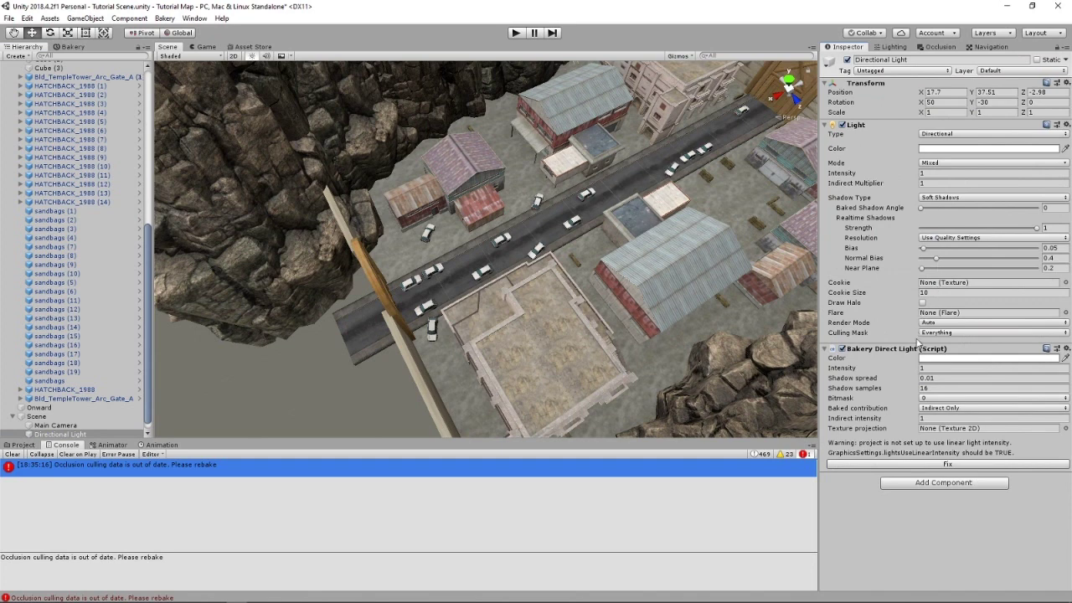
click(944, 409)
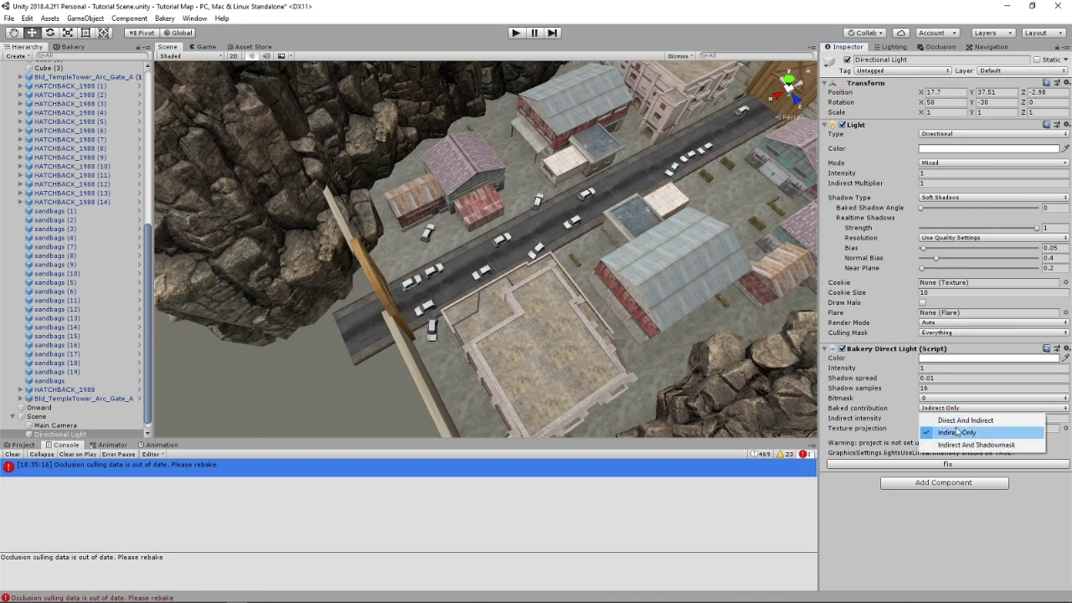
click(953, 421)
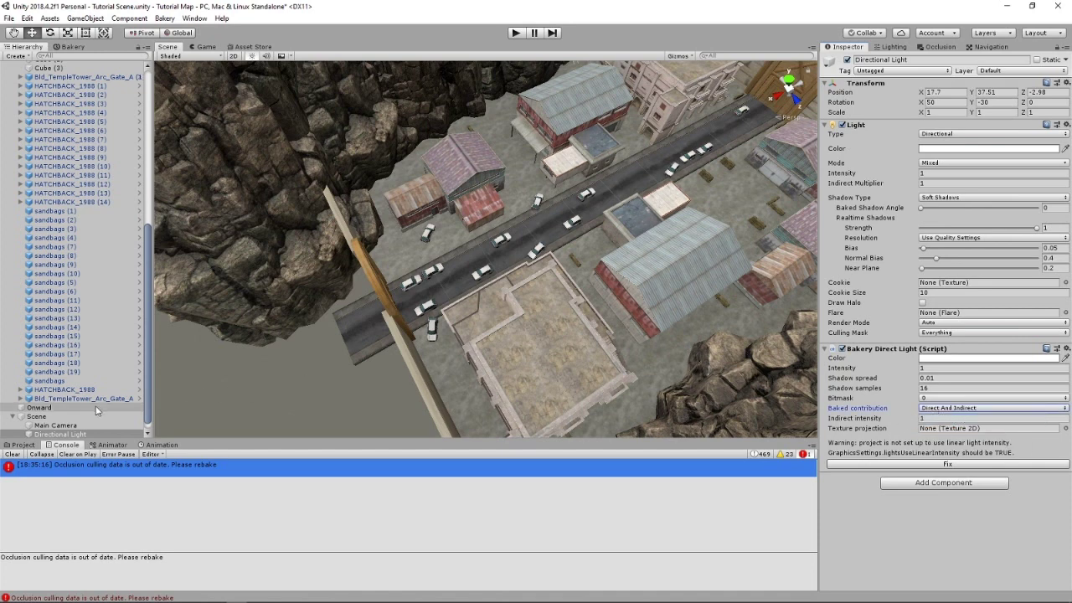
Step: Review the Skylight's Bakery settings and render the lightmaps again with Bakery
scroll(67, 426, down, 1)
click(68, 435)
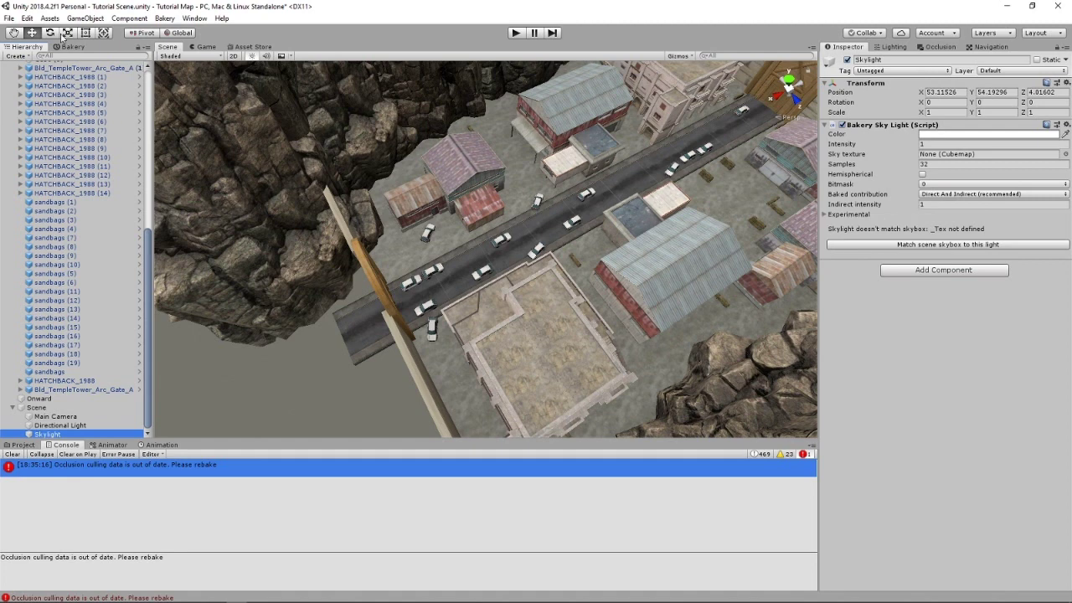
click(74, 47)
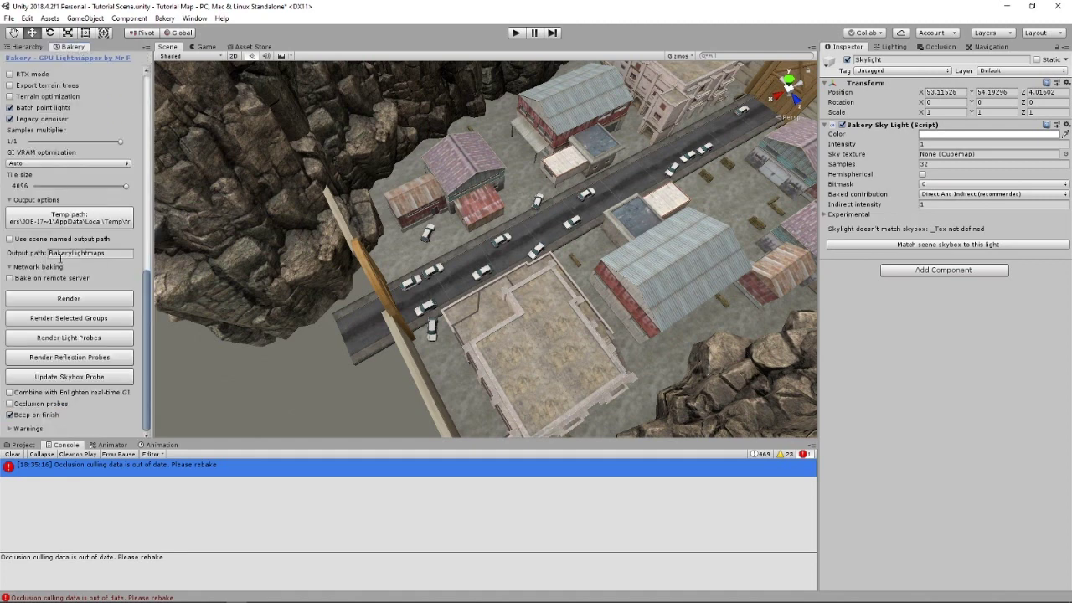
click(85, 301)
click(569, 328)
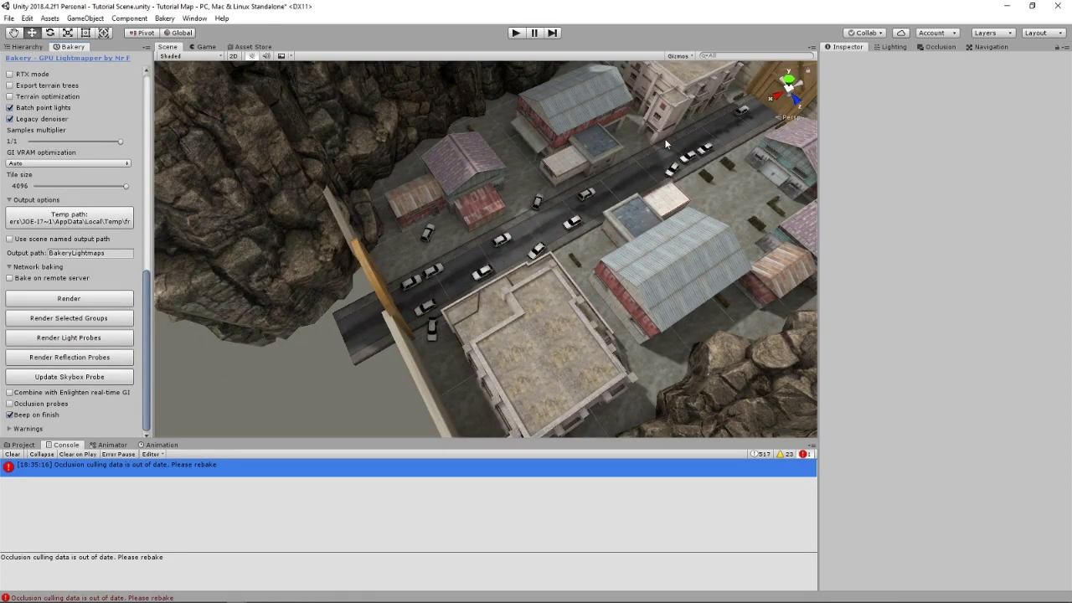
Step: Inspect the newly baked shadows over the buildings and at street level around the parked cars
alt+drag(419, 192, 560, 145)
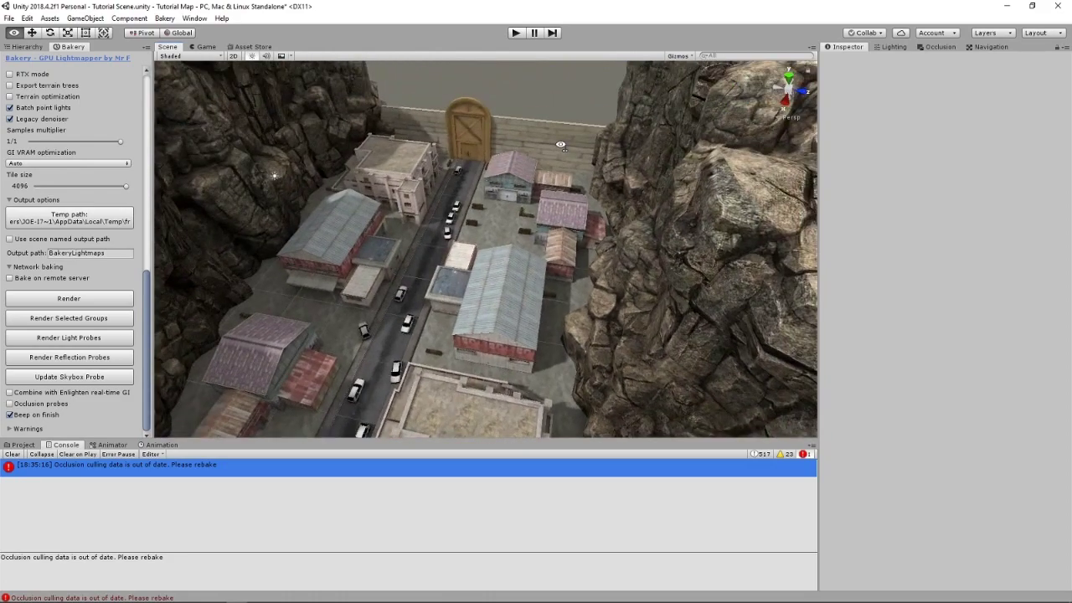
right_drag(560, 145, 576, 226)
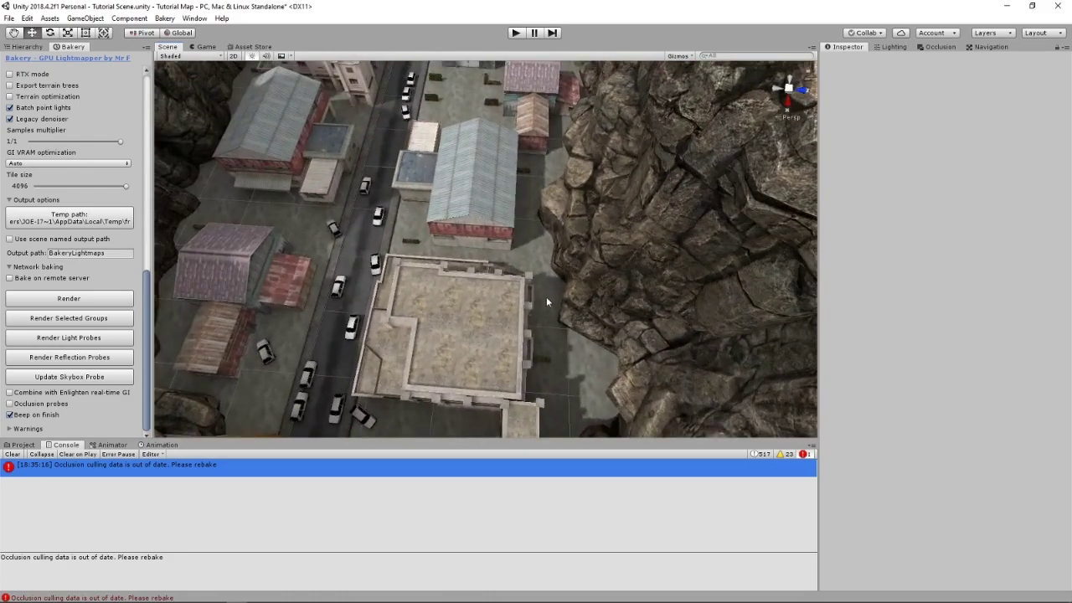
key(Left)
alt+drag(542, 298, 533, 192)
key(w)
right_drag(533, 192, 529, 292)
scroll(545, 229, up, 5)
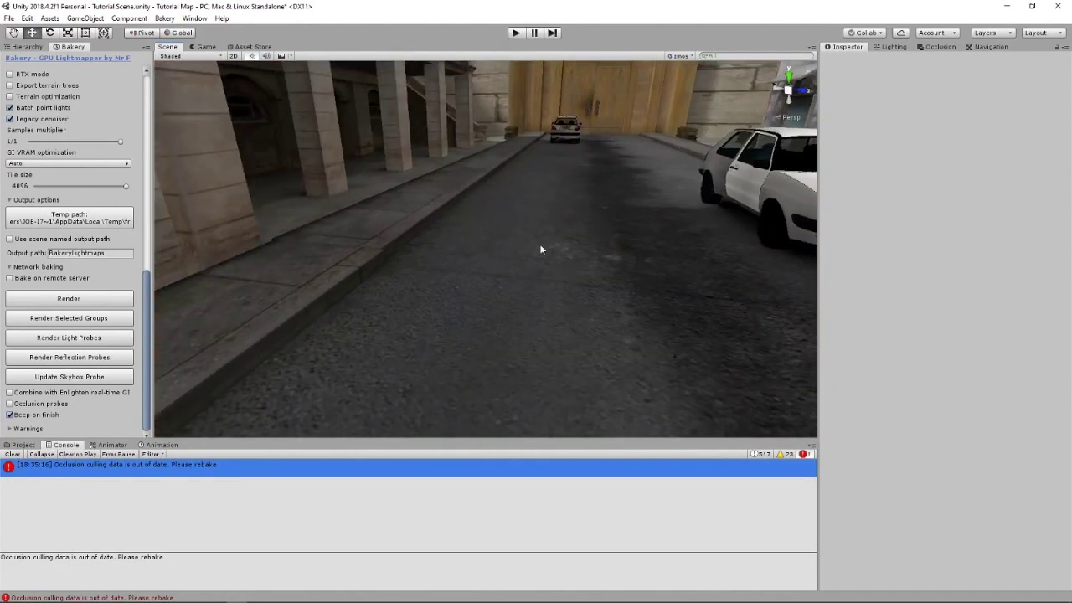
right_drag(500, 216, 586, 269)
scroll(586, 269, down, 4)
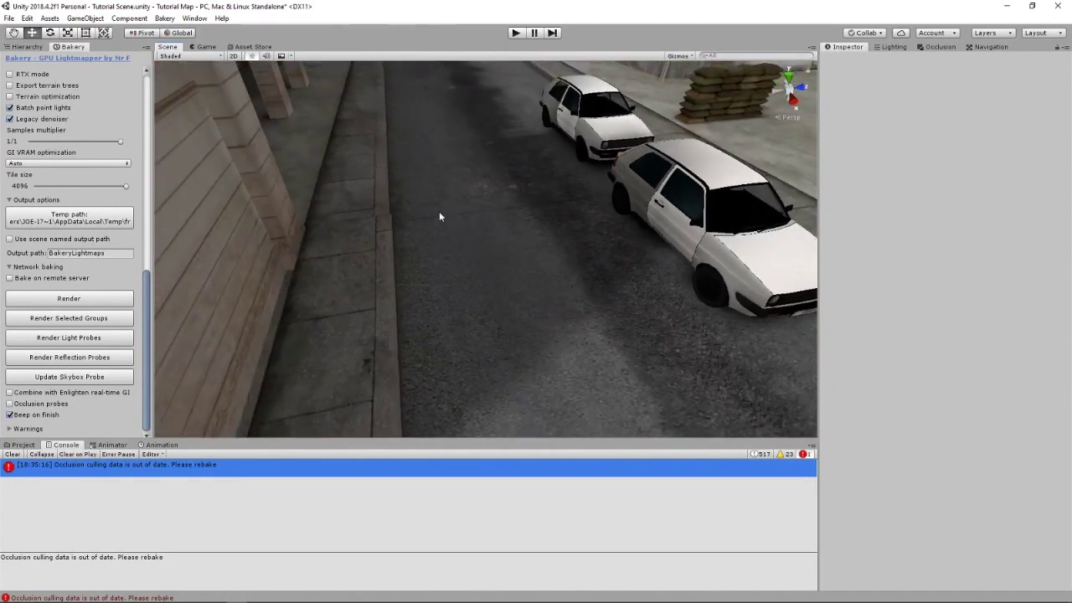
Step: Vertex-snap Road_set_v1_s_tile_2 (5) to the curb corner of the adjoining road tile, at X -31.3, Y 0.63, Z 9.37
click(374, 193)
scroll(465, 184, up, 4)
right_drag(496, 203, 437, 241)
scroll(535, 230, down, 4)
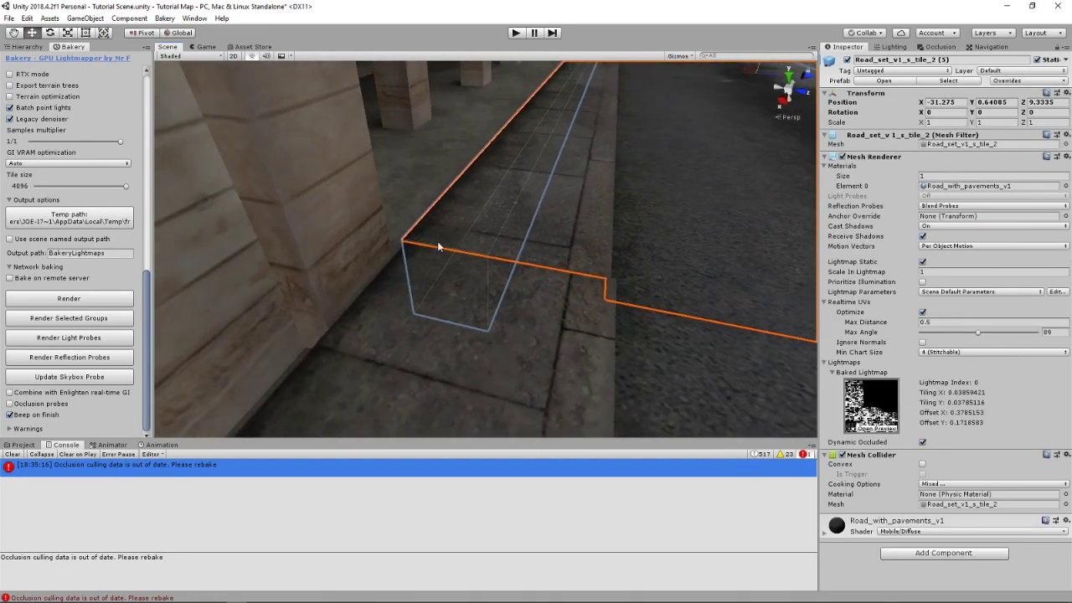
key(v)
drag(406, 241, 408, 245)
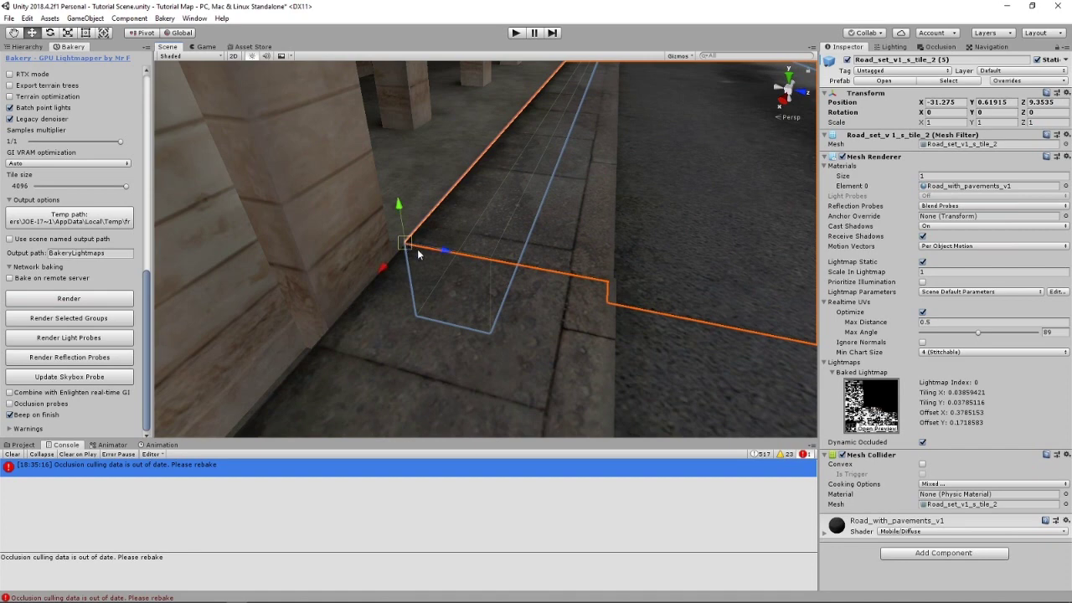
right_drag(667, 337, 519, 366)
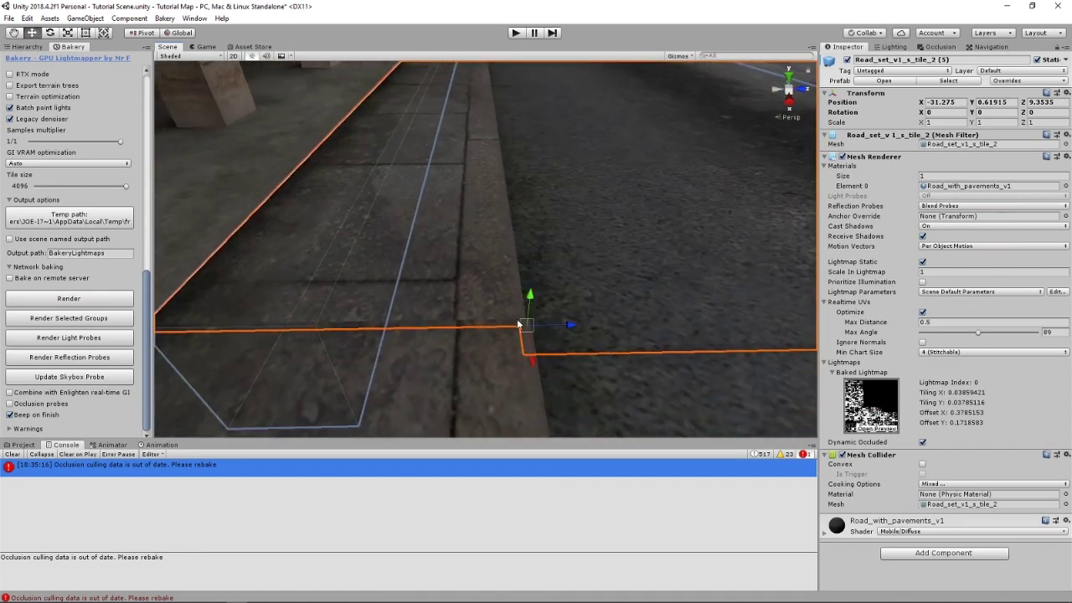
drag(518, 324, 532, 319)
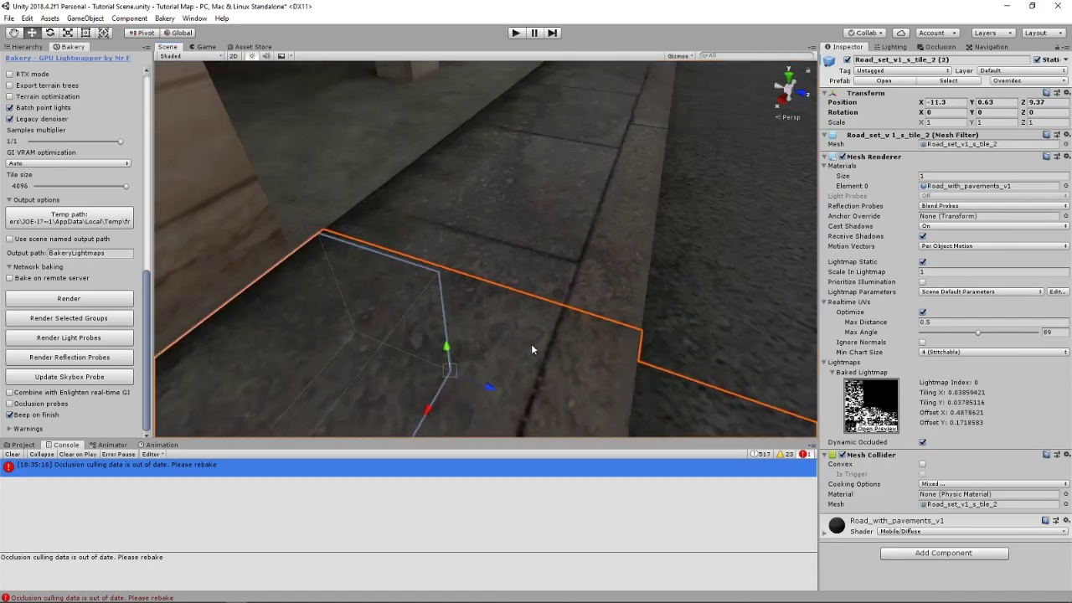
Step: Inspect the joint between the two road tiles from the sandbag side of the street, with Road_set_v1_s_tile_2 (5) selected
scroll(530, 344, down, 10)
middle_drag(529, 339, 452, 338)
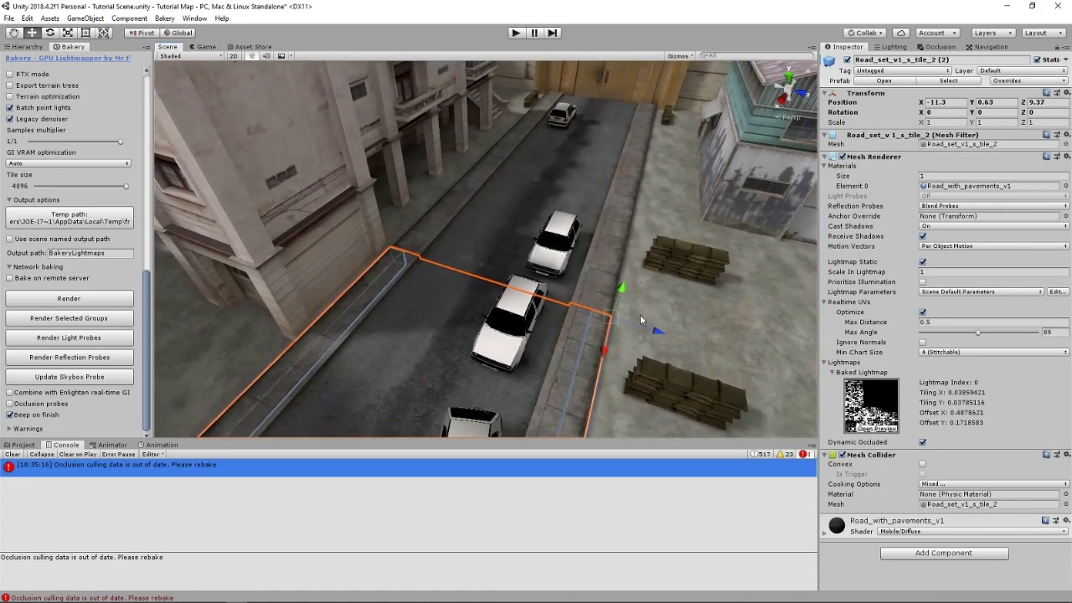
click(744, 317)
middle_drag(744, 317, 555, 280)
scroll(555, 280, up, 8)
right_drag(555, 280, 320, 251)
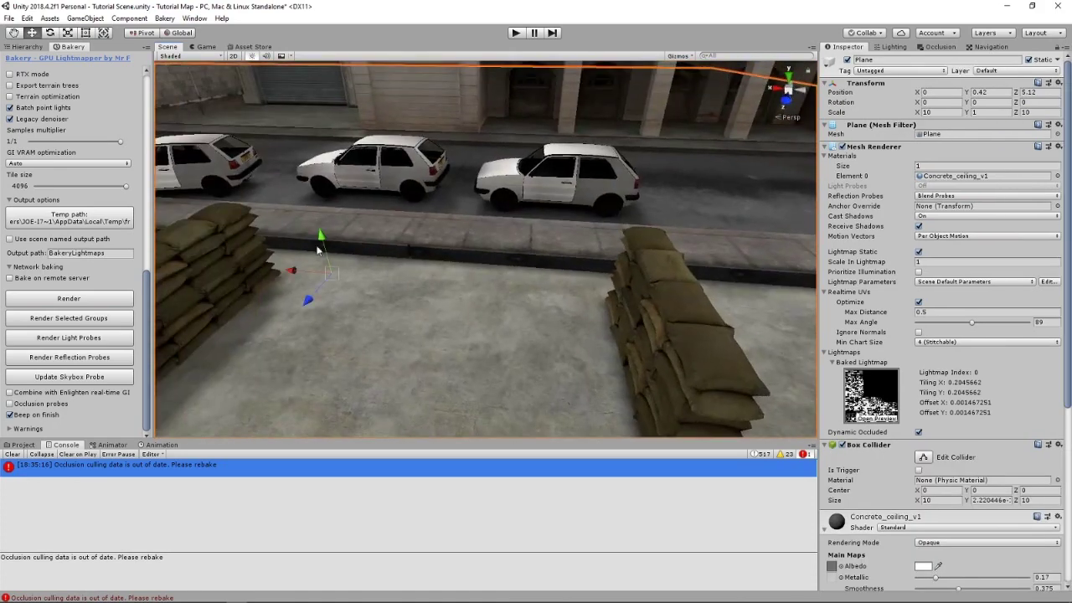
click(467, 249)
key(v)
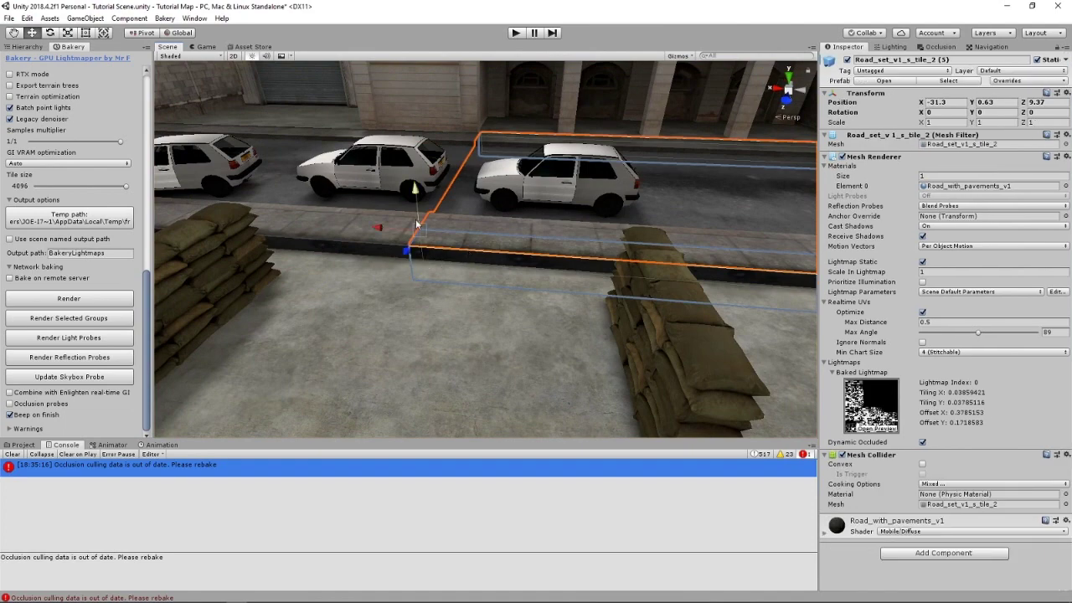
right_drag(534, 205, 613, 187)
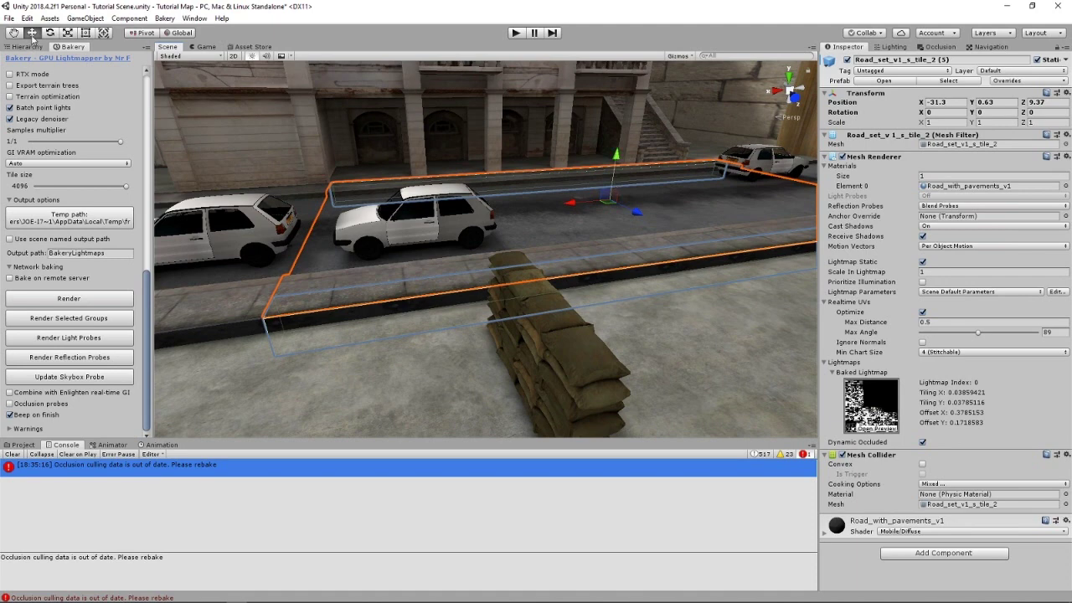
Step: Shift Road_set_v1_s_tile_2 (5) to X -31.25 and vertex-snap its outer sidewalk corner back onto the neighboring tile at X -31.3
key(v)
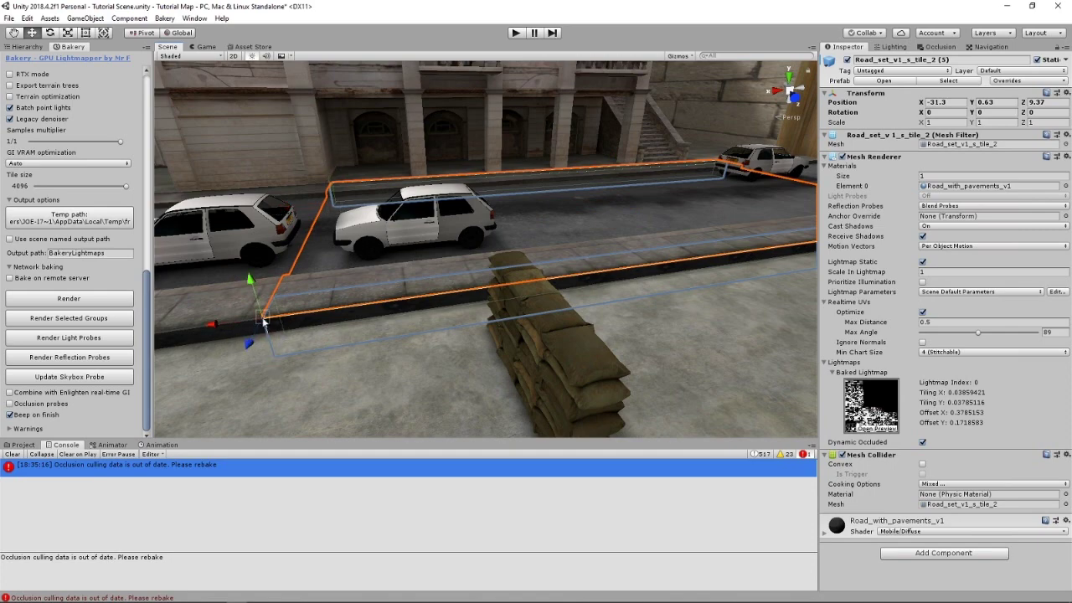
right_drag(394, 266, 284, 271)
scroll(490, 209, up, 8)
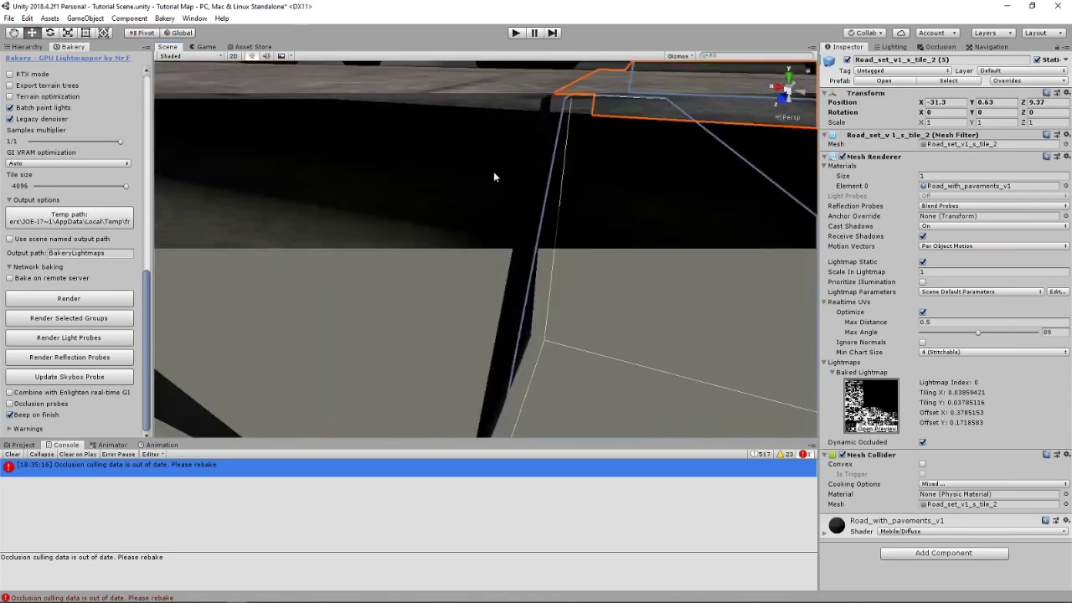
scroll(493, 177, down, 5)
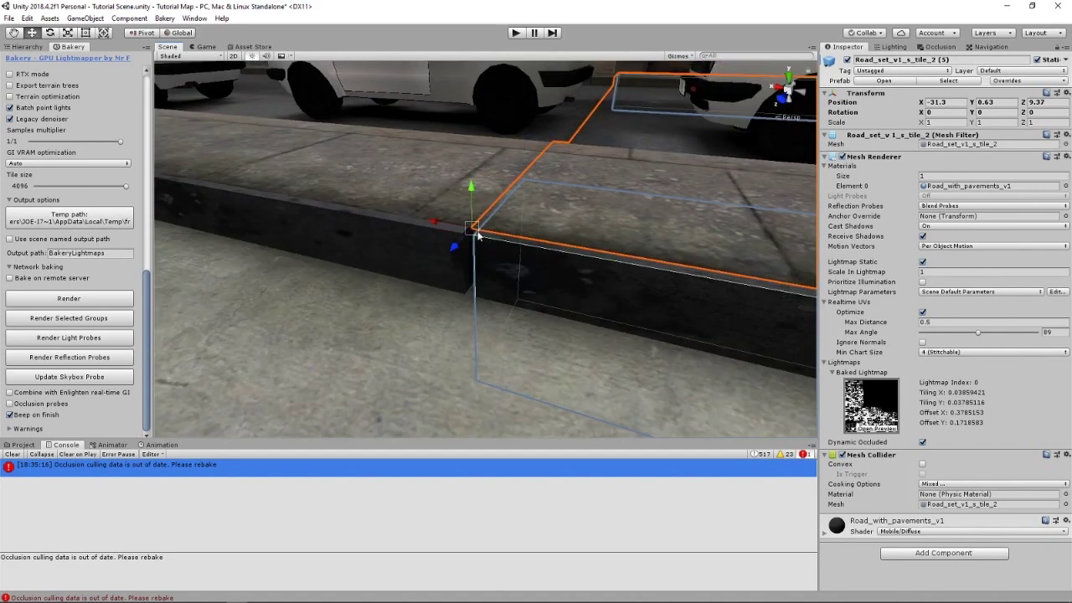
mouse_move(476, 239)
mouse_down()
mouse_move(569, 293)
mouse_move(475, 247)
mouse_up()
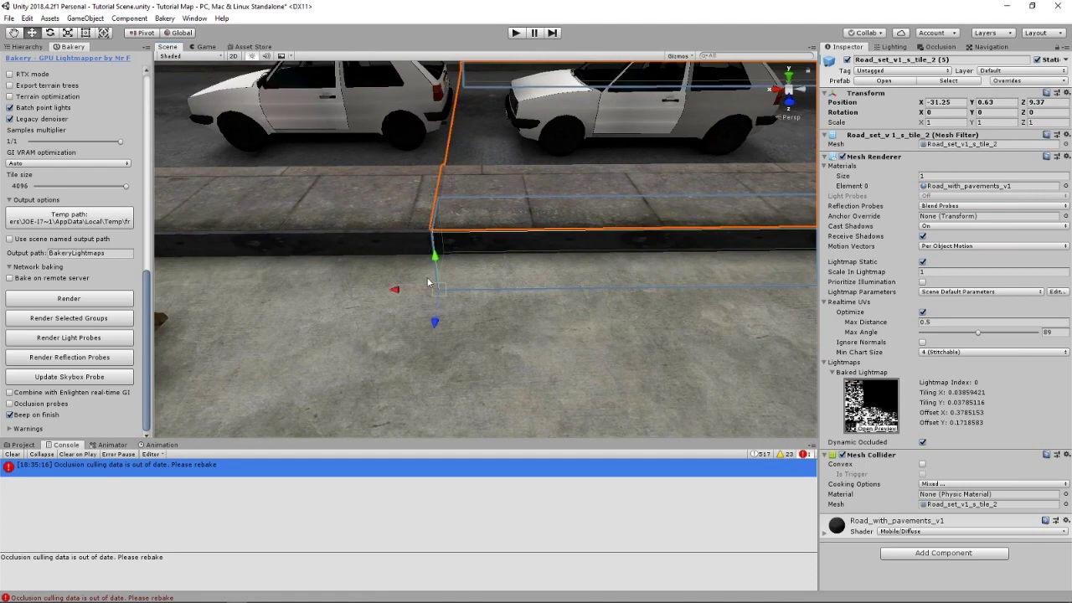
scroll(429, 282, up, 3)
key(v)
drag(378, 214, 391, 211)
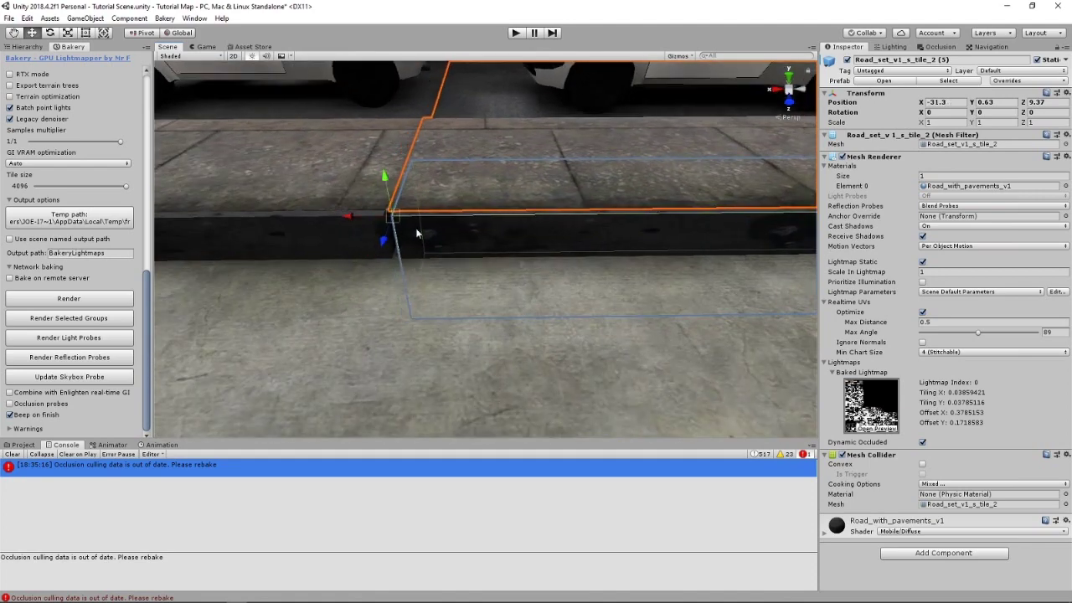
Step: Vertex-snap Road_set_v1_s_tile_2 (4) near the gate to the adjoining tile's sidewalk corner, at X -51.3, Y 0.63, Z 9.37
click(601, 329)
key(s)
right_drag(601, 329, 468, 368)
key(d)
key(d)
key(w)
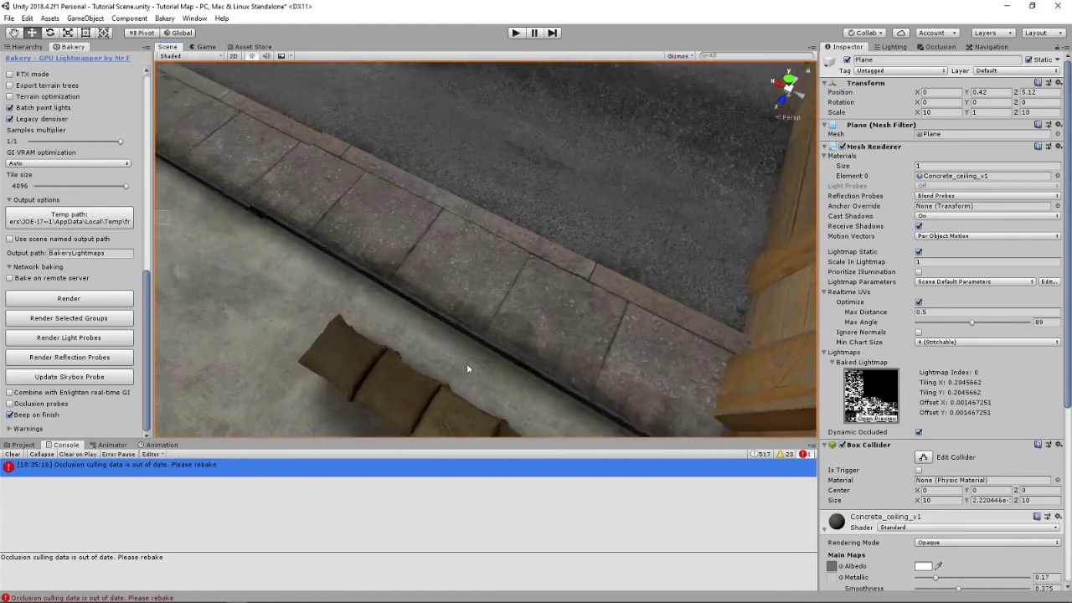
scroll(464, 351, up, 5)
click(575, 190)
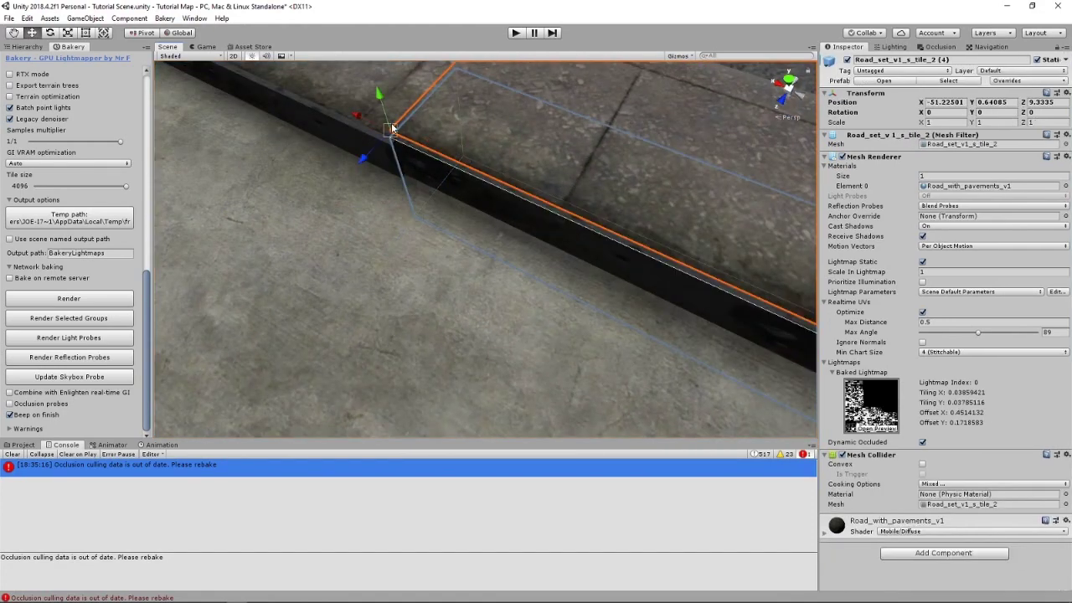
drag(392, 131, 390, 133)
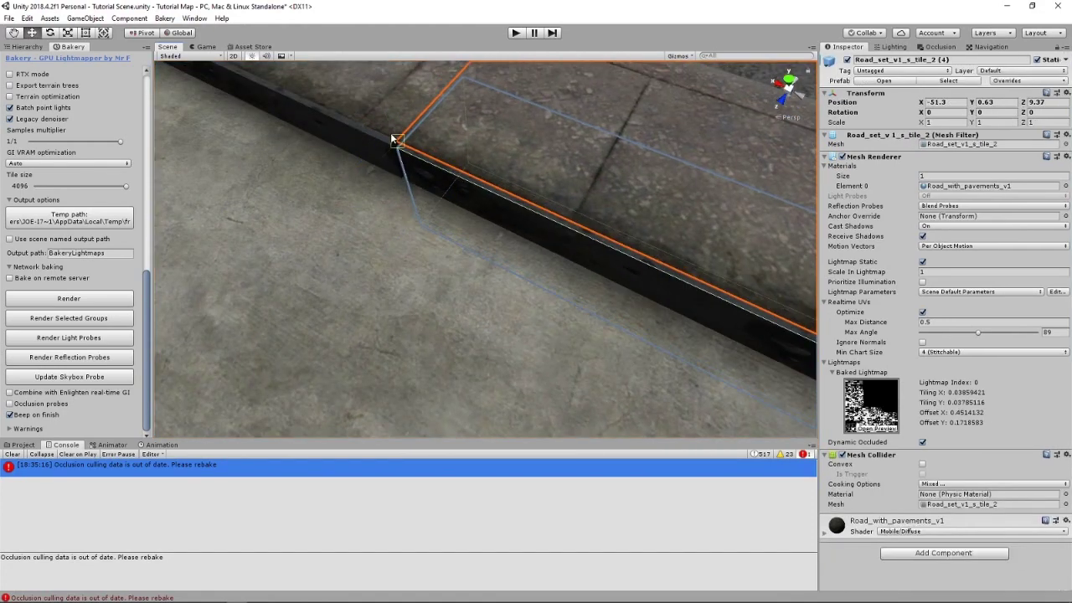
Step: Examine the snapped curb joint of Road_set_v1_s_tile_2 (4) near the gate and look over the street from above
click(396, 273)
right_drag(384, 277, 379, 270)
alt+drag(380, 270, 407, 251)
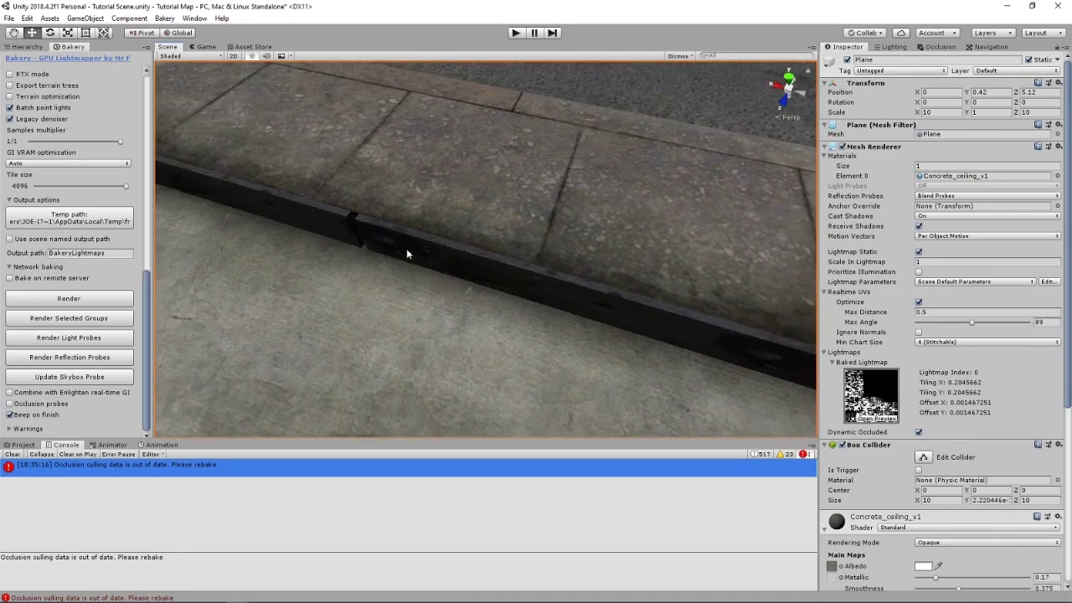
click(512, 202)
right_drag(488, 223, 633, 203)
right_drag(418, 246, 458, 327)
key(s)
right_drag(508, 293, 289, 330)
right_drag(421, 298, 628, 293)
Step: Bake the map's occlusion culling with Smallest Occluder 5, Smallest Hole 0.25 and Backface Threshold 100
click(939, 49)
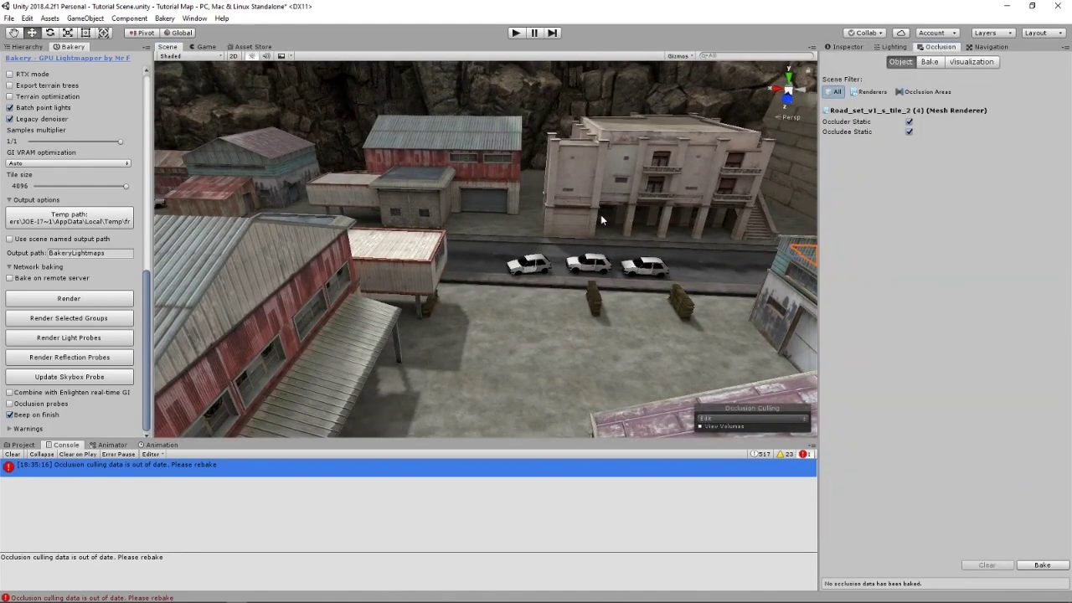
right_drag(634, 299, 660, 297)
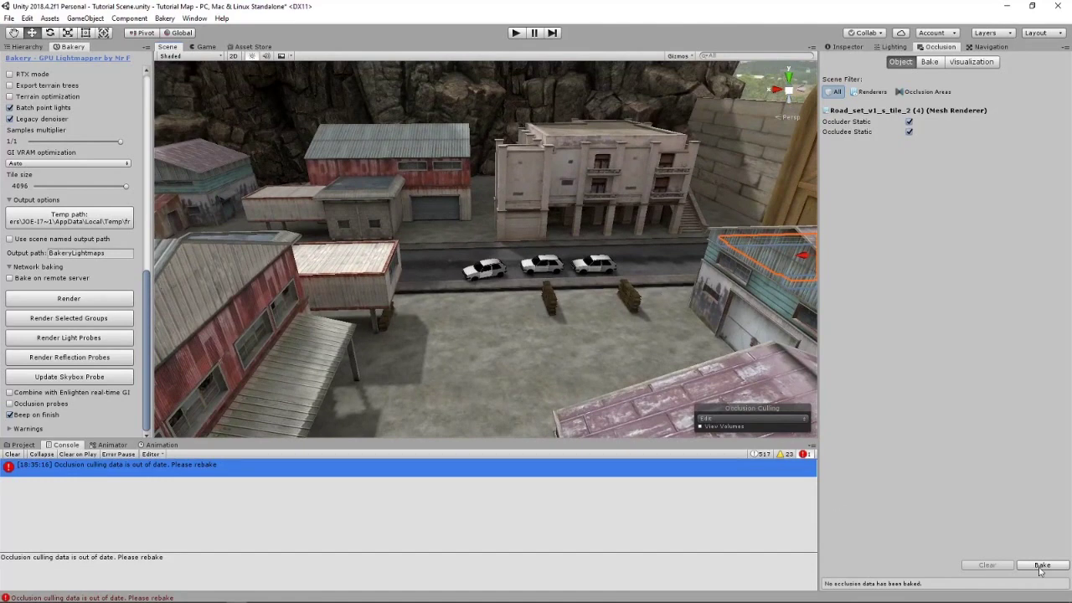
click(929, 63)
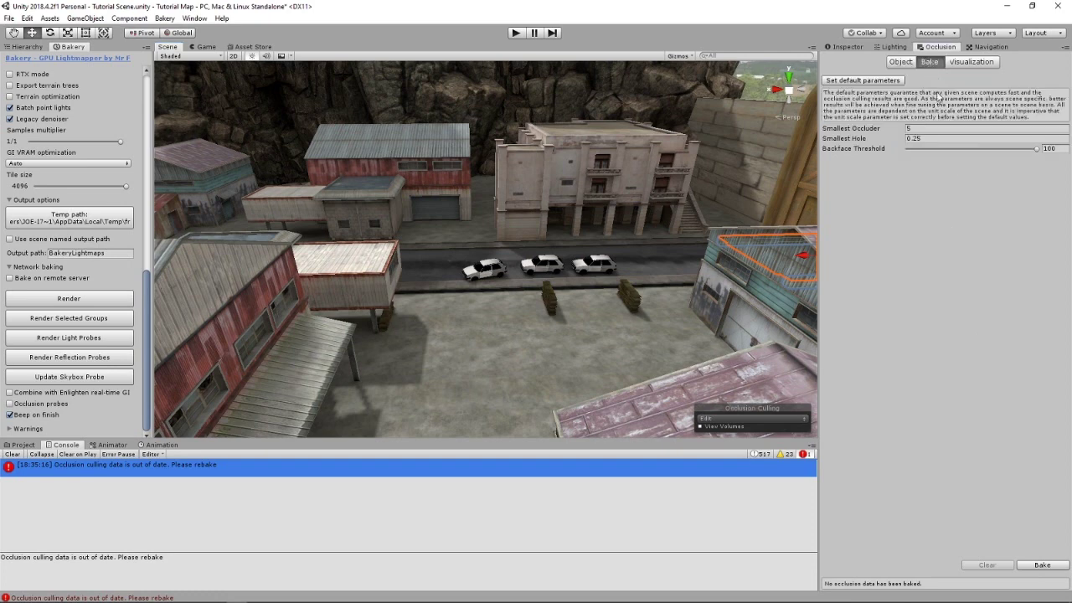
click(1039, 571)
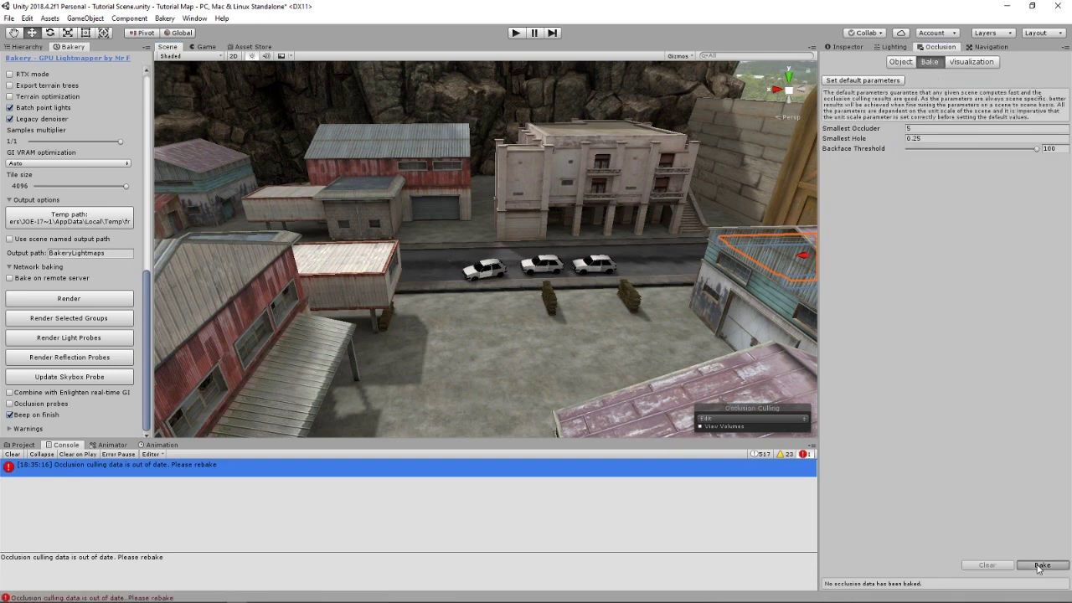
Step: Bake the map's navigation mesh with the existing agent settings and check its coverage around the parked cars and sandbags
click(988, 47)
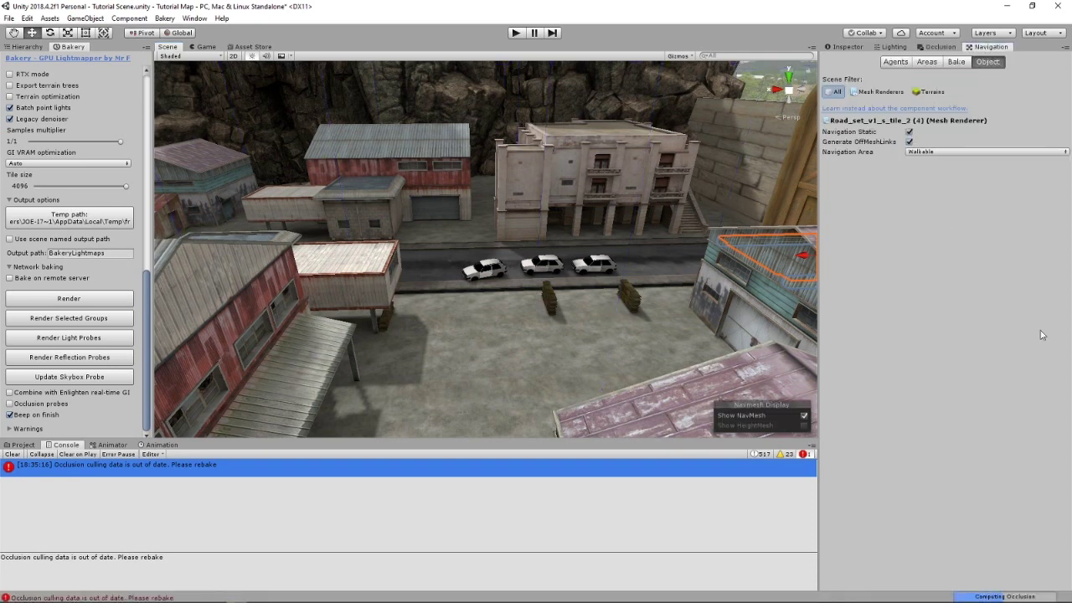
click(955, 62)
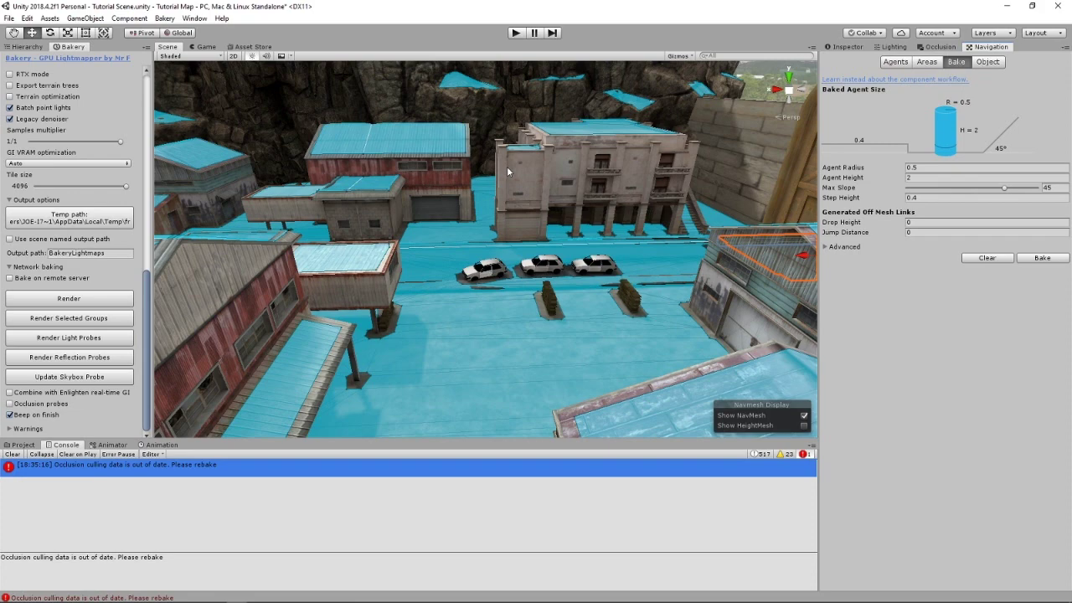
key(w)
right_drag(493, 155, 538, 185)
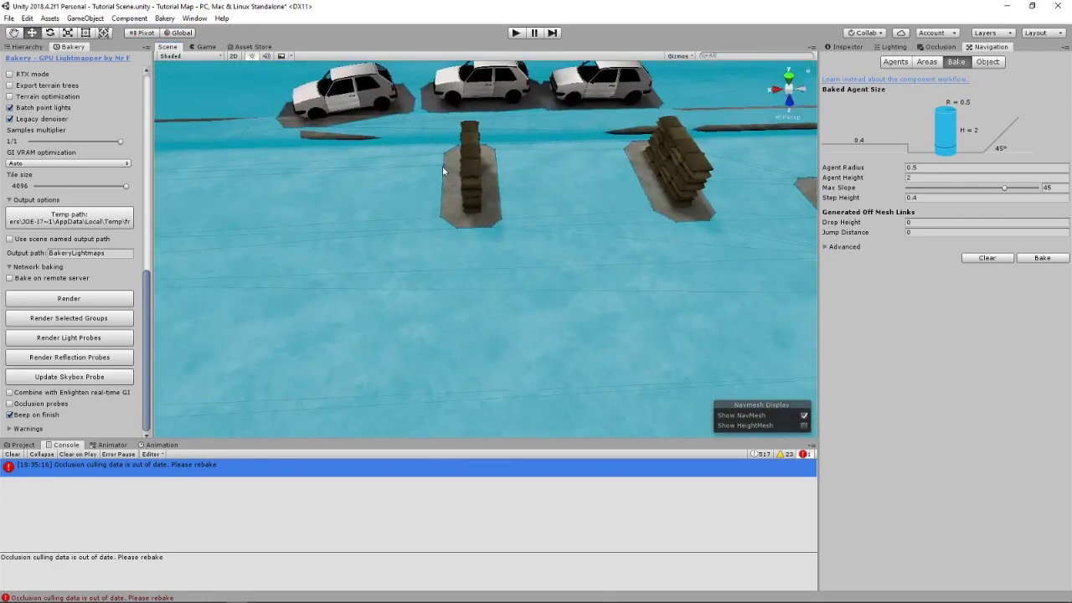
Step: Level the tilted hatchback HATCHBACK_1988 (9) beside the arched building by setting its X and Z rotation to 0
right_drag(452, 251, 515, 251)
scroll(499, 285, up, 5)
click(515, 251)
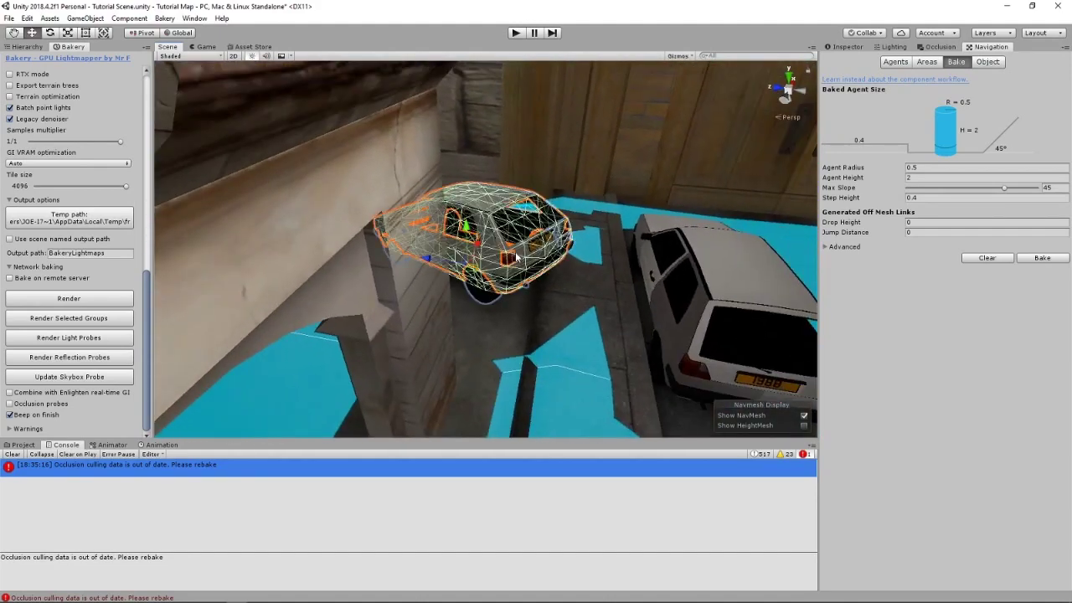
click(842, 47)
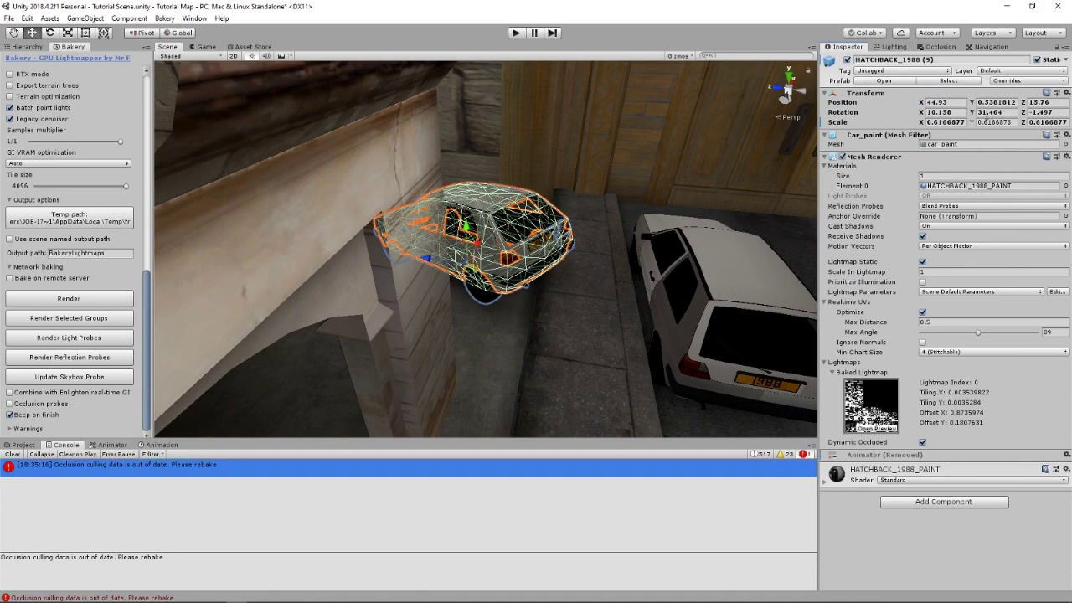
click(961, 112)
text(0)
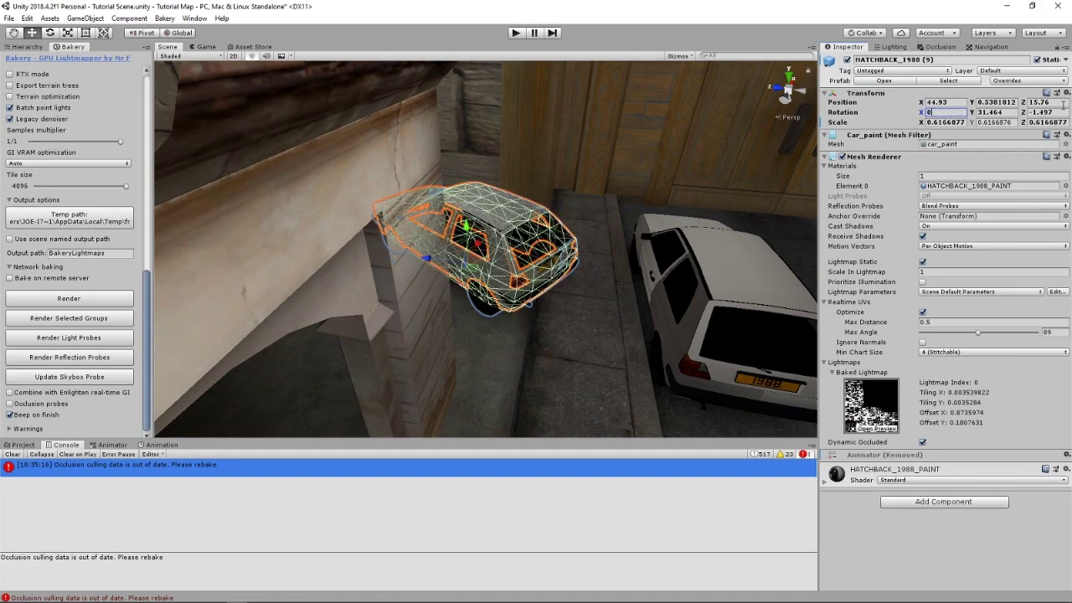
click(1059, 113)
text(0)
Step: Search the project assets for "hatc" and apply Generate Lightmap UVs in the HATCHBACK_1988 FBX model's import settings
right_drag(603, 188, 540, 300)
key(w)
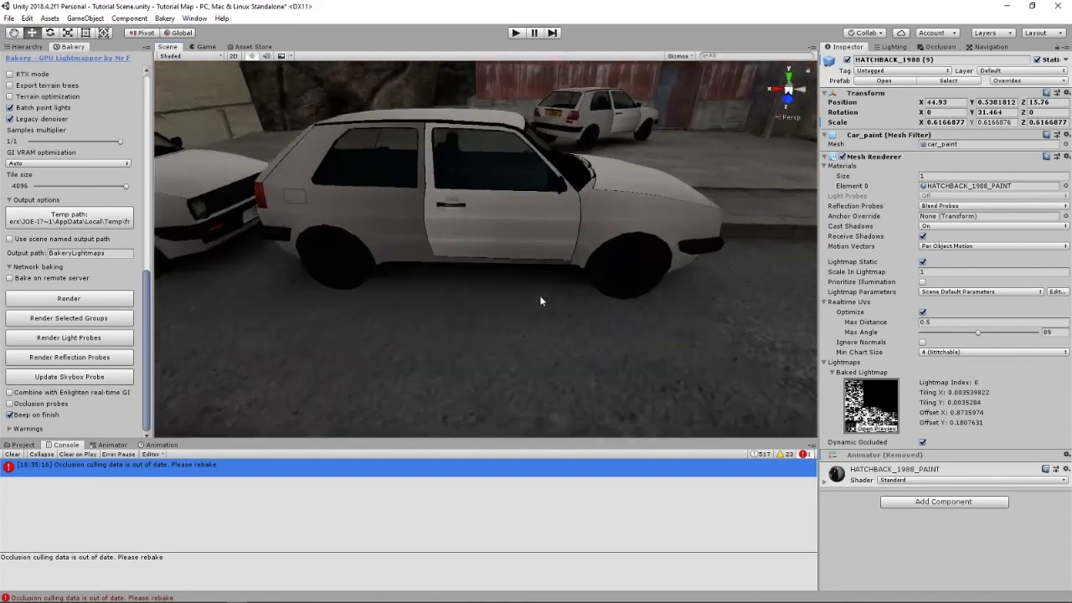
scroll(540, 301, up, 2)
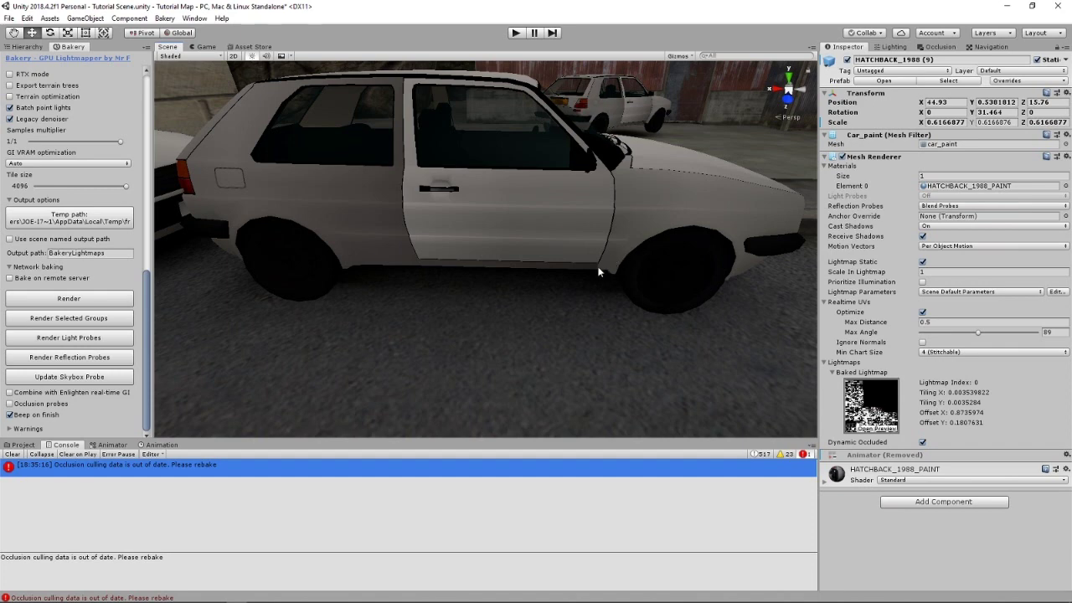
click(482, 202)
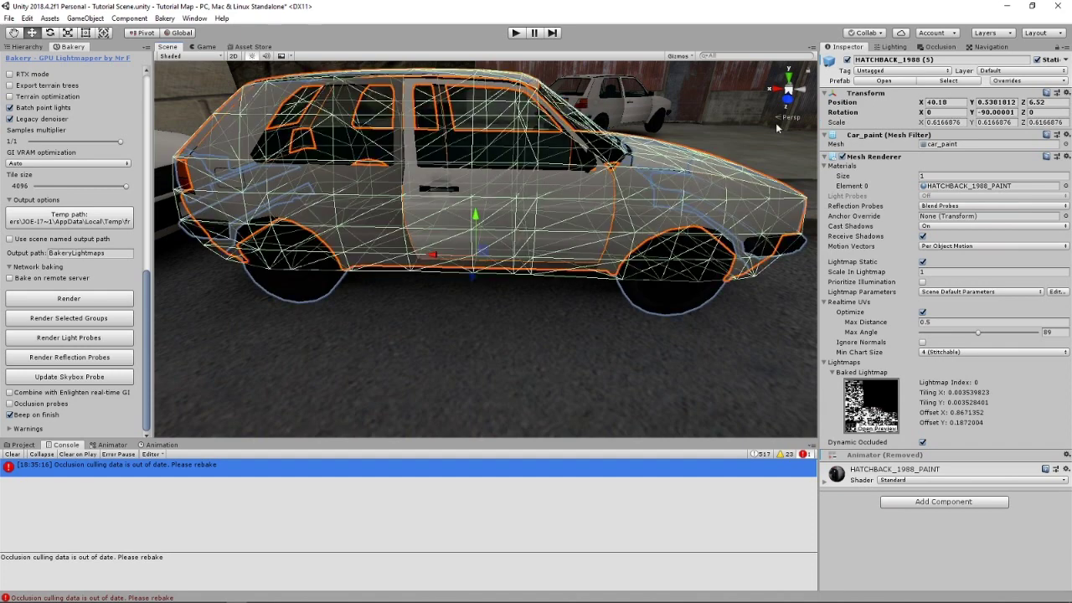
click(28, 445)
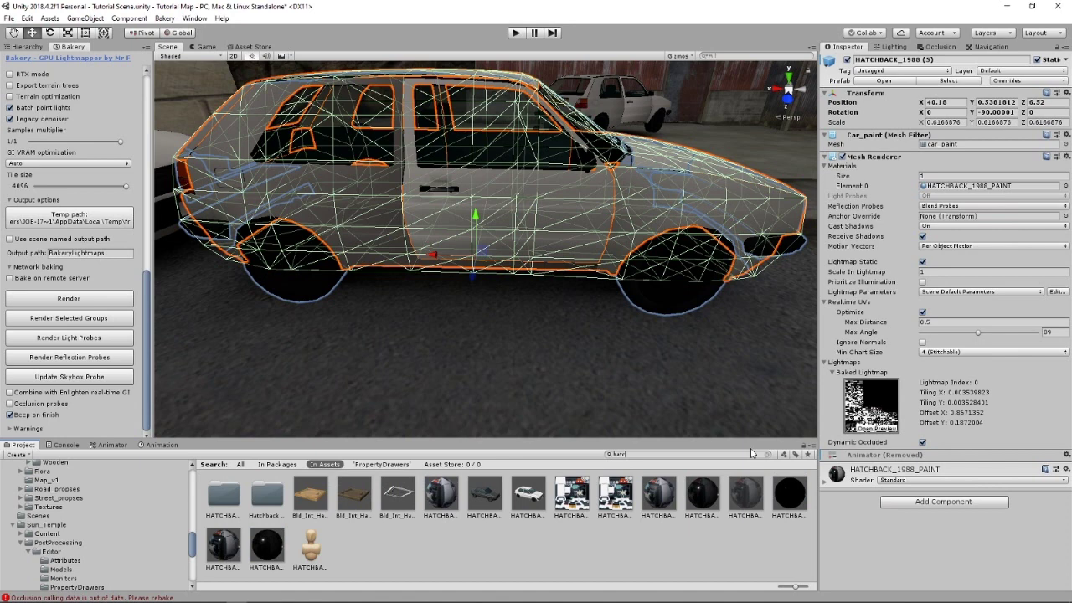
click(540, 492)
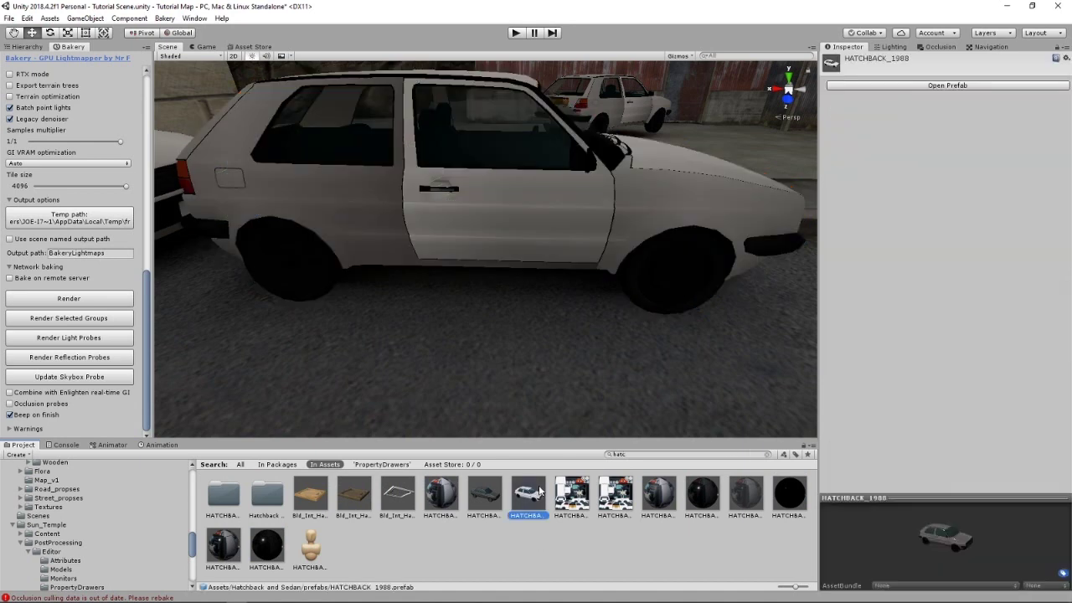
click(485, 501)
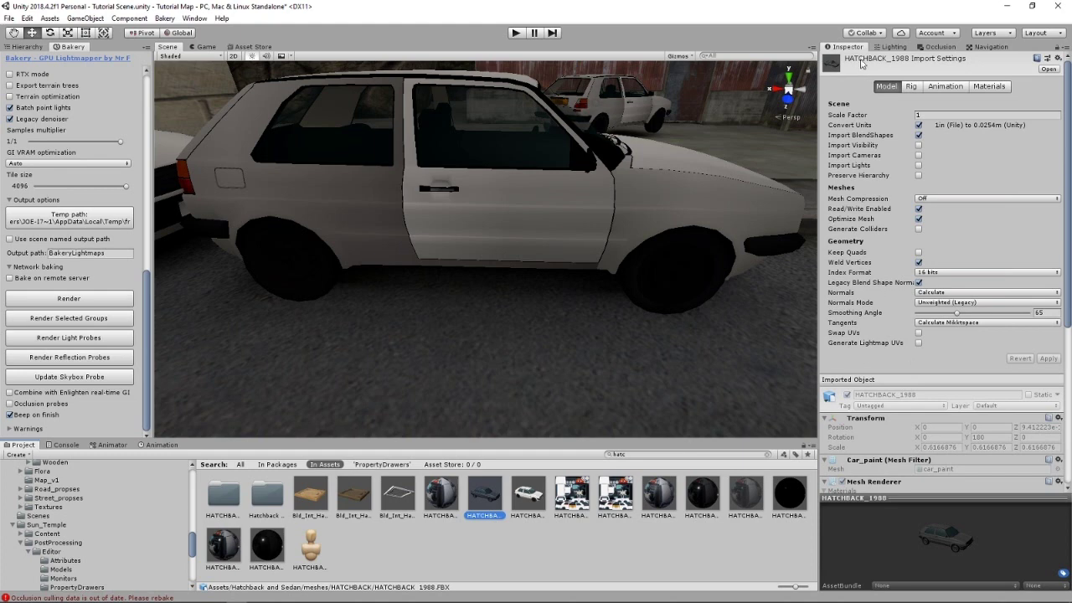
click(918, 343)
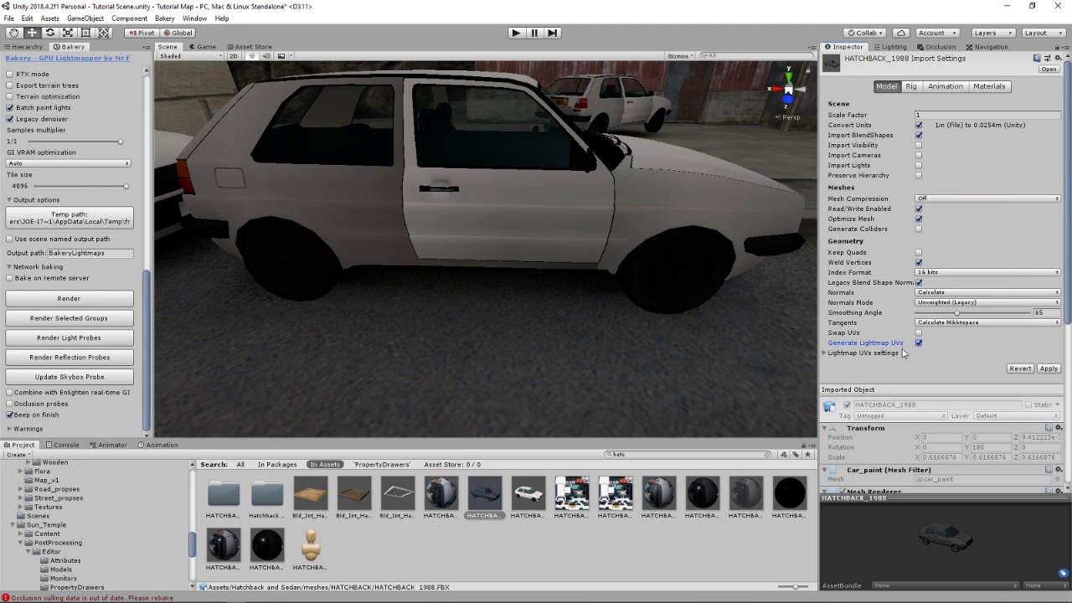
click(1047, 369)
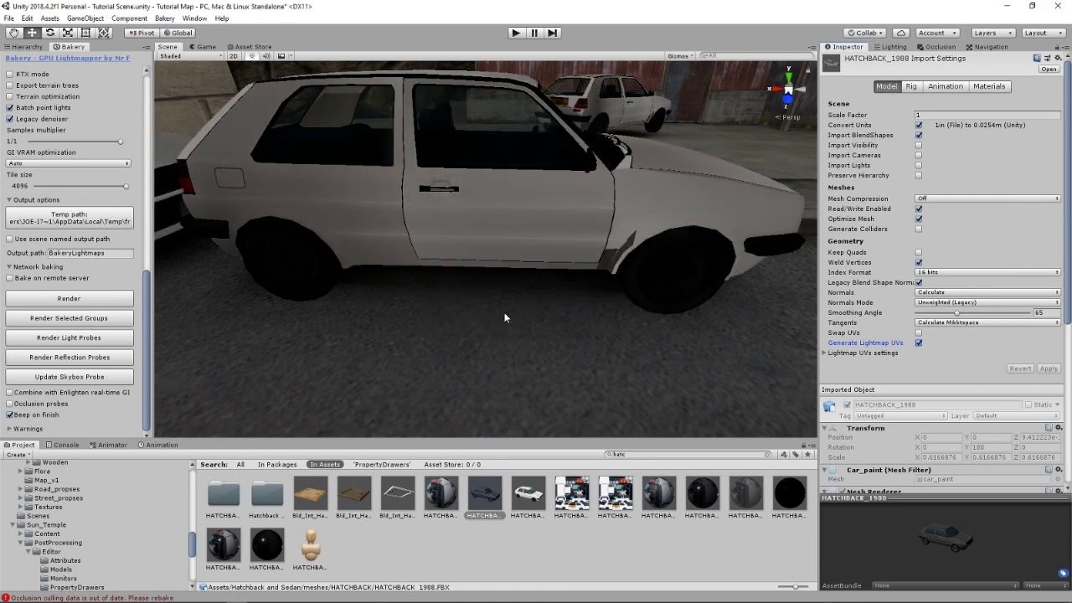
Step: Render the map's lightmaps again with Bakery, saving the open scenes when asked
right_drag(494, 210, 544, 208)
scroll(391, 243, down, 8)
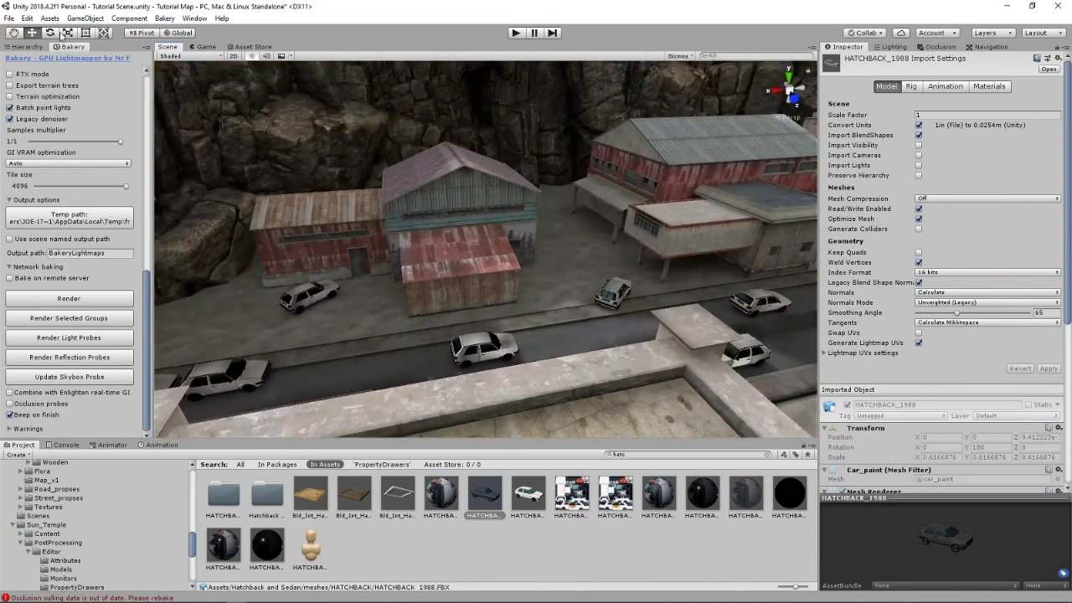
click(74, 301)
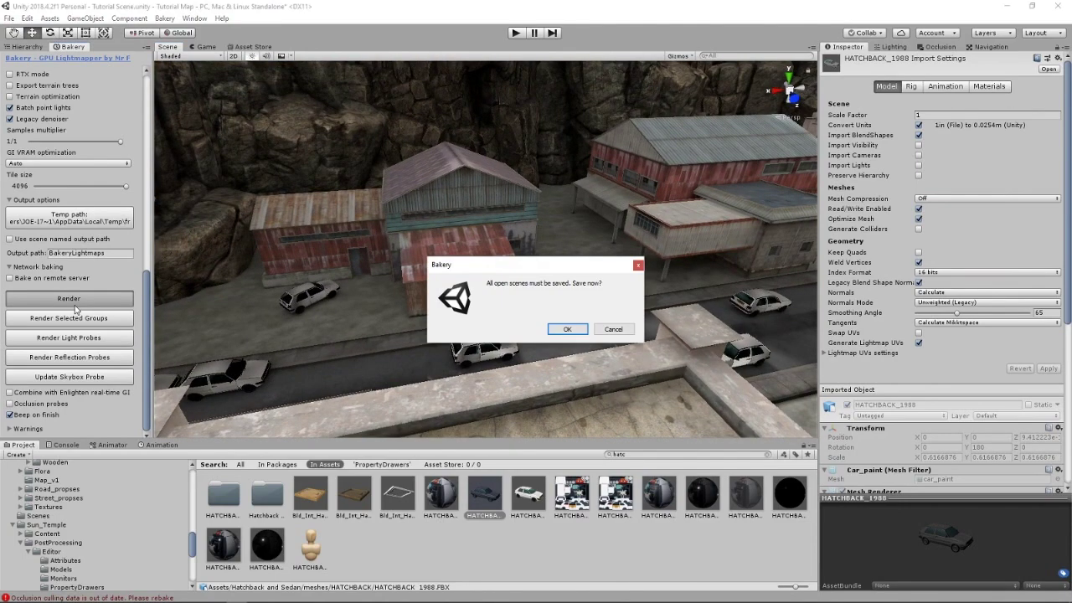
click(566, 332)
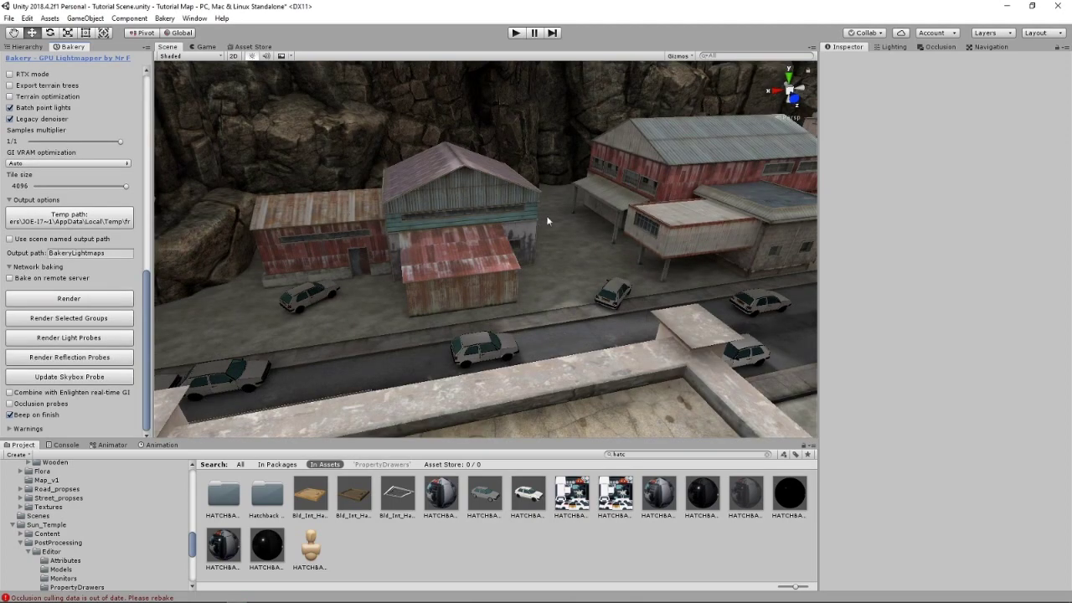
Step: Examine the newly baked lighting on the parked hatchbacks, the arched building's entrance and the brick boundary wall
key(w)
right_drag(546, 220, 814, 223)
right_drag(545, 275, 709, 284)
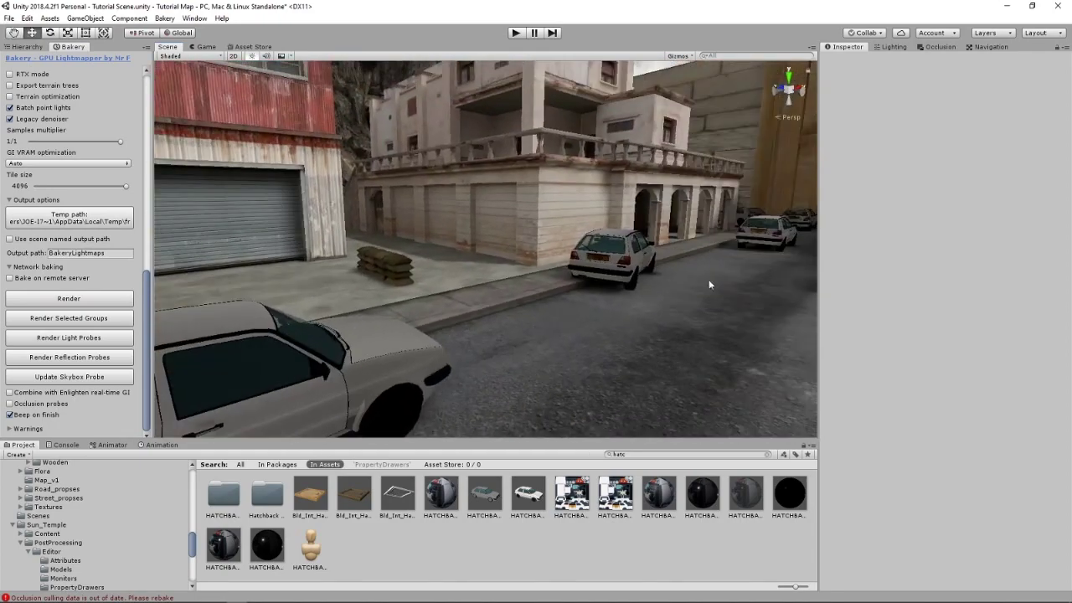
right_drag(549, 289, 475, 354)
key(w)
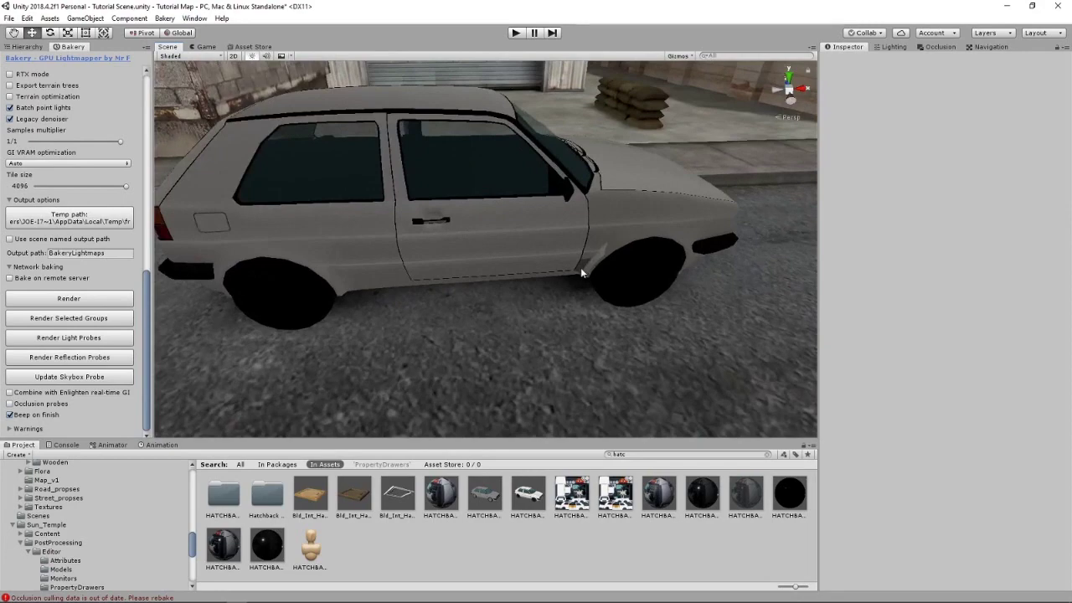
right_drag(621, 333, 614, 293)
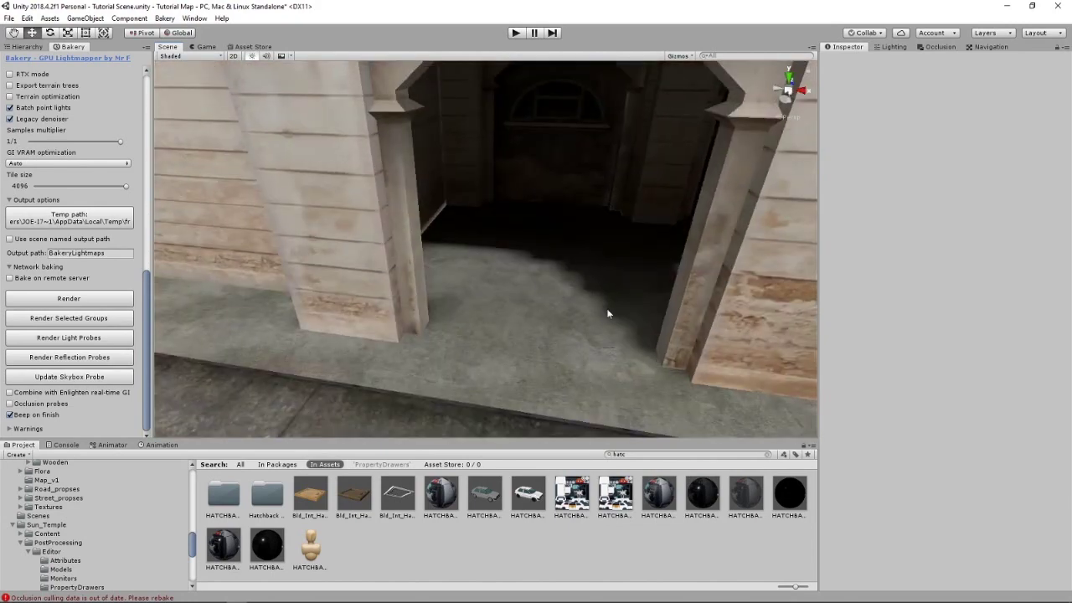
right_drag(514, 295, 446, 256)
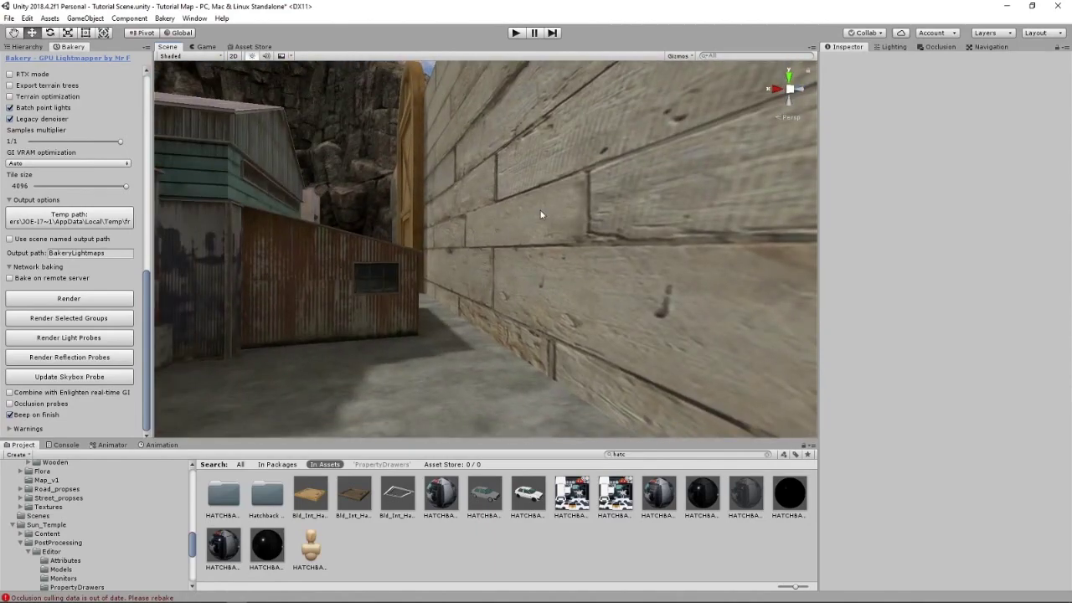
Step: Assign the Curbs material to all the brick wall cubes flanking the wooden gates at both ends of the map
click(544, 216)
right_drag(544, 216, 644, 368)
shift+click(281, 257)
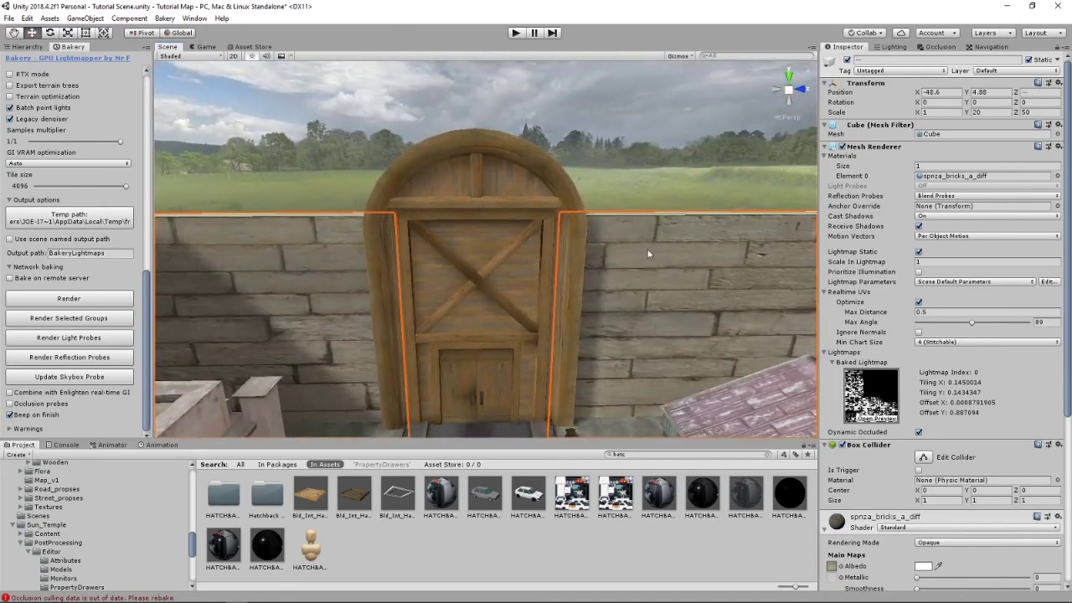
right_drag(649, 253, 264, 256)
click(303, 259)
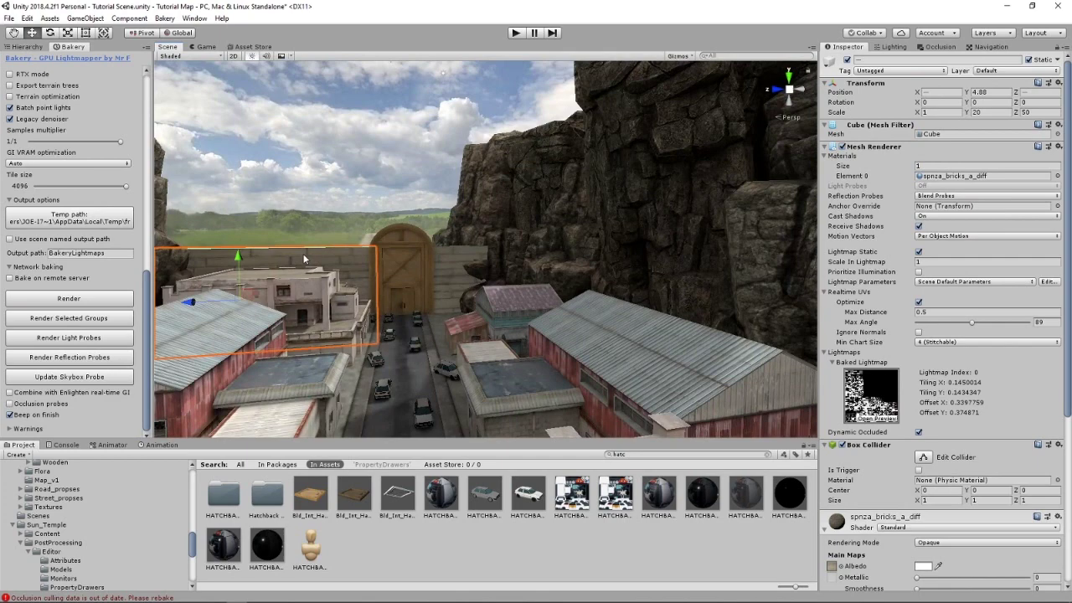
shift+click(466, 264)
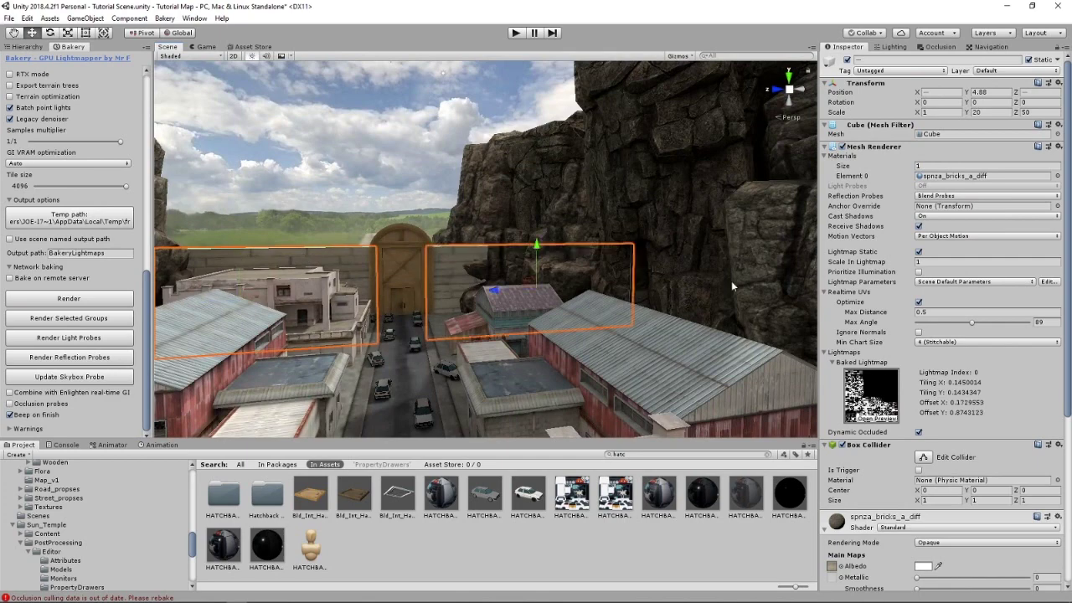
click(1056, 176)
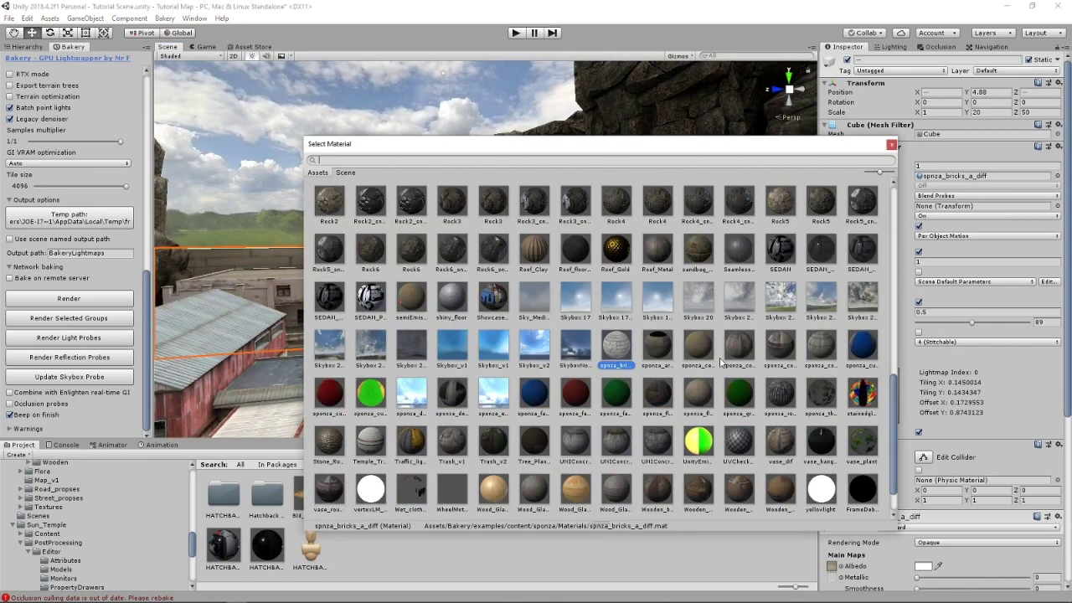
scroll(701, 378, up, 4)
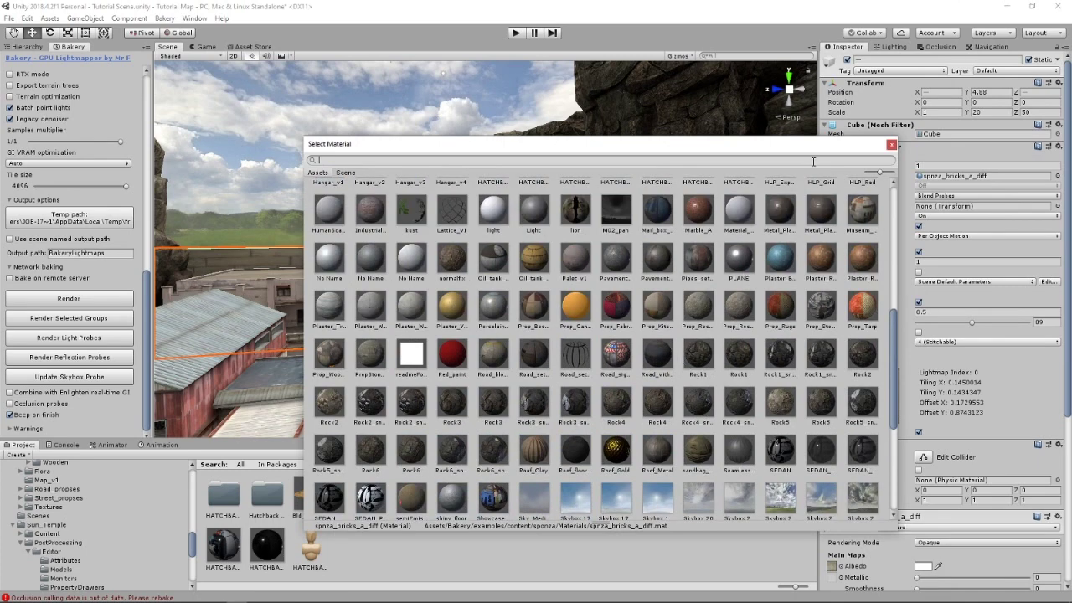
text(curb)
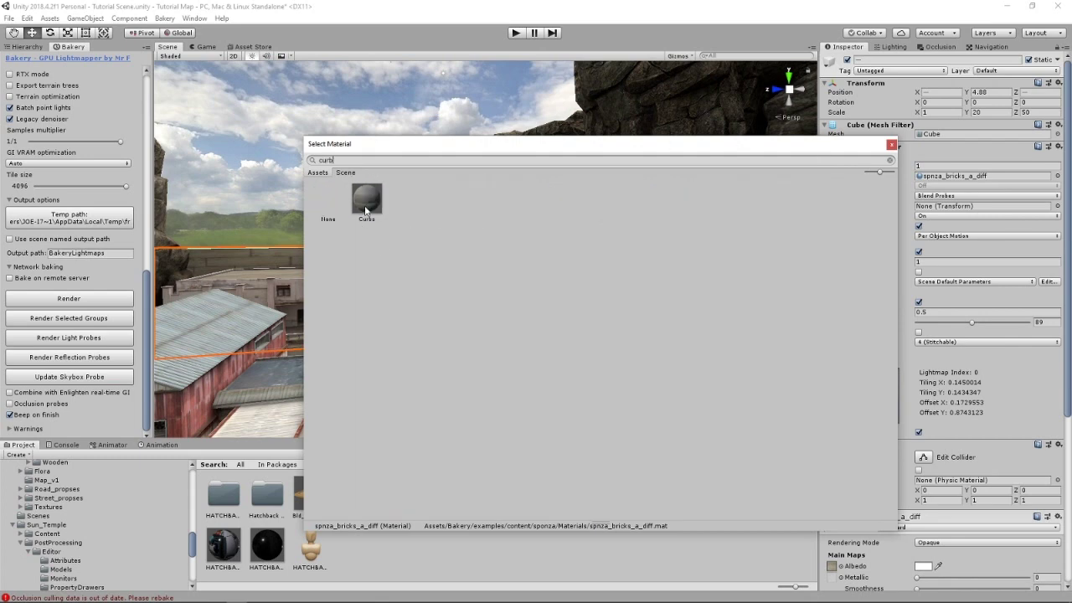
click(365, 203)
click(890, 145)
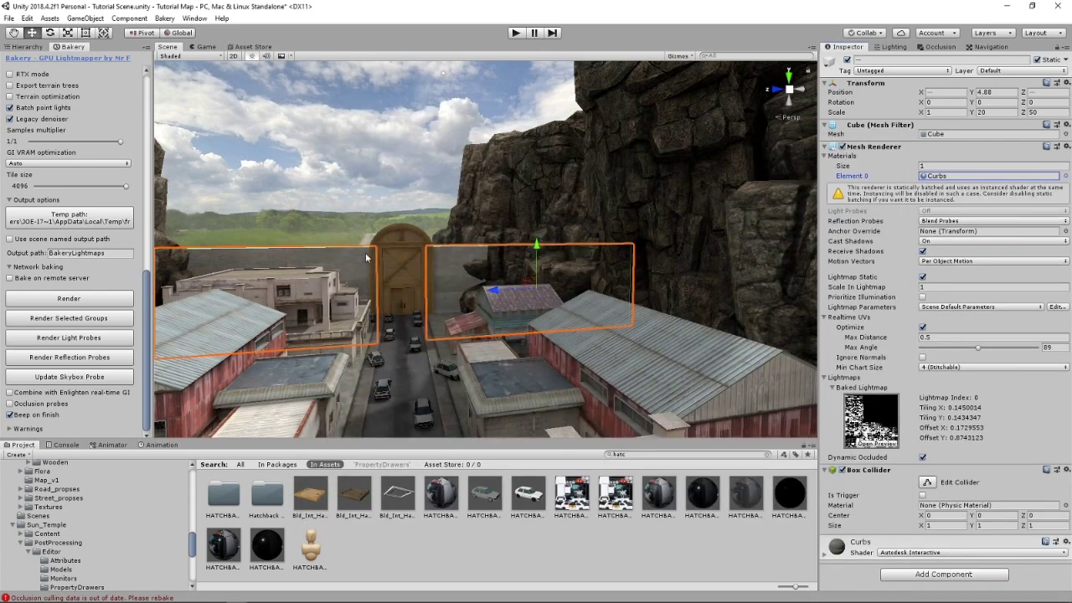
Step: Set the shader of the Curbs material on the walls flanking the wooden gate to Standard and expand its settings
key(f)
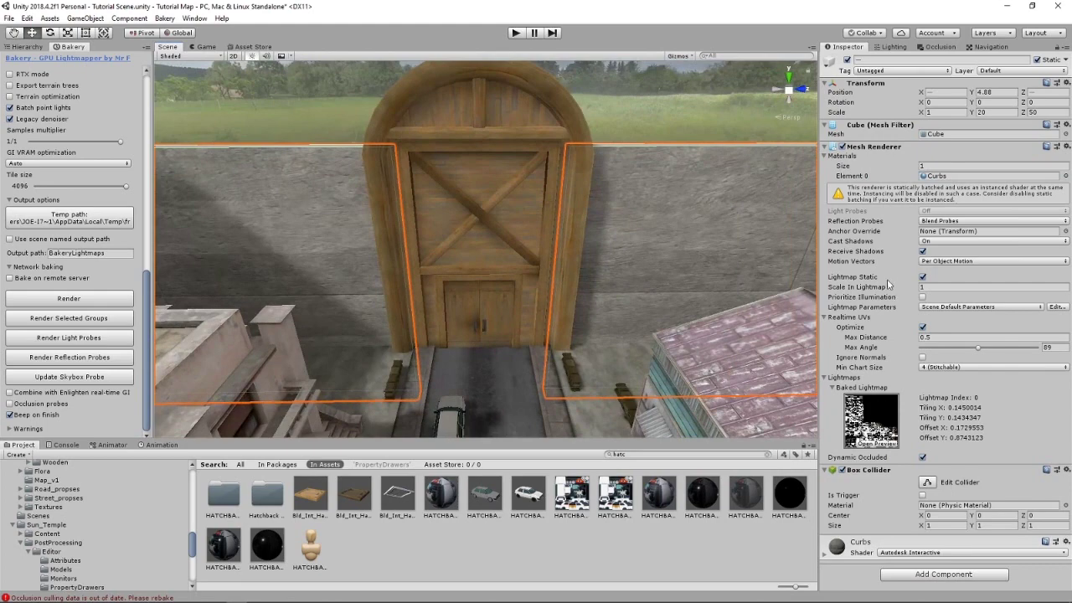
click(891, 554)
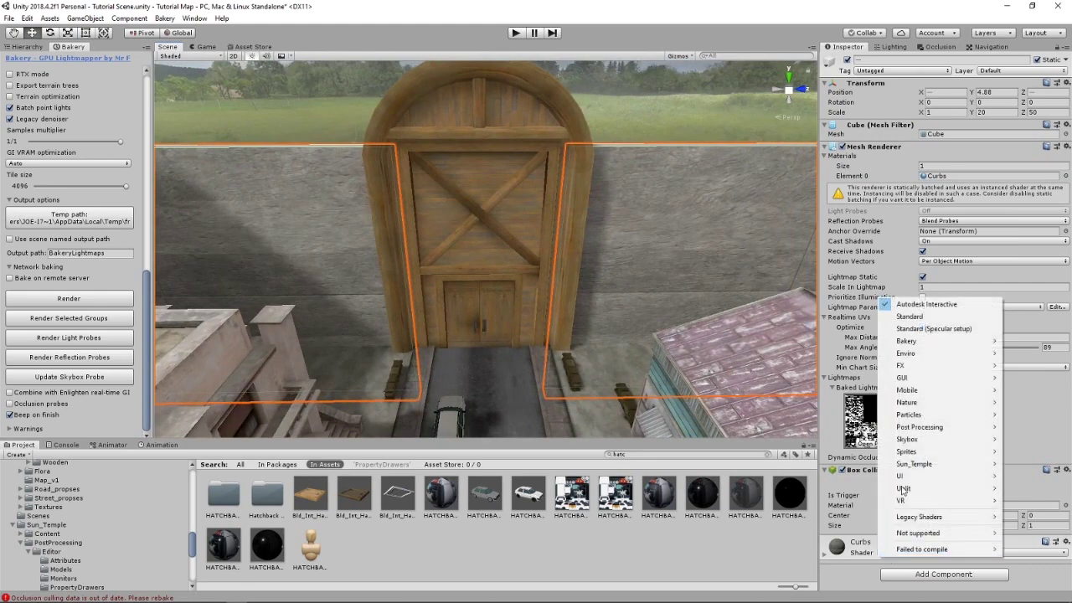
click(917, 318)
click(825, 554)
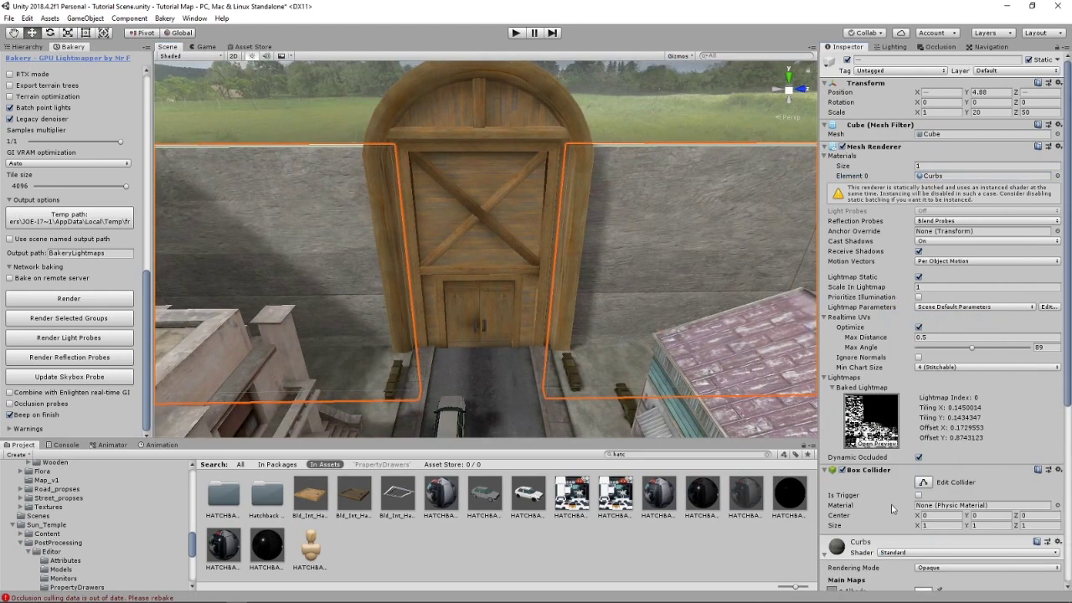
Step: Set the Curbs material's secondary maps tiling to 20 in both X and Y
scroll(909, 501, down, 6)
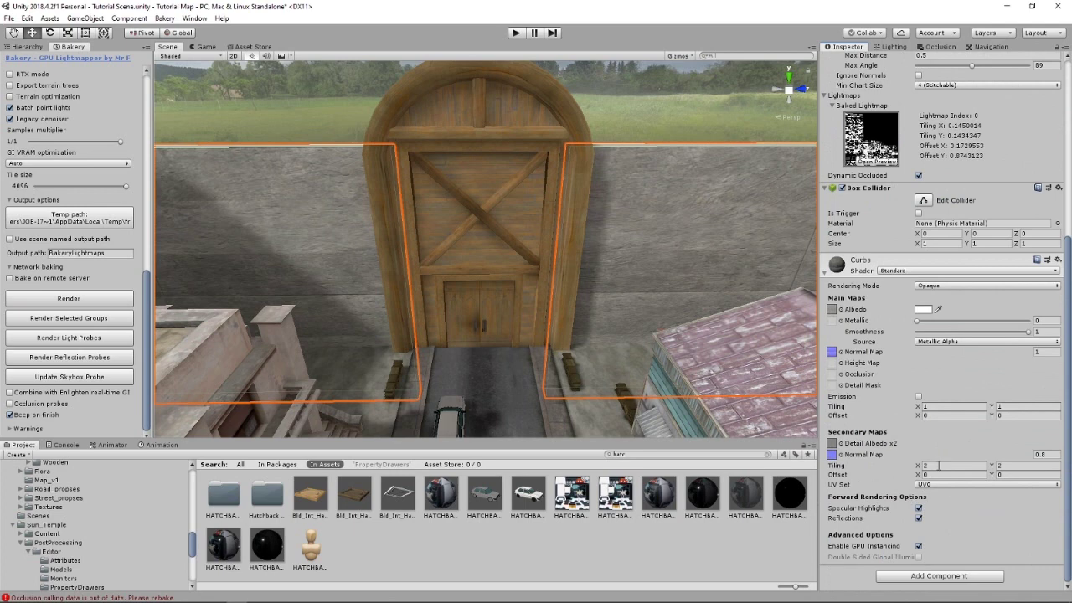
click(939, 465)
text(10)
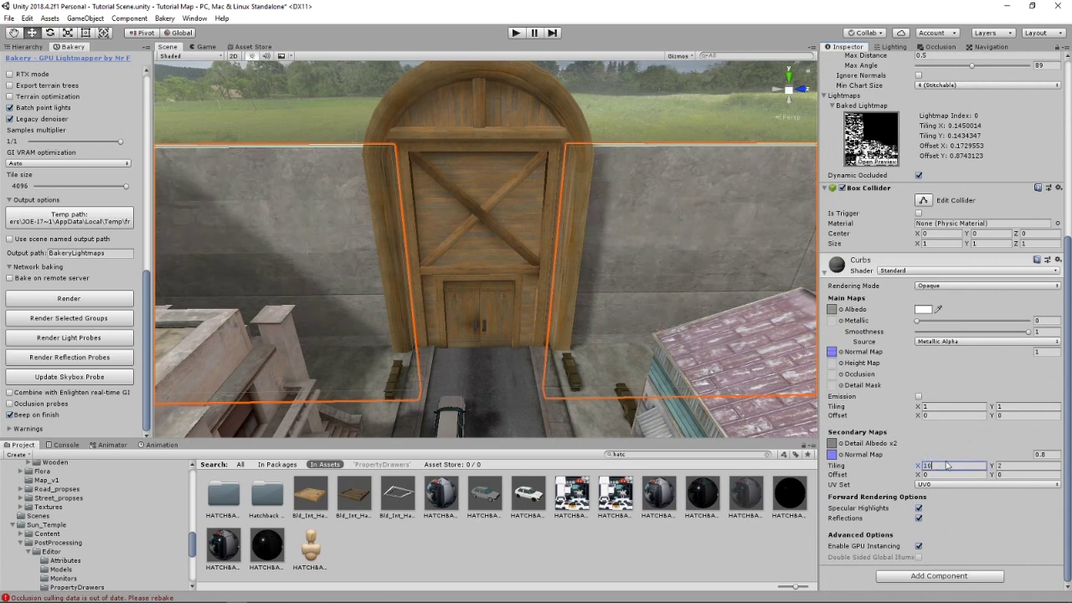
drag(947, 465, 909, 451)
text(20)
click(1018, 464)
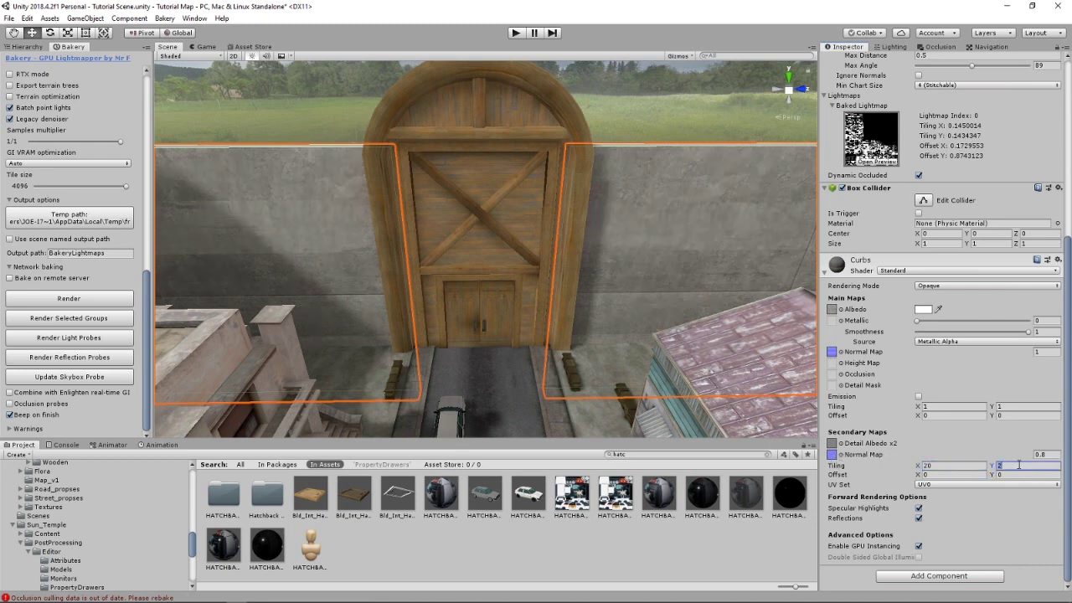
Step: Set the Curbs material's main maps tiling to 5 in both X and Y
click(925, 406)
text(5)
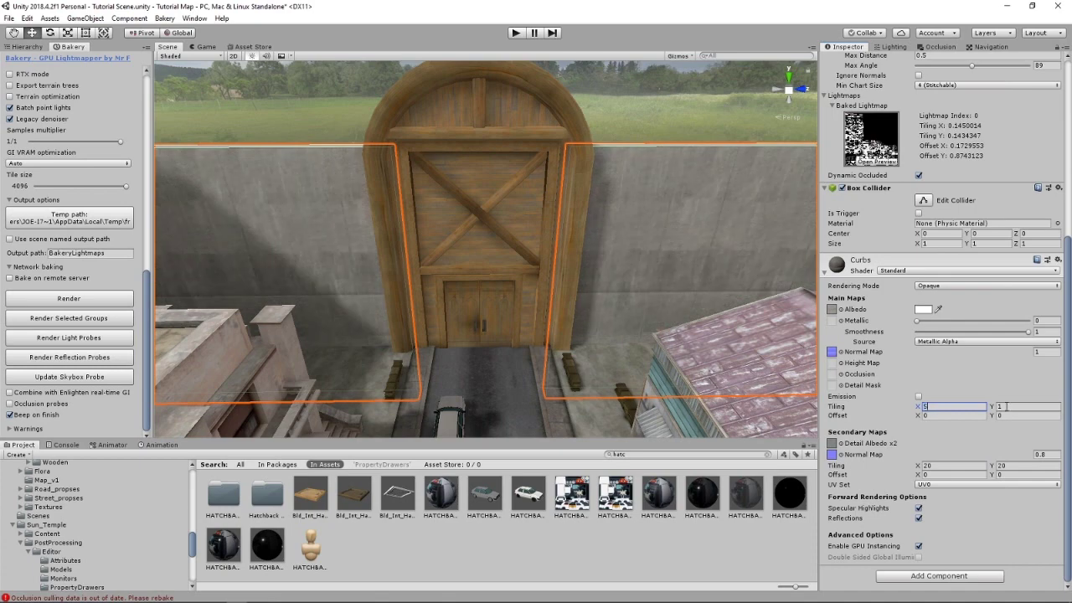
click(1005, 406)
text(5)
Step: Examine the retiled concrete walls on both sides of the wooden gate, from above and from street level
right_drag(585, 365, 628, 350)
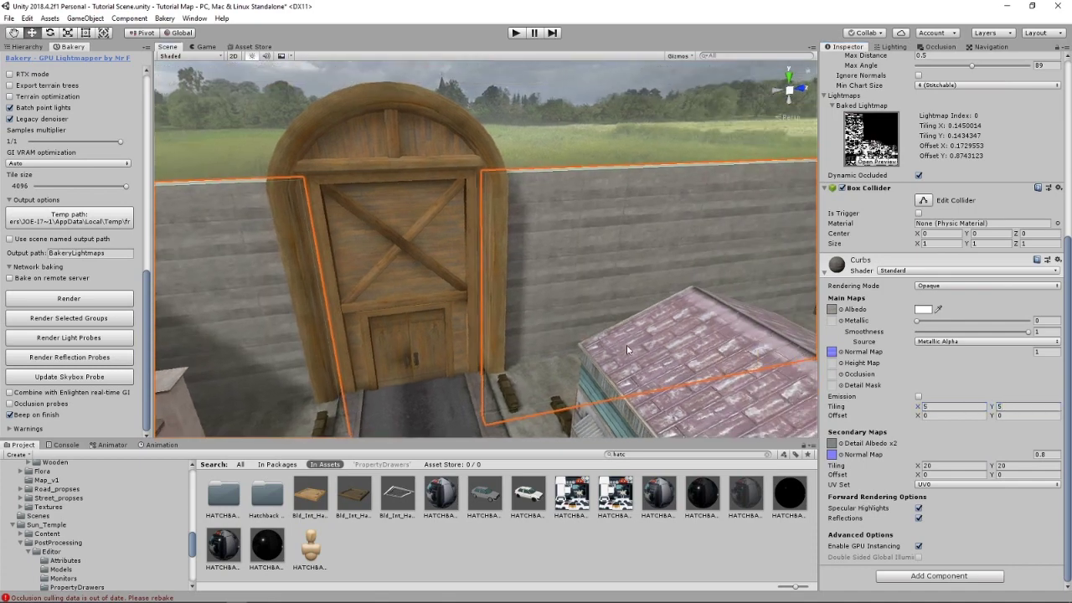
alt+drag(606, 264, 657, 279)
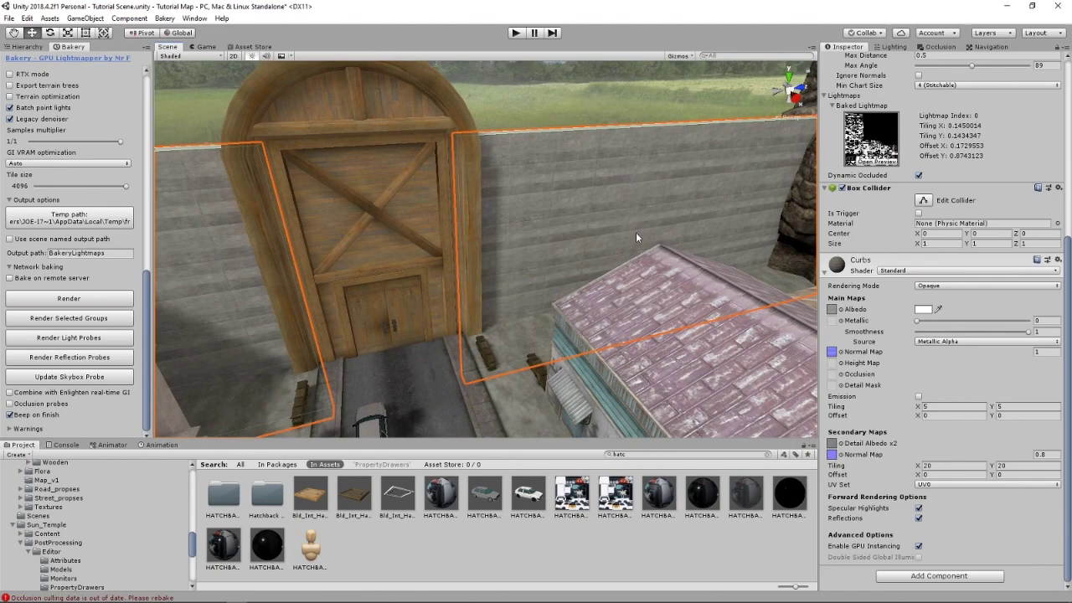
click(511, 105)
right_drag(428, 256, 549, 171)
scroll(555, 258, up, 5)
scroll(503, 258, up, 5)
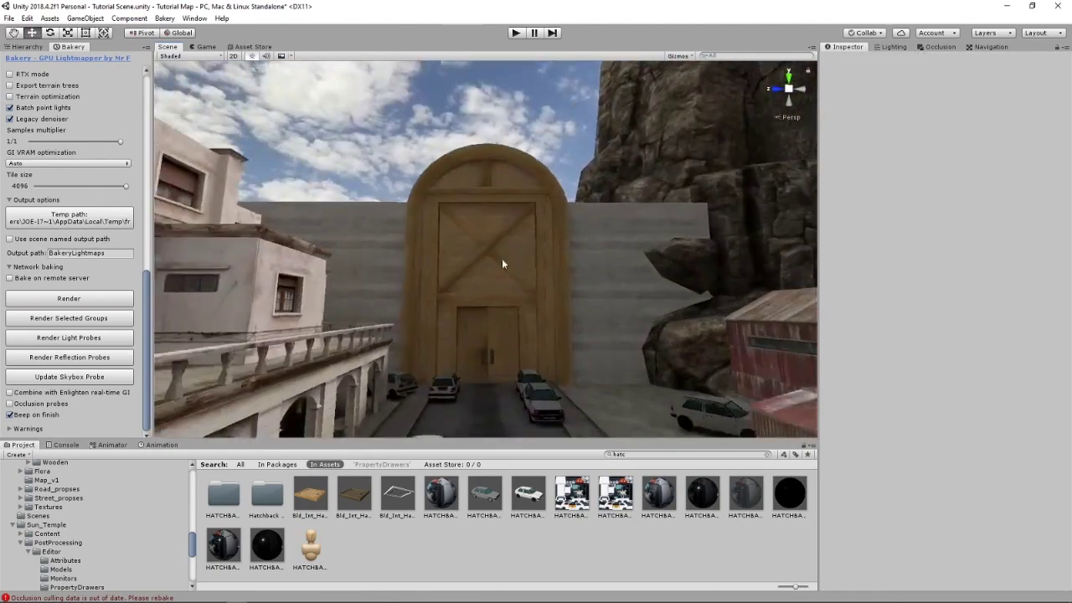
right_drag(499, 261, 440, 207)
scroll(511, 342, up, 4)
Step: Try lowering the wooden gate to a Y position of about -6.32, undo the move and deselect the gate
click(440, 208)
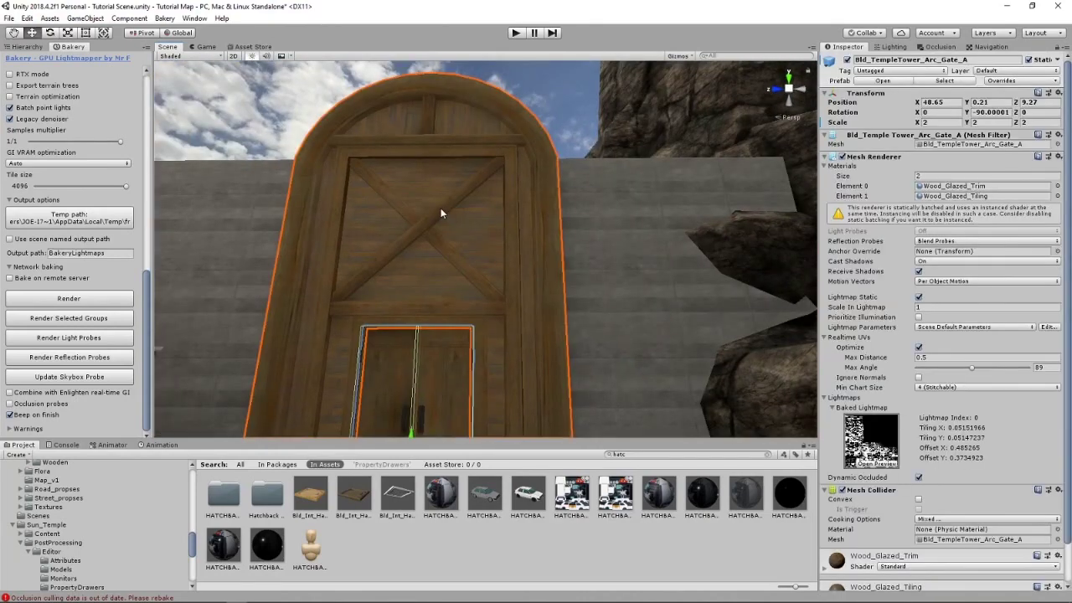
key(f)
drag(521, 220, 511, 356)
key(f)
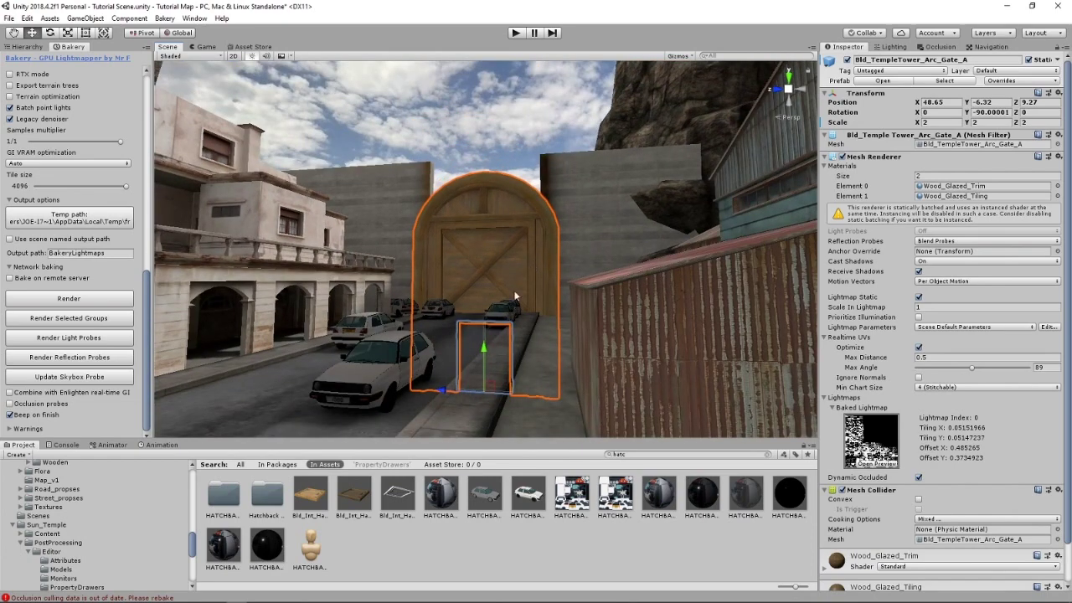
key(ctrl+z)
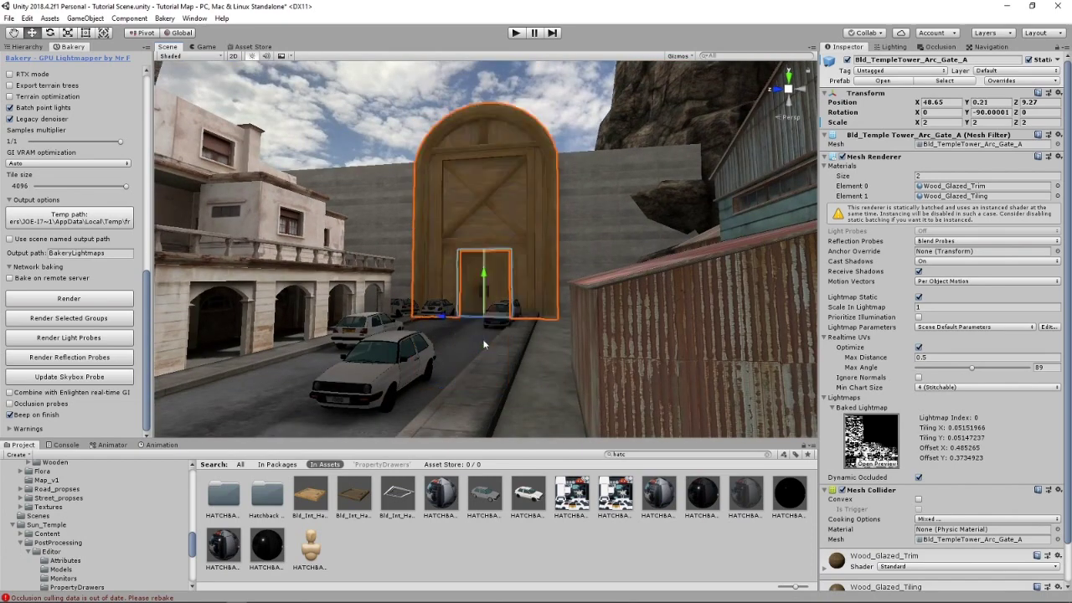
right_drag(554, 309, 565, 341)
click(584, 131)
Step: Display the navigation mesh and examine its coverage of the streets, rooftops and the area around the gates
right_drag(646, 220, 986, 73)
click(968, 48)
right_drag(636, 318, 616, 341)
right_drag(612, 283, 307, 206)
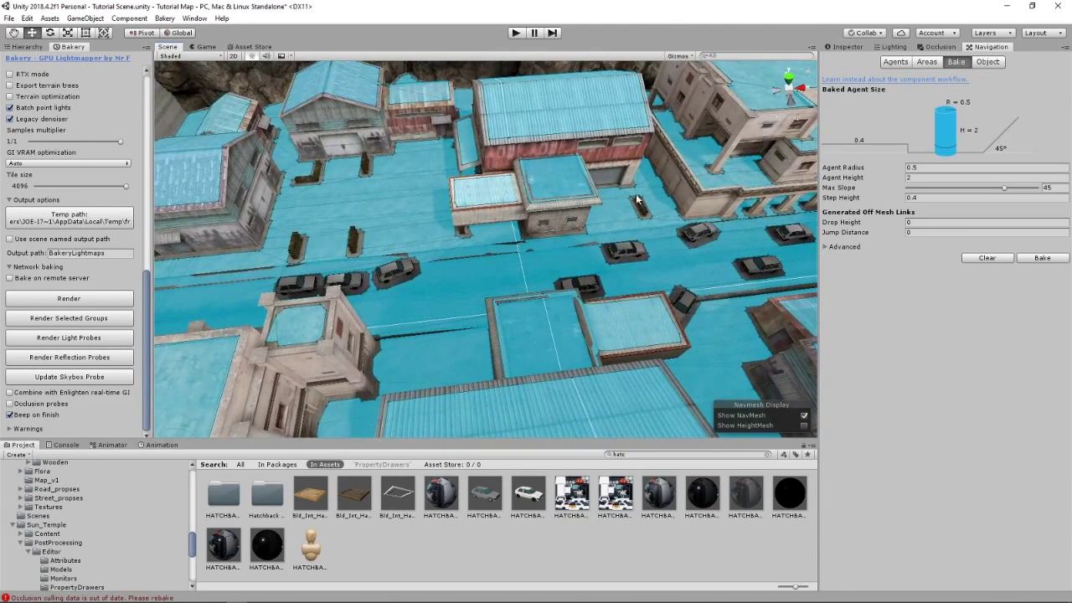
right_drag(636, 198, 521, 244)
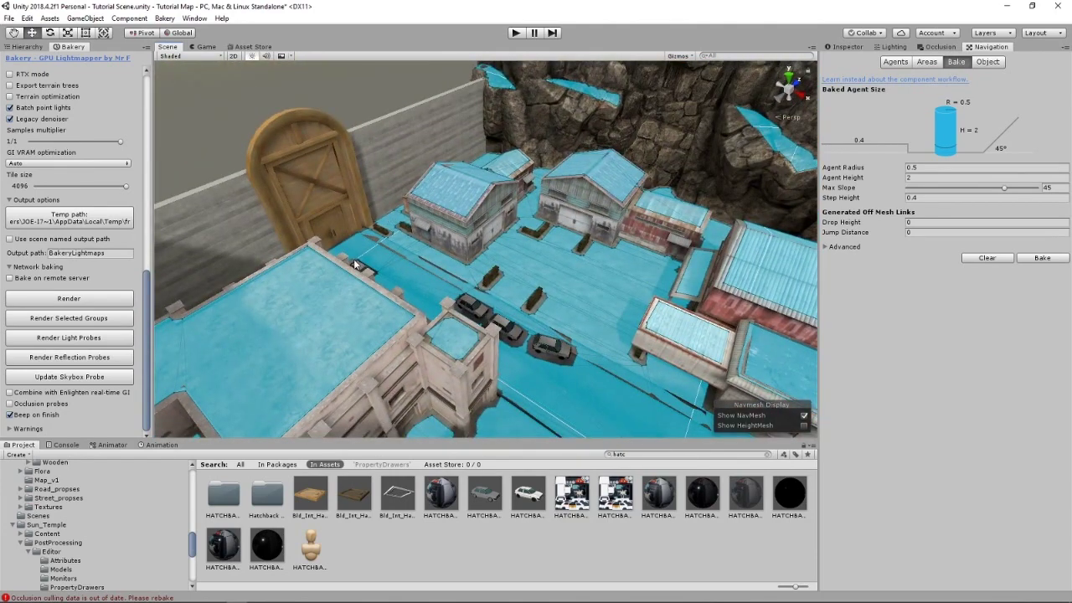
right_drag(355, 264, 565, 378)
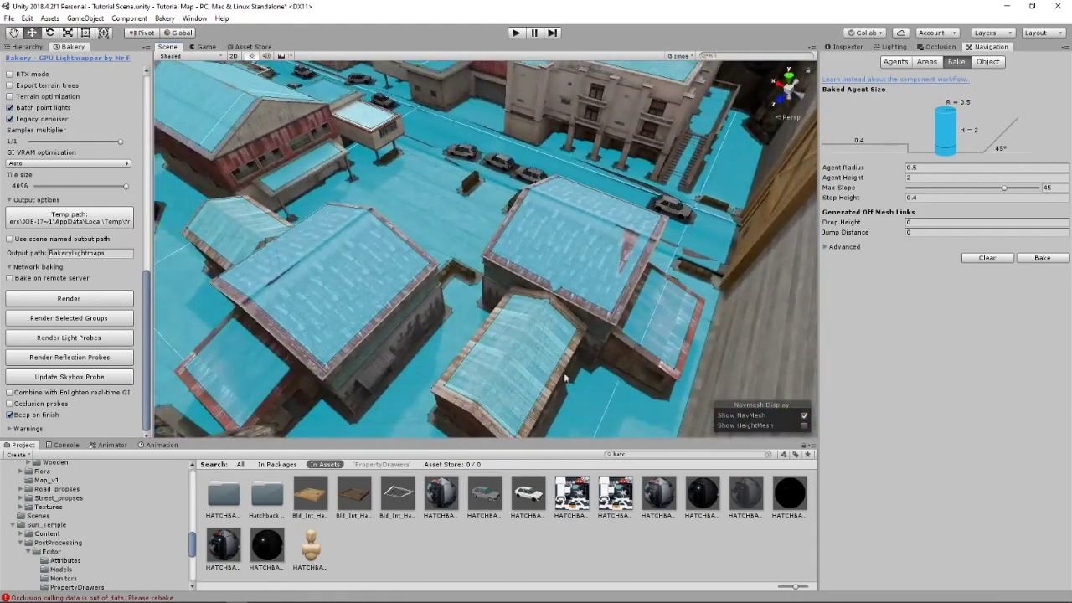
right_drag(470, 263, 330, 175)
Step: Disable the static flags for the opposite wooden gate and its children, rebake the navigation mesh and inspect it beneath the gate
click(406, 202)
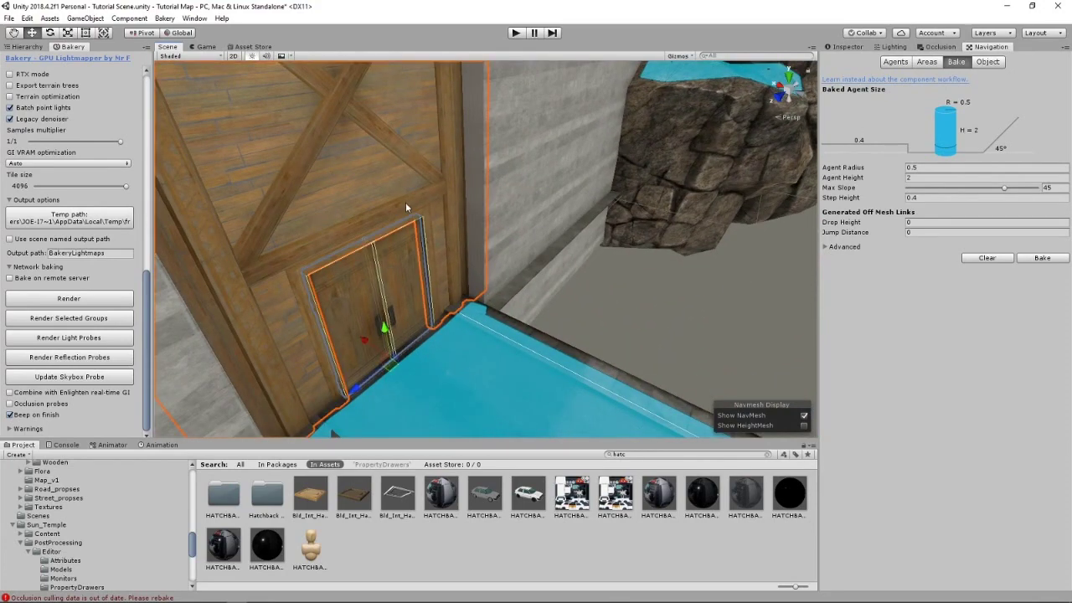
click(844, 47)
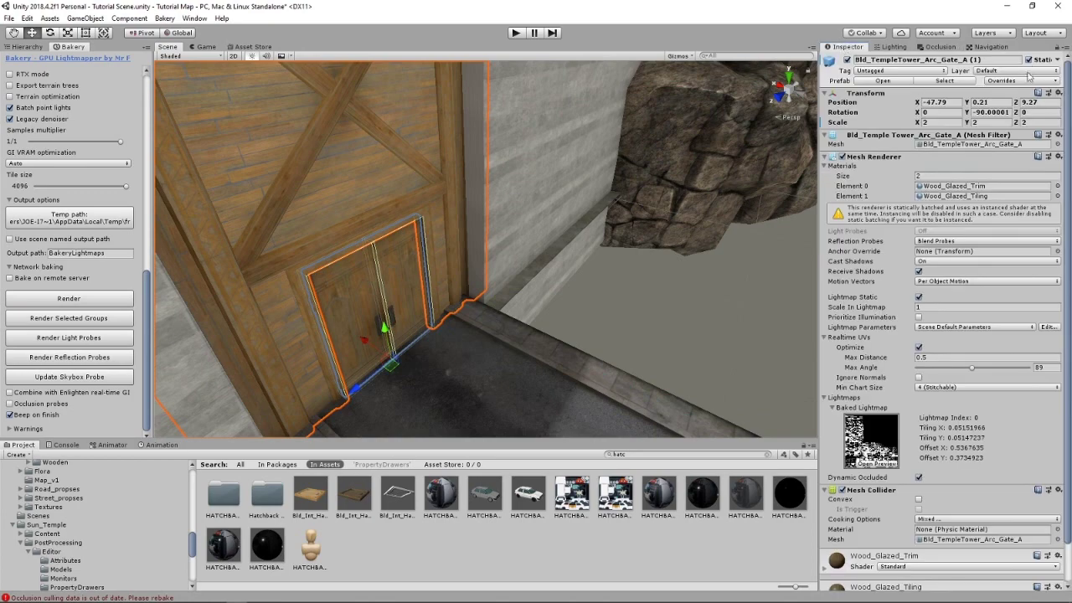
click(1028, 60)
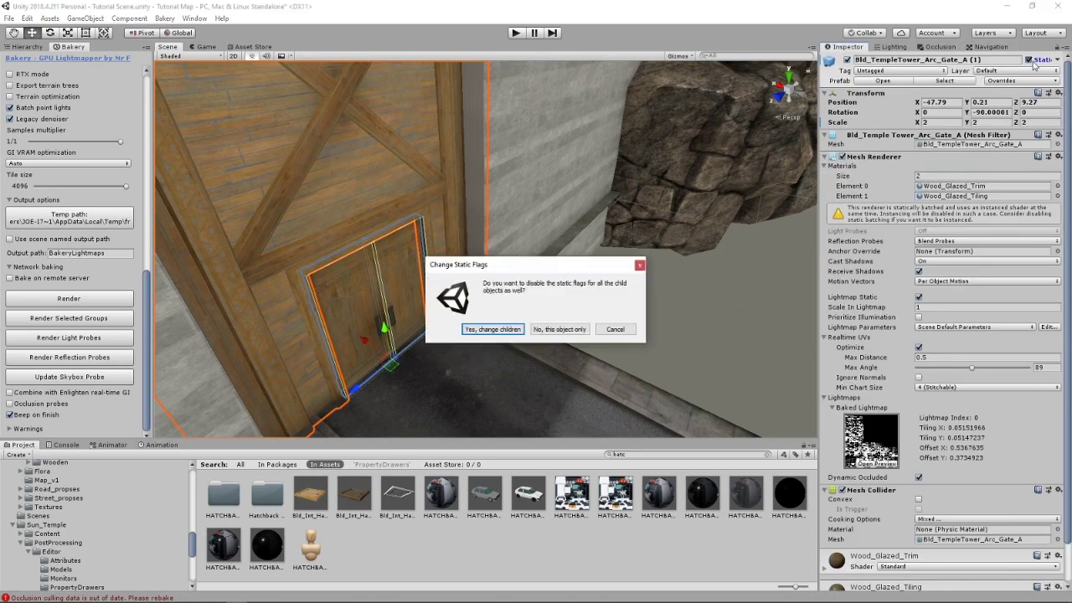
click(516, 330)
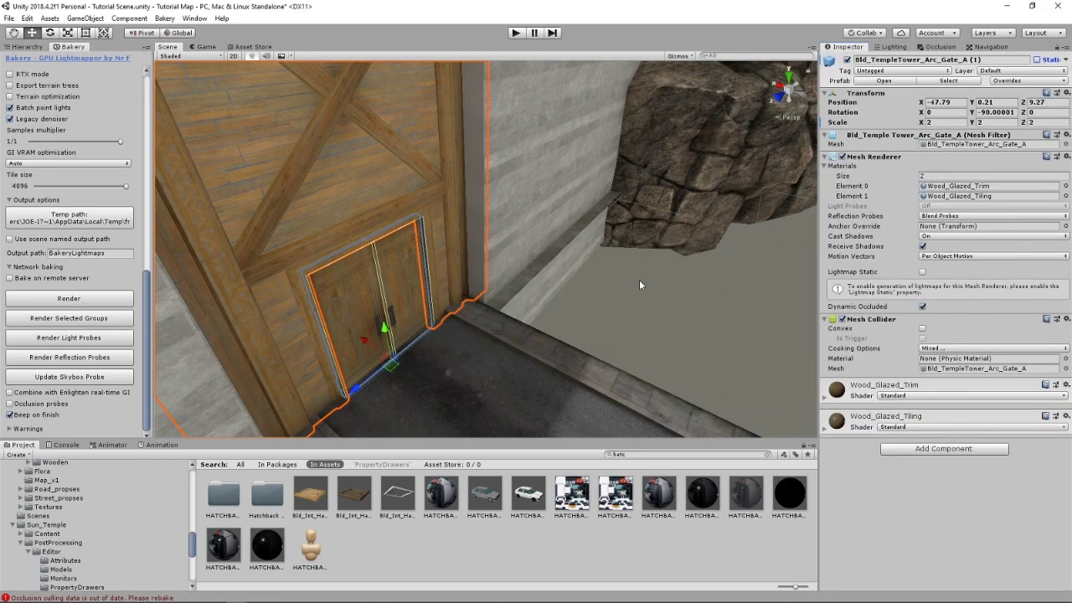
click(972, 48)
click(1039, 259)
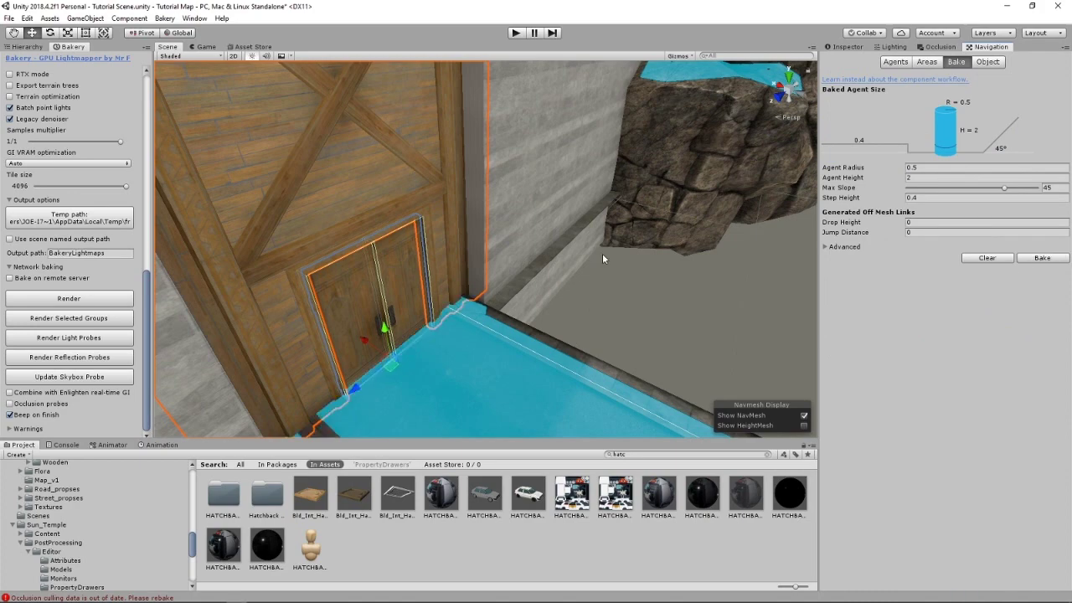
right_drag(602, 253, 602, 388)
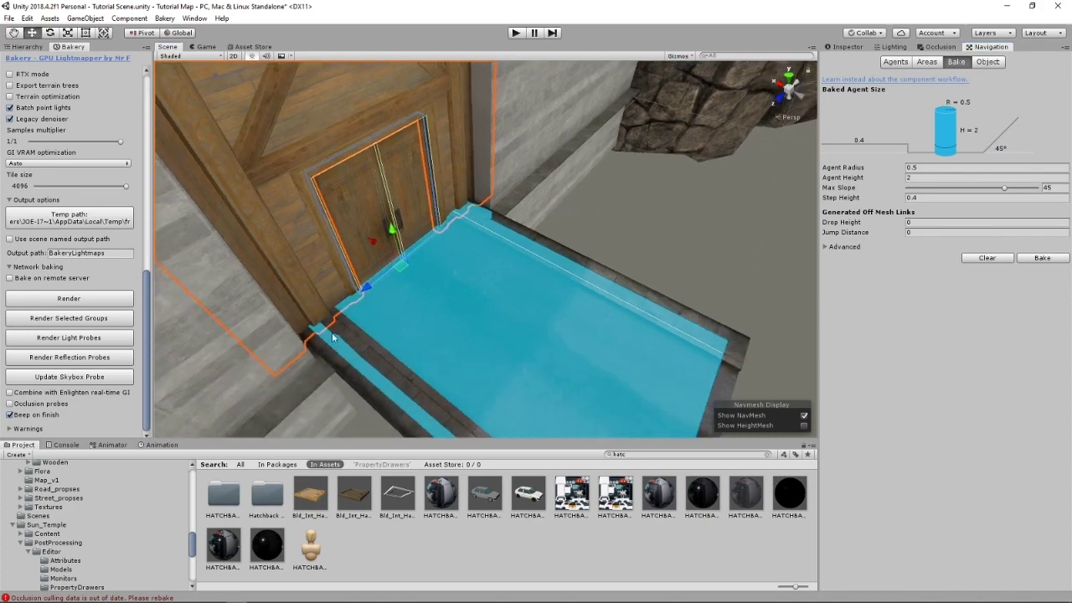
right_drag(430, 271, 674, 263)
key(a)
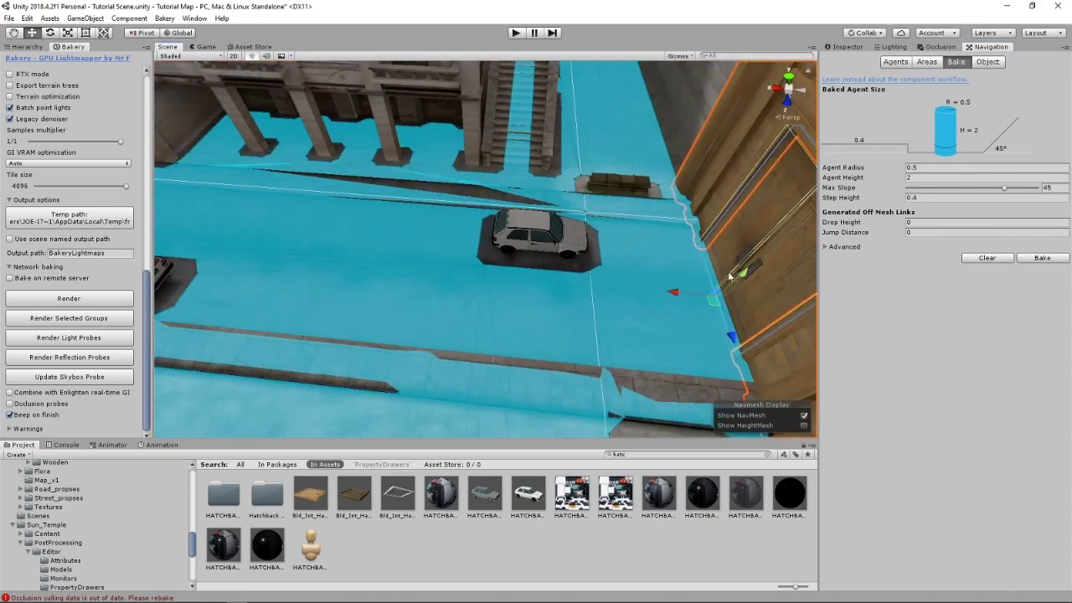
right_drag(382, 265, 468, 260)
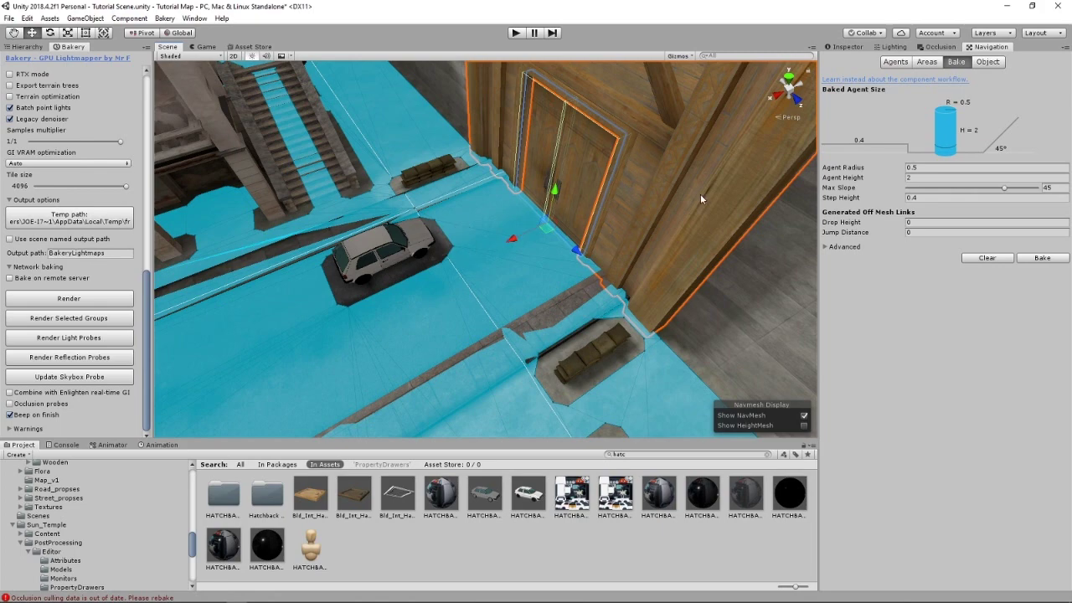
Step: Re-enable the static flags for the wooden gate and its children and bake the navigation mesh again
click(845, 47)
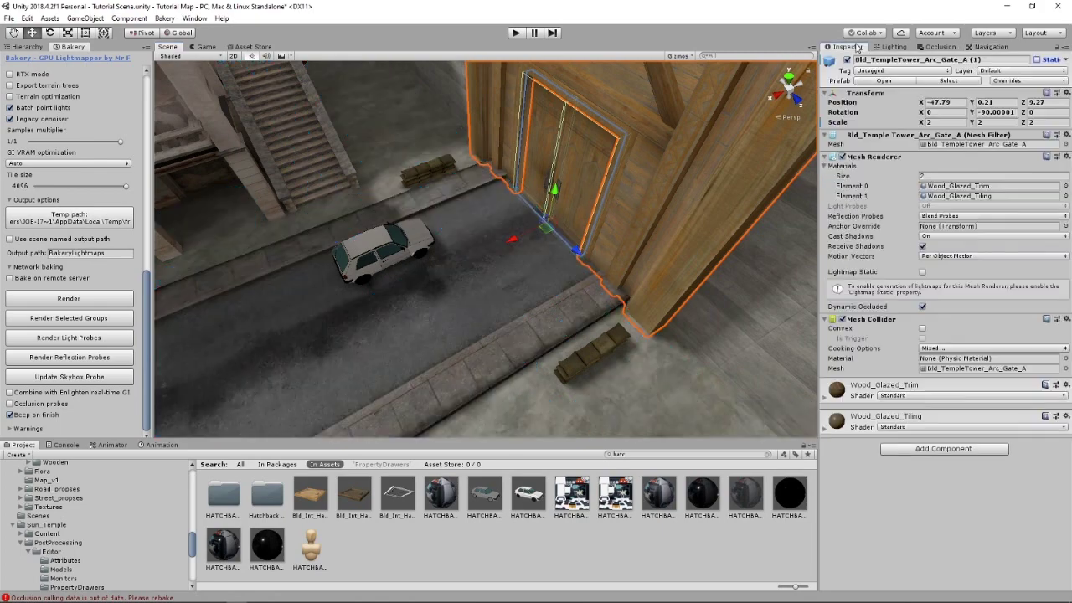
click(1037, 59)
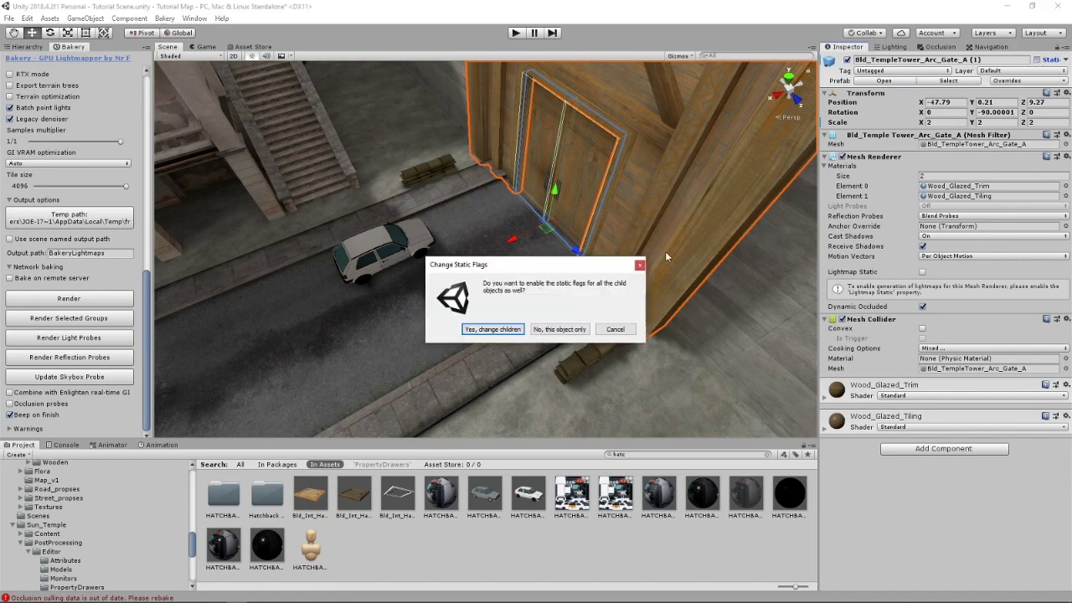
click(503, 332)
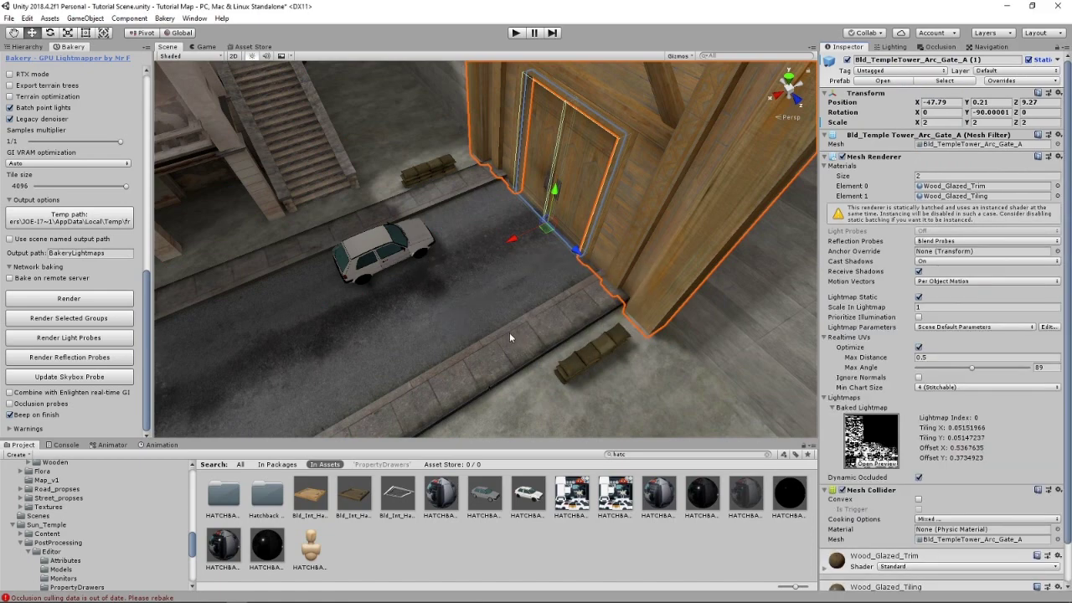
click(988, 47)
click(1041, 258)
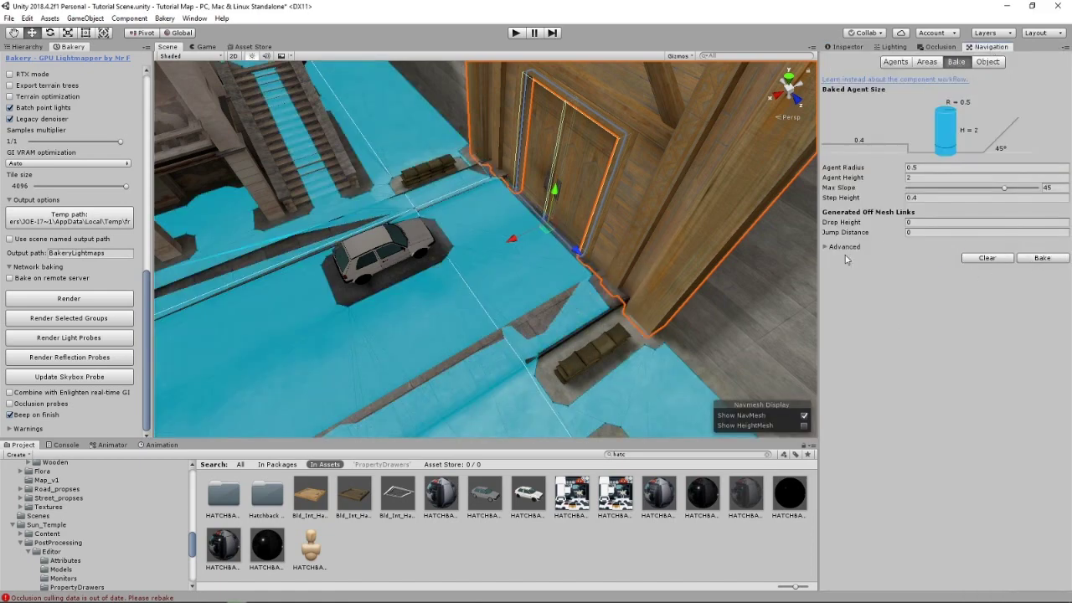
Step: Examine the rebaked navigation mesh over the streets, parked cars, rooftops and surrounding cliffs
right_drag(609, 134, 510, 191)
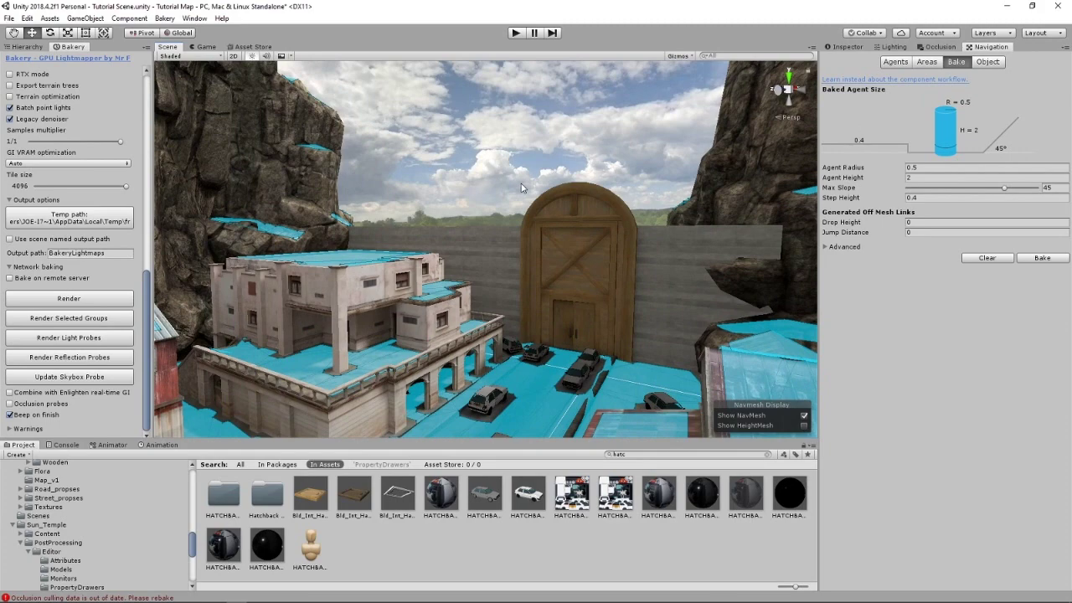
right_drag(521, 187, 529, 245)
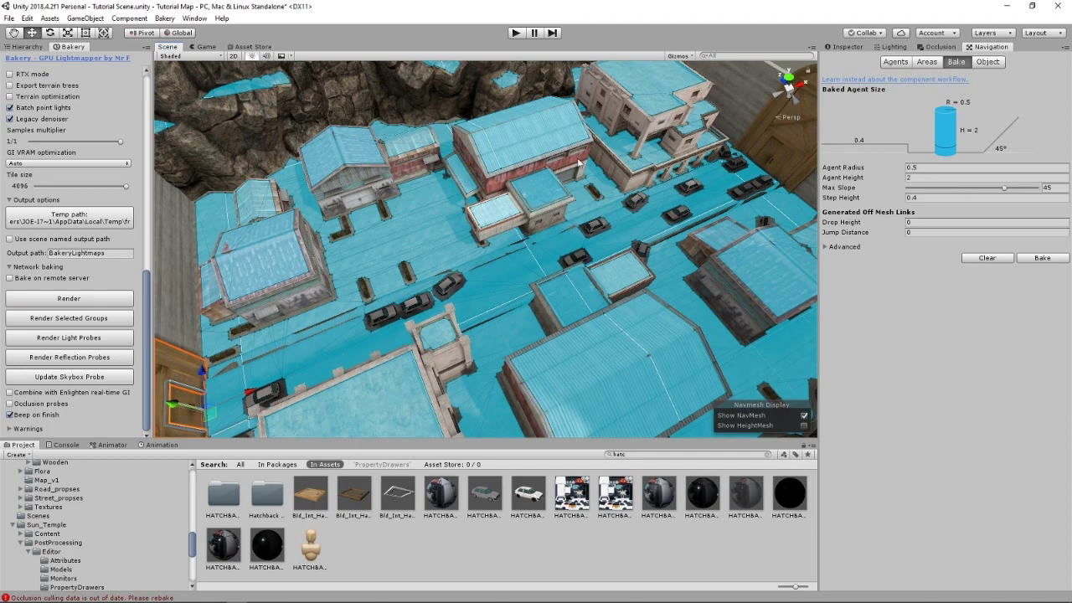
right_drag(578, 163, 391, 147)
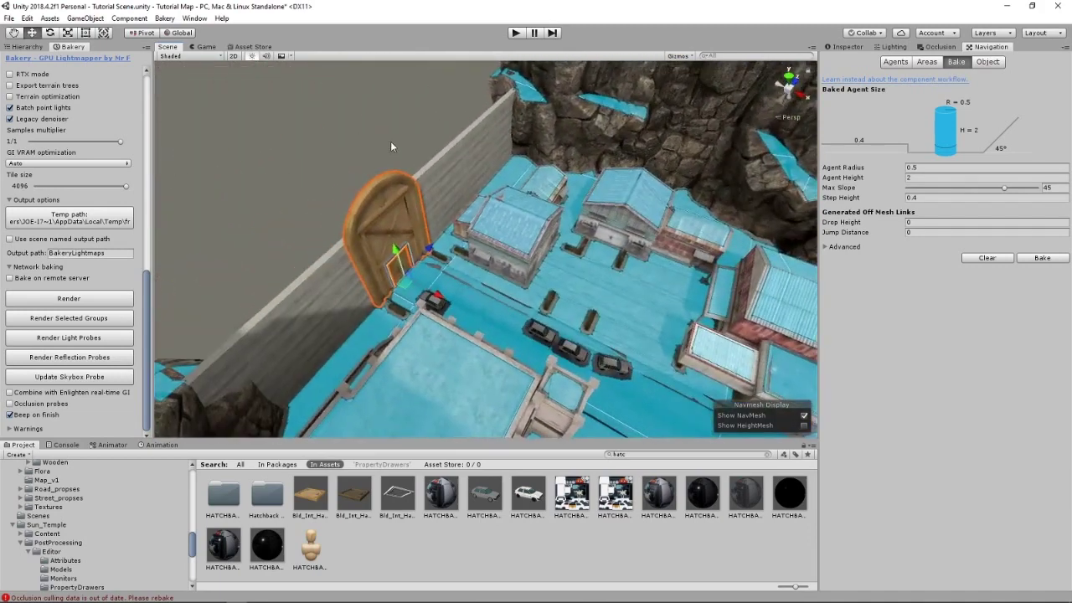
key(Right)
key(Up)
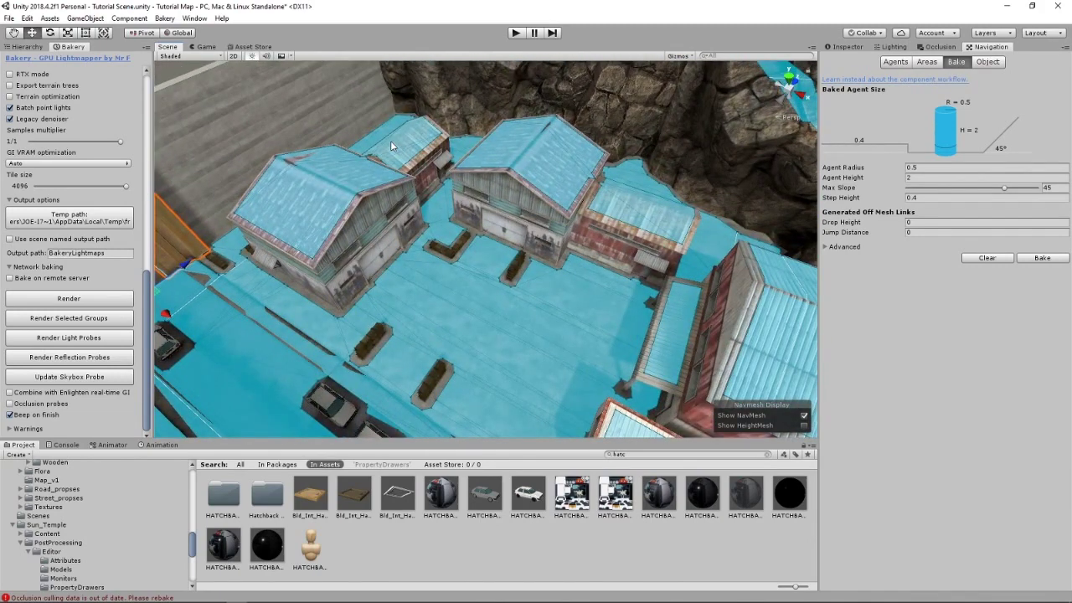
right_drag(432, 170, 304, 187)
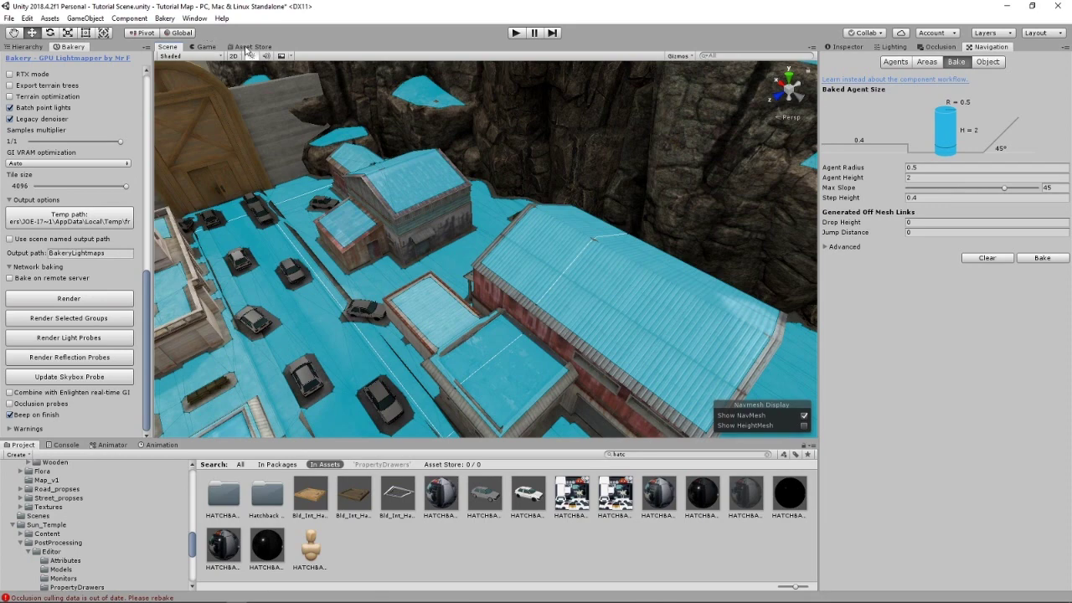
Step: Switch to Discord and open the Onward server's custom_maps_info channel
click(179, 595)
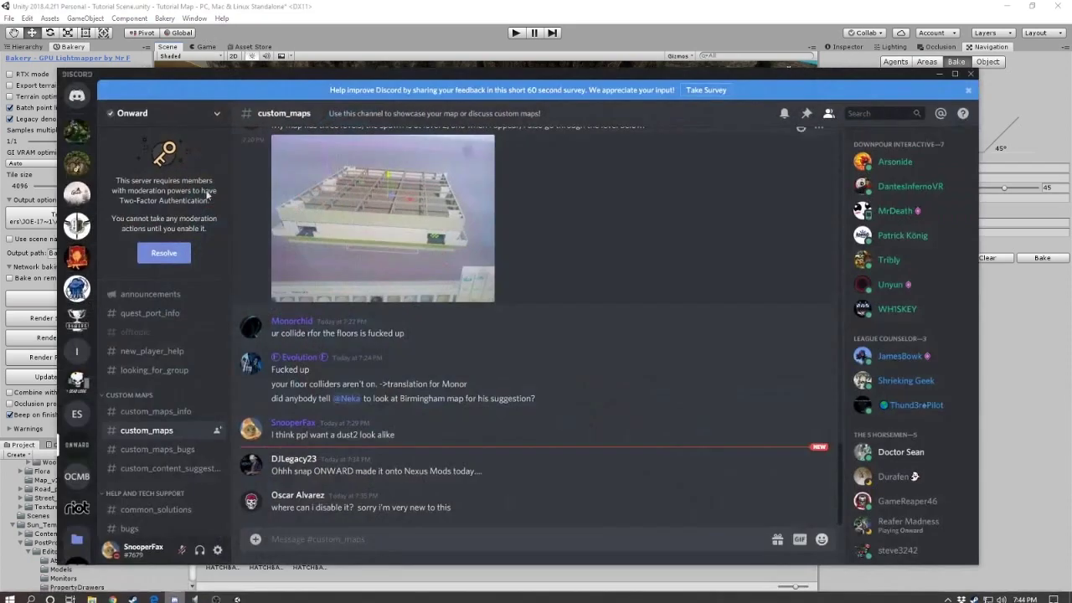
click(154, 411)
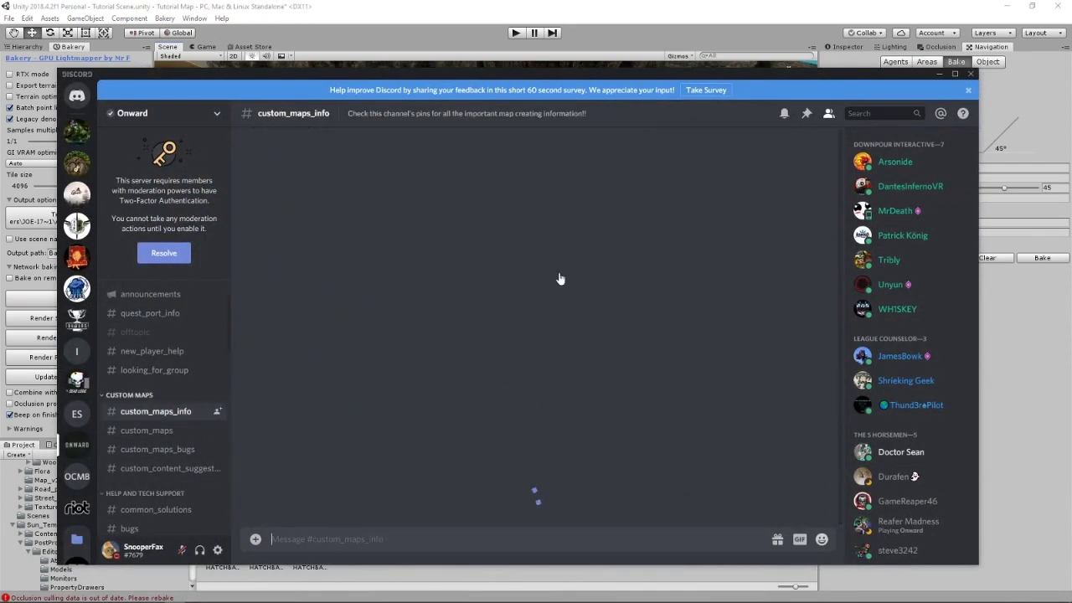
Step: Find the Onward Custom Content Guide link in the channel's pinned messages and open the guide in the browser
click(806, 116)
scroll(726, 279, down, 10)
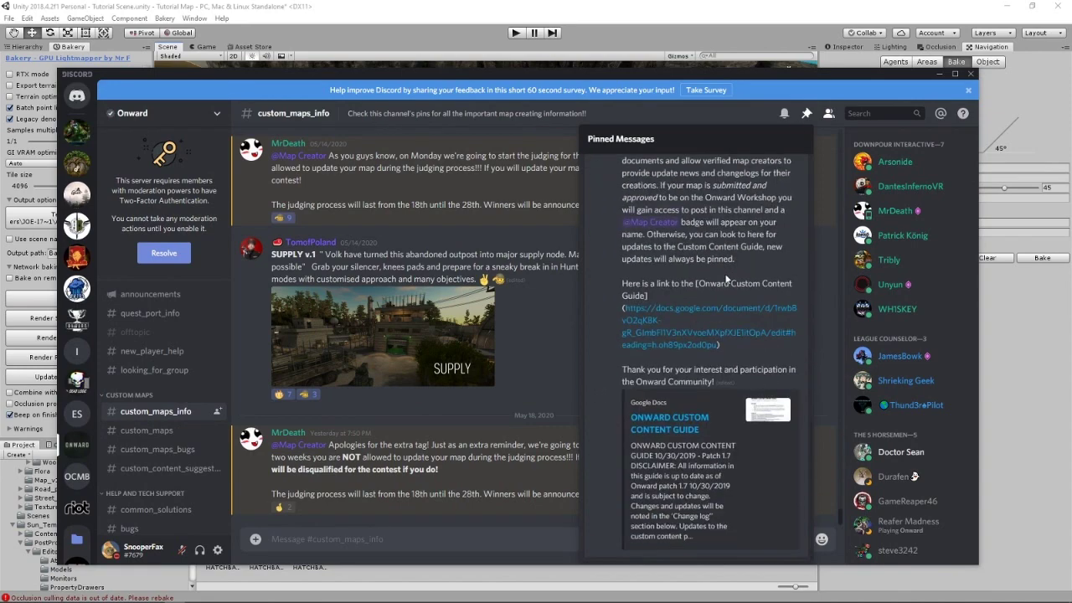
click(676, 356)
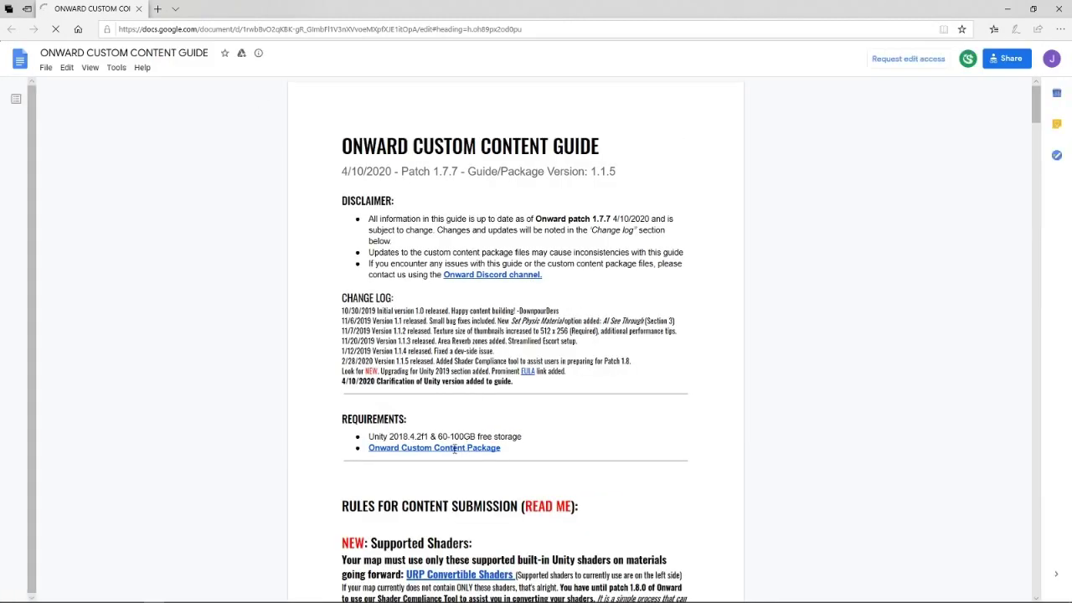
Step: Download the Onward Custom Content Package linked under the guide's requirements and open OnwardCustomContent_SDK_v_1.1.5.unitypackage
click(452, 447)
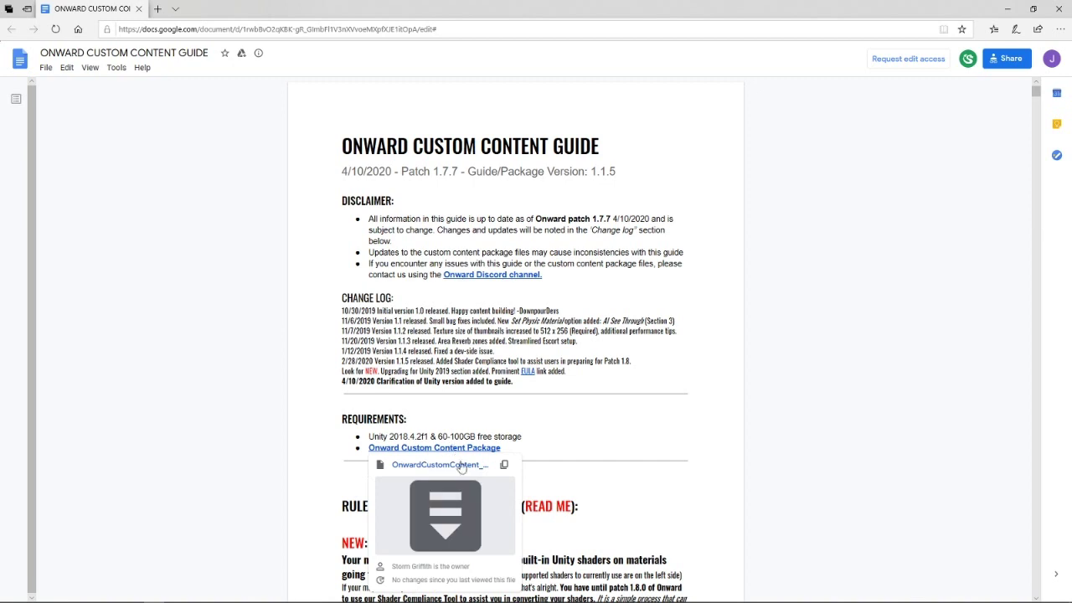
click(423, 526)
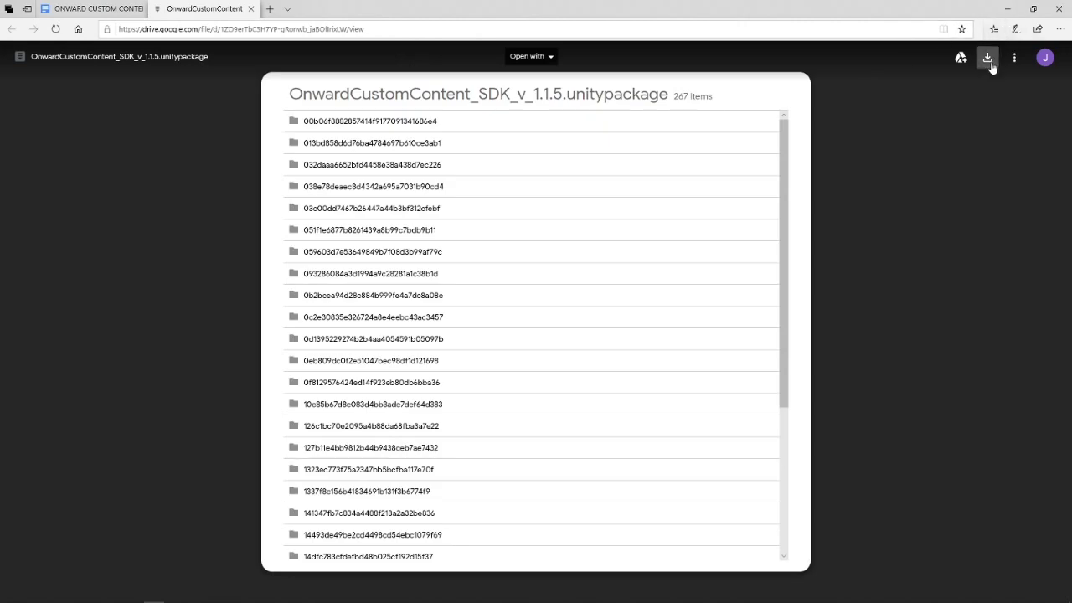
click(987, 57)
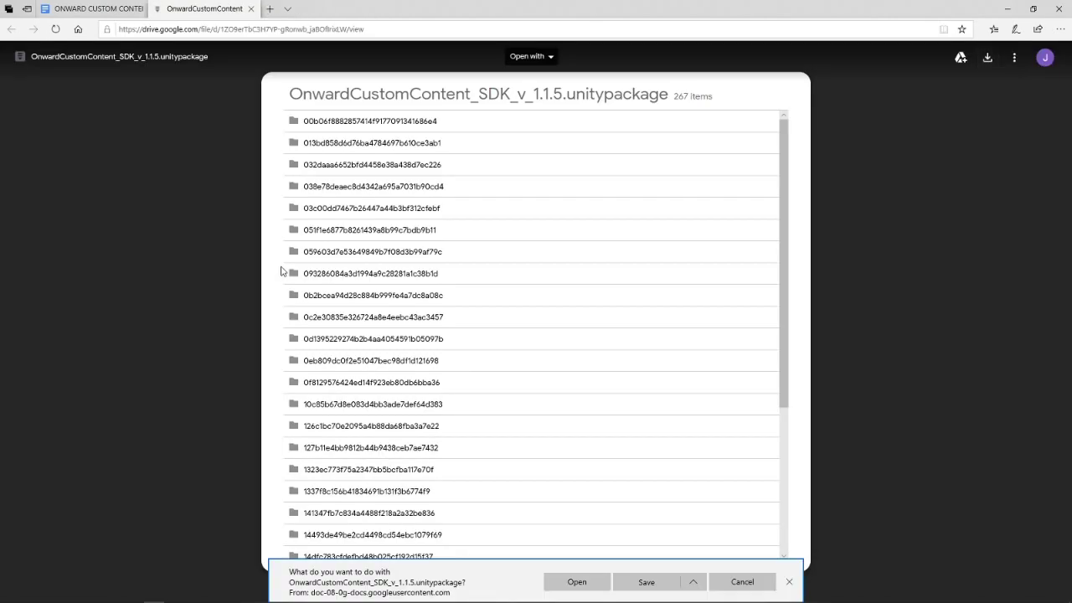
click(559, 583)
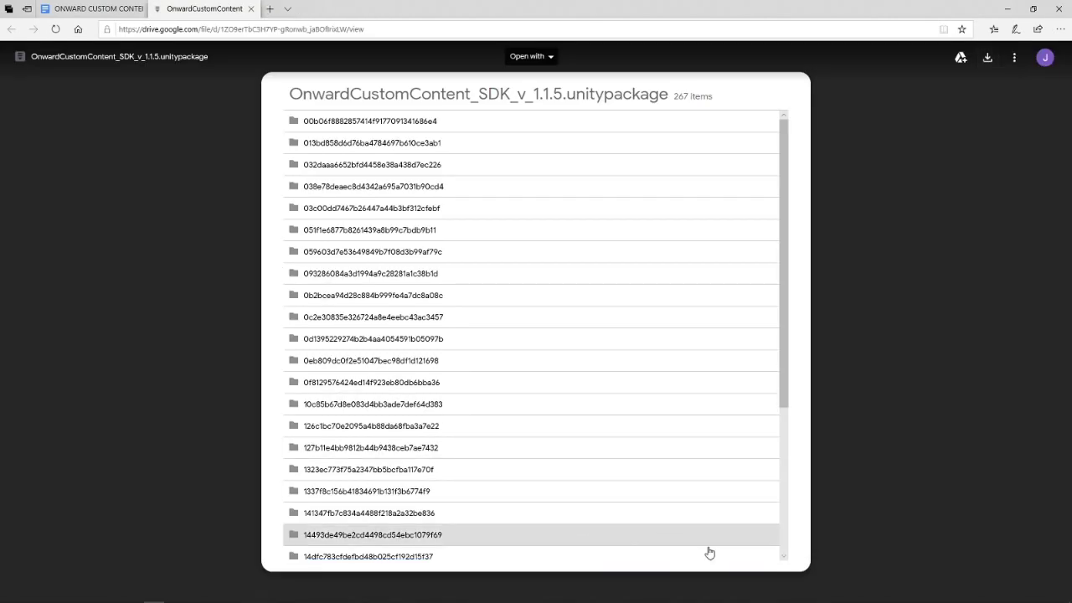
Step: Switch to Unity, review the Onward SDK package contents and import all of its items into the project
click(238, 594)
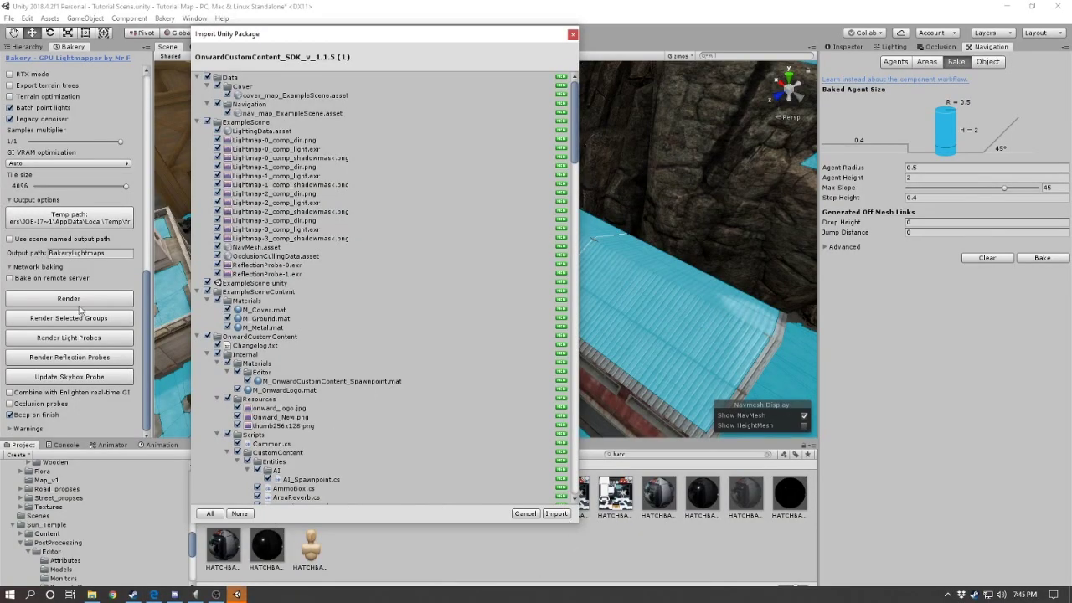
scroll(331, 256, down, 15)
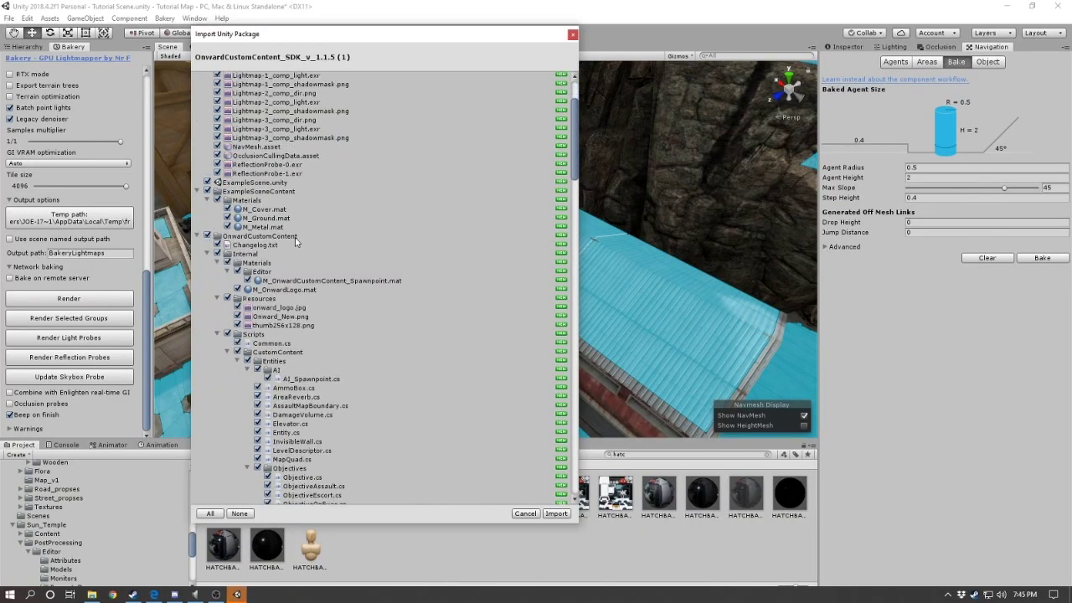
scroll(294, 256, down, 2)
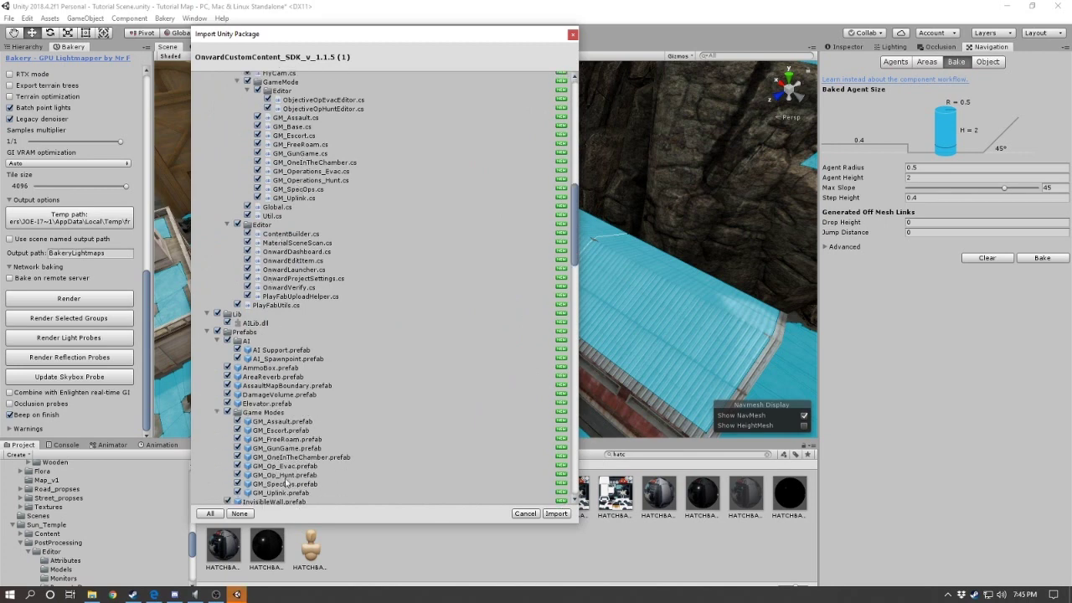
scroll(325, 452, down, 15)
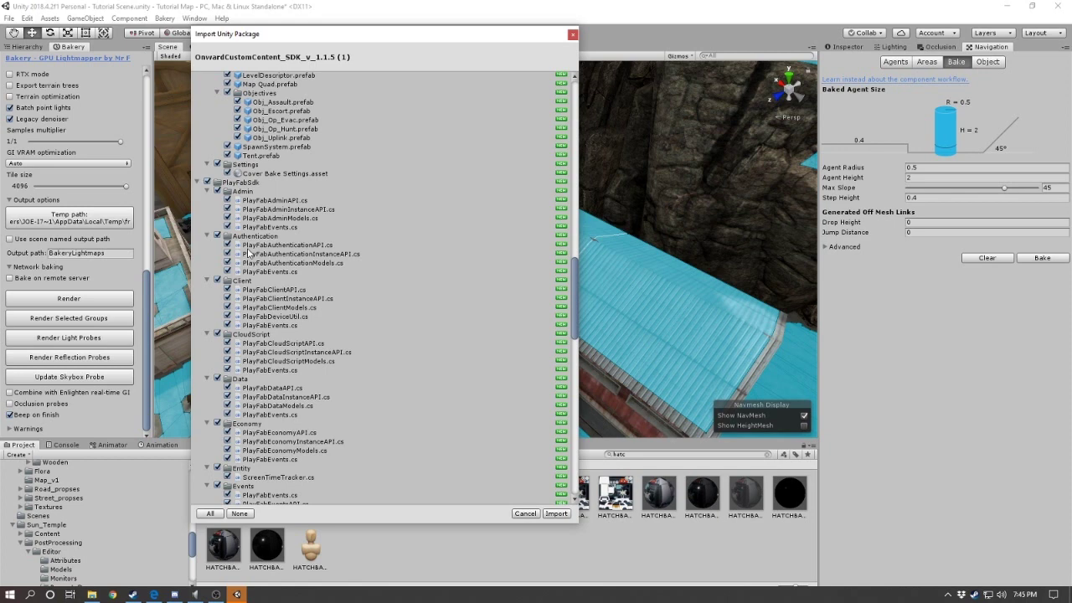
click(557, 514)
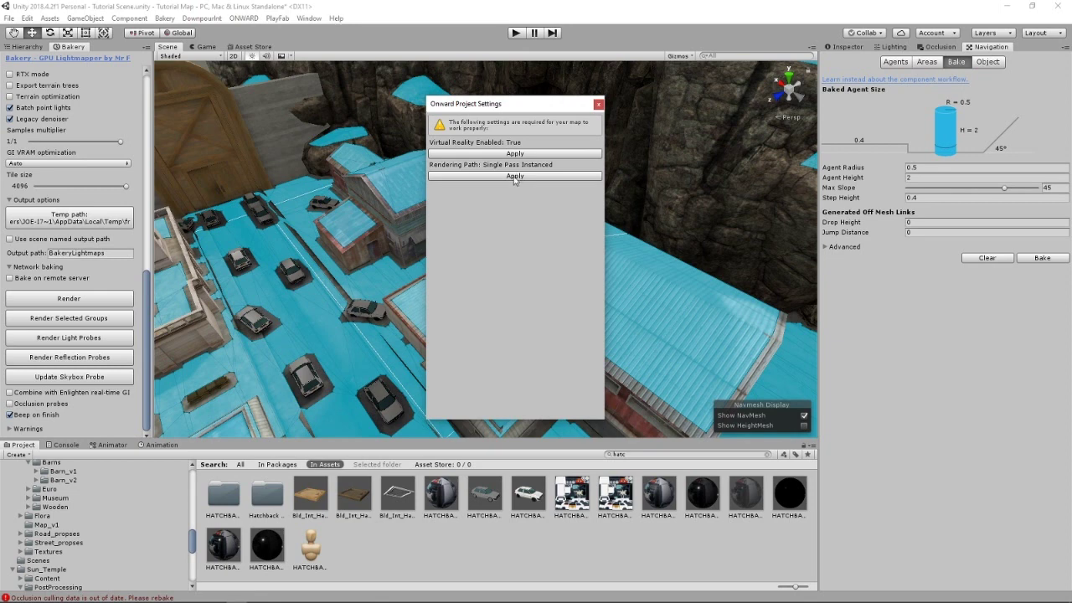
Step: Apply the required Onward project settings, Virtual Reality Enabled and Single Pass Instanced rendering path, and close the settings window
click(514, 176)
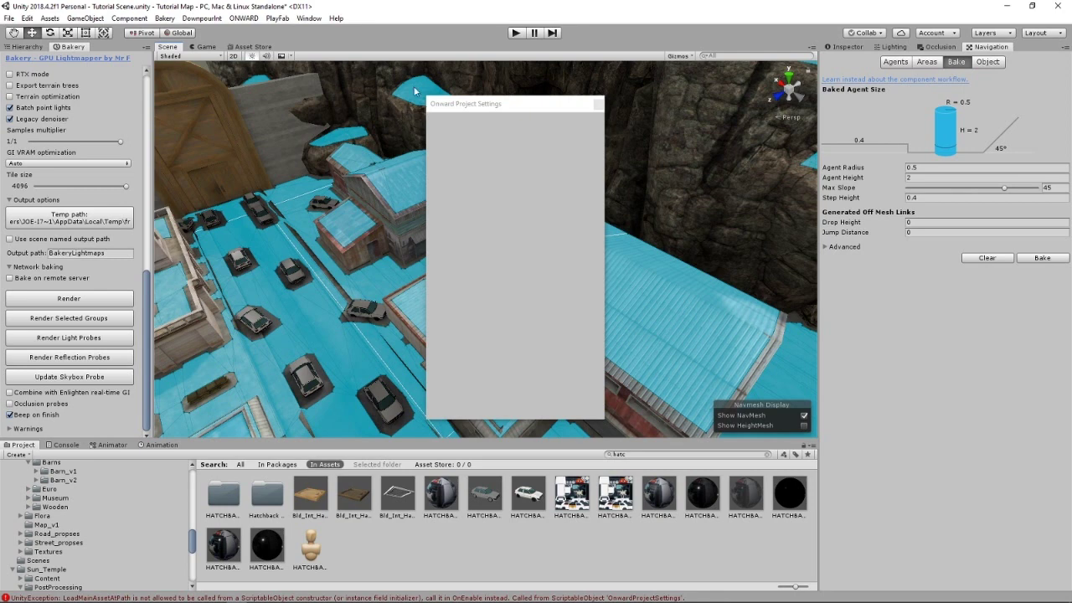
drag(467, 108, 582, 142)
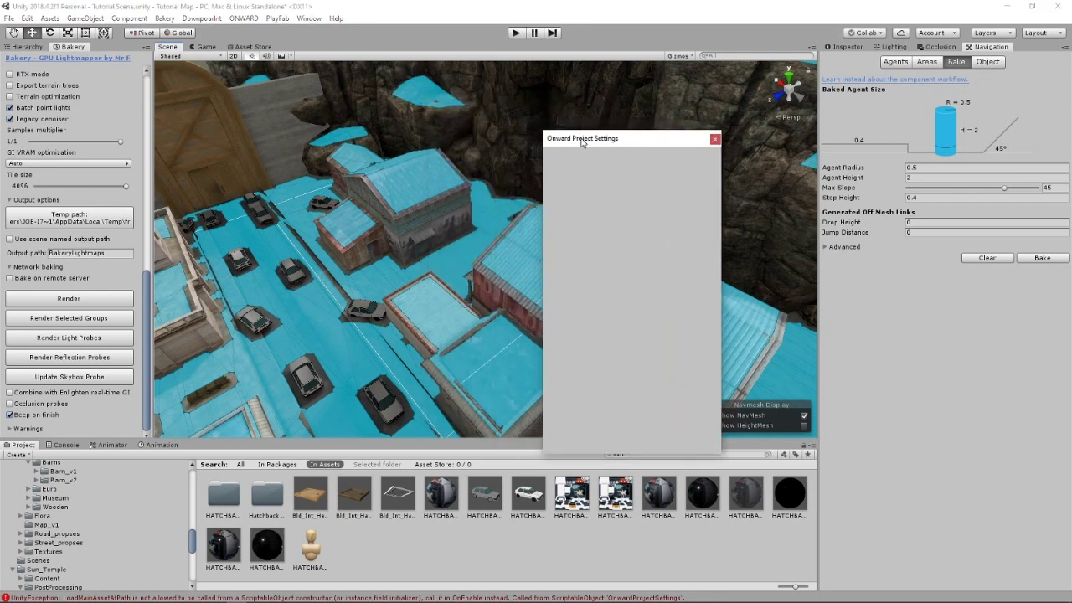
click(714, 138)
Step: Examine the OnwardProjectSettings exceptions logged in the Console
right_drag(415, 243, 491, 275)
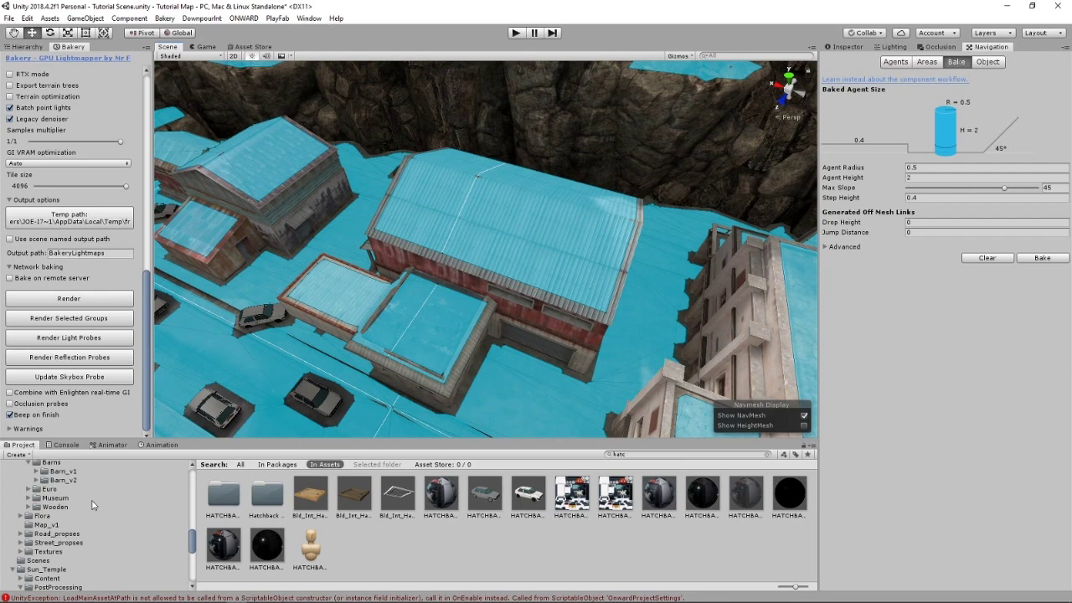
click(65, 444)
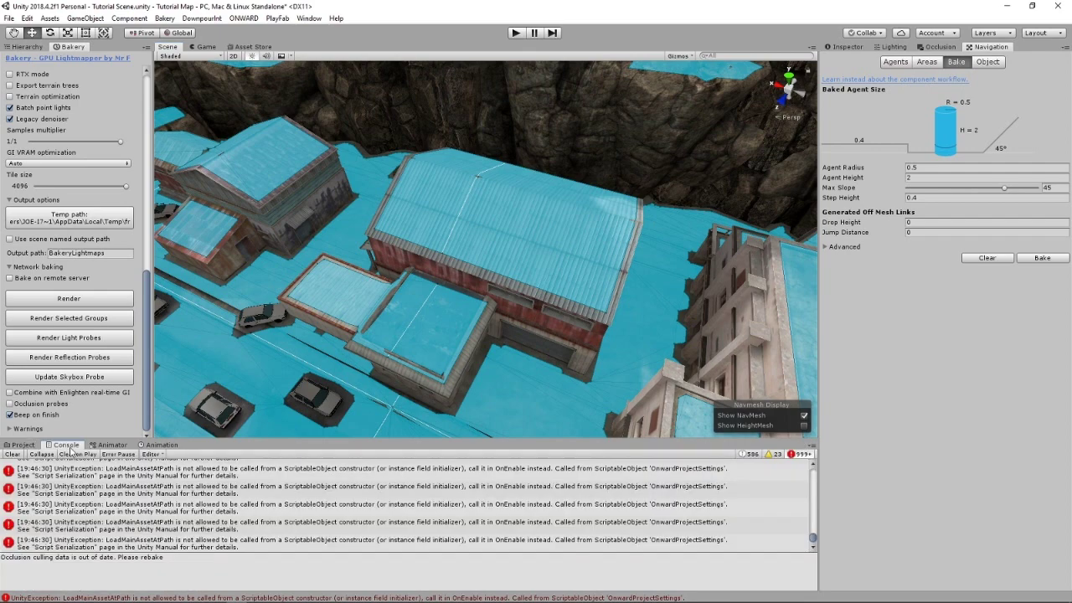
click(331, 507)
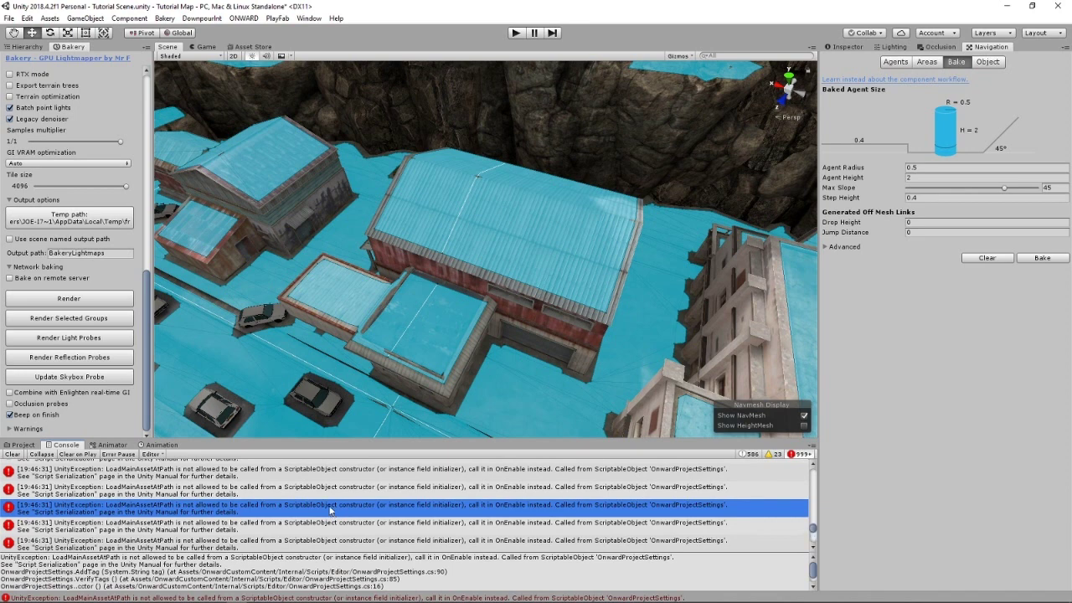
Step: Save the scene, close Unity and reopen the Tutorial Map project
click(10, 19)
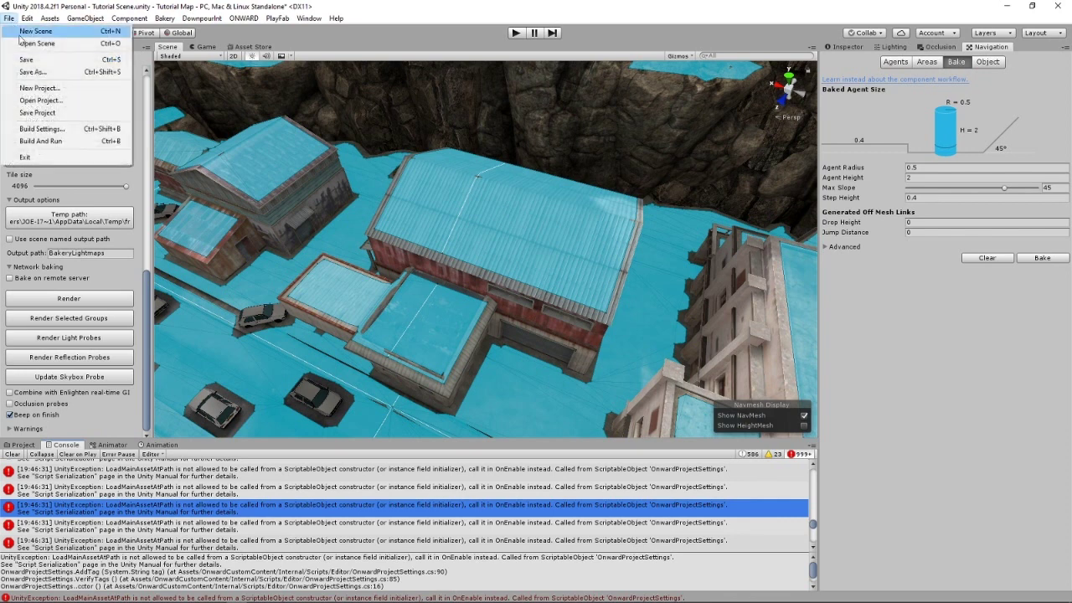
click(29, 61)
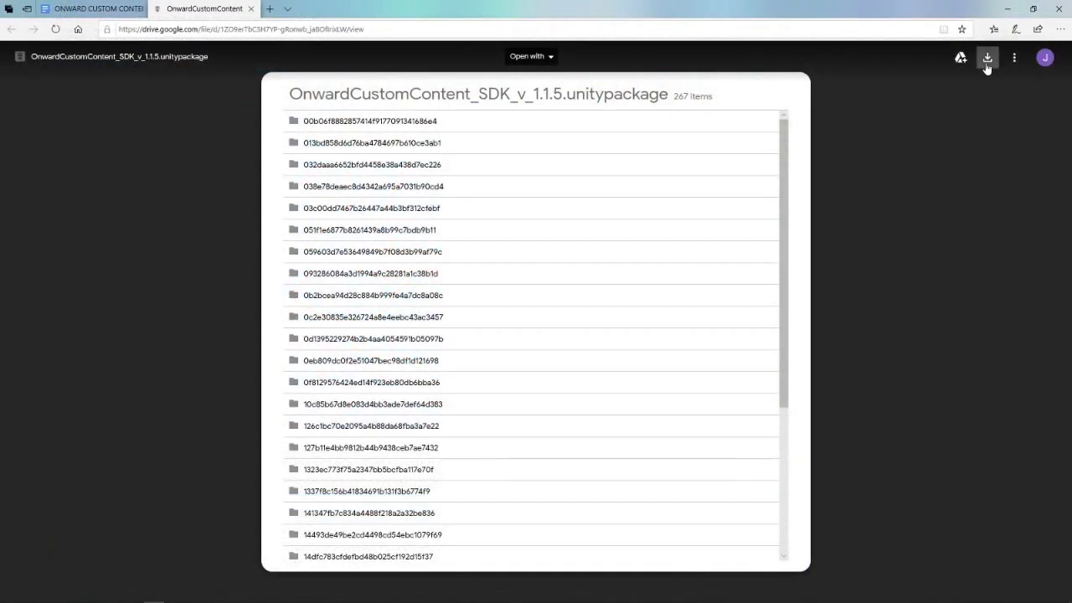
key(super)
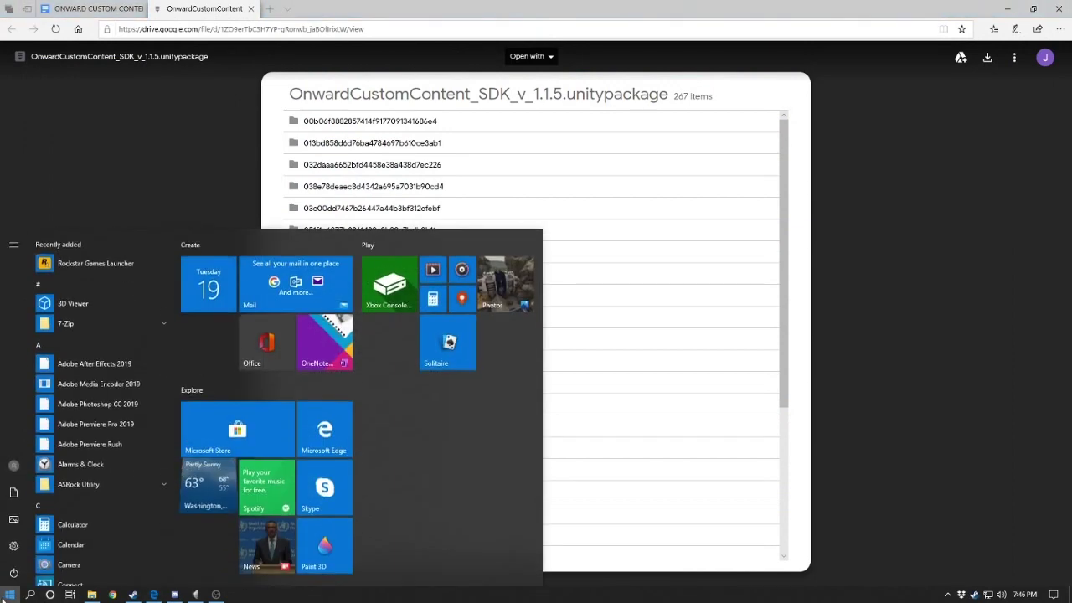
text(unity)
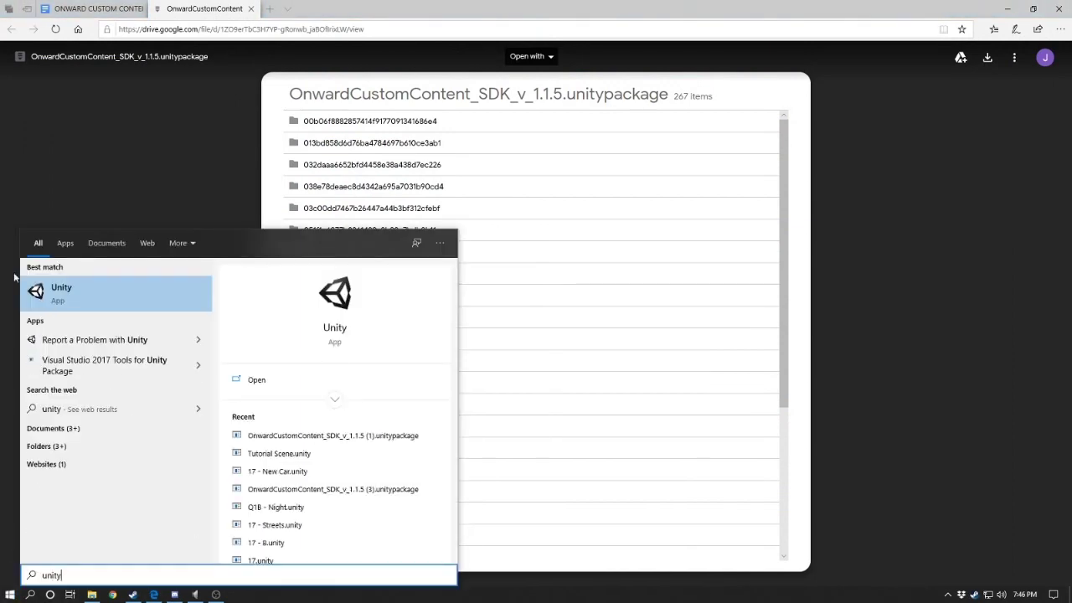
click(74, 288)
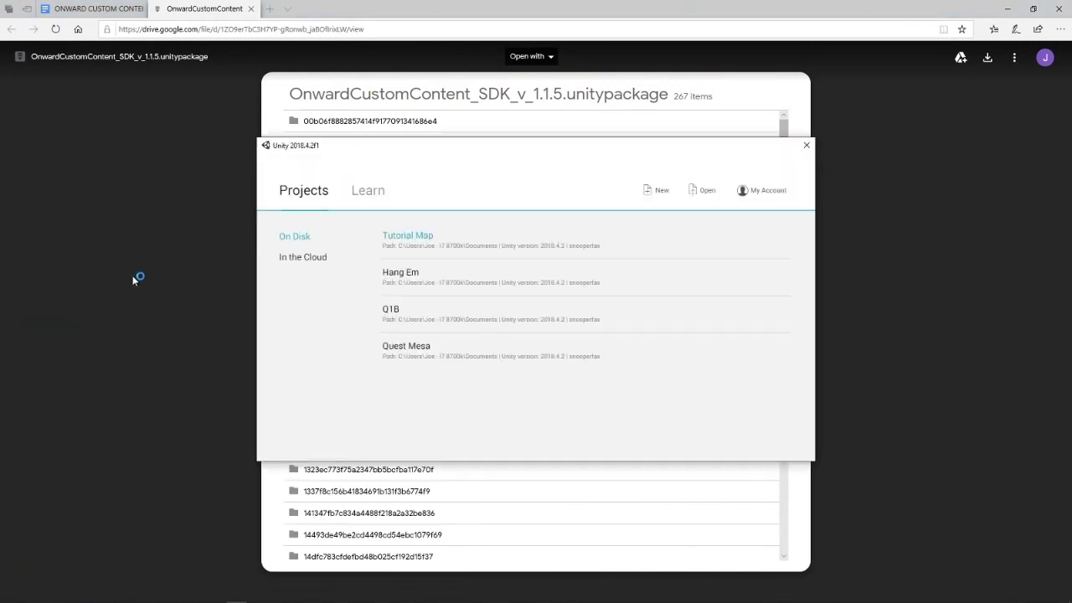
click(433, 241)
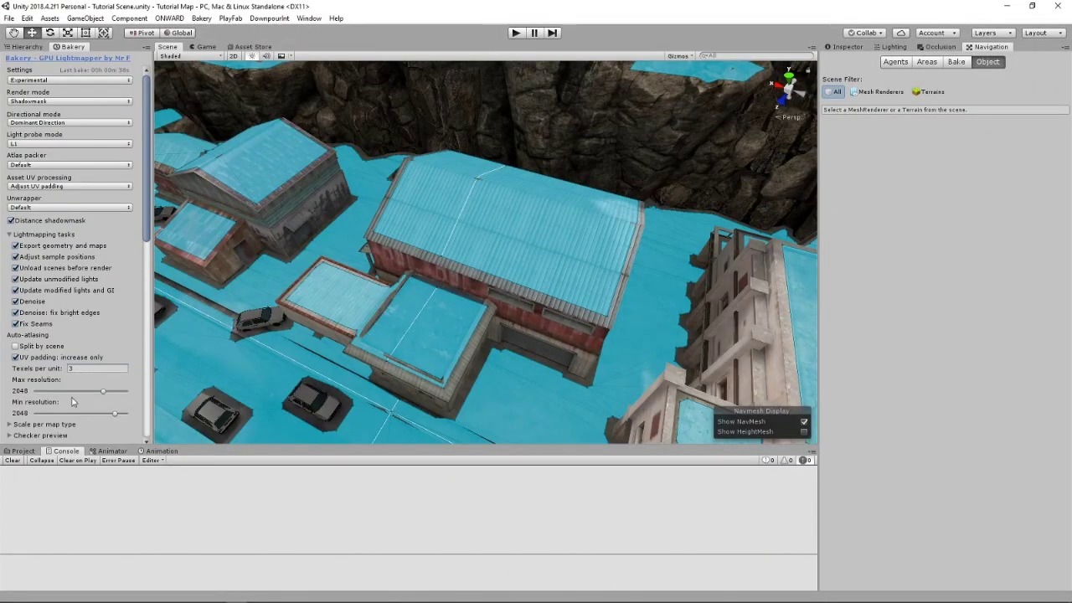
Step: Show the project assets and collapse the industrial, urban, Sun_Temple and Rocks and Boulders 2 folders
click(23, 450)
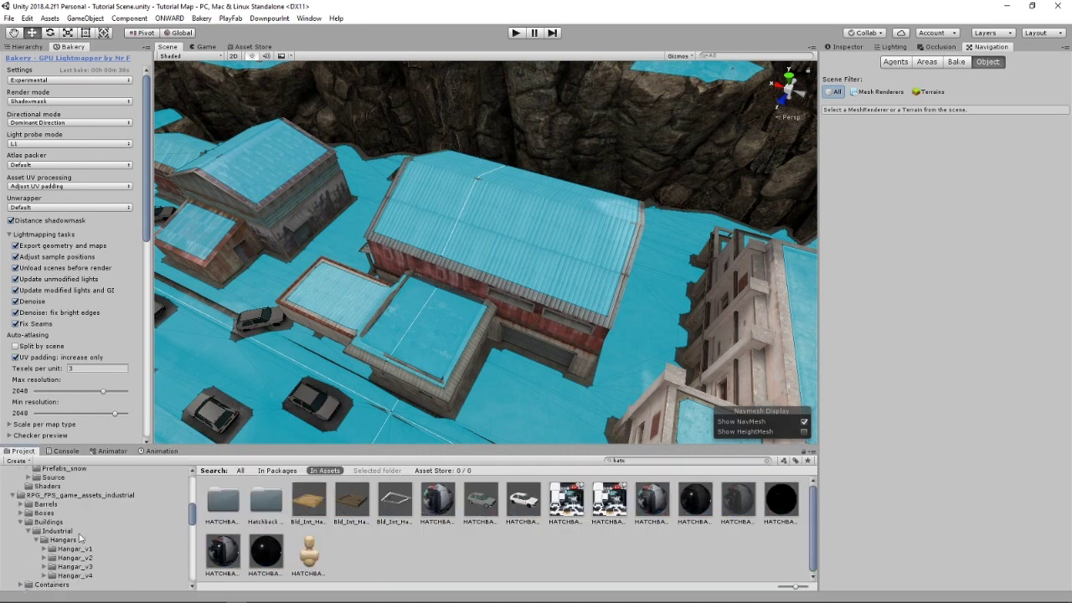
scroll(80, 539, up, 10)
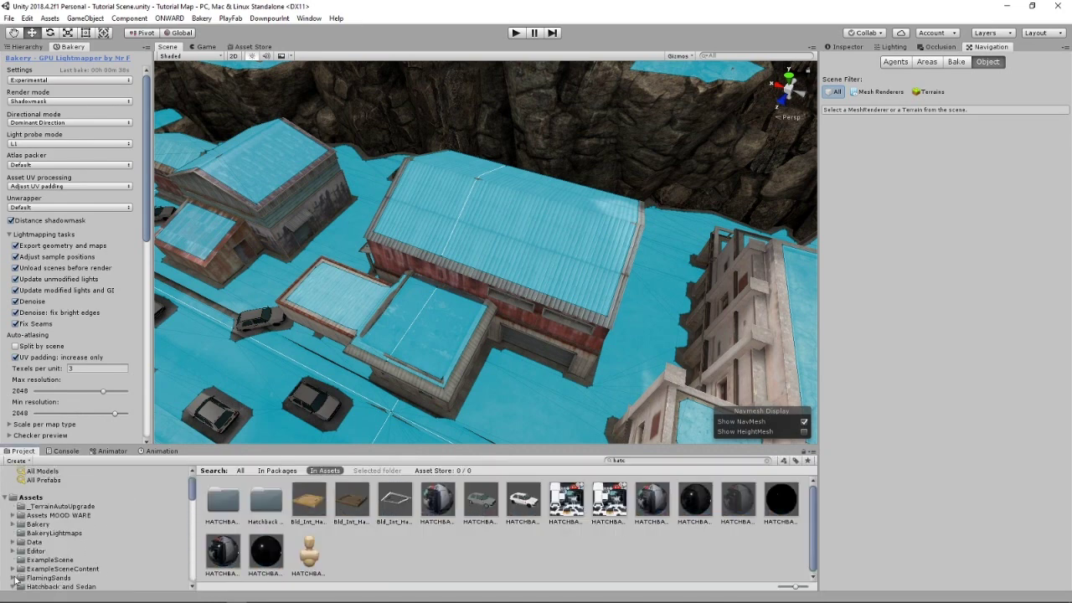
scroll(17, 570, down, 10)
click(18, 526)
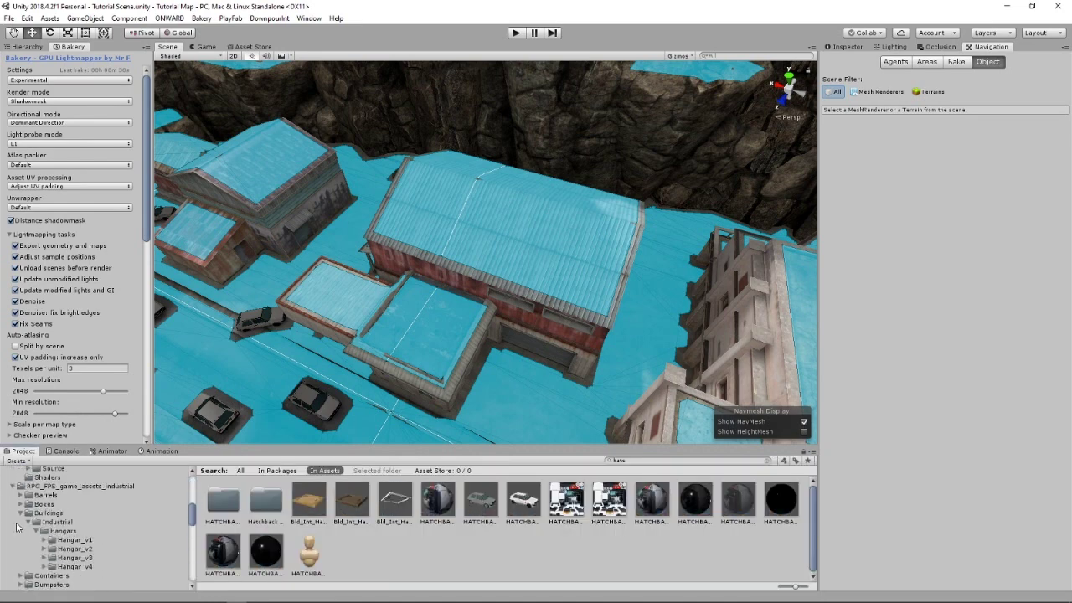
click(13, 486)
click(12, 495)
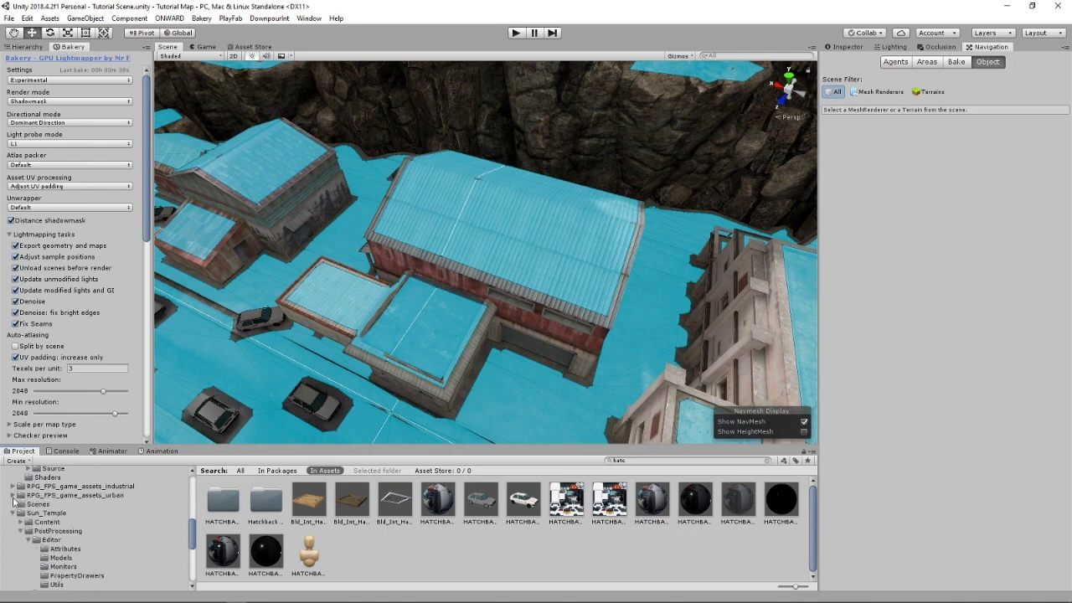
click(14, 512)
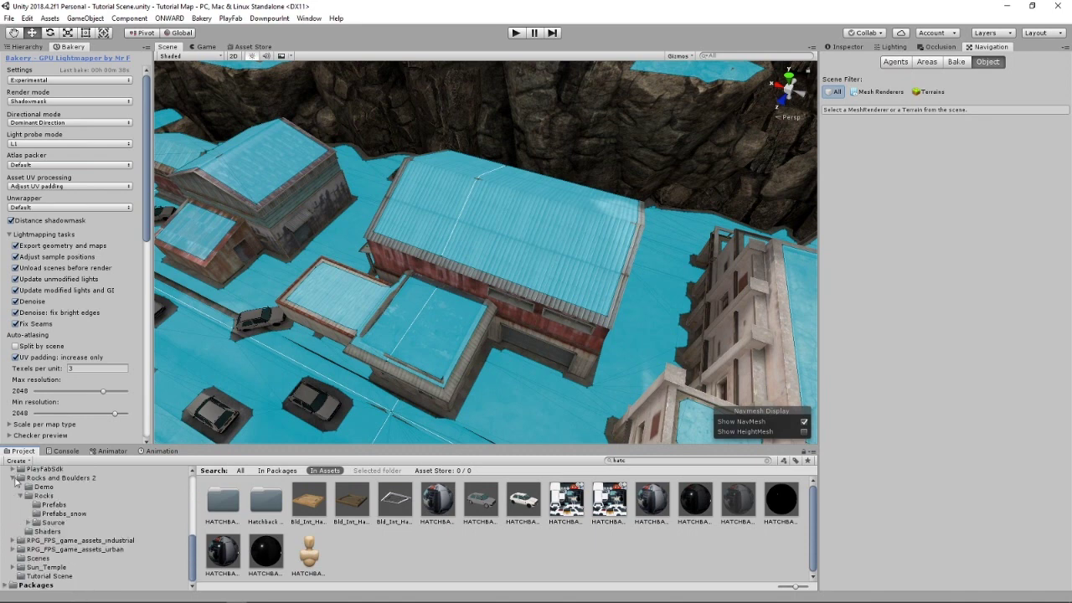
click(13, 478)
Step: Open the Prefabs folder inside the OnwardCustomContent assets
click(32, 514)
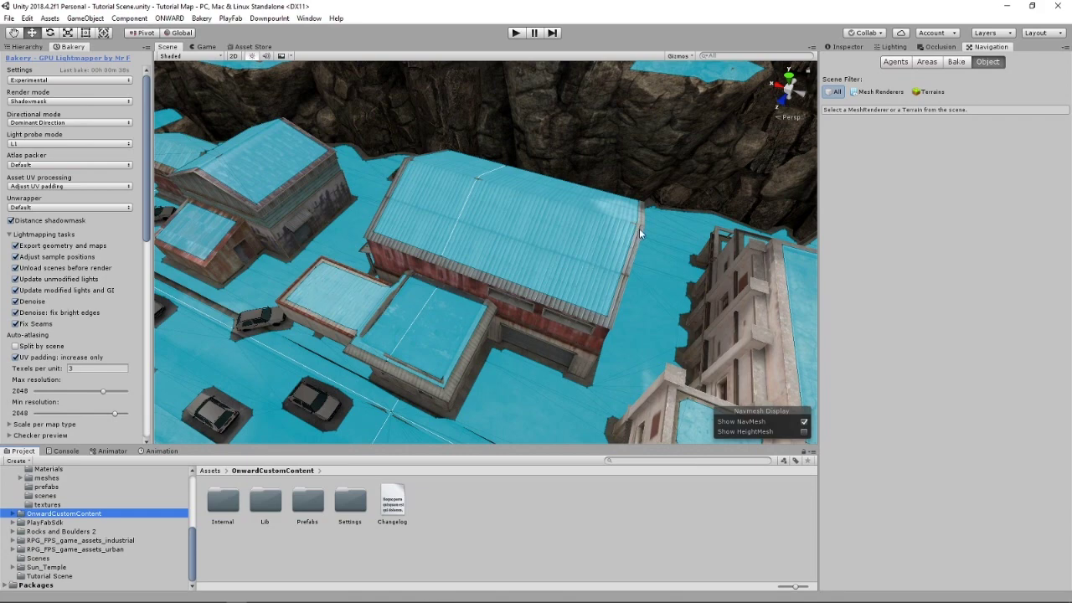
right_drag(641, 232, 312, 517)
key(d)
key(w)
double_click(311, 517)
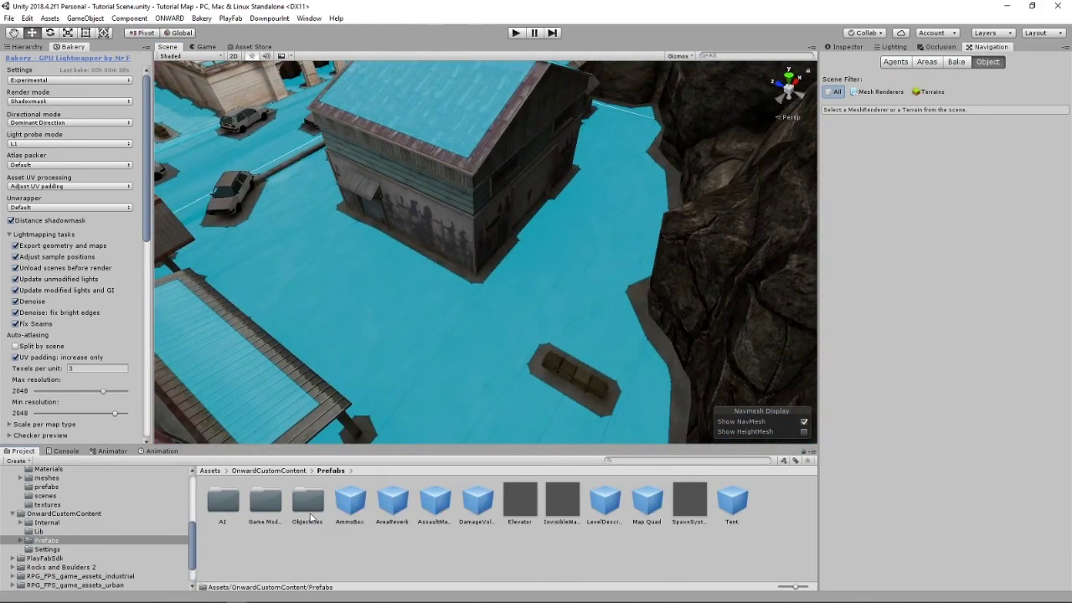
Step: Run Onward's scene error check, read the list of missing requirements and dismiss the report
right_drag(469, 351, 294, 155)
scroll(416, 298, down, 5)
scroll(295, 155, up, 5)
click(169, 17)
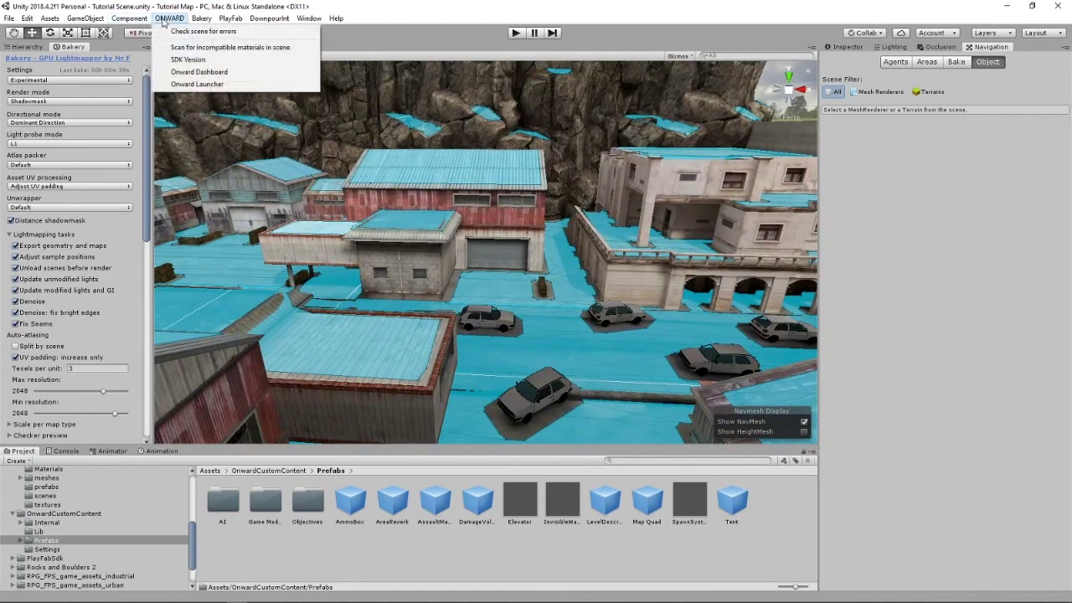
click(184, 32)
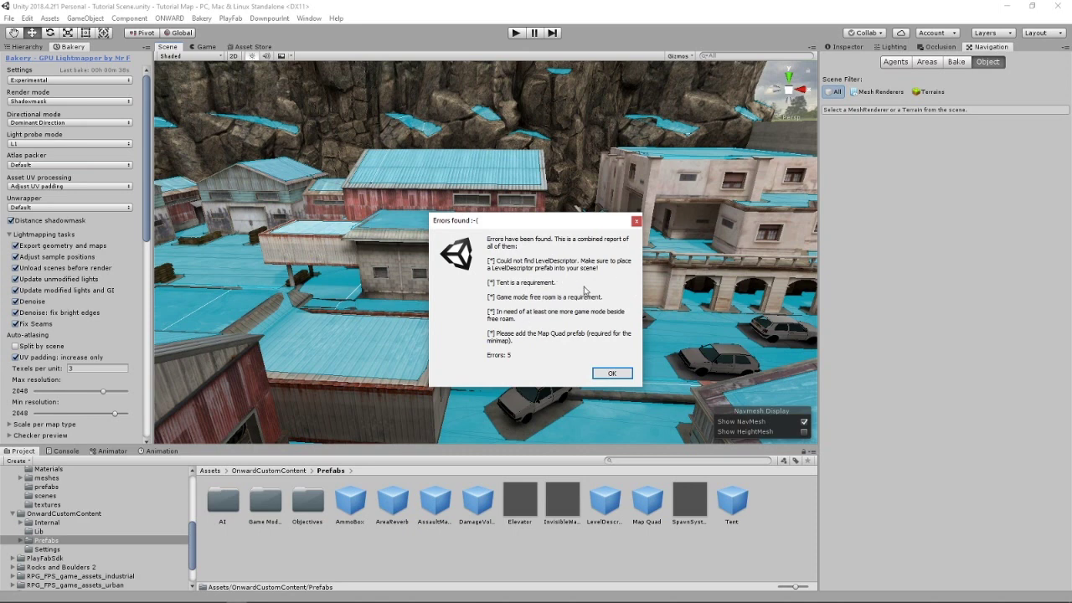
click(612, 373)
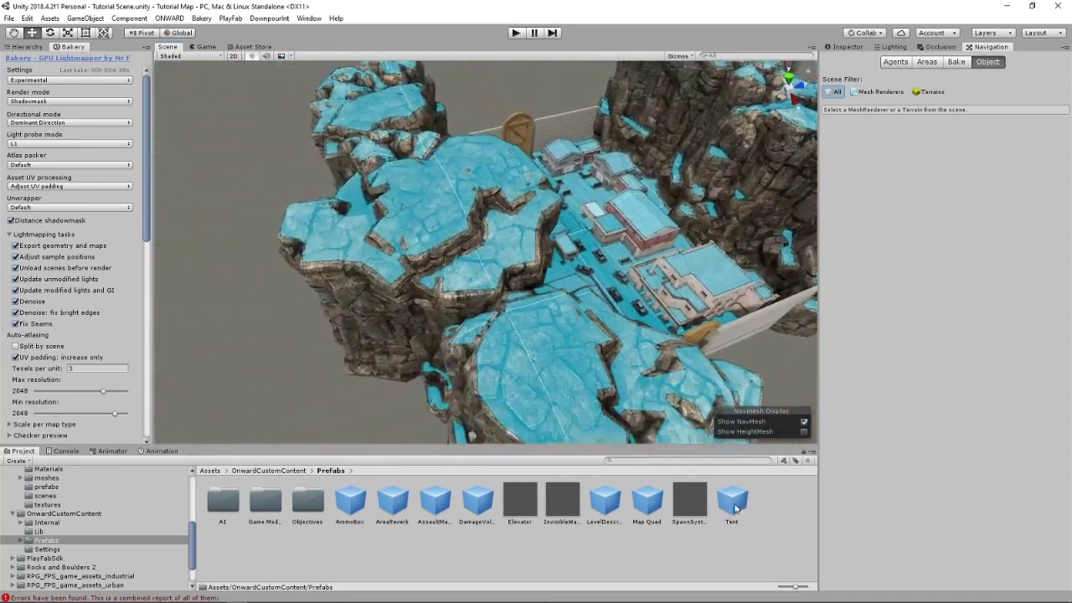
Step: Add the Tent prefab to the scene and move it well away from the map, beyond the outer cliffs
right_drag(452, 252, 277, 194)
scroll(508, 277, down, 10)
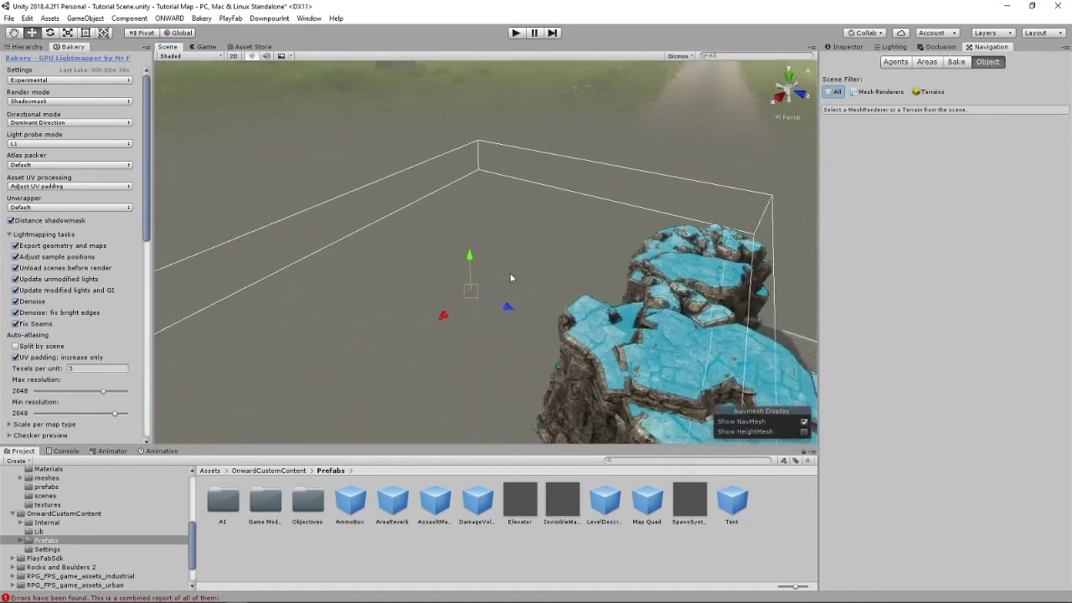
drag(477, 228, 507, 462)
right_drag(481, 214, 469, 344)
drag(512, 269, 369, 143)
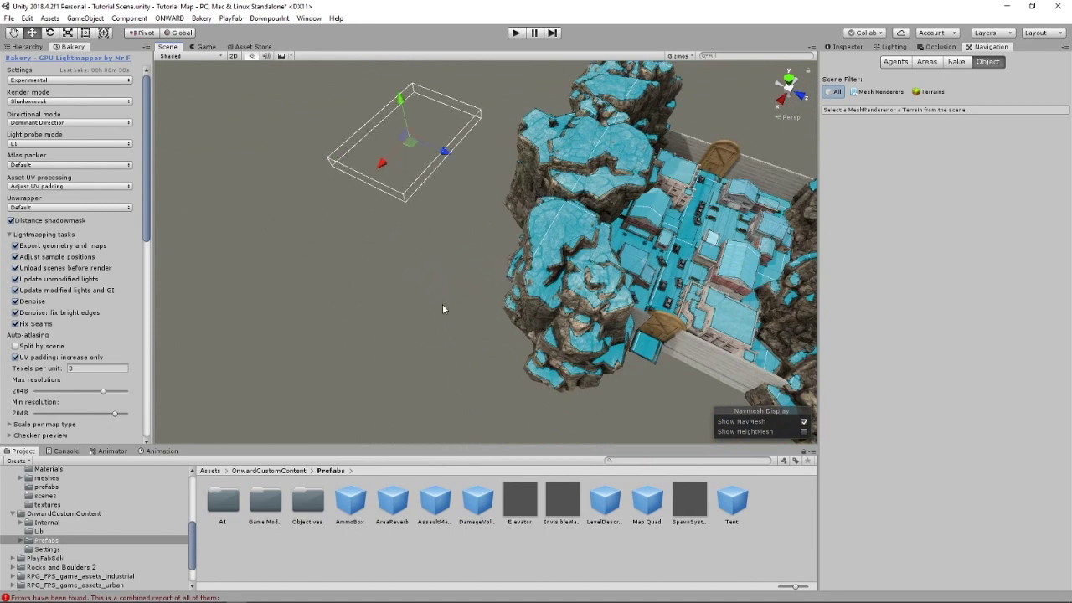
alt+drag(436, 300, 499, 245)
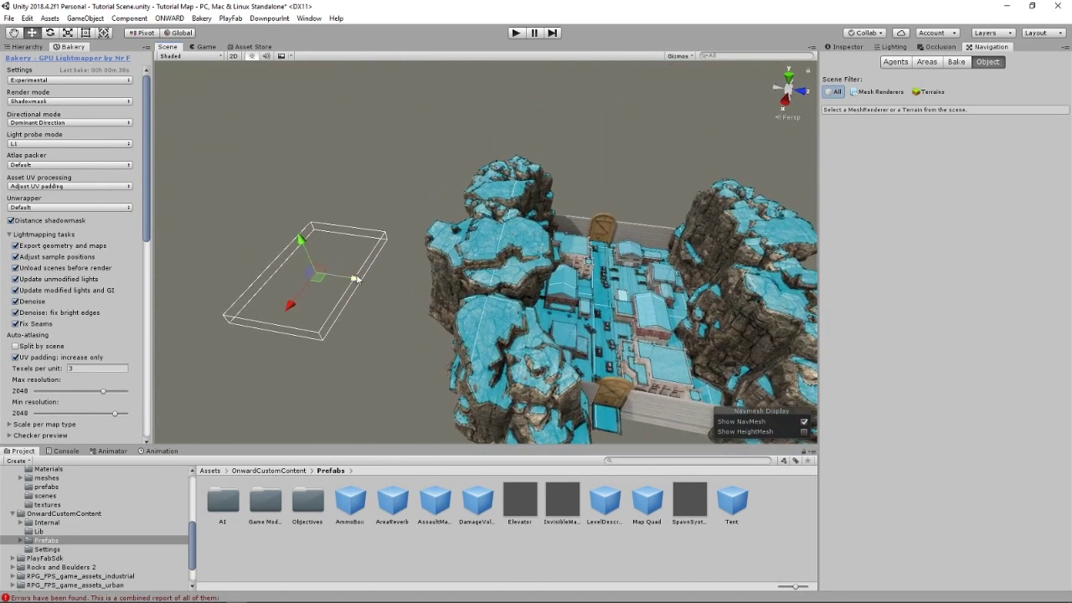
drag(350, 277, 264, 259)
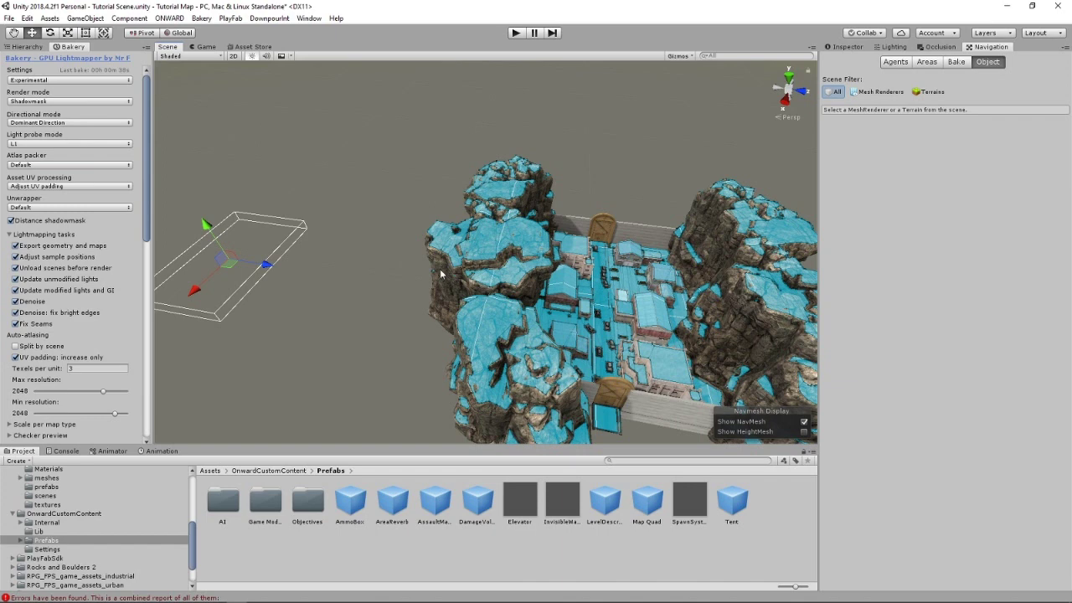
drag(264, 265, 239, 260)
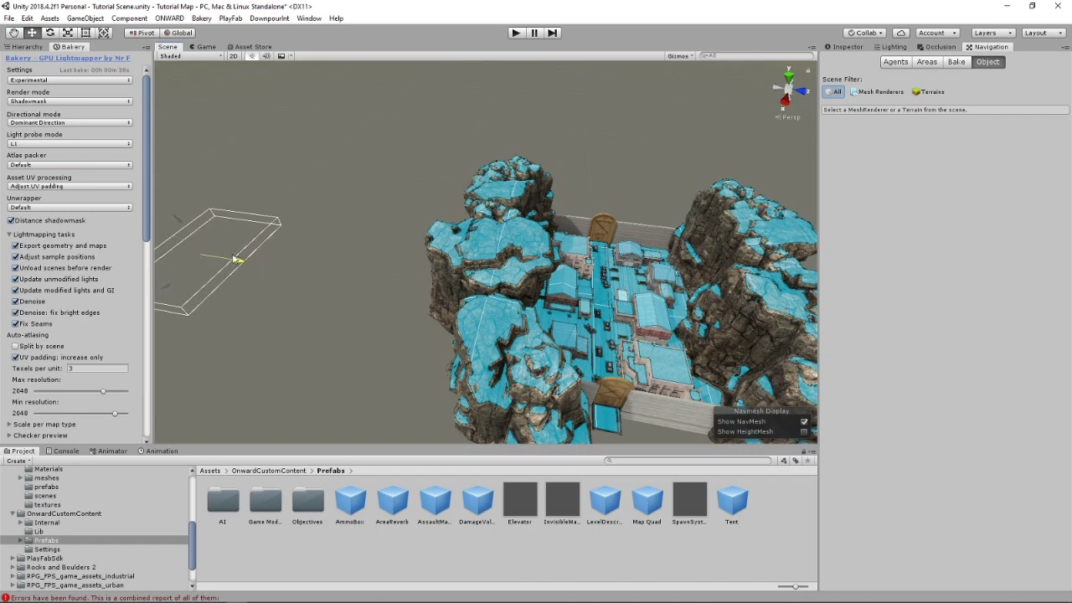
Step: Examine the cliffs, perimeter walls and town area of the map from several angles and distances
click(452, 256)
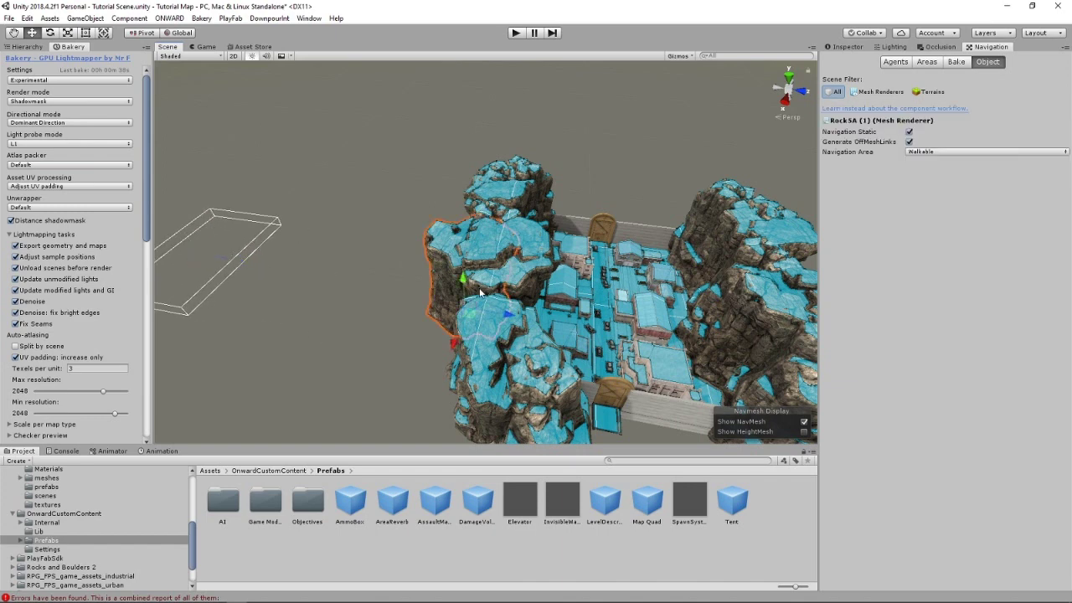
alt+drag(500, 236, 492, 215)
key(w)
key(d)
right_drag(492, 216, 318, 251)
right_drag(445, 253, 346, 230)
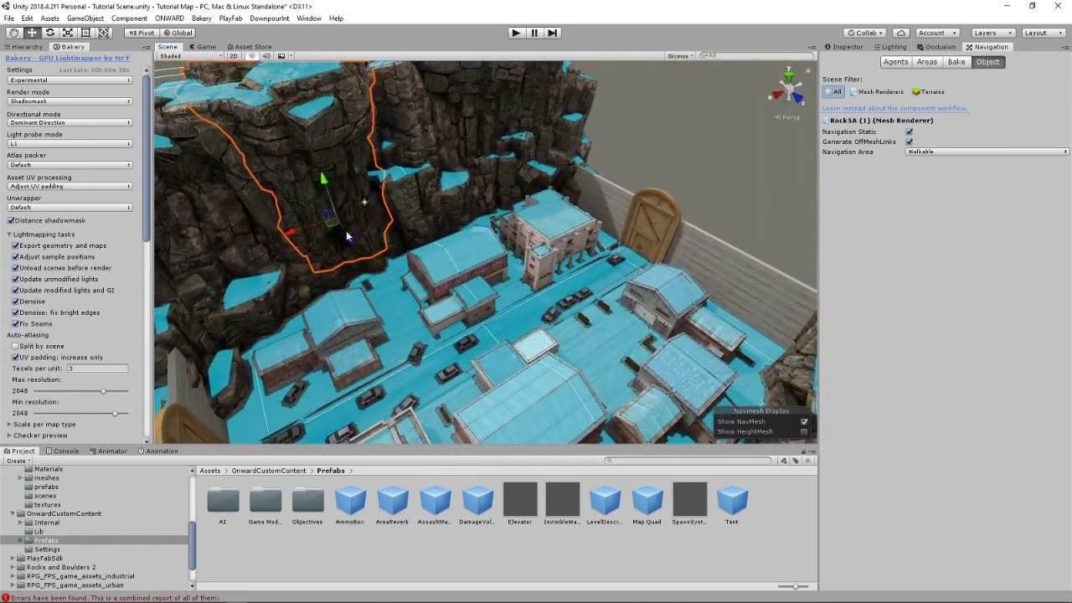
right_drag(502, 239, 423, 275)
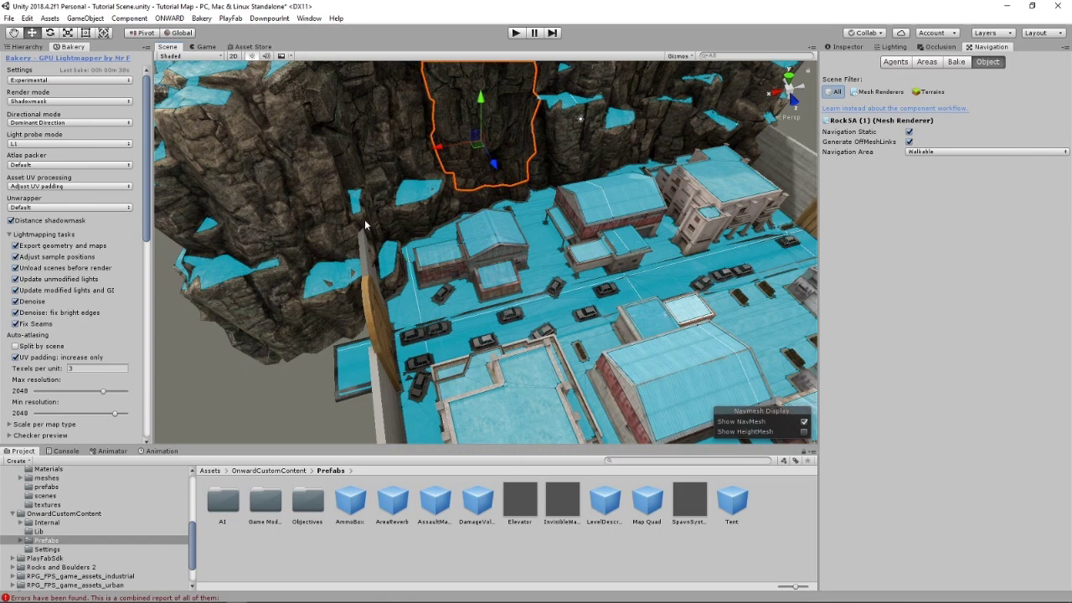
alt+drag(474, 300, 411, 303)
scroll(410, 305, down, 3)
scroll(410, 305, down, 5)
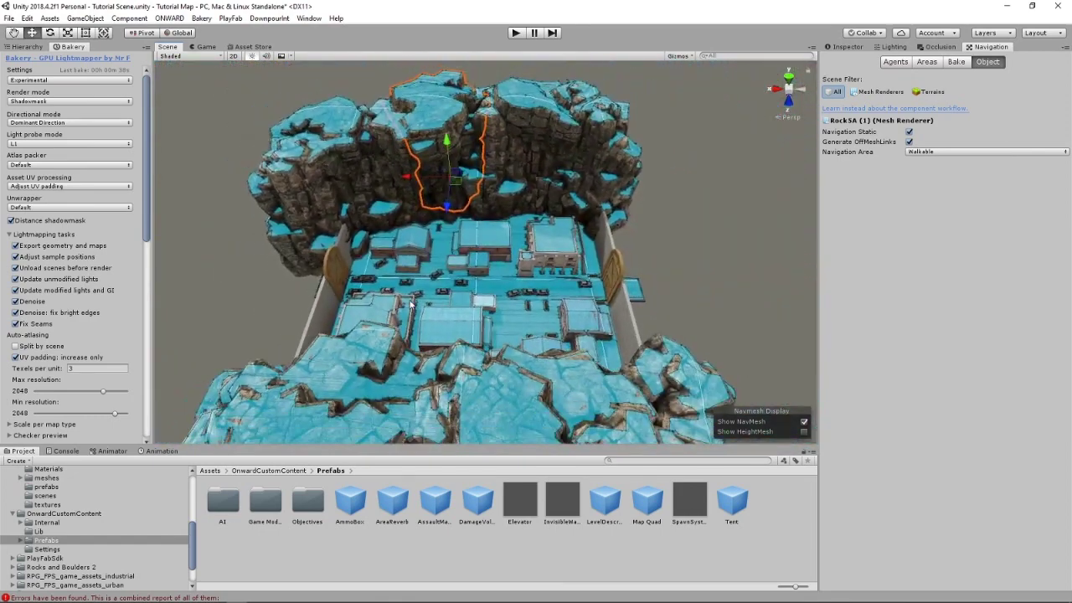
Step: Place the prefab with the large red plane at the town's centre and lower the plane slightly below the ground
click(476, 261)
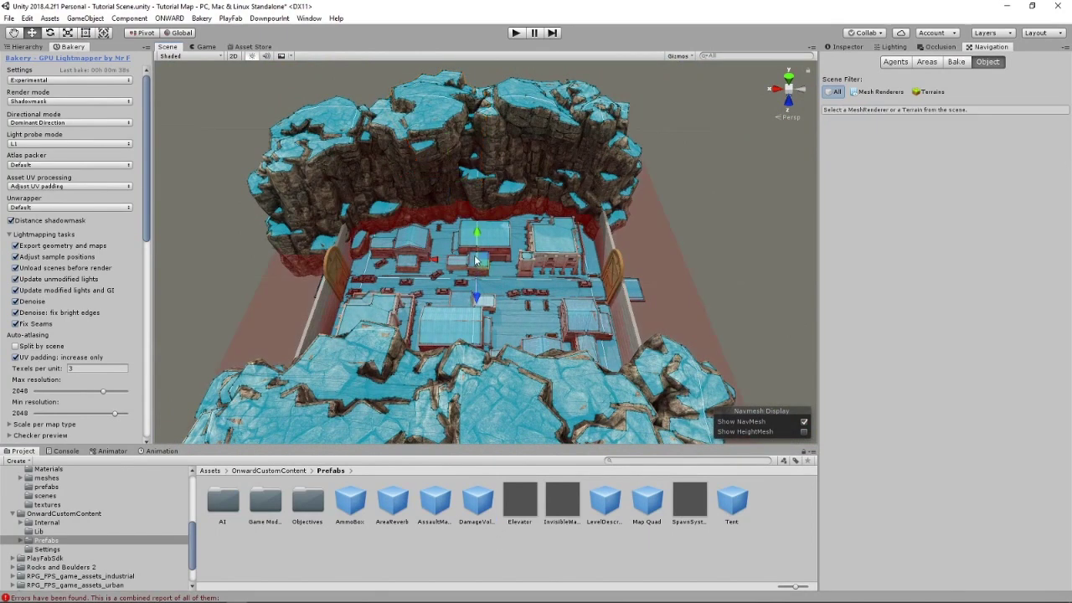
drag(477, 237, 467, 263)
key(e)
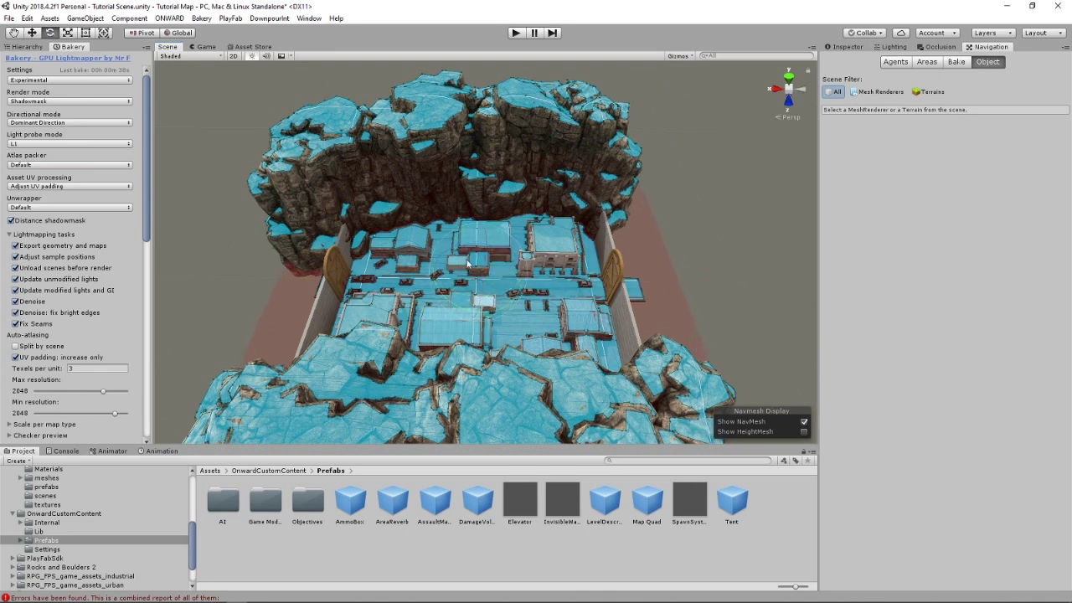
click(32, 32)
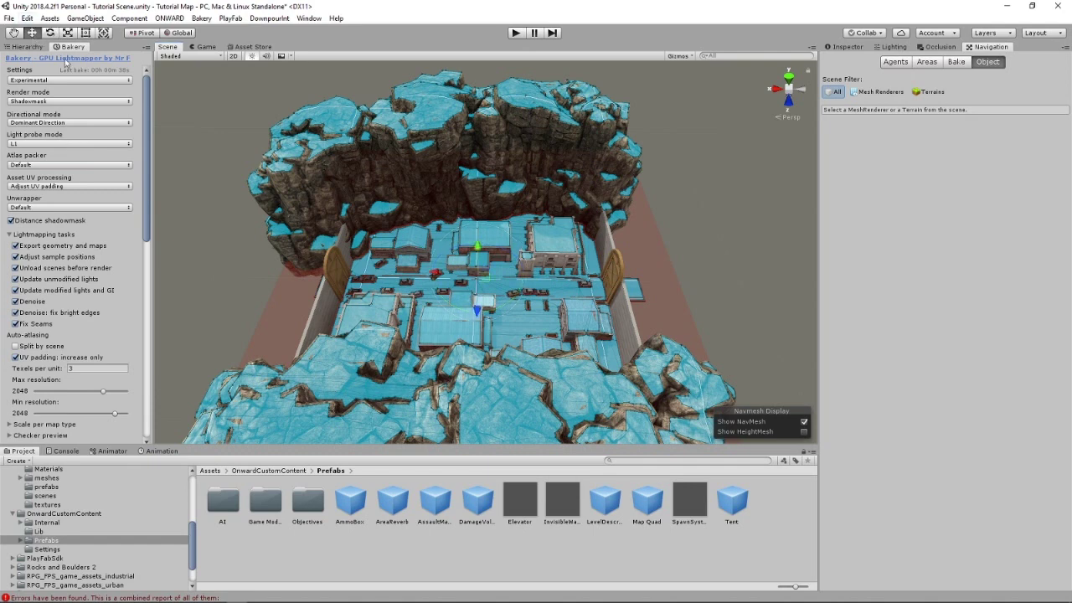
mouse_move(477, 244)
mouse_down()
mouse_move(475, 261)
mouse_move(468, 231)
mouse_move(474, 255)
mouse_move(469, 249)
mouse_up()
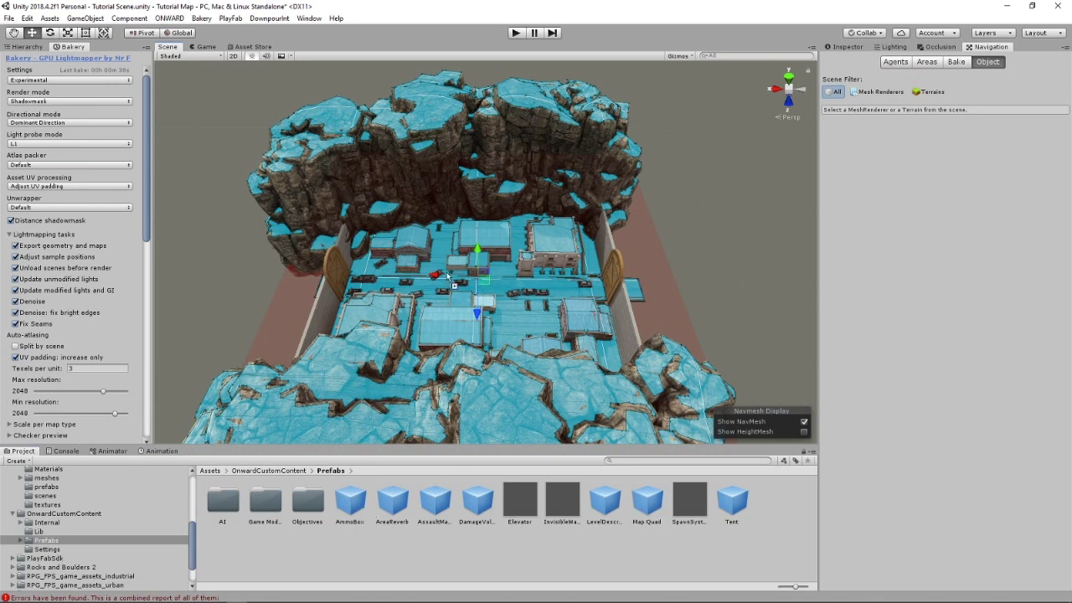
Step: Place the Map Quad prefab at the centre of the town, check its boundary around the map and show its properties
click(466, 293)
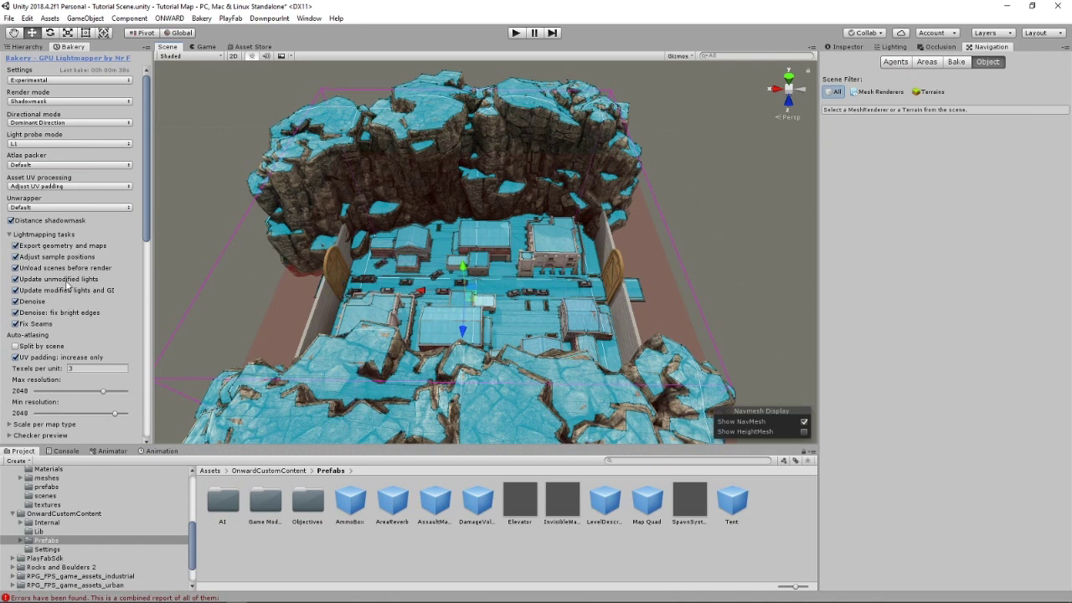
mouse_move(67, 285)
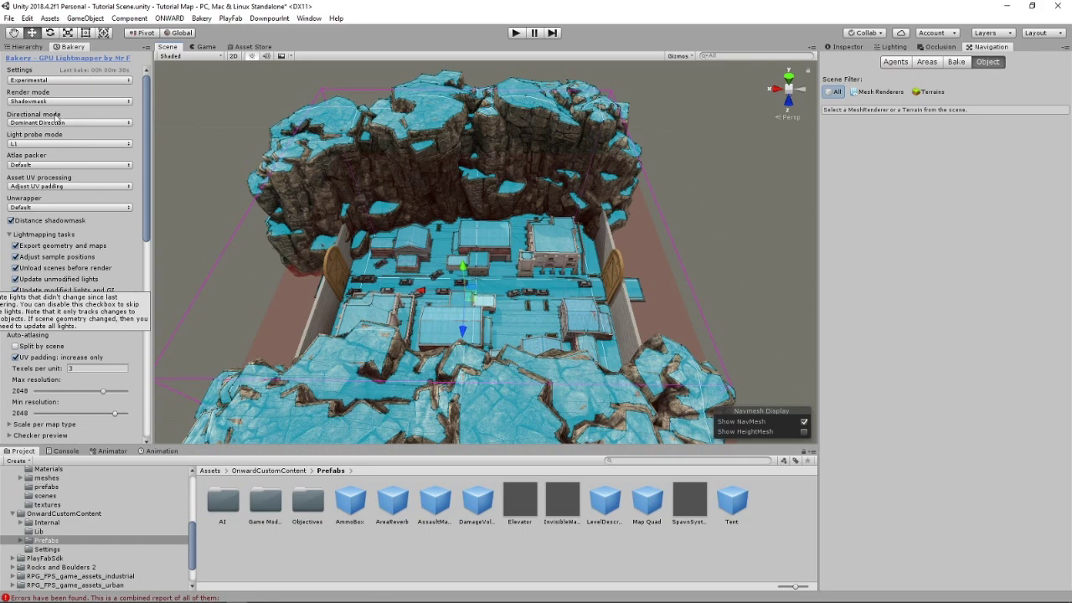
right_drag(445, 249, 467, 394)
scroll(466, 394, down, 10)
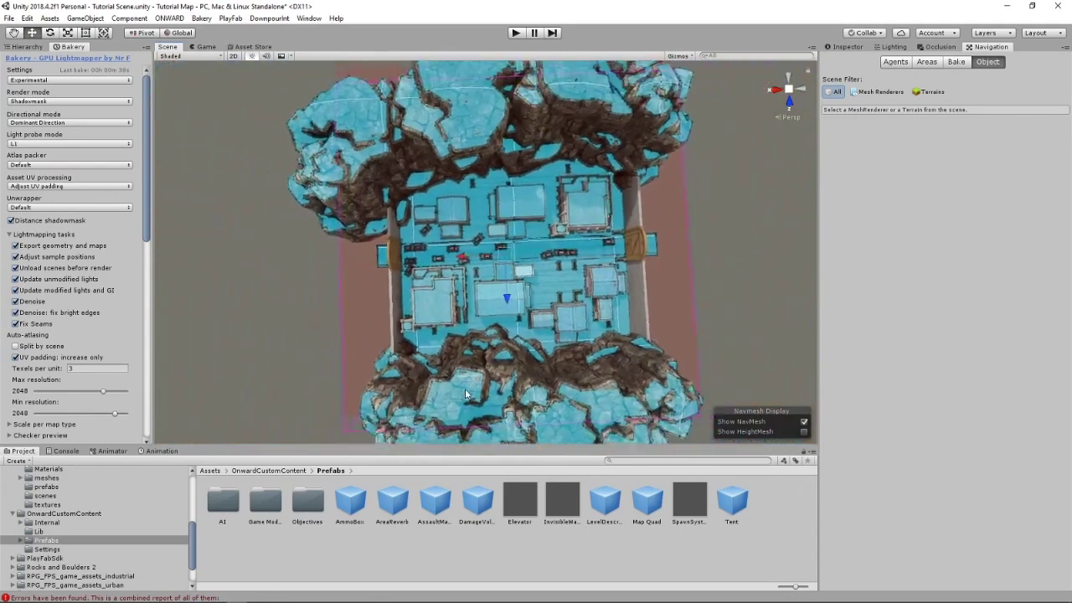
alt+drag(367, 341, 651, 284)
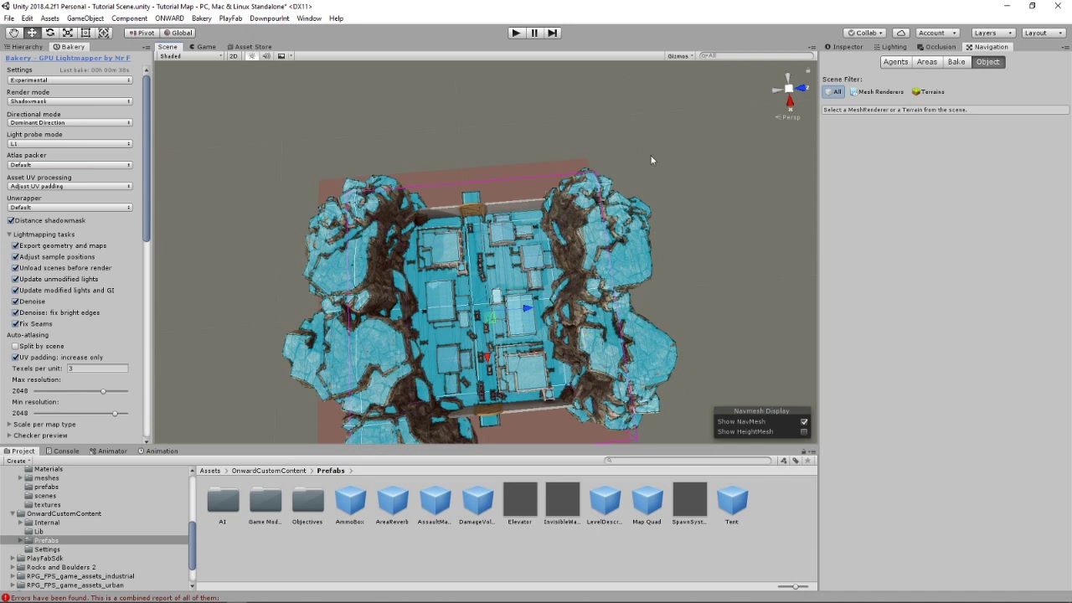
right_drag(651, 159, 582, 256)
scroll(583, 256, up, 12)
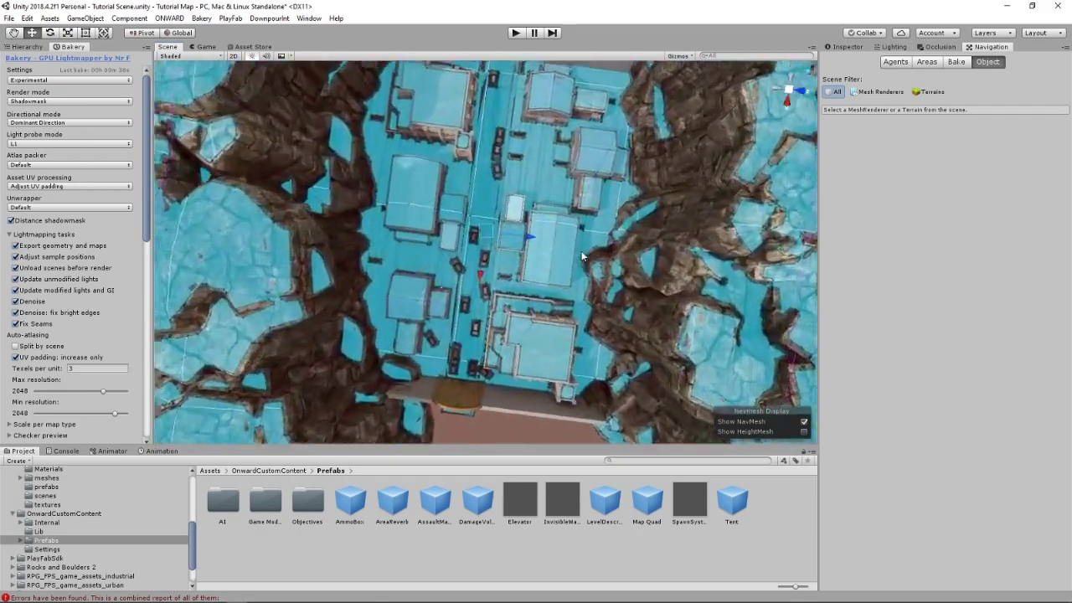
scroll(582, 256, up, 5)
alt+drag(581, 257, 369, 36)
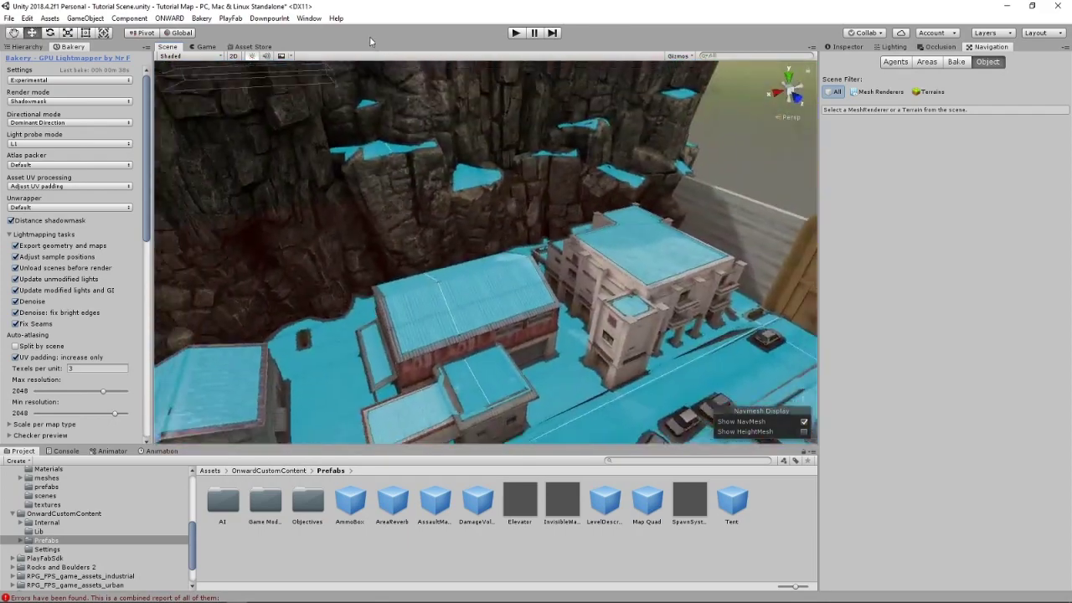
scroll(428, 173, down, 12)
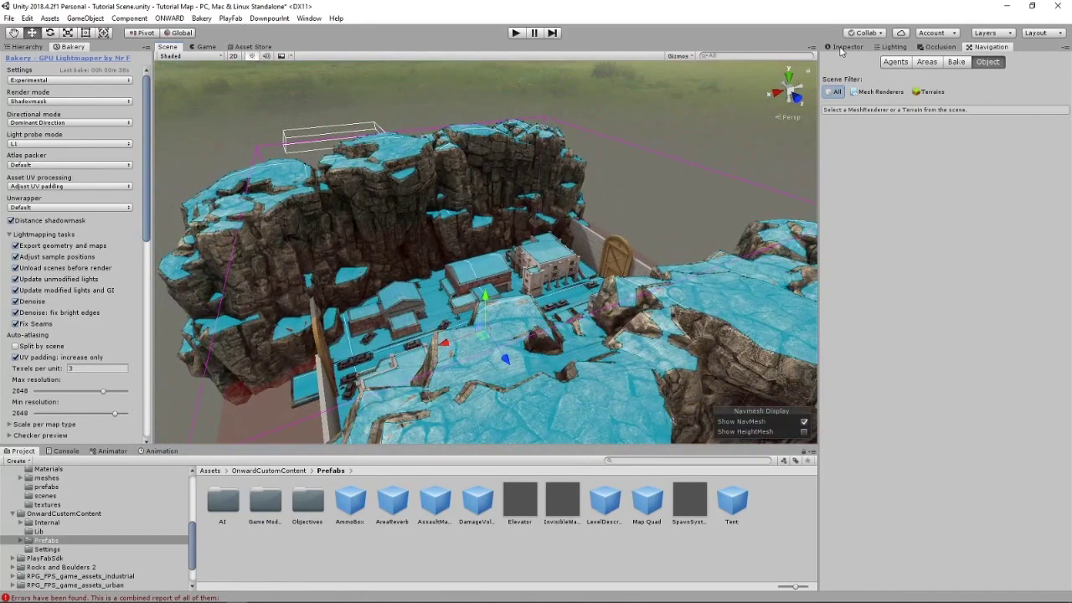
click(842, 49)
Step: Try a Level Size of 50 on the Map Quad and restore it to 100
click(954, 169)
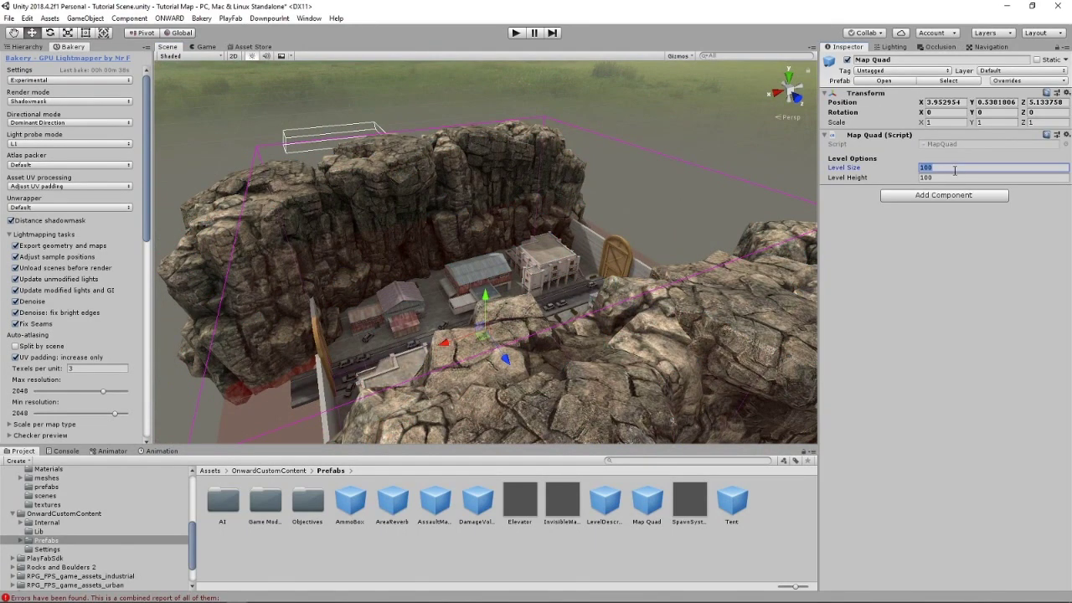
text(50)
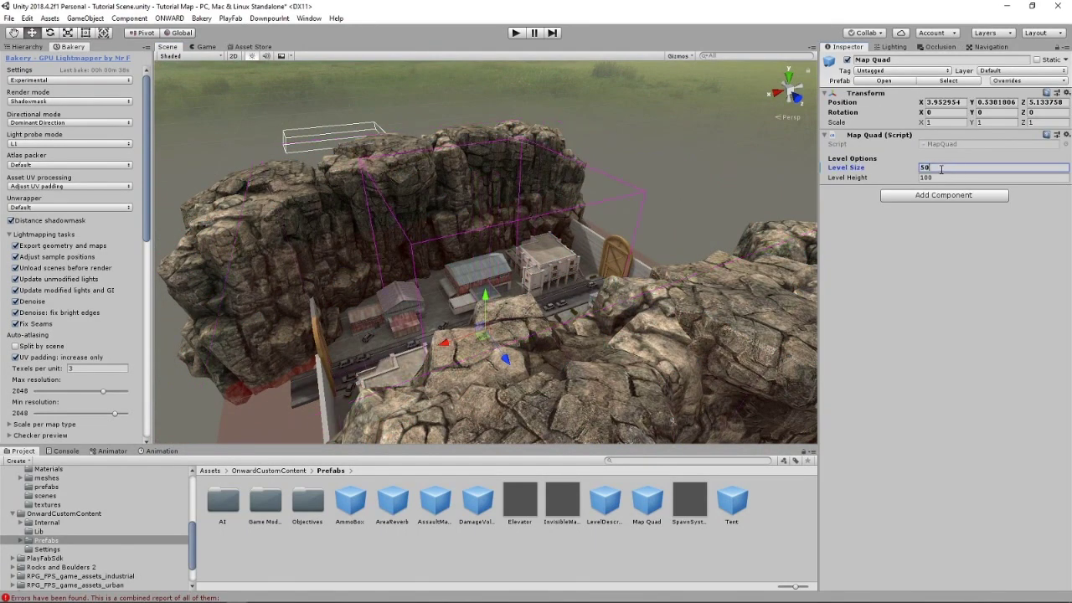
key(BackSpace)
key(BackSpace)
text(100)
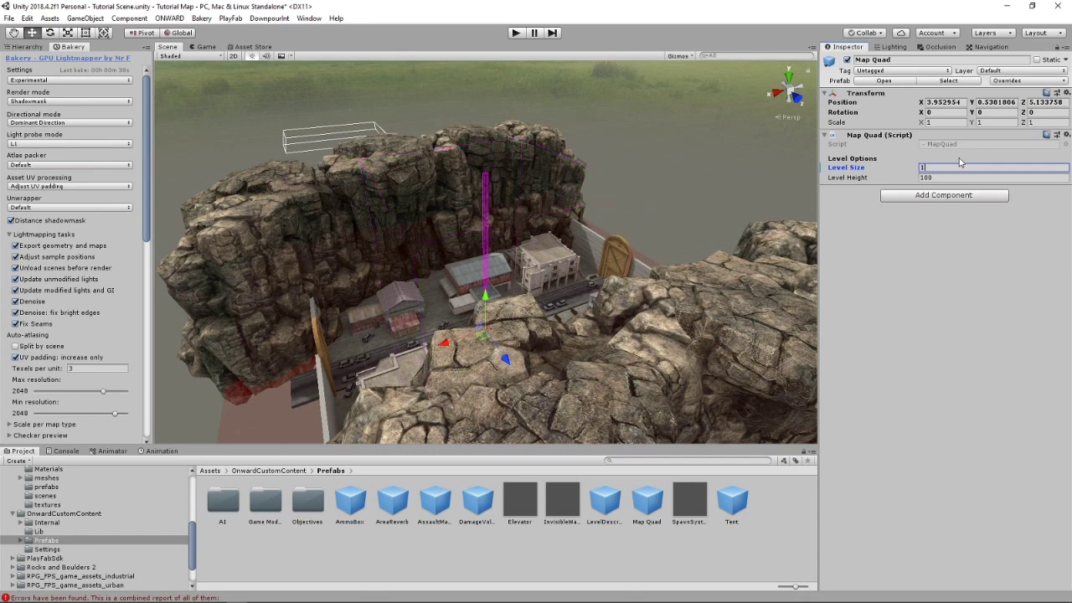
Step: Set the Map Quad's Level Height to 50 and raise the quad to a Y position of 1.2
click(949, 177)
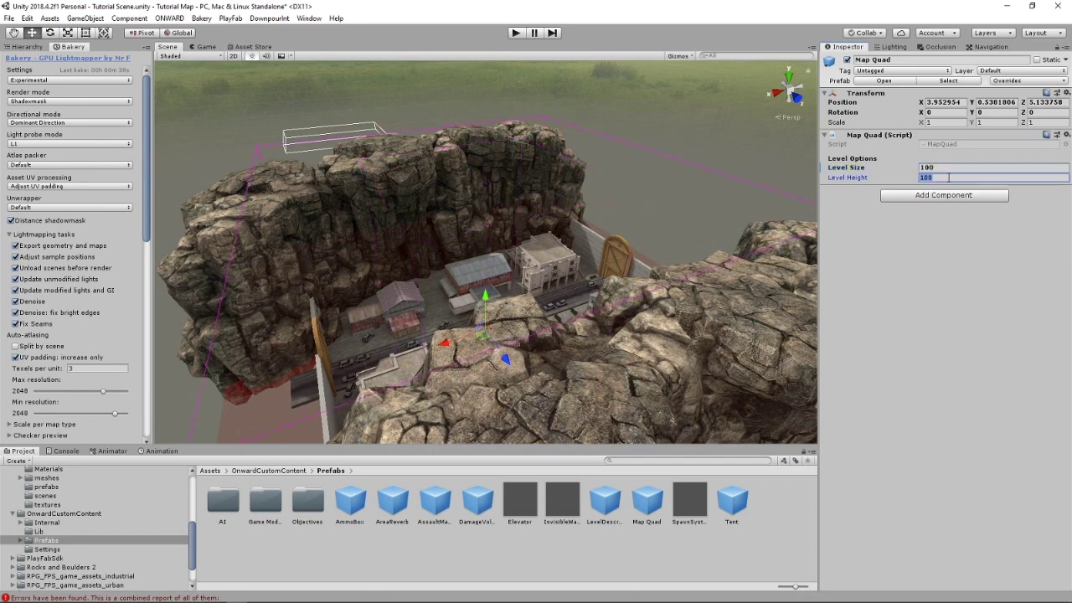
text(50)
key(w)
right_drag(521, 160, 481, 201)
mouse_move(562, 255)
mouse_down()
mouse_move(561, 277)
mouse_move(563, 259)
mouse_up()
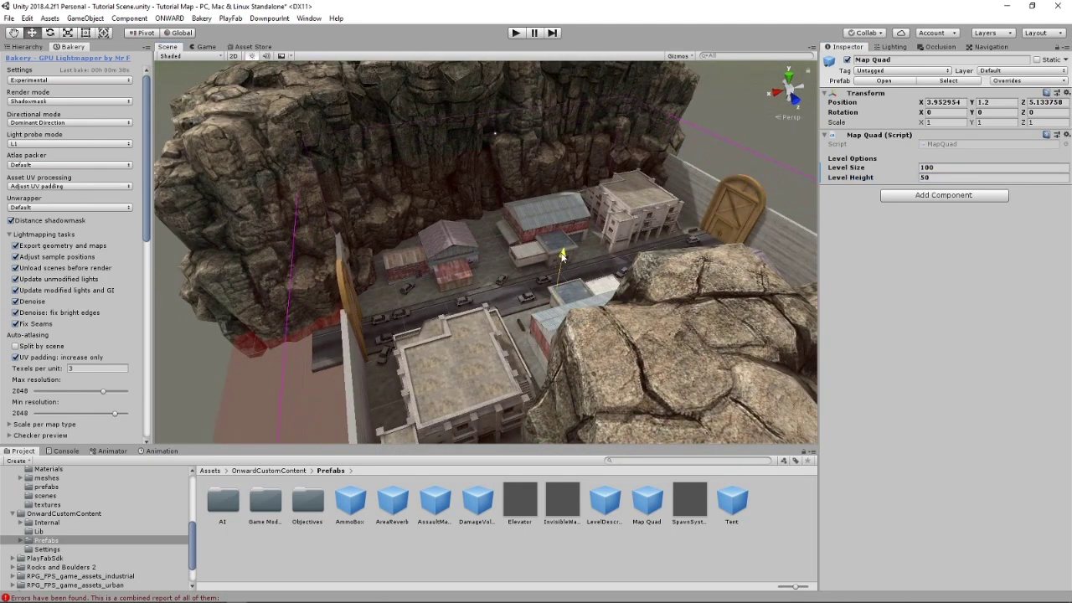
Step: Place the LevelDescriptor prefab in the town and set its Default Reverb Preset to Off
key(w)
right_drag(418, 191, 480, 436)
key(s)
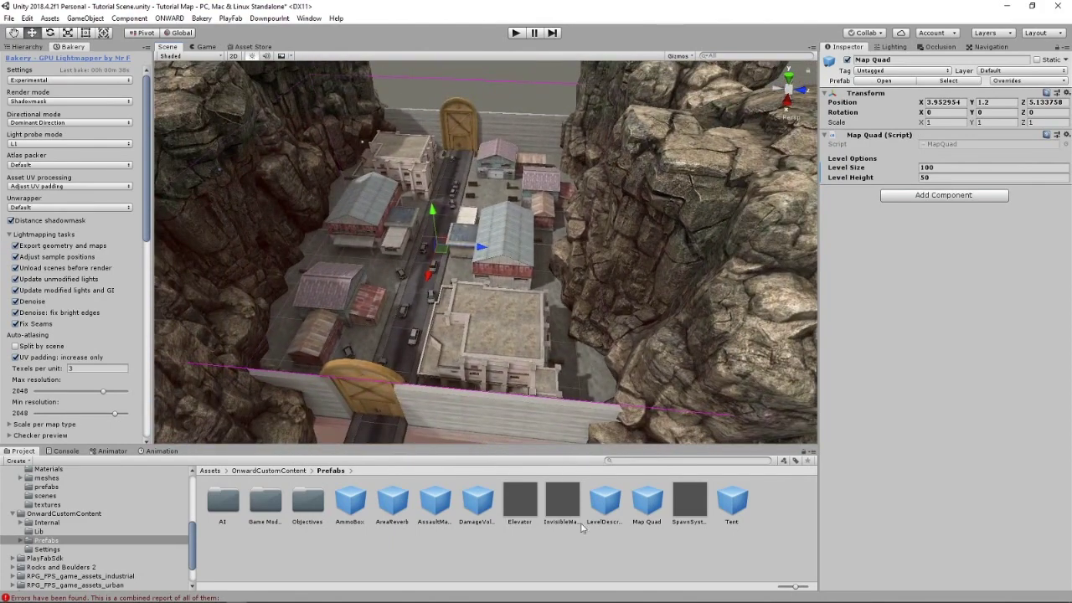
drag(607, 502, 497, 285)
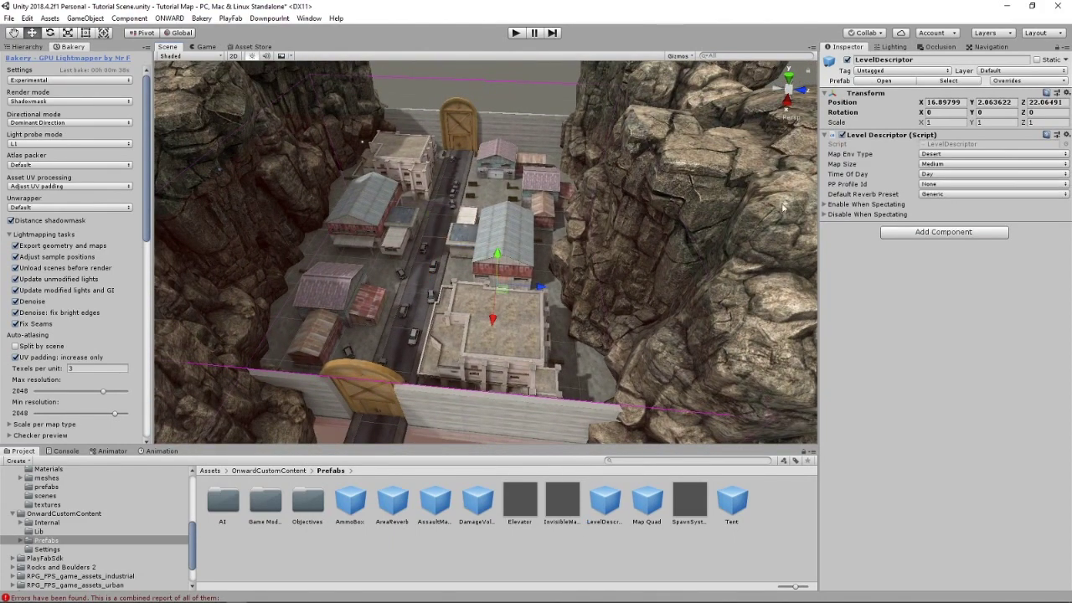
click(956, 197)
click(944, 205)
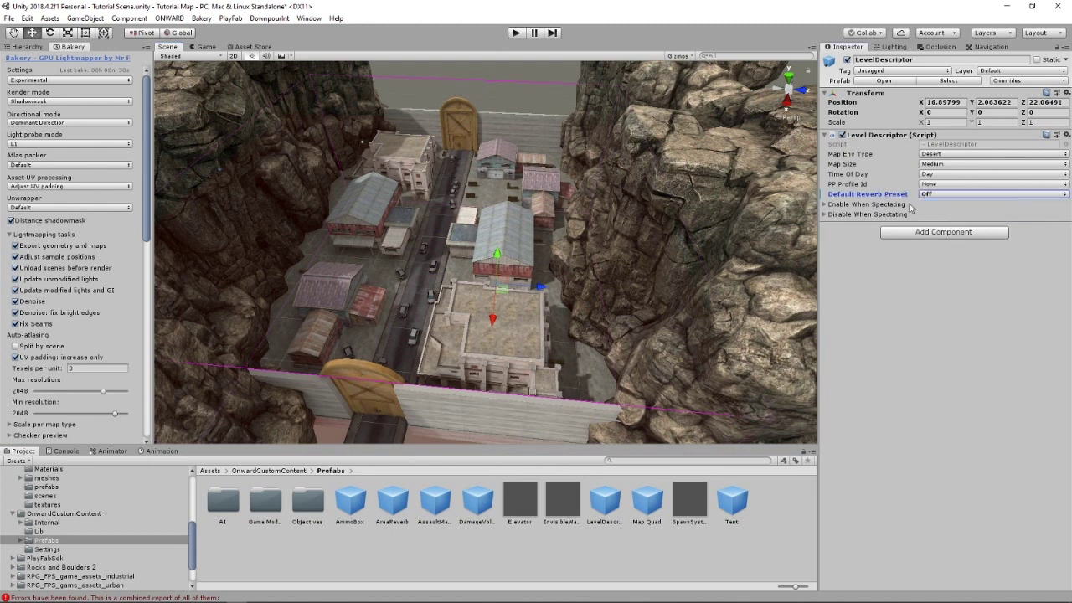
Step: Set the LevelDescriptor's Map Env Type to Industrial and its Map Size to Small
click(1004, 155)
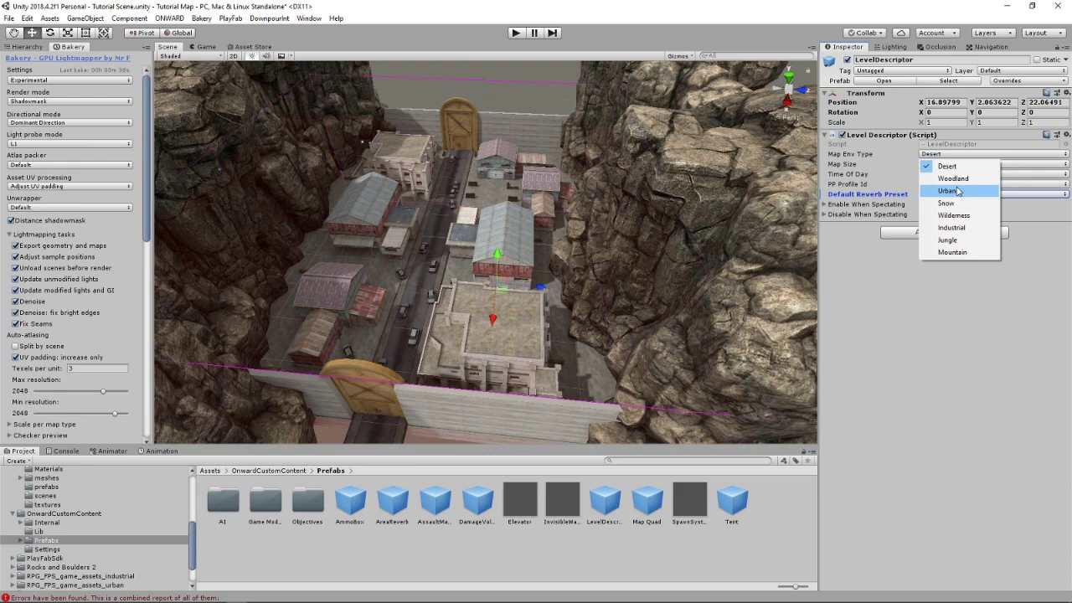
click(954, 228)
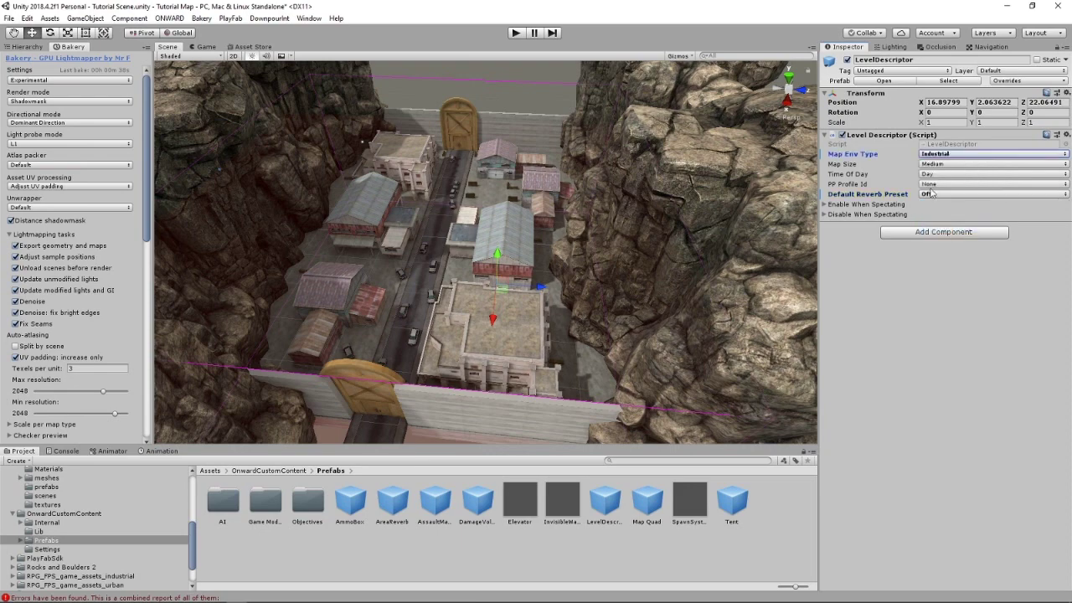
right_drag(626, 195, 654, 134)
mouse_move(602, 315)
right_down()
mouse_move(586, 318)
mouse_move(581, 297)
mouse_move(563, 288)
mouse_move(569, 331)
mouse_move(692, 322)
mouse_move(599, 306)
right_up()
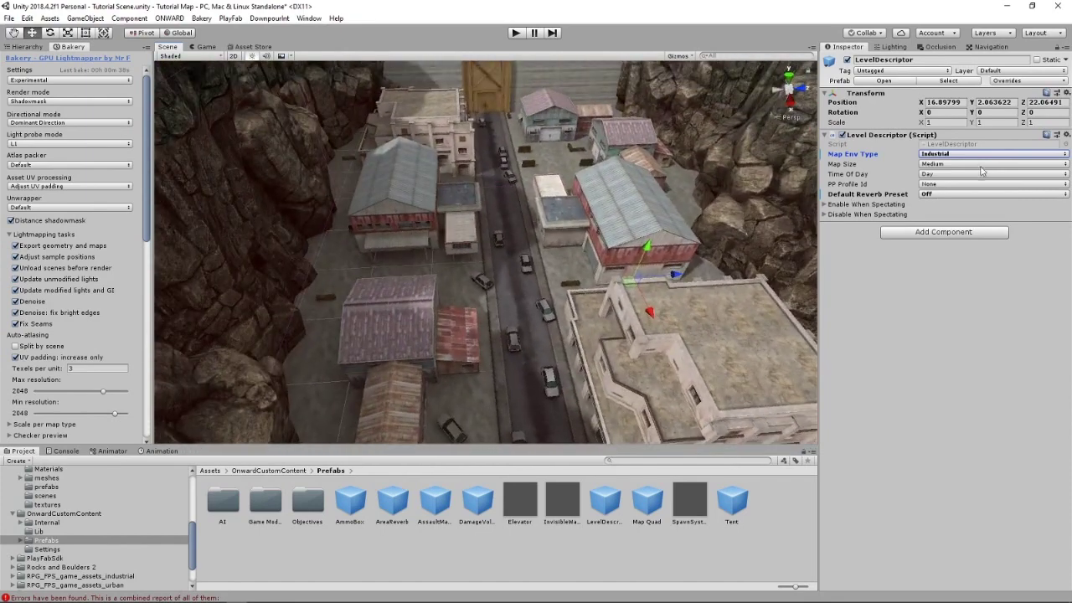
click(954, 164)
click(949, 177)
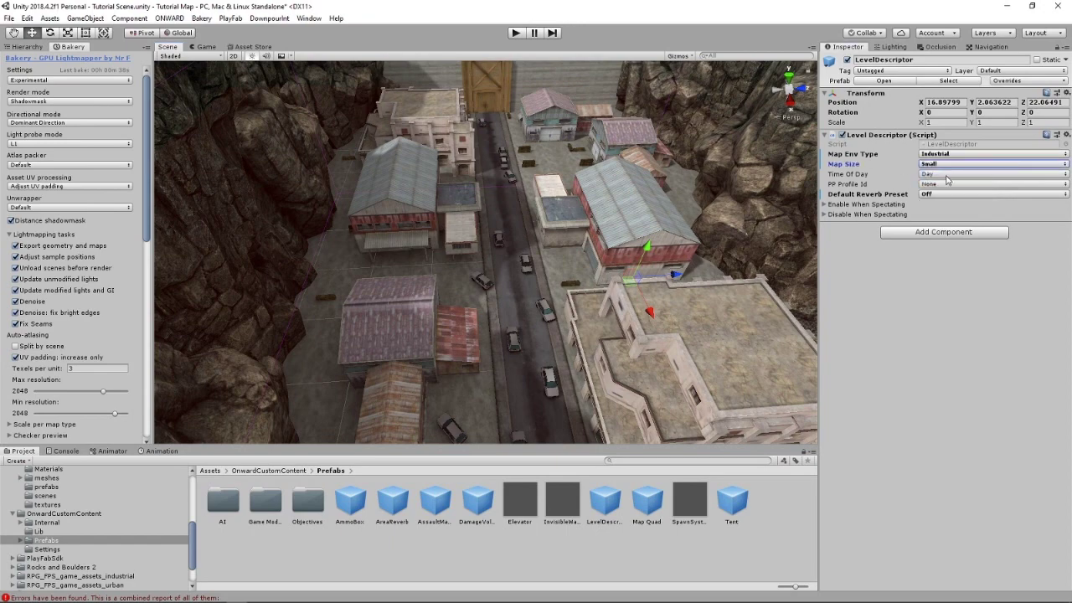
Step: Place an AmmoBox prefab on the concrete floor under the metal building's canopy, beside the corrugated wall
right_drag(486, 248, 625, 275)
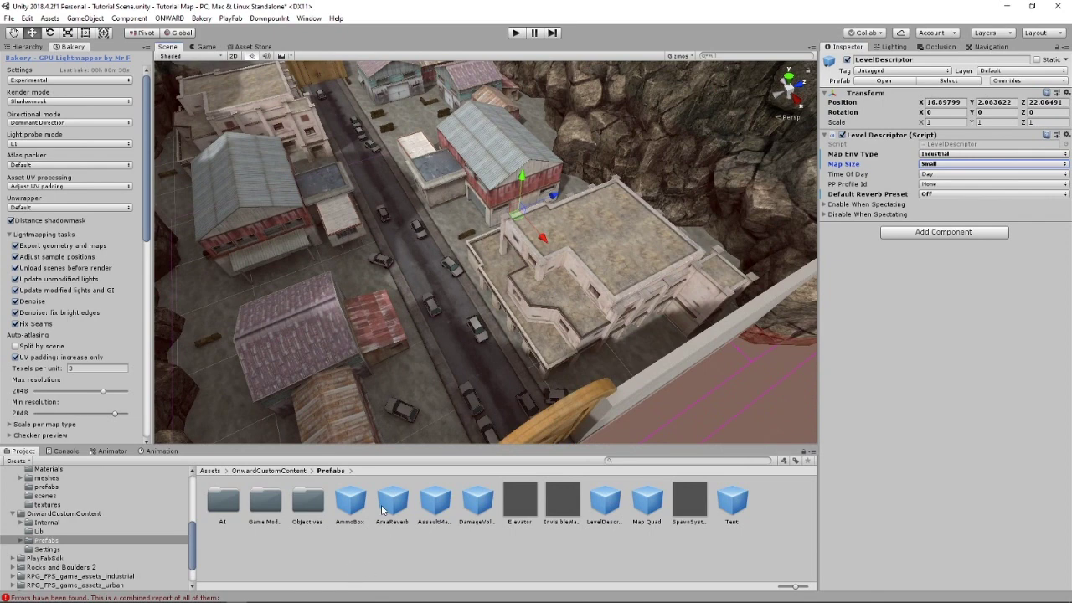
right_drag(513, 277, 528, 345)
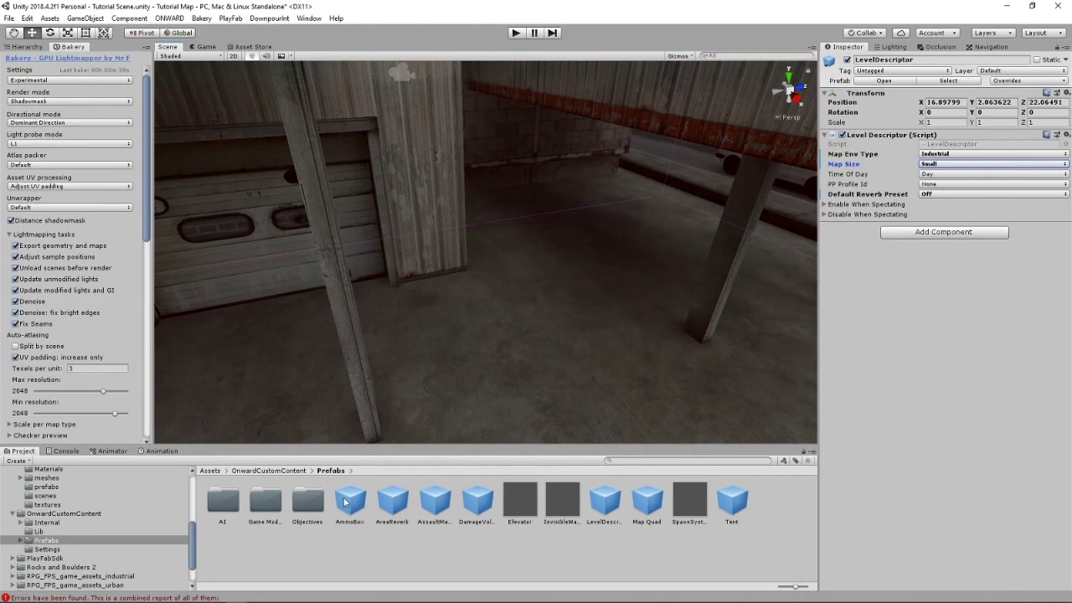
drag(345, 501, 452, 295)
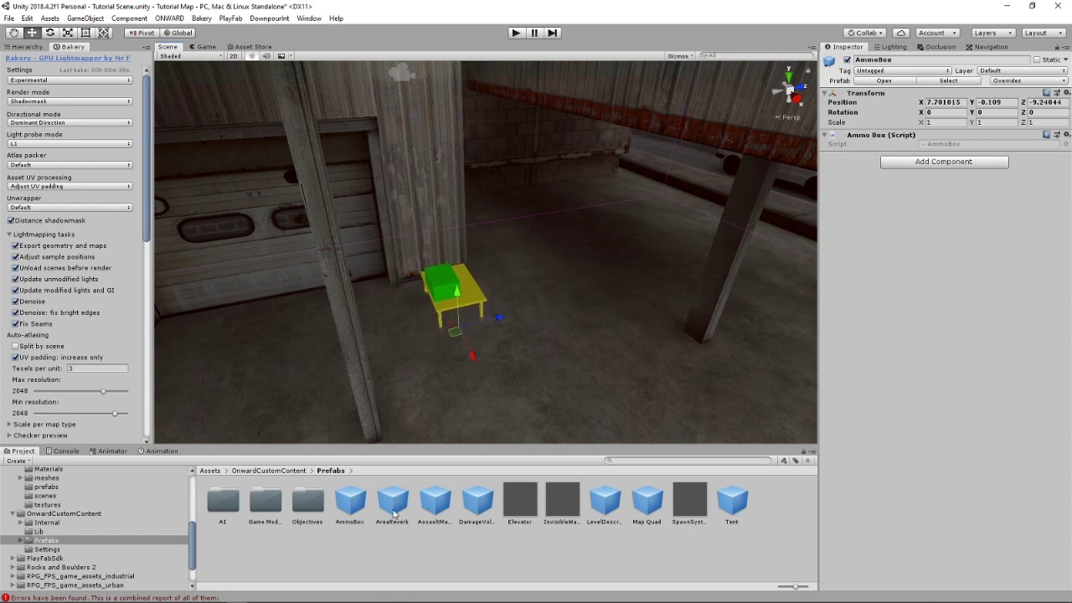
drag(361, 505, 514, 290)
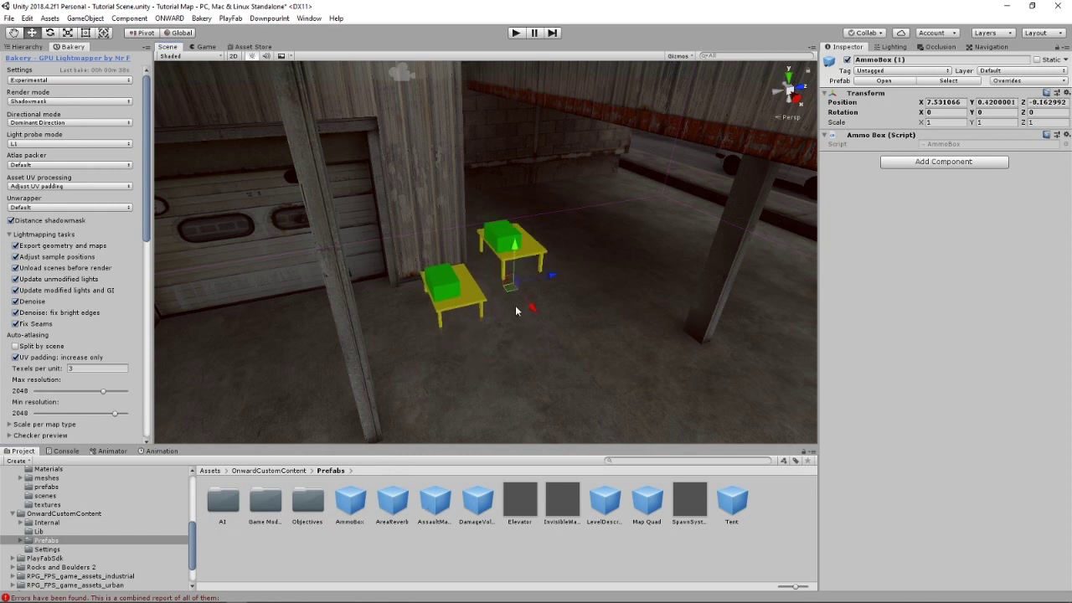
right_drag(520, 299, 411, 247)
key(w)
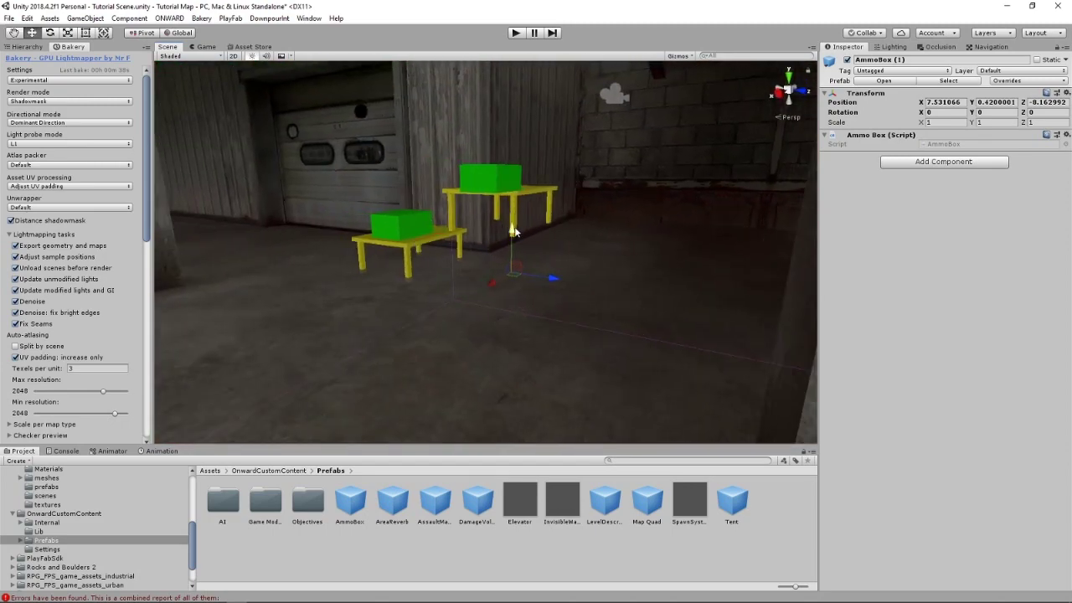
key(Delete)
Step: Place a second AmmoBox prefab on the floor under the stone building's arcade and rotate it -180 degrees about Y
right_drag(504, 200, 573, 281)
key(s)
key(w)
key(s)
key(w)
key(w)
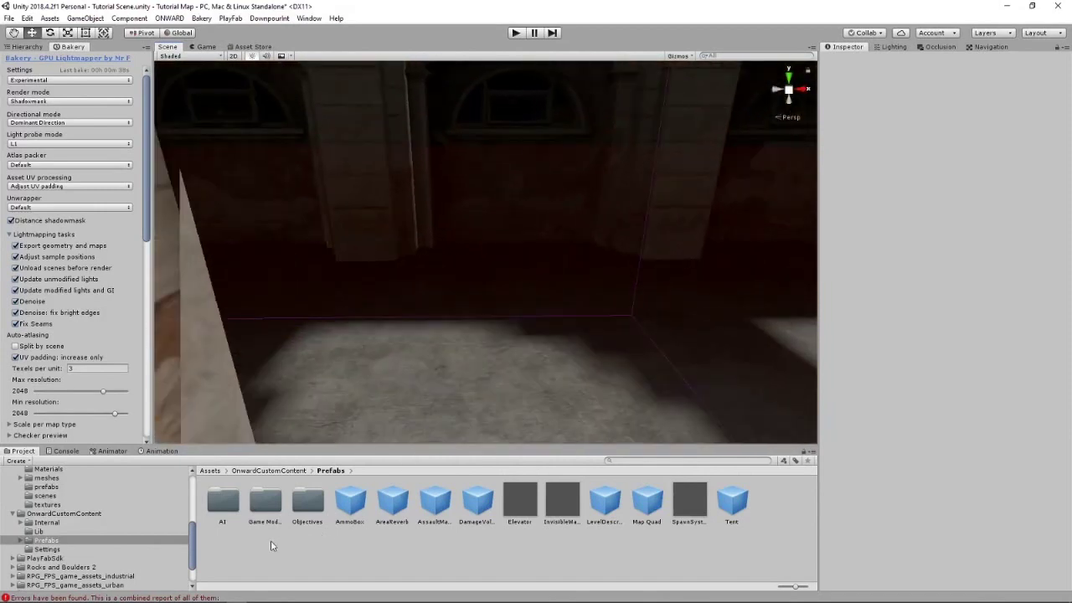
drag(357, 502, 589, 332)
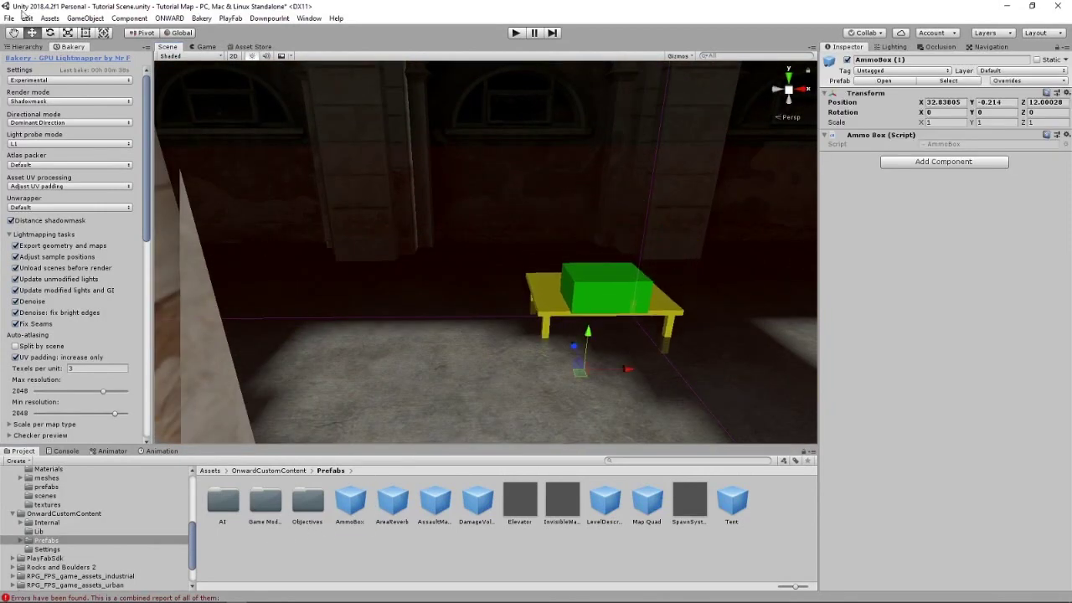
click(50, 32)
drag(612, 387, 796, 402)
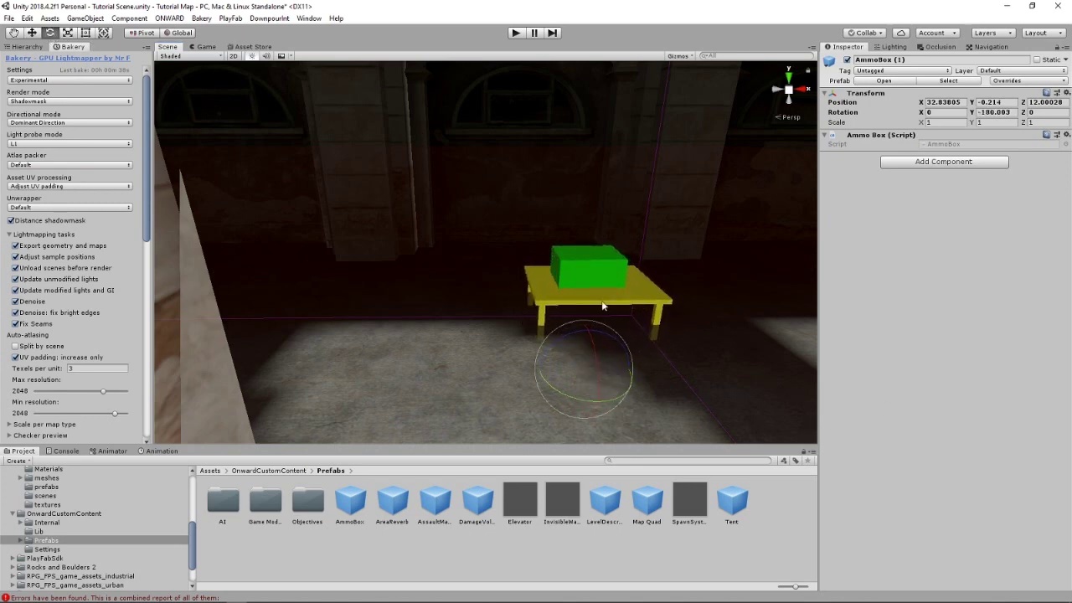
Step: Select both ammo boxes, duplicate them, and move the copies along X to the other side of the street
click(406, 387)
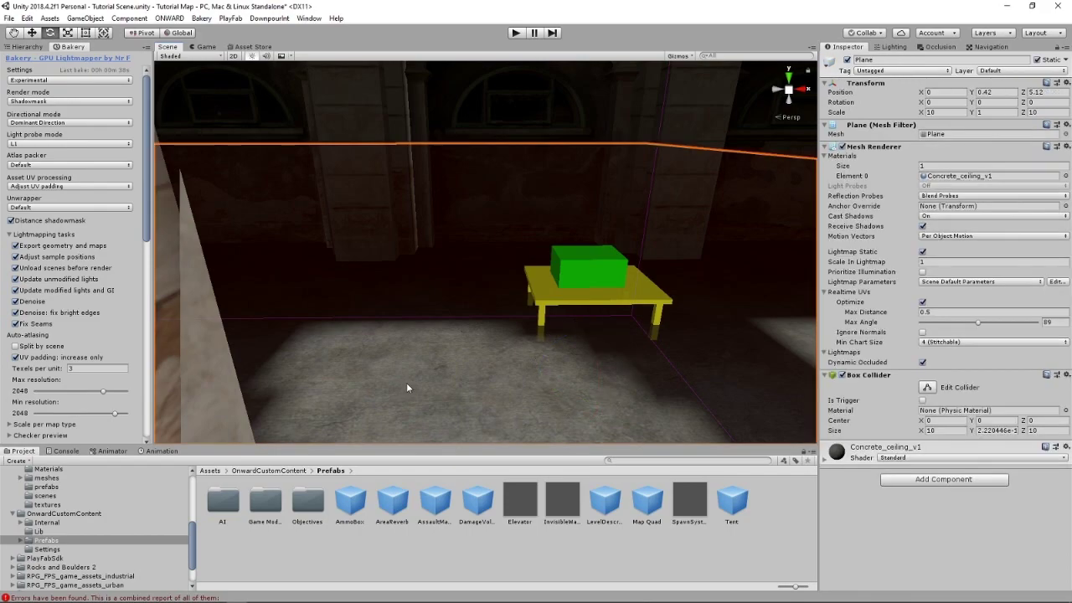
scroll(407, 387, down, 10)
right_drag(553, 362, 271, 309)
scroll(484, 318, up, 5)
click(269, 311)
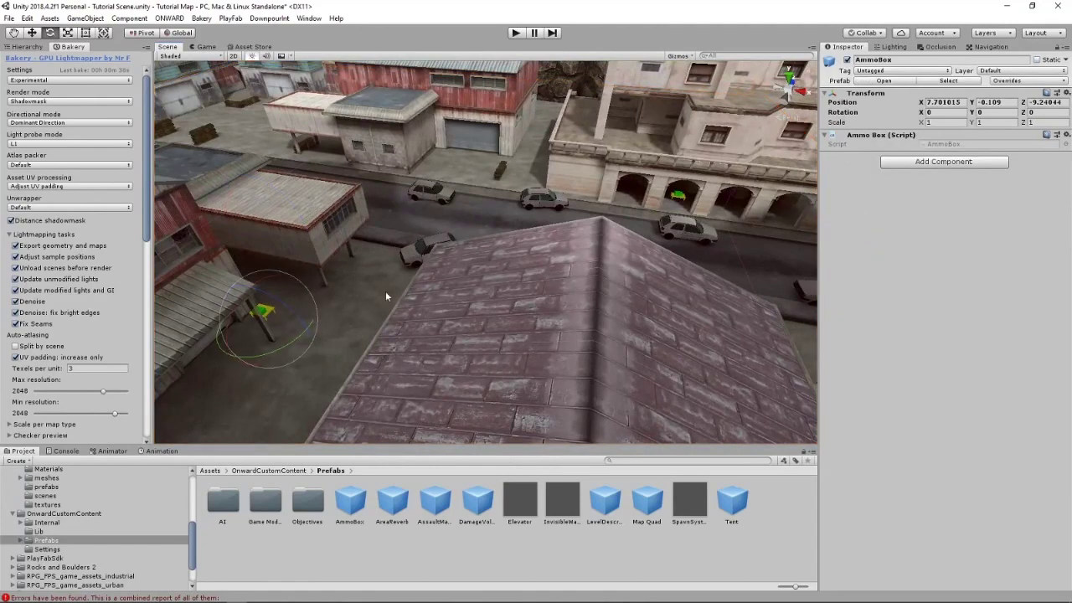
click(32, 33)
shift+click(680, 200)
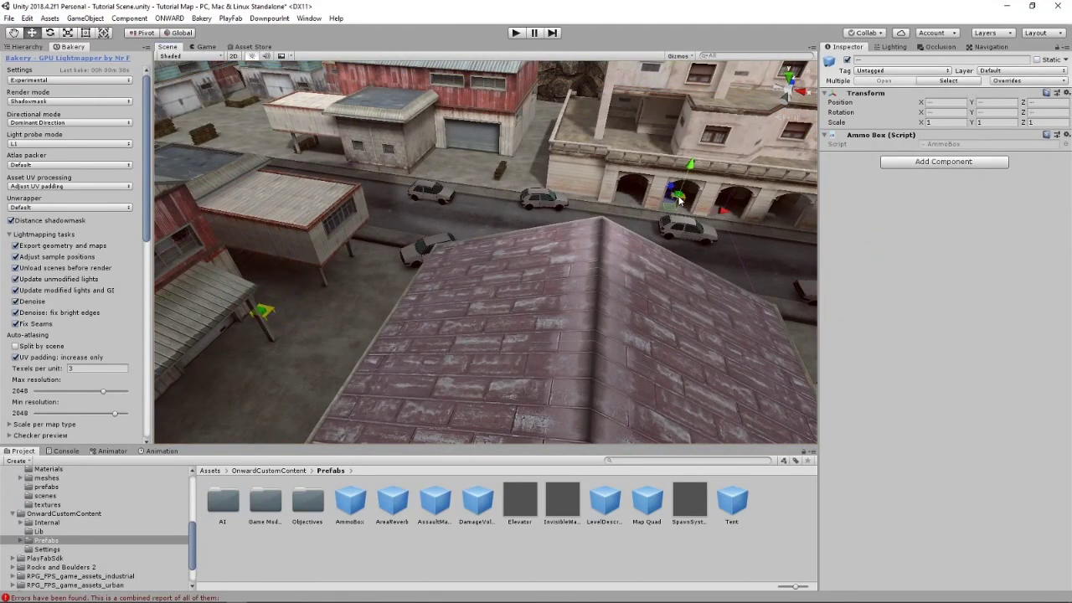
key(ctrl+d)
drag(725, 211, 320, 181)
right_drag(320, 182, 590, 306)
Step: Adjust the canopy ammo box's copy along X to -18.52, onto the open ground between the stone and metal buildings
click(529, 220)
scroll(548, 253, down, 5)
drag(548, 252, 612, 257)
scroll(610, 258, up, 9)
scroll(590, 254, up, 5)
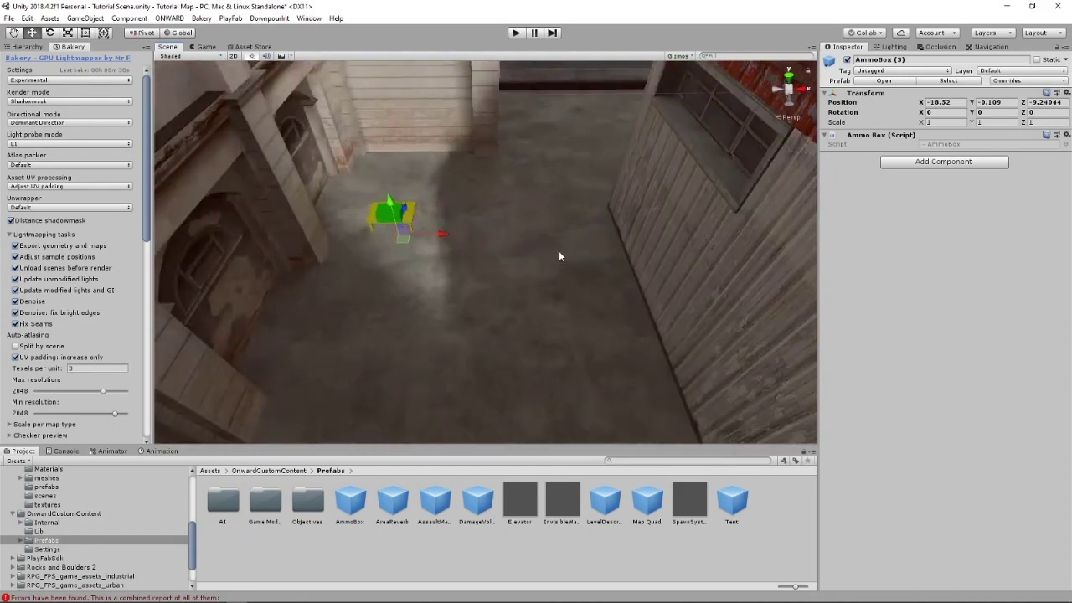
Step: Place a SpawnSystem prefab in the gap between the cliff and the large flat-roofed building near the map's end
right_drag(558, 252, 442, 237)
scroll(460, 231, down, 6)
scroll(481, 228, down, 2)
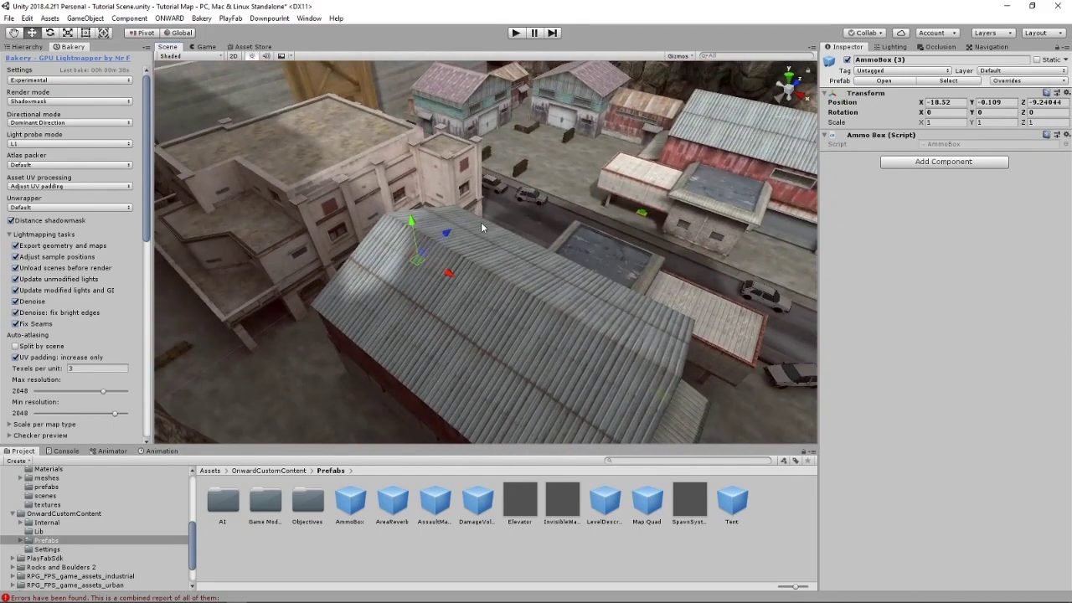
key(d)
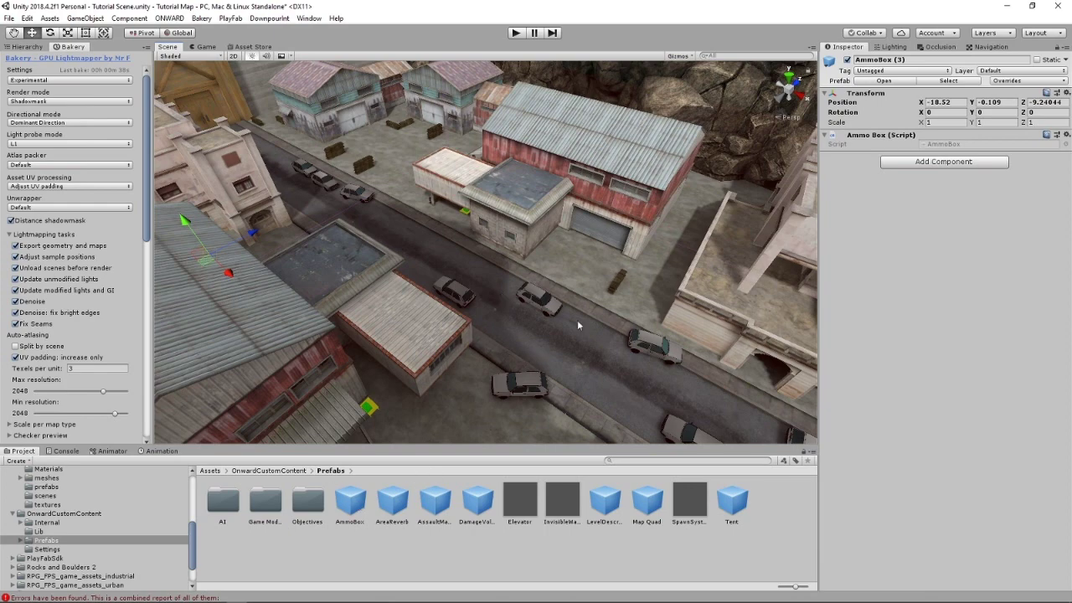
right_drag(578, 325, 485, 268)
scroll(674, 312, down, 5)
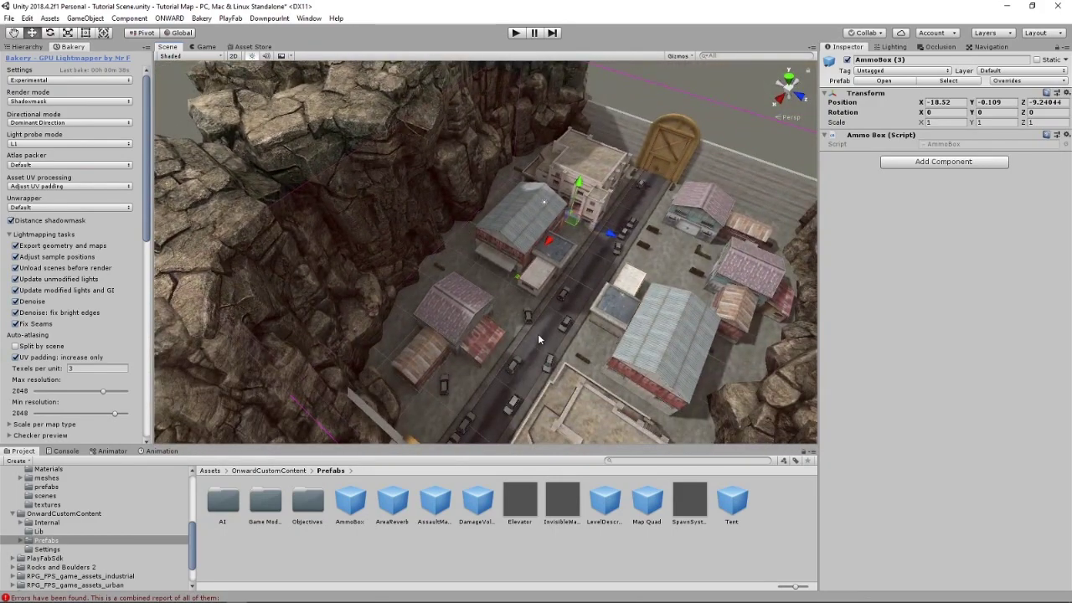
right_drag(598, 329, 632, 336)
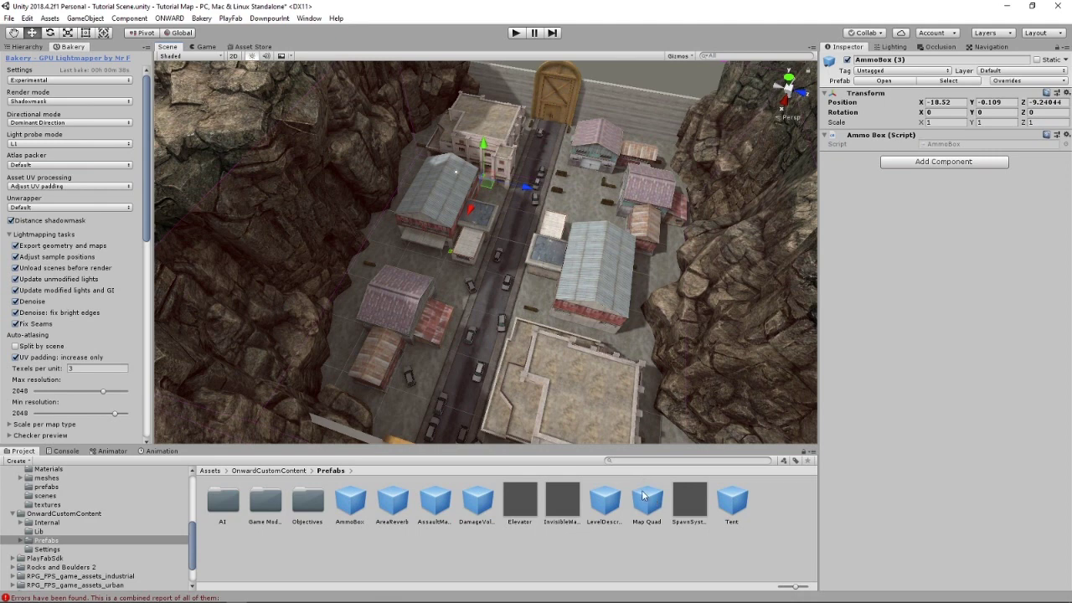
drag(689, 502, 659, 404)
drag(671, 442, 671, 441)
Step: Place two more SpawnSystem prefabs on the opposite side of the street, beside the rusty-roofed shed and behind the grey metal building
right_drag(643, 293, 658, 365)
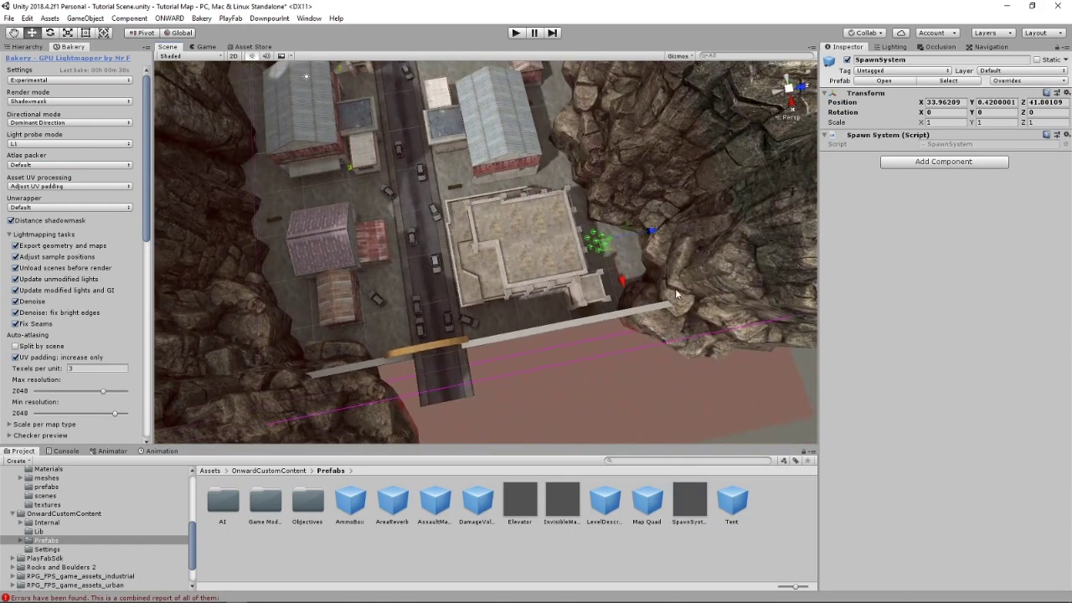
drag(680, 498, 309, 299)
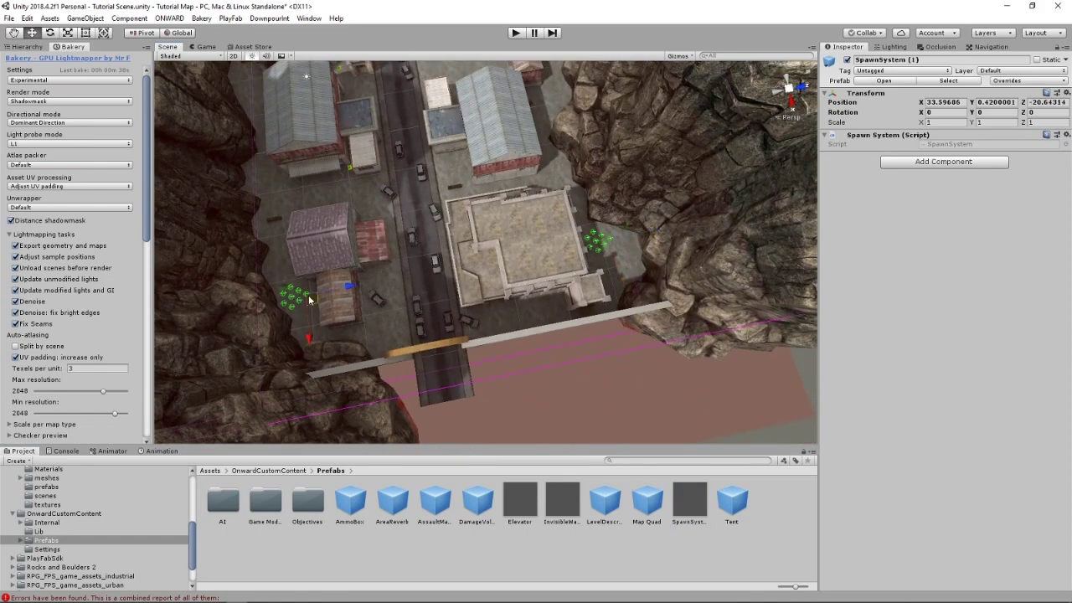
drag(691, 501, 263, 94)
Step: Place a fourth SpawnSystem prefab between the cliff and the purple-roofed buildings near the gate
right_drag(477, 356, 445, 227)
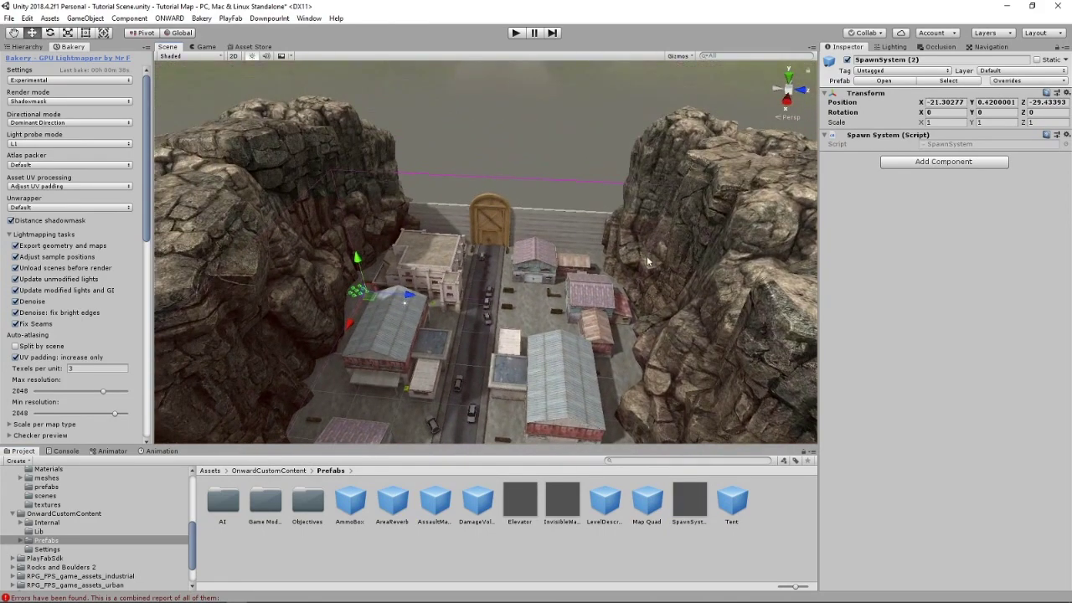
scroll(646, 255, up, 6)
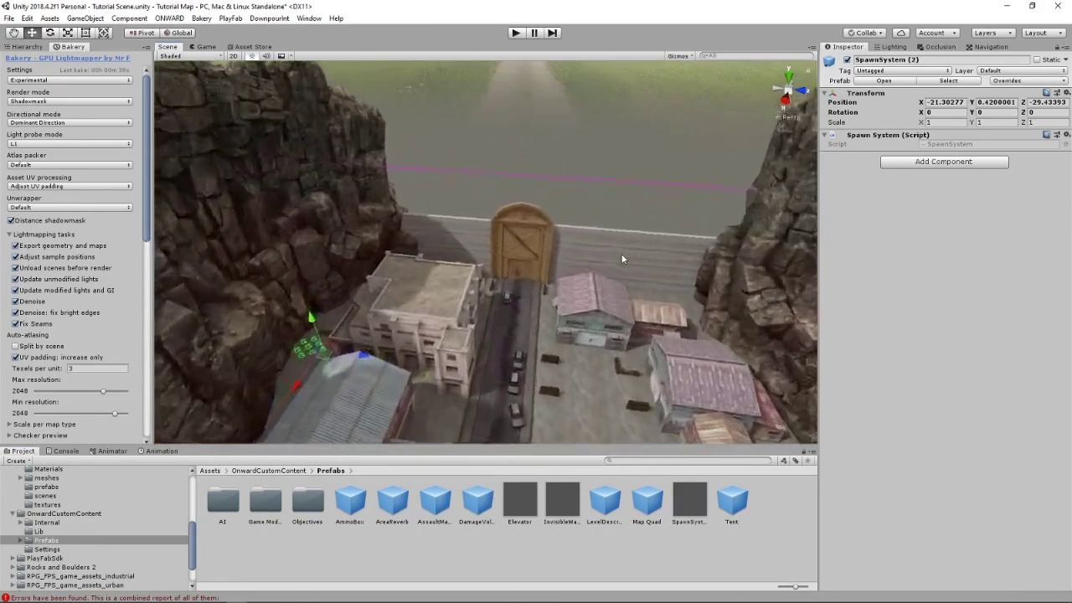
scroll(622, 258, up, 3)
right_drag(519, 241, 364, 339)
scroll(364, 339, down, 3)
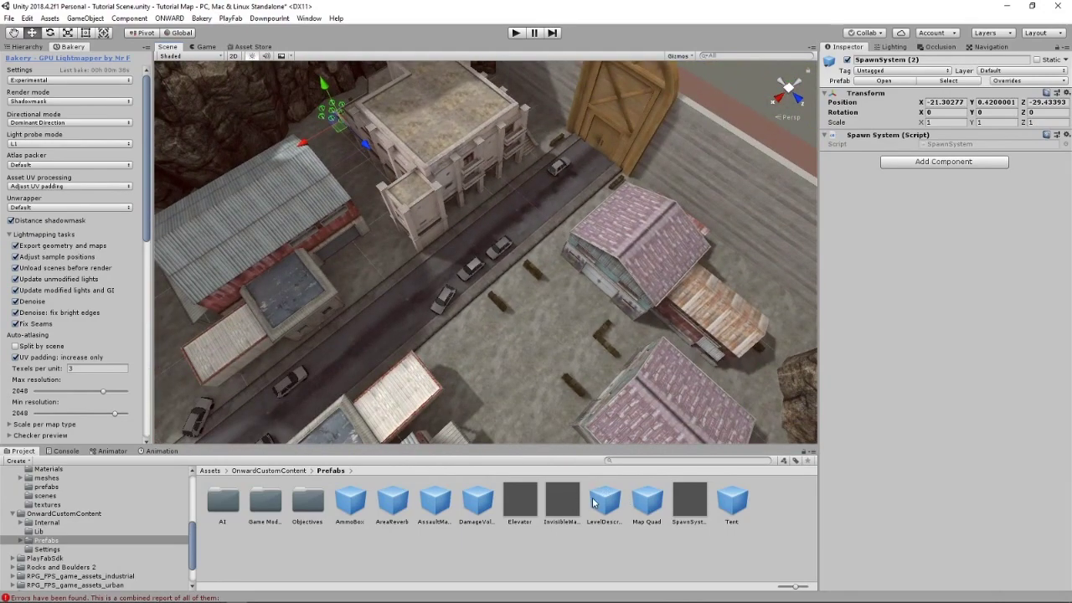
right_drag(664, 353, 684, 378)
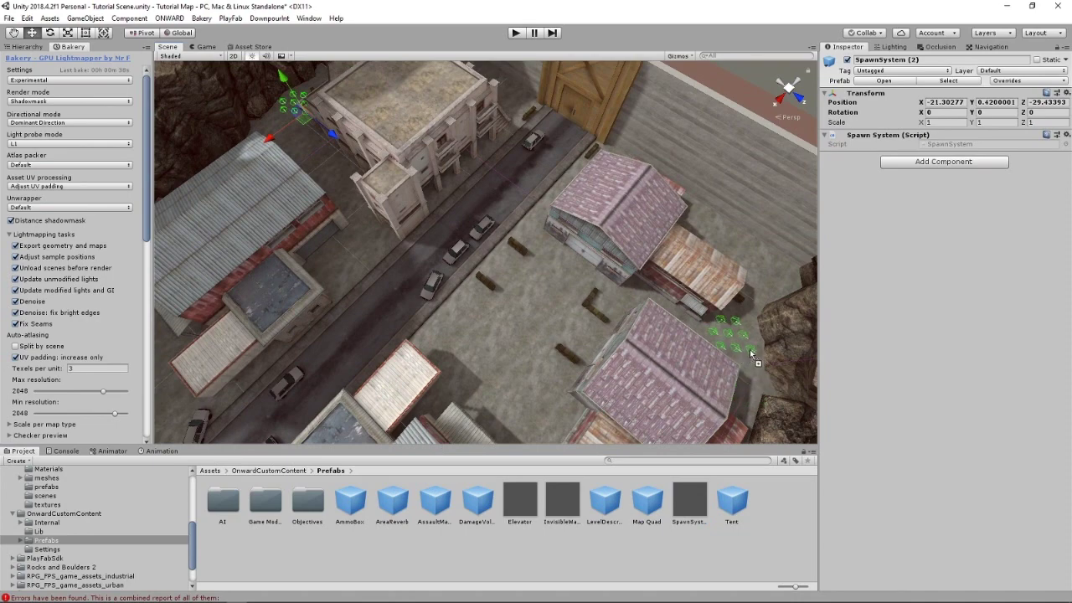
drag(750, 349, 754, 355)
Step: Set SpawnSystem (3)'s Y rotation to 180 and move it along Z to 36.5
right_drag(456, 345, 314, 245)
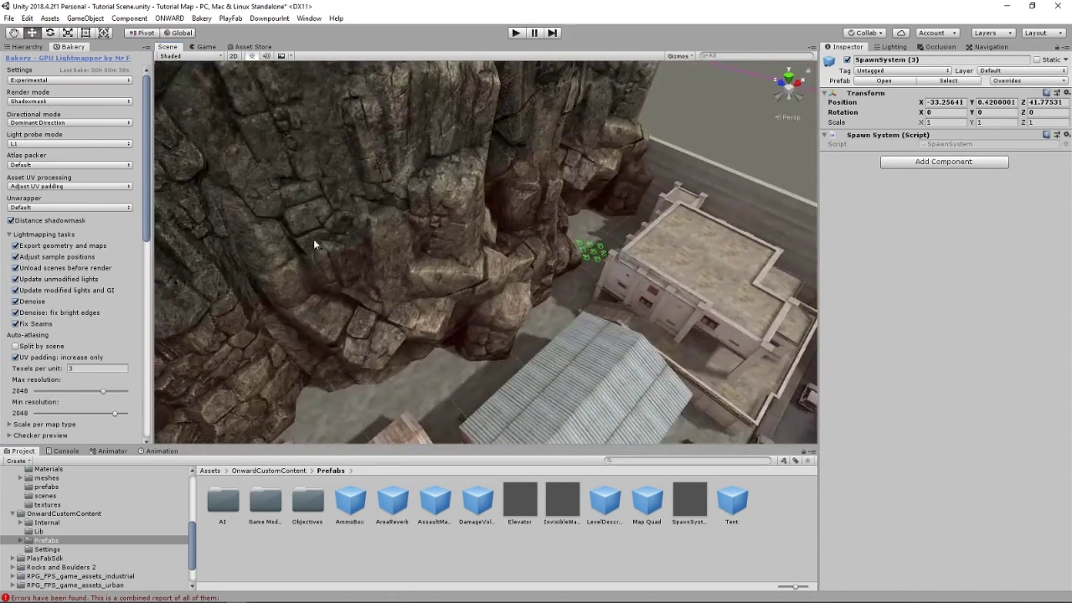
click(32, 47)
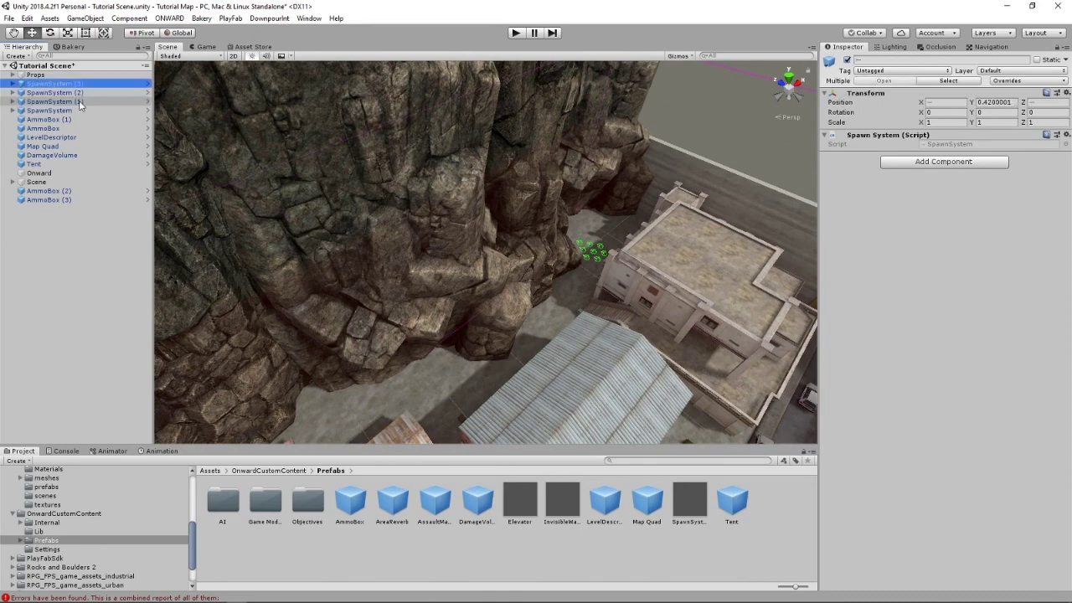
ctrl+click(69, 111)
ctrl+click(70, 111)
ctrl+click(76, 93)
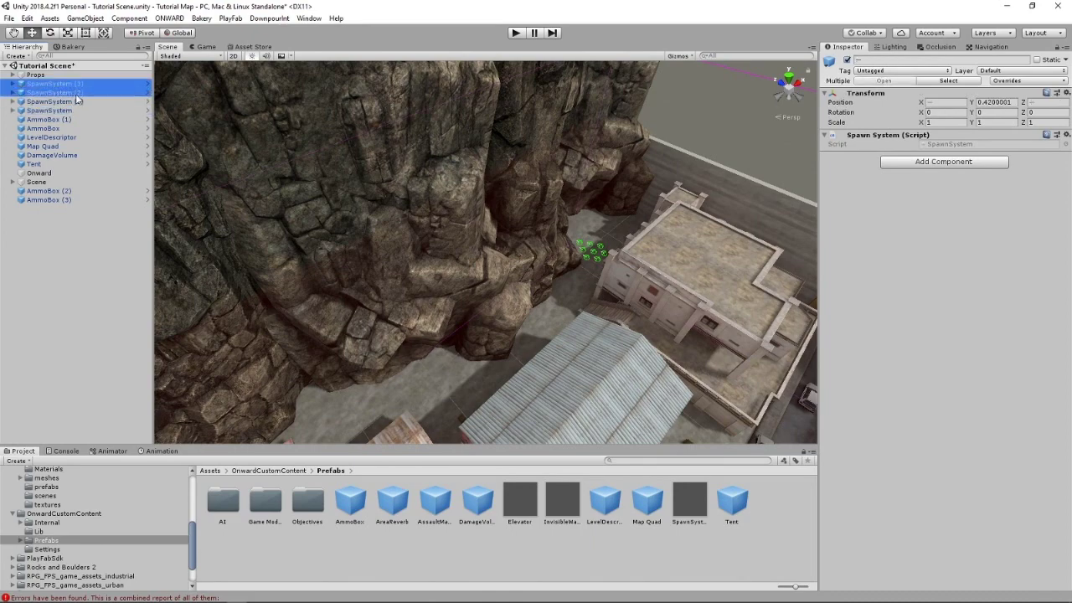
right_drag(370, 197, 461, 254)
alt+drag(460, 252, 451, 252)
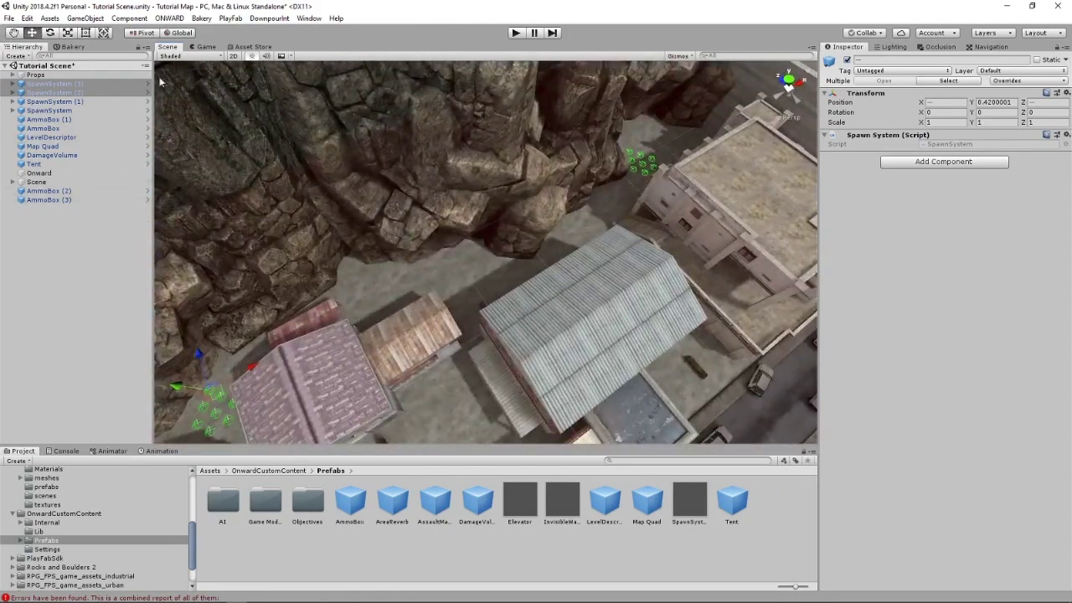
alt+drag(706, 159, 352, 175)
click(50, 84)
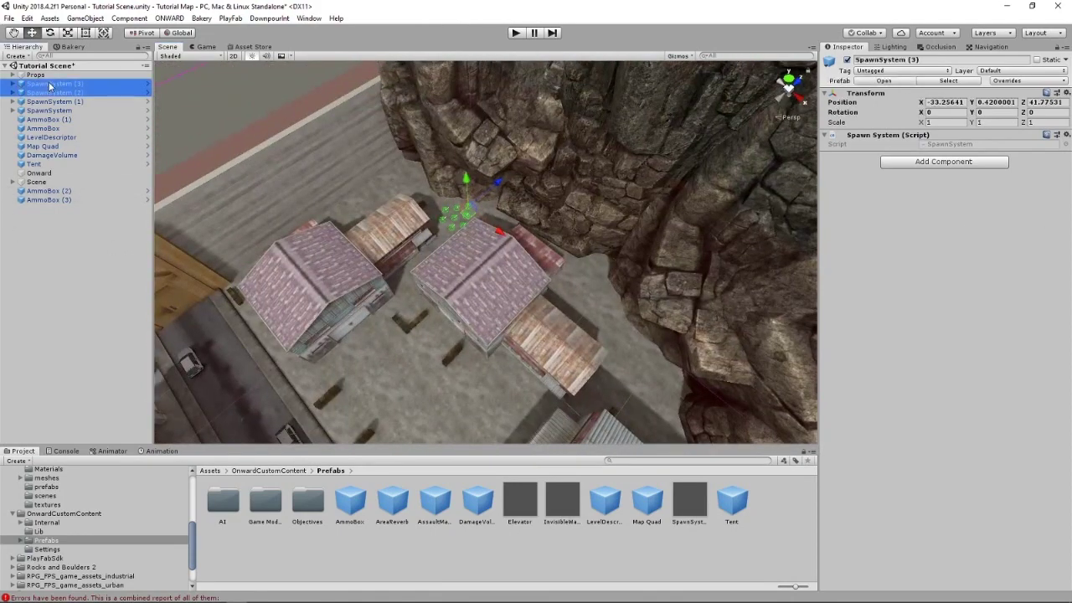
click(995, 112)
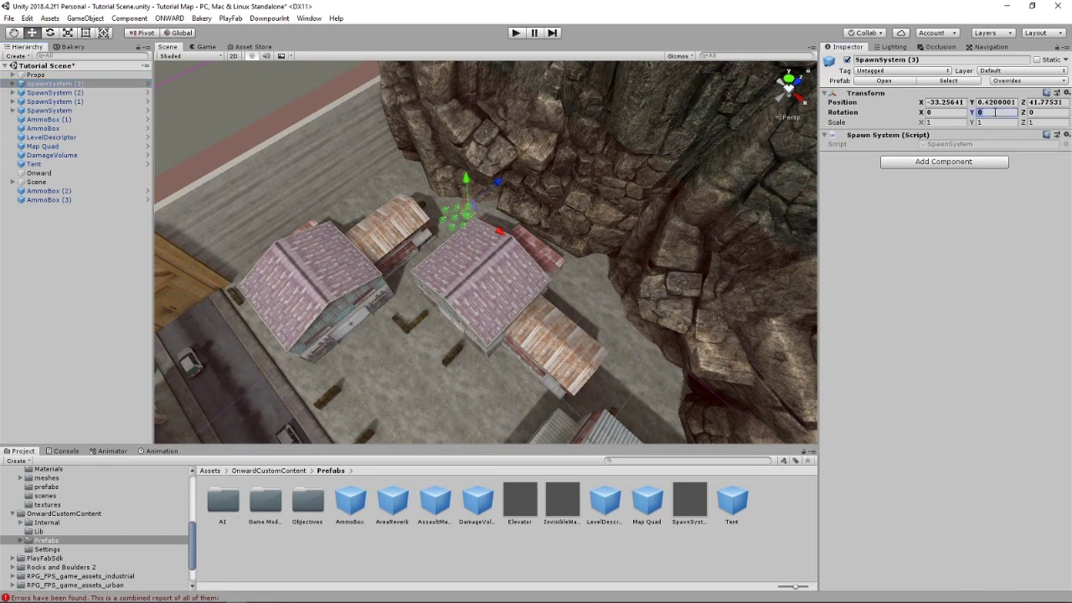
text(180)
drag(499, 182, 475, 204)
Step: Set the first SpawnSystem's Y rotation to 180 and move it to X 36.3, Z 39.82 behind the flat-roofed building
click(122, 103)
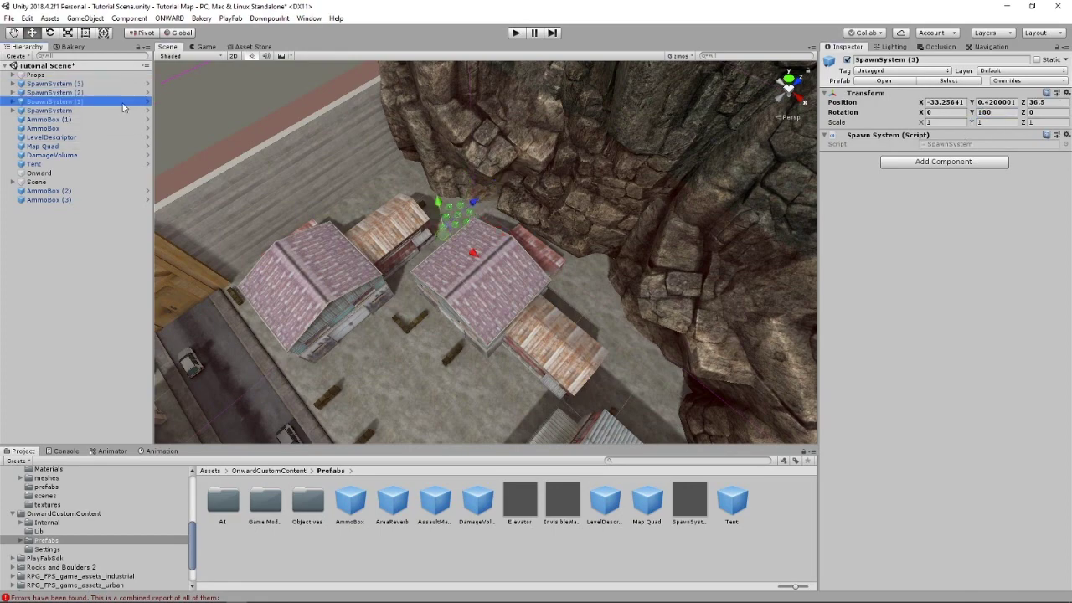
double_click(117, 101)
click(112, 92)
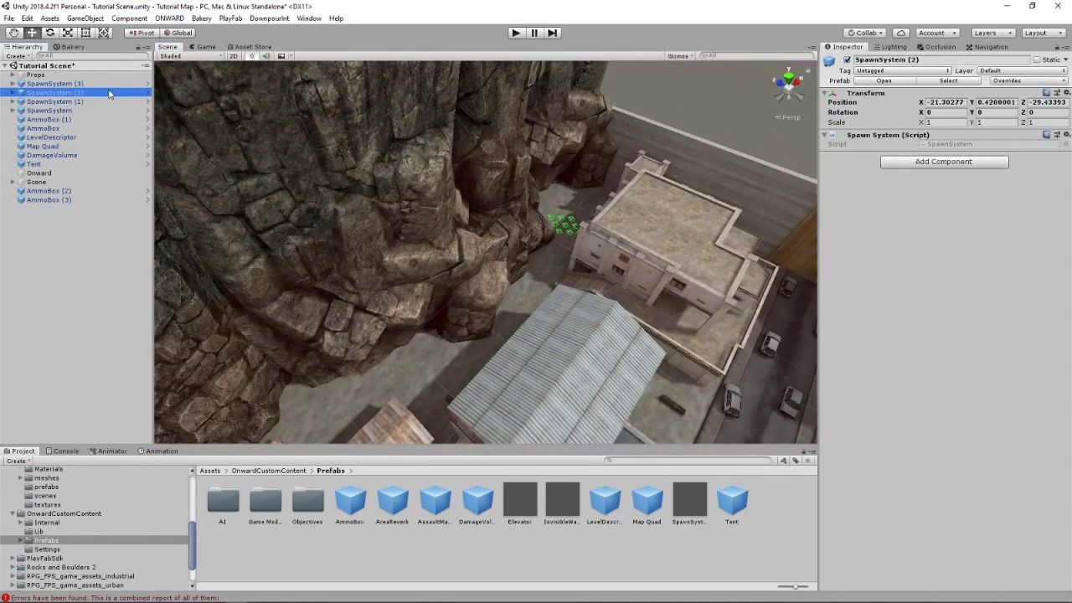
click(105, 109)
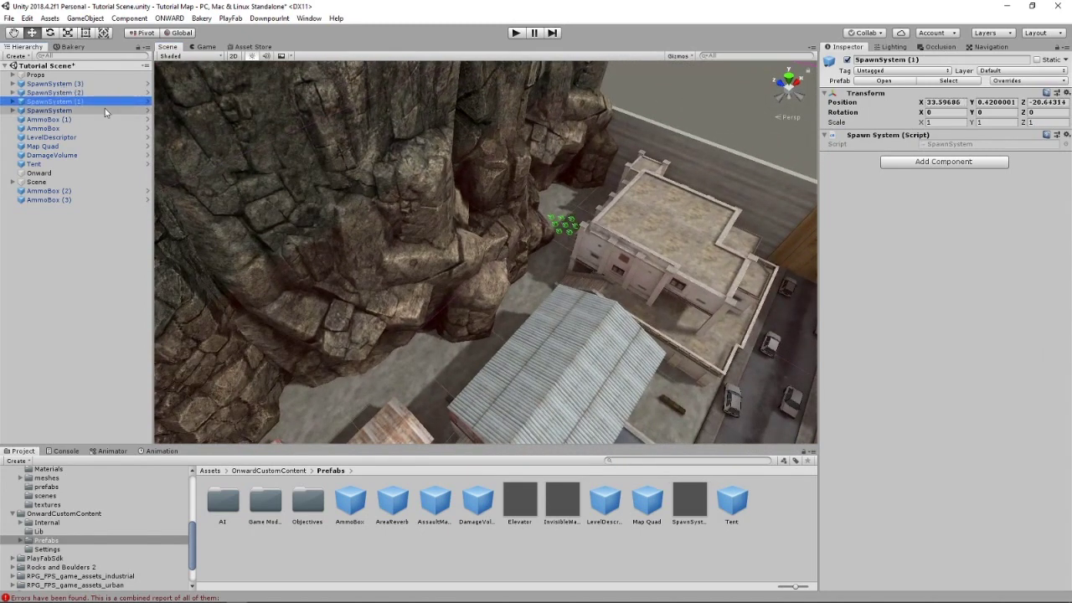
click(988, 113)
text(180)
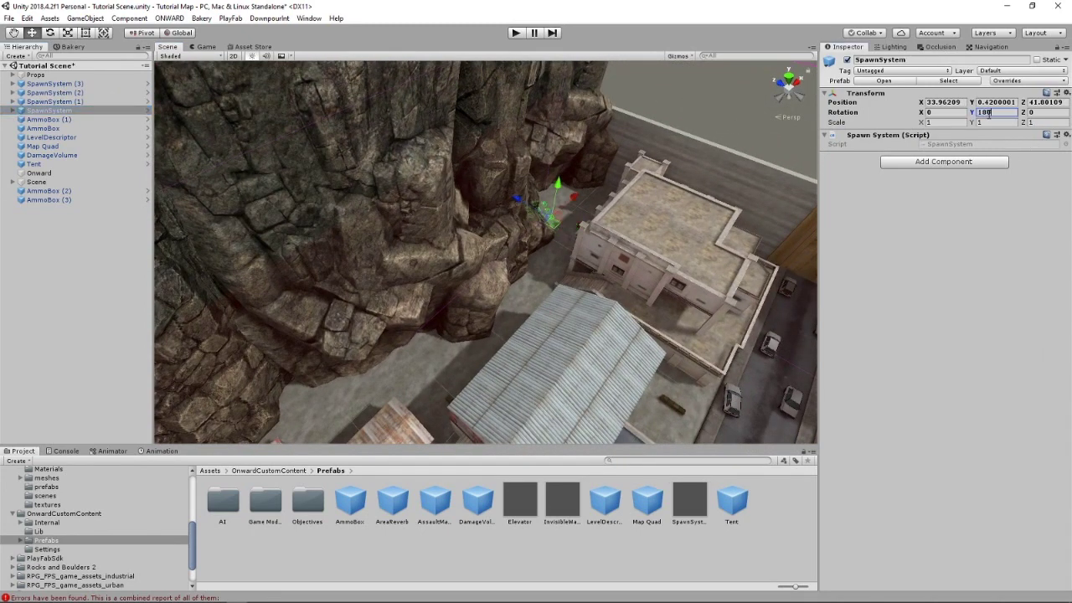
scroll(569, 134, up, 3)
middle_drag(603, 145, 466, 160)
scroll(466, 160, up, 6)
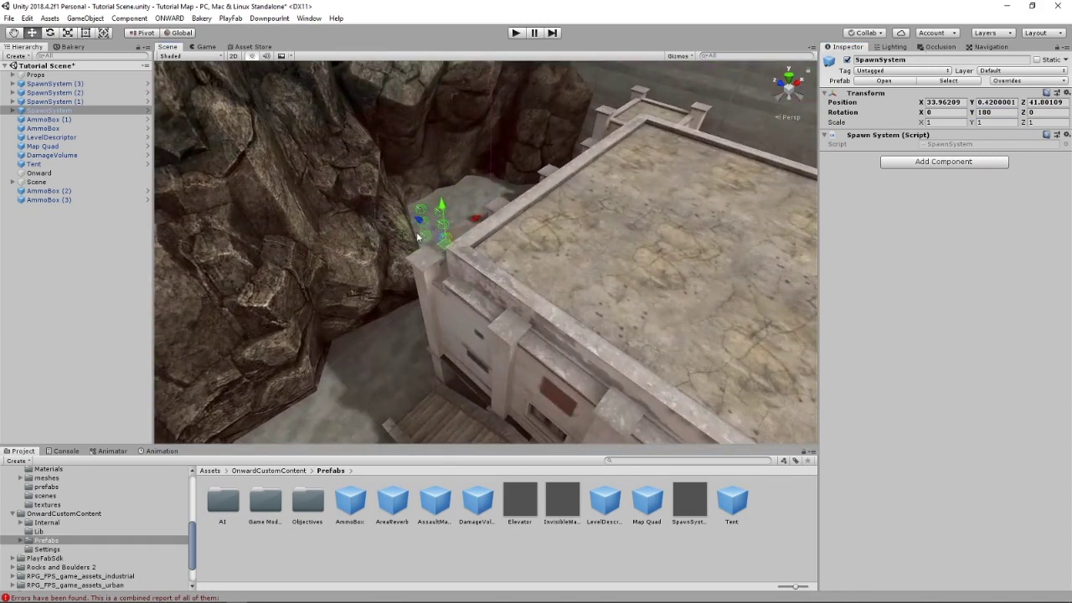
drag(442, 247, 477, 241)
Step: Open the Game Modes folder of the custom content prefabs
right_drag(477, 241, 840, 287)
scroll(310, 180, up, 3)
scroll(596, 233, down, 3)
right_drag(618, 297, 287, 211)
scroll(393, 289, up, 3)
scroll(410, 266, up, 3)
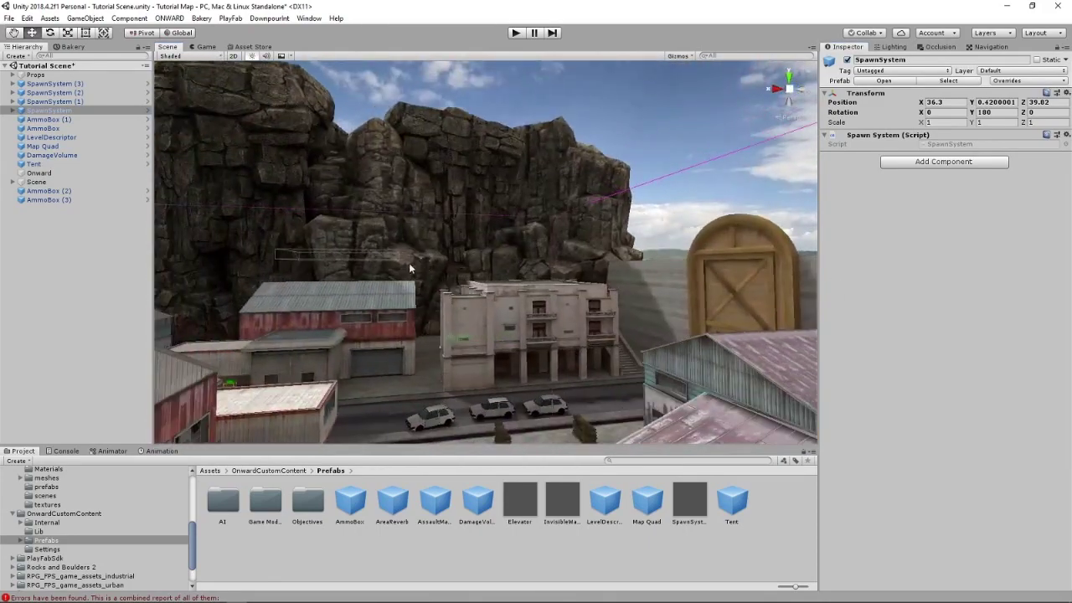
right_drag(410, 266, 450, 385)
scroll(451, 385, down, 5)
click(306, 505)
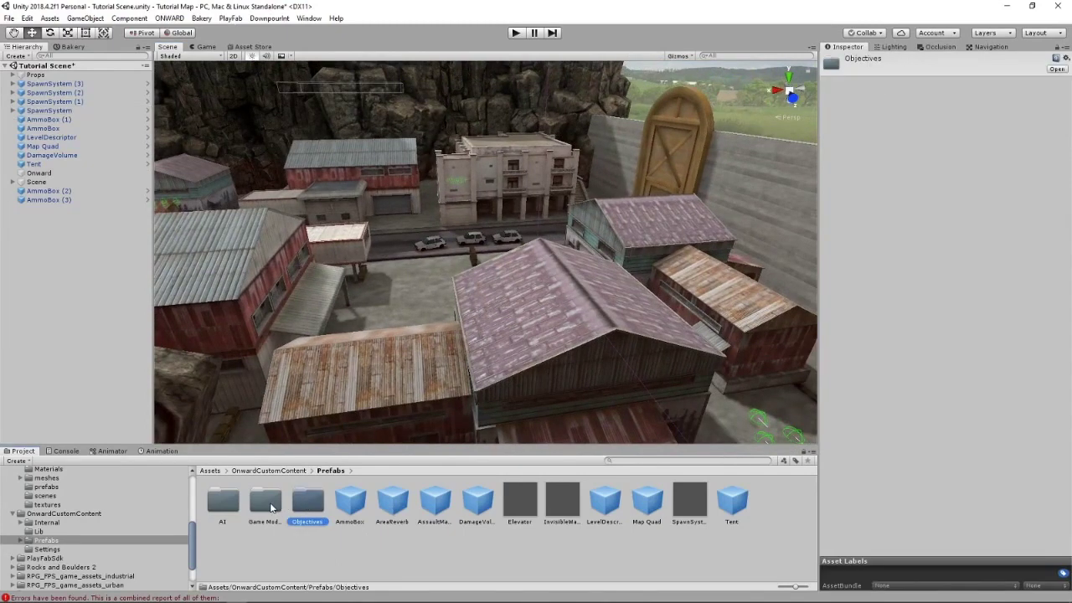
double_click(271, 507)
right_drag(195, 224, 154, 214)
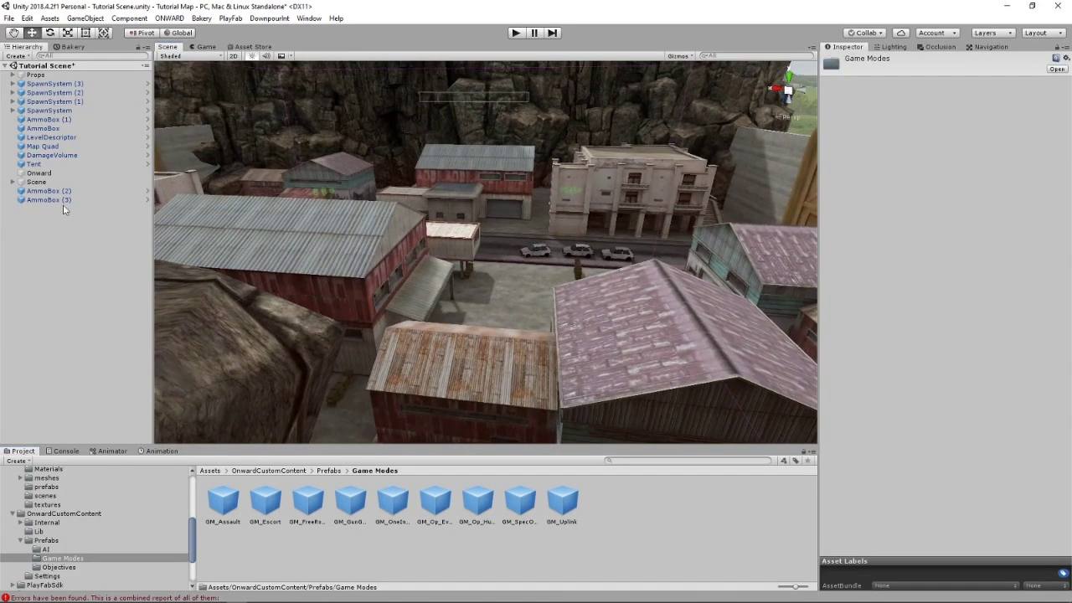
Step: Move all SpawnSystems, all AmmoBoxes, LevelDescriptor, Map Quad, DamageVolume and Tent under the Onward object and collapse it
click(49, 200)
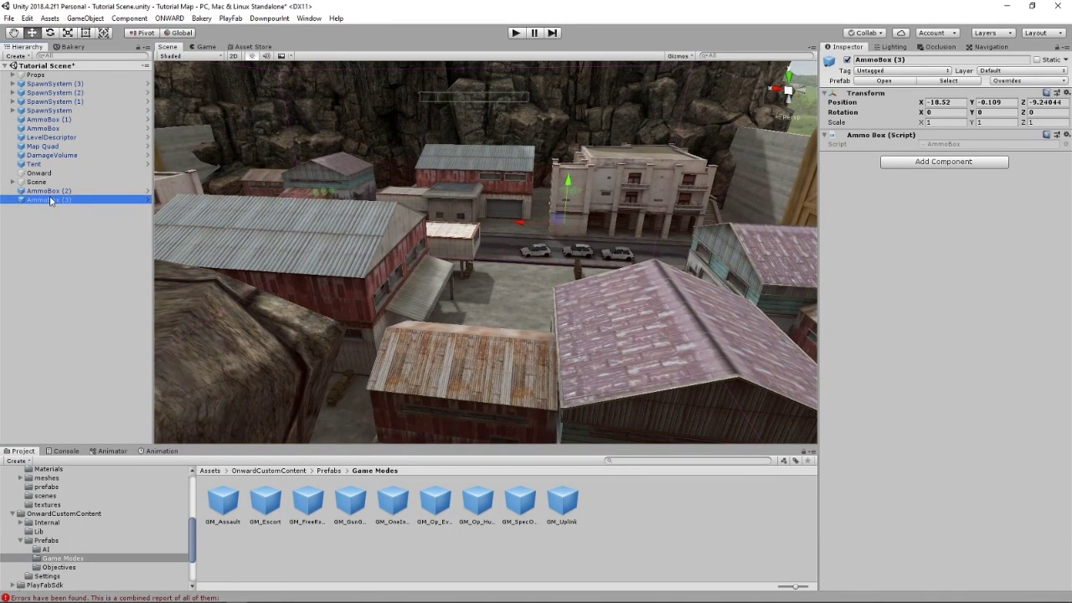
click(46, 164)
shift+click(51, 75)
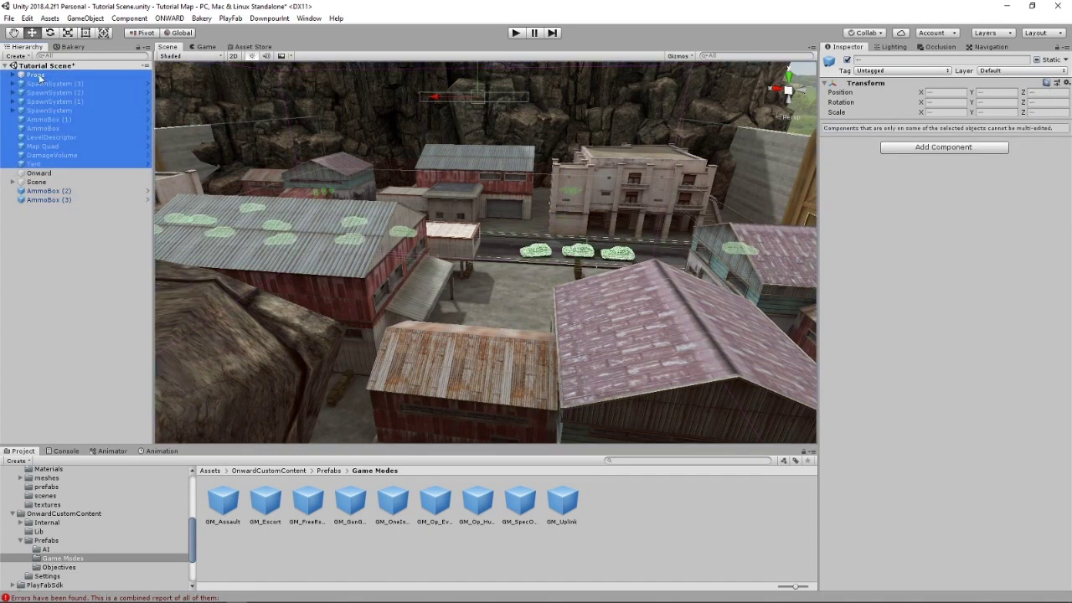
ctrl+click(39, 76)
ctrl+click(51, 192)
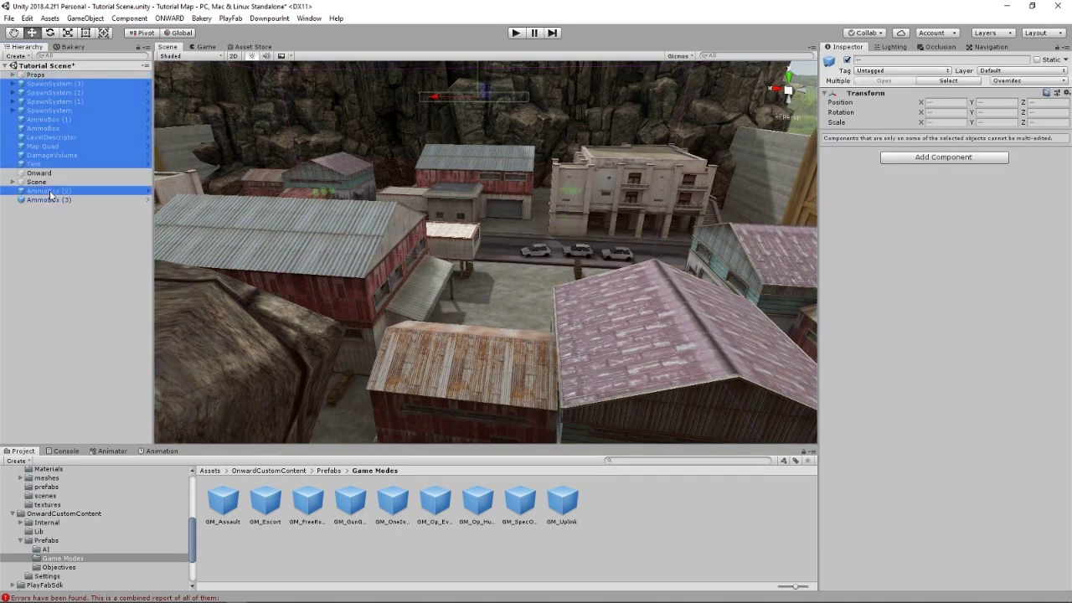
ctrl+click(52, 200)
drag(53, 197, 43, 176)
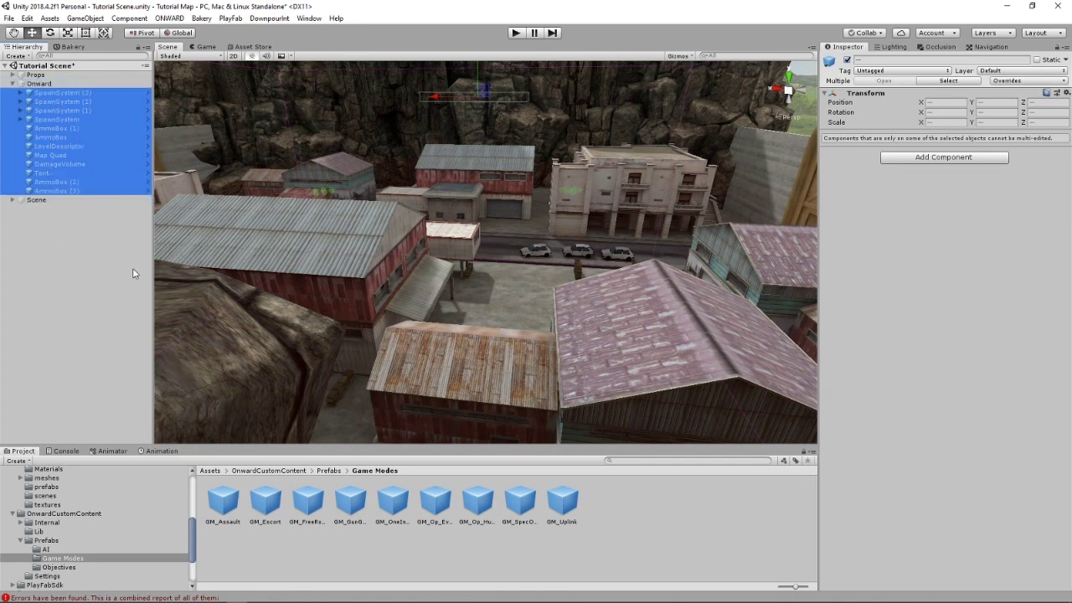
click(13, 84)
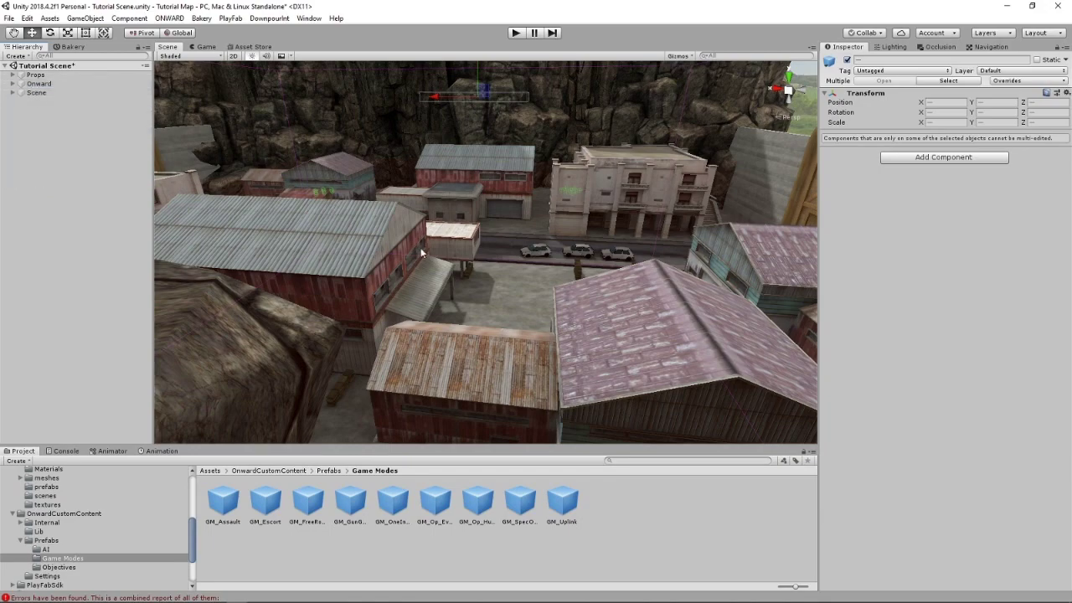
Step: Place the GM_FreeRoam prefab in the open yard among the buildings and set its Defending Team Spawns size to 4
right_drag(423, 200, 470, 244)
scroll(385, 317, down, 4)
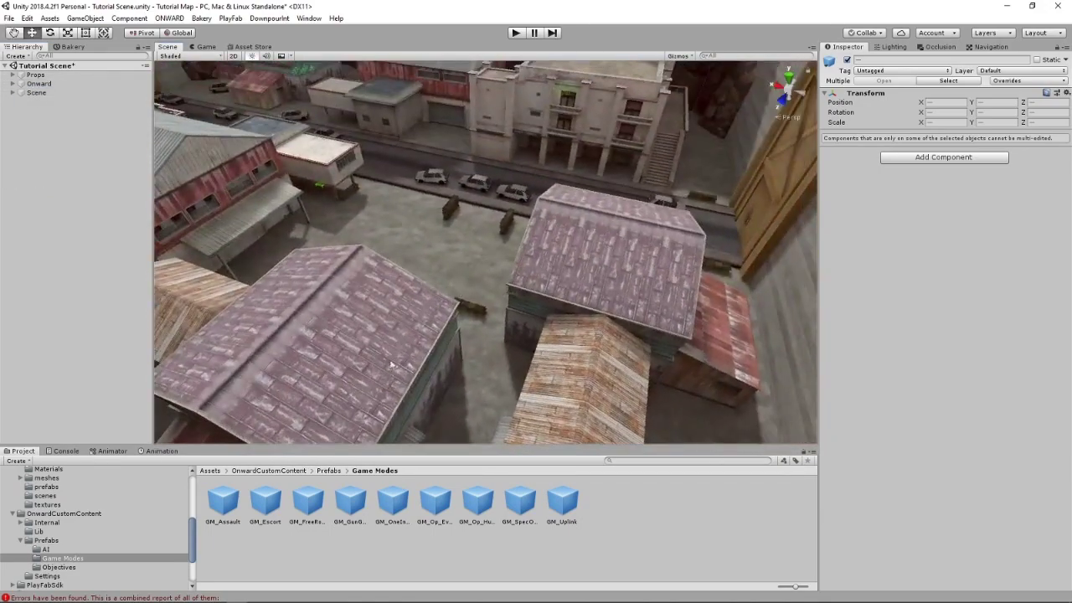
drag(315, 504, 438, 234)
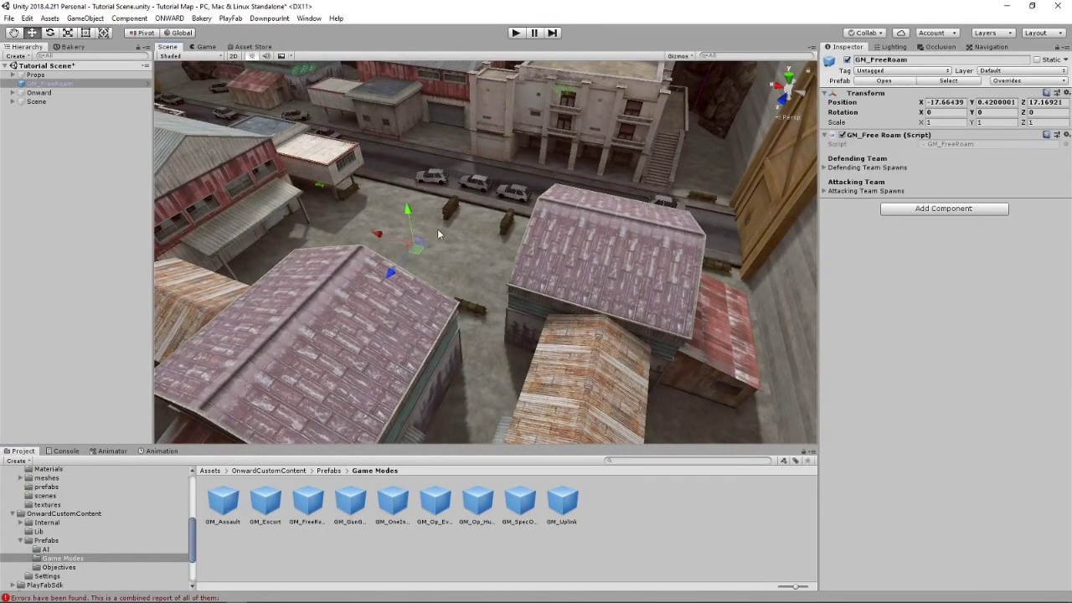
click(866, 167)
click(946, 178)
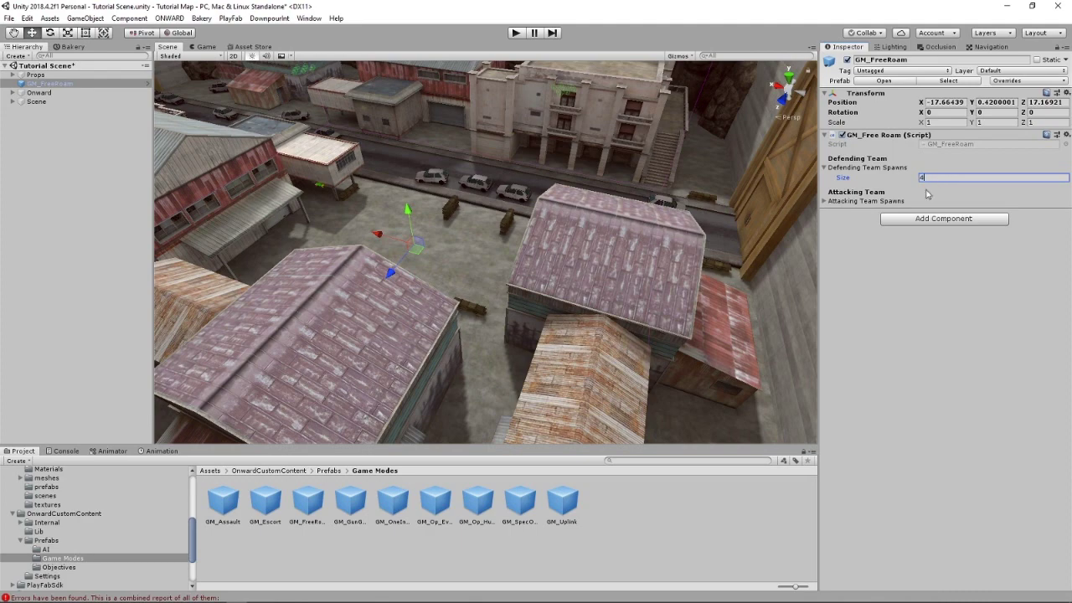
key(Return)
Step: Assign SpawnSystem, (1), (2) and (3) to GM_FreeRoam's Defending Team Spawns elements 0 to 3 and move GM_FreeRoam under Onward
click(1064, 188)
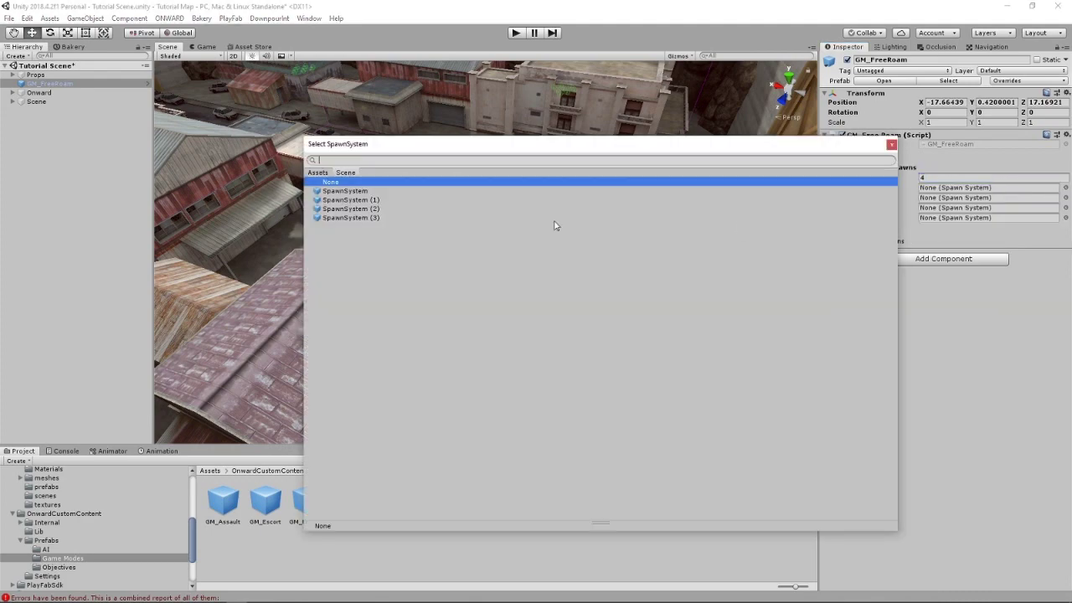
click(406, 192)
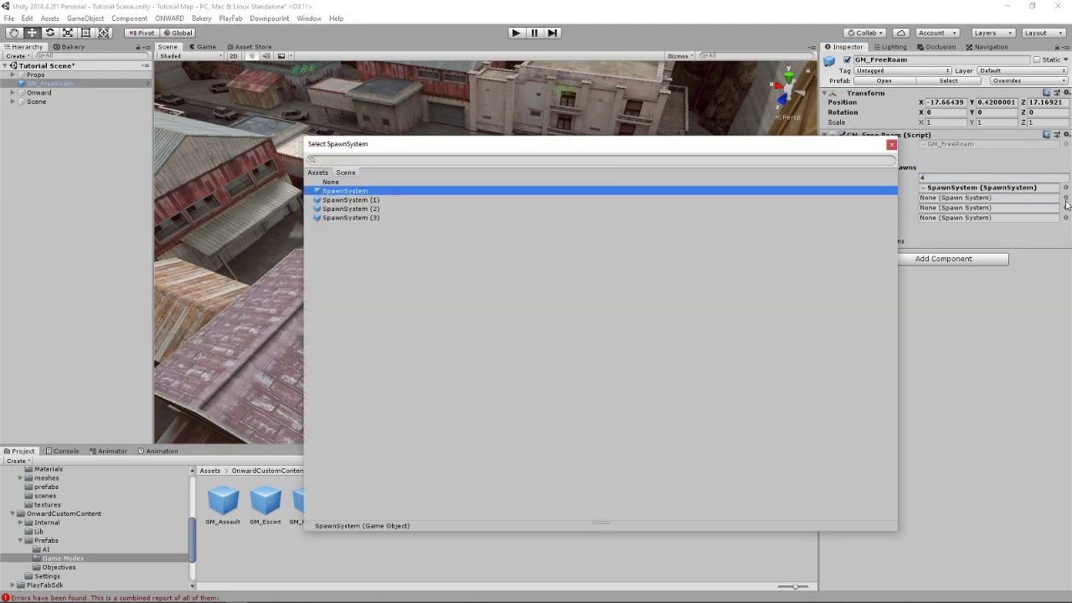
click(1066, 200)
click(381, 201)
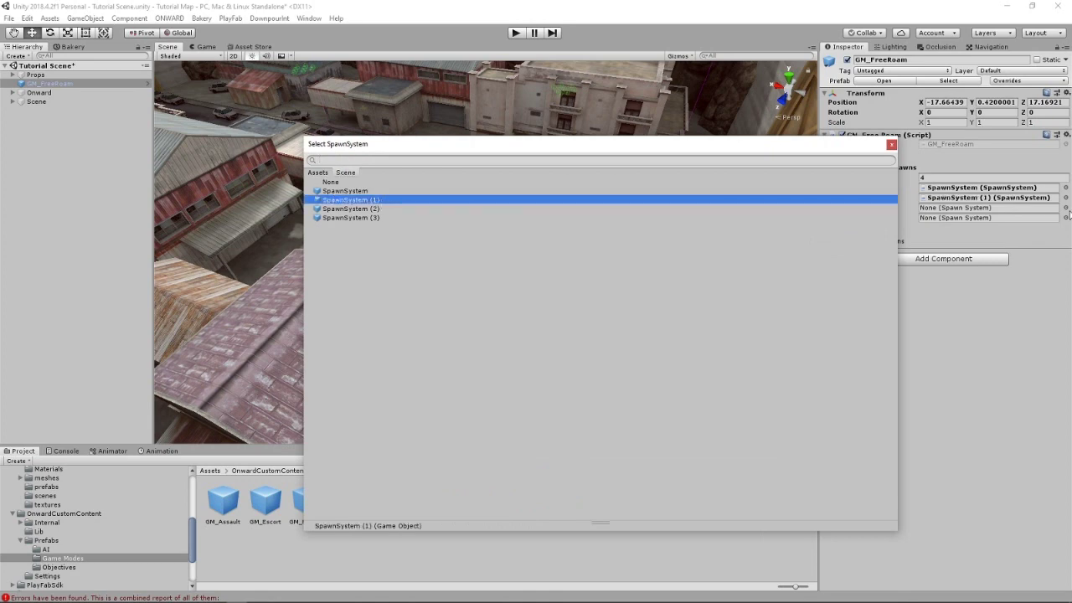
click(1066, 207)
click(497, 218)
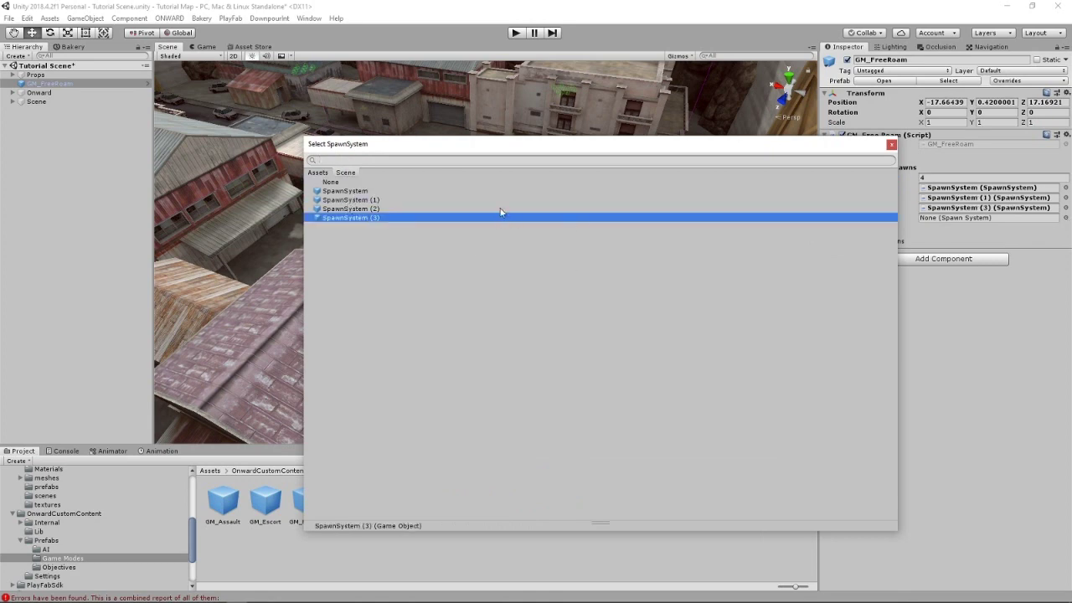
click(500, 209)
click(1065, 218)
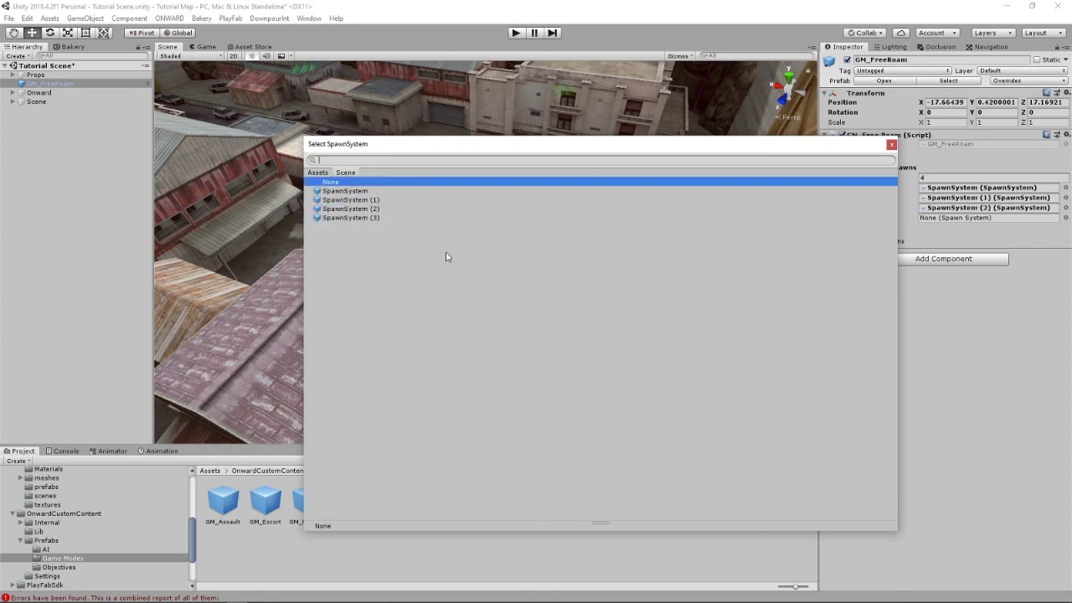
click(342, 218)
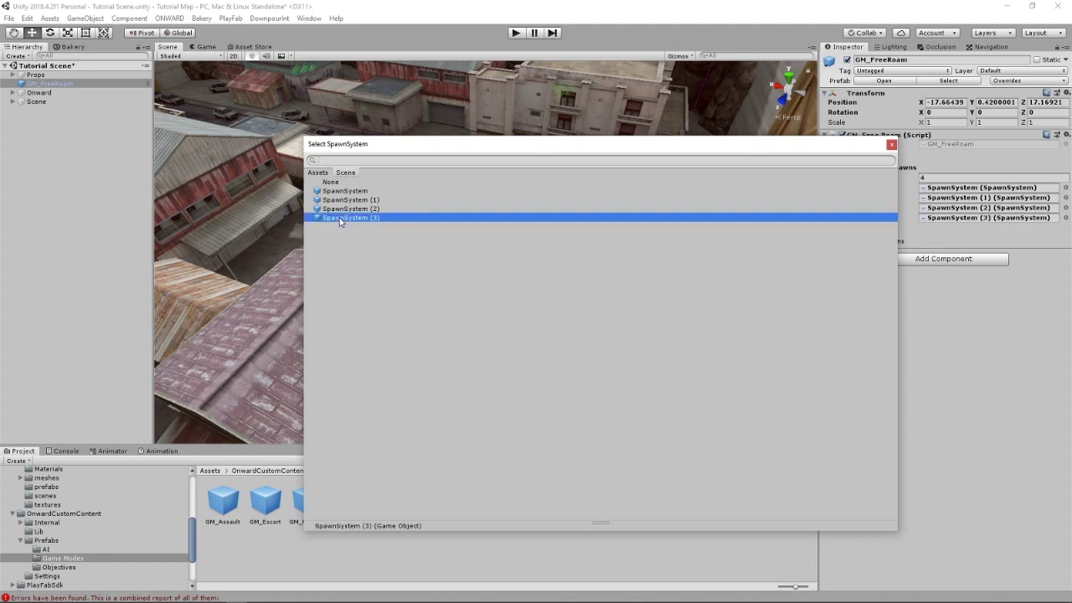
click(891, 144)
right_drag(320, 161, 400, 191)
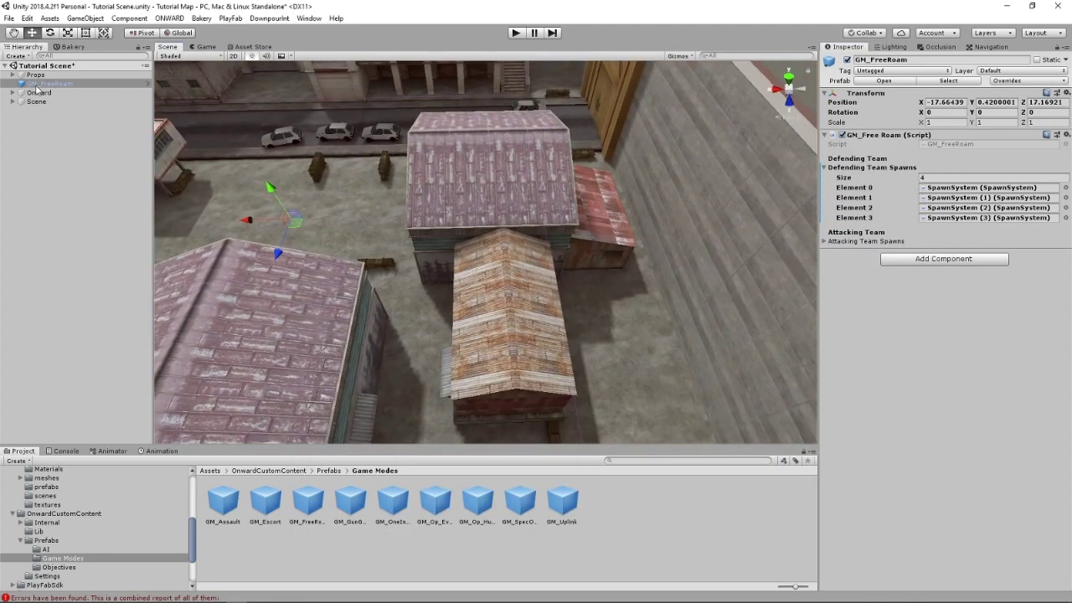
drag(36, 87, 39, 92)
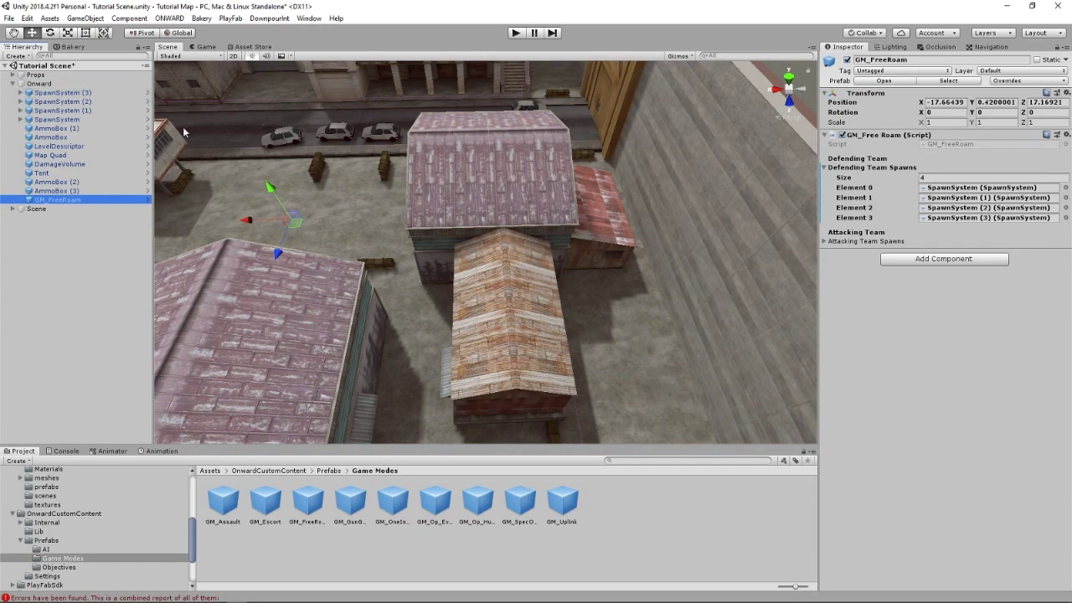
Step: Rename SpawnSystem (2) as SpawnSystem - 1a and SpawnSystem (1) as SpawnSystem - 1b
double_click(52, 119)
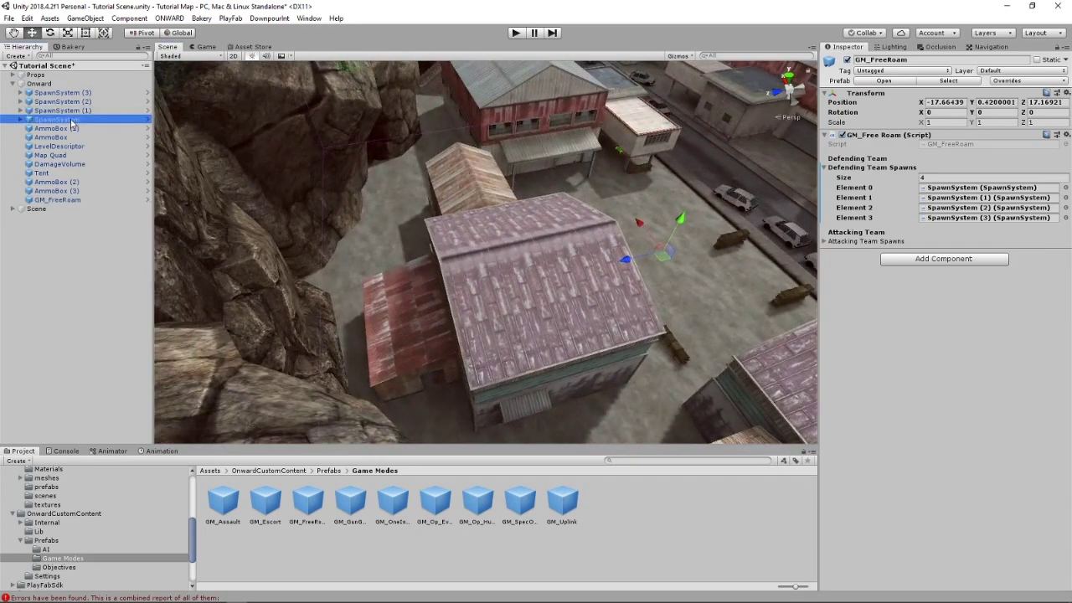
double_click(84, 110)
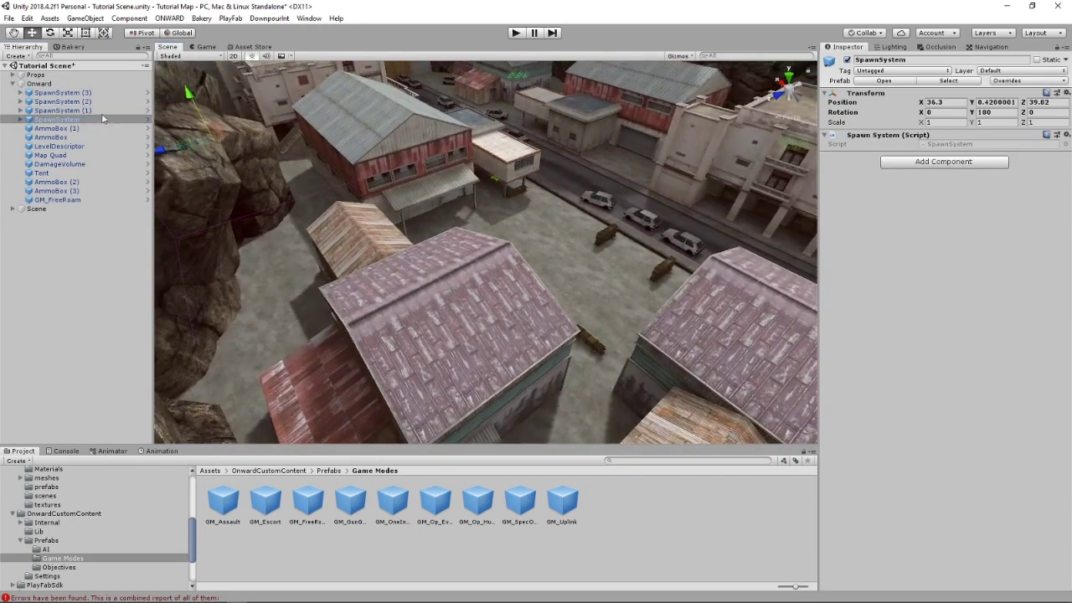
click(92, 101)
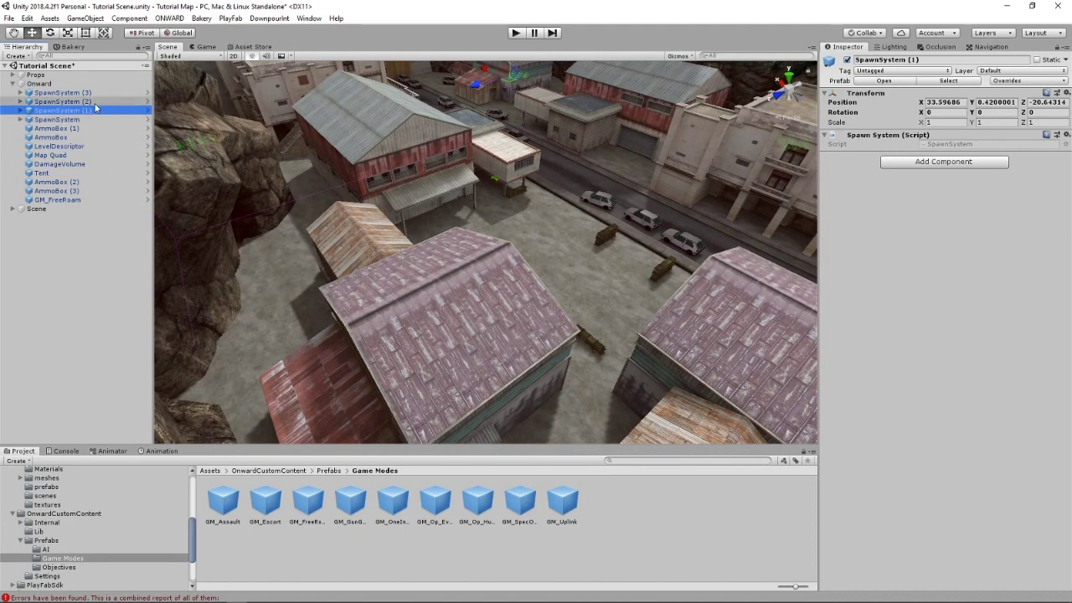
ctrl+click(94, 110)
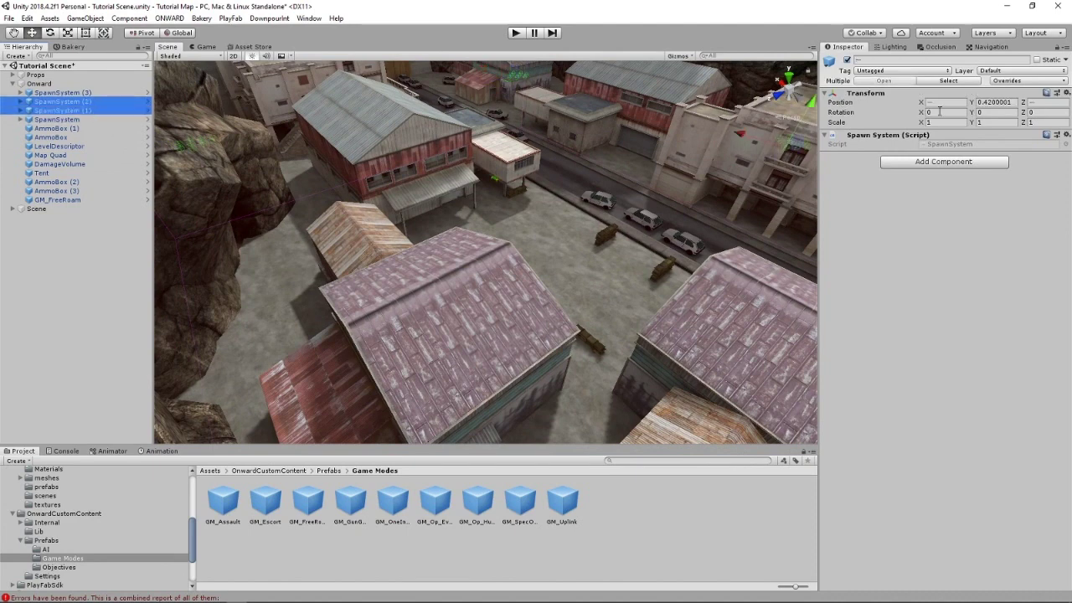
click(99, 99)
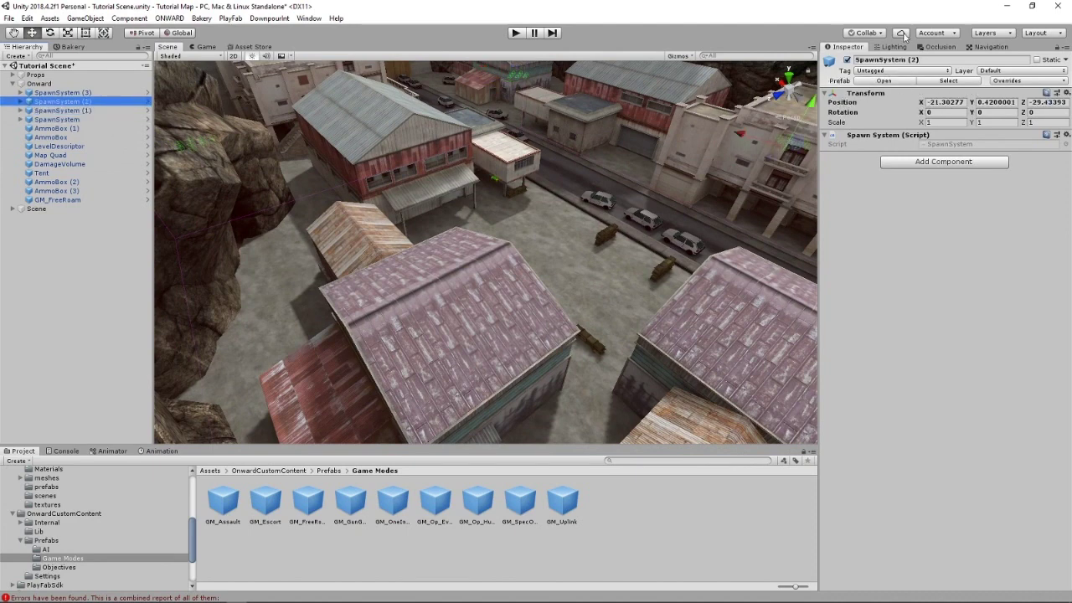
drag(902, 59, 947, 64)
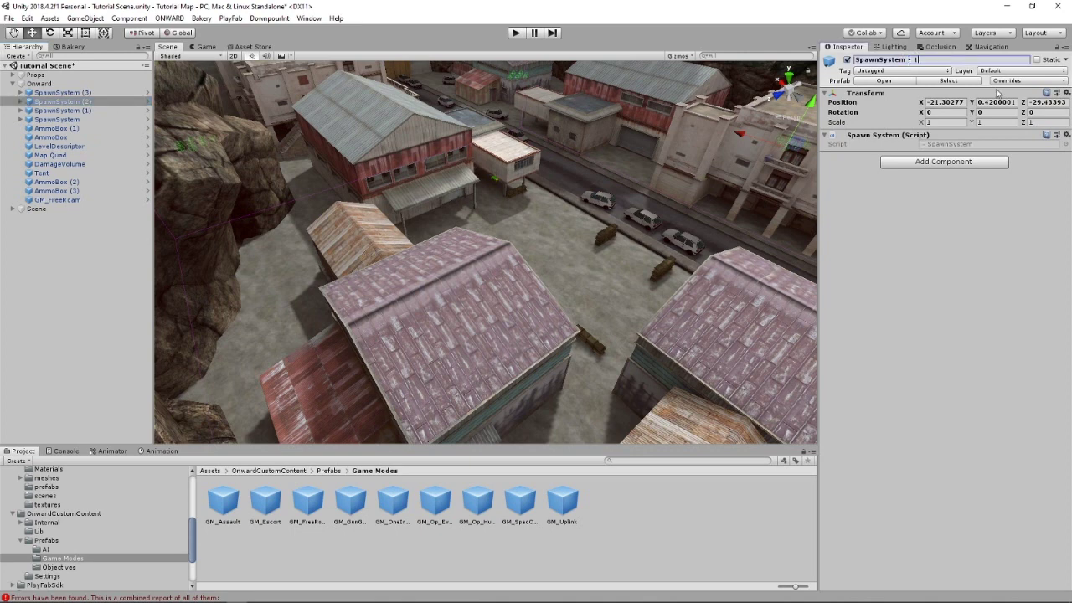
click(92, 111)
drag(903, 60, 949, 65)
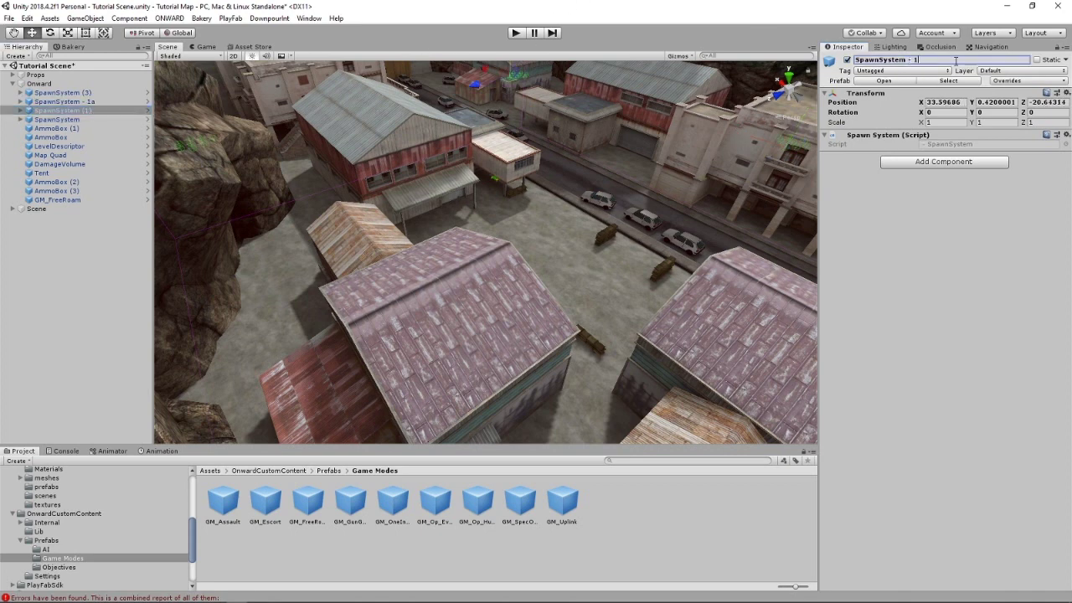
Step: Rename the unnumbered SpawnSystem as SpawnSystem - 2a and SpawnSystem (3) as SpawnSystem - 2b
click(57, 119)
shift+click(85, 97)
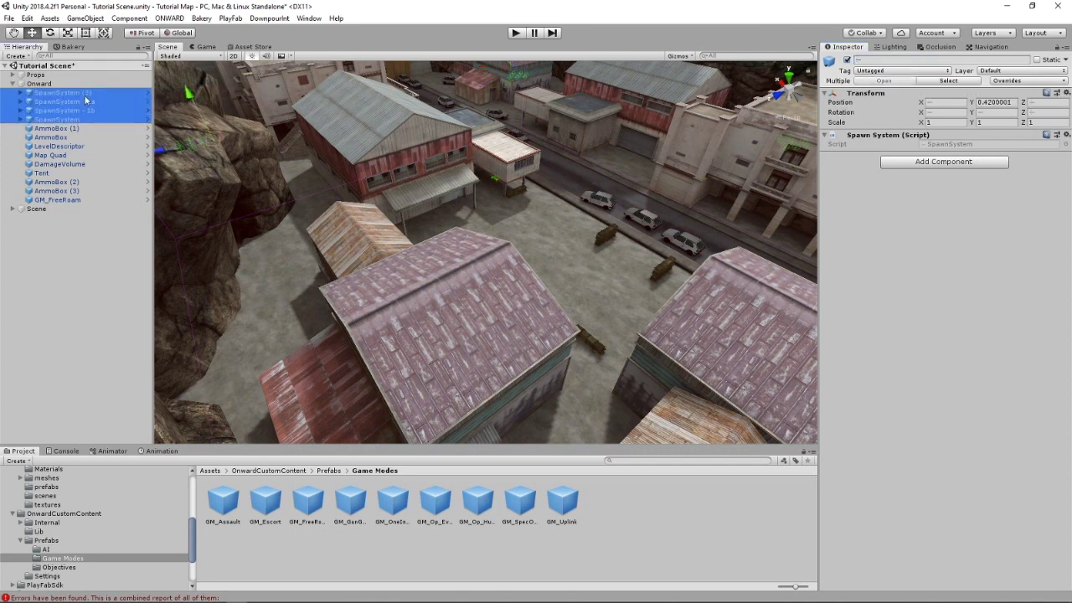
click(103, 119)
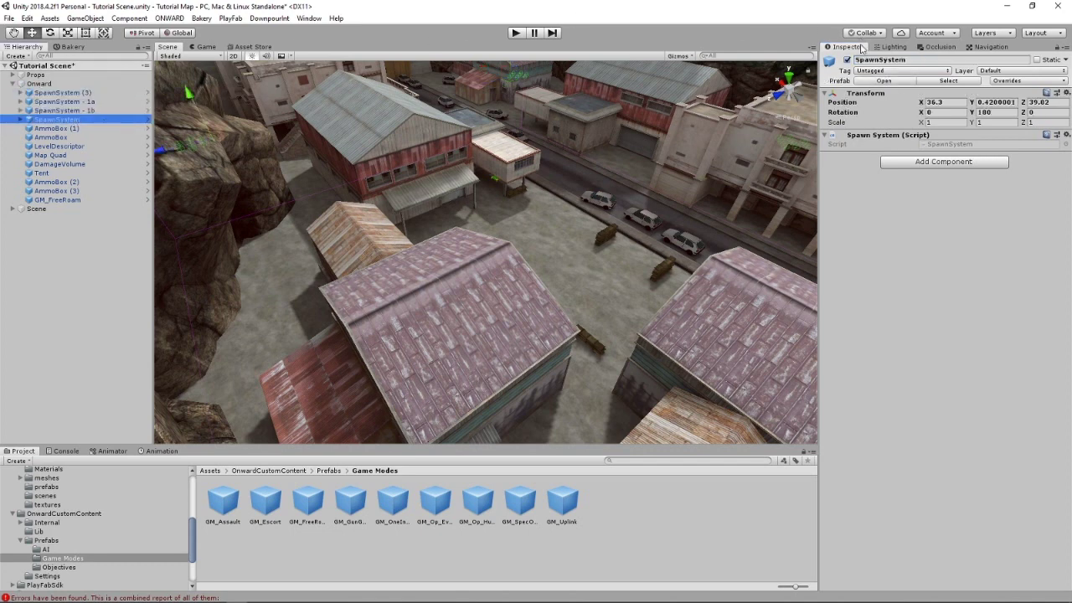
click(915, 59)
click(915, 59)
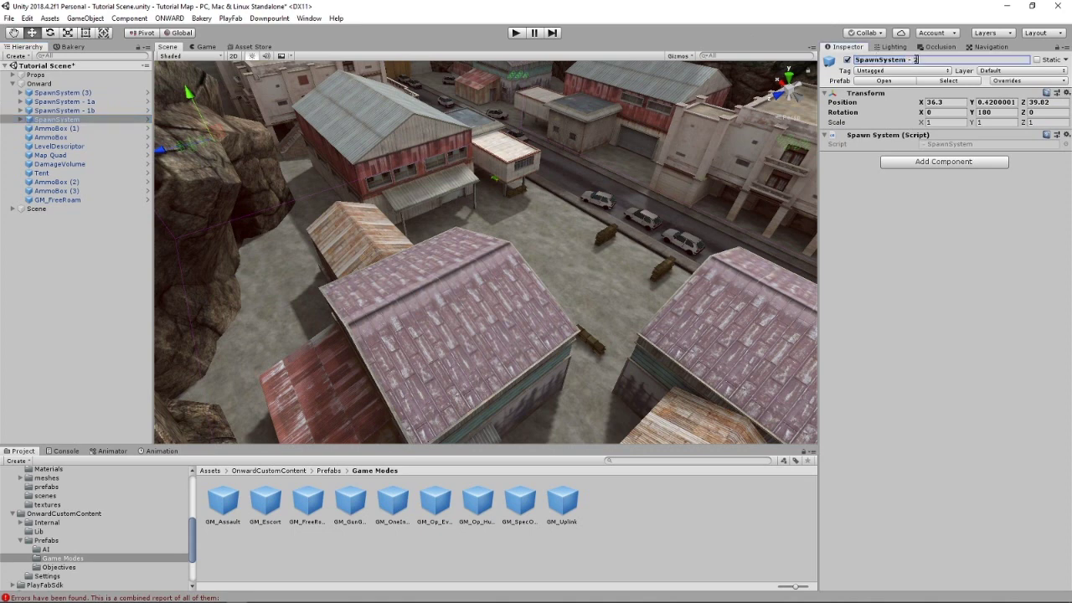
click(59, 92)
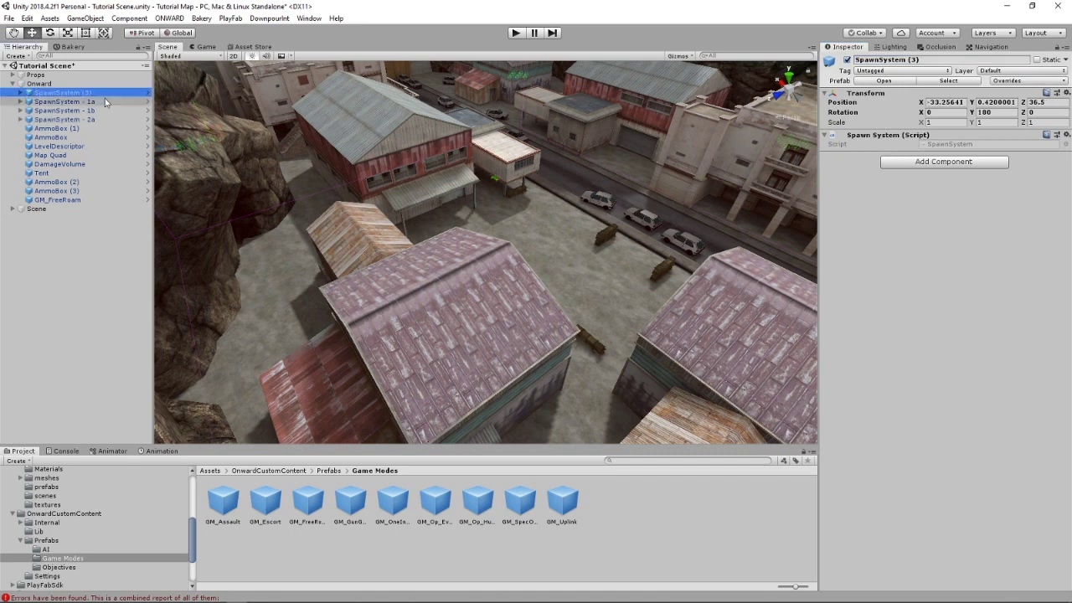
click(908, 59)
drag(909, 59, 954, 60)
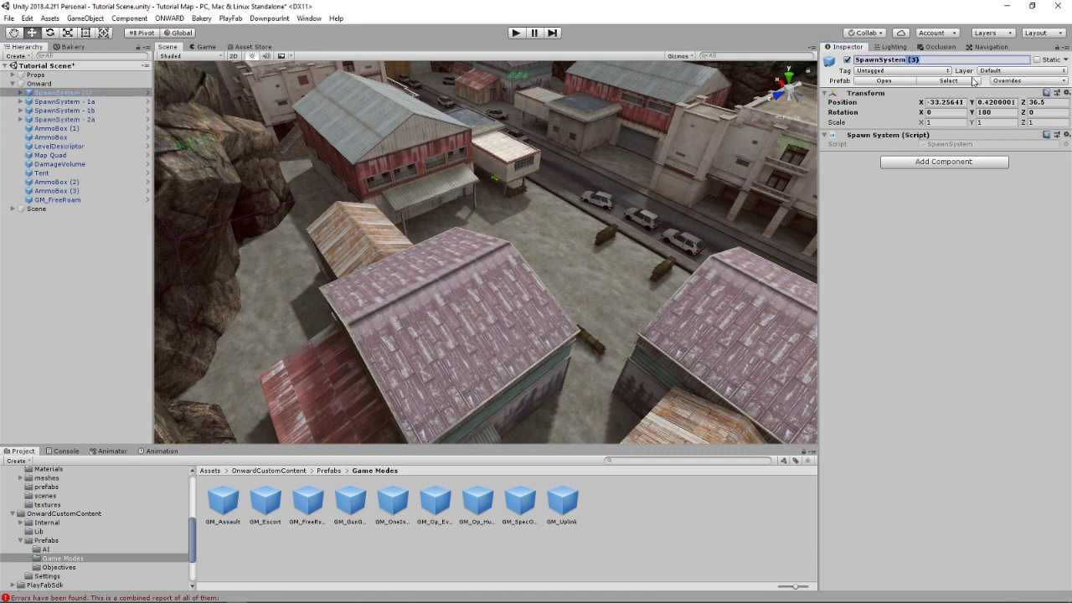
text(- 2b)
Step: Check where the spawn systems sit on the map and rename SpawnSystem - 2a, behind the flat-roofed building, as SpawnSystem - 2b
right_drag(494, 209, 554, 174)
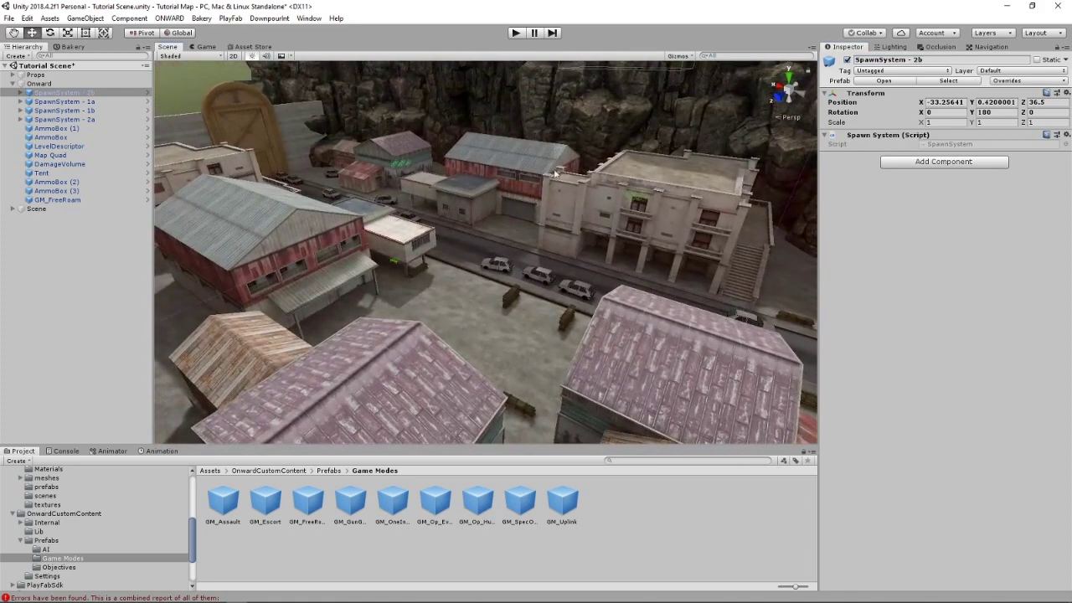
ctrl+click(115, 112)
right_drag(465, 176, 331, 234)
key(f)
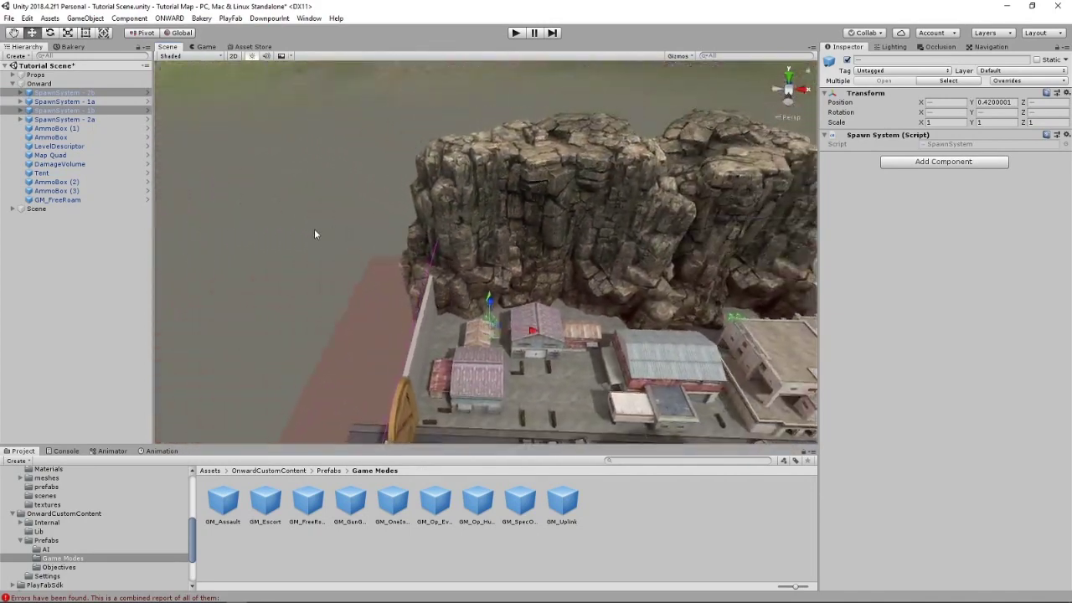
click(95, 93)
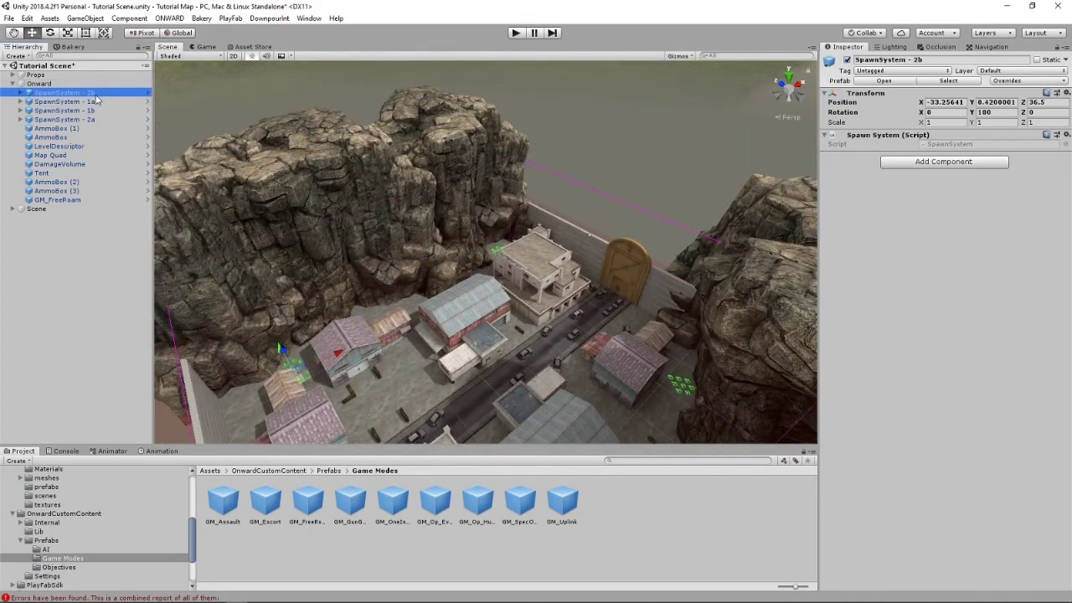
click(97, 110)
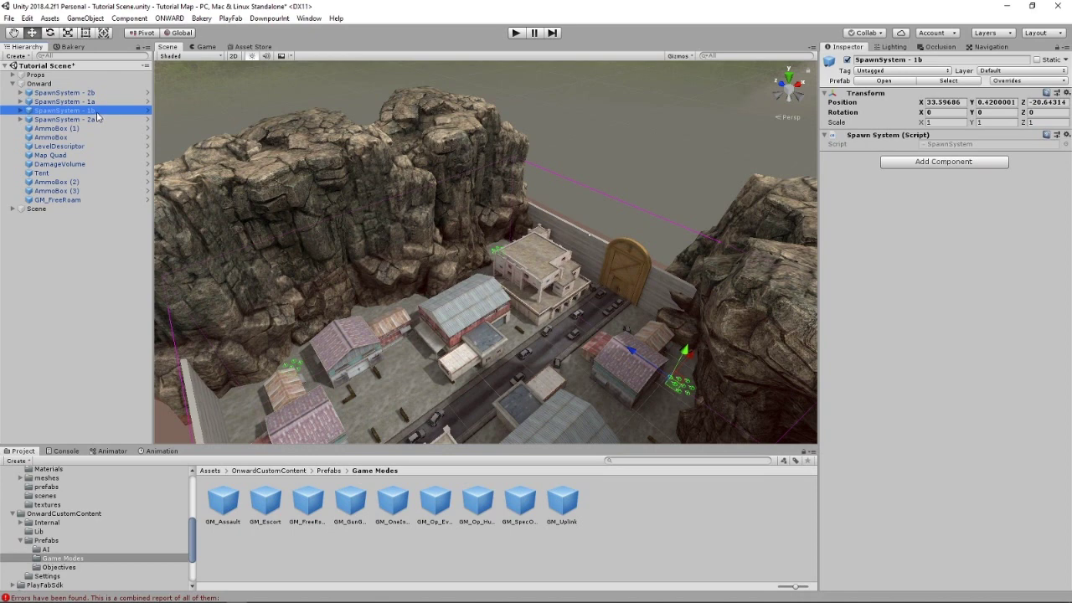
click(96, 113)
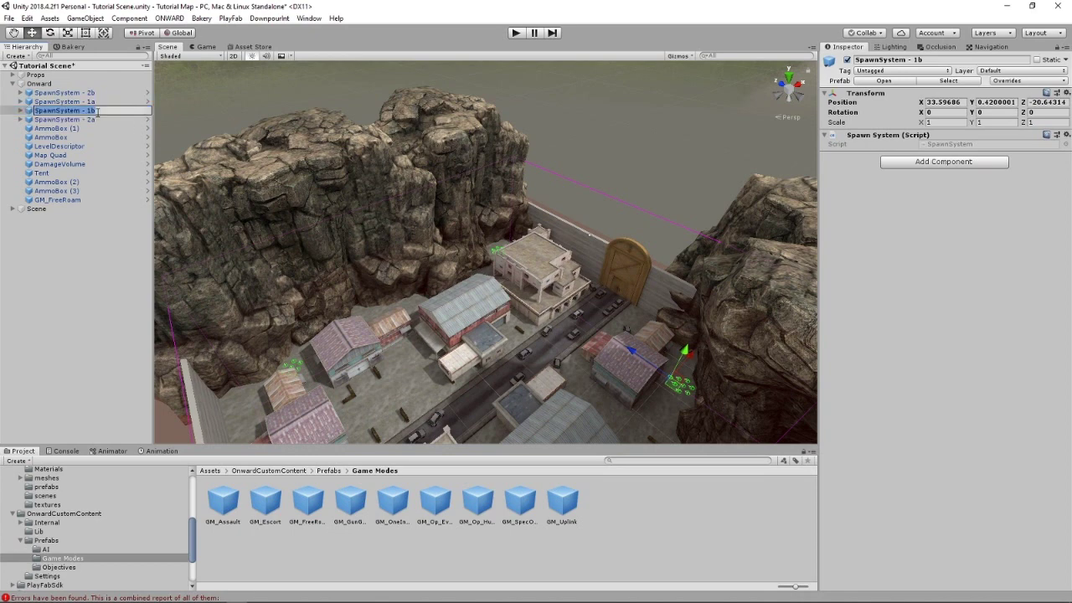
click(51, 122)
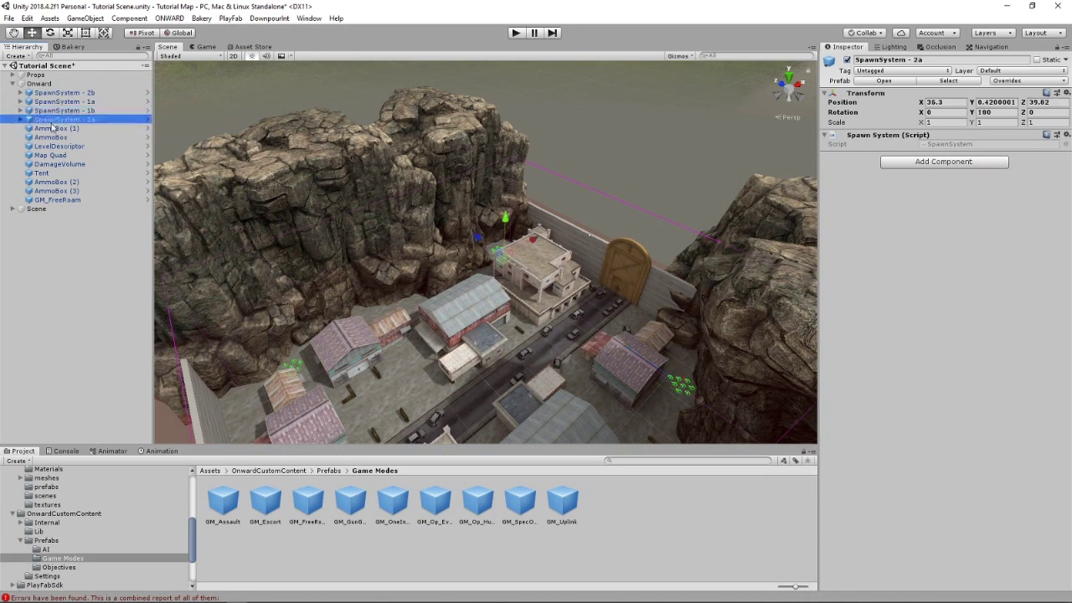
click(909, 60)
drag(918, 60, 943, 63)
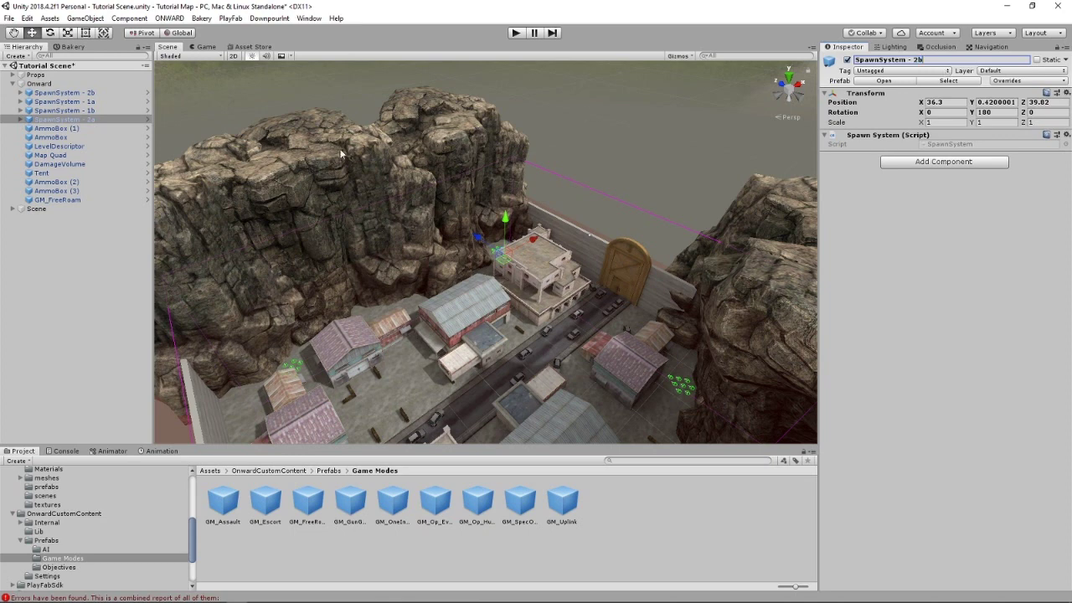
Step: Try to change the number in the name of the spawn system behind the flat-roofed building to 1
drag(919, 62, 916, 59)
text(1)
key(Return)
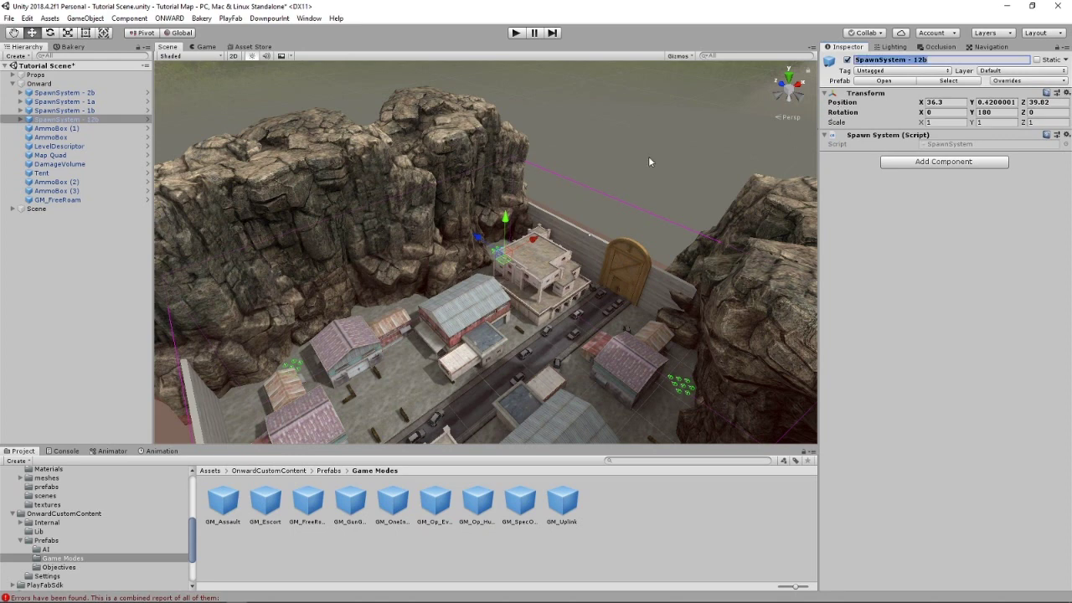
Step: Rename SpawnSystem - 1b, beside the cliff across the road, as SpawnSystem - 2a
click(83, 110)
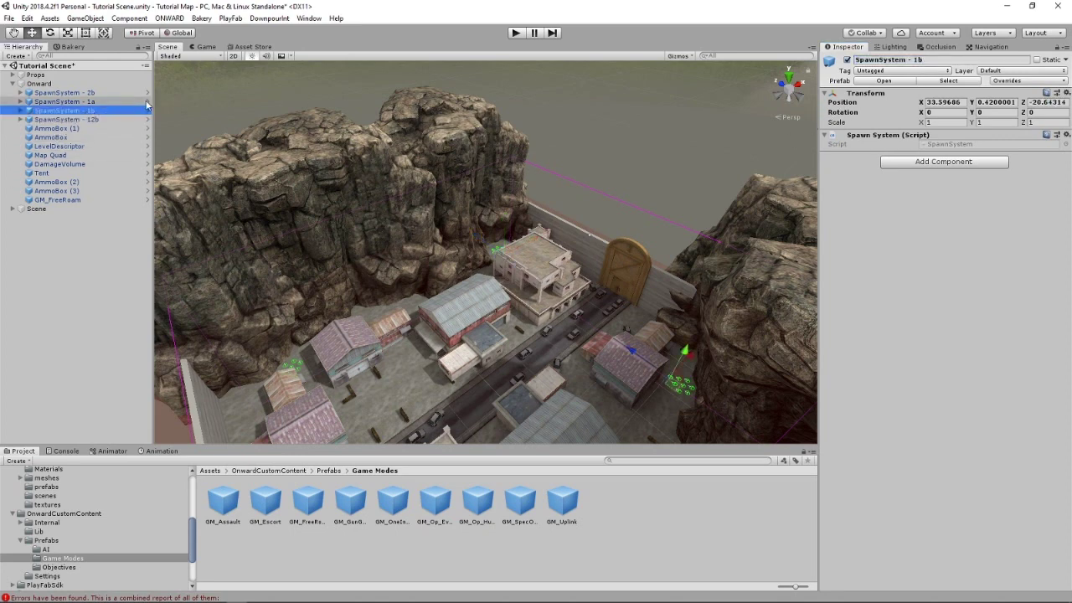
key(Up)
alt+drag(536, 319, 604, 323)
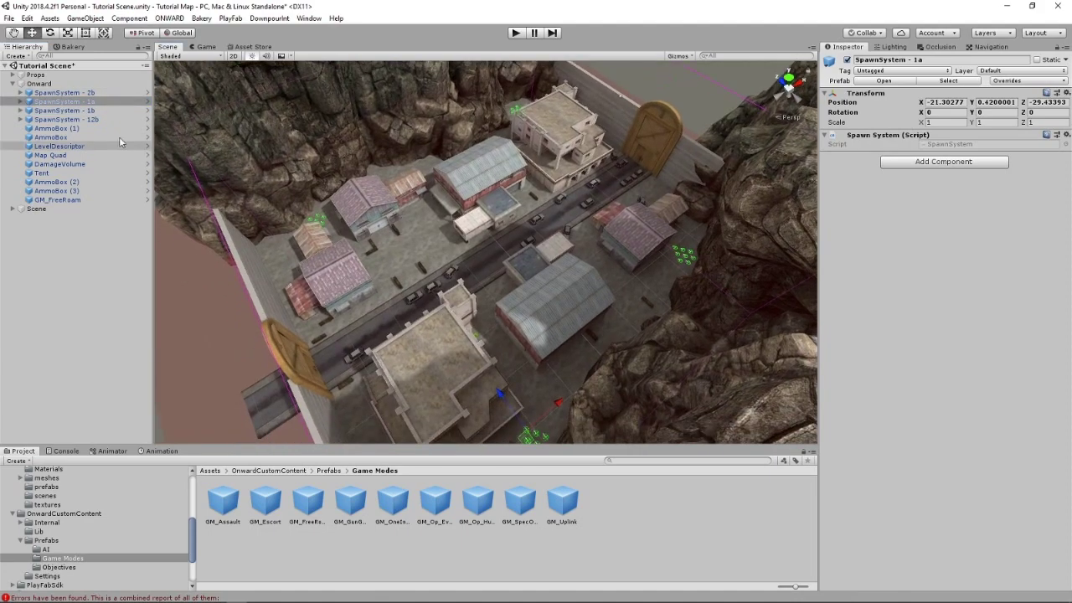
click(94, 110)
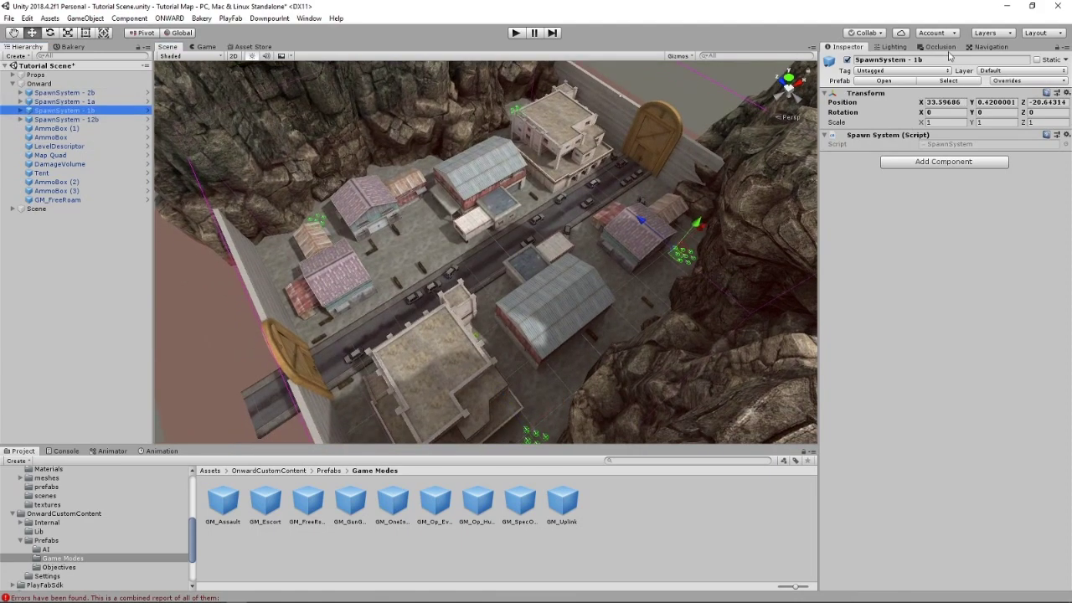
double_click(915, 60)
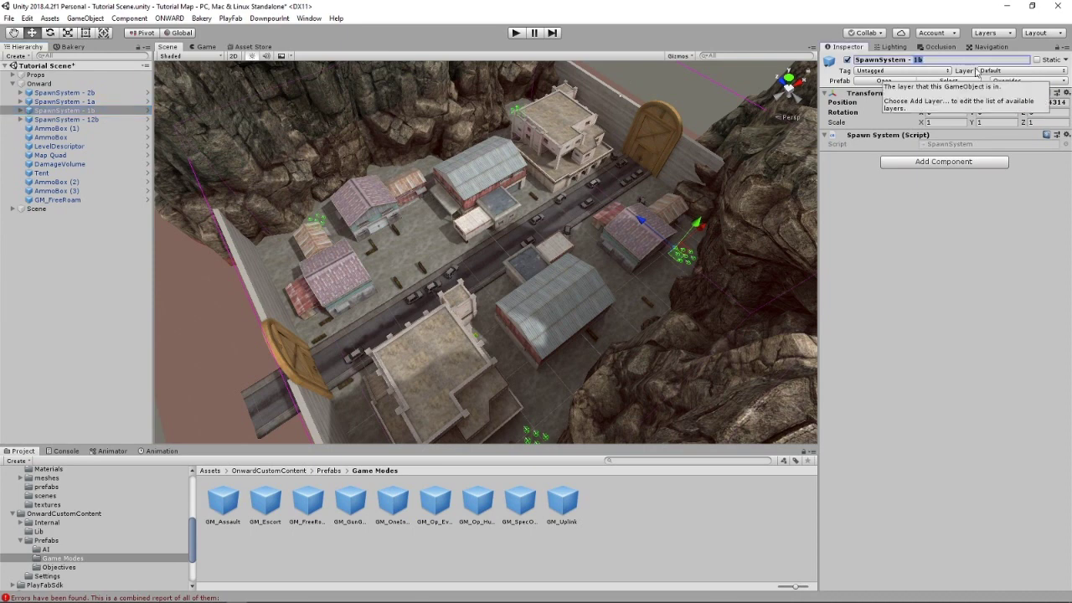
text(2a)
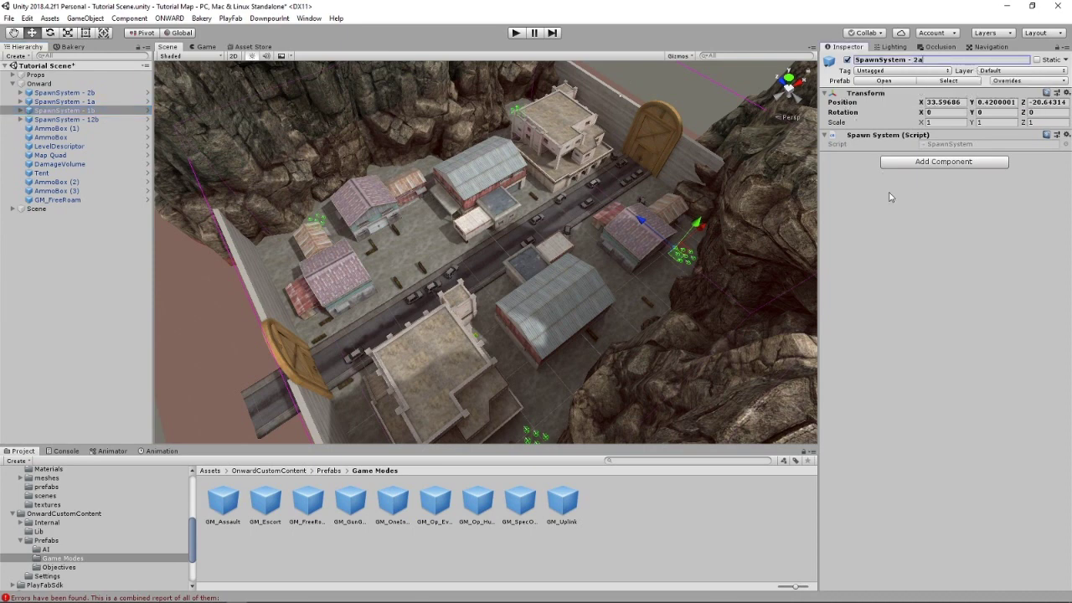
Step: Compare the spawn systems' positions and rename SpawnSystem - 2b, behind the pink-roofed houses, as SpawnSystem - 1b
click(91, 93)
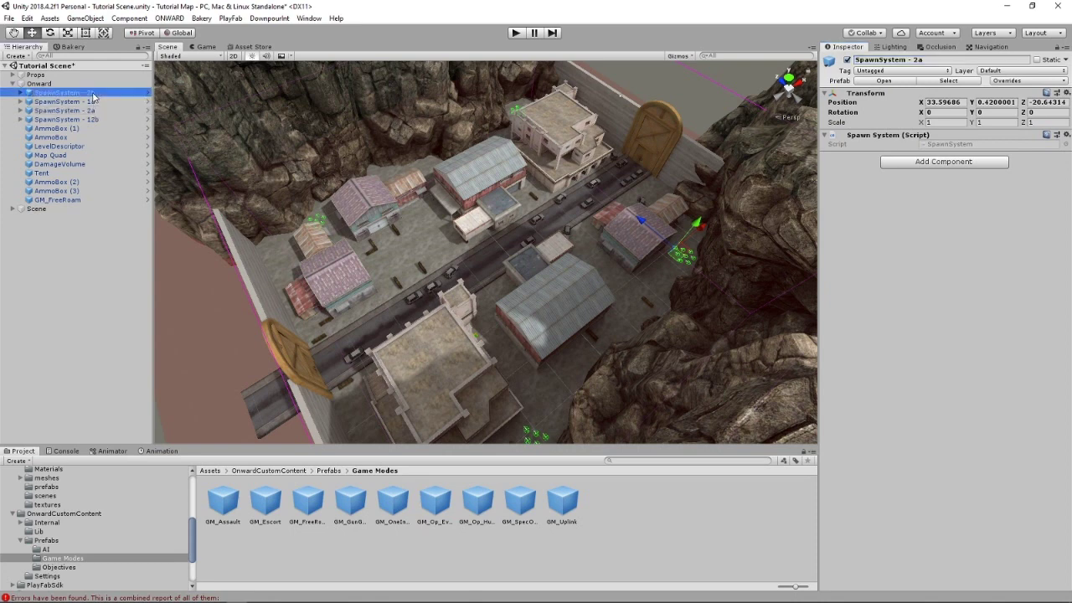
click(92, 111)
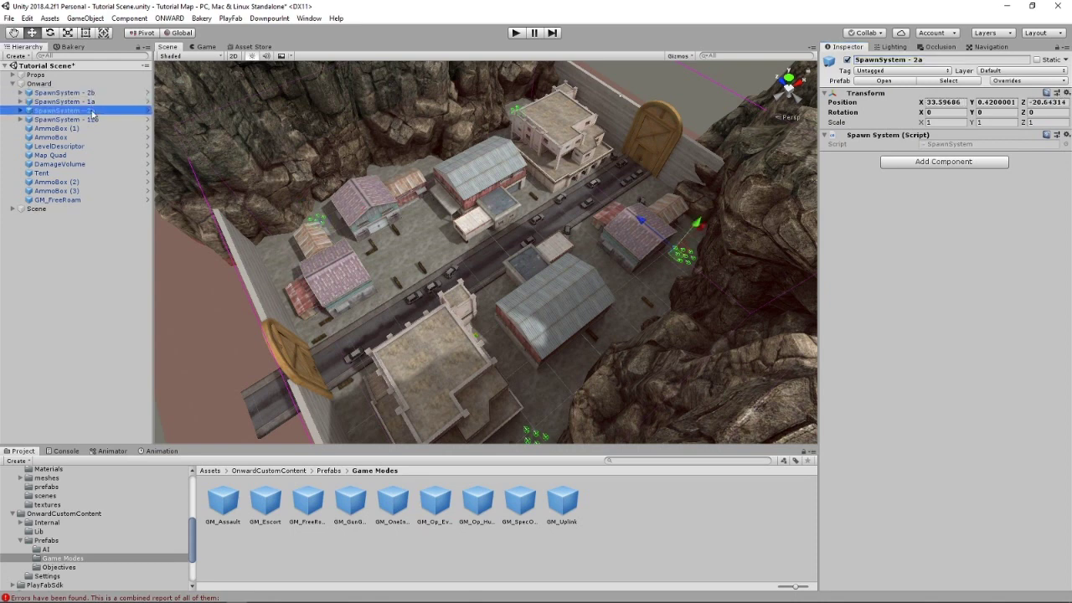
click(92, 93)
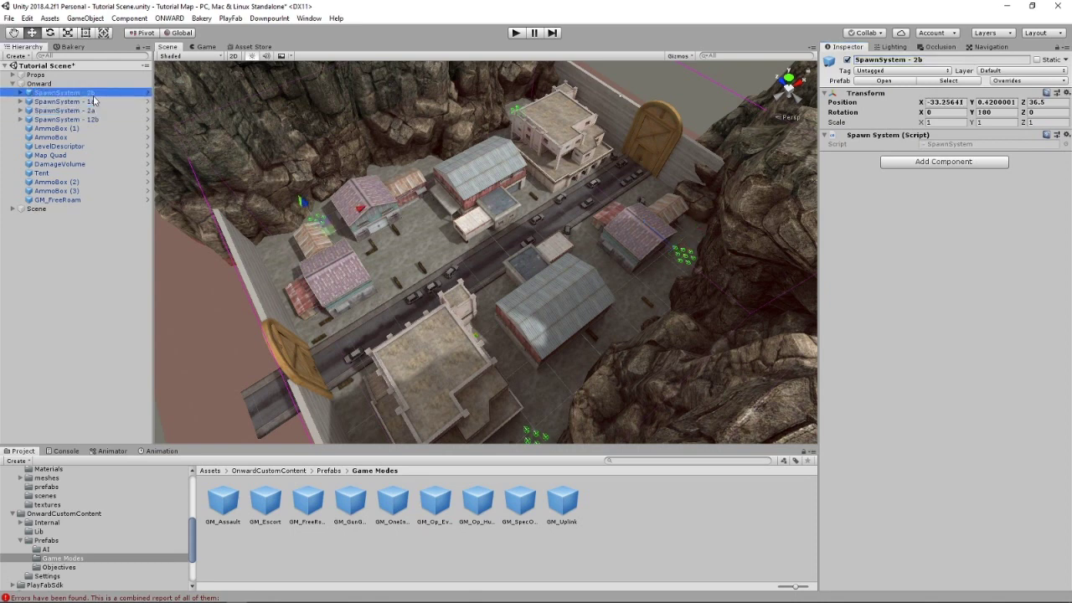
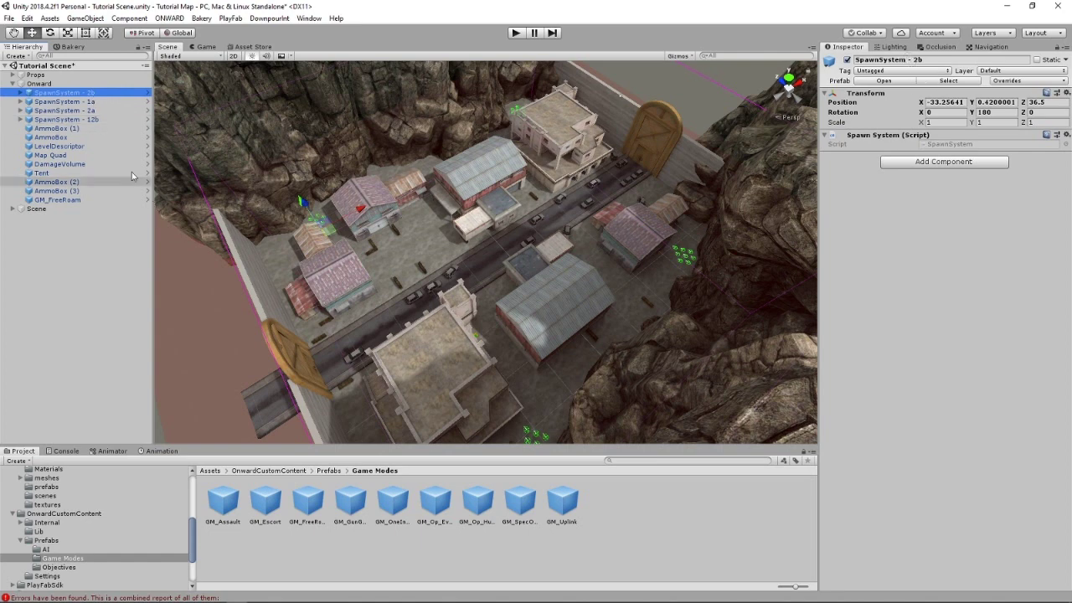
click(100, 103)
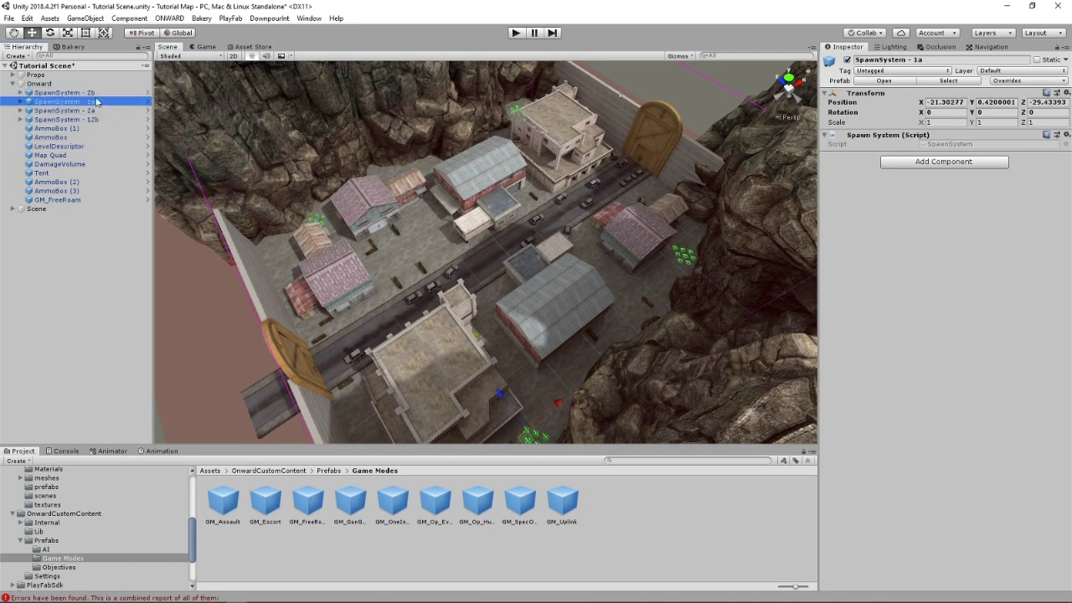
click(95, 93)
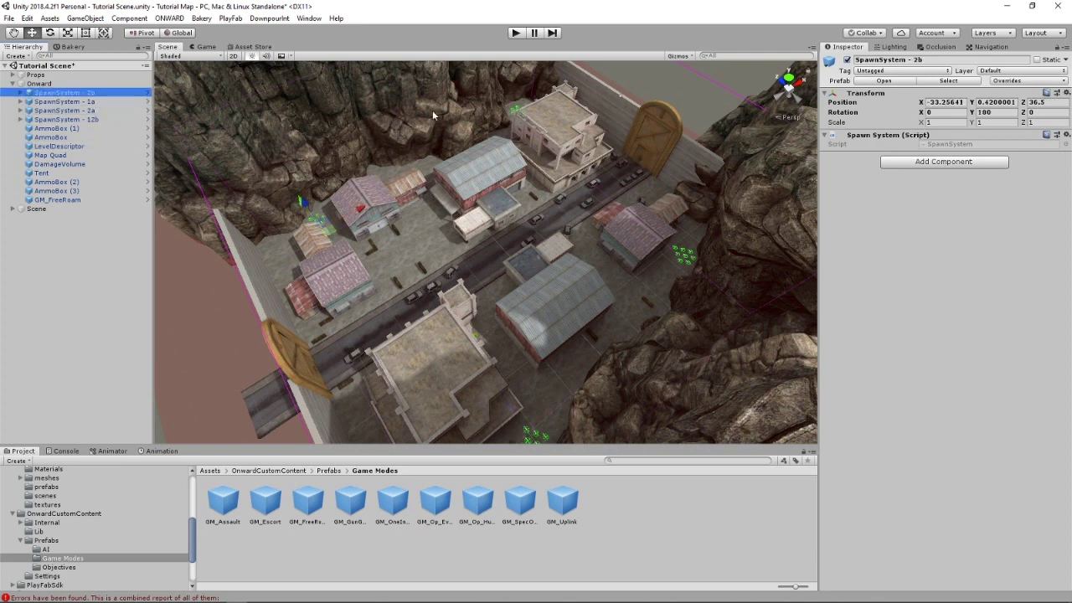
click(919, 61)
key(Right)
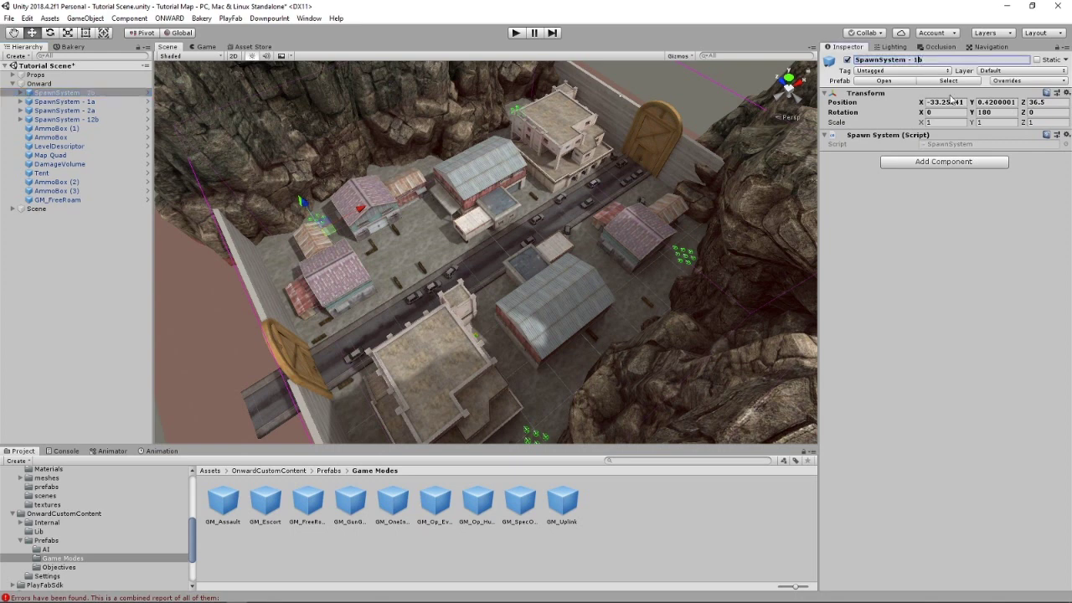
key(Return)
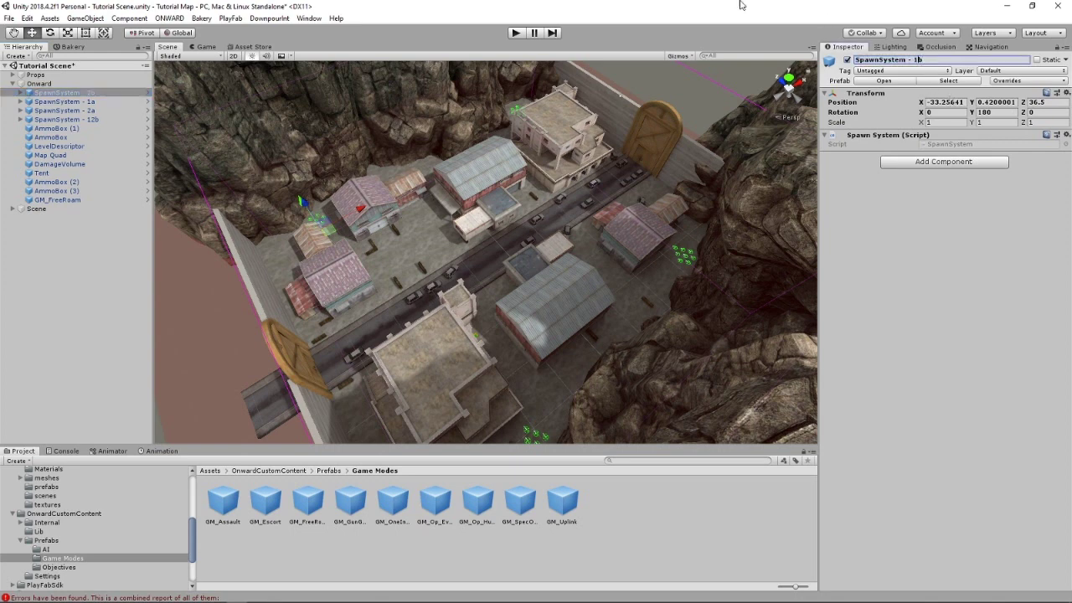
Step: Rename SpawnSystem - 12b as SpawnSystem - 2b and check where the spawn systems sit on the map
click(76, 109)
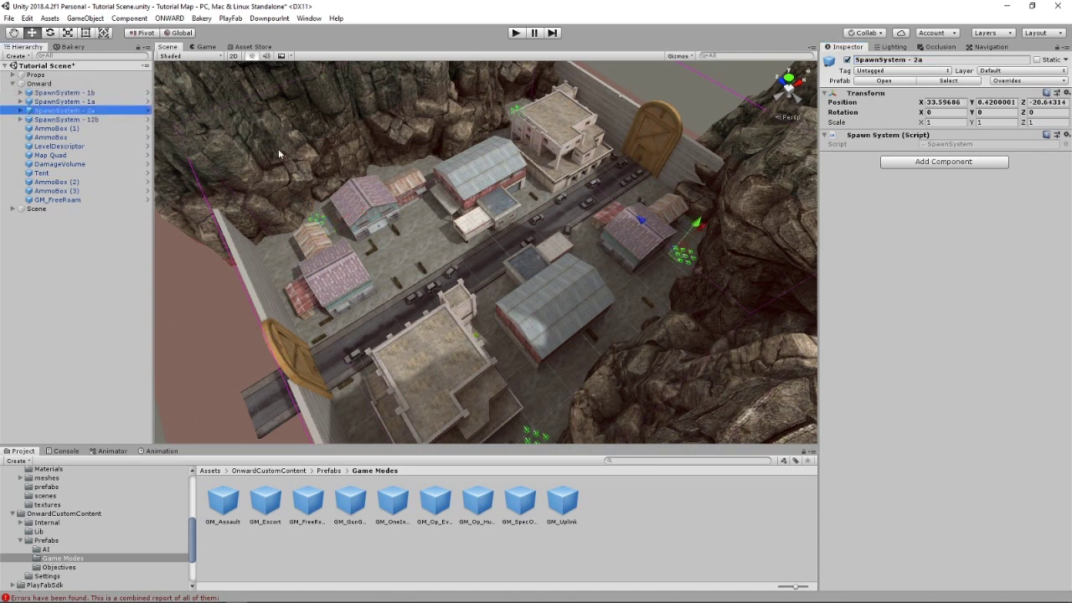
click(89, 119)
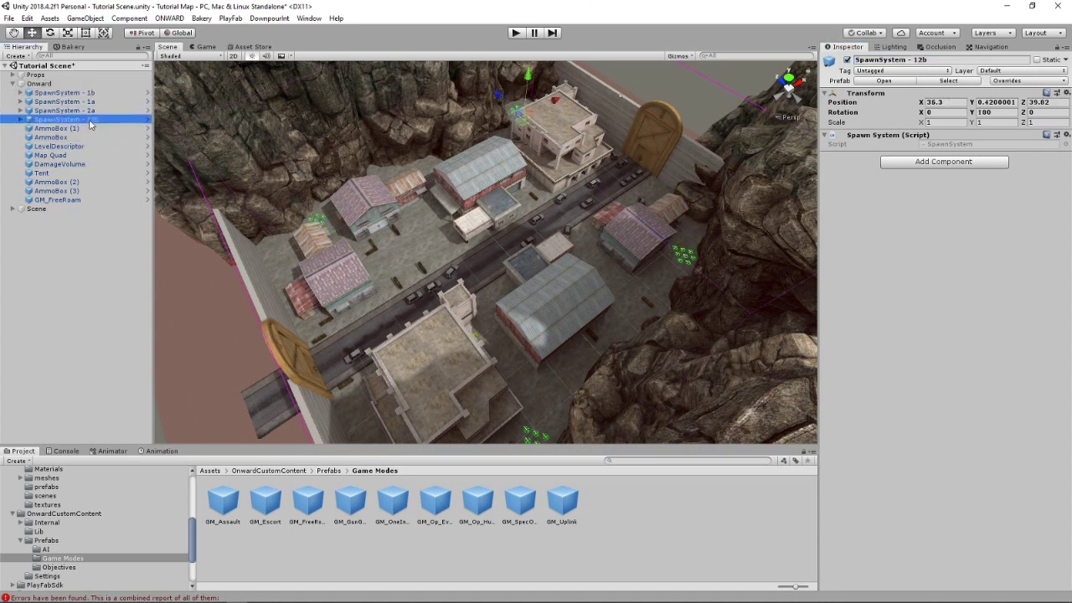
click(918, 57)
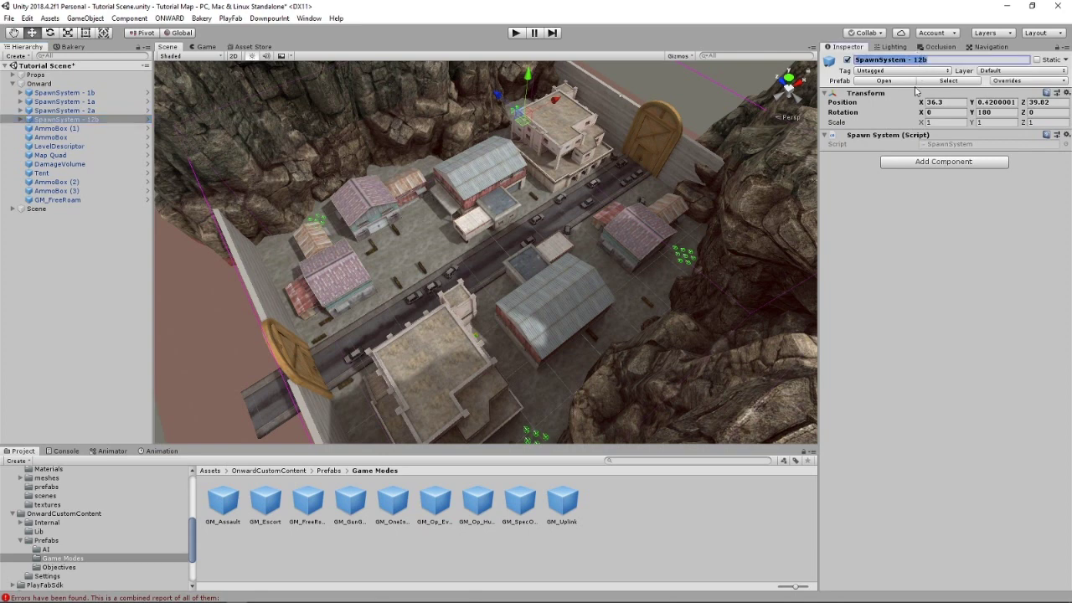
key(Right)
key(Left)
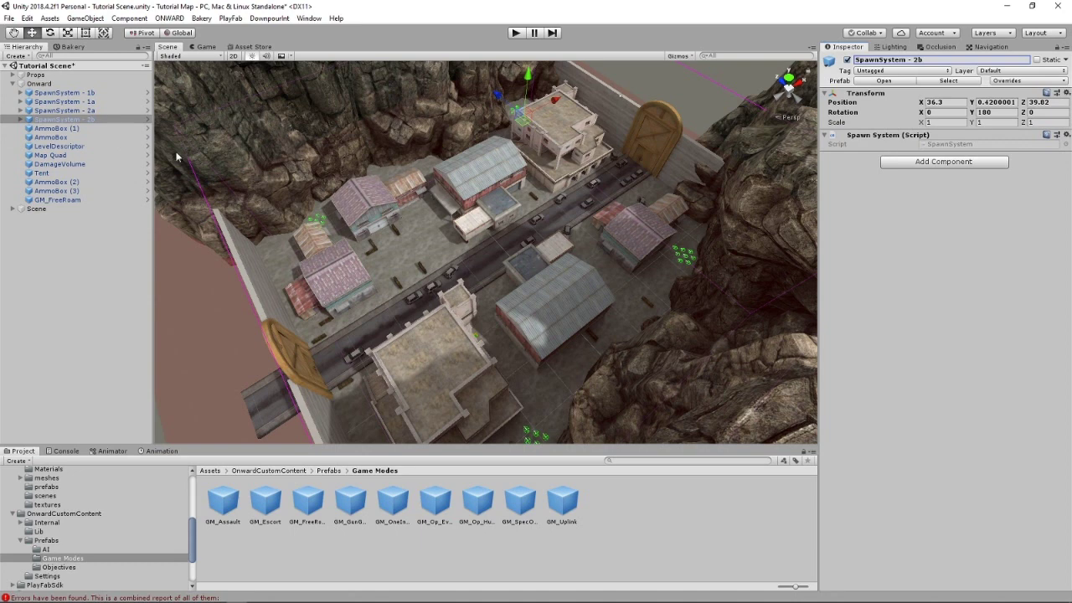
click(84, 93)
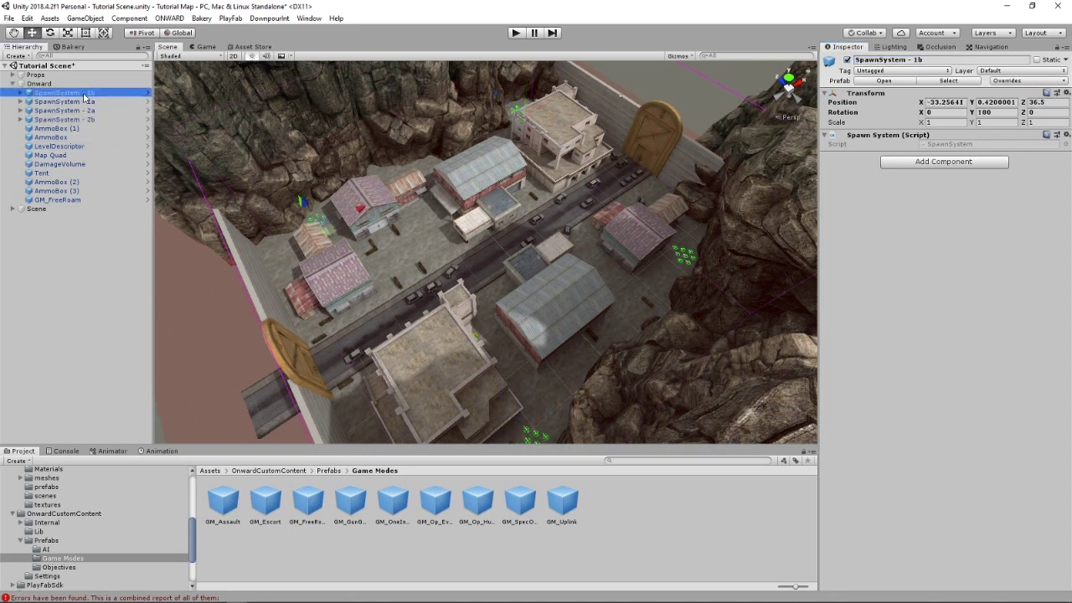
click(87, 111)
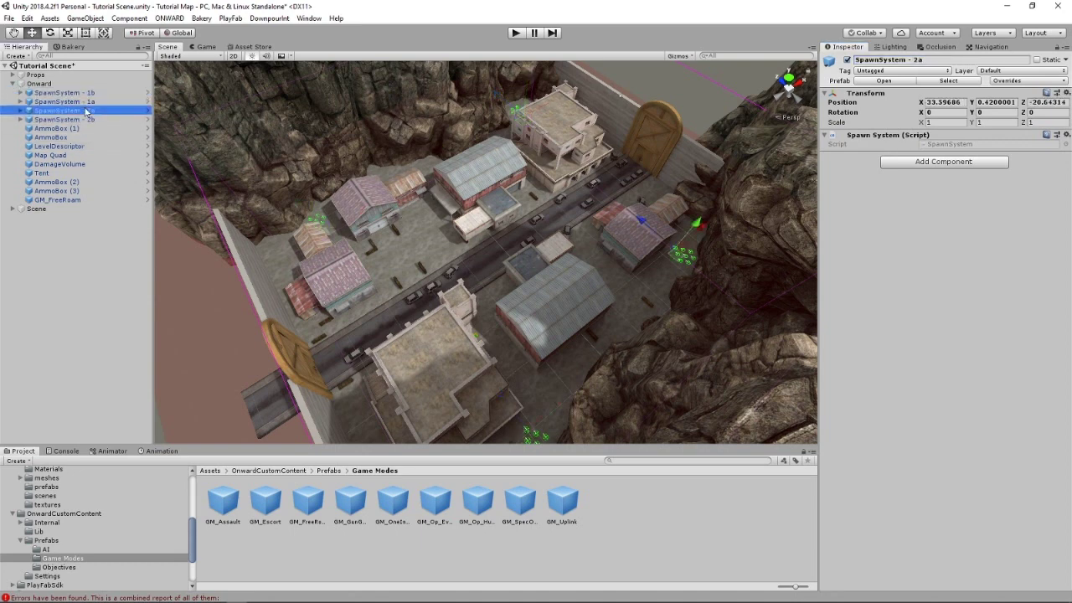
drag(86, 112, 83, 122)
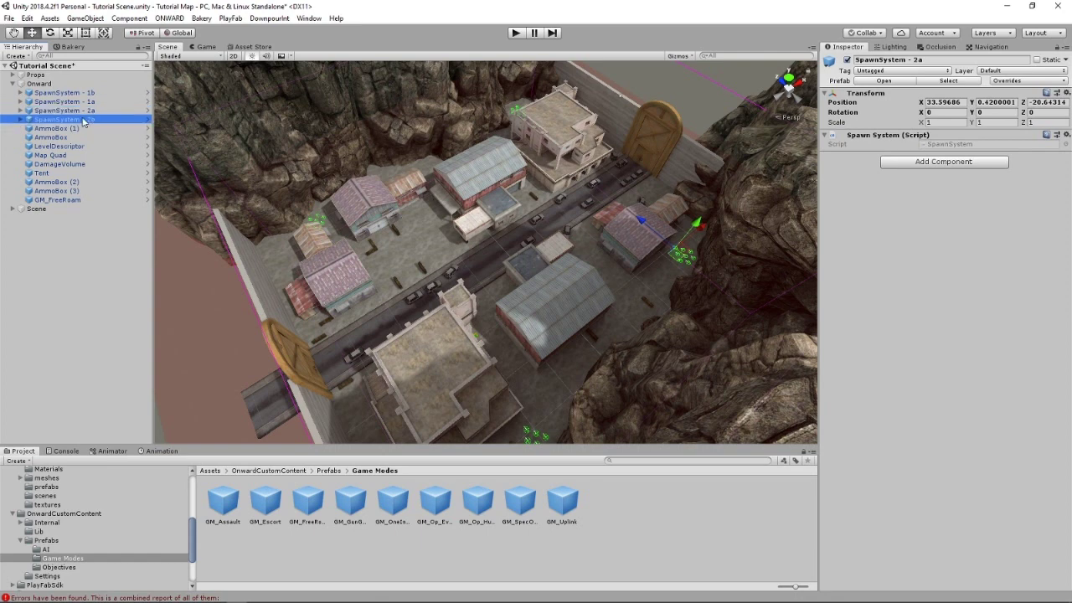
click(82, 102)
click(81, 95)
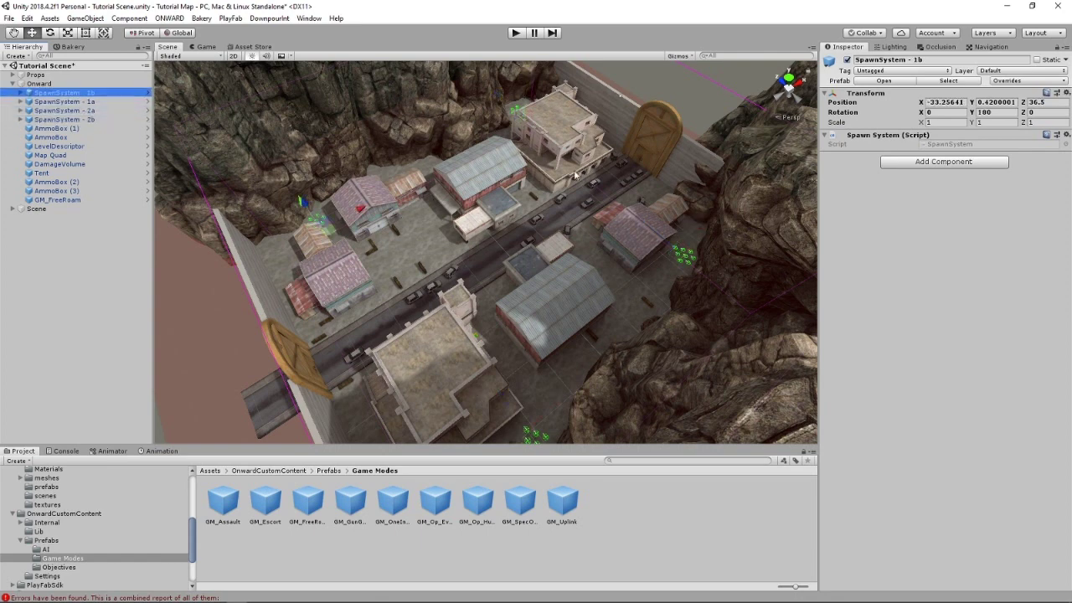
mouse_move(379, 187)
right_down()
mouse_move(409, 209)
mouse_move(369, 196)
right_up()
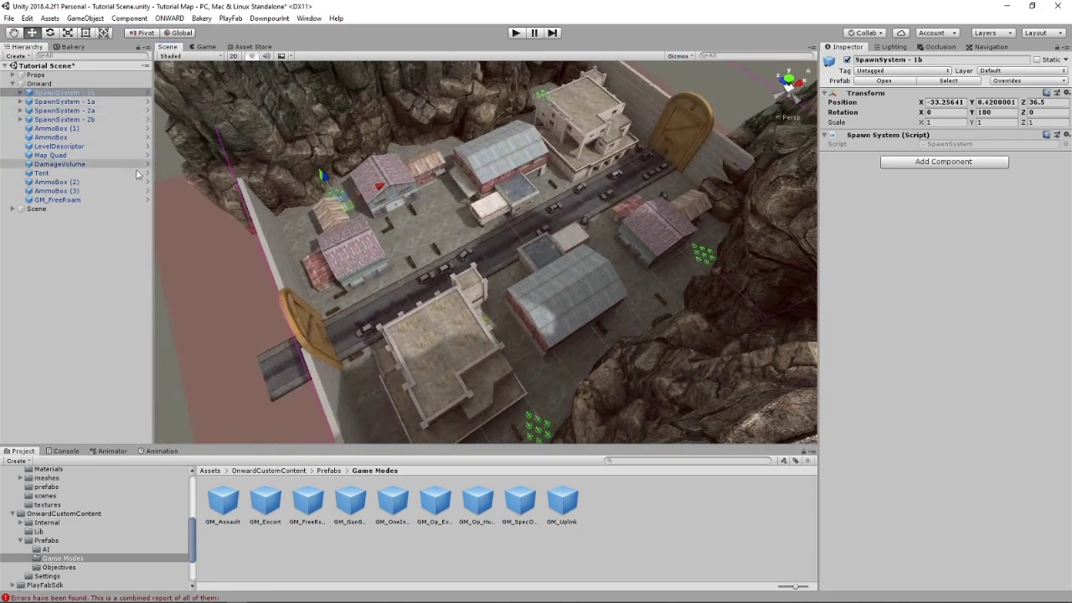
Step: Set the size of GM_FreeRoam's Attacking Team Spawns to 4
click(60, 199)
click(829, 243)
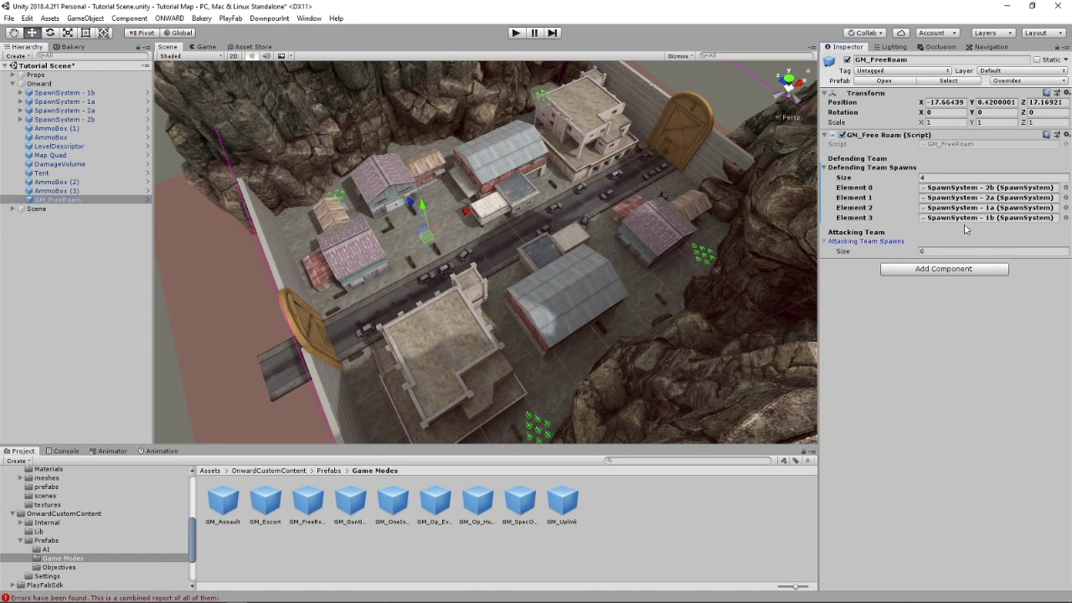
click(1002, 252)
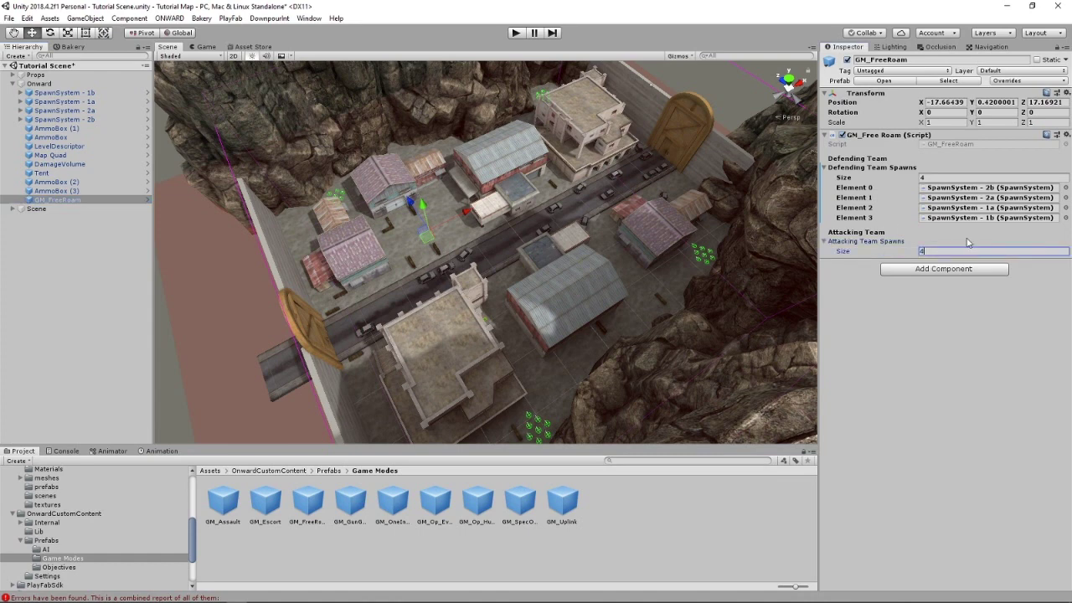
text(4)
key(Return)
Step: Assign SpawnSystem - 1a, 1b, 2a and 2b to GM_FreeRoam's Attacking Team Spawns elements 0 to 3
click(1065, 261)
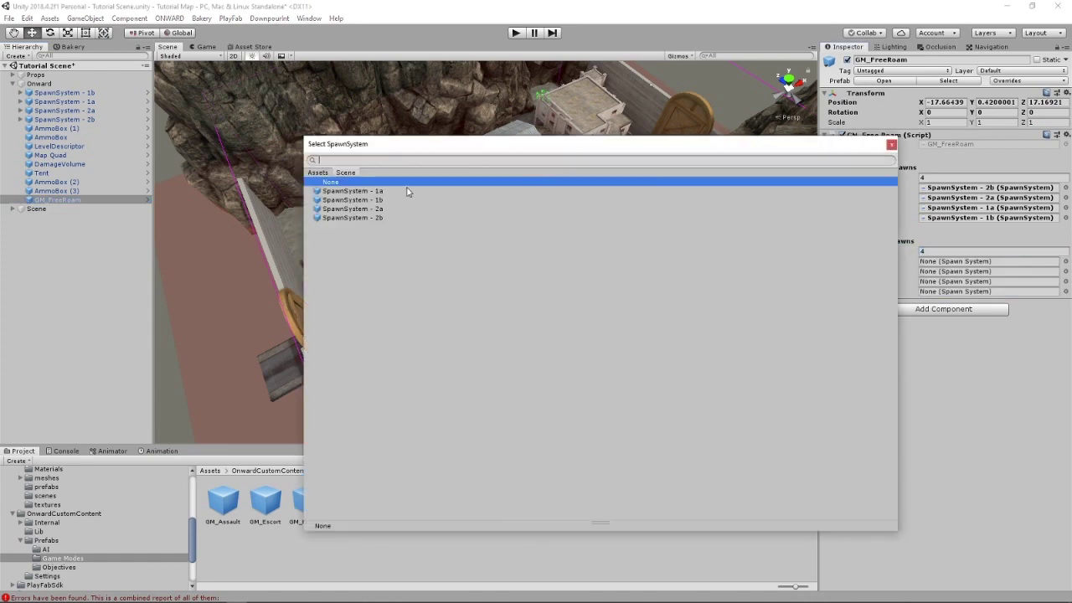
click(407, 192)
click(1065, 271)
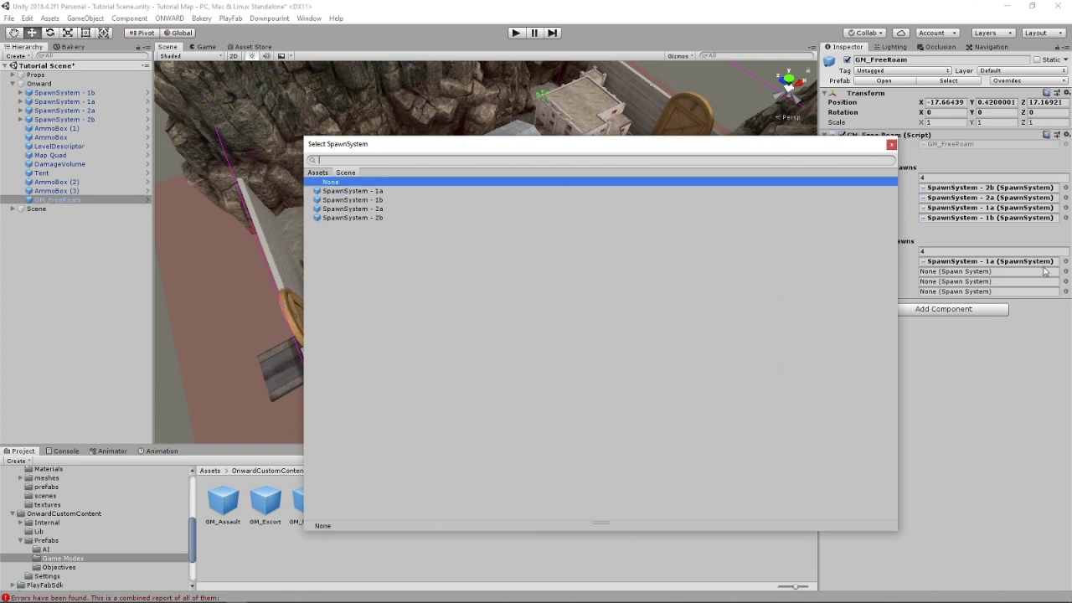
click(377, 199)
click(1064, 281)
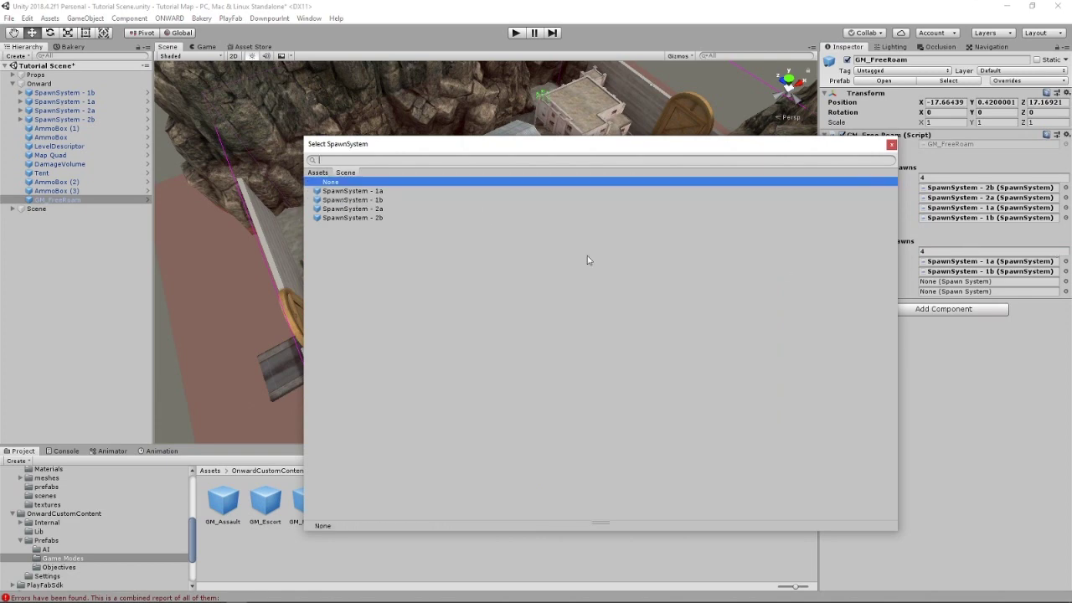
click(354, 209)
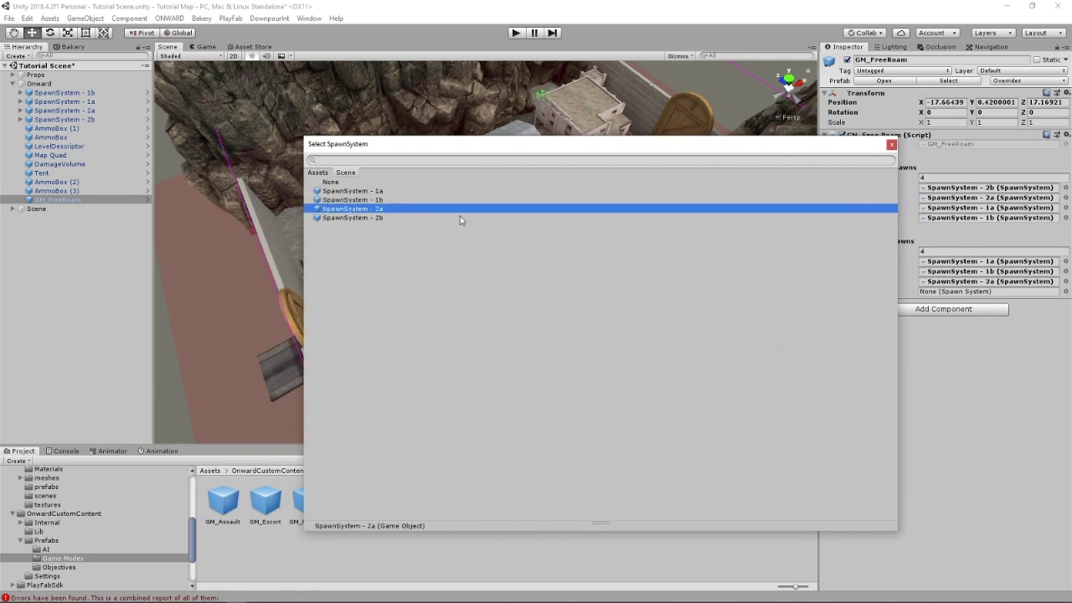
click(1065, 291)
click(353, 218)
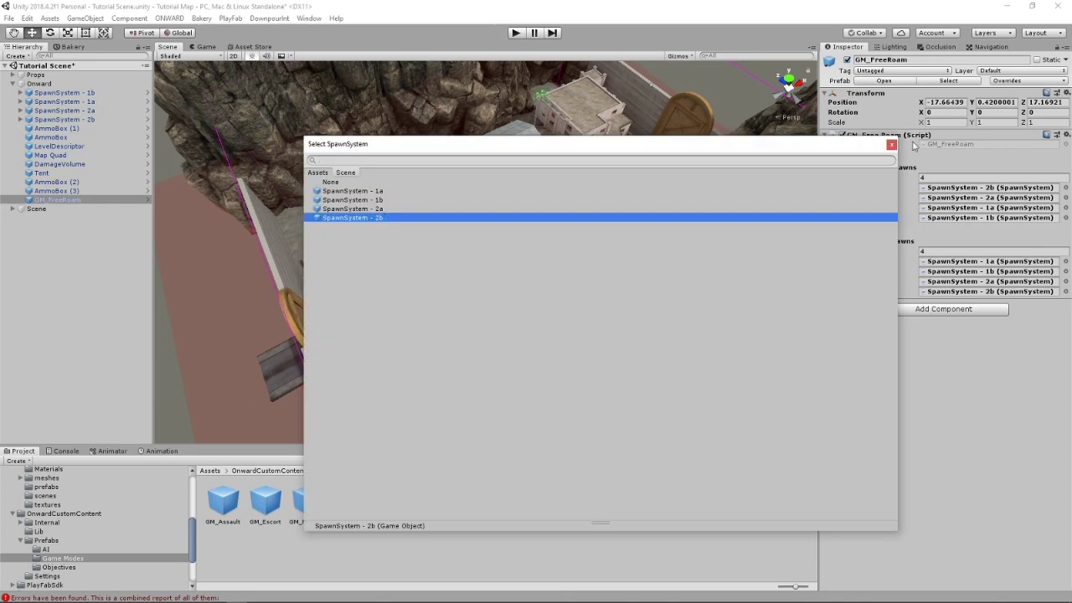
click(892, 149)
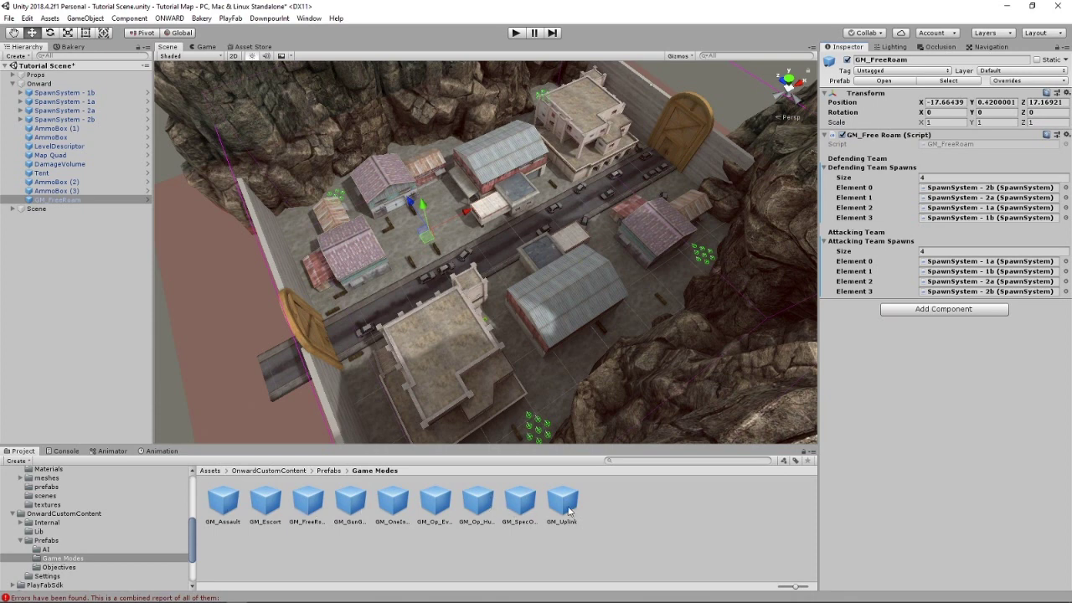
Step: Add the GM_Uplink prefab to the scene, move it under Onward and expand its Objectives list
drag(562, 499, 517, 258)
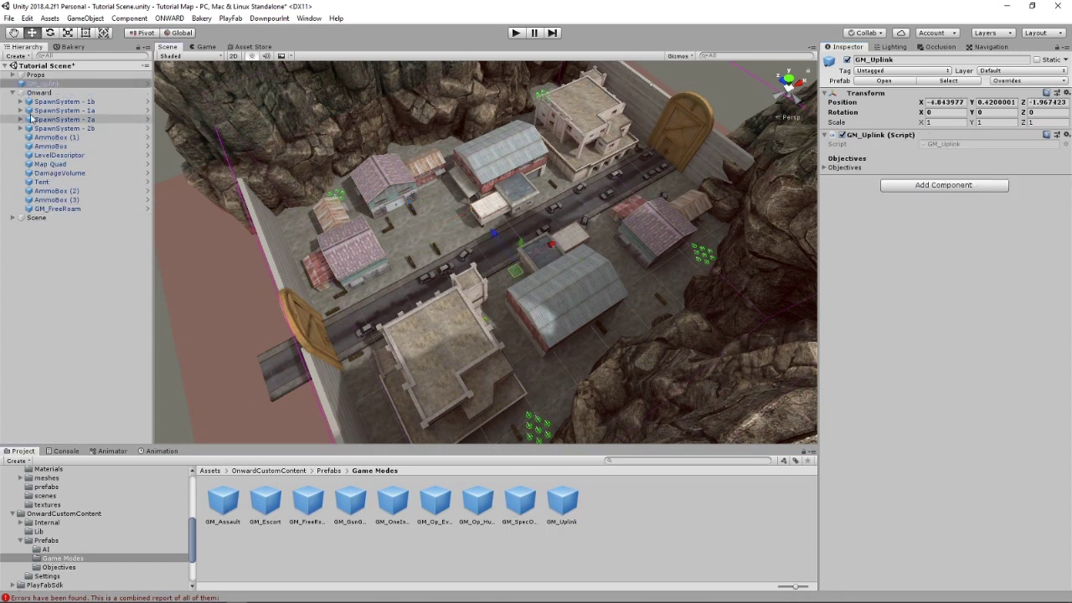
drag(49, 83, 64, 94)
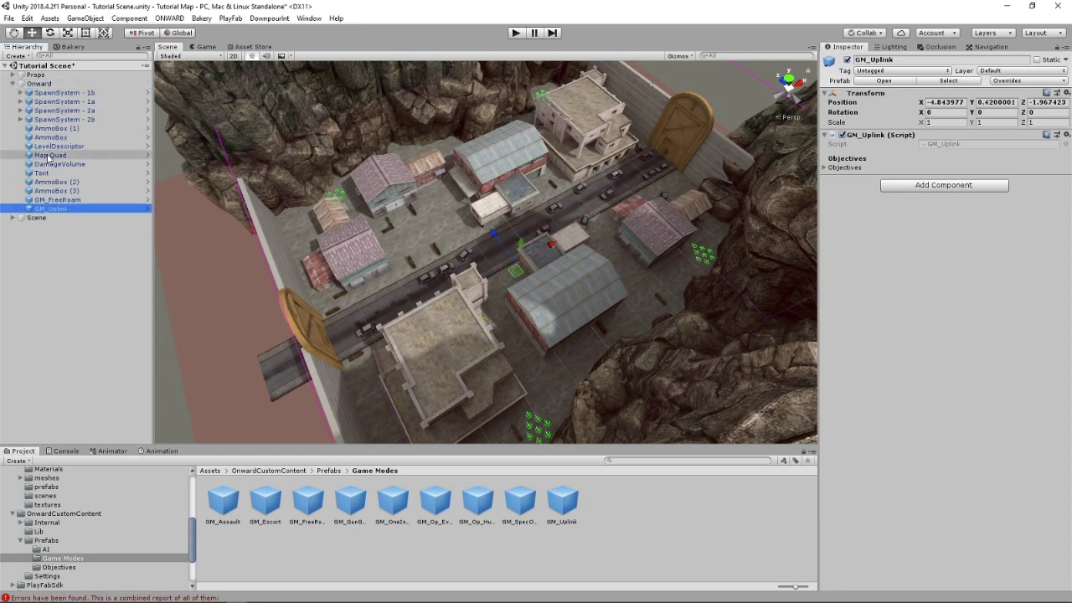
click(846, 168)
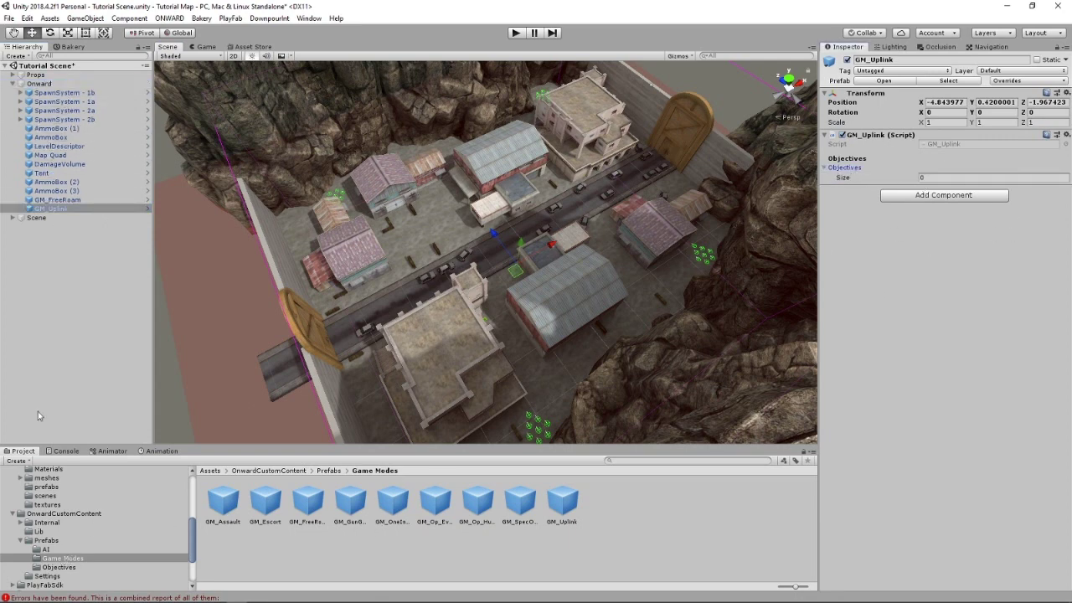
Step: Place two Obj_Uplink objective prefabs on the map, one beside the large flat-roofed building near SpawnSystem - 1a and one beside the metal-roofed warehouse
click(60, 566)
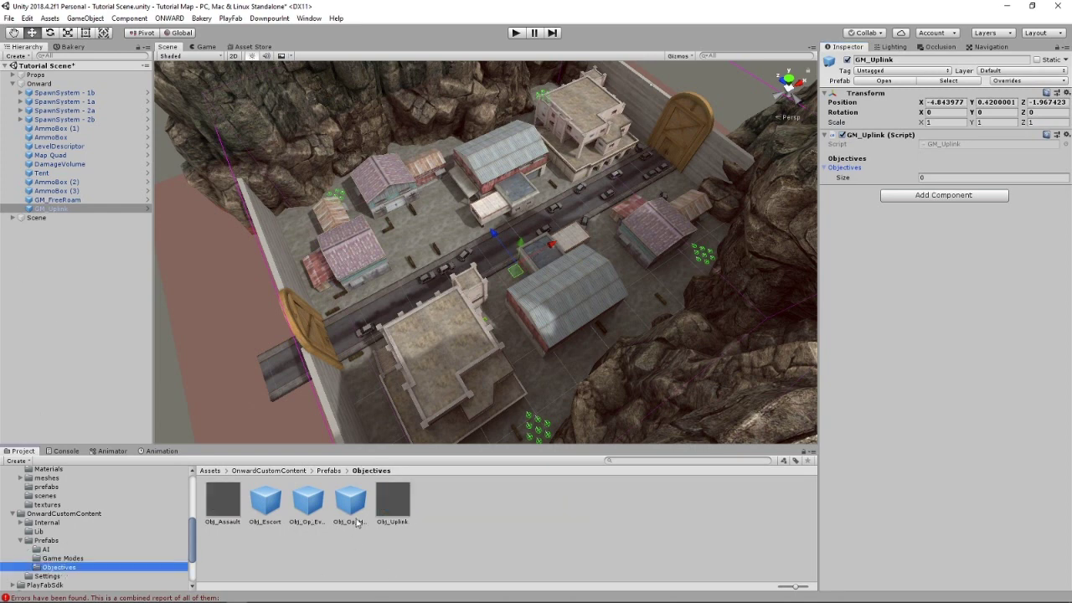
drag(397, 505, 540, 381)
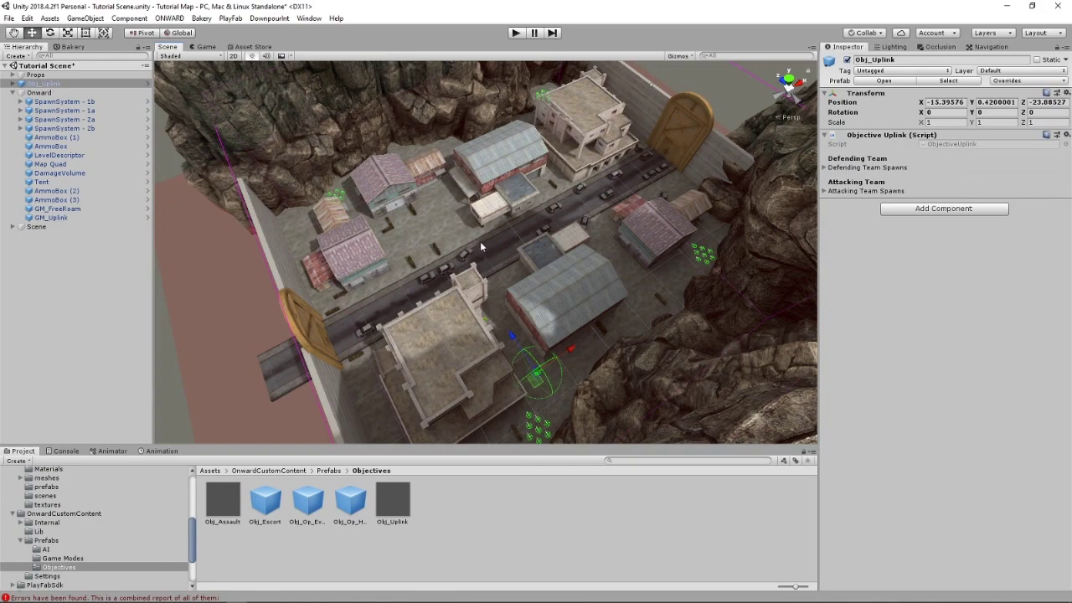
key(f)
right_drag(515, 293, 421, 394)
drag(390, 523, 483, 343)
right_drag(280, 295, 369, 276)
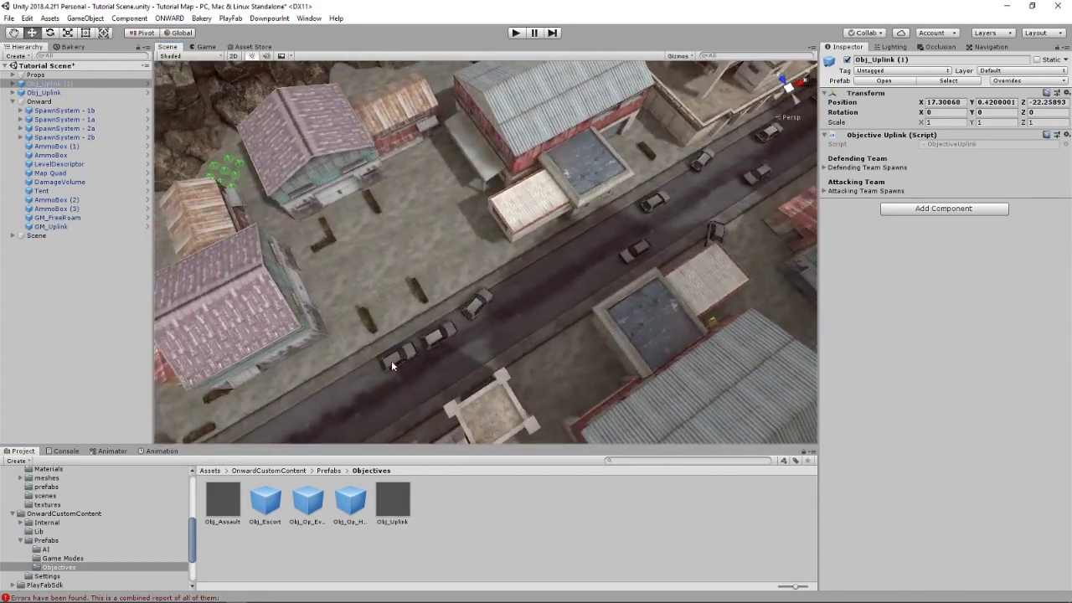
Step: Move Obj_Uplink (1) behind the metal-roofed warehouse across the road, to about X 19.41 and Z 25.86
right_drag(390, 360, 624, 253)
drag(567, 206, 287, 232)
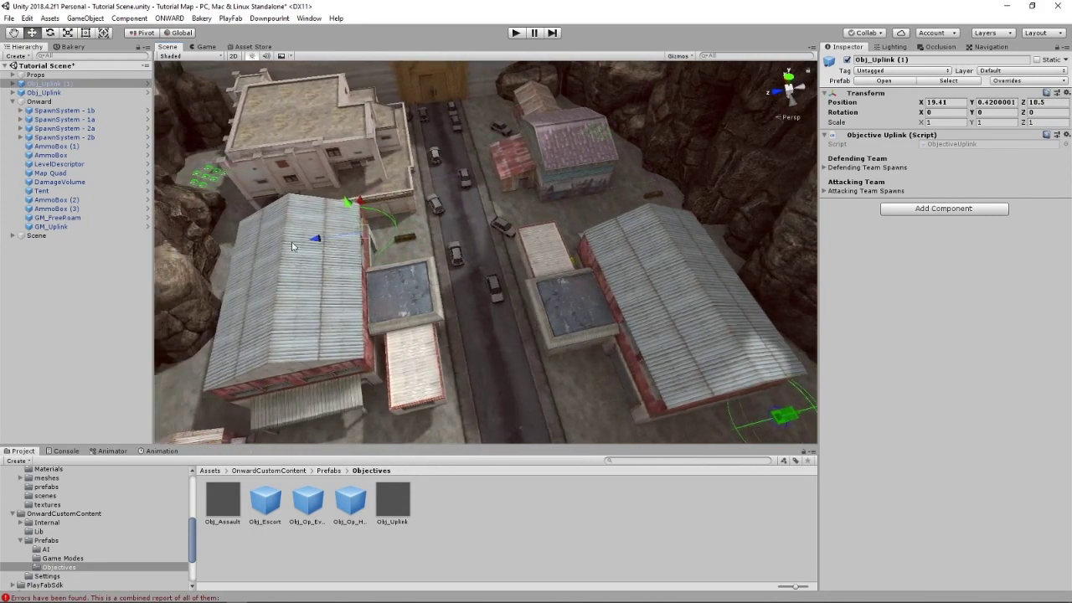
middle_drag(292, 246, 513, 243)
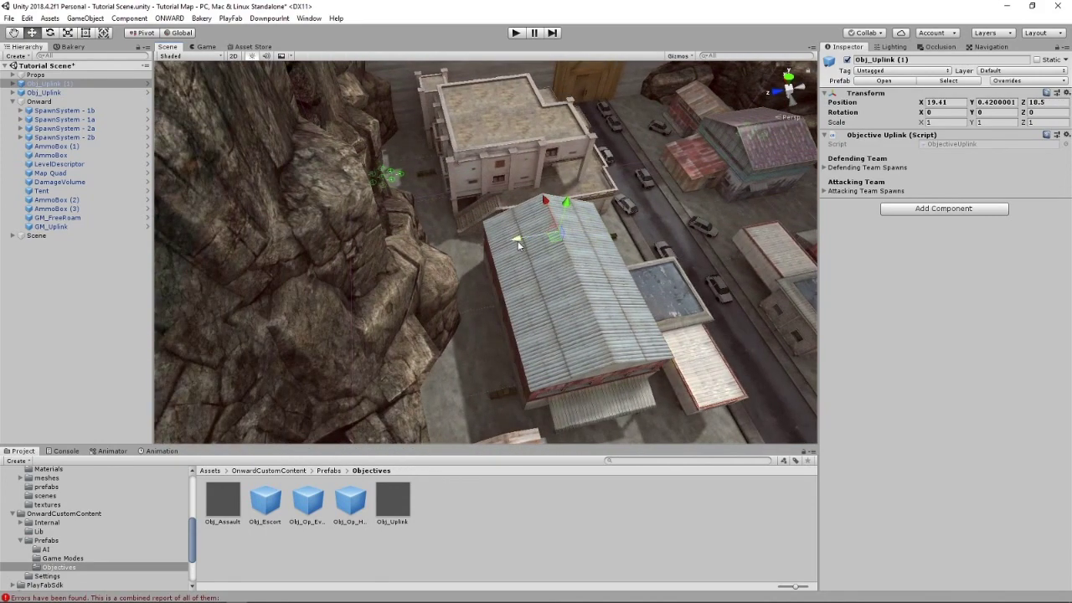
drag(515, 240, 469, 244)
right_drag(469, 244, 449, 240)
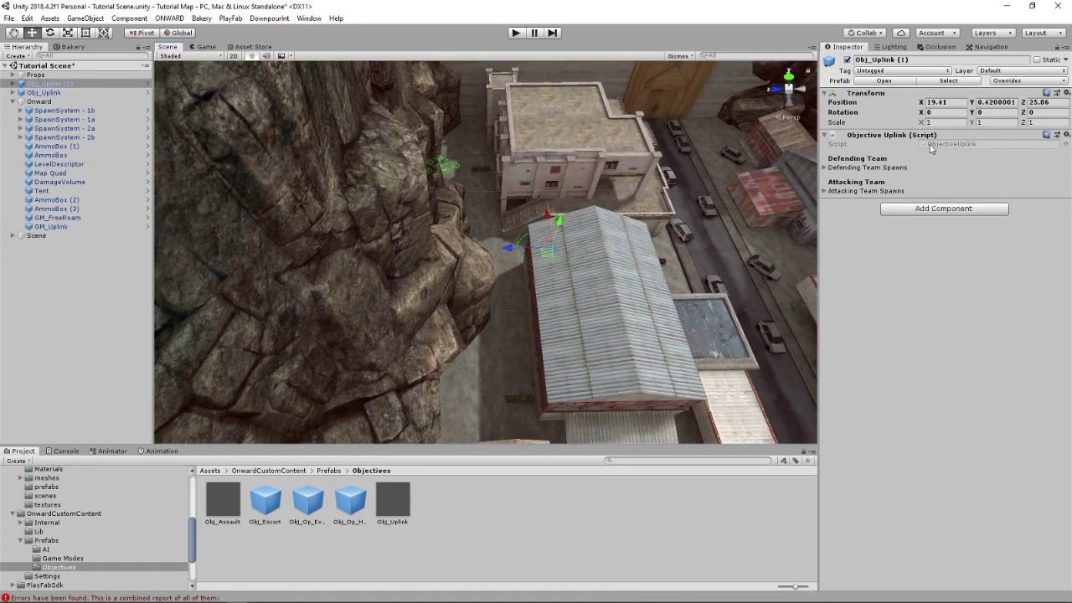
Step: On Obj_Uplink (1), set the Defending Team Spawns size to 1 and the Attacking Team Spawns size to 2
click(867, 168)
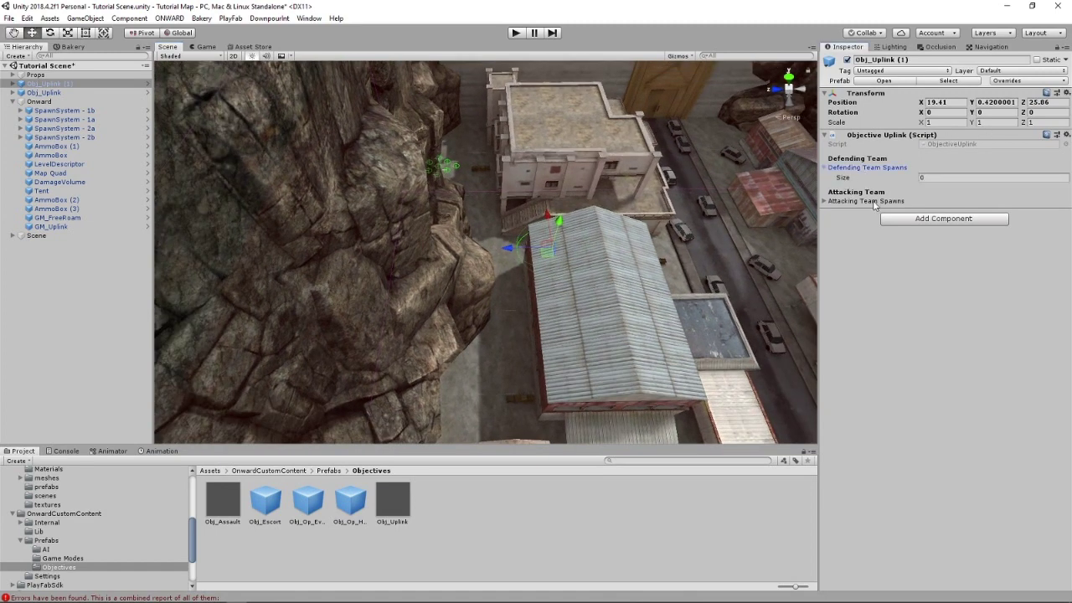
click(875, 201)
click(938, 180)
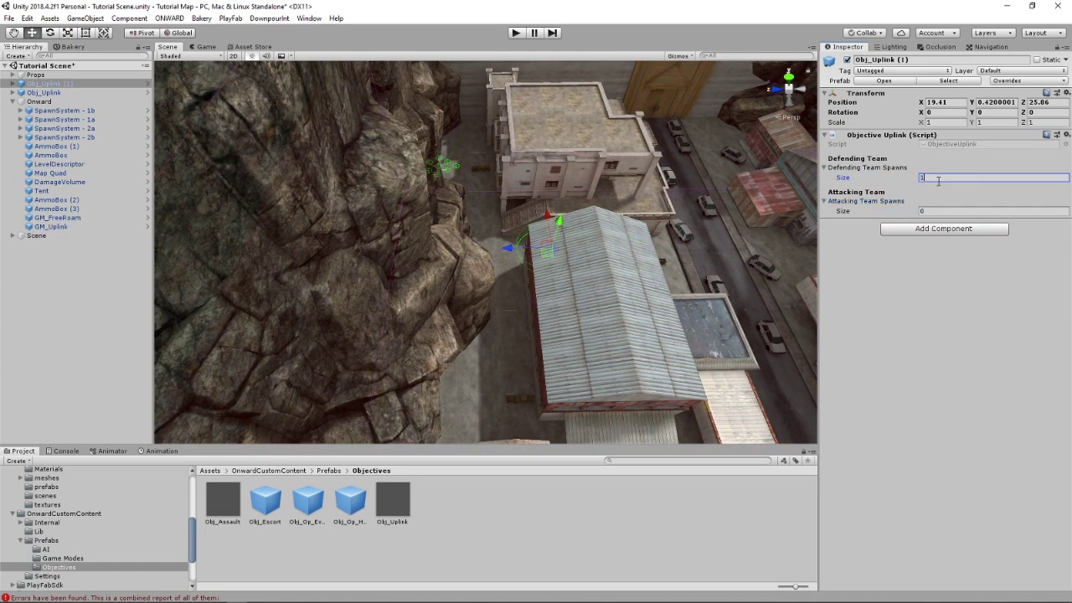
key(Return)
click(938, 219)
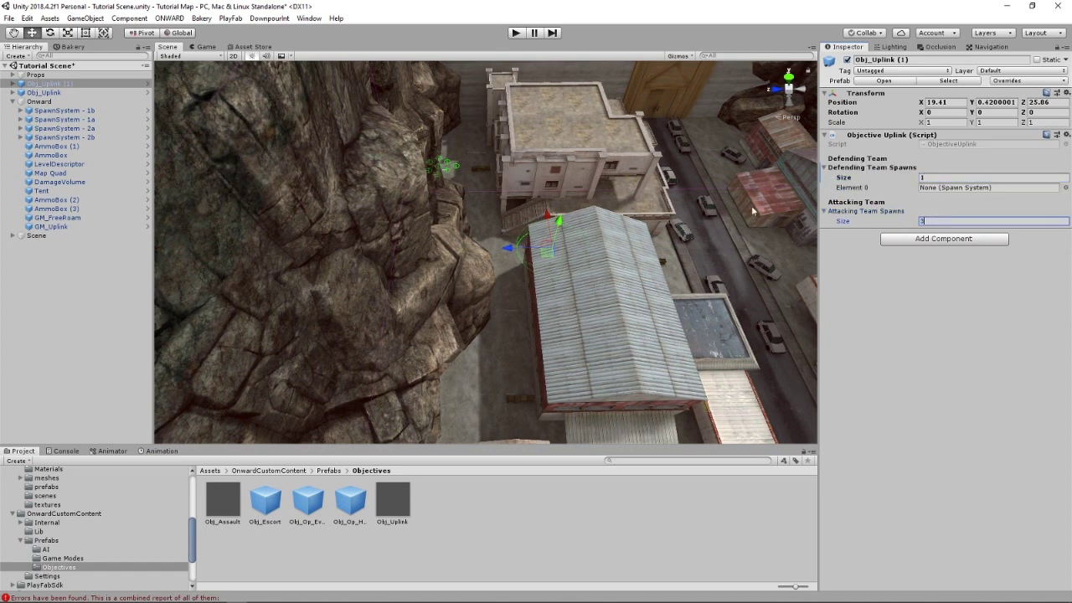
key(BackSpace)
key(Return)
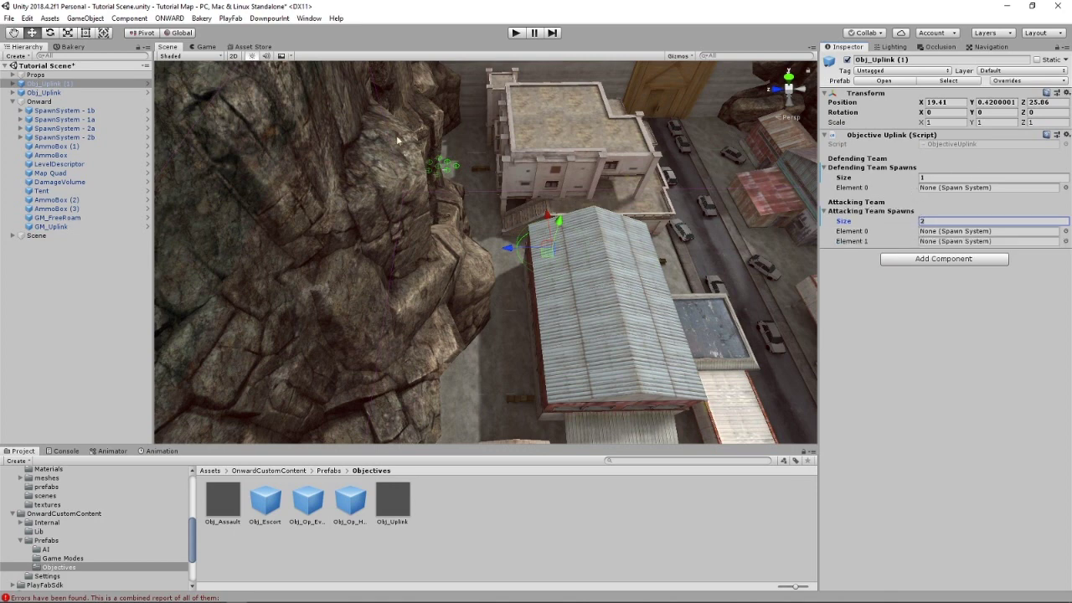
Step: Assign SpawnSystem - 2b as Element 0 of the Defending Team Spawns on Obj_Uplink (1)
click(58, 137)
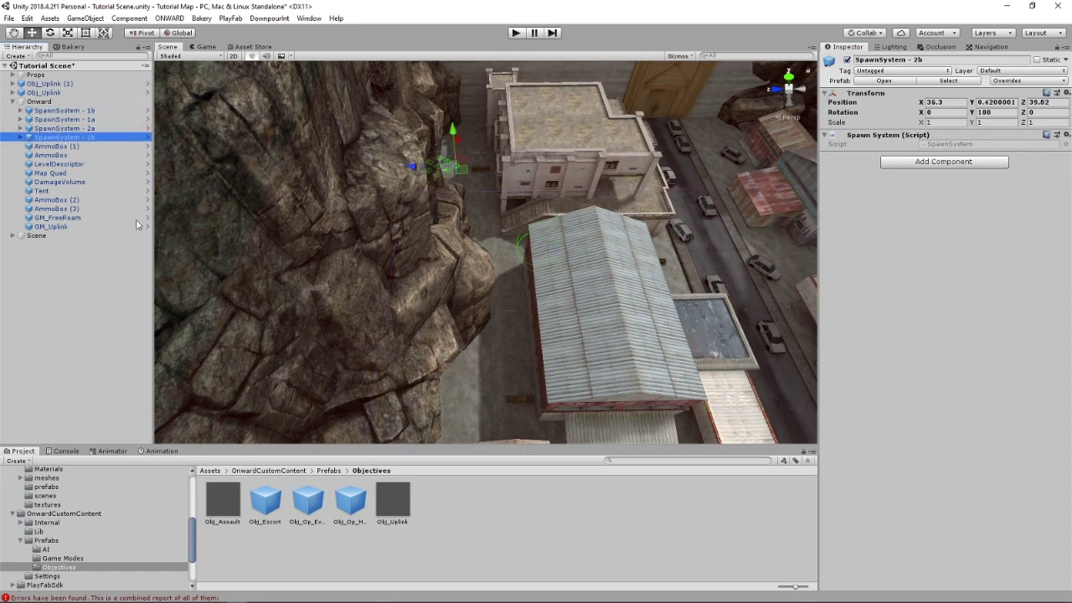
click(57, 84)
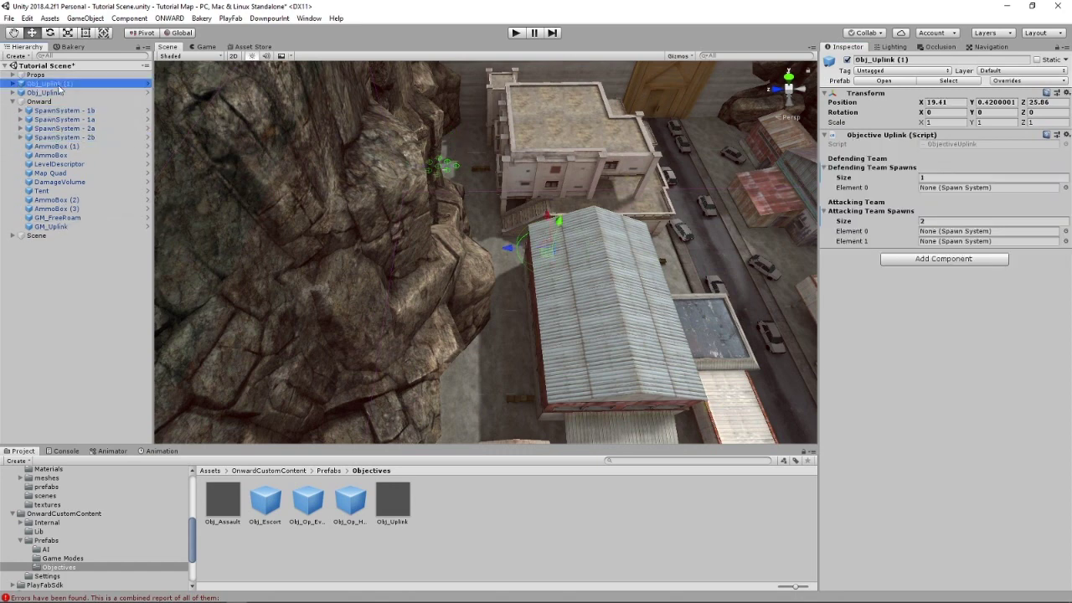
click(1065, 187)
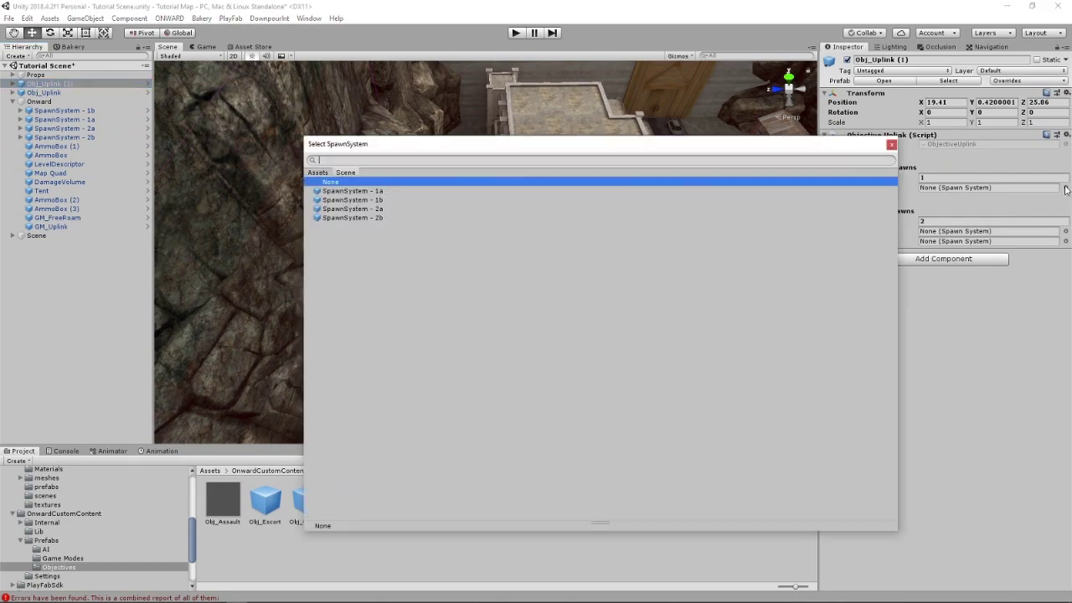
click(343, 218)
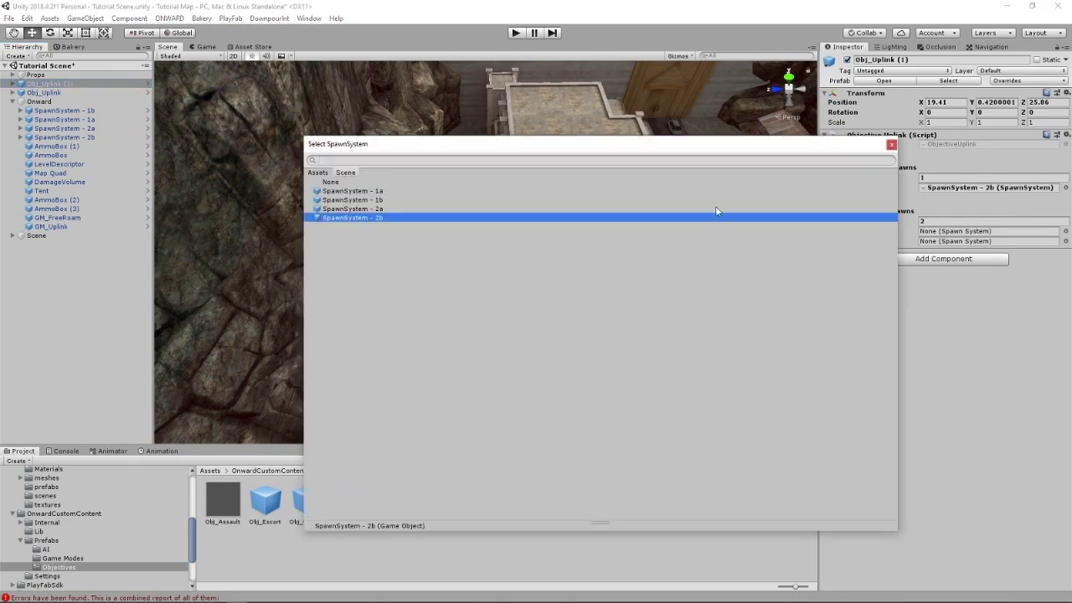
click(891, 144)
click(1064, 232)
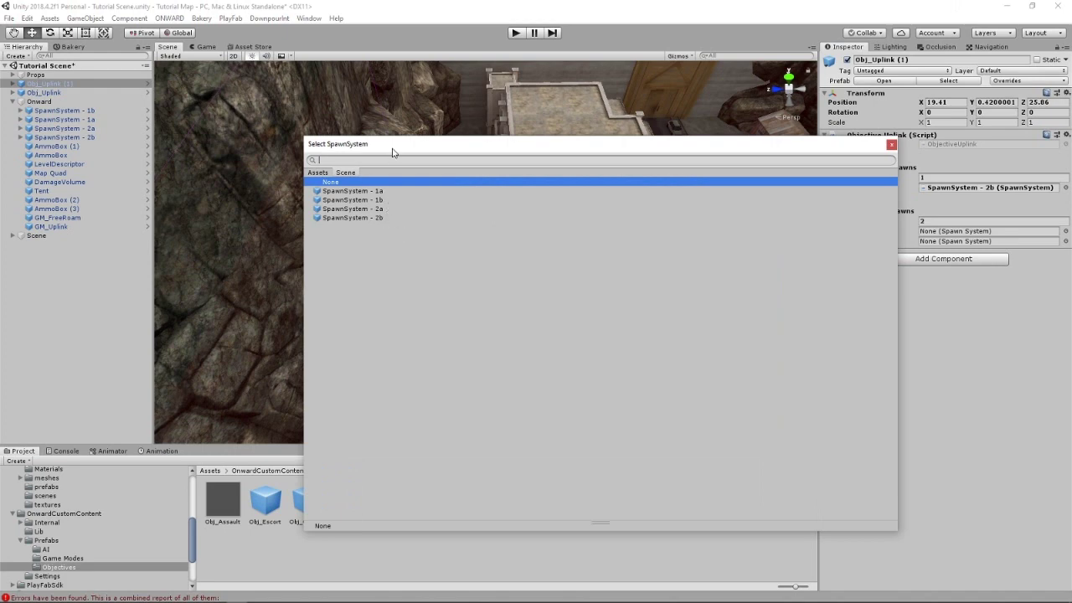
drag(392, 152, 296, 156)
click(795, 148)
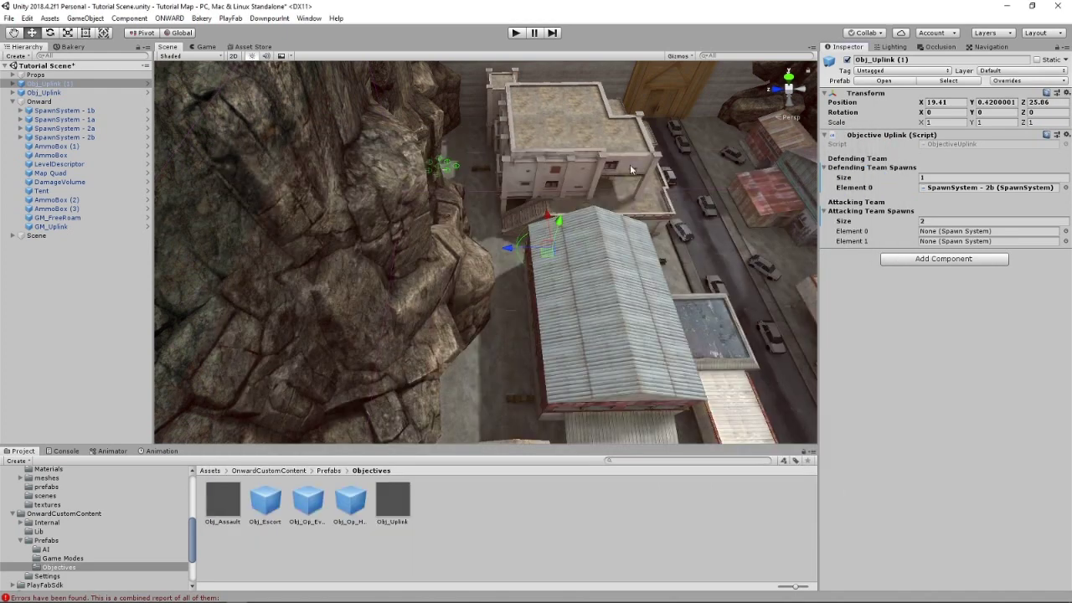
Step: Assign SpawnSystem - 2a and SpawnSystem - 1a as Elements 0 and 1 of the Attacking Team Spawns on Obj_Uplink (1)
double_click(91, 119)
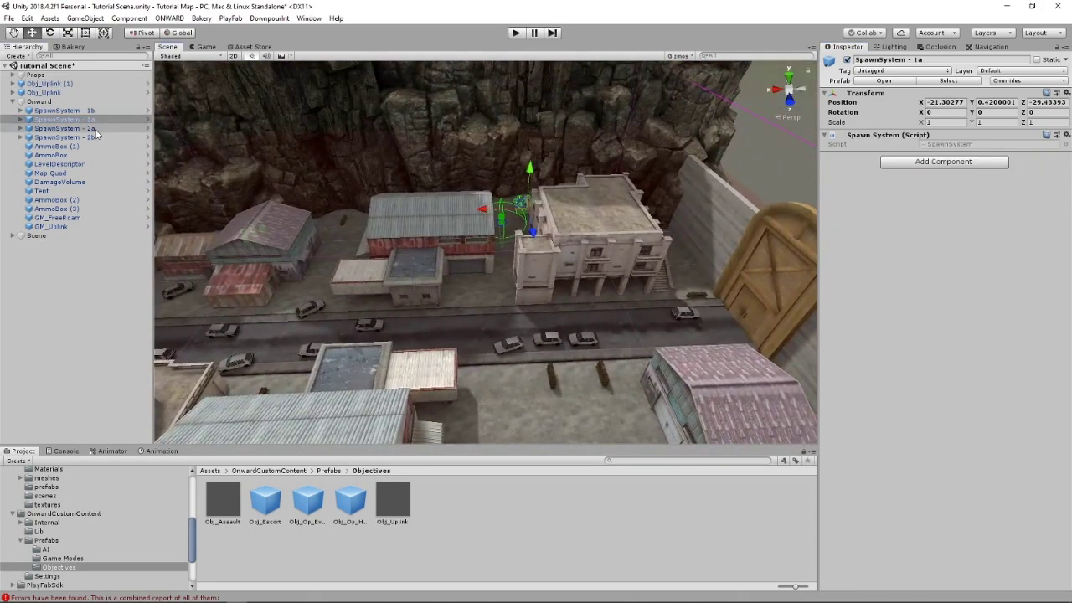
double_click(95, 130)
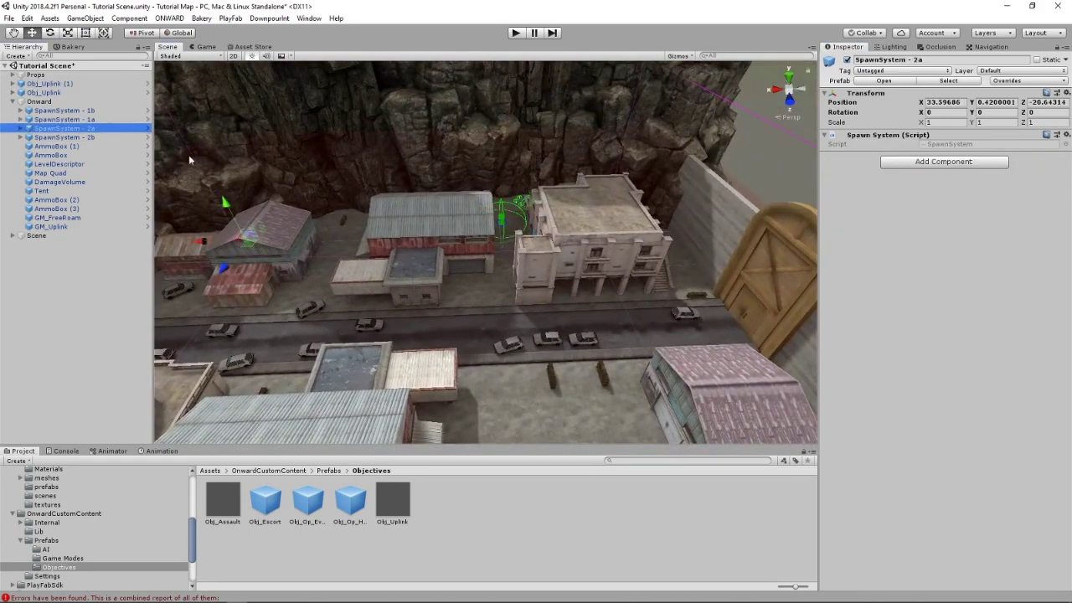
click(50, 226)
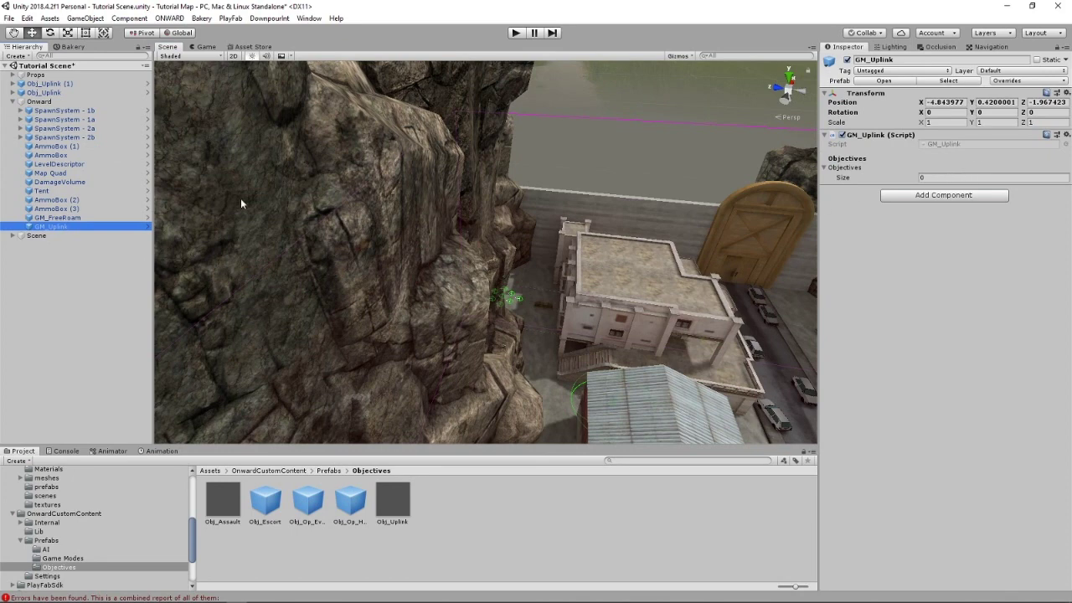
click(59, 92)
click(50, 84)
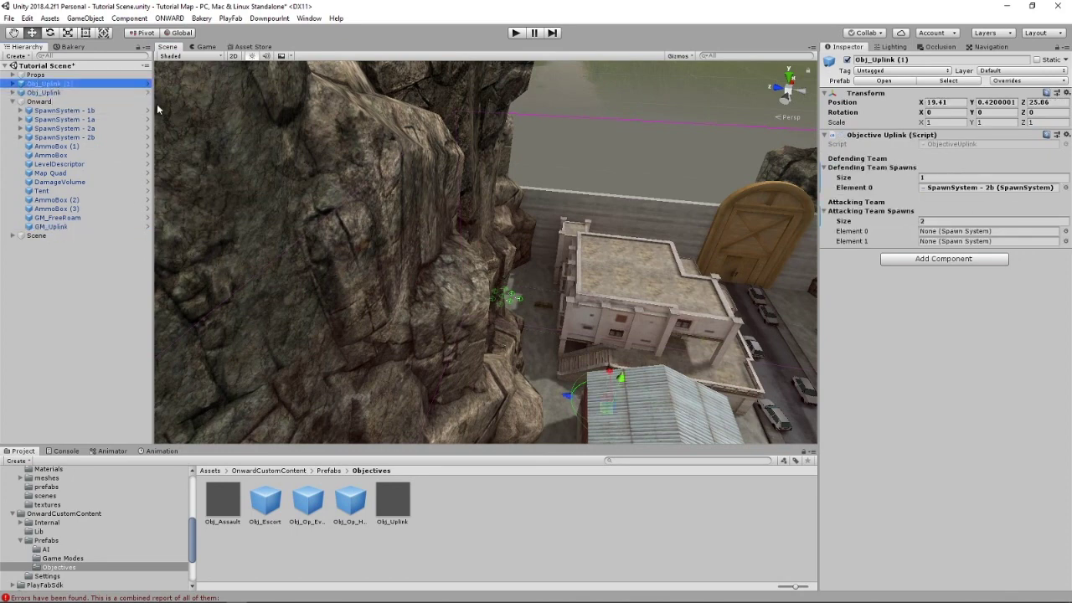
click(1014, 232)
click(1065, 232)
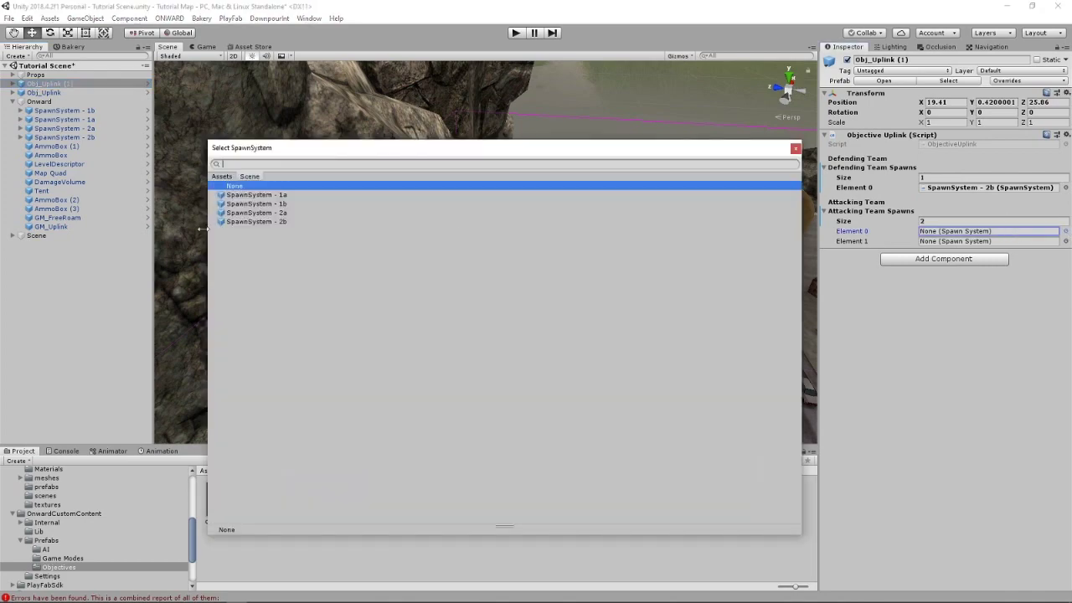
click(301, 213)
click(1065, 241)
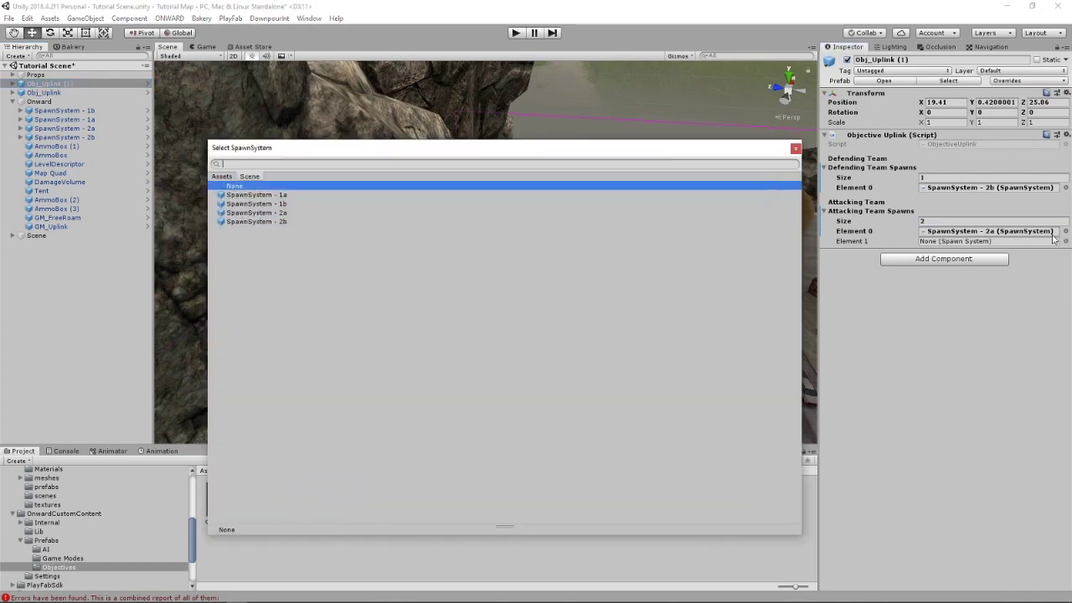
click(277, 194)
click(795, 149)
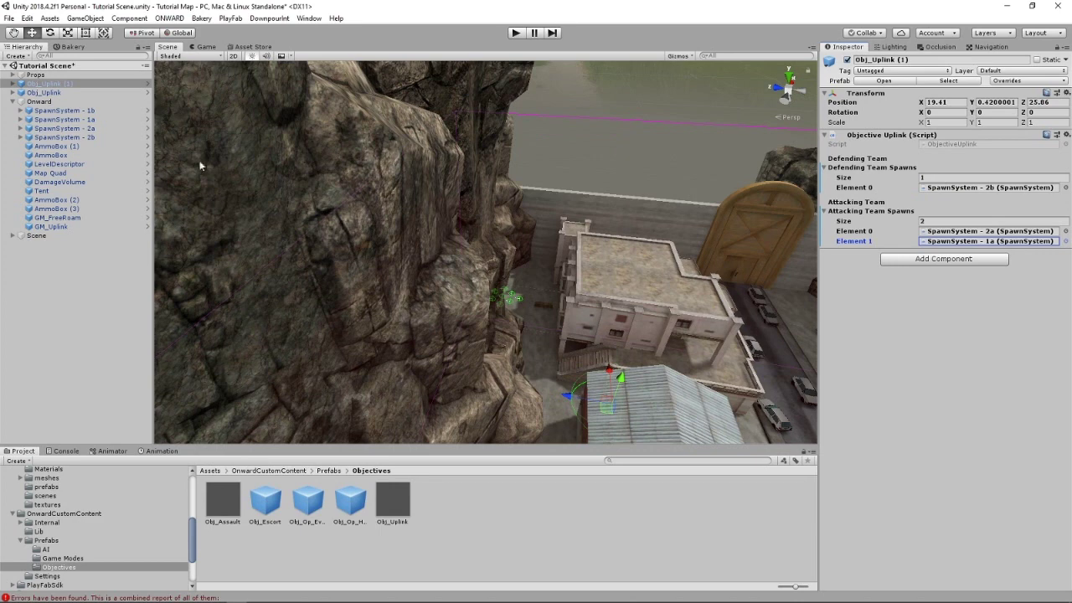
Step: Set the Defending Team Spawns size of the original Obj_Uplink to 1
click(46, 92)
click(992, 185)
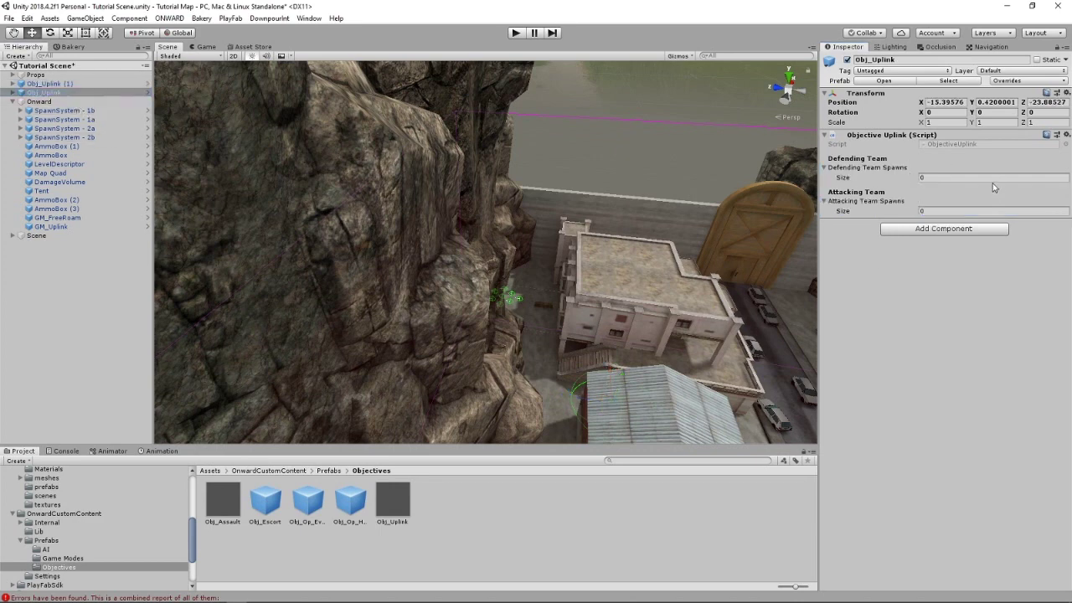
click(990, 177)
text(1)
key(Return)
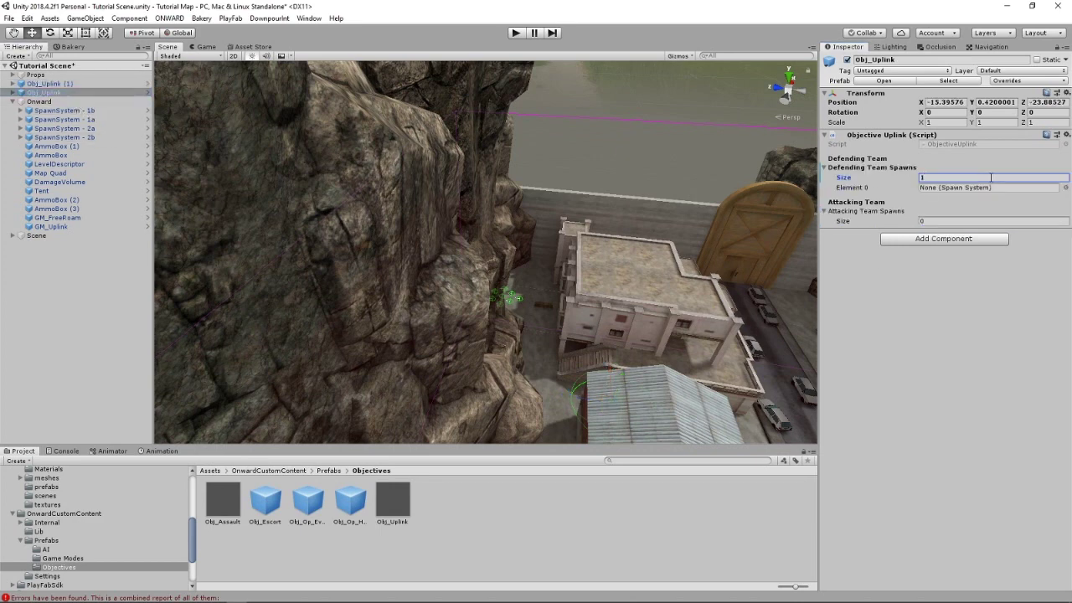
Step: Check the spawn systems' locations in the scene and assign SpawnSystem - 1a as Obj_Uplink's Defending Team Spawns Element 0
click(1065, 187)
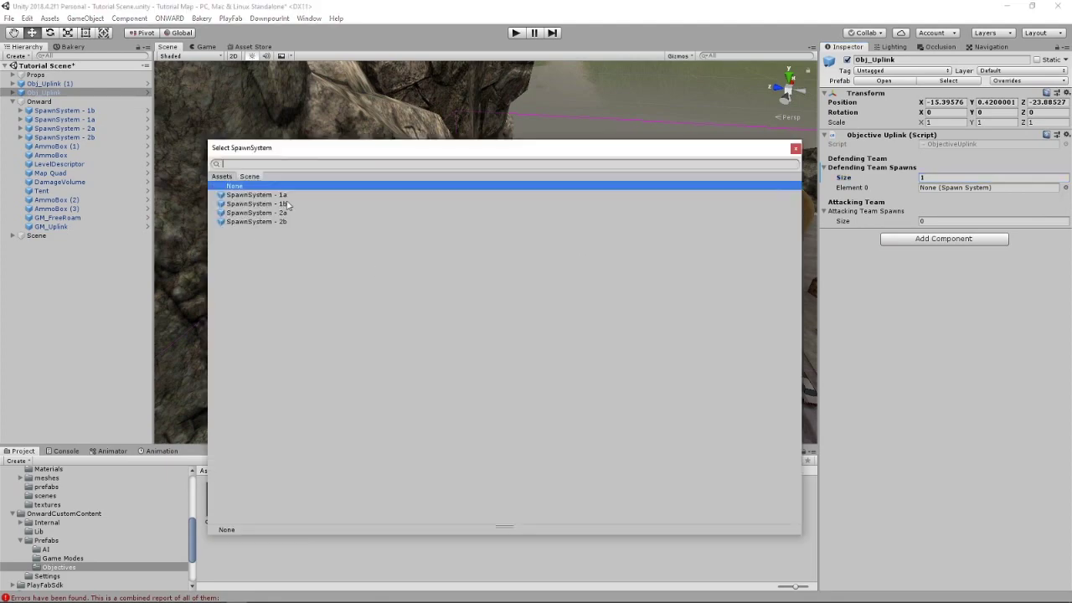
click(795, 148)
alt+drag(221, 193, 659, 206)
click(75, 138)
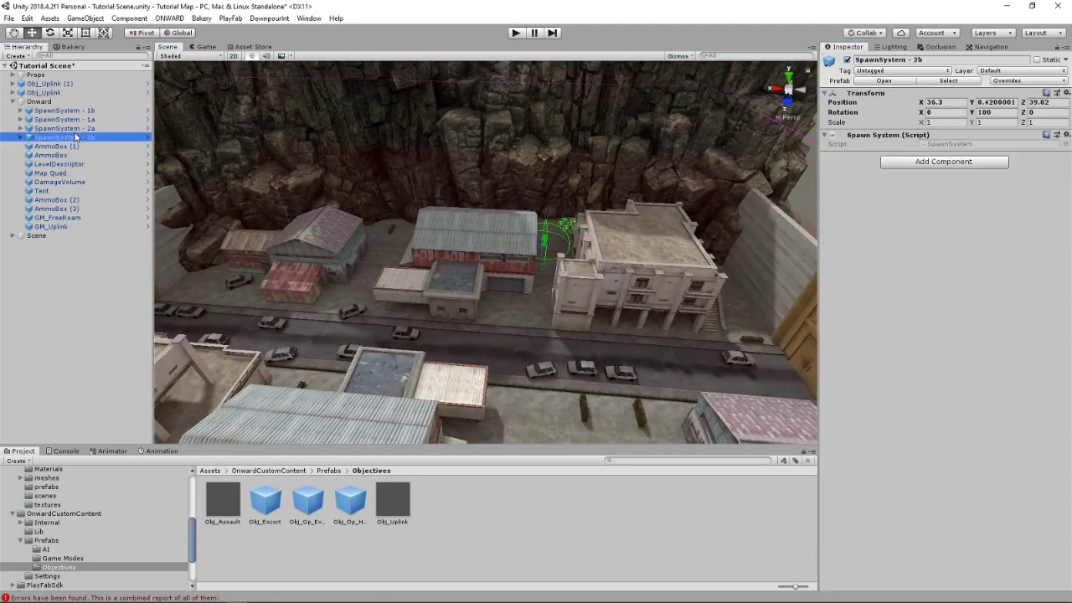
click(74, 129)
click(73, 122)
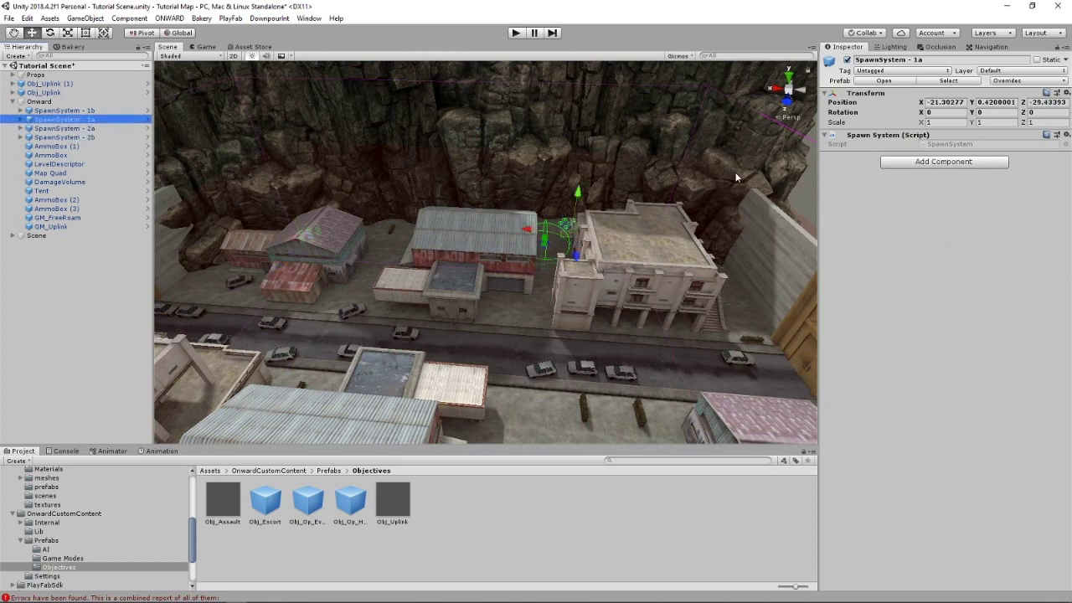
click(60, 93)
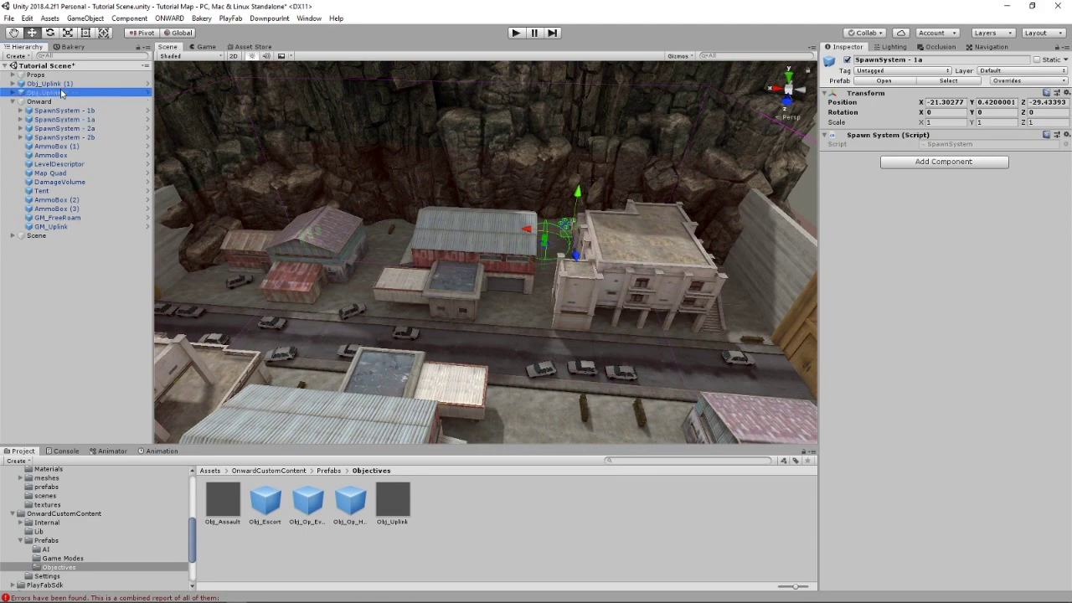
click(1065, 188)
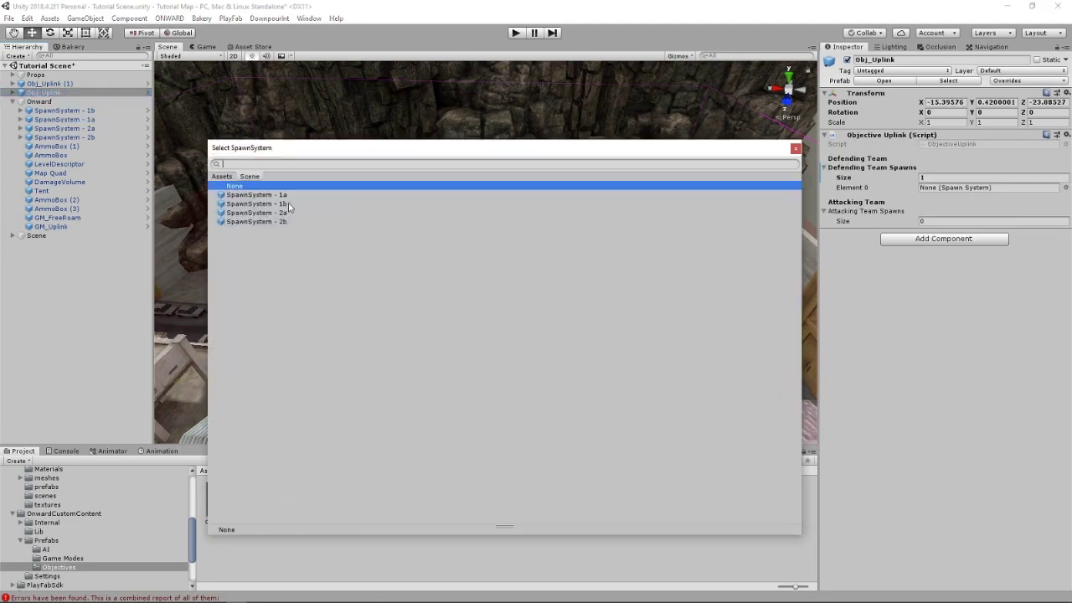
click(251, 195)
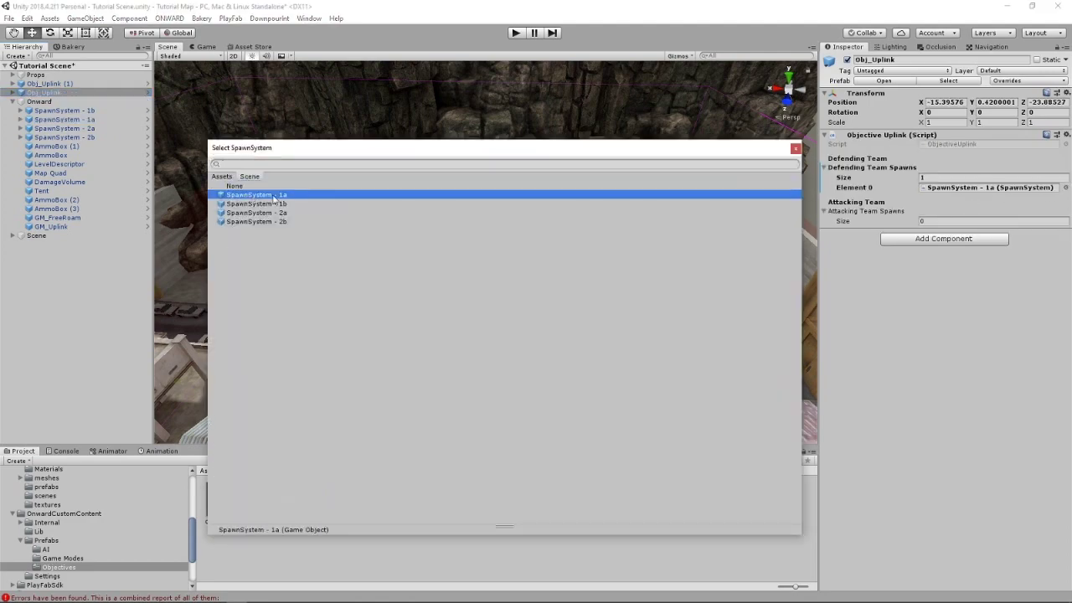
click(794, 150)
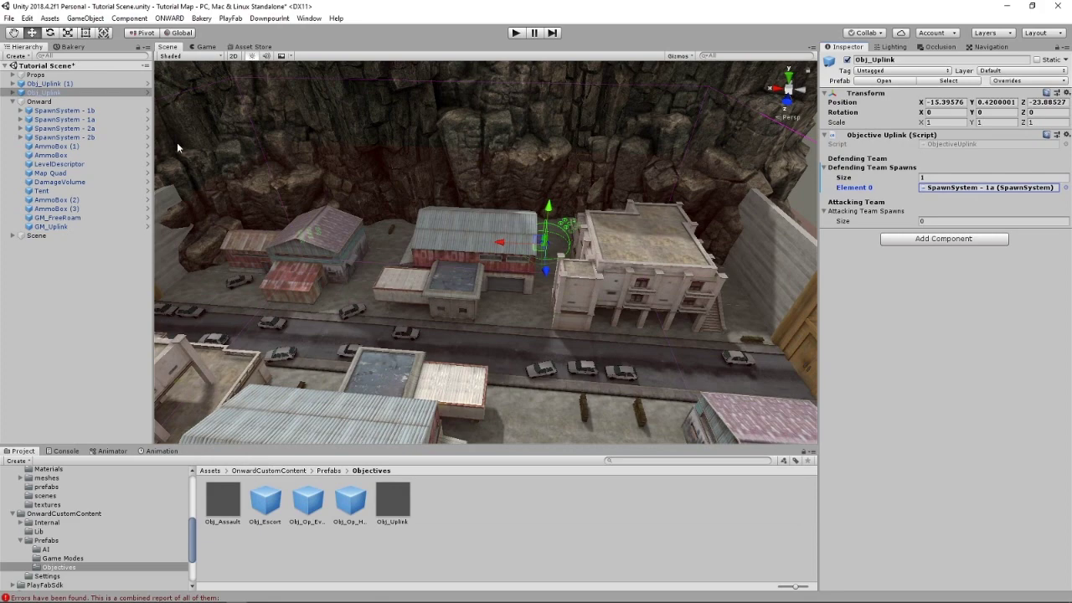
Step: Check where SpawnSystem - 2b and 1b are located, and set Obj_Uplink's Attacking Team Spawns size to 2
click(65, 139)
right_drag(228, 160, 480, 284)
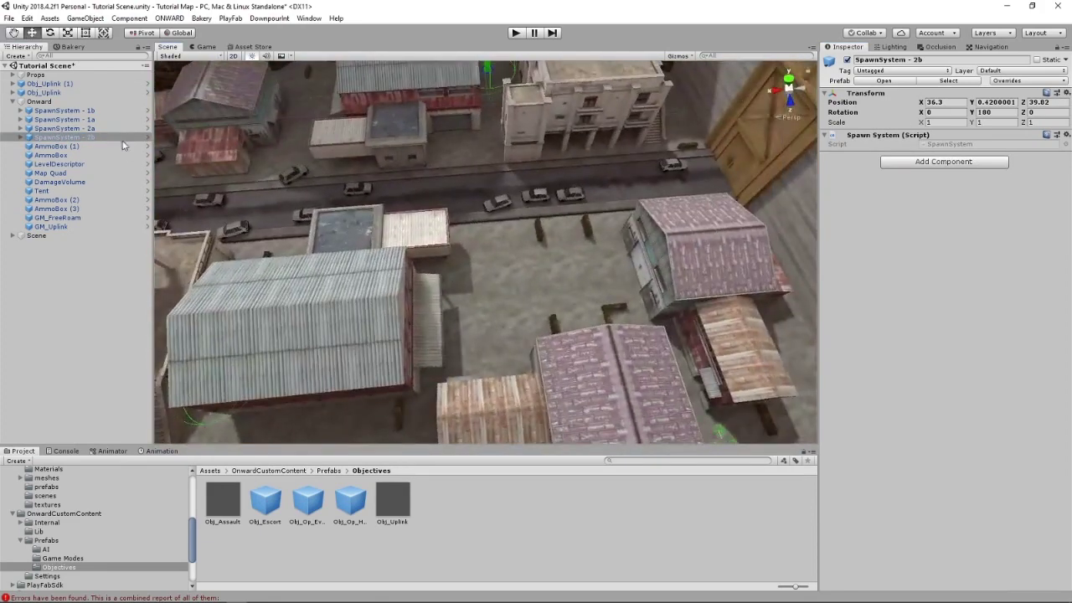
click(92, 111)
alt+drag(355, 188, 485, 174)
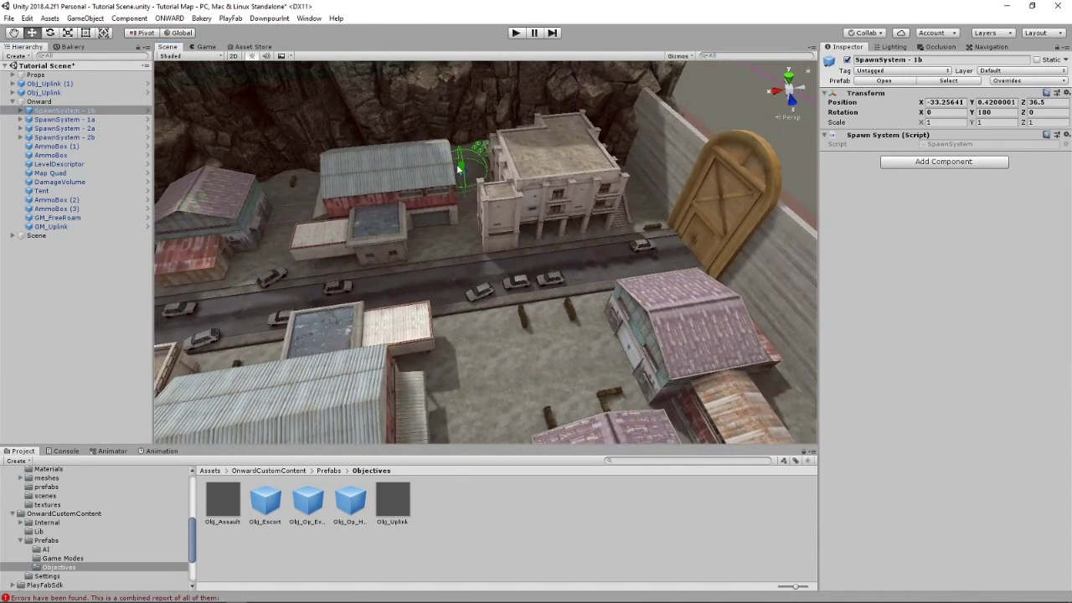
click(458, 167)
click(464, 170)
click(1063, 222)
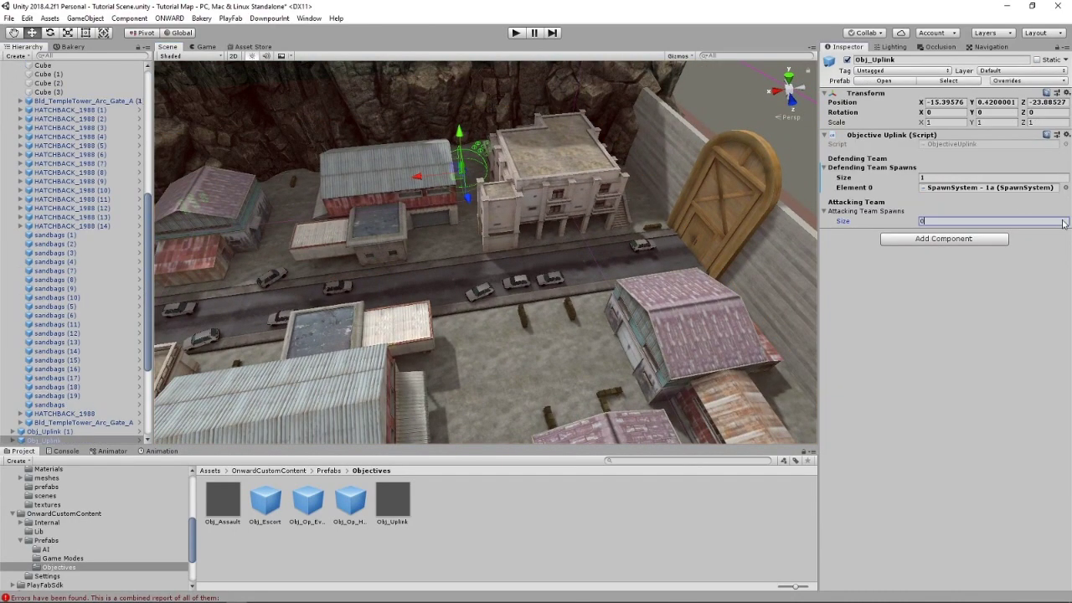
text(2)
key(Return)
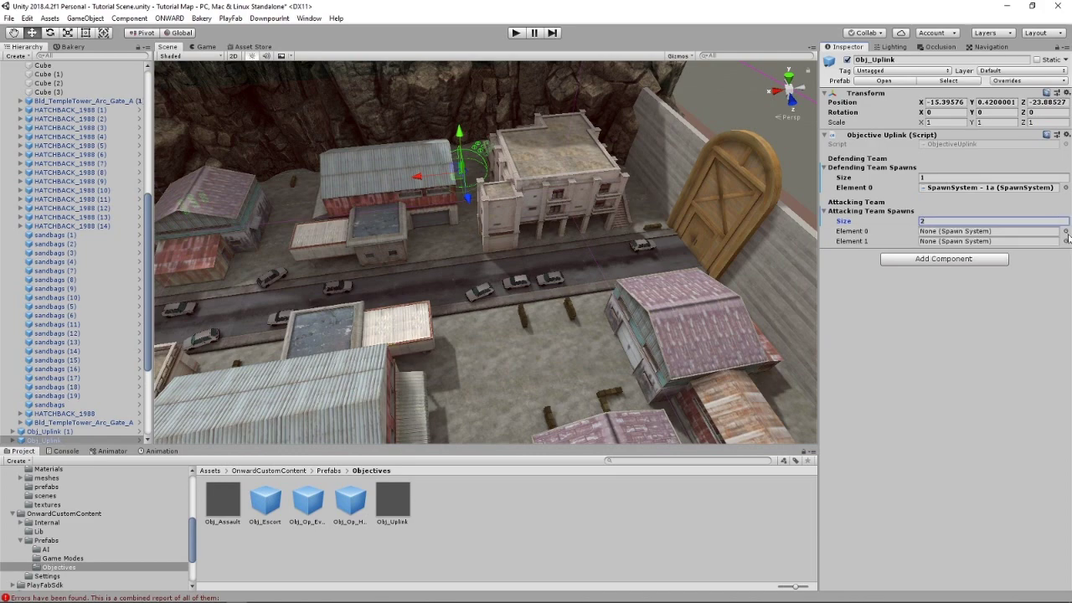
Step: Assign SpawnSystem - 2b and SpawnSystem - 1b as Elements 0 and 1 of Obj_Uplink's Attacking Team Spawns
click(1065, 231)
click(264, 221)
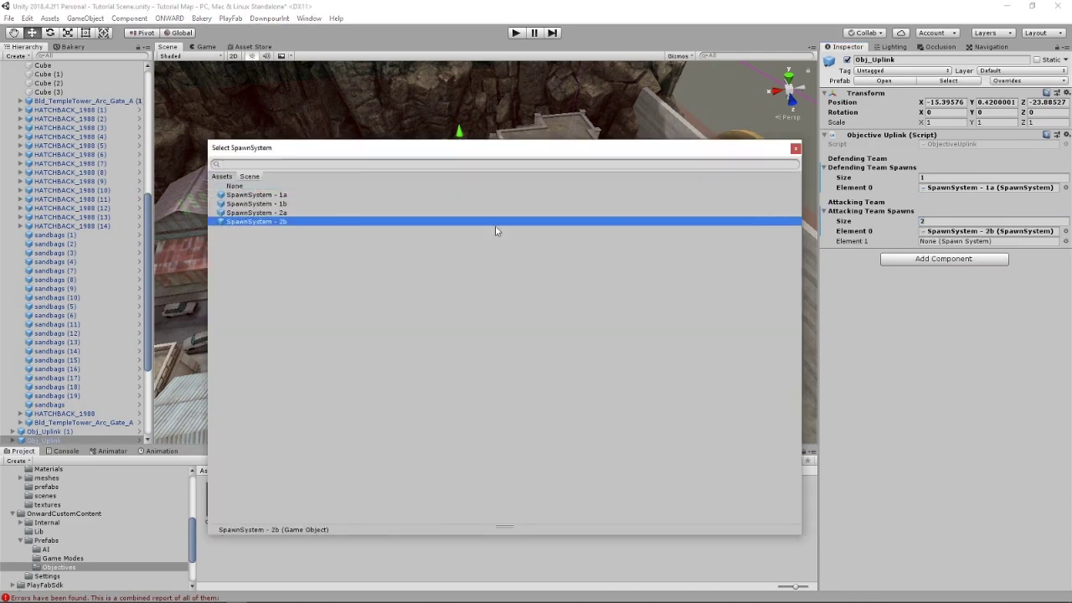
click(1065, 241)
click(268, 205)
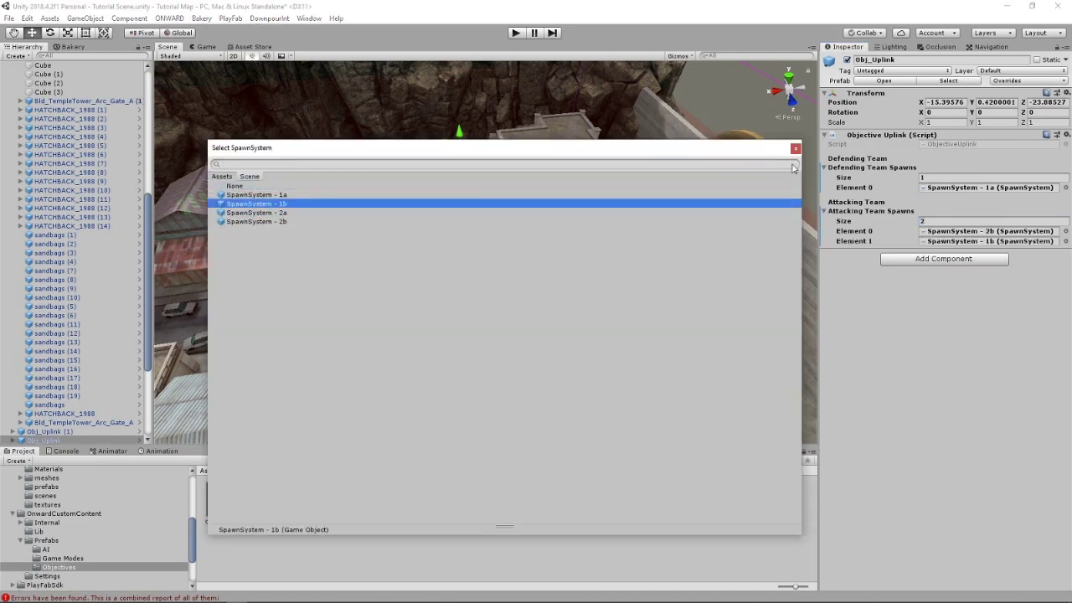
Step: Move both Obj_Uplink and Obj_Uplink (1) into the Onward group in the hierarchy
click(795, 151)
right_drag(341, 183, 335, 145)
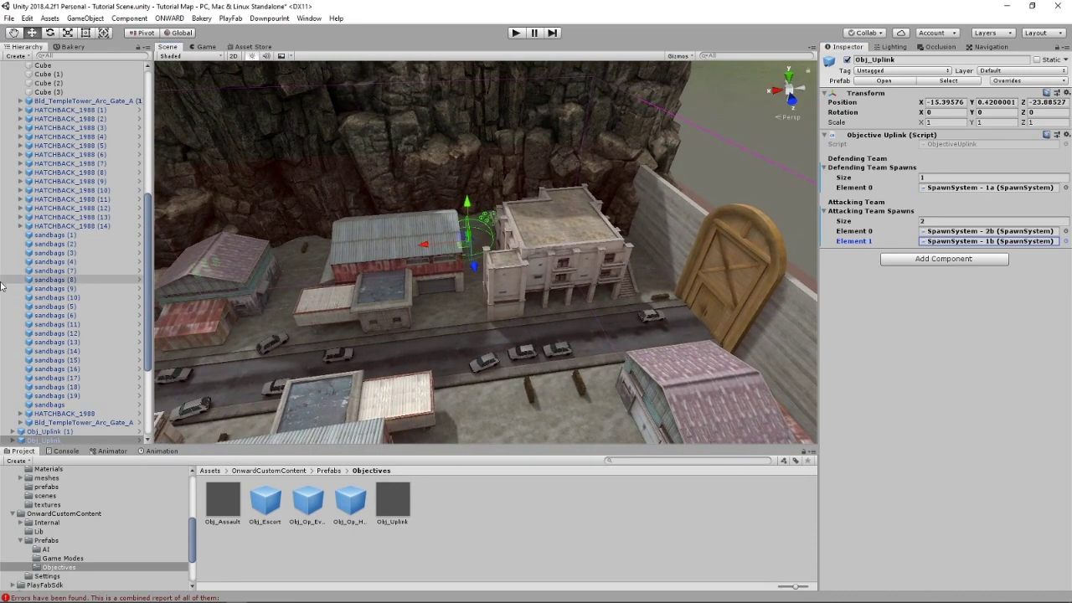
scroll(3, 204, up, 10)
click(12, 74)
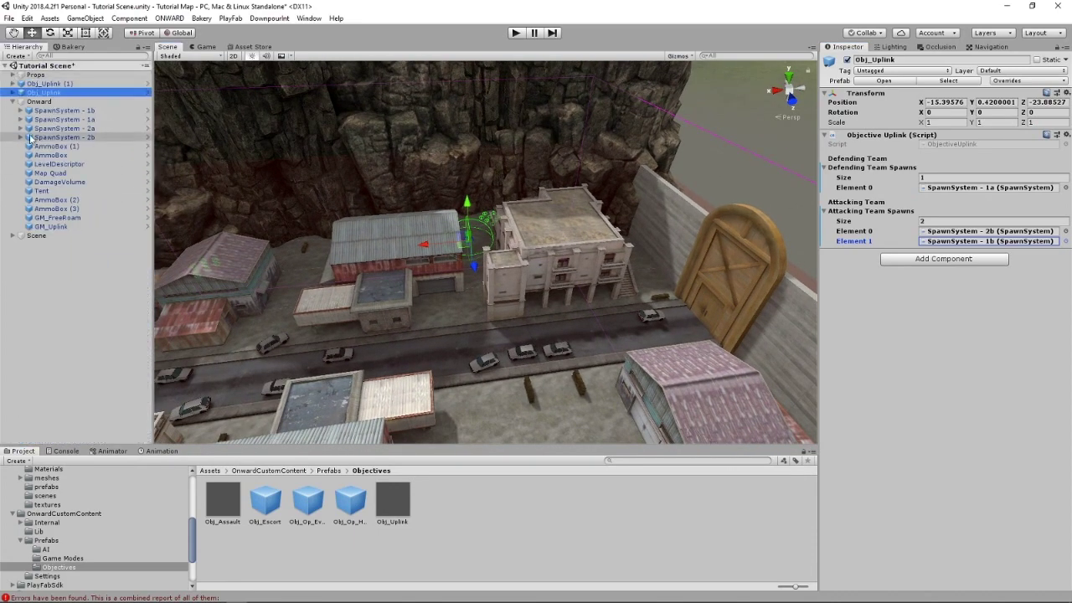
ctrl+click(40, 84)
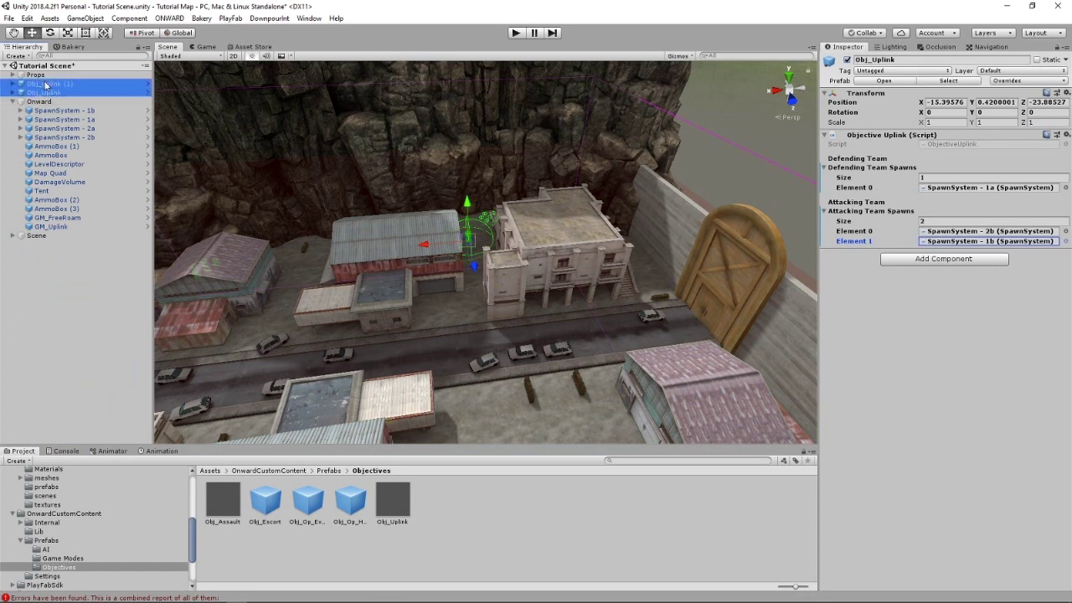
drag(47, 89, 44, 101)
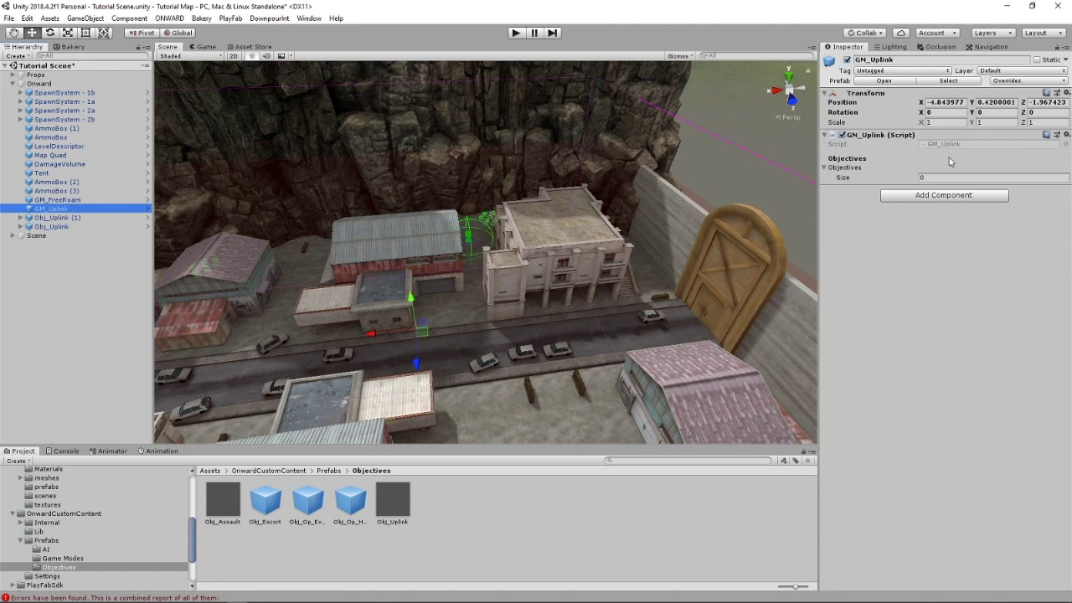
Step: Set GM_Uplink's Objectives size to 2 and assign Obj_Uplink as Element 0 and Obj_Uplink (1) as Element 1
click(948, 178)
text(2)
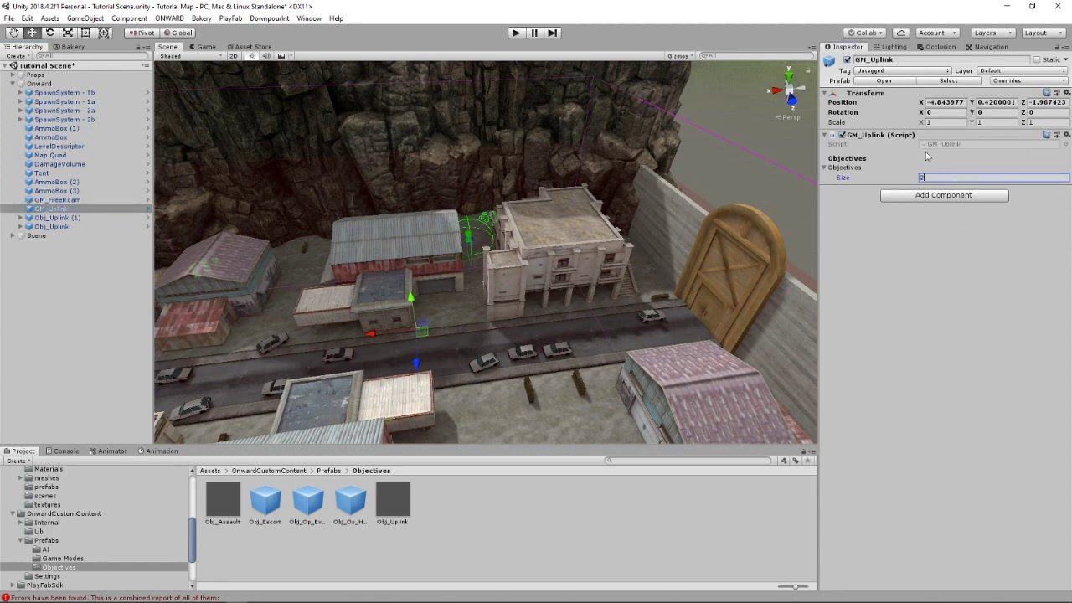
key(Return)
click(1066, 188)
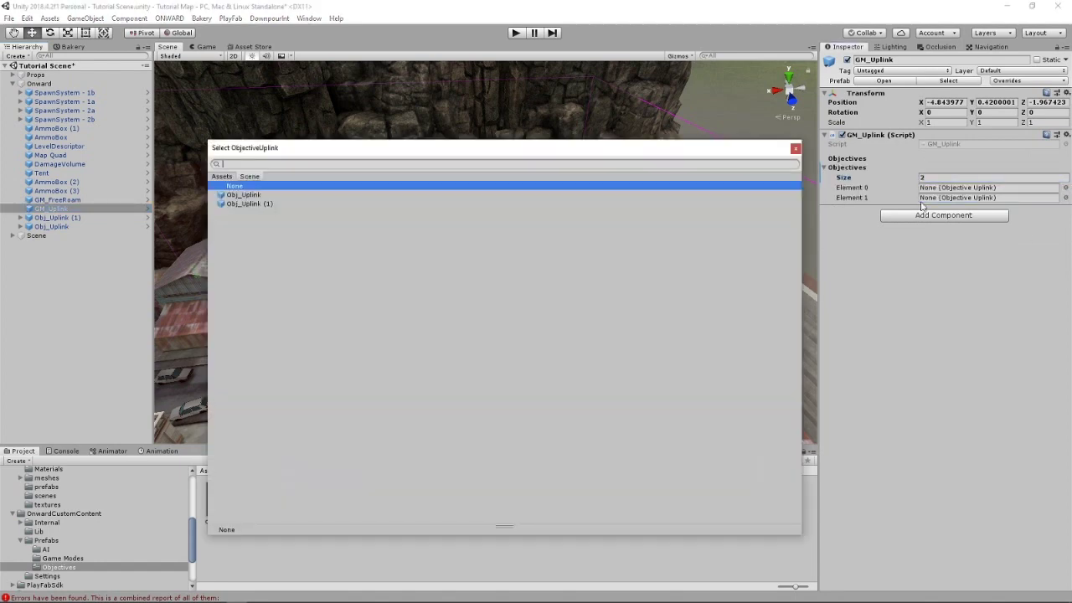
click(242, 197)
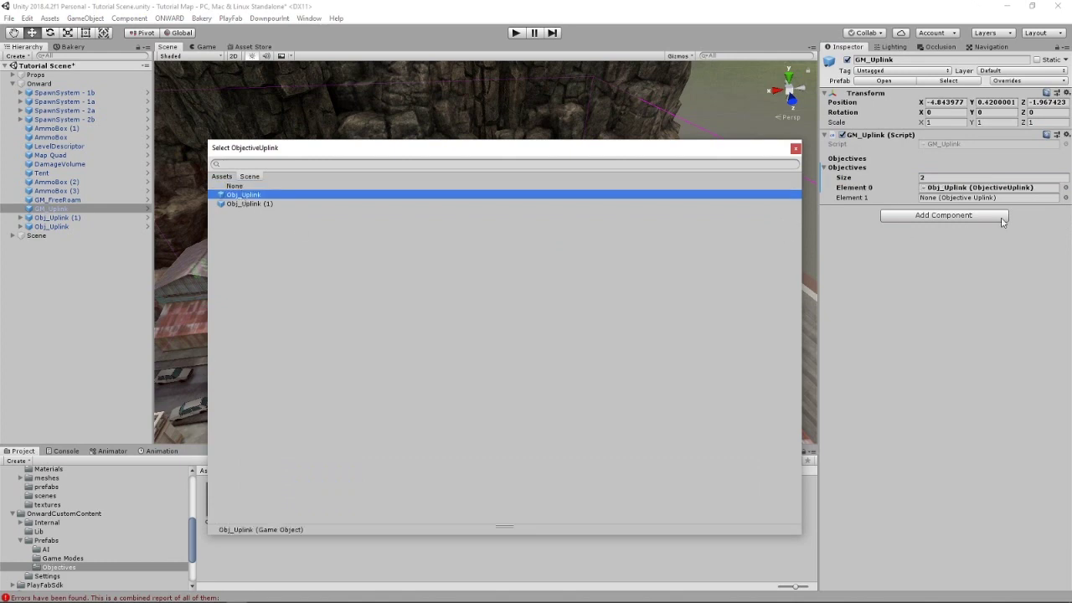
click(1066, 197)
click(295, 205)
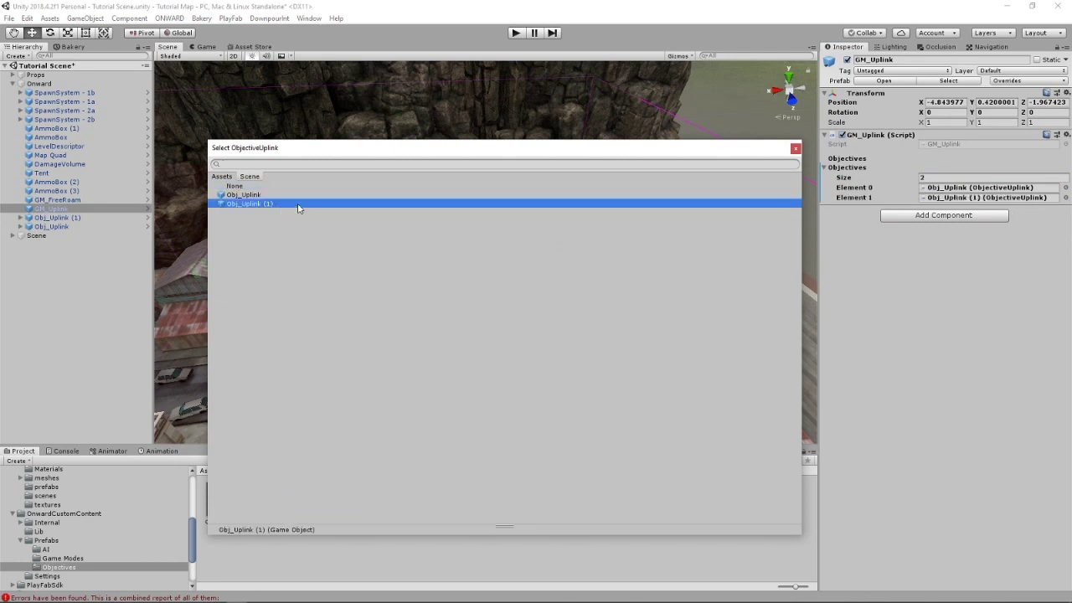
click(795, 148)
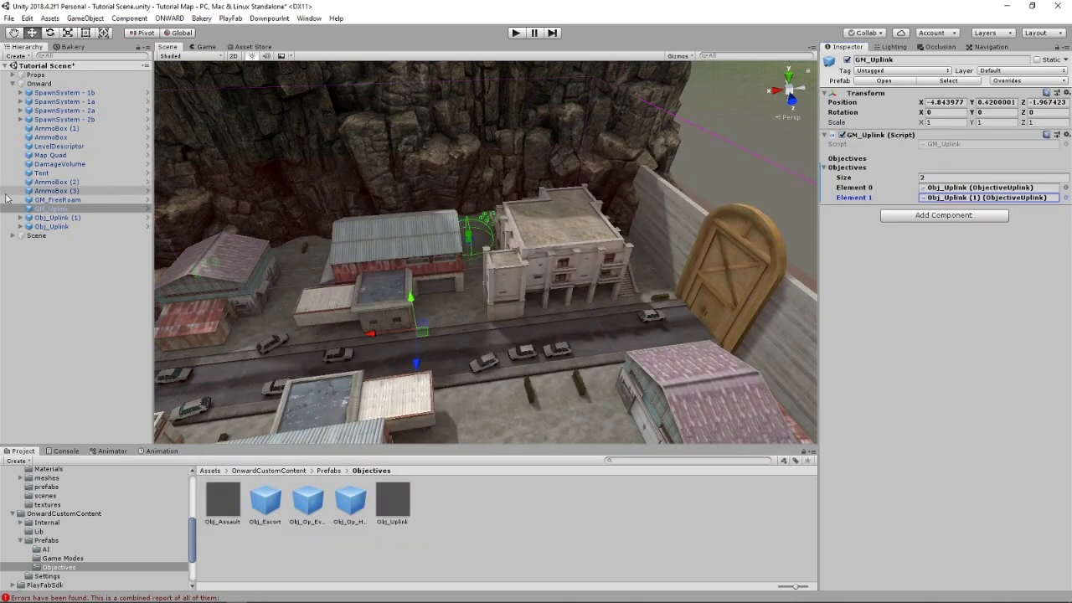
Step: Run the Onward check of the scene for errors and dismiss its report
right_drag(466, 149, 569, 167)
alt+drag(569, 167, 639, 144)
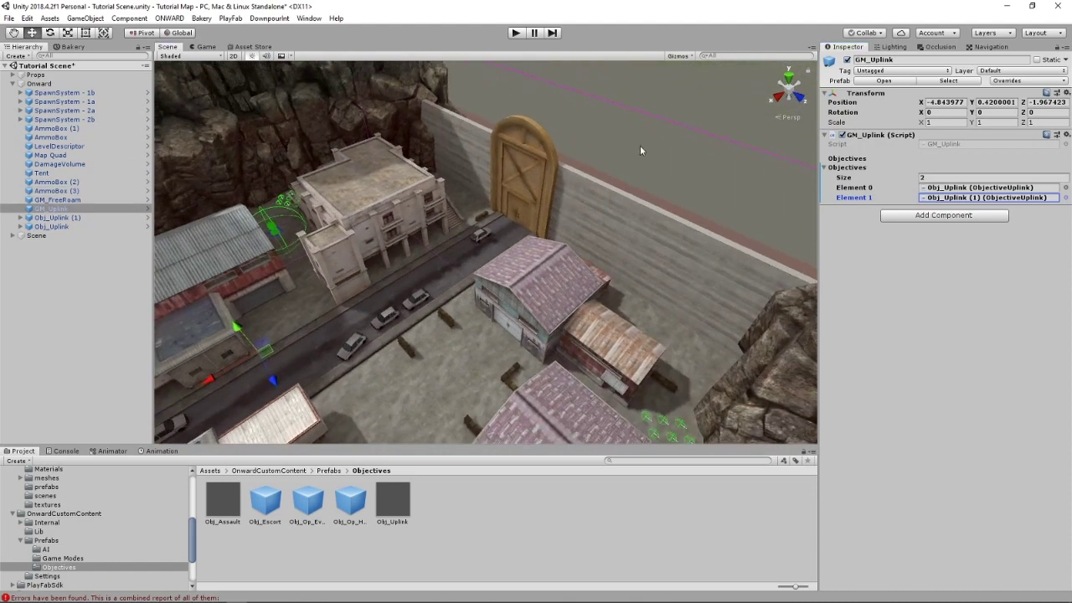
click(639, 145)
click(169, 18)
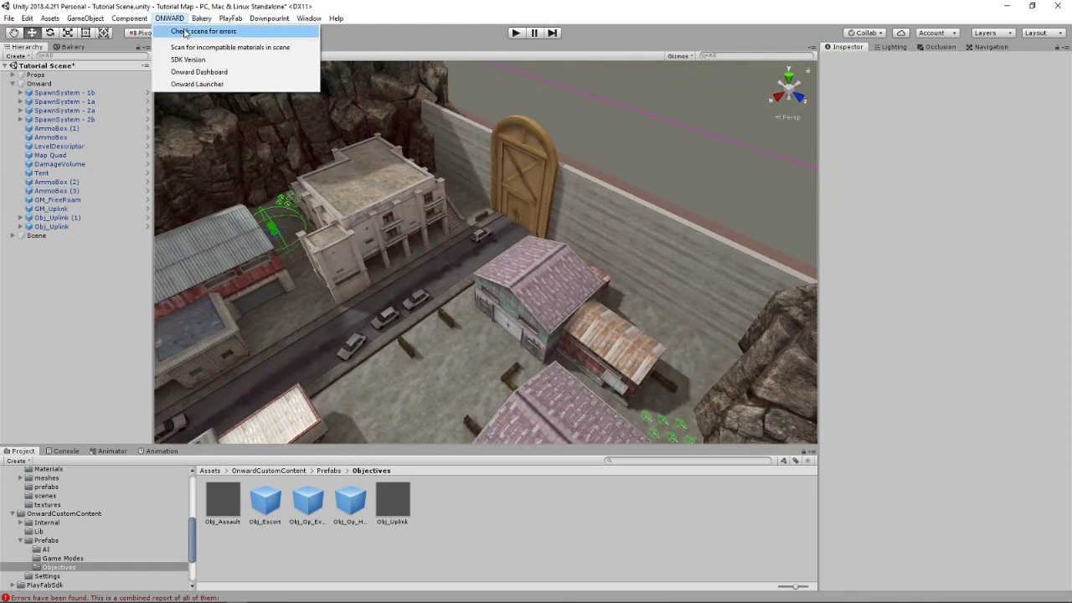
click(186, 31)
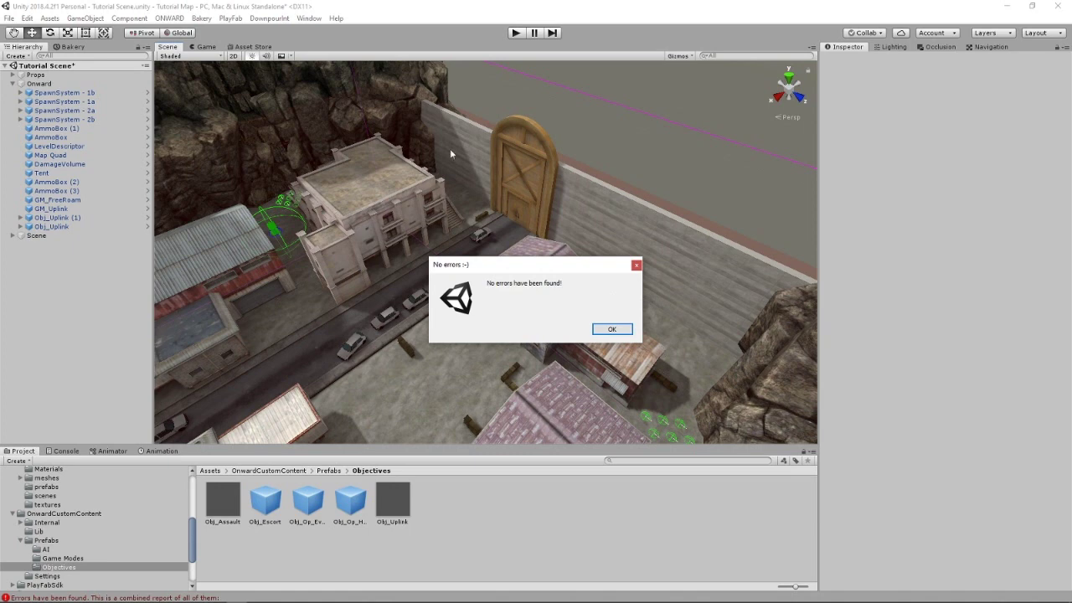
click(614, 329)
alt+drag(627, 324, 397, 260)
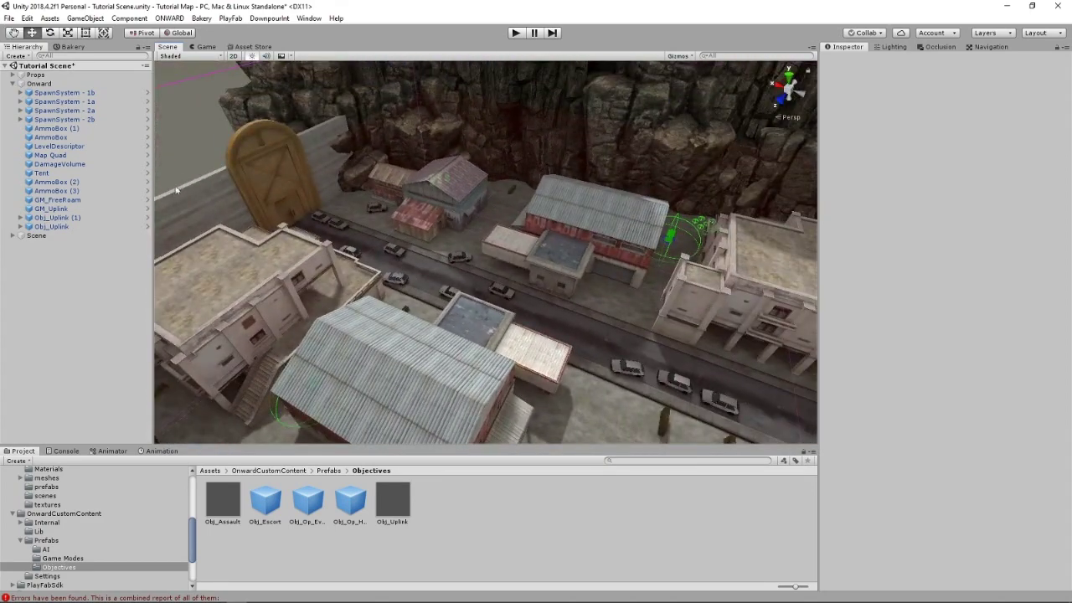
Step: Search the project assets for "setphys" and open the prefab of the Hangar_v2 (1) building for editing
click(675, 463)
text(setphys)
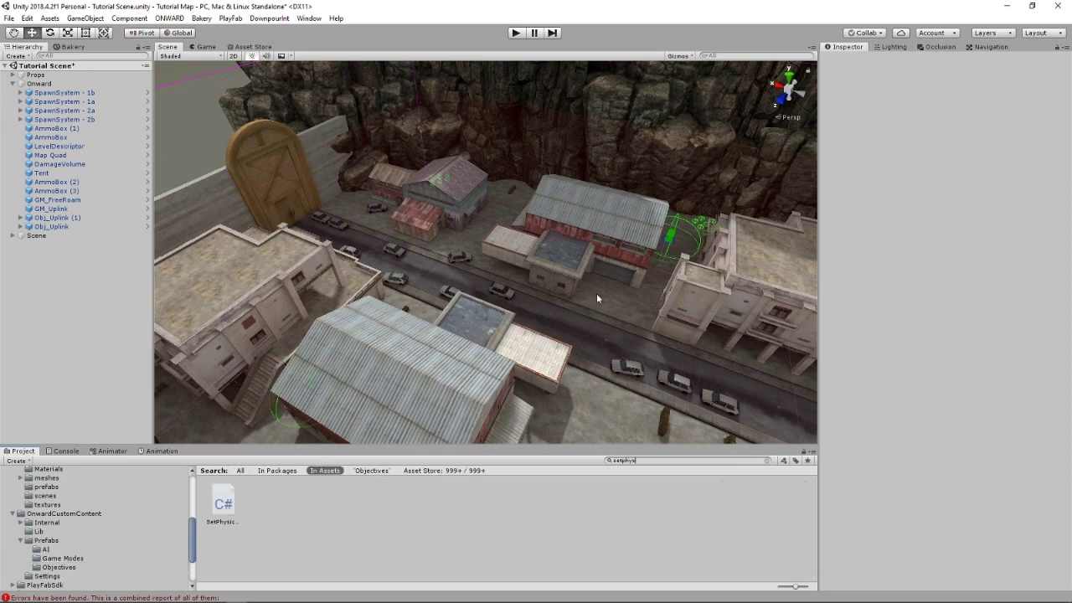
right_drag(517, 278, 502, 323)
click(462, 288)
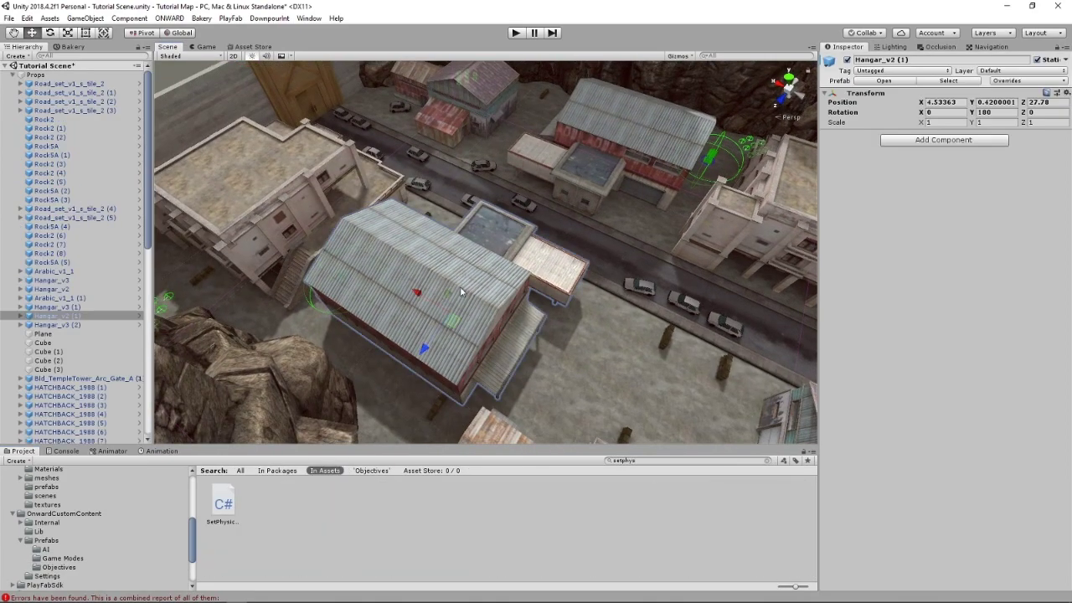
click(879, 80)
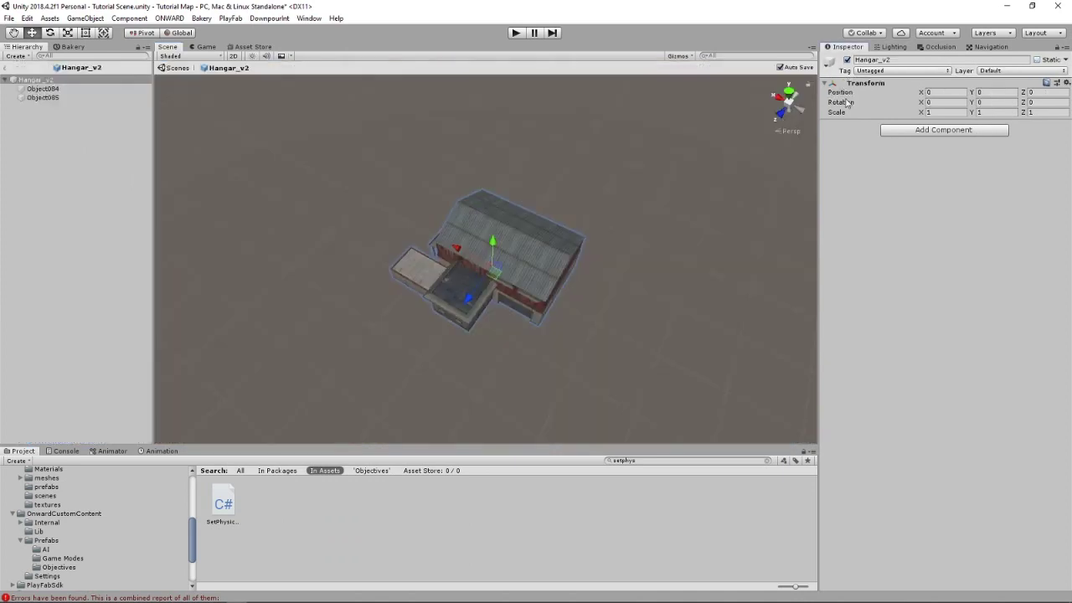
Step: Add the SetPhysicMaterial script to both child objects of Hangar_v2 with Material Type set to Metal Unpenetratable
click(42, 89)
shift+click(42, 97)
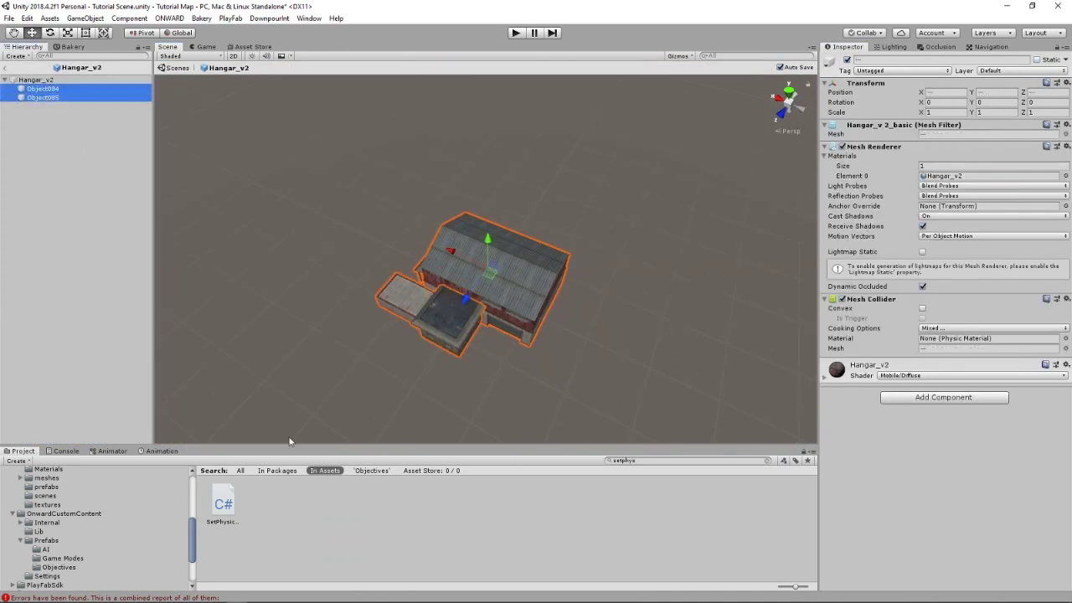
drag(222, 503, 1036, 343)
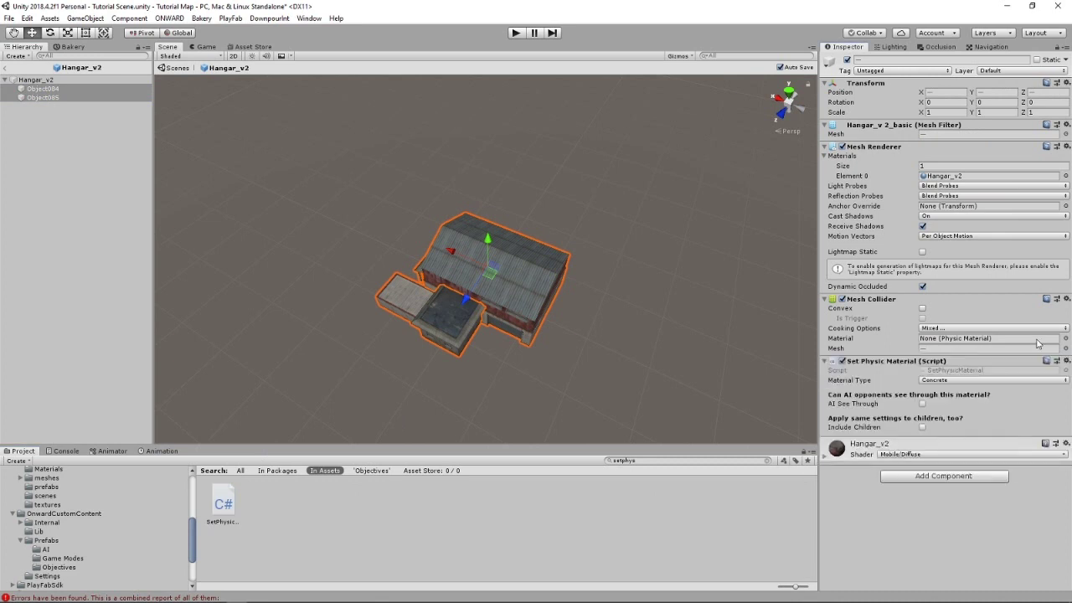
click(1013, 381)
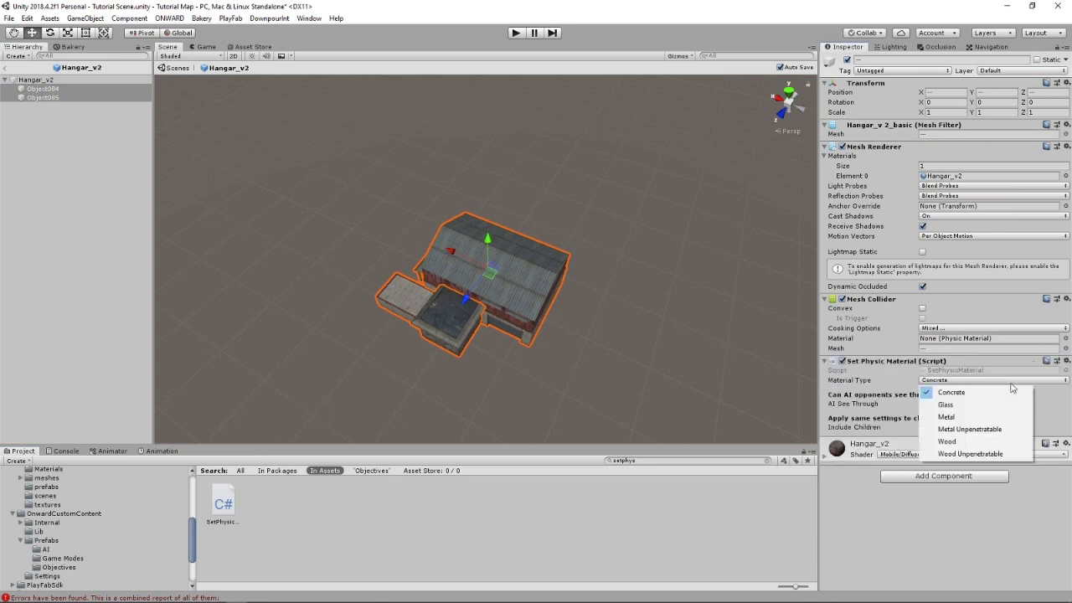
click(957, 429)
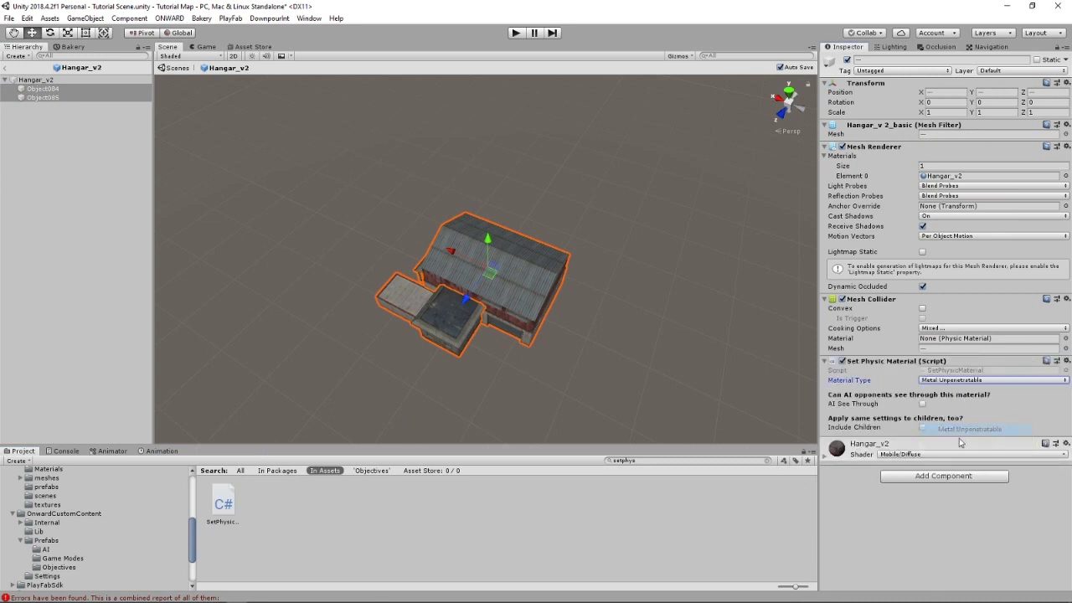
Step: Switch the Hangar_v2 material to the Standard shader with a white (FFFFFF) albedo colour, and return to the scene
click(897, 457)
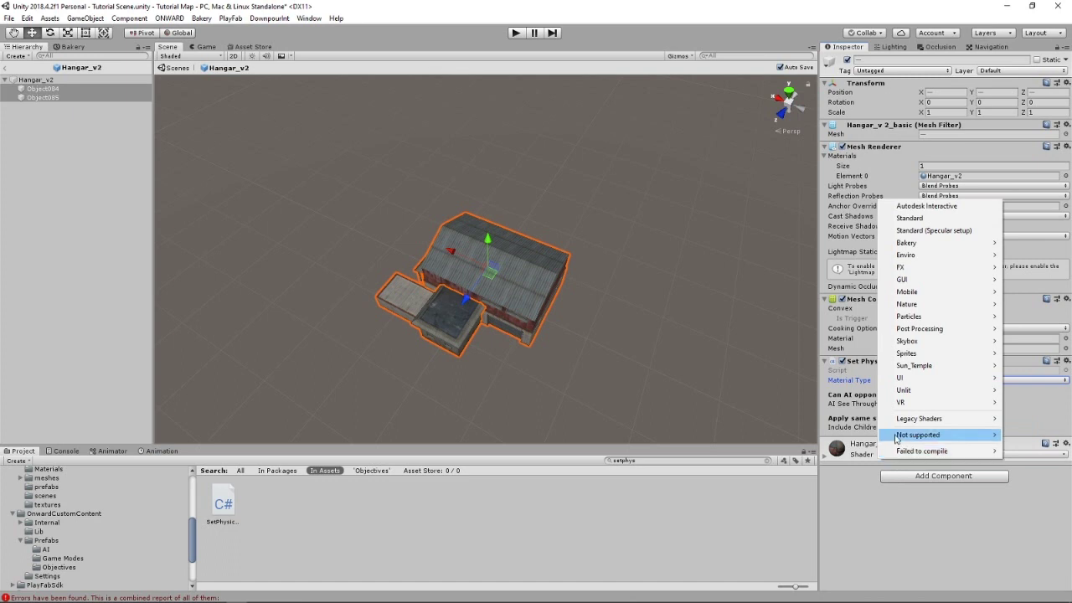
click(909, 218)
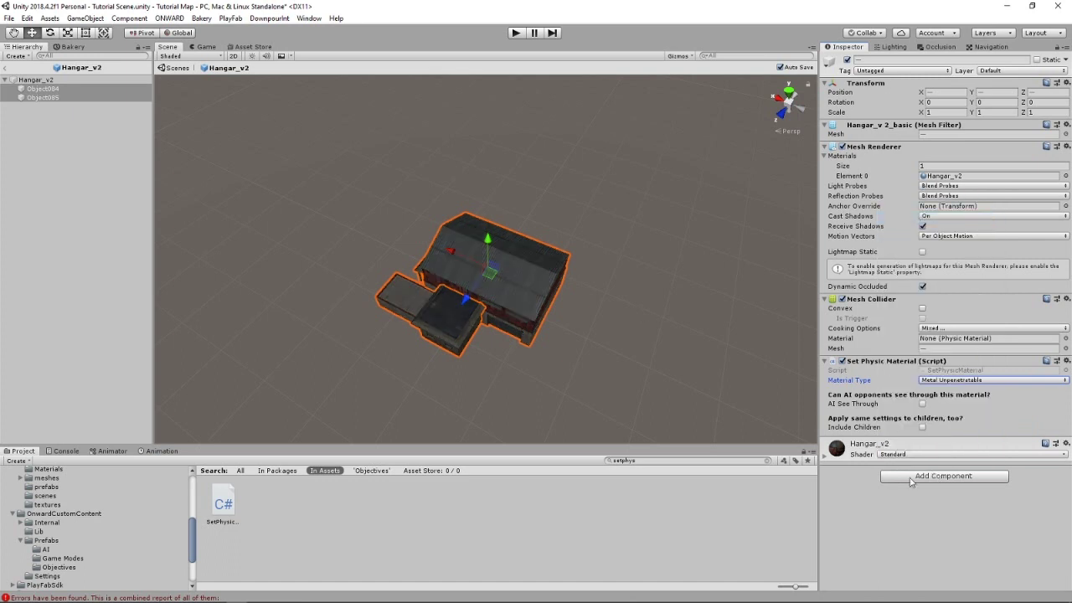
click(824, 456)
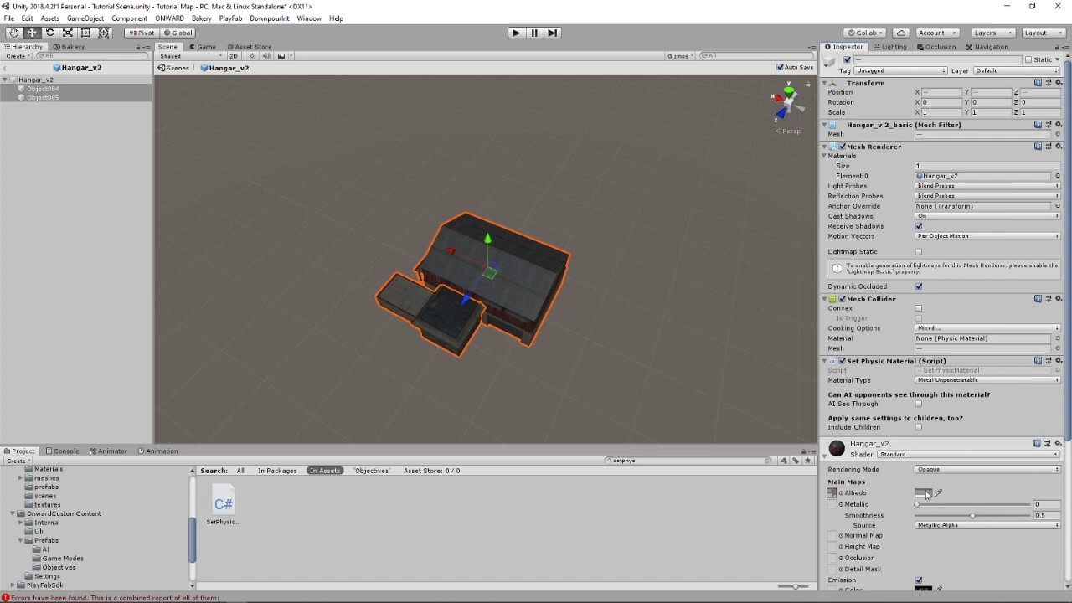
click(922, 493)
drag(360, 220, 363, 170)
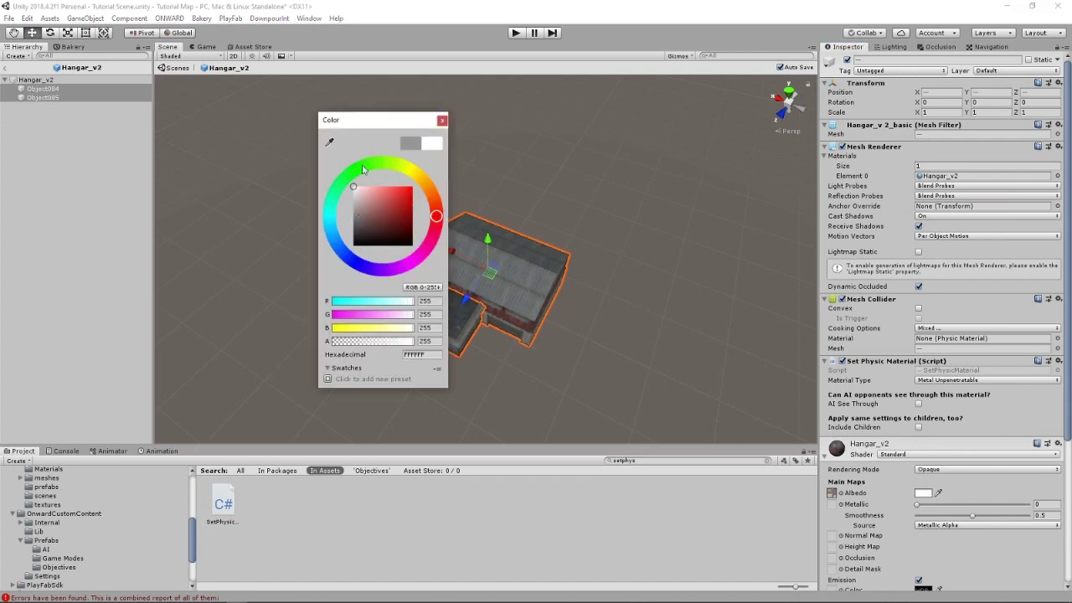
click(442, 120)
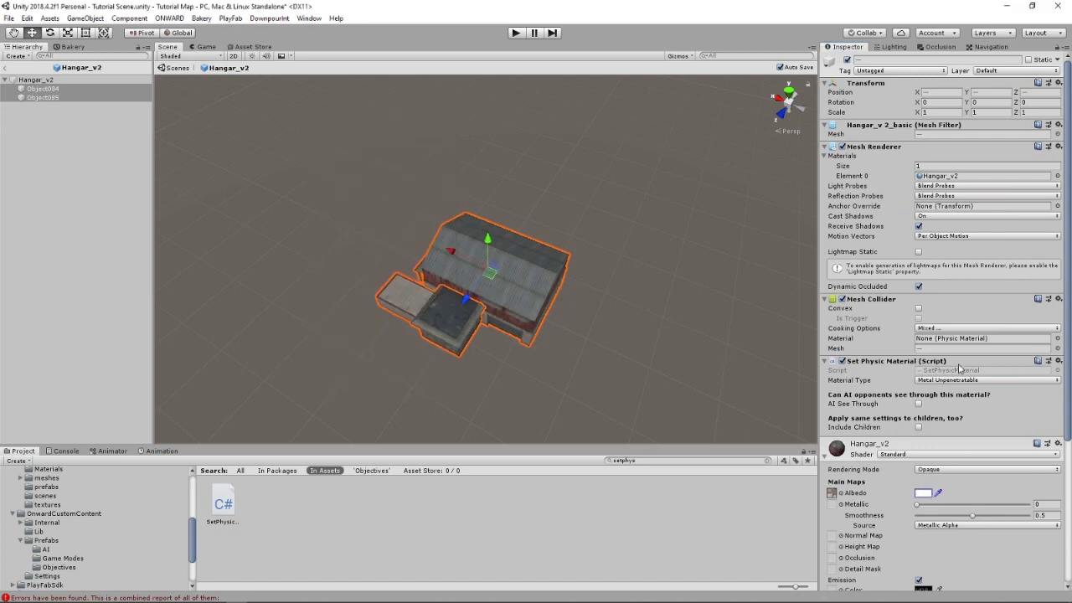
click(5, 71)
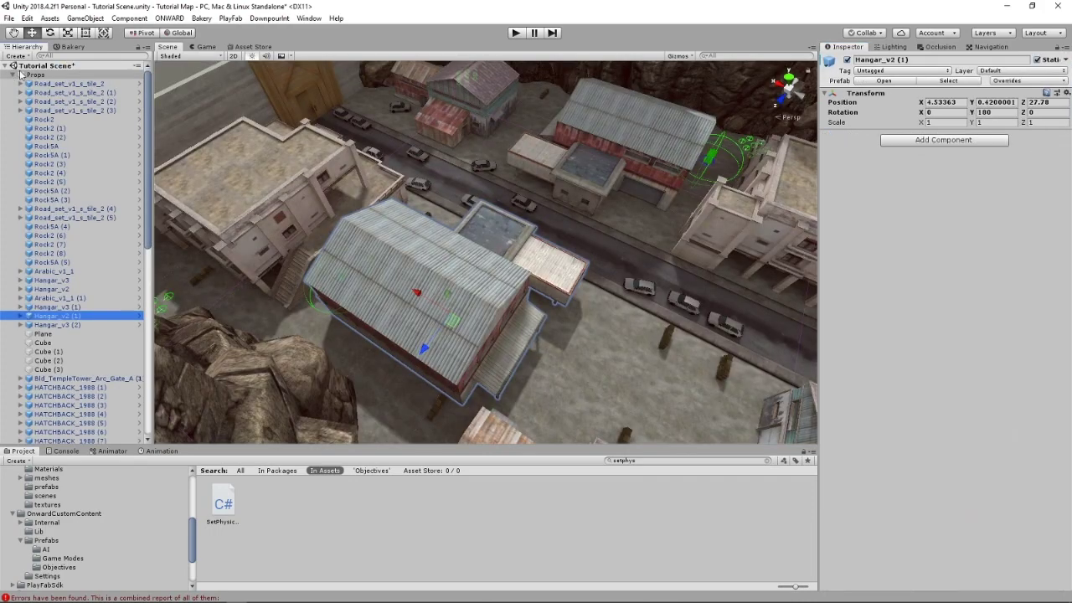
Step: Examine the Arabic_v1_1 building, the surrounding hangars and the child objects of Hangar_v3 (1)
click(515, 134)
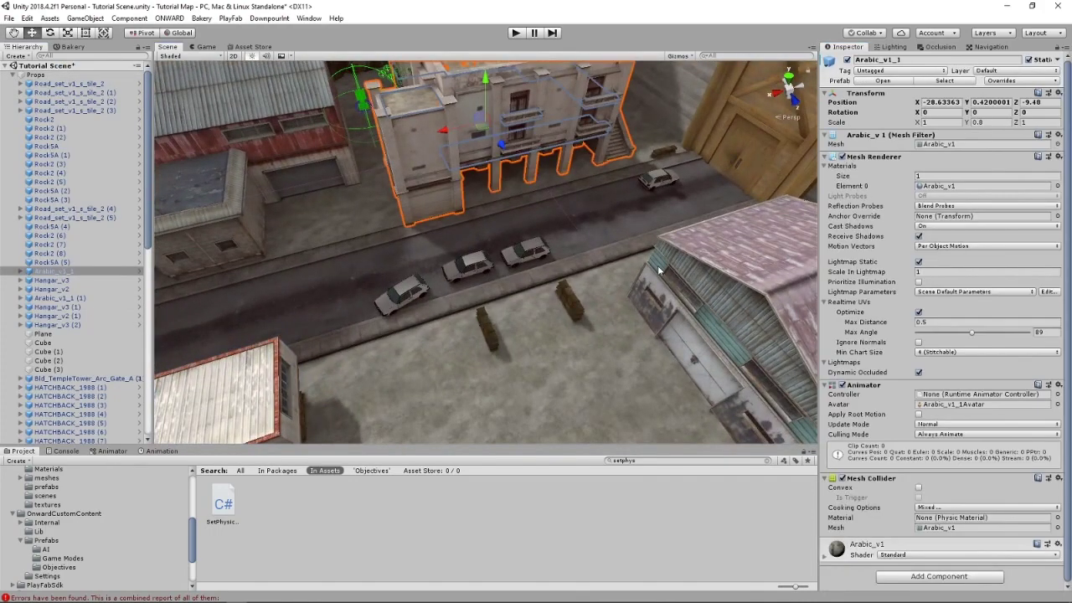
right_drag(658, 266, 688, 236)
right_drag(547, 245, 414, 164)
scroll(494, 217, up, 3)
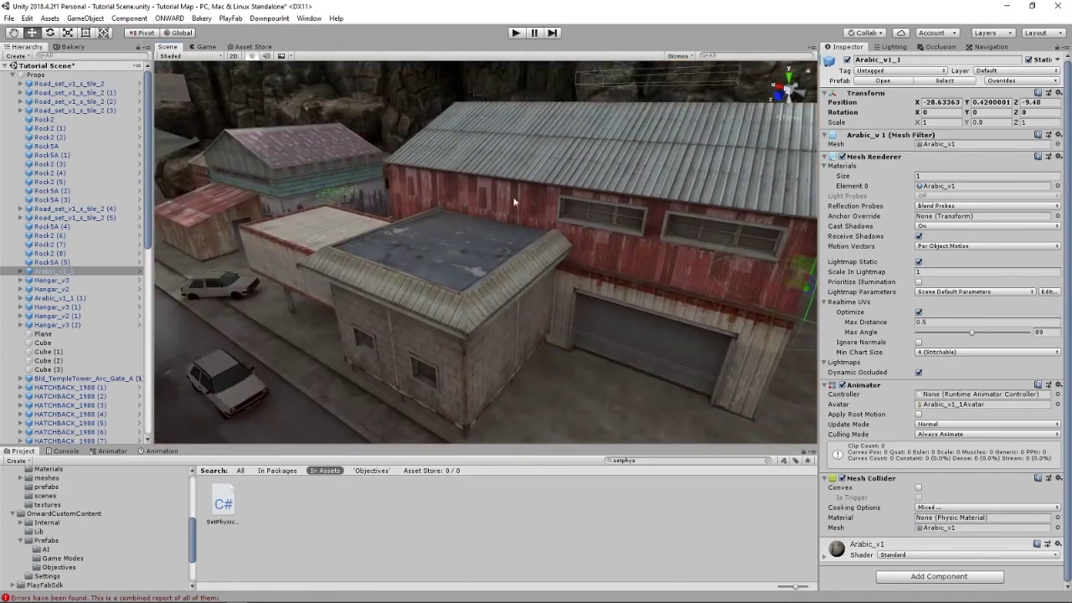
right_drag(512, 196, 658, 249)
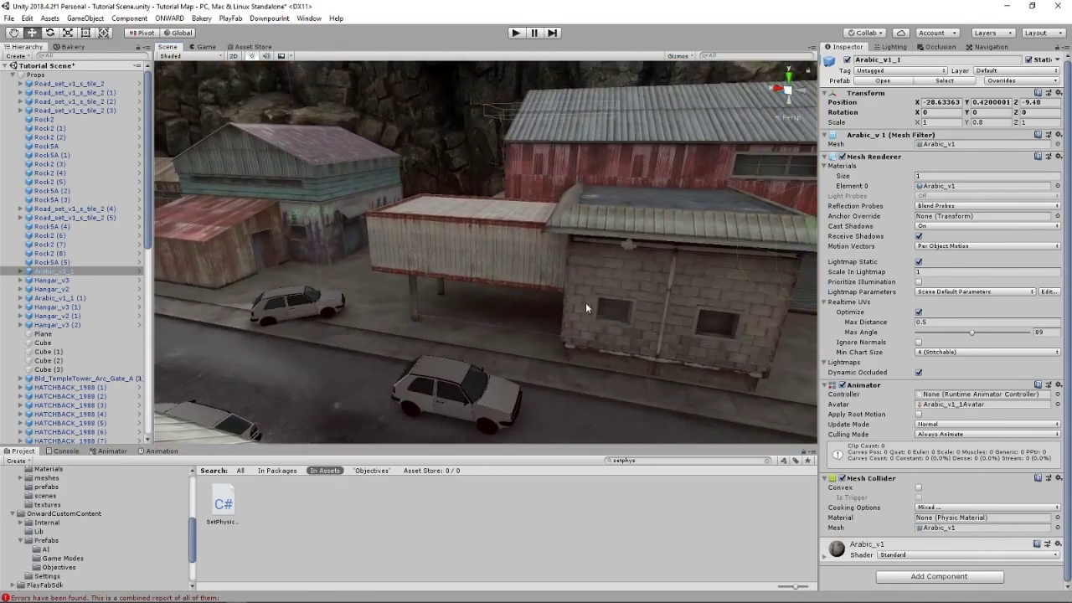
right_drag(585, 302, 566, 279)
click(538, 280)
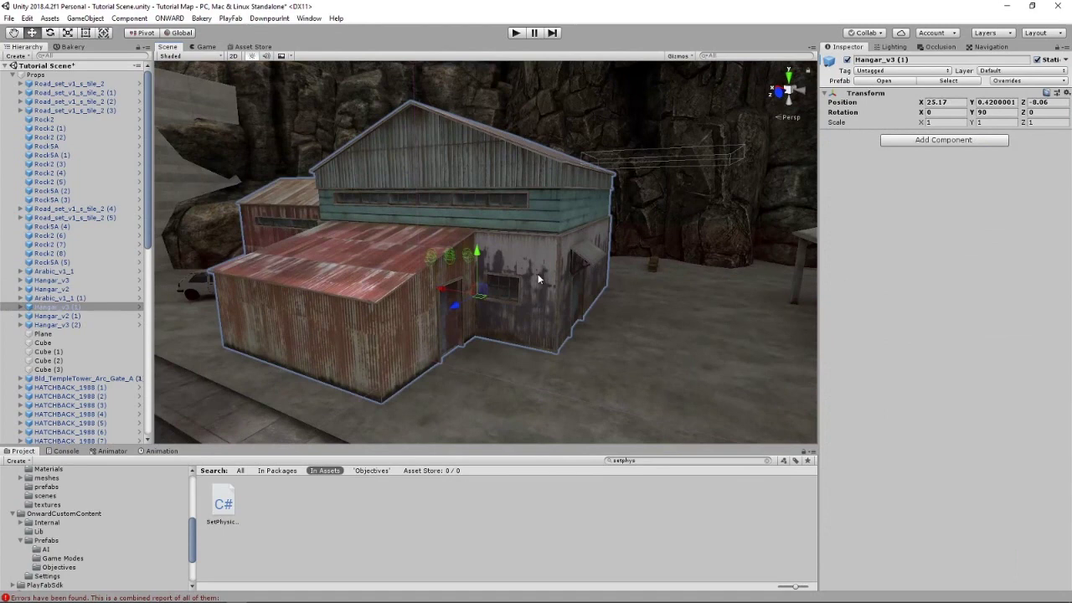
click(19, 308)
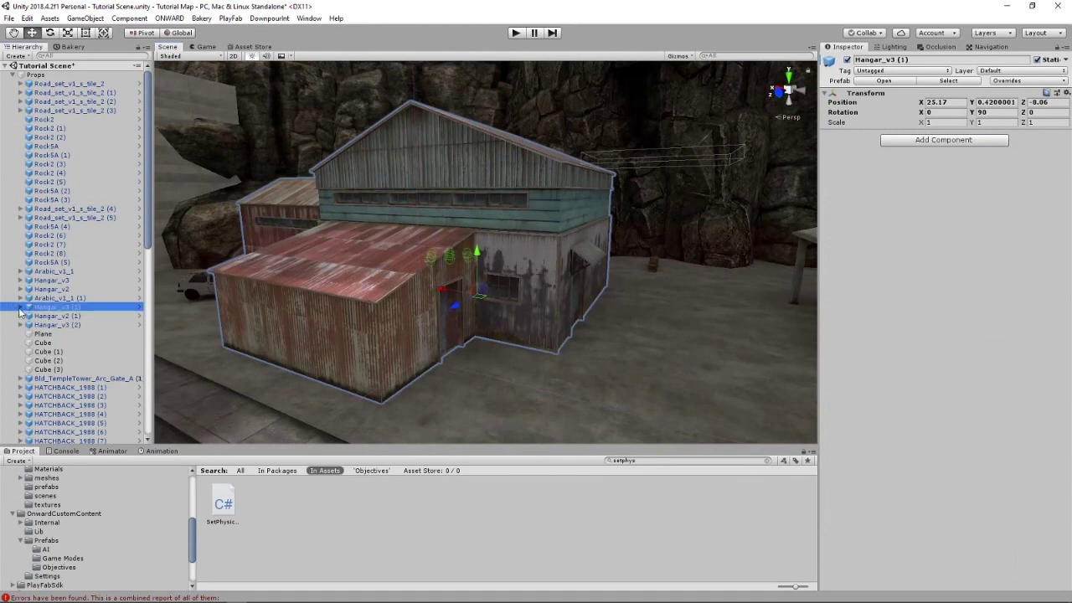
click(20, 307)
click(54, 324)
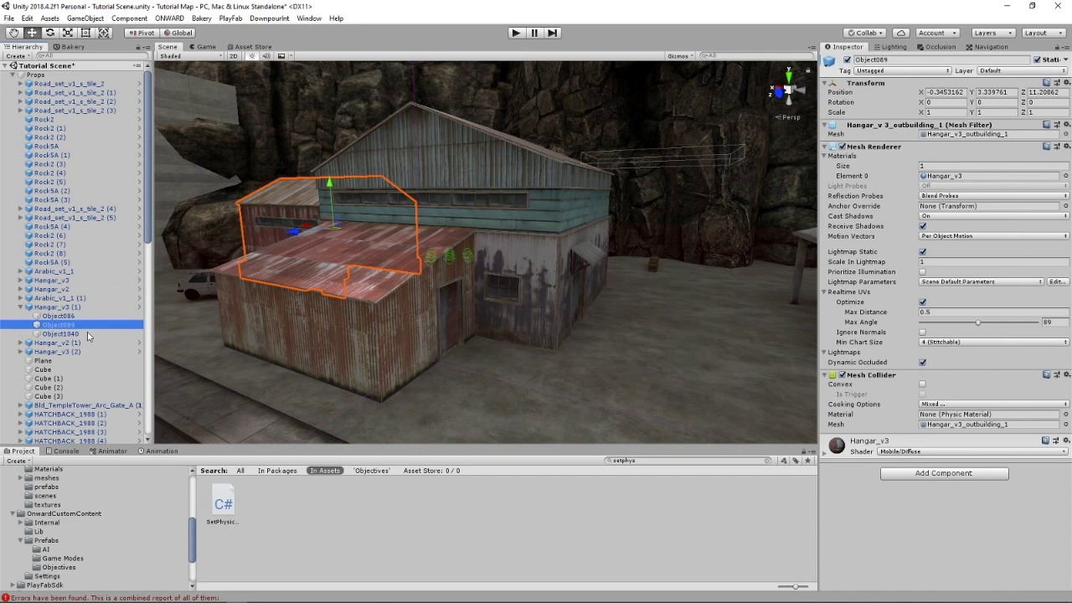
Step: Open the Hangar_v3 (1) building's prefab and switch its Hangar_v3 material to the Standard shader with a white (FFFFFF) albedo colour
click(58, 307)
click(876, 82)
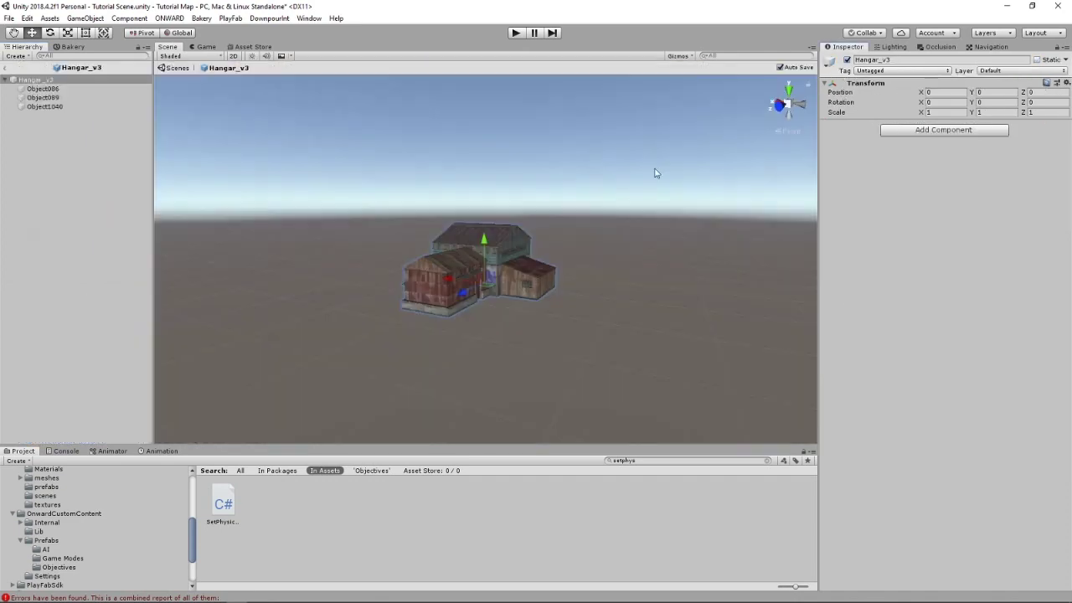
click(46, 88)
shift+click(44, 106)
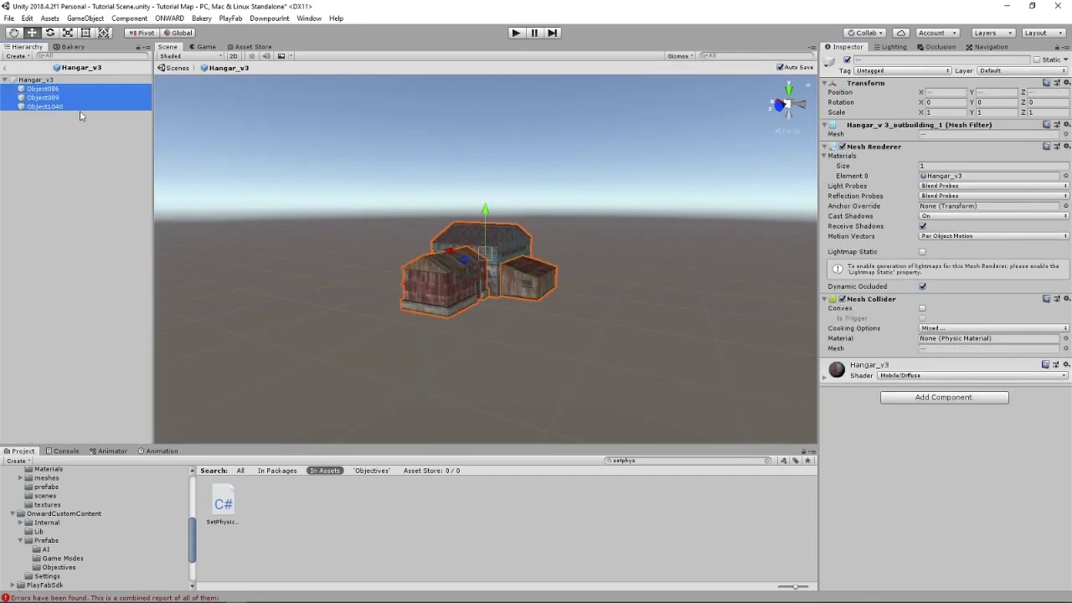
click(984, 375)
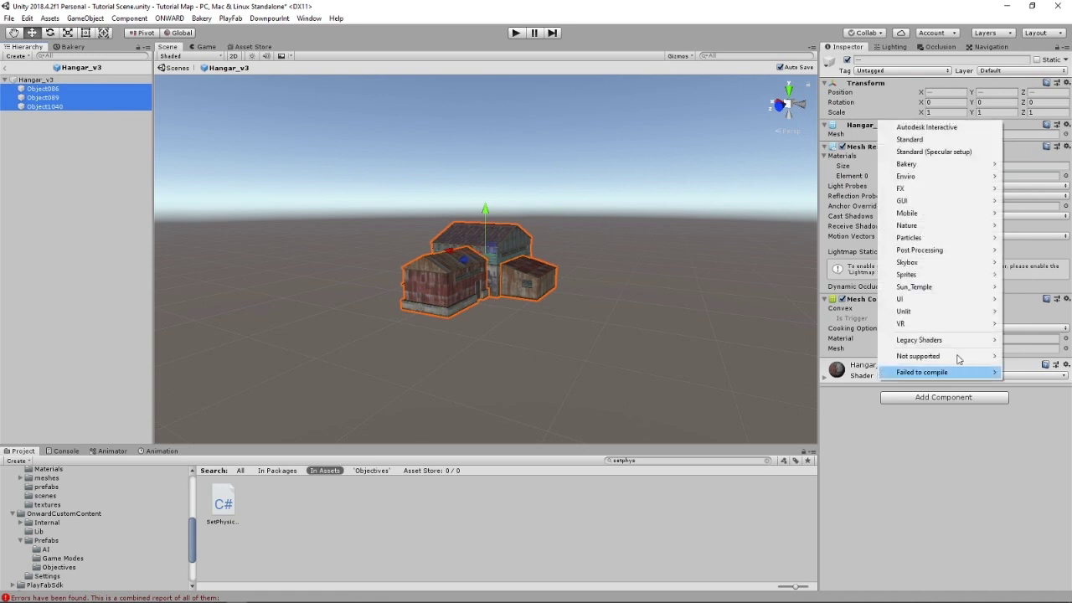
click(904, 138)
click(825, 378)
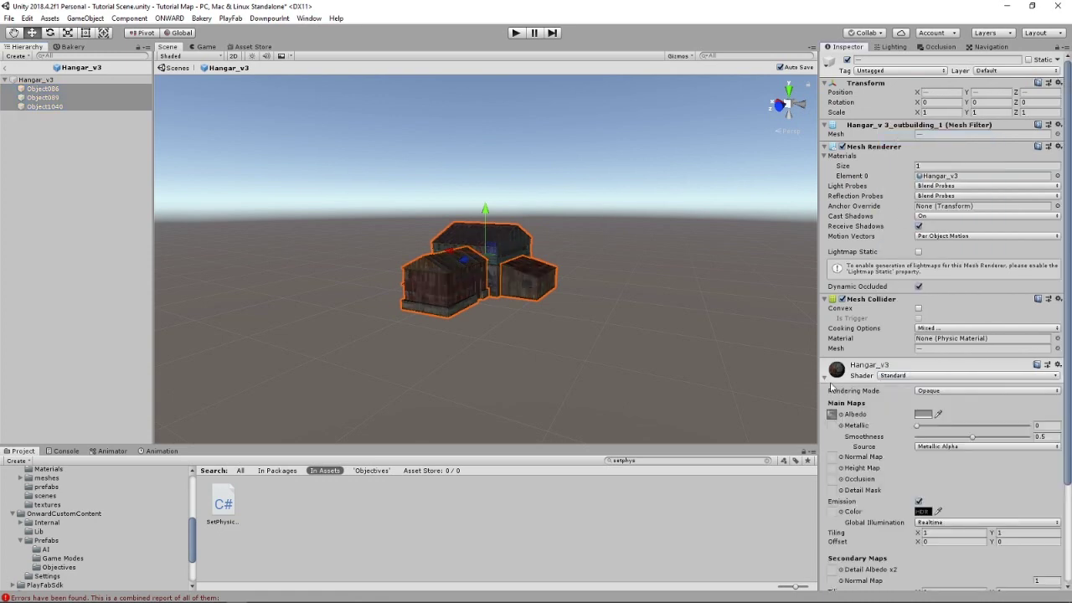
click(923, 415)
drag(346, 216, 350, 183)
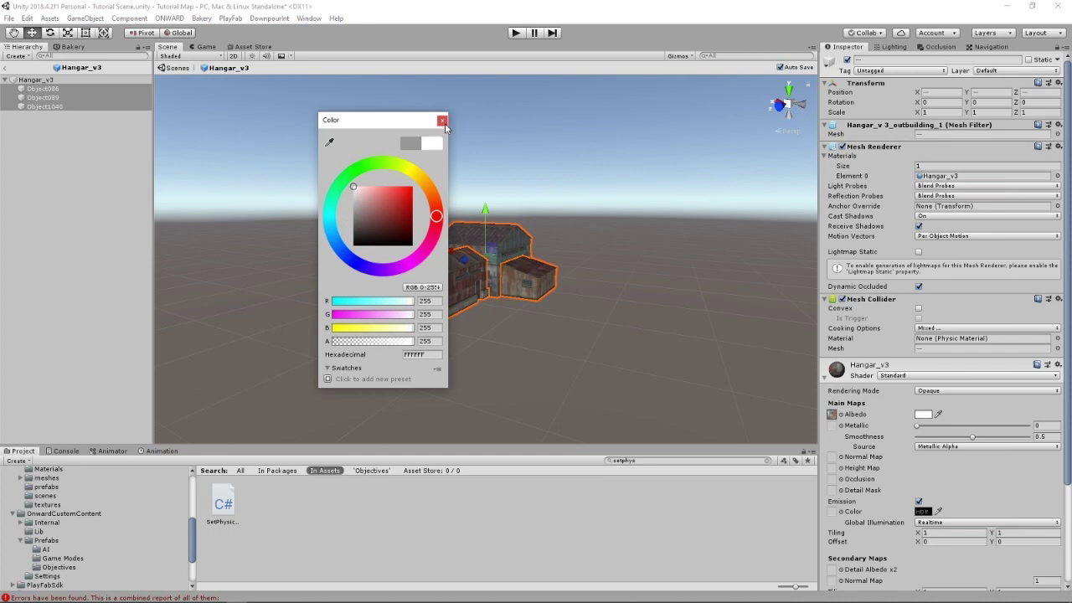
click(442, 120)
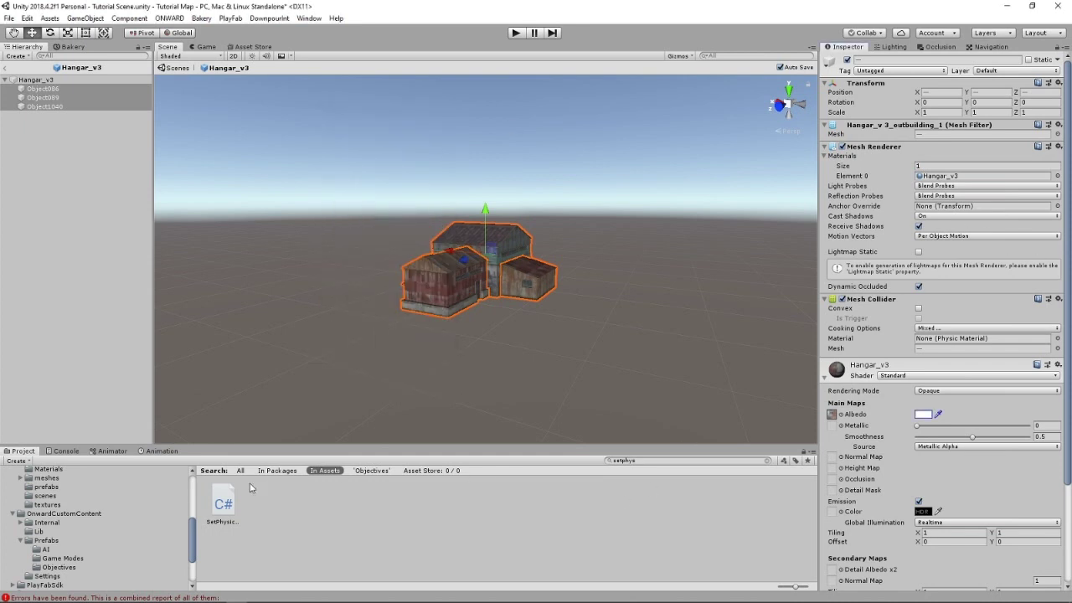
Step: Add the SetPhysicMaterial script to all three Hangar_v3 child objects as Metal Unpenetratable, enable Lightmap Static, and return to the scene
drag(217, 503, 889, 356)
click(1027, 383)
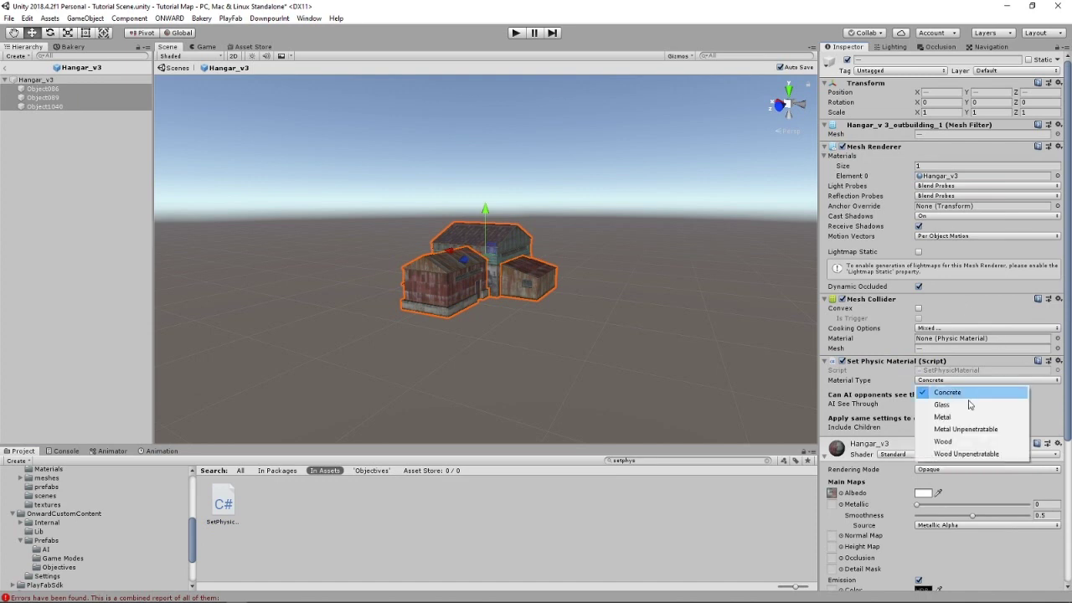
click(958, 427)
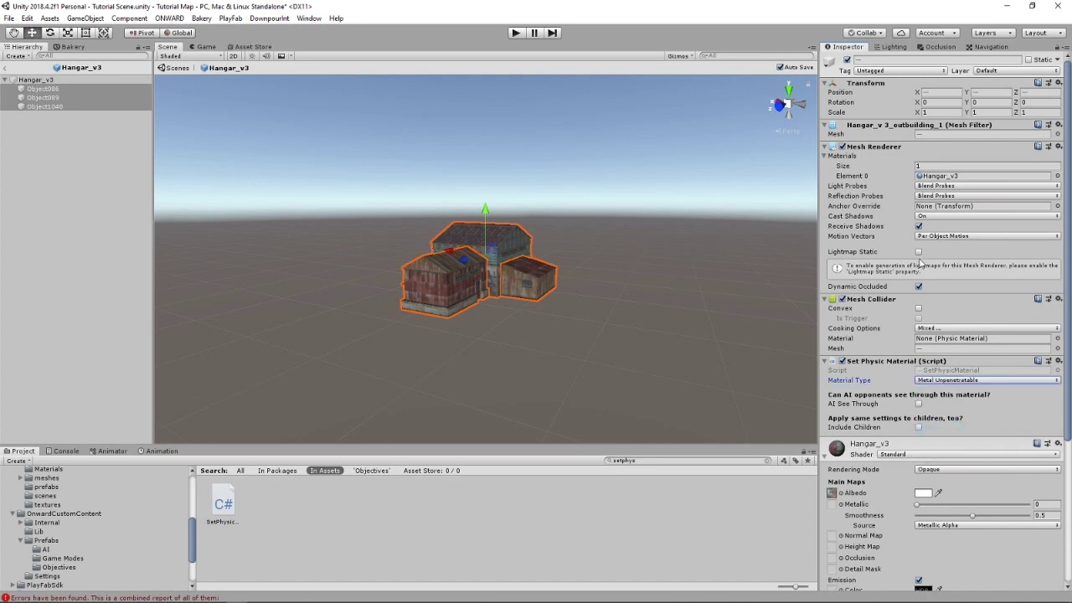
click(918, 252)
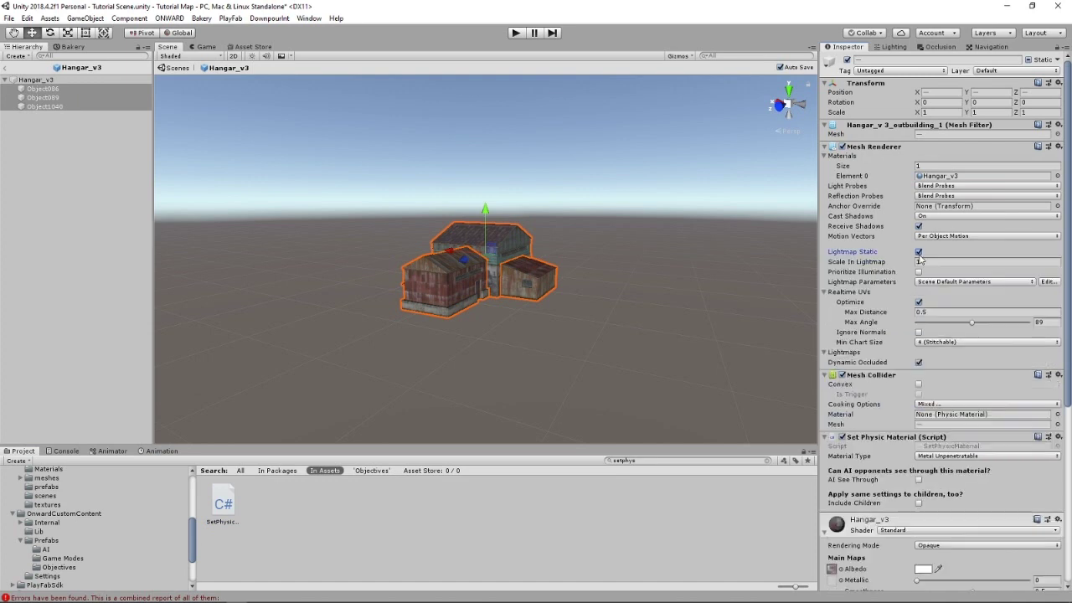
click(31, 80)
click(5, 67)
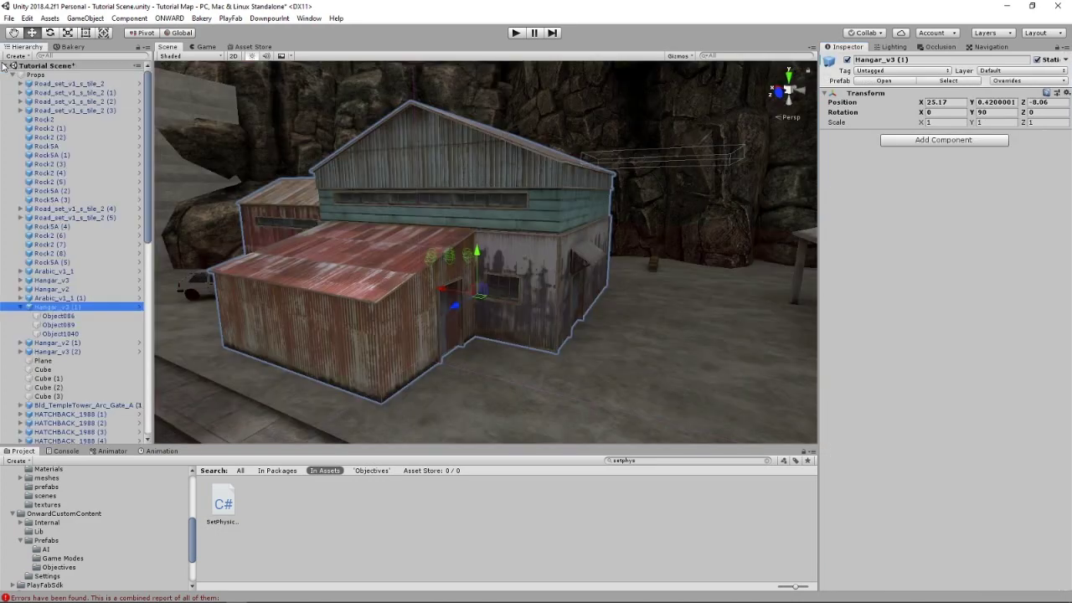
Step: Examine the hangars, the alley beside the rocks and the street with parked cars from several angles
right_drag(536, 103, 462, 151)
right_drag(510, 178, 596, 229)
scroll(558, 149, up, 6)
scroll(596, 229, down, 10)
right_drag(556, 277, 919, 268)
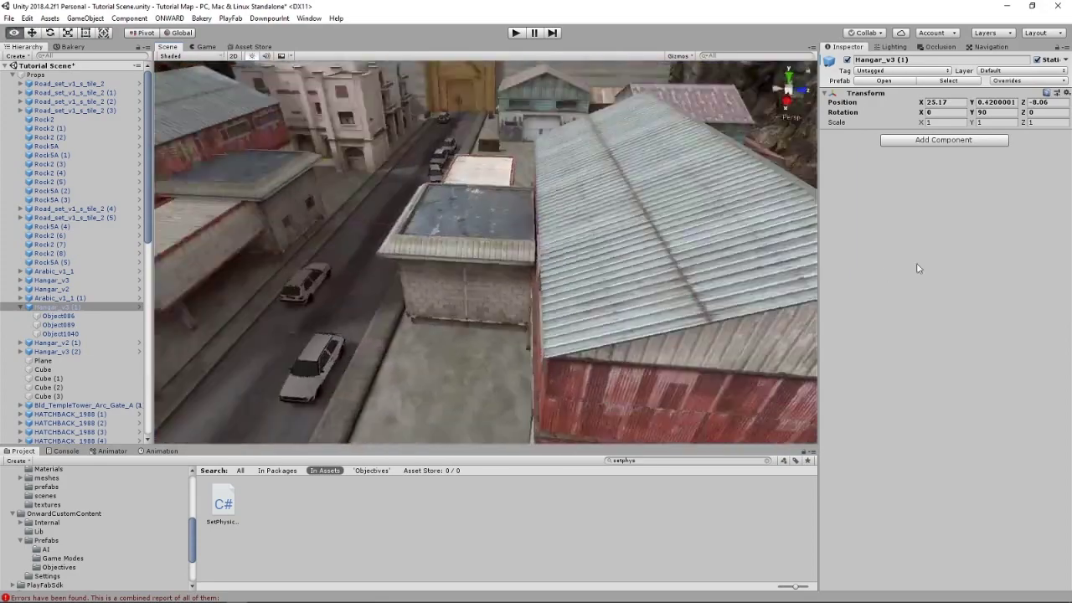
right_drag(619, 227, 692, 361)
alt+drag(692, 361, 310, 381)
right_drag(310, 381, 524, 416)
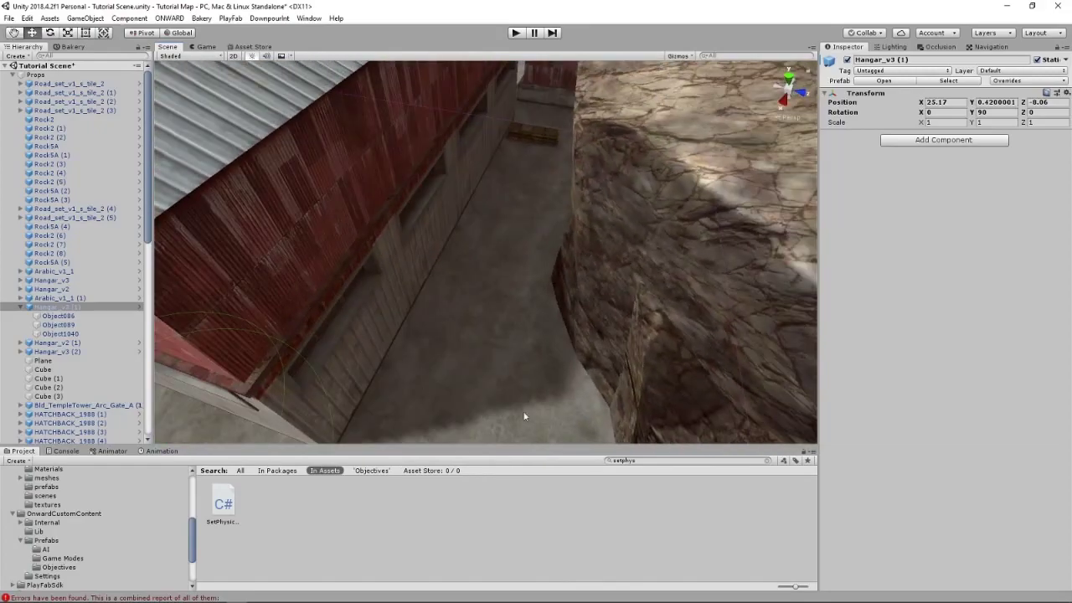
right_drag(629, 165, 661, 277)
alt+drag(660, 271, 566, 292)
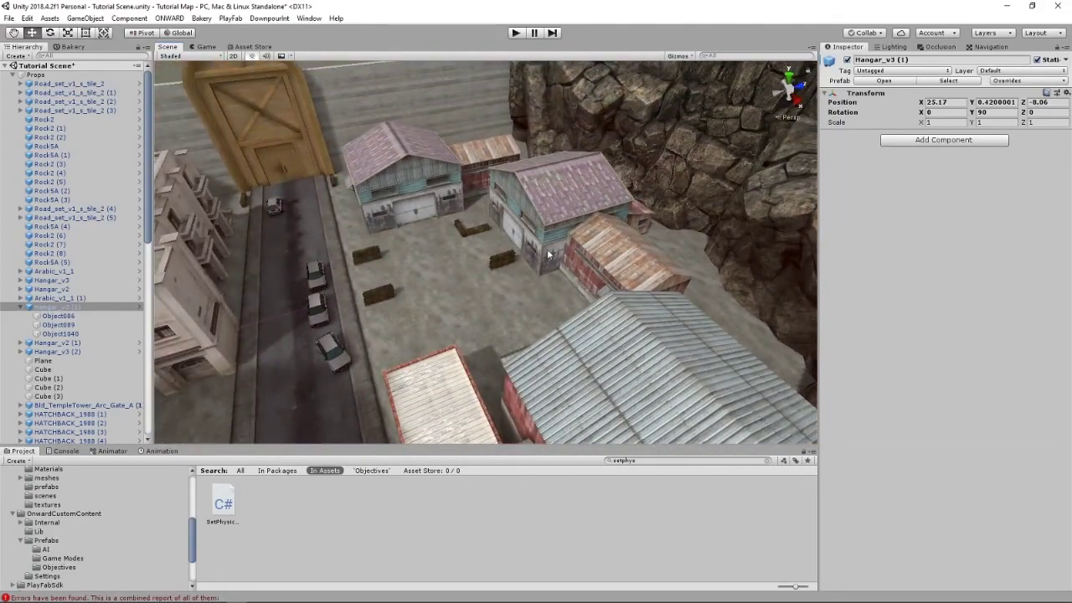
alt+drag(306, 376, 401, 262)
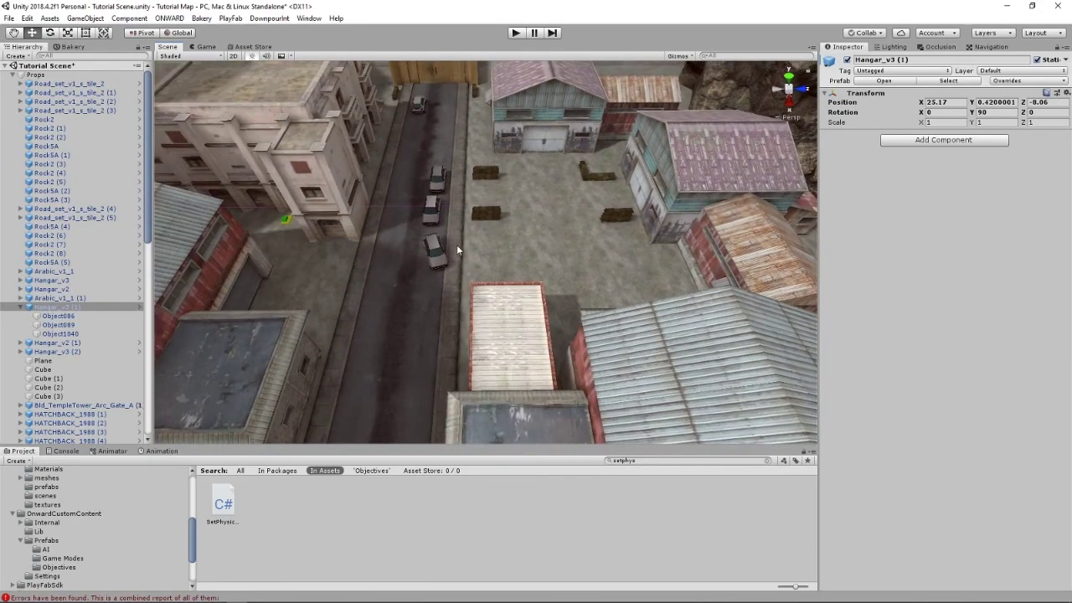
Step: Open the HATCHBACK_1988 car prefab and add the SetPhysicMaterial script to its COLLIDER object with Material Type set to Metal
click(435, 258)
click(434, 258)
click(883, 81)
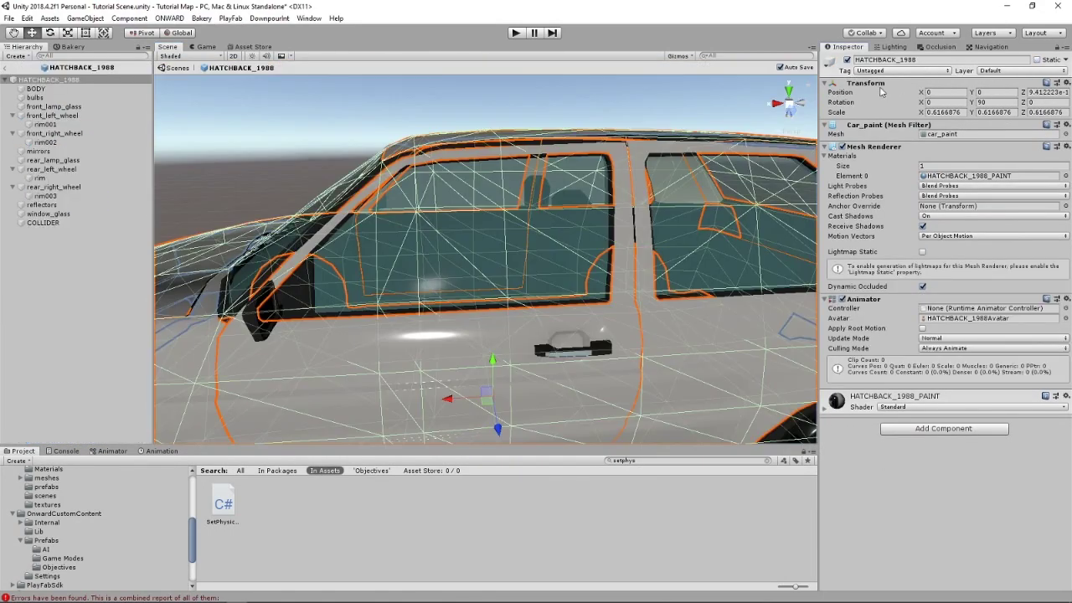
alt+drag(584, 184, 563, 249)
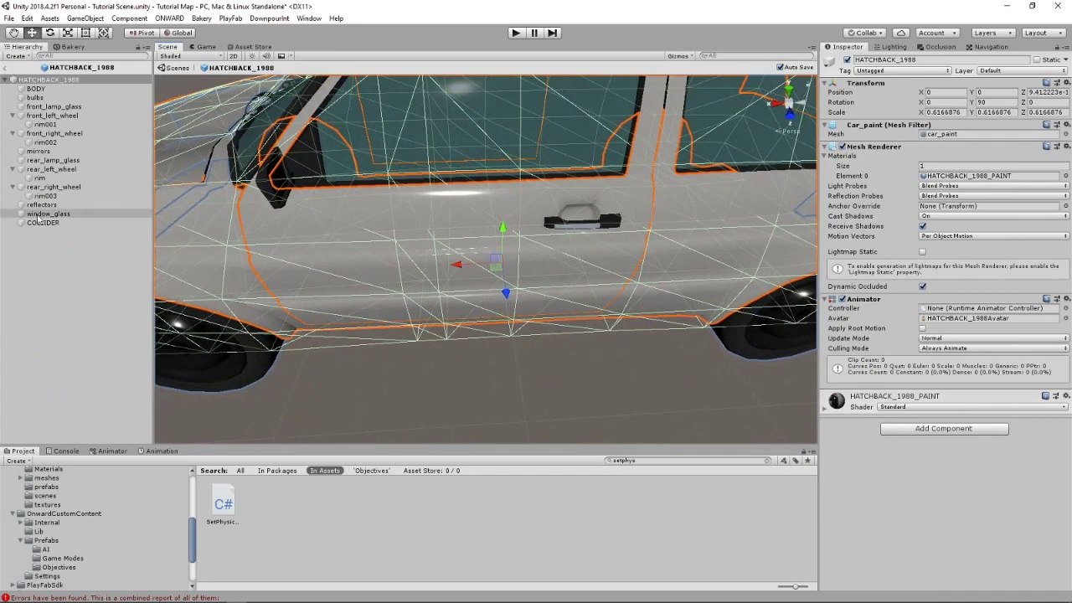
click(48, 214)
click(44, 223)
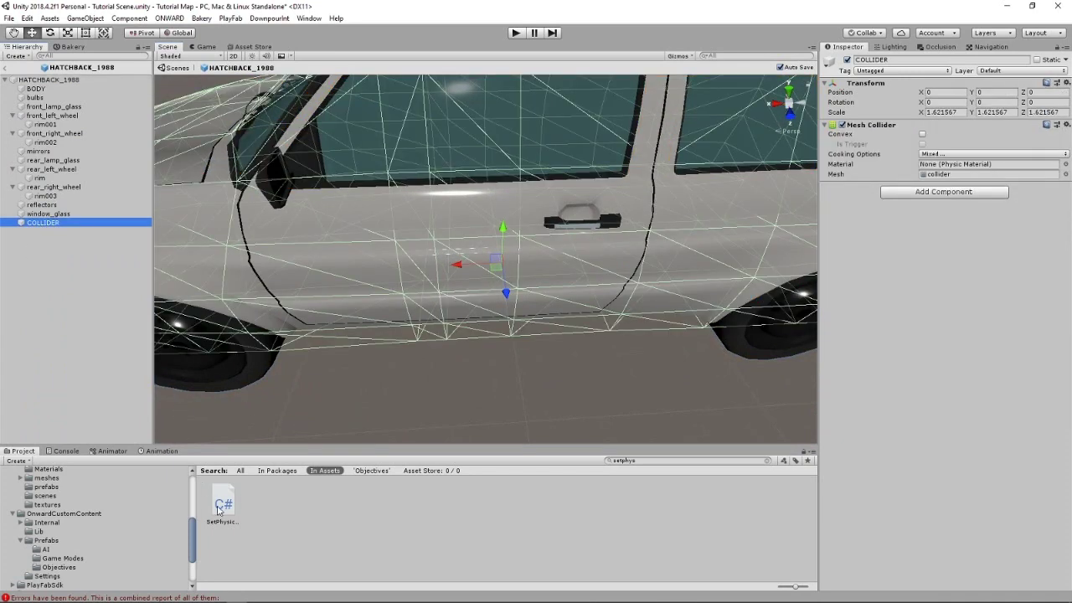
drag(217, 509, 924, 339)
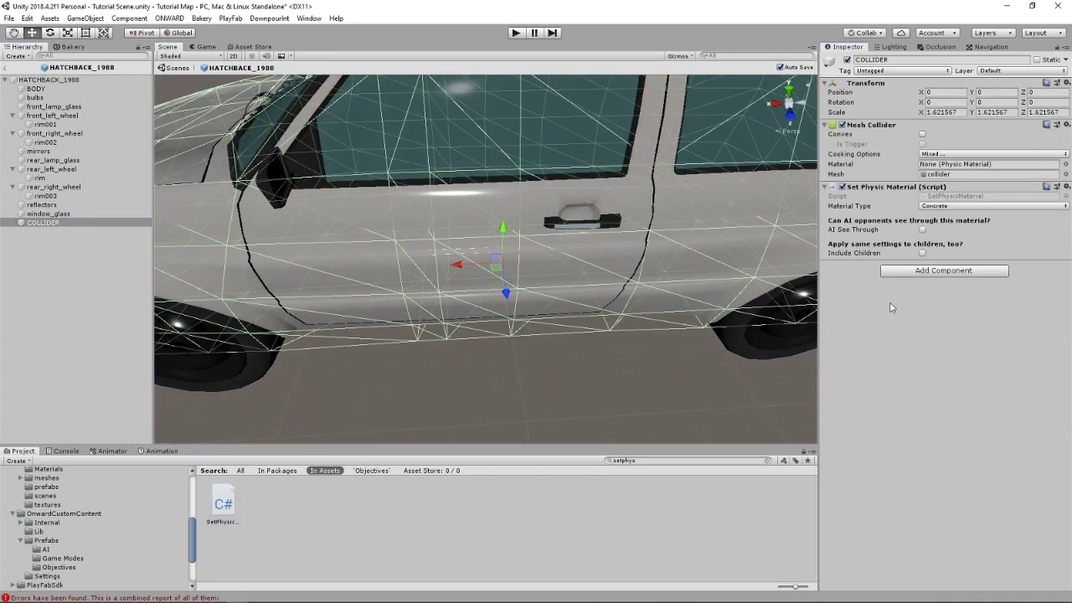
click(955, 207)
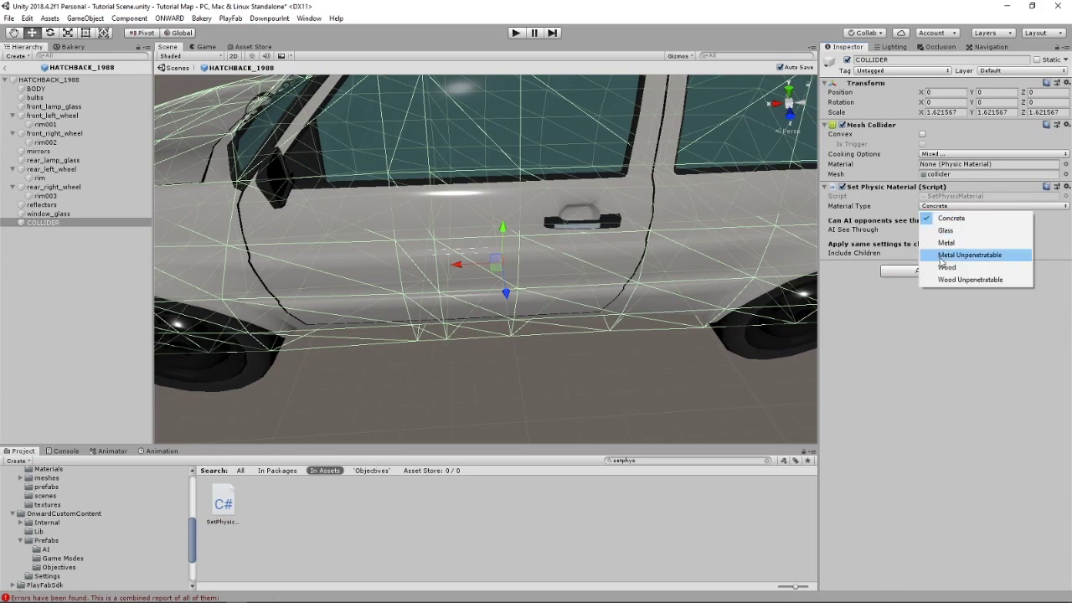
click(940, 243)
Step: Add a 3D cube to the HATCHBACK_1988 prefab
right_drag(557, 252, 394, 231)
scroll(653, 280, down, 10)
scroll(647, 281, up, 7)
scroll(394, 231, up, 4)
scroll(394, 230, down, 4)
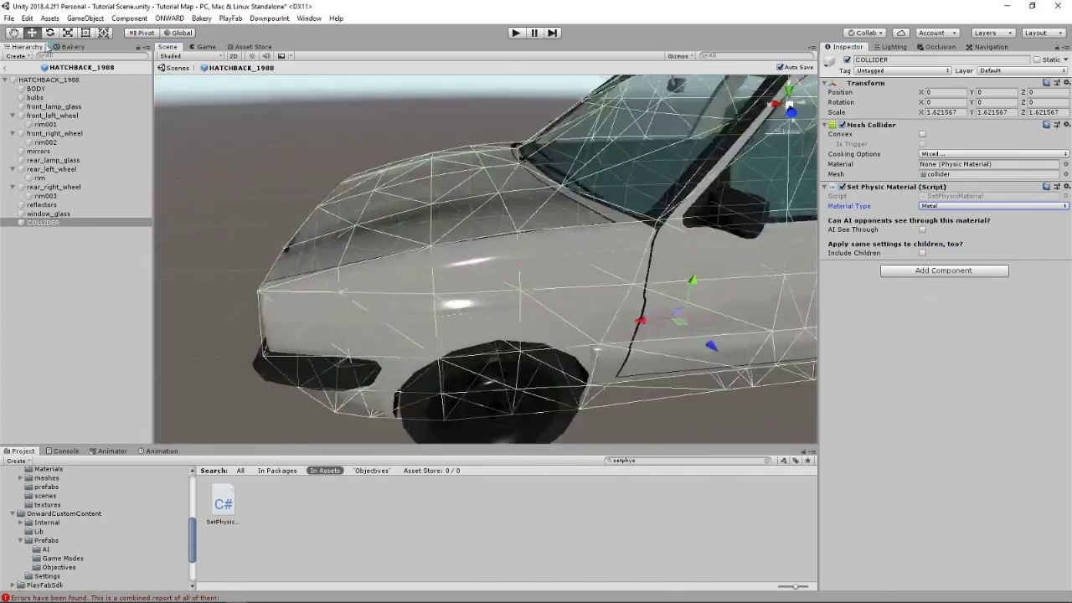
click(17, 57)
mouse_move(51, 94)
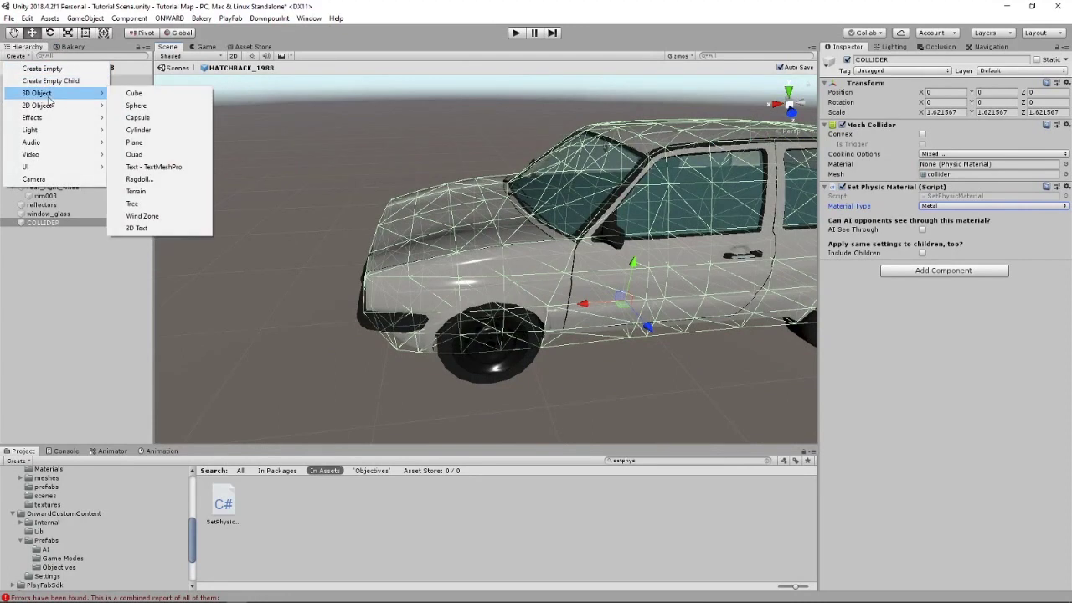
click(125, 93)
alt+drag(311, 137, 403, 205)
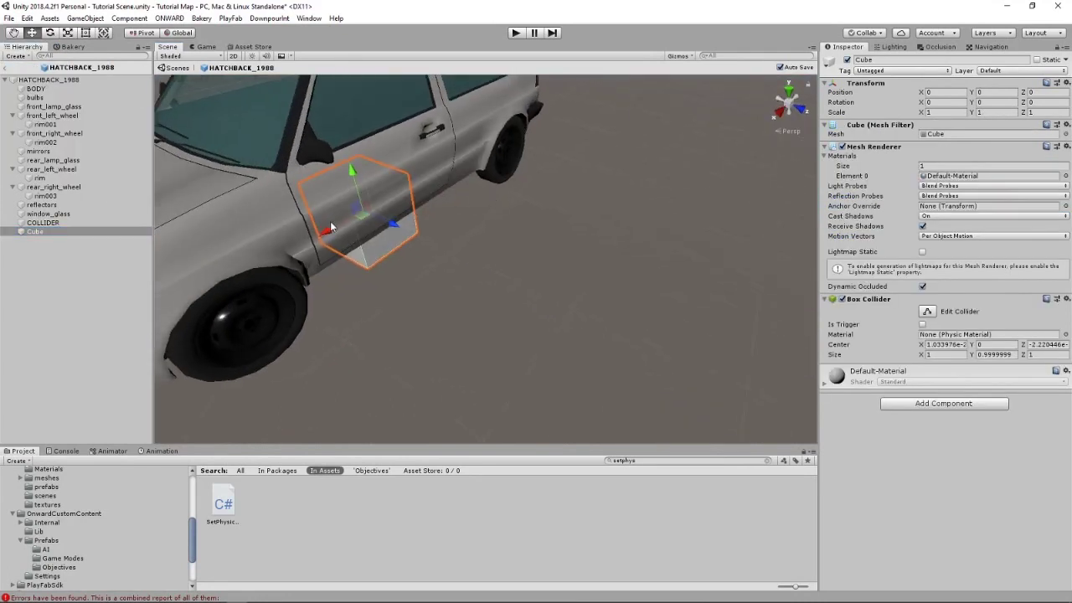
Step: Move the cube forward and up into the car's engine bay, to about Y 1.15 and Z 2.36
drag(330, 229, 171, 320)
middle_drag(171, 320, 440, 306)
scroll(554, 307, down, 5)
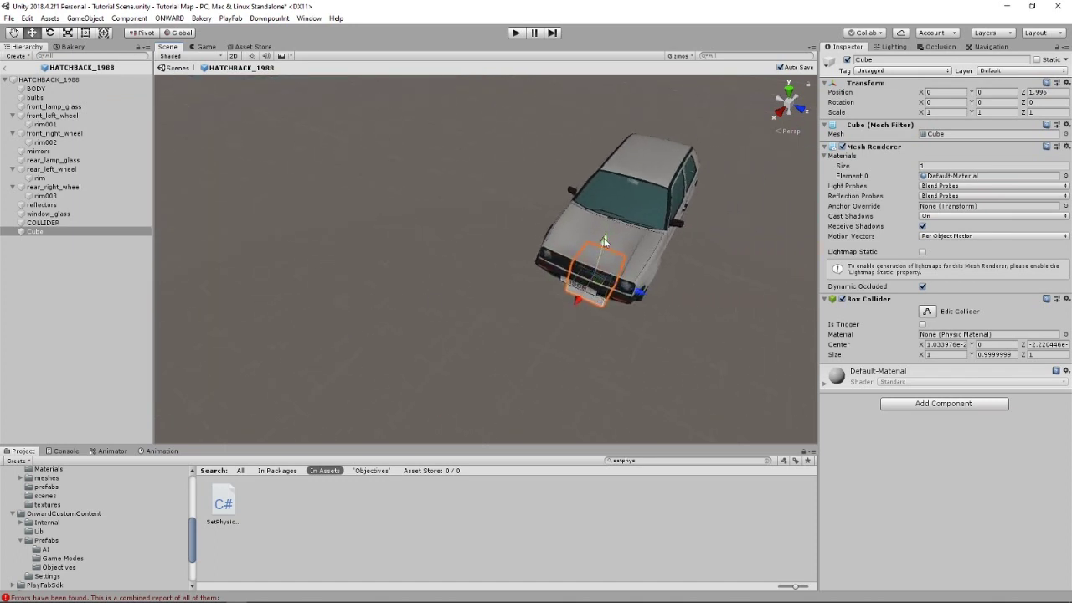
drag(604, 242, 609, 206)
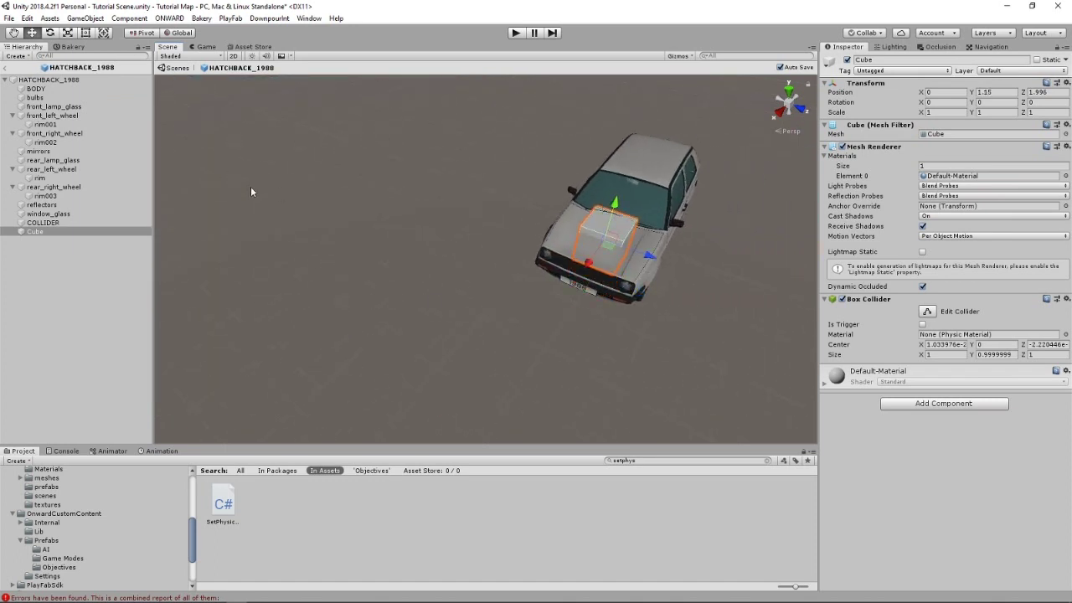
right_drag(250, 188, 350, 187)
scroll(477, 236, up, 6)
drag(515, 267, 511, 302)
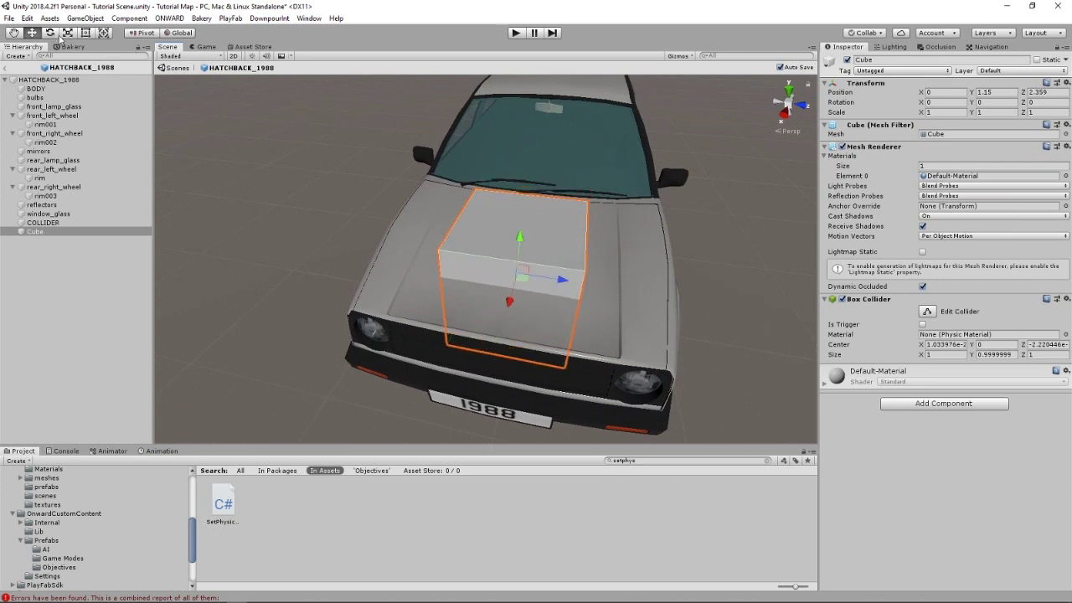
Step: Flatten the cube to a Y scale of about 0.69 and lower it beneath the hood to about Y 1.01
click(68, 33)
drag(519, 237, 514, 248)
key(w)
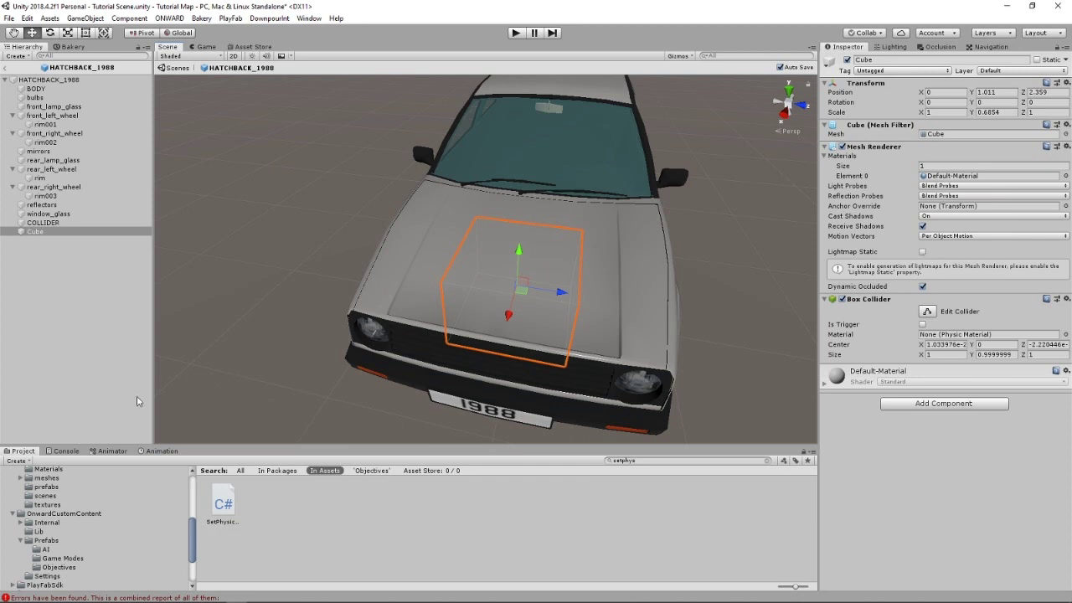
Step: Add the SetPhysicMaterial script to the engine-bay cube as Metal Unpenetratable, and mark the cube Lightmap Static and fully Static
drag(226, 509, 946, 490)
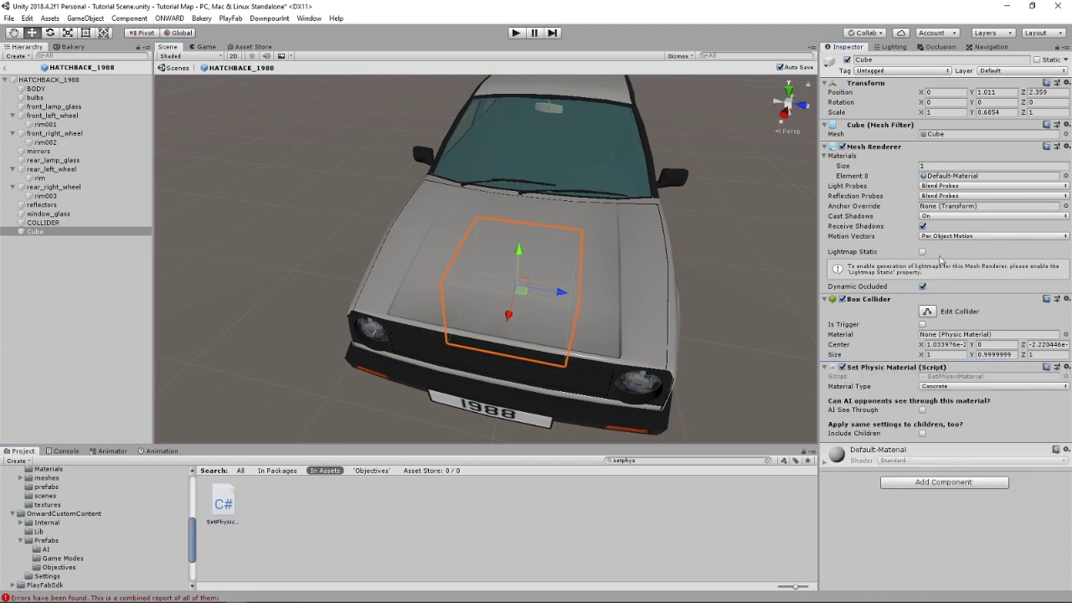
click(922, 252)
click(1038, 60)
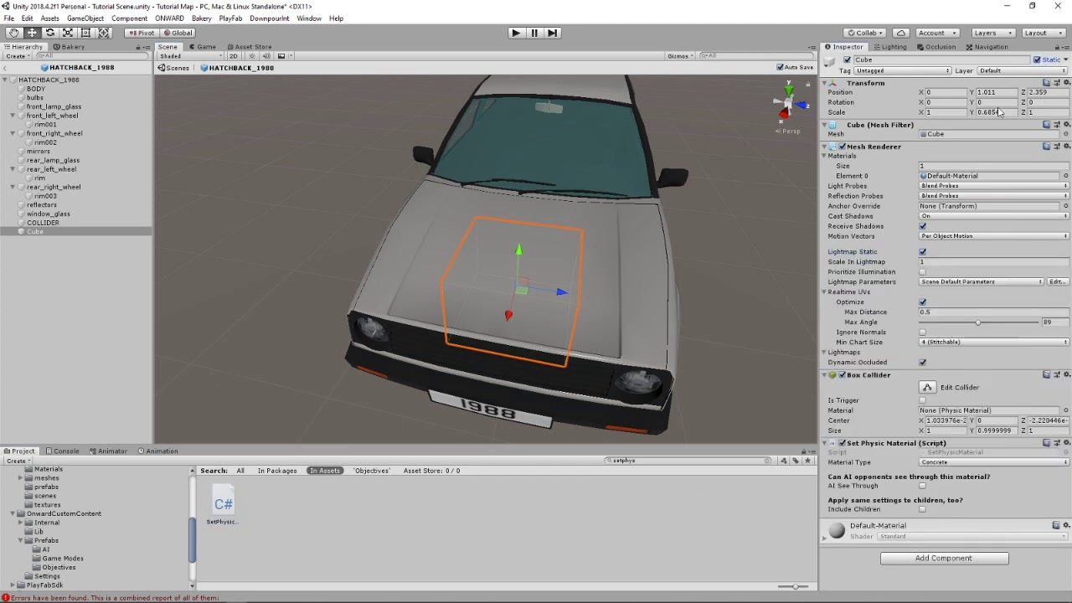
click(956, 461)
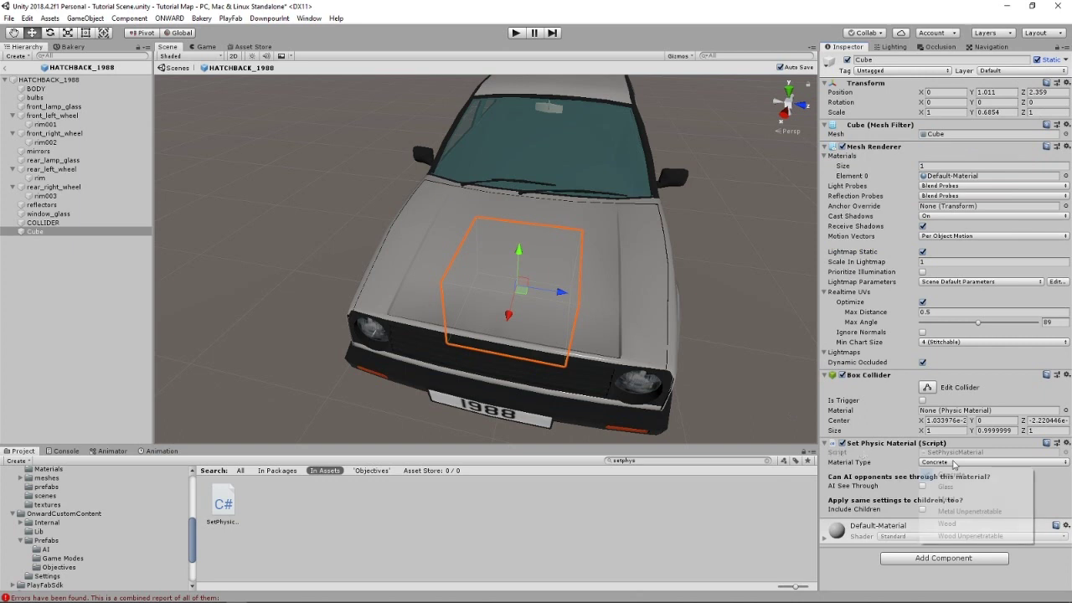
click(955, 511)
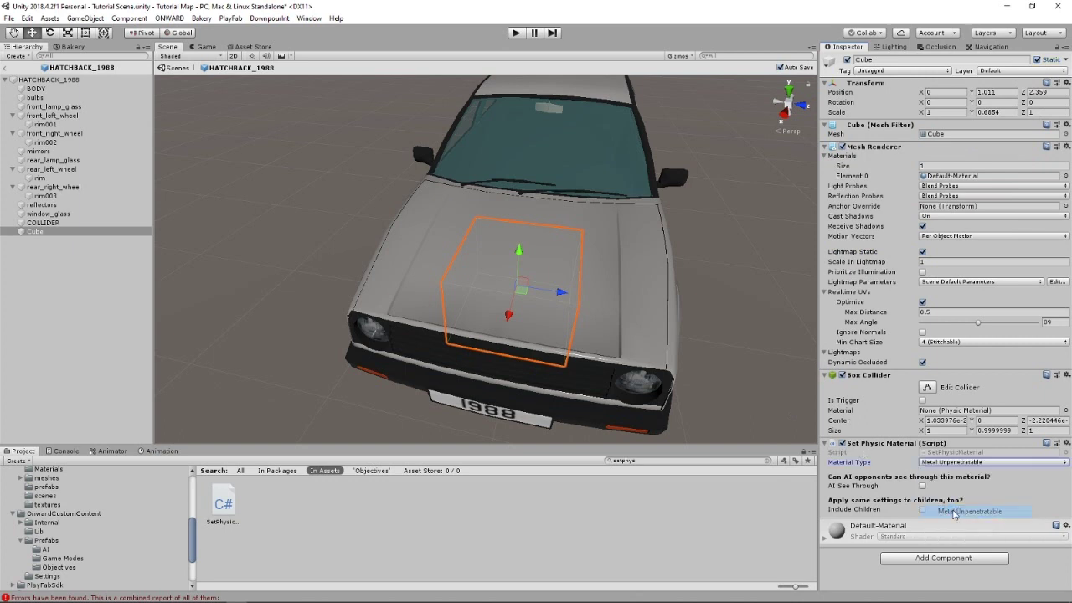
Step: Review the car's COLLIDER settings, then return to the scene and examine the hatchback parked on the street
click(44, 223)
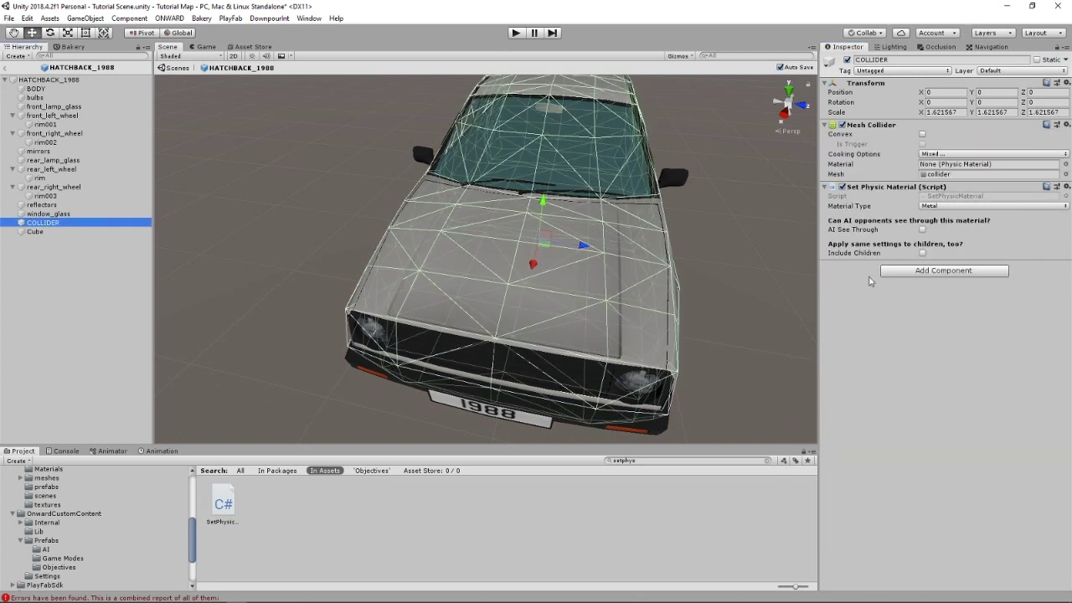
right_drag(653, 245, 324, 259)
scroll(324, 259, down, 5)
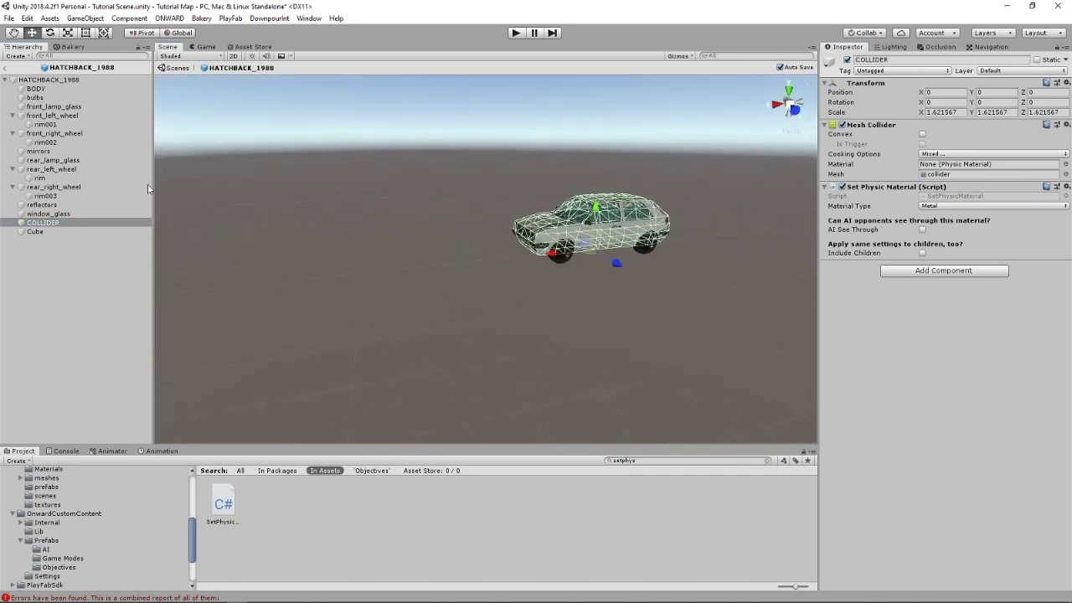
click(5, 67)
right_drag(432, 235, 421, 232)
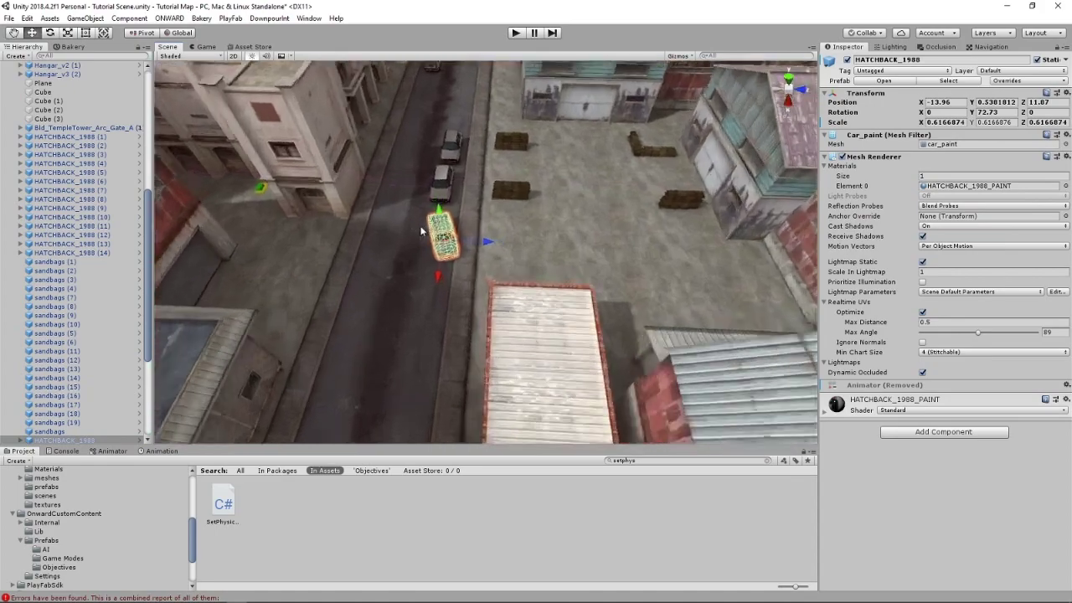
scroll(421, 232, up, 6)
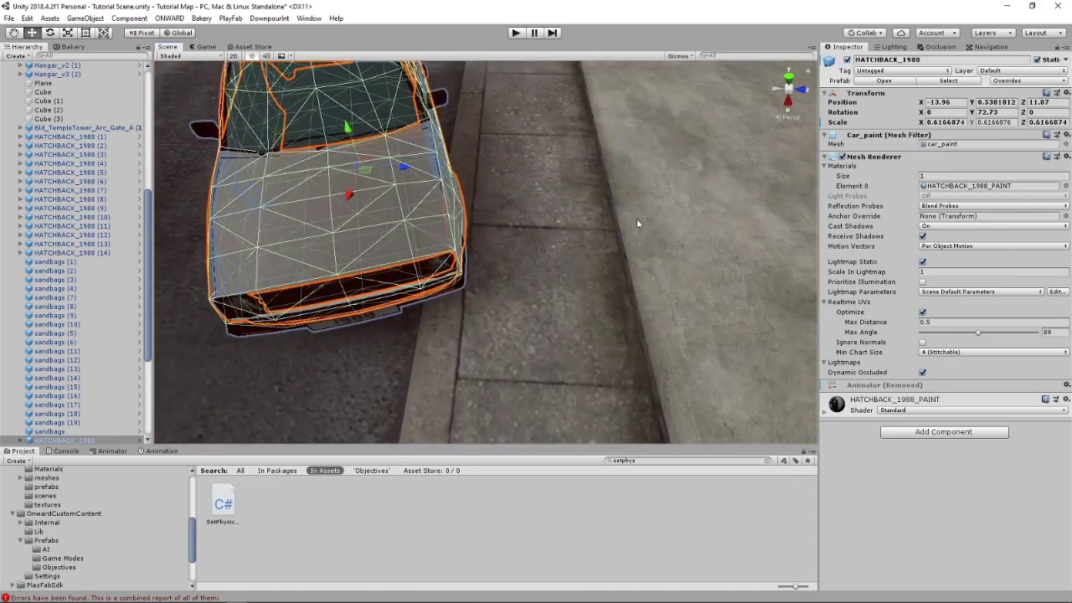
scroll(567, 214, down, 3)
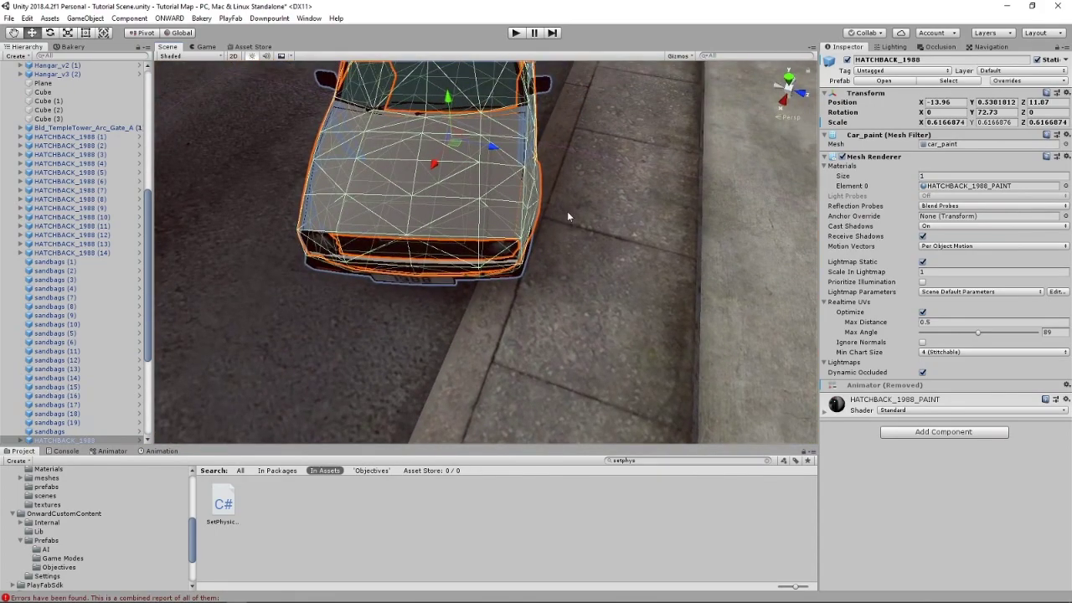
Step: Place the AI Support prefab from OnwardCustomContent's Prefabs > AI folder in the open yard beside the street
scroll(564, 220, down, 5)
scroll(560, 243, down, 3)
alt+drag(556, 256, 380, 206)
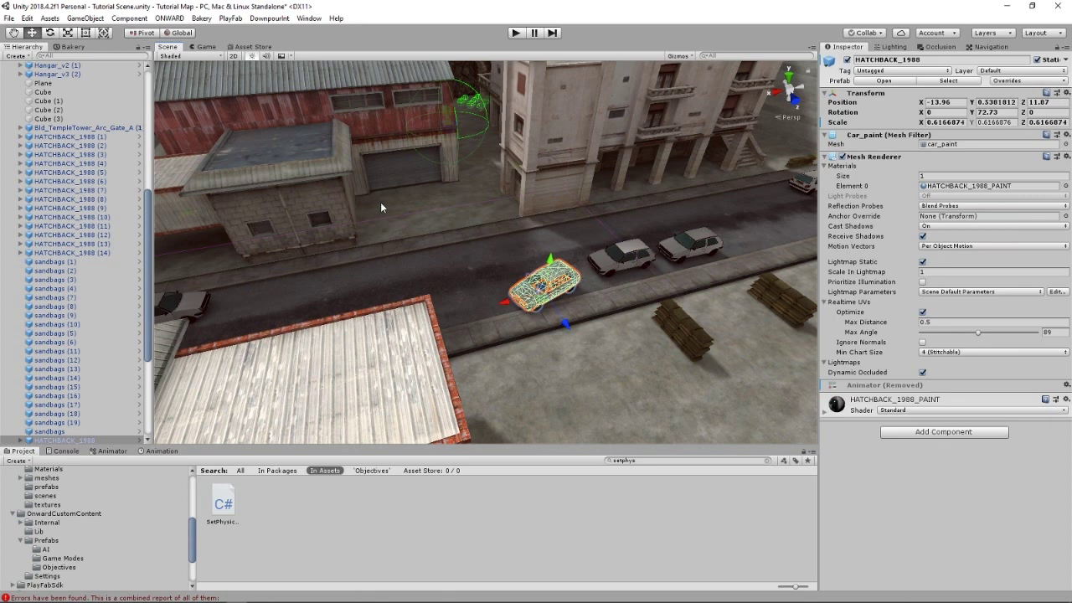
right_drag(613, 157, 405, 221)
key(s)
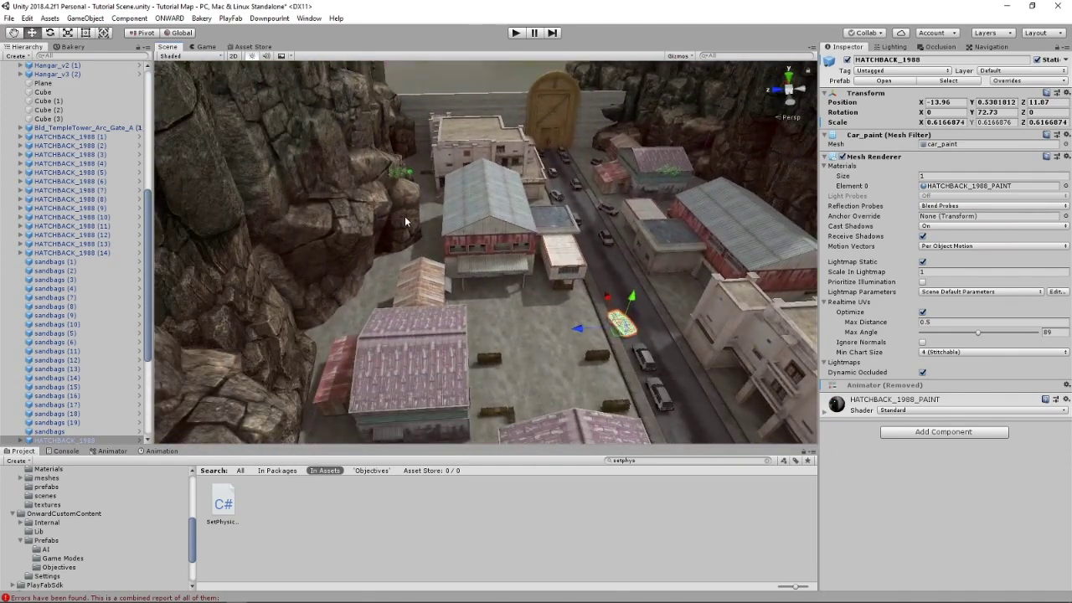
click(46, 549)
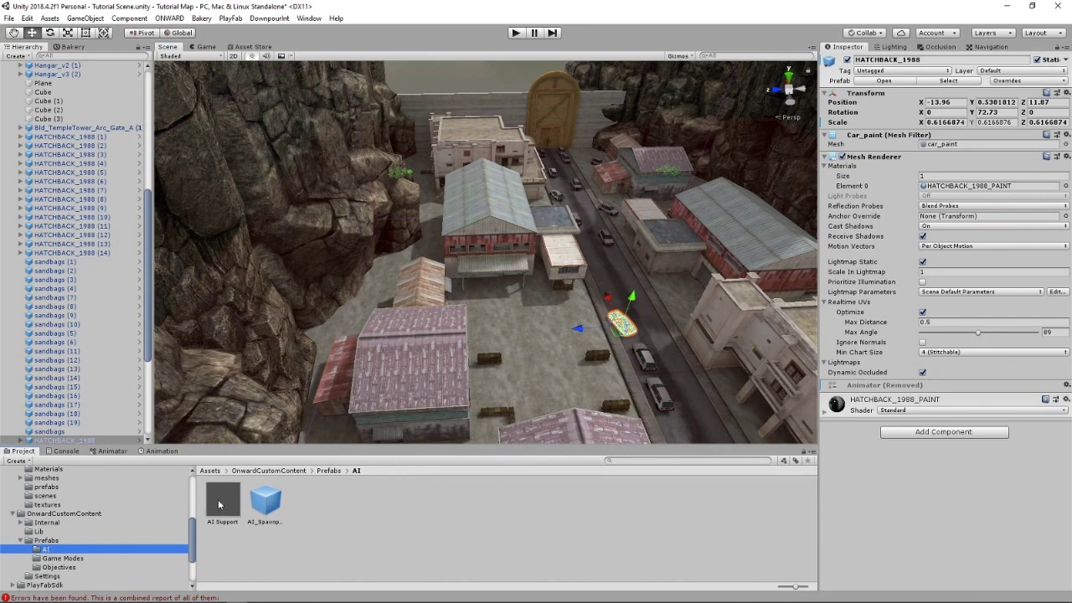
drag(219, 504, 285, 419)
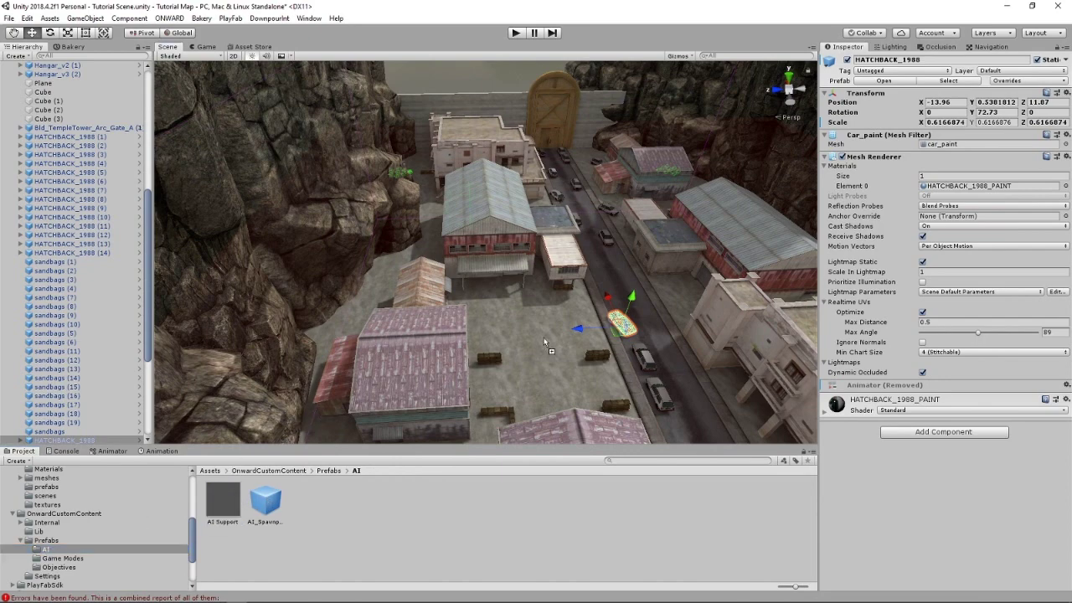
drag(543, 337, 543, 337)
Step: Move the AI Support object into the Onward group of the scene hierarchy
scroll(8, 232, up, 8)
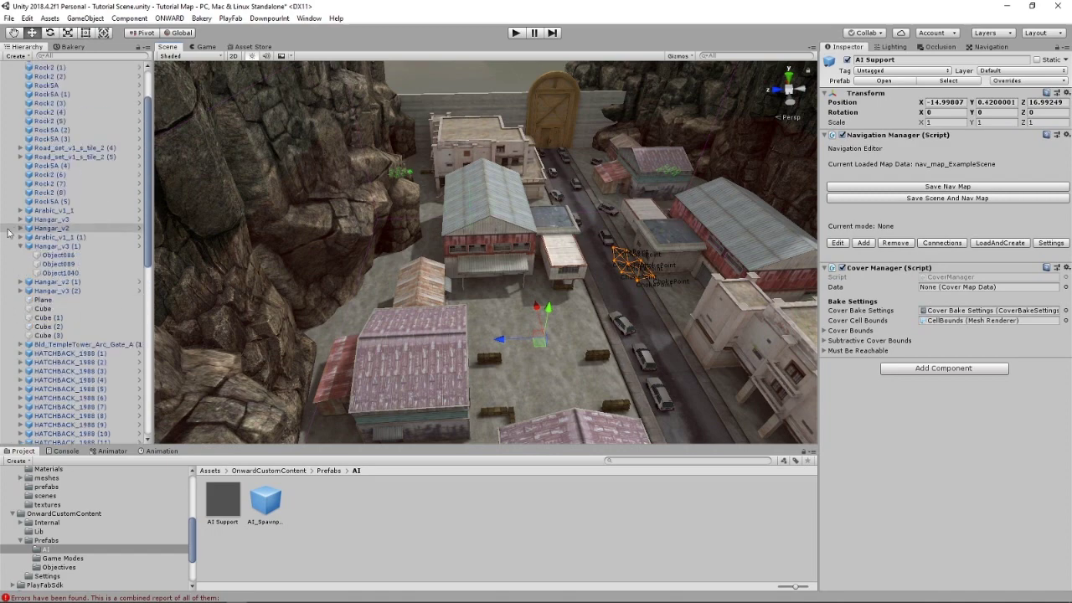
scroll(9, 233, up, 2)
click(12, 75)
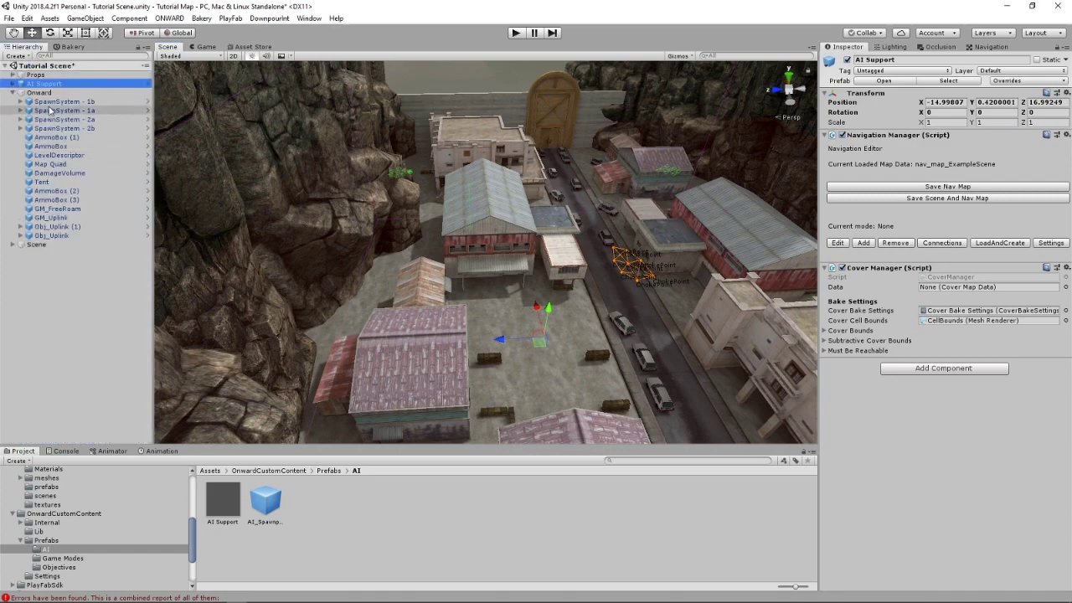
drag(45, 84, 48, 100)
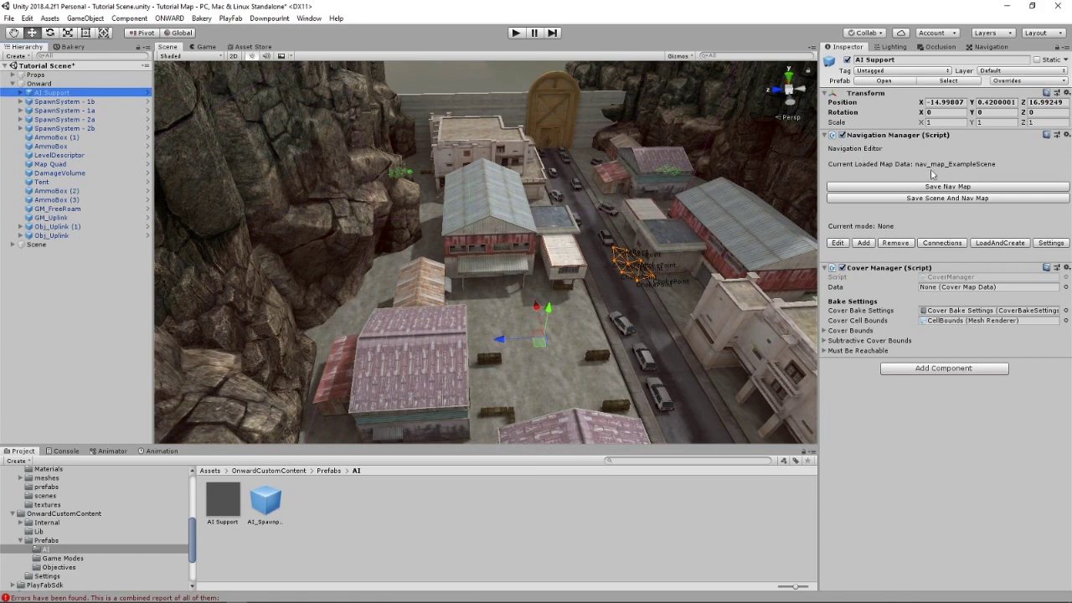
Step: Set the Navigation Manager to Add mode and place Path nodes along the end wall, past the wooden gate and across the street
right_drag(474, 179, 299, 290)
key(s)
click(857, 248)
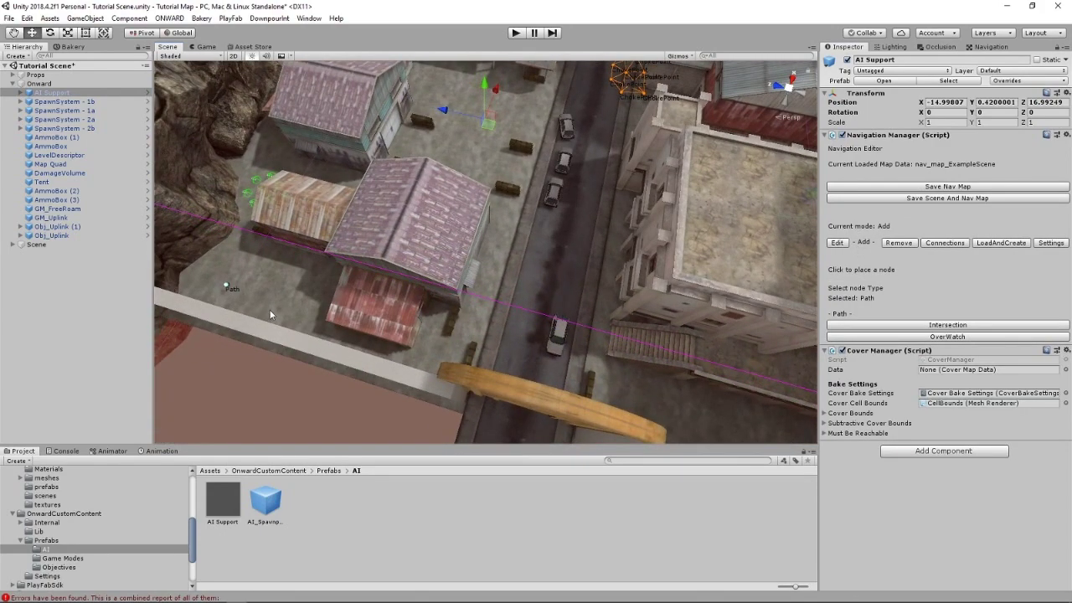
click(269, 313)
click(368, 348)
click(432, 352)
click(581, 368)
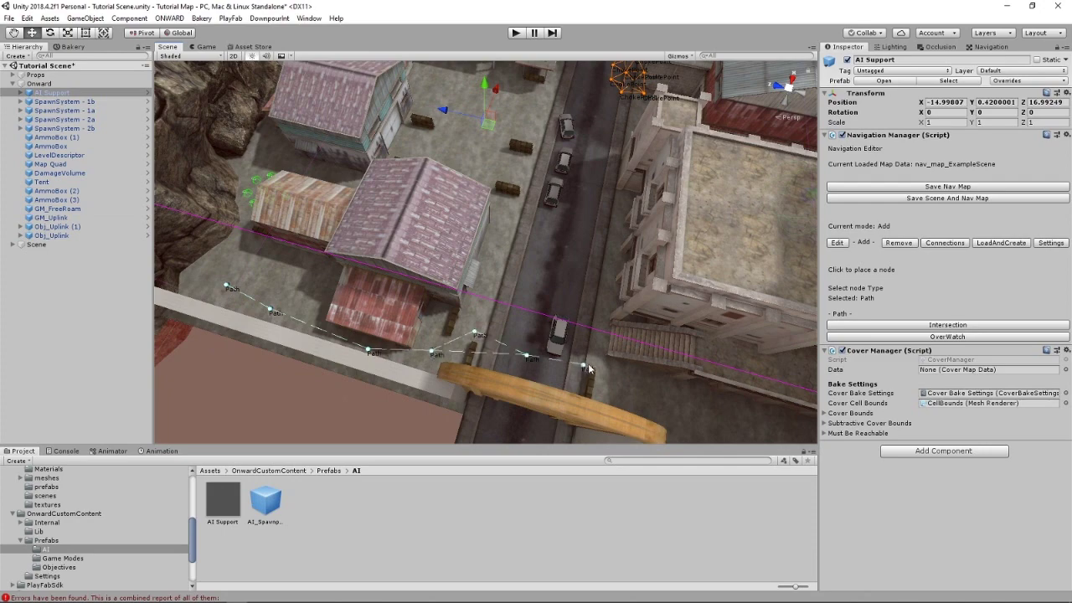
click(607, 370)
Step: Add Path nodes along the gate-side end of the large concrete building toward the cliffs
right_drag(617, 374, 679, 393)
click(675, 395)
key(Right)
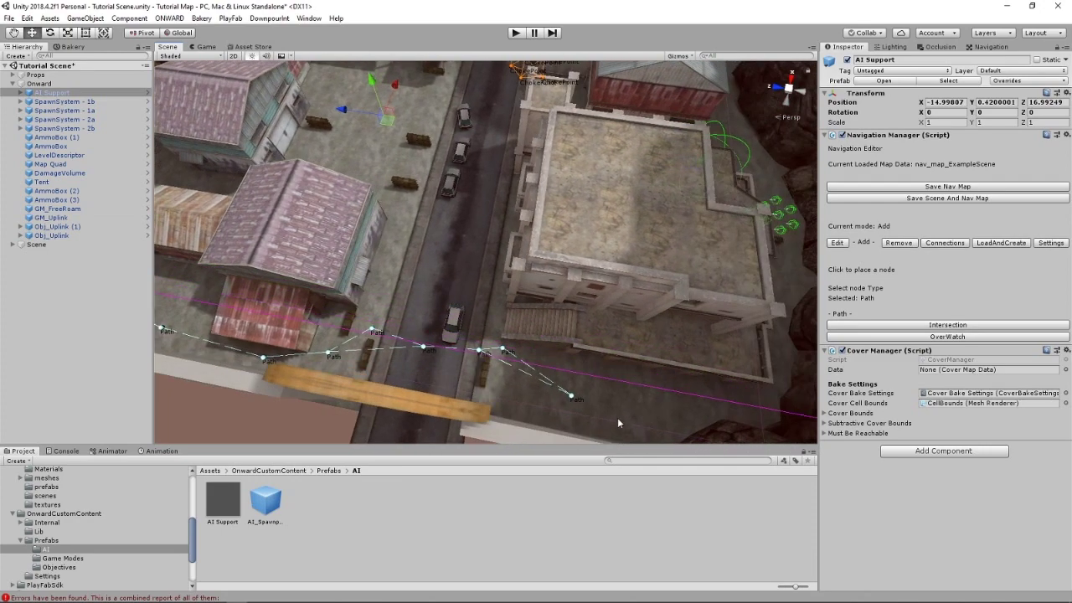
click(668, 405)
click(765, 408)
key(Right)
Step: Add Path nodes along the cliff side of the large concrete building, past the green spawn points
click(661, 347)
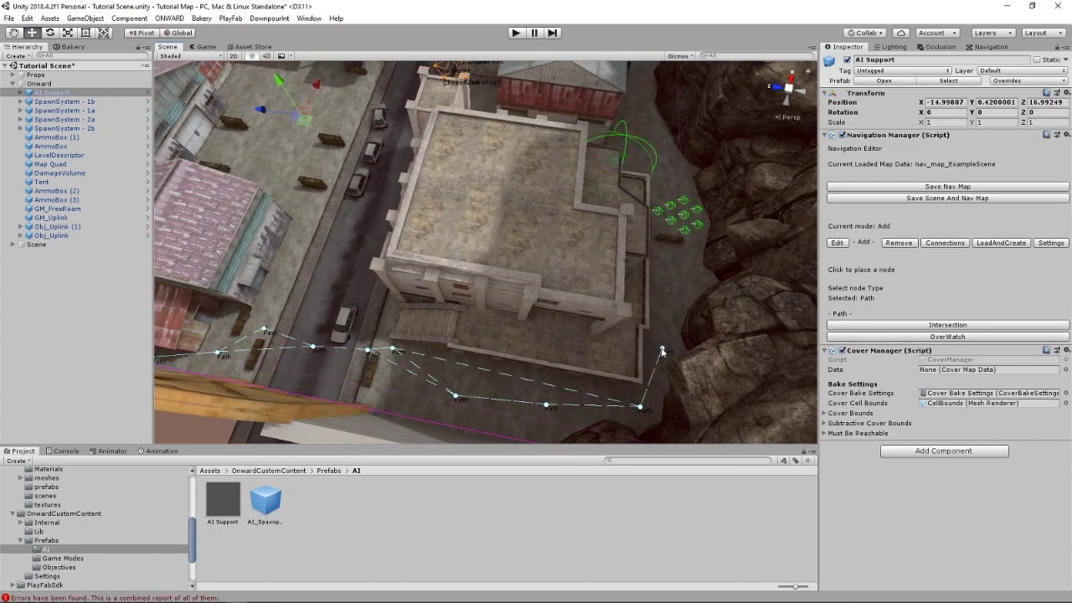
click(671, 299)
click(681, 261)
click(673, 182)
click(643, 123)
Step: Add Path nodes on the concrete building's walled terrace, from the stairs around the corner toward the spawn points
right_drag(679, 144, 541, 262)
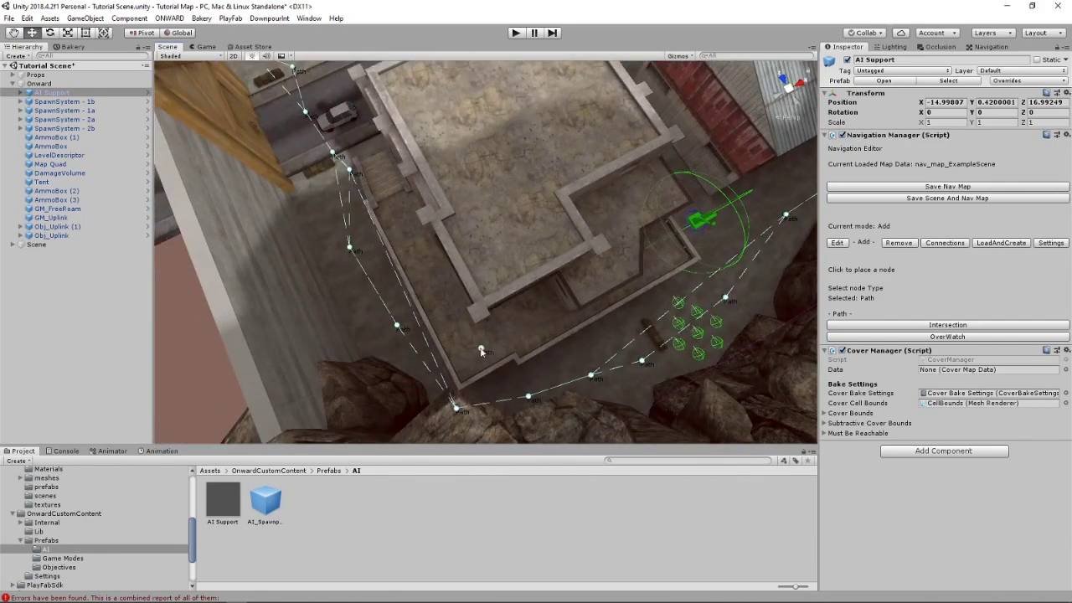
click(429, 266)
click(396, 201)
click(377, 171)
click(525, 325)
key(Right)
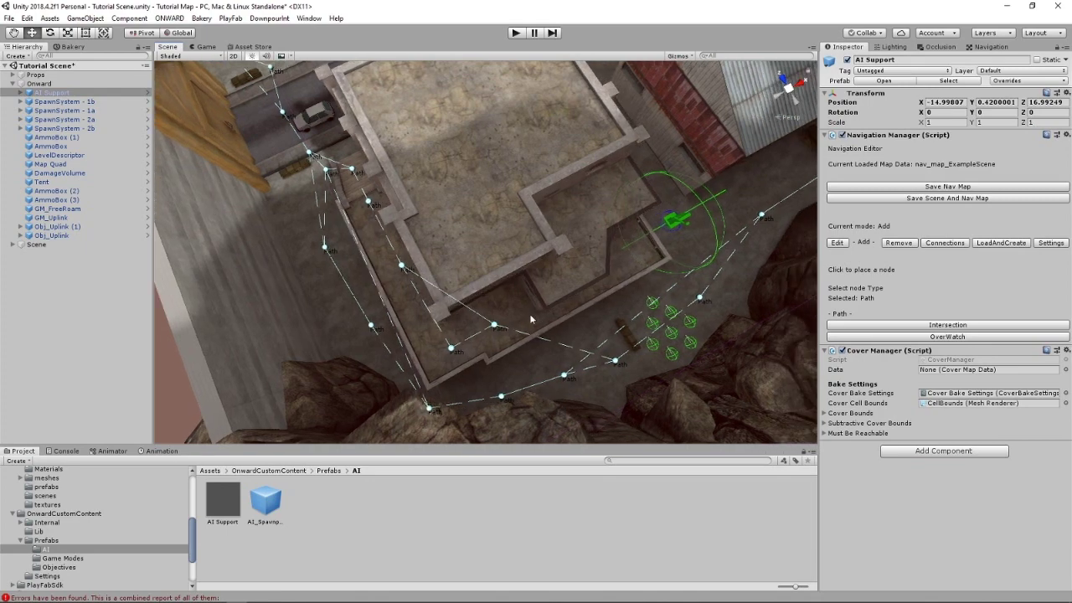
click(517, 300)
click(560, 264)
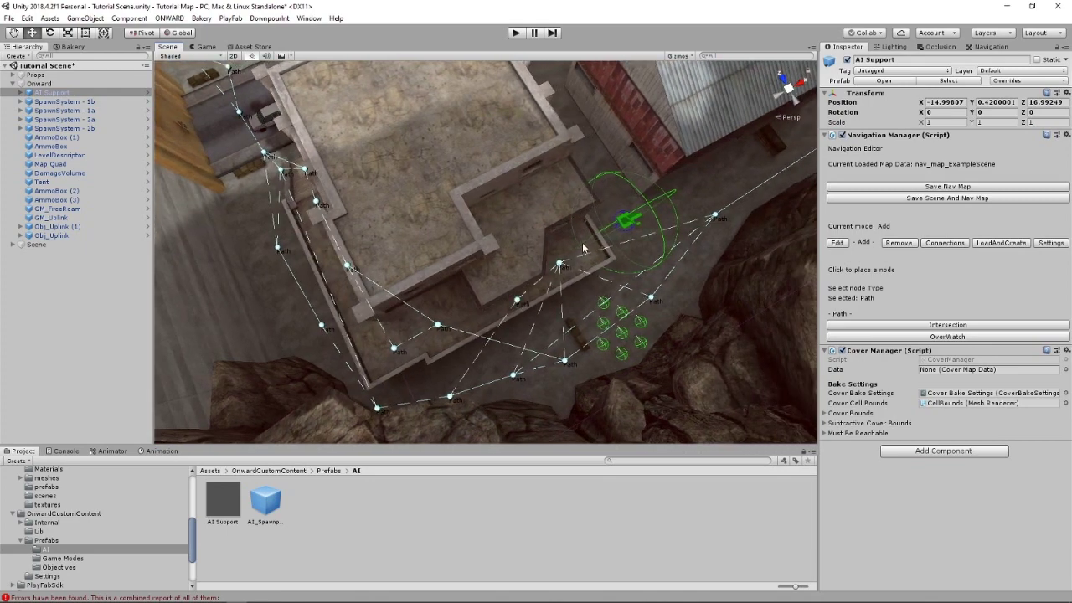
Step: Add Path nodes at the green objective marker and through the alley between the concrete building and the red hangar
right_drag(498, 317, 517, 338)
key(d)
click(518, 331)
click(540, 227)
click(547, 150)
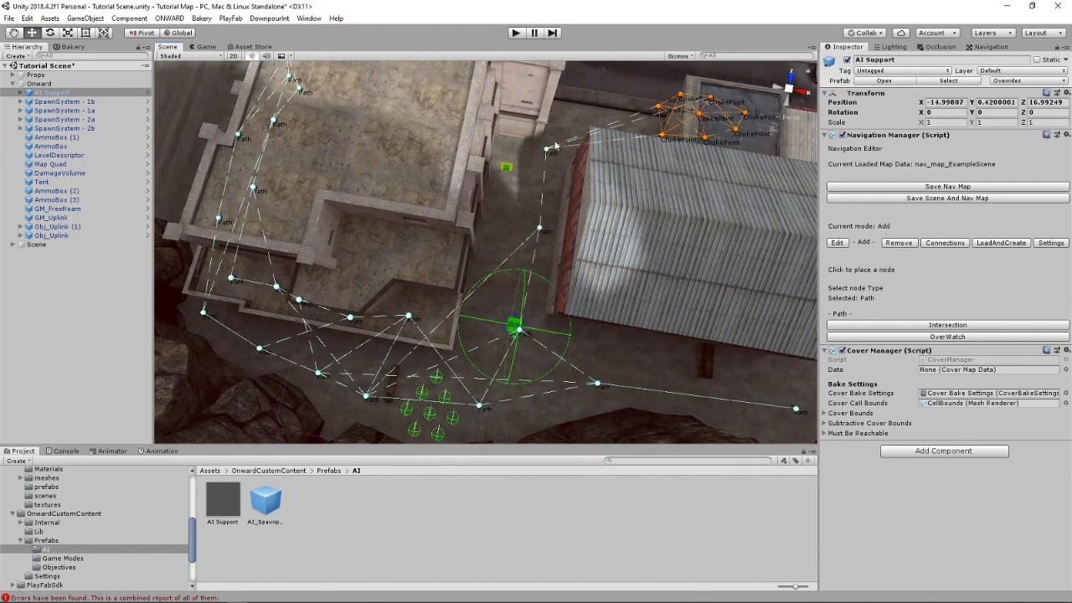
Step: Add Path nodes behind the red hangar, through the gap beside the purple-roofed building and out onto the street
right_drag(635, 119, 748, 111)
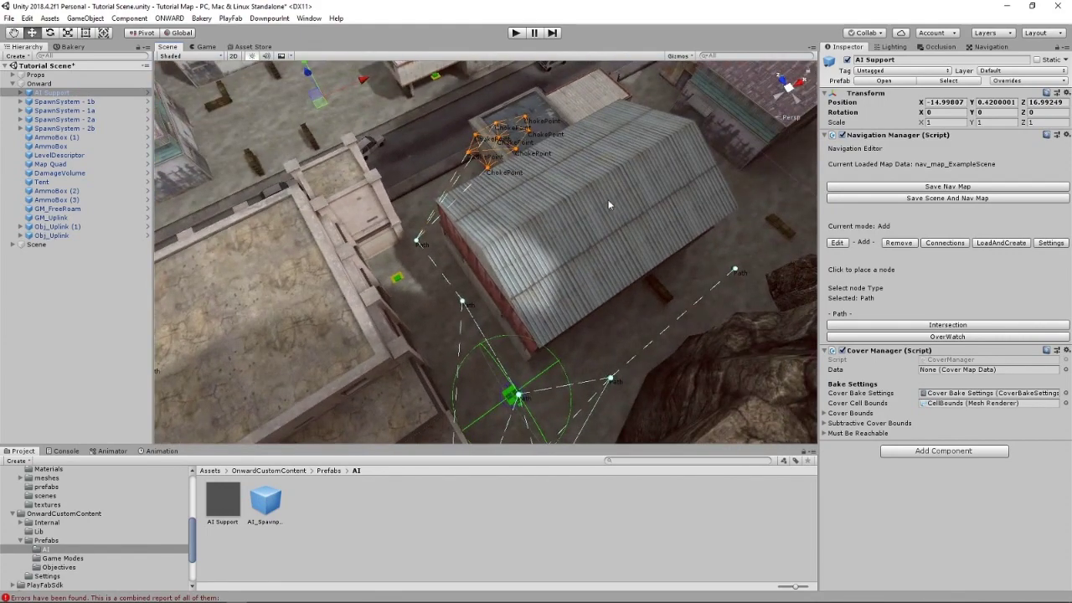
right_drag(609, 204, 727, 171)
key(Left)
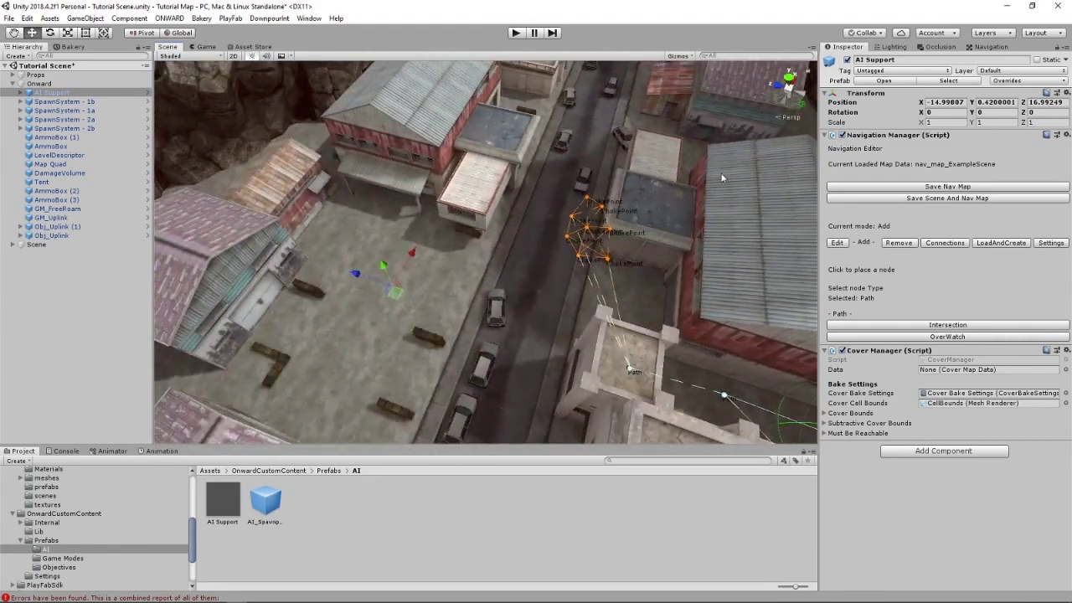
key(d)
mouse_move(708, 178)
right_down()
mouse_move(431, 177)
mouse_move(468, 207)
mouse_move(492, 294)
mouse_move(397, 279)
right_up()
click(397, 280)
click(521, 248)
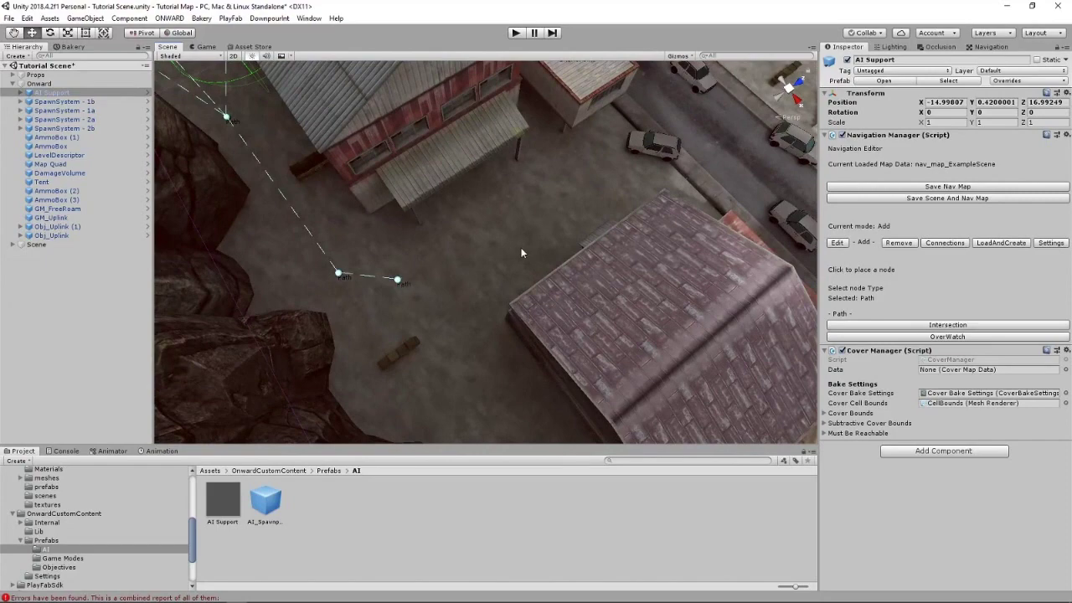
click(611, 182)
click(652, 165)
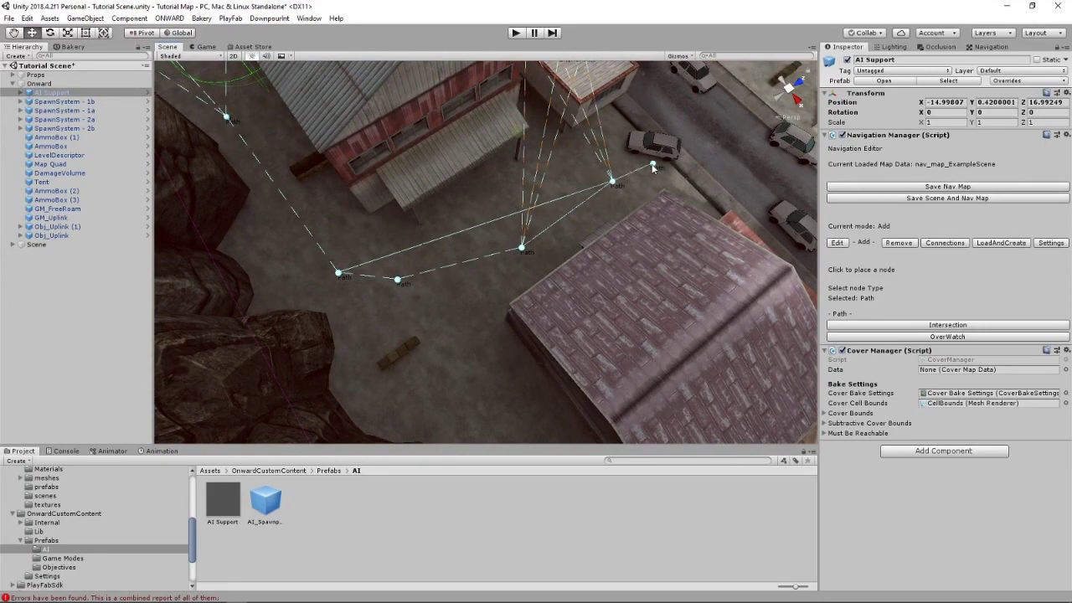
click(702, 178)
click(704, 114)
Step: Add Path nodes across the street and into the passage between the opposite red hangar and the walled terrace
right_drag(744, 141, 557, 206)
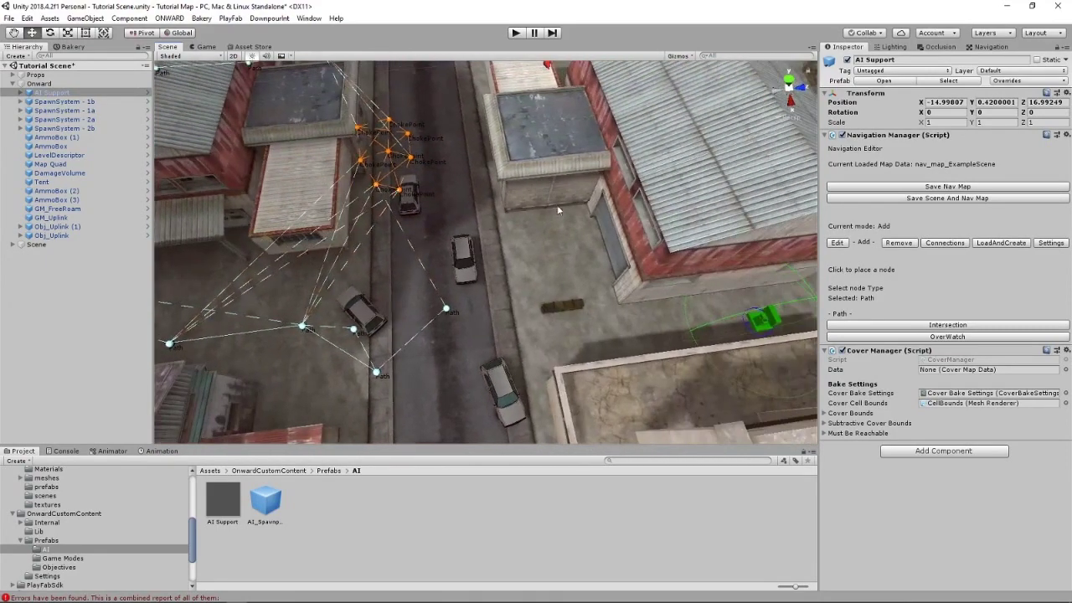
click(478, 201)
click(519, 252)
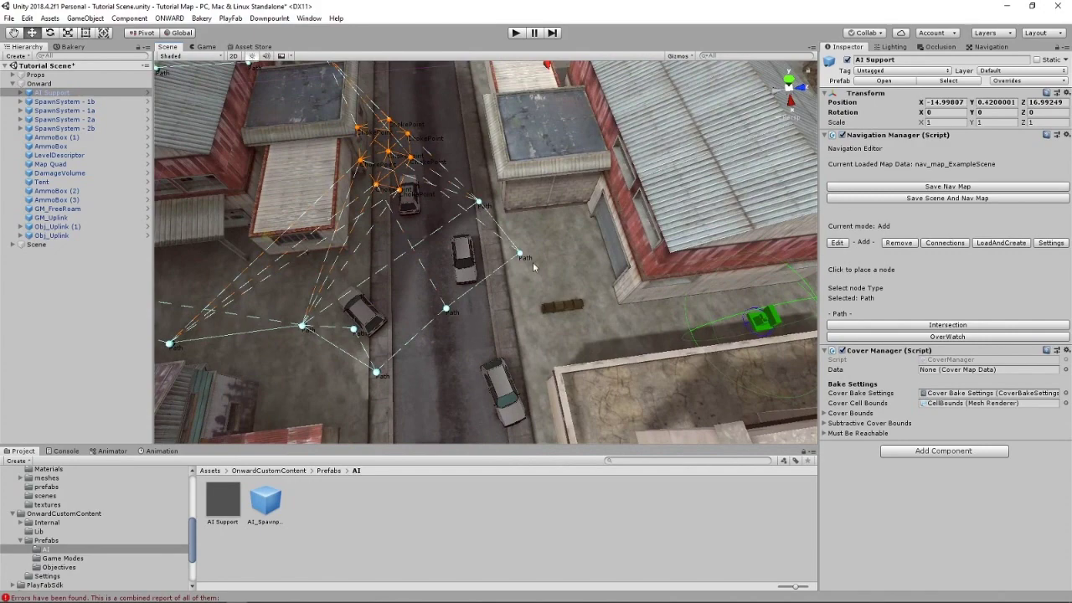
click(623, 322)
key(d)
right_drag(656, 329, 612, 305)
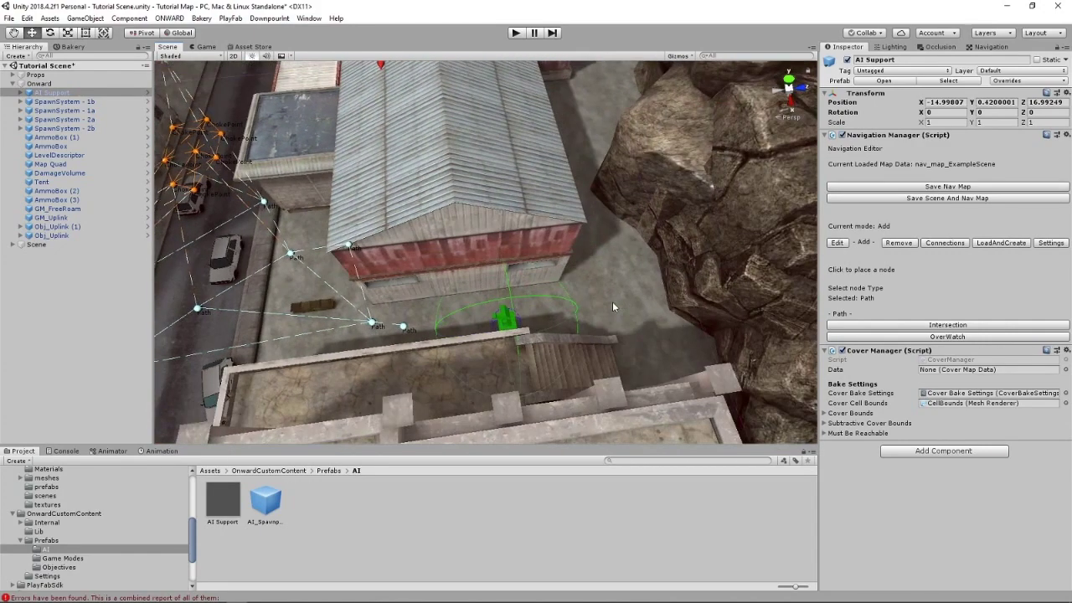
Step: Add Path nodes behind the balconied building, between its outside stairs and the spawn points by the cliffs
right_drag(693, 217, 268, 270)
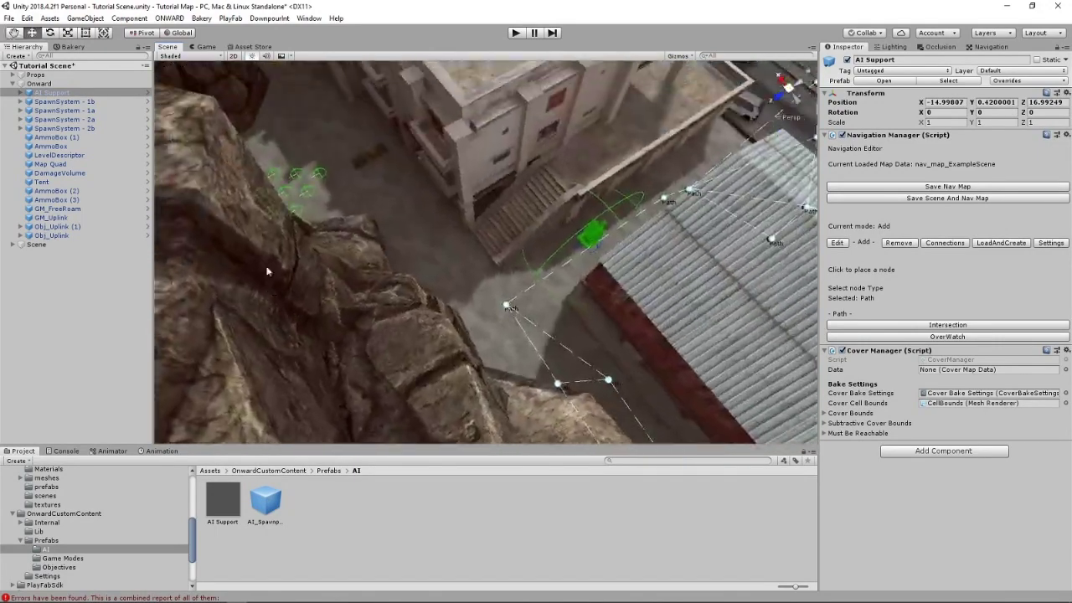
click(416, 257)
right_drag(416, 257, 467, 264)
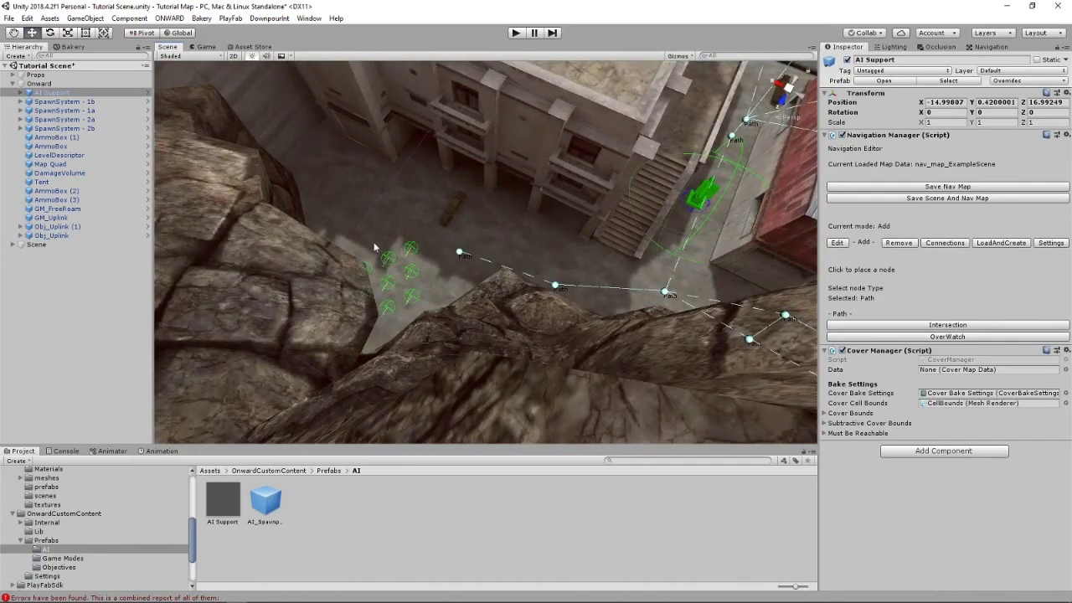
click(343, 189)
Step: Add Path nodes around the balconied building's far end, past the large gate and across the street to the rusty-roofed sheds
right_drag(331, 154, 471, 262)
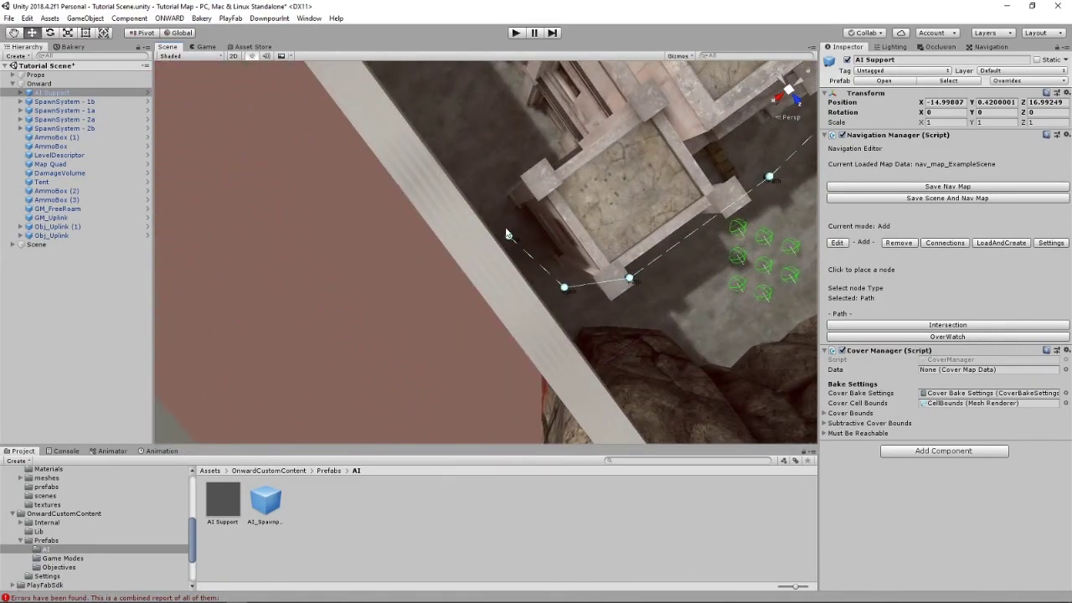
right_drag(519, 161, 504, 318)
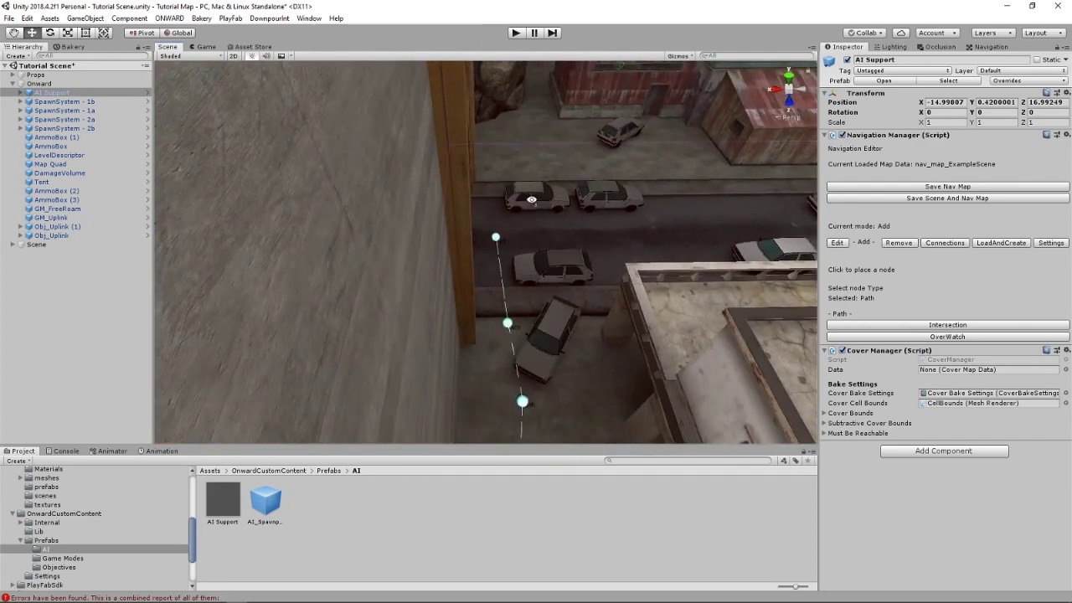
right_drag(532, 200, 469, 216)
click(384, 230)
click(537, 276)
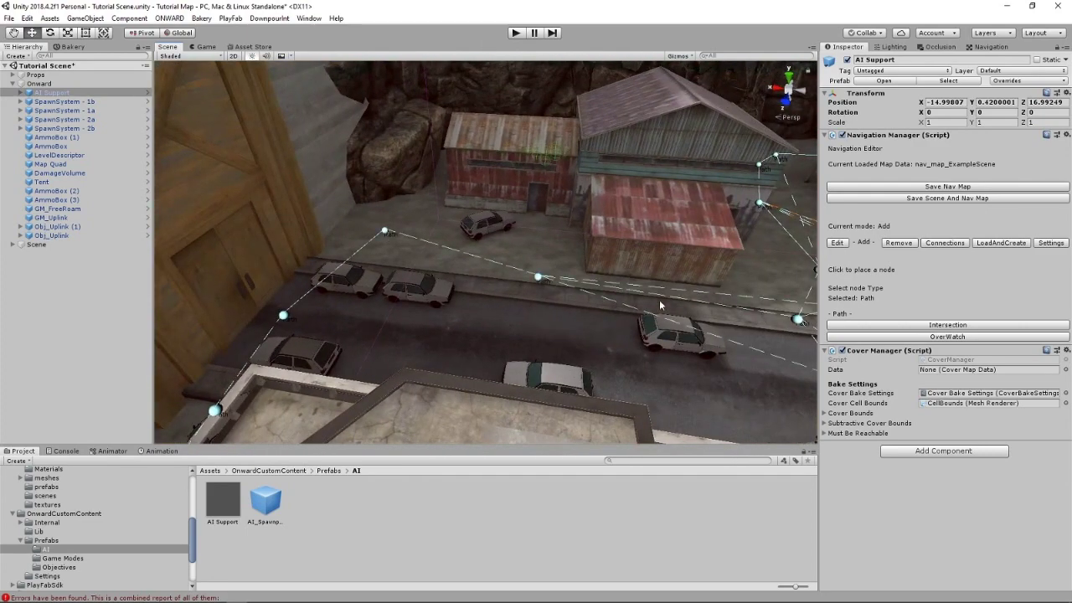
Step: Add Path nodes on the street and its sidewalks between the concrete building and the red-roofed annex
right_drag(659, 300, 519, 306)
right_drag(441, 290, 516, 348)
click(517, 300)
right_drag(517, 310, 346, 307)
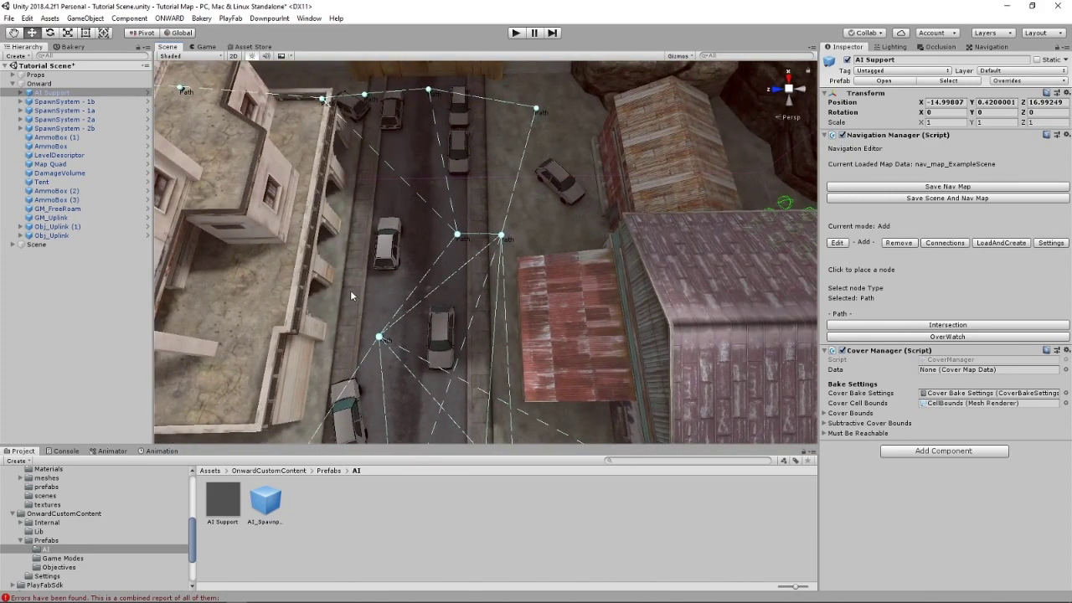
click(350, 293)
click(363, 206)
right_drag(425, 201, 475, 192)
click(525, 118)
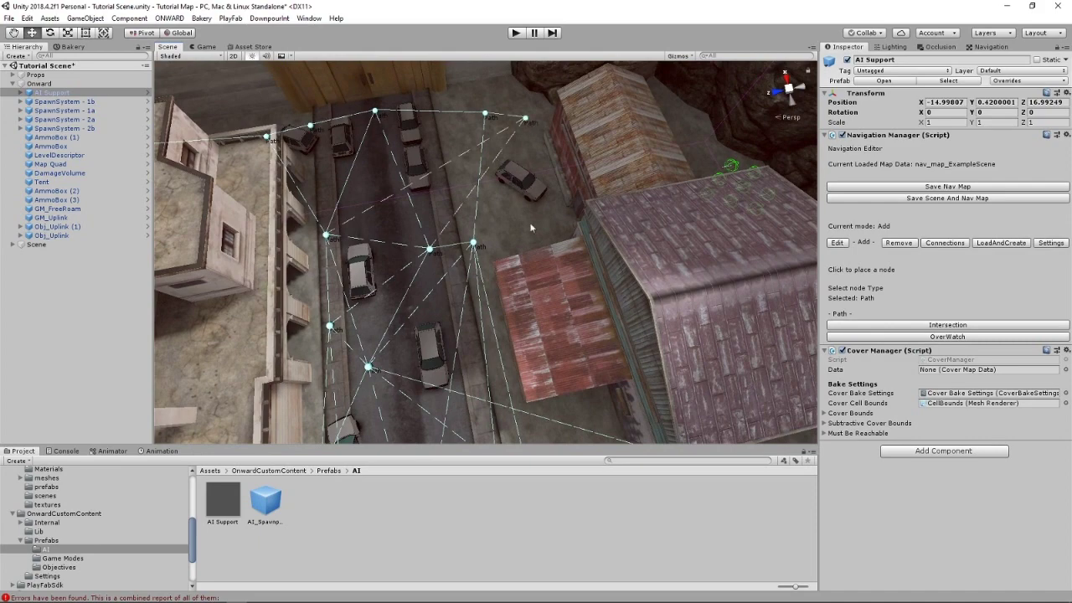
Step: Add Path nodes behind the rusty shed and the purple-roofed building, around the spawn points by the cliffs
right_drag(534, 237, 502, 126)
click(462, 131)
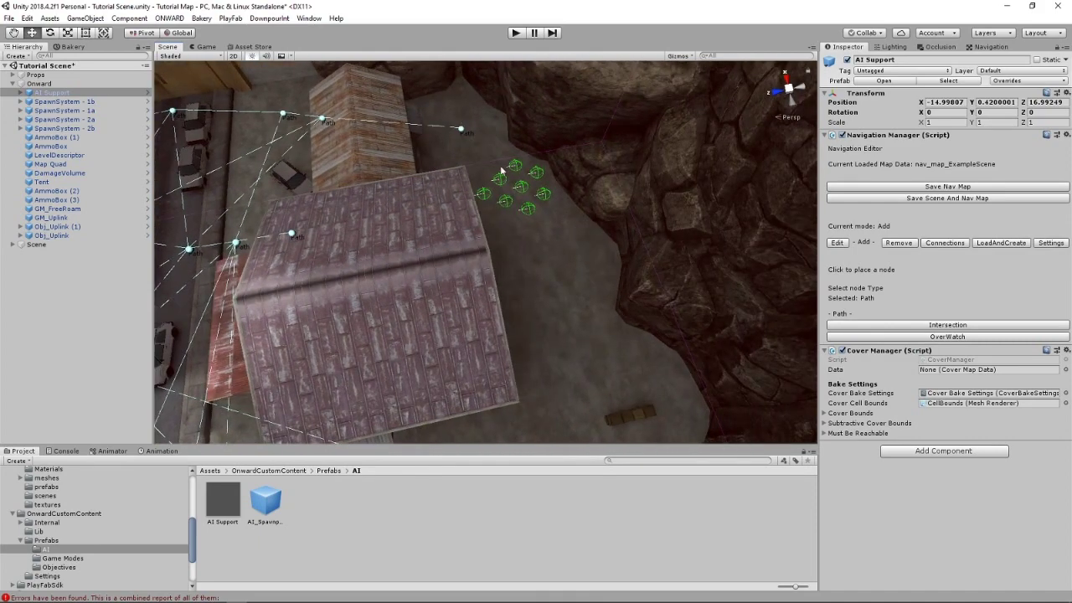
click(523, 253)
right_drag(557, 346, 503, 243)
click(537, 327)
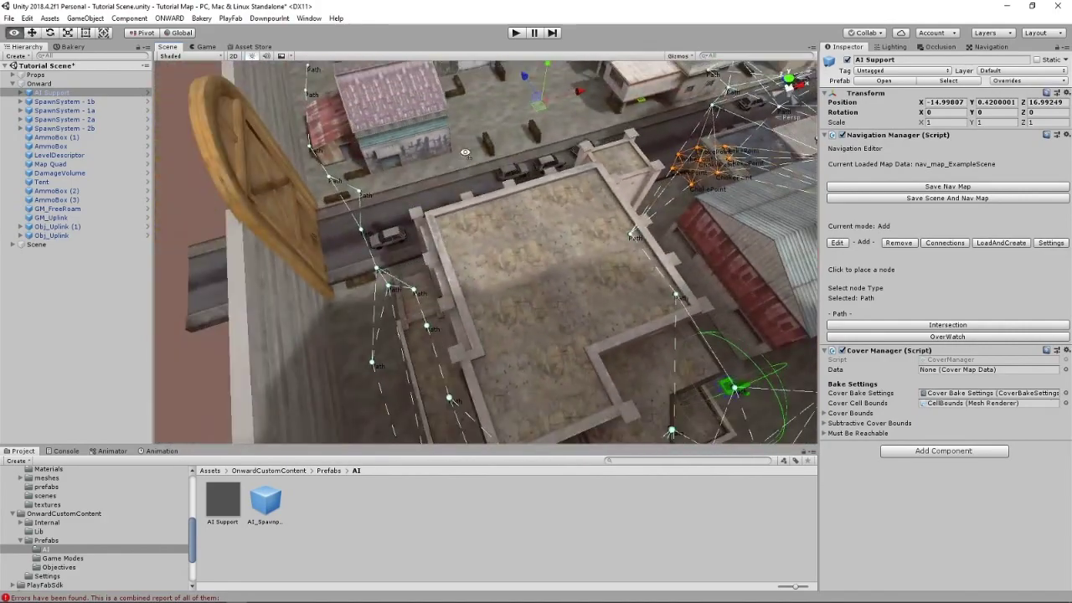
Step: Add Path nodes down the middle of the street beside the large concrete building, toward the ChokePoint nodes
right_drag(465, 153, 568, 437)
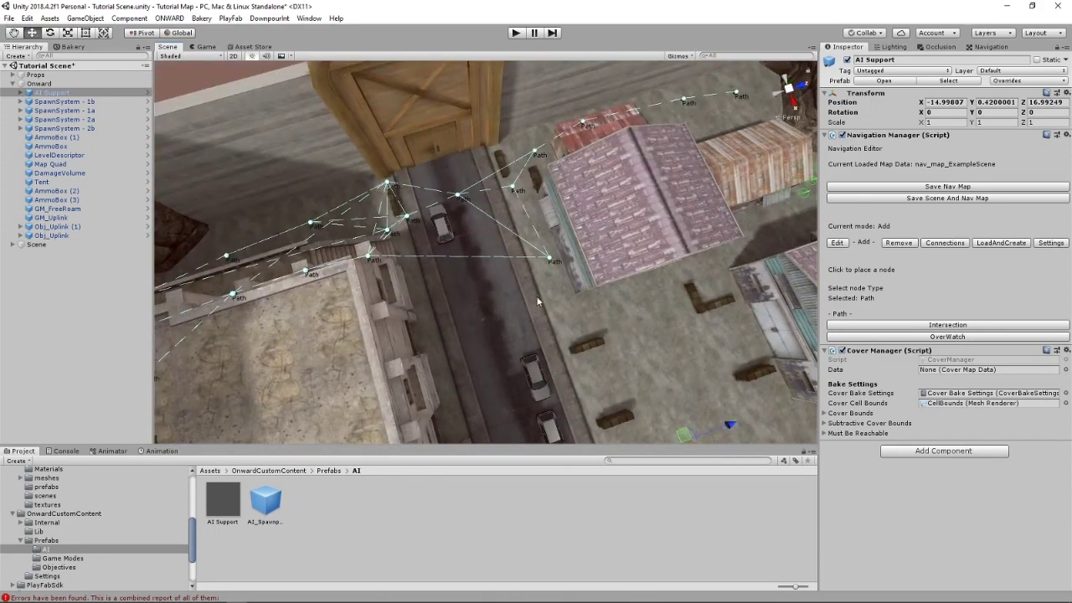
click(470, 342)
right_drag(533, 343, 556, 419)
click(515, 273)
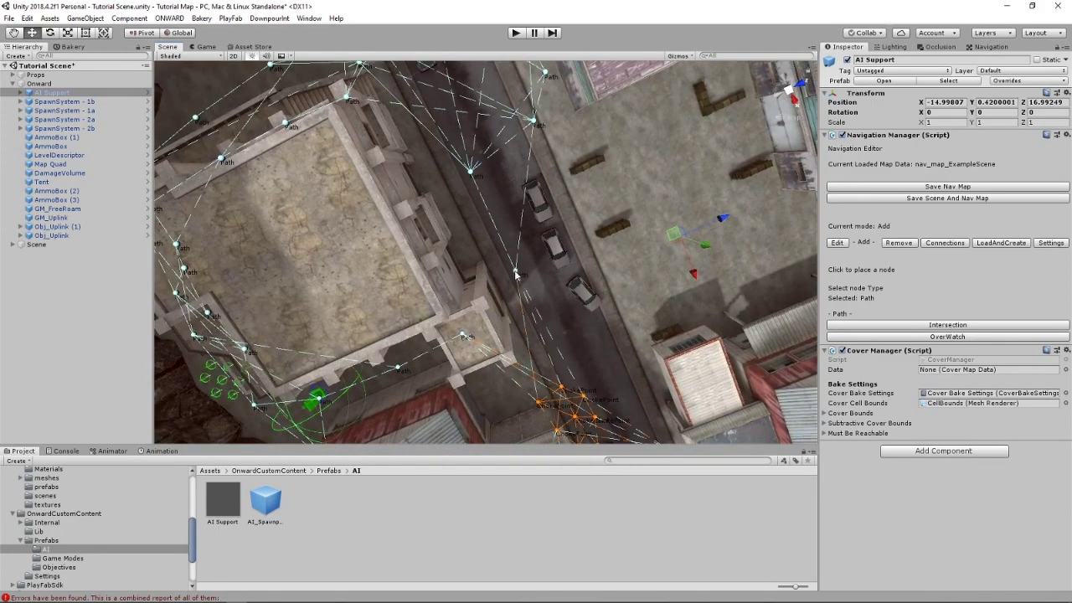
Step: Add Path nodes from the parked cars into the yard, between the sandbag barricades and up to the purple-roofed buildings
click(616, 272)
click(685, 132)
right_drag(670, 119, 722, 94)
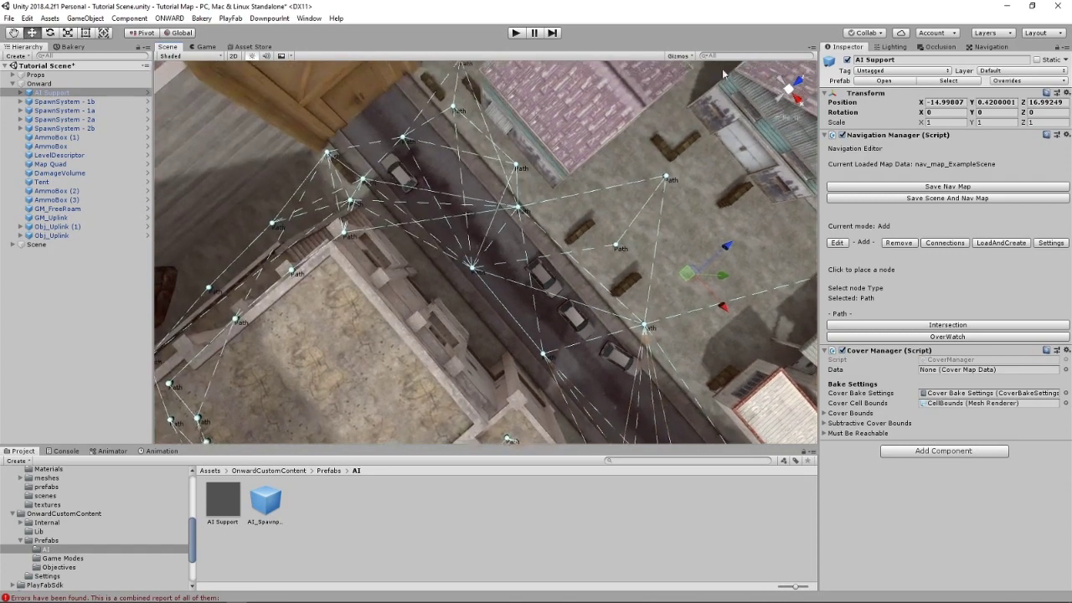
middle_drag(716, 94, 578, 112)
click(510, 106)
right_drag(541, 154, 519, 103)
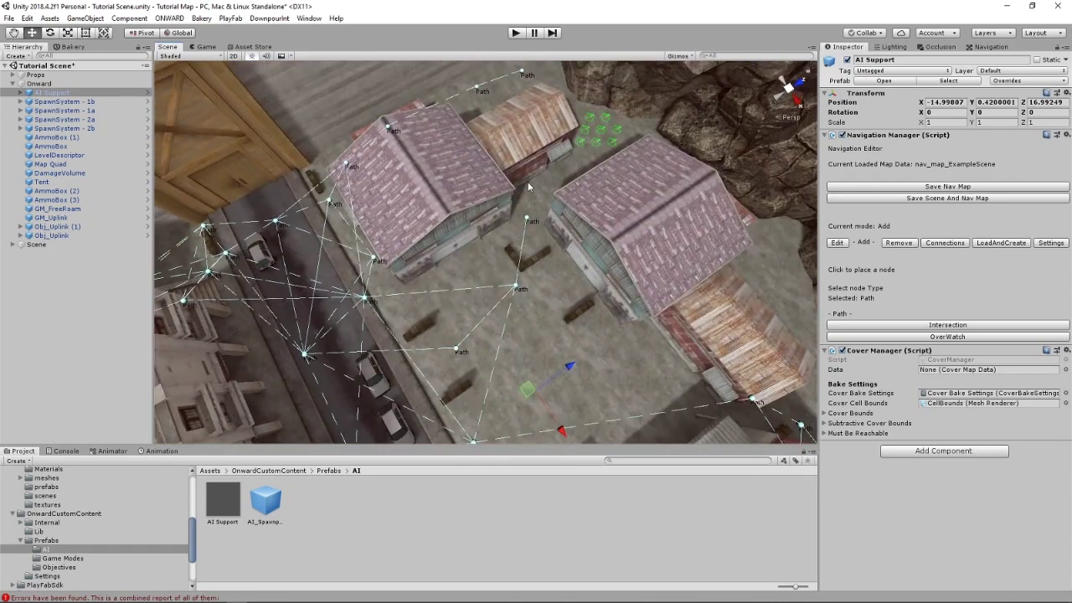
Step: Add Path nodes between the two purple-roofed buildings toward the green spawn points by the cliffs
click(559, 170)
click(594, 155)
click(634, 128)
Step: Add Path nodes across the yard from the sandbag barricades to the metal-roofed warehouse
click(550, 331)
click(633, 352)
right_drag(573, 236, 601, 288)
click(602, 289)
key(Right)
click(505, 315)
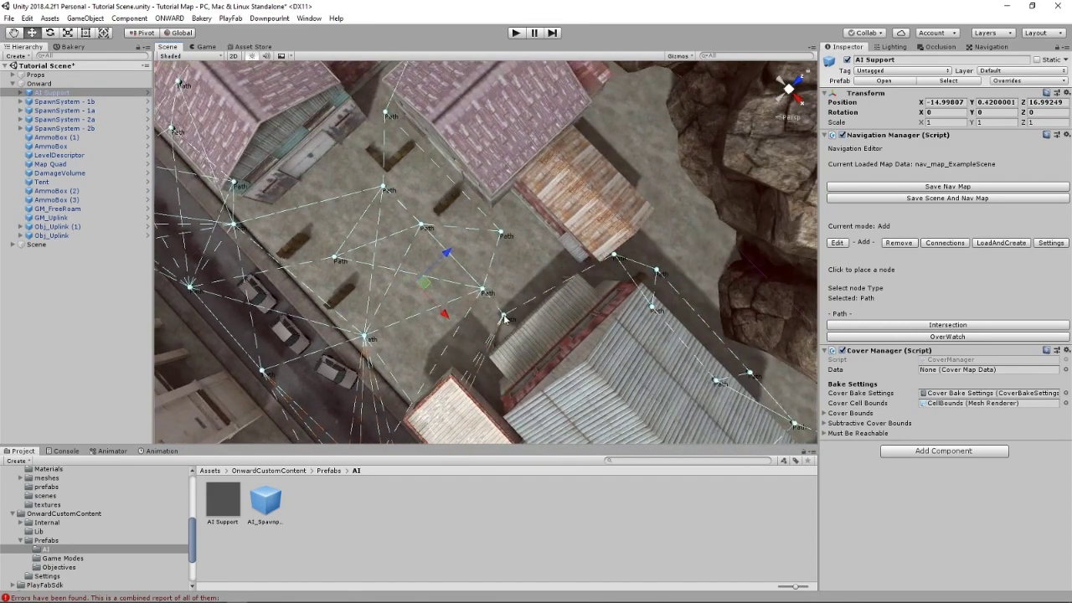
Step: Add Path nodes along the cliff side behind the second purple-roofed building and its red-roofed annex
key(Right)
click(573, 226)
click(548, 134)
right_drag(606, 107, 494, 171)
scroll(485, 176, up, 3)
key(Right)
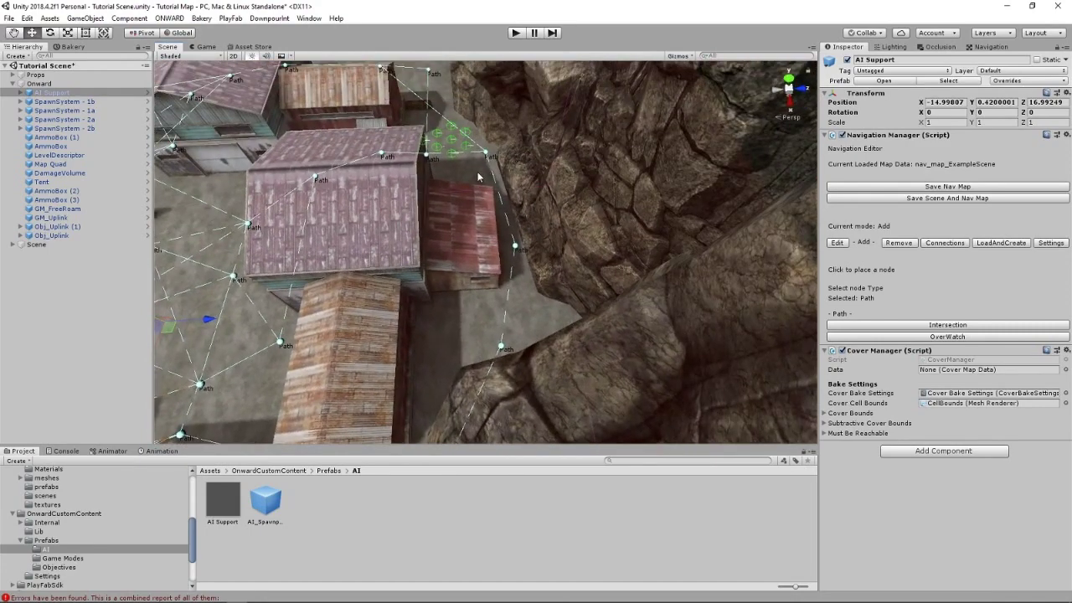
Step: Switch the node type to Intersection and add Intersection nodes along the street and in the passage beside the metal-roofed warehouse
key(Down)
key(Left)
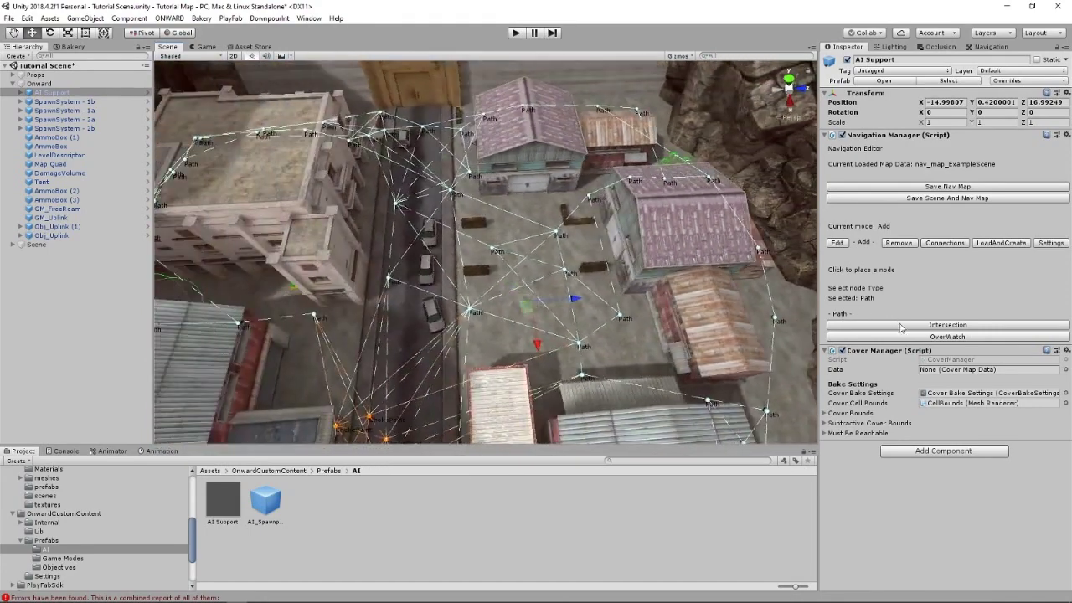
click(900, 325)
right_drag(682, 275, 382, 259)
right_drag(482, 266, 582, 263)
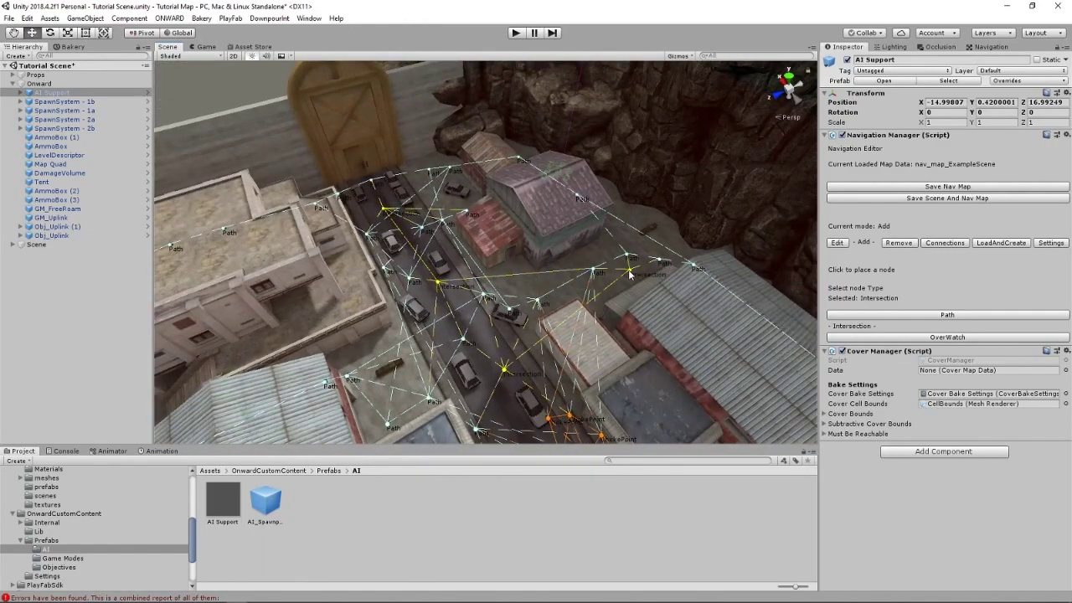
Step: Add Intersection nodes behind the concrete building by the spawn points, in the sandbag yard, and on the adjacent street
right_drag(575, 310, 411, 277)
click(442, 275)
right_drag(537, 255, 478, 243)
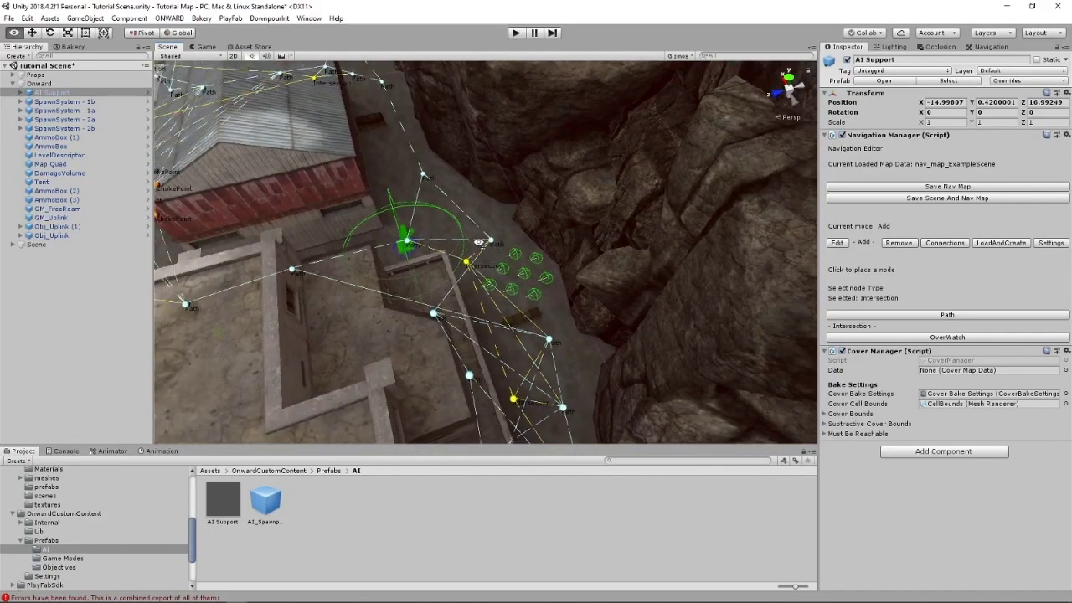
right_drag(470, 305, 350, 293)
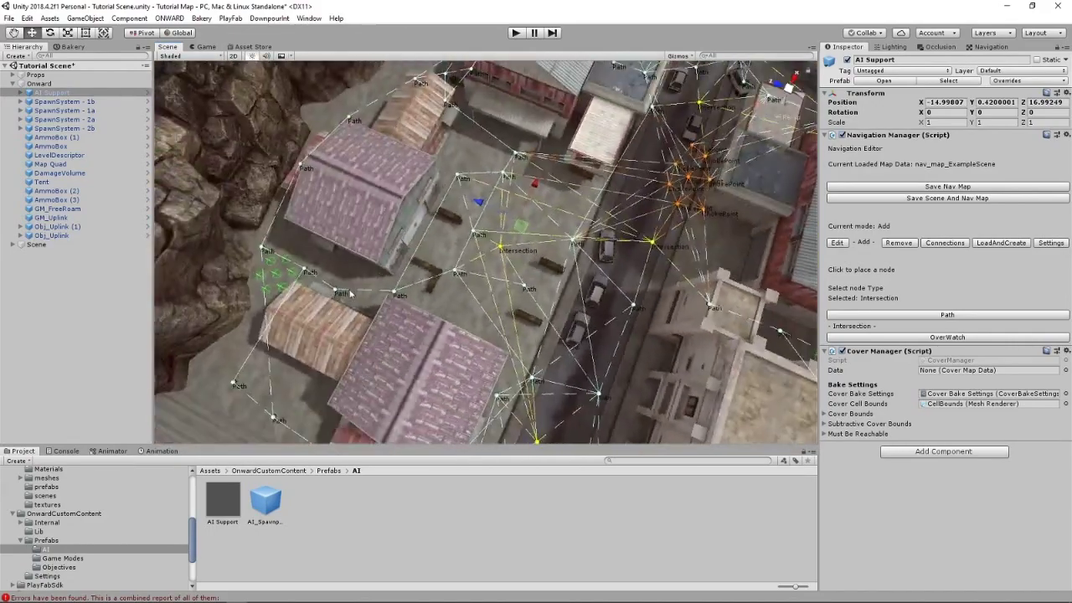
click(597, 336)
right_drag(646, 248, 622, 255)
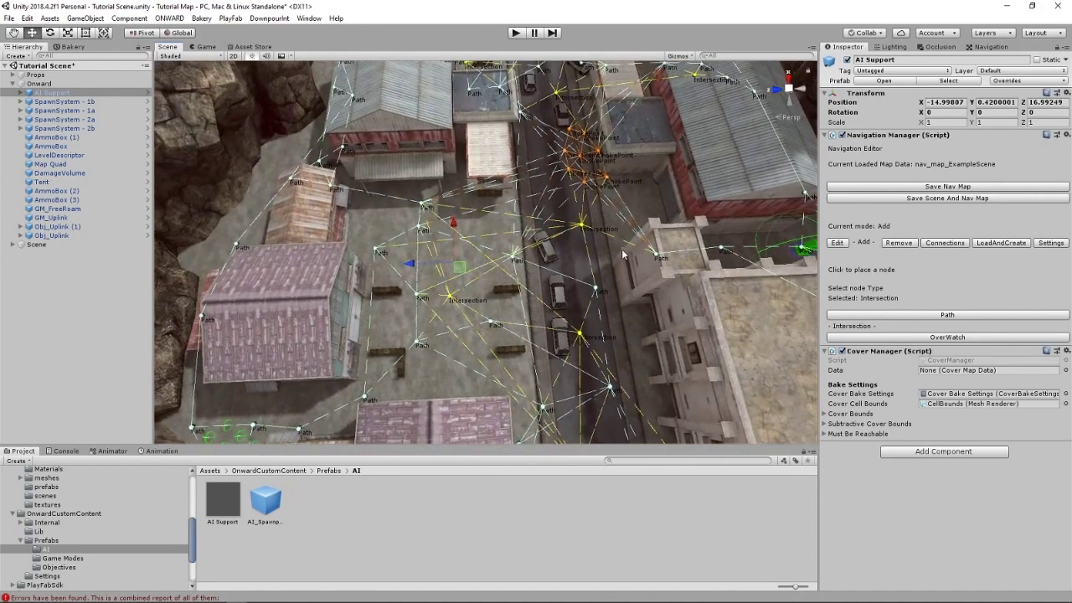
right_drag(414, 124, 565, 100)
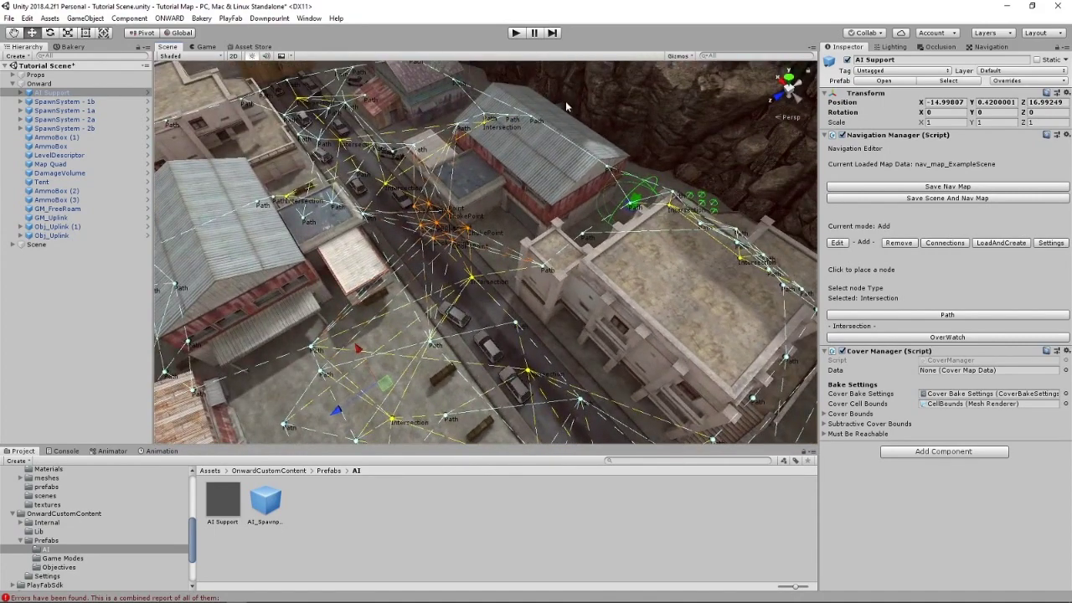
Step: Save the nav map and the scene with it, and switch the node type to OverWatch
click(925, 187)
click(611, 329)
click(871, 199)
click(619, 330)
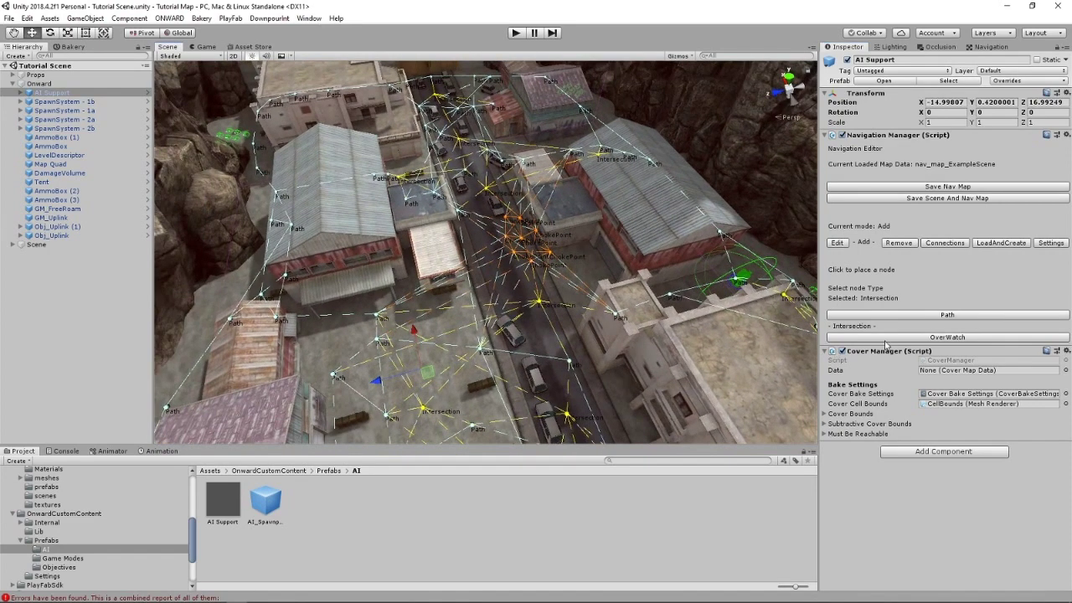
click(885, 338)
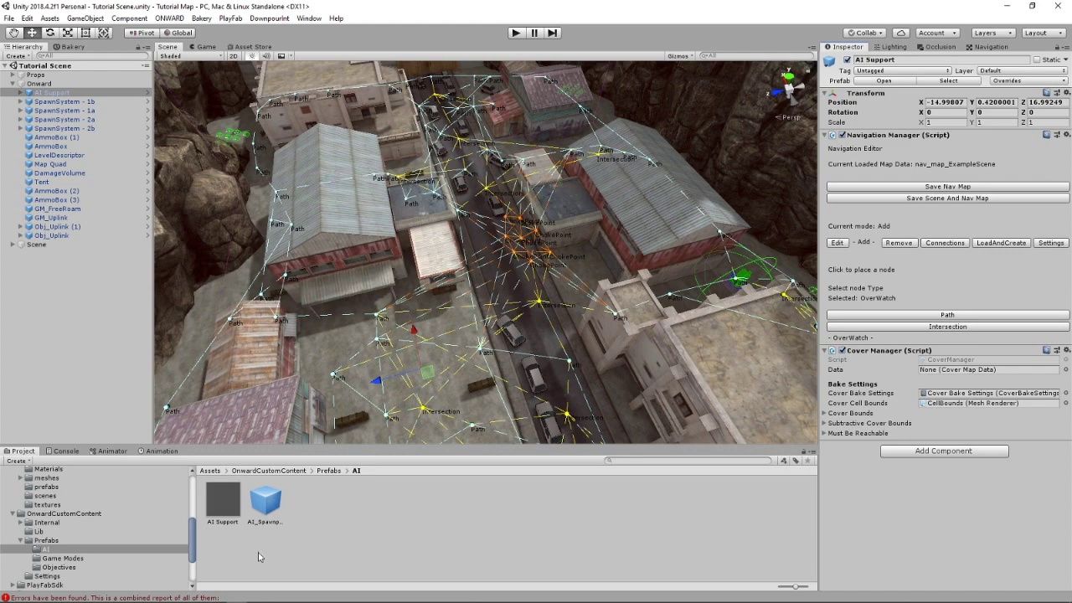
Step: Place two AI_Spawnpoint prefabs, one in the yard by the warehouse awning and one across the street beside the concrete building
drag(266, 496, 368, 345)
right_drag(478, 273, 444, 248)
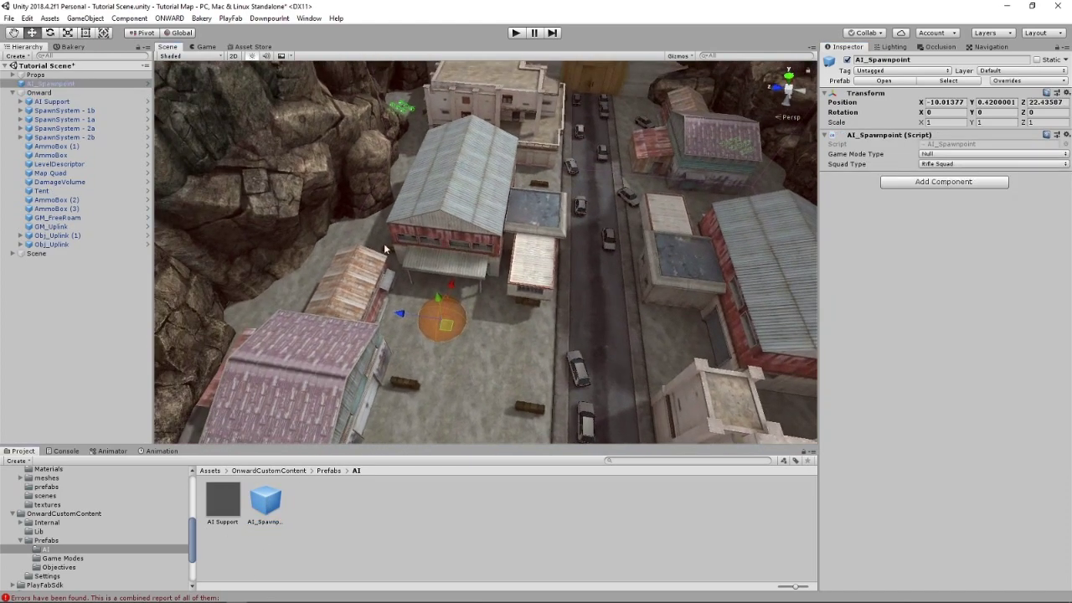
right_drag(502, 275, 588, 271)
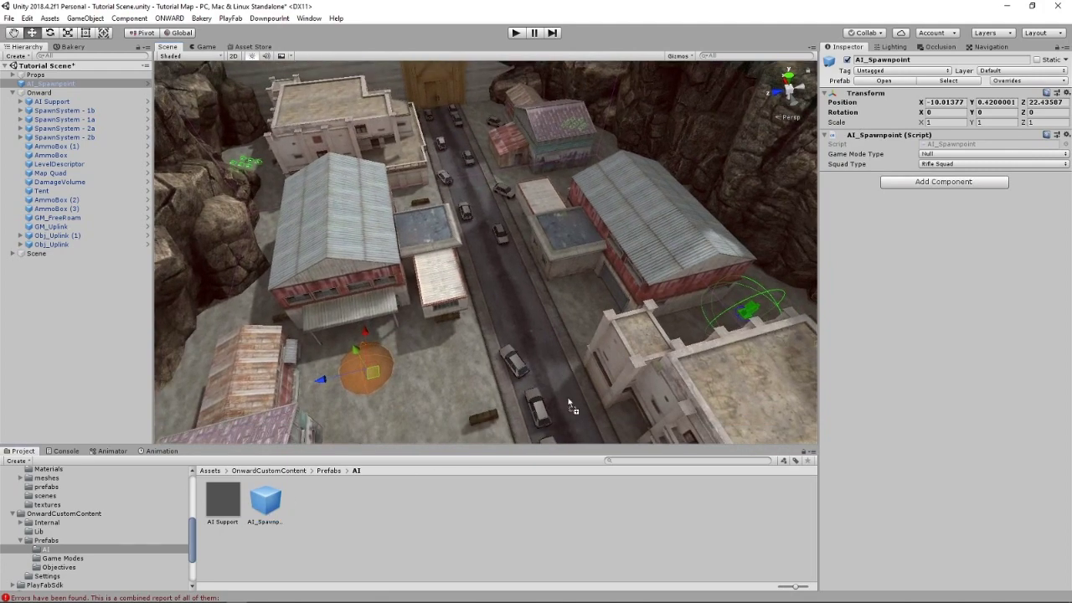
drag(583, 322, 550, 325)
Step: Place two more AI_Spawnpoint prefabs, one behind the rusty shed and one in the yard beside the purple-roofed building
right_drag(550, 325, 431, 393)
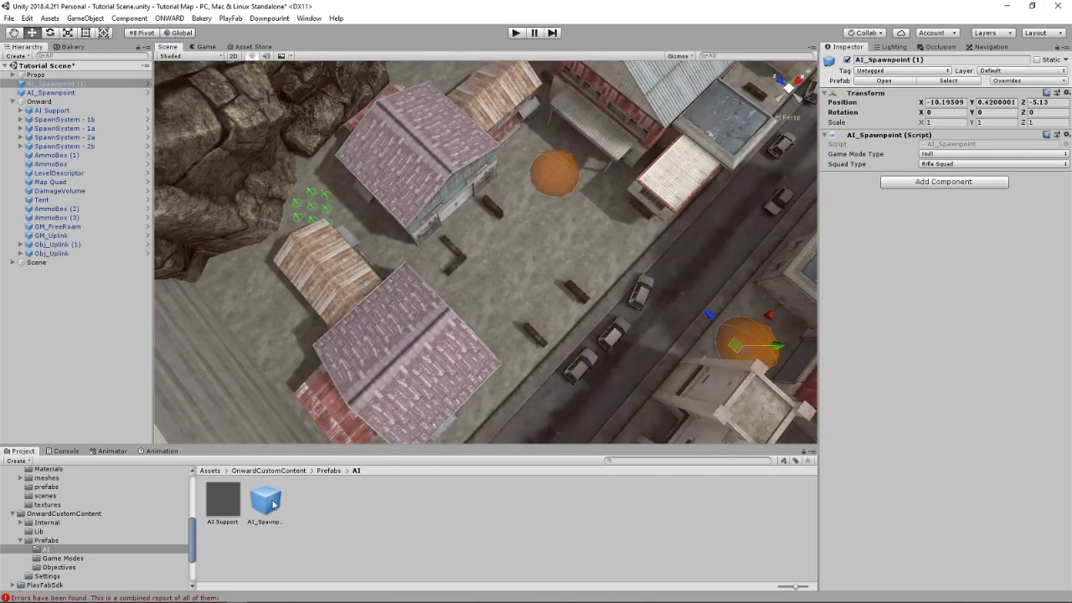
drag(271, 503, 255, 320)
drag(268, 502, 514, 377)
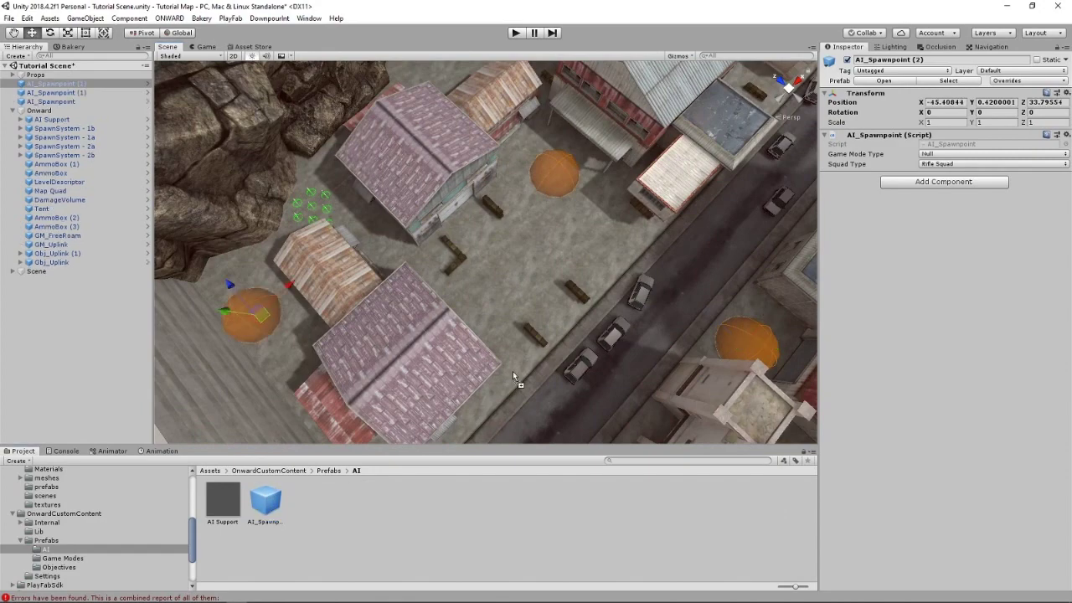
drag(488, 307, 478, 293)
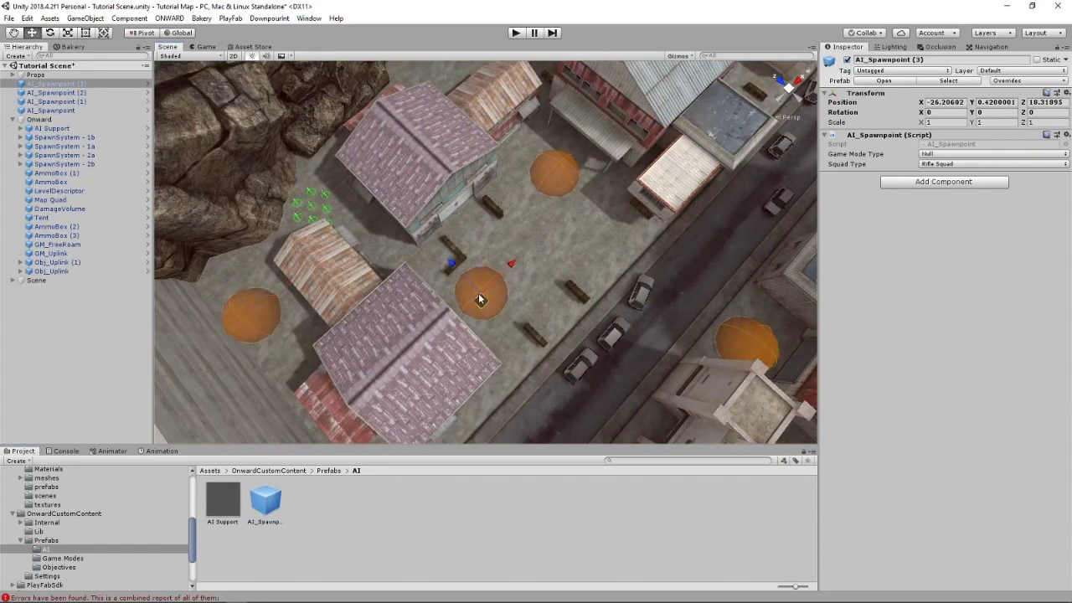
Step: Move the AI spawn point behind the rusty shed along Z to 27.83
right_drag(478, 293, 690, 310)
click(709, 316)
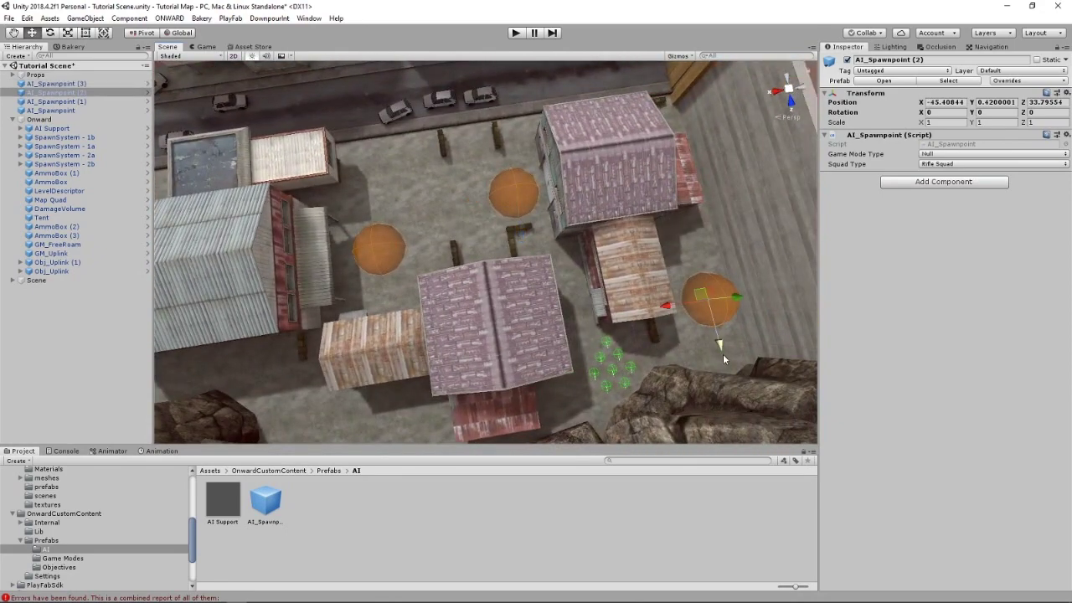
drag(722, 353, 705, 293)
Step: Move AI_Spawnpoint (3) from the yard across the street to the sidewalk beside the white-roofed annex
key(Left)
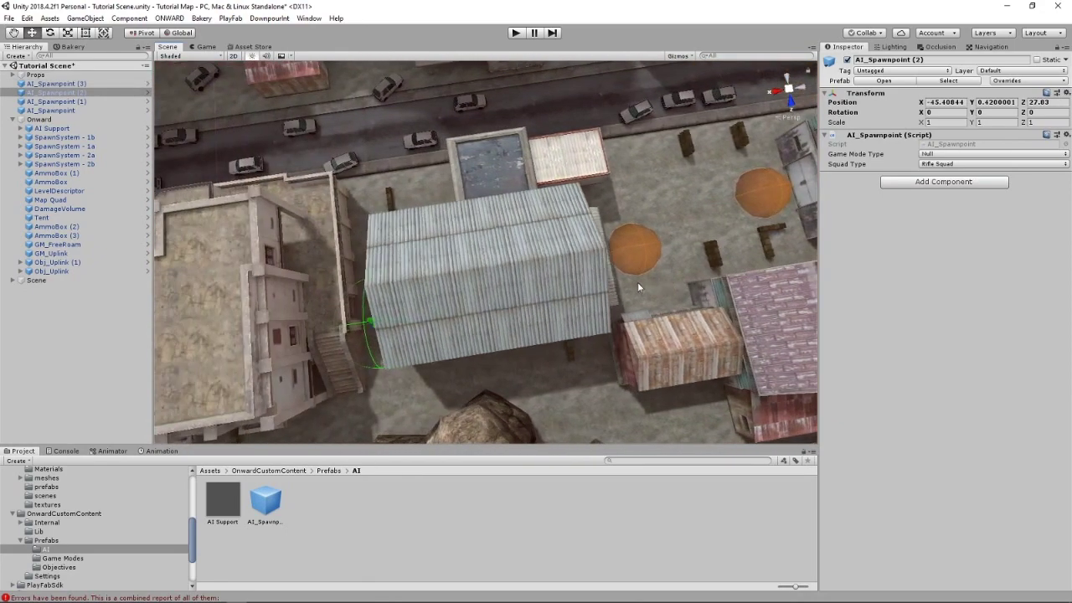
right_drag(637, 281, 687, 186)
click(687, 187)
drag(691, 196, 340, 91)
right_drag(409, 193, 417, 110)
key(Left)
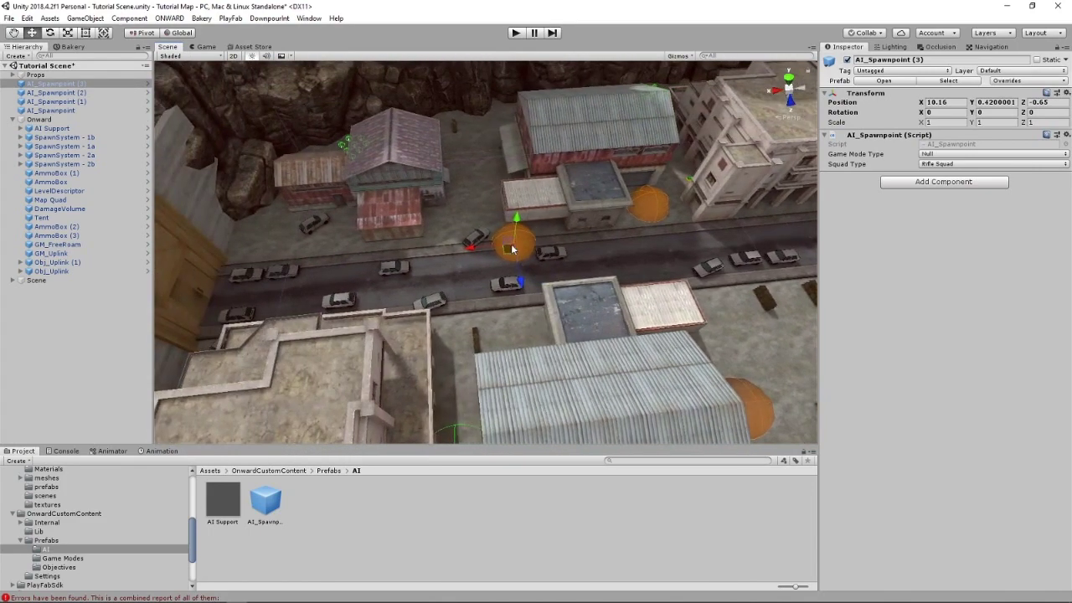
drag(512, 248, 472, 216)
Step: Move AI_Spawnpoint (1) along the sidewalk in front of the concrete building to X -25.15, Z 0.81
right_drag(472, 216, 586, 214)
click(591, 210)
drag(591, 214, 709, 238)
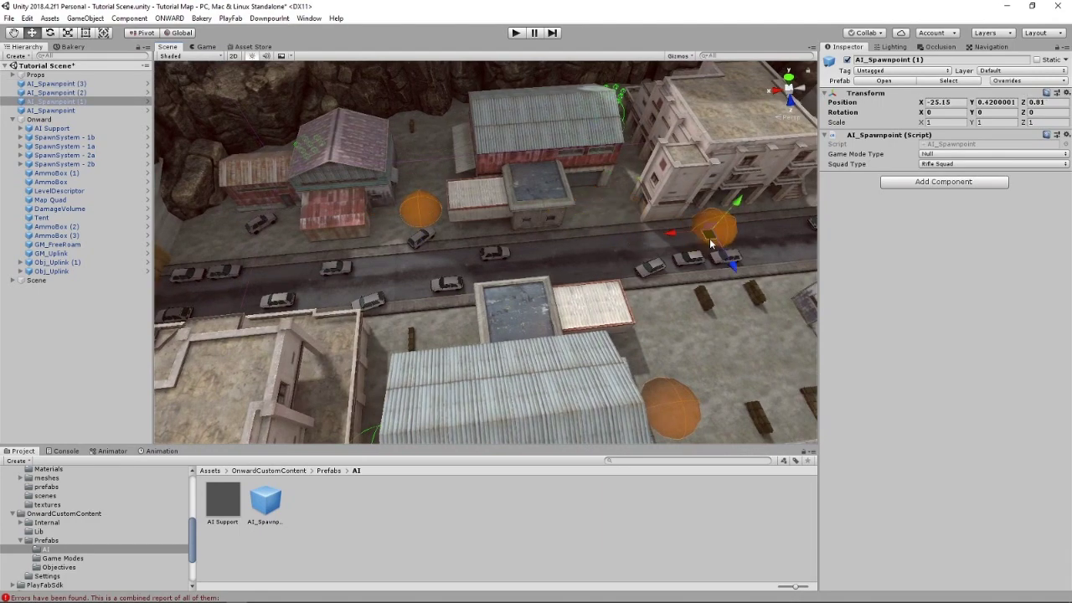
right_drag(584, 256, 437, 370)
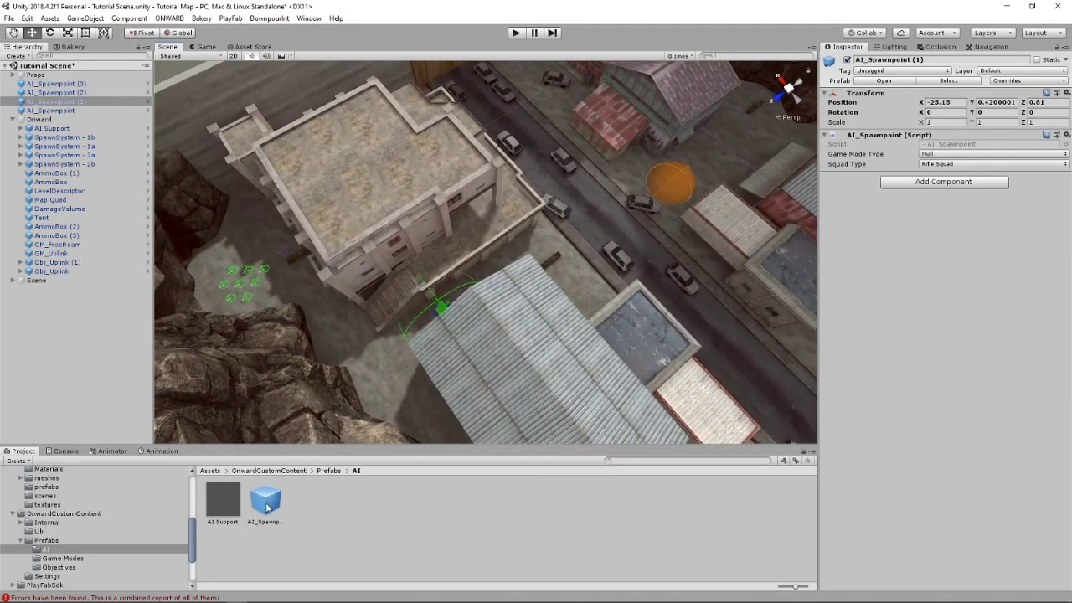
drag(266, 508, 325, 544)
drag(502, 126, 503, 124)
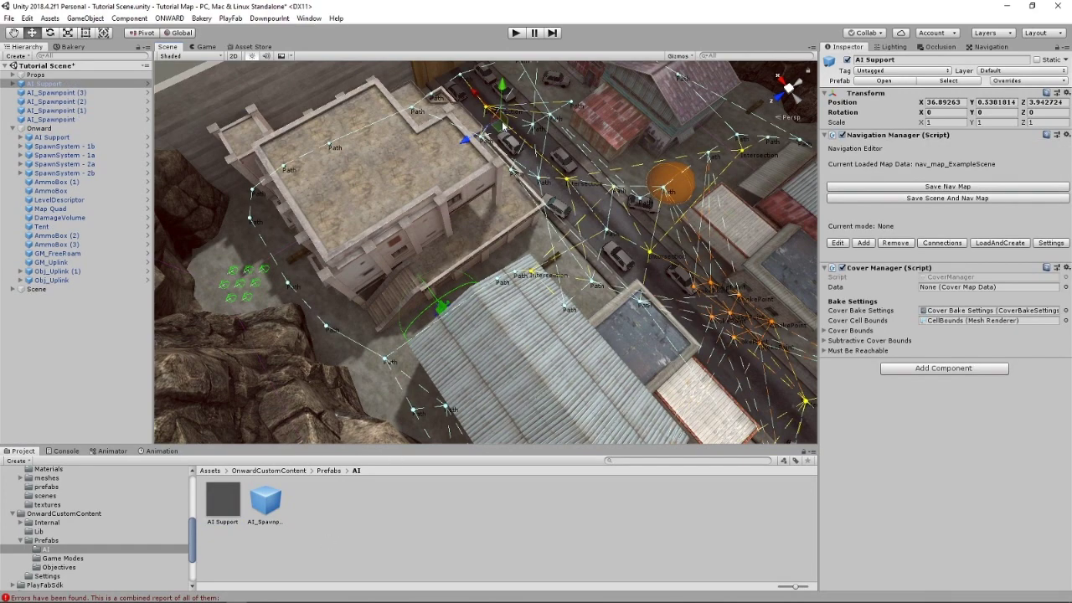
key(ctrl+z)
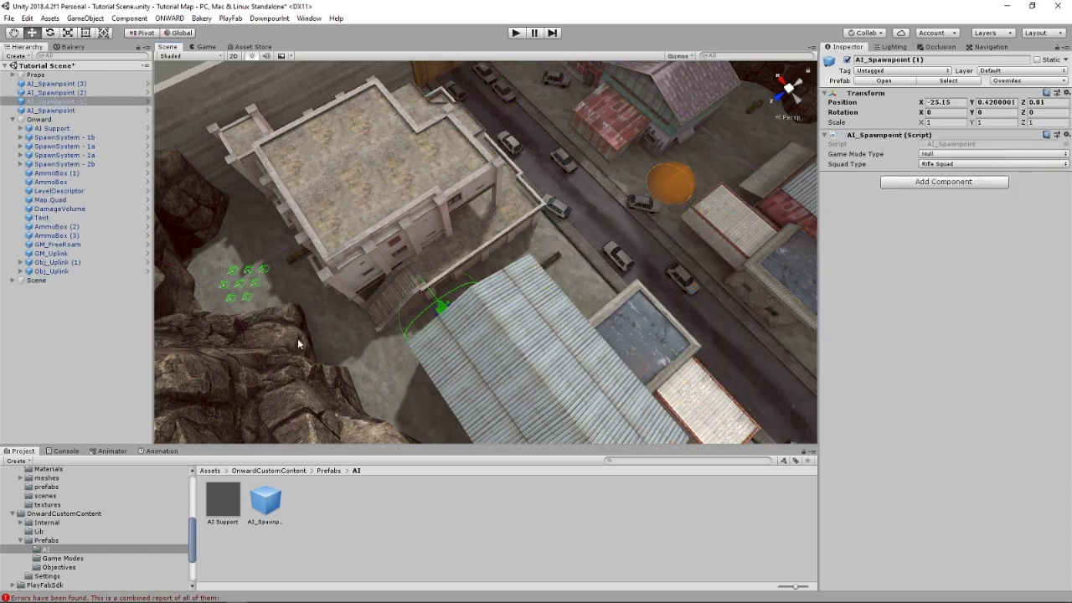
Step: Place a fifth AI_Spawnpoint prefab on the street near the gate and select AI Support to check it against the nav nodes
drag(545, 128, 492, 110)
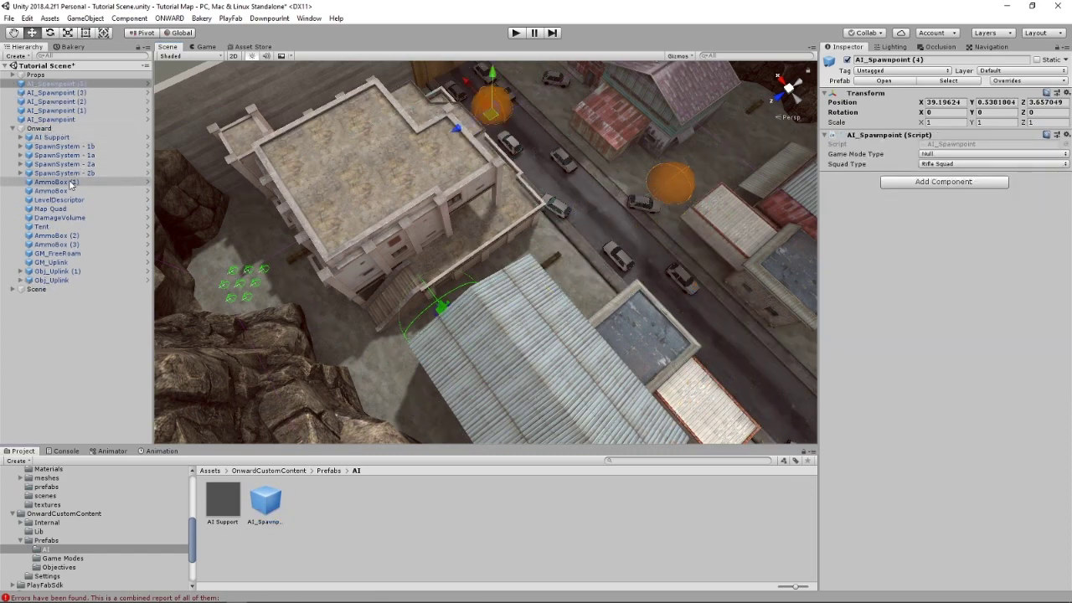
click(54, 138)
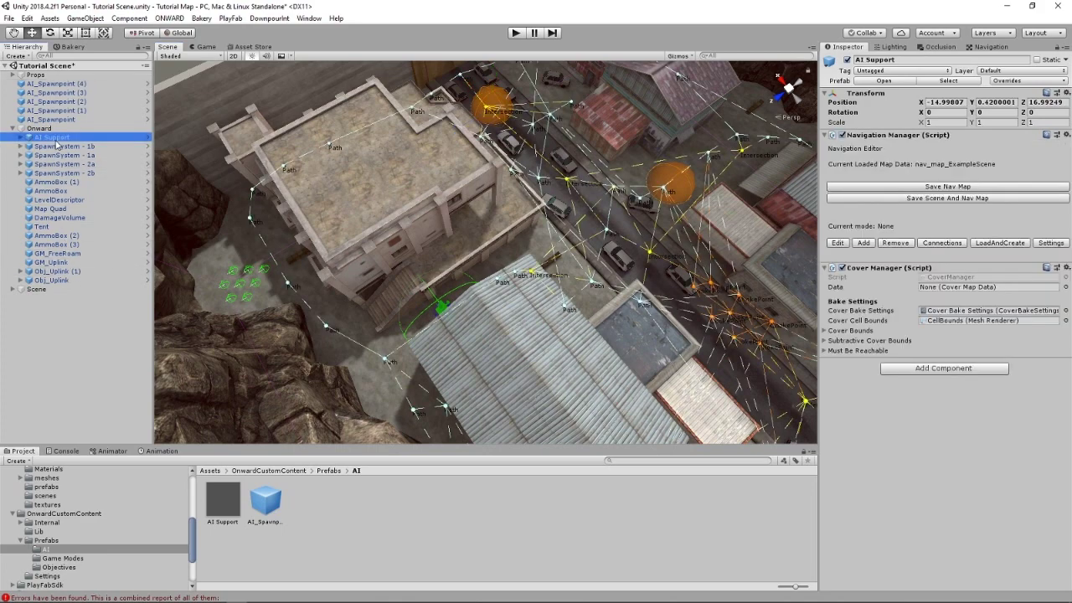
Step: Set the Game Mode Type of all five AI spawn points to Operations_Hunt
click(54, 119)
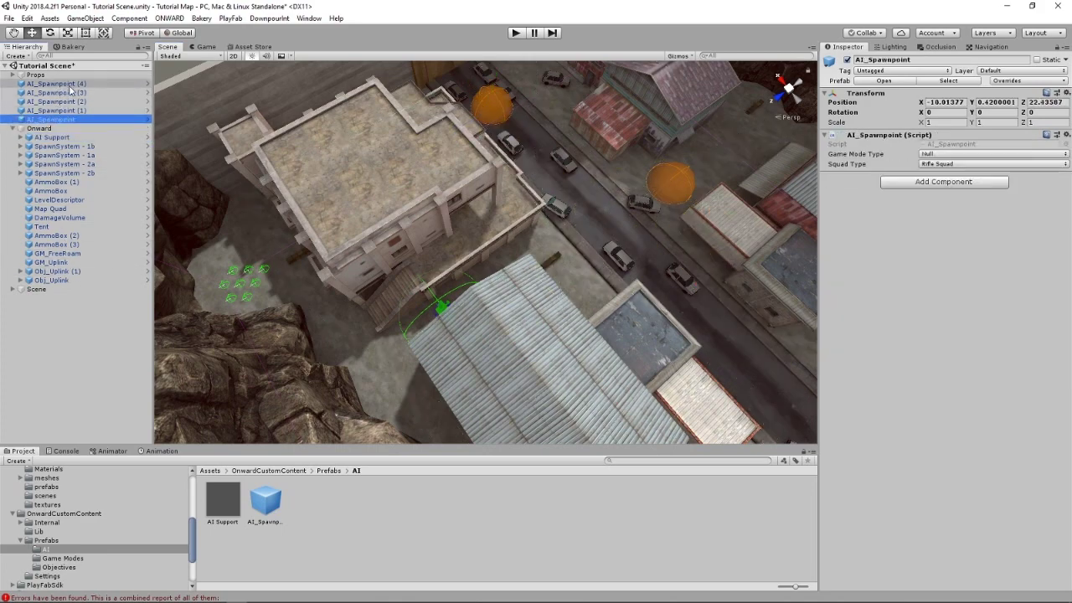
shift+click(56, 84)
click(1008, 158)
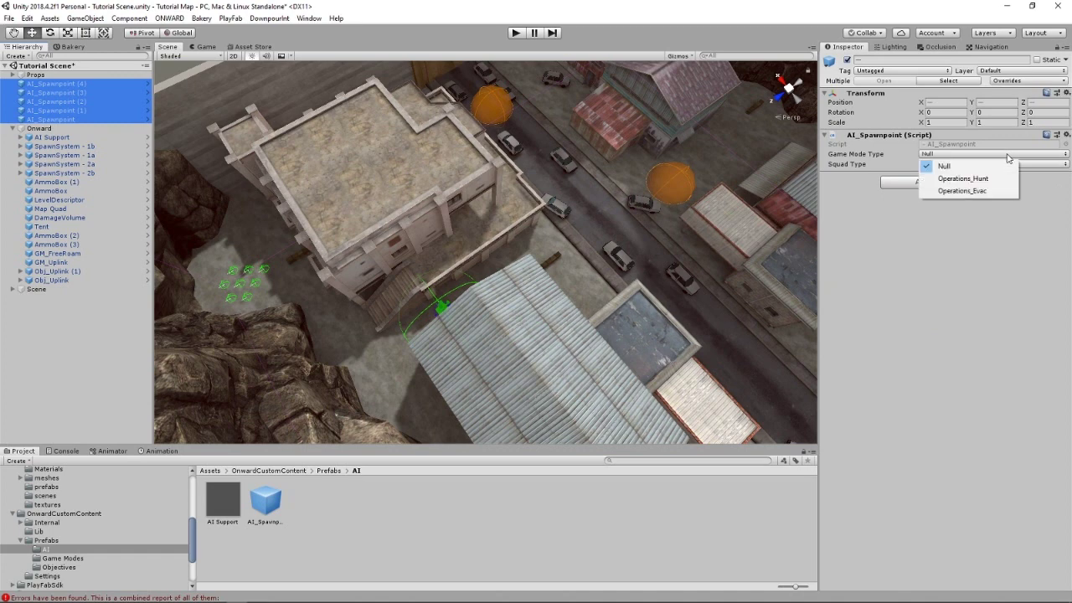
click(983, 179)
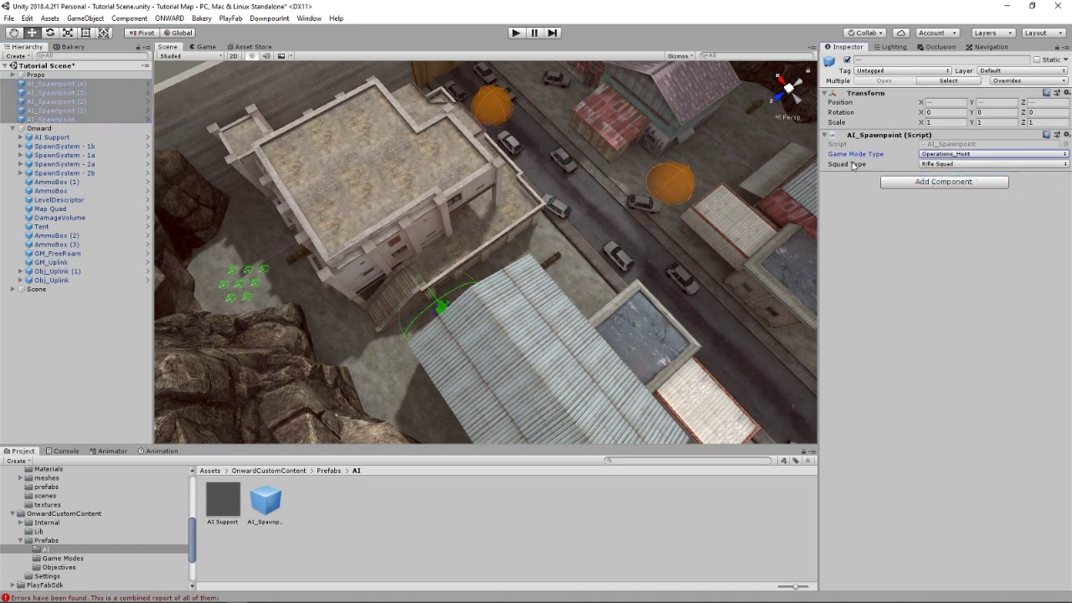
Step: Set the Squad Type of AI_Spawnpoint, AI_Spawnpoint (2) and AI_Spawnpoint (4) to Assault Squad
click(84, 119)
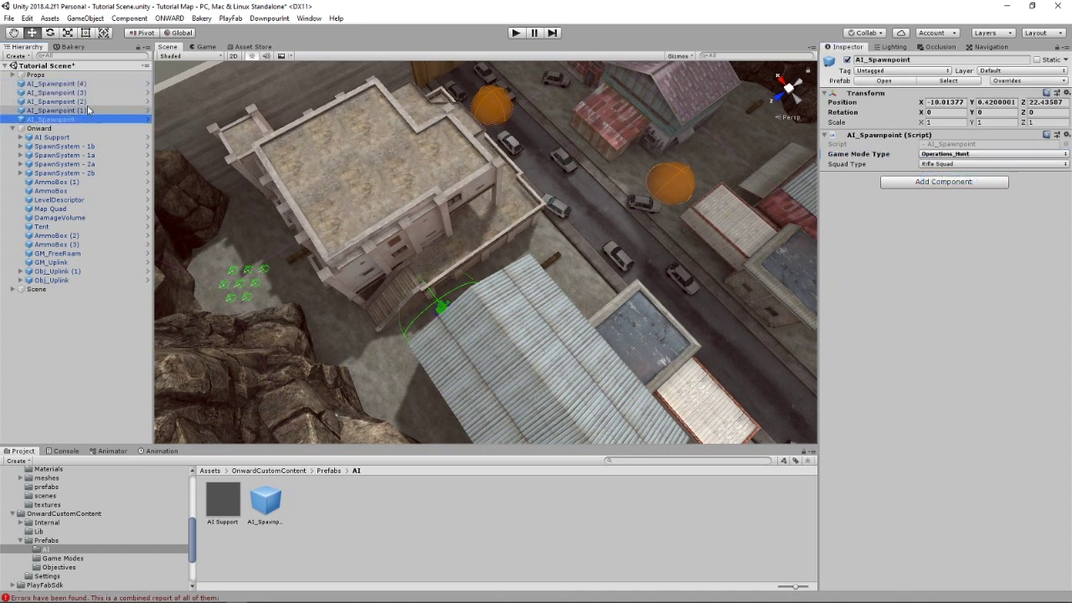
ctrl+click(89, 101)
ctrl+click(93, 84)
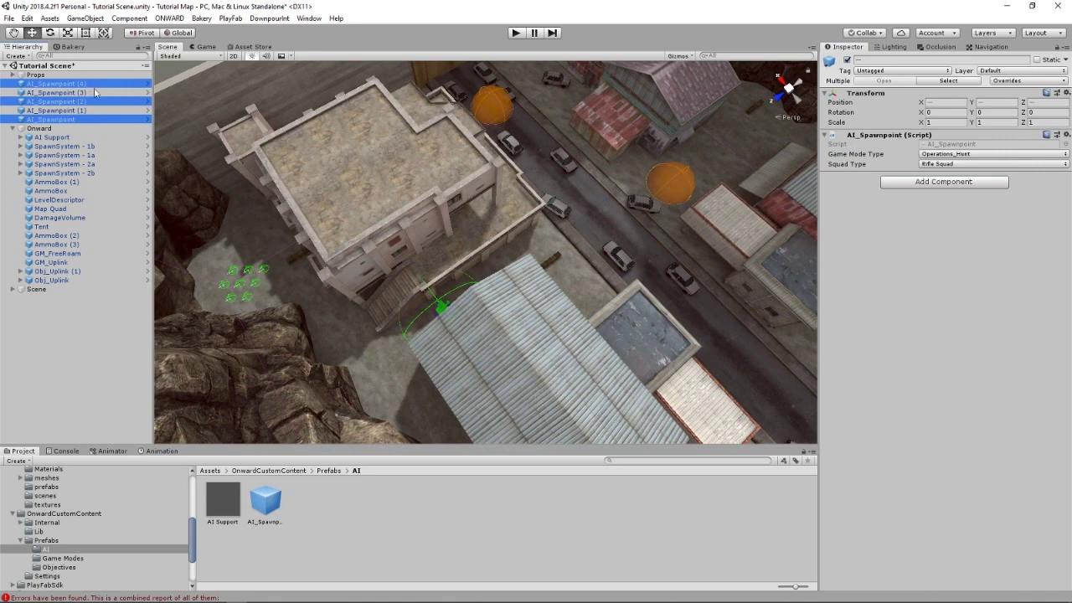
click(935, 164)
click(942, 185)
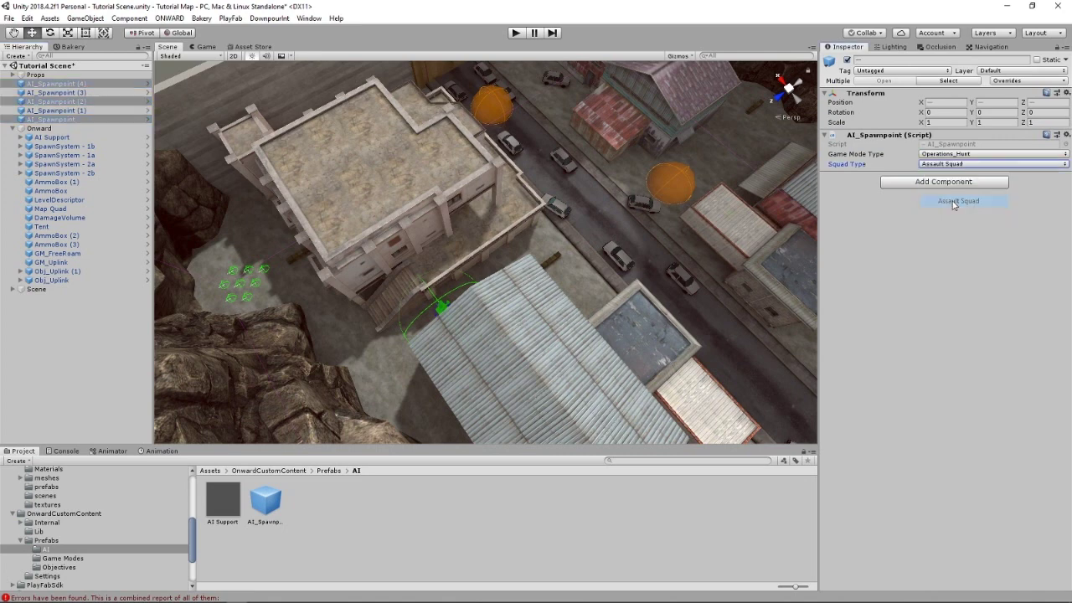
Step: Duplicate all five AI spawn points and set the copies' Game Mode Type to Operations_Evac
click(74, 120)
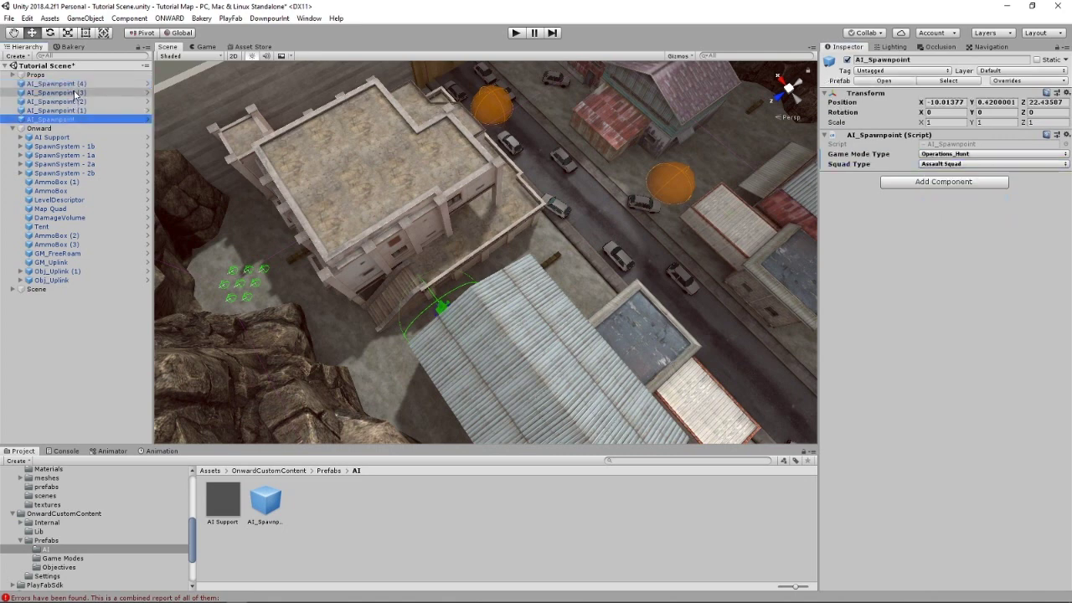
shift+click(75, 84)
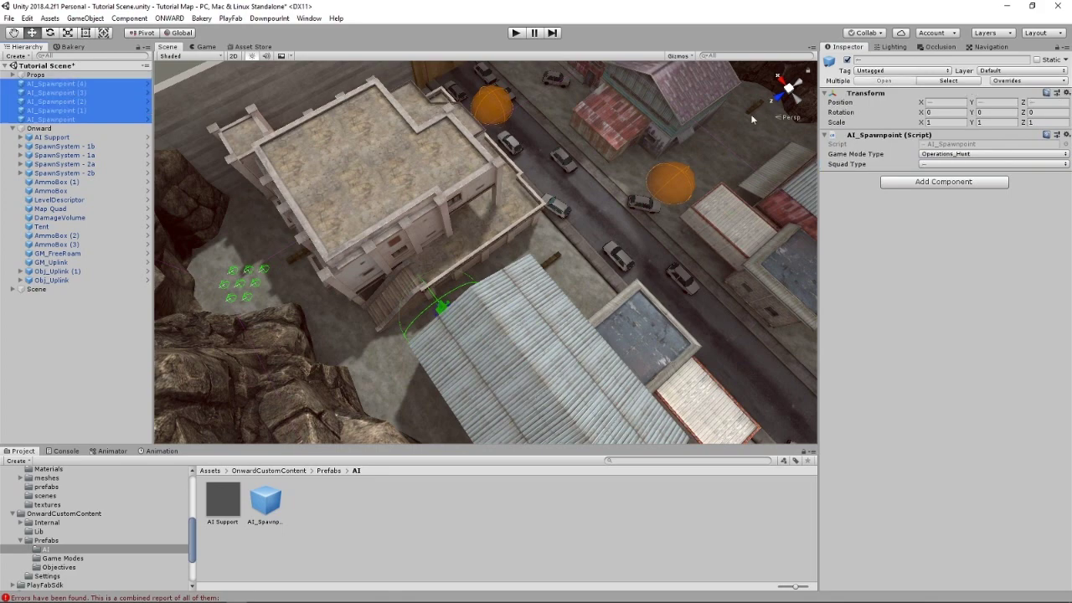
alt+drag(521, 144, 694, 152)
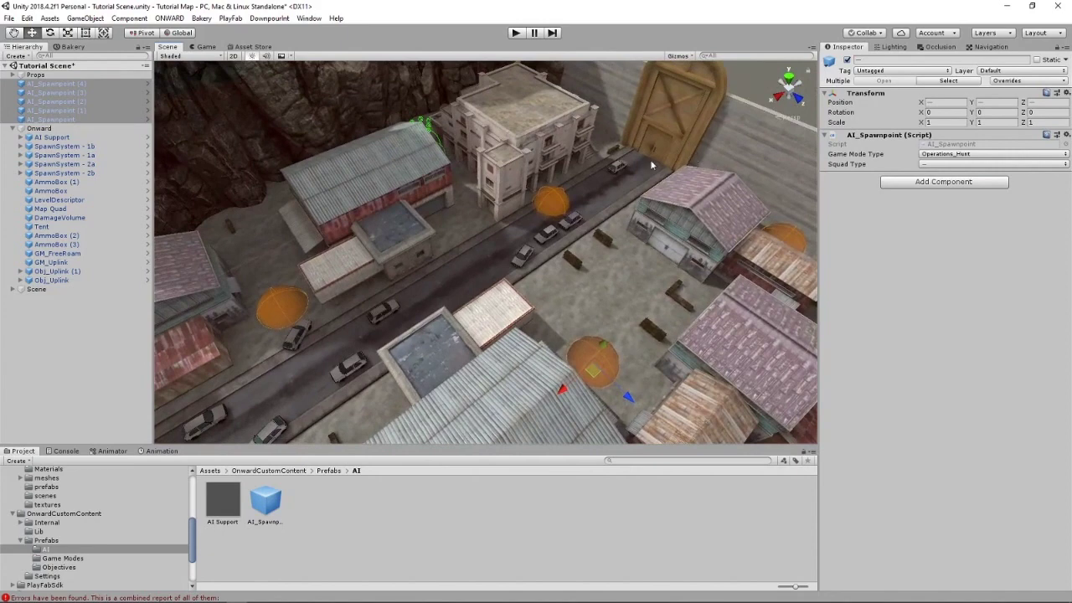
key(ctrl+d)
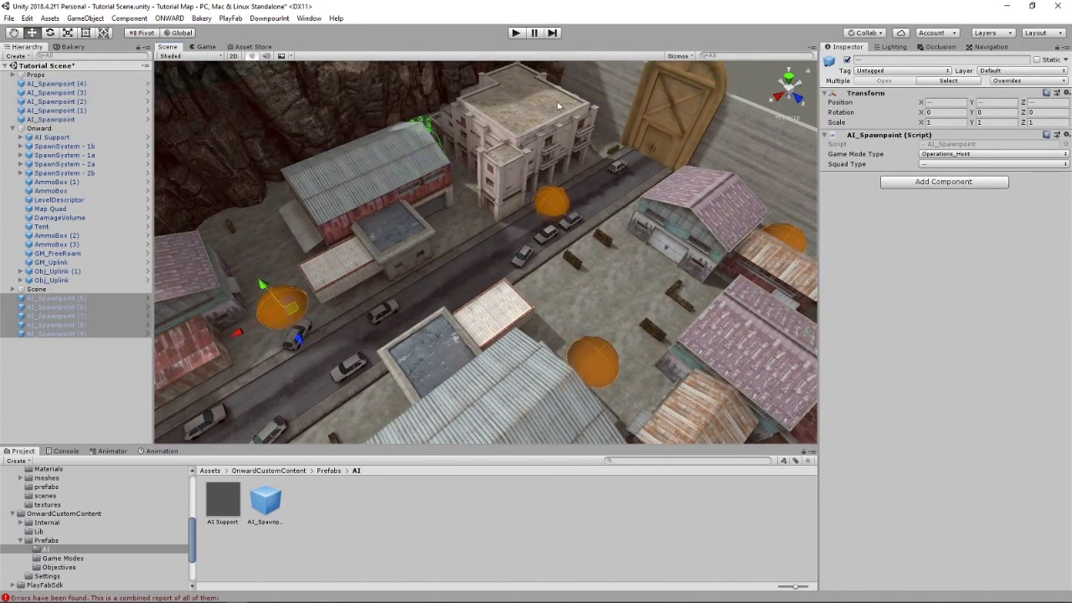
click(997, 154)
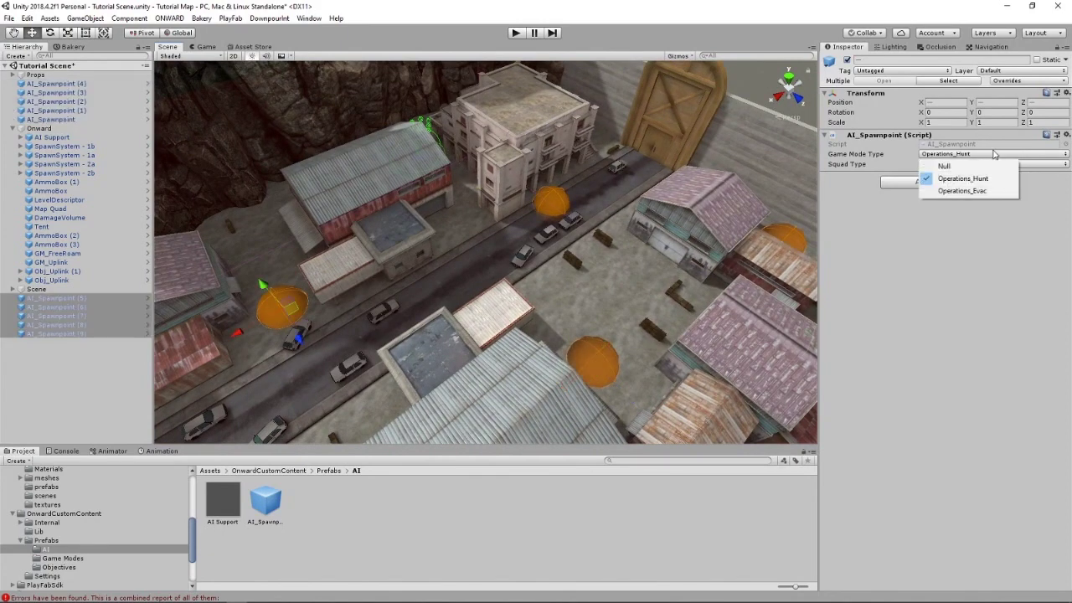
click(962, 191)
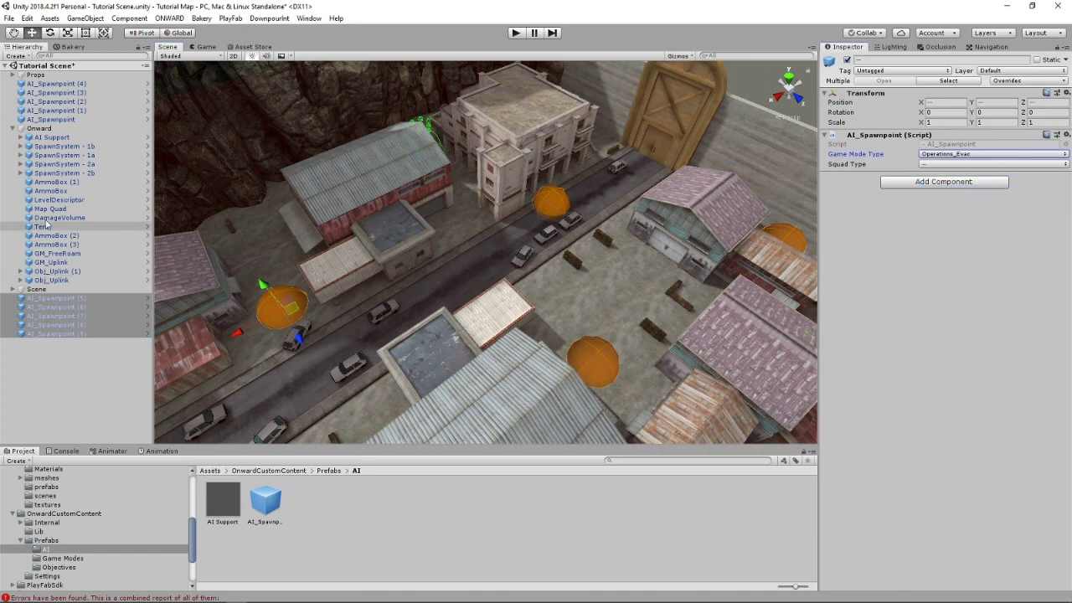
Step: Parent all ten AI spawn points, originals and copies, under the Onward object and collapse that group
ctrl+click(52, 119)
ctrl+click(55, 110)
ctrl+click(58, 102)
ctrl+click(57, 92)
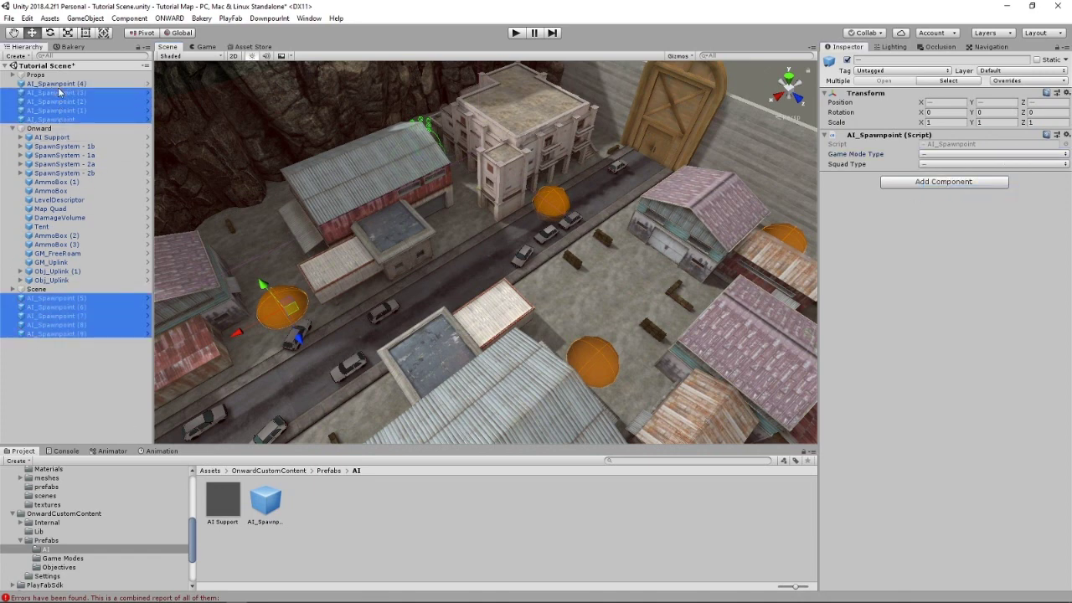
ctrl+click(57, 84)
drag(69, 102, 49, 136)
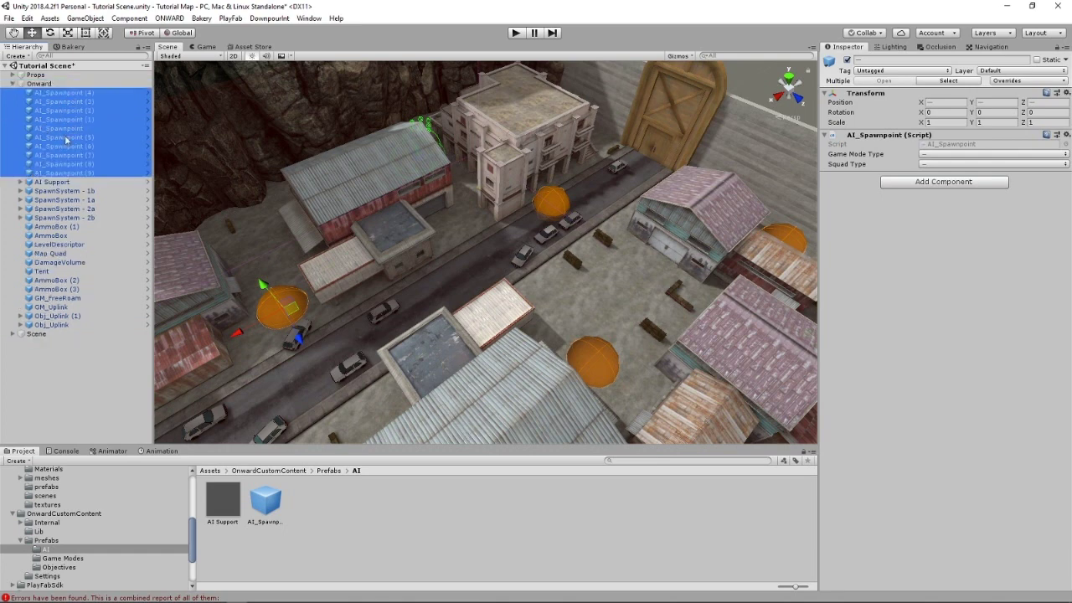
click(11, 84)
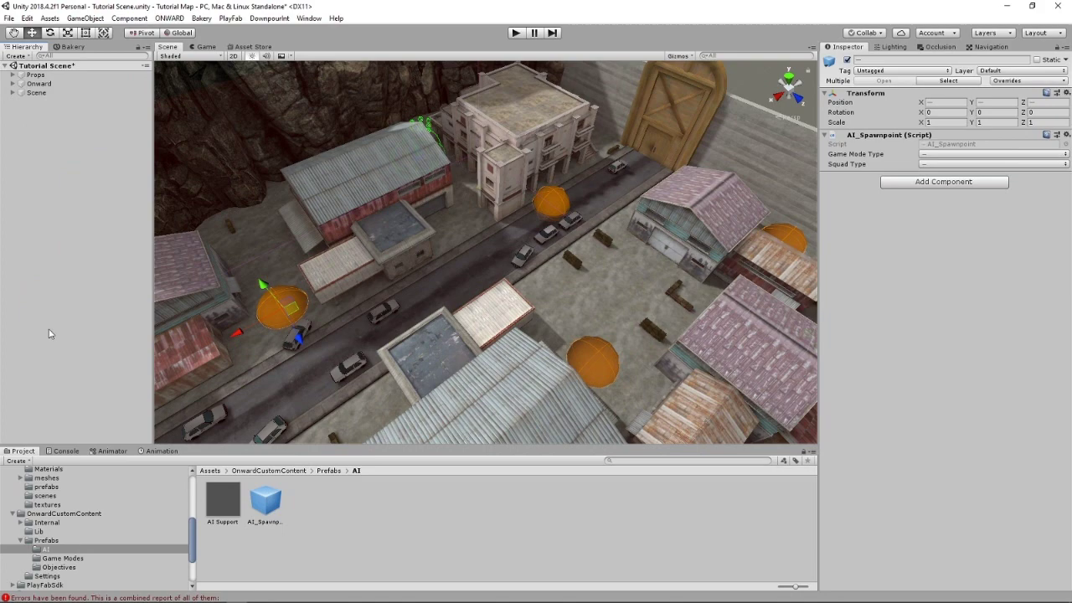
Step: Add the GM_Op_Hunt and GM_Op_Evac game mode prefabs to the scene on the middle of the street
click(63, 558)
right_drag(519, 328, 404, 340)
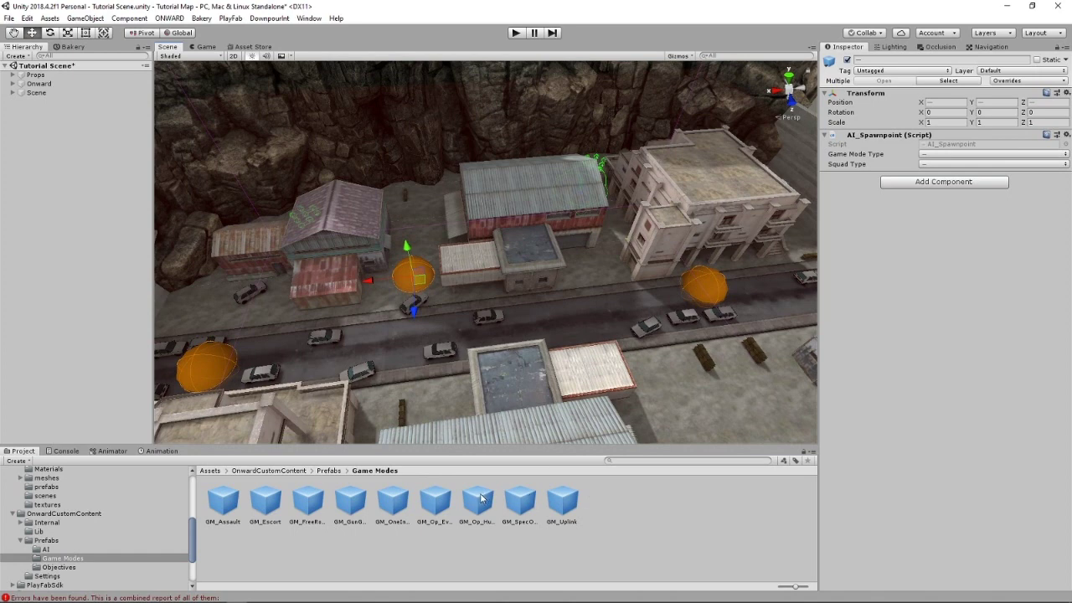
drag(481, 498, 664, 343)
drag(588, 321, 586, 320)
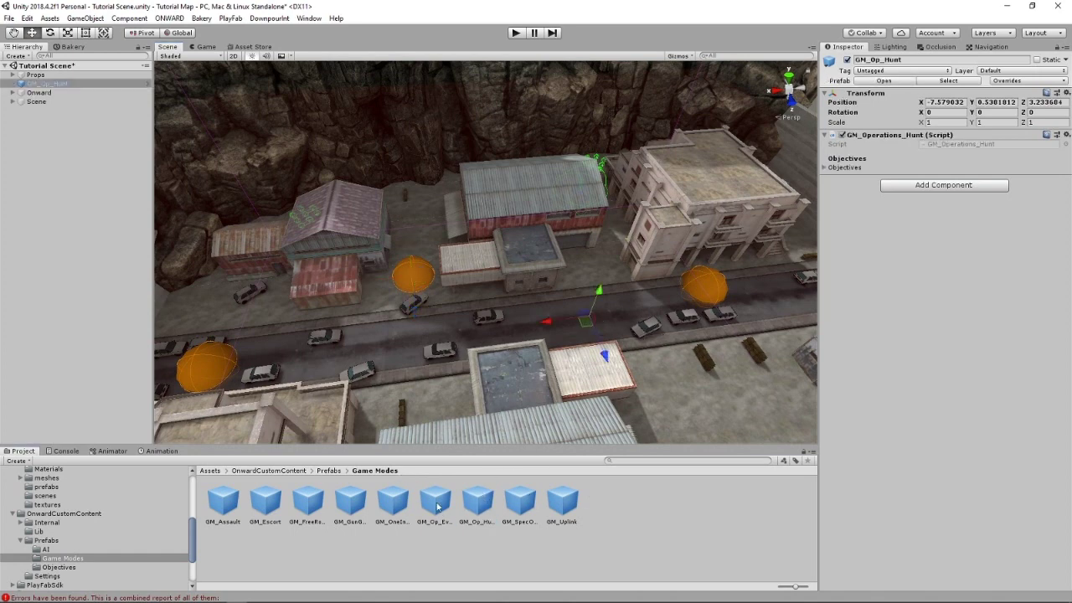
drag(437, 506, 515, 322)
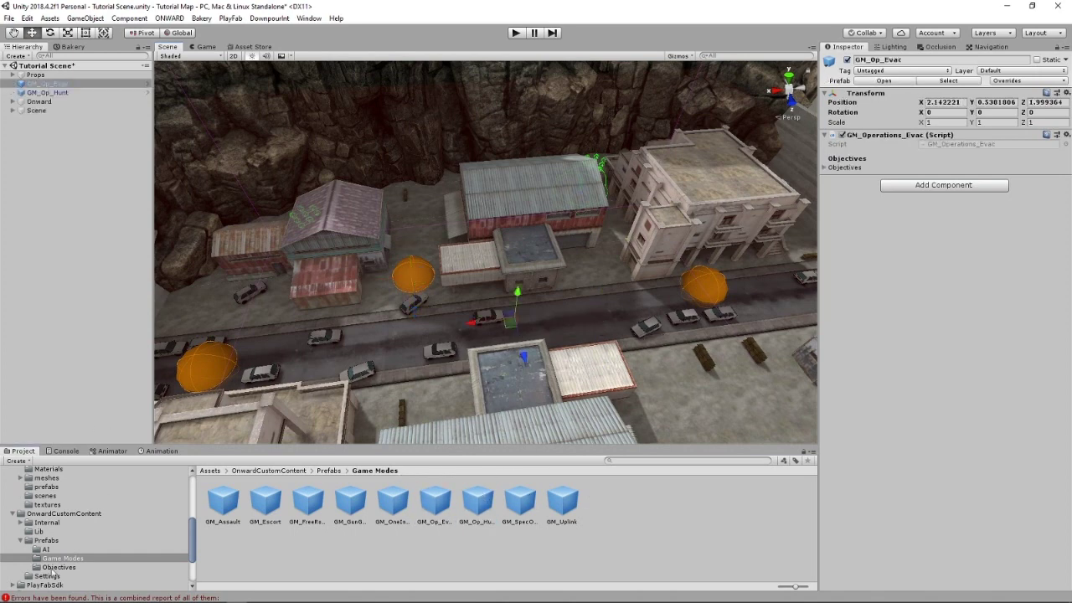
Step: Place an Obj_Op_Evac objective prefab near the wooden gate and shift it to Z 8.18
click(57, 567)
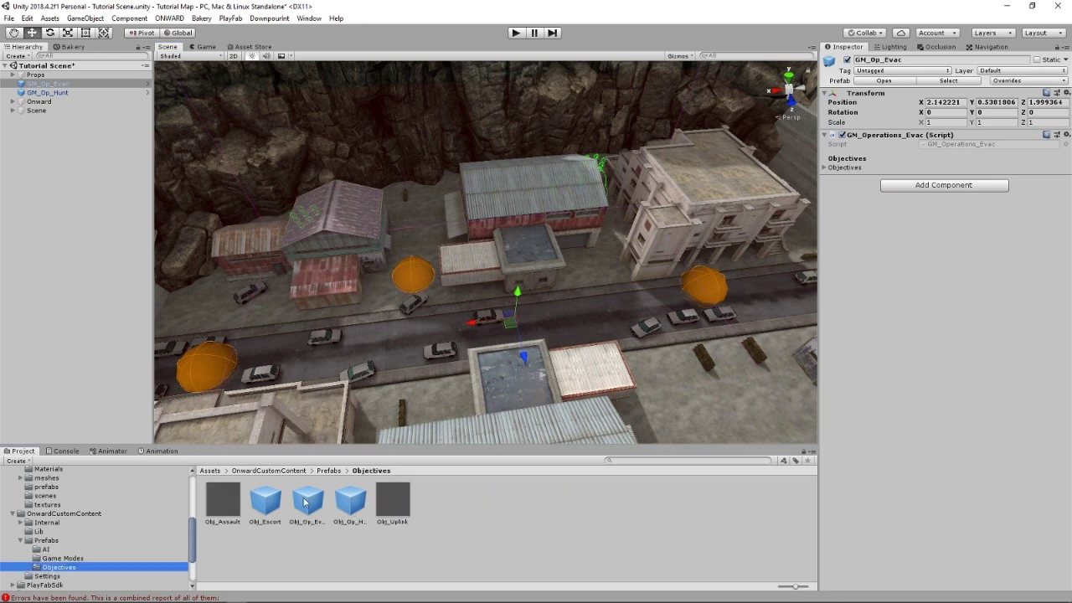
drag(306, 503, 205, 367)
right_drag(356, 361, 265, 347)
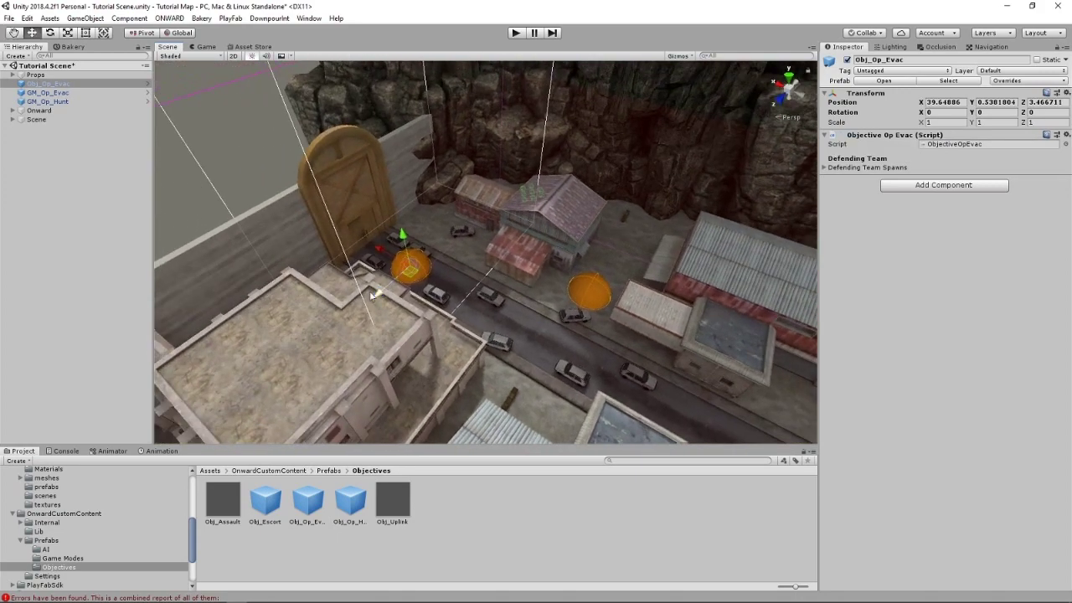
drag(381, 308, 328, 305)
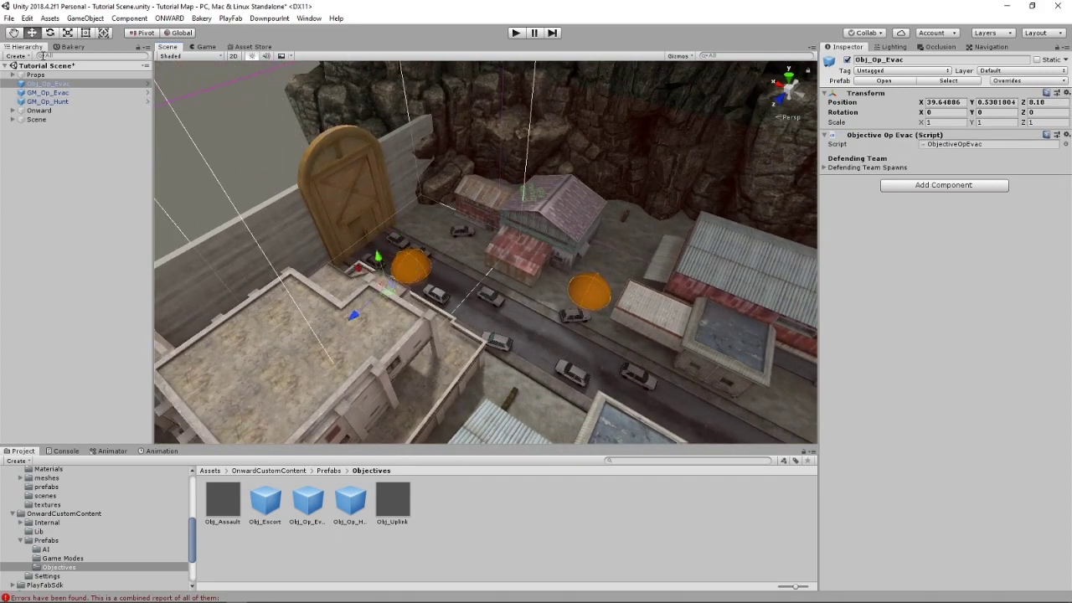
Step: Rotate Obj_Op_Evac to about -89.3 degrees on Y and move it onto the street at X 33.85, Z 2.74
click(49, 32)
drag(428, 319, 550, 294)
click(32, 33)
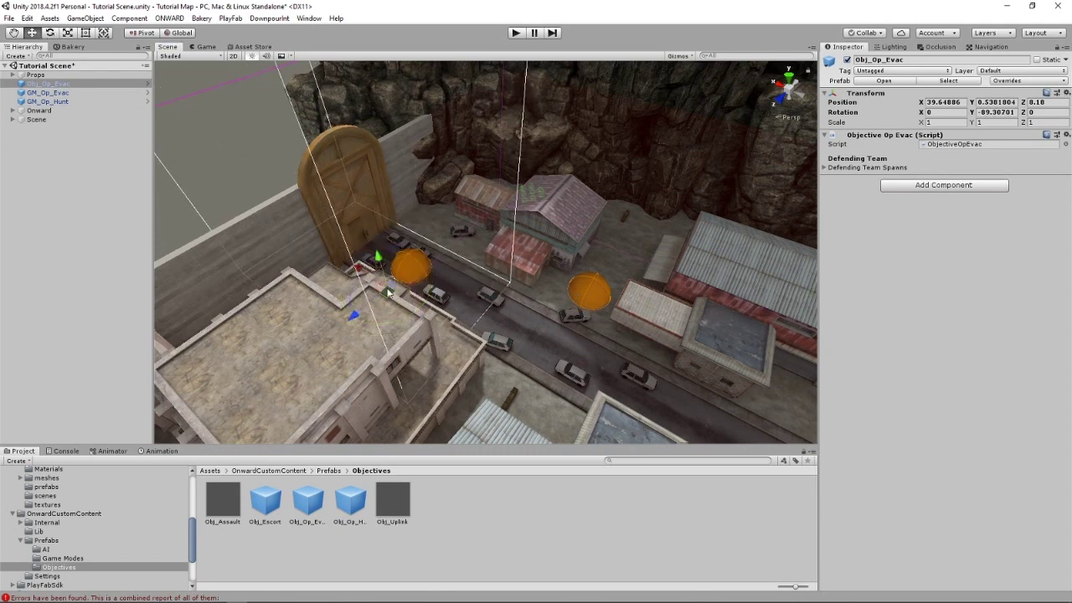
drag(386, 291, 444, 284)
right_drag(360, 221, 415, 231)
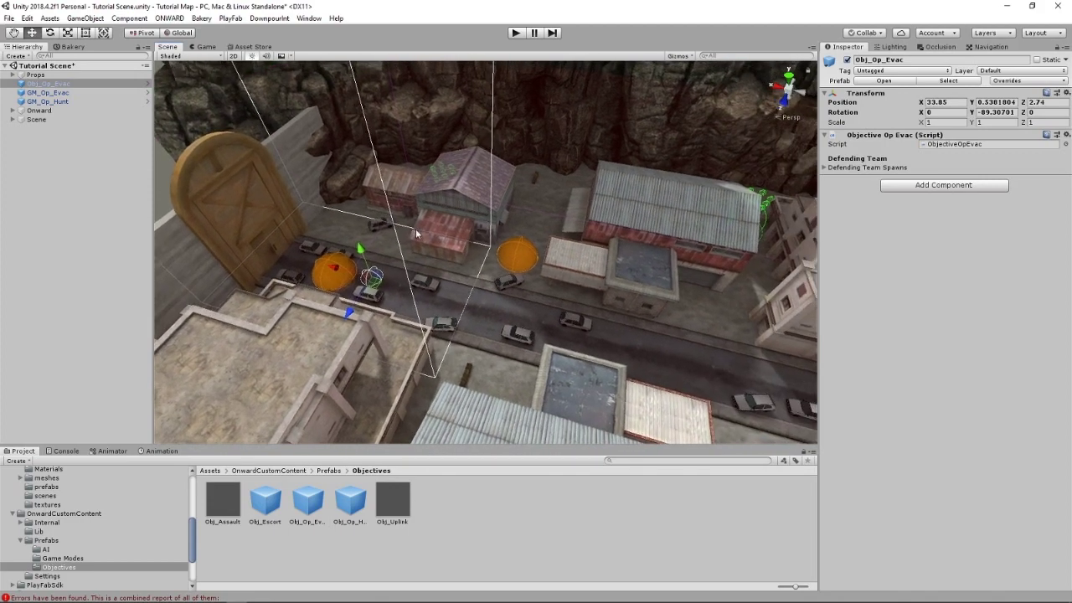
Step: Duplicate Obj_Op_Evac and move the copy along the street to X -34.23, near the opposite gate
key(ctrl+d)
drag(335, 269, 684, 379)
right_drag(532, 307, 616, 291)
drag(538, 284, 608, 270)
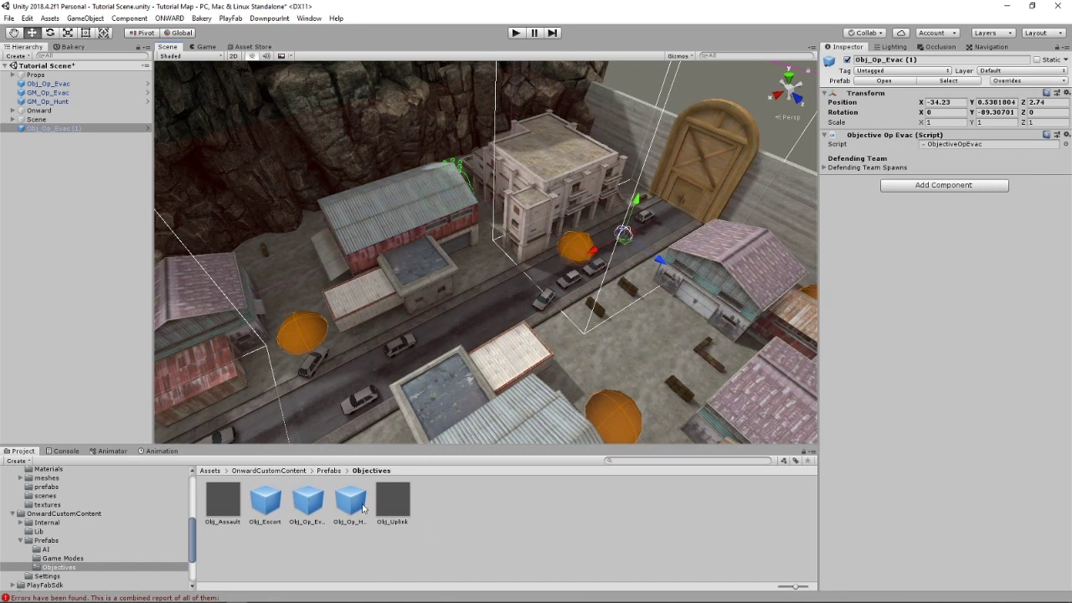
Step: Place an Obj_Op_Hunt objective prefab on the middle of the street and set its Attacking Team Spawns size to 4
drag(356, 508, 433, 336)
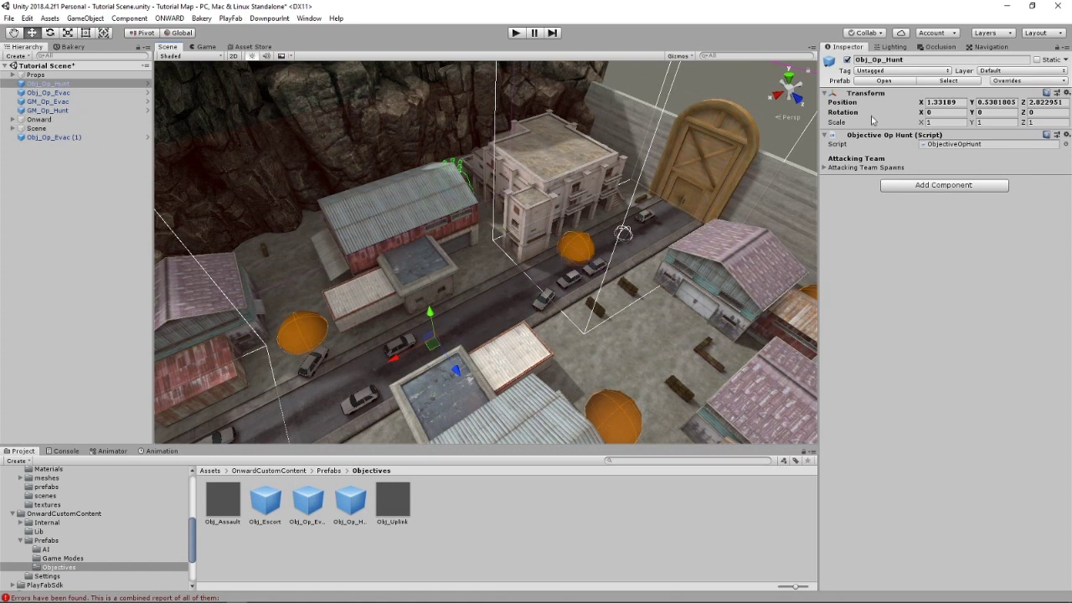
click(894, 167)
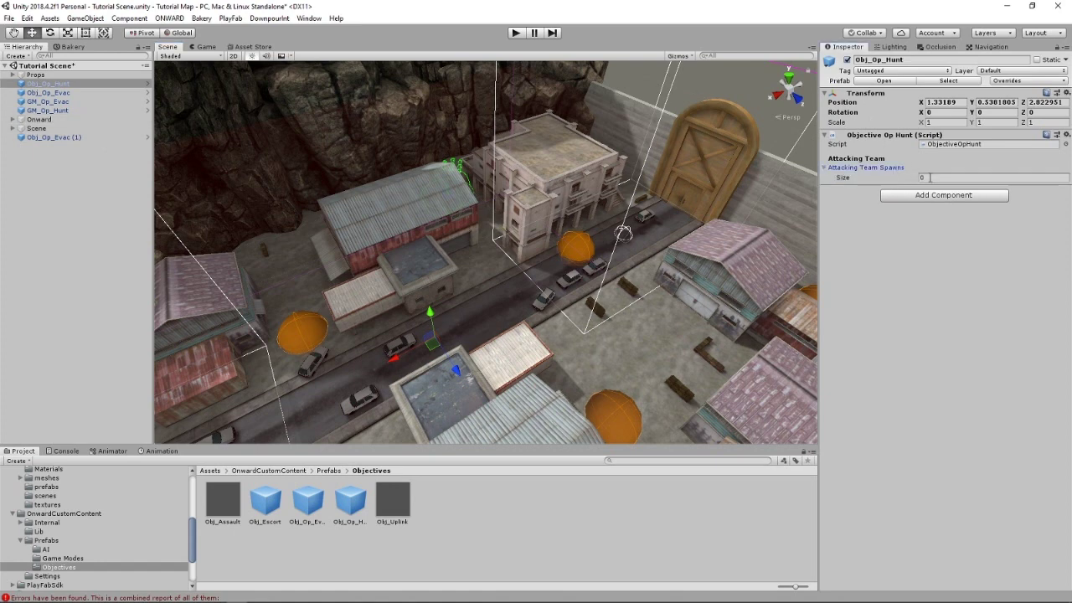
click(922, 178)
text(4)
key(Return)
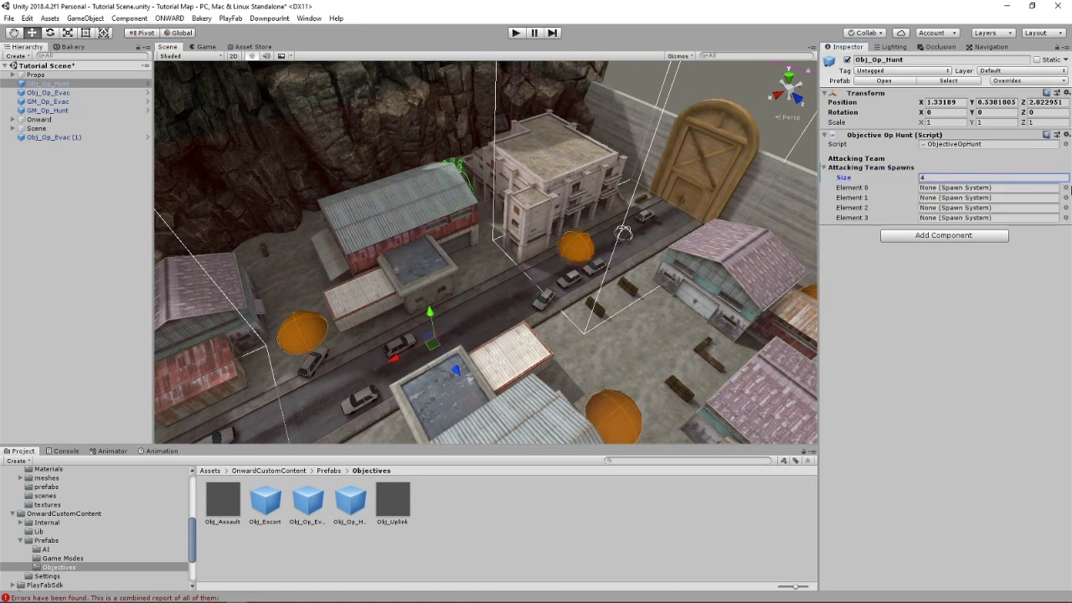
Step: Assign SpawnSystem - 1a, 1b, 2a and 2b to Elements 0 to 3 of Obj_Op_Hunt's Attacking Team Spawns
click(1065, 189)
click(352, 195)
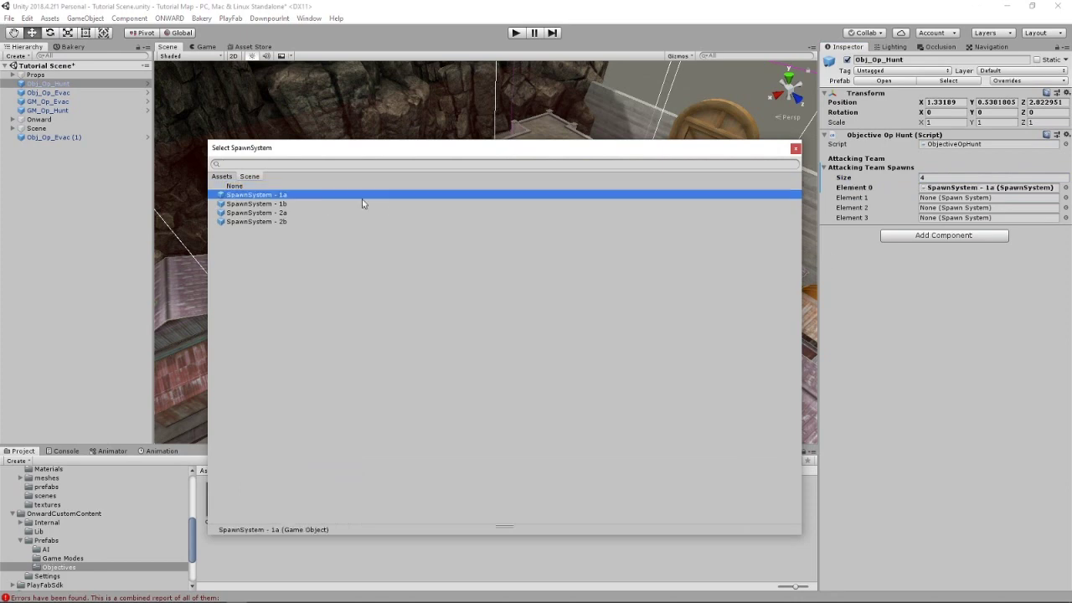
click(1065, 197)
click(275, 204)
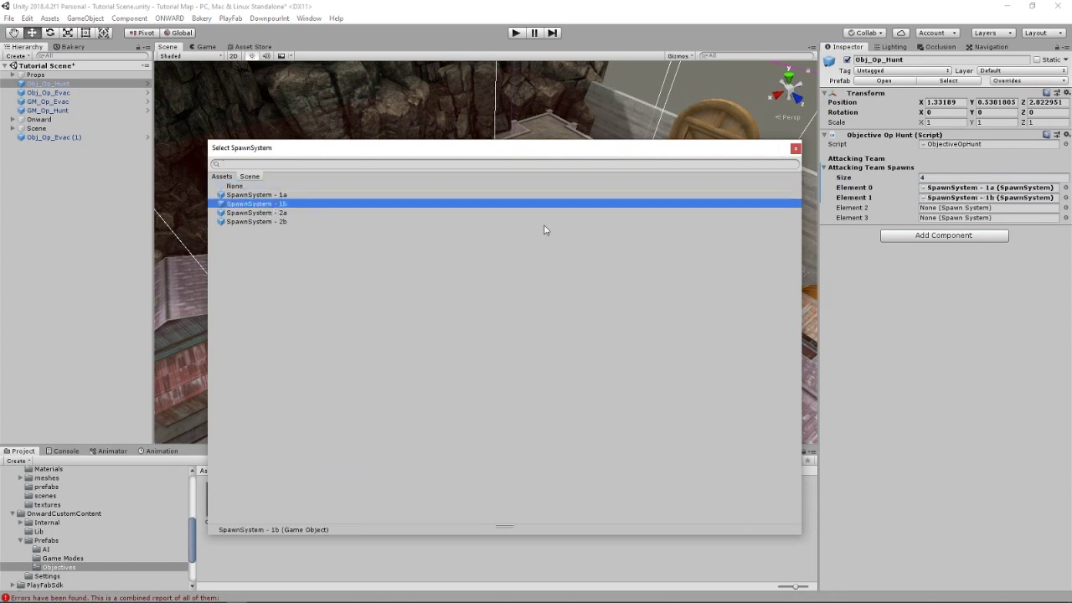
click(1065, 207)
click(274, 213)
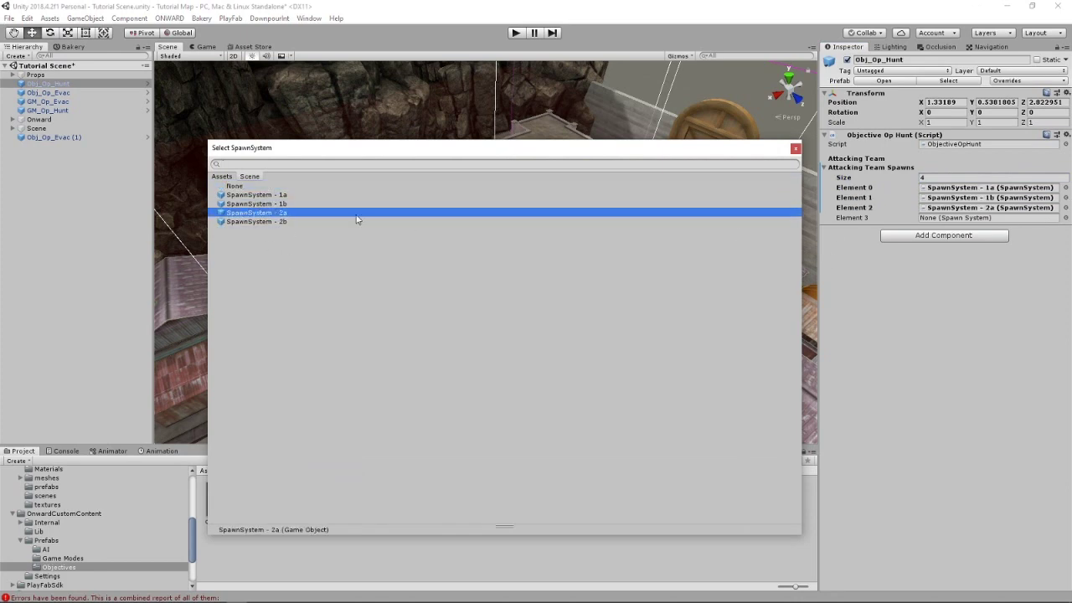
click(1064, 217)
click(276, 222)
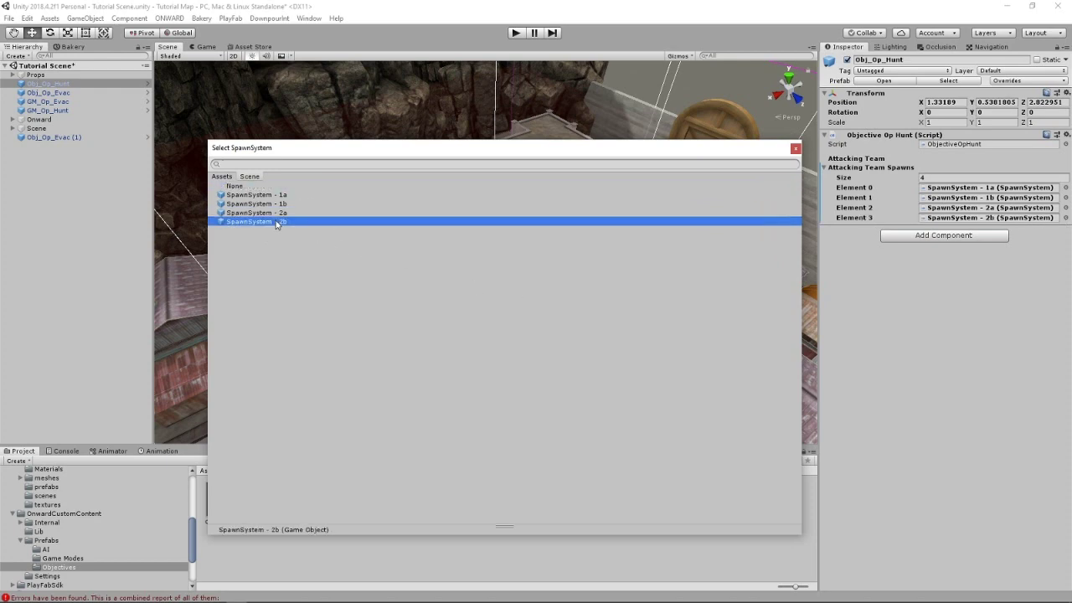
click(795, 149)
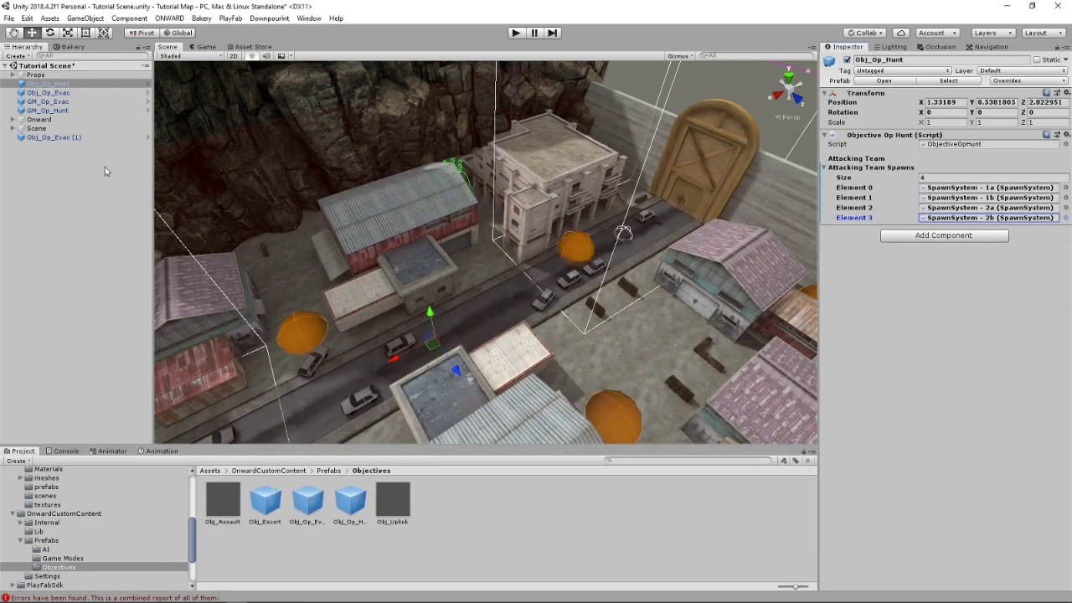
Step: Set the Defending Team Spawns size of the original Obj_Op_Evac to 4
click(88, 92)
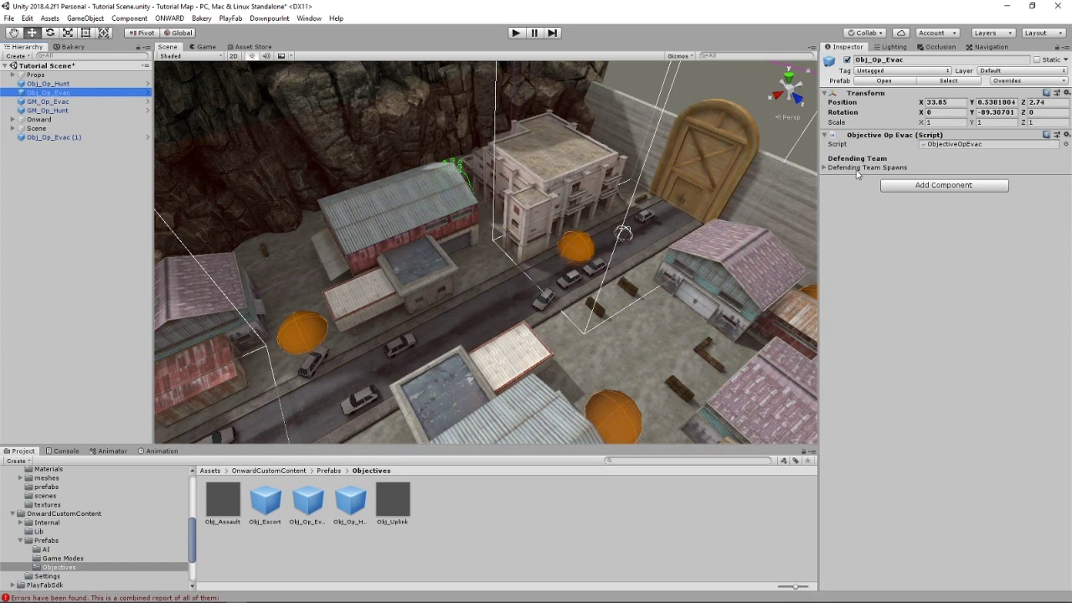
click(857, 168)
click(932, 177)
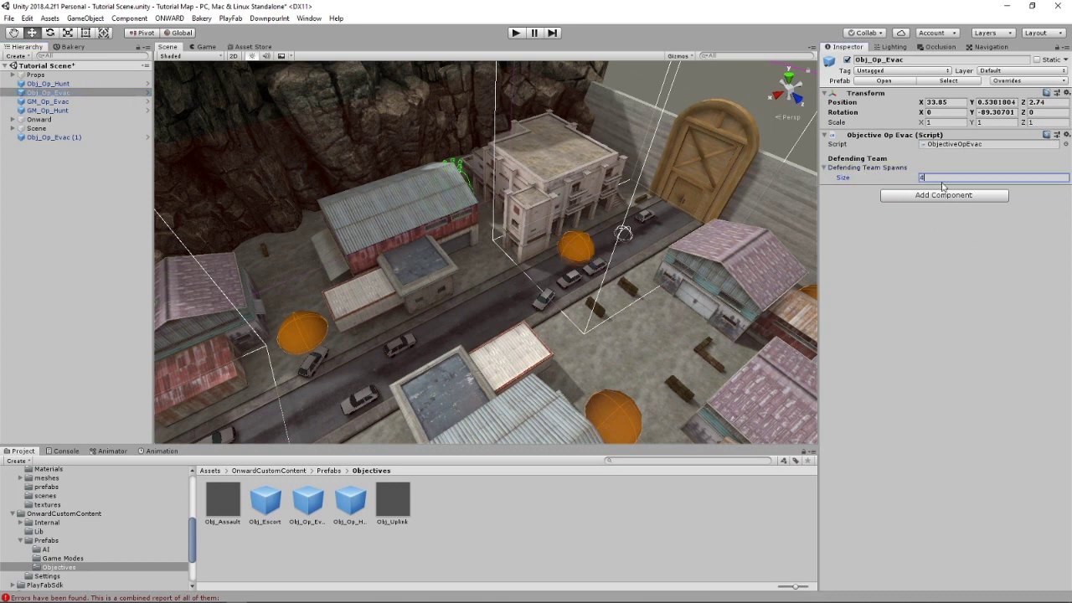
text(4)
key(Return)
Step: Assign SpawnSystem - 1a, 1b, 2a and 2b to Elements 0 to 3 of Obj_Op_Evac's Defending Team Spawns
click(1065, 189)
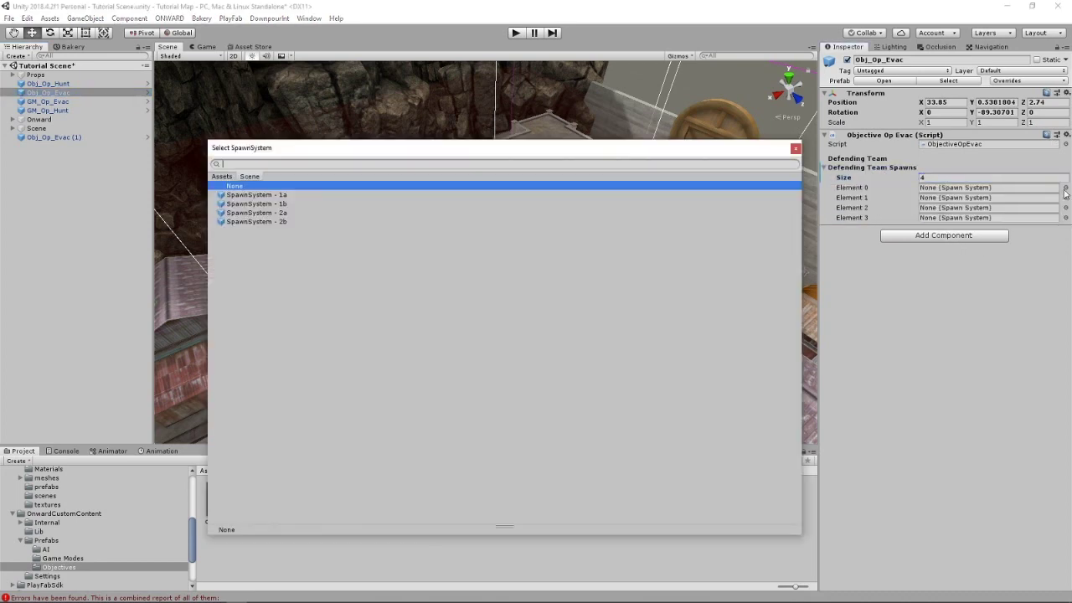
click(308, 195)
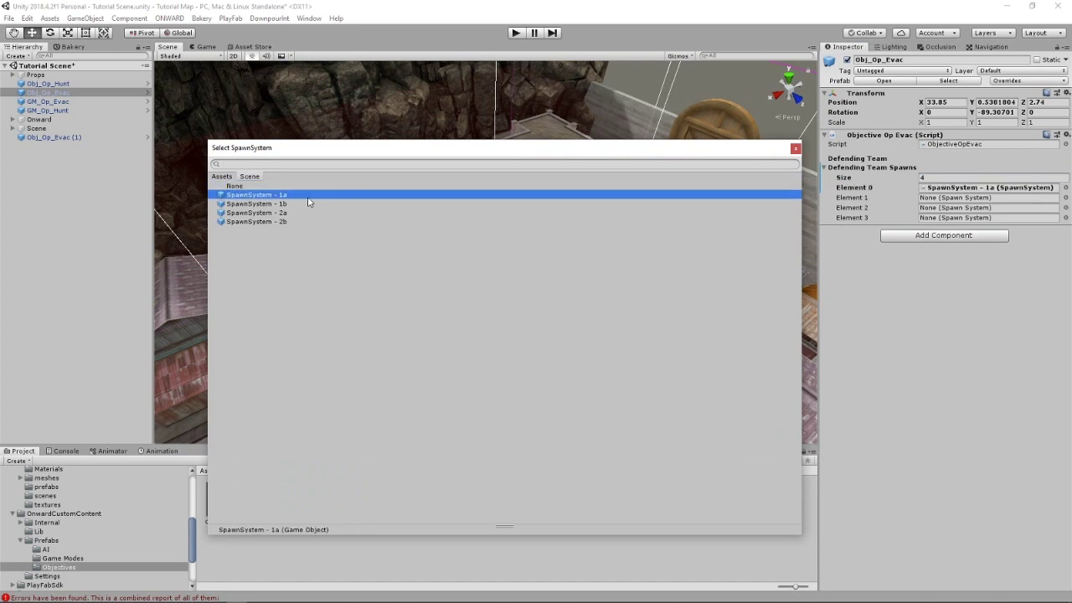
click(1066, 198)
click(266, 204)
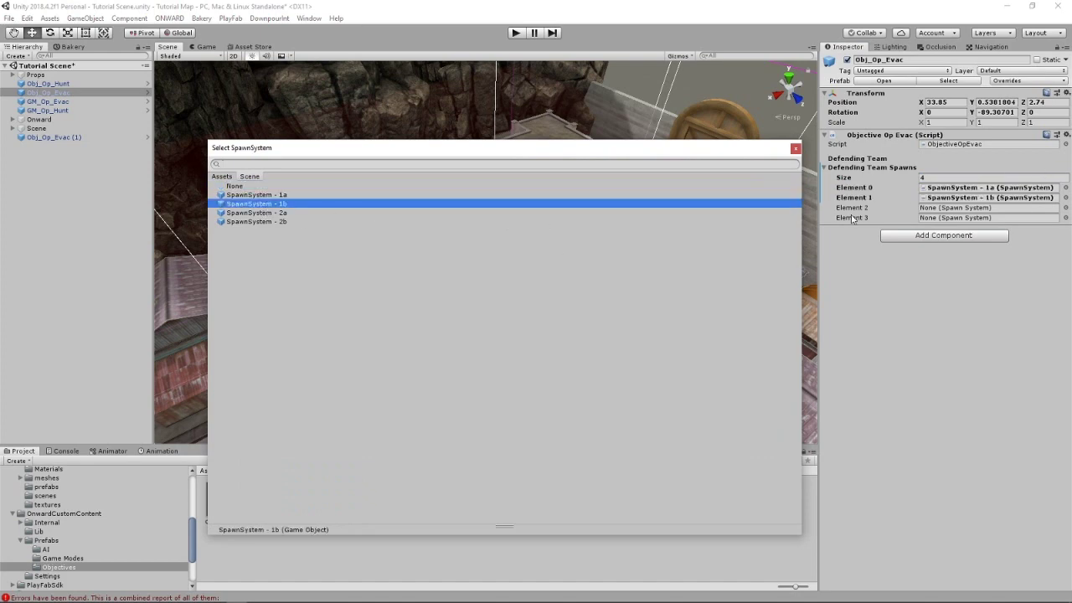
click(1065, 207)
click(306, 212)
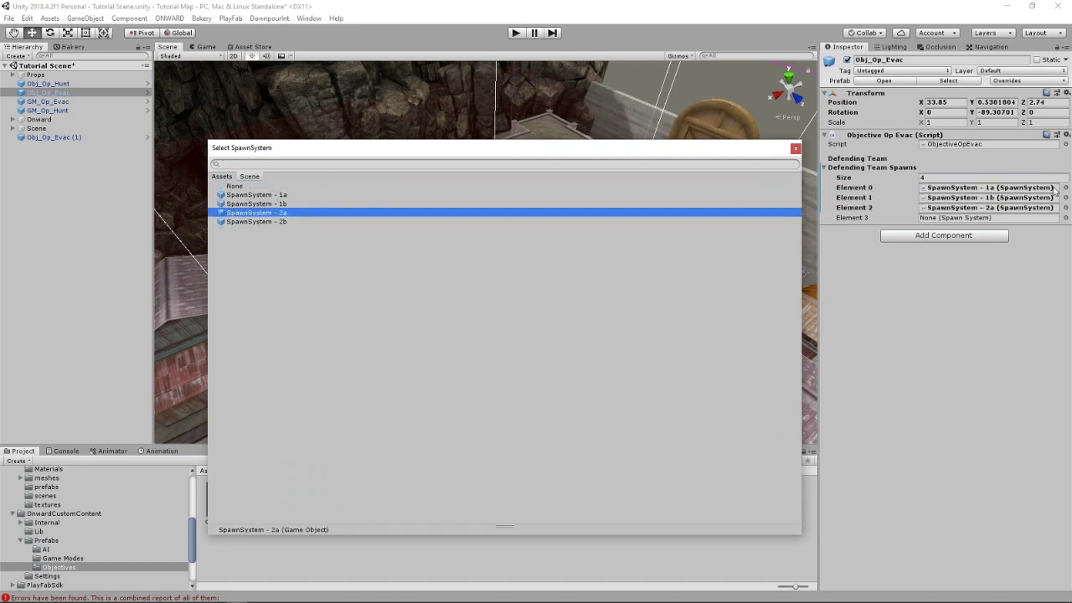
click(1065, 217)
click(273, 222)
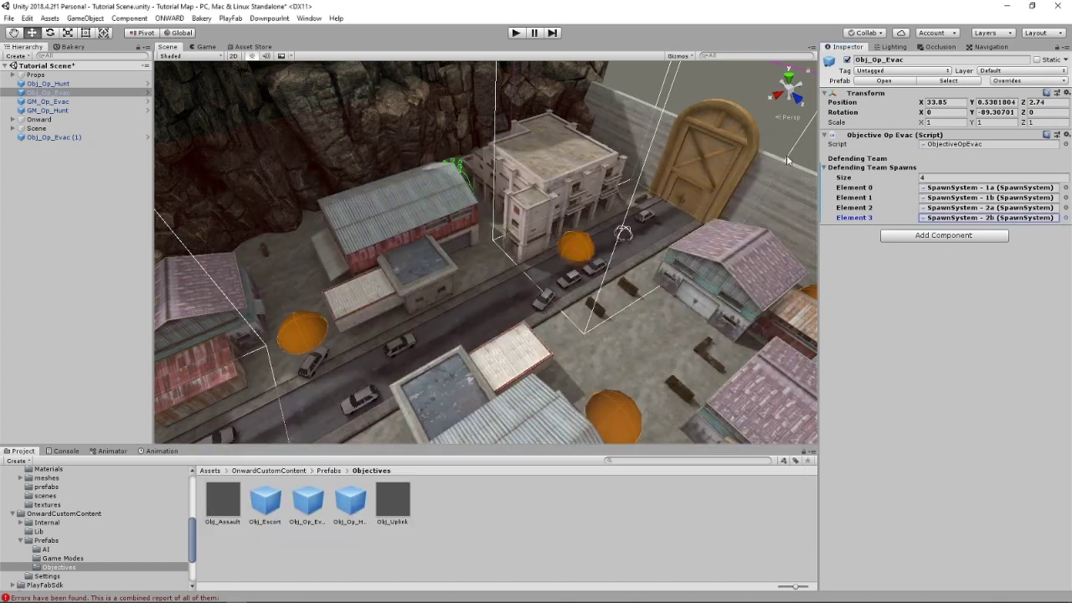
click(795, 148)
Step: Set the Objectives size of the GM_Op_Evac game mode to 4
click(48, 101)
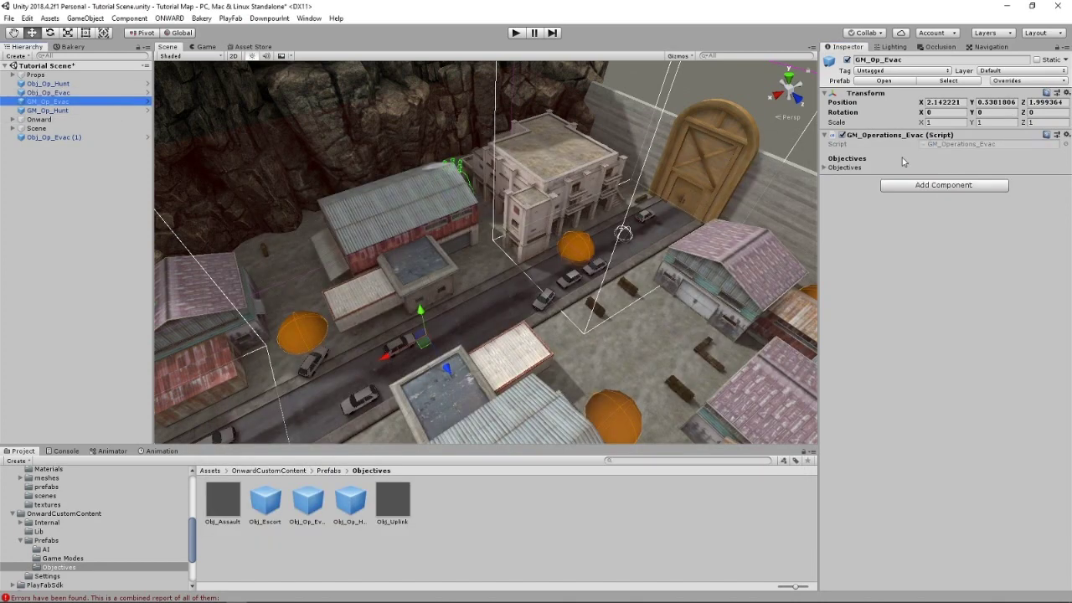
click(842, 167)
click(961, 177)
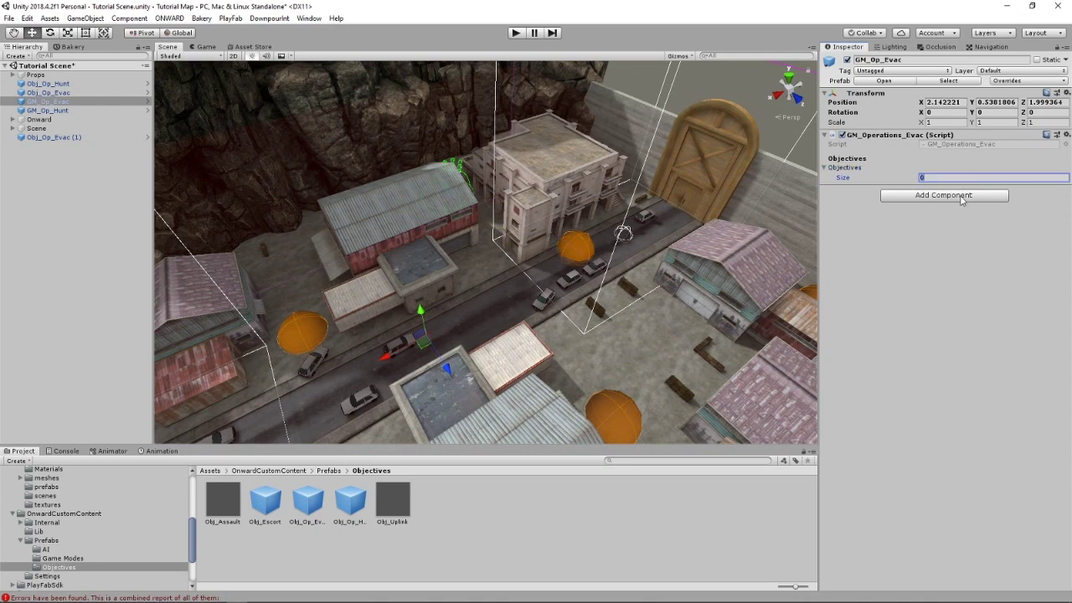
key(Return)
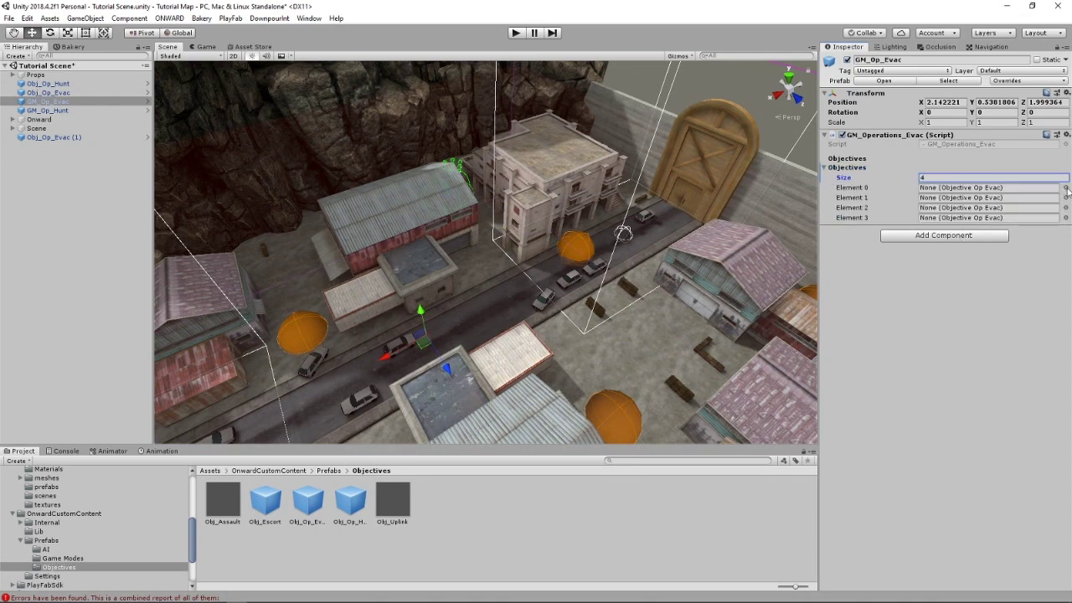
Step: Assign Obj_Op_Evac and Obj_Op_Evac (1) to Elements 0 and 1 of GM_Op_Evac's Objectives, and reduce the list size to 2
click(1065, 187)
click(276, 195)
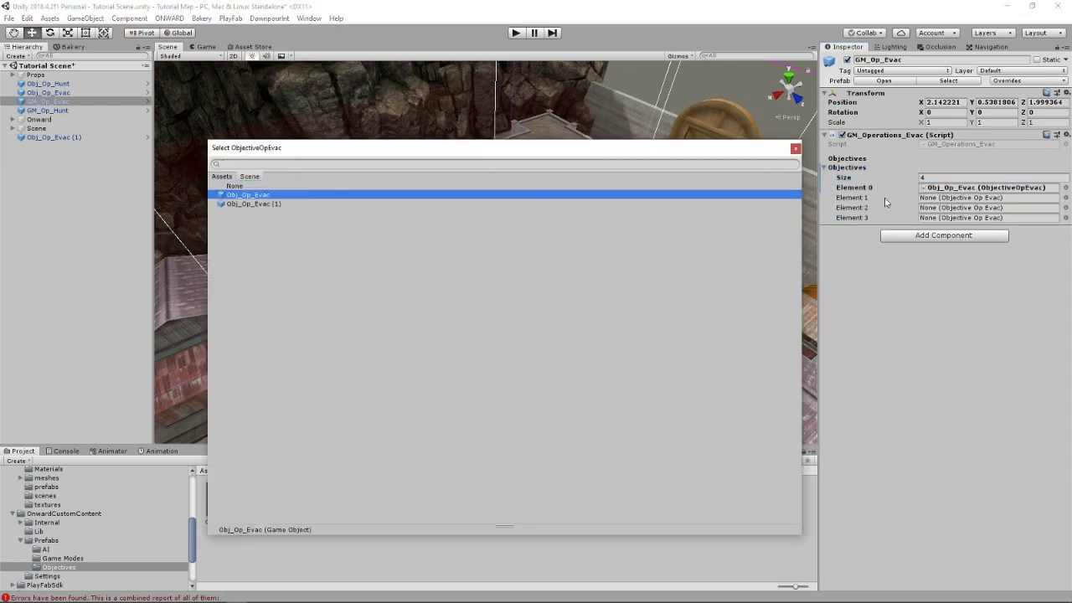
click(1066, 198)
click(633, 204)
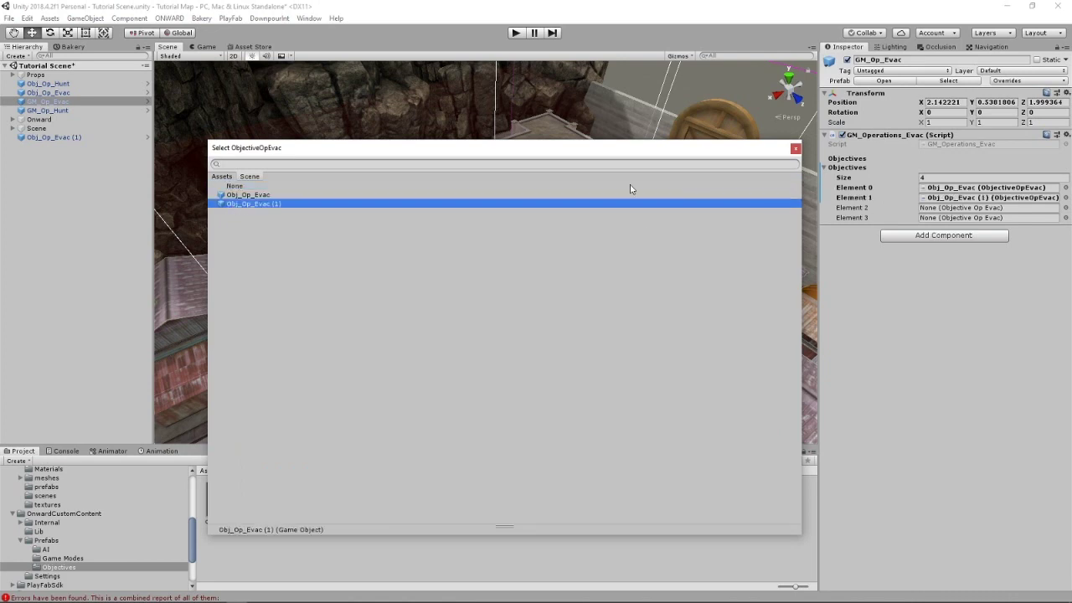
click(795, 149)
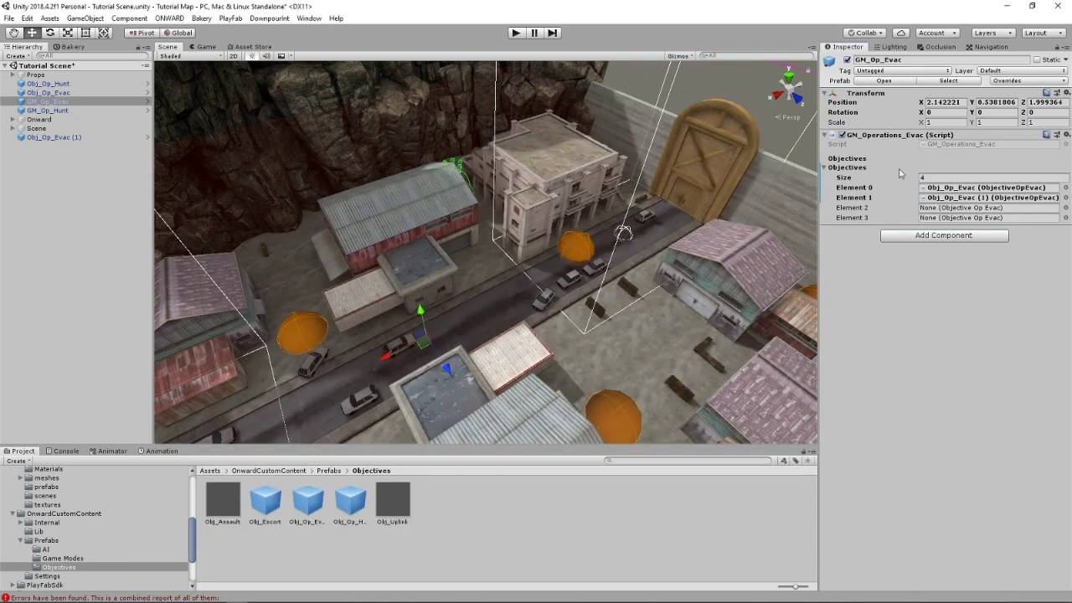
click(932, 177)
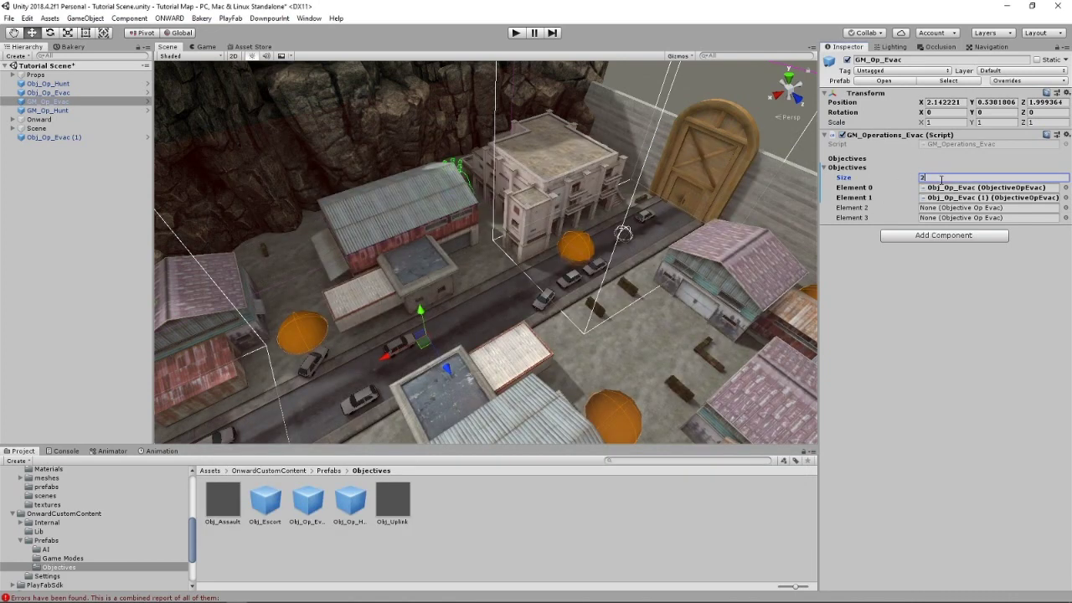
key(Return)
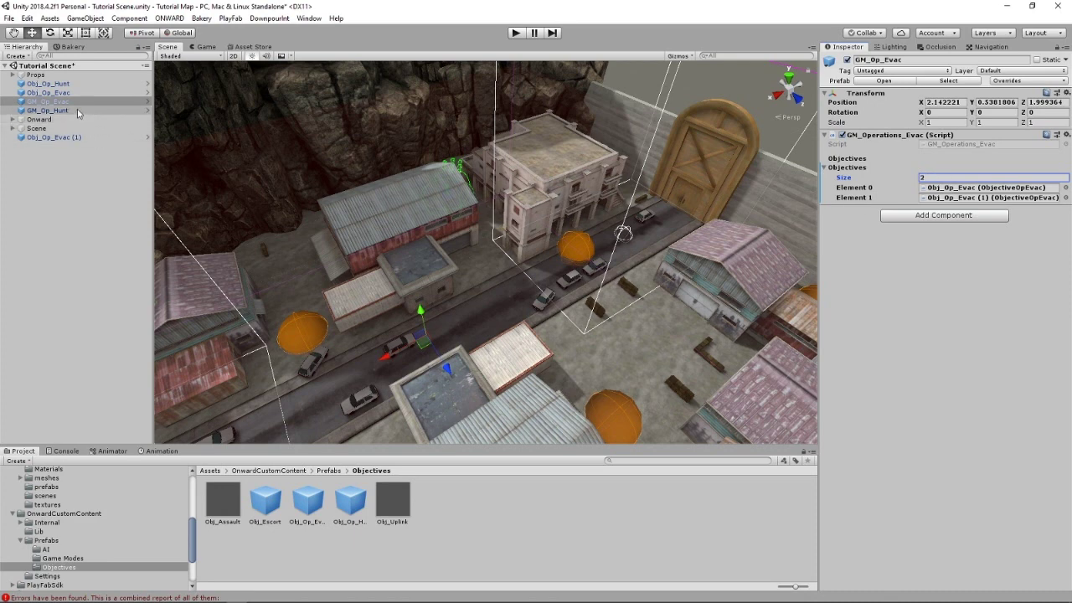
Step: Set GM_Op_Hunt's Objectives size to 2 and assign Obj_Op_Hunt to both Element 0 and Element 1
click(105, 110)
click(898, 167)
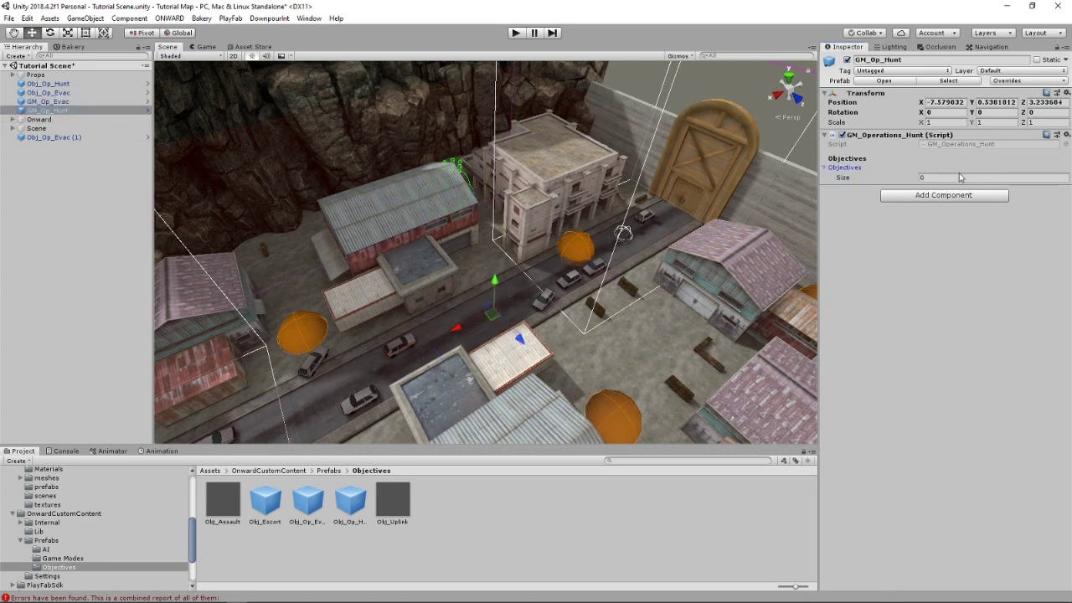
click(957, 177)
key(Return)
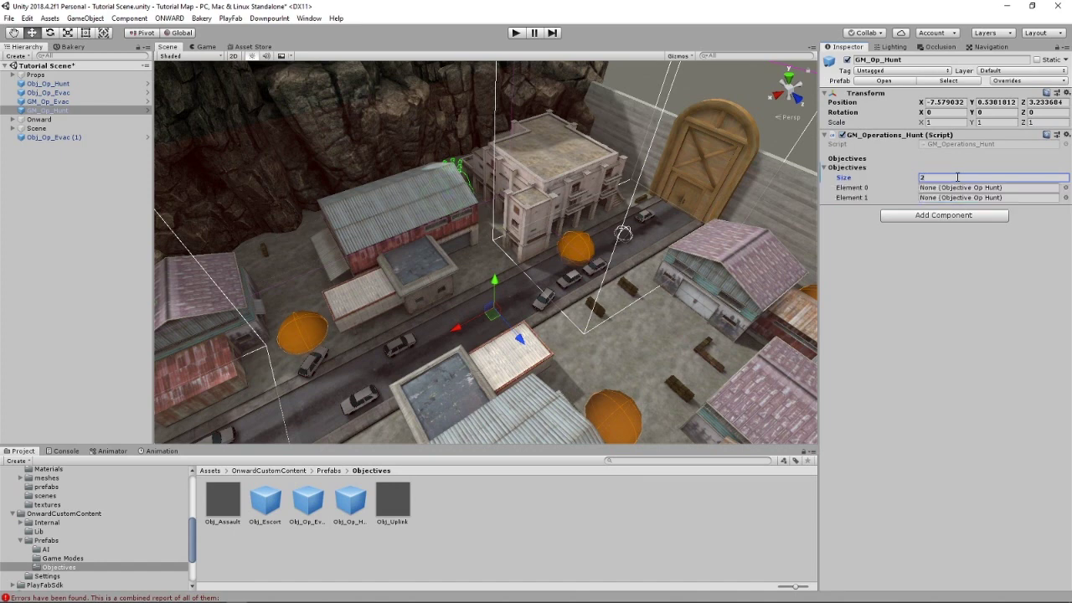
click(1064, 188)
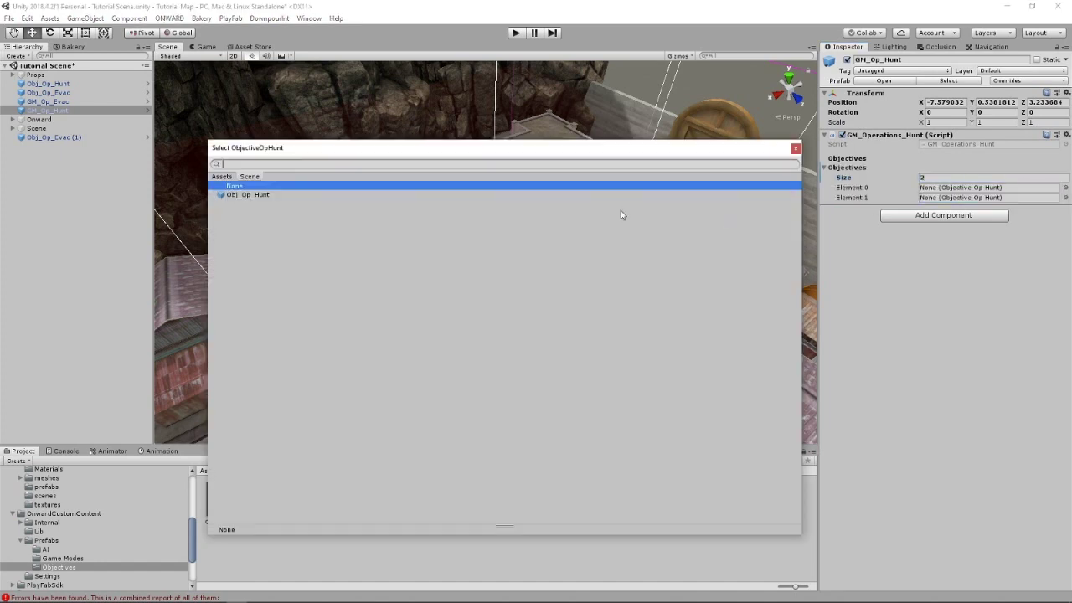
click(273, 196)
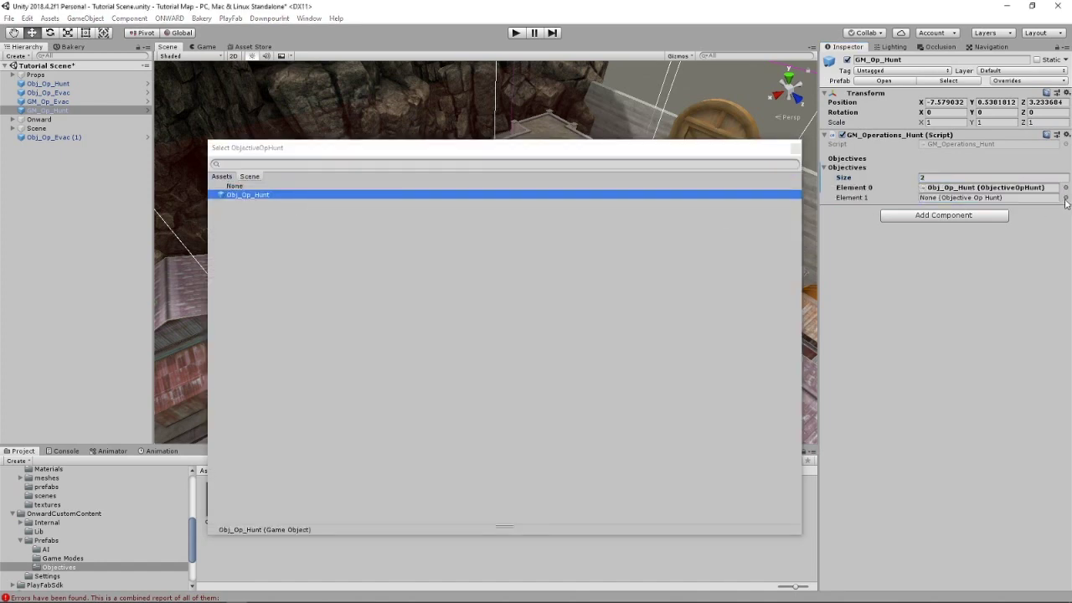
click(254, 195)
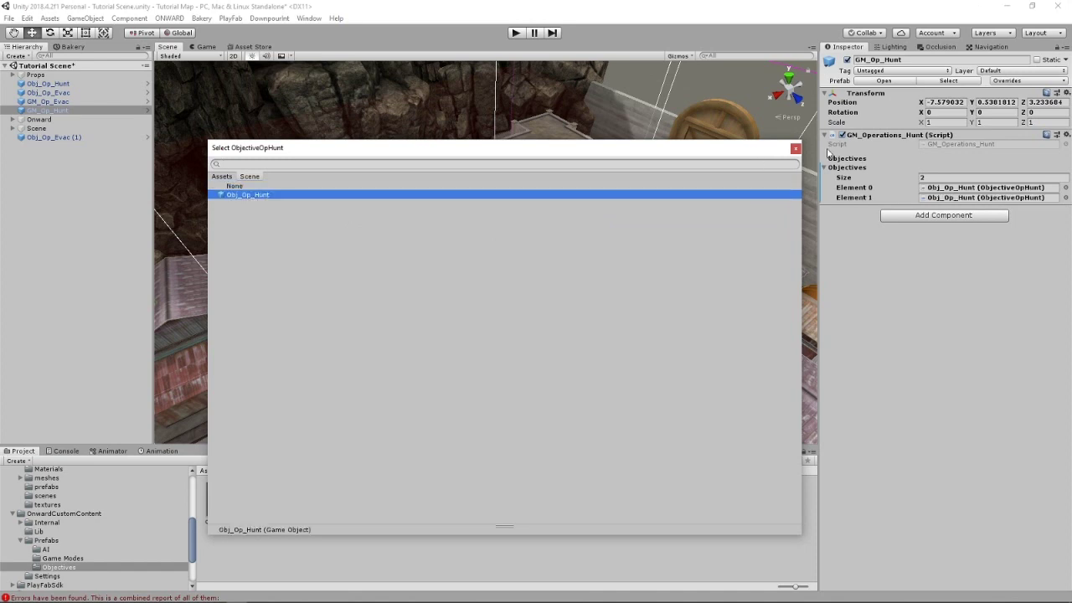
click(795, 149)
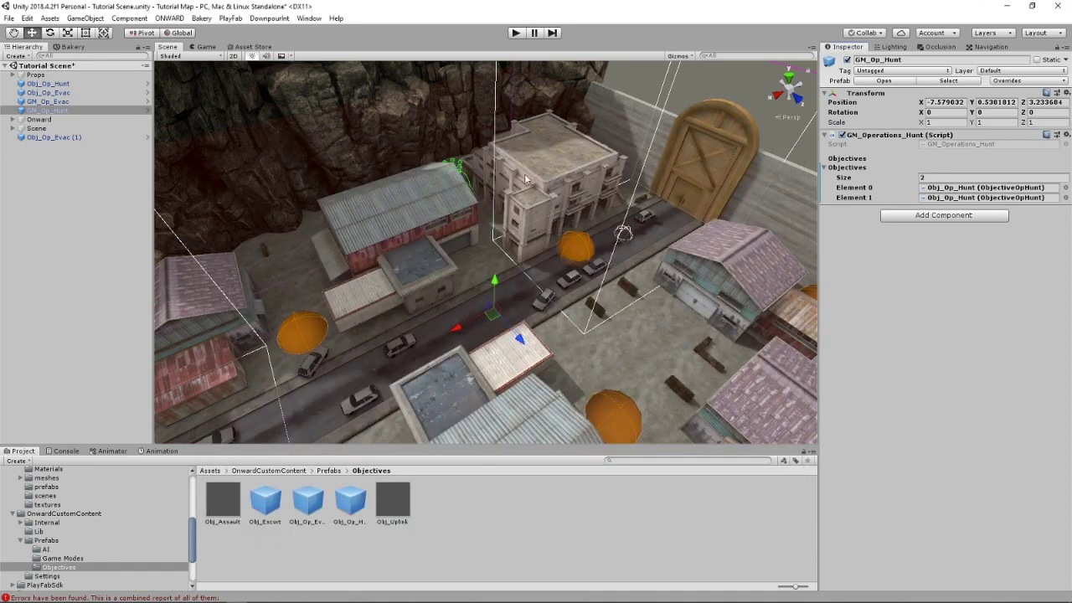
Step: Set the Defending Team Spawns size of the duplicate Obj_Op_Evac (1) to 4
click(54, 138)
click(951, 178)
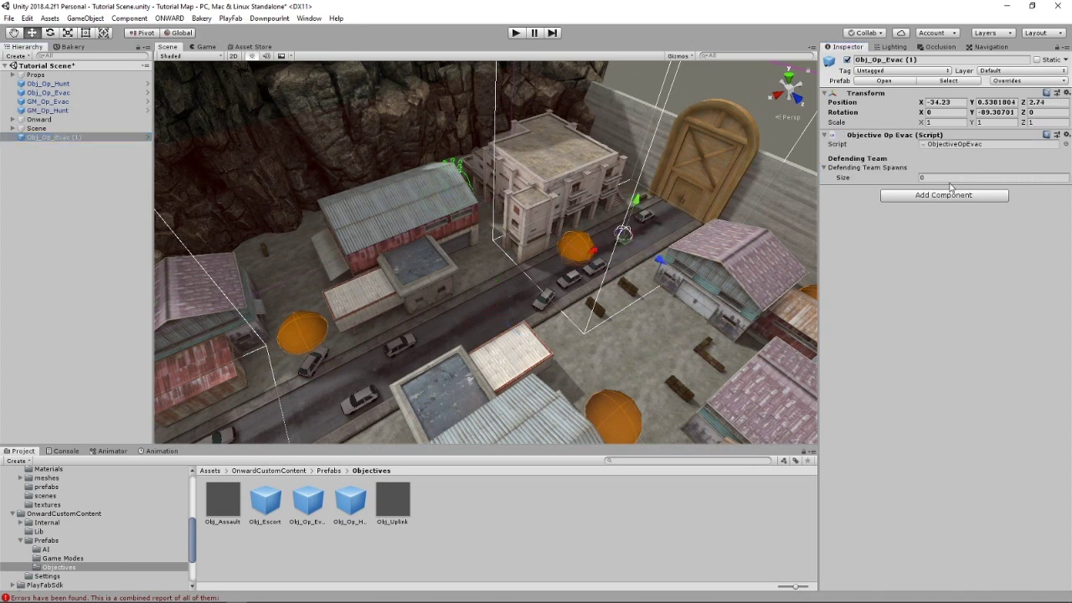
text(4)
key(Return)
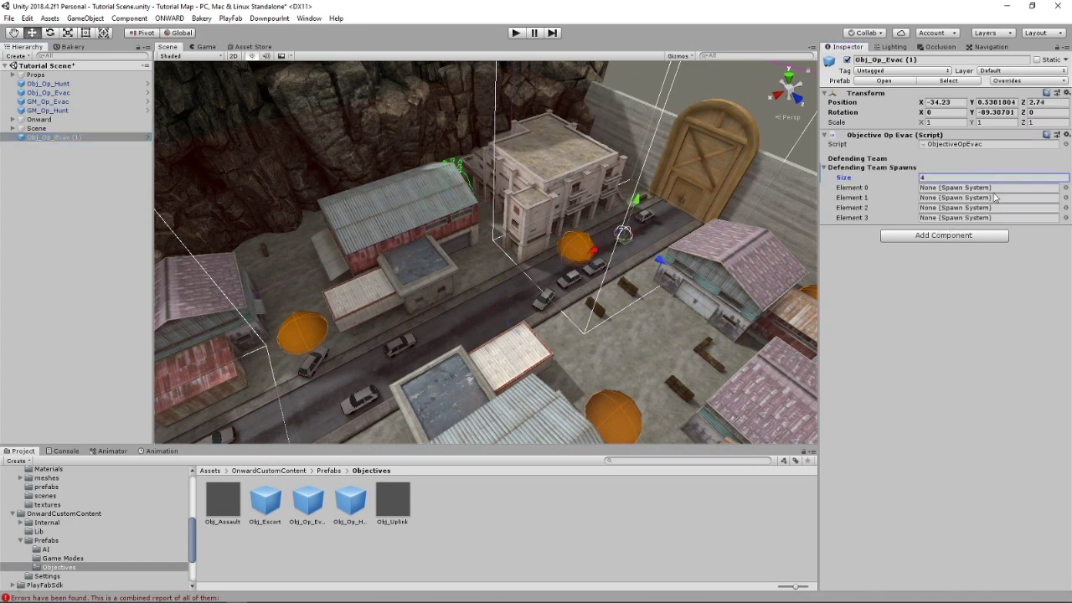
Step: Assign SpawnSystem - 1a, 1b, 2a and 2b to Elements 0 to 3 of Obj_Op_Evac (1)'s Defending Team Spawns
click(1066, 188)
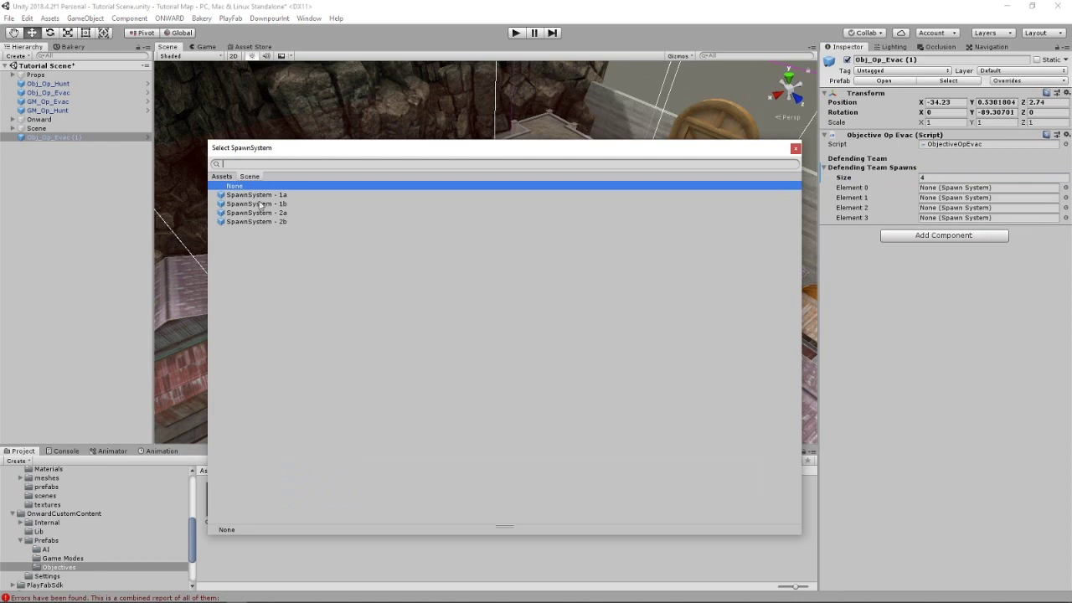
click(259, 195)
click(1065, 198)
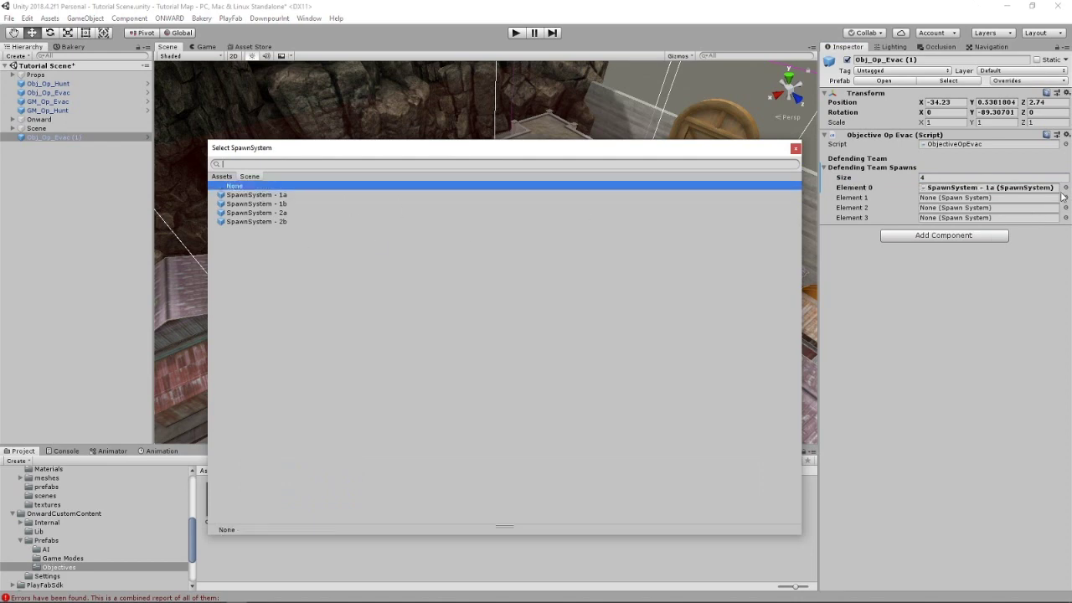
click(303, 204)
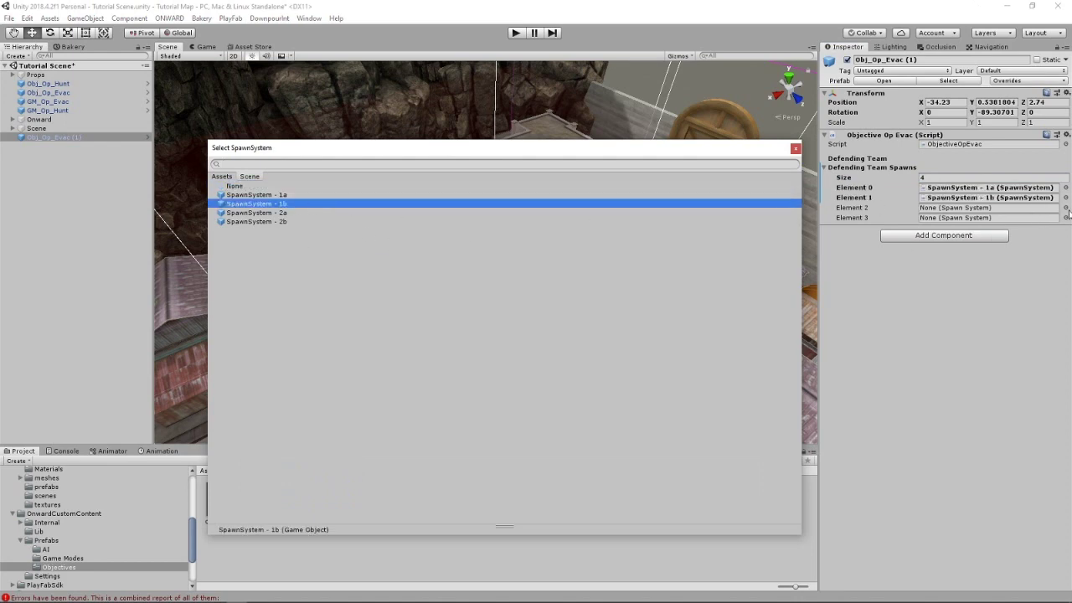
click(1066, 207)
click(280, 215)
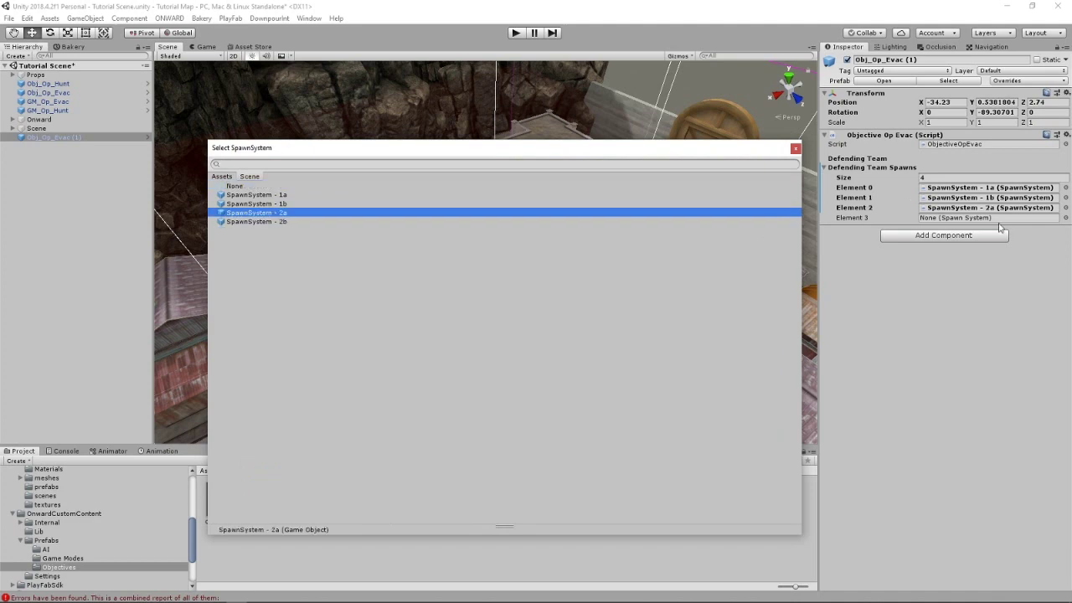
click(1066, 218)
click(238, 222)
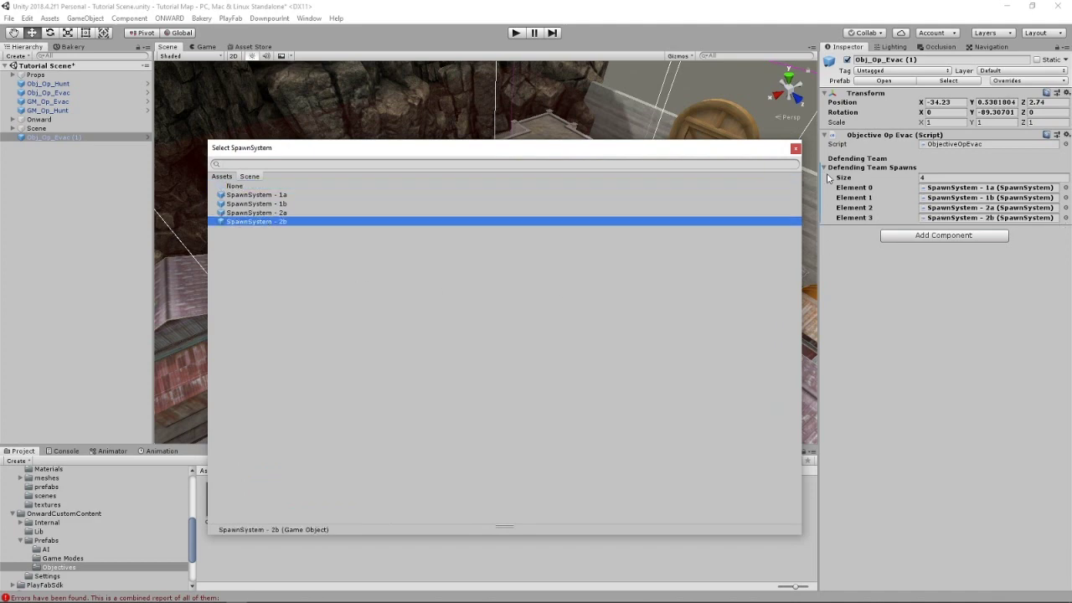
click(795, 149)
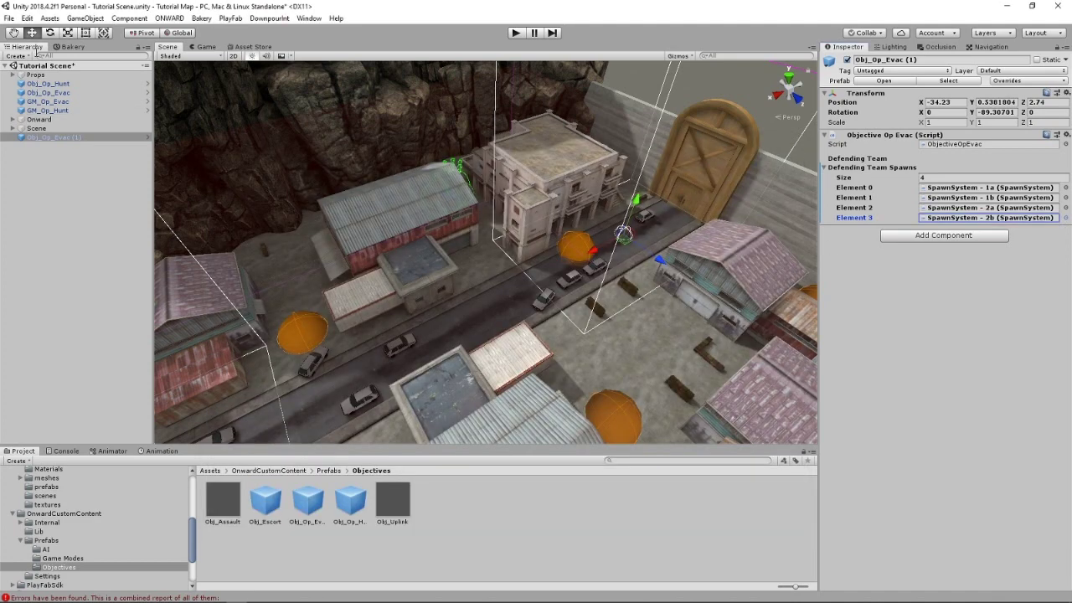
Step: Move the three Obj_Op objectives and the GM_Op_Evac and GM_Op_Hunt game modes under the Onward parent object, and save the scene
ctrl+click(44, 112)
ctrl+click(44, 102)
ctrl+click(47, 92)
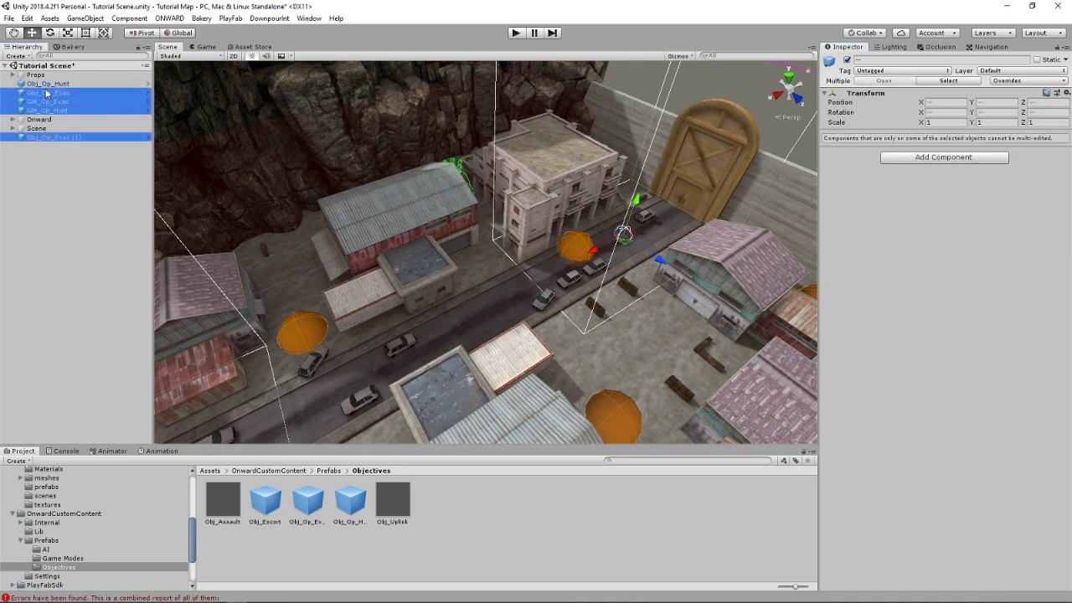
ctrl+click(47, 83)
drag(53, 139, 41, 119)
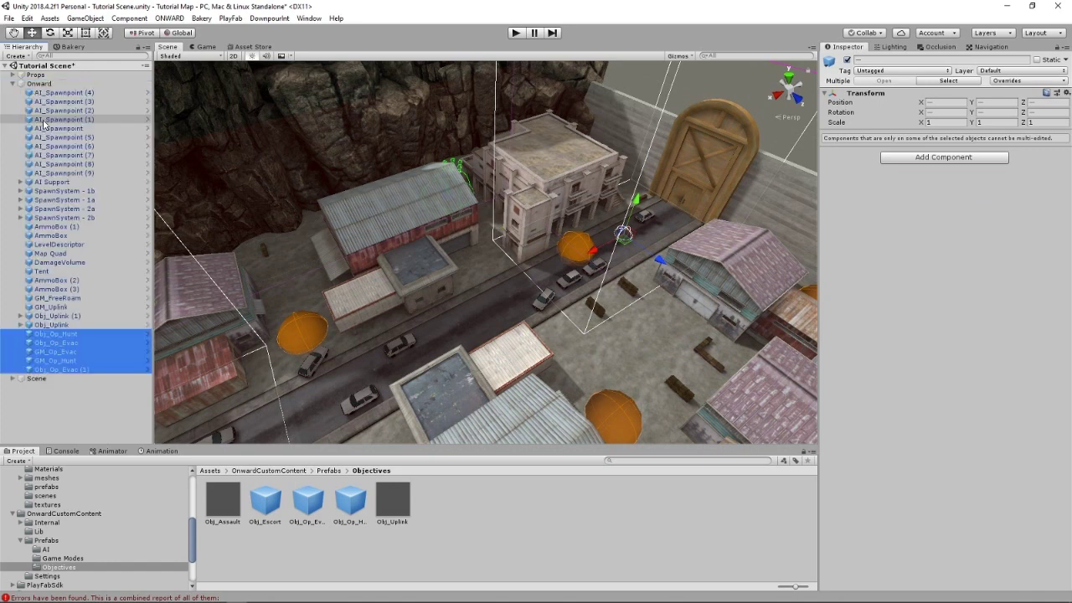
click(12, 84)
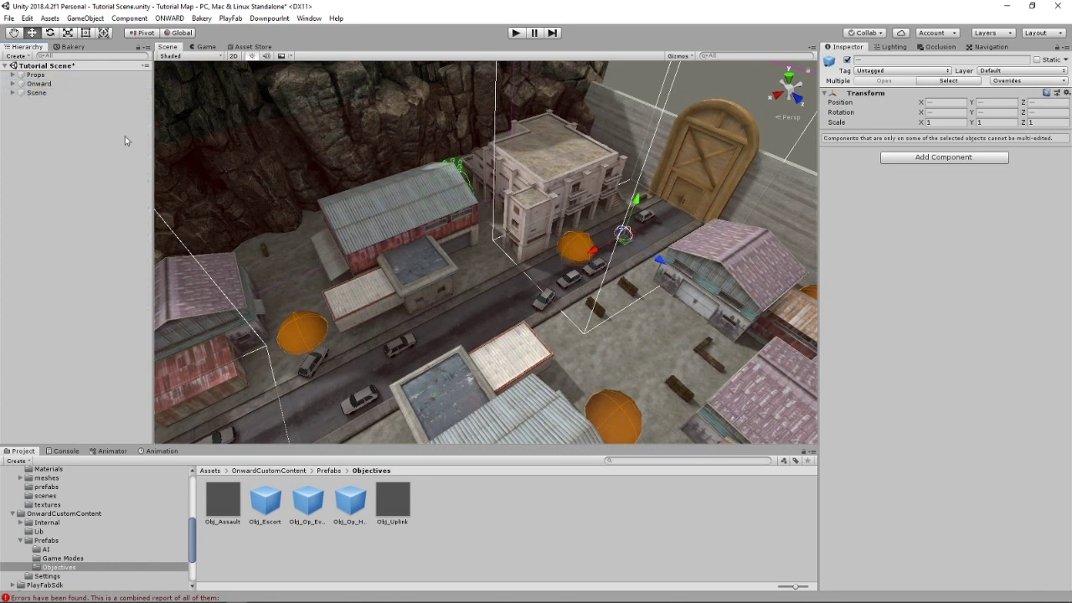
click(9, 17)
click(25, 58)
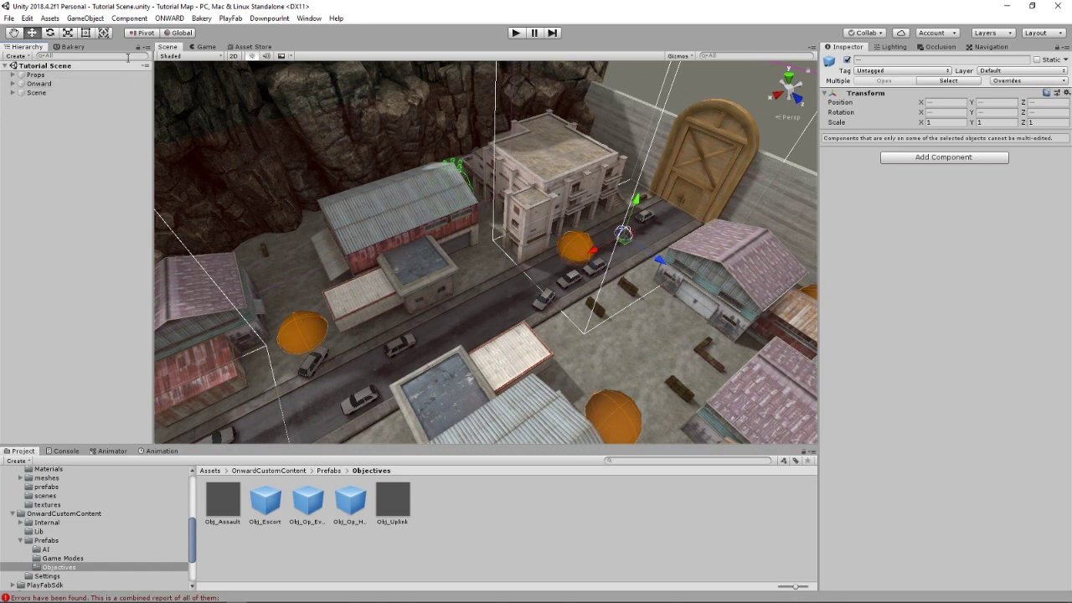
click(11, 75)
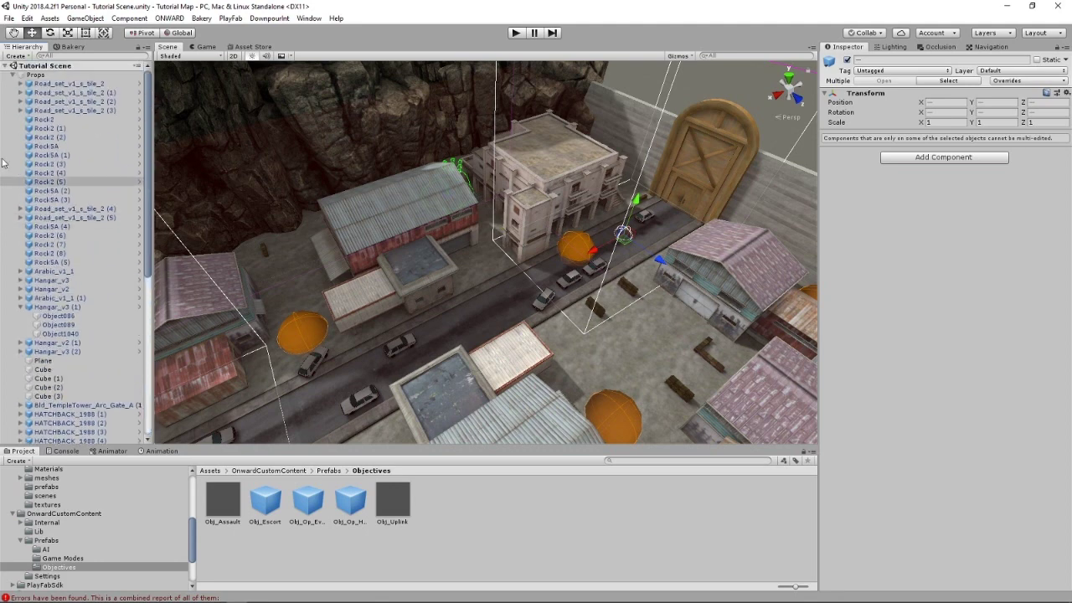
click(12, 75)
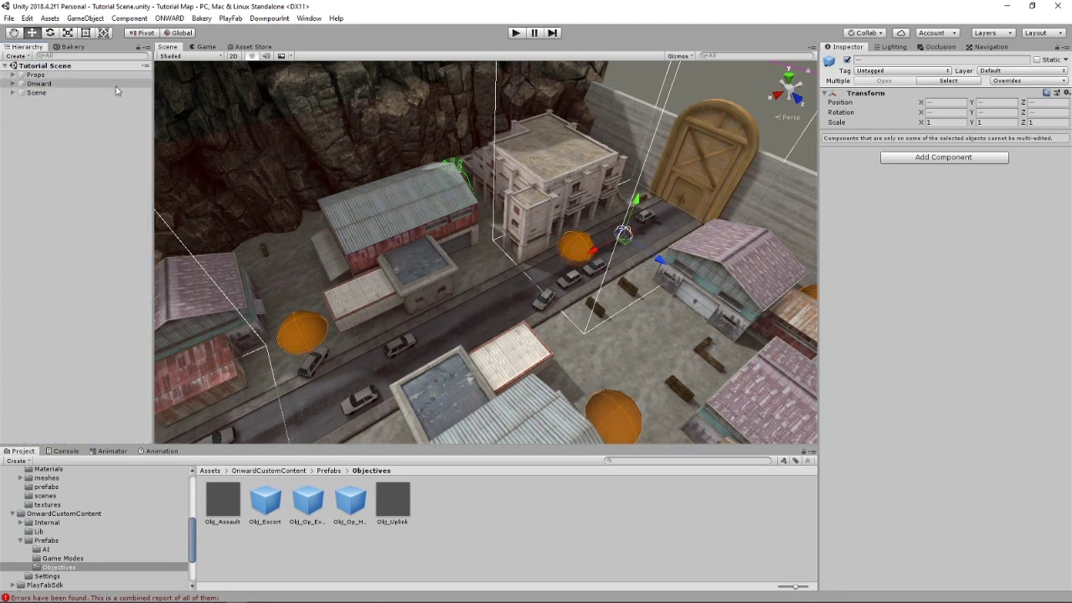
Step: Check the scene for errors with the Onward SDK and dismiss the report
click(169, 17)
click(197, 34)
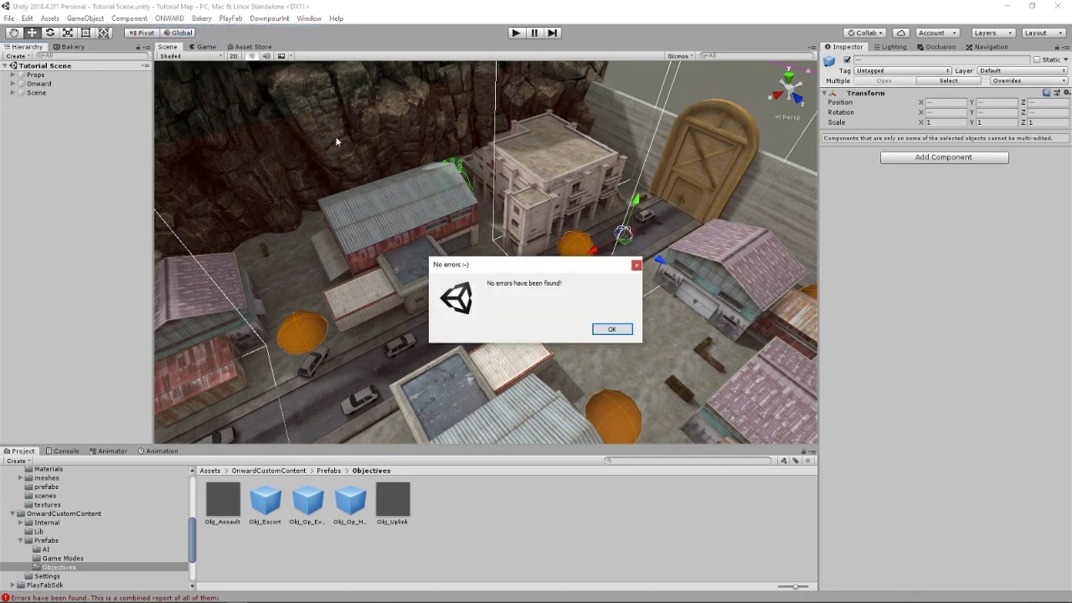
click(615, 328)
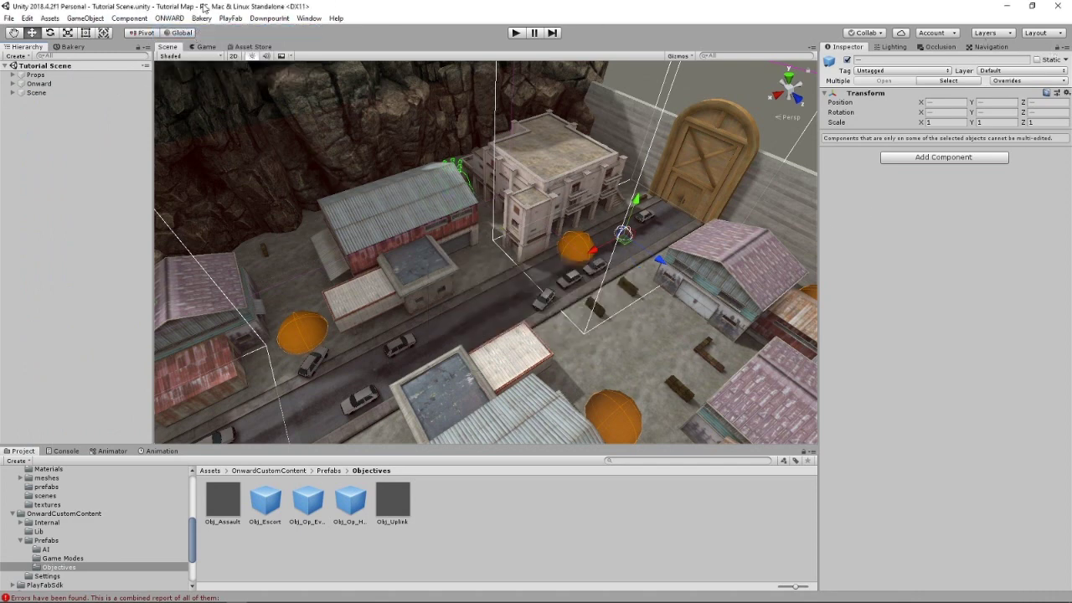
Step: Log in to the Onward Dashboard with the existing account's e-mail and password, and dock the dashboard alongside the Inspector
click(169, 18)
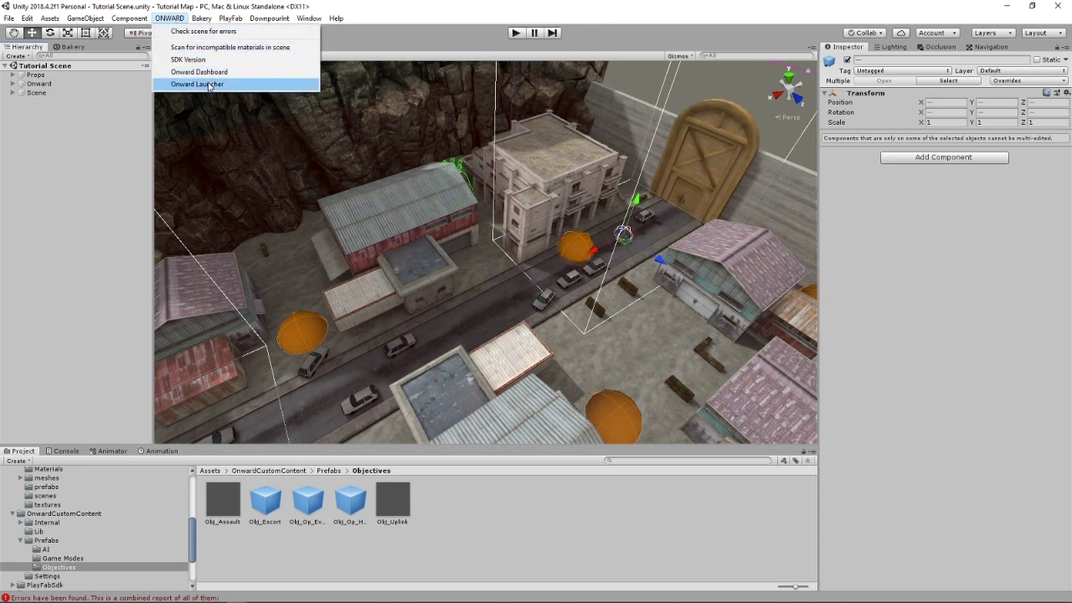
click(201, 72)
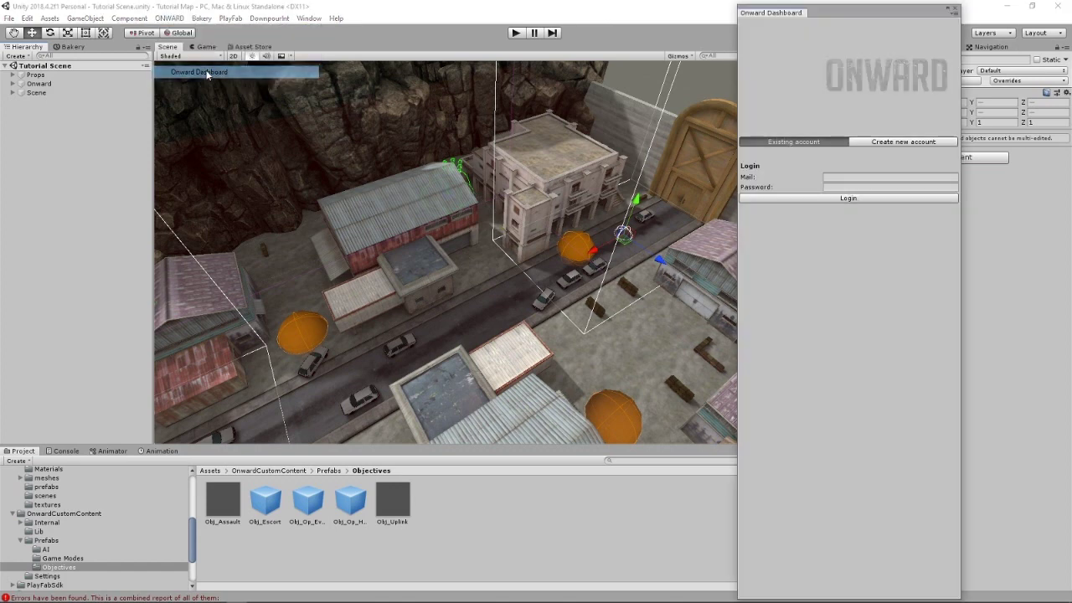
click(870, 177)
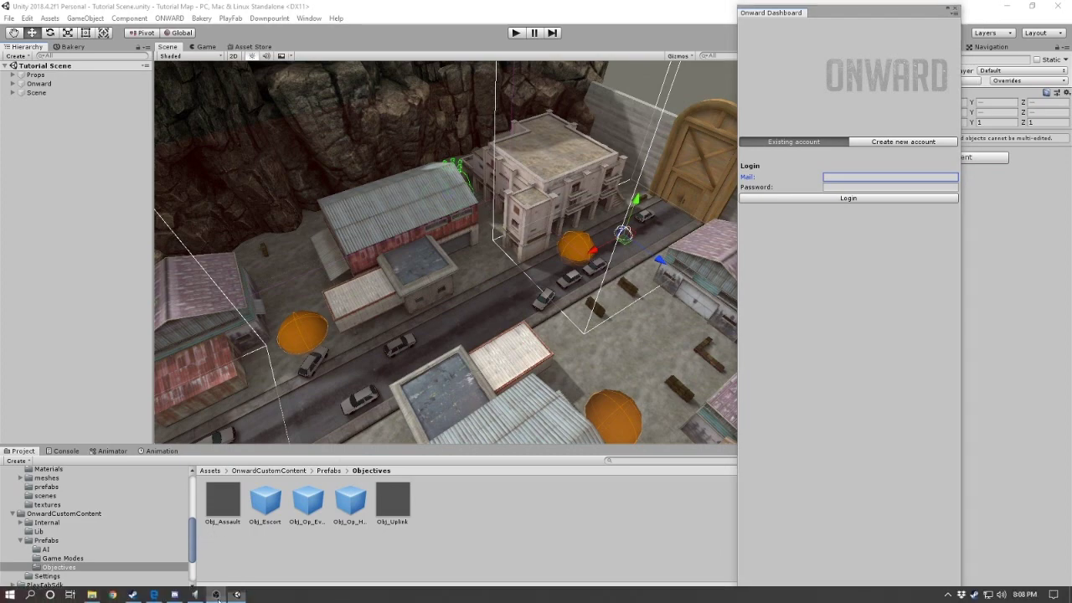
click(216, 593)
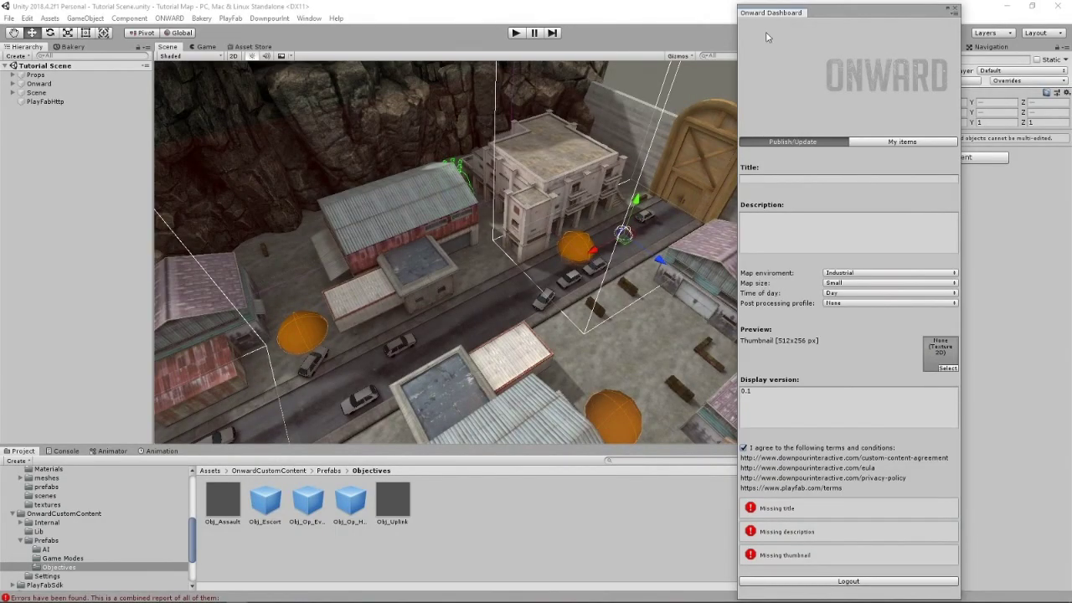
drag(765, 12, 1007, 49)
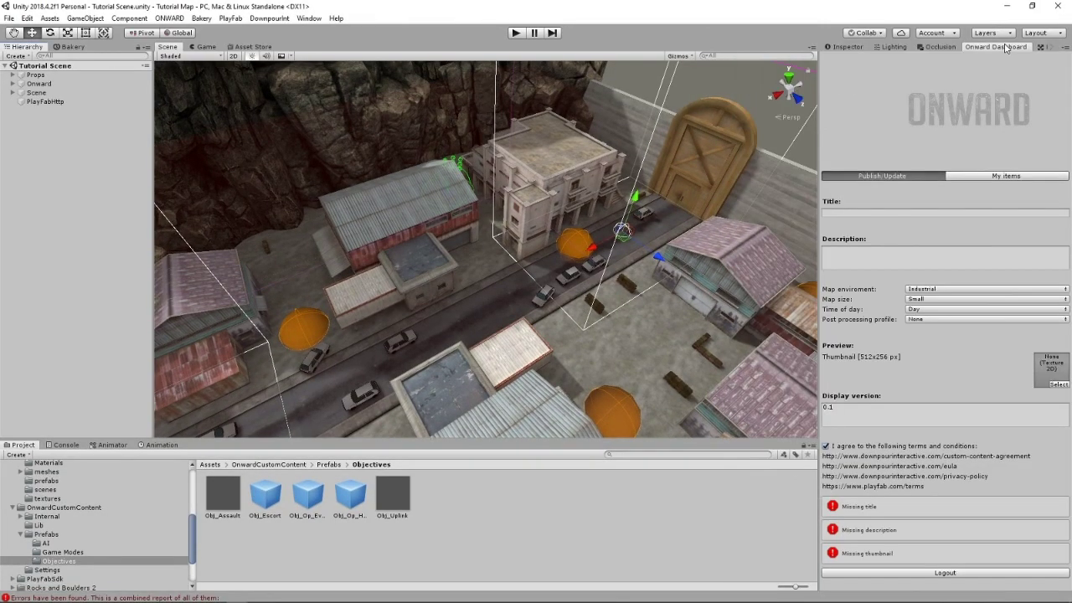
Step: Title the map "Hatchback" and give it the description "VOLK fights MARSOC for Hatchbacks."
click(839, 213)
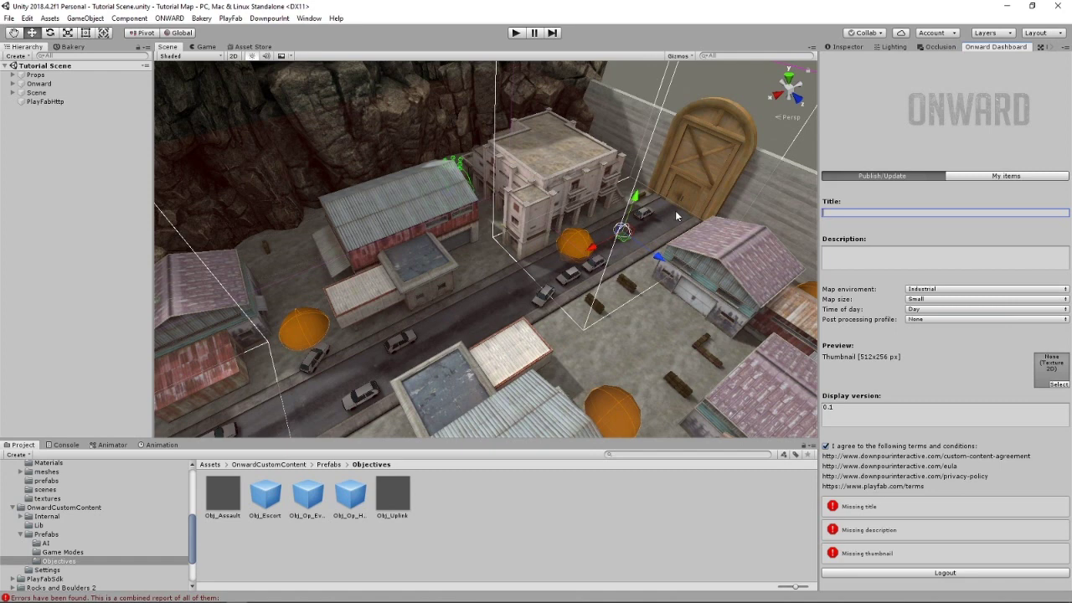
text(Hatchback)
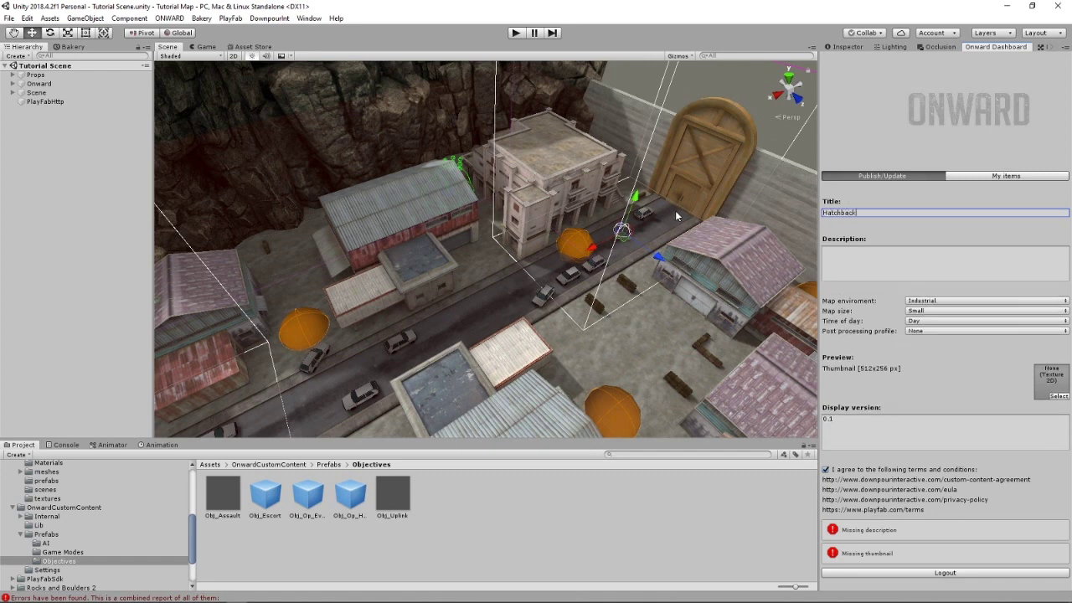
click(905, 258)
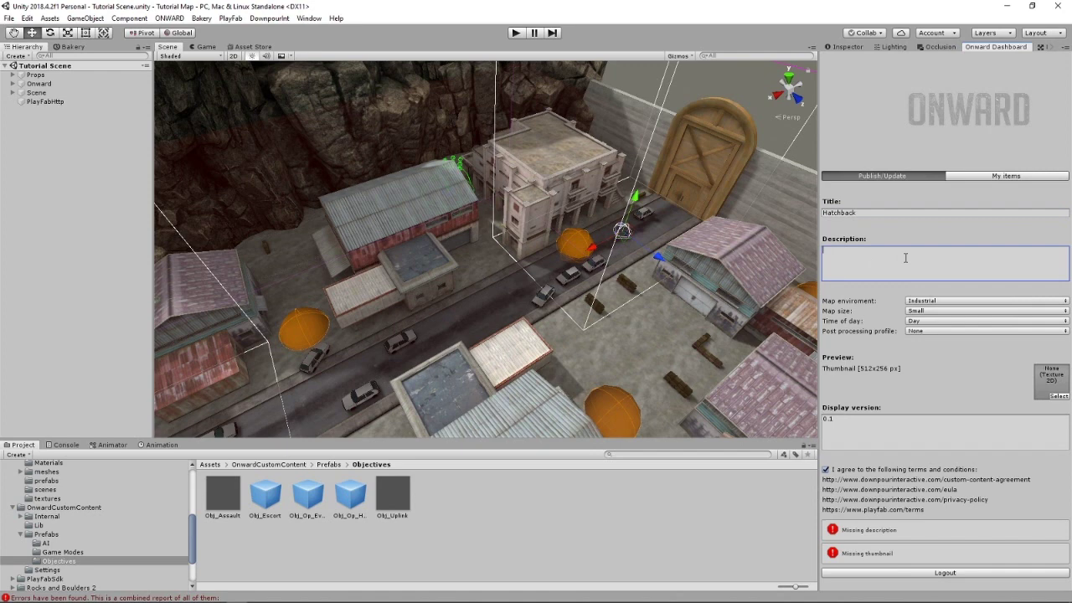
text(VO)
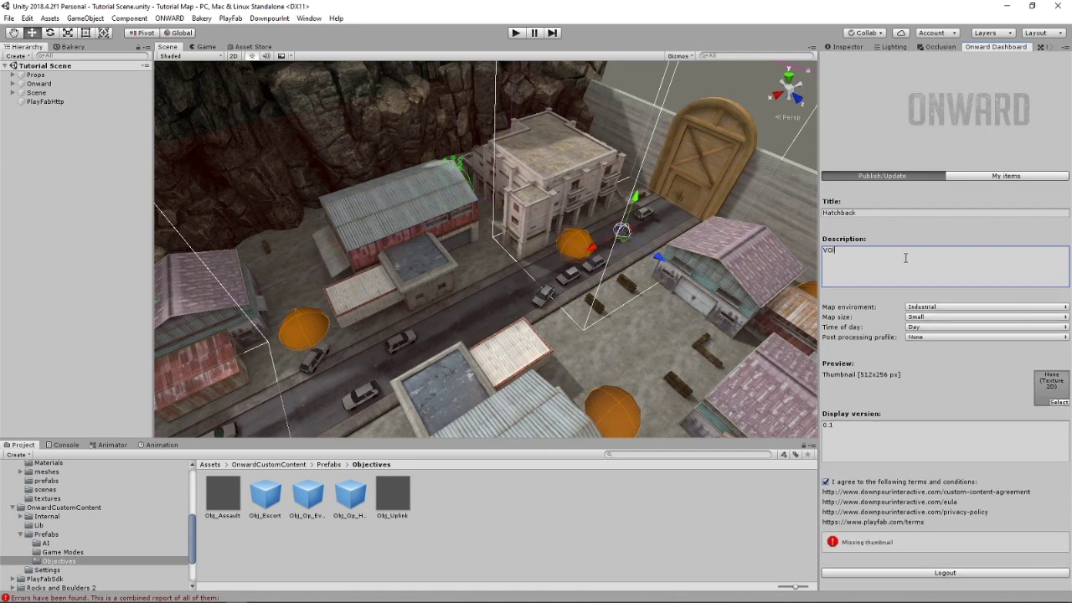
text(LK fights)
text(MARSOC for Hatchbacks.)
Step: Move the Main Camera to the street end near the wooden gate and rotate it to look down the street
right_drag(558, 294, 494, 286)
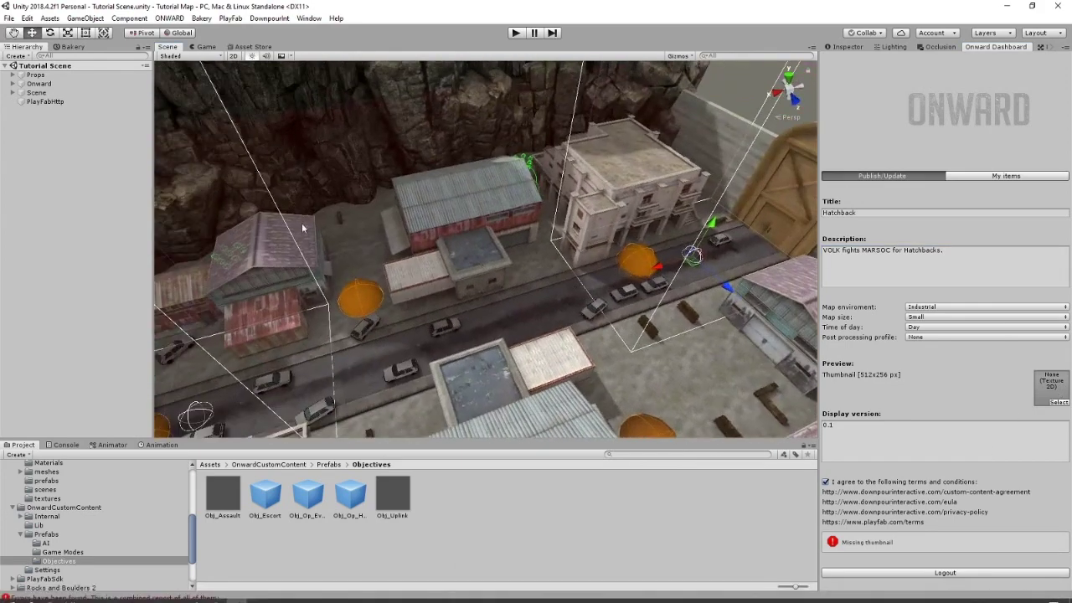
click(13, 92)
click(55, 101)
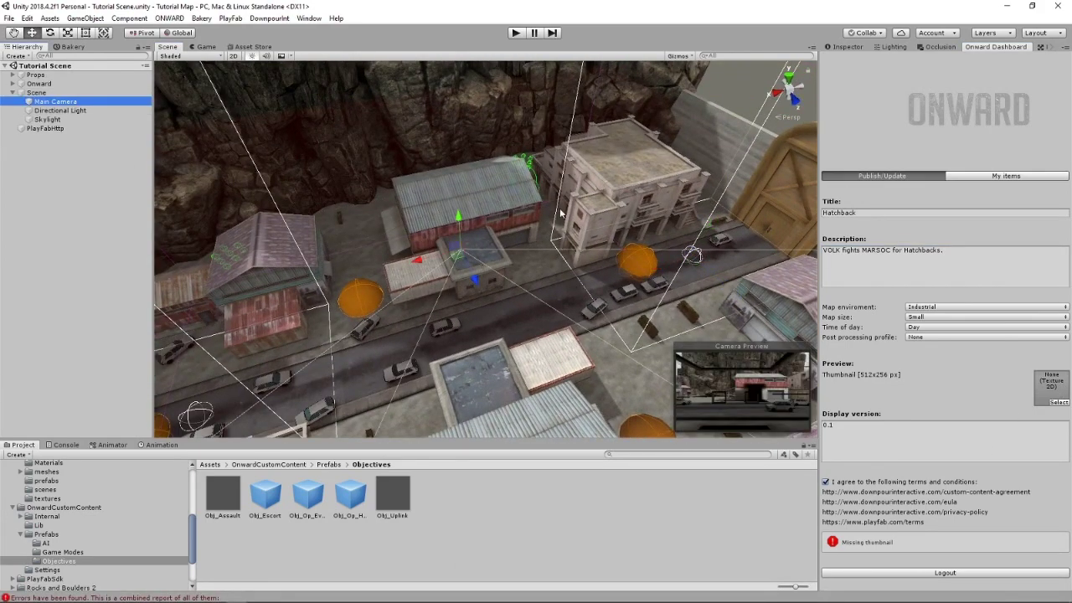
right_drag(559, 215, 509, 247)
drag(507, 275, 341, 275)
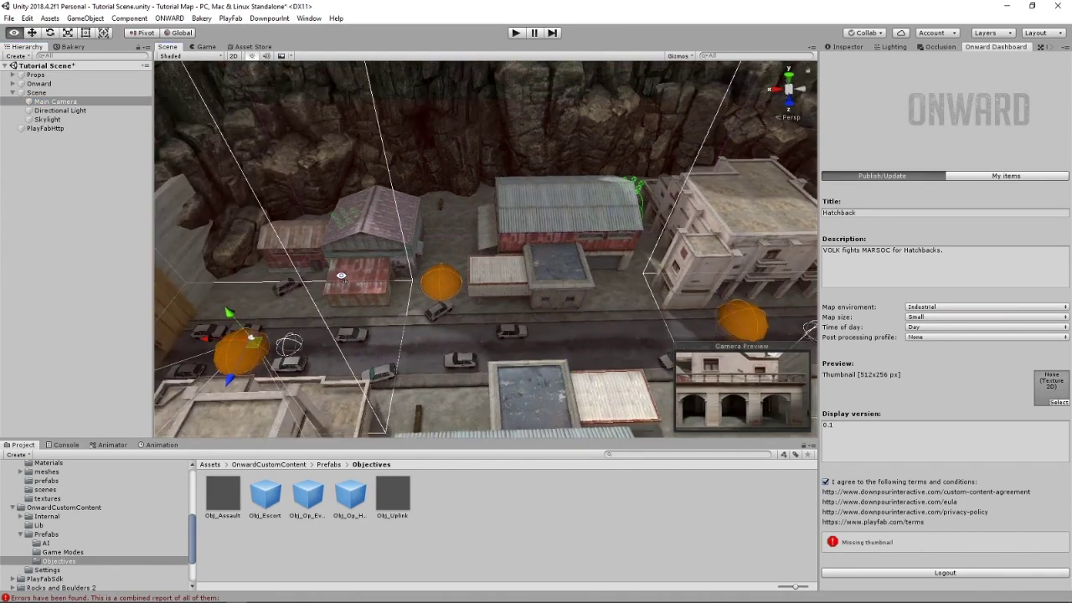
right_drag(340, 276, 276, 272)
drag(403, 293, 500, 243)
key(e)
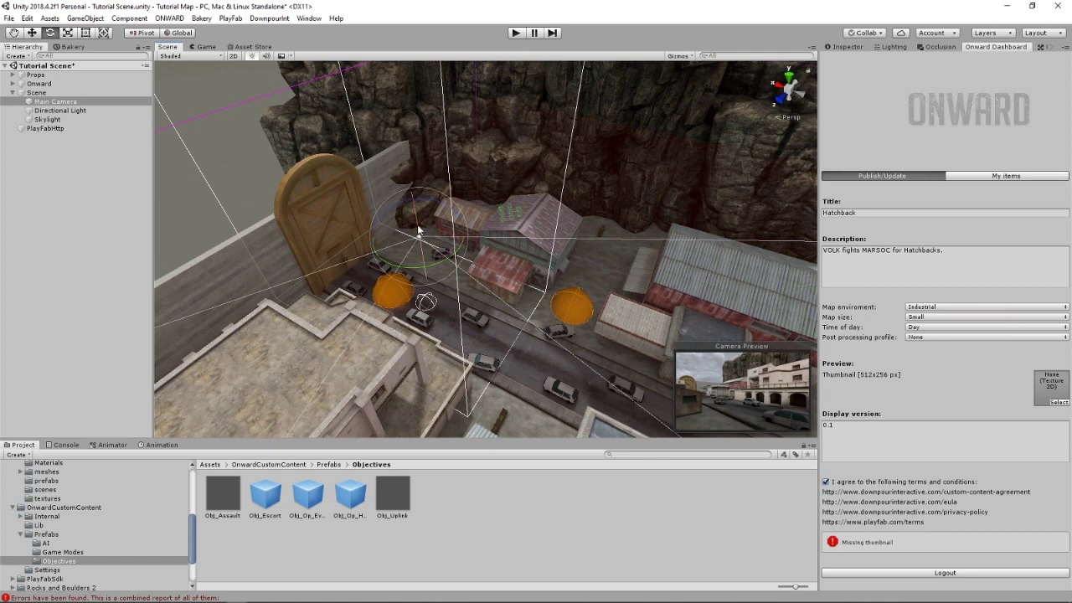
drag(418, 230, 460, 272)
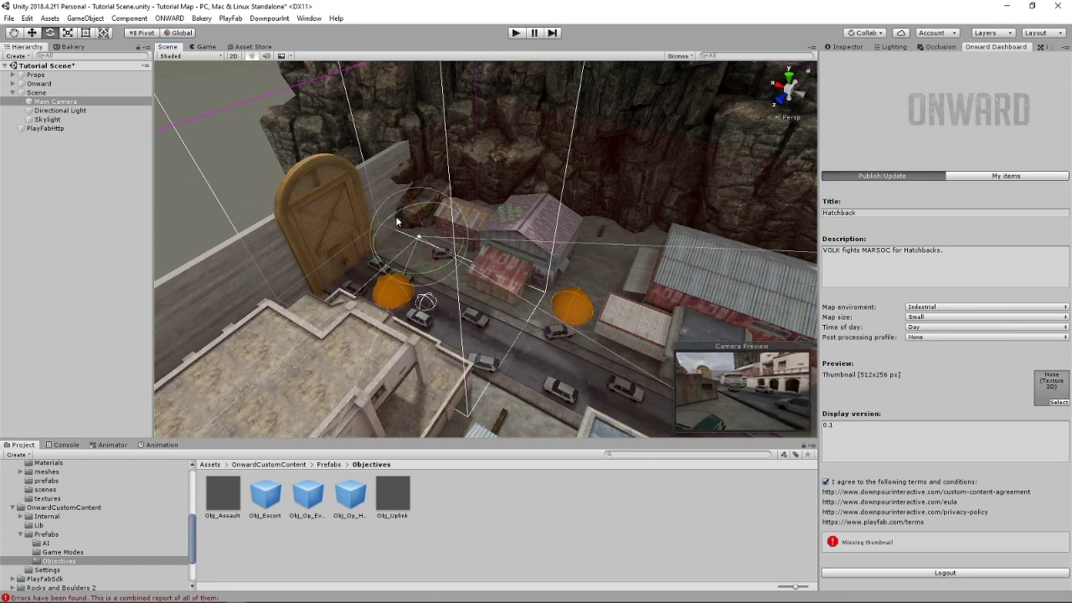
Step: Run the scene with SteamVR minimized and frame the game view on the street, the red sheds and the parked hatchback
click(514, 32)
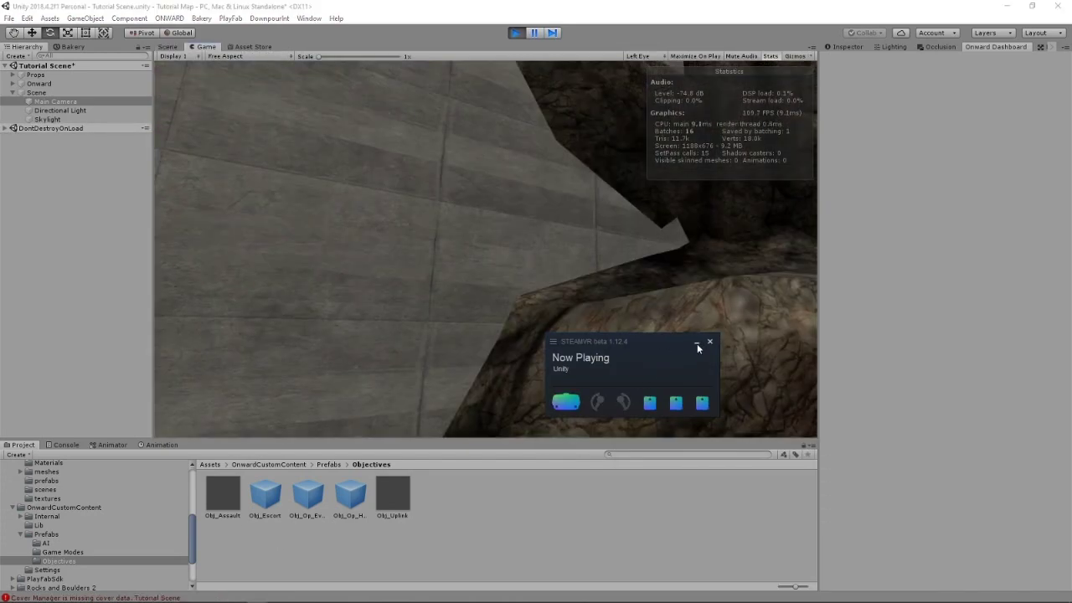
click(696, 344)
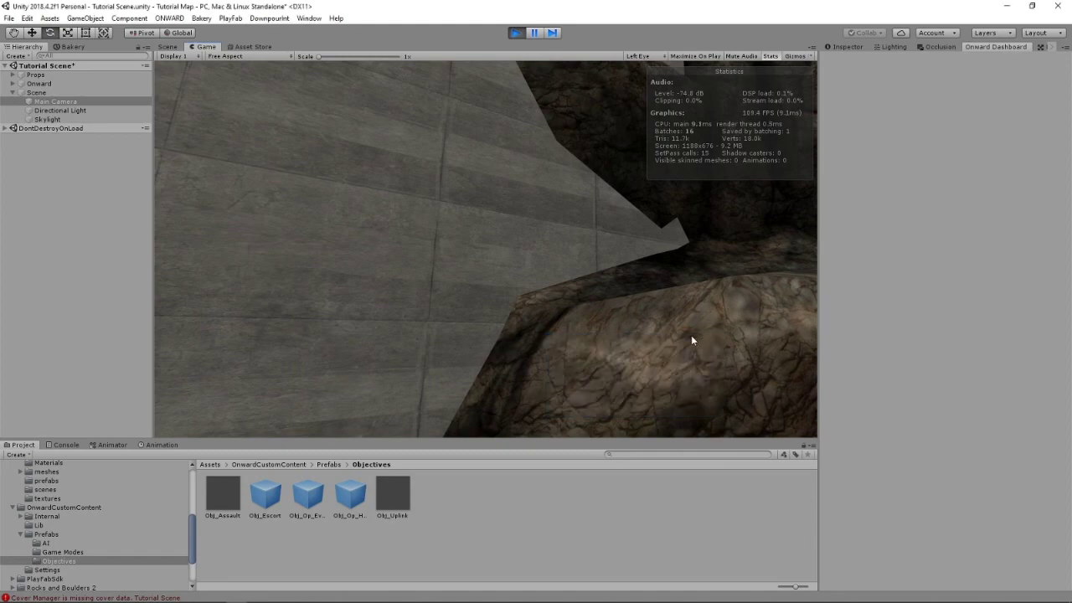
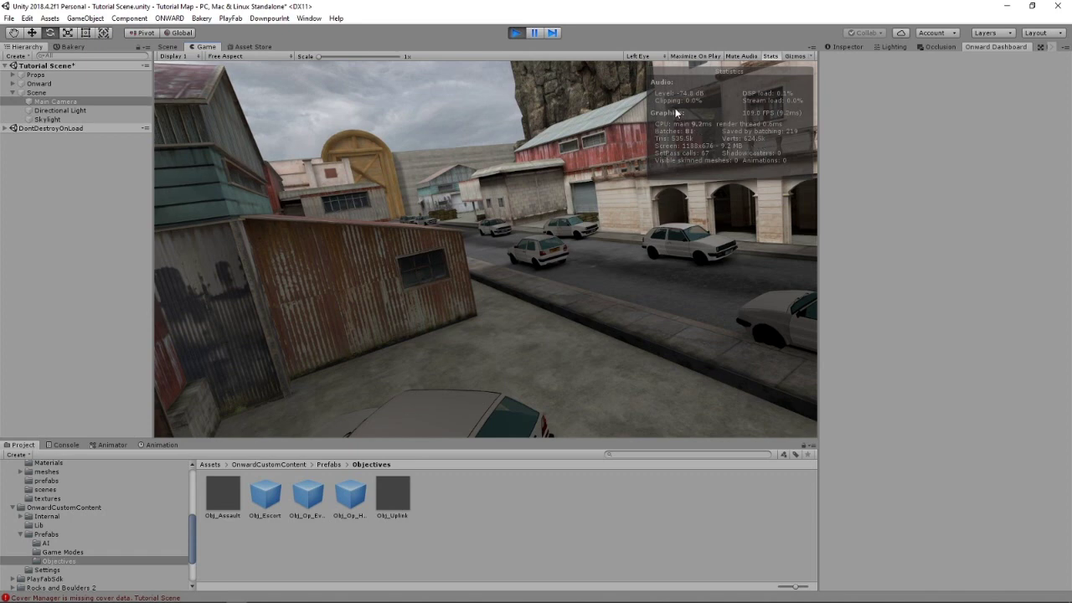
key(a)
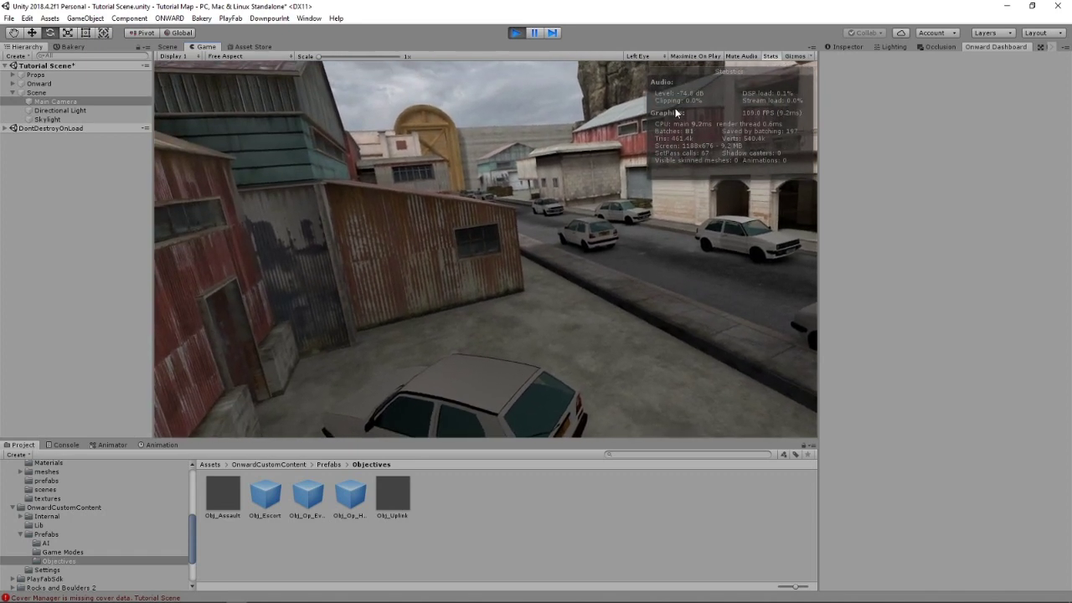
key(w)
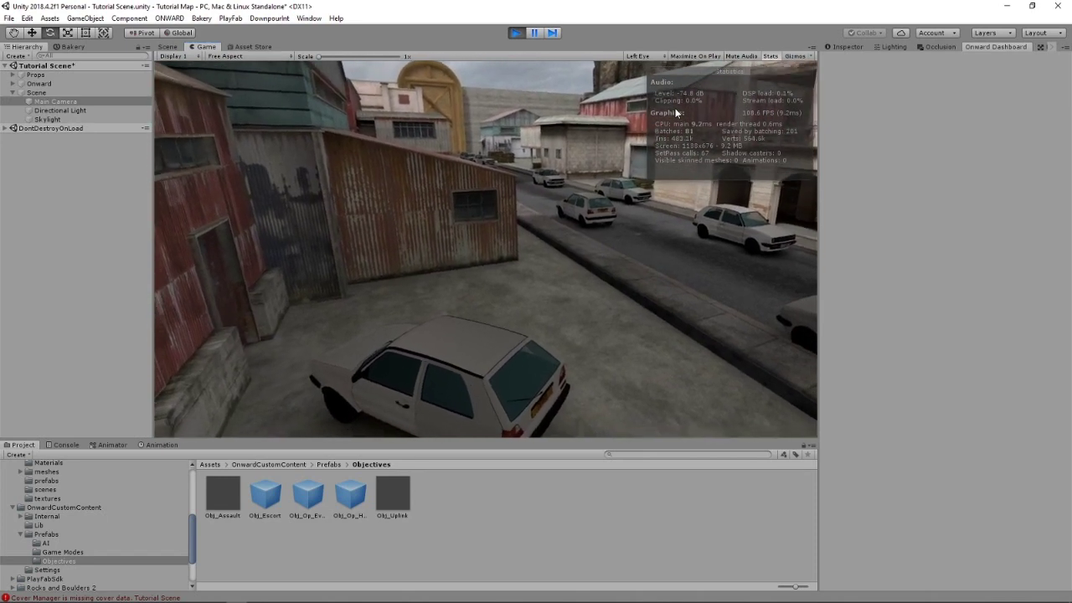
key(a)
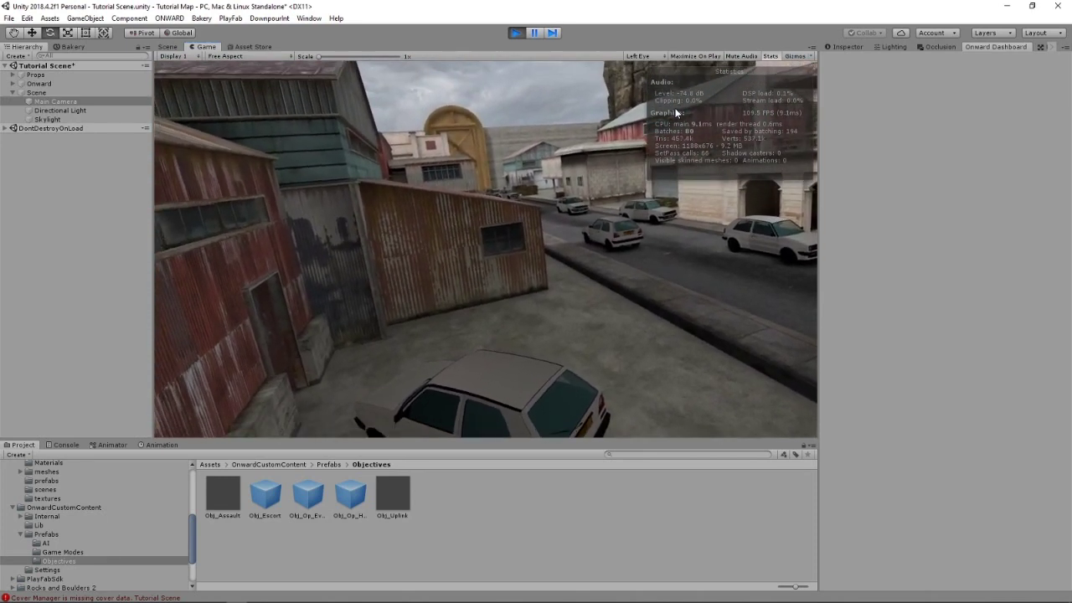
key(a)
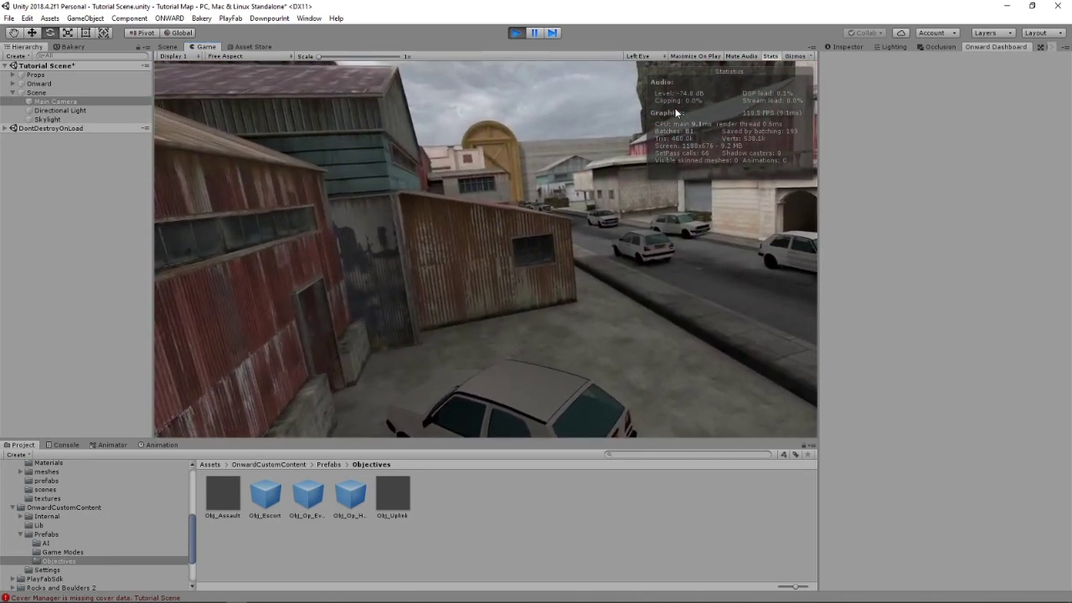
key(a)
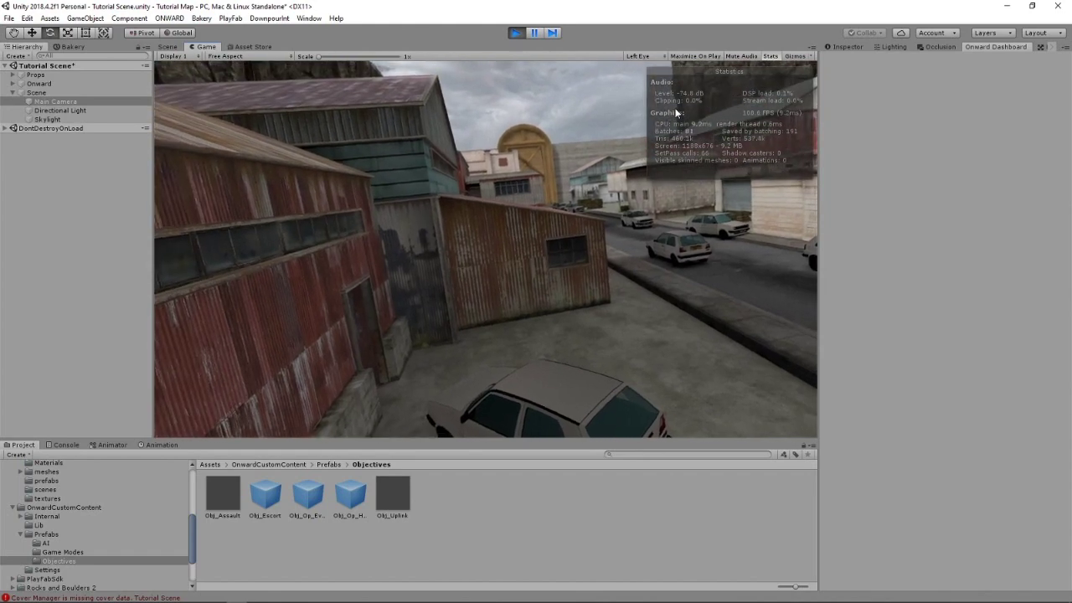
key(d)
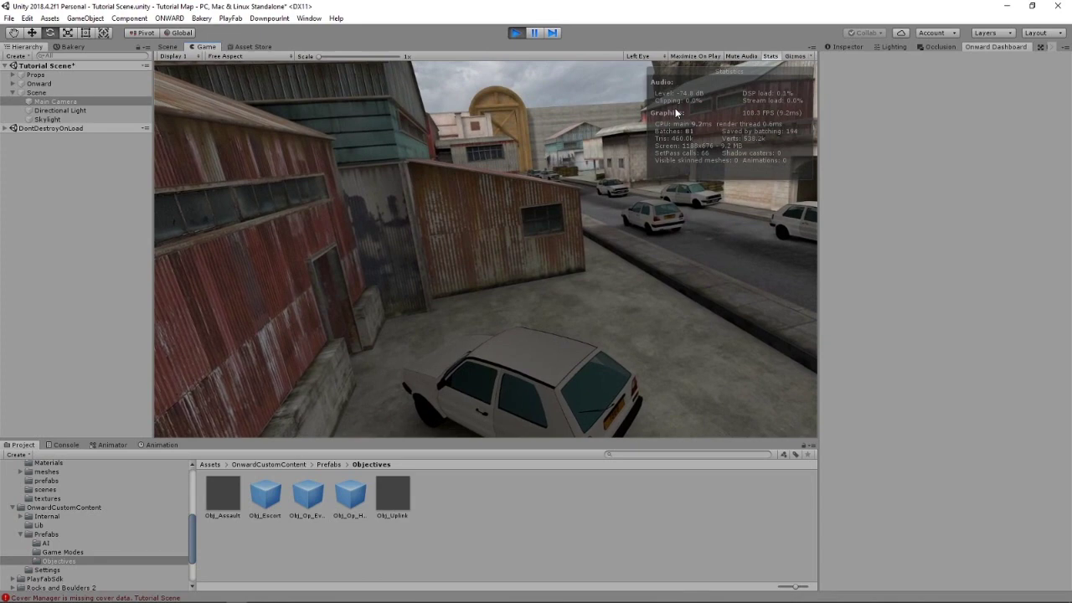
key(d)
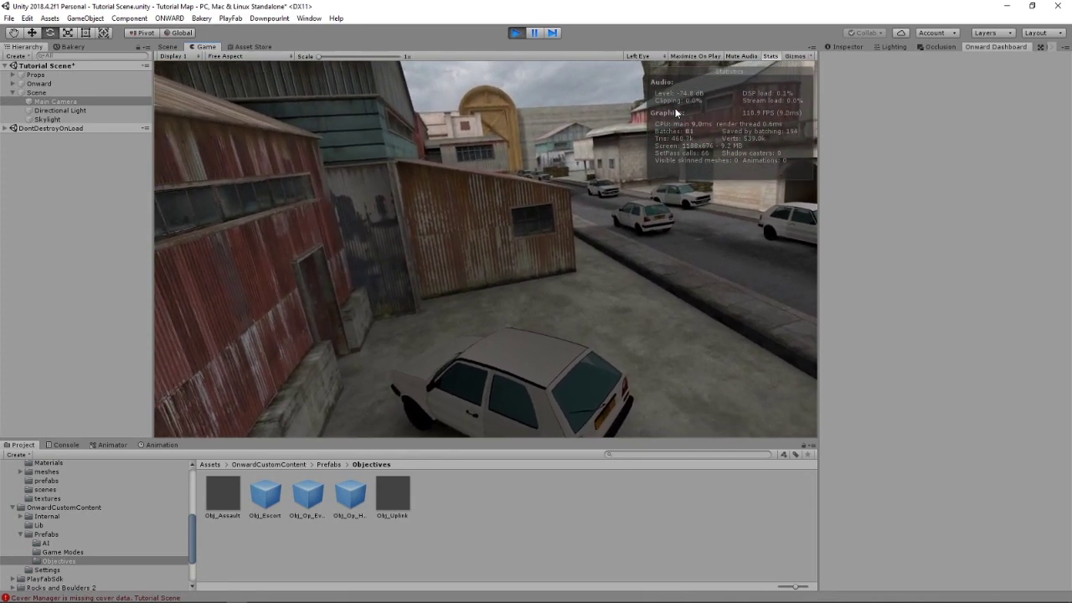
Step: Hide the statistics overlay and capture the whole game view with the Snipping Tool
click(770, 56)
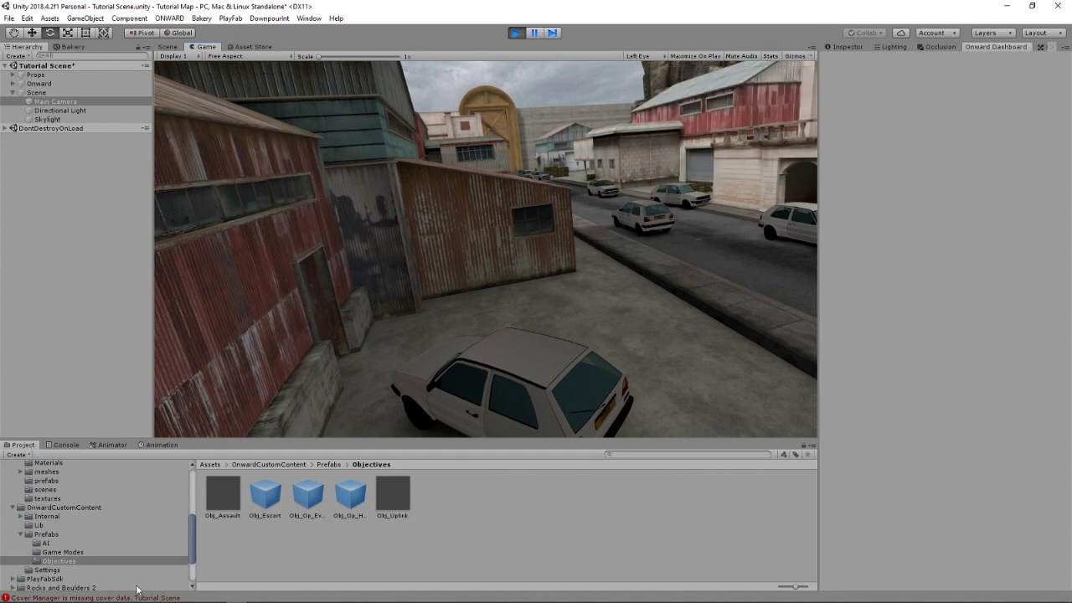
key(super)
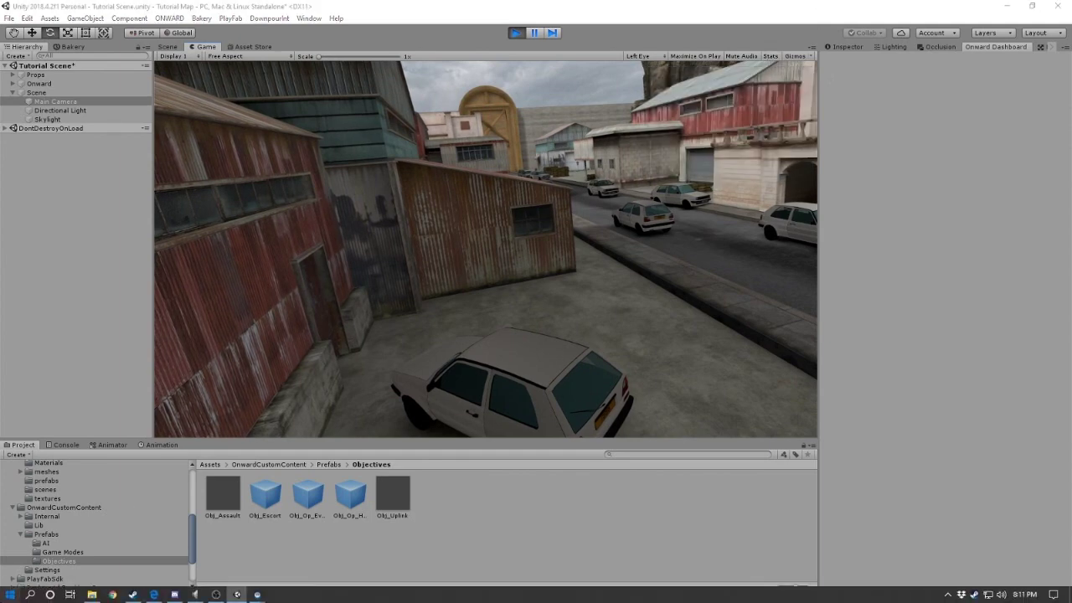
key(super)
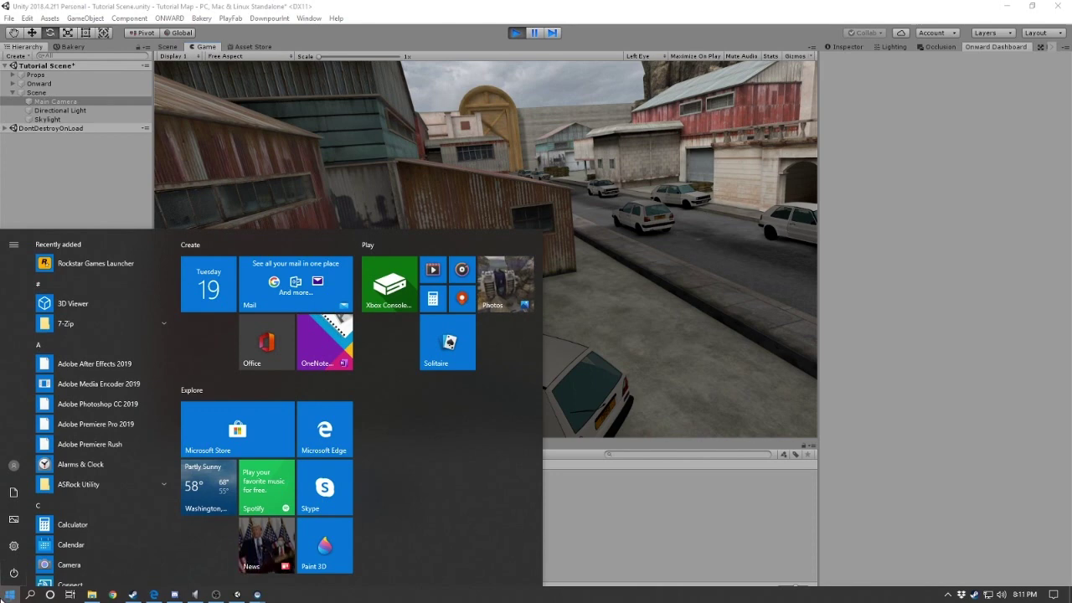
text(snip)
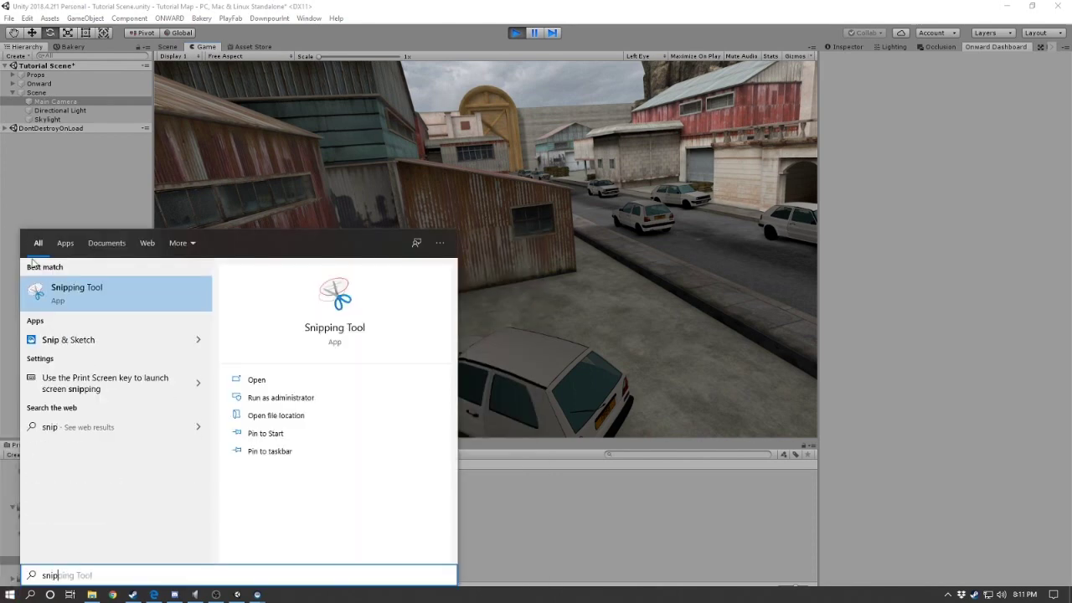
click(50, 289)
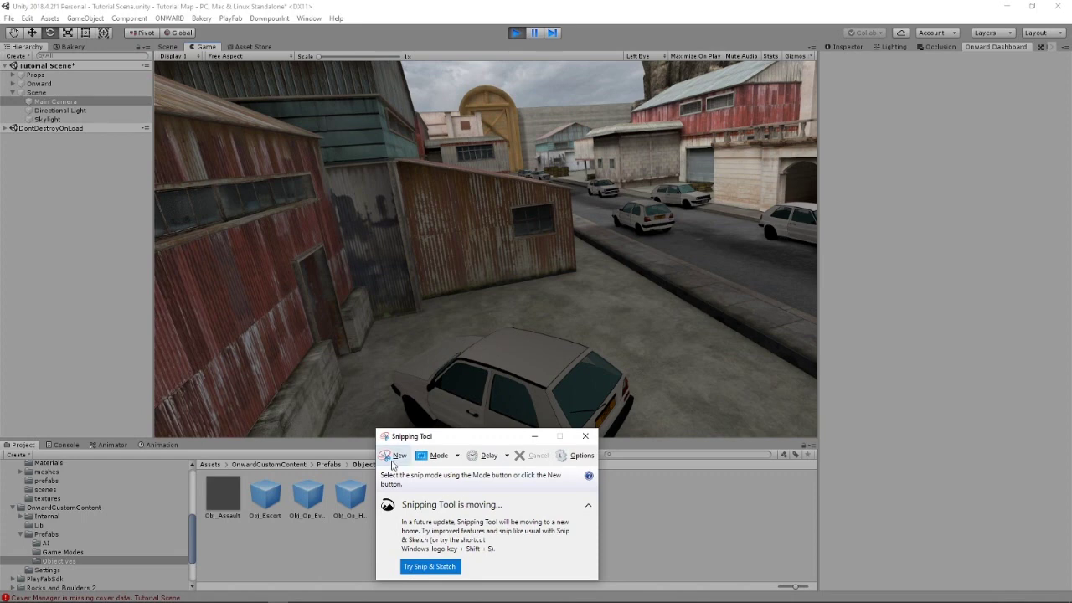
click(393, 456)
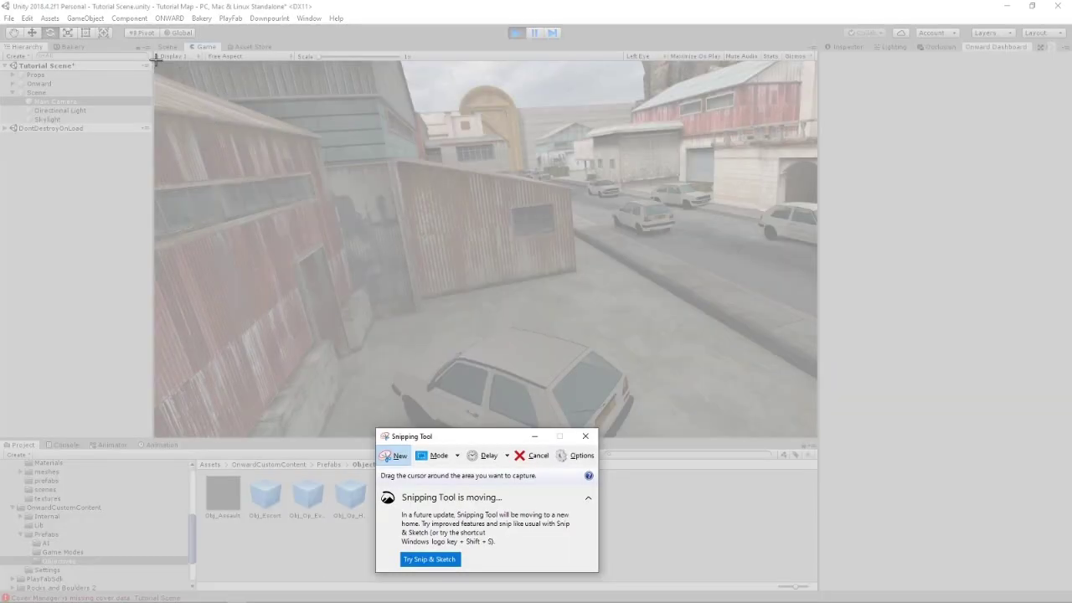
drag(156, 60, 815, 432)
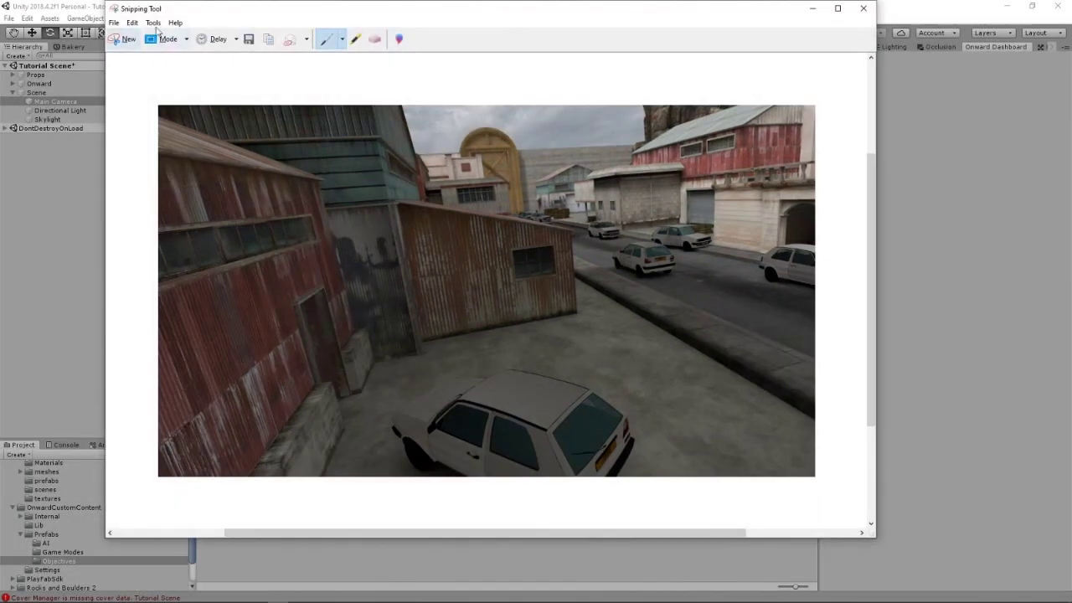
Step: Save the capture as a JPEG named "Hatchback - Pic" in the Pictures folder
click(114, 22)
click(134, 53)
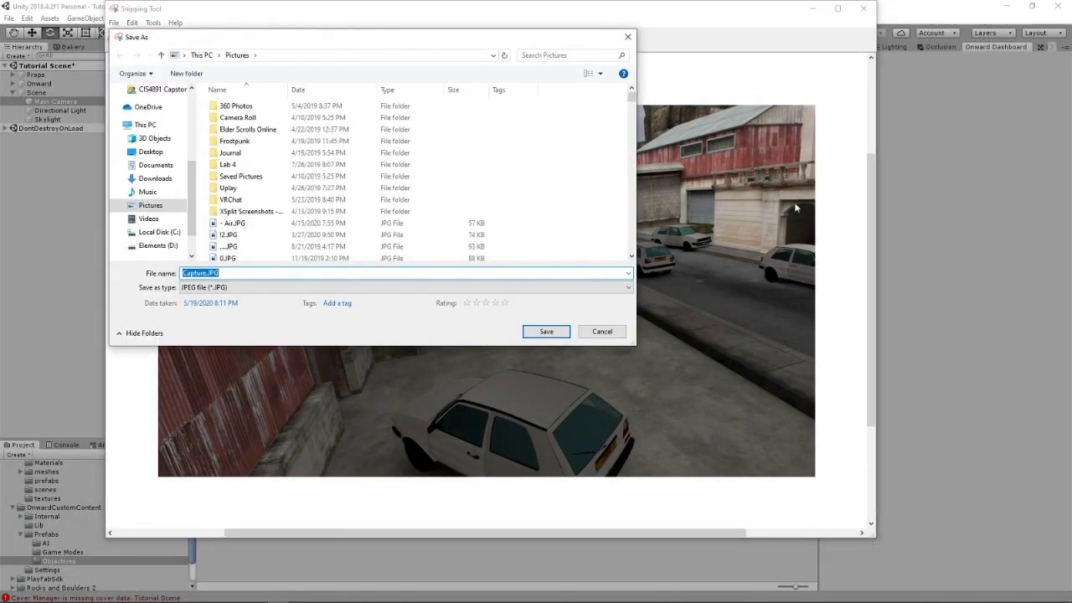
text(Hatchback - Pic)
click(543, 332)
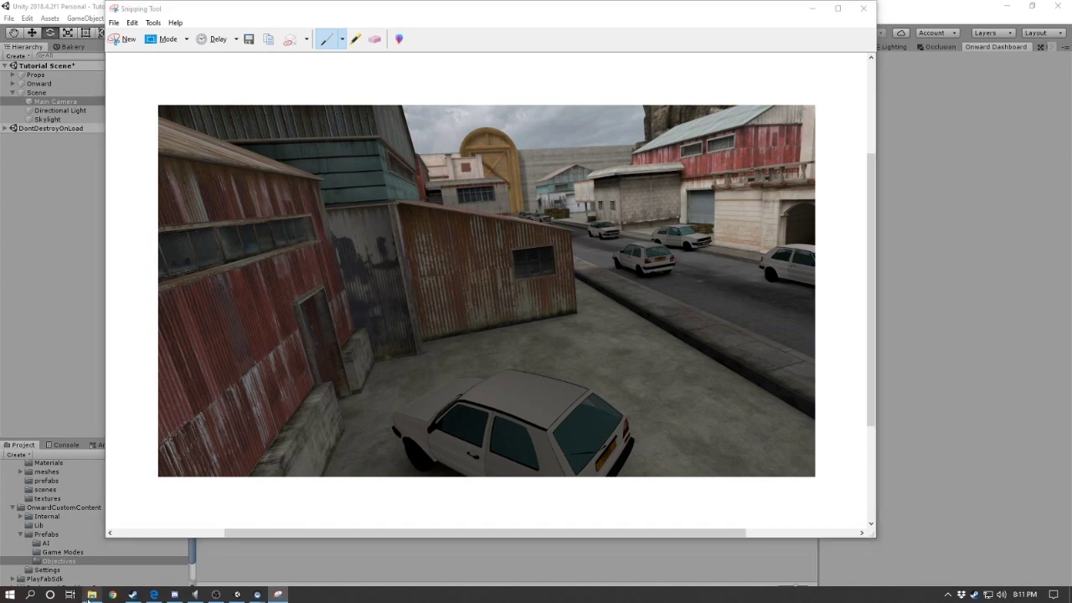
Step: Open Hatchback - Pic.JPG from the Pictures folder in Paint 3D
click(92, 594)
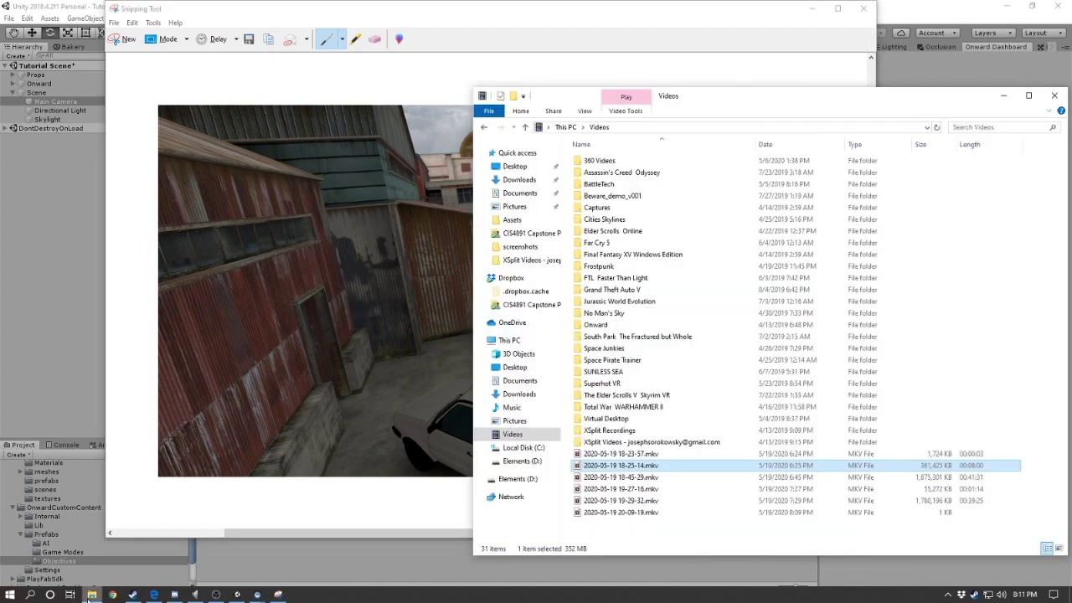
click(514, 206)
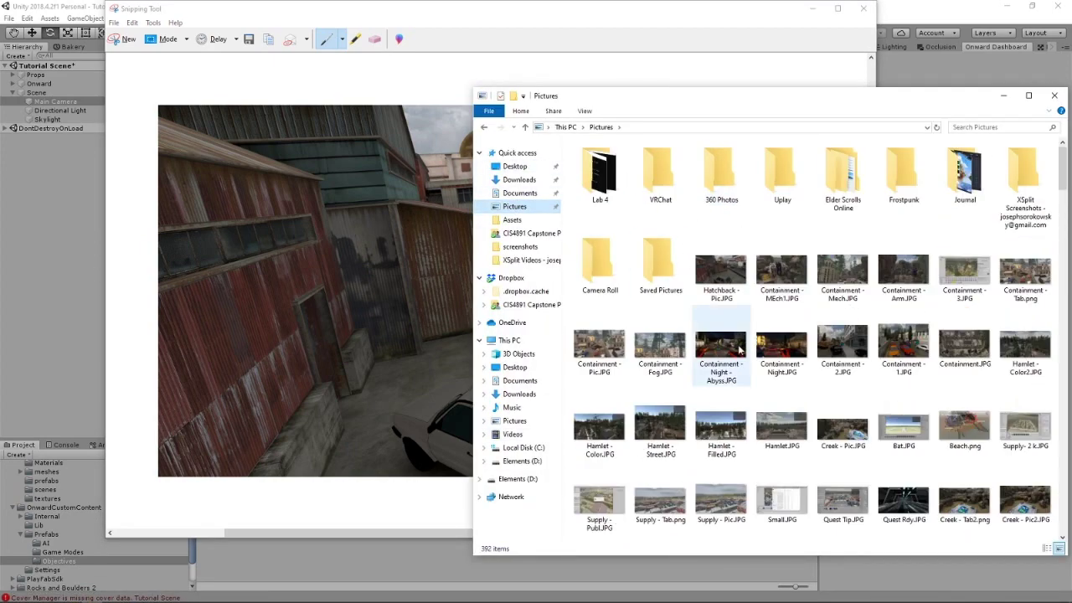
right_click(726, 243)
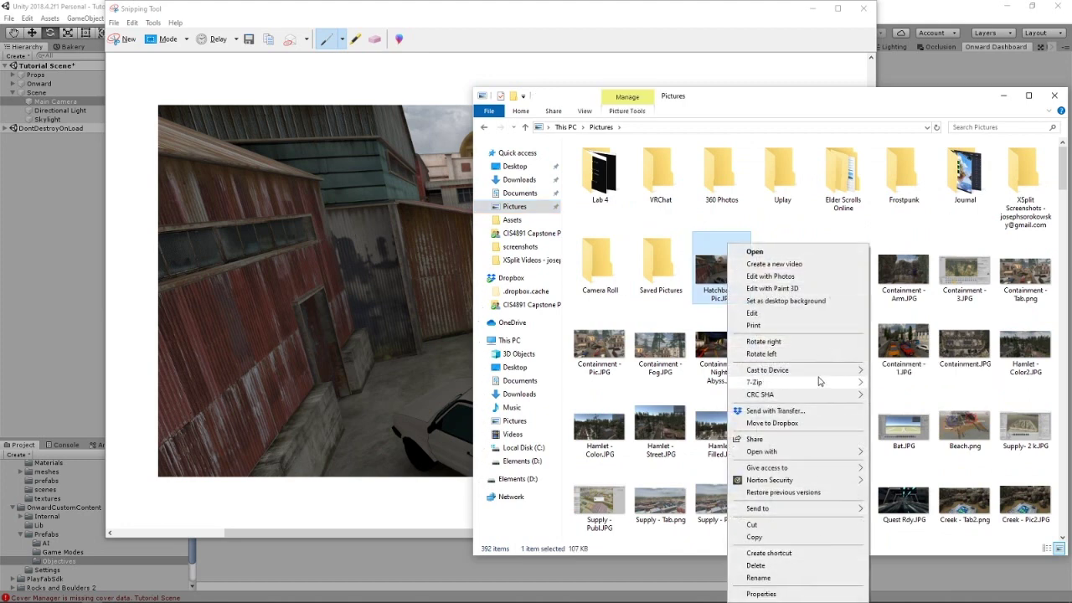
click(792, 288)
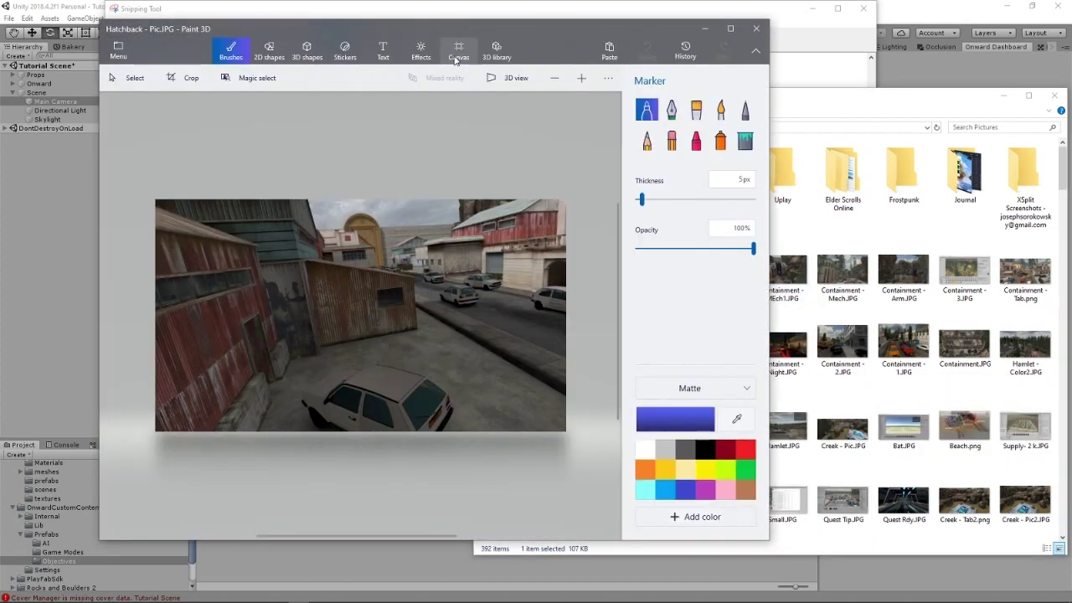
Step: Resize the canvas together with the image to 512 px wide and 256 px high
click(458, 50)
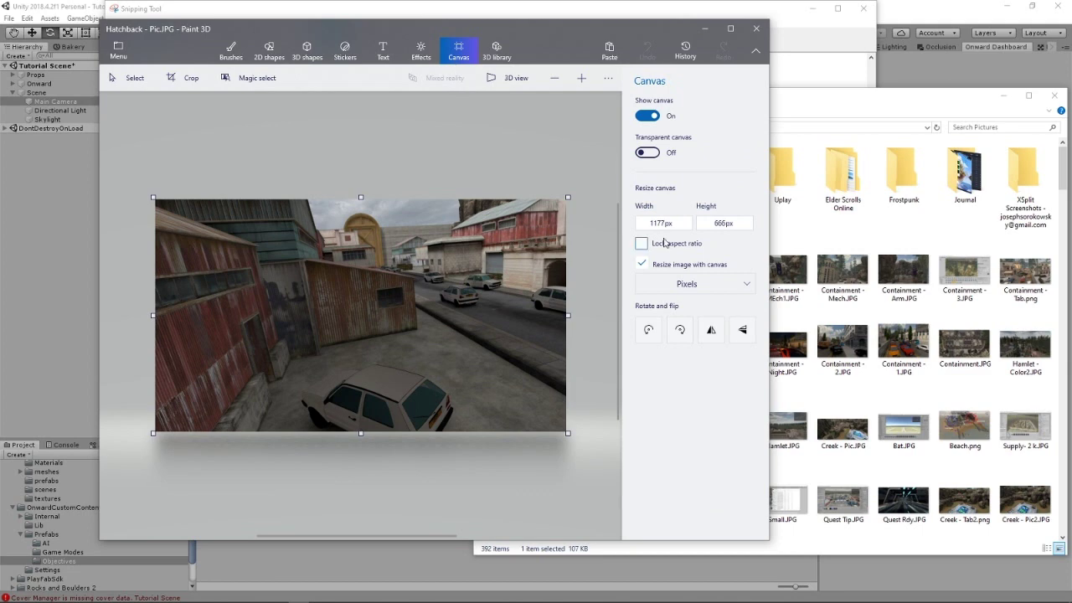
click(656, 223)
double_click(656, 222)
text(512)
click(718, 223)
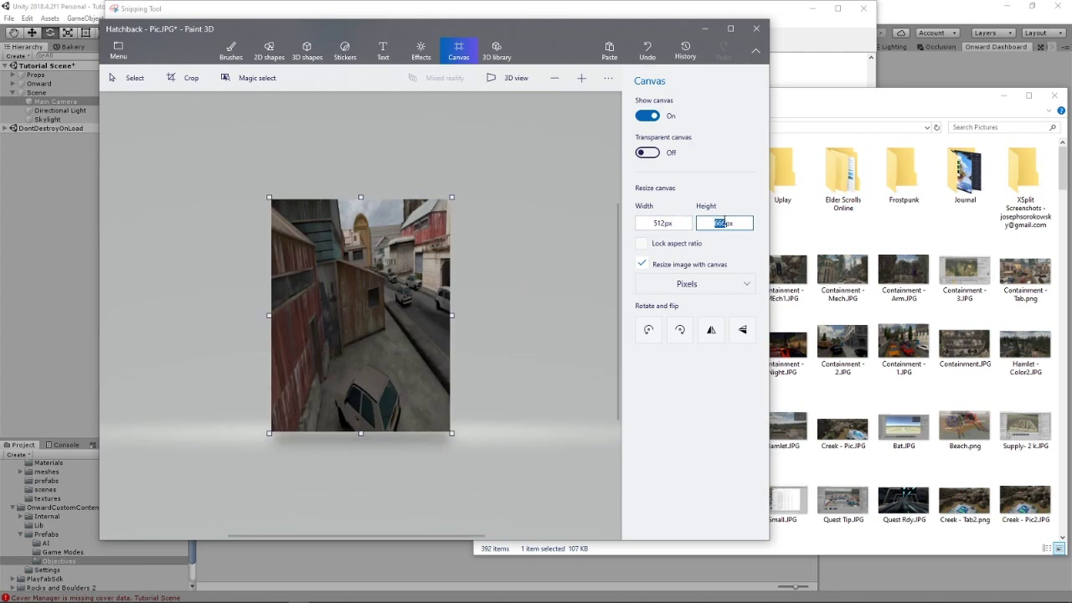
text(3)
text(56)
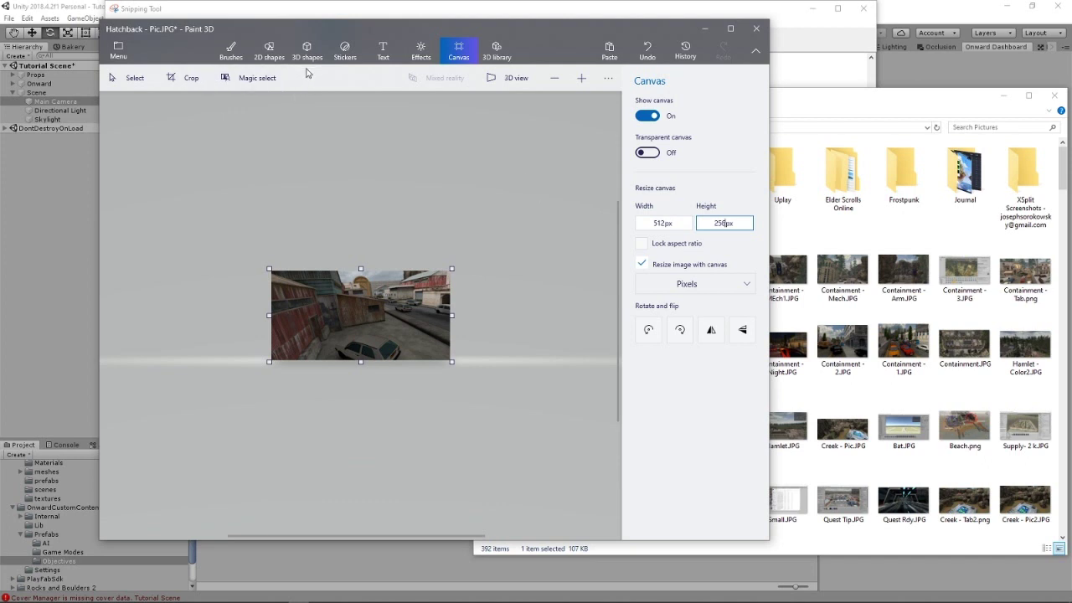
Step: Save the resized picture as a PNG image copy named "Hatchback - Tab" in the Pictures folder
click(119, 54)
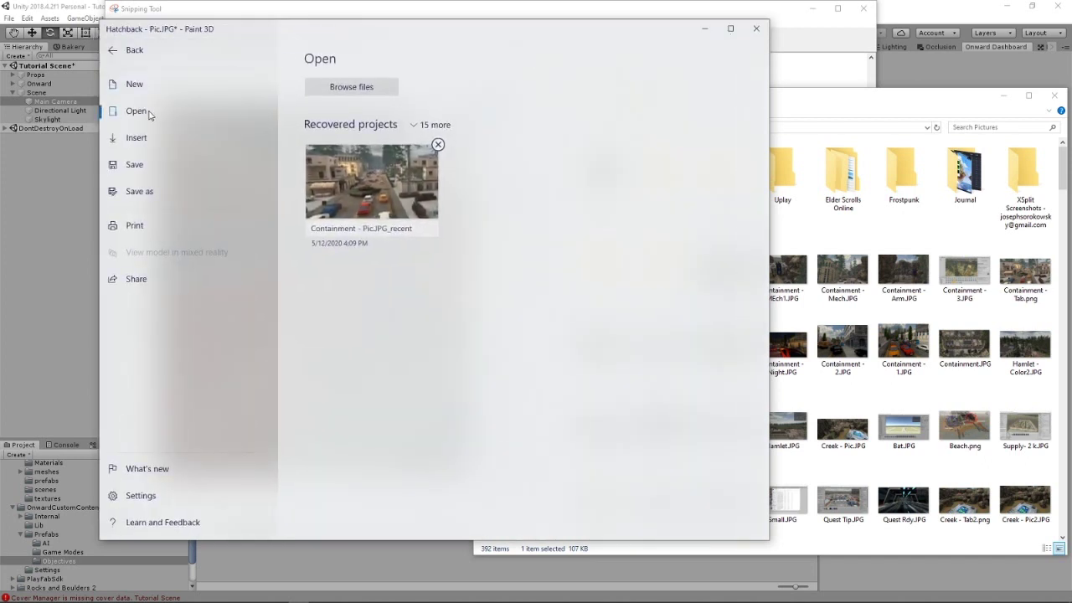
click(166, 194)
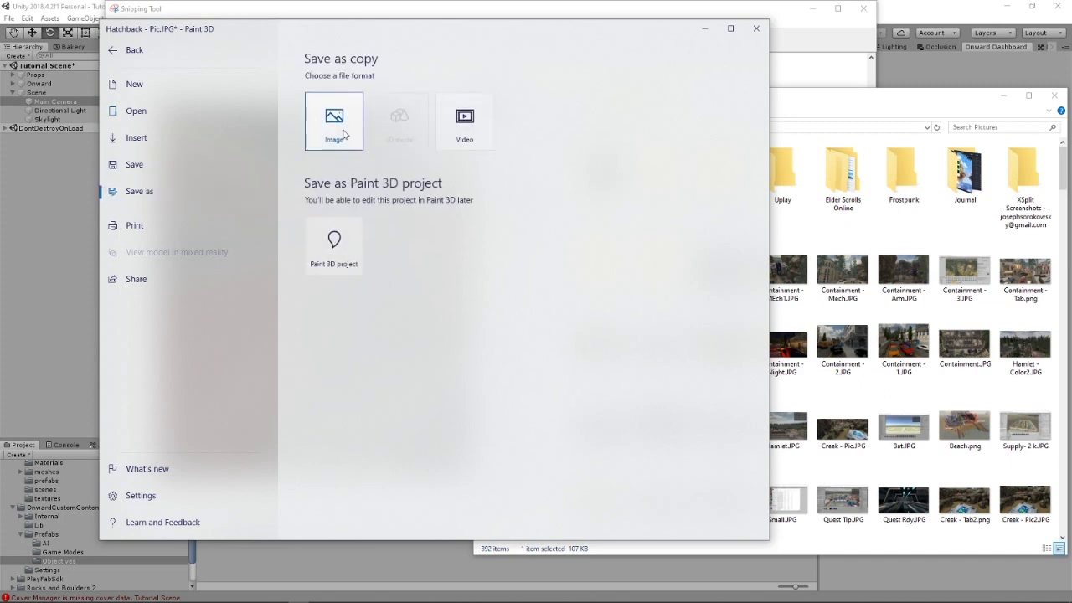
click(334, 121)
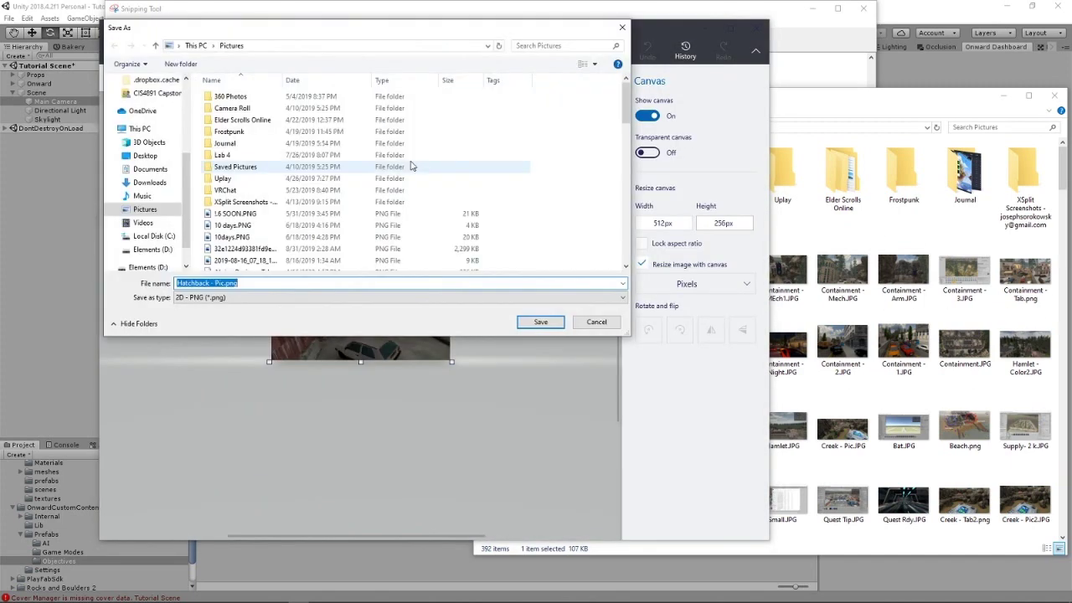
click(221, 283)
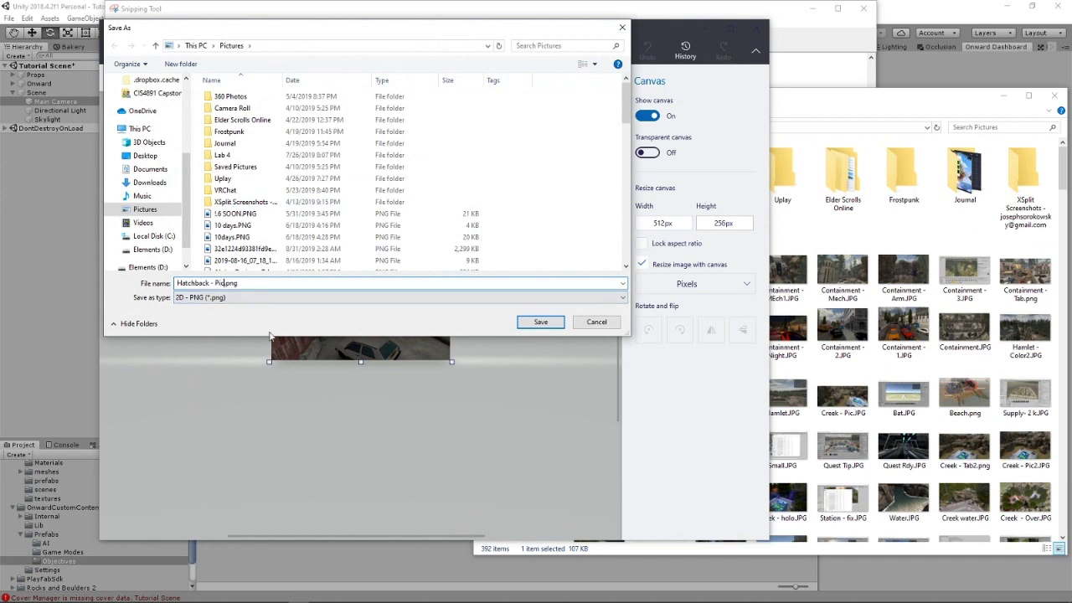
key(BackSpace)
key(BackSpace)
key(BackSpace)
text(Tab)
click(526, 327)
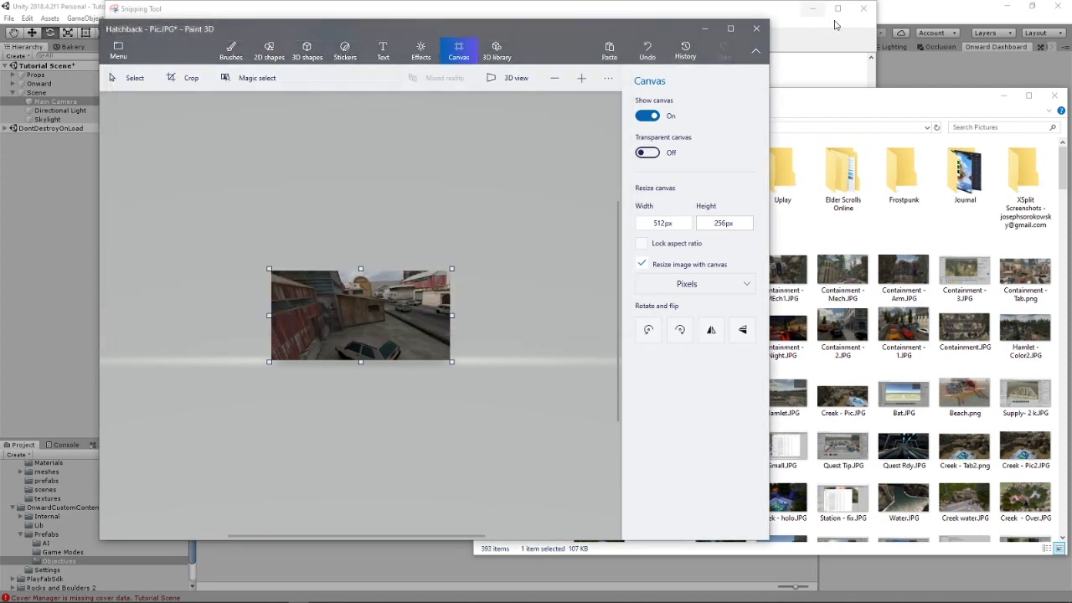
Step: Switch back to Unity and stop Play mode
click(906, 15)
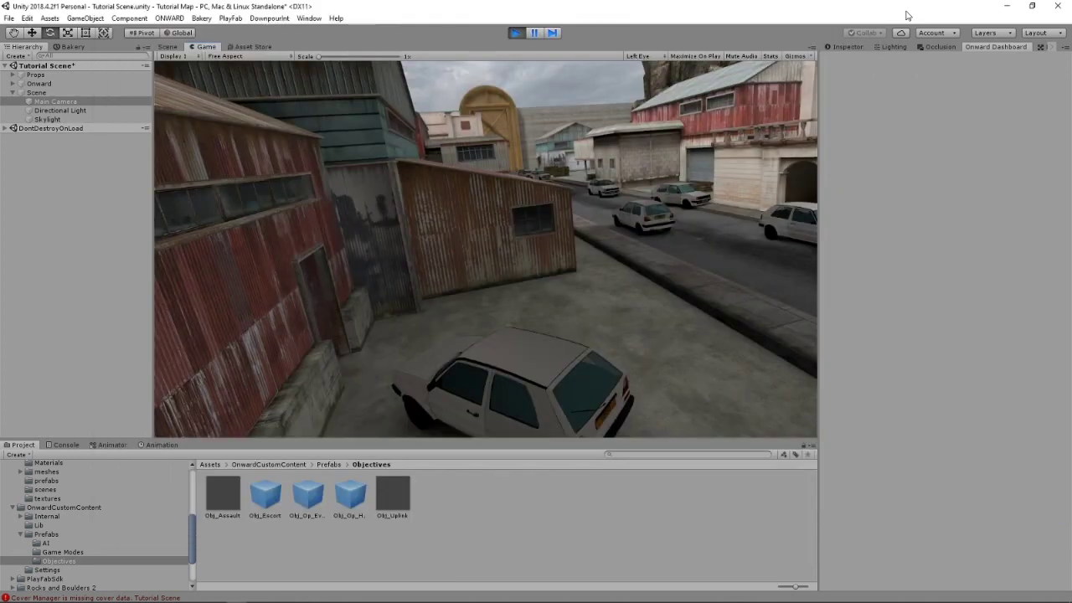
click(517, 33)
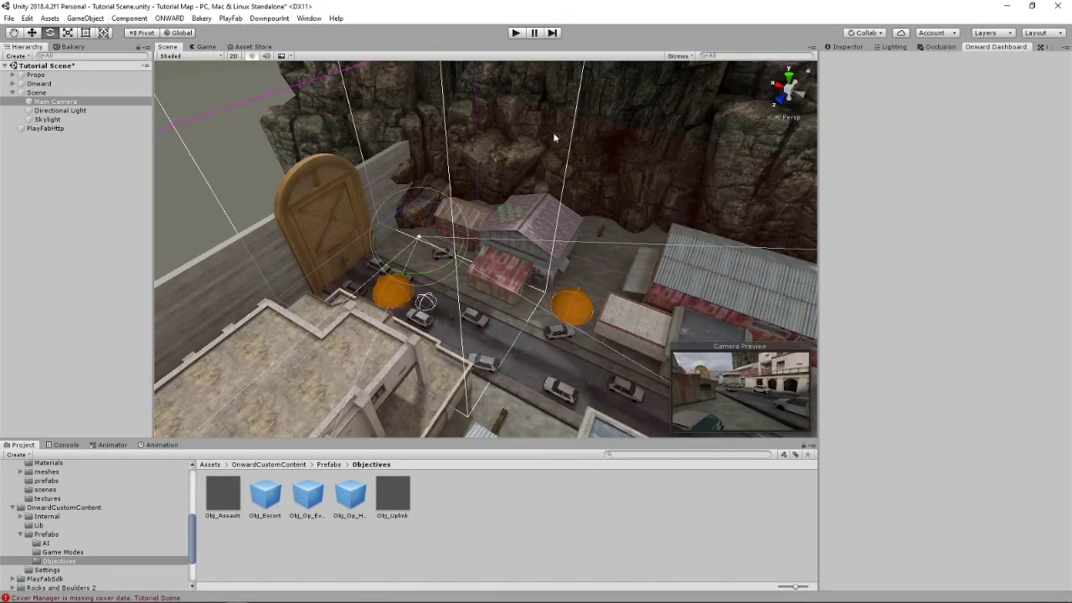
Step: Import Hatchback - Tab.png from the Pictures folder into the project as a new asset
click(130, 18)
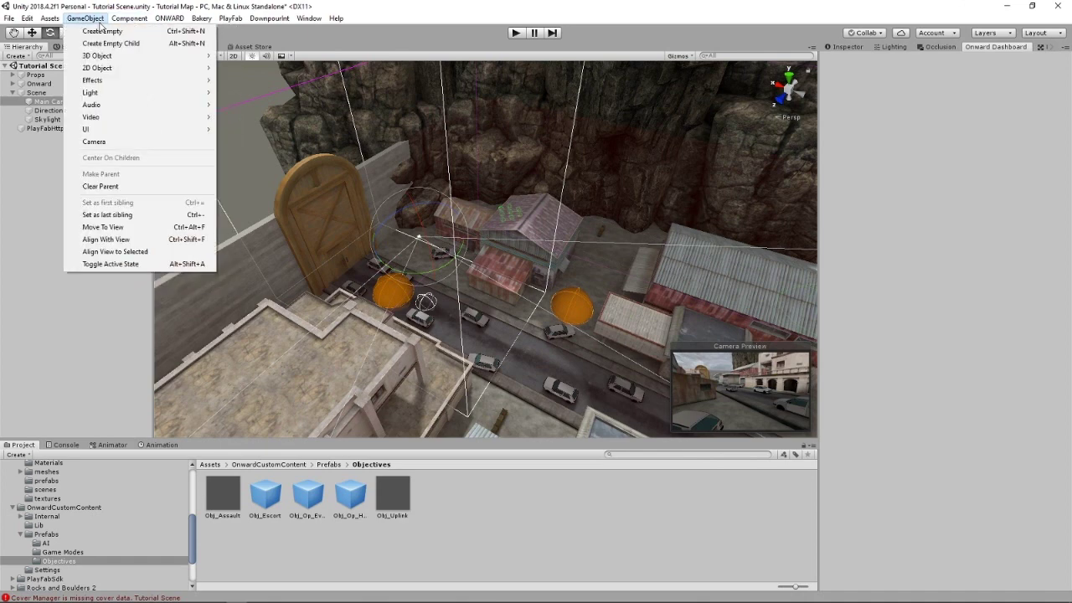
mouse_move(171, 20)
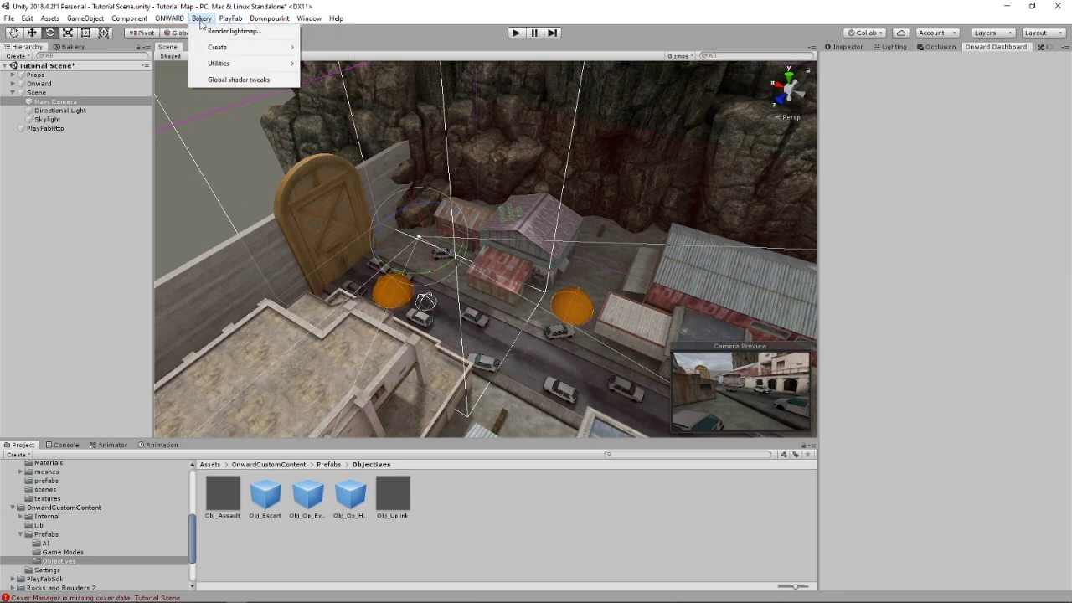
click(49, 18)
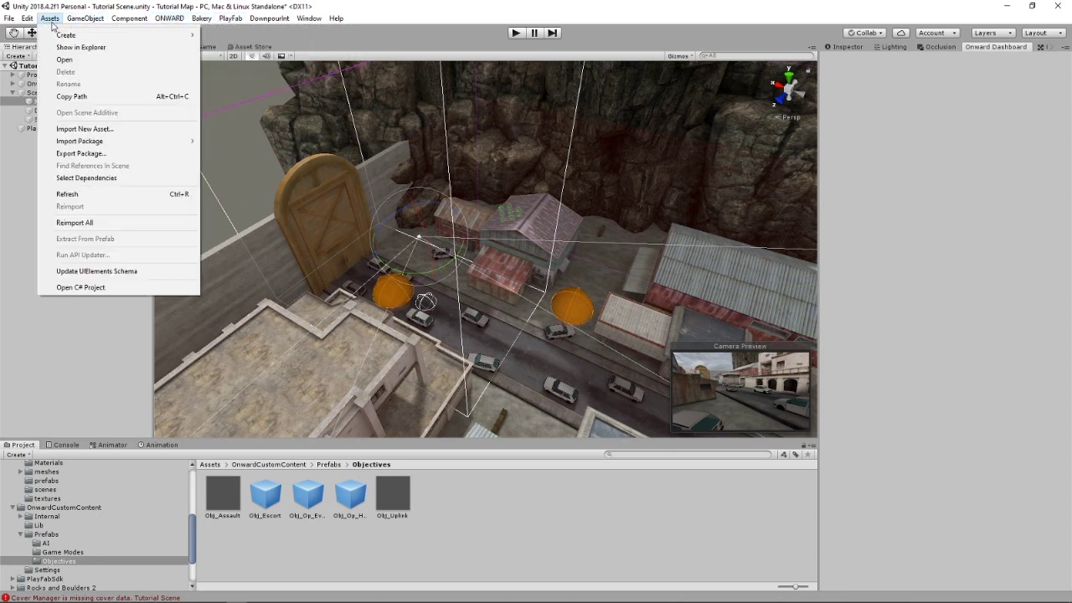
click(84, 129)
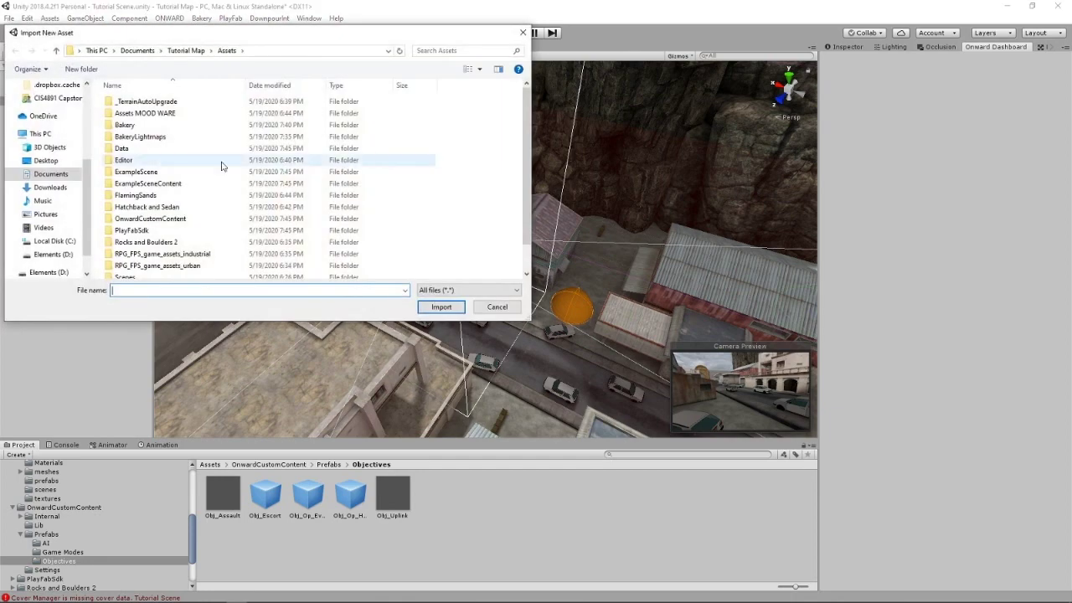
scroll(46, 126, up, 4)
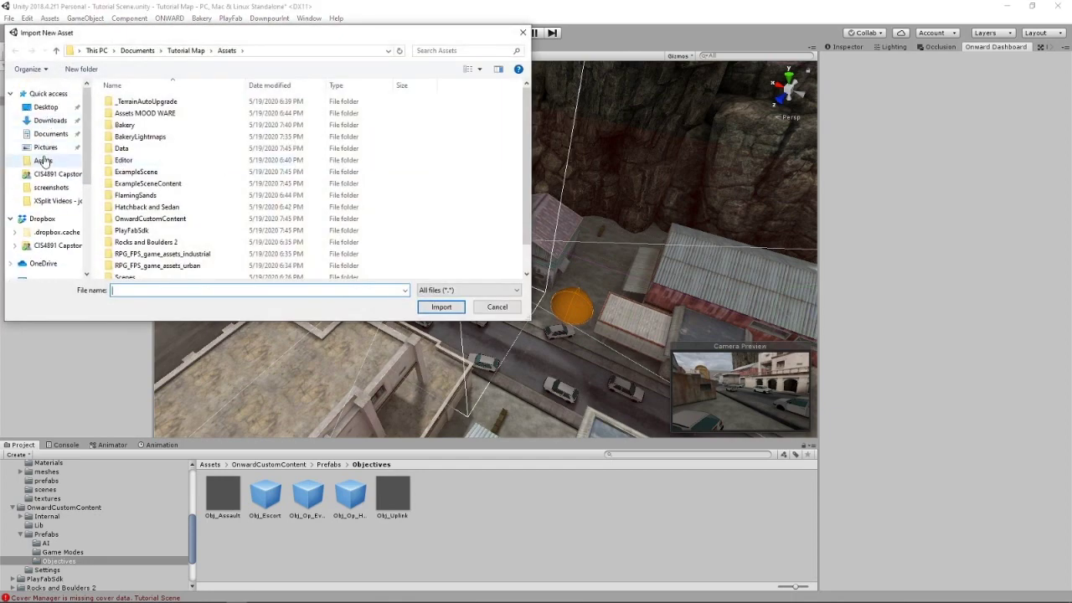
click(43, 147)
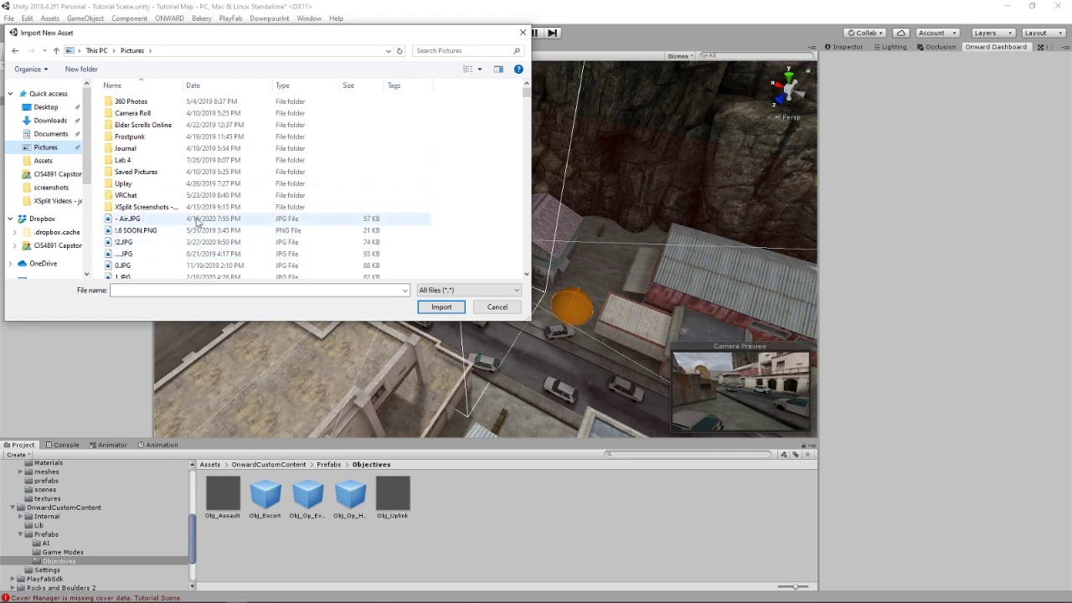
scroll(185, 197, down, 3)
scroll(183, 188, down, 15)
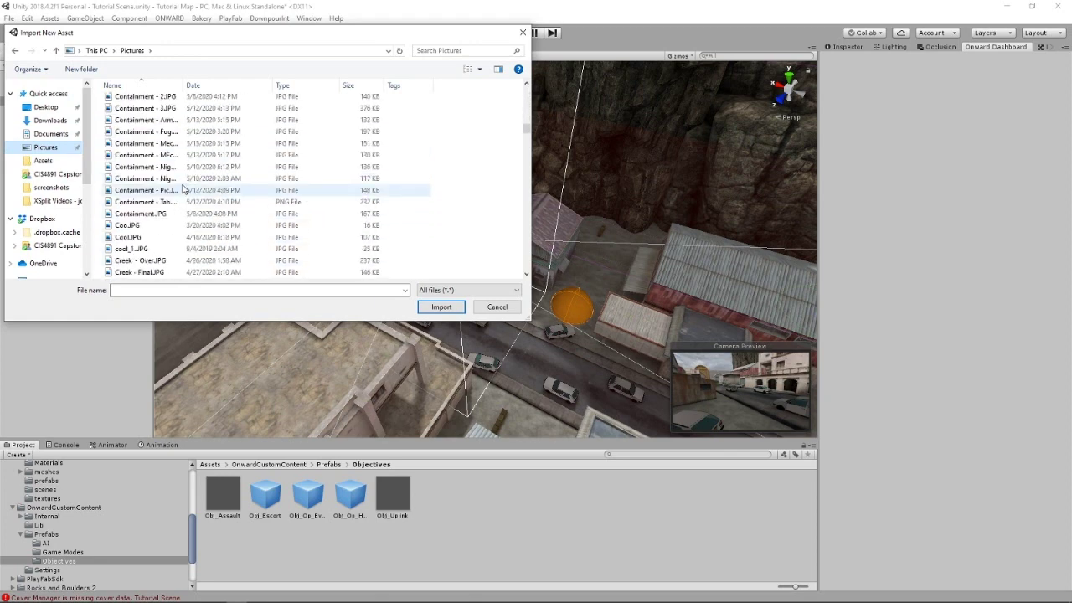
scroll(183, 189, down, 15)
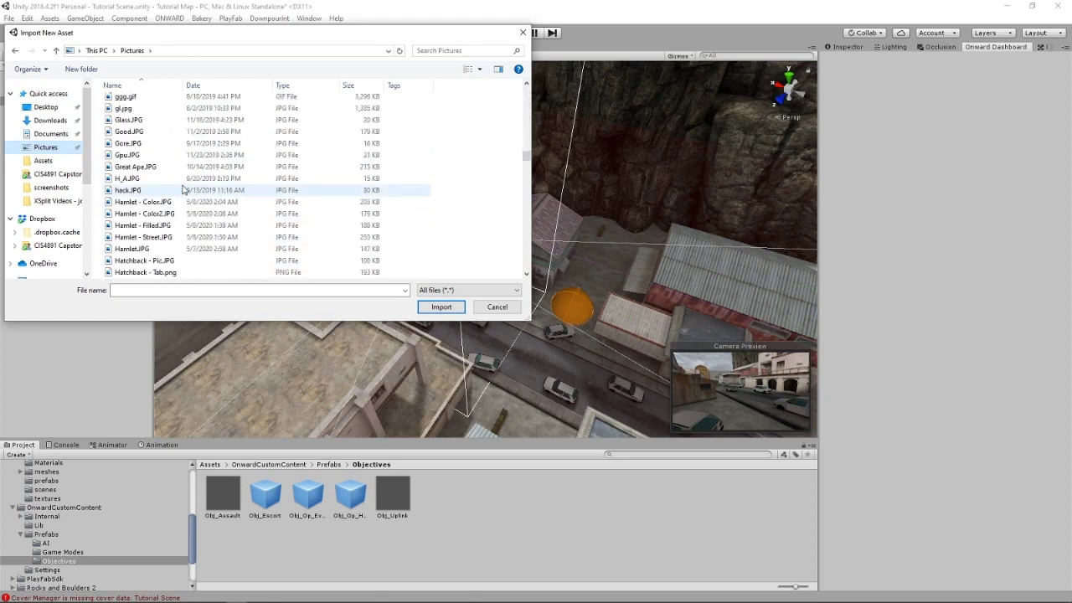
scroll(184, 176, up, 3)
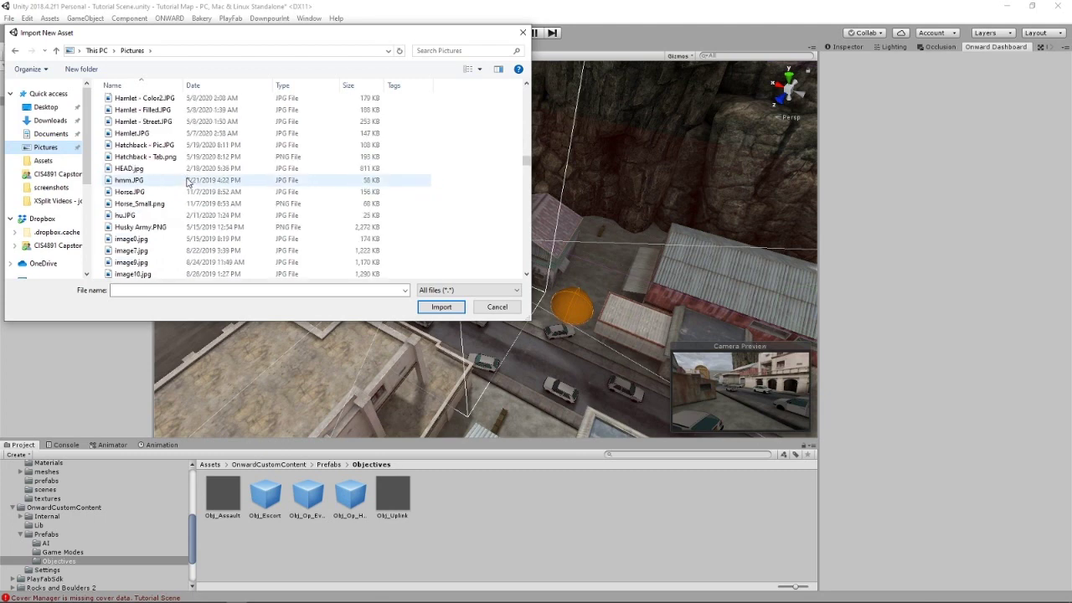
click(169, 159)
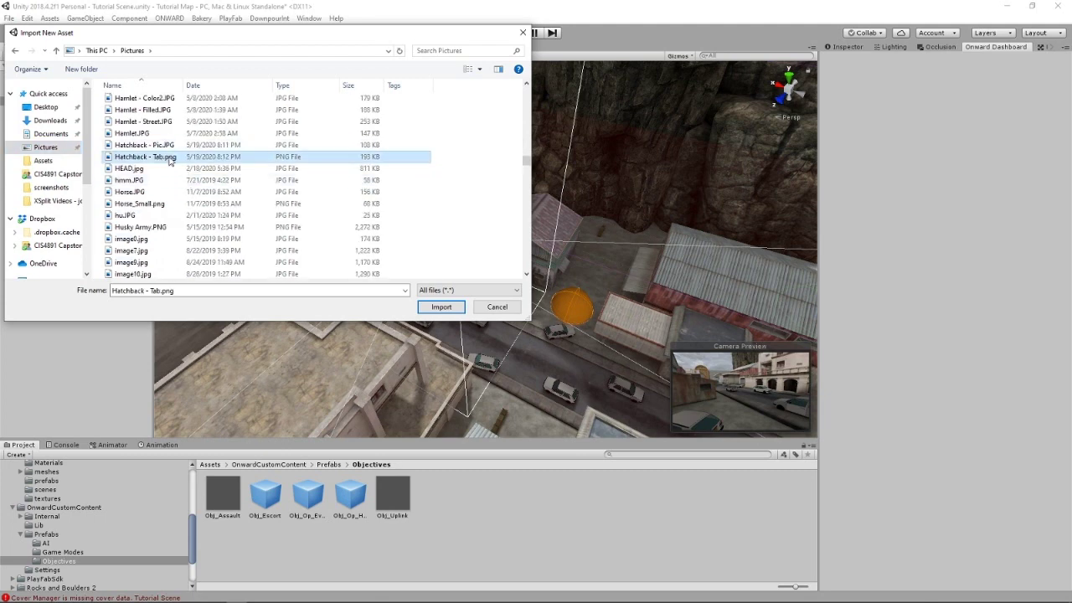
click(442, 306)
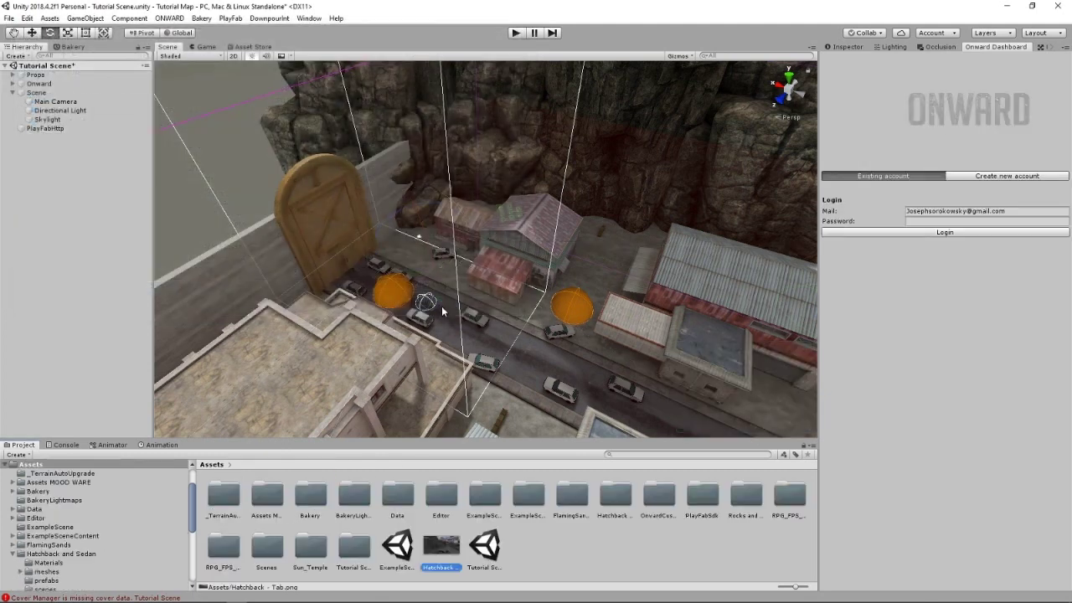
Step: Log in to the Onward Dashboard with the account password and assign the Hatchback - Tab image as the map's thumbnail
click(930, 222)
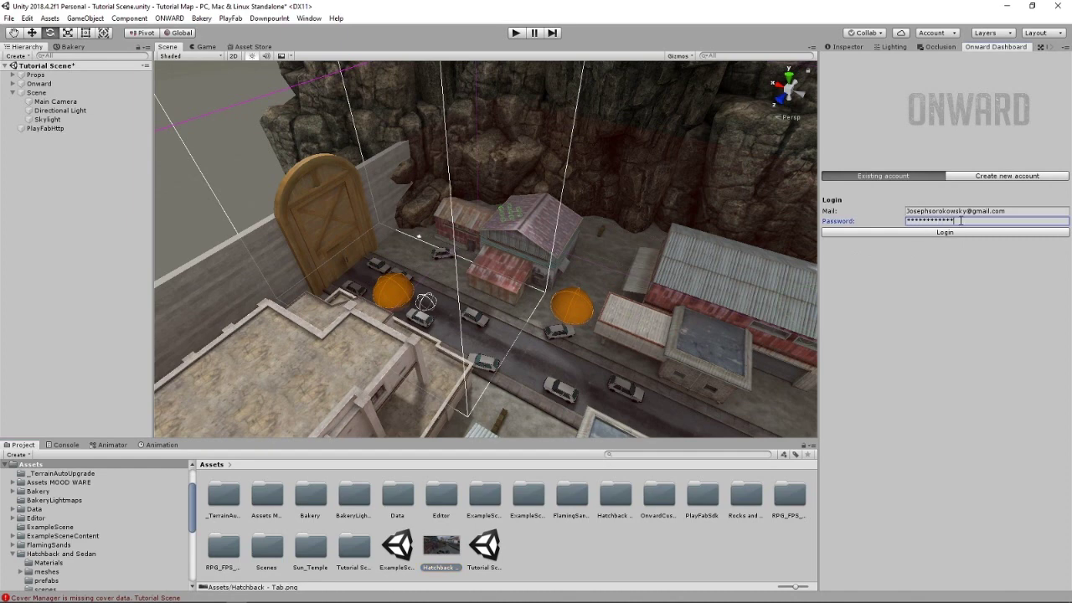
click(942, 232)
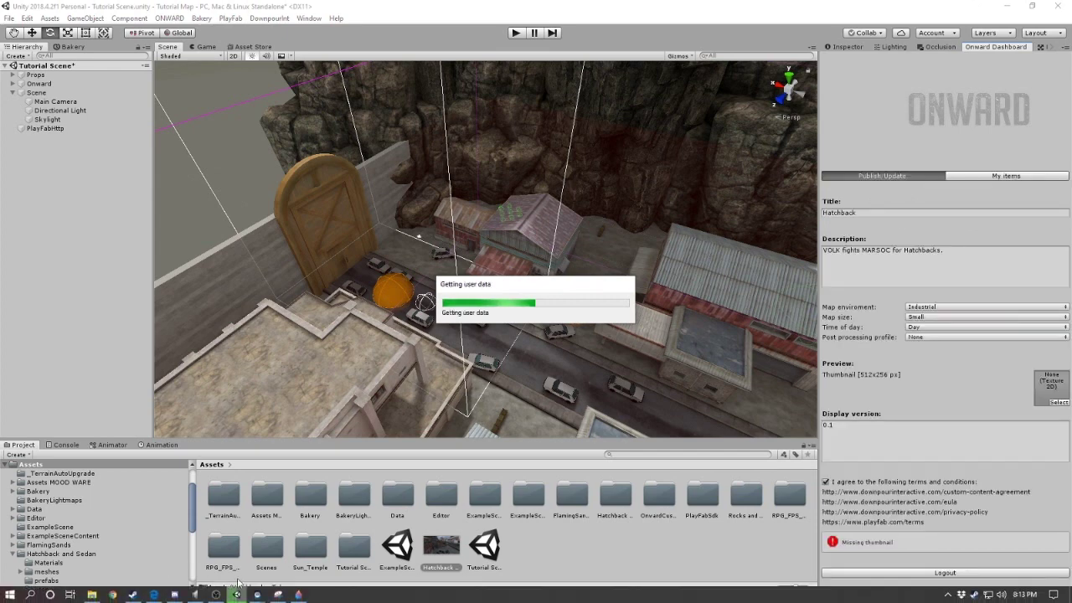
mouse_move(443, 542)
mouse_down()
mouse_move(629, 515)
mouse_move(1051, 385)
mouse_up()
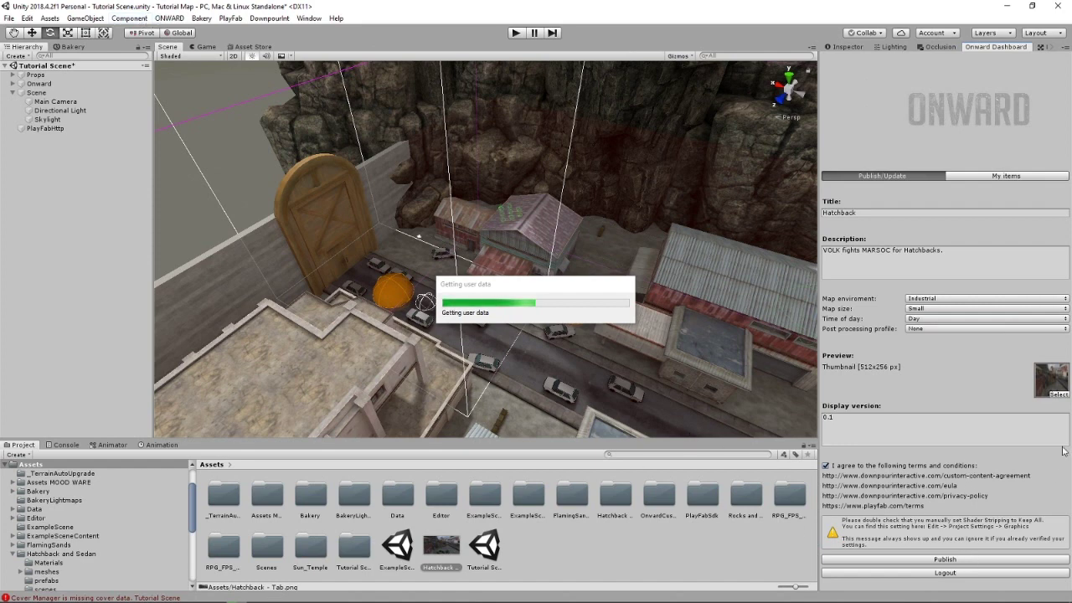
click(869, 421)
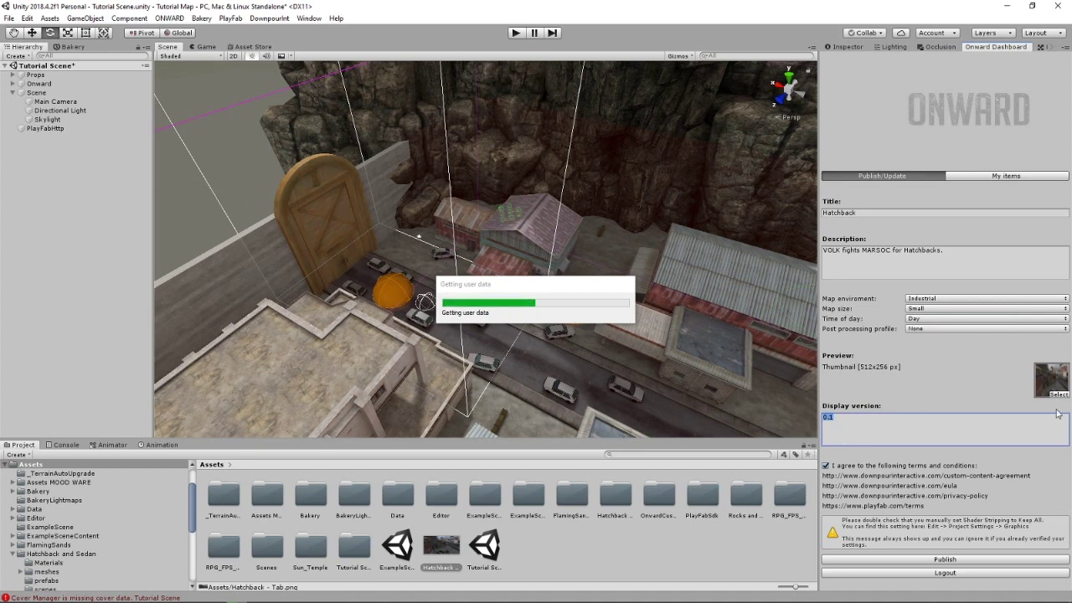
Step: Examine the versions and review statuses of the uploaded maps on both pages of My items
click(974, 178)
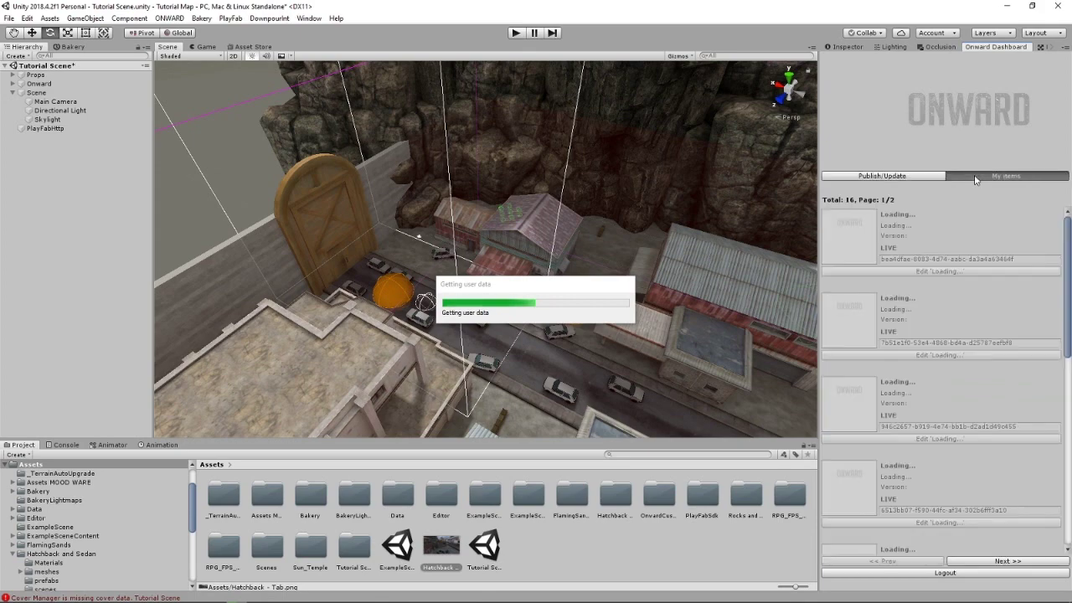
scroll(955, 234, down, 10)
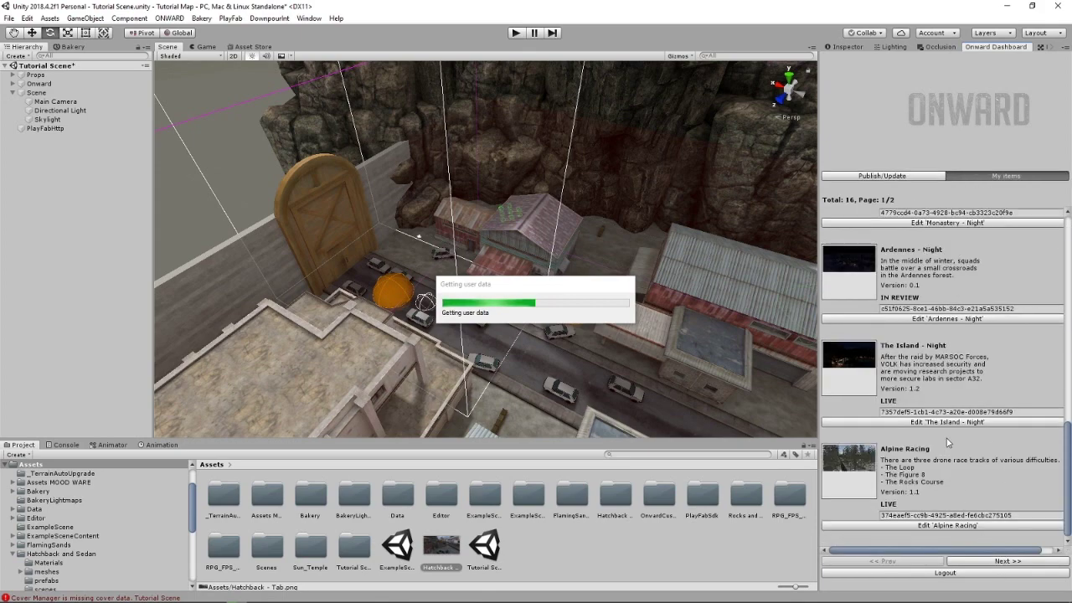
scroll(947, 441, up, 2)
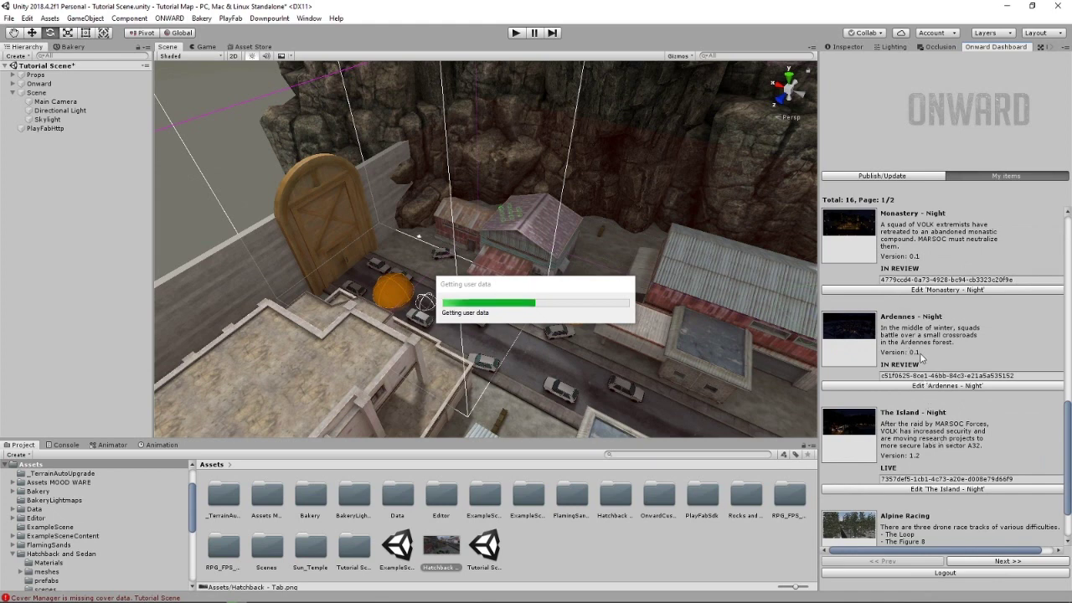
scroll(935, 266, up, 3)
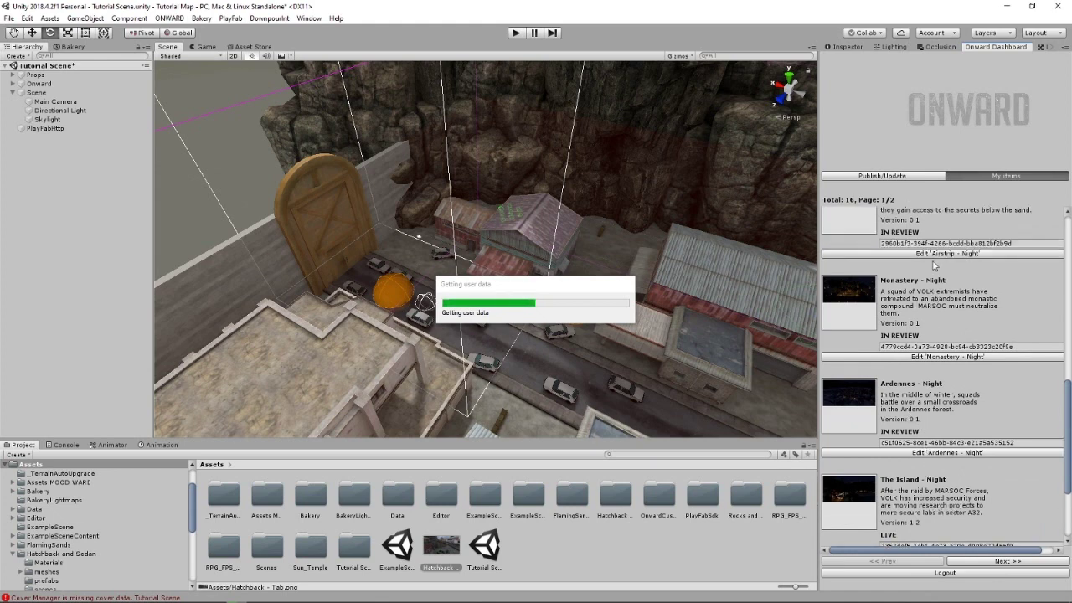
scroll(930, 276, up, 5)
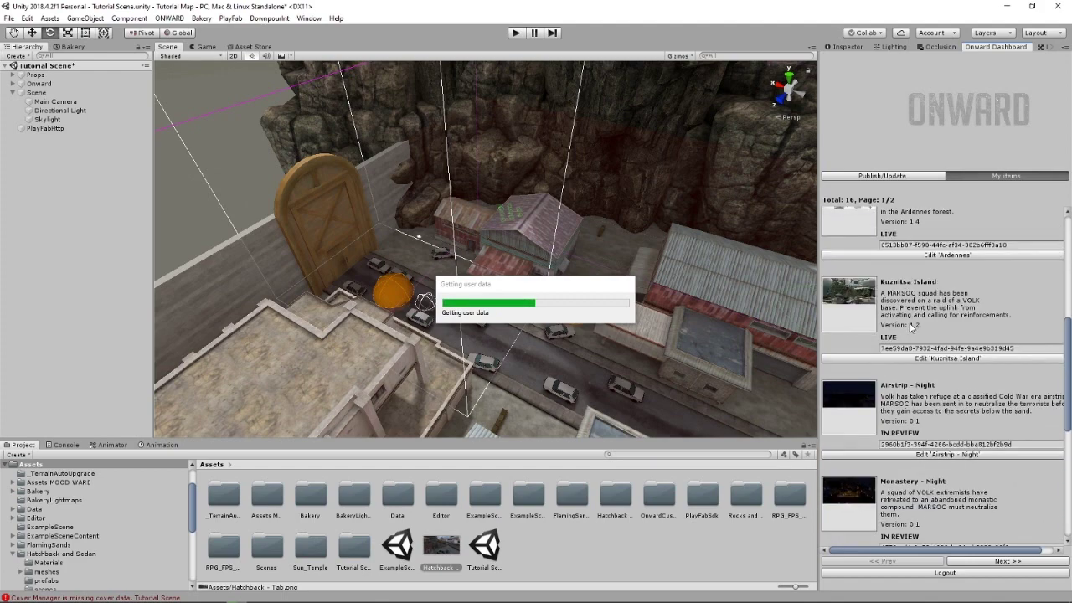
scroll(946, 333, up, 3)
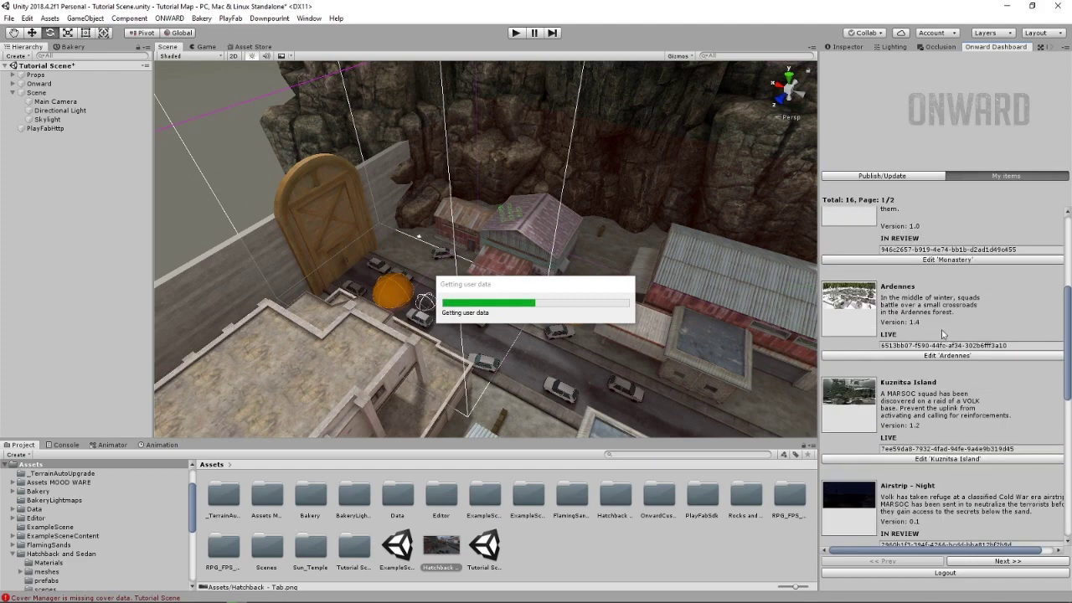
scroll(929, 360, up, 5)
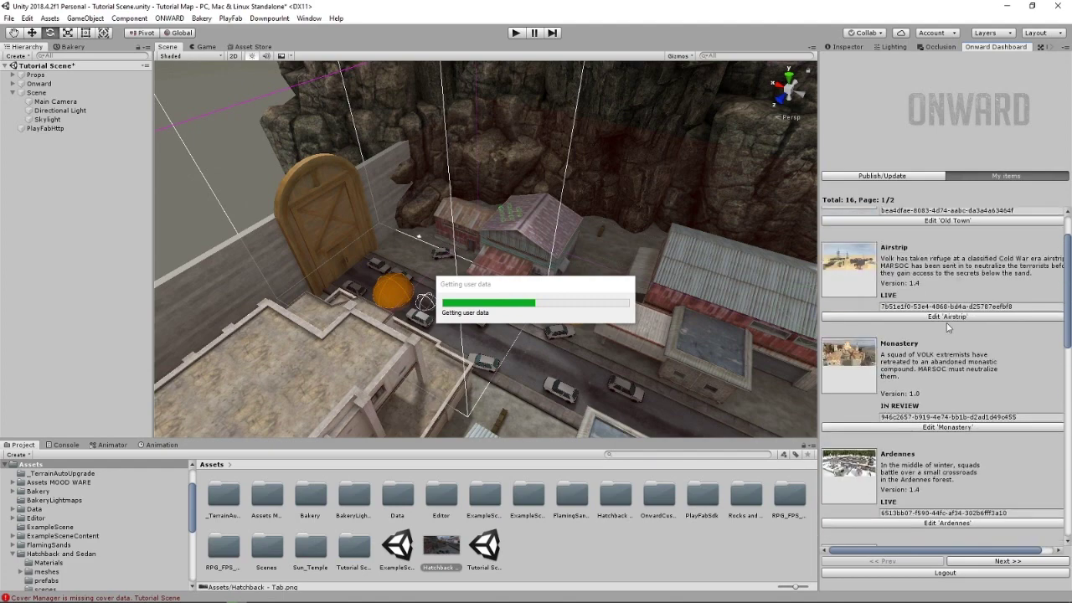
scroll(931, 360, down, 12)
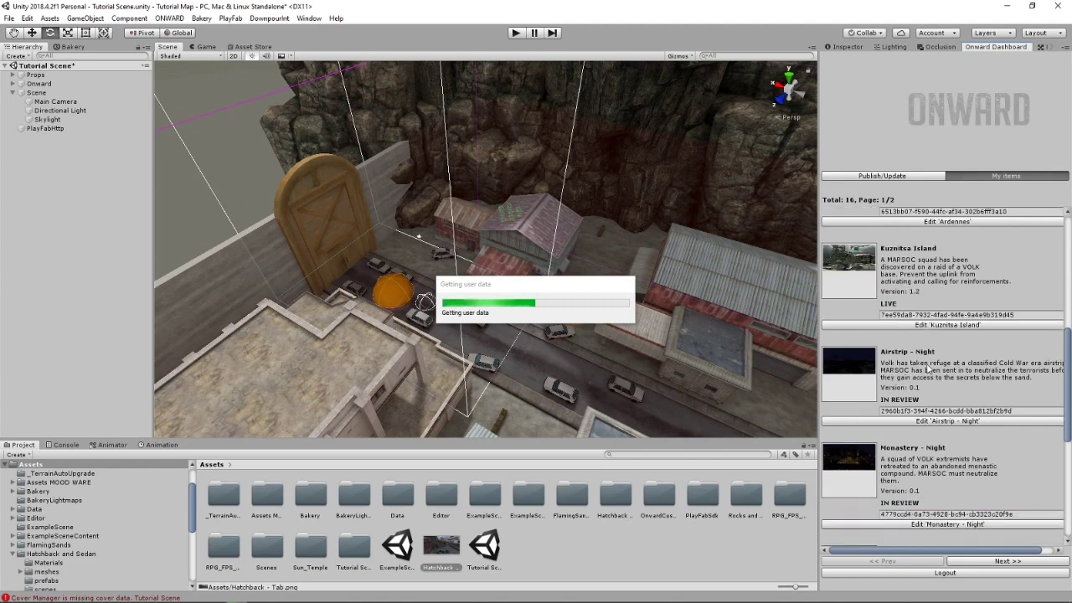
click(981, 563)
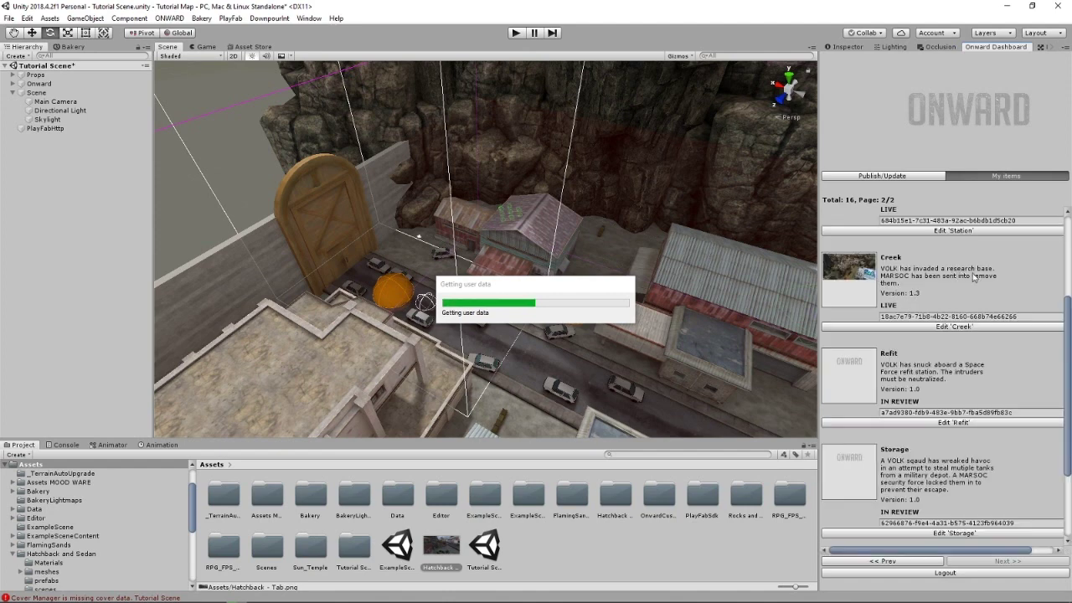
scroll(976, 278, down, 3)
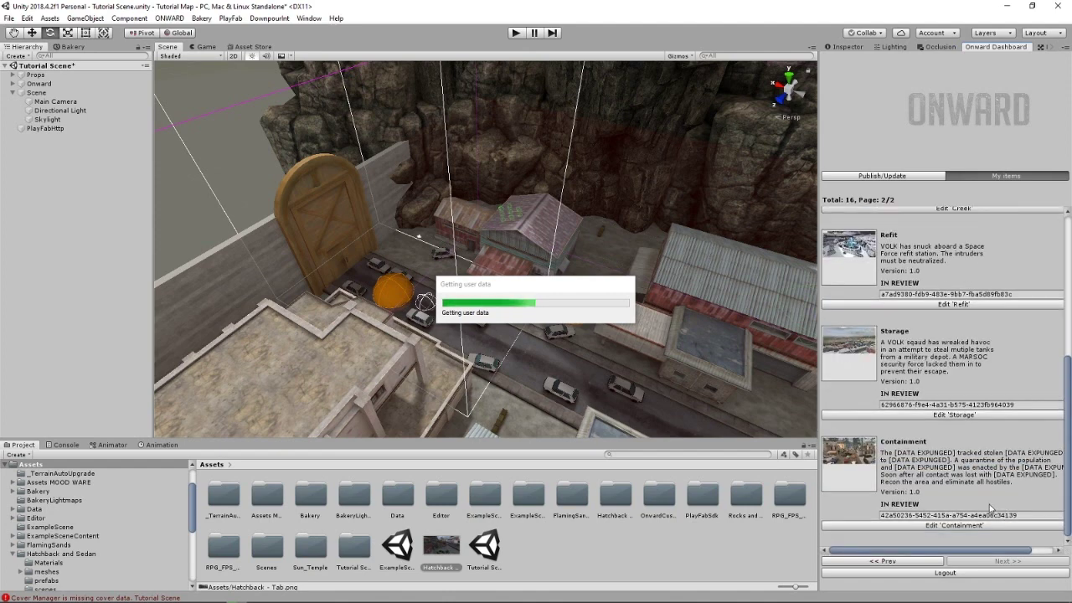
scroll(937, 492, up, 3)
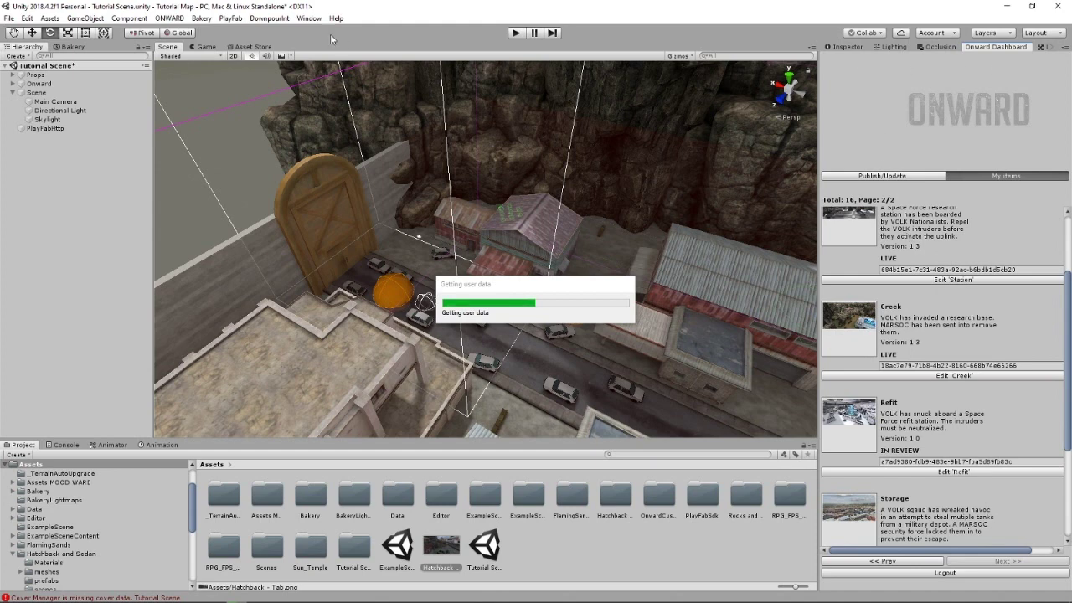
Step: Dock the Onward Launcher beside the Inspector and build the map from it
click(170, 17)
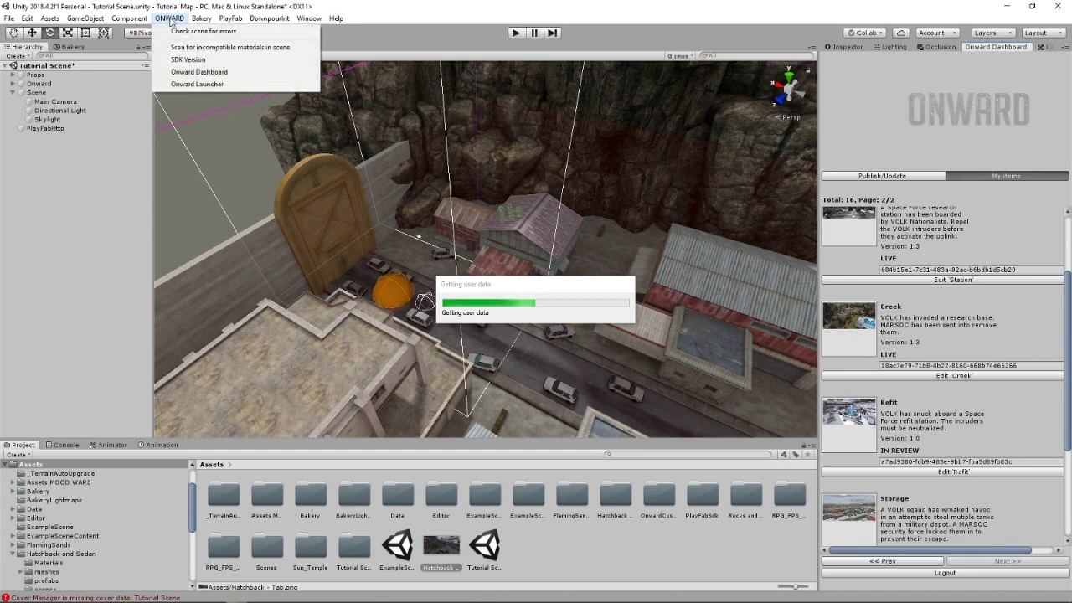
click(220, 84)
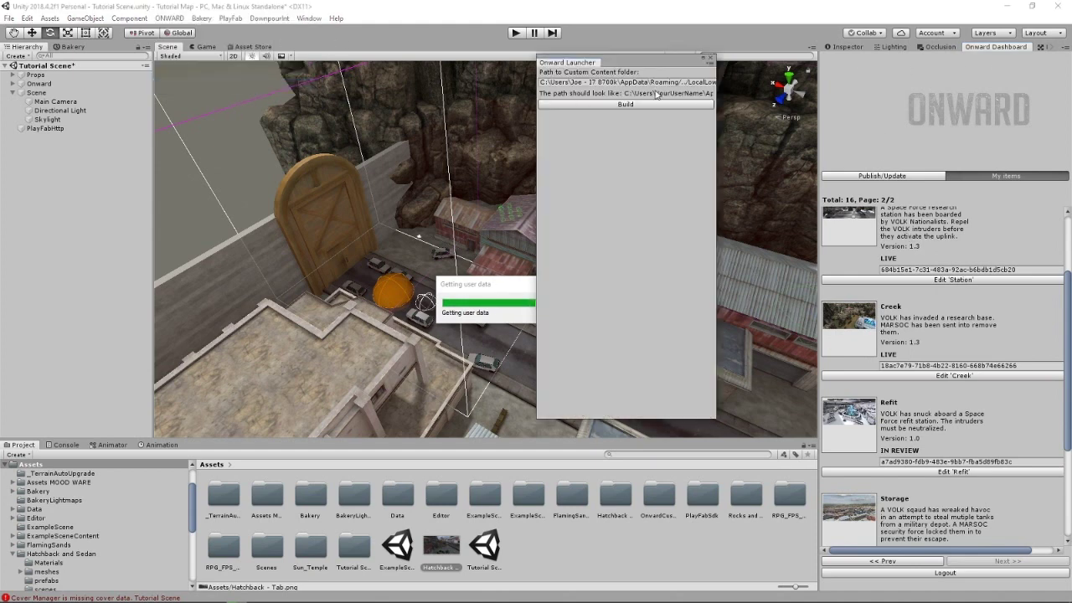
drag(572, 64, 896, 48)
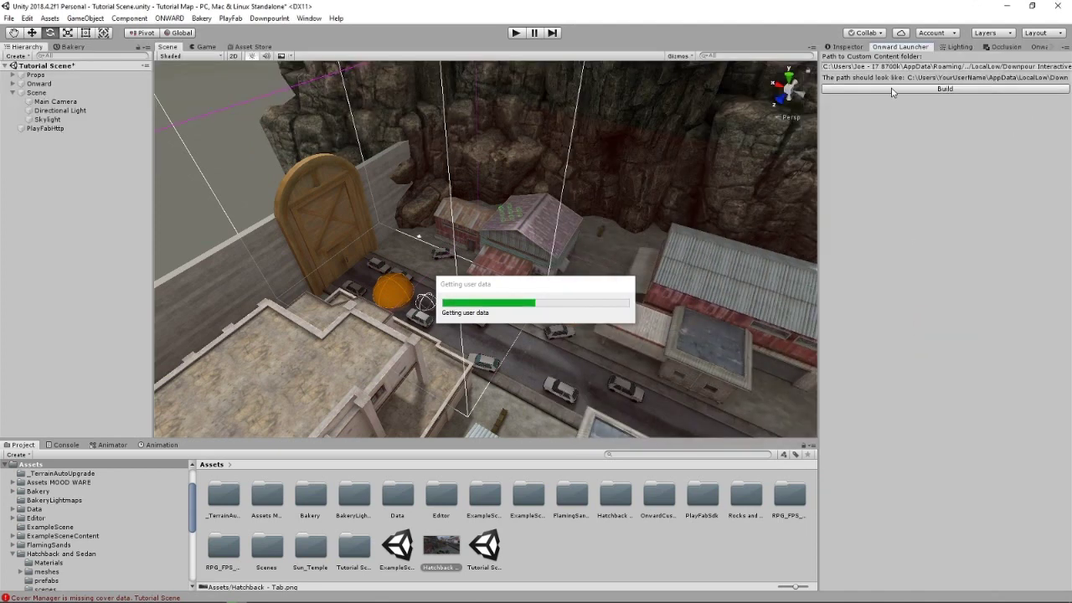
click(891, 89)
click(556, 330)
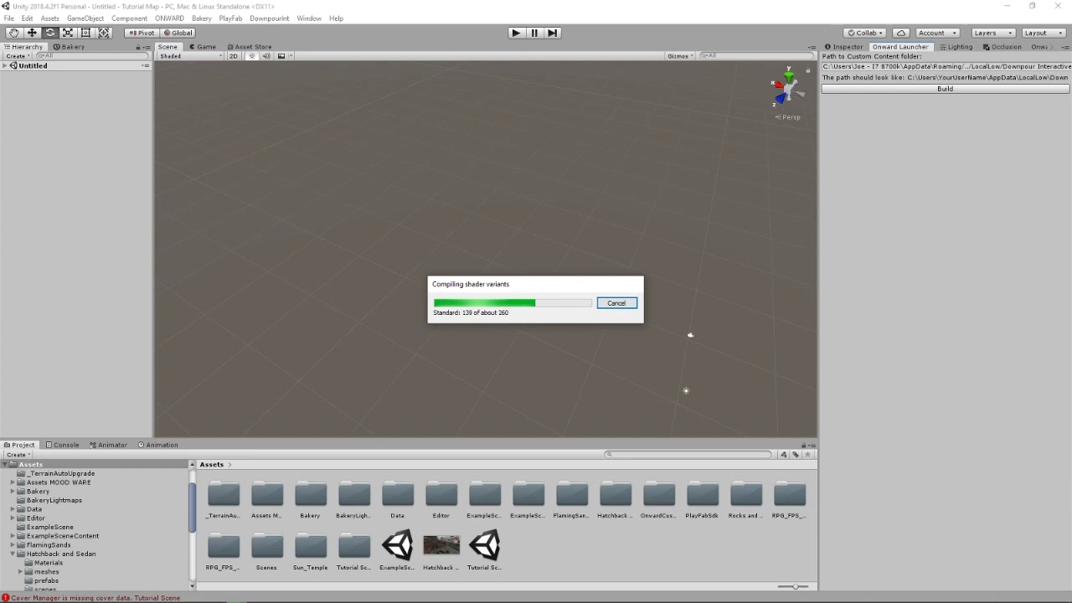
Step: Browse in File Explorer to the CustomContent folder under AppData\LocalLow\Downpour Interactive\Onward in the user's profile on drive C
mouse_move(91, 596)
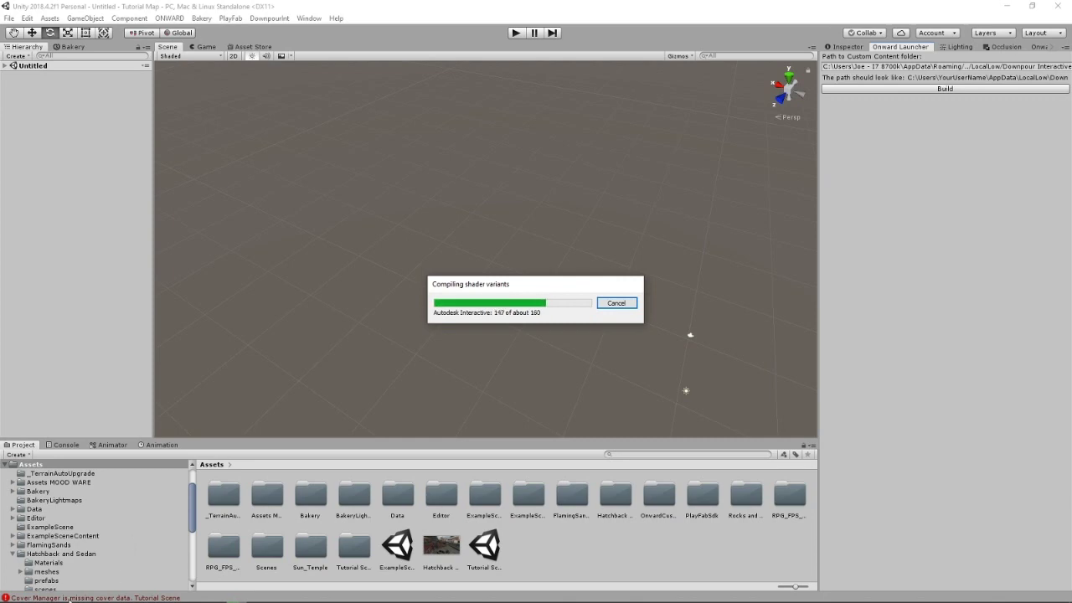
click(96, 596)
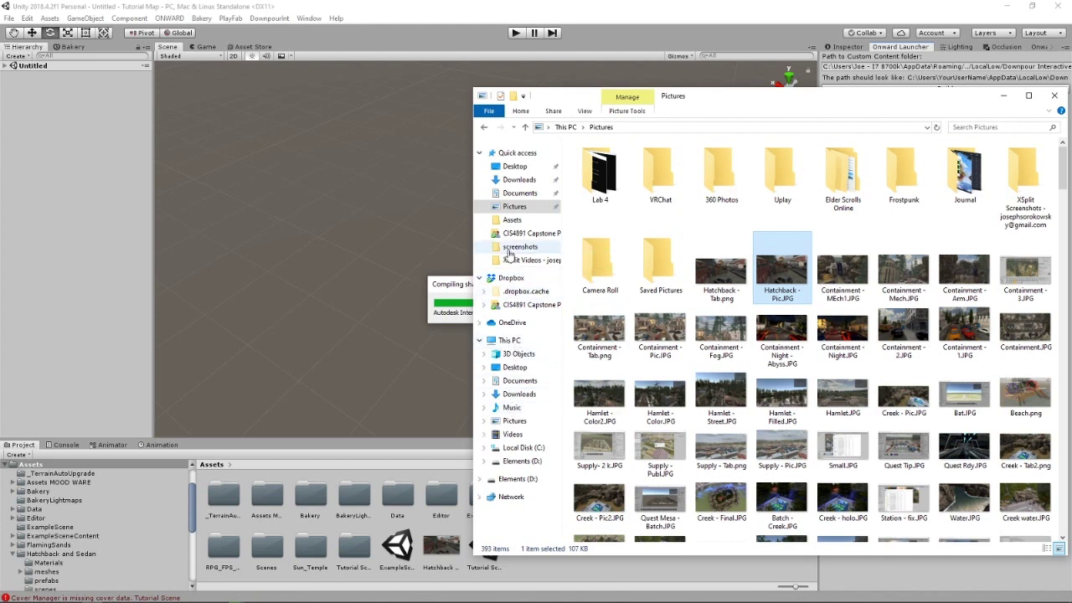
click(508, 449)
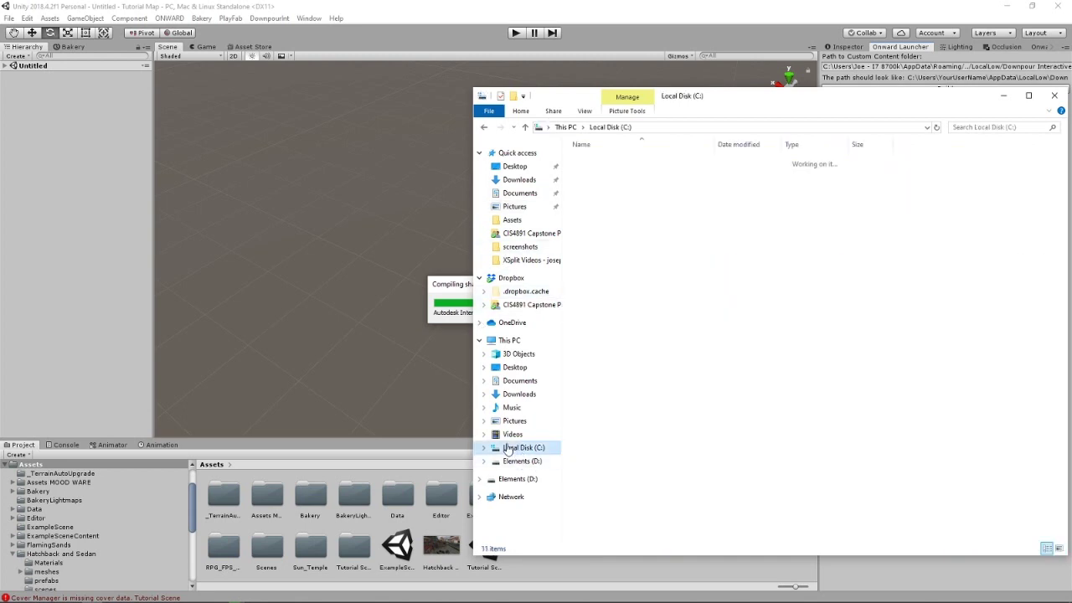
click(599, 256)
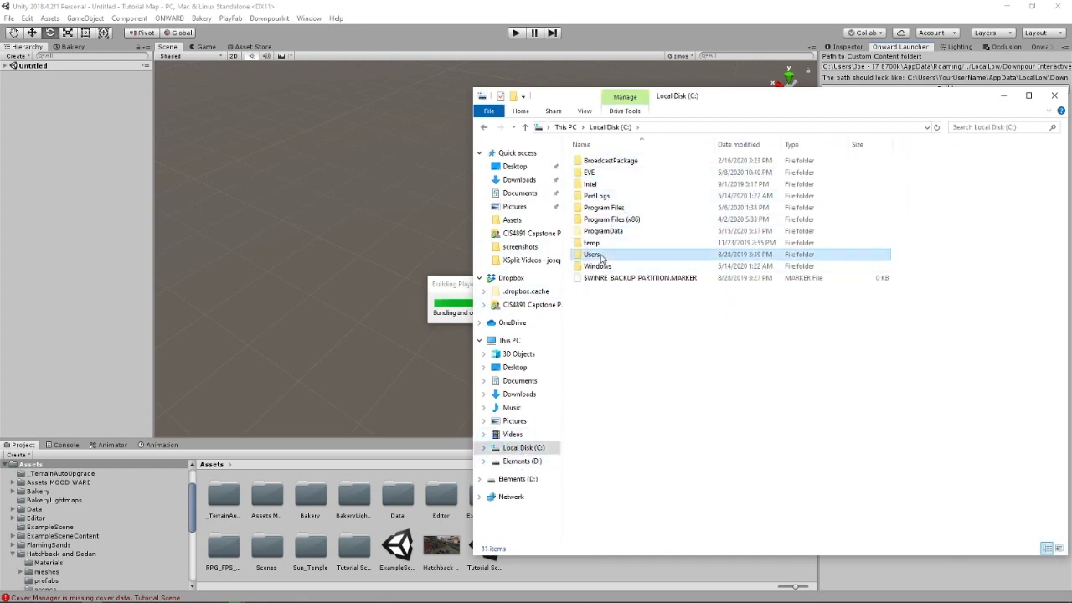
double_click(600, 256)
double_click(598, 174)
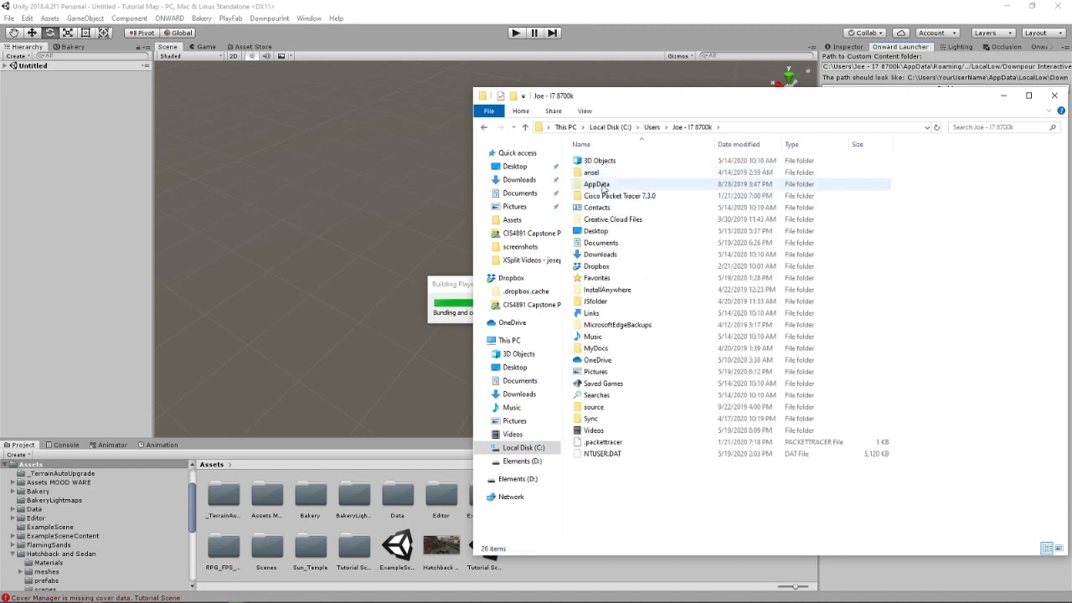
double_click(601, 185)
double_click(597, 172)
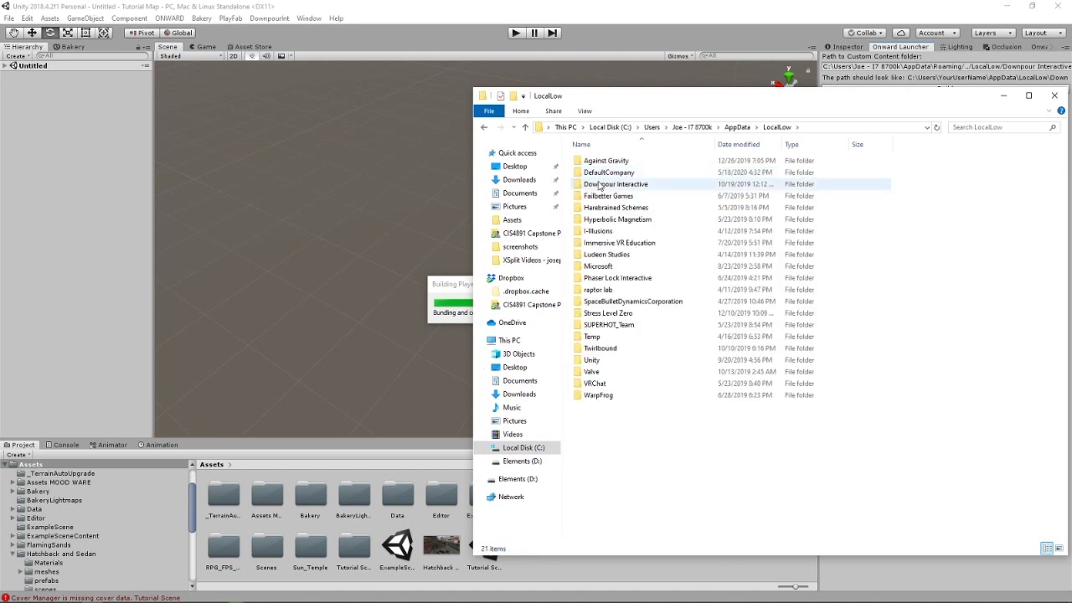
double_click(599, 186)
double_click(597, 161)
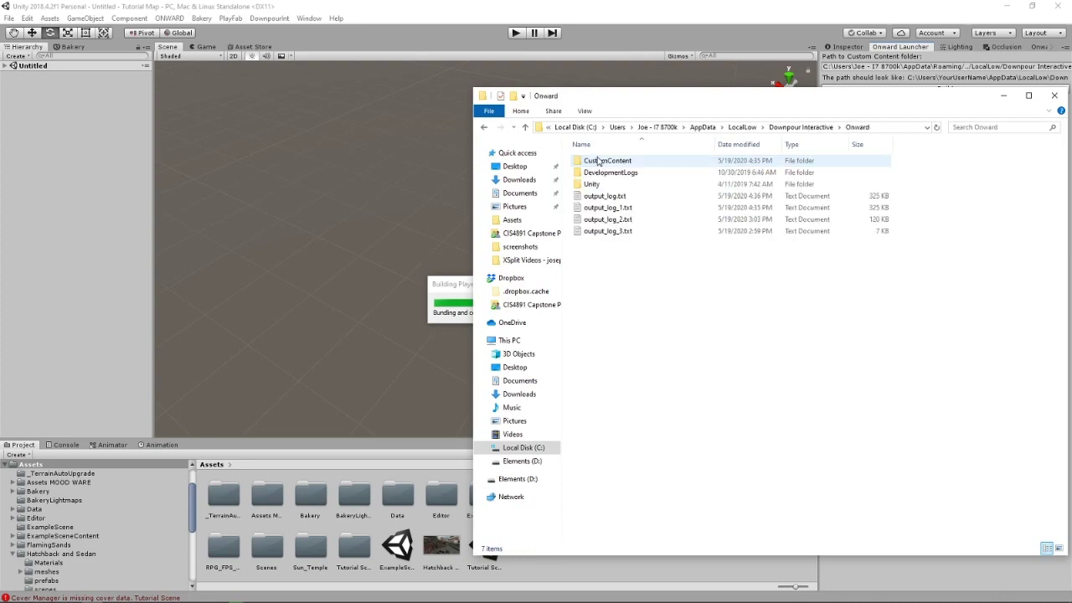
double_click(599, 161)
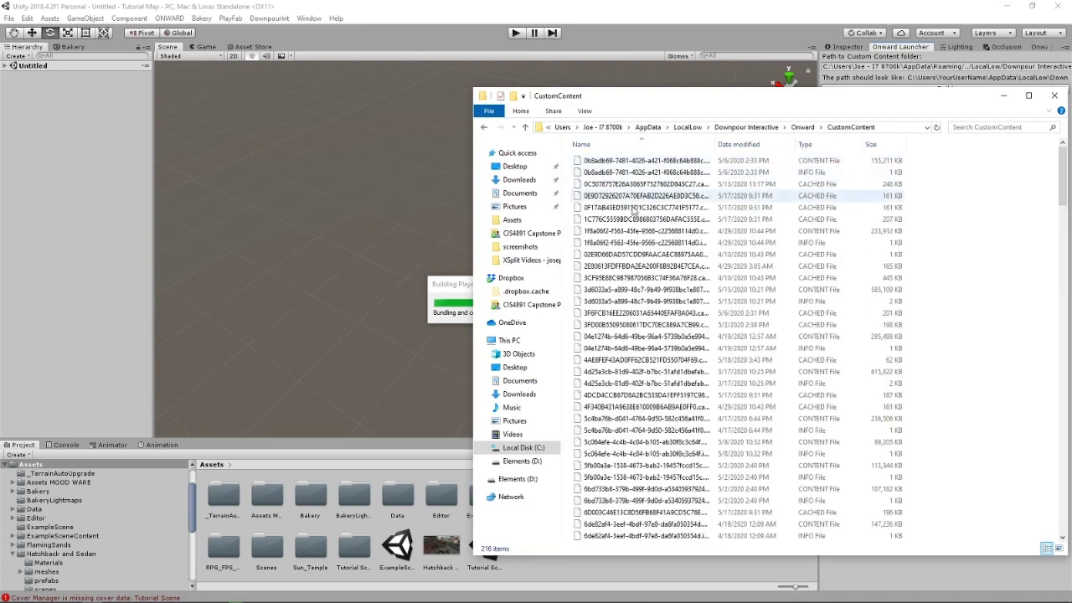
Step: Find unity-export.local.content in the CustomContent folder, check its size, and minimize the folder window
scroll(633, 208, down, 20)
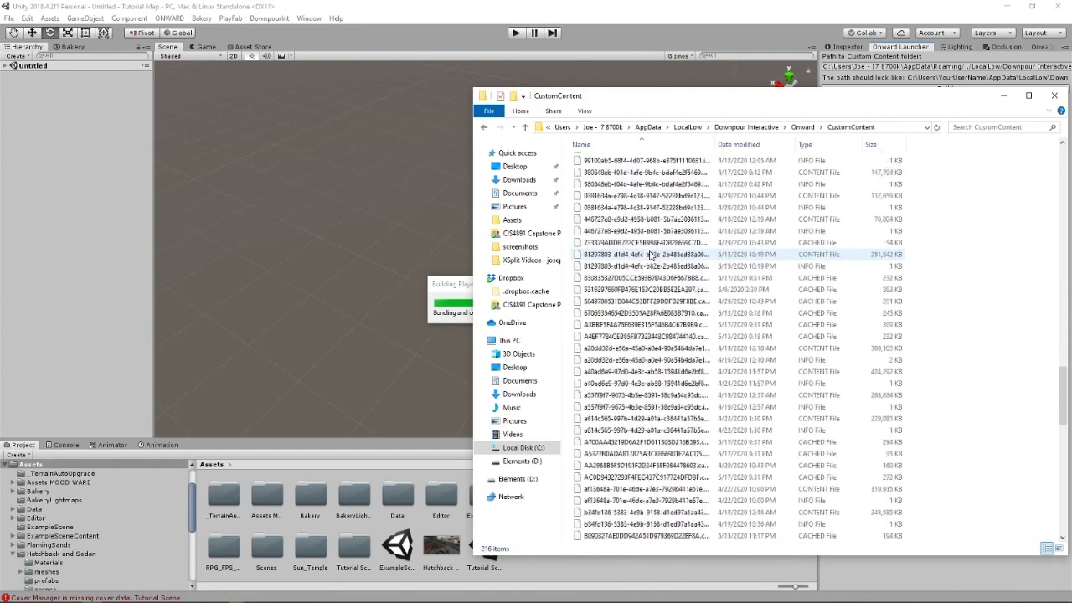
scroll(651, 255, down, 10)
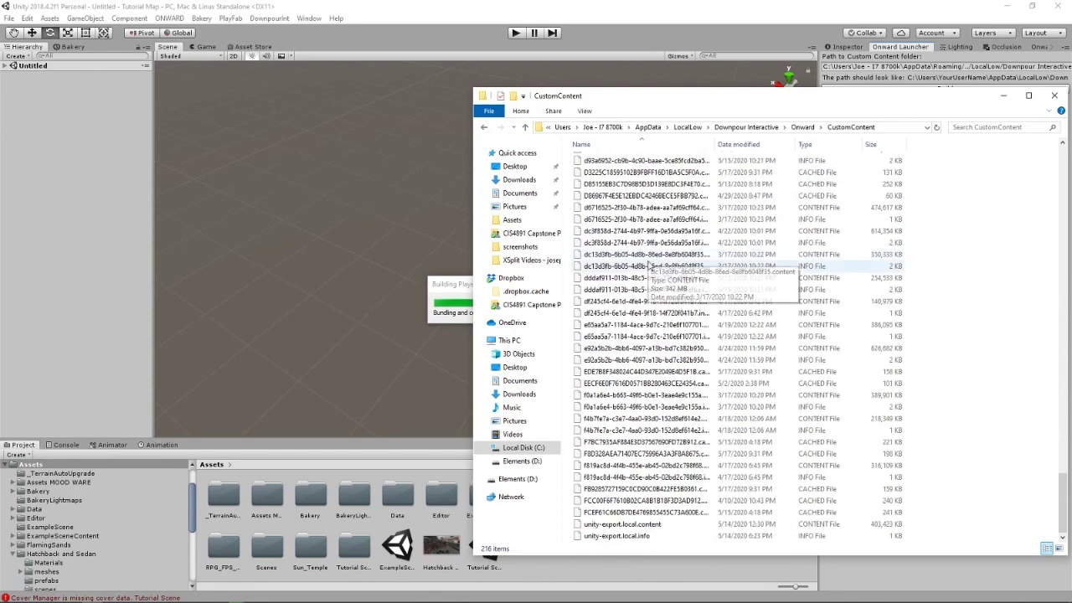
click(626, 525)
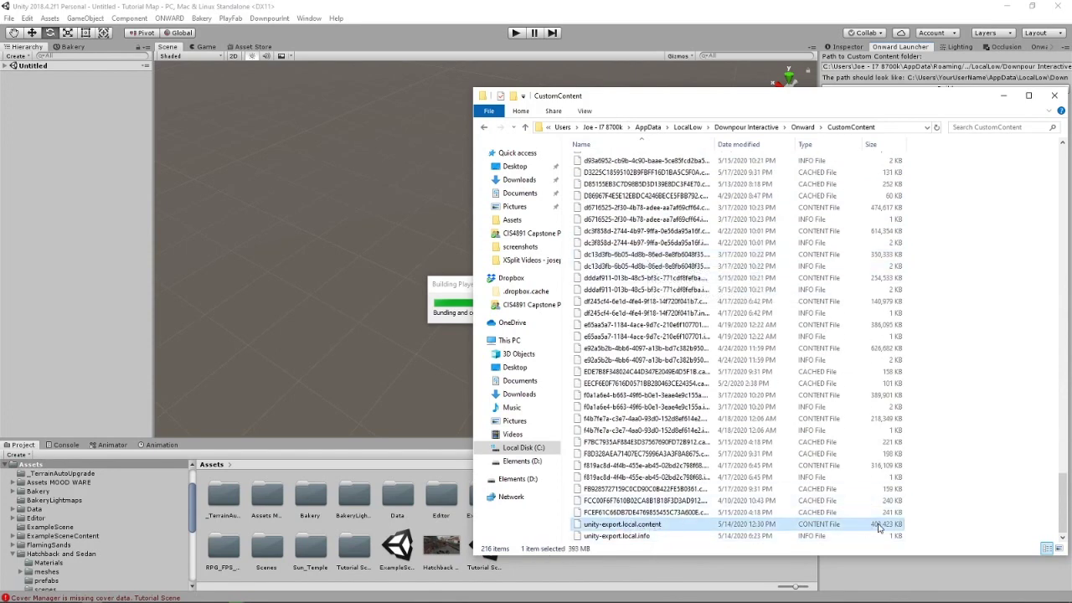
drag(658, 99, 520, 71)
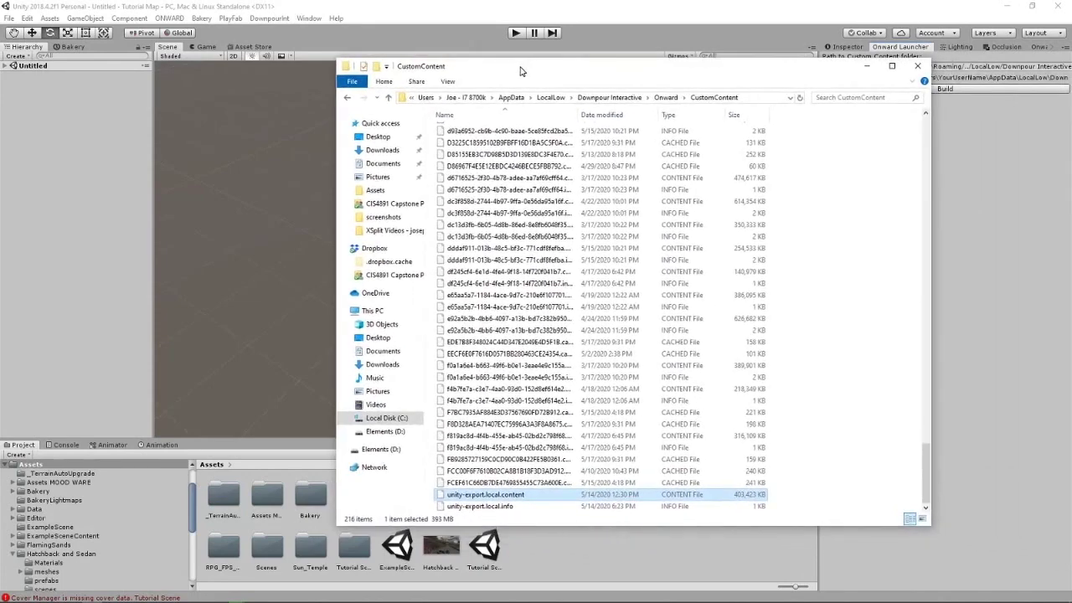
click(867, 67)
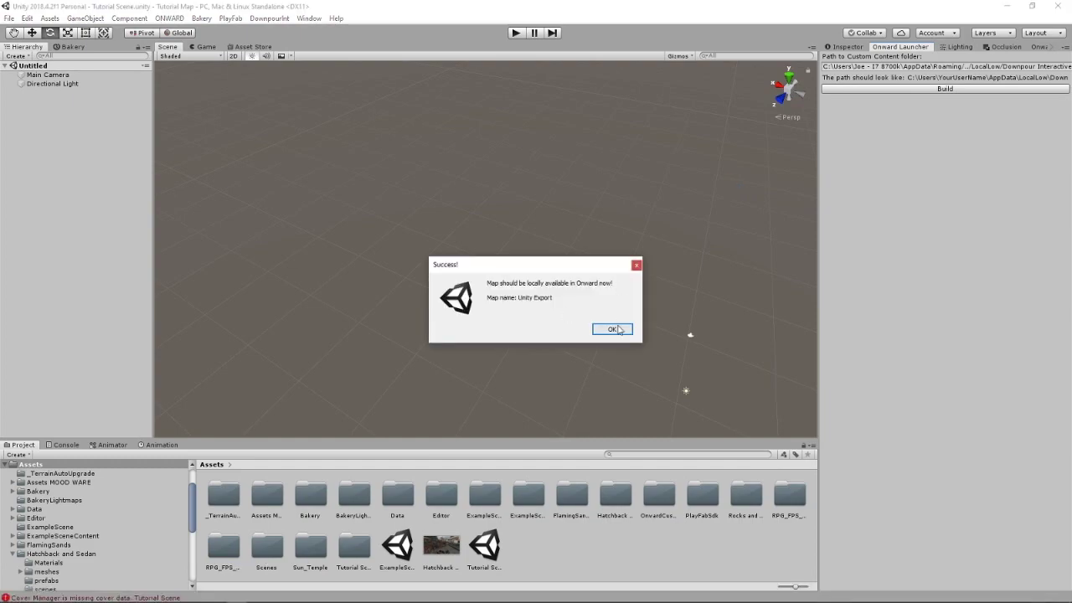
Step: Dismiss the build's success message, check the rebuilt unity-export.local.content file's date and size in CustomContent, and return to Unity
click(616, 328)
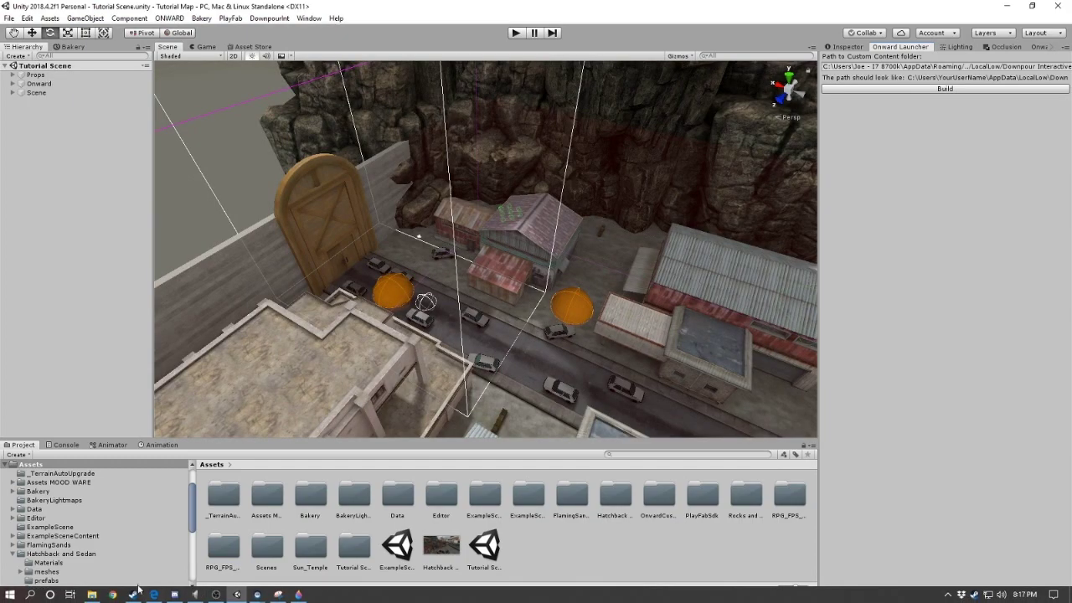
click(92, 595)
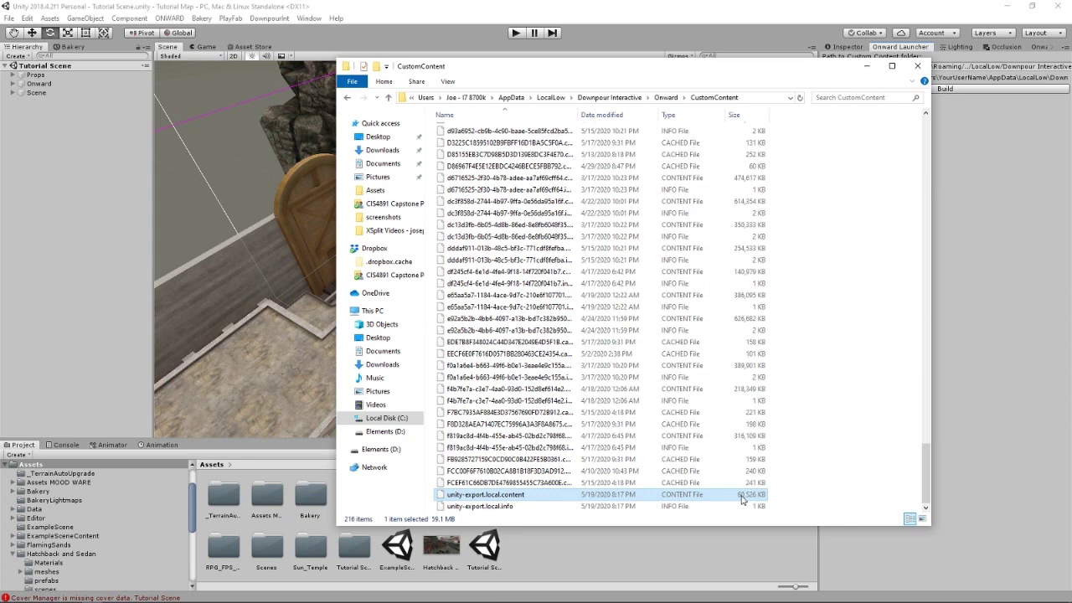
click(253, 350)
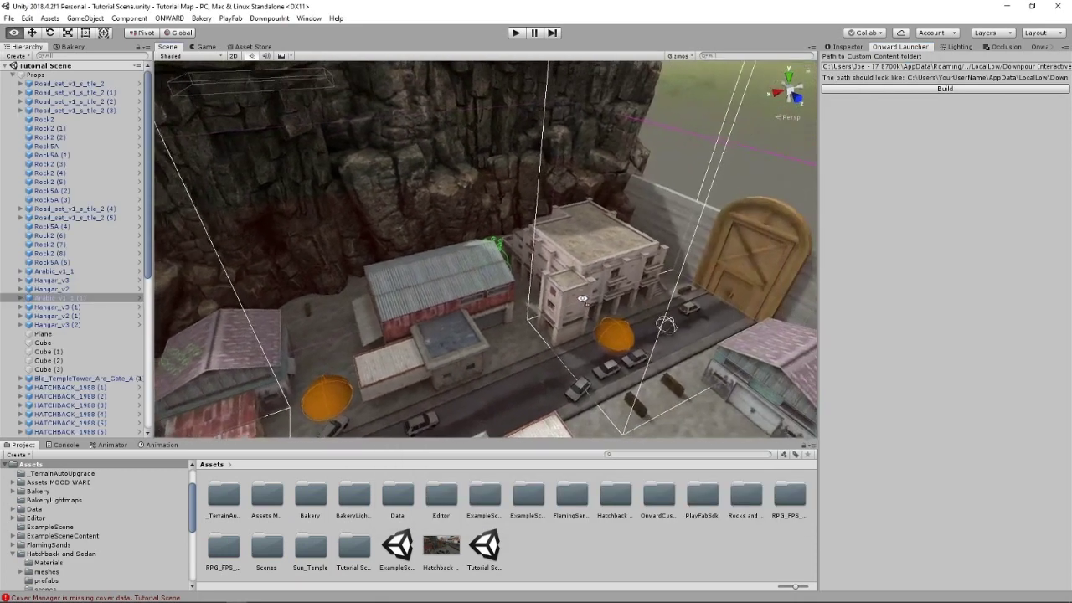
Step: Find the InvisibleWall prefab in the project, place it over the middle of the map and raise it to a height of about 17.75
right_drag(582, 299, 454, 369)
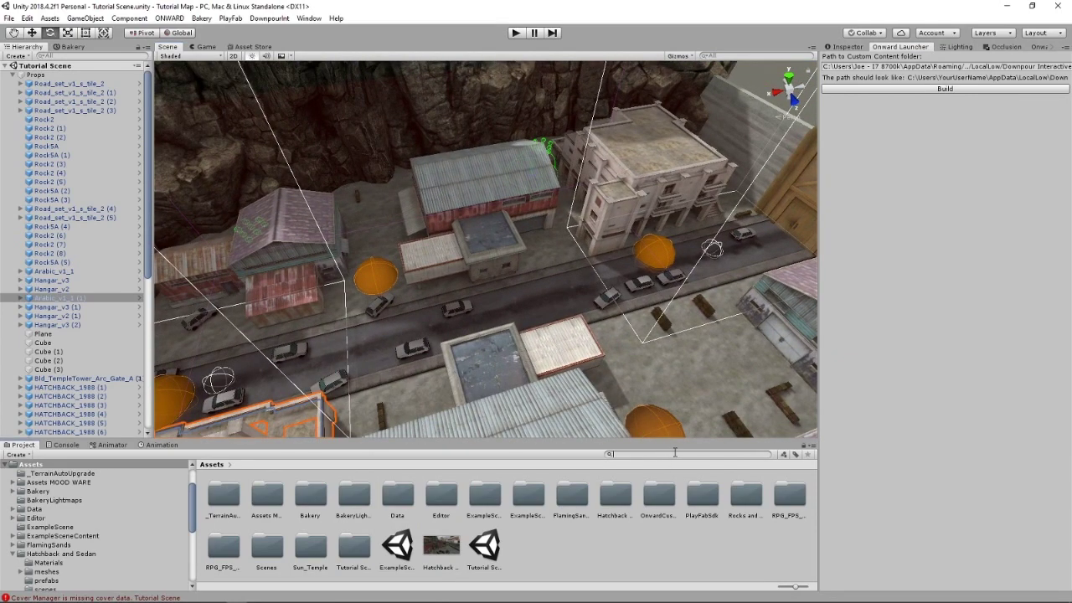
text(invisi)
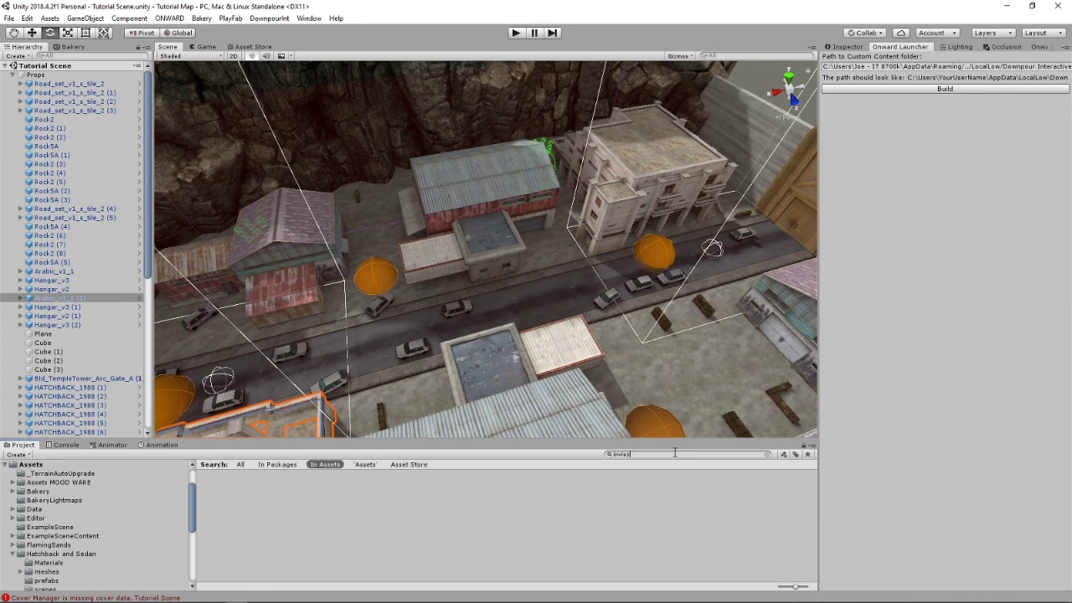
drag(265, 496, 537, 285)
key(w)
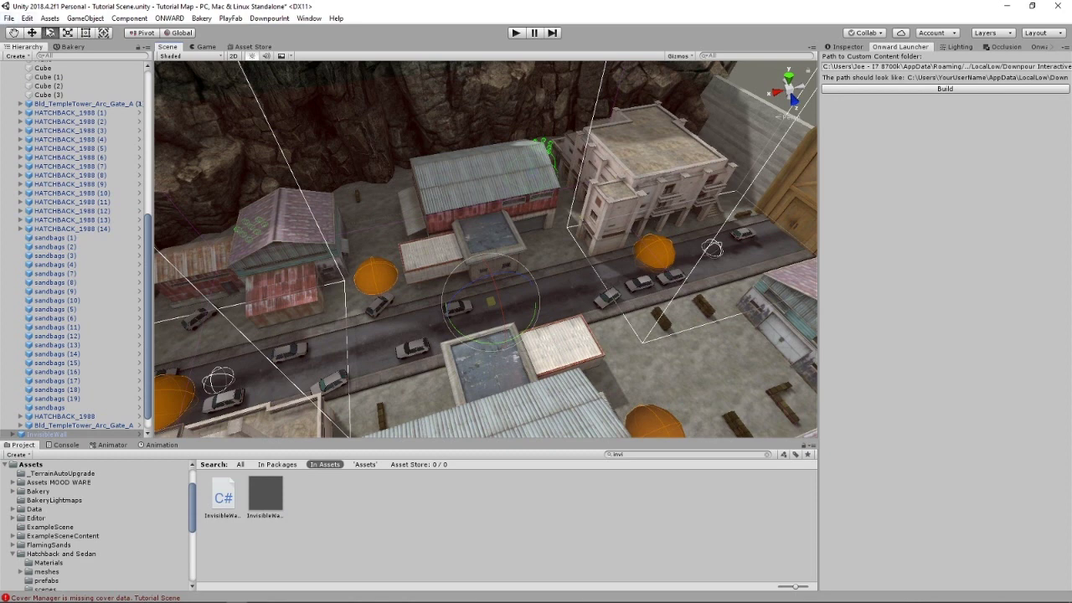
drag(491, 277, 492, 176)
Step: Set the invisible wall's X and Z scale to 100 in the Inspector
click(844, 47)
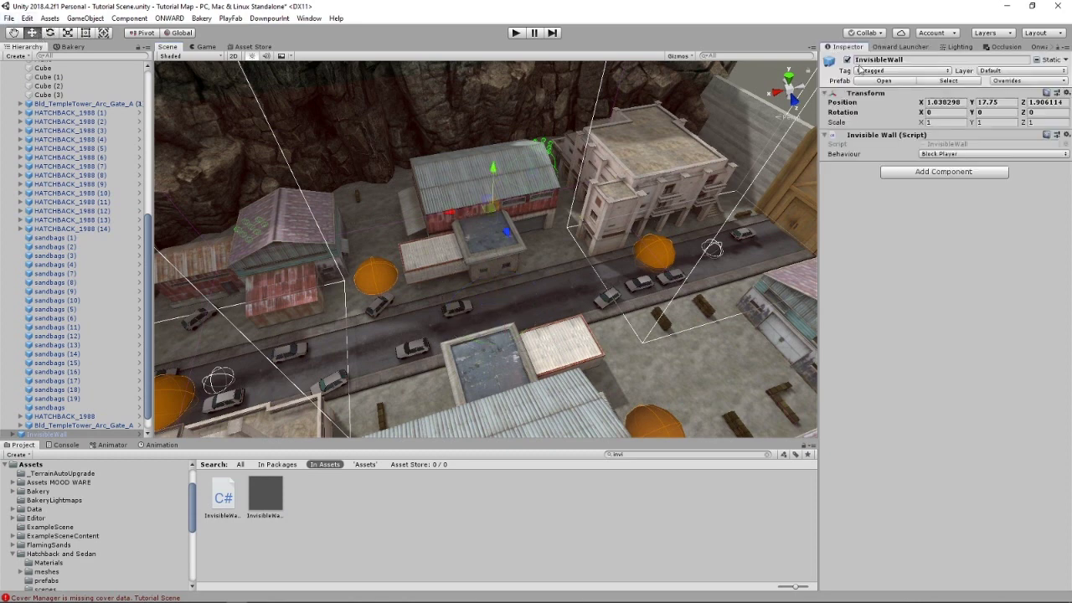
click(952, 123)
text(100)
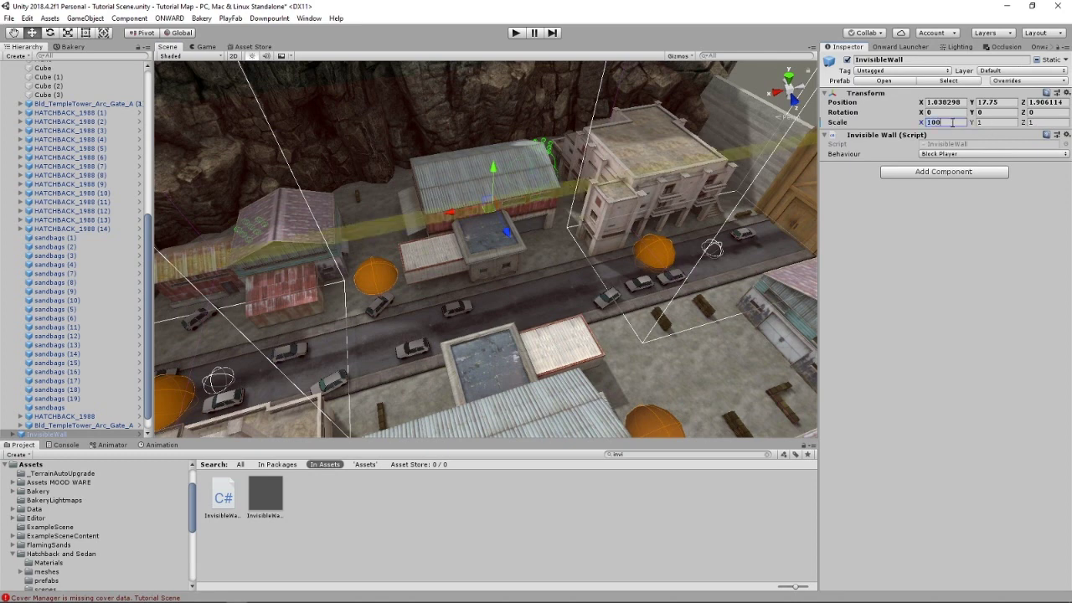
click(1056, 121)
text(100)
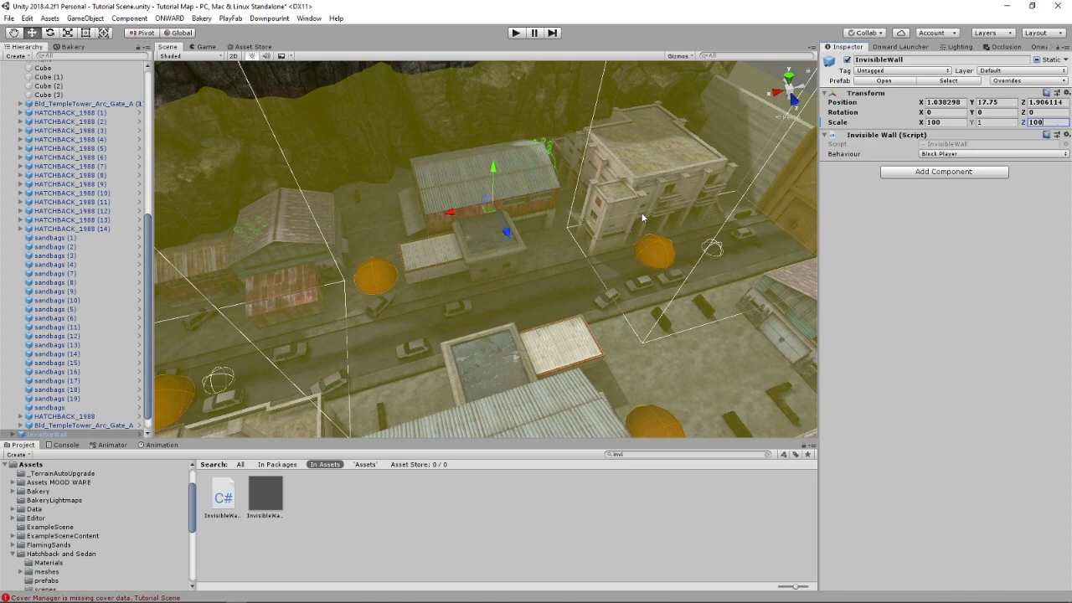
Step: Lower the invisible wall to a Y position of about 13.4 and check it against the buildings and cliffs
scroll(640, 216, down, 10)
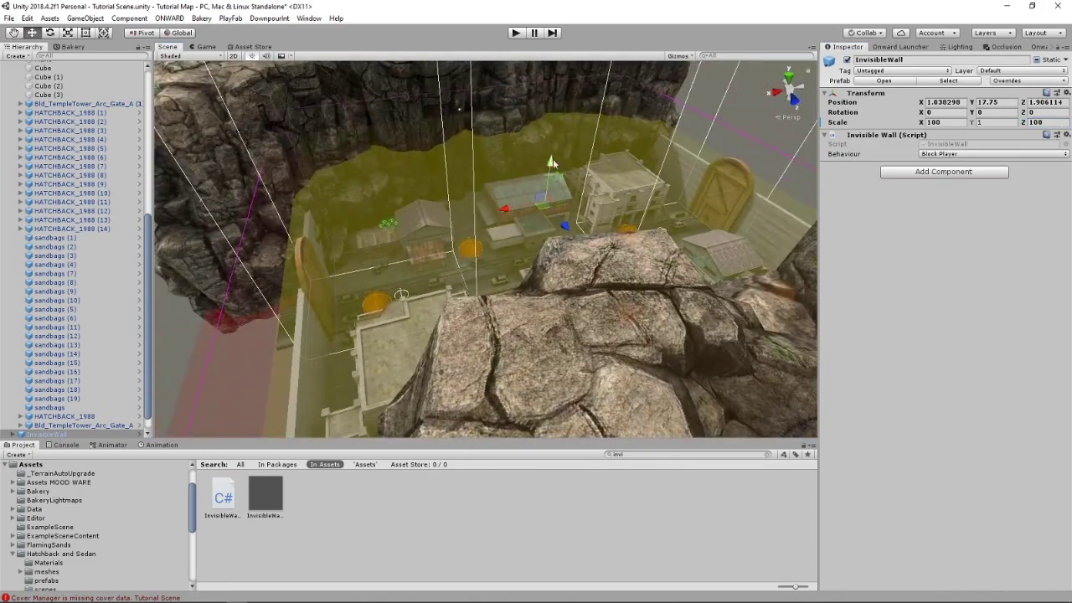
drag(552, 163, 546, 178)
scroll(525, 167, up, 15)
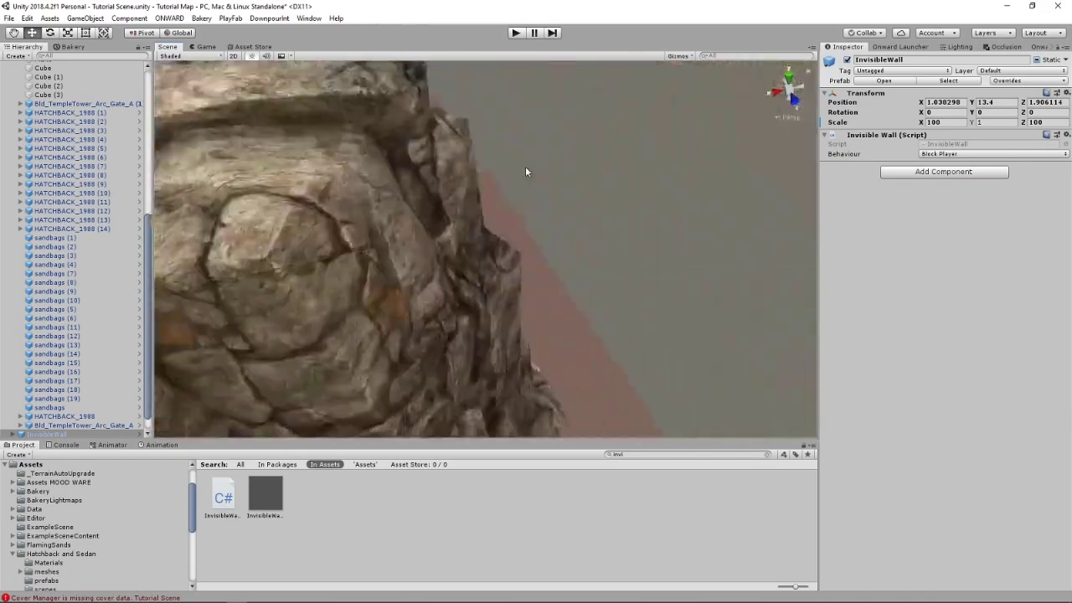
scroll(533, 177, up, 4)
right_drag(534, 181, 308, 144)
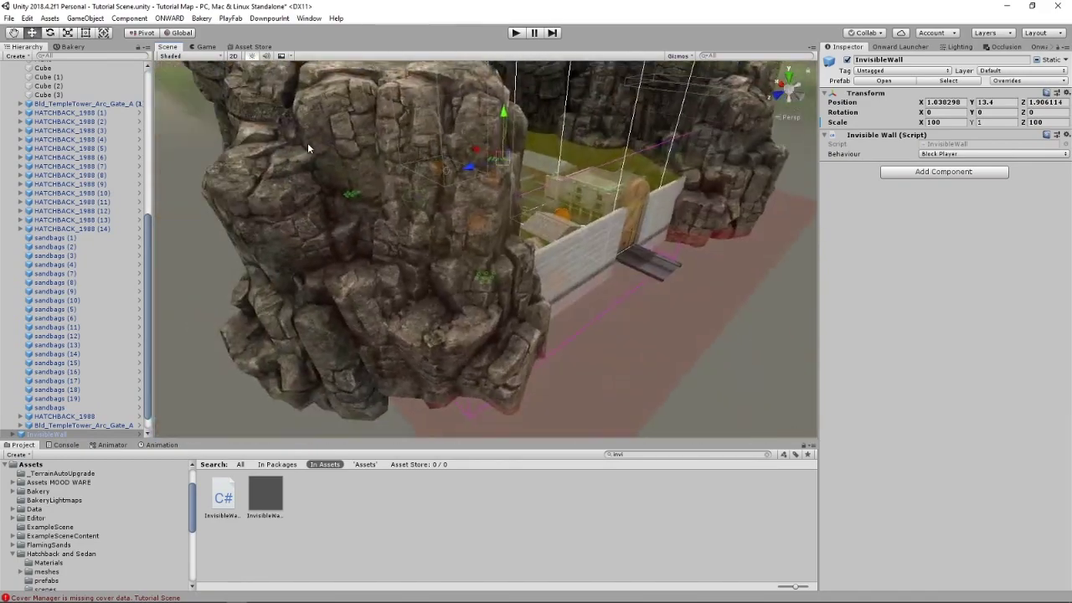
right_drag(511, 230, 438, 188)
scroll(438, 187, up, 10)
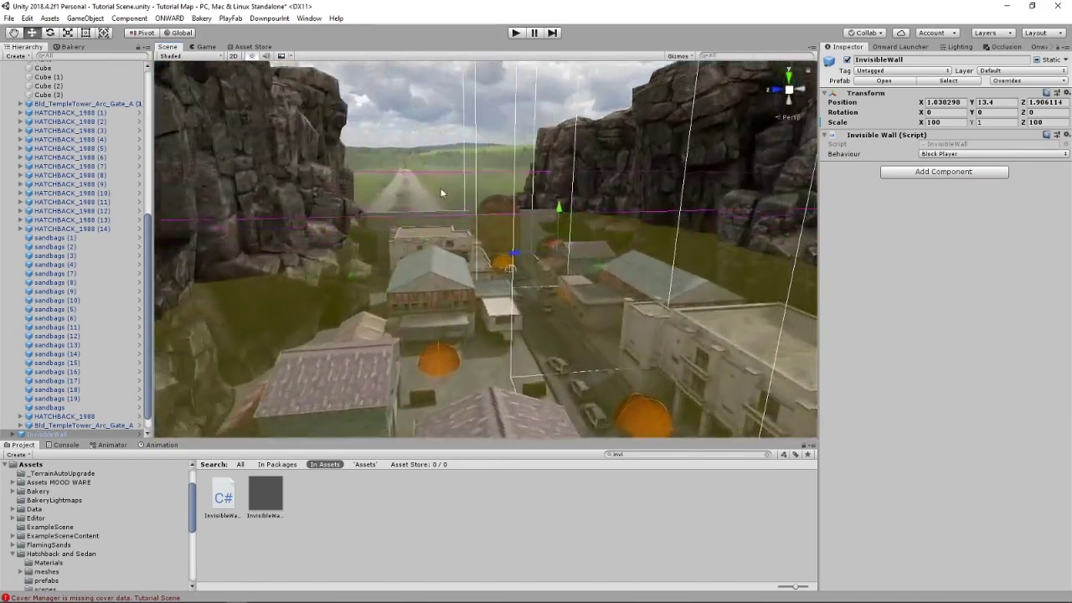
Step: Check the invisible wall's Behaviour options and examine from several angles how the wall covers the rooftops
click(980, 155)
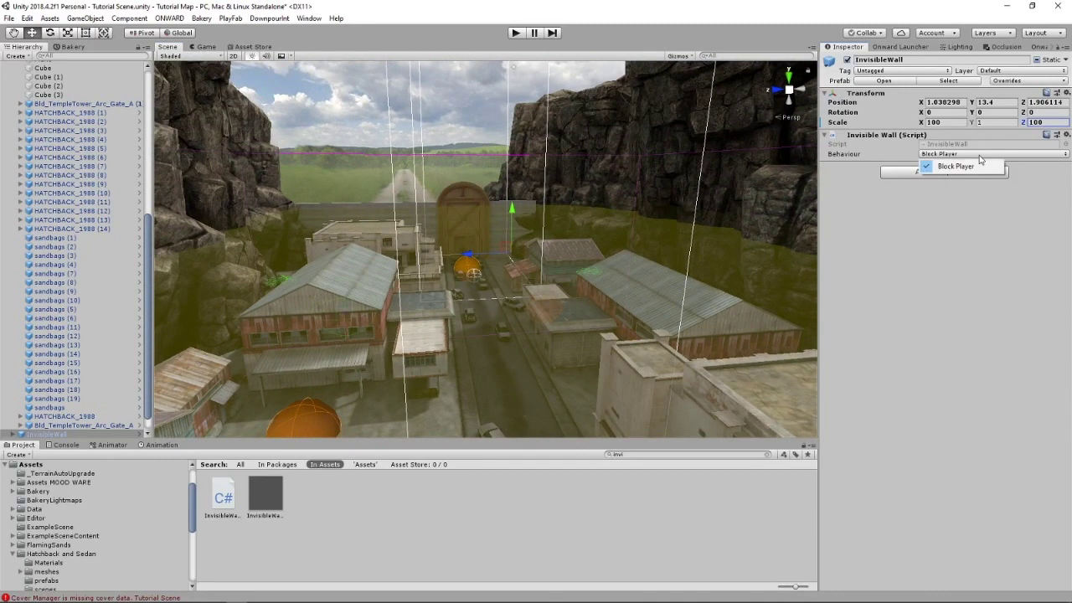
click(437, 142)
right_drag(438, 141, 468, 200)
scroll(500, 235, up, 3)
scroll(502, 240, up, 4)
scroll(467, 134, up, 8)
right_drag(658, 212, 679, 312)
scroll(678, 295, down, 5)
scroll(679, 294, down, 12)
scroll(587, 219, up, 3)
scroll(587, 219, up, 3)
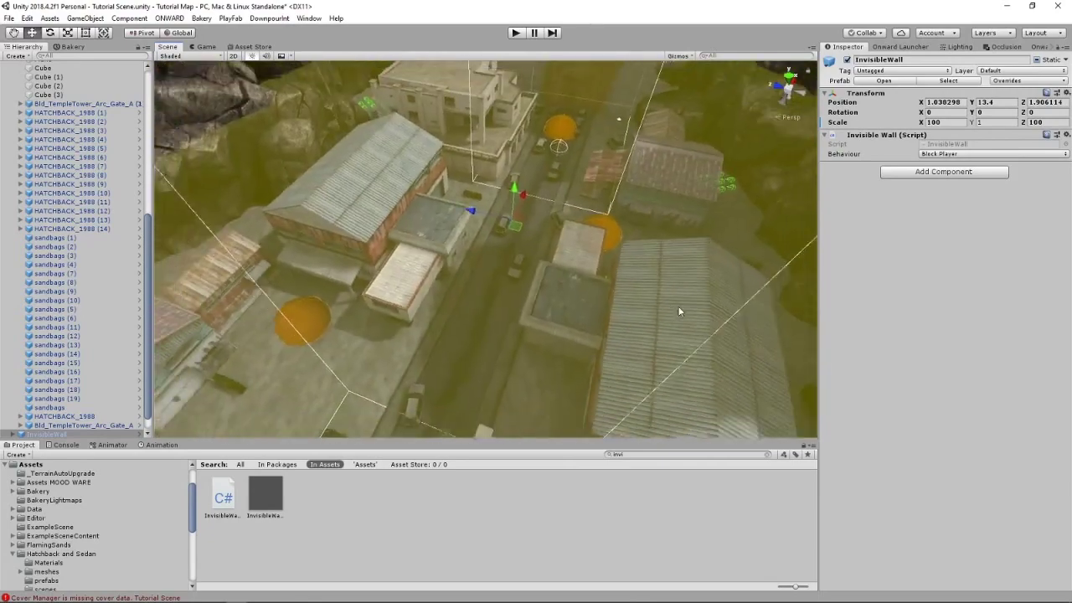
scroll(679, 311, down, 4)
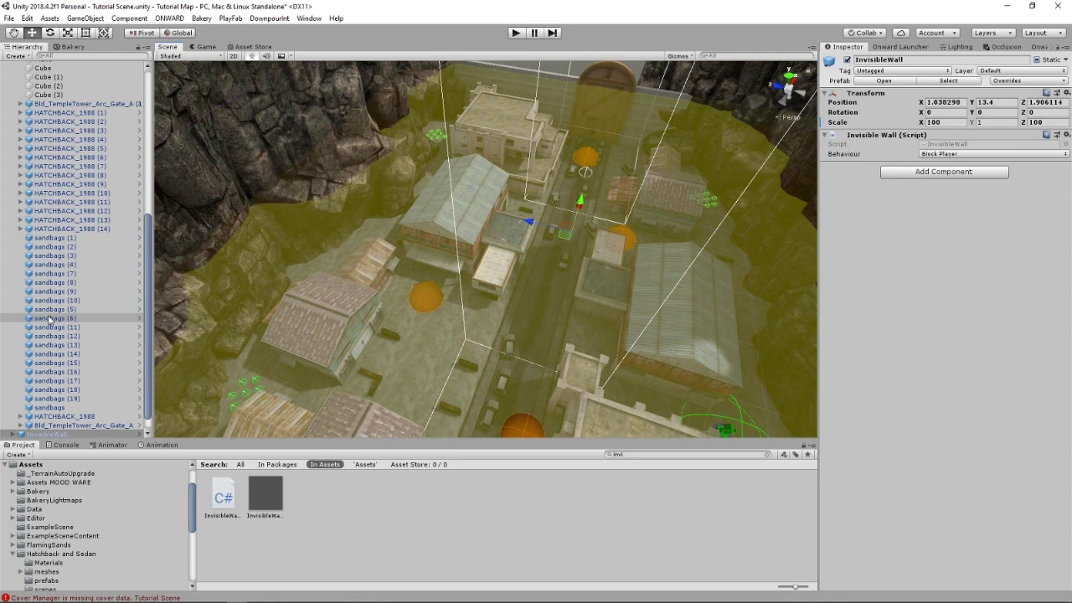
Step: Collapse the Props group in the scene hierarchy
scroll(42, 252, up, 10)
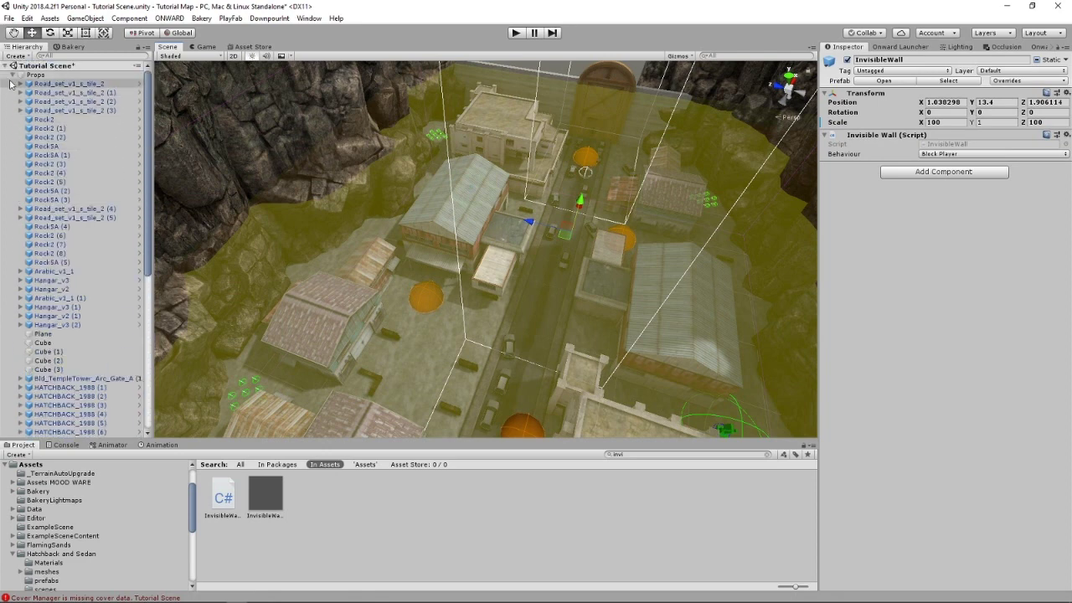
click(13, 75)
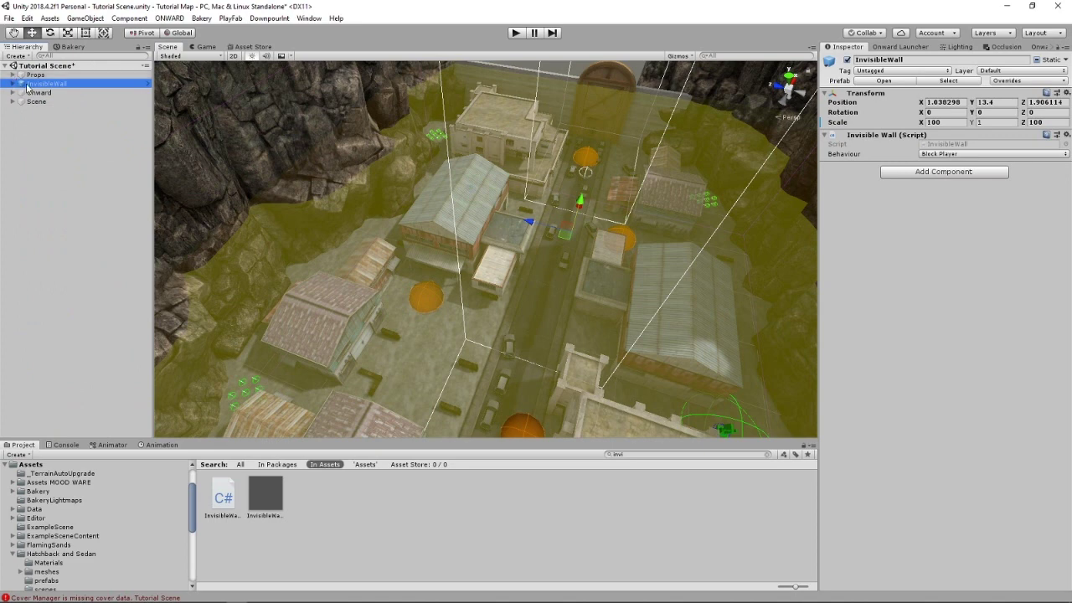
Step: Make the invisible wall a child of the Onward group in the scene hierarchy and collapse that group
drag(27, 85, 32, 95)
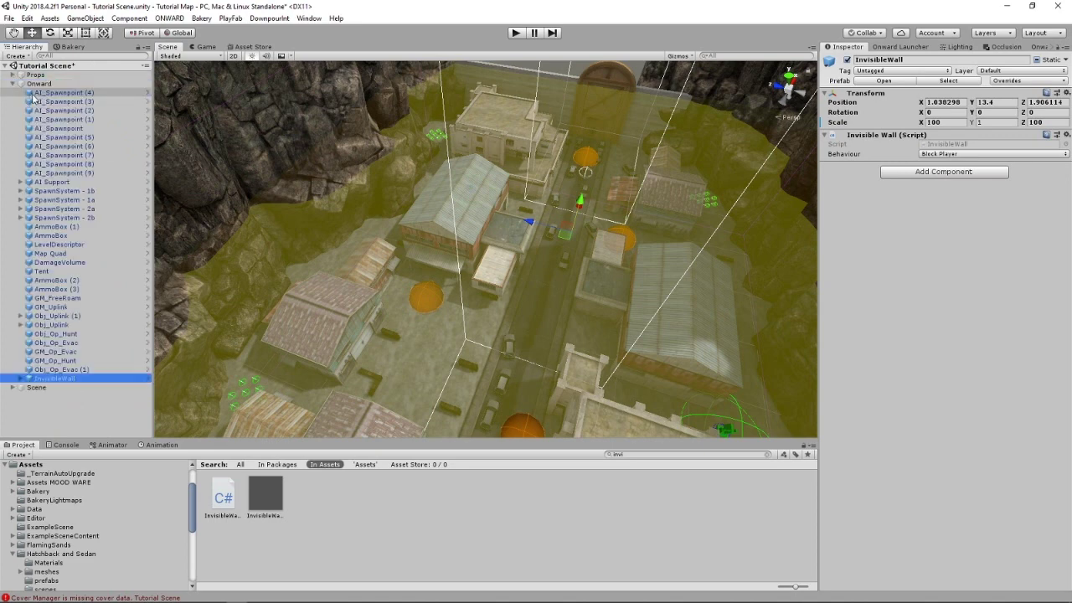
click(13, 84)
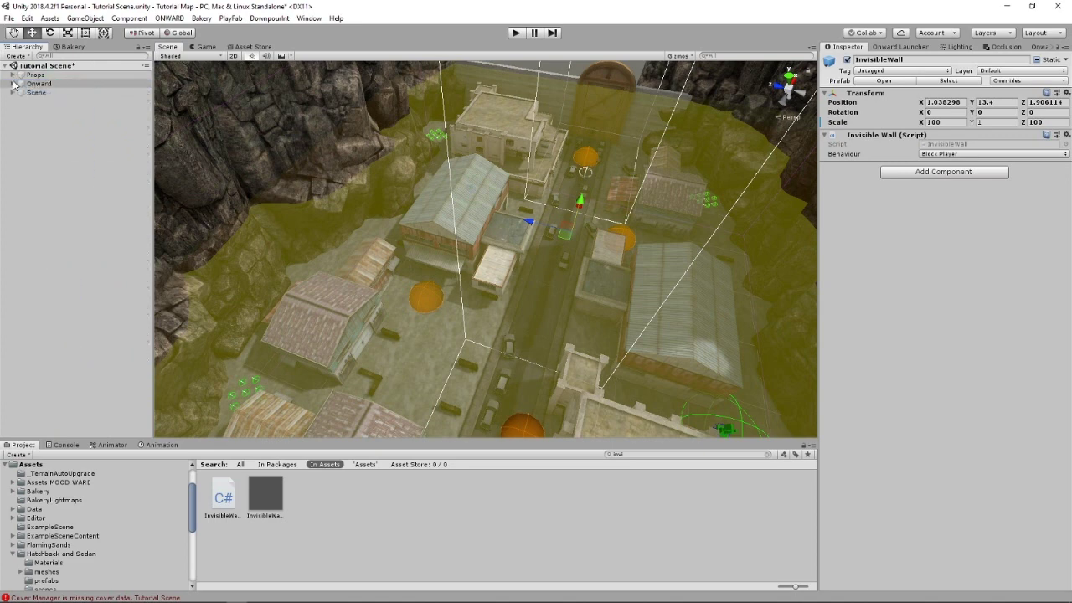
Step: Examine the invisible wall's coverage over the map and show the scene's occlusion culling visualization
alt+drag(325, 241, 527, 299)
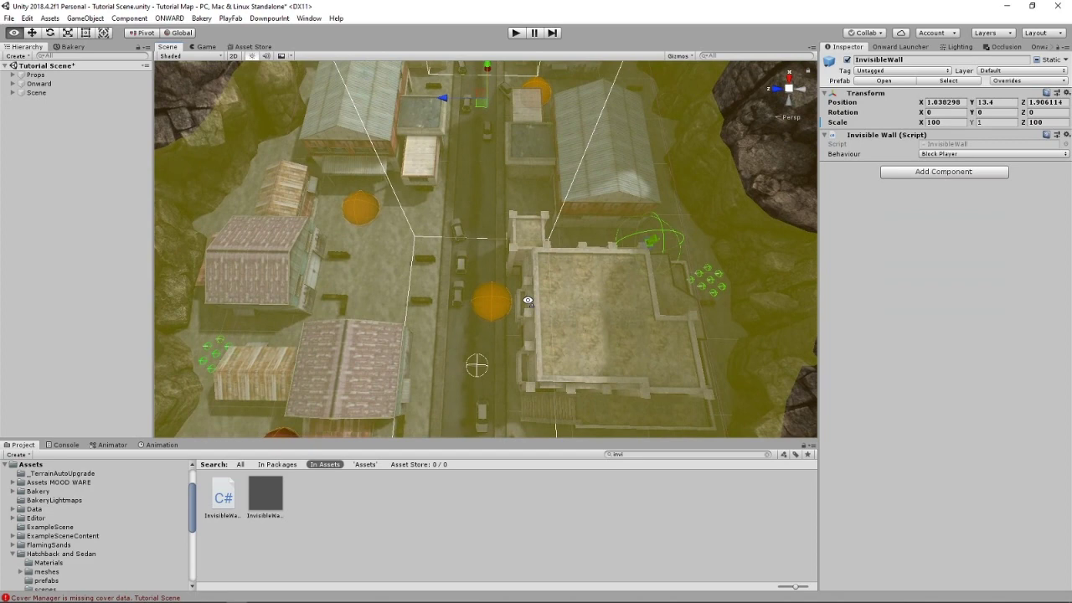
alt+drag(527, 300, 474, 257)
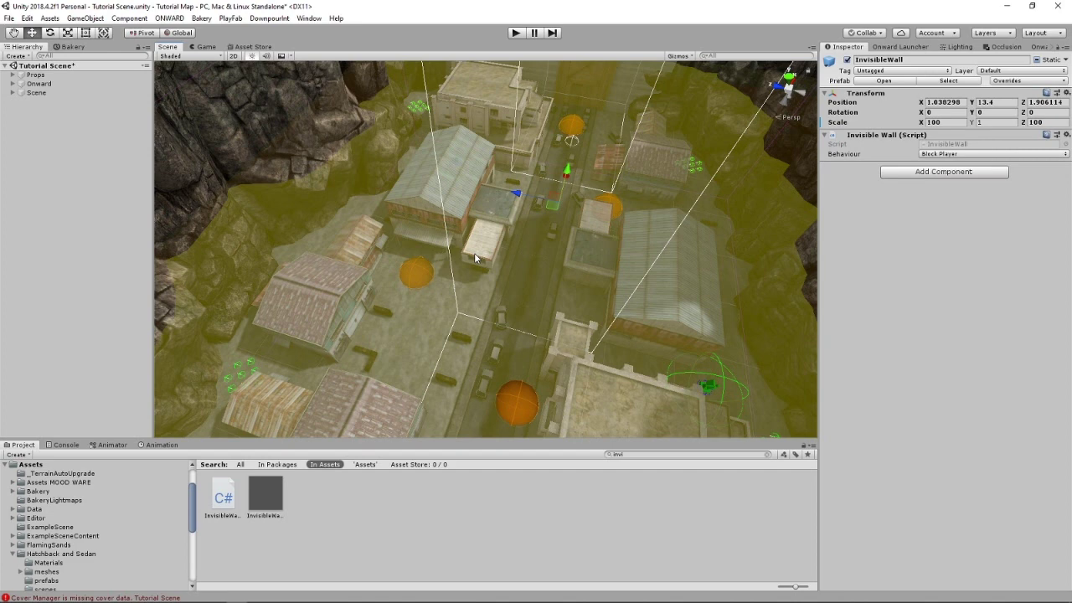
click(995, 47)
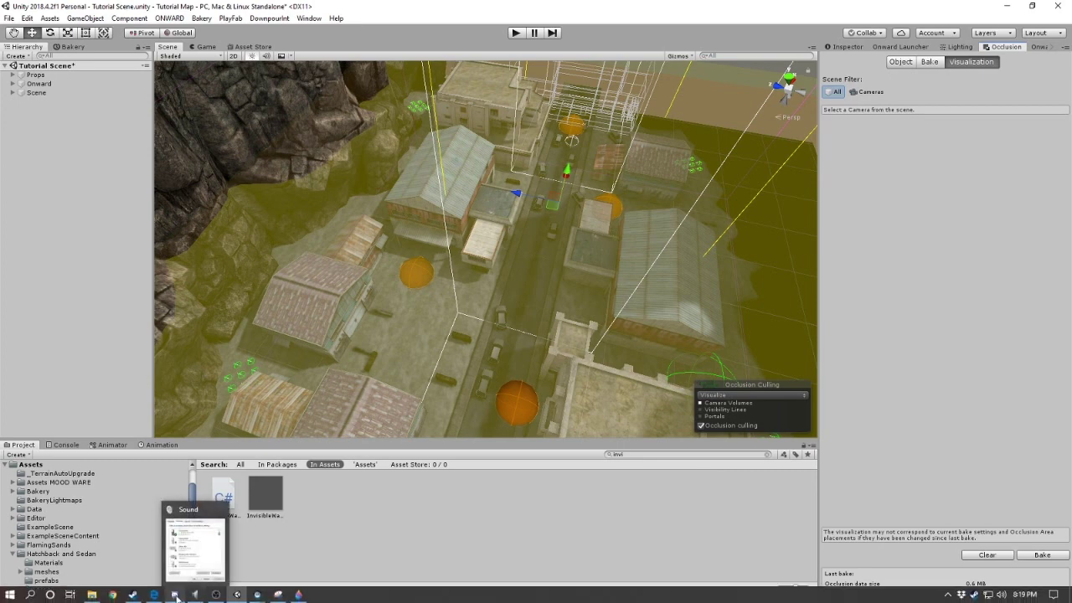
mouse_move(216, 596)
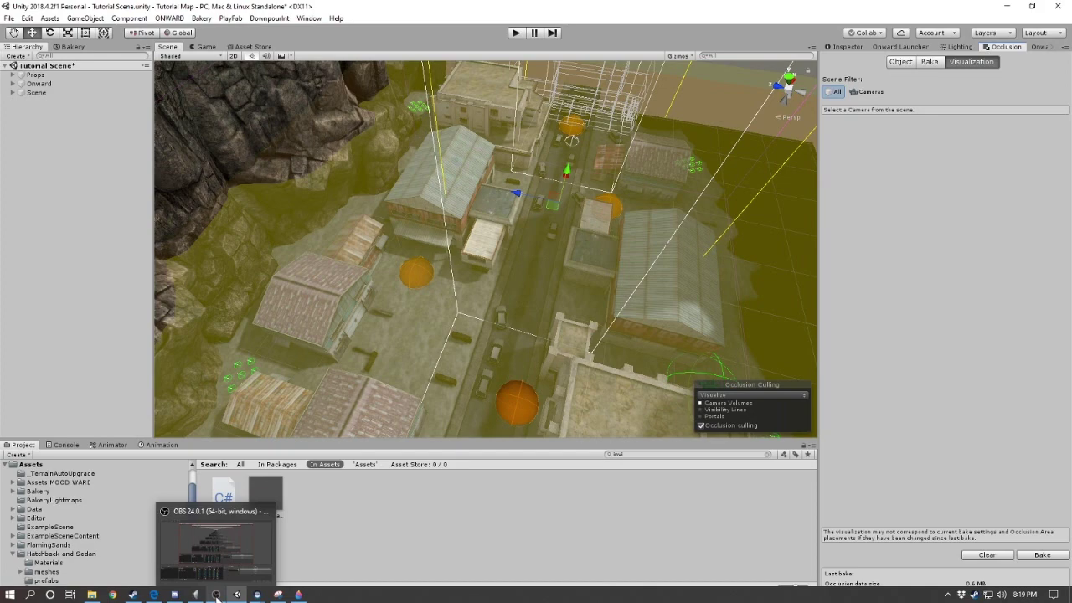